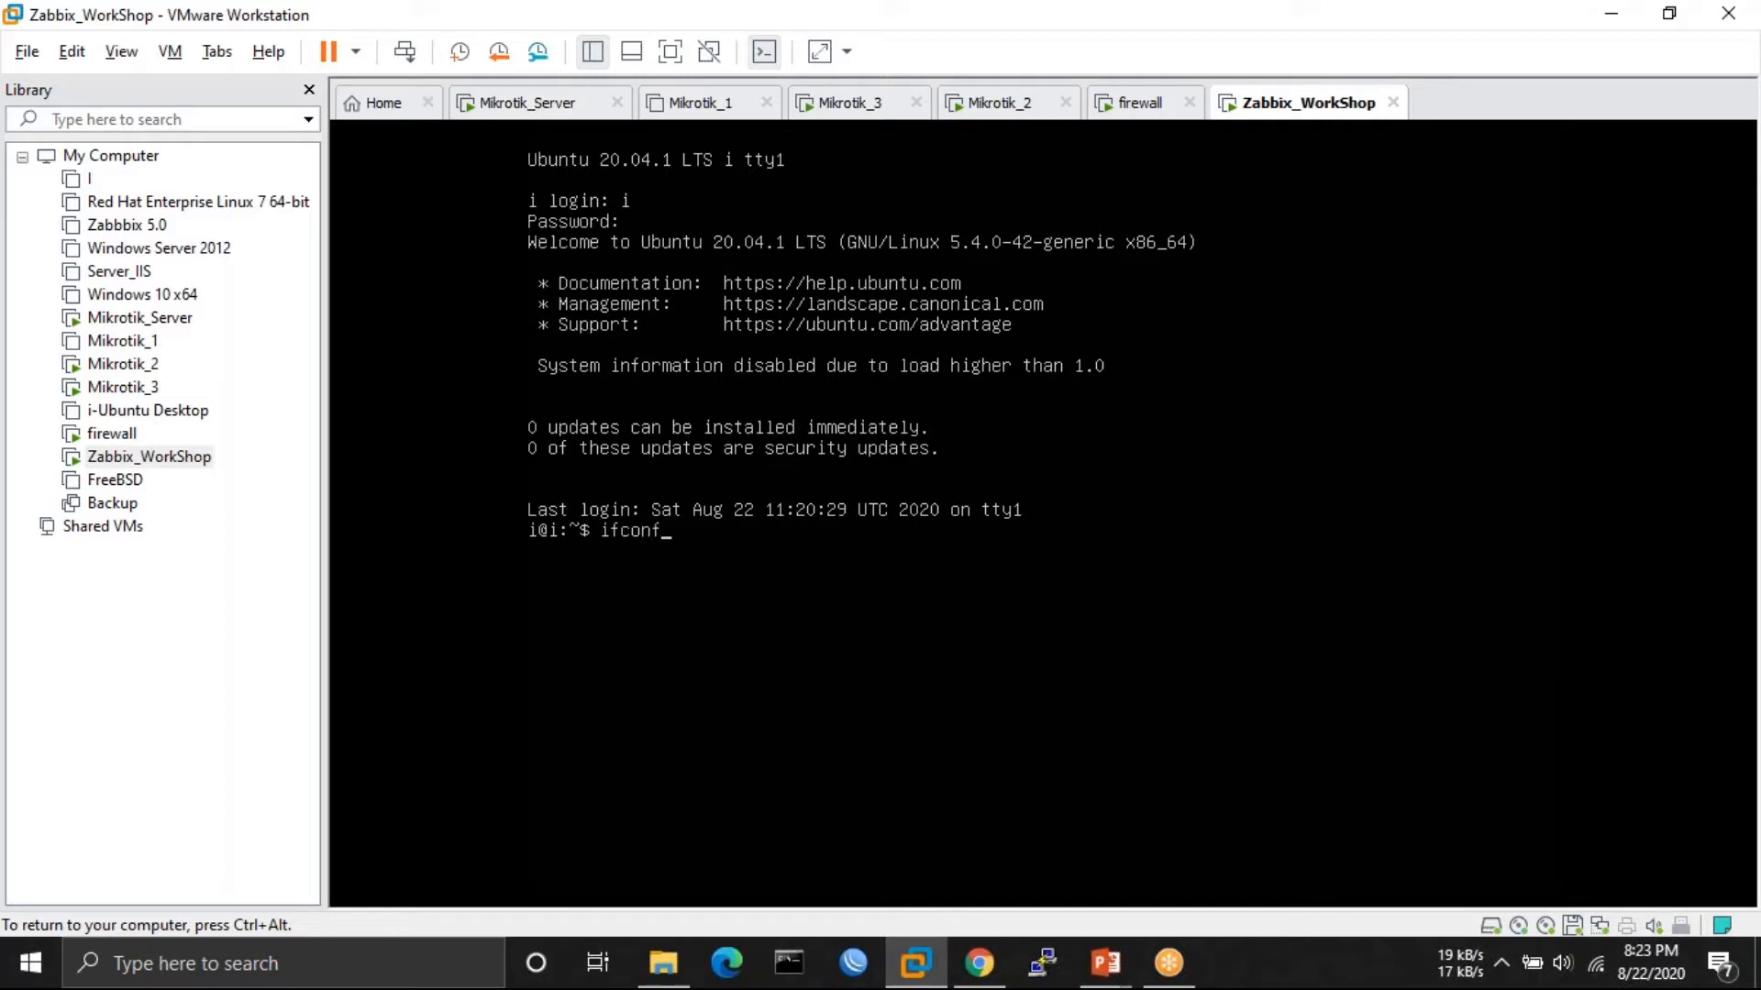
- Install net-tools on the Ubuntu VM with sudo apt install net-tools
key(Return)
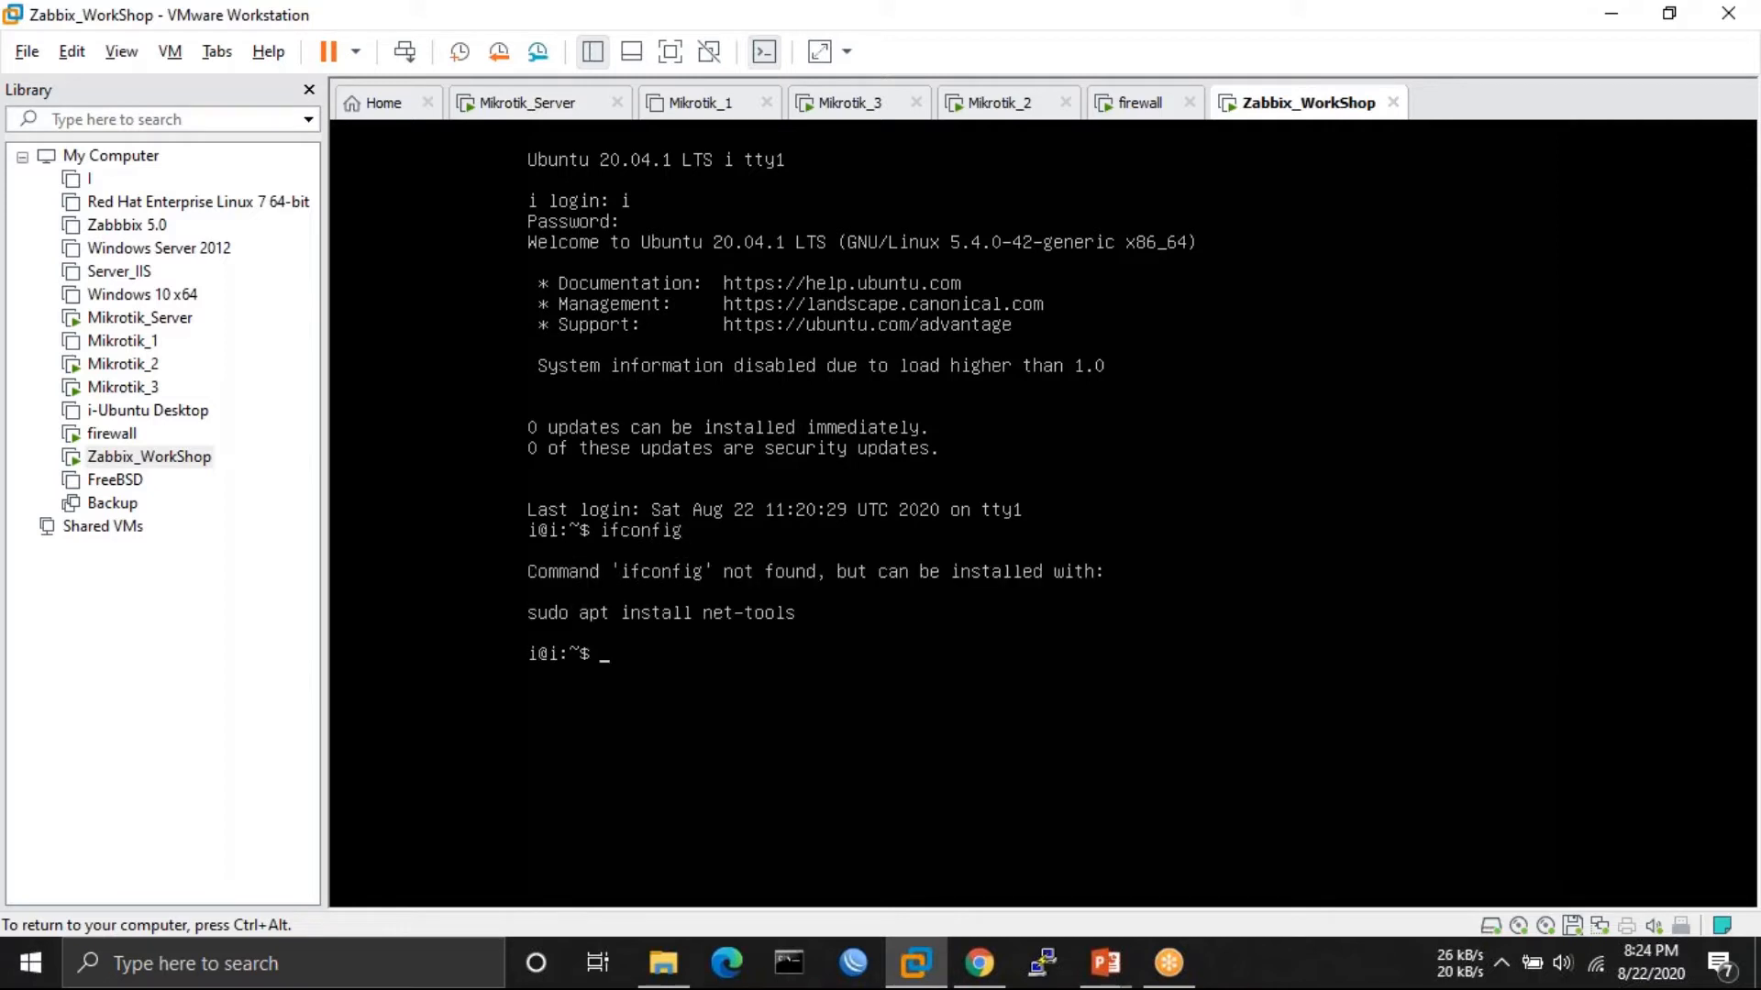
text(sudo apt install net-tool)
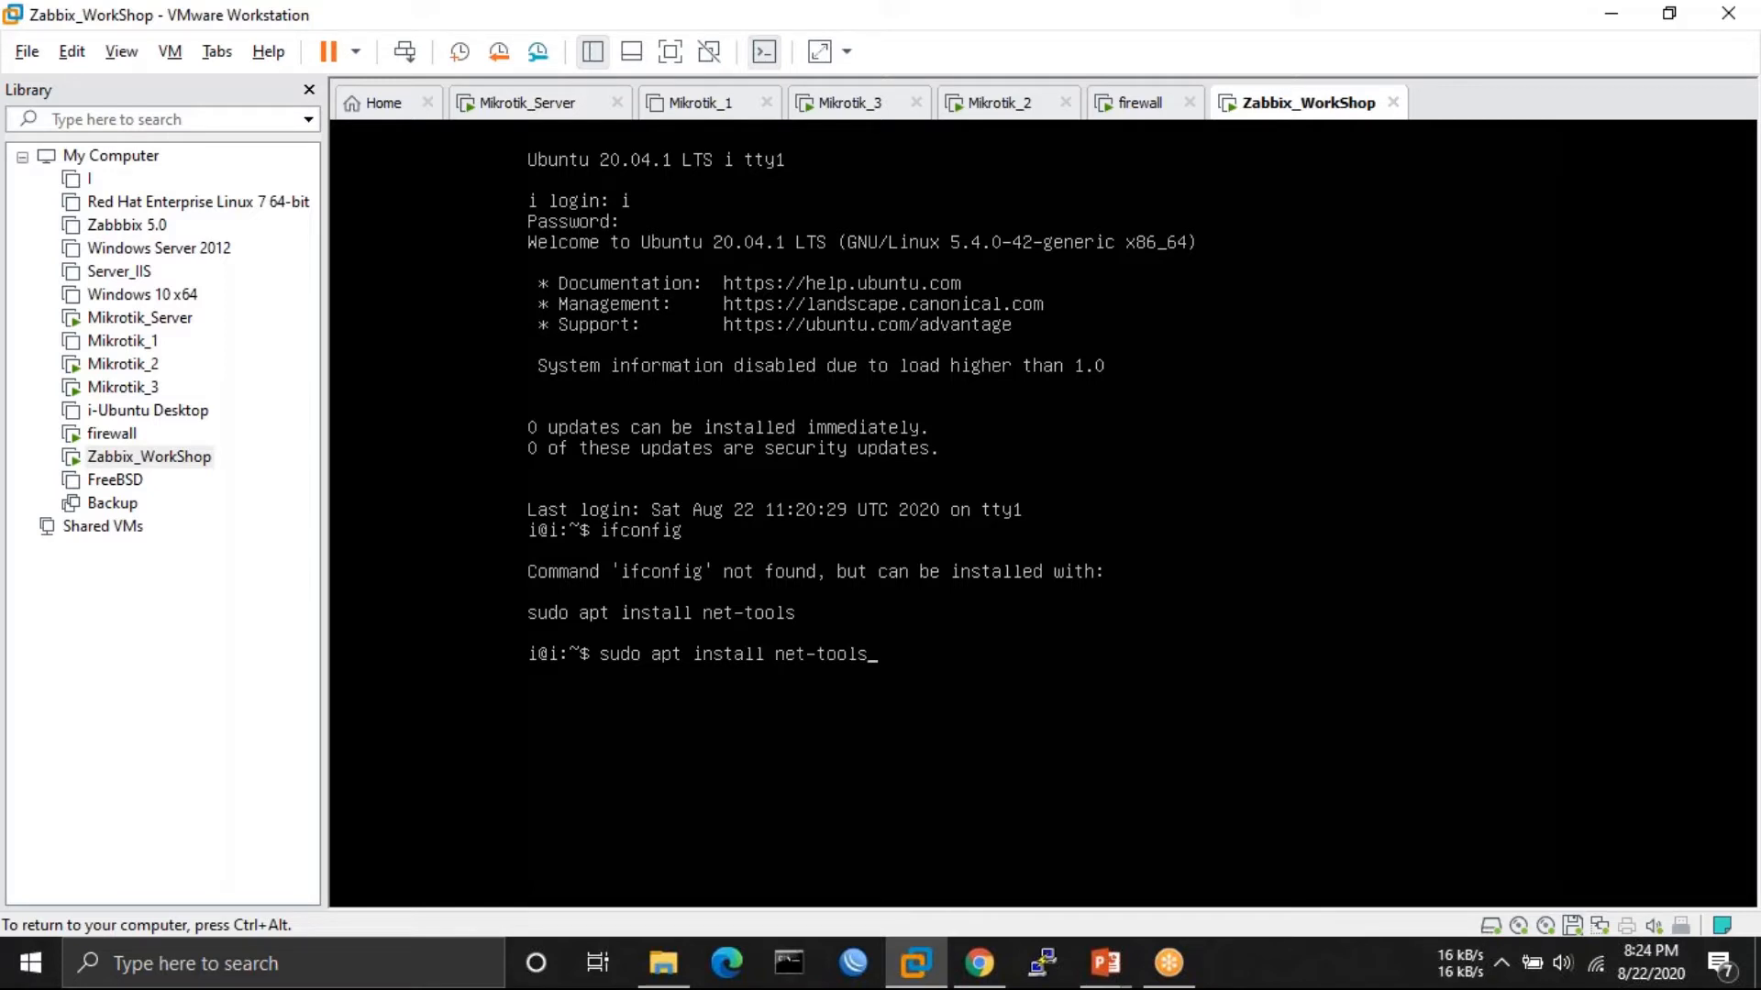
text(s)
key(Return)
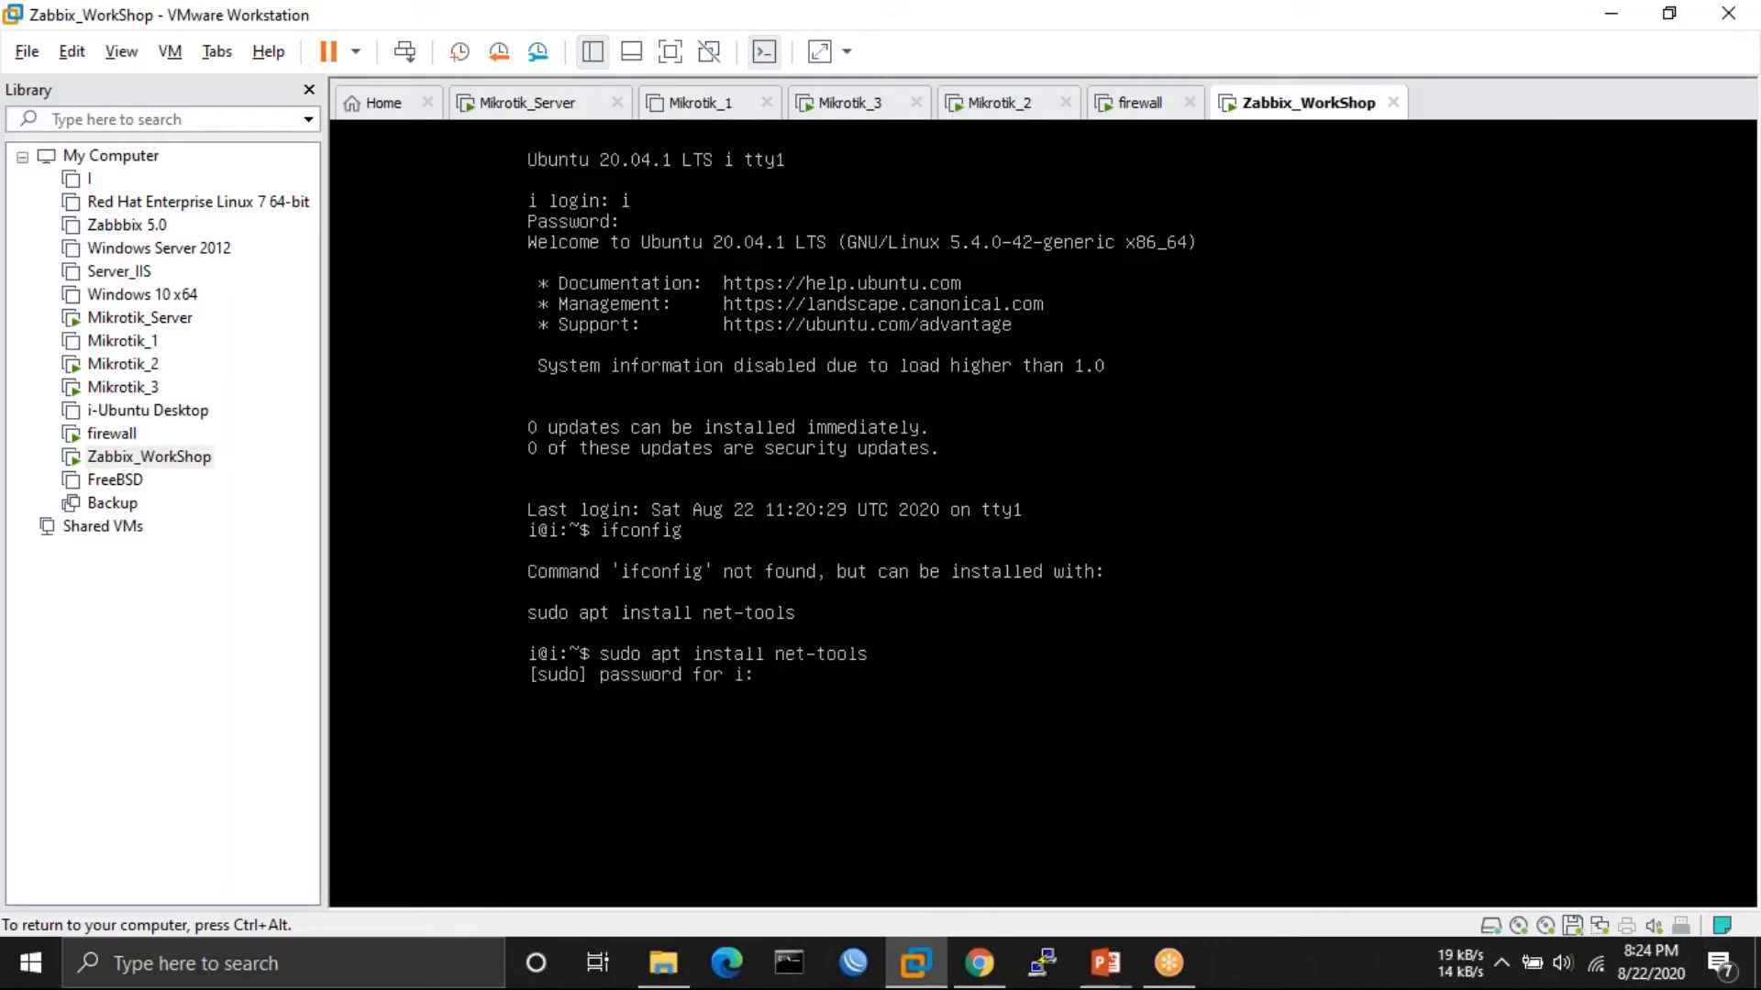
key(Return)
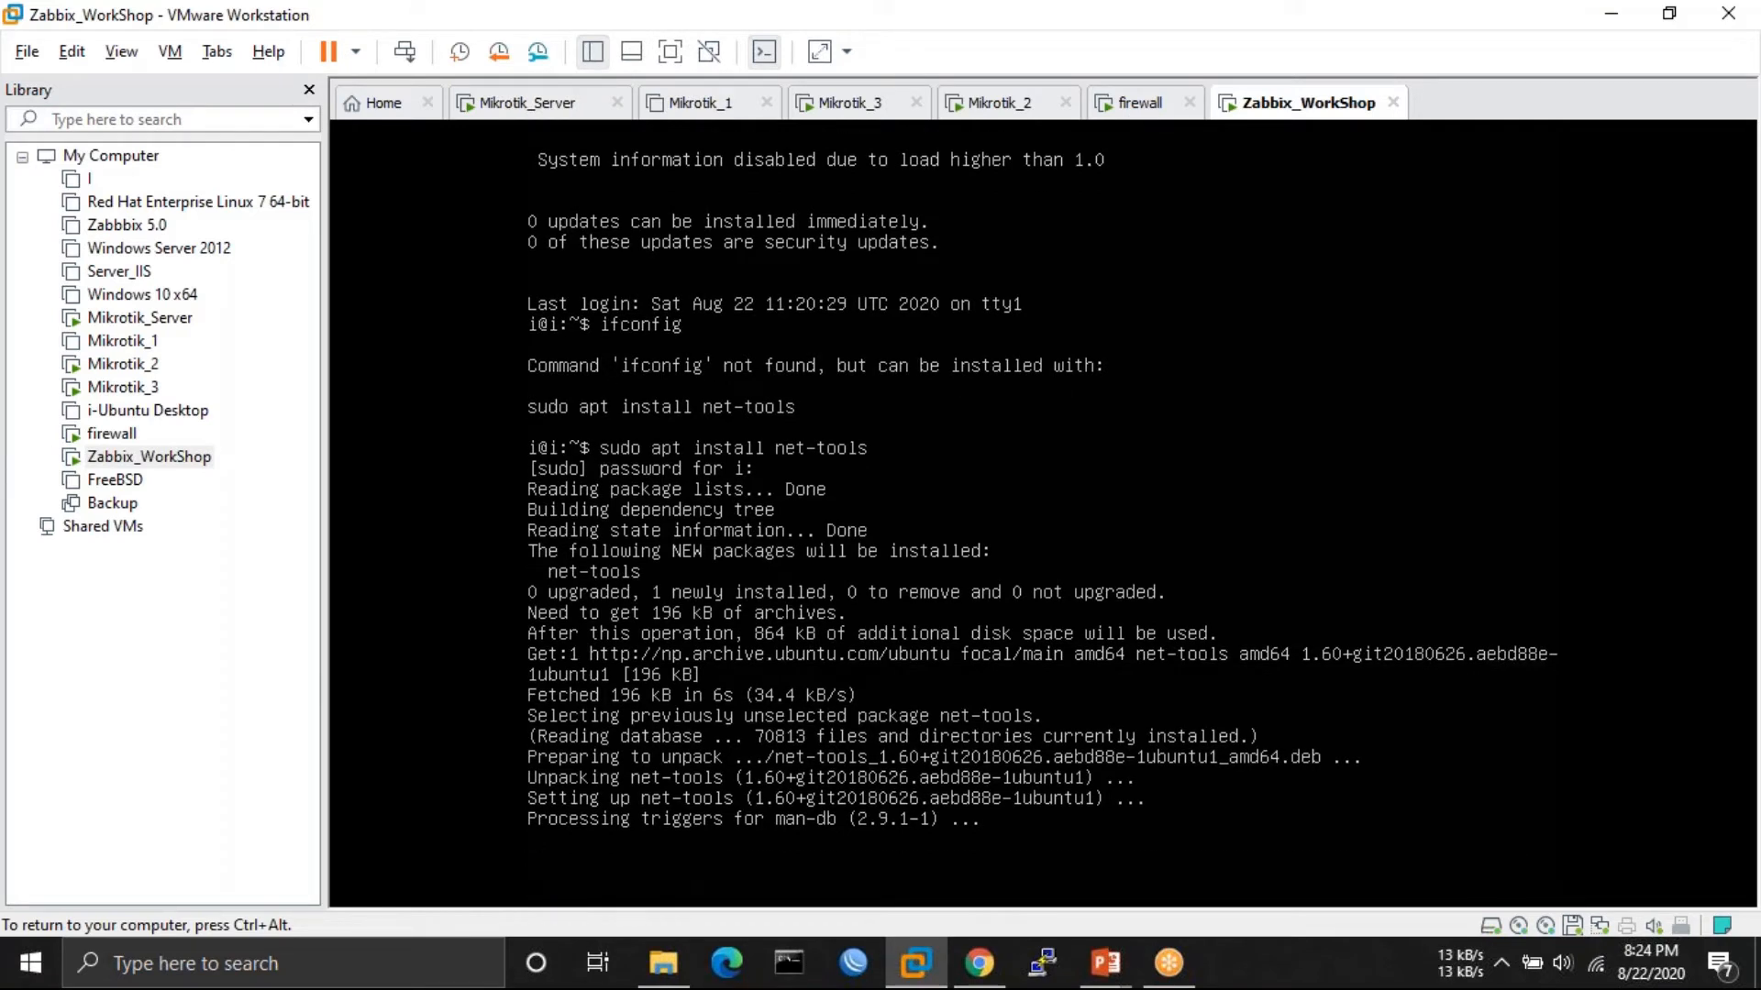
- Run ifconfig to confirm the VM's address is 192.168.254.48, then release VM input
key(Return)
key(Return)
text(ifconfig)
key(Return)
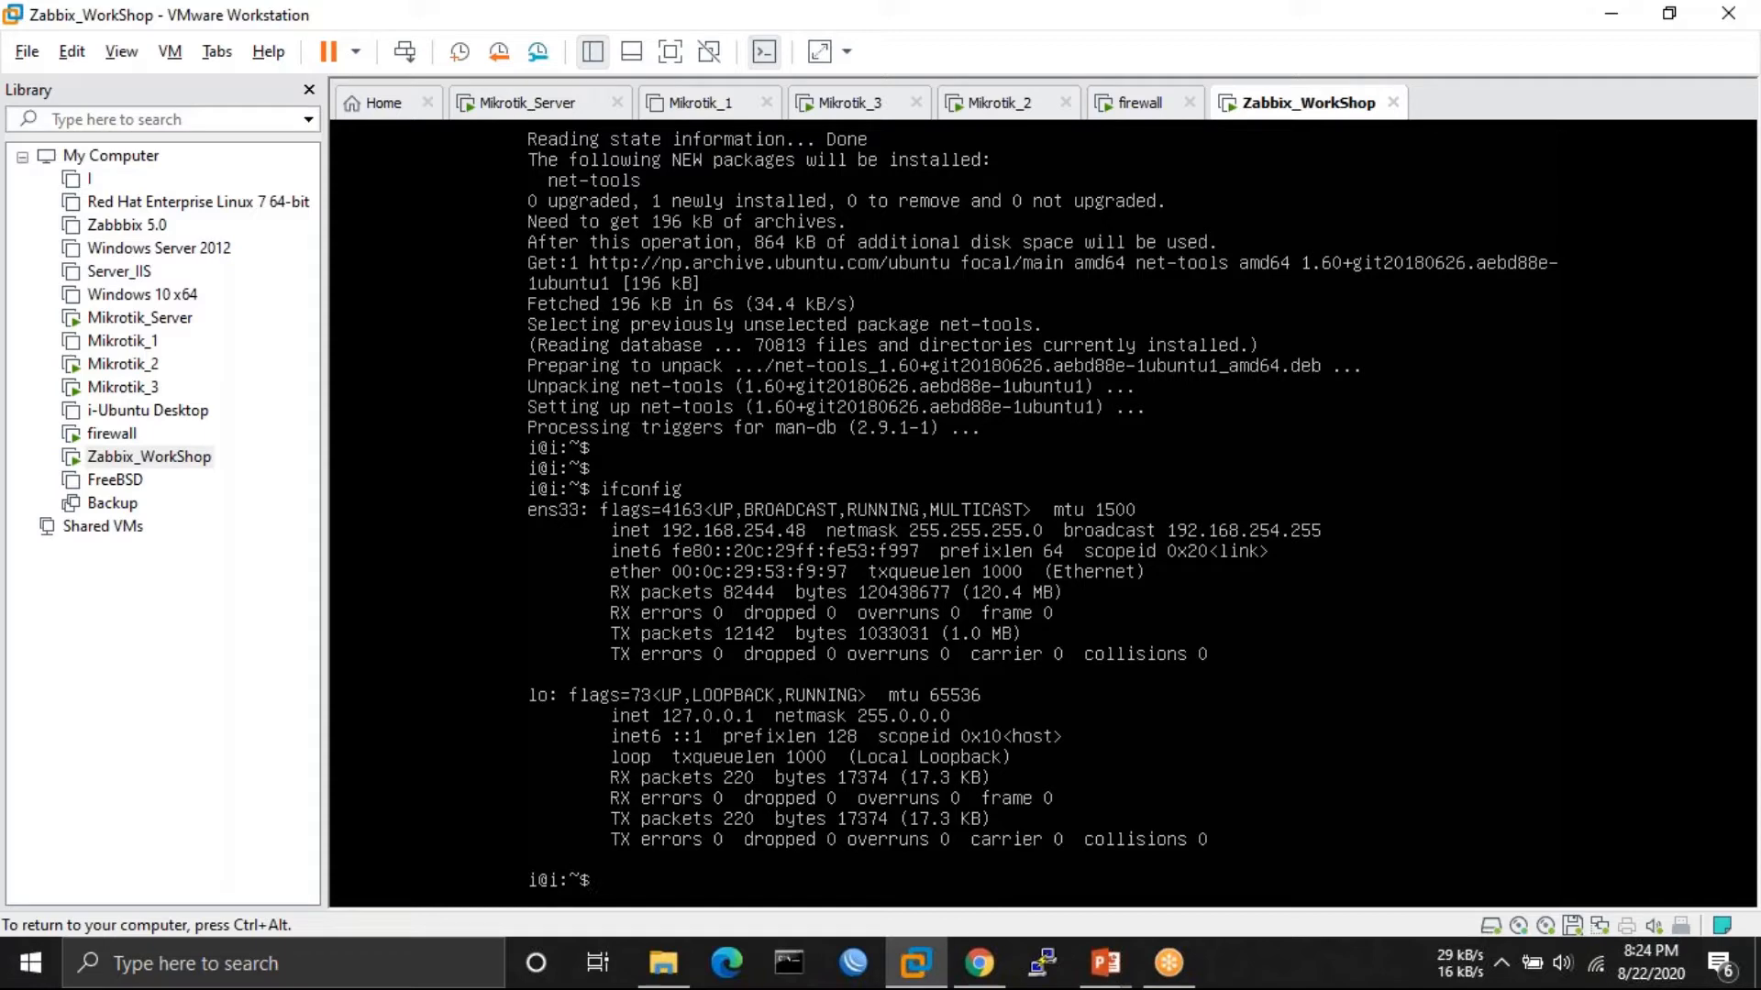
key(ctrl+alt)
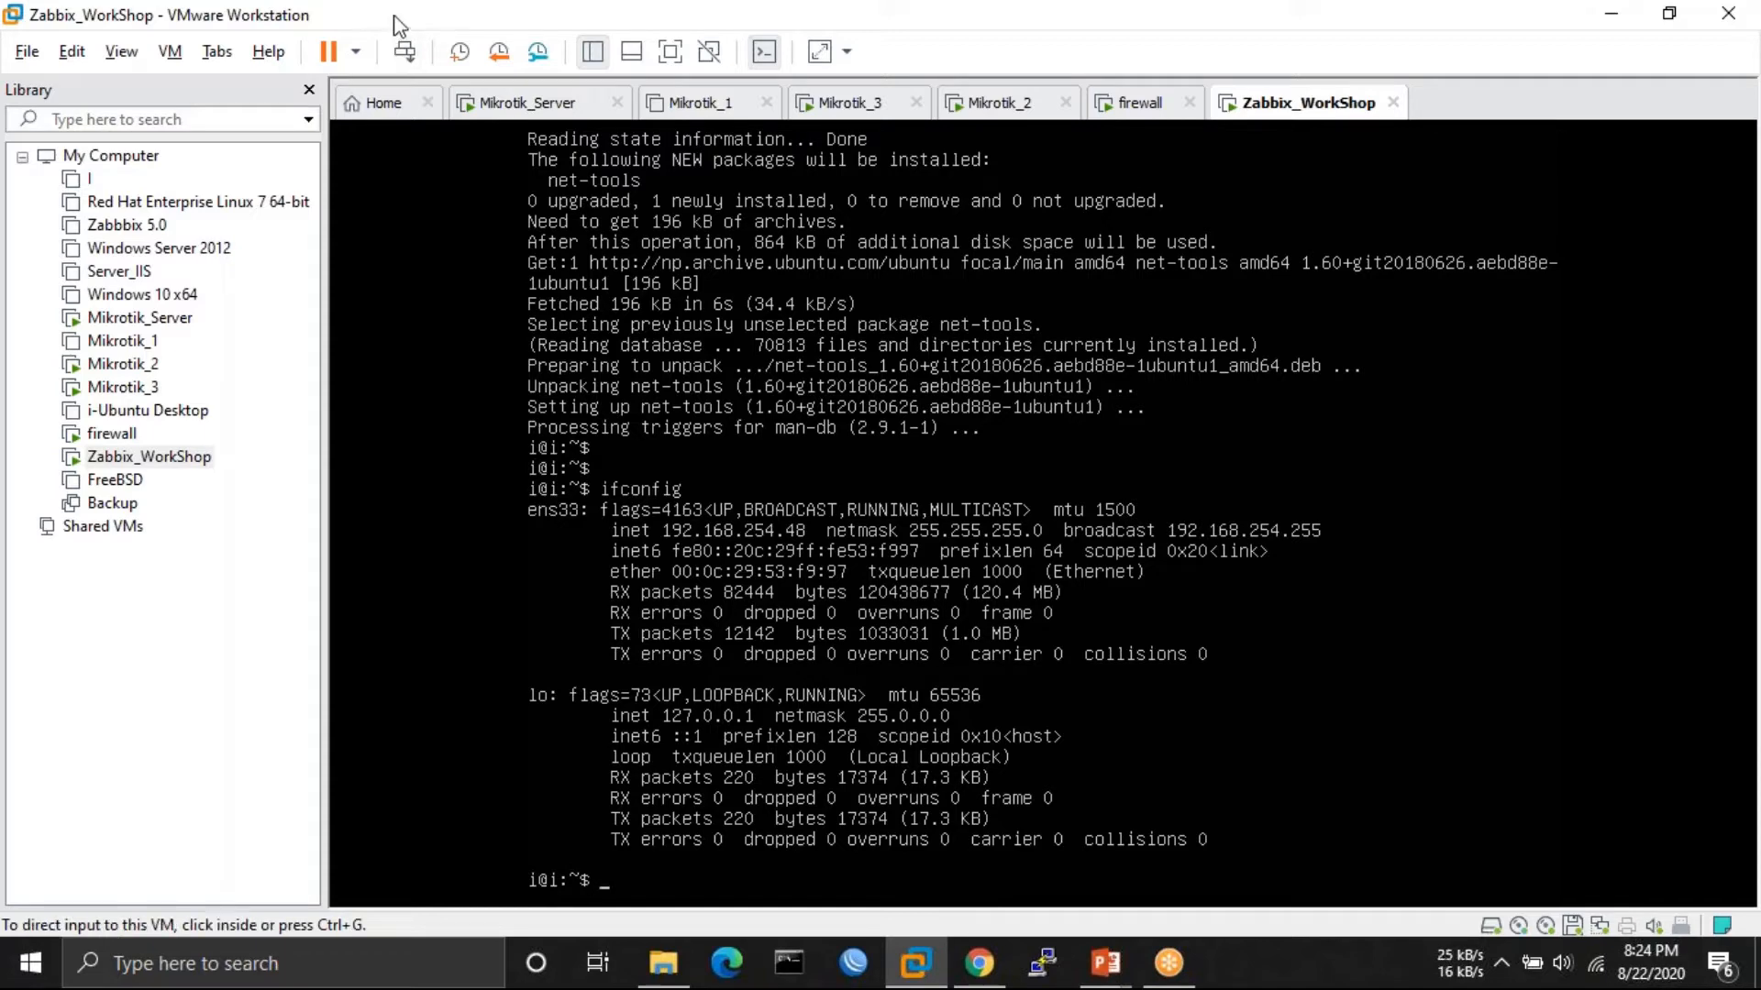
- Open a PuTTY SSH session to 192.168.254.48 and accept the server's host key
drag(395, 23, 200, 482)
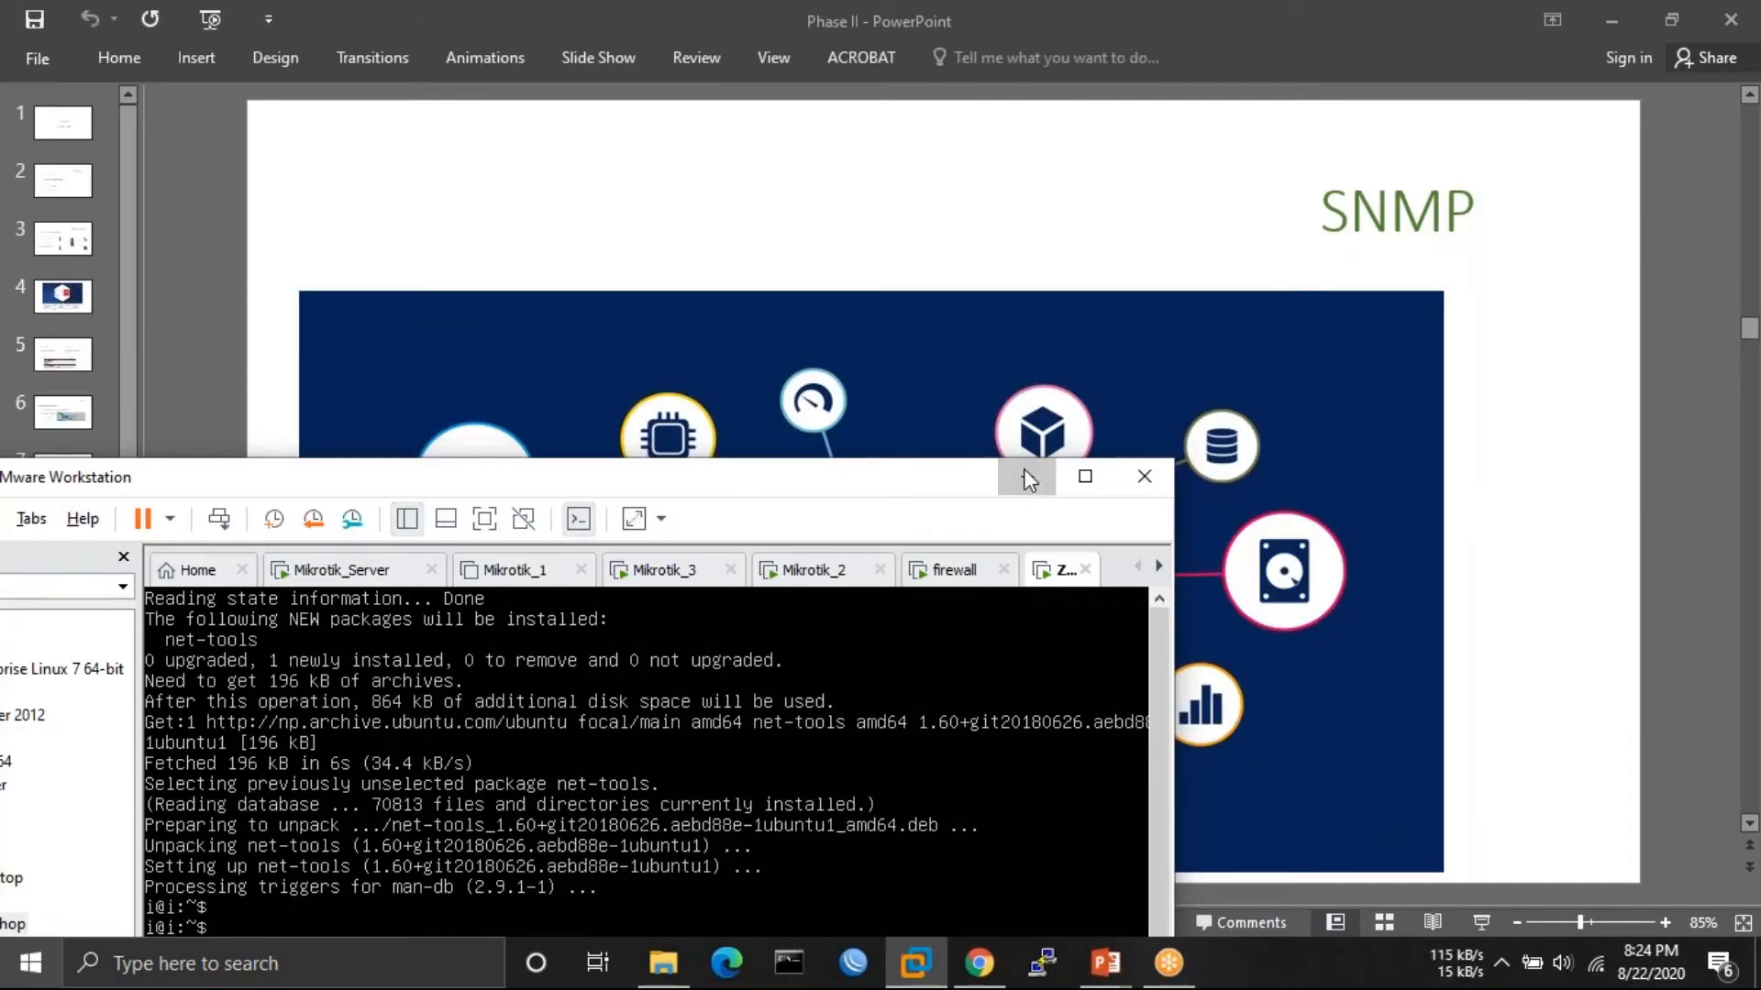
click(1023, 473)
click(1043, 963)
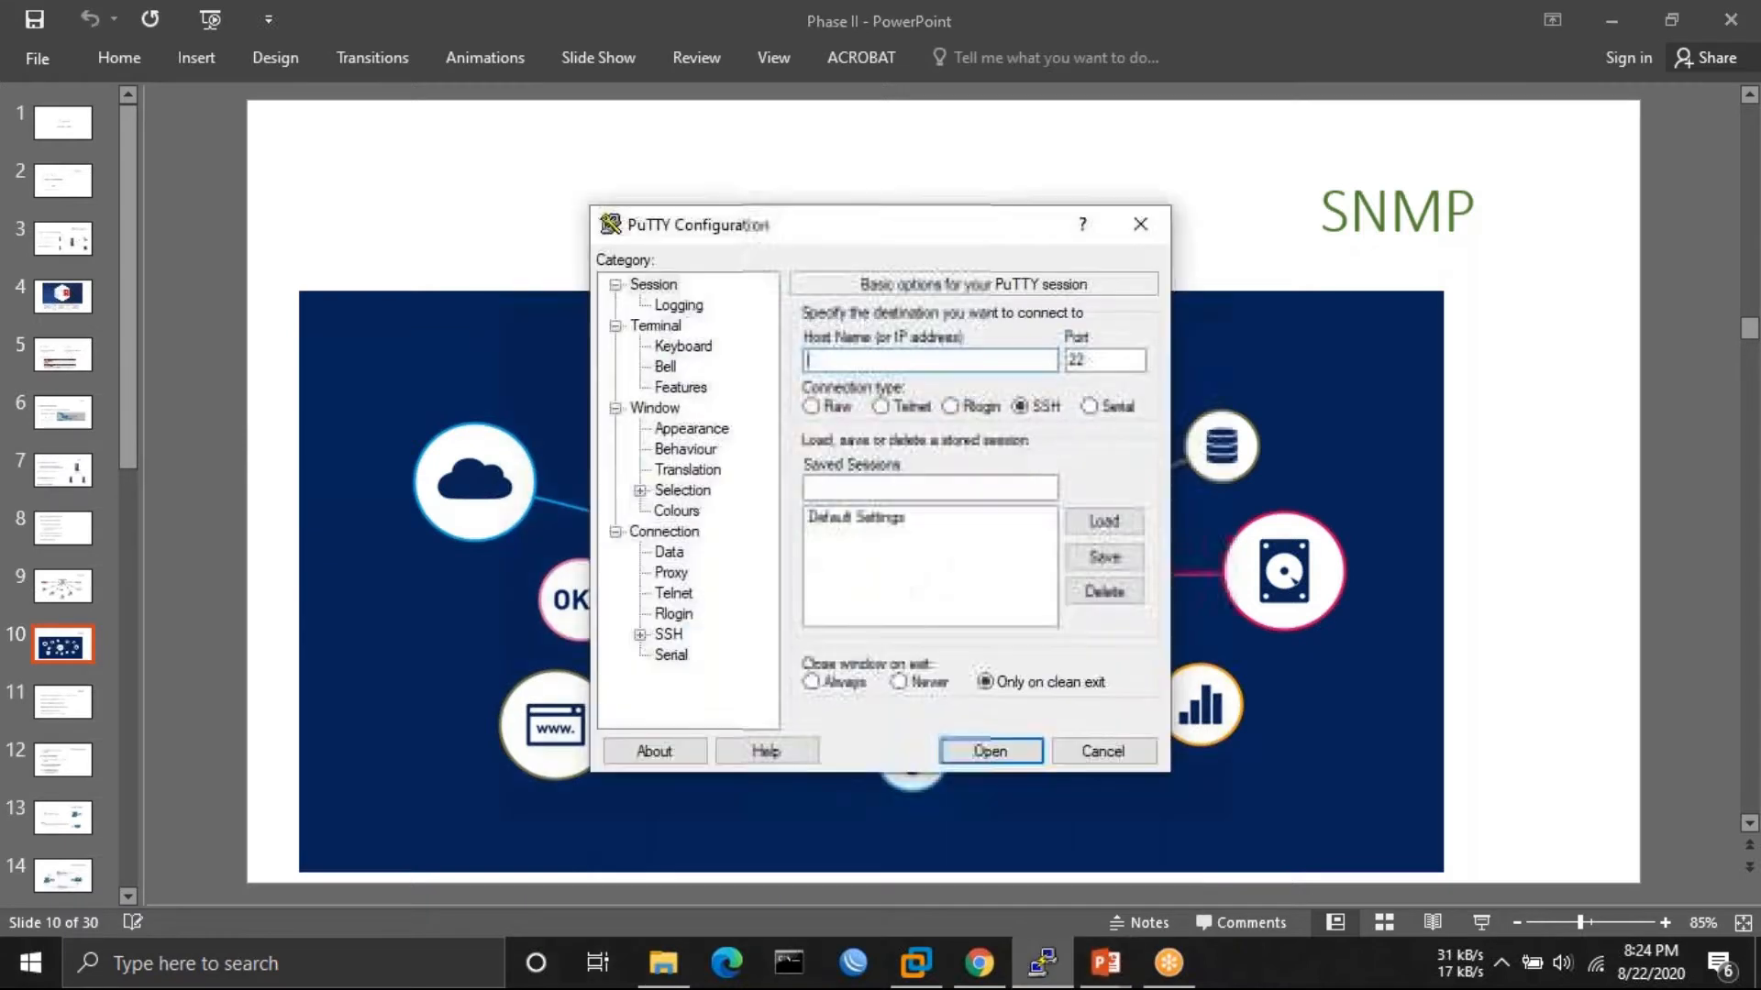
text(192.1)
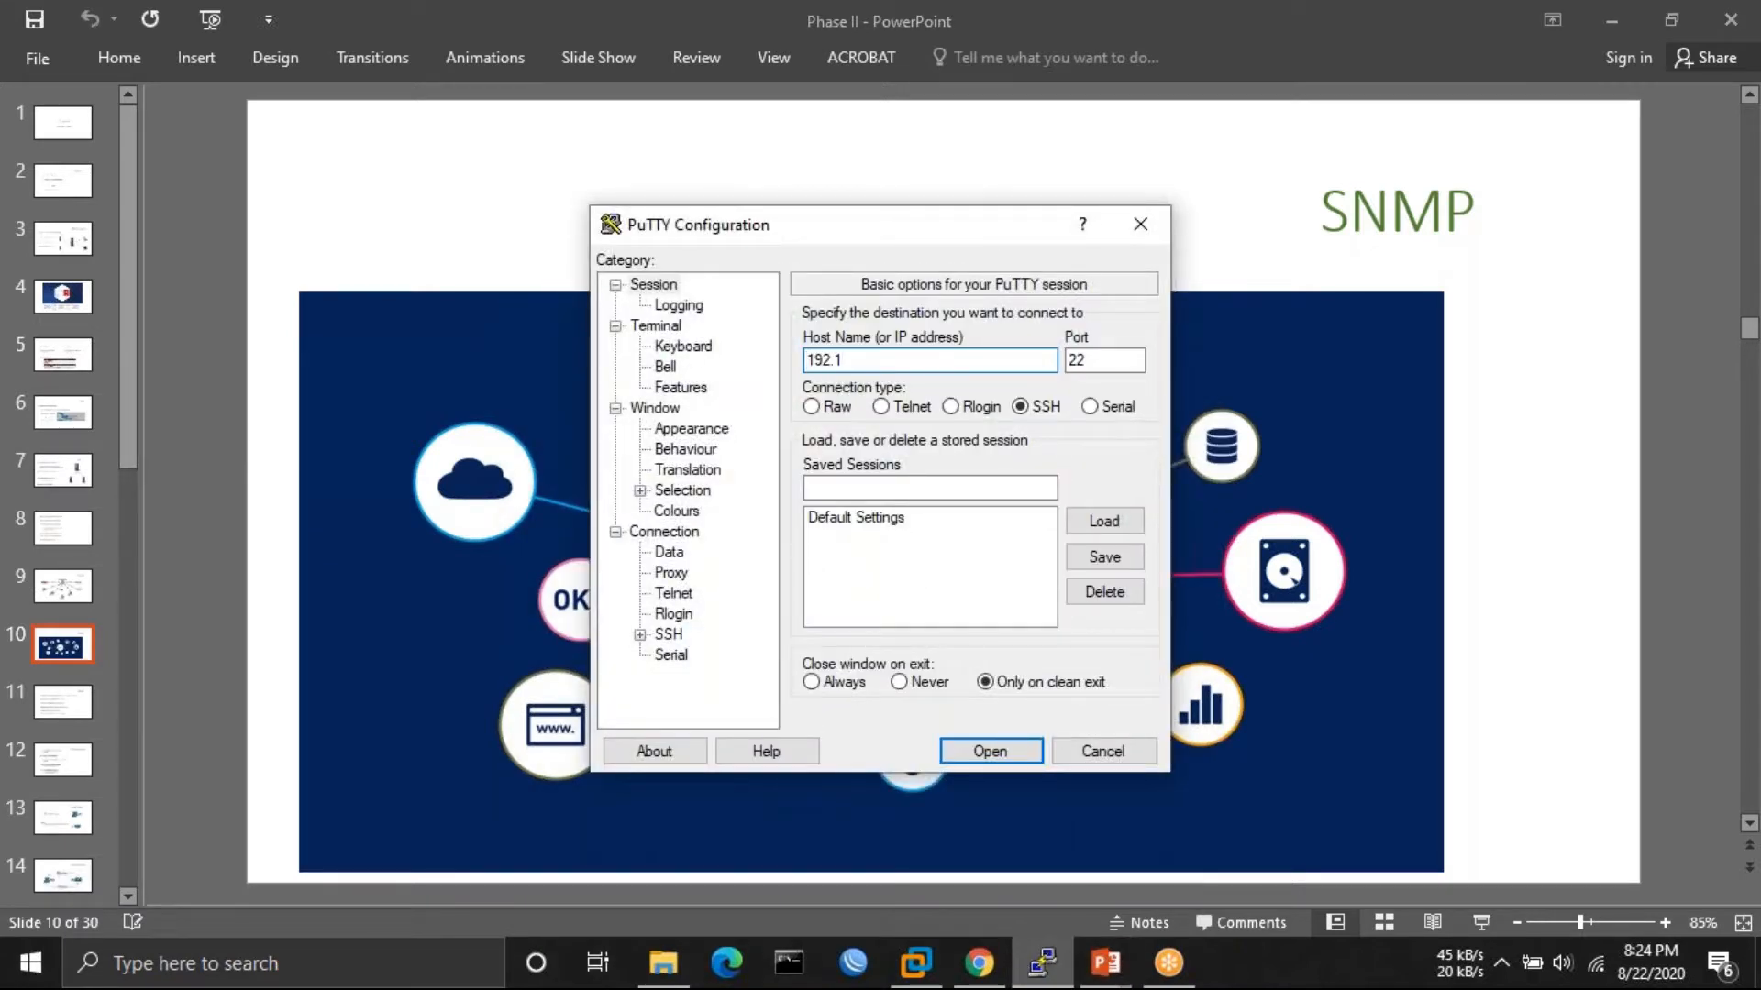
text(68.254.48)
key(Return)
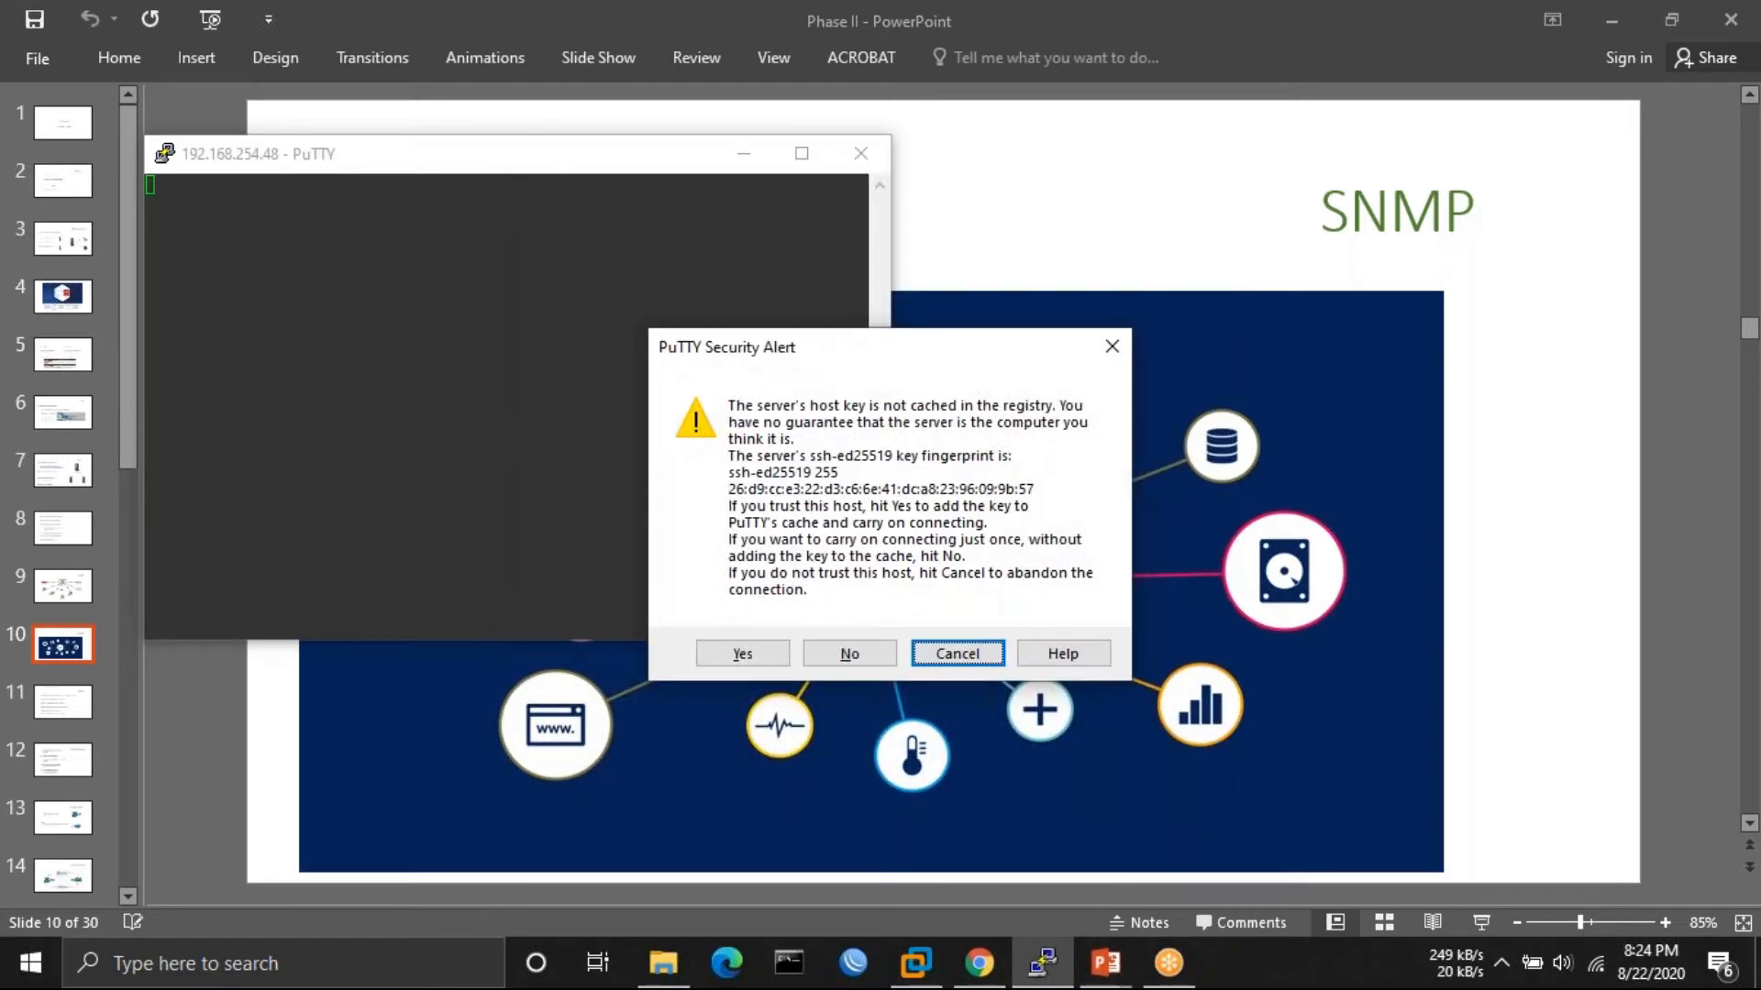
key(Left)
key(Left)
key(Return)
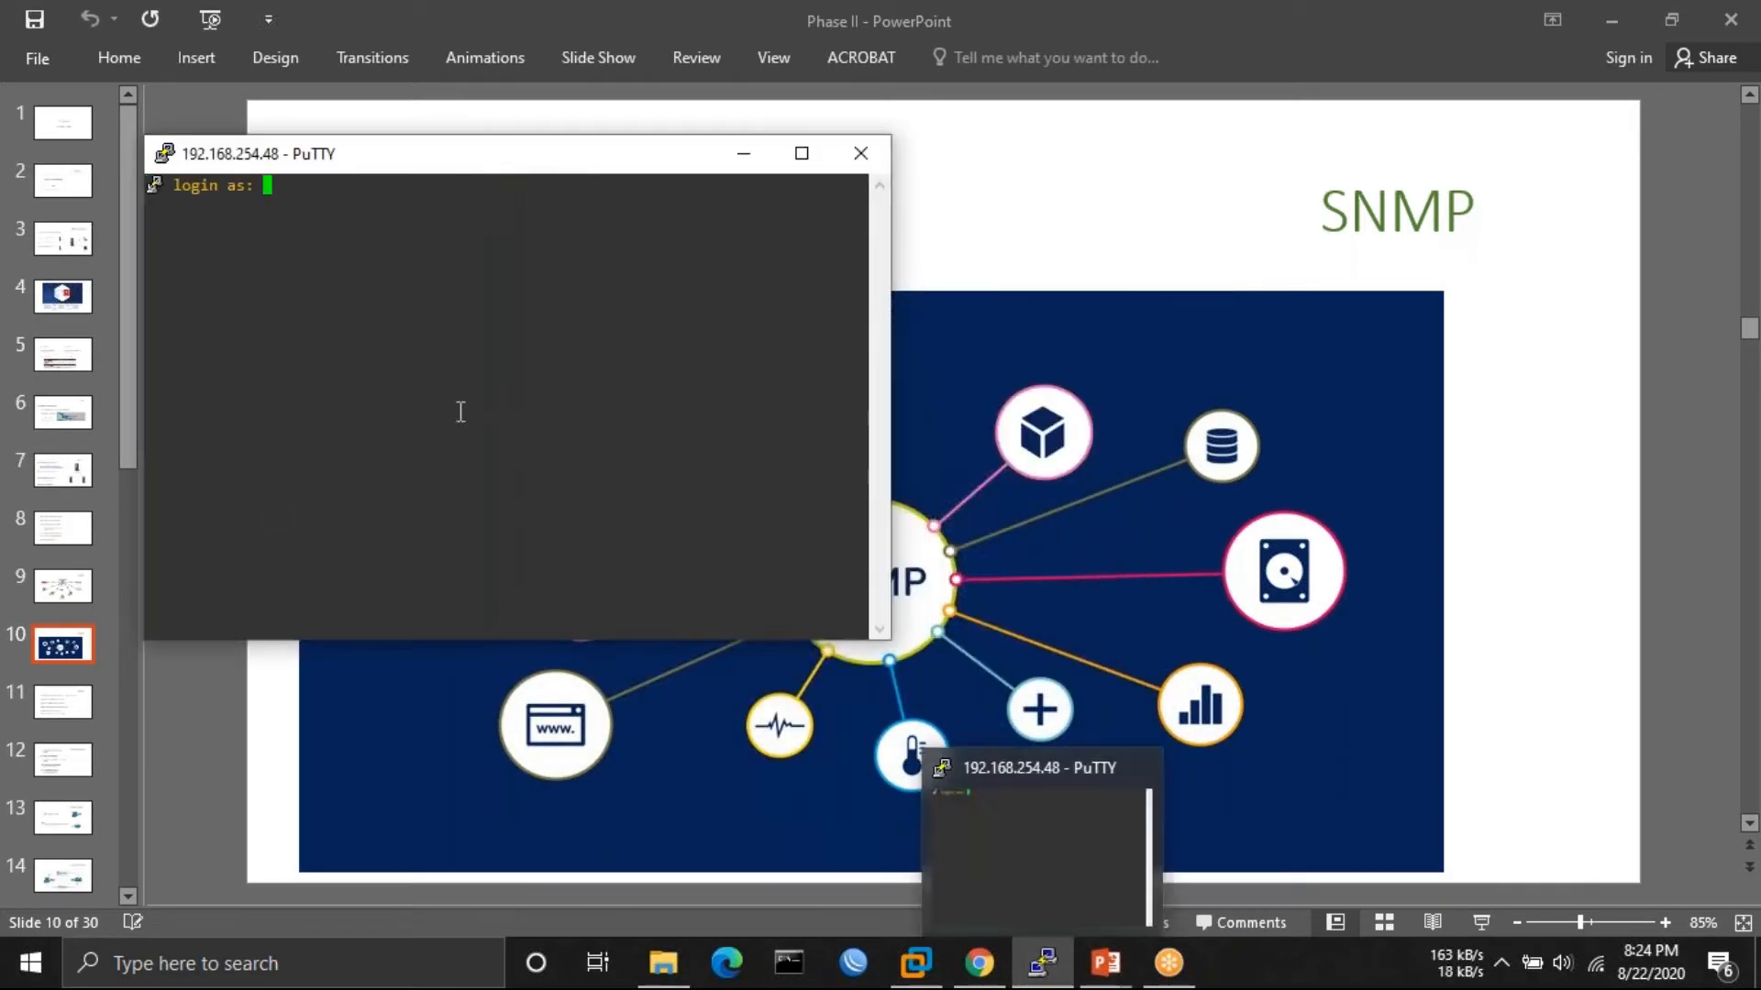
- Change the terminal font to 11-point Consolas, then enter the login name
right_click(484, 172)
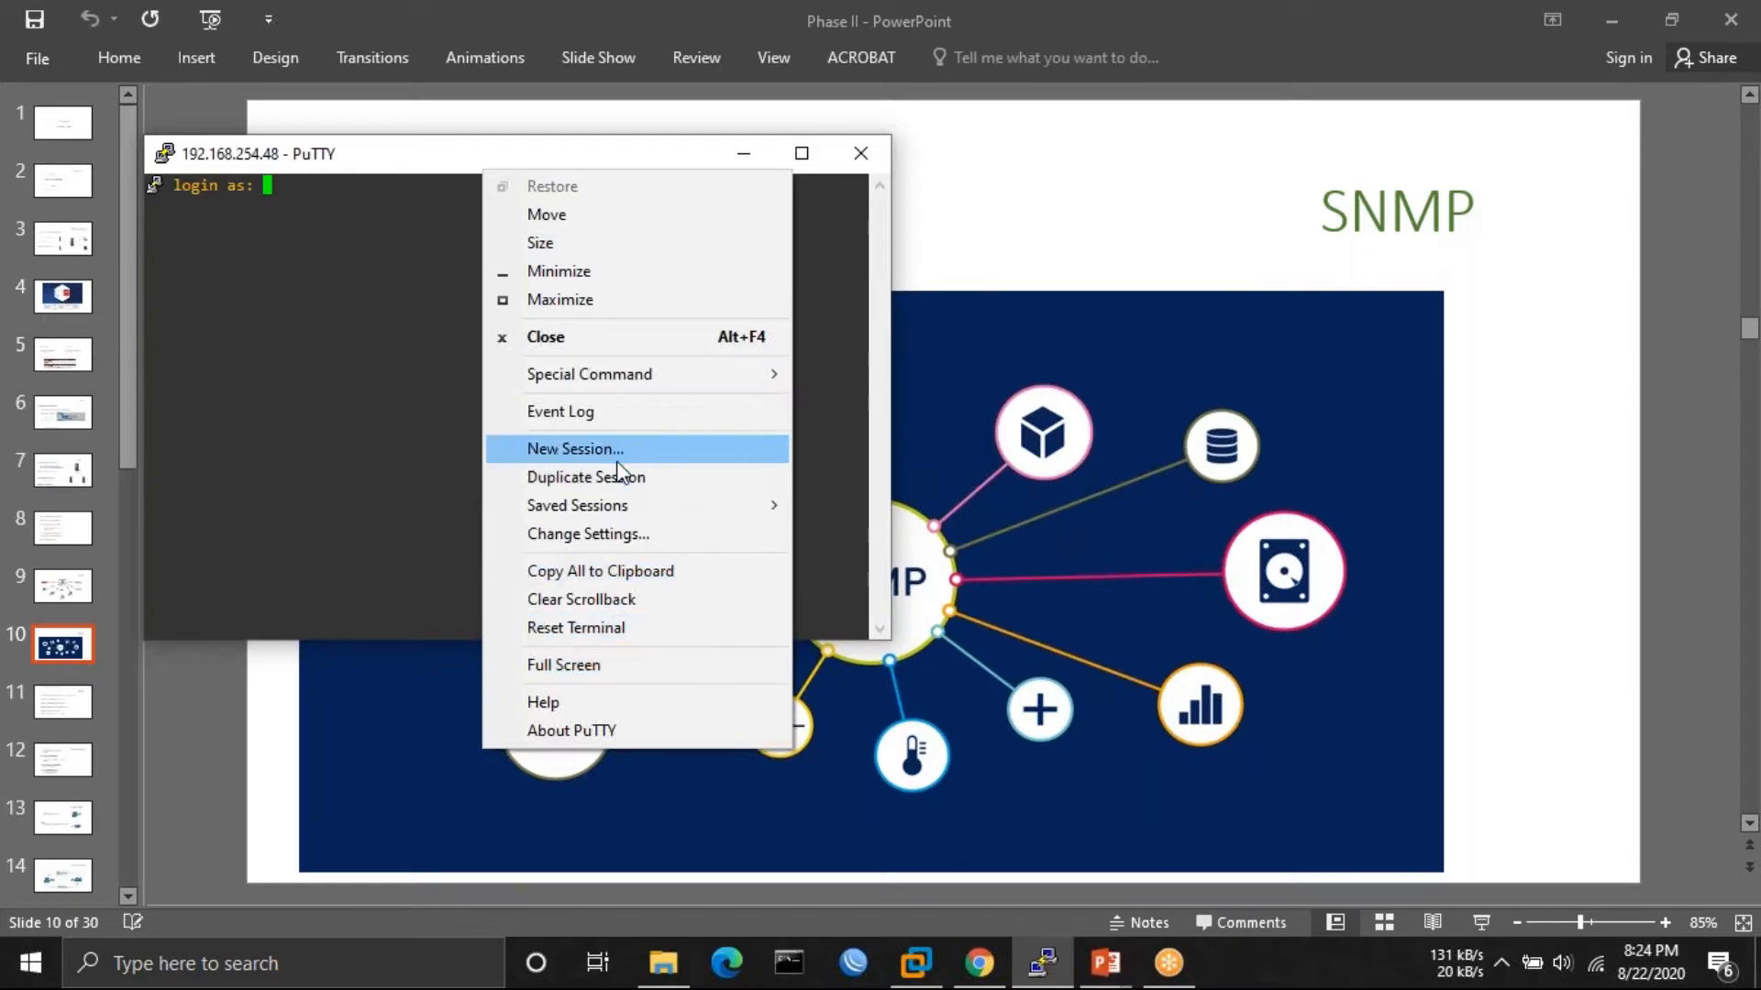
click(583, 540)
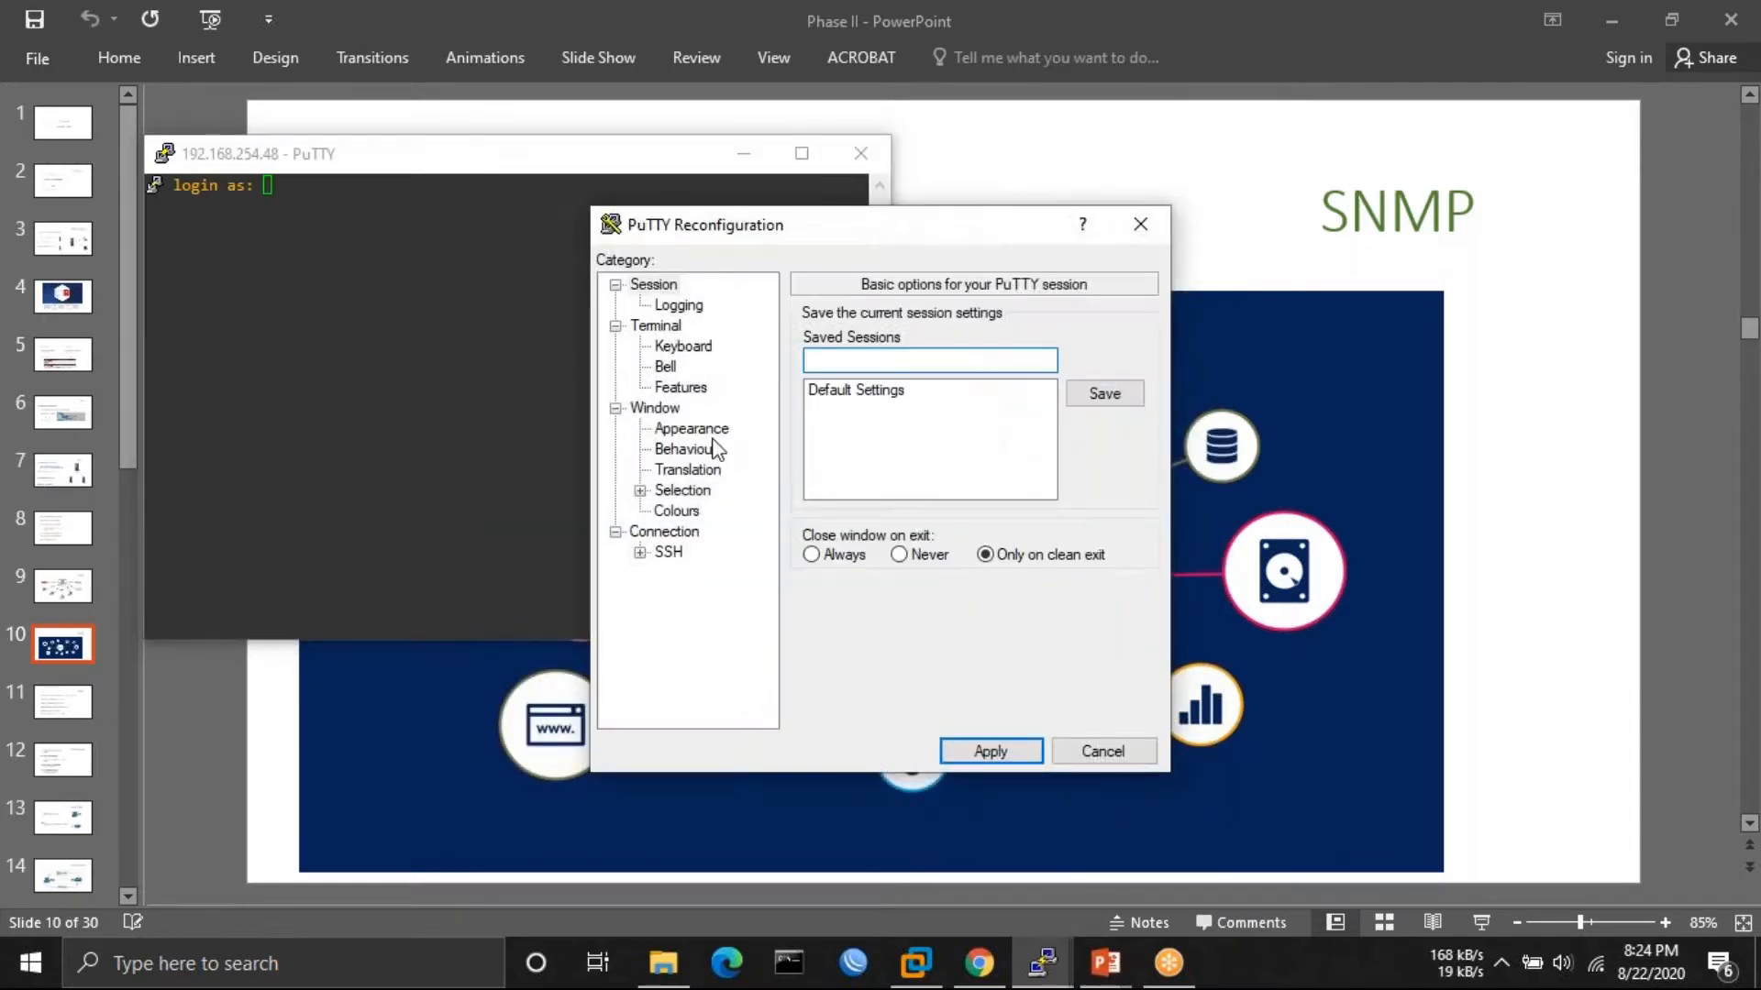
click(694, 431)
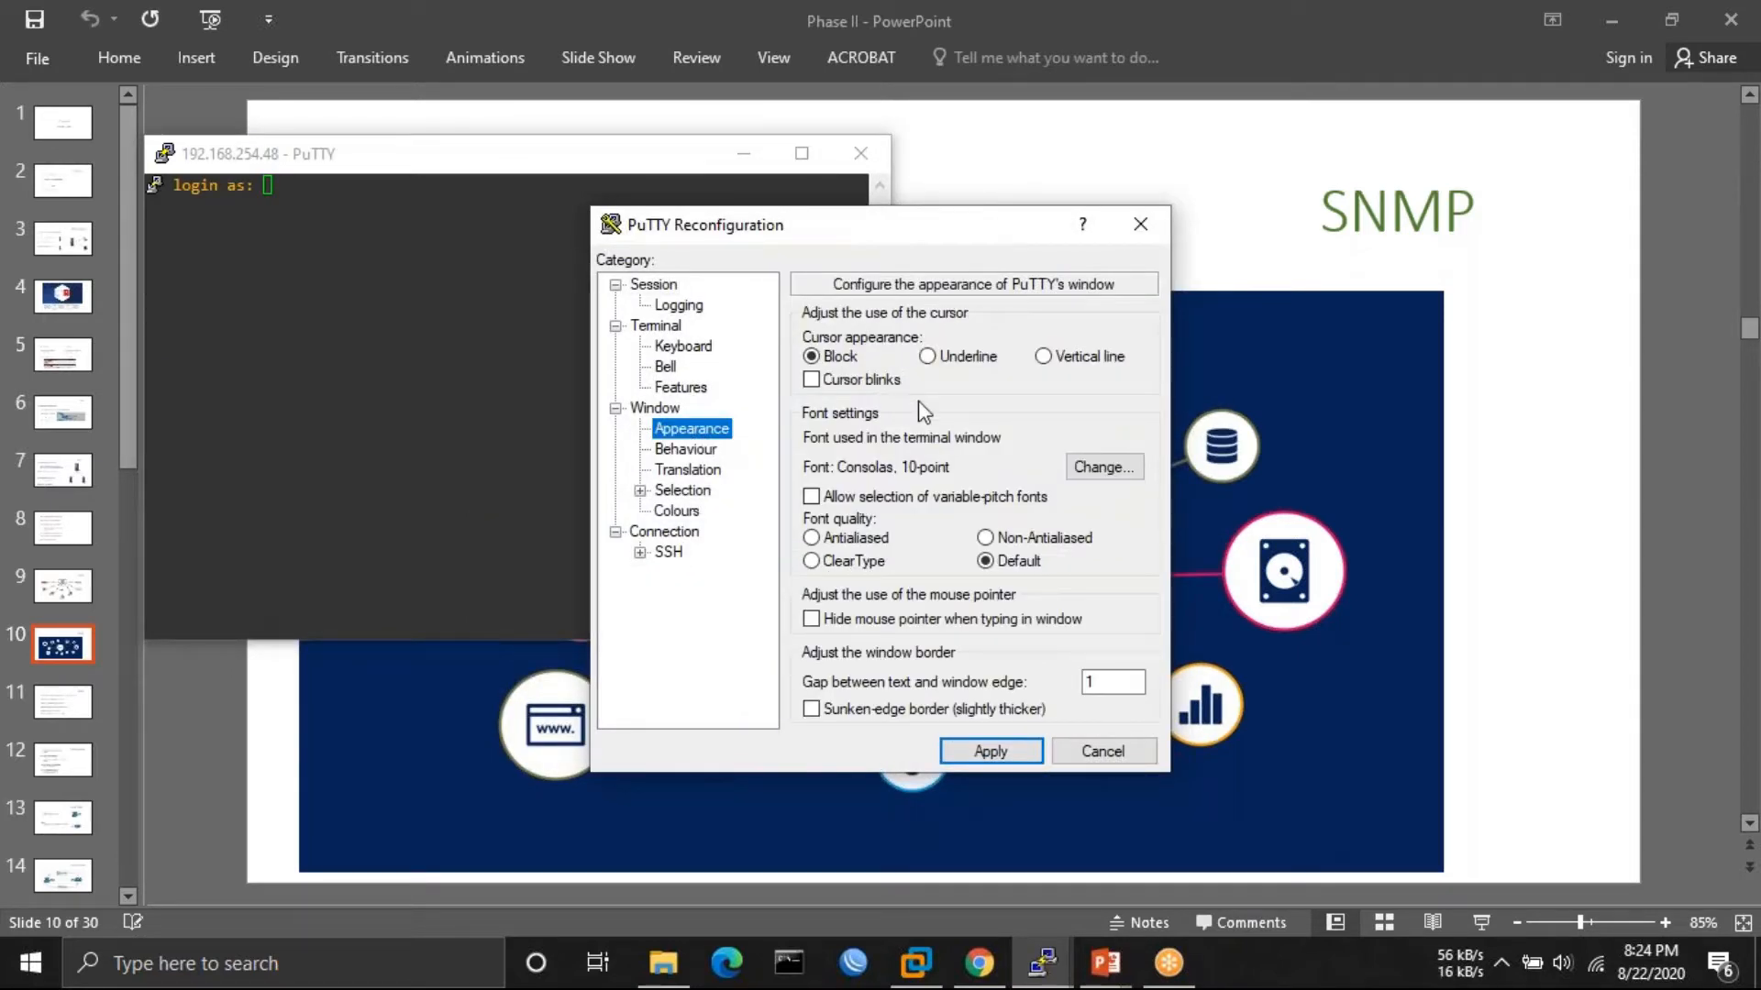
click(1082, 469)
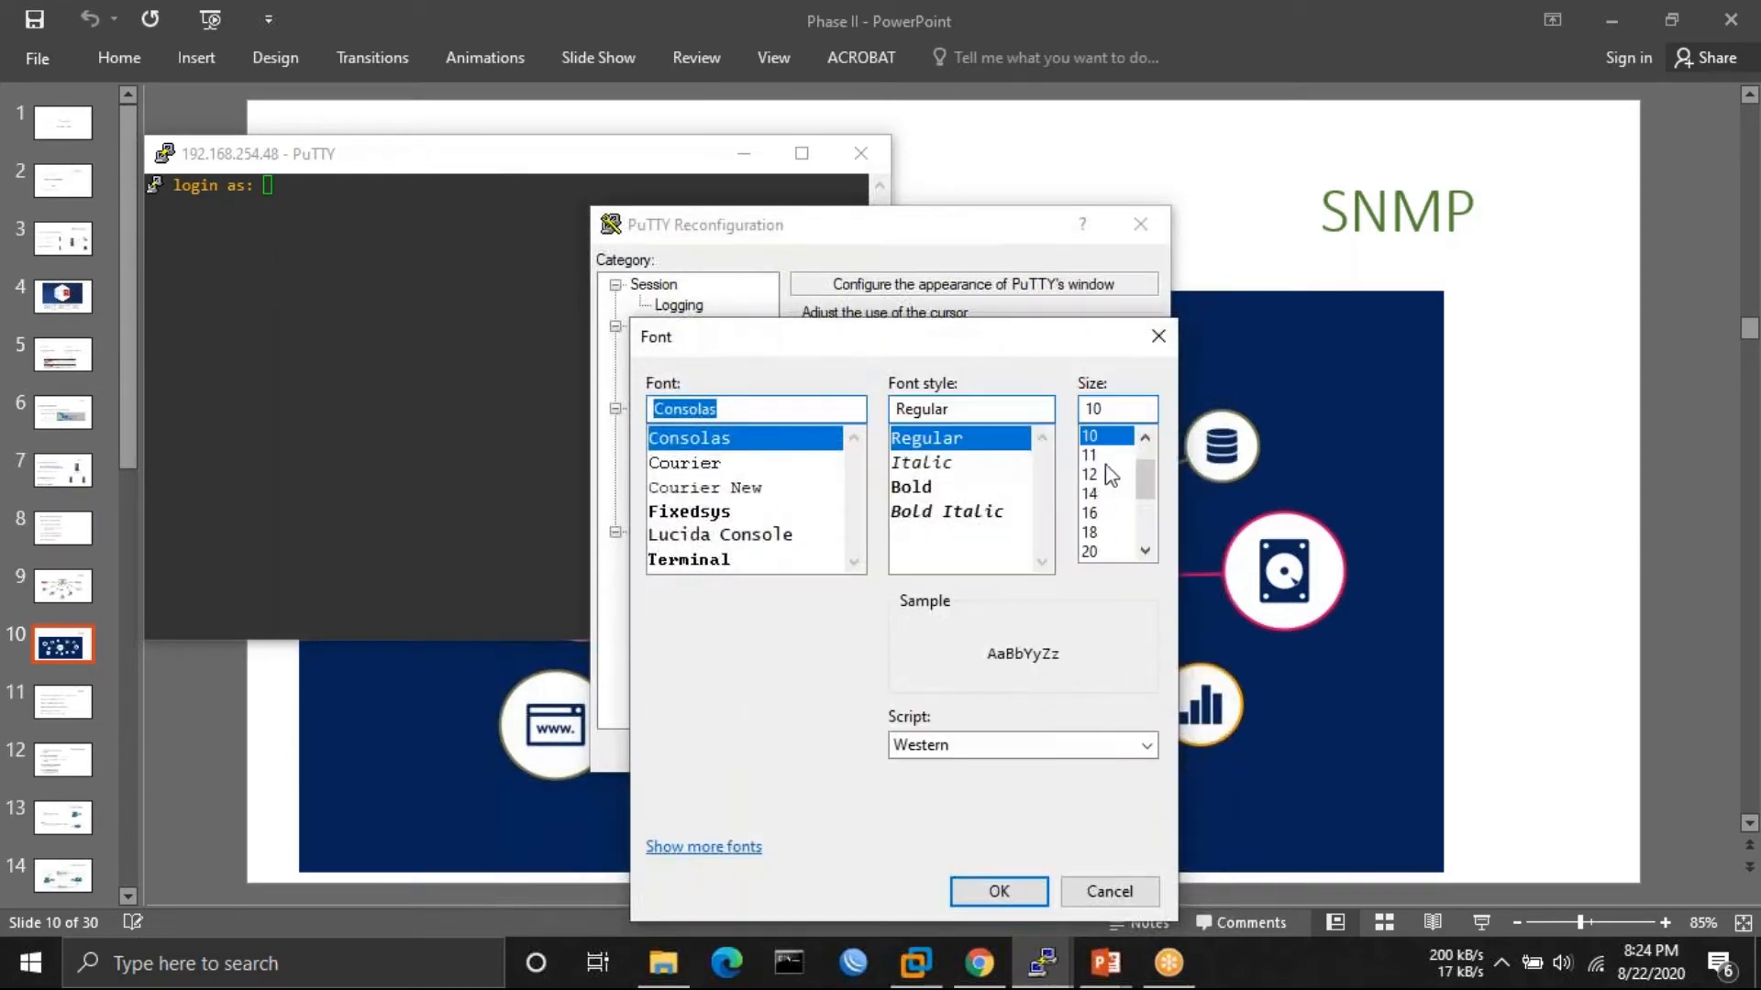
click(1111, 456)
click(998, 891)
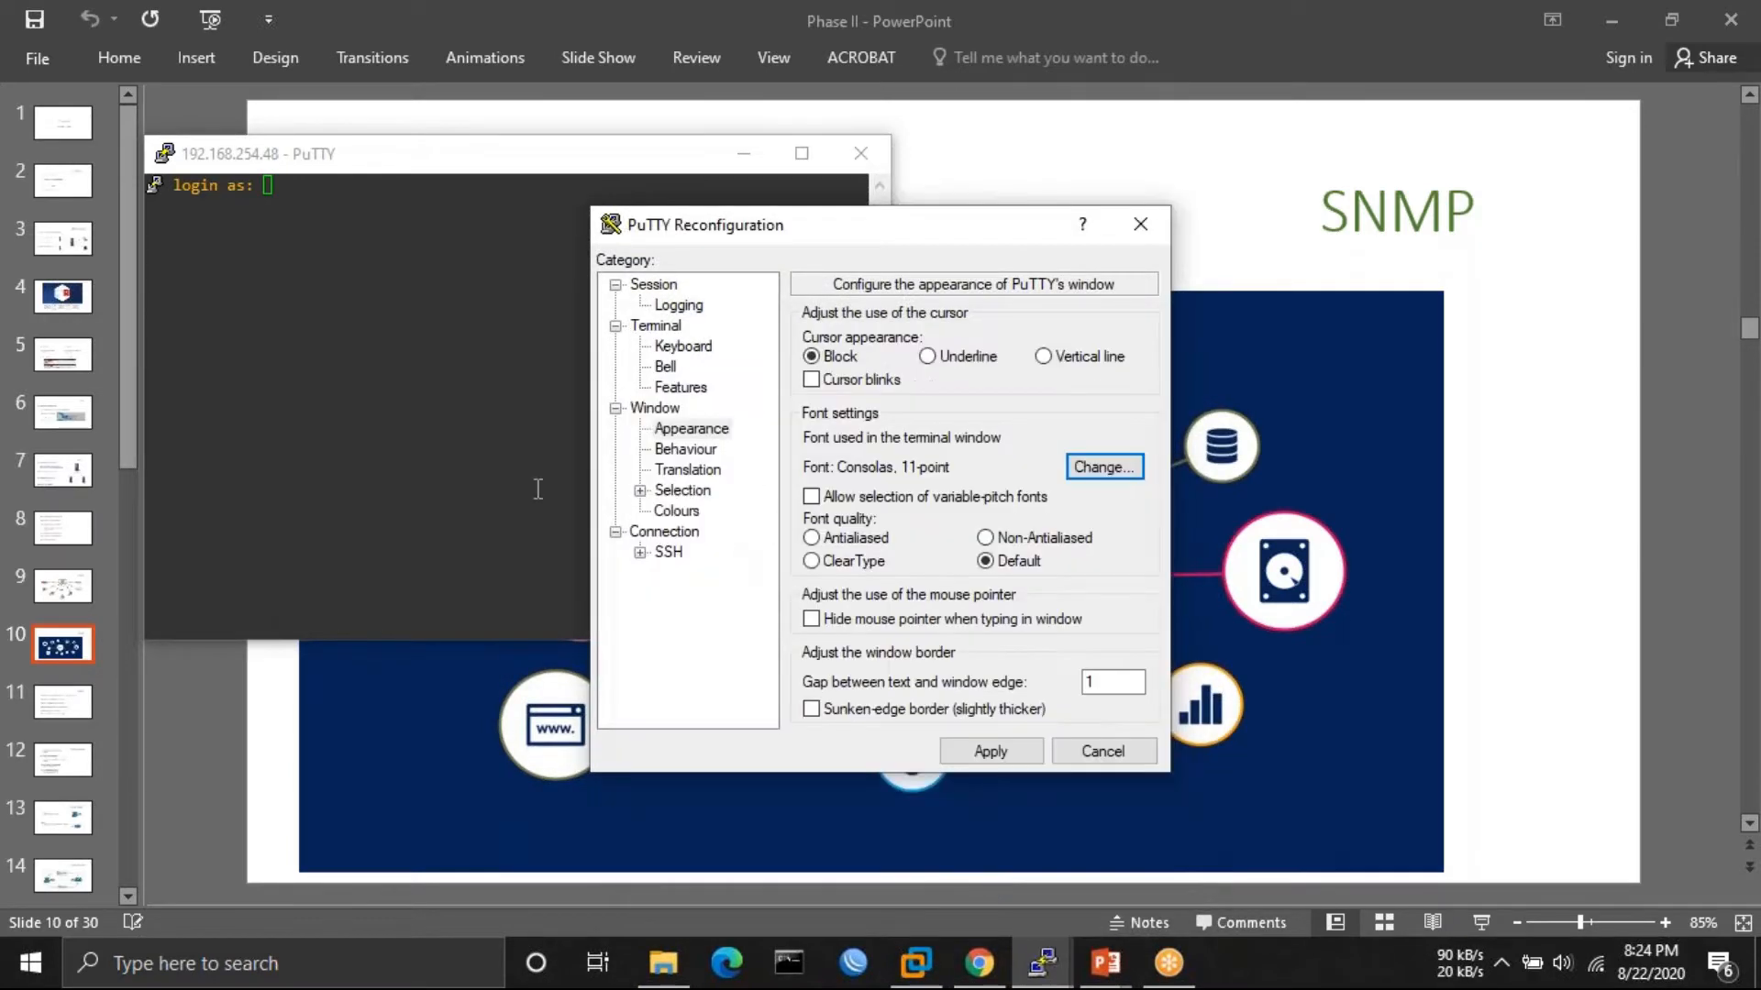
click(991, 750)
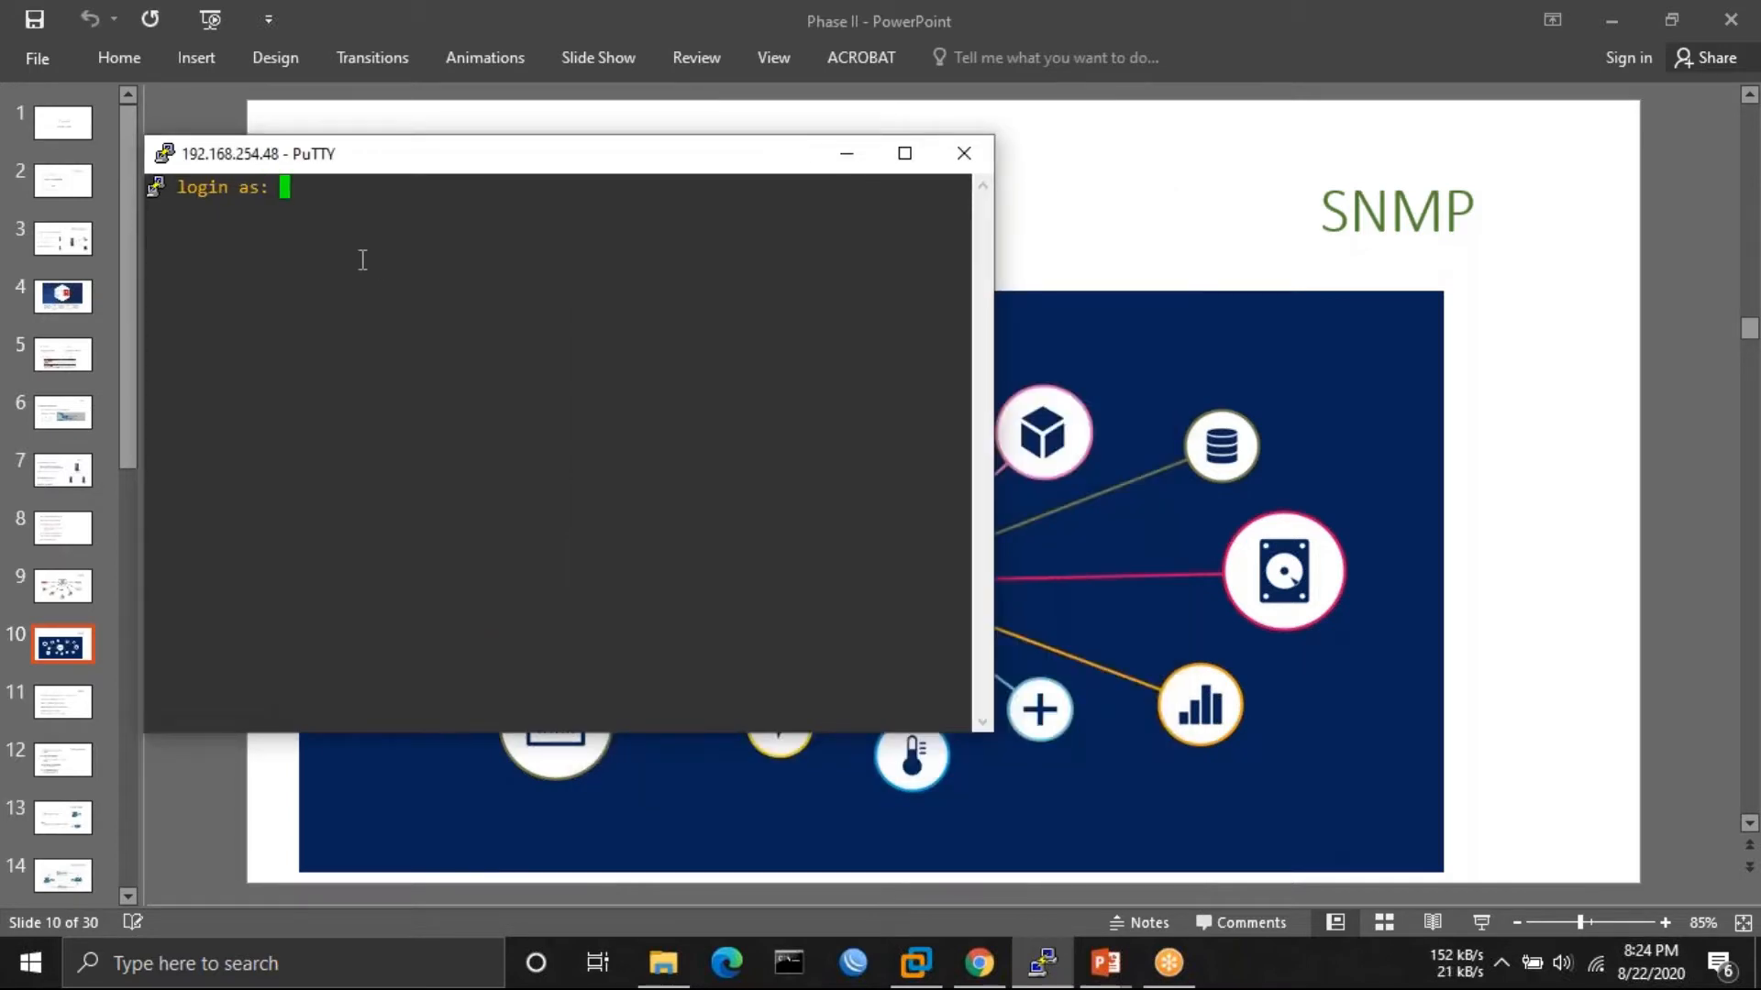
text(i)
key(Return)
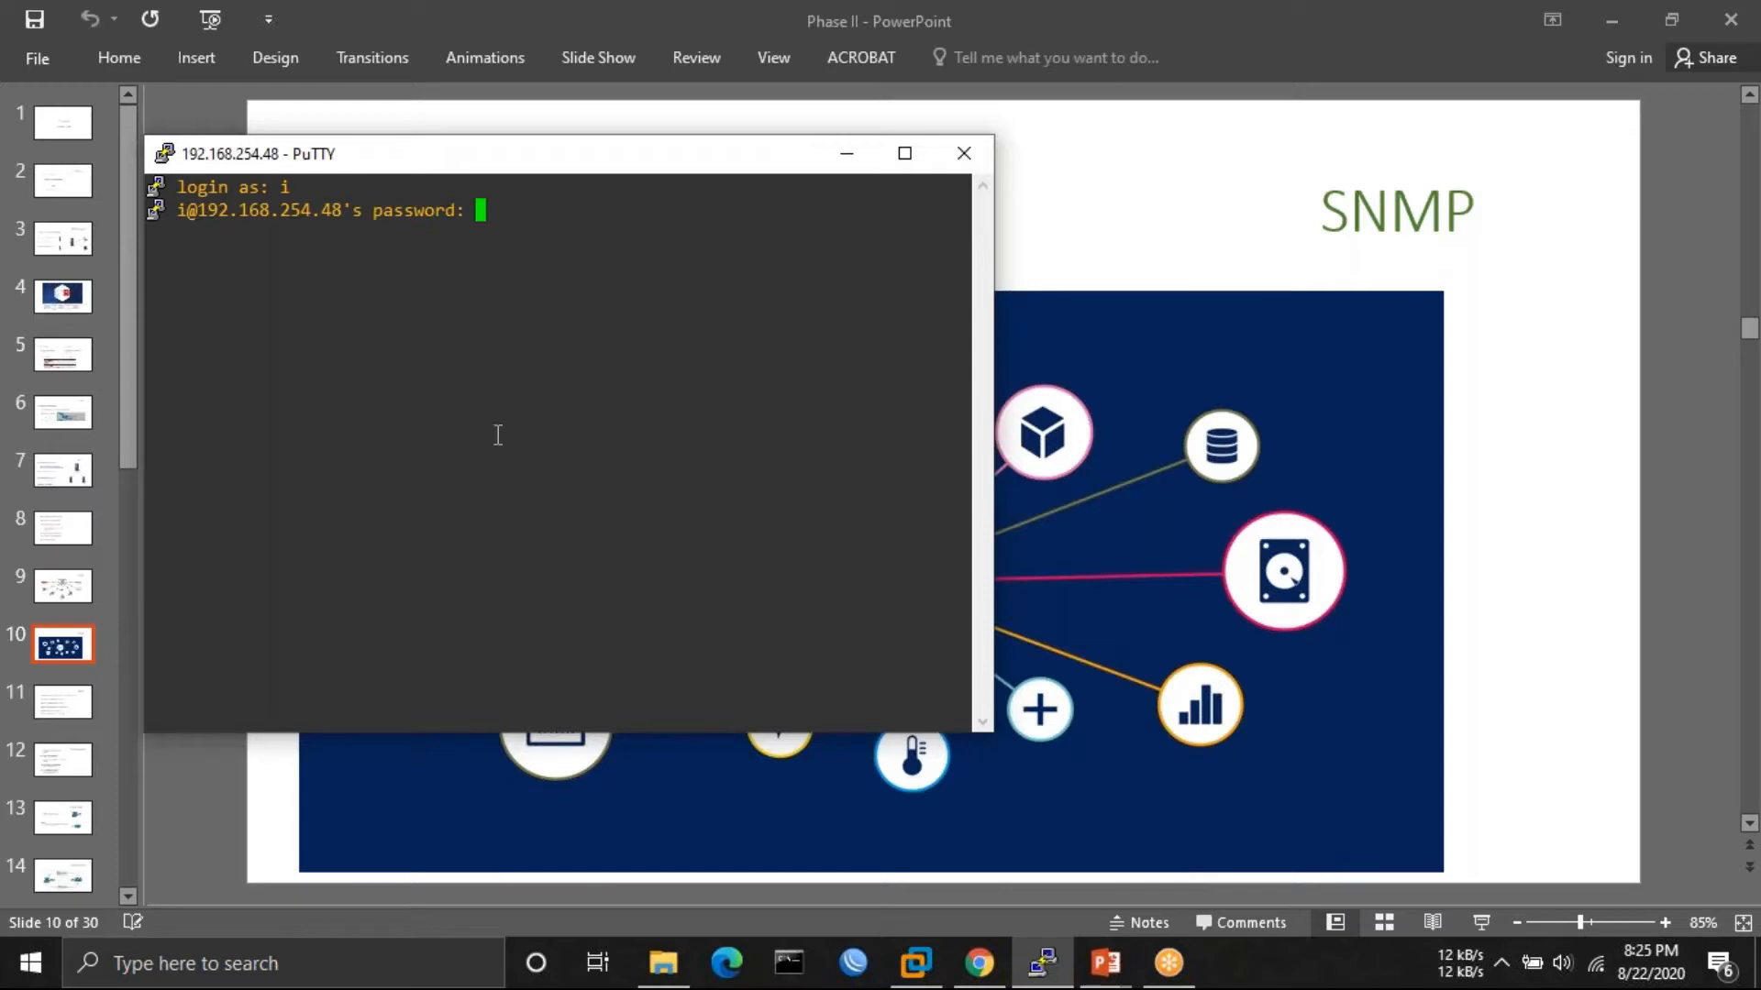
- Search the web for 'zabbix download' and open the Download Zabbix page
click(979, 974)
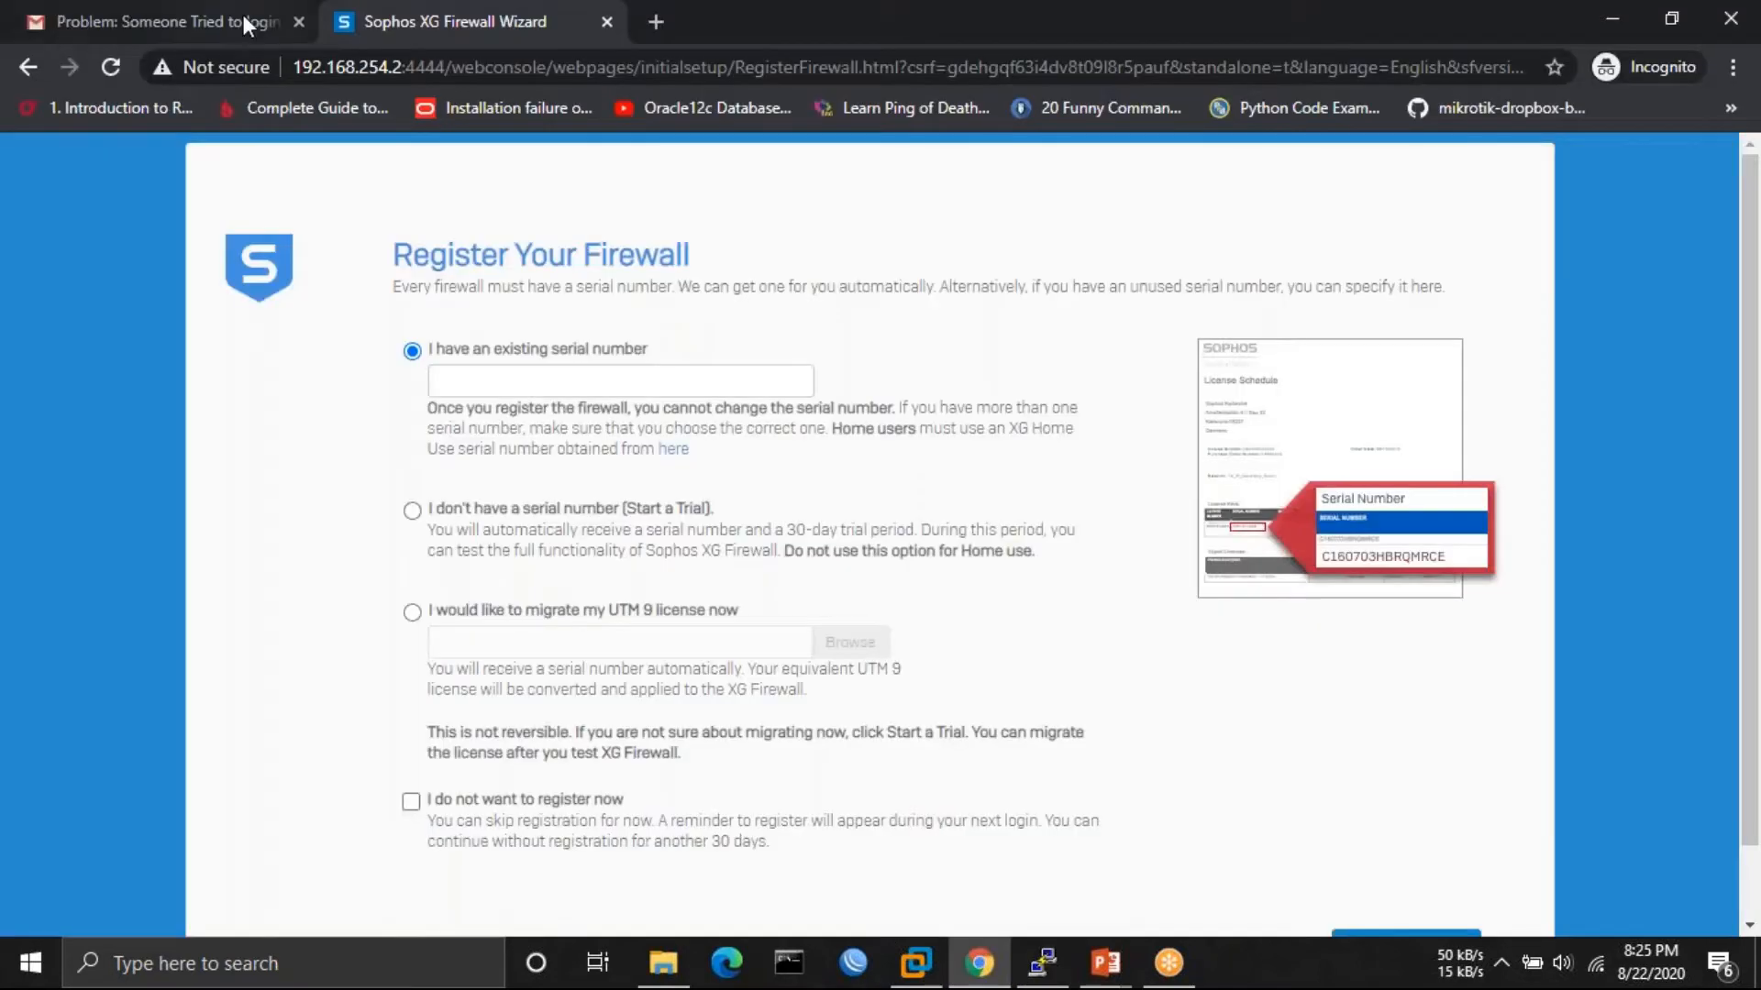
click(216, 18)
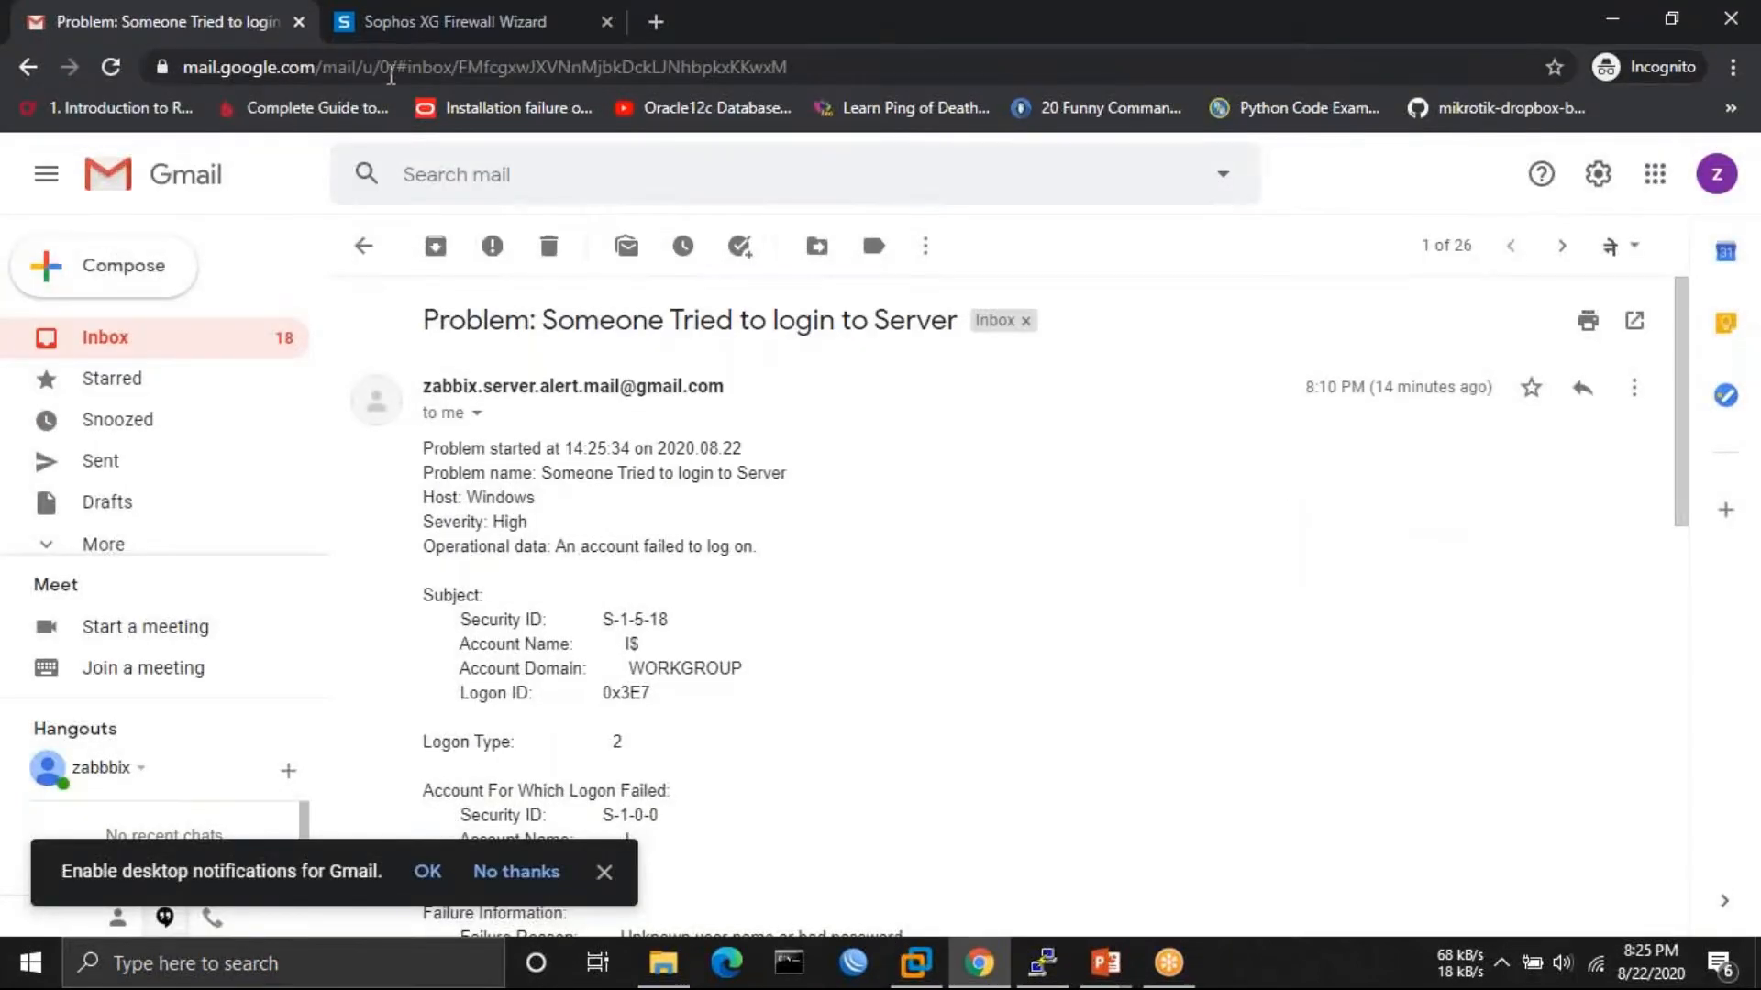
click(444, 66)
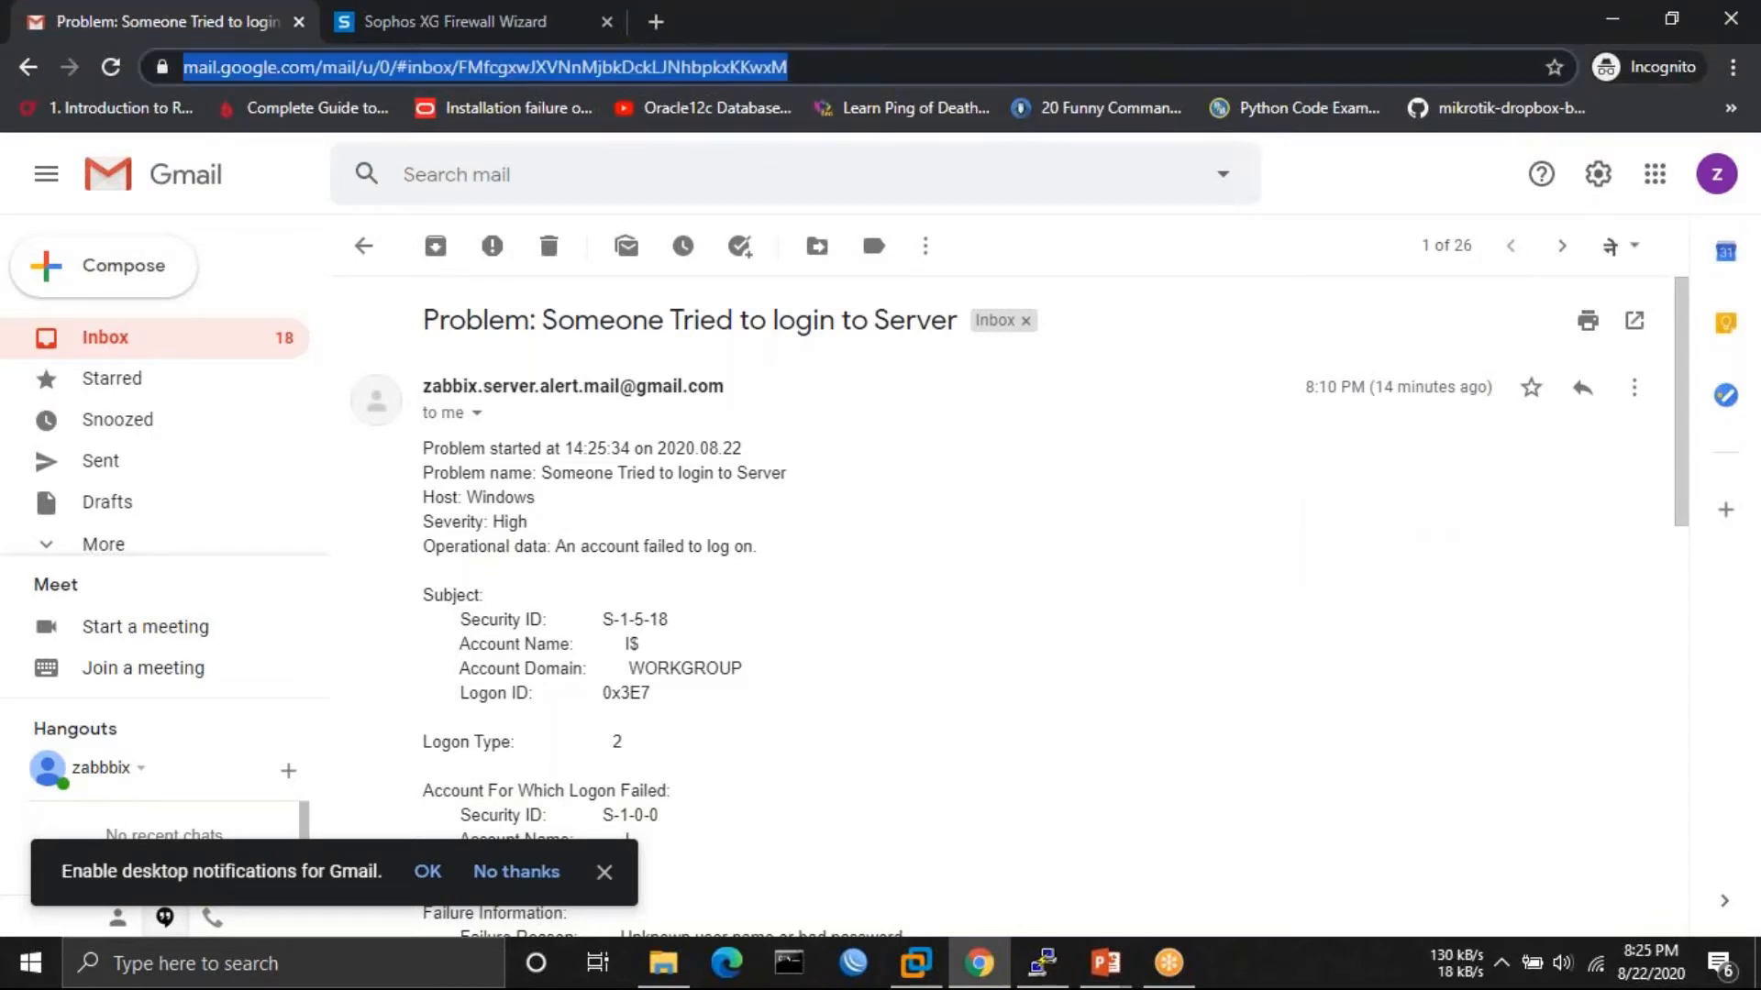
text(zabbix)
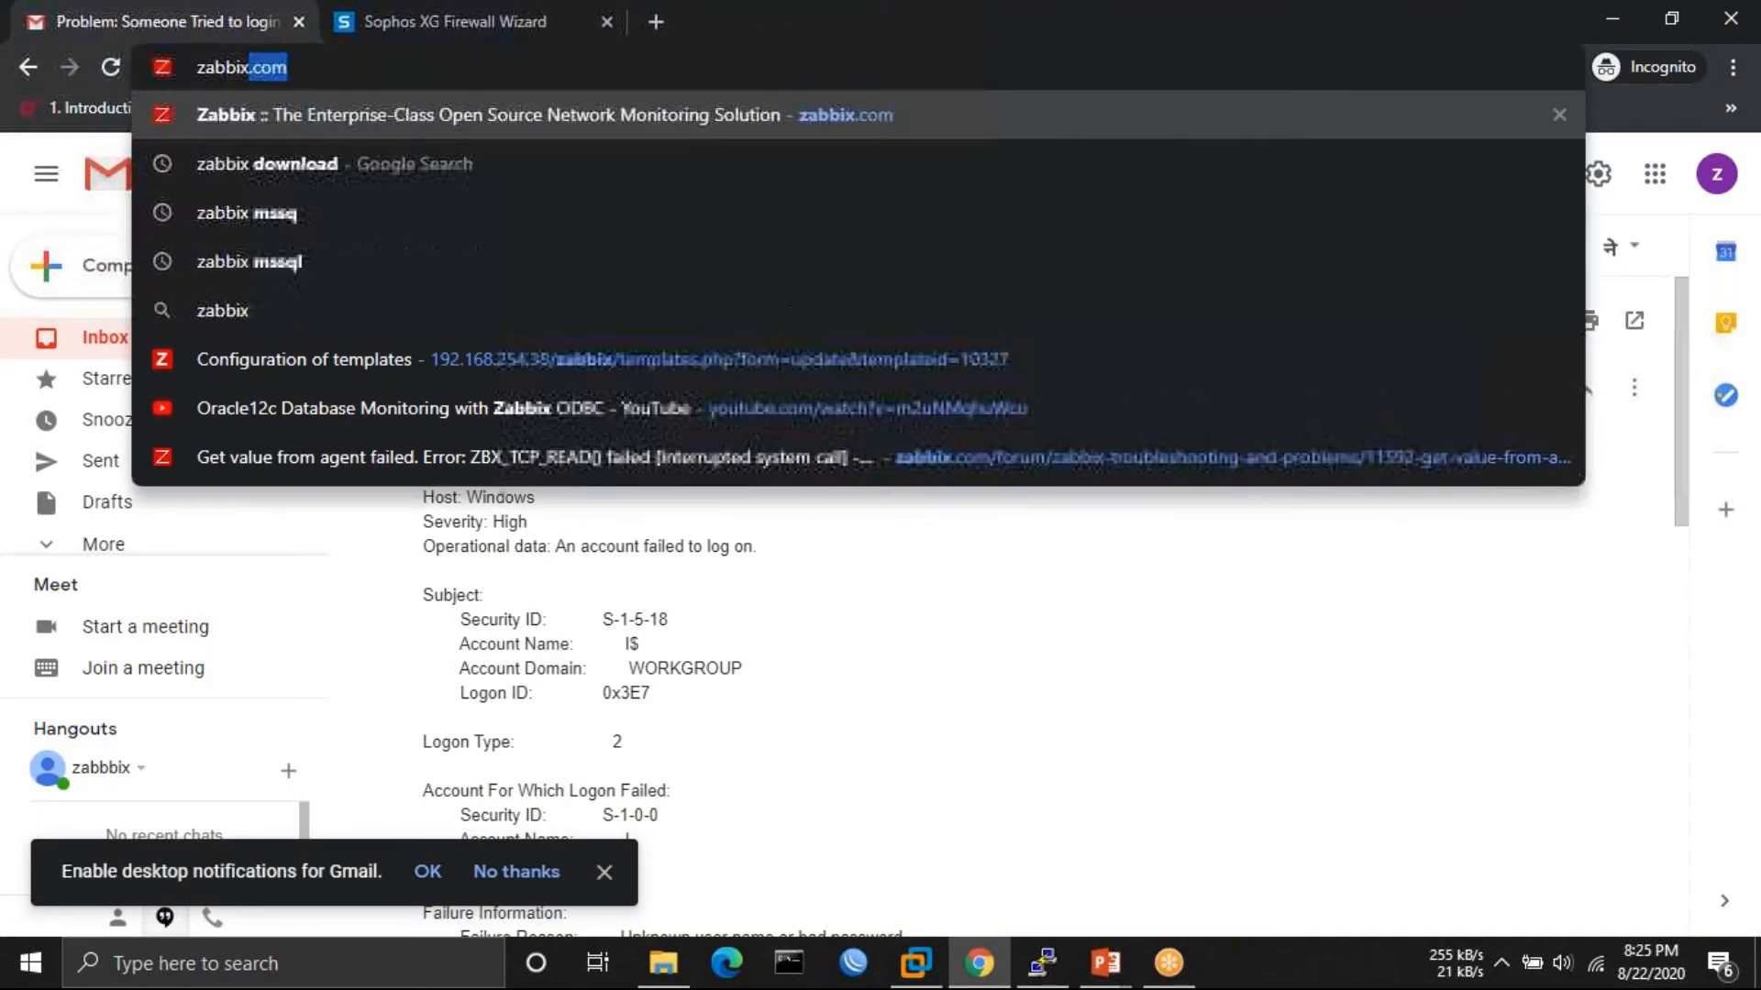
text( download)
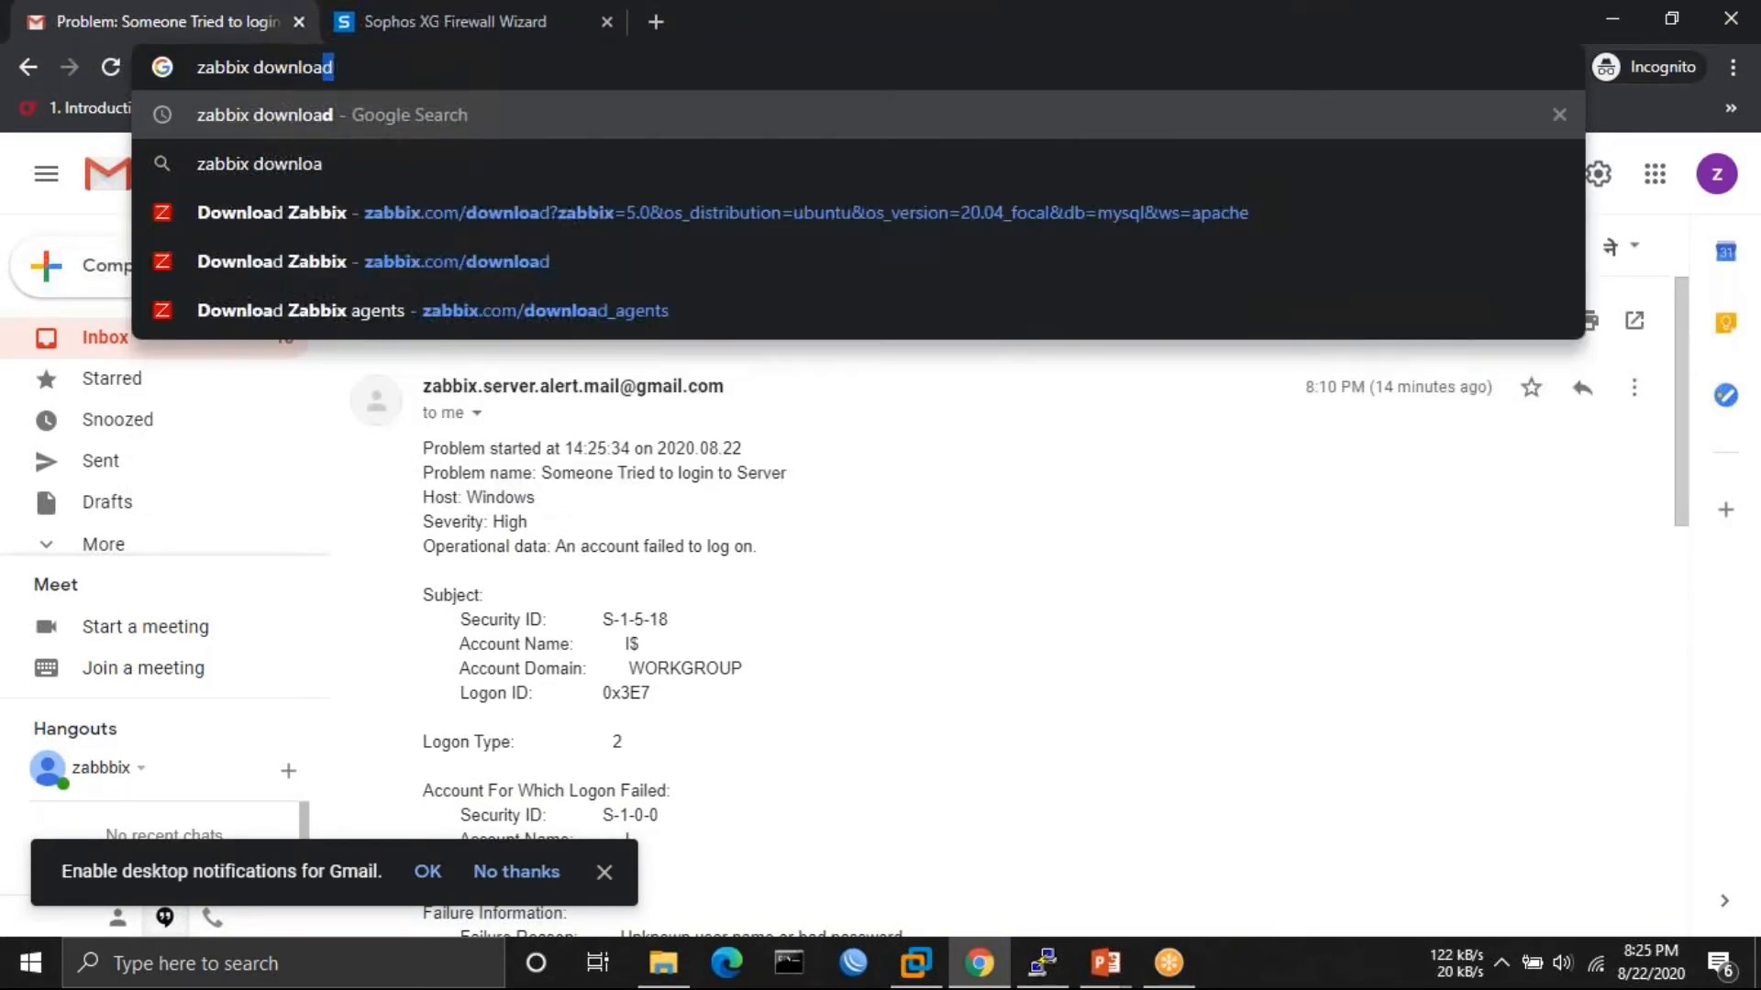
key(Return)
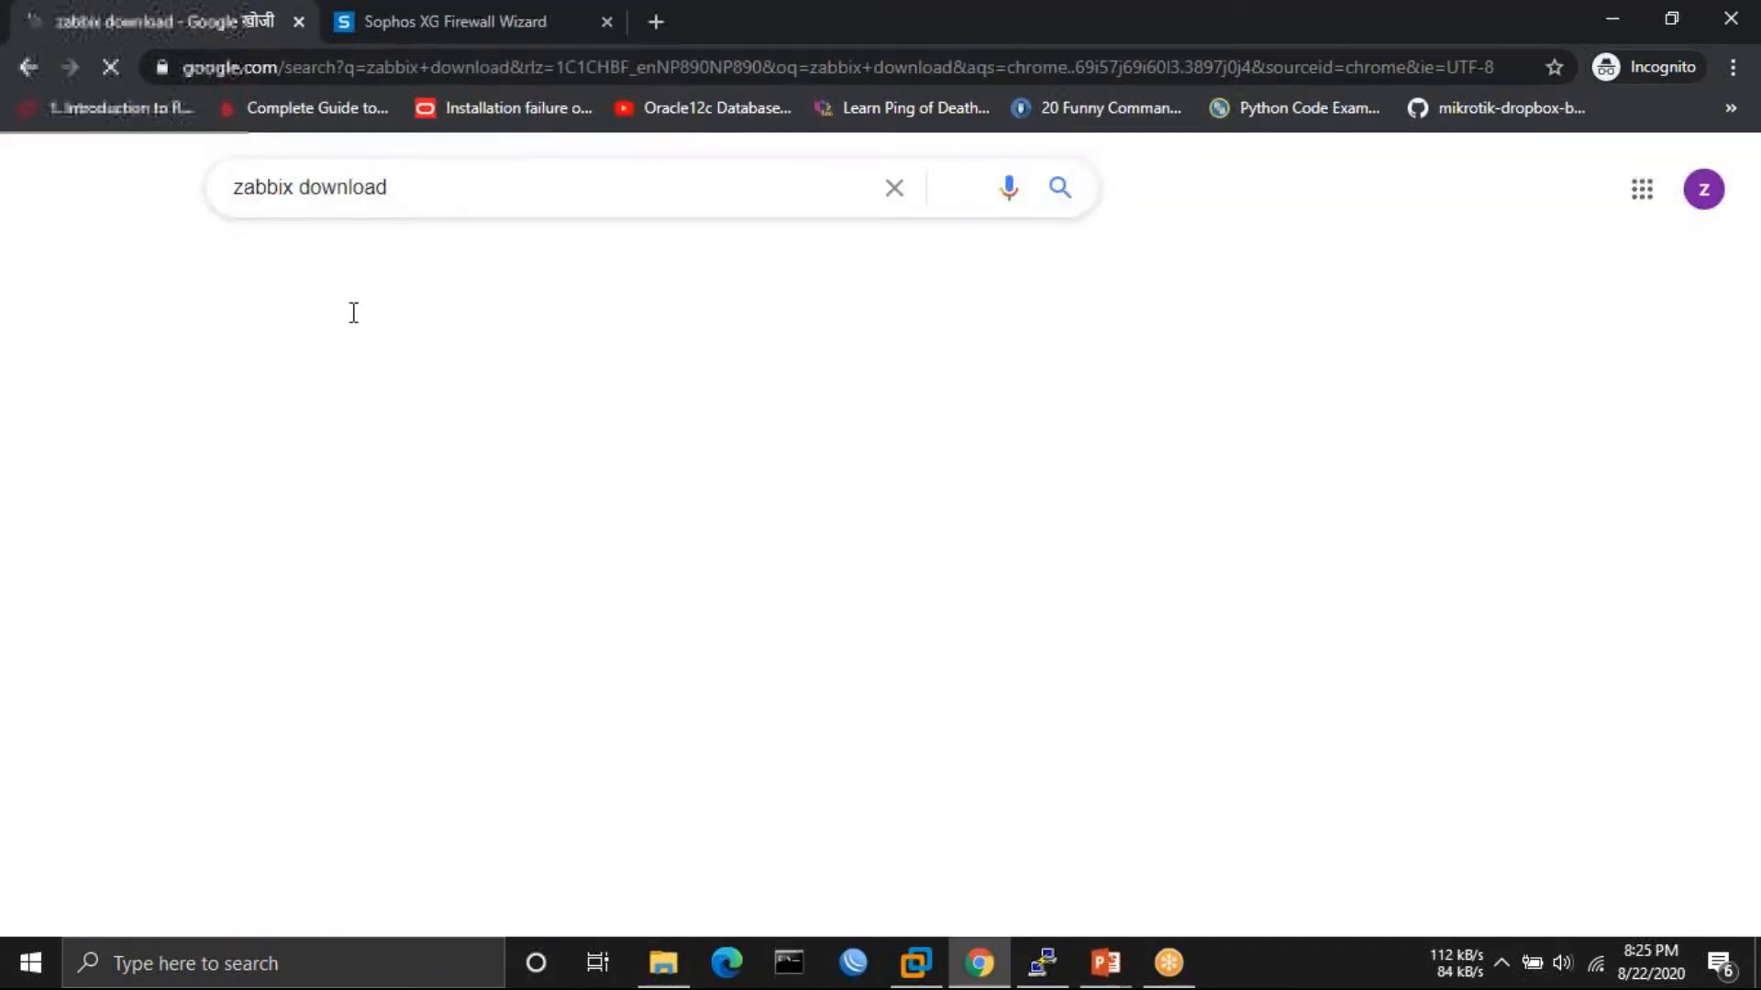
click(334, 405)
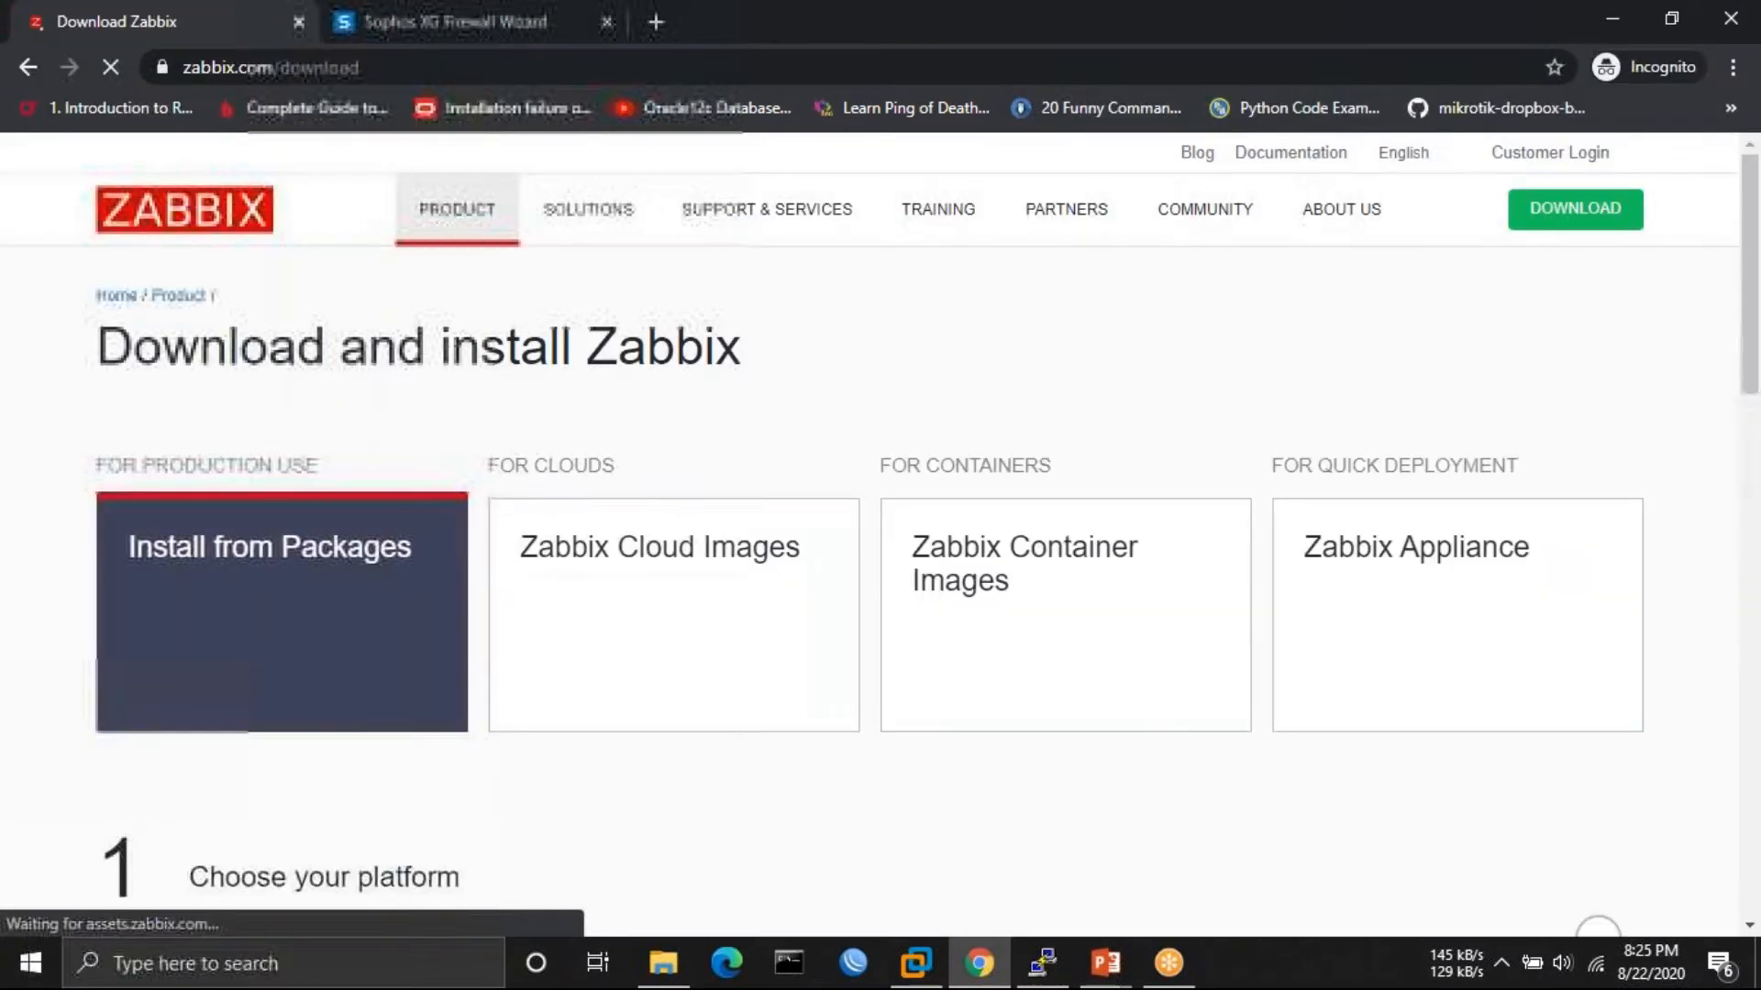
- Choose Ubuntu 20.04 with MySQL and Apache and scroll to the install commands
scroll(367, 339, down, 5)
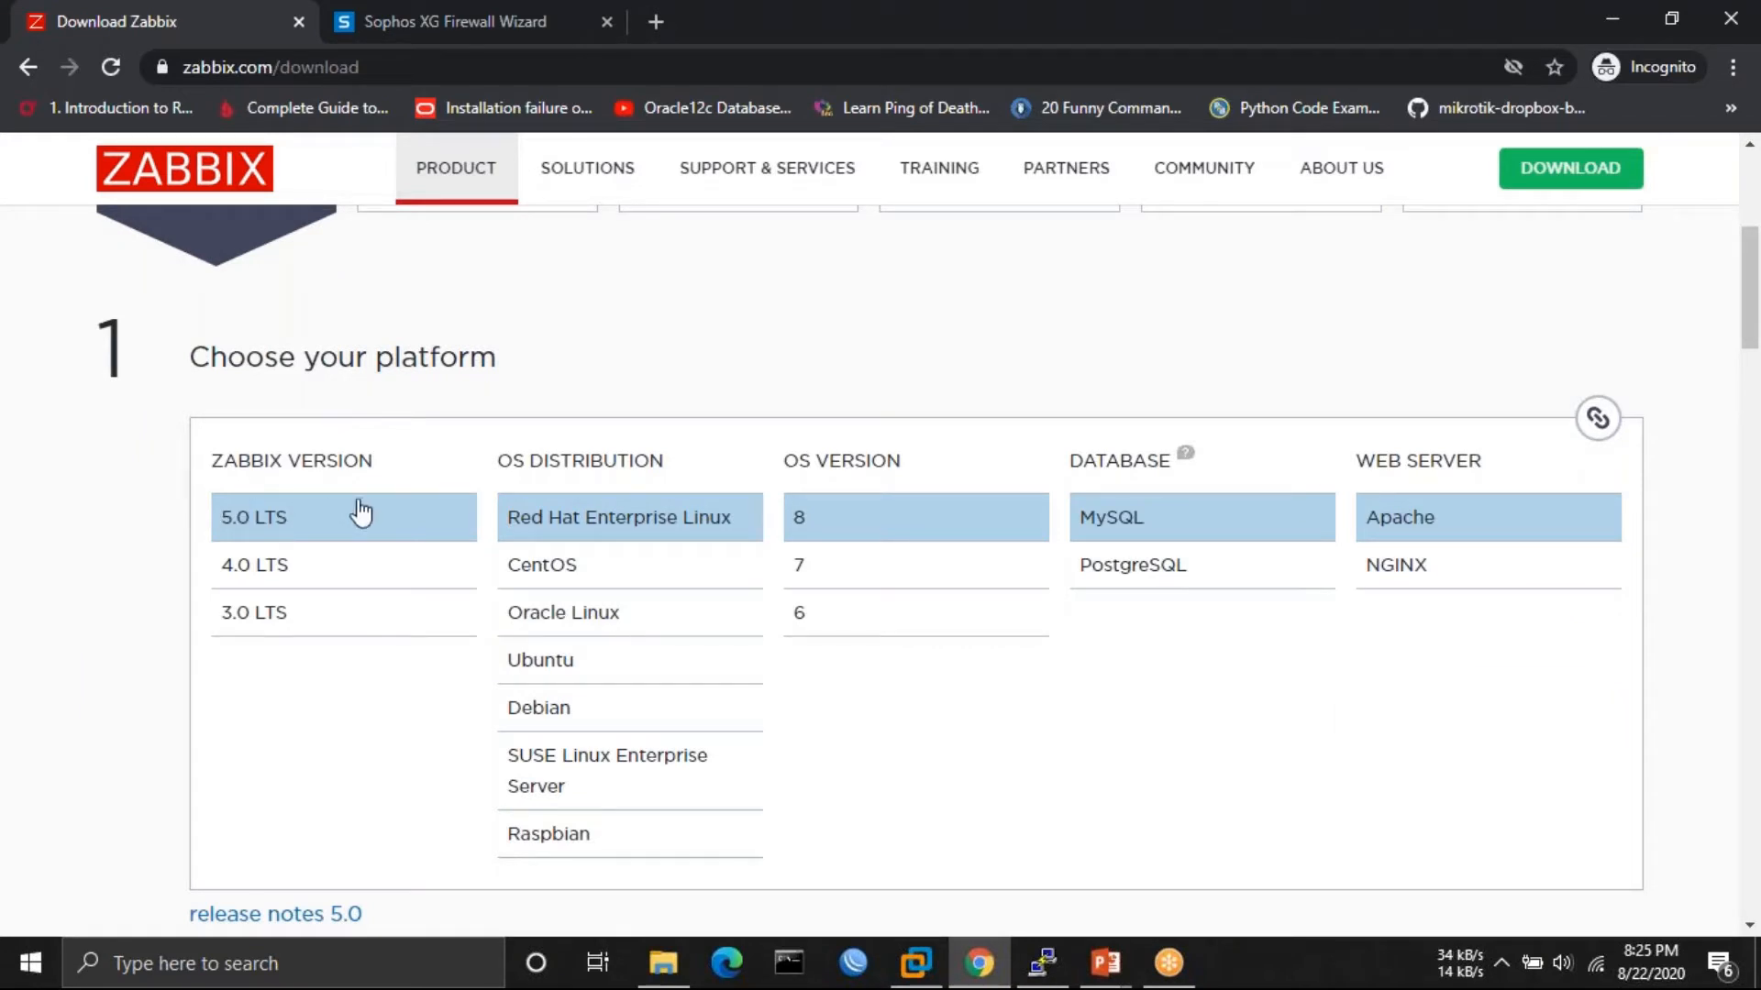
click(562, 662)
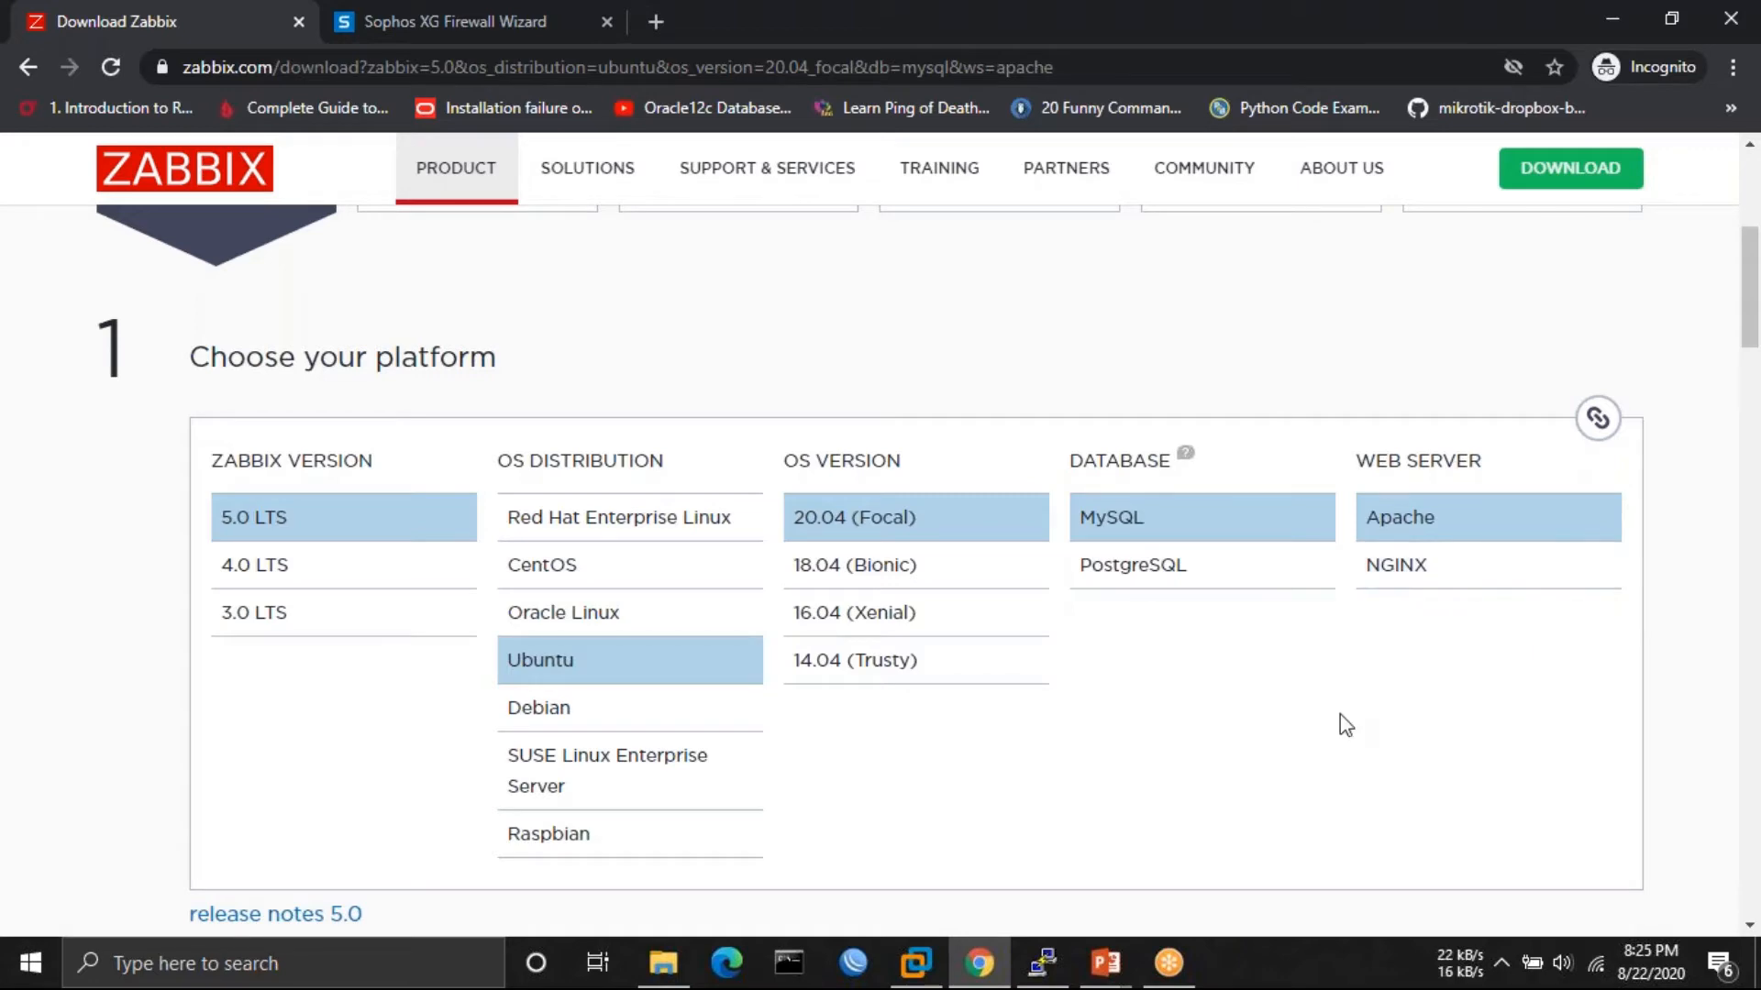
scroll(1345, 725, down, 5)
scroll(1346, 725, down, 2)
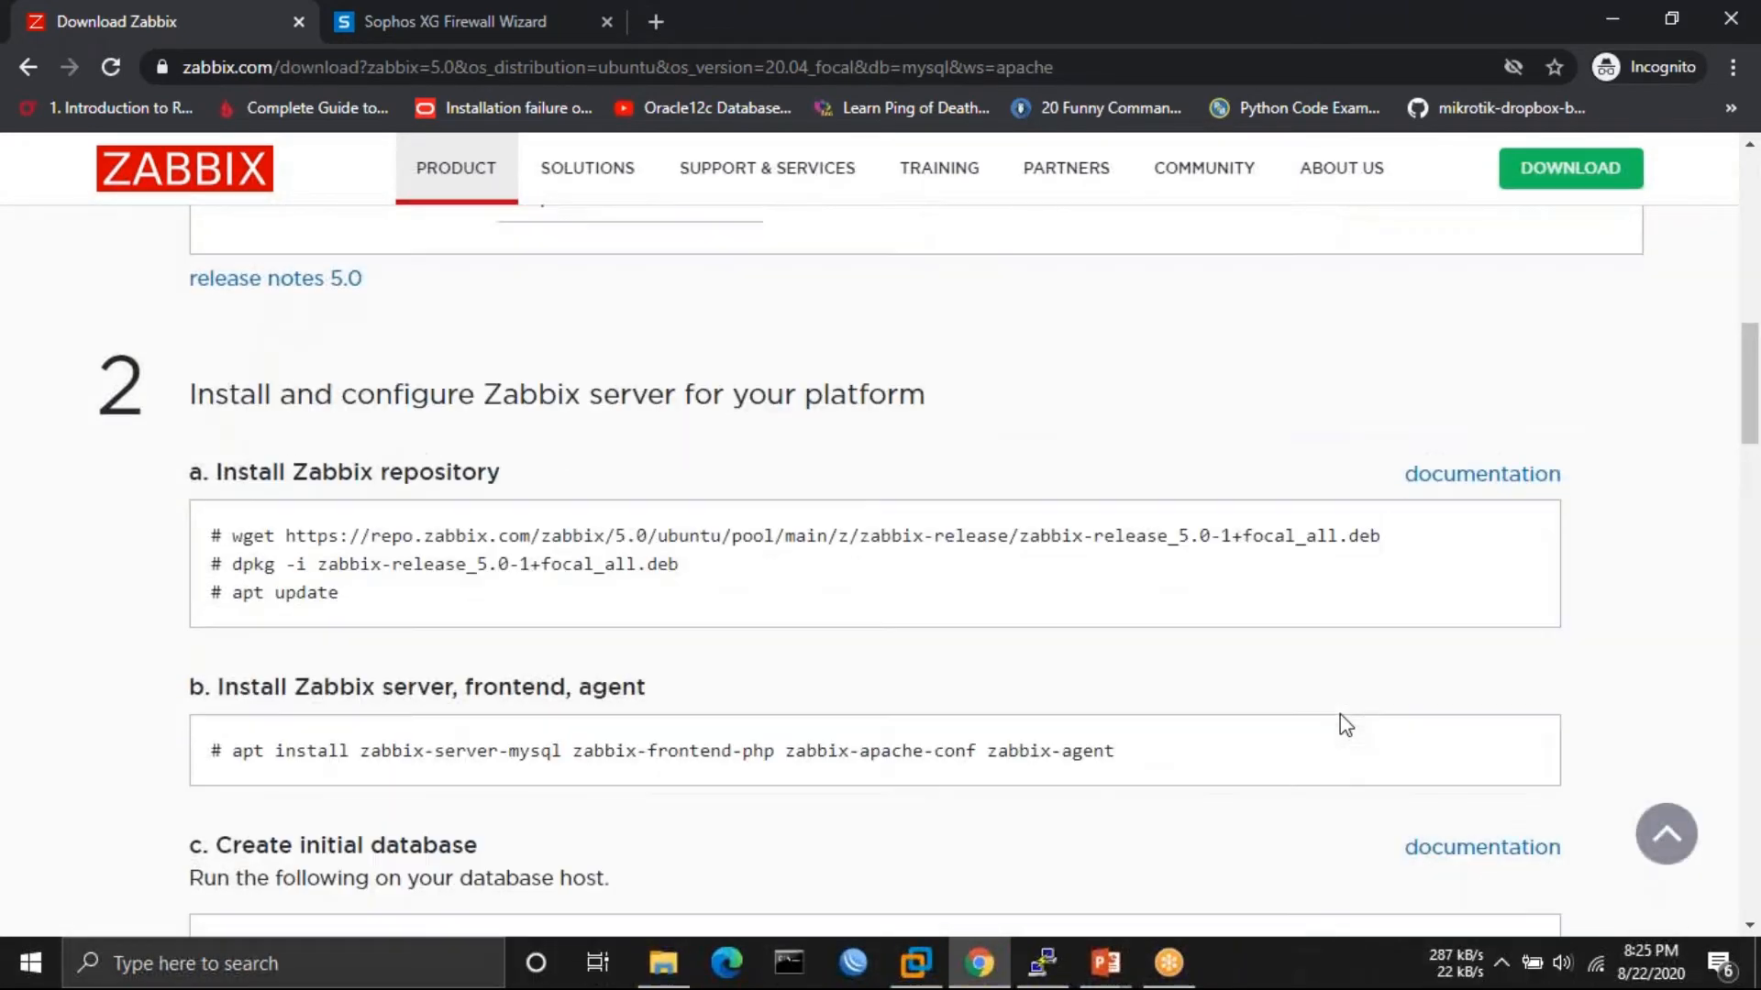
scroll(1342, 724, down, 1)
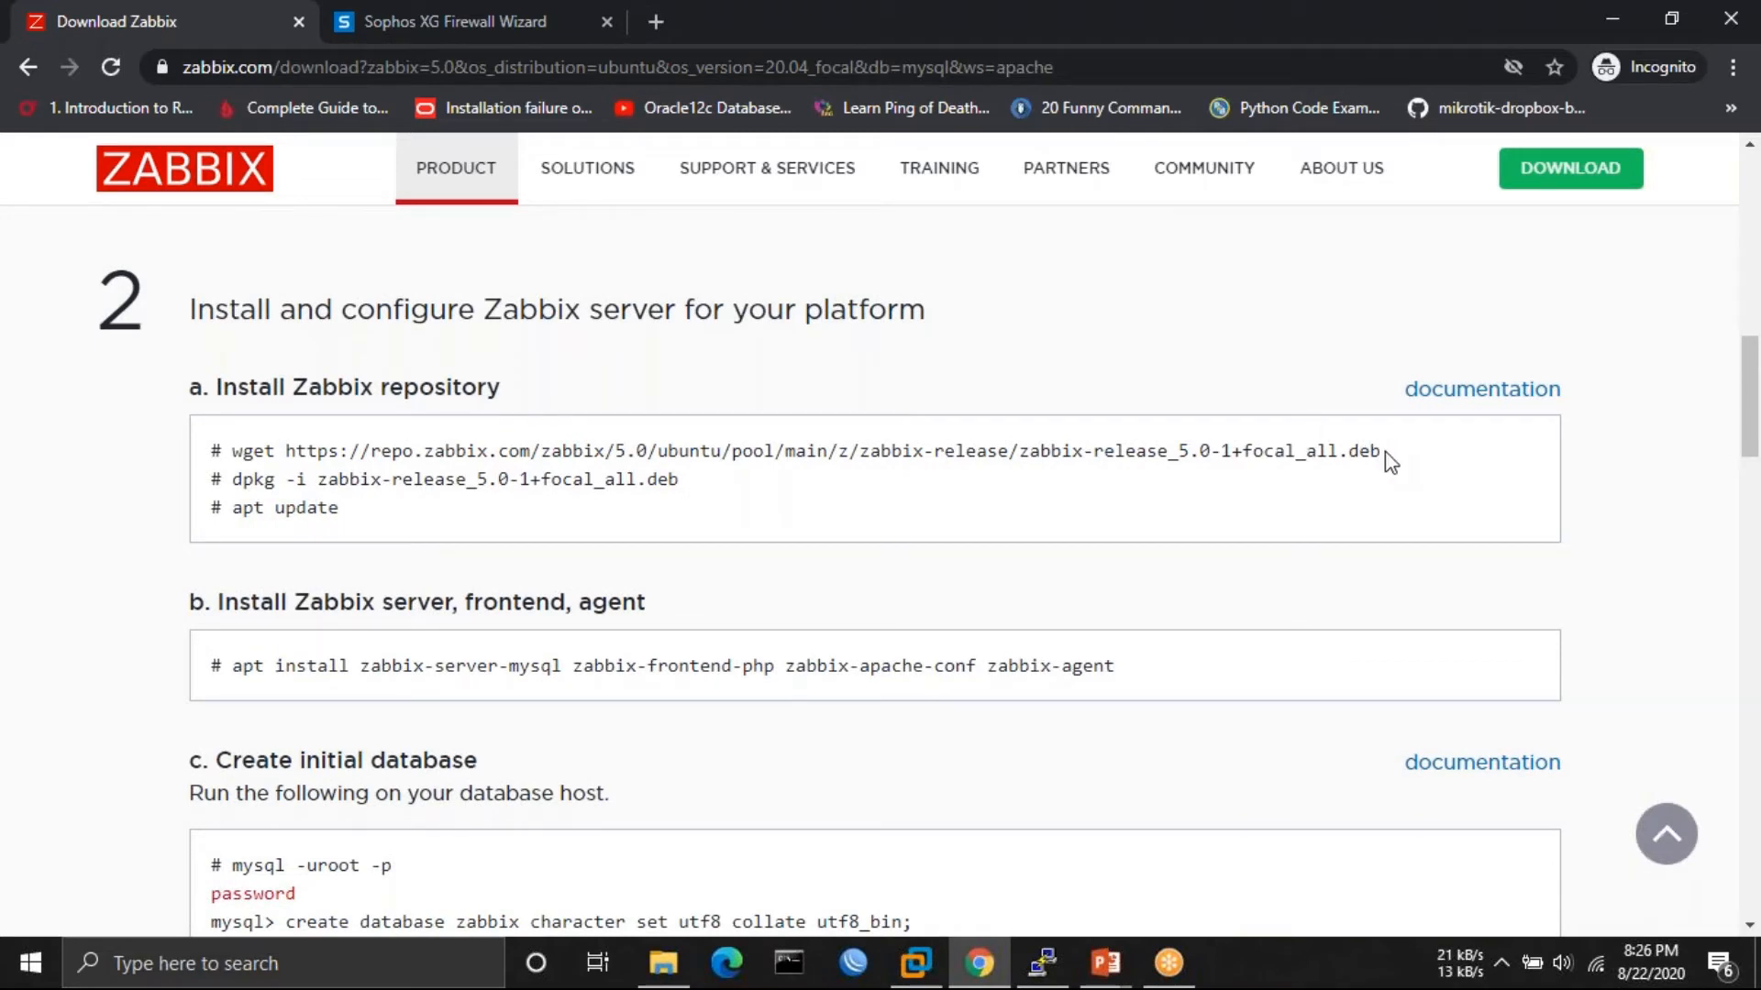
- Copy the wget repository command and log in to the server in PuTTY
drag(1388, 450, 234, 450)
right_click(236, 451)
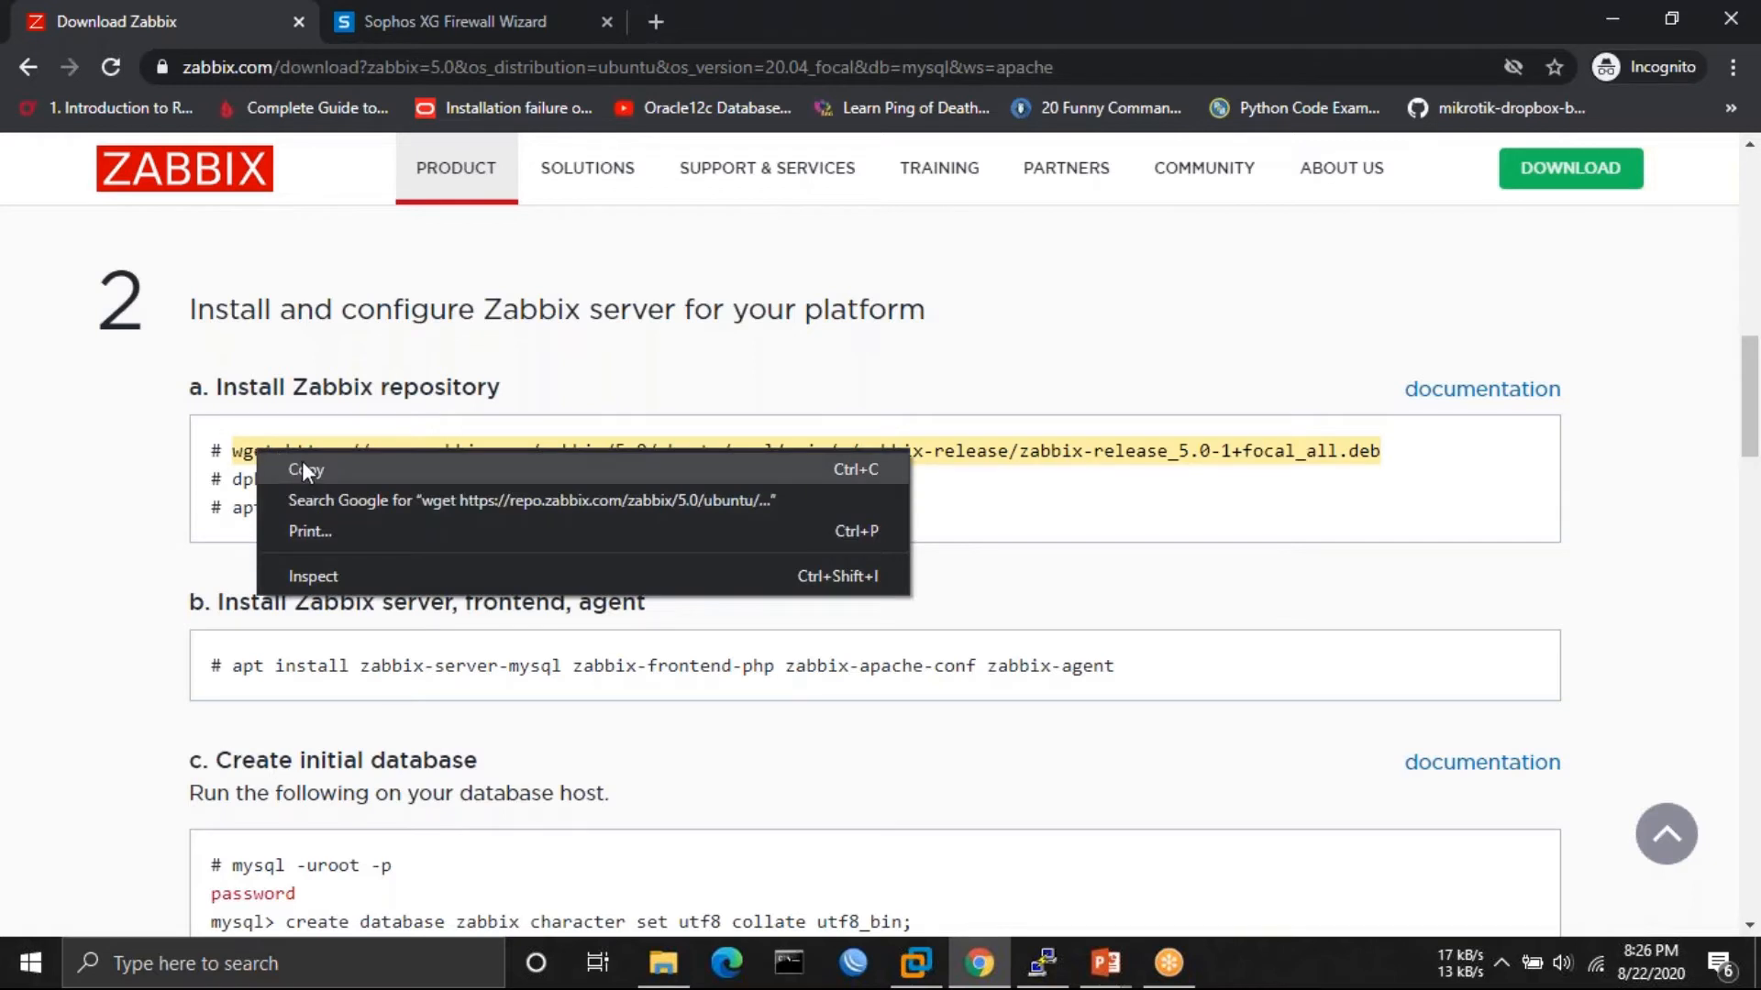
click(301, 466)
click(1054, 947)
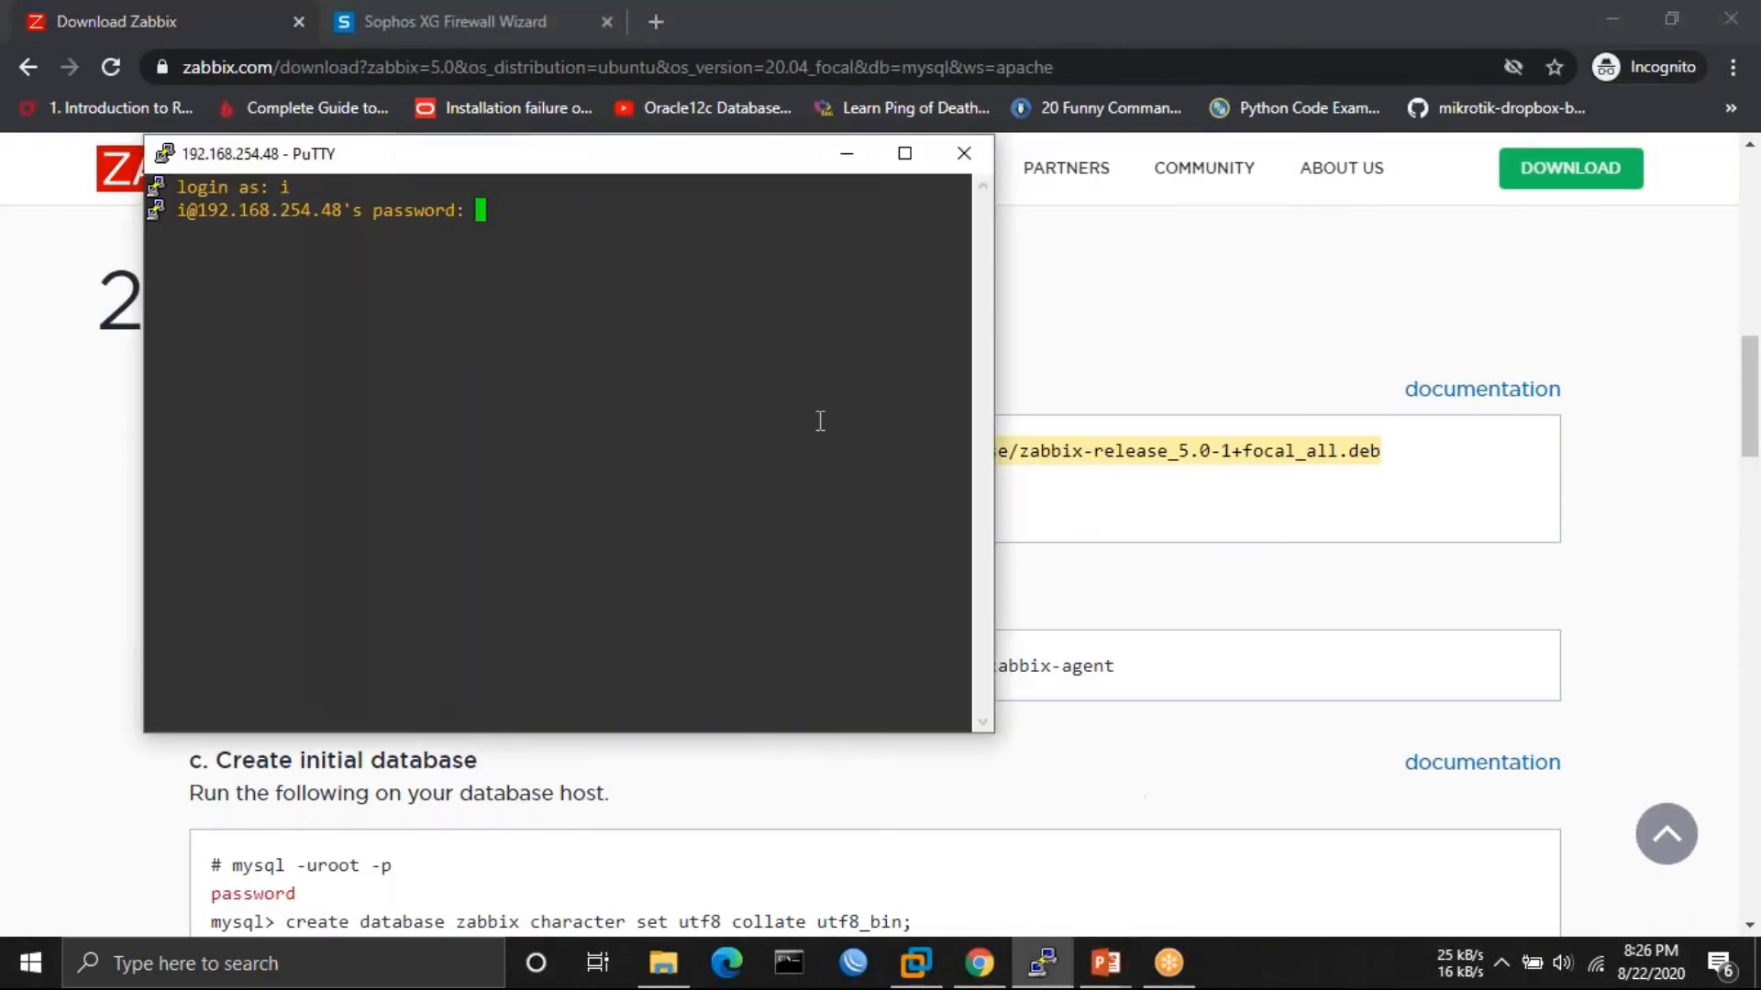
drag(463, 167, 1269, 319)
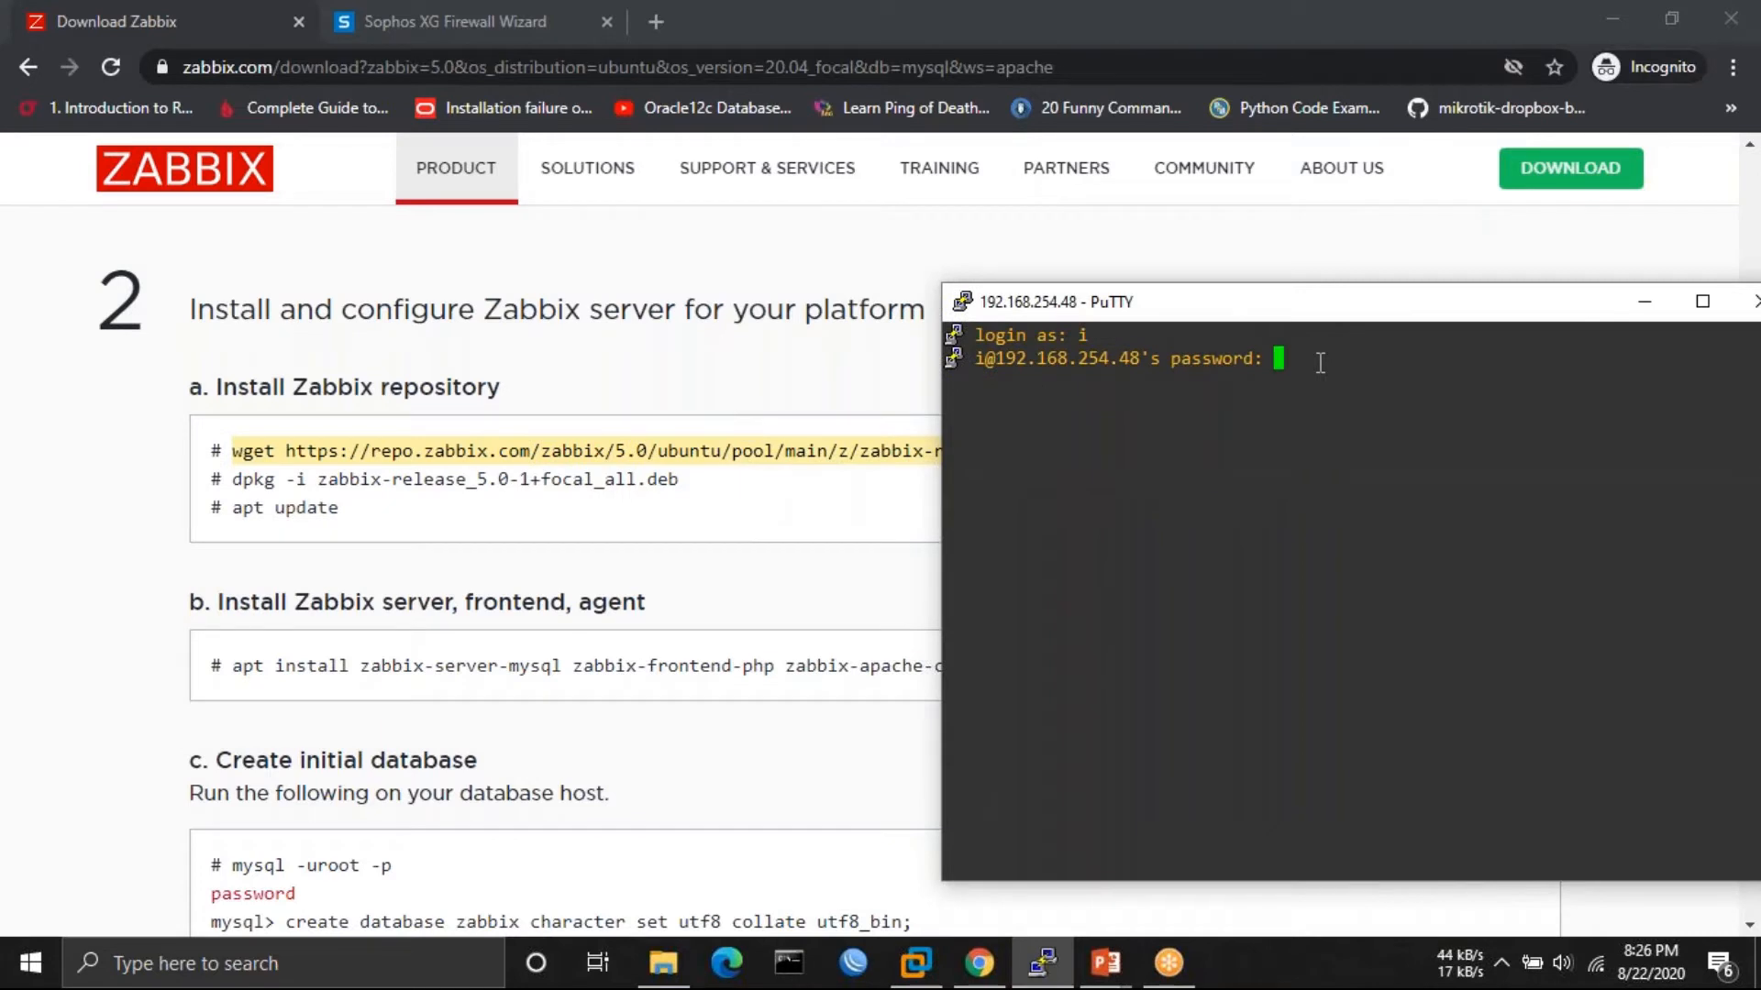
key(Return)
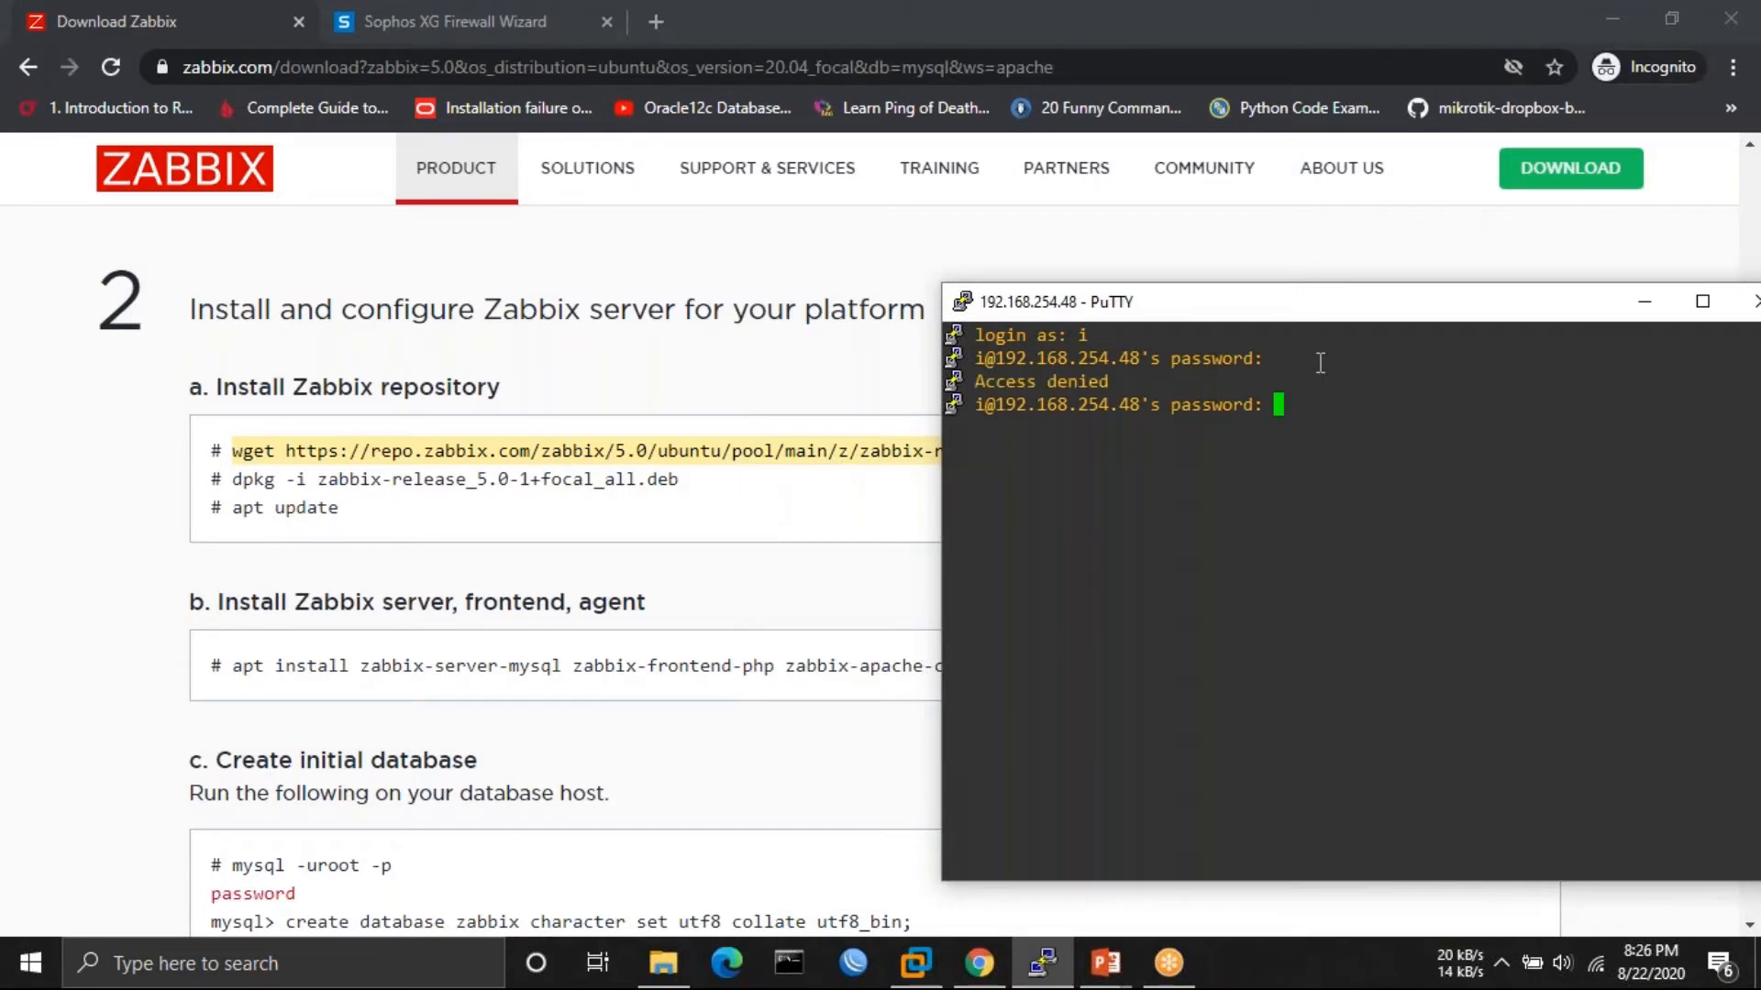
key(Return)
- Clear the terminal, download zabbix-release_5.0-1+focal_all.deb with wget, and type sudo dpkg -i for it
text(clea)
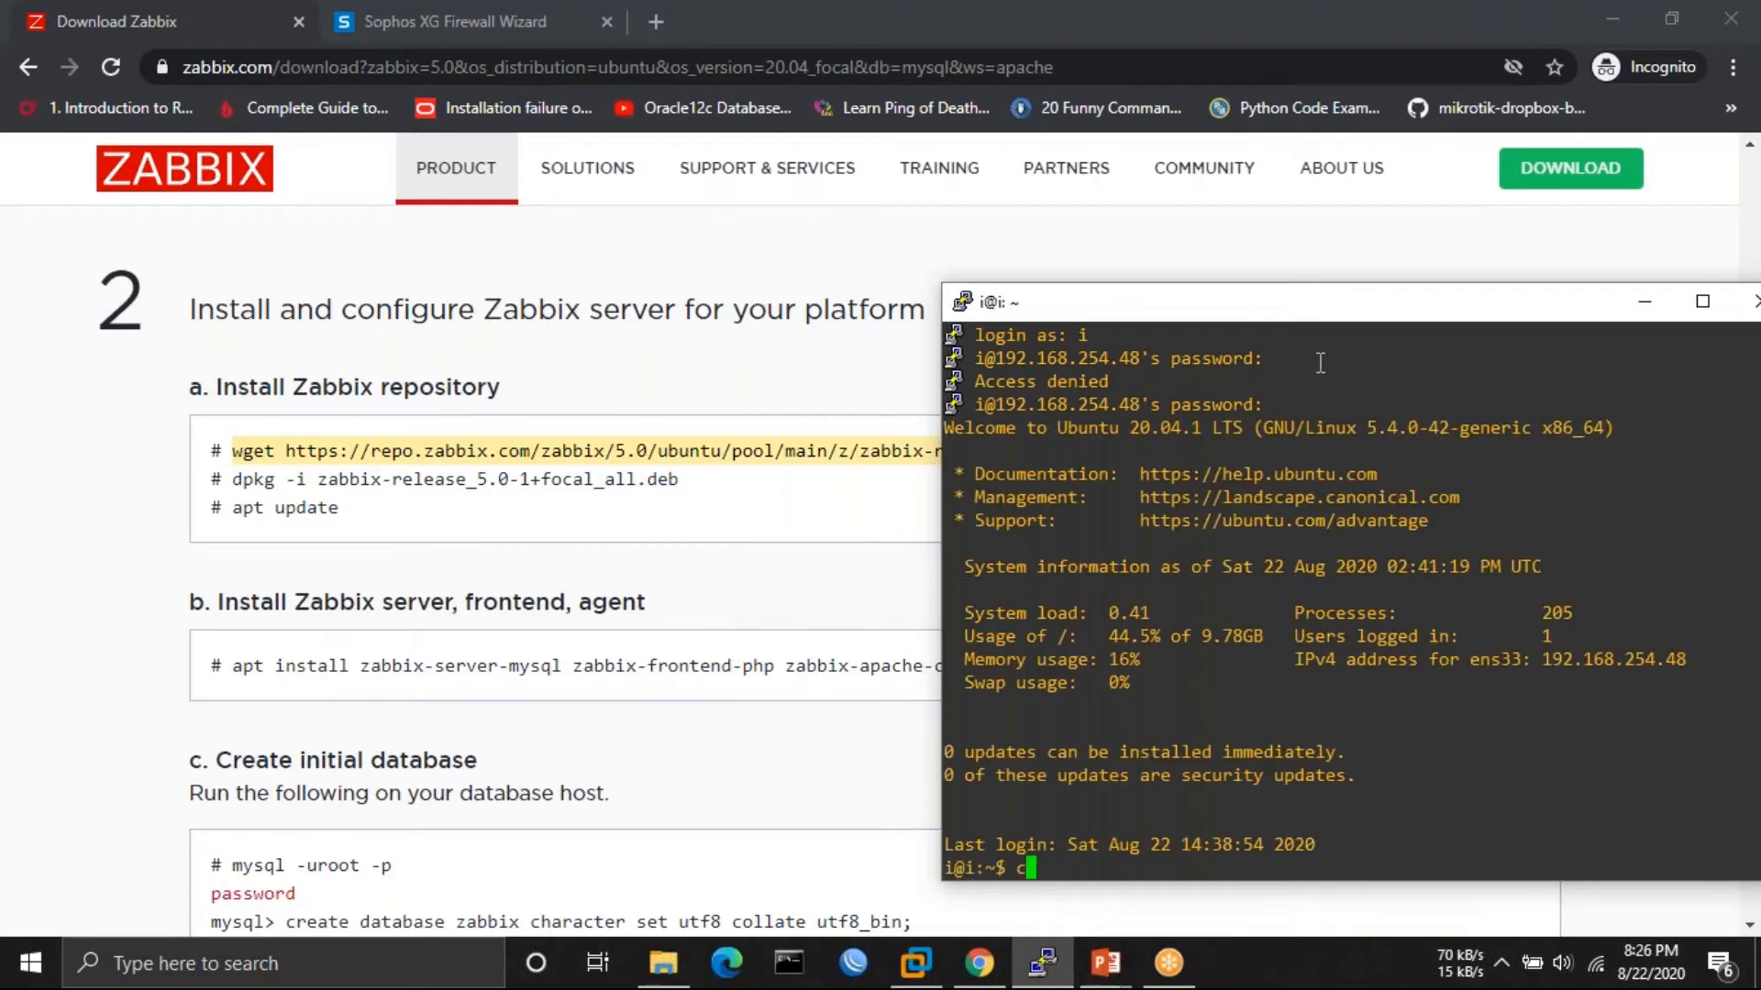
text(r)
key(Return)
right_click(1321, 362)
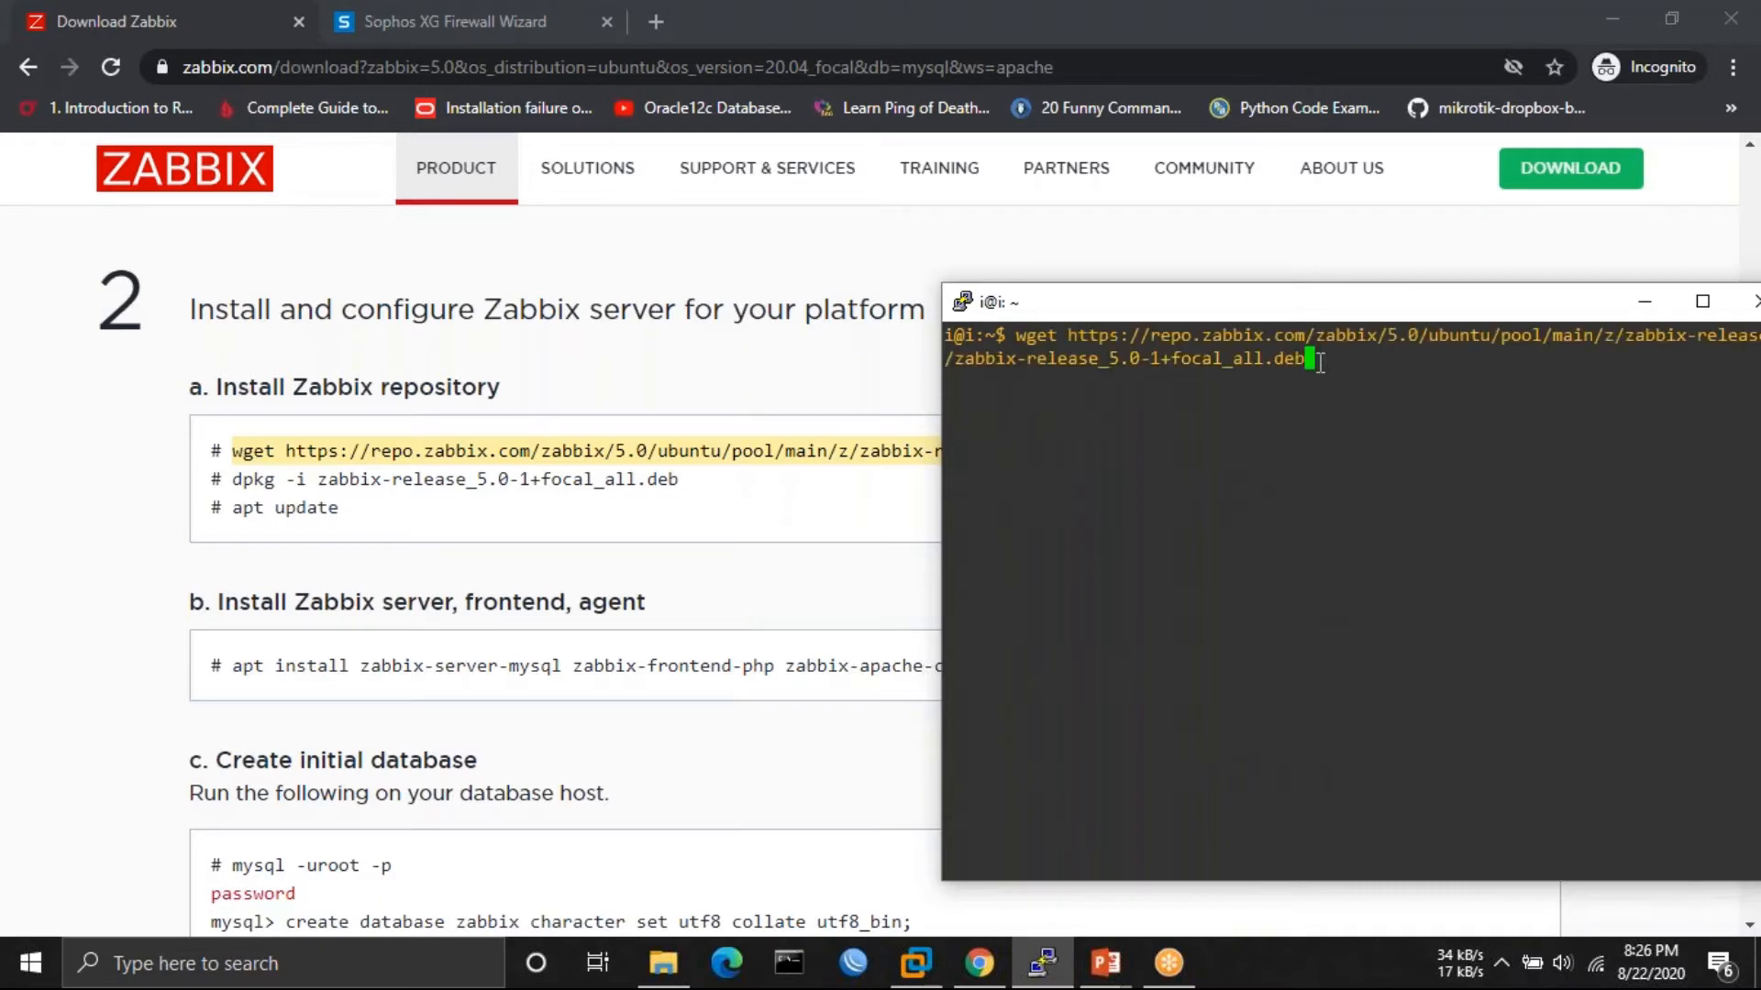
key(Return)
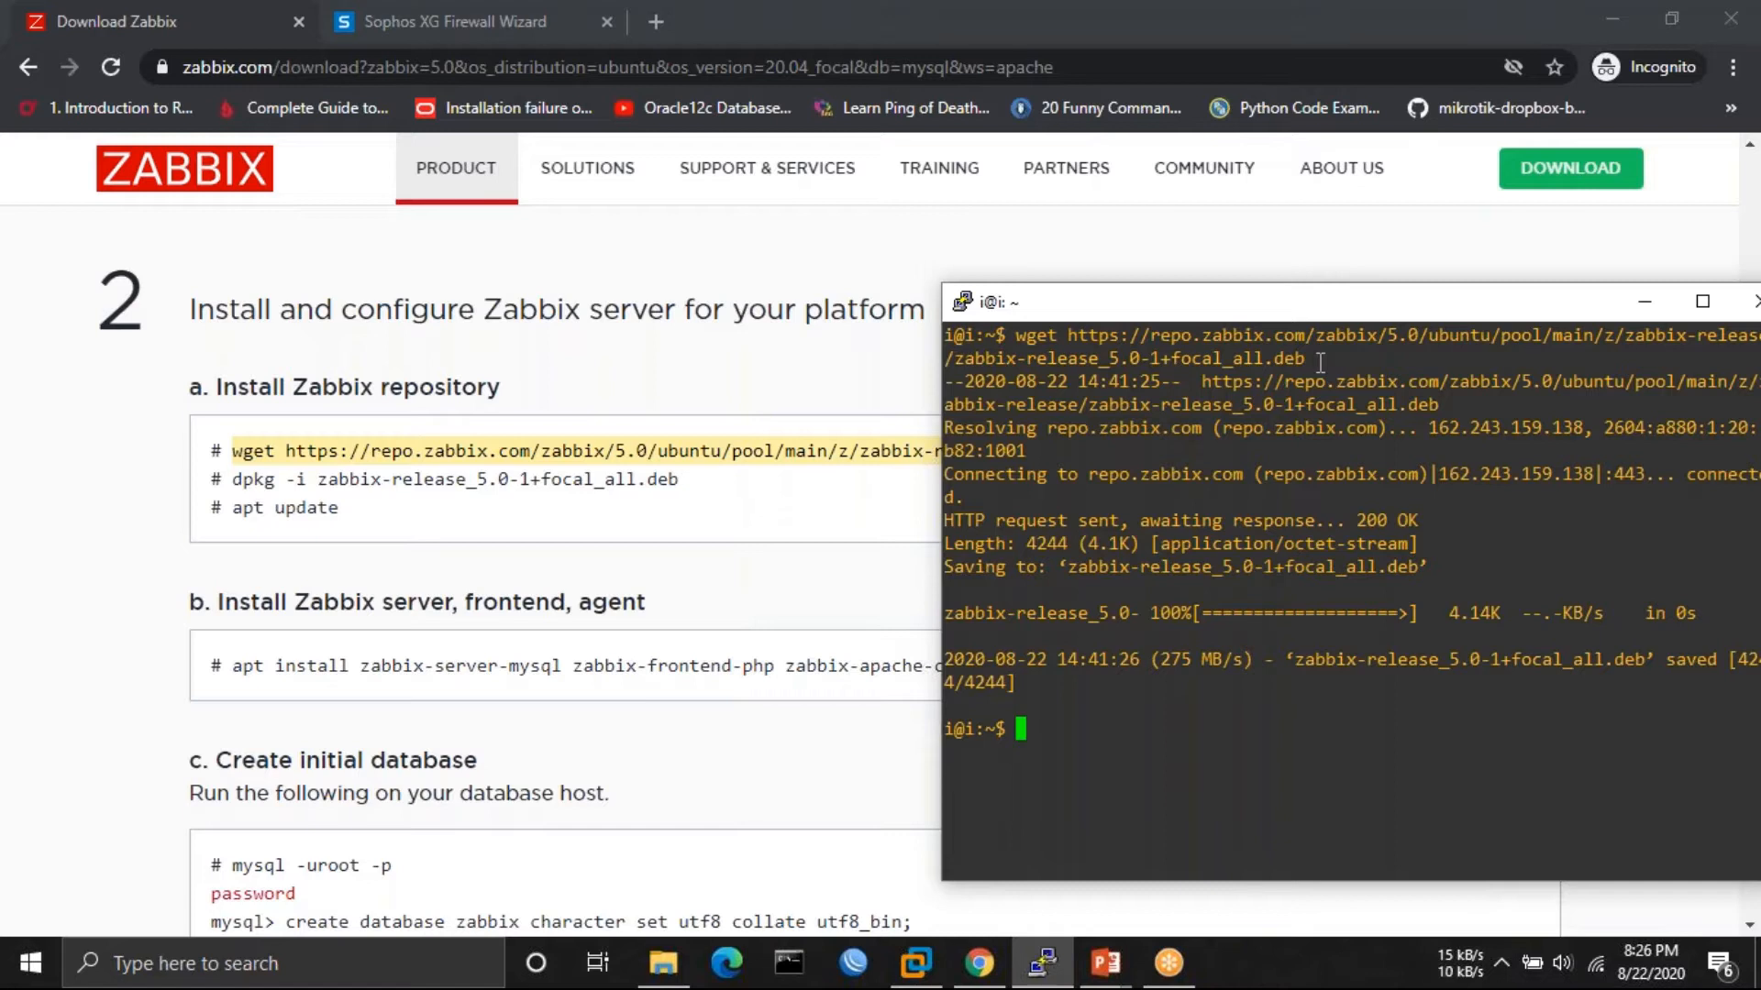
text(sudo dpkg -i z)
key(Tab)
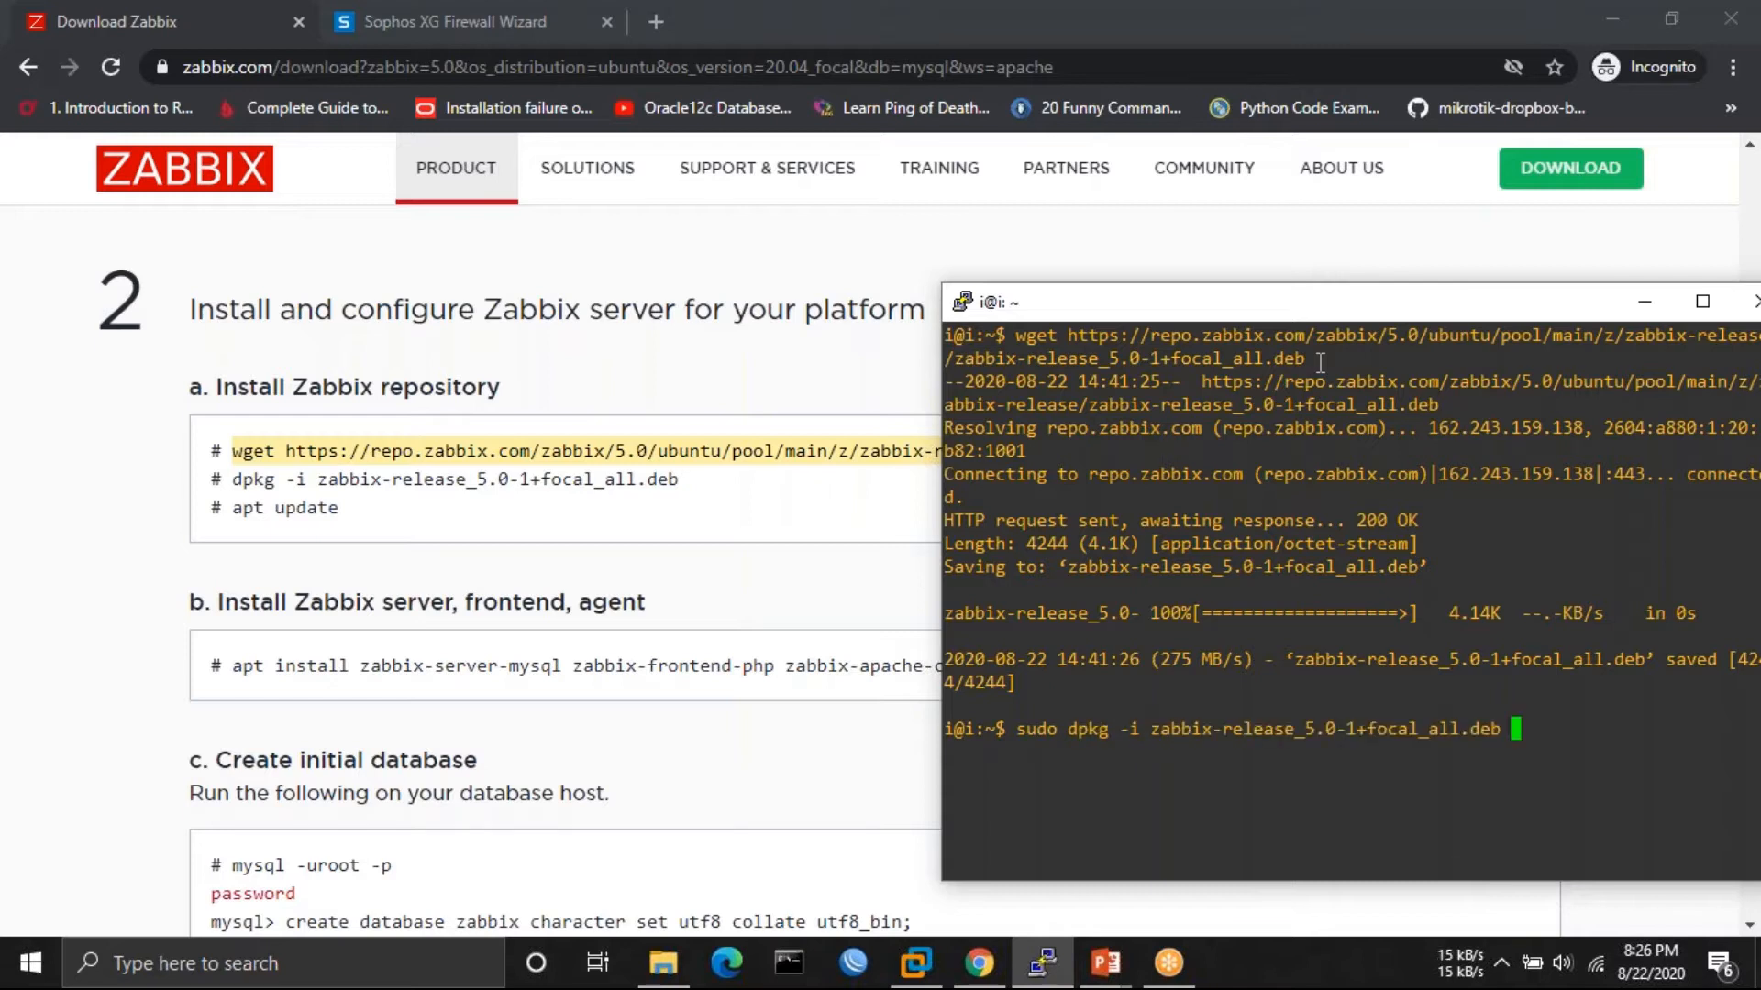
- Install the zabbix-release package with sudo dpkg -i
key(Return)
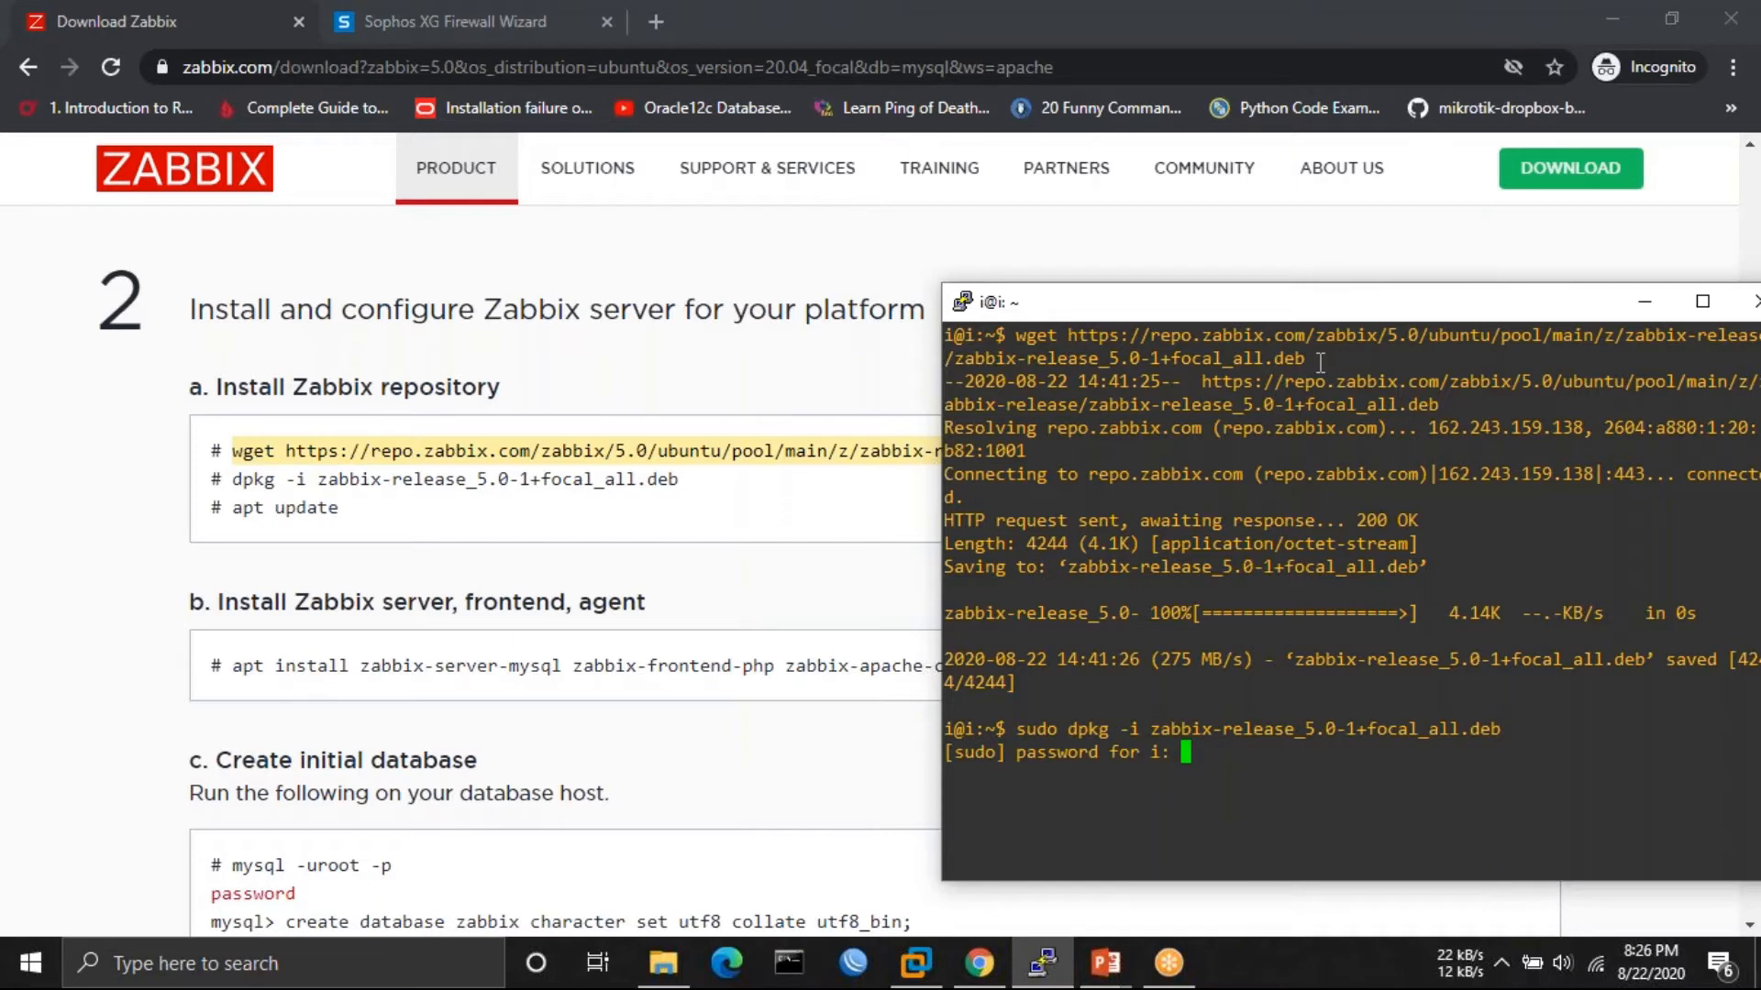
key(Return)
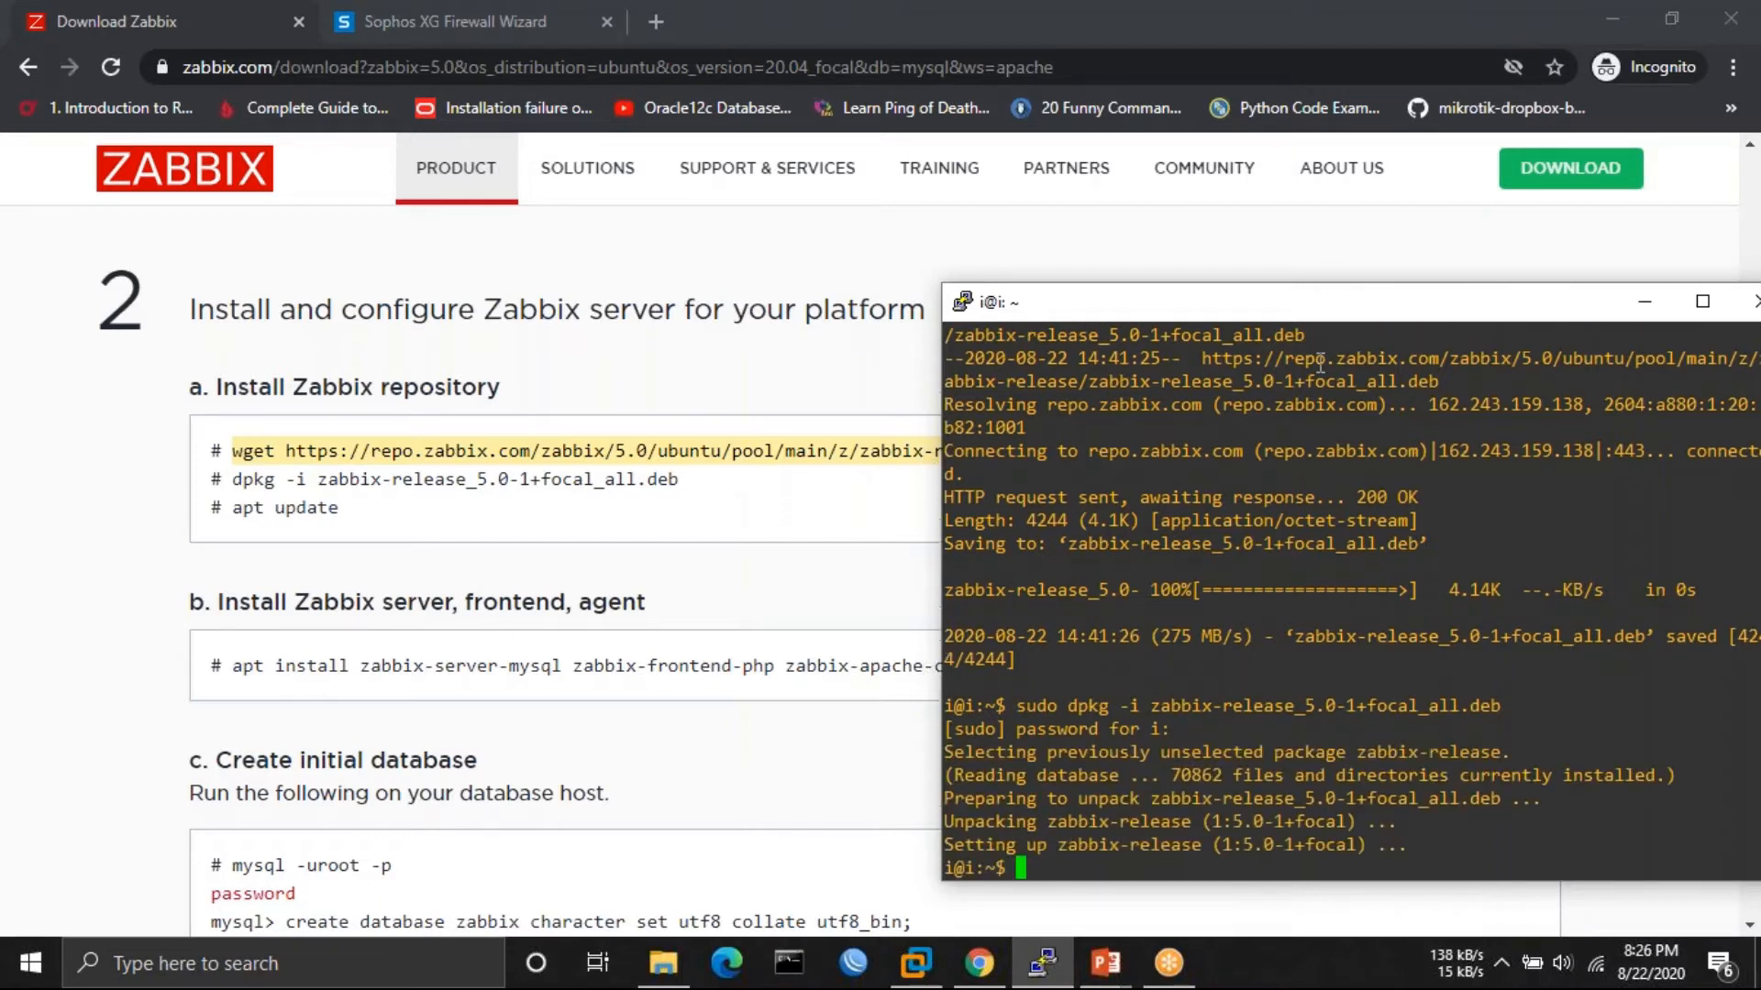
key(Return)
key(Return)
key(Return)
- Refresh package lists with sudo apt update twice, then return to the Zabbix download page
text(sud)
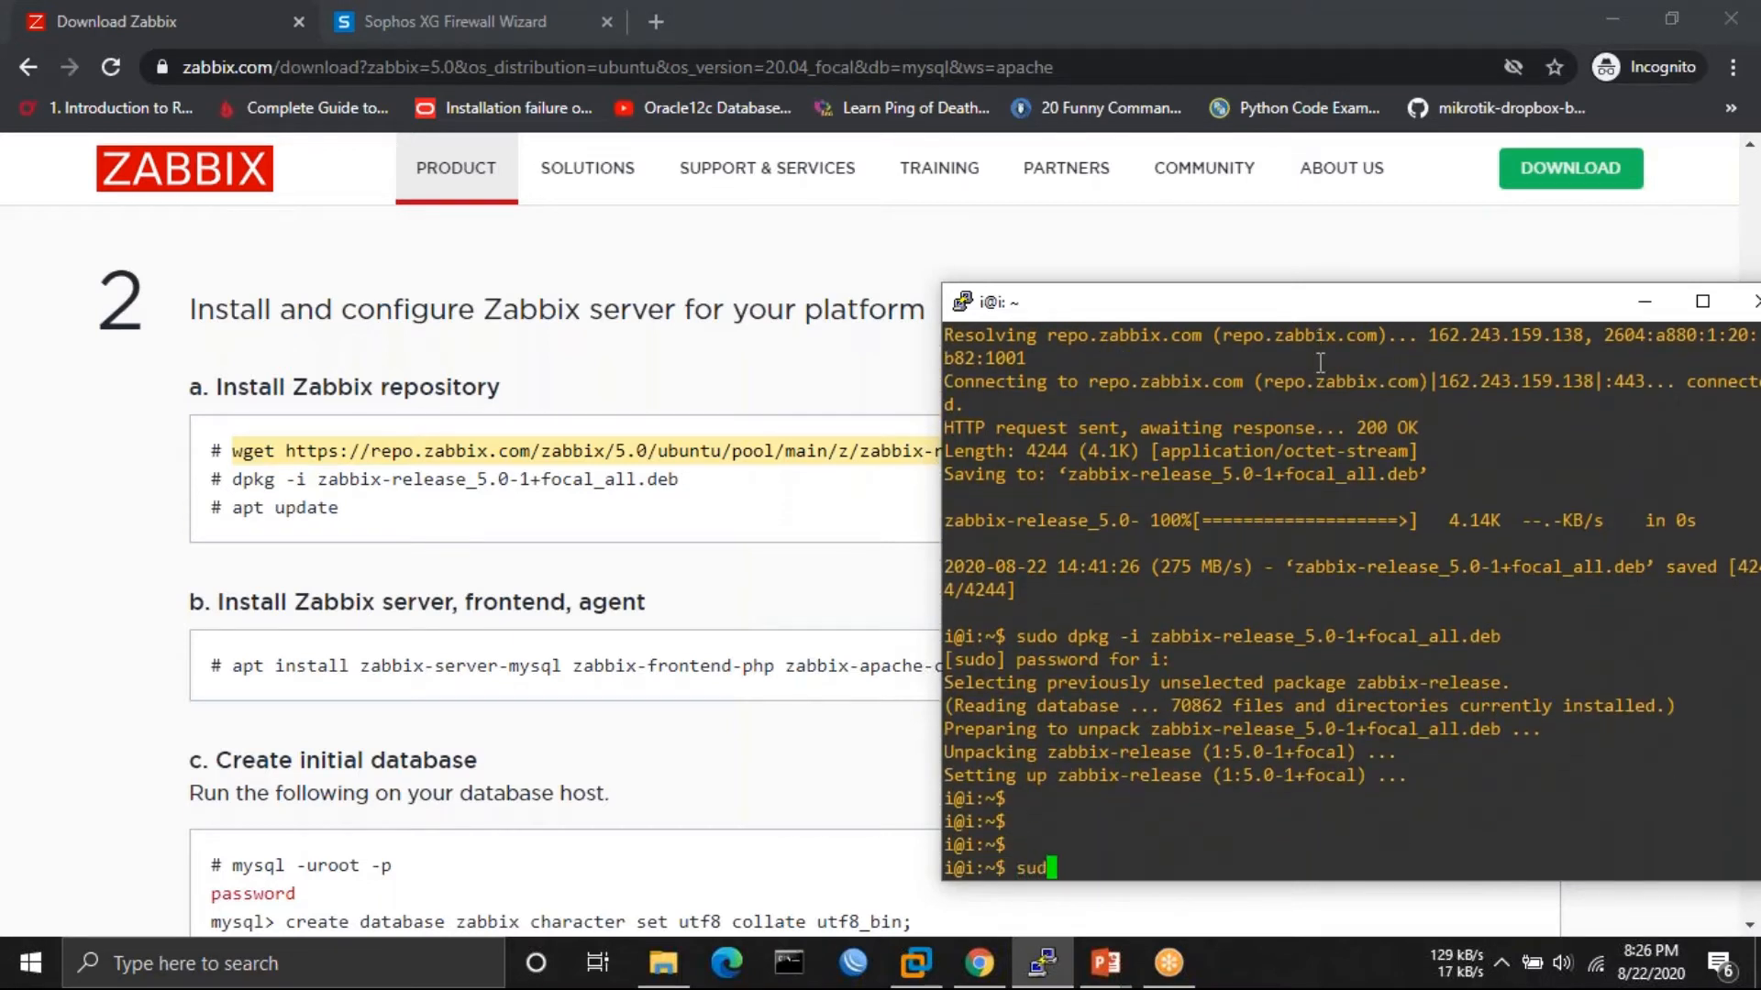
text(o apt update)
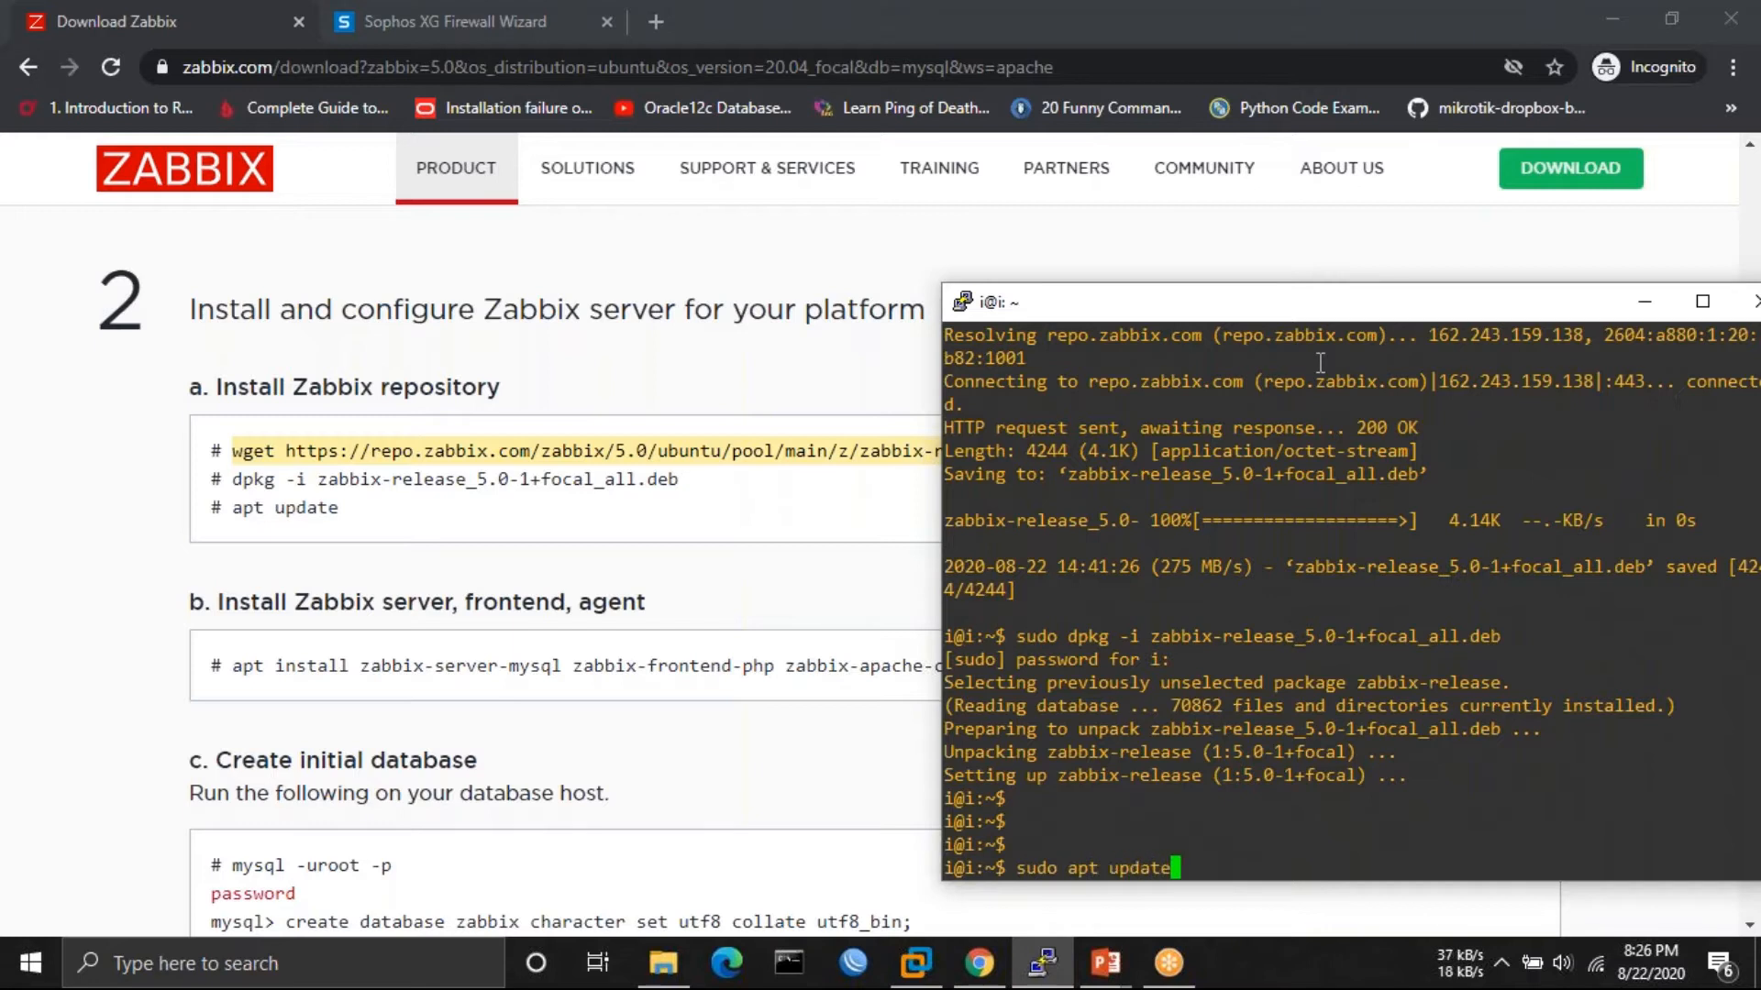
key(Return)
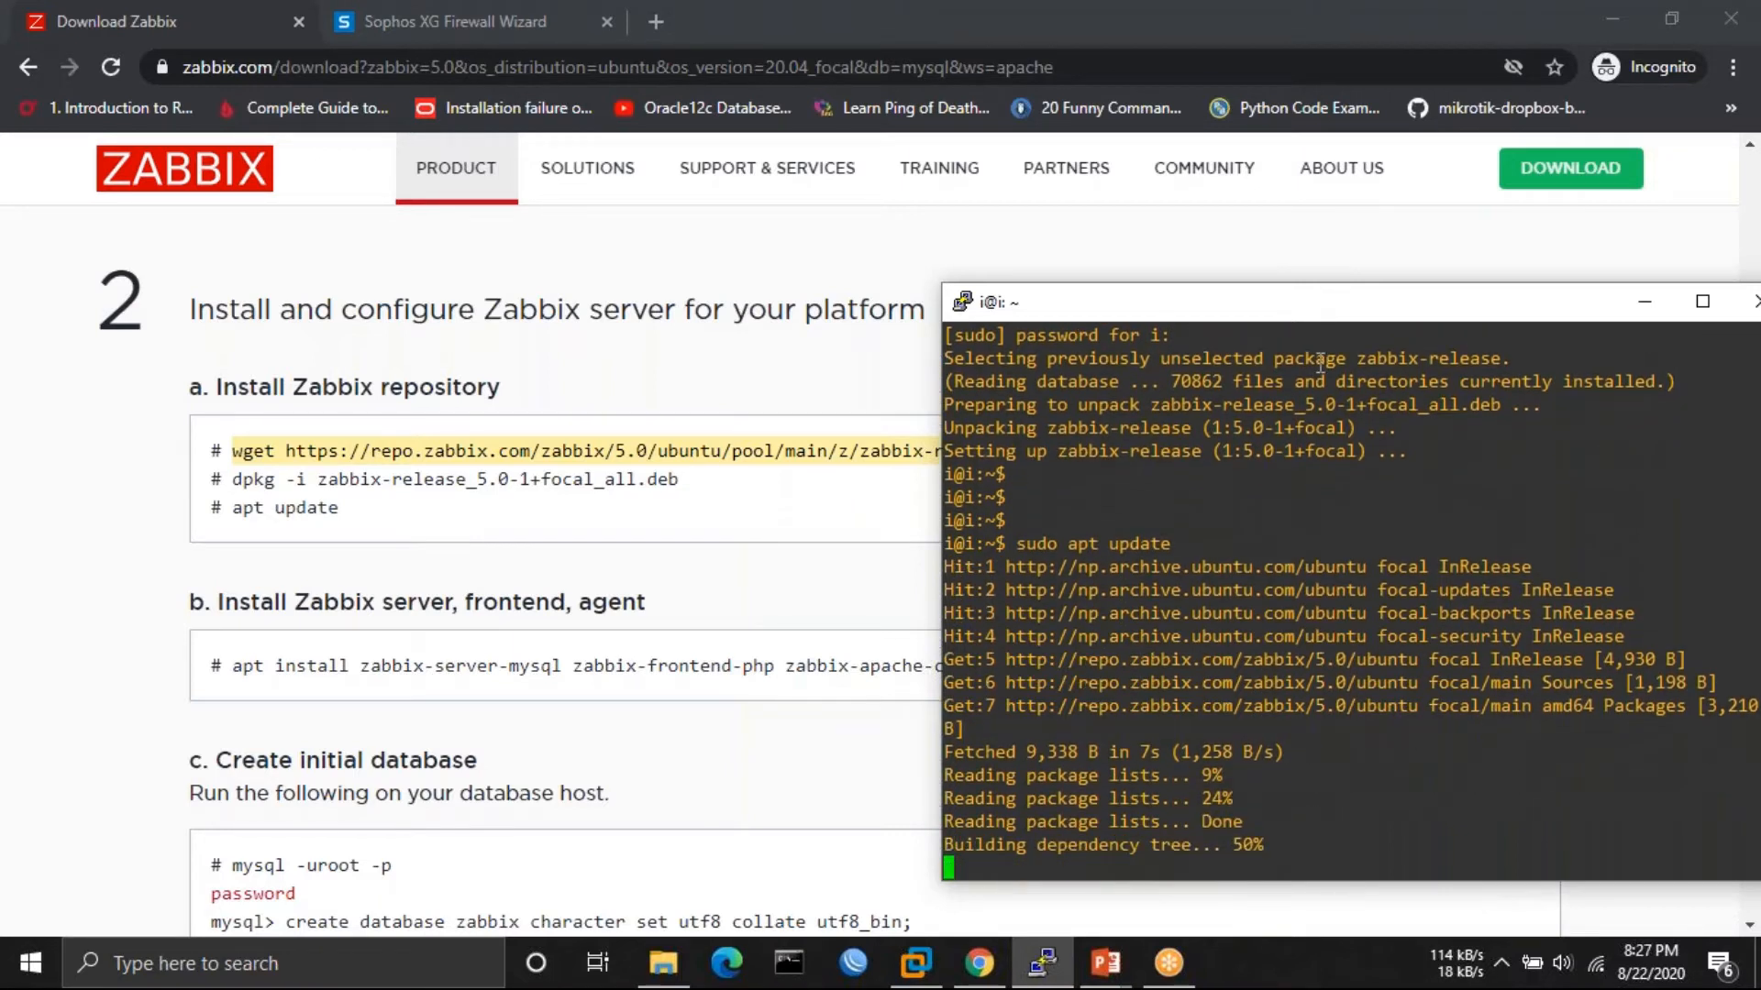
key(Return)
key(Return)
key(Return)
key(Return)
key(Return)
key(Up)
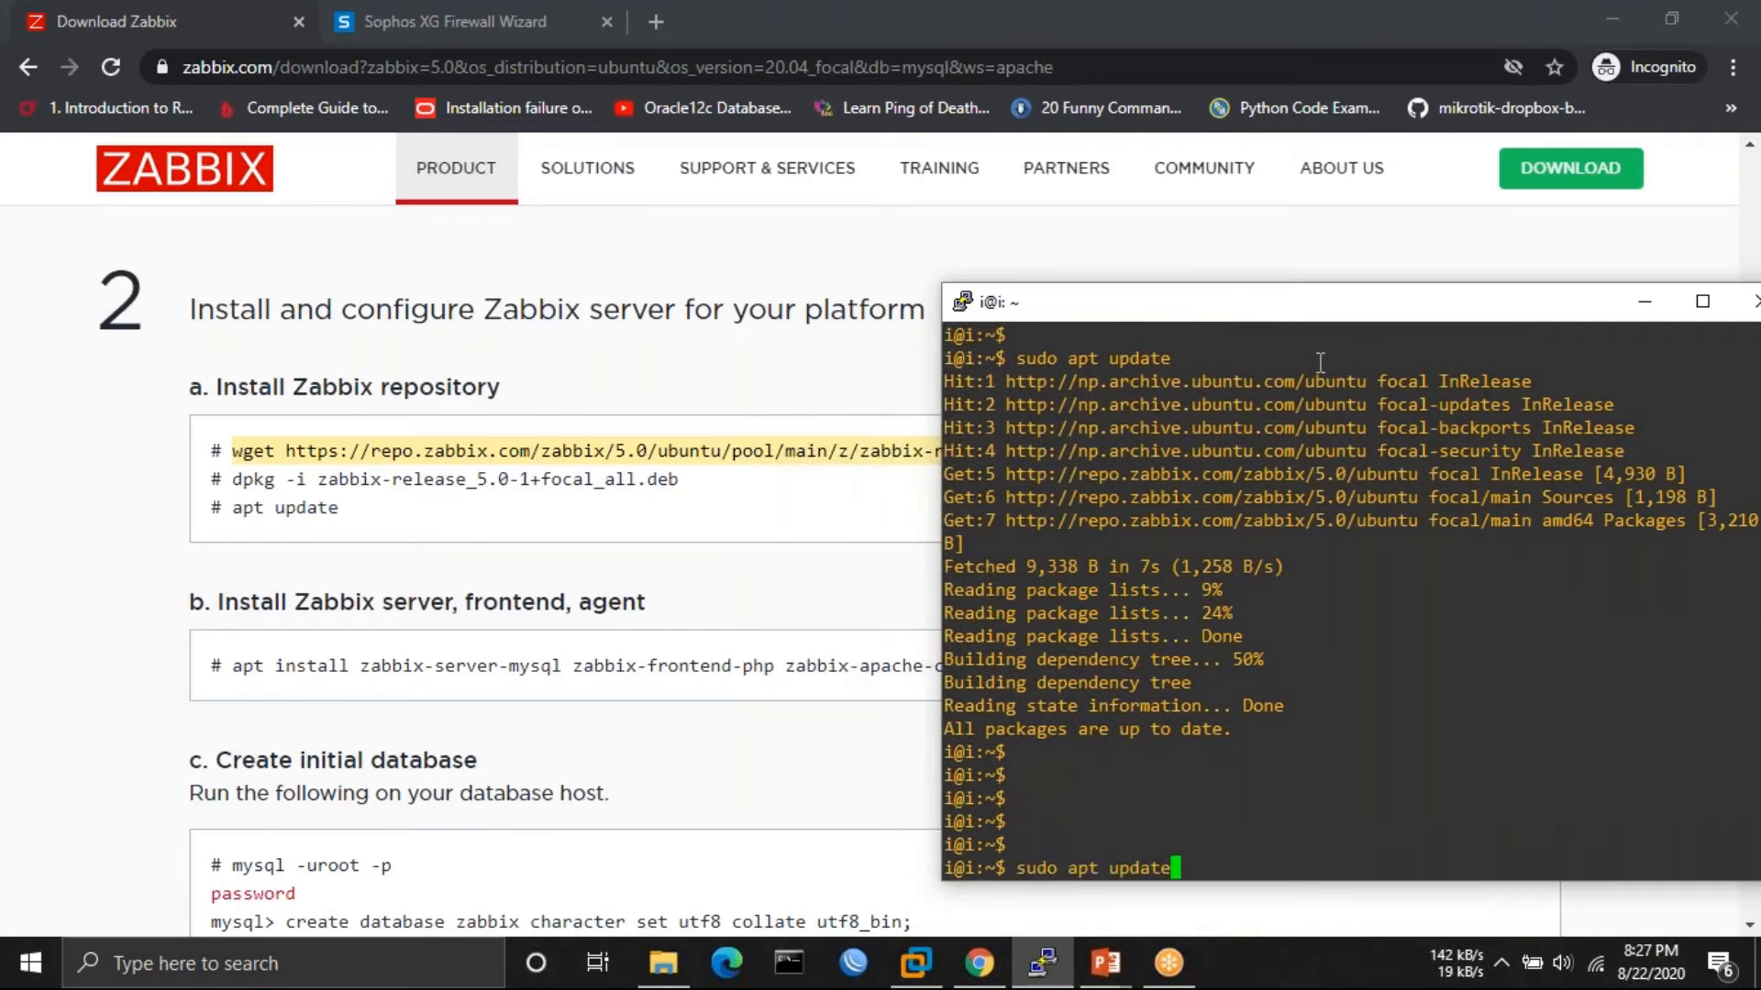
key(Return)
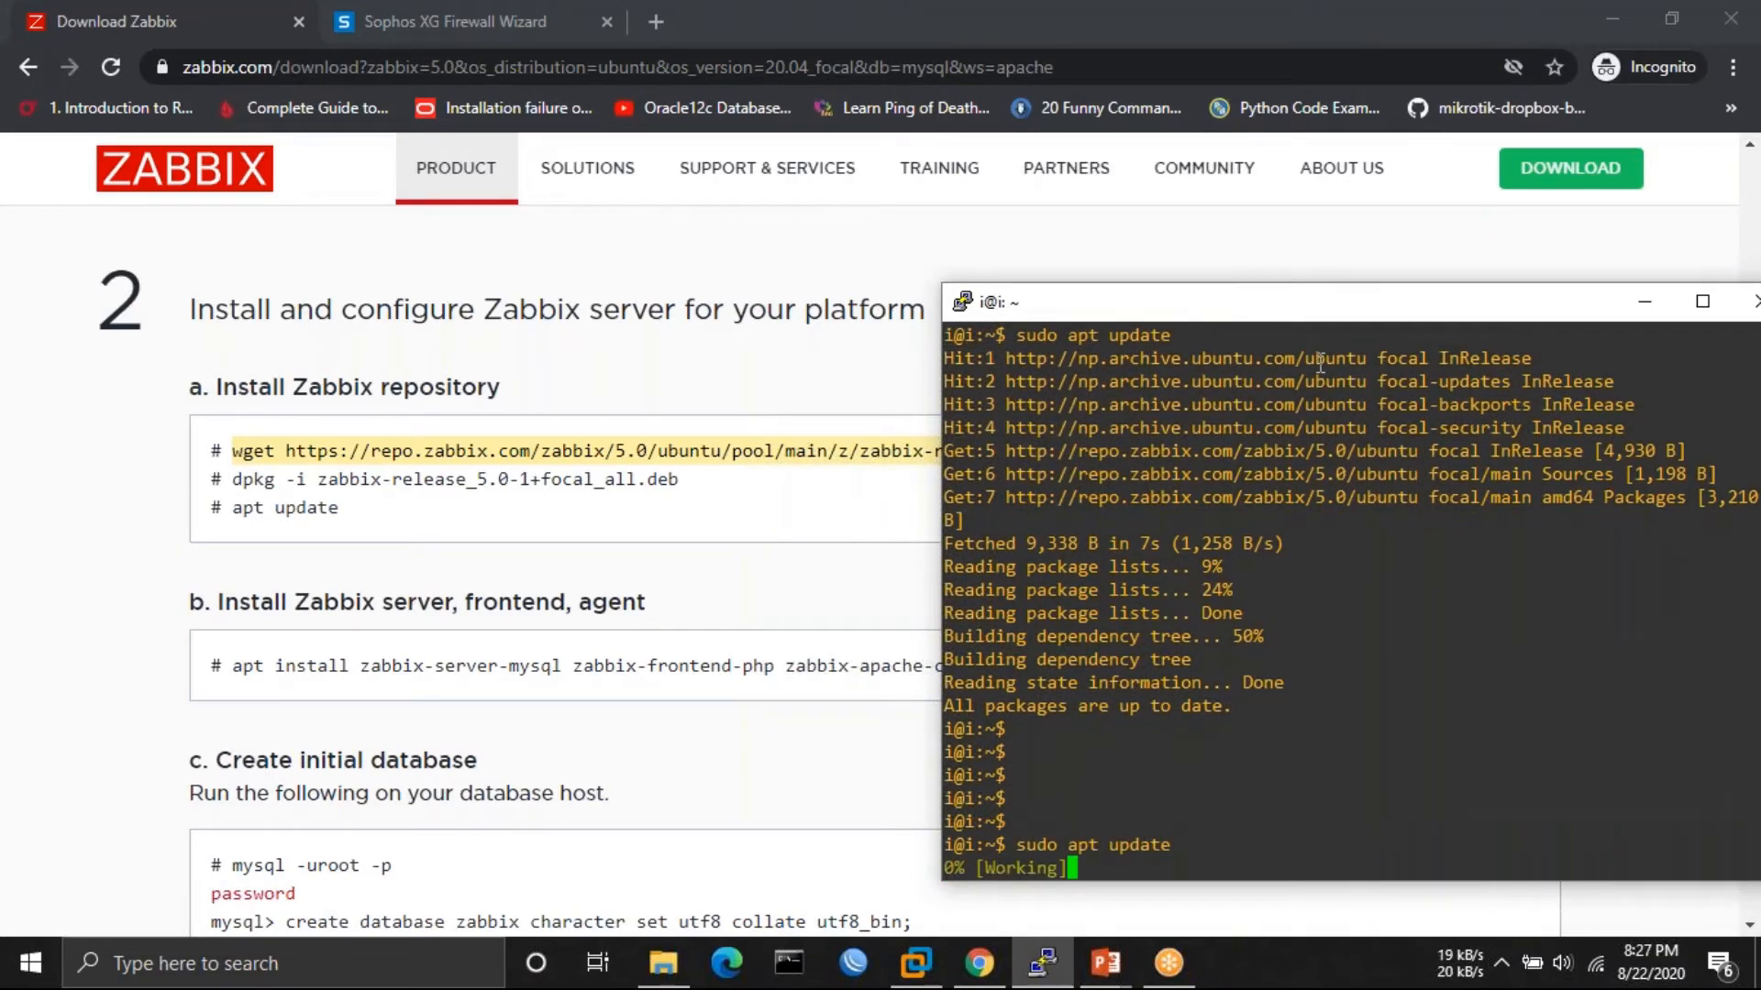
click(77, 668)
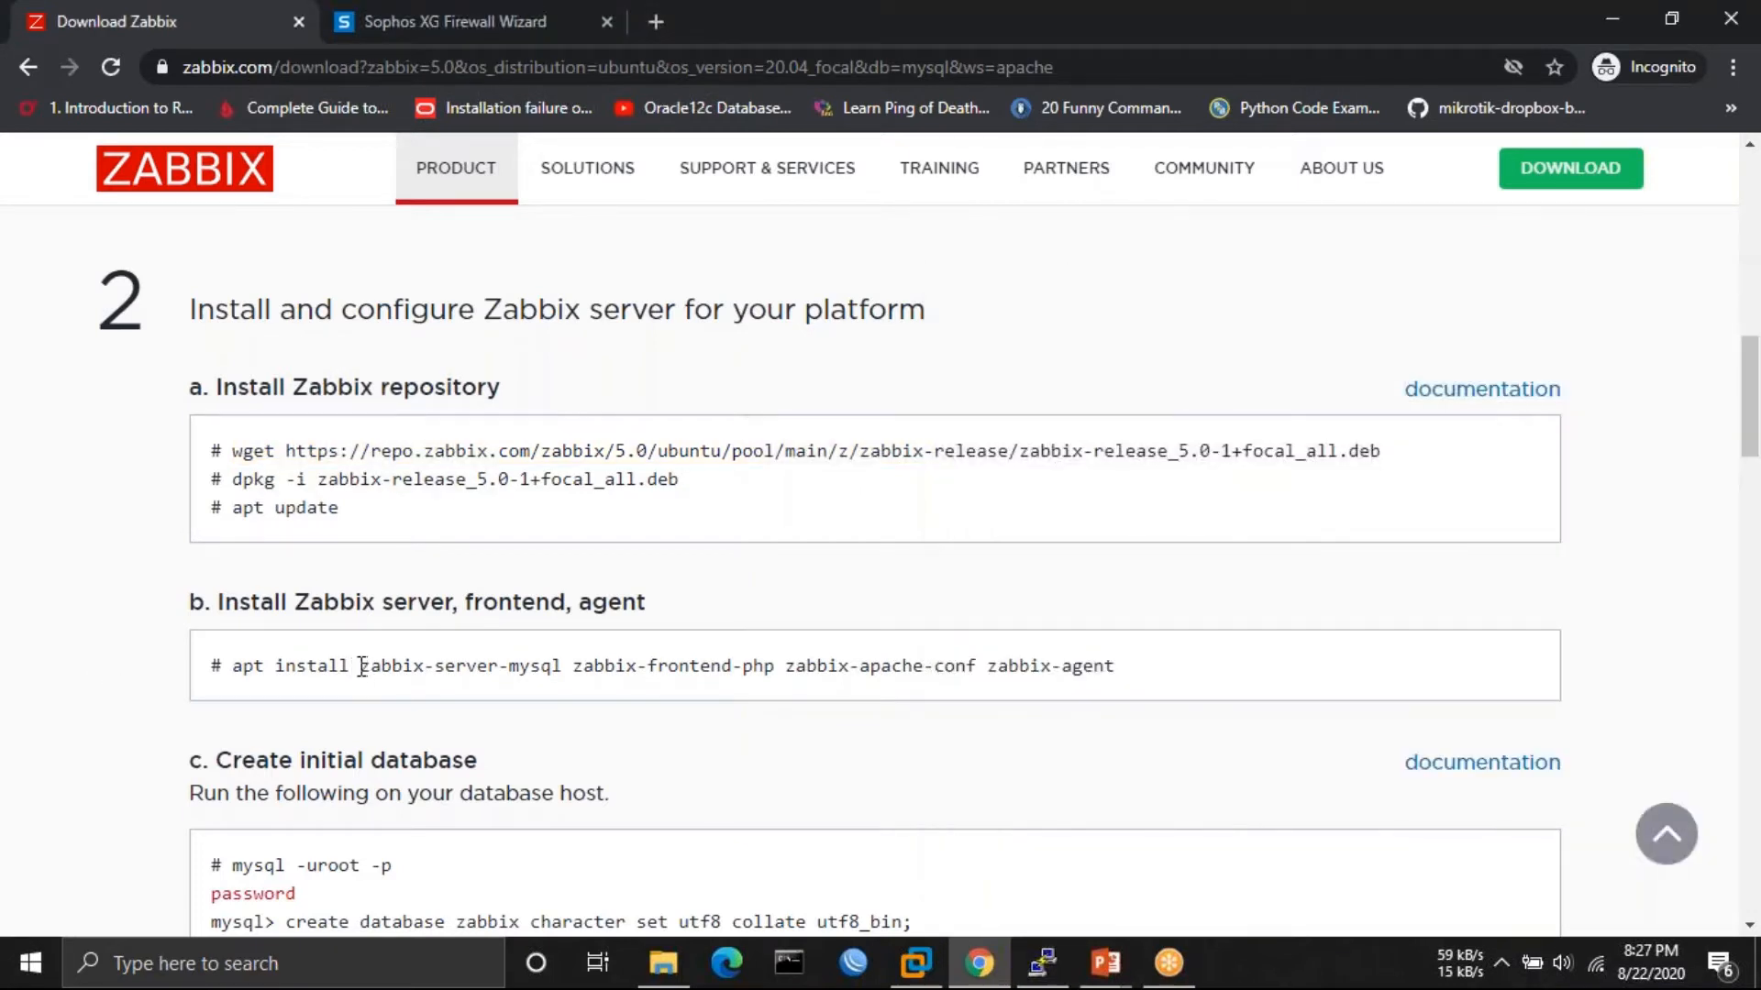
drag(359, 665, 771, 664)
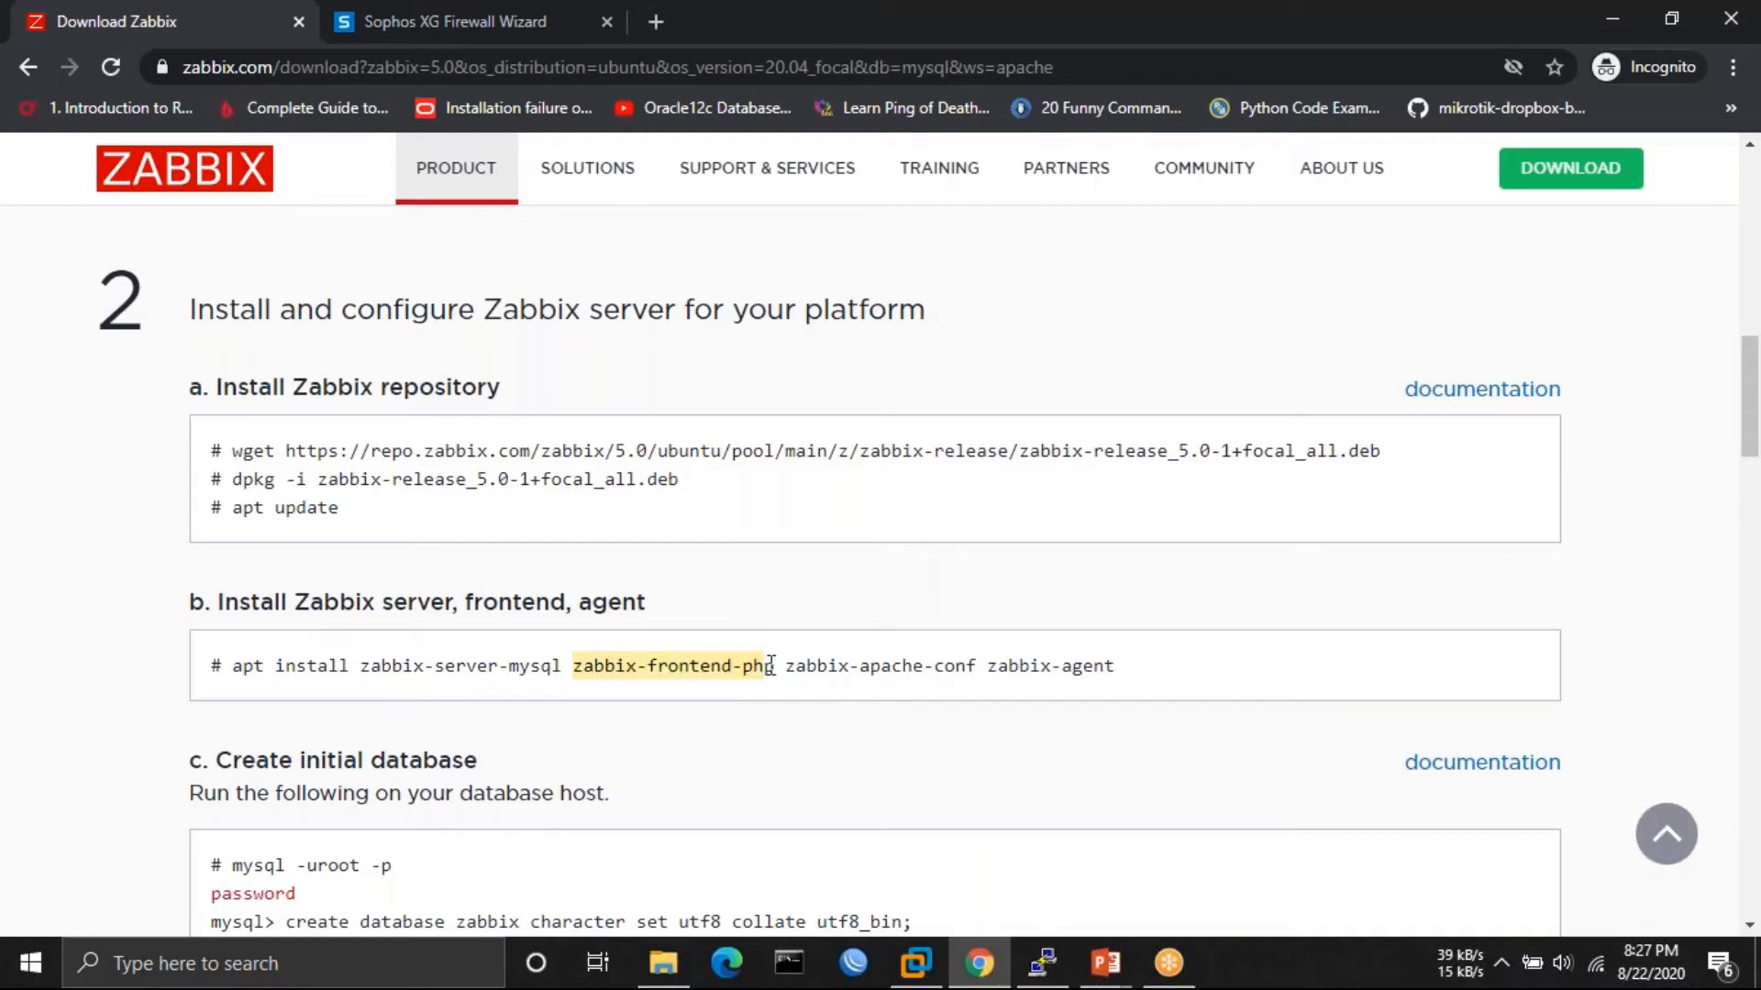
- Copy the apt install line for zabbix-server-mysql through zabbix-apache-conf
click(790, 665)
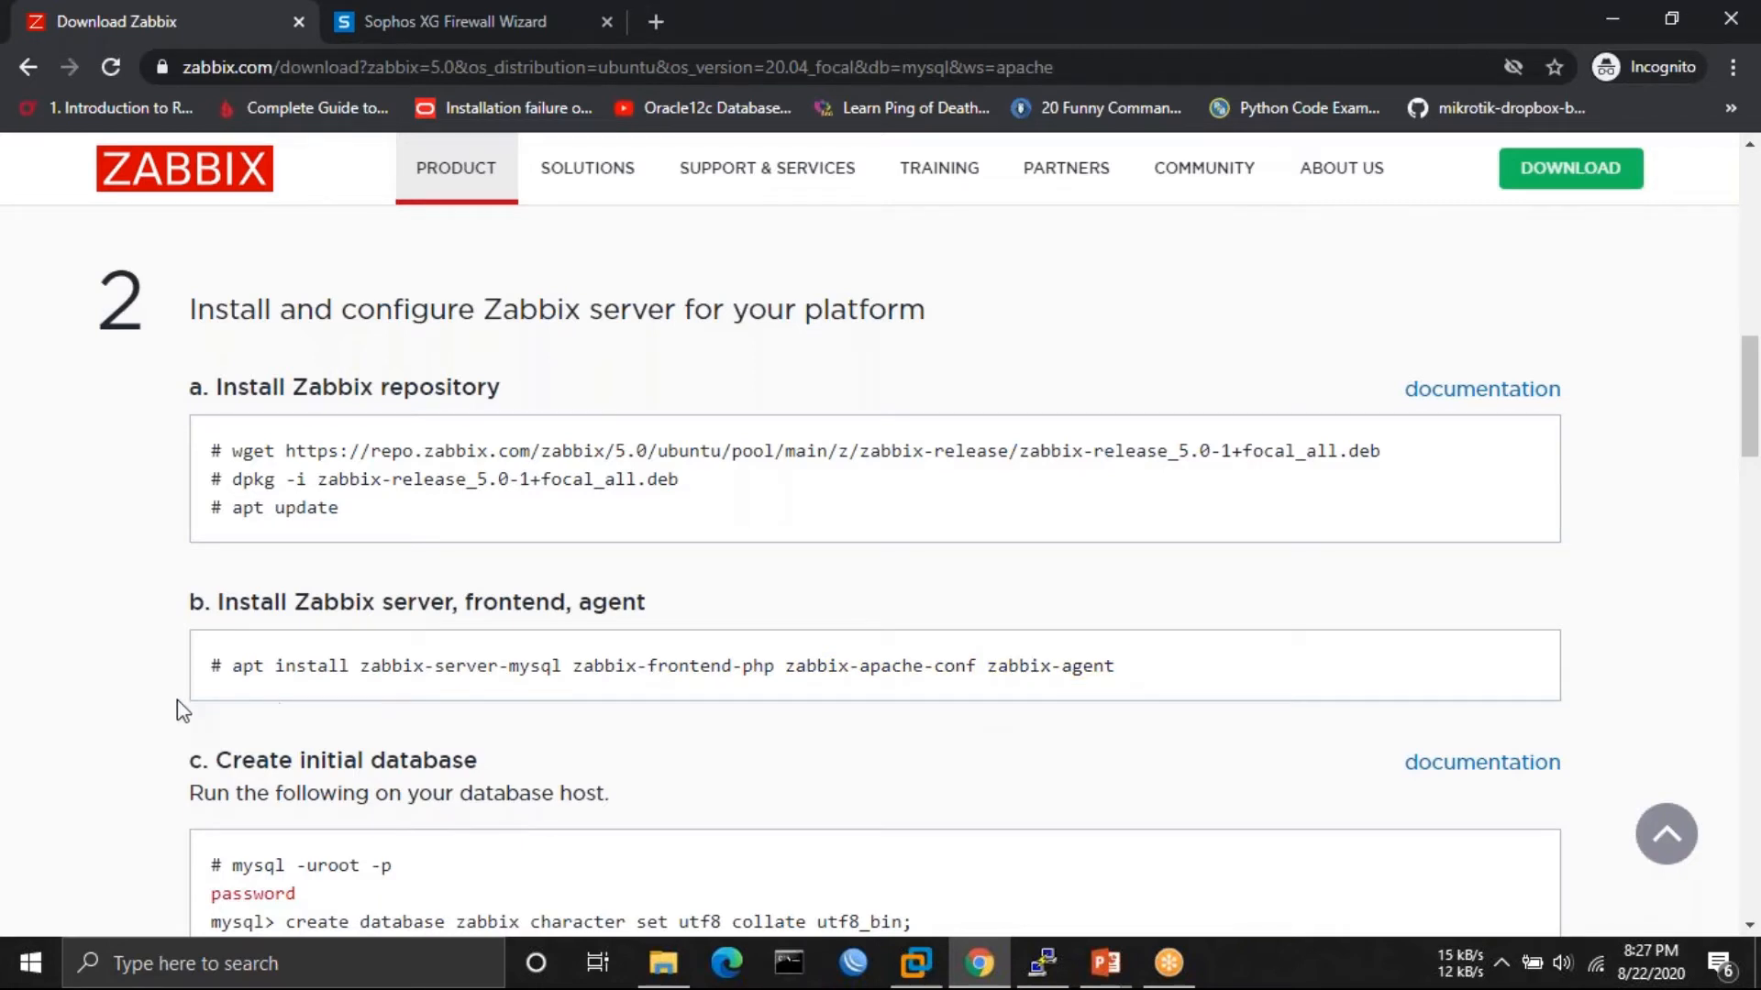
drag(232, 669, 975, 674)
right_click(887, 672)
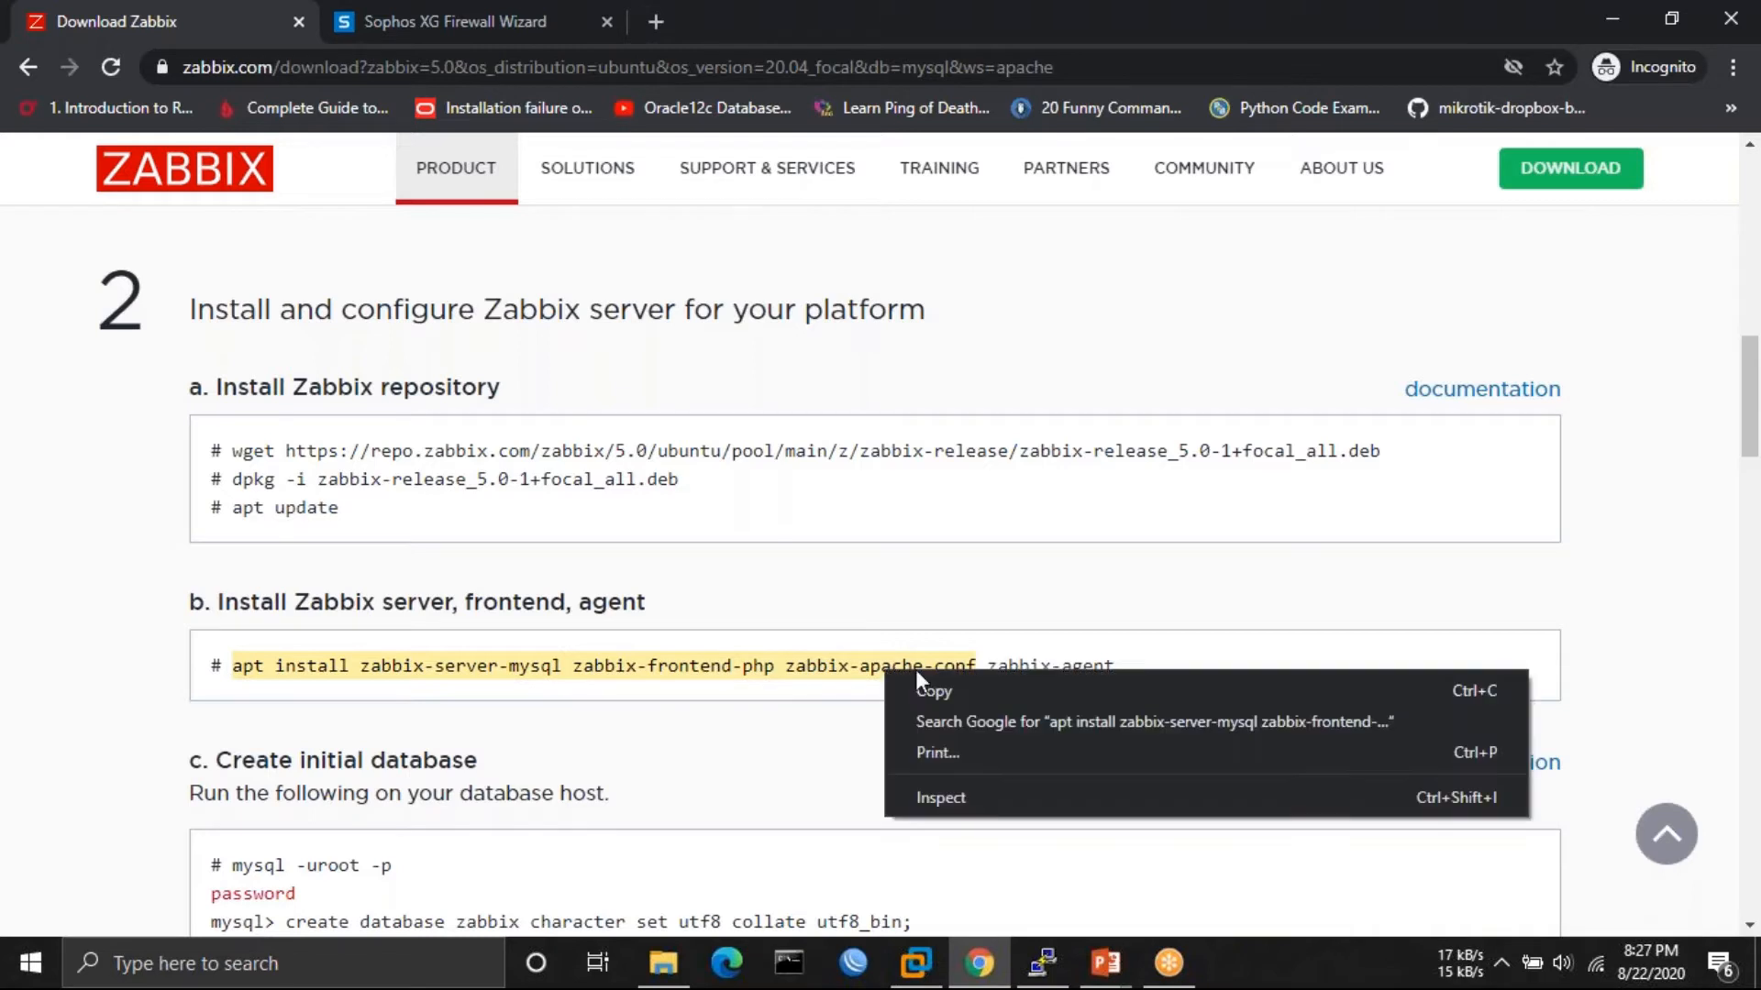
click(956, 686)
- Run the install line with sudo in PuTTY and confirm with y
click(1028, 977)
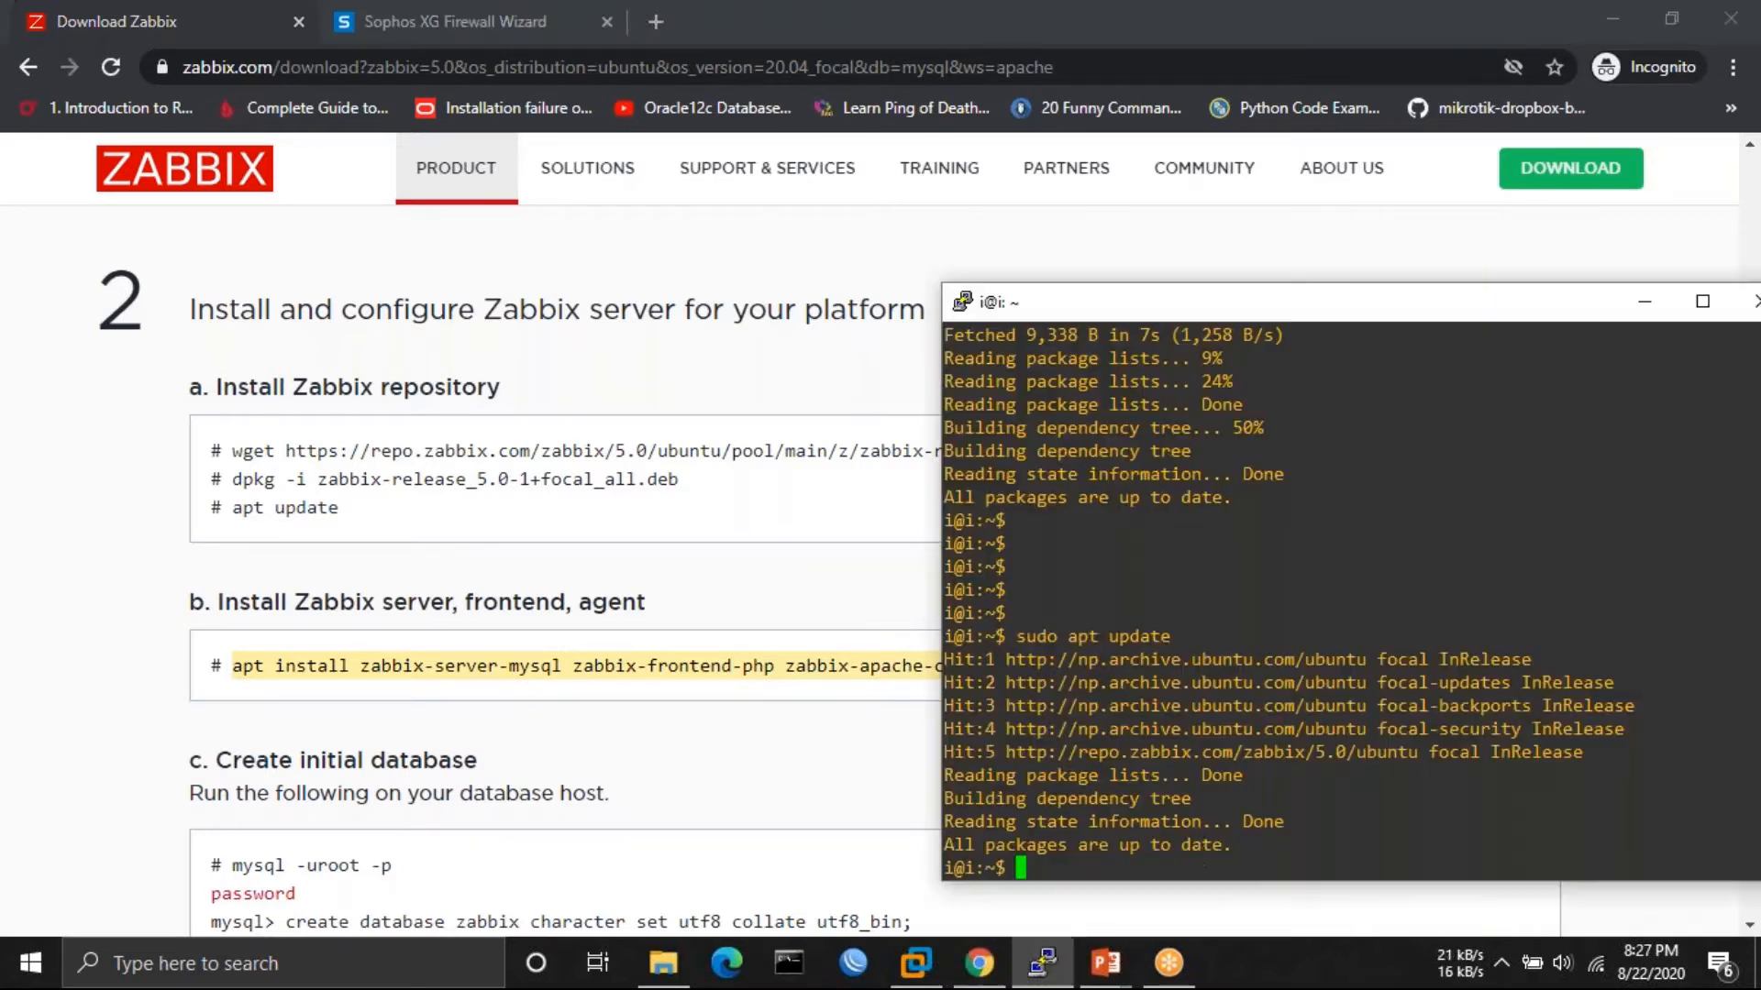
text(sudo)
right_click(1201, 856)
key(Return)
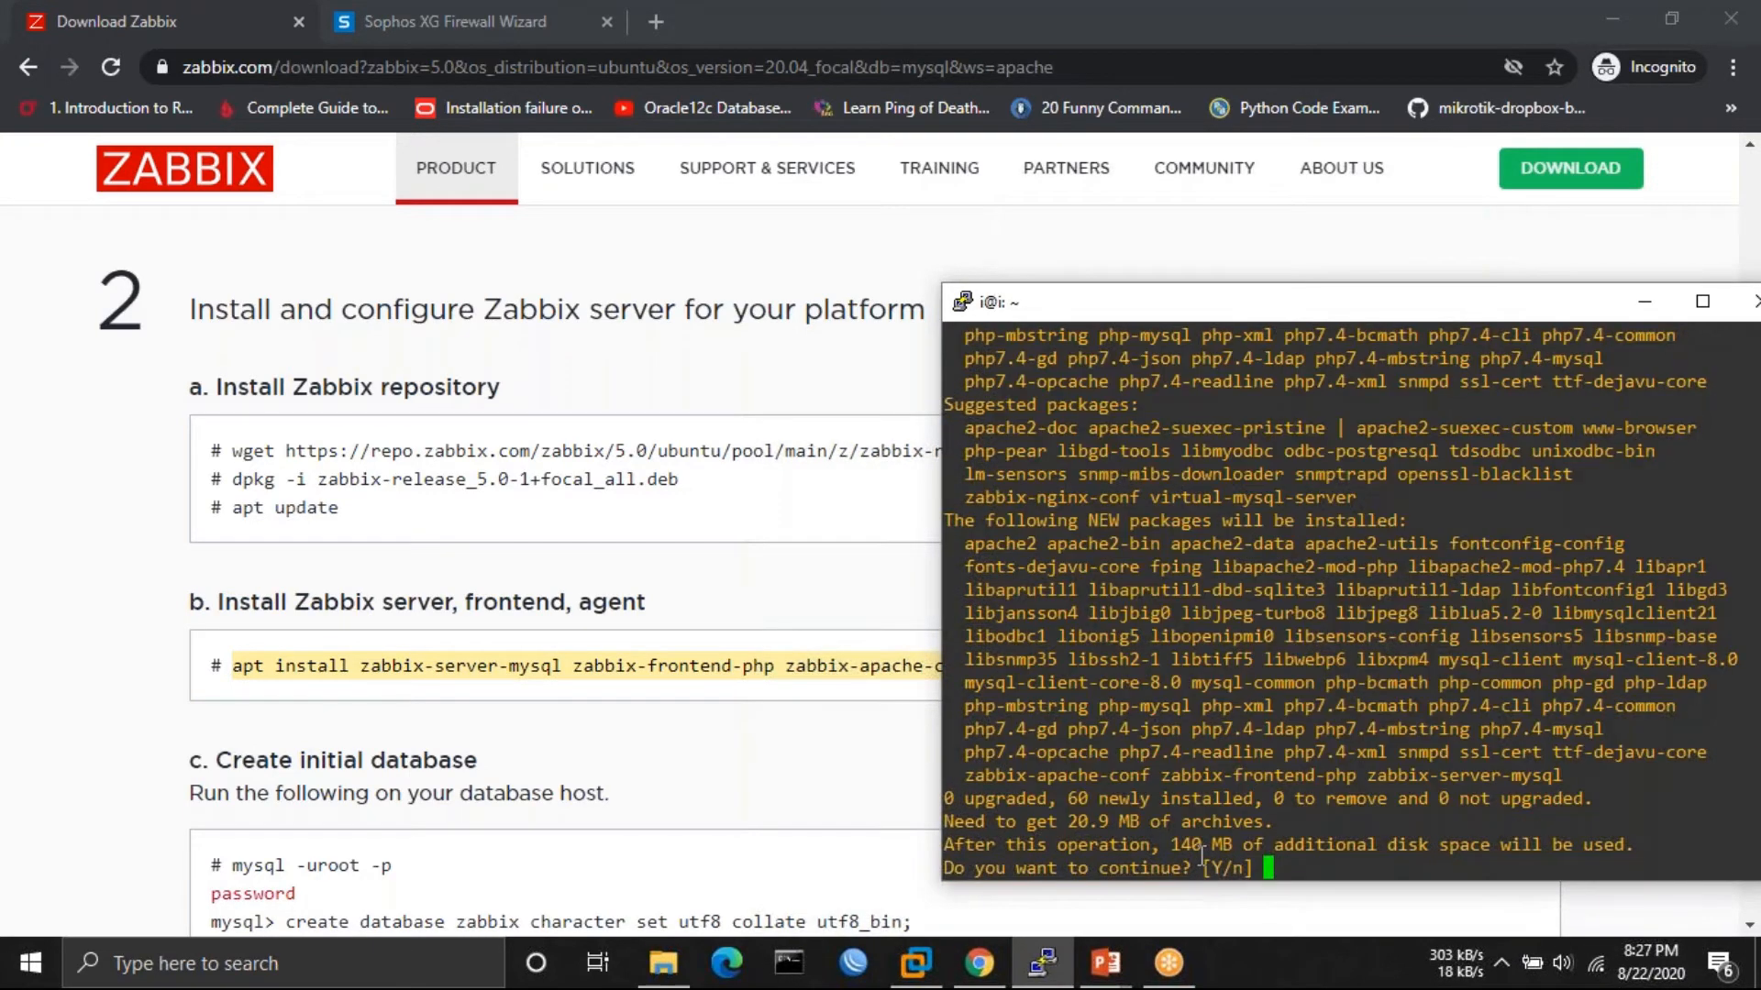
text(y)
key(Return)
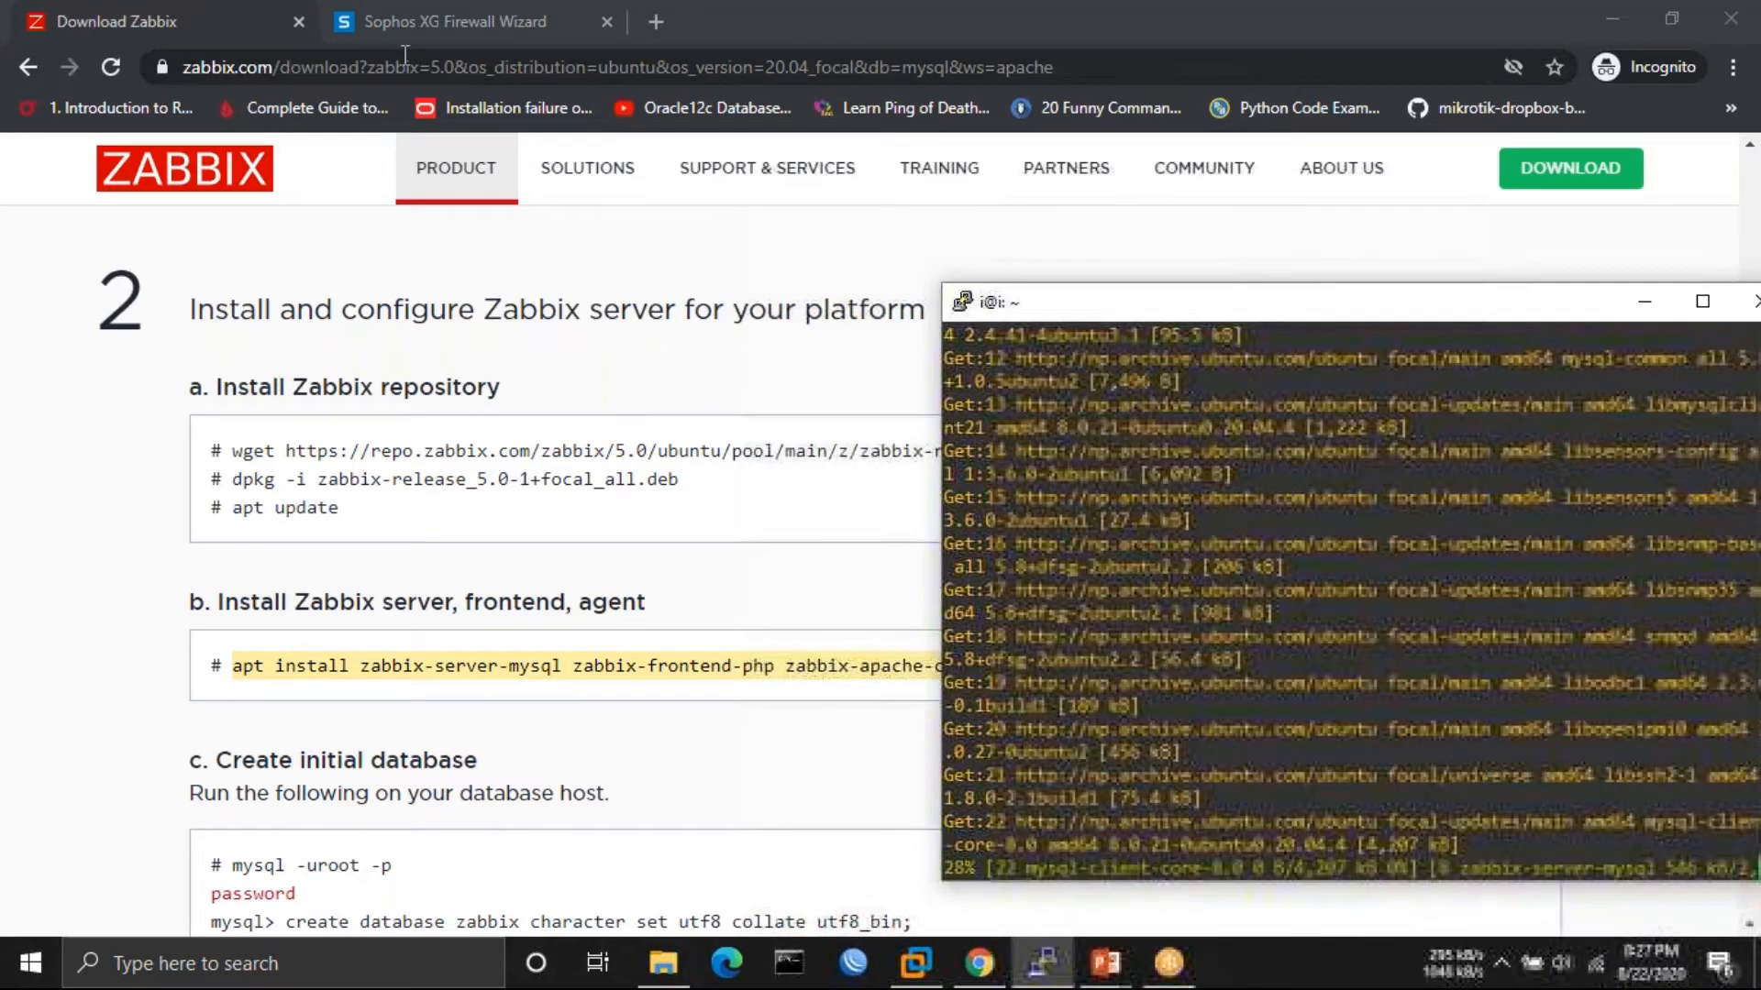
click(416, 24)
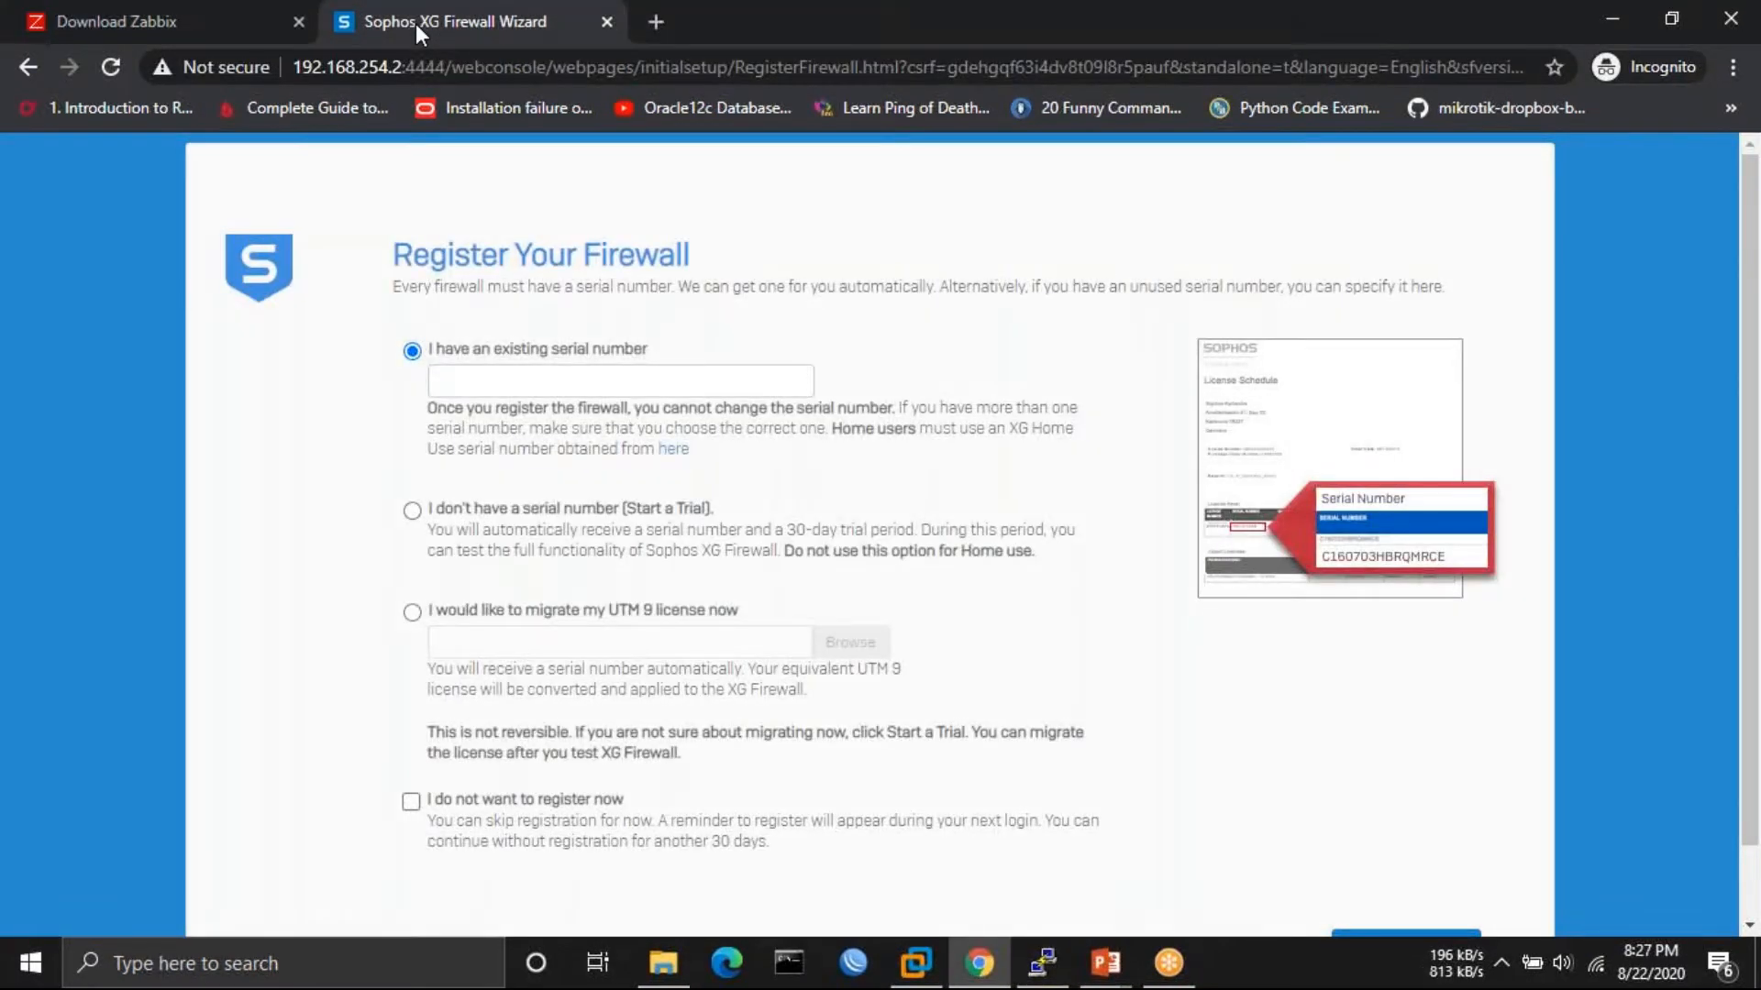
- Tick 'I do not want to register now' and confirm Continue through the warning
scroll(484, 607, down, 1)
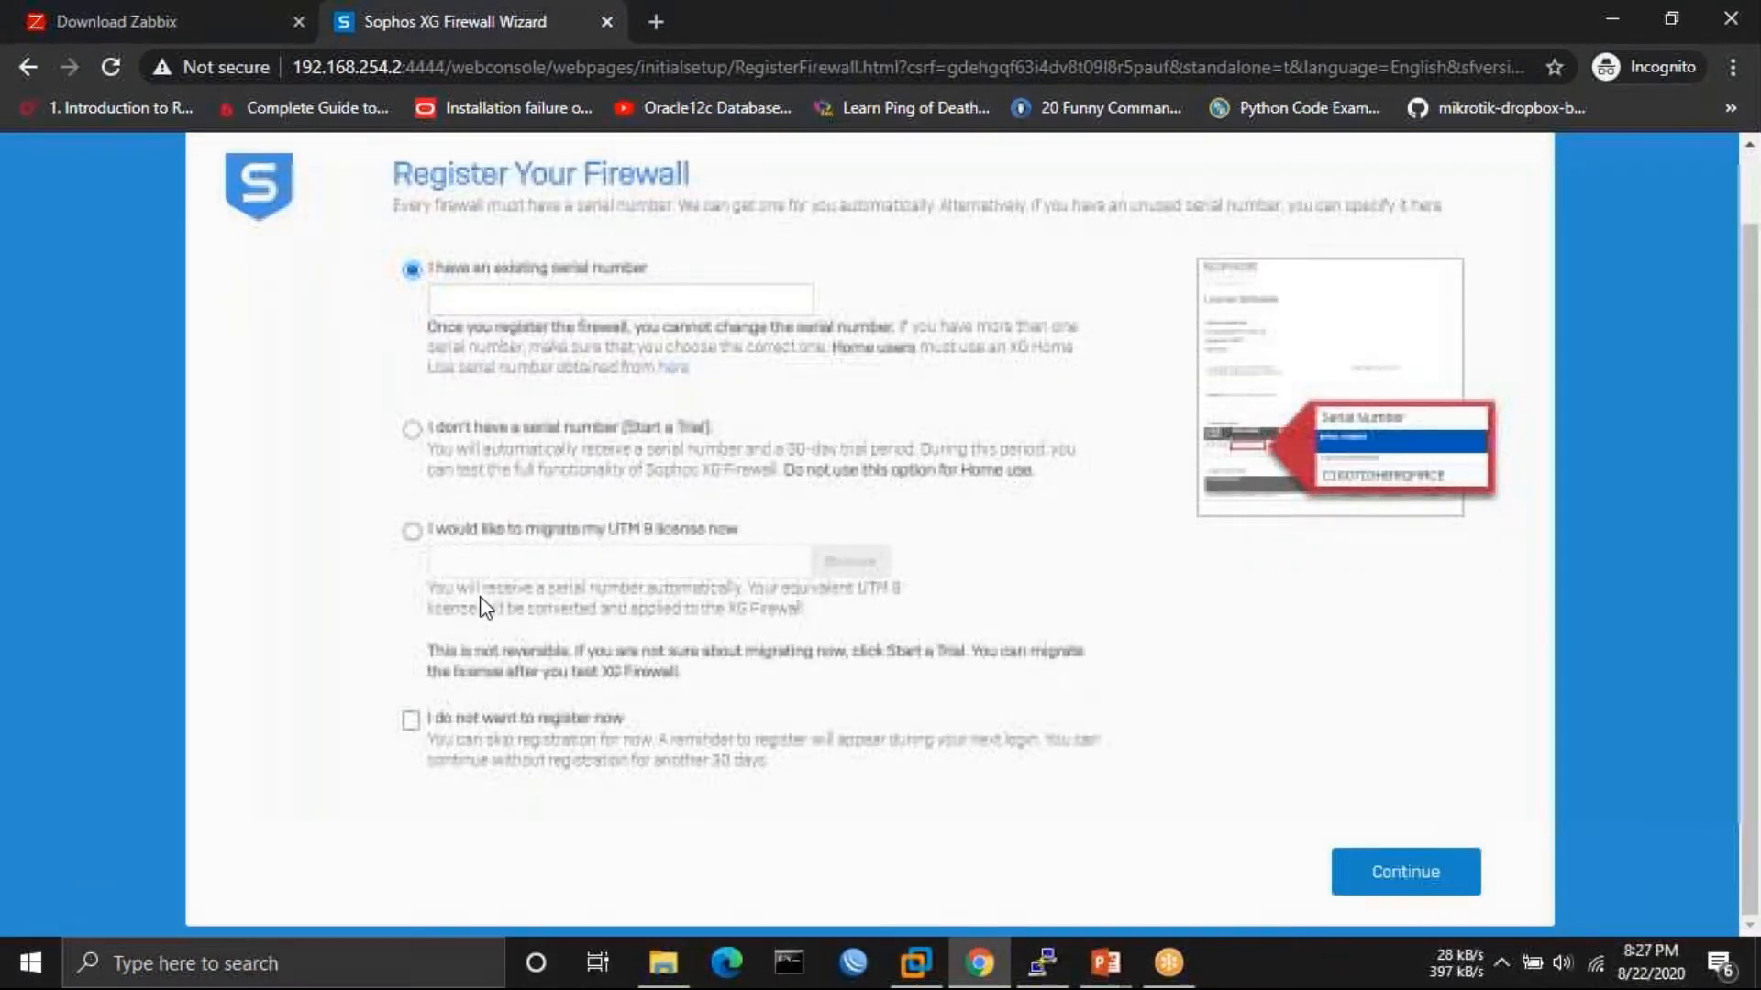
click(410, 723)
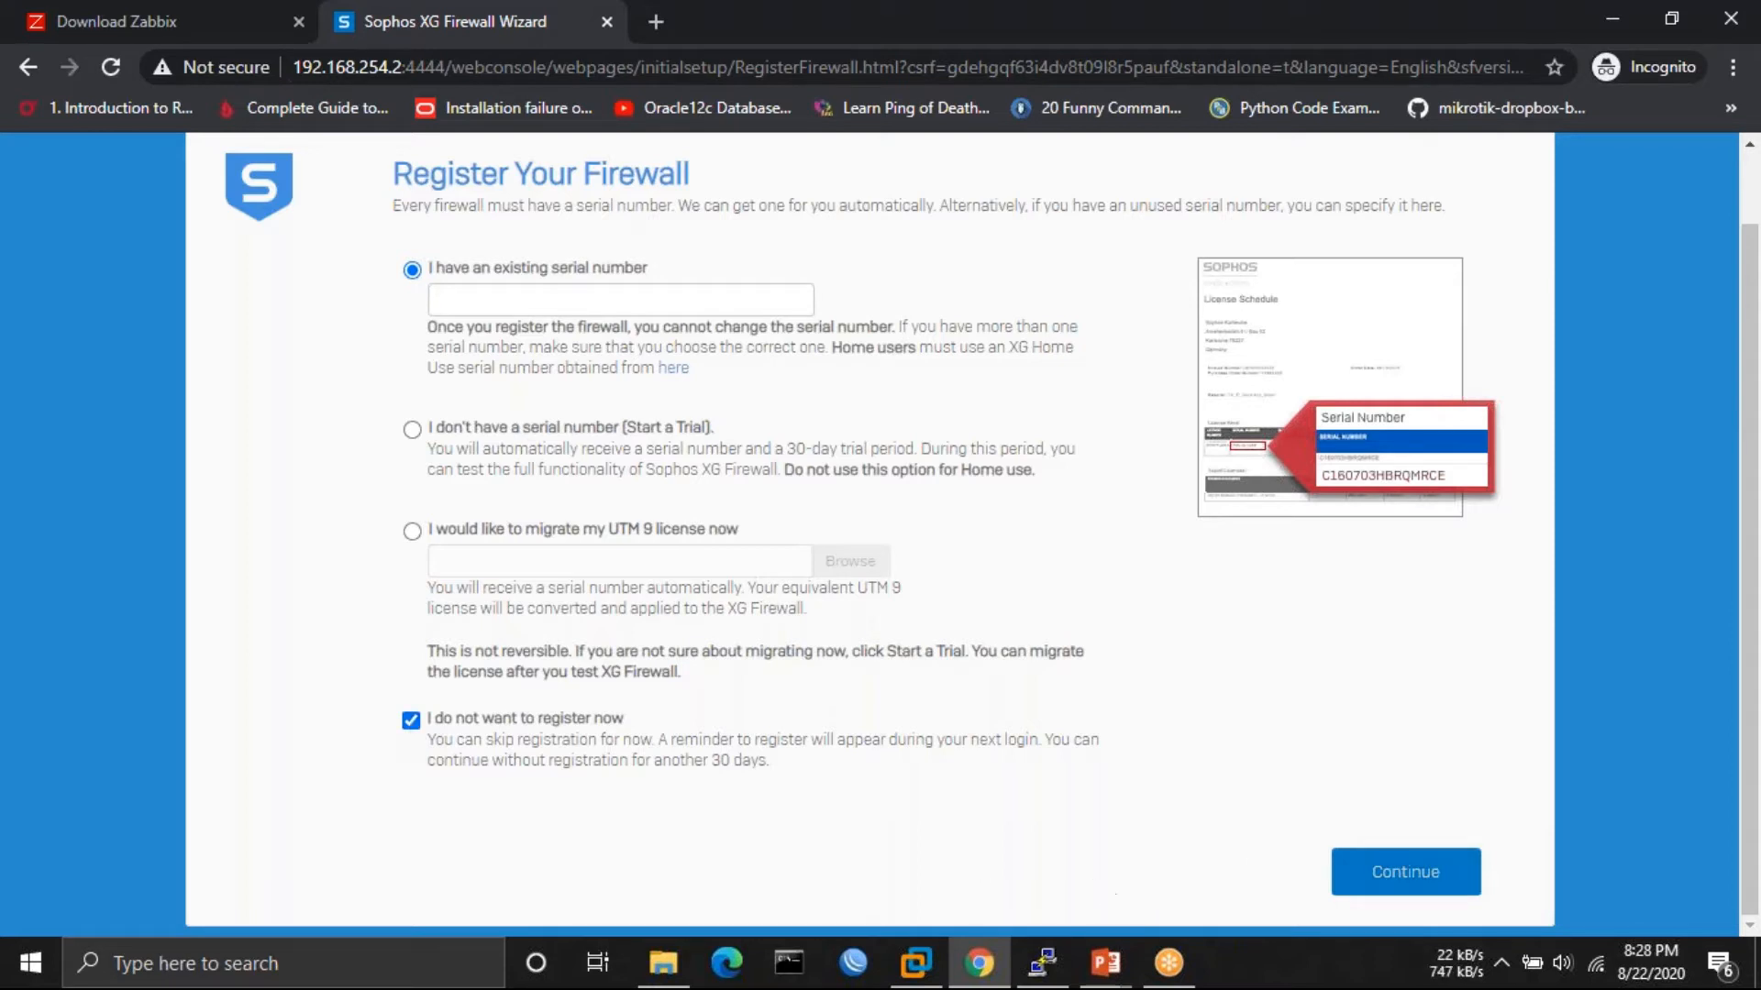
click(1408, 885)
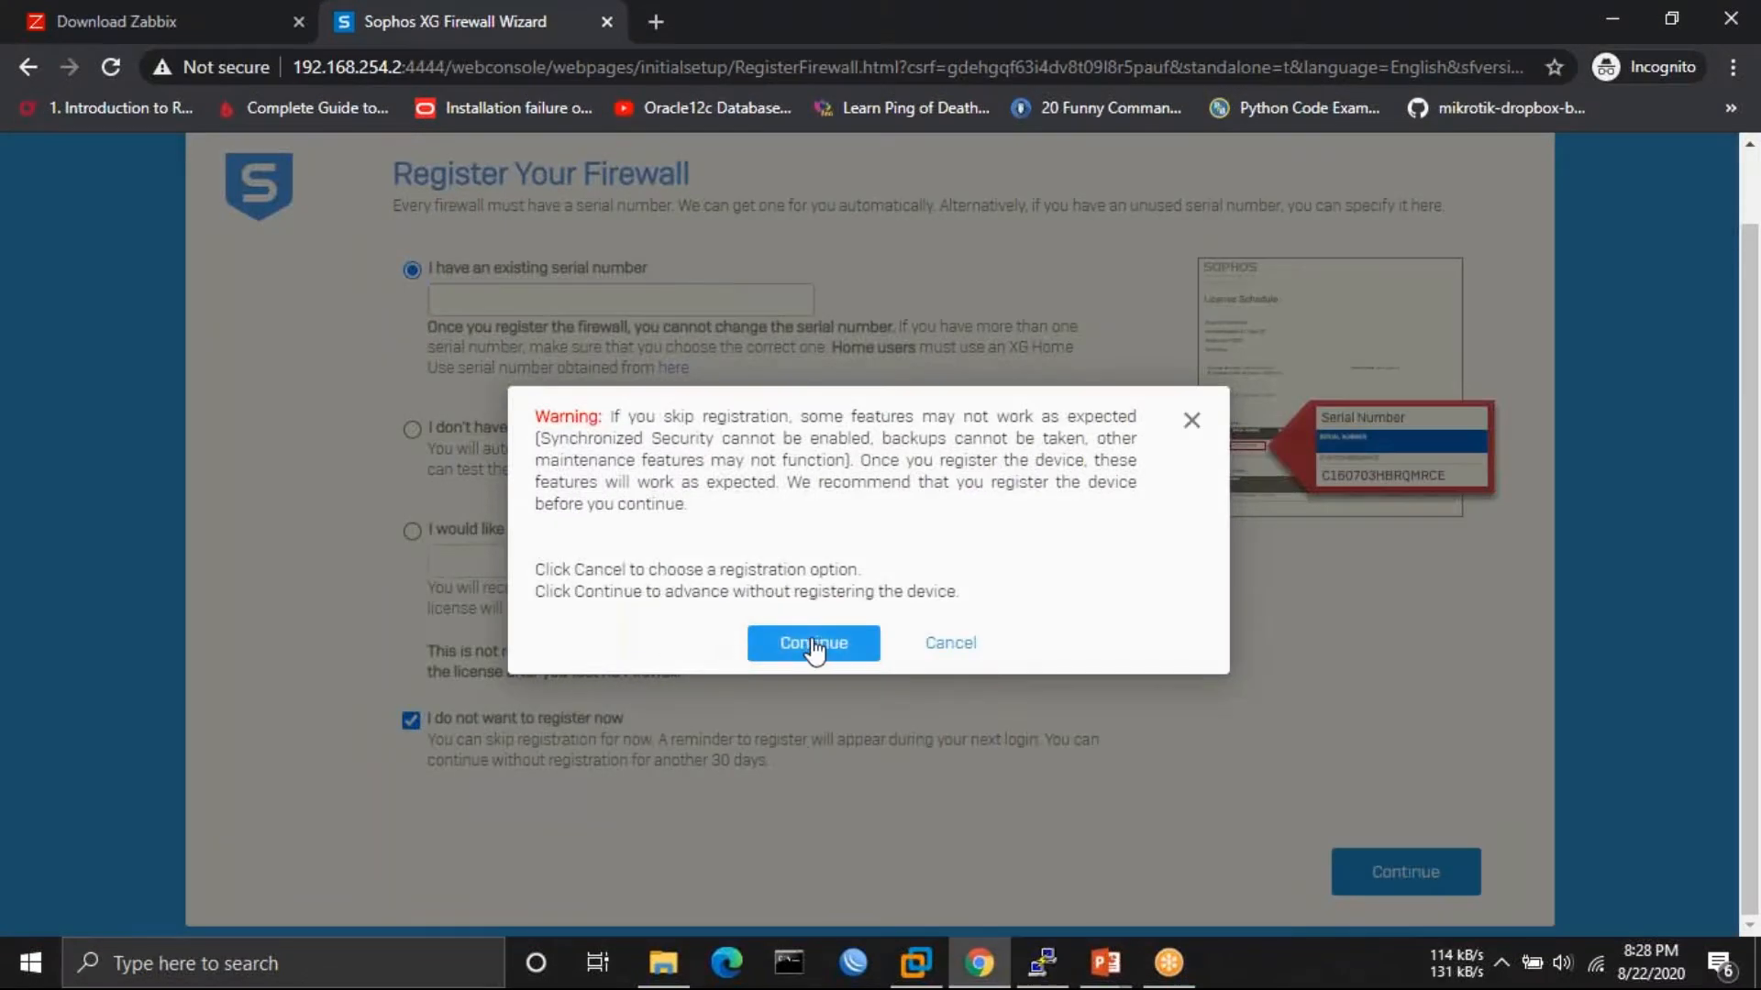
click(815, 644)
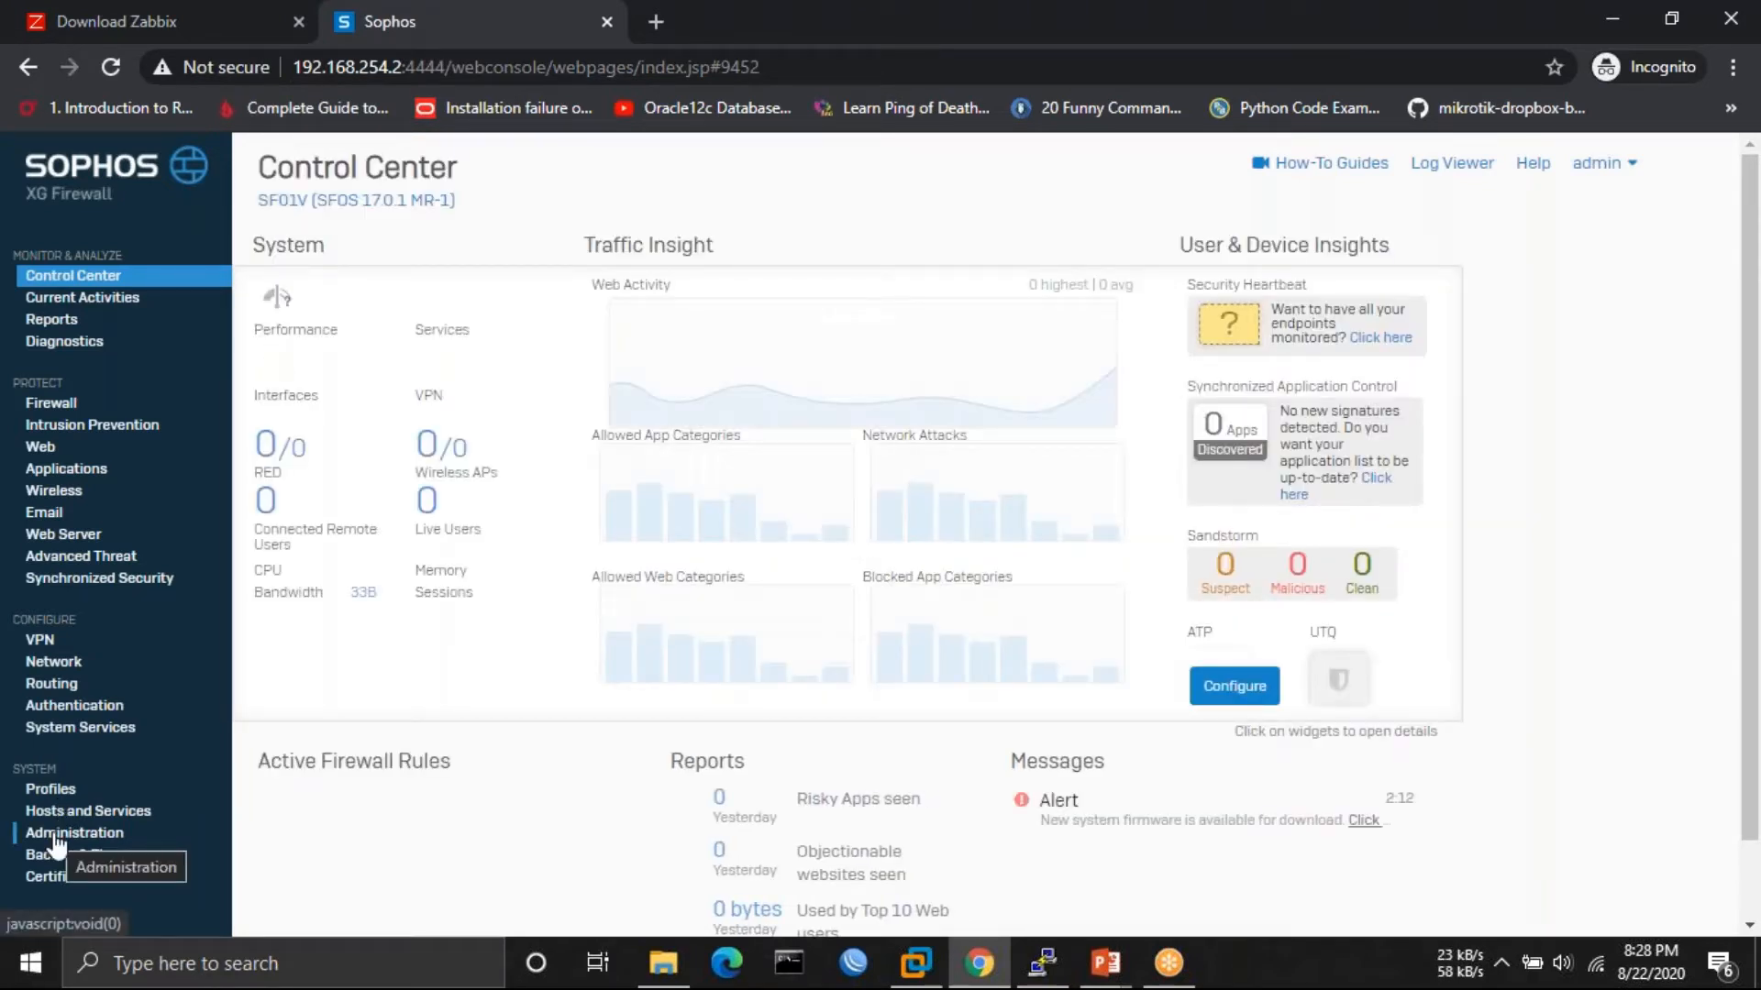
- Open firewall Administration, check the VM's IP in VMware, then open the SNMP settings
click(55, 834)
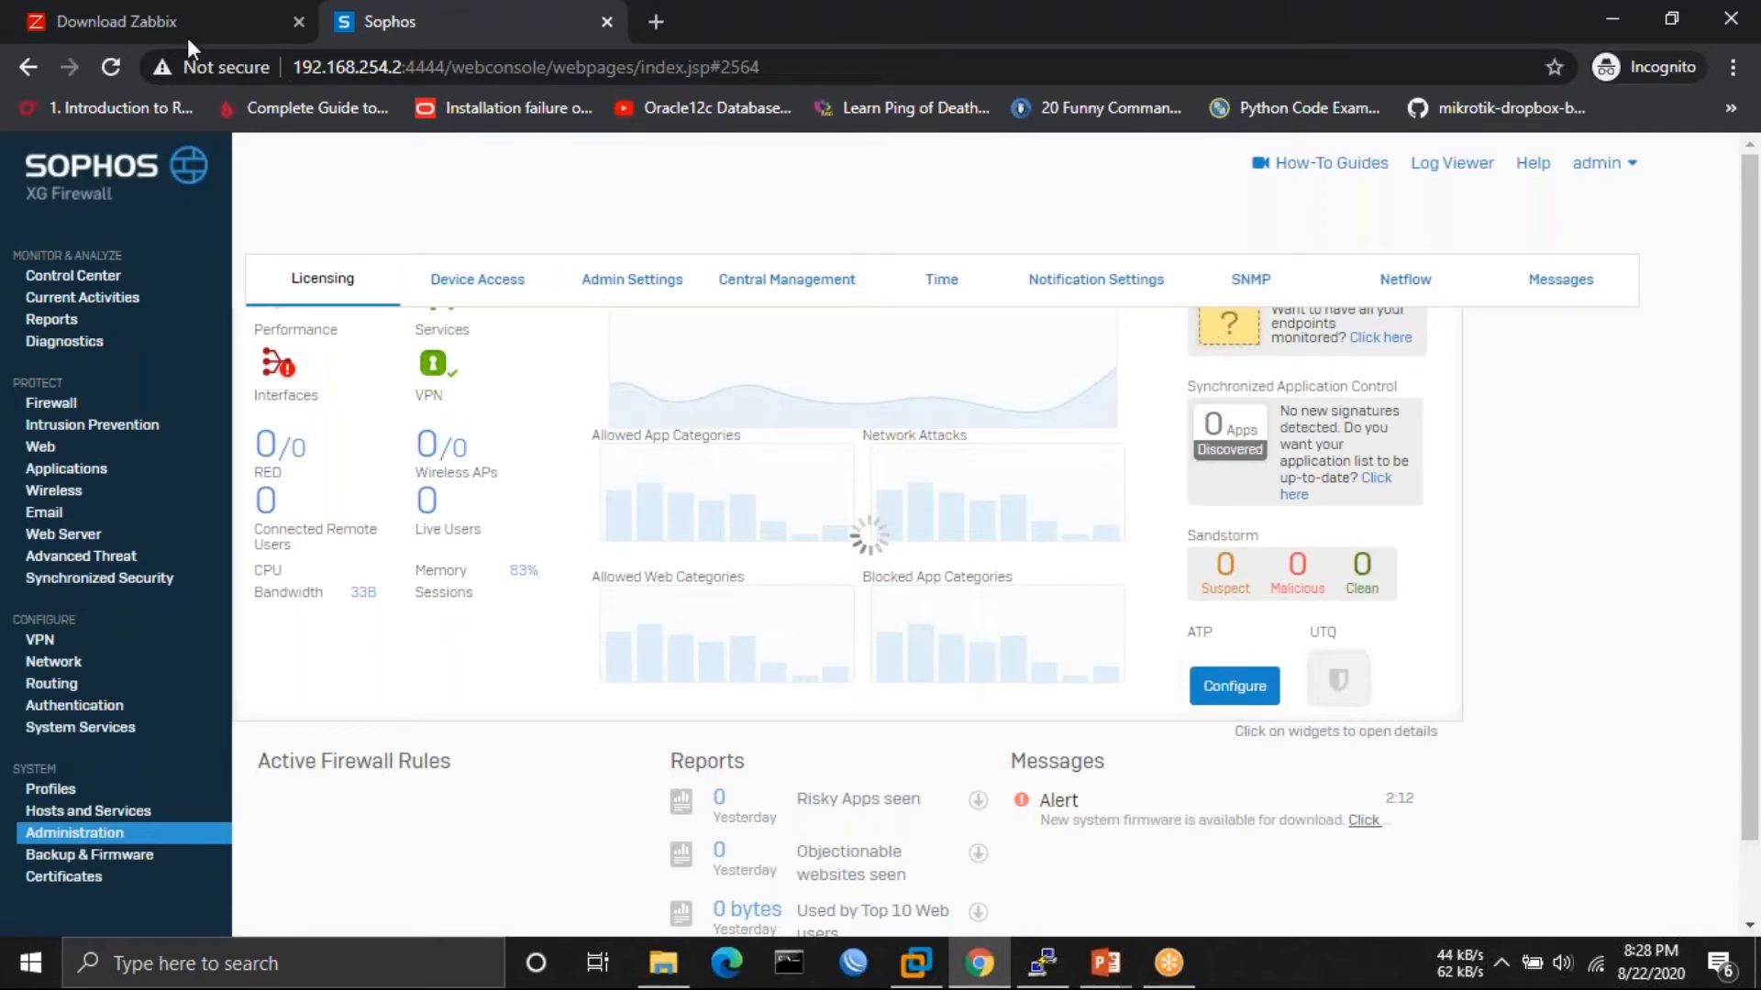
click(898, 978)
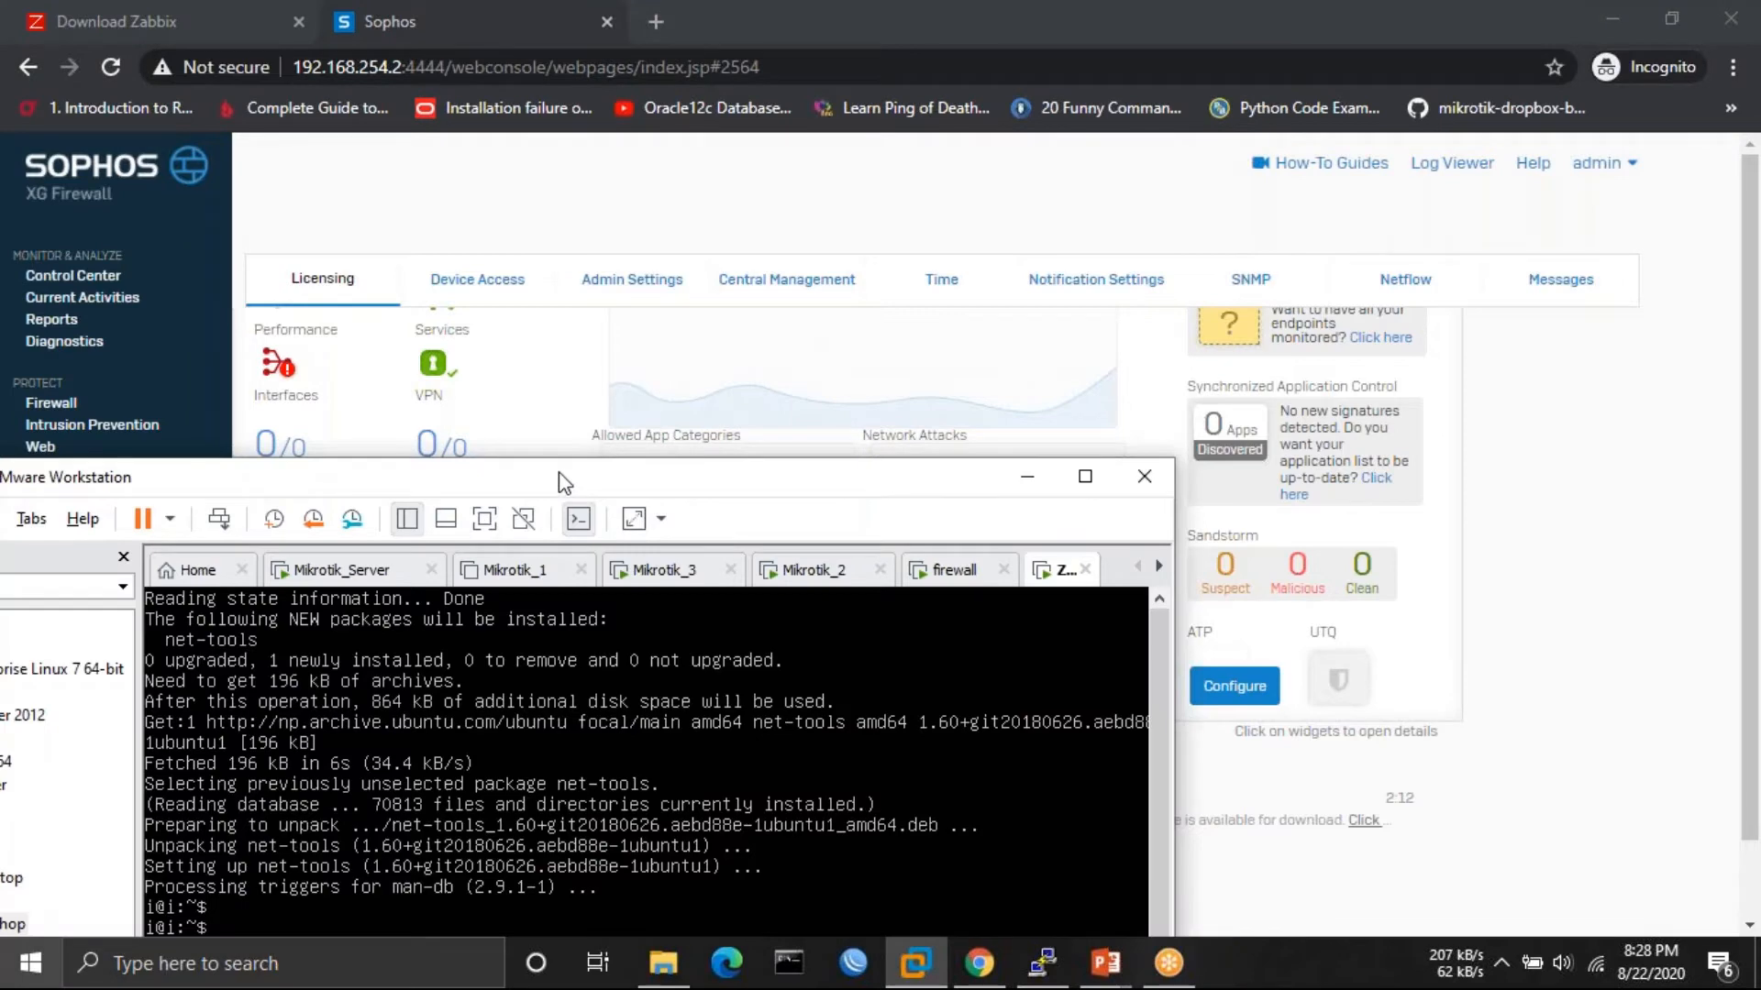
drag(563, 484, 772, 241)
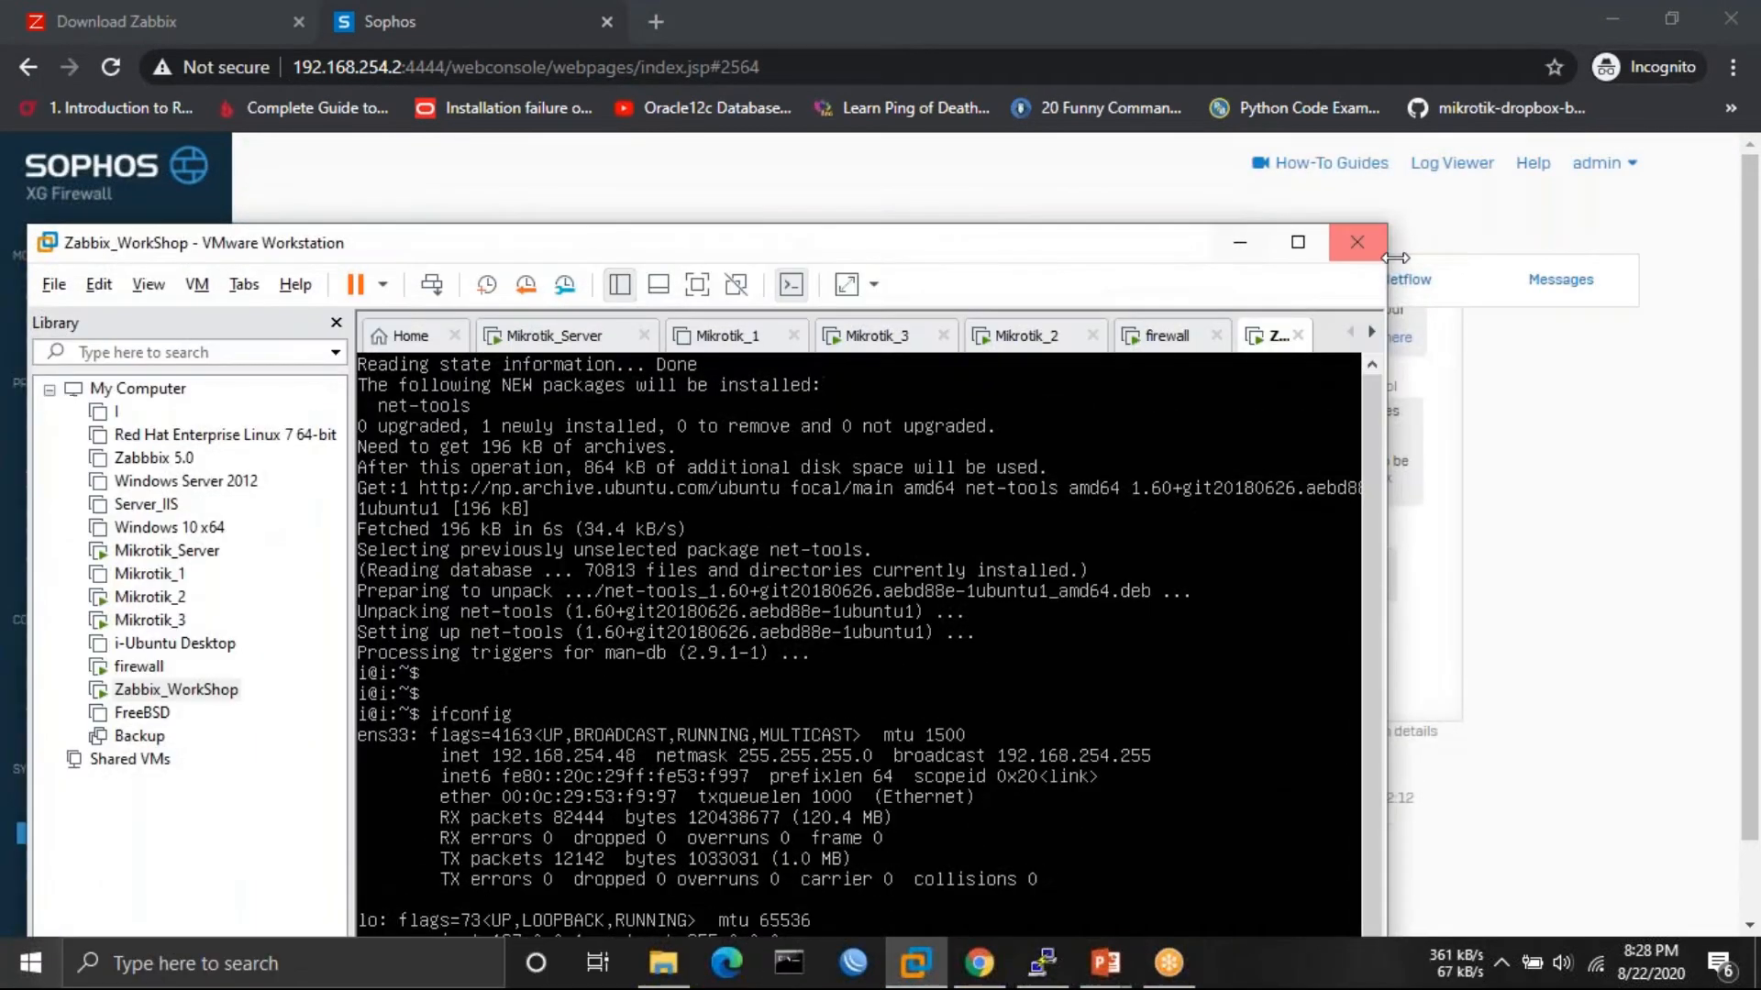
click(1240, 242)
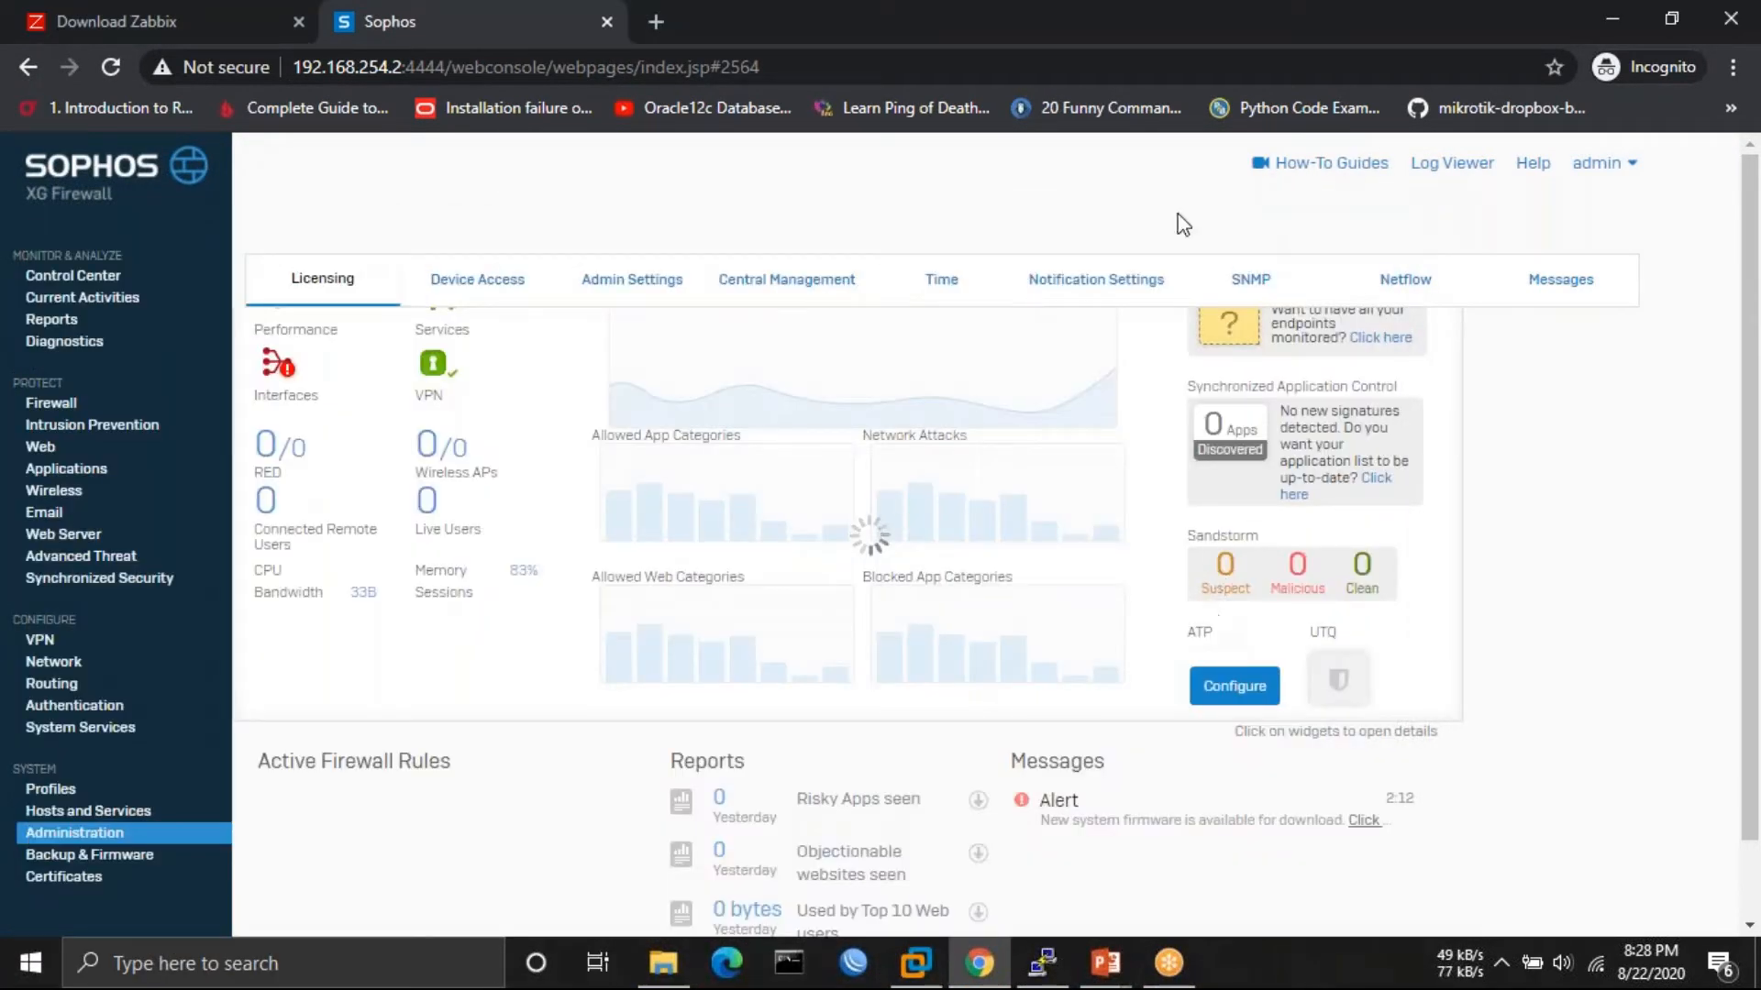
click(1027, 969)
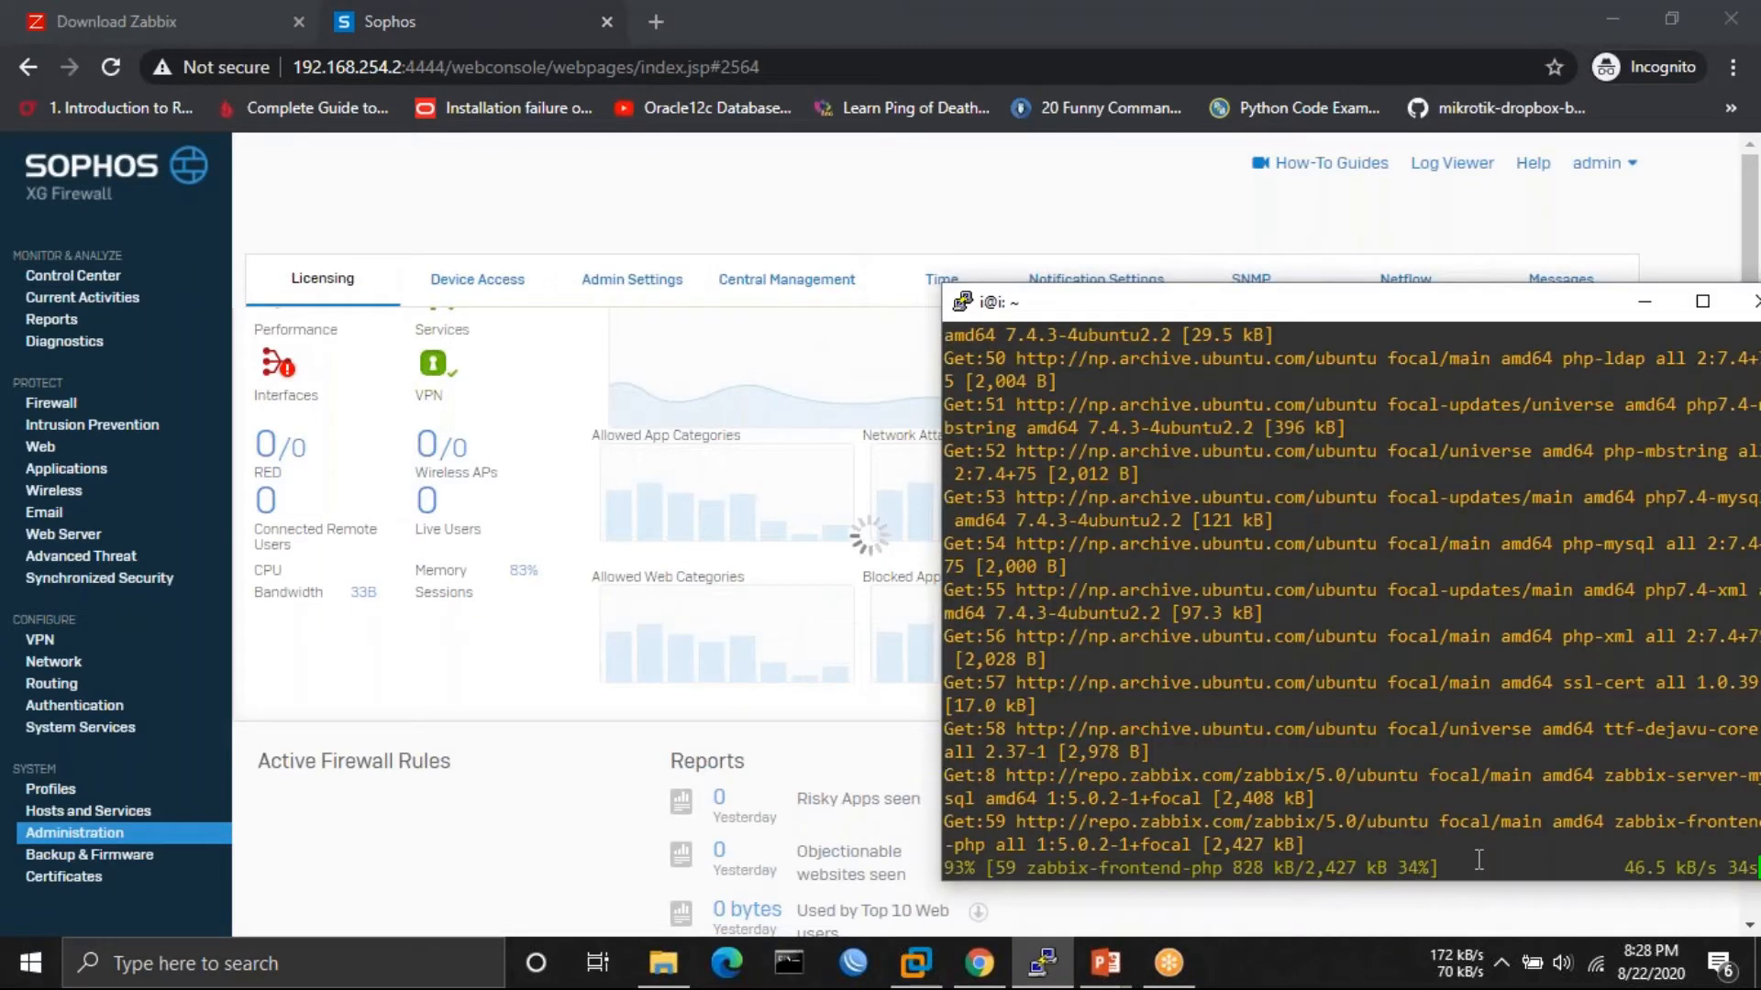
click(647, 182)
click(1260, 293)
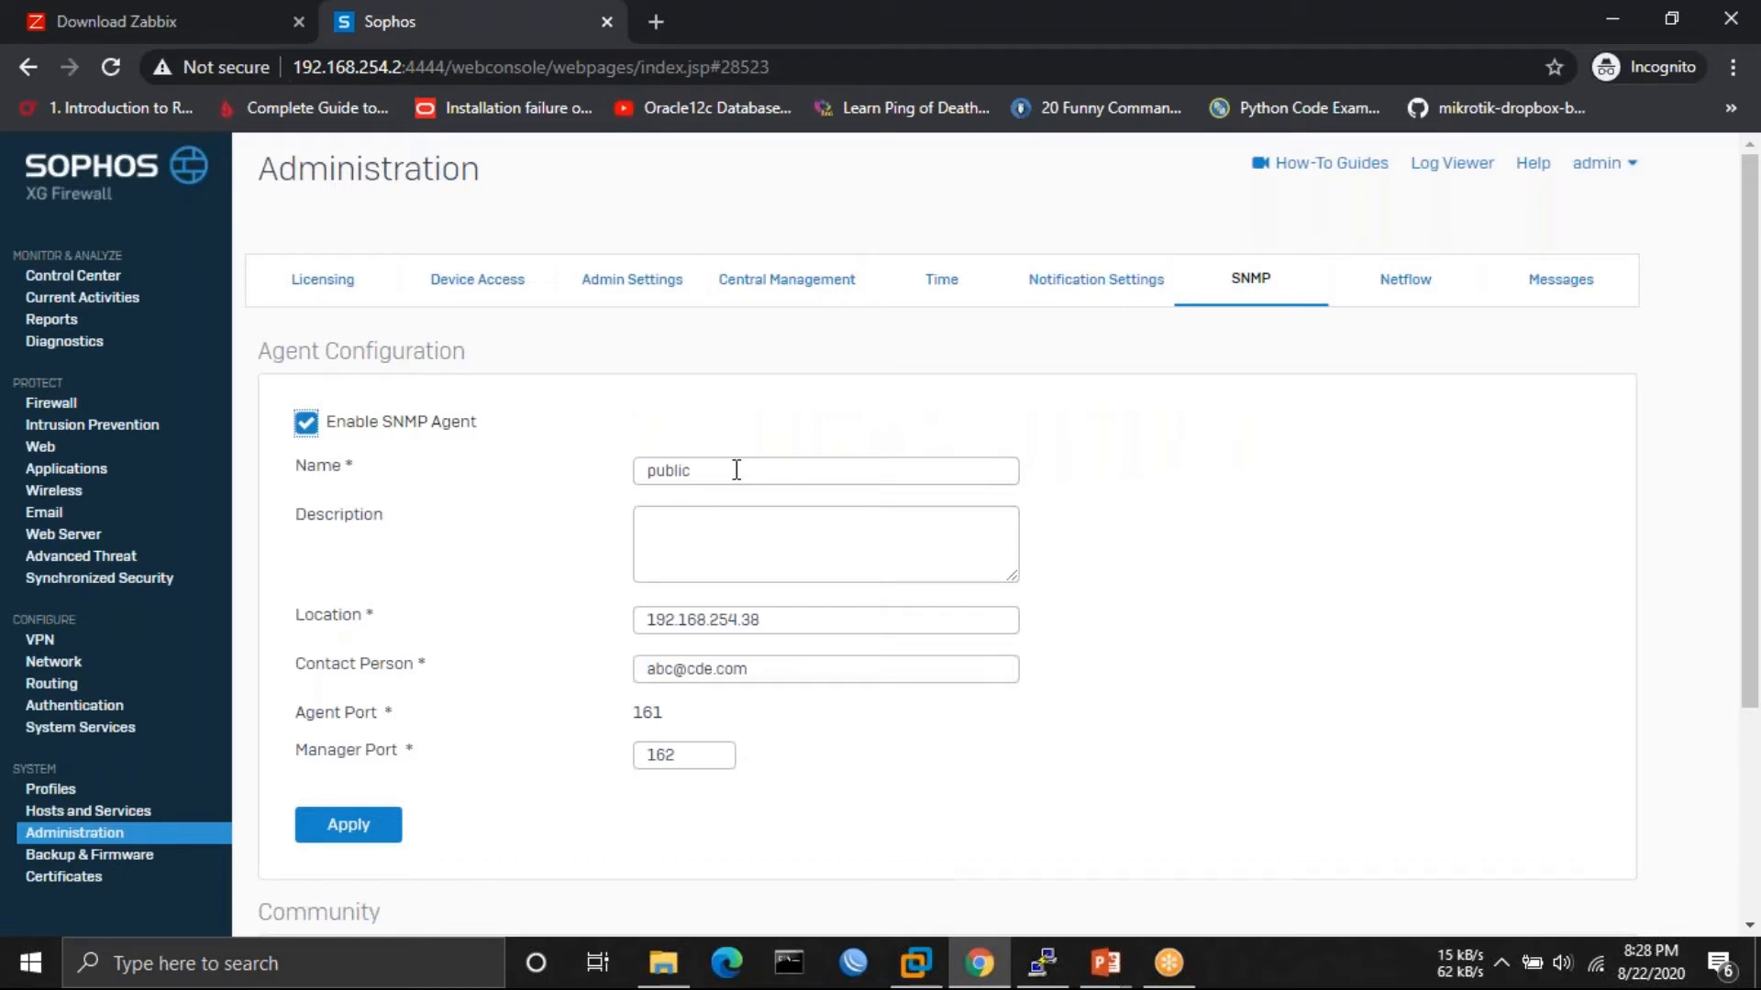
- Change the SNMP Location from 192.168.254.38 to 192.168.254.48 after rechecking the VM address
click(815, 618)
click(1059, 981)
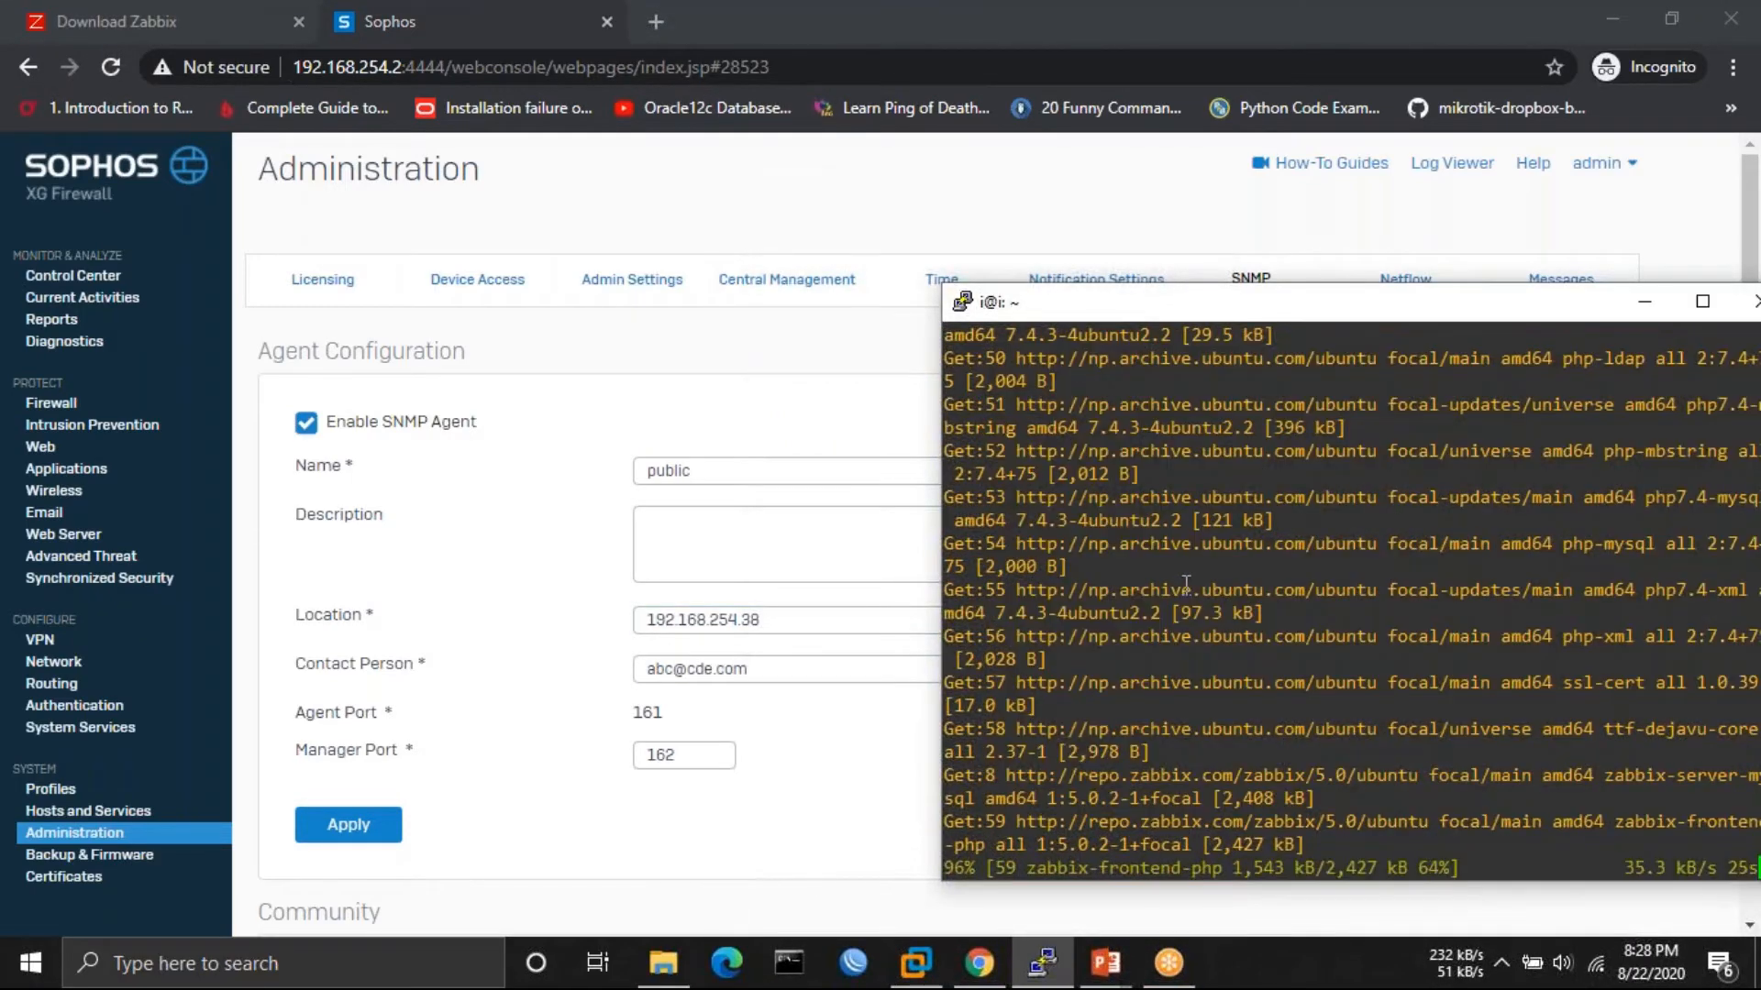
click(918, 974)
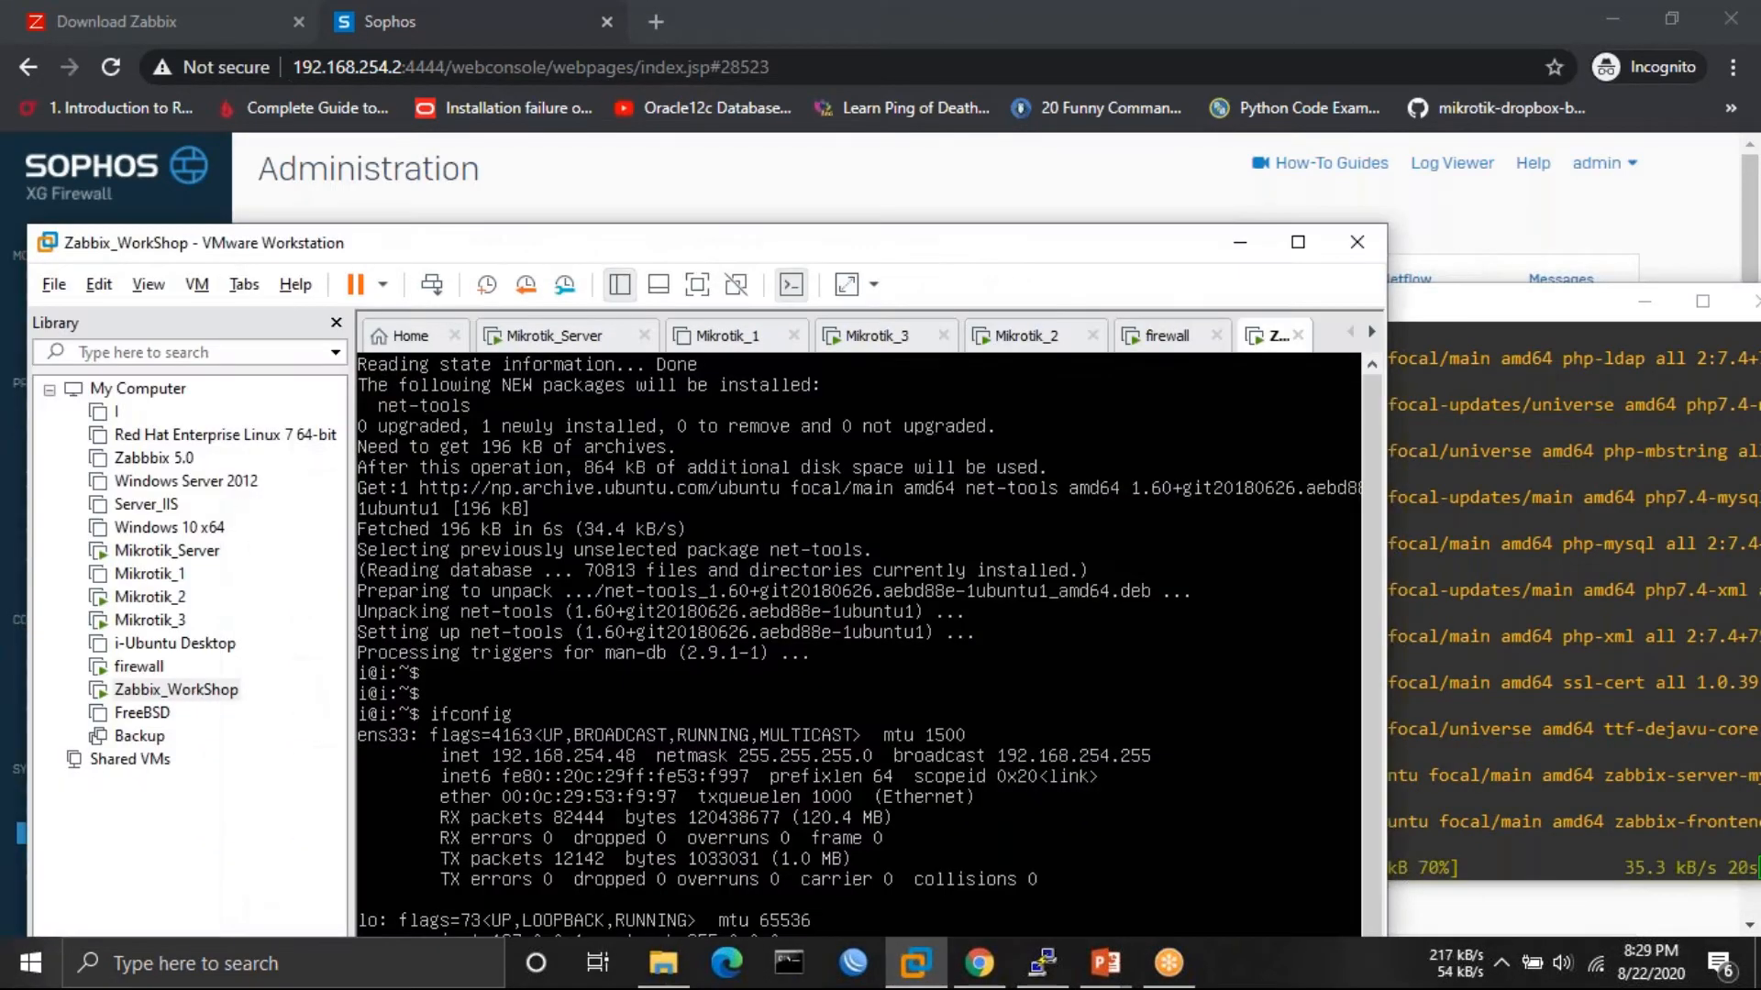
click(1239, 242)
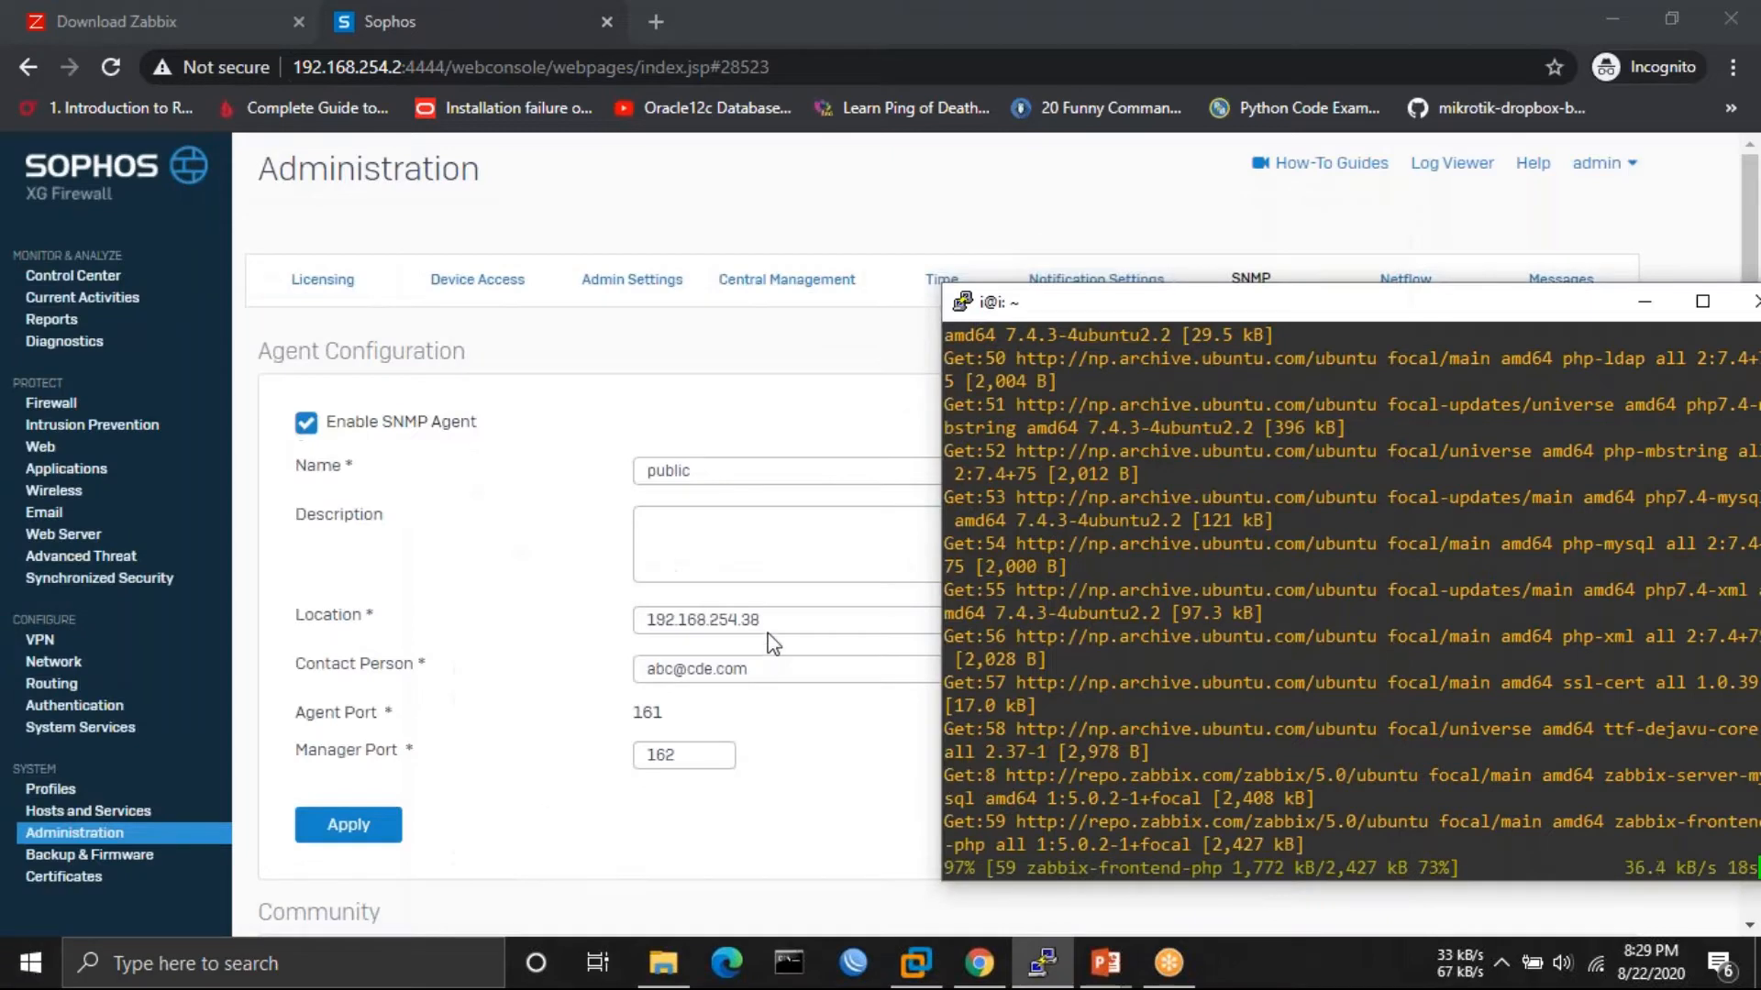
click(786, 618)
key(BackSpace)
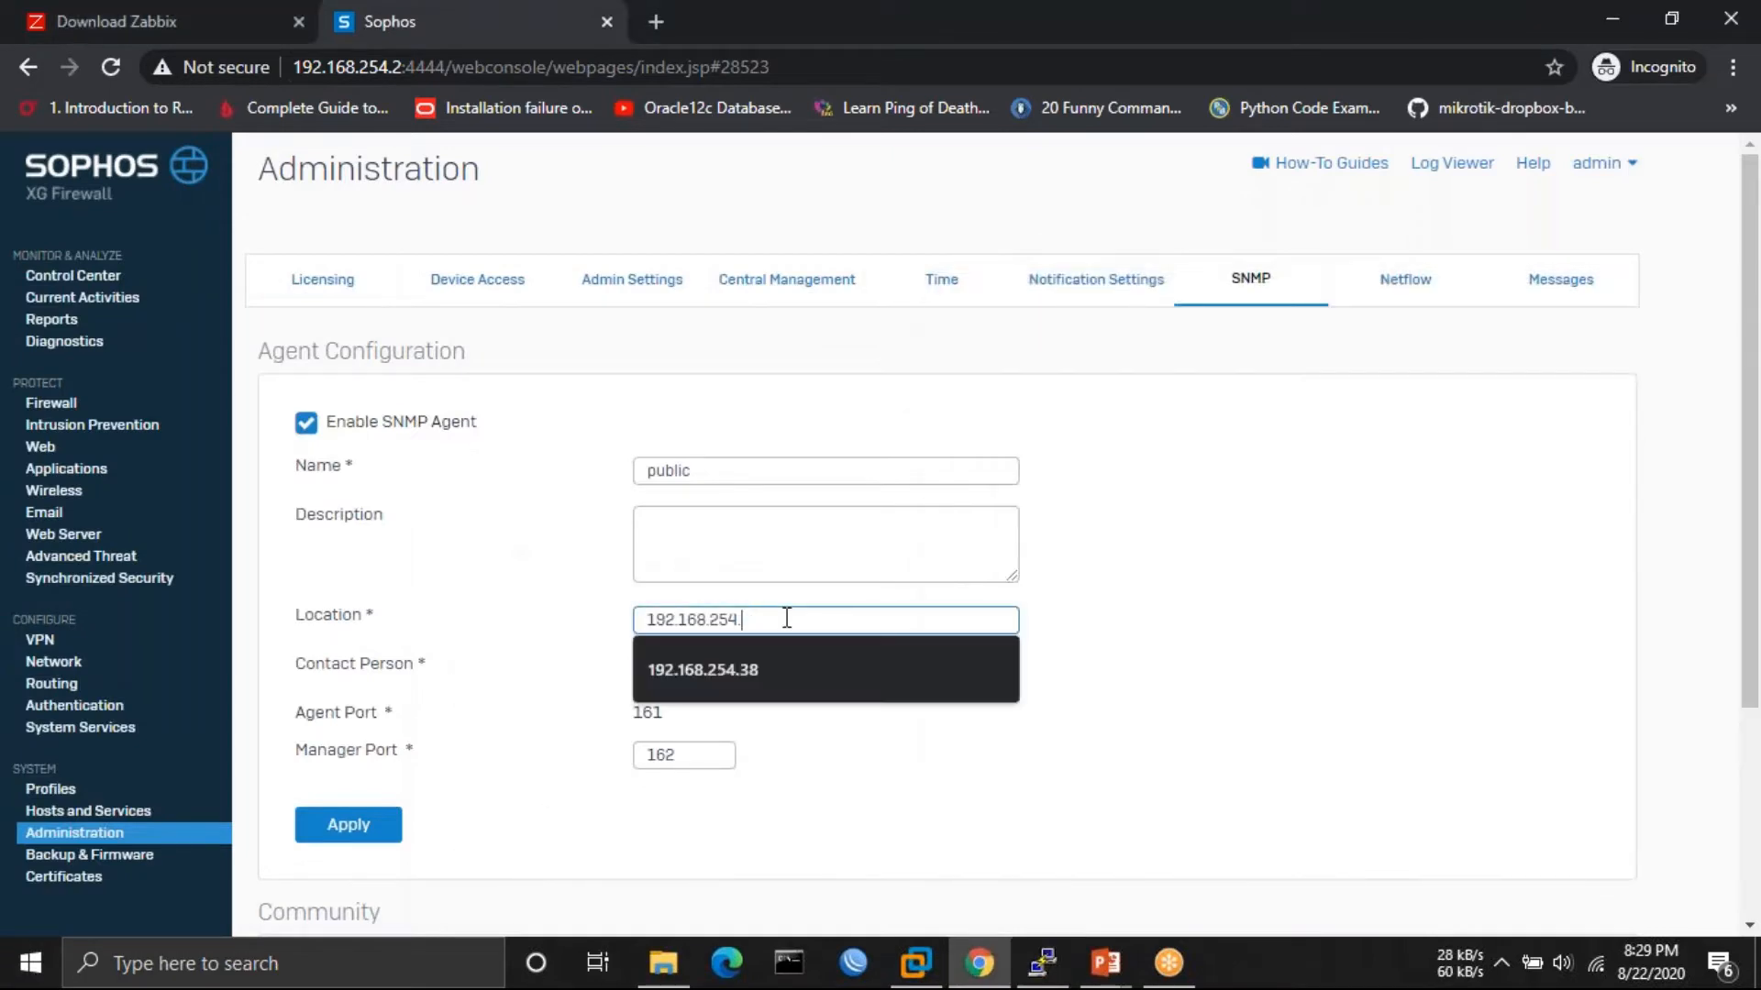
text(48)
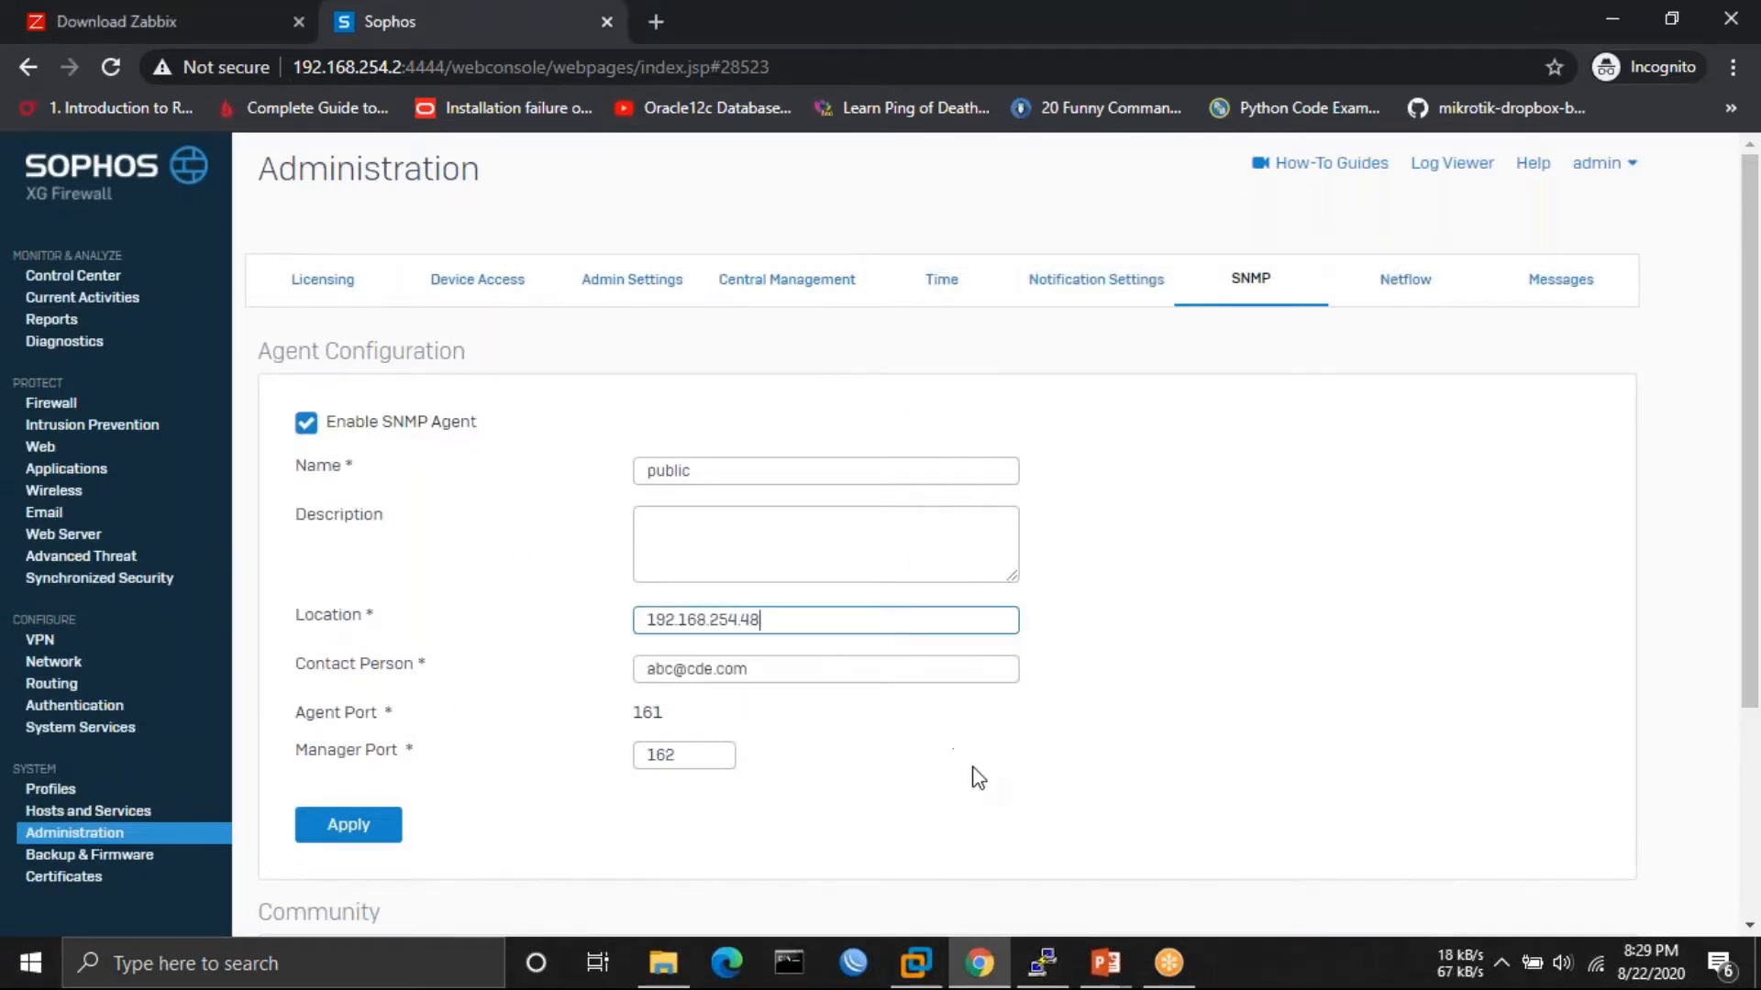
scroll(975, 774, down, 2)
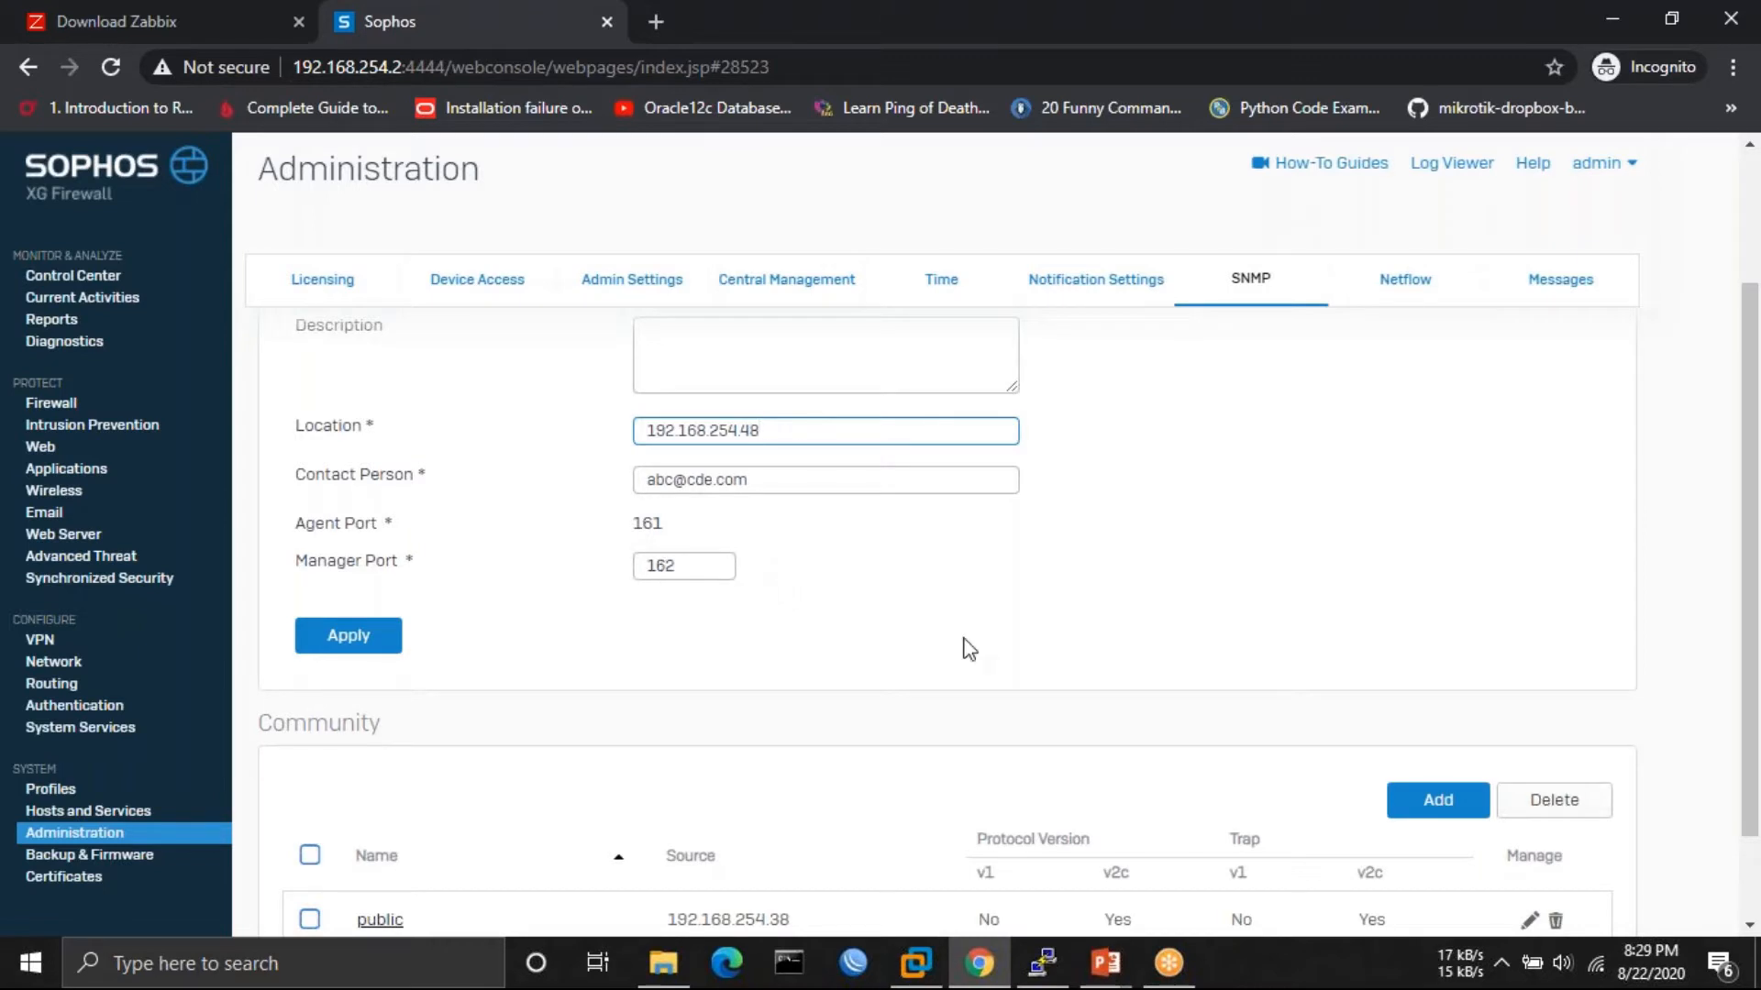
scroll(969, 649, down, 1)
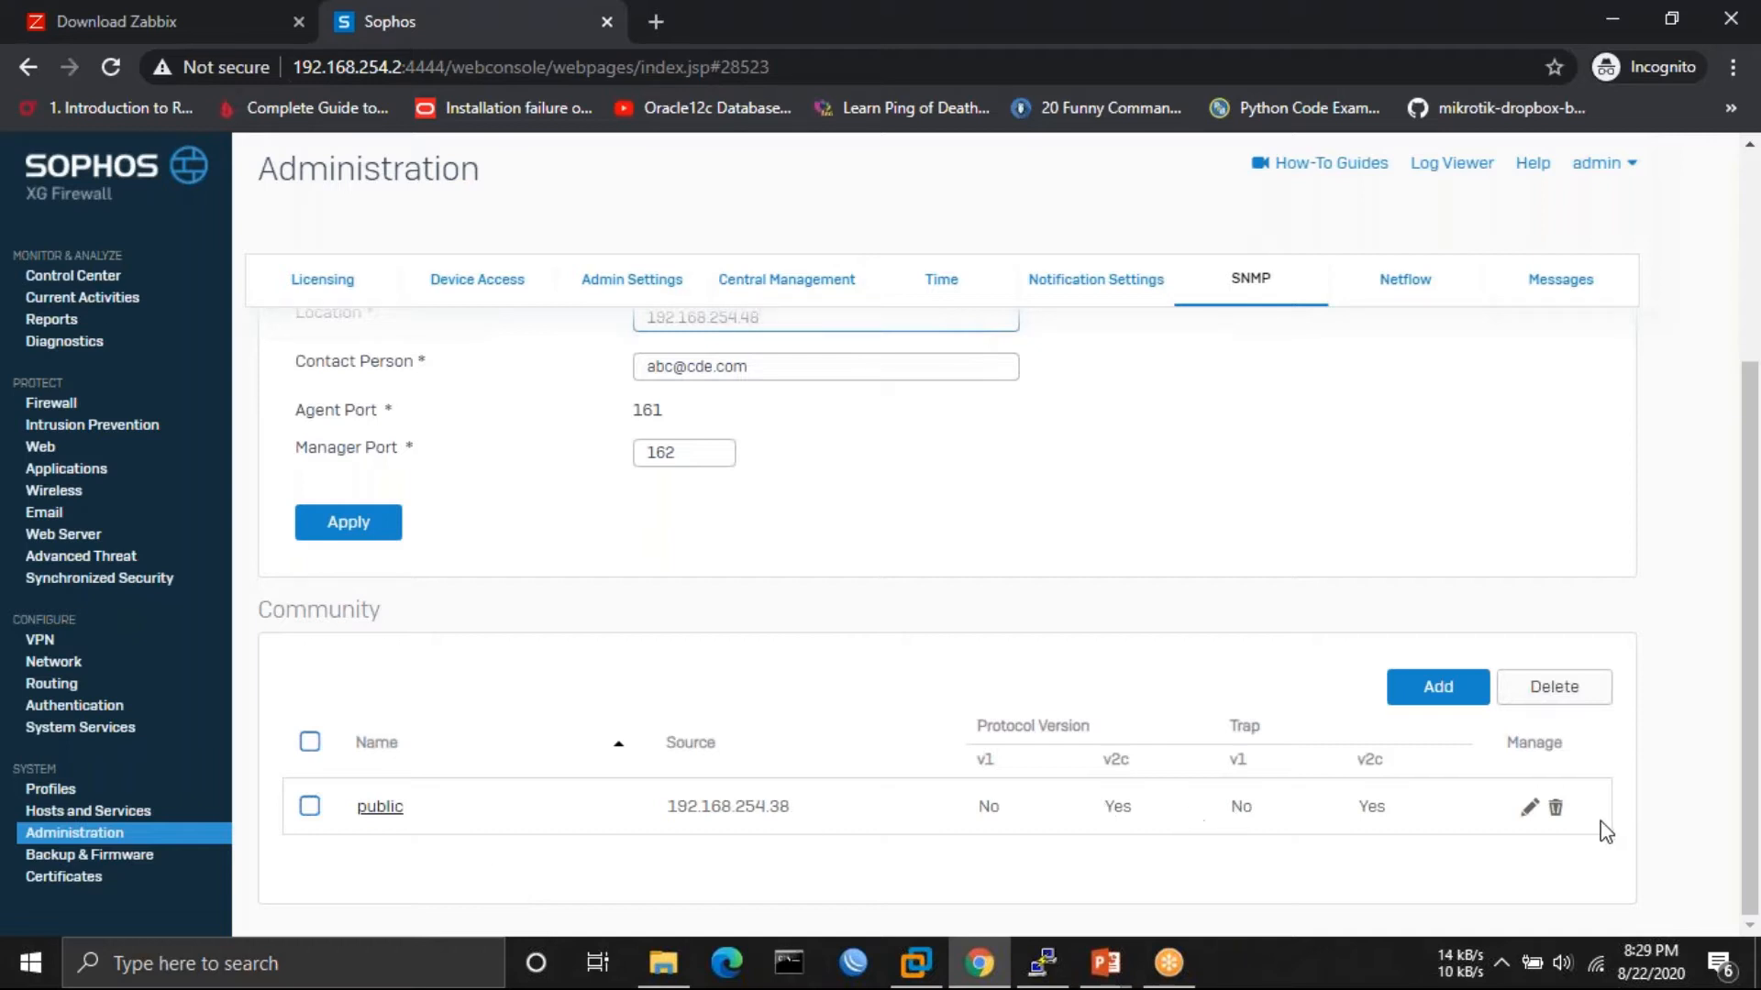
- Edit the public community's IP address to 192.168.254.48 and save it
click(1529, 808)
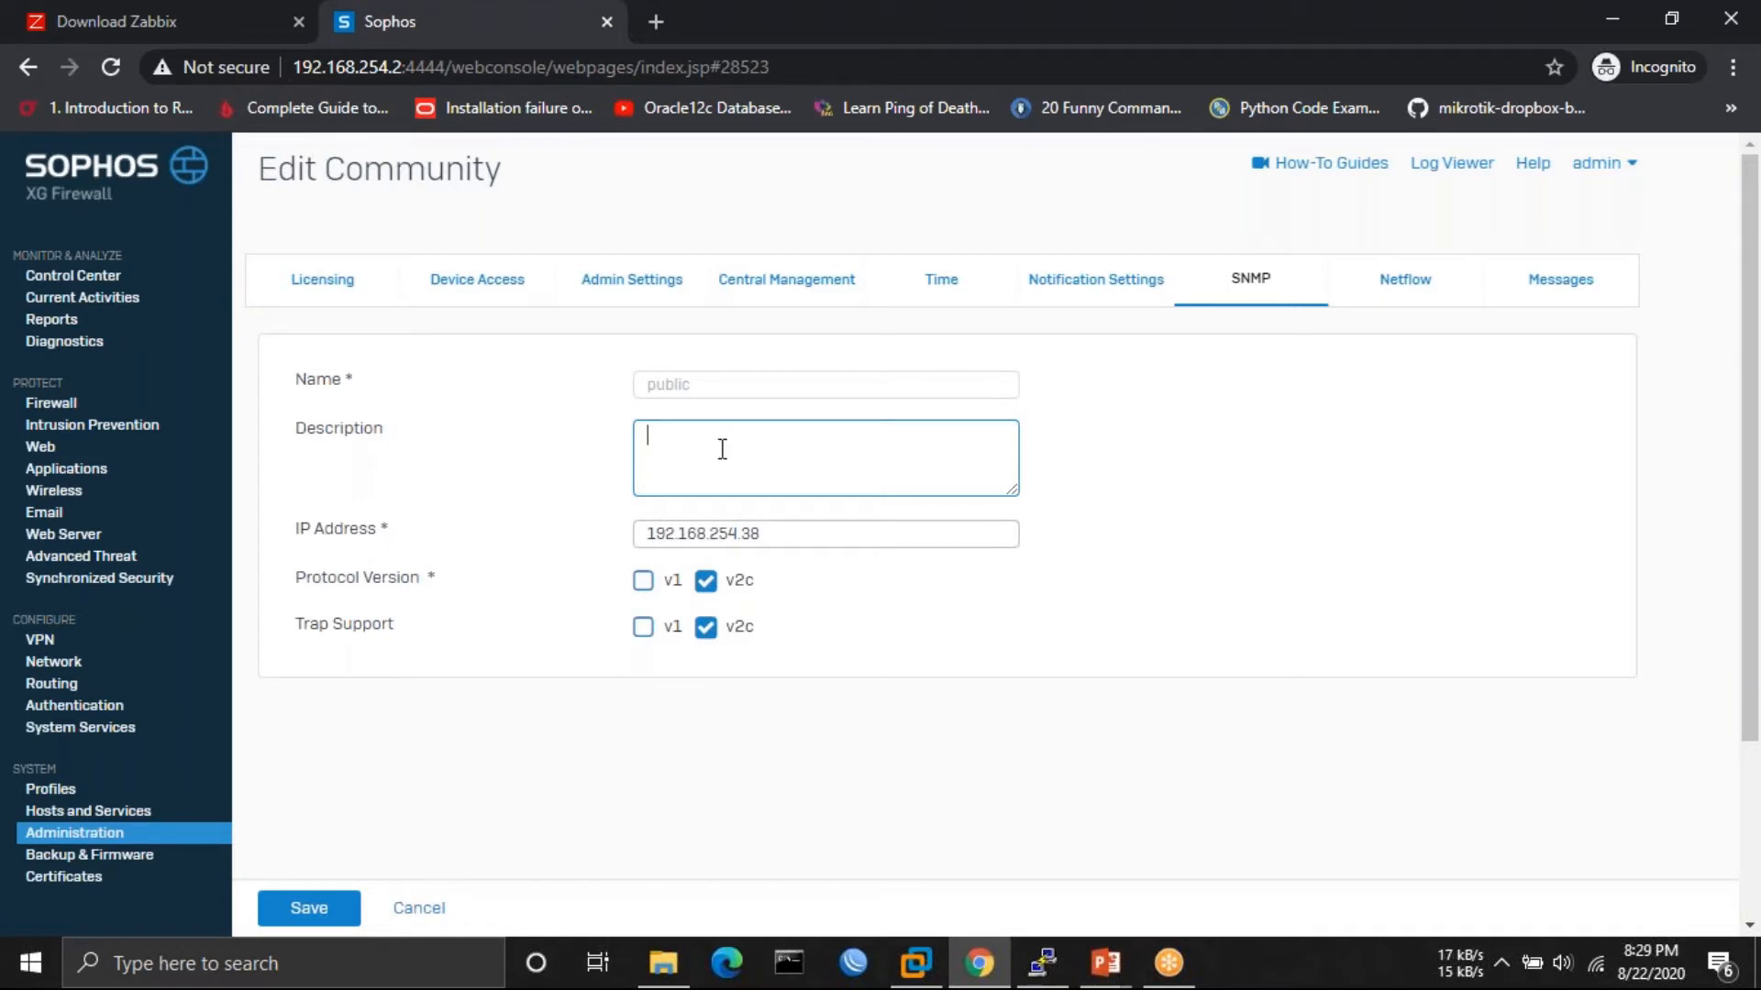
click(778, 531)
key(BackSpace)
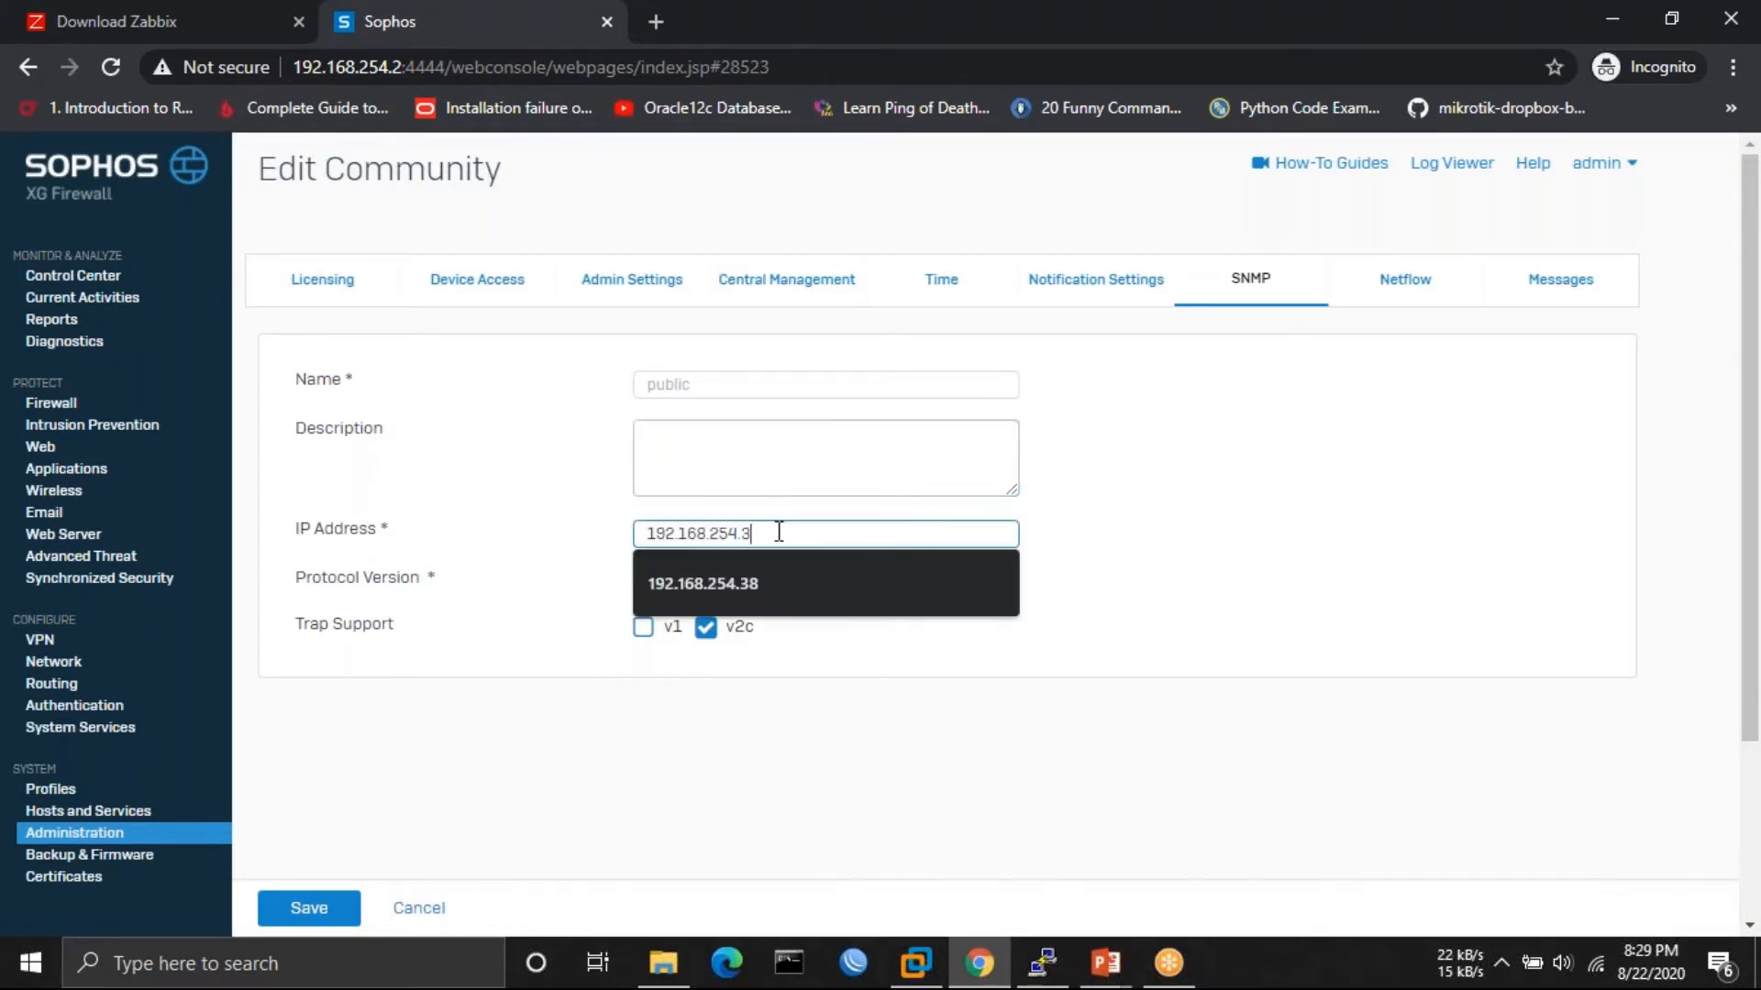
text(48)
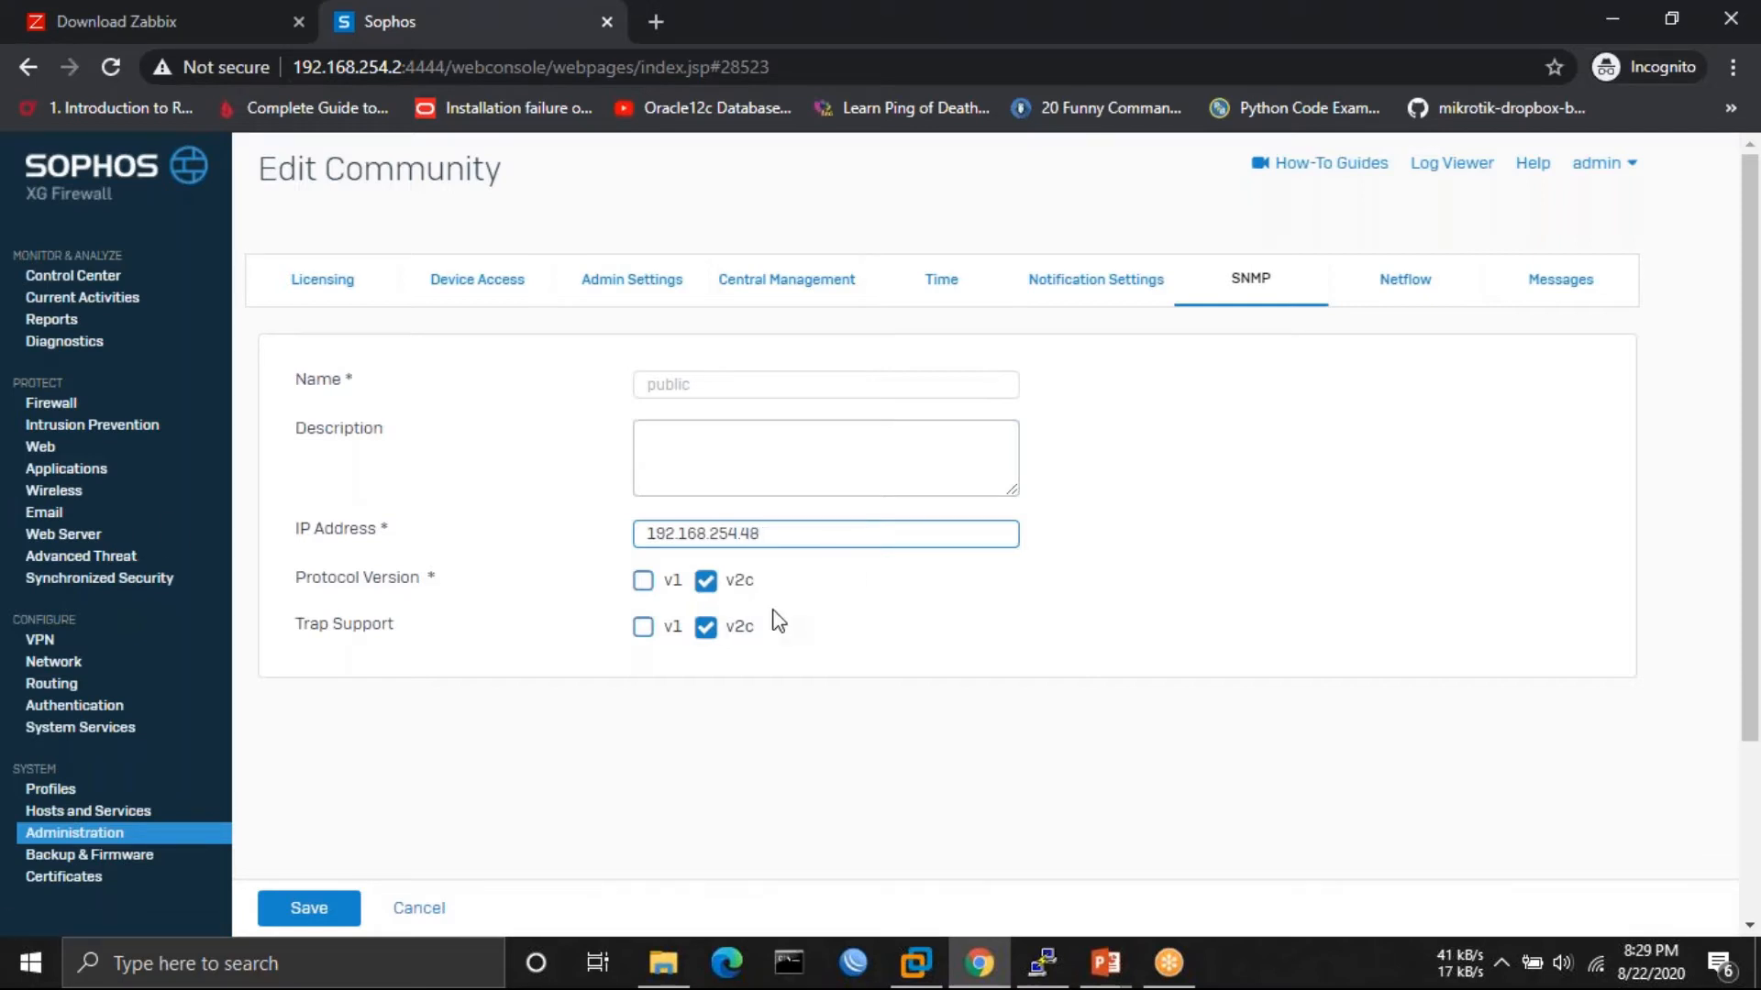
scroll(774, 619, down, 3)
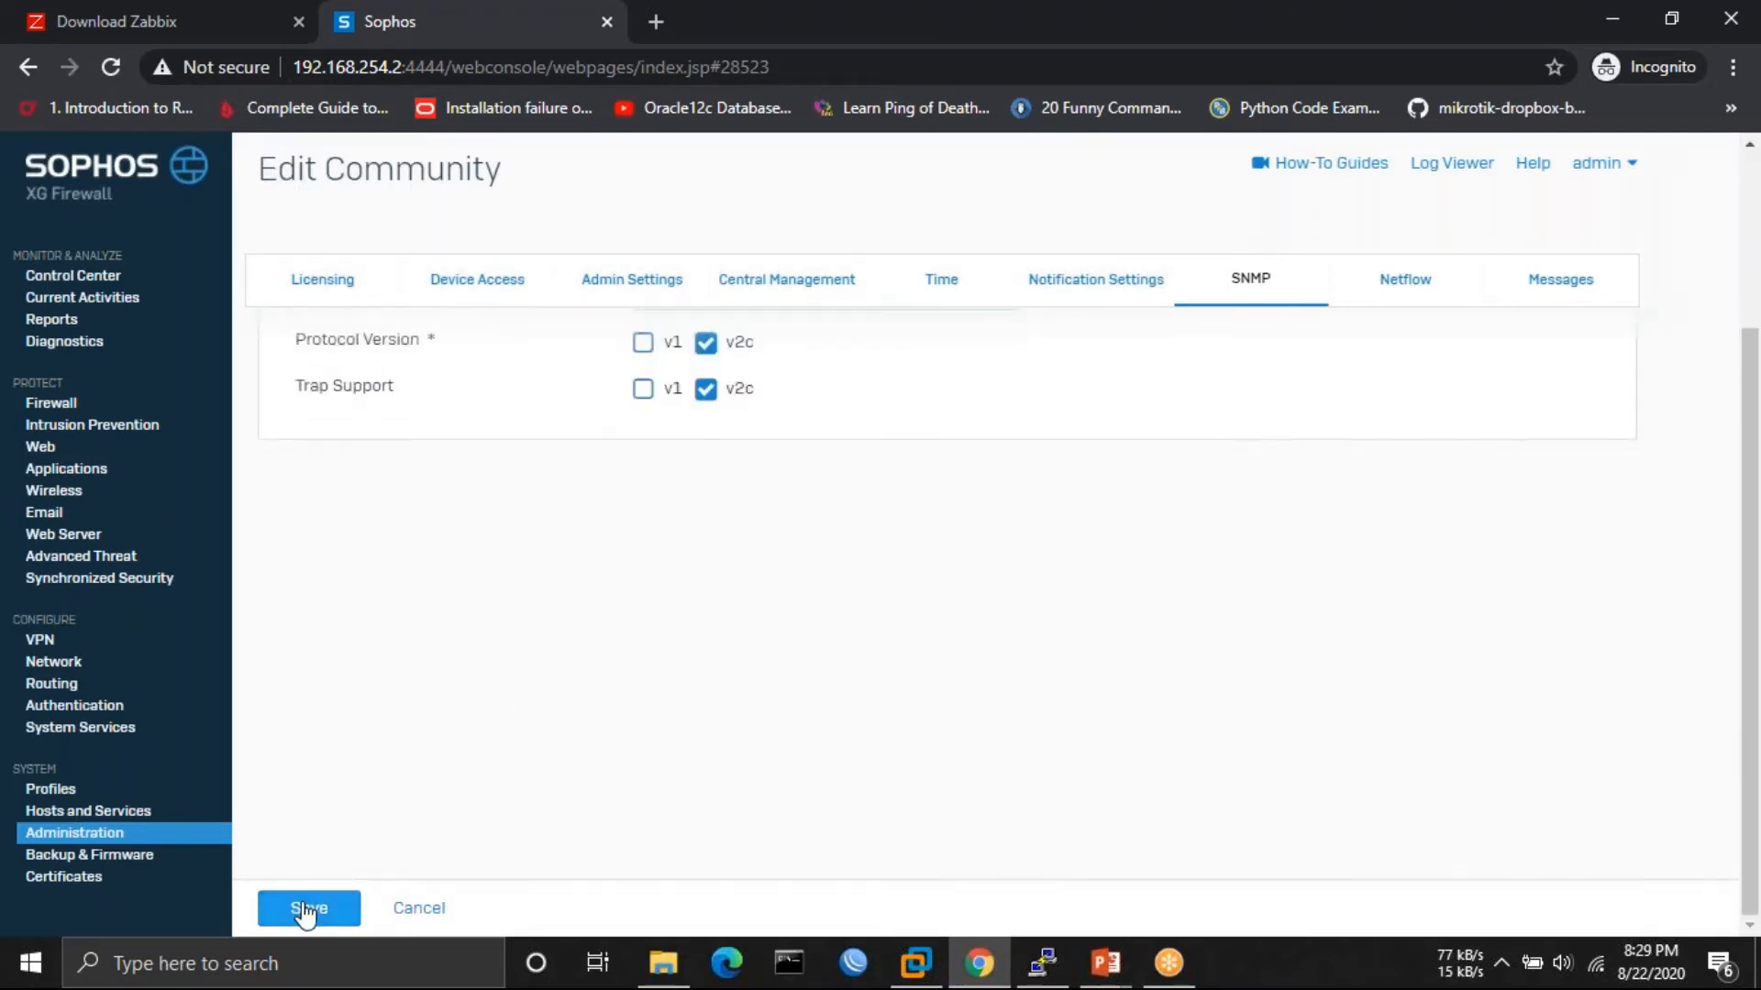
scroll(495, 397, up, 2)
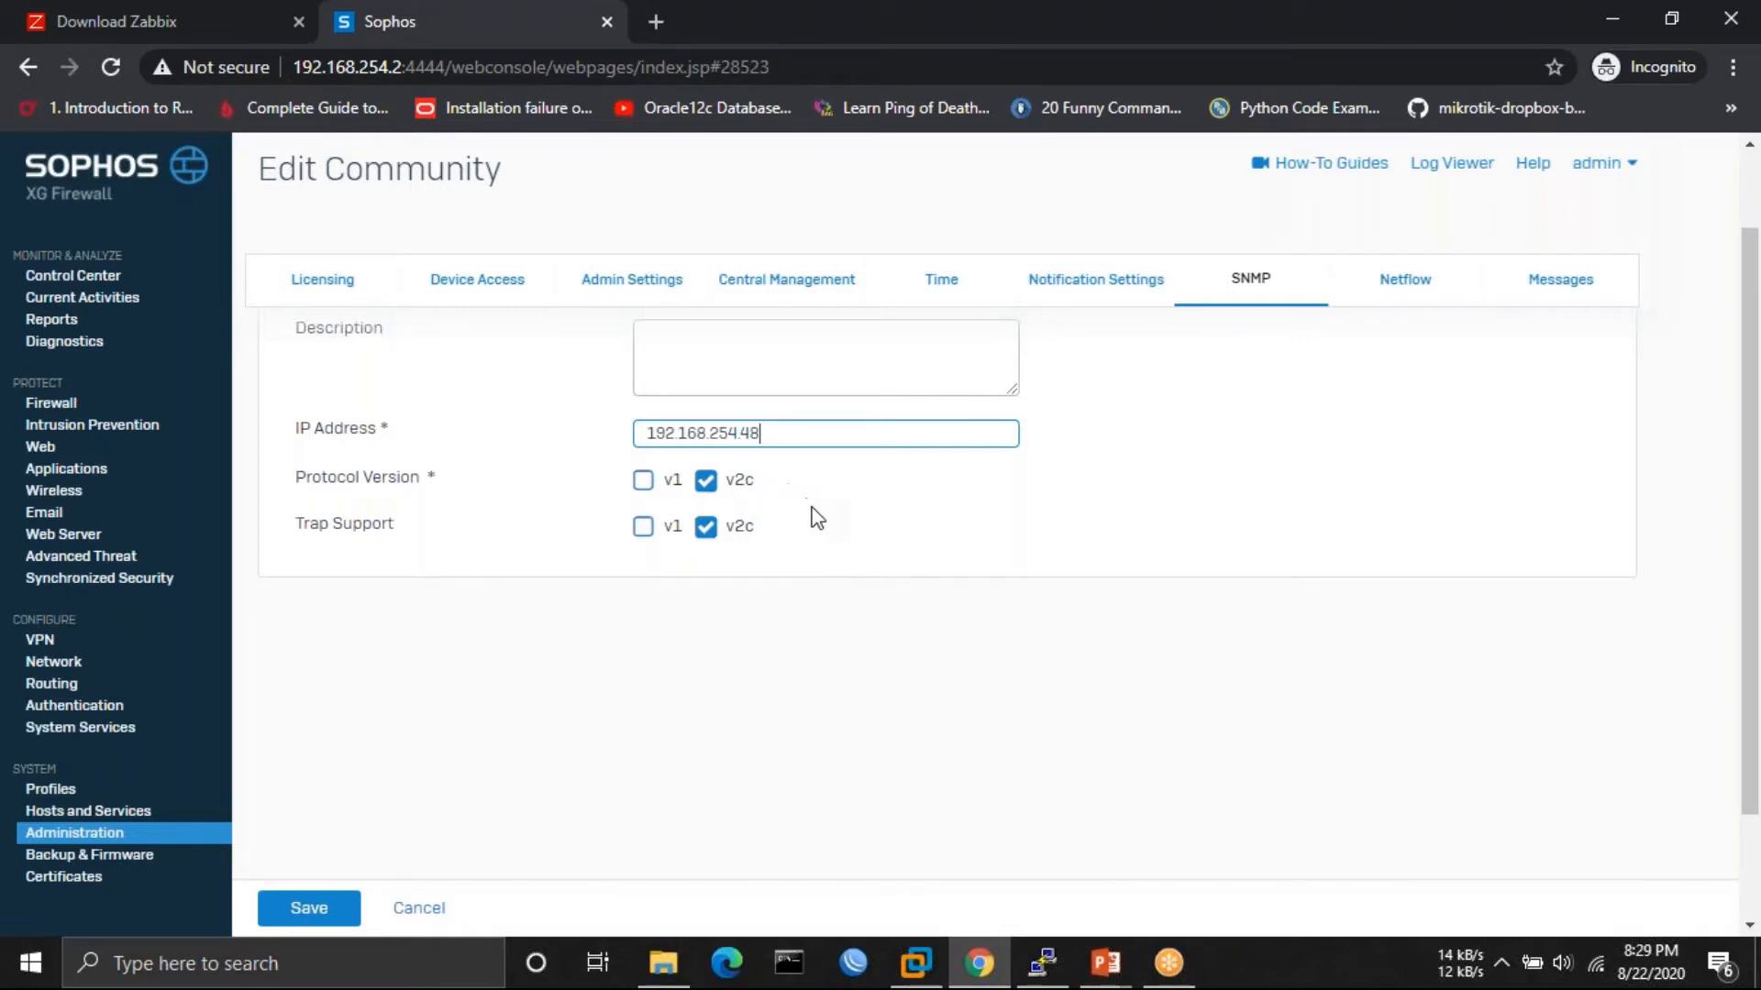
scroll(663, 695, down, 1)
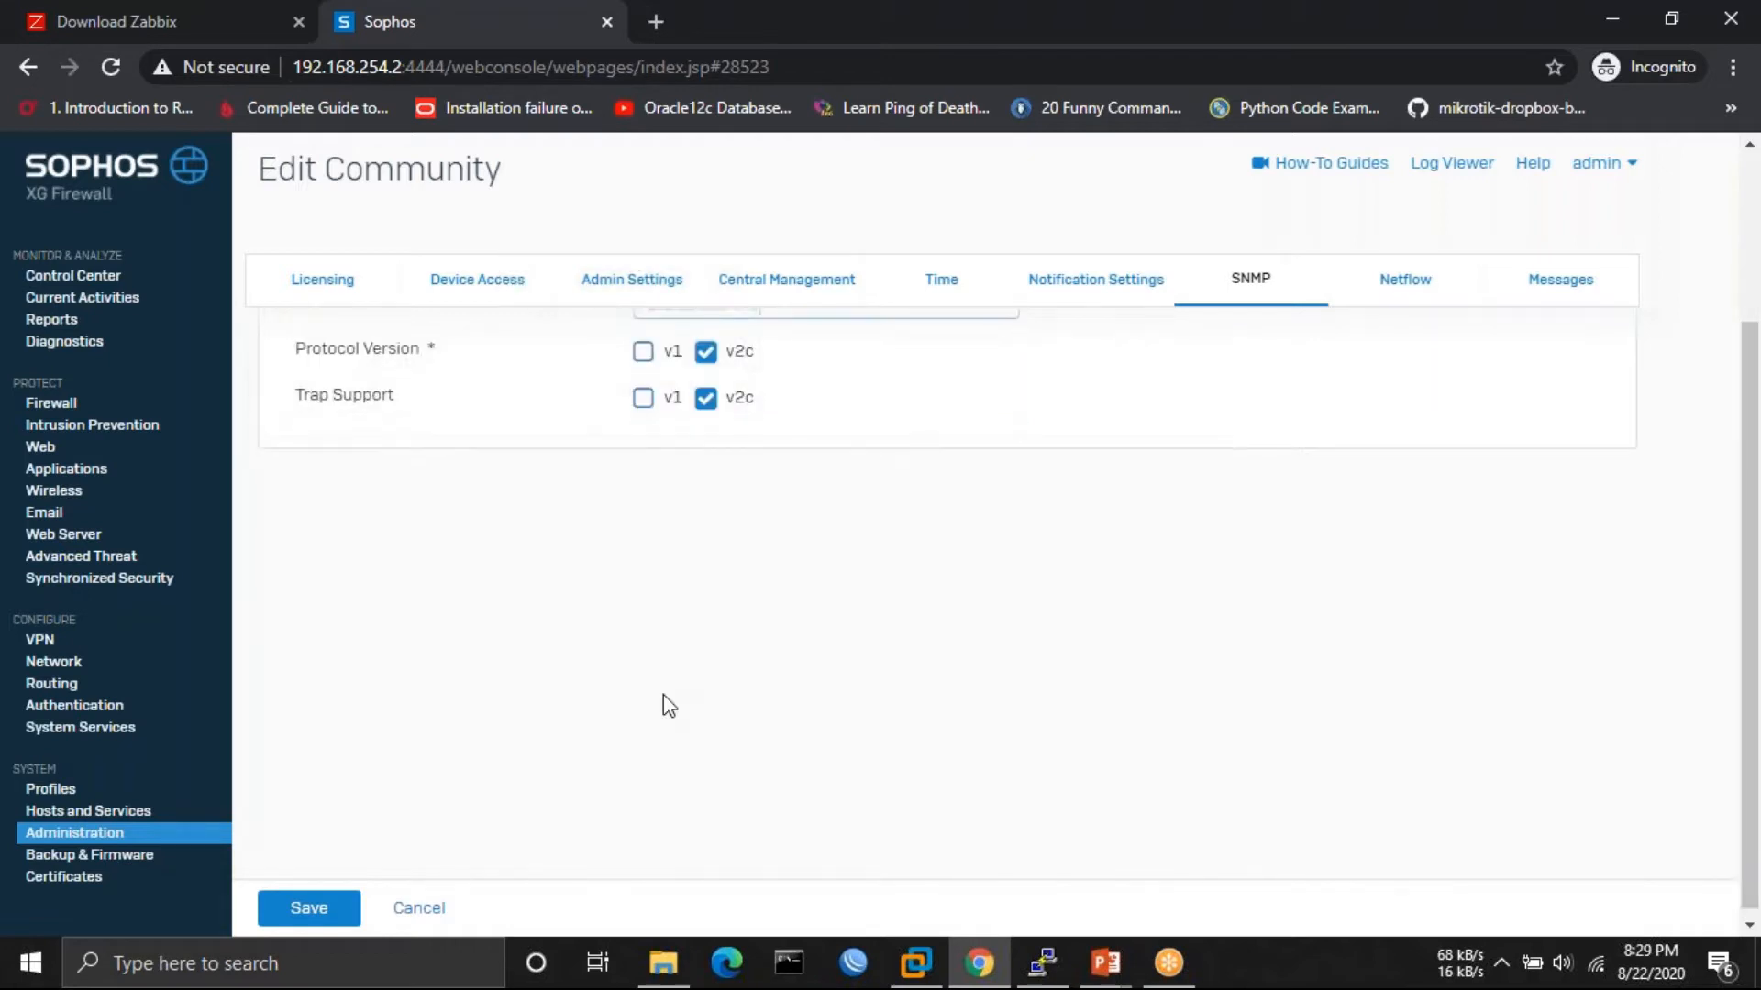
click(306, 913)
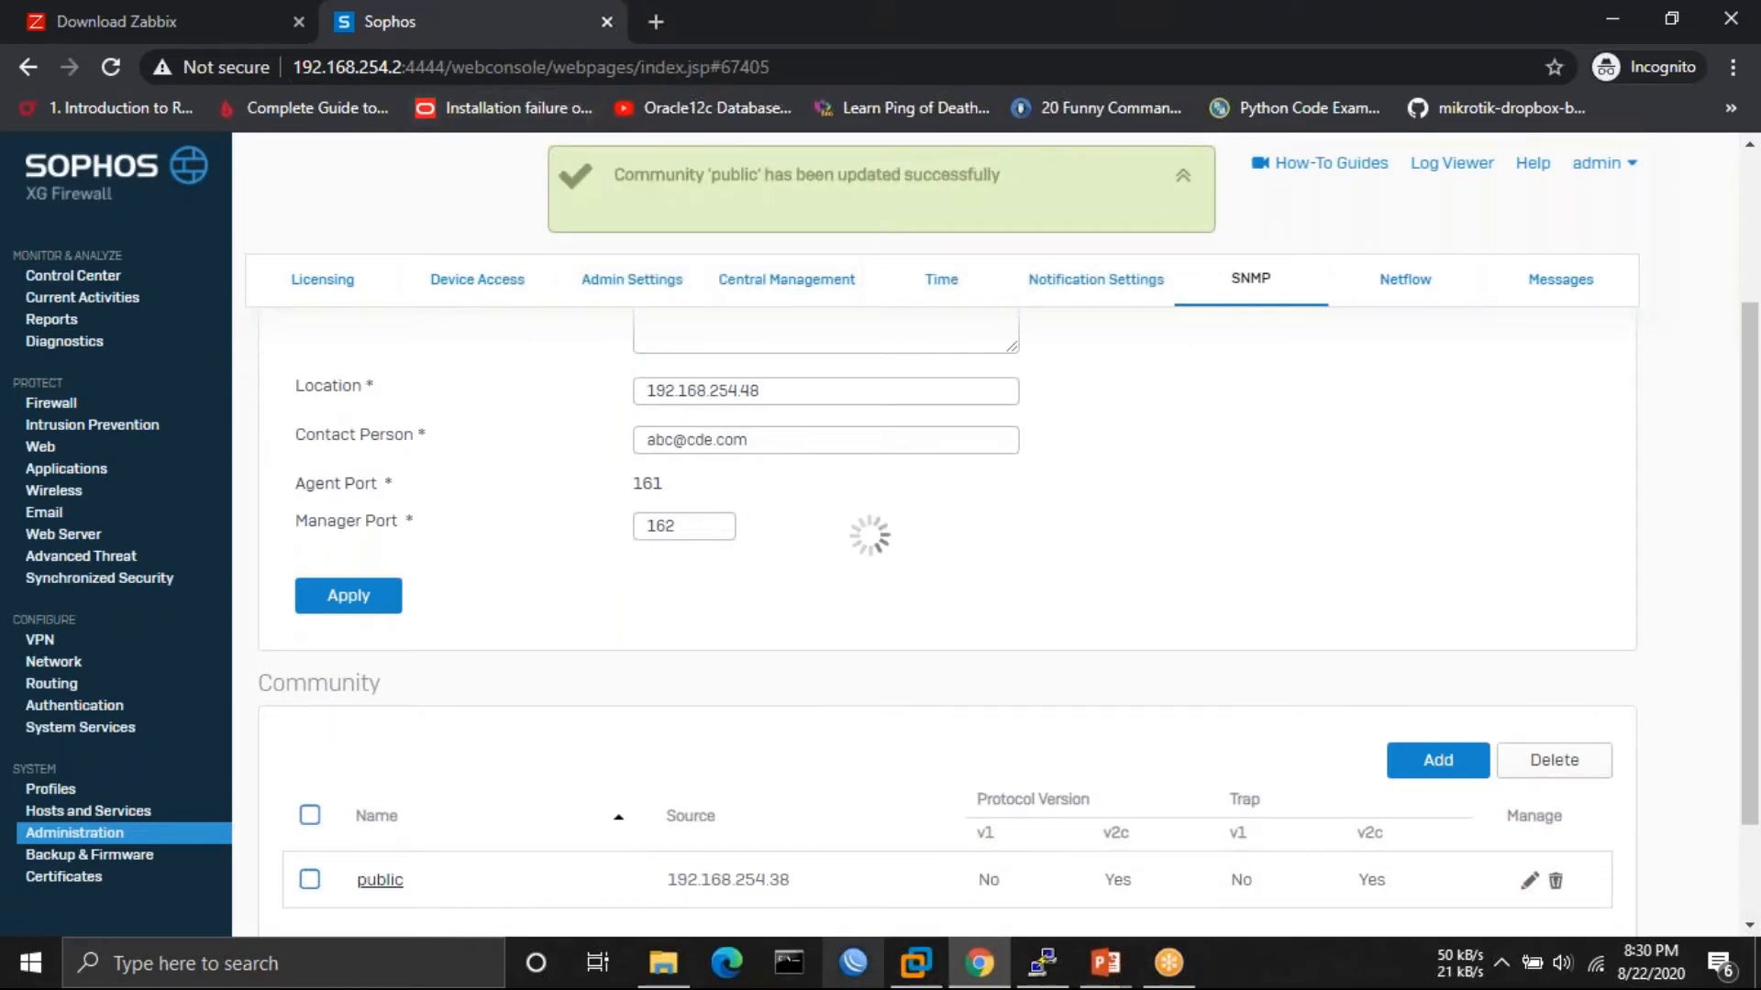
click(1043, 965)
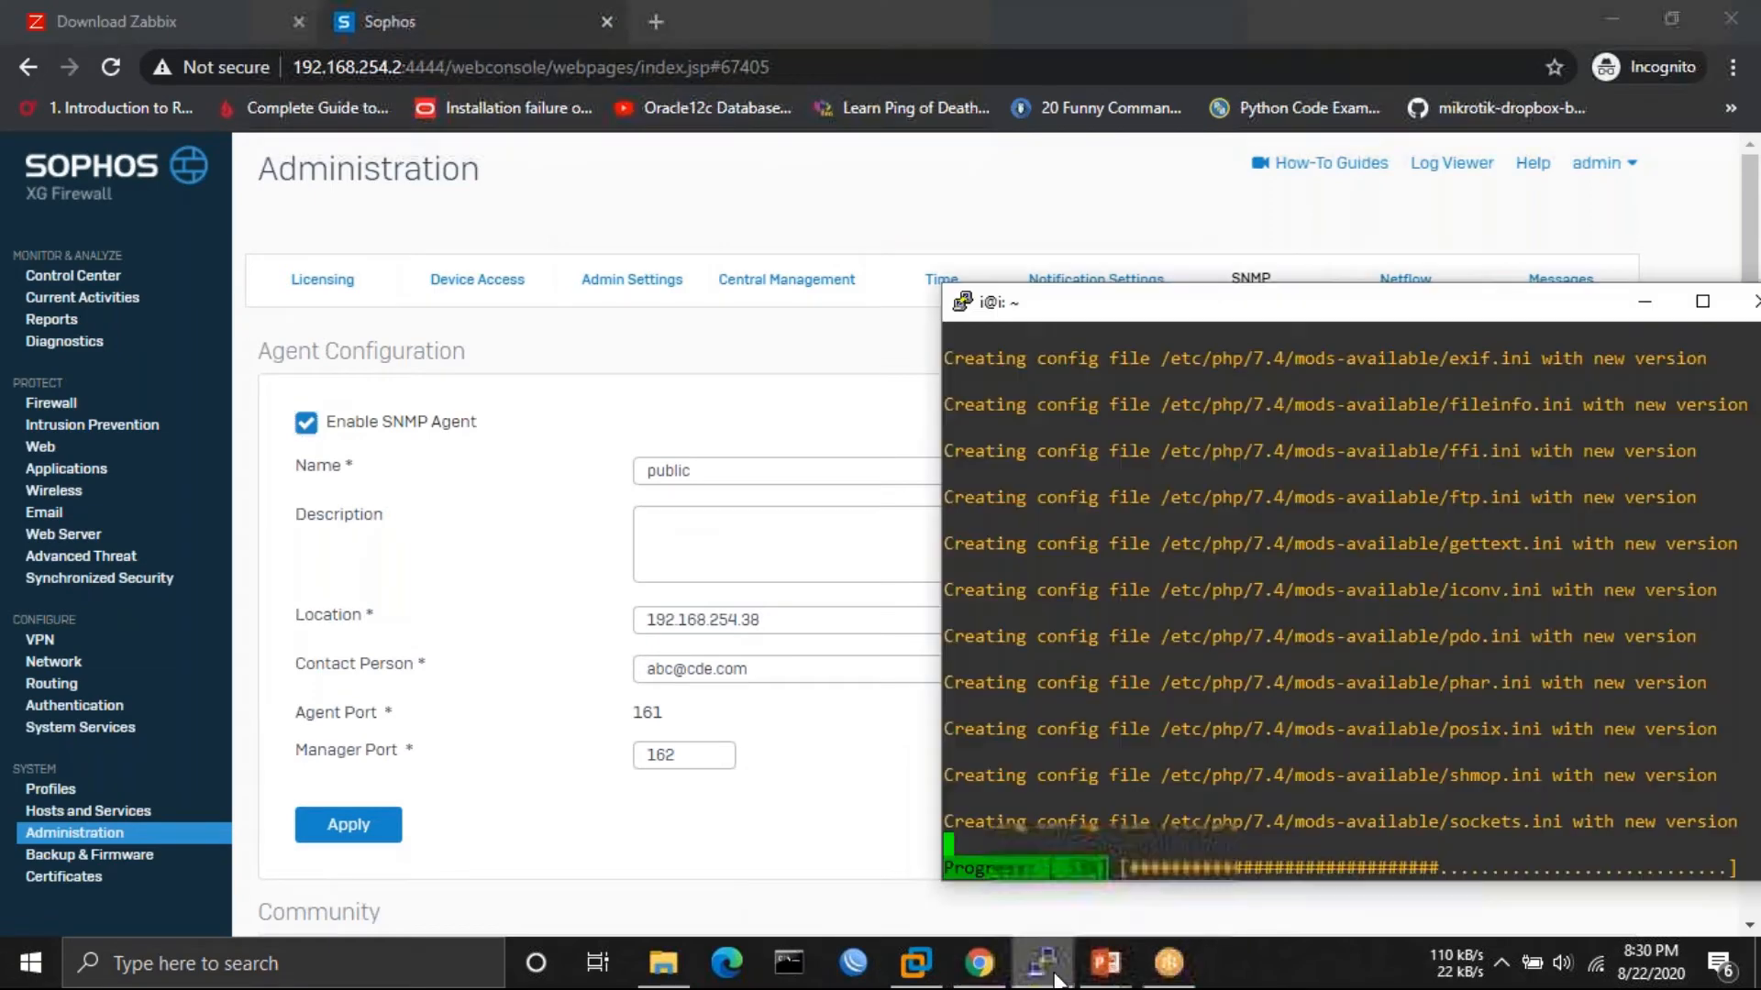
- Launch WinBox and connect to the MikroTik router at 192.168.254.11
click(852, 965)
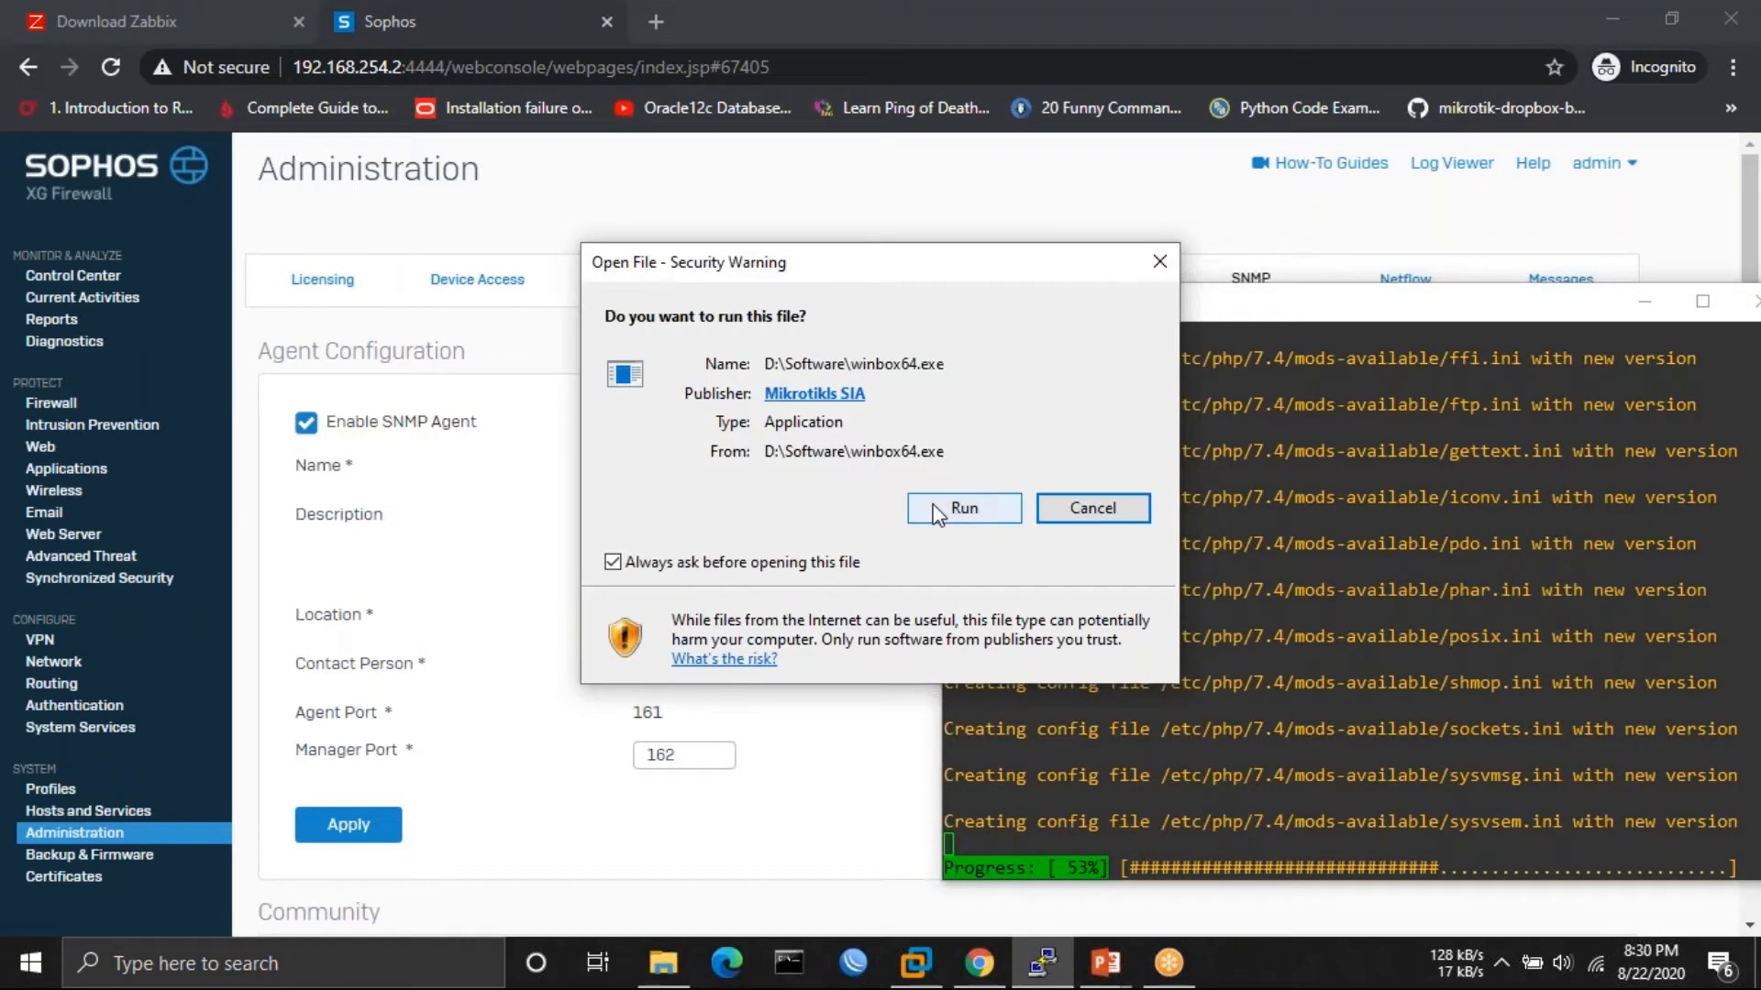
click(965, 509)
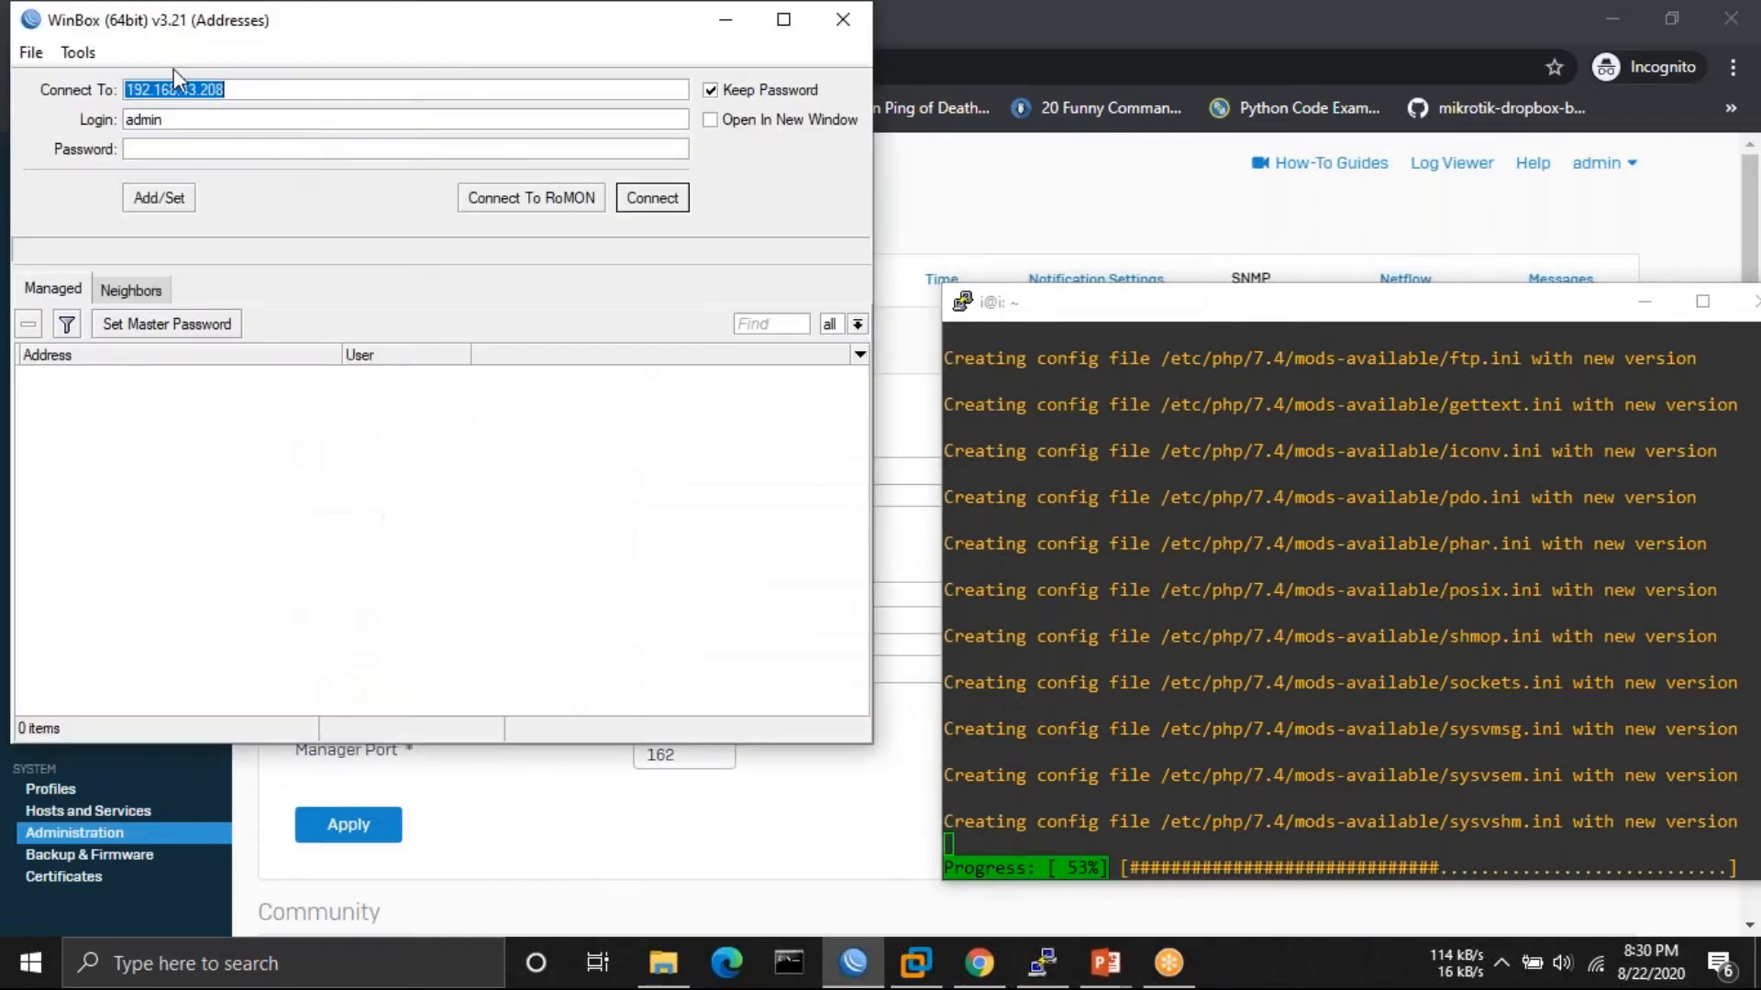
drag(268, 24, 523, 298)
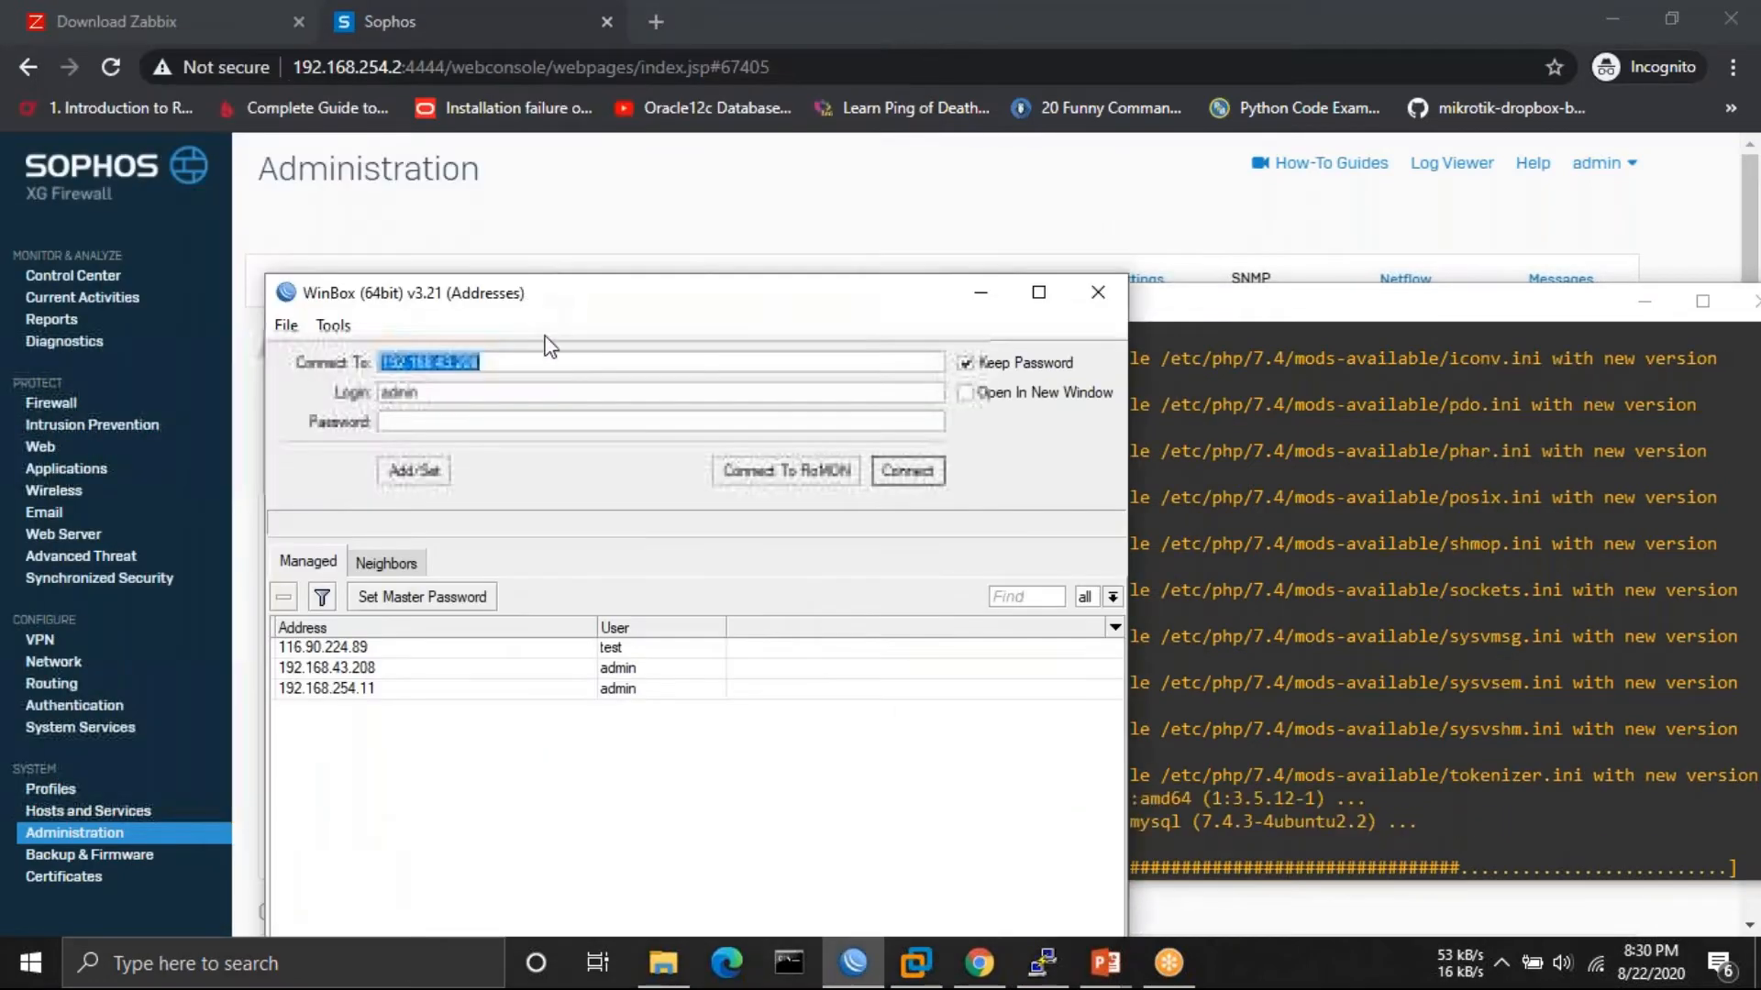
key(BackSpace)
text(19)
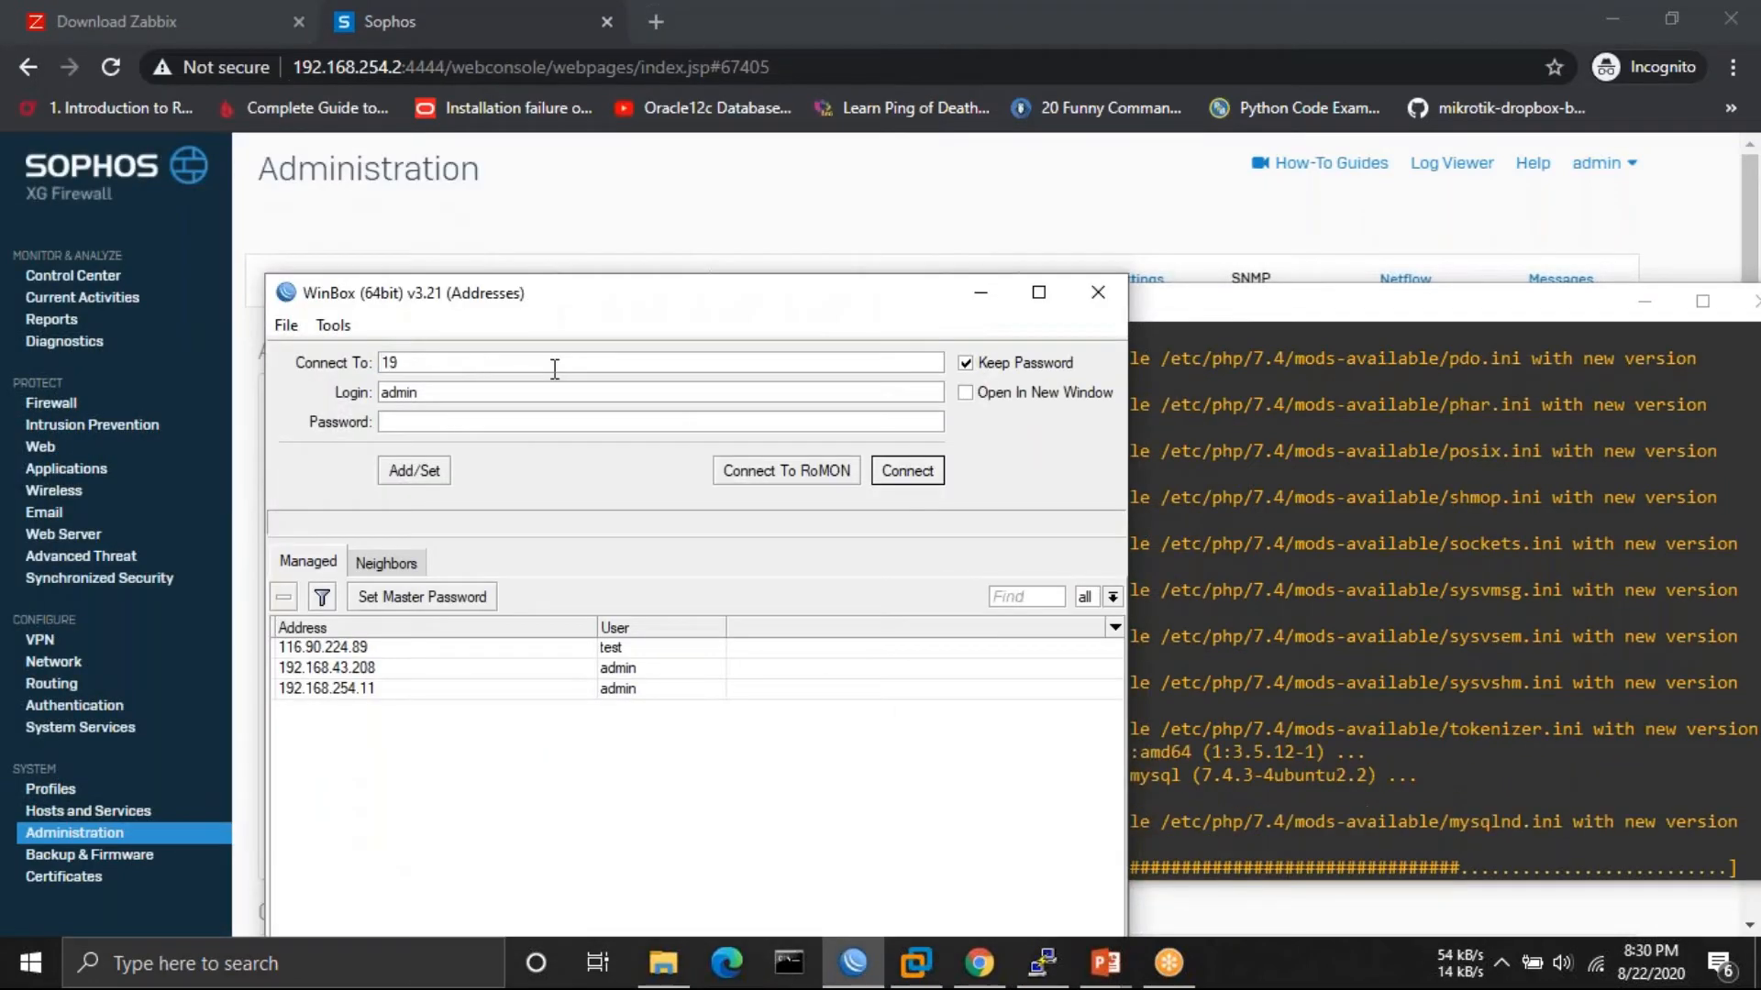
text(2.168.254.11)
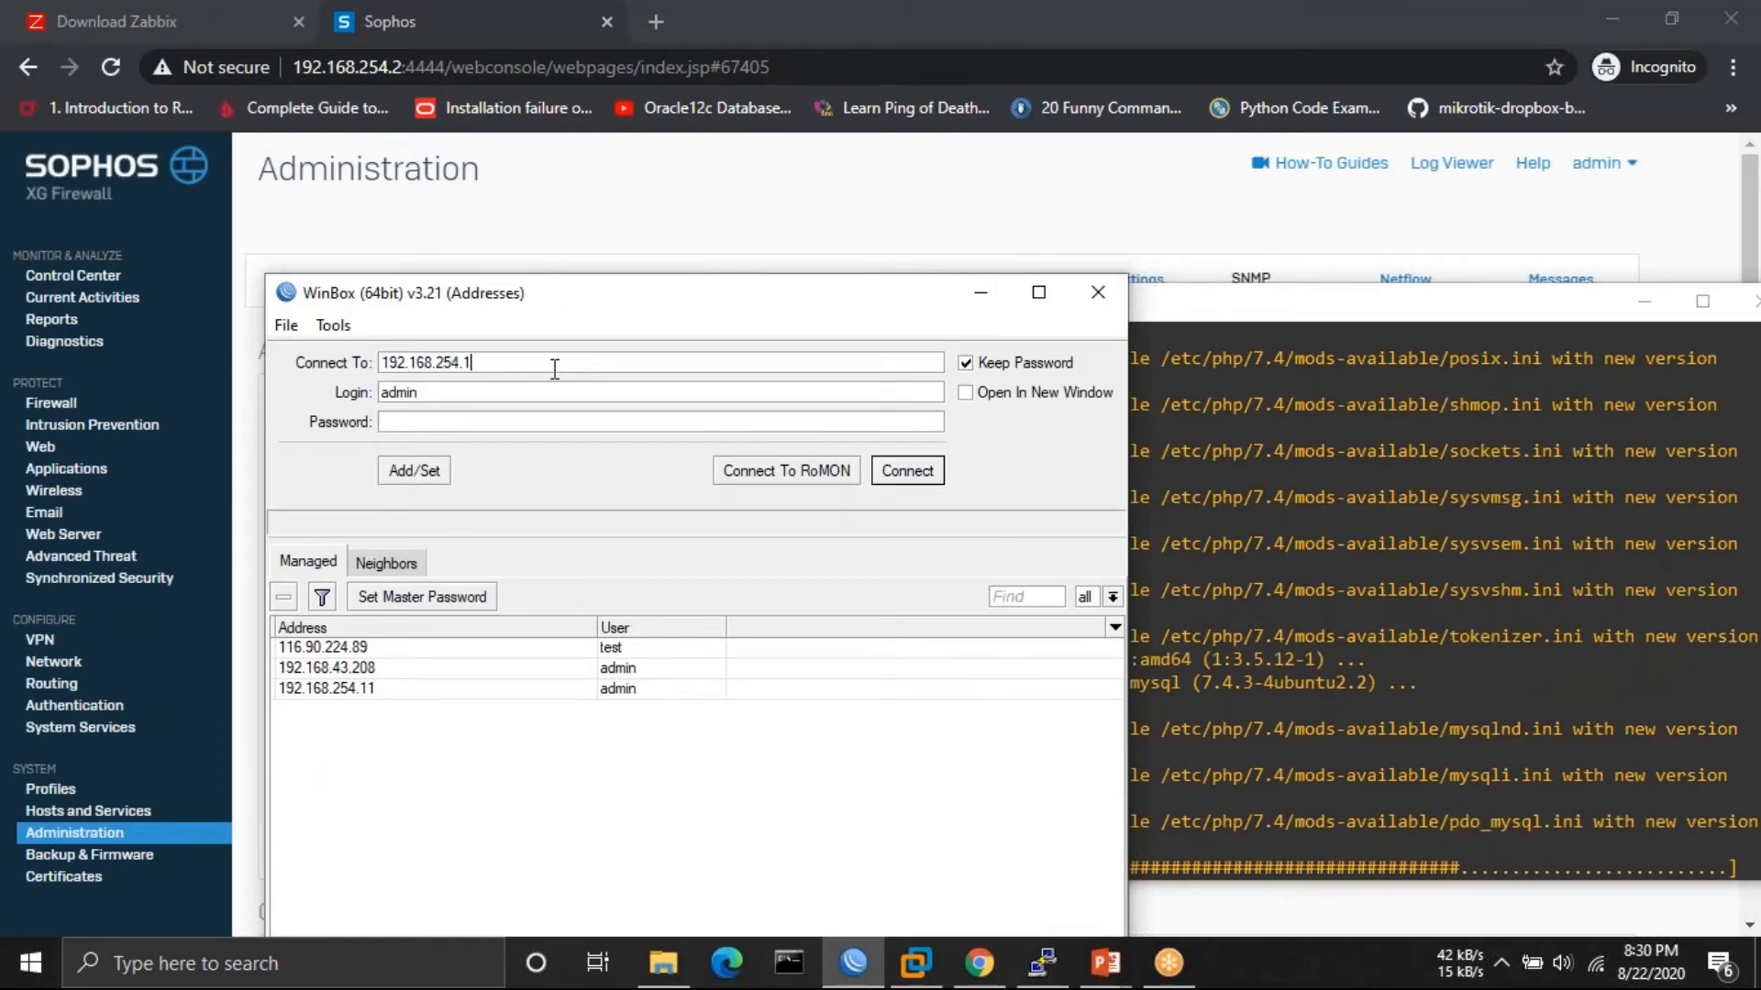
click(903, 475)
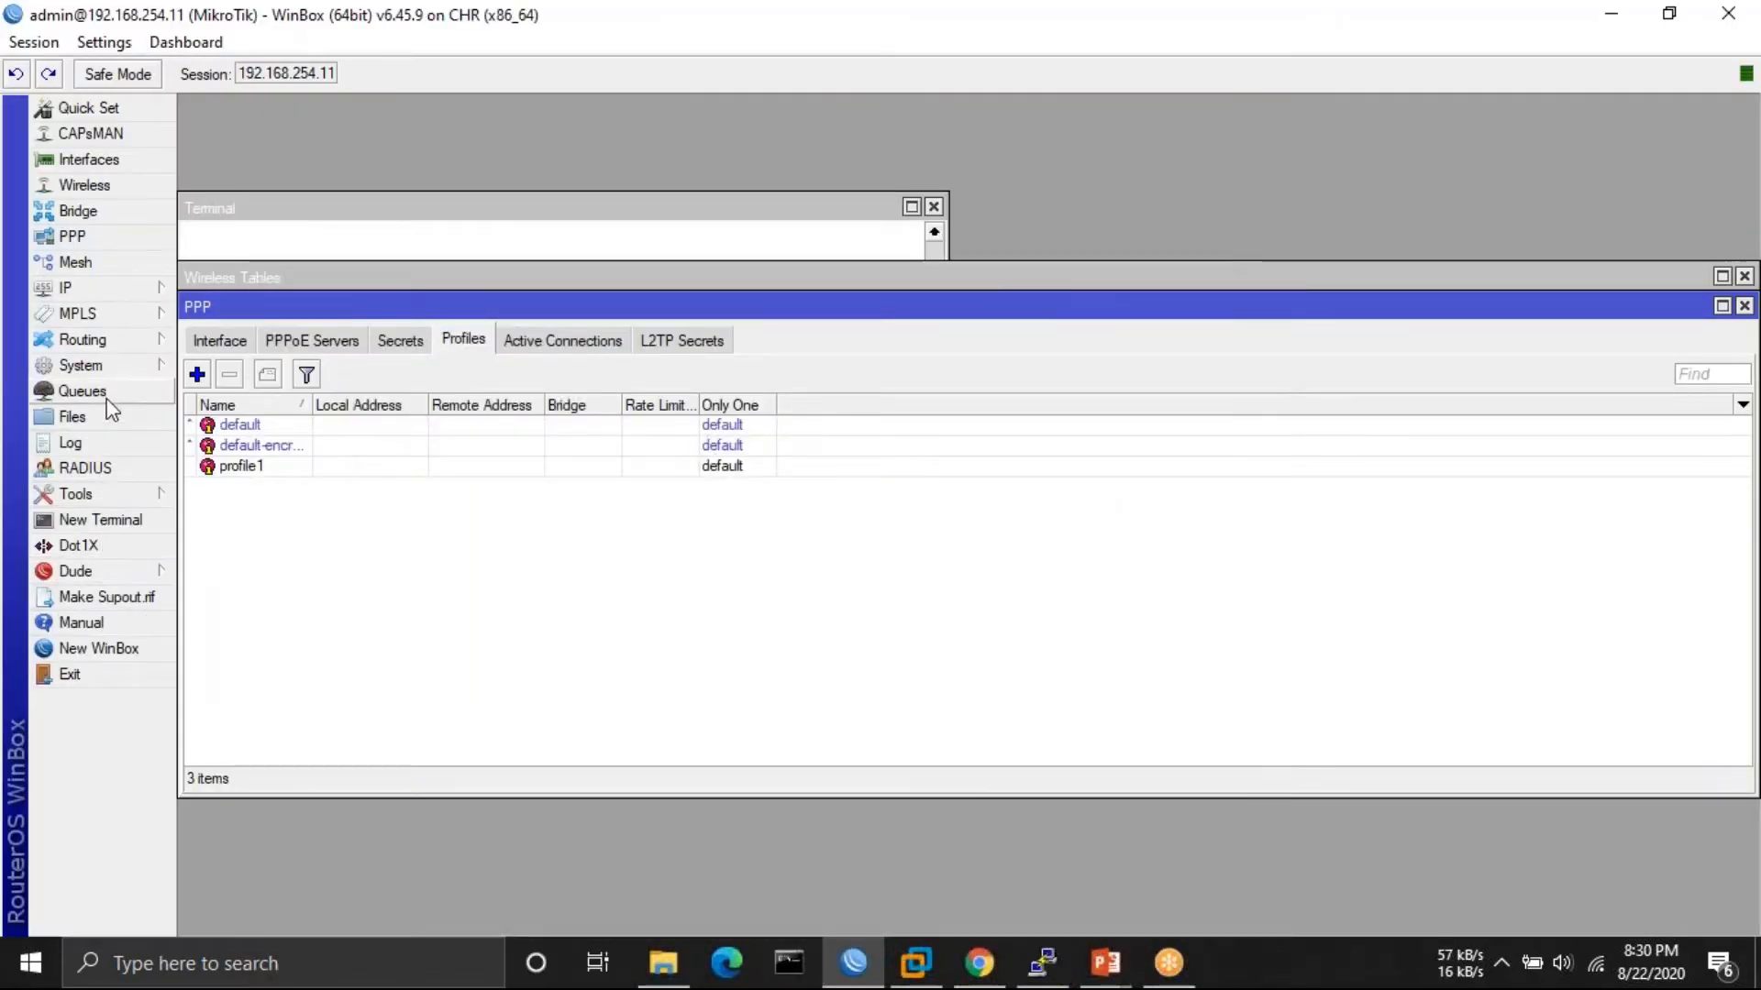
- Open the router's SNMP settings from the IP menu and move the window aside
click(112, 366)
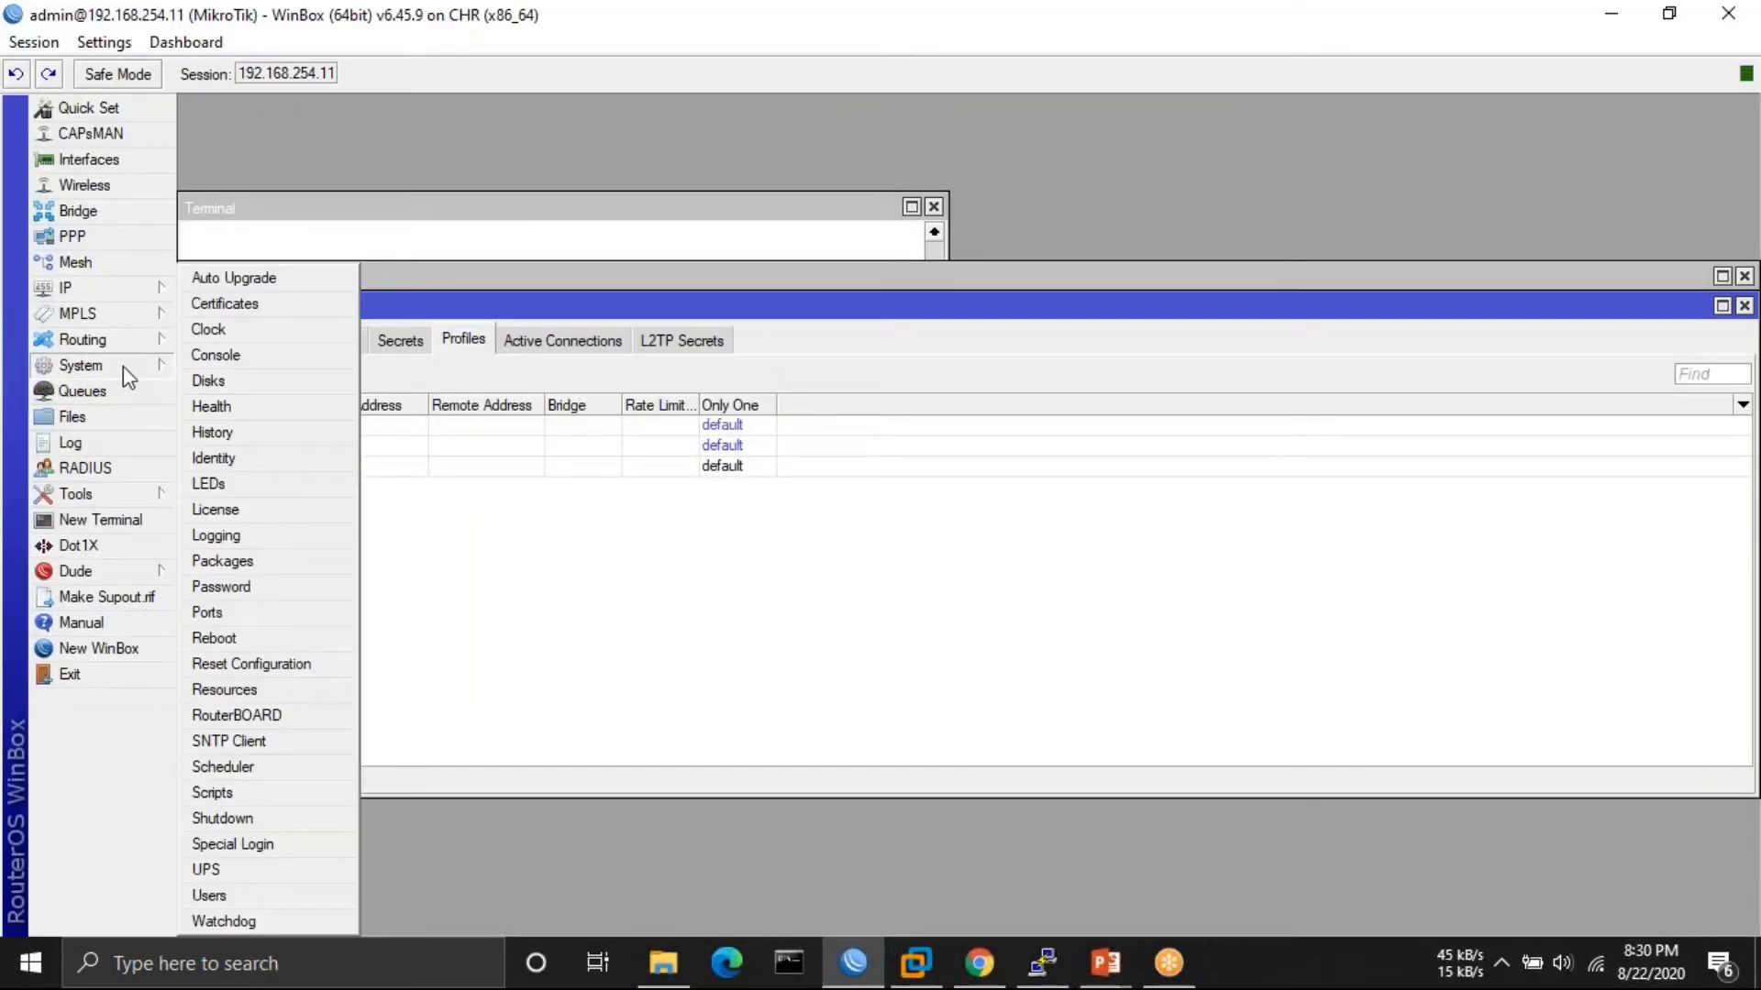
click(107, 287)
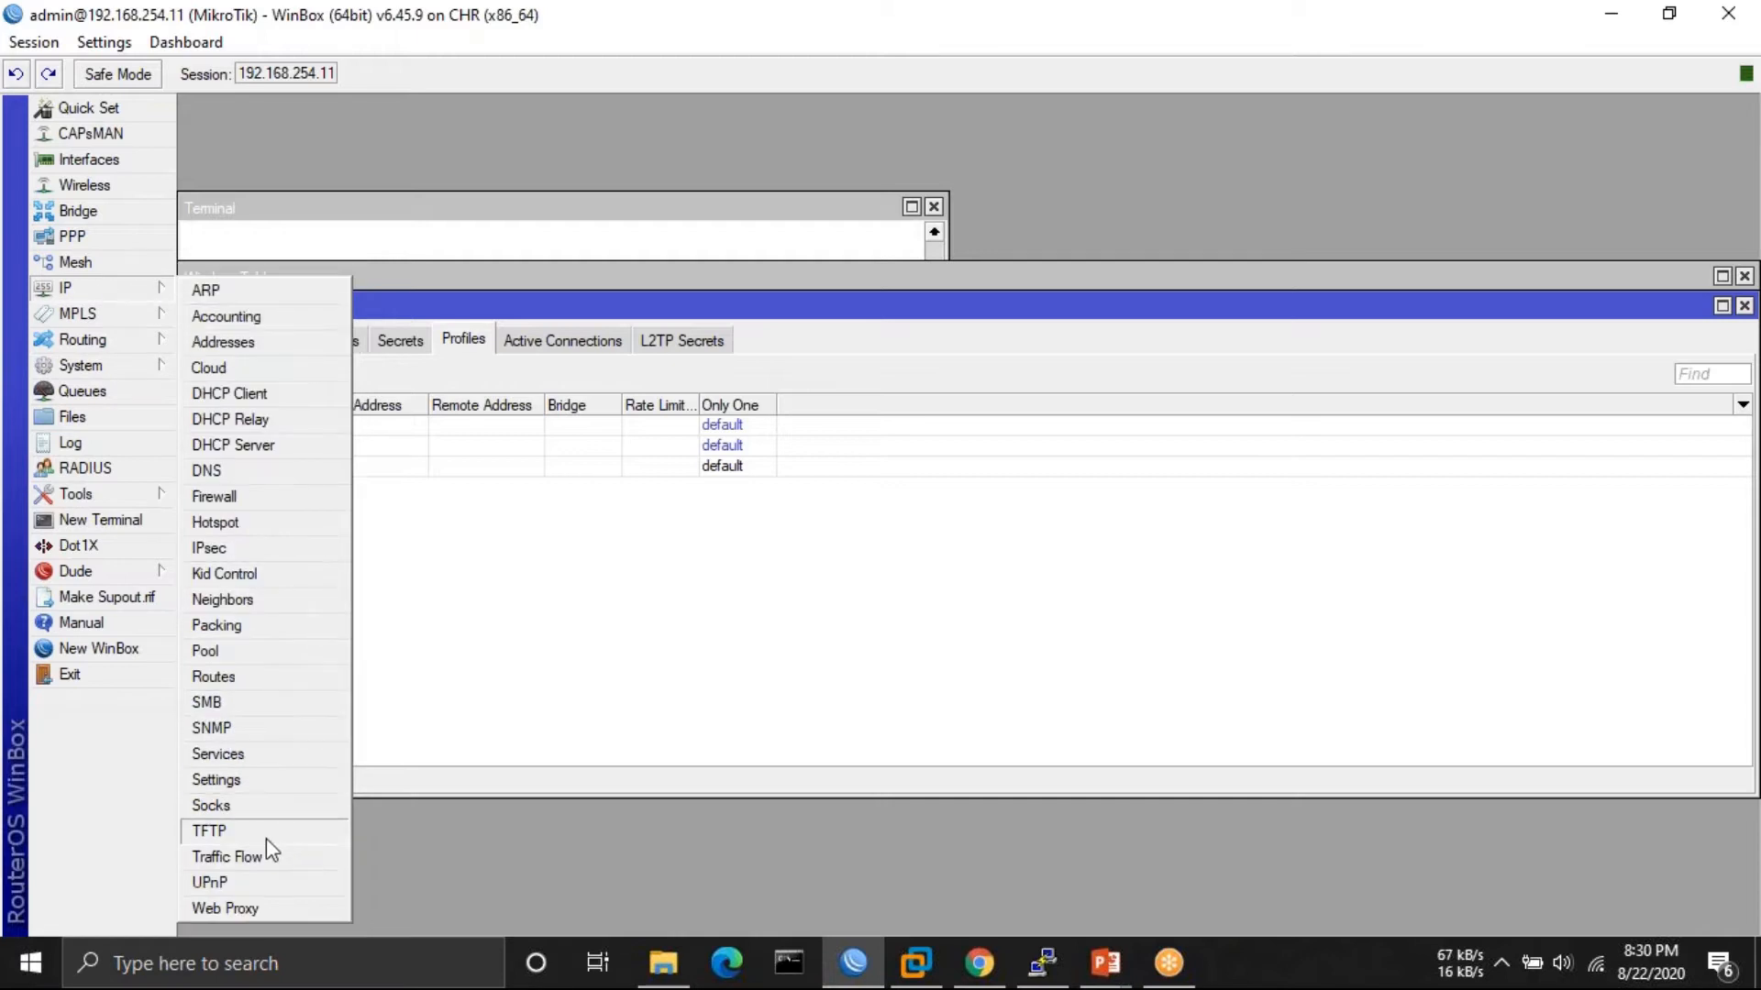
click(222, 729)
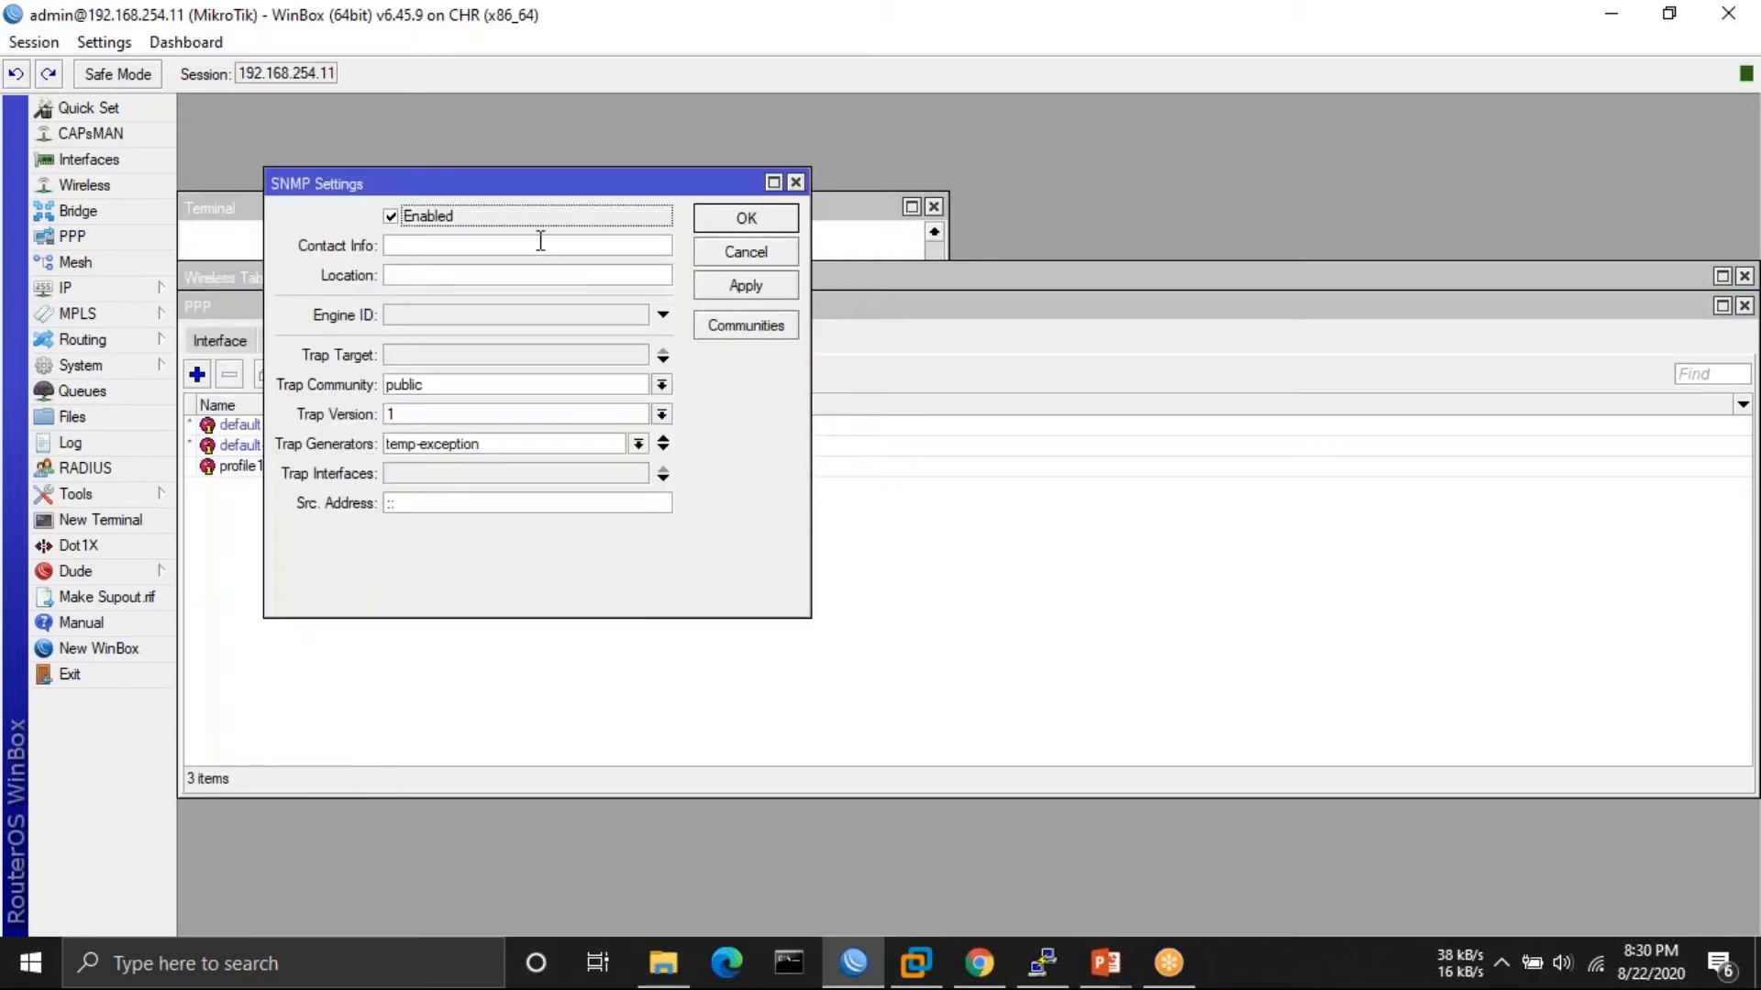
drag(514, 179, 864, 279)
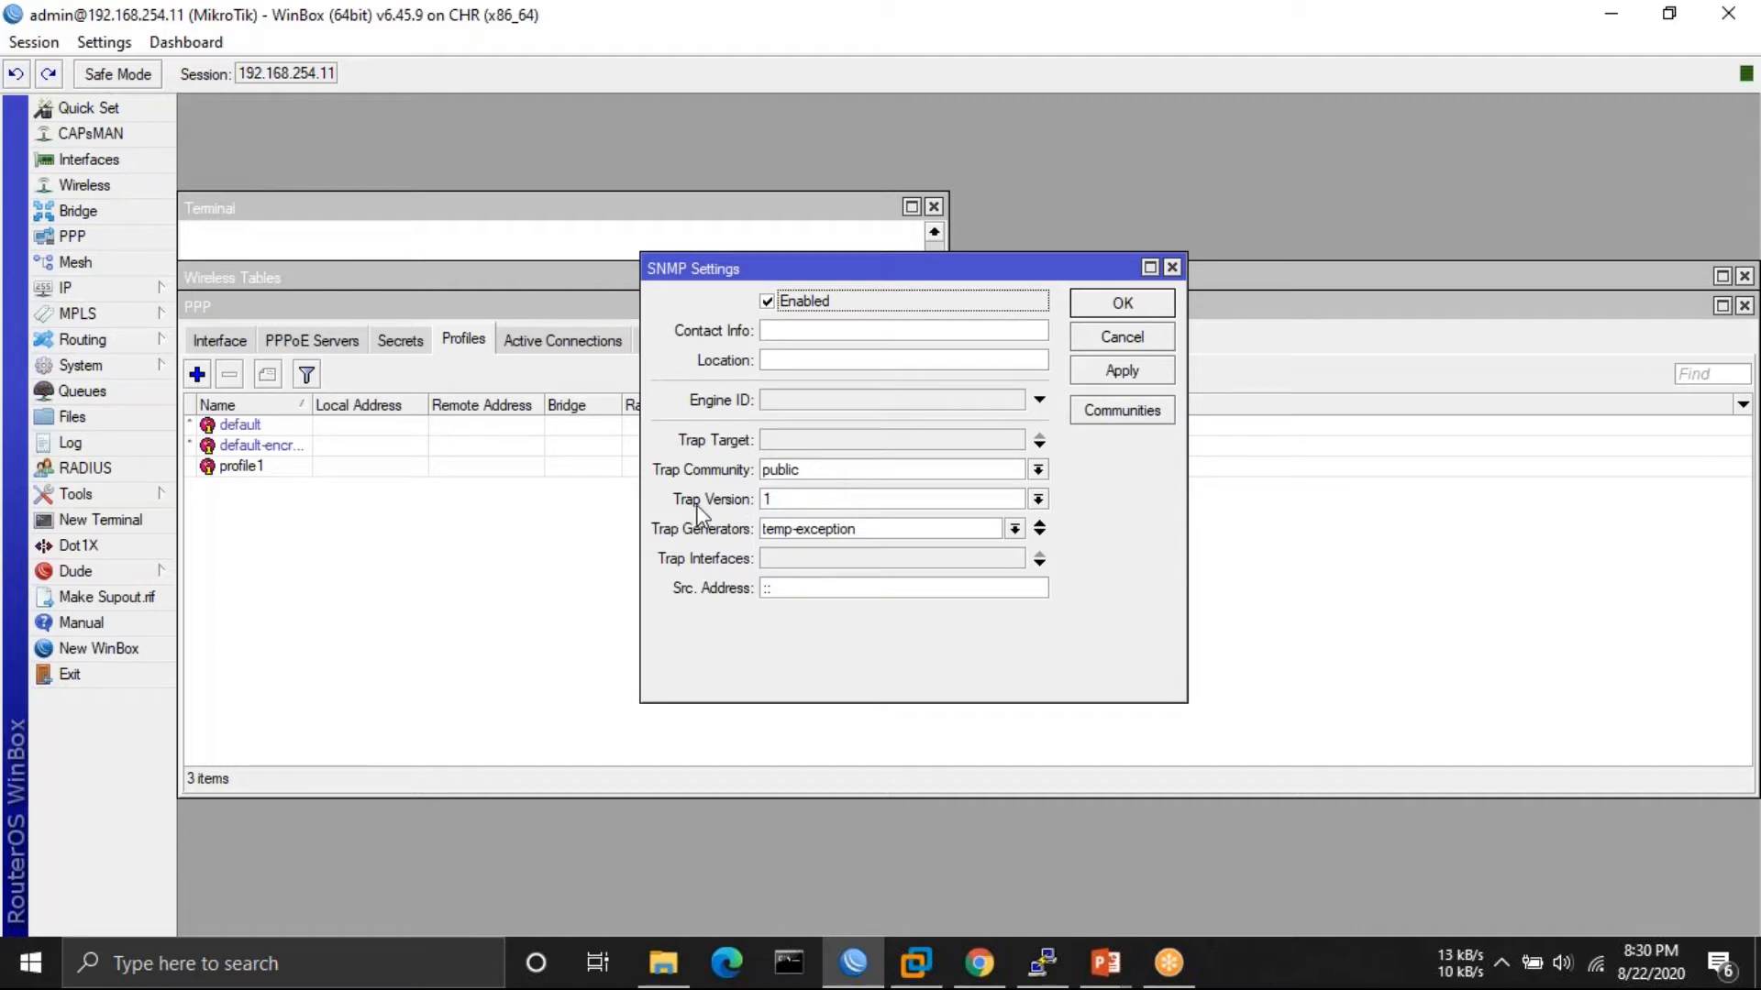
- Leave the SNMP trap version at 1, close SNMP settings, and minimize WinBox
click(1038, 500)
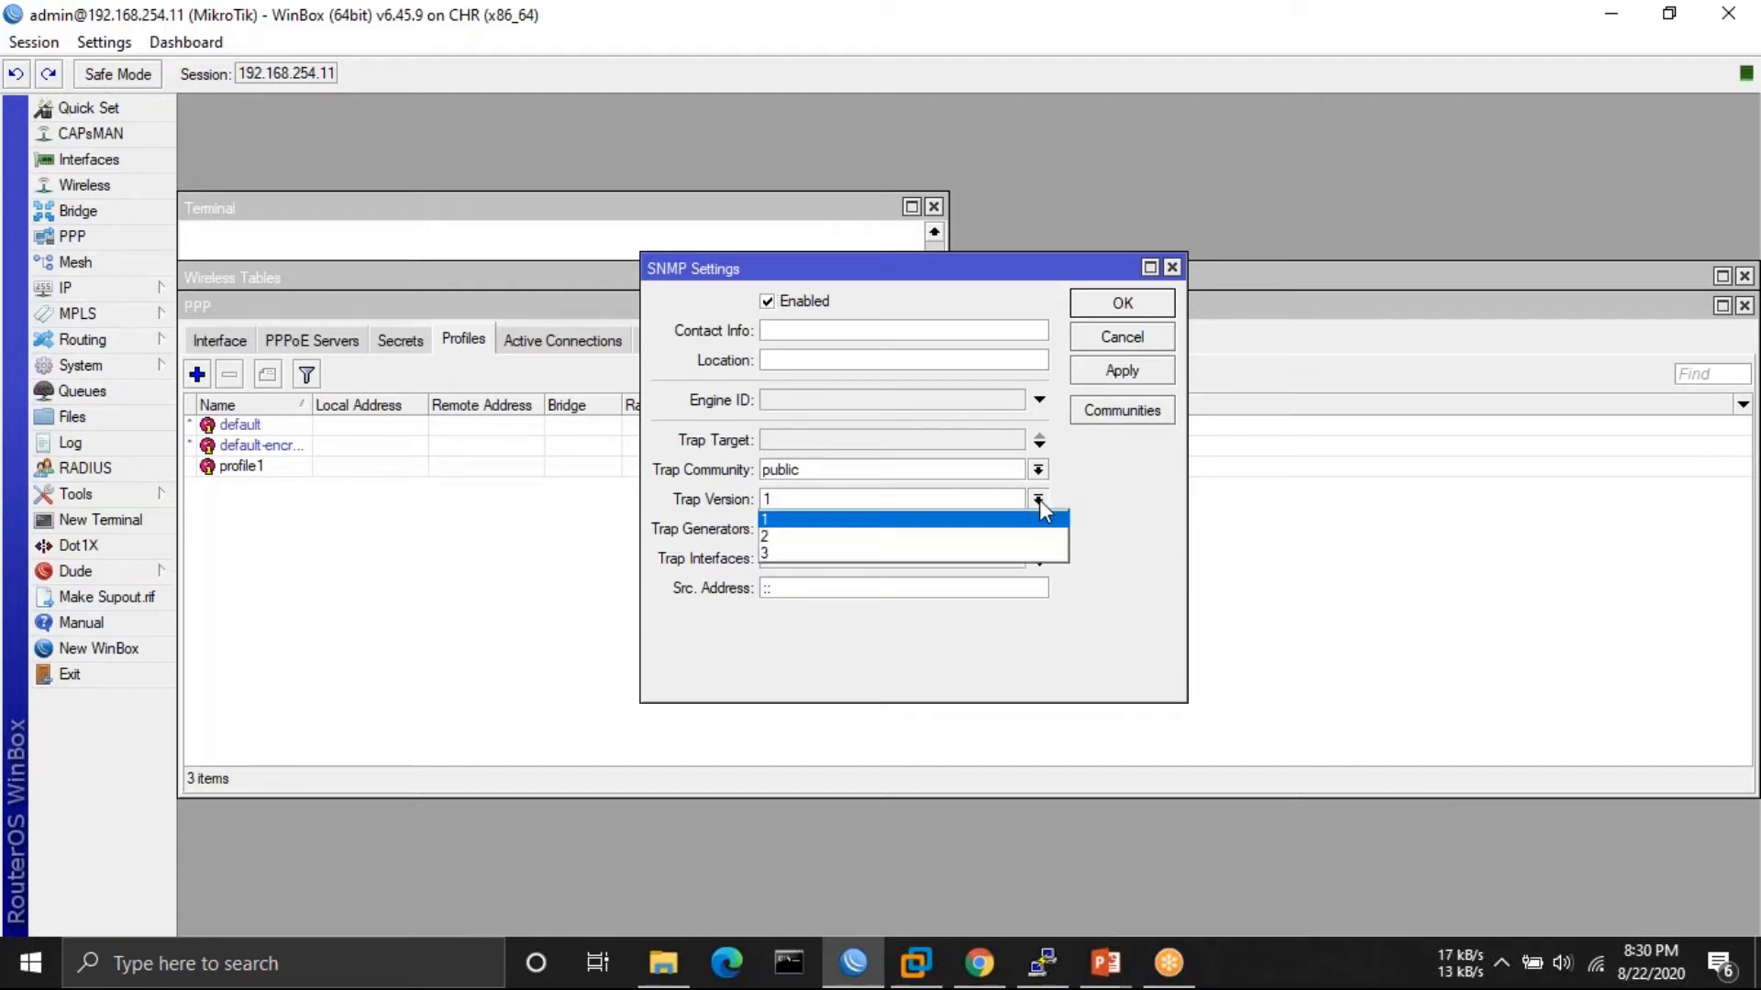
click(1040, 502)
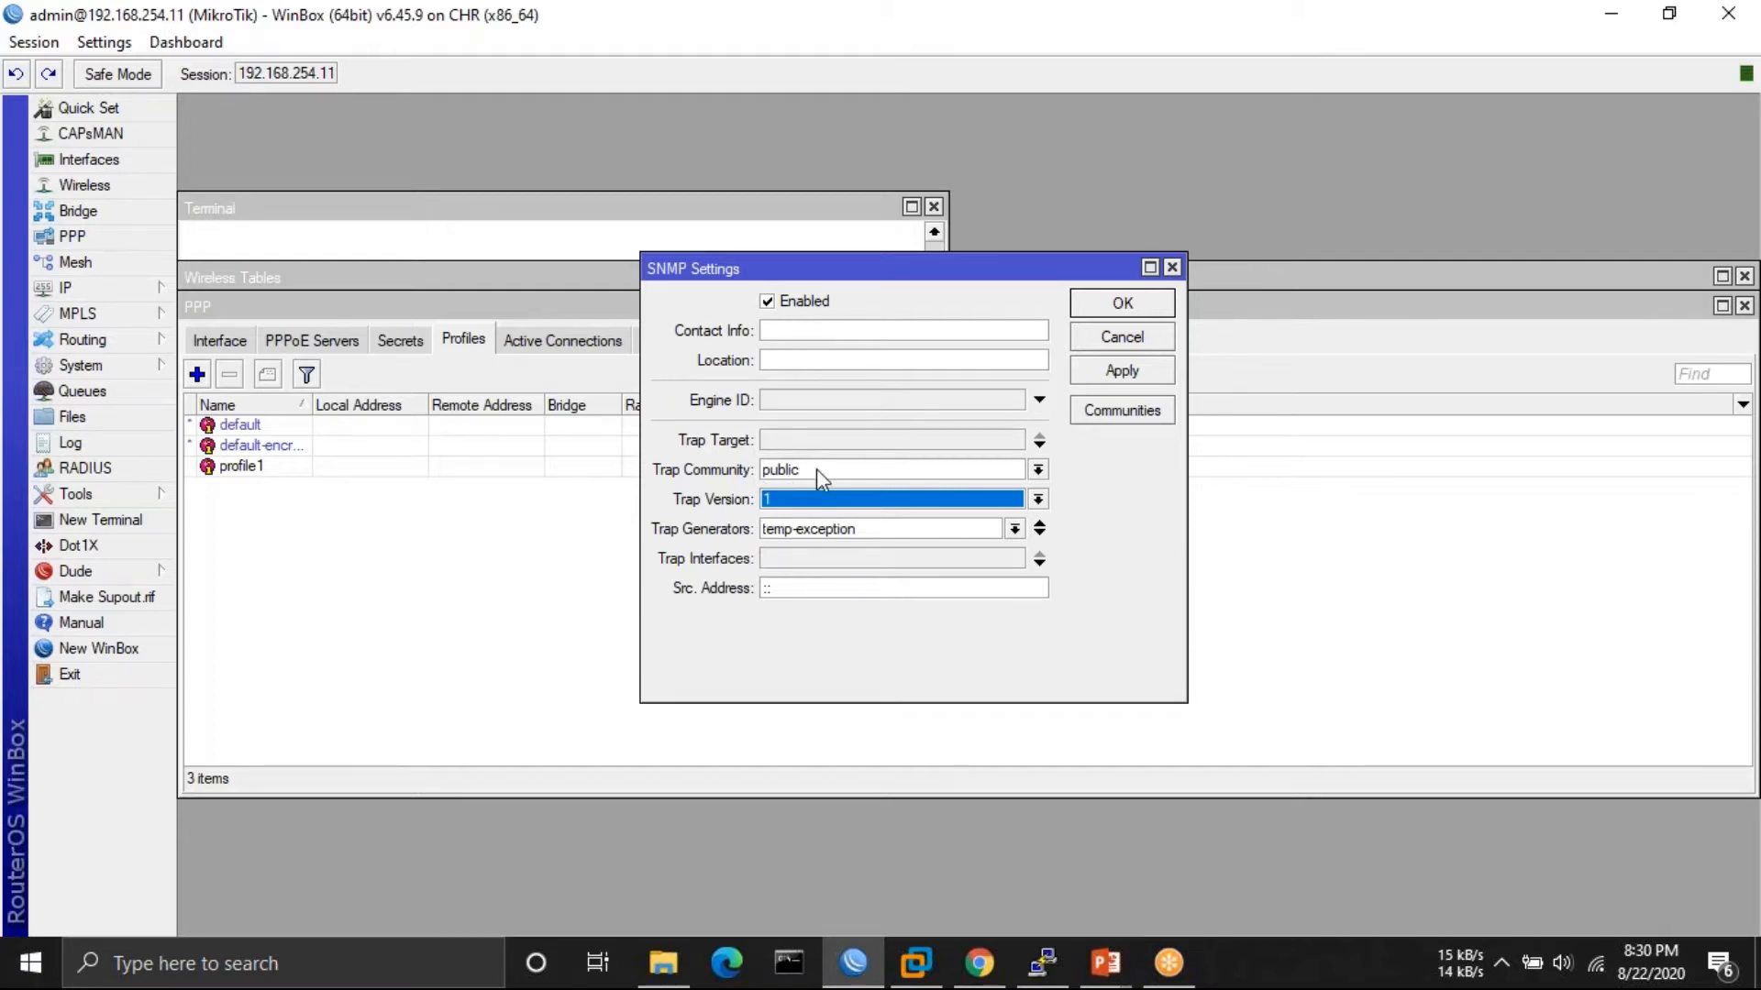
click(1172, 267)
drag(410, 152, 408, 174)
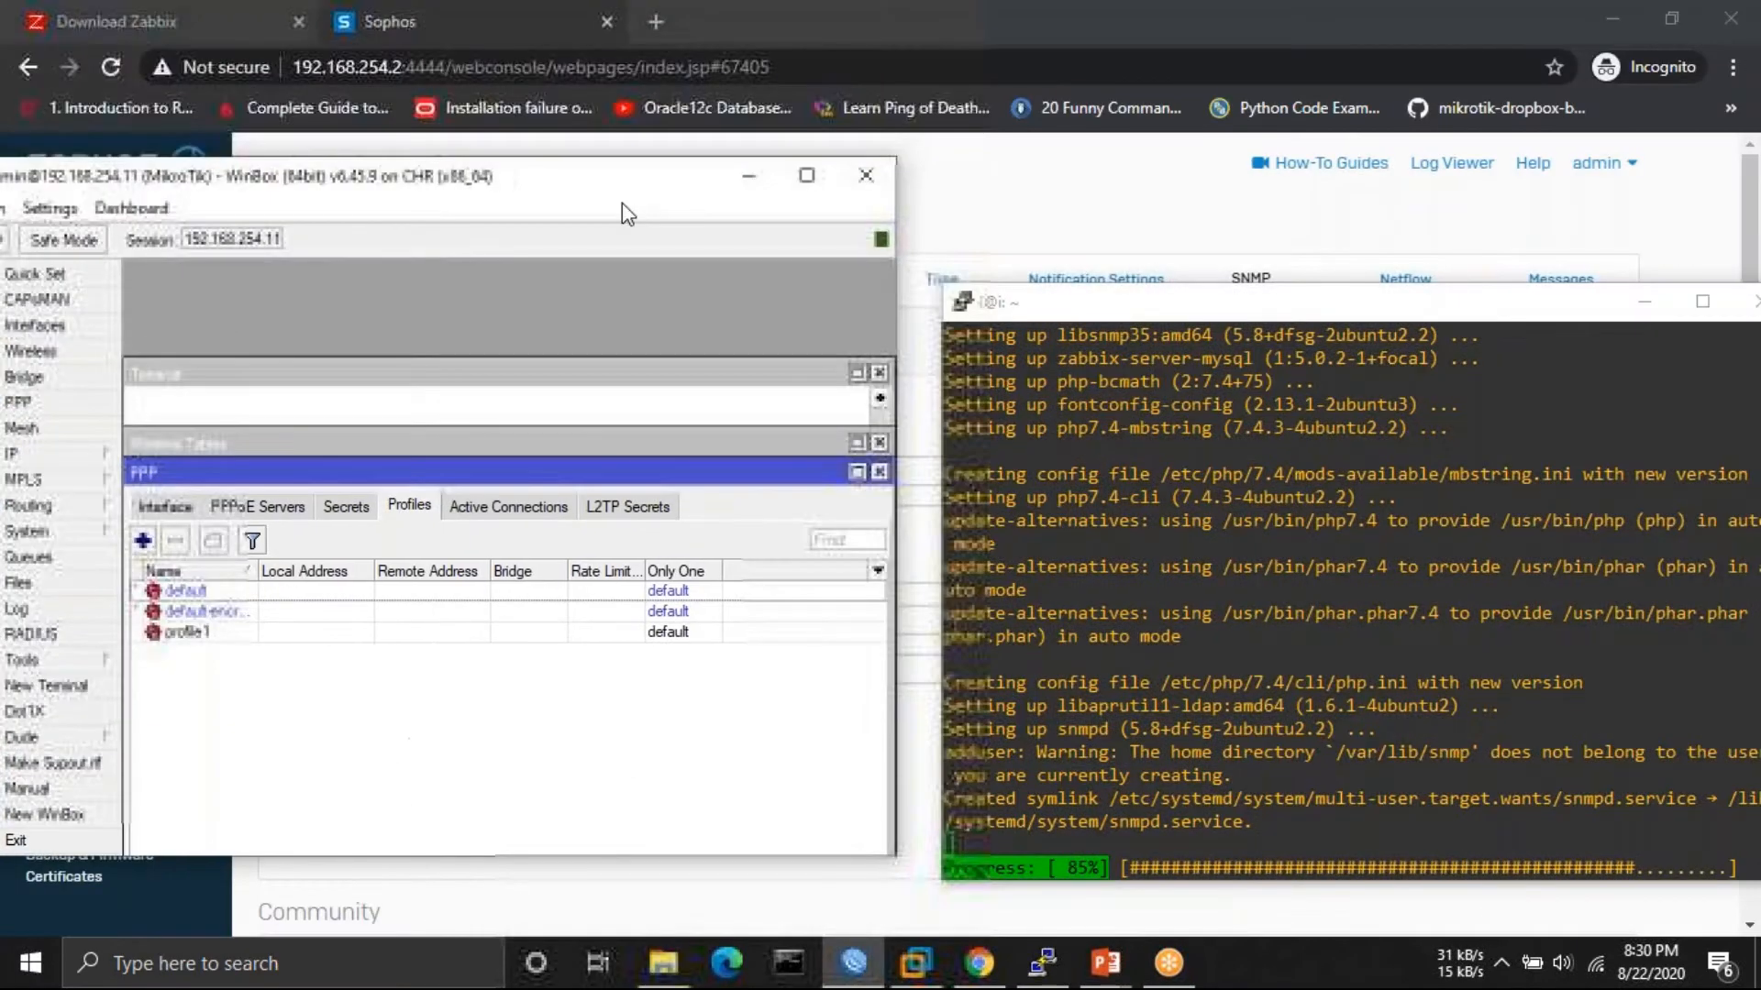
click(746, 175)
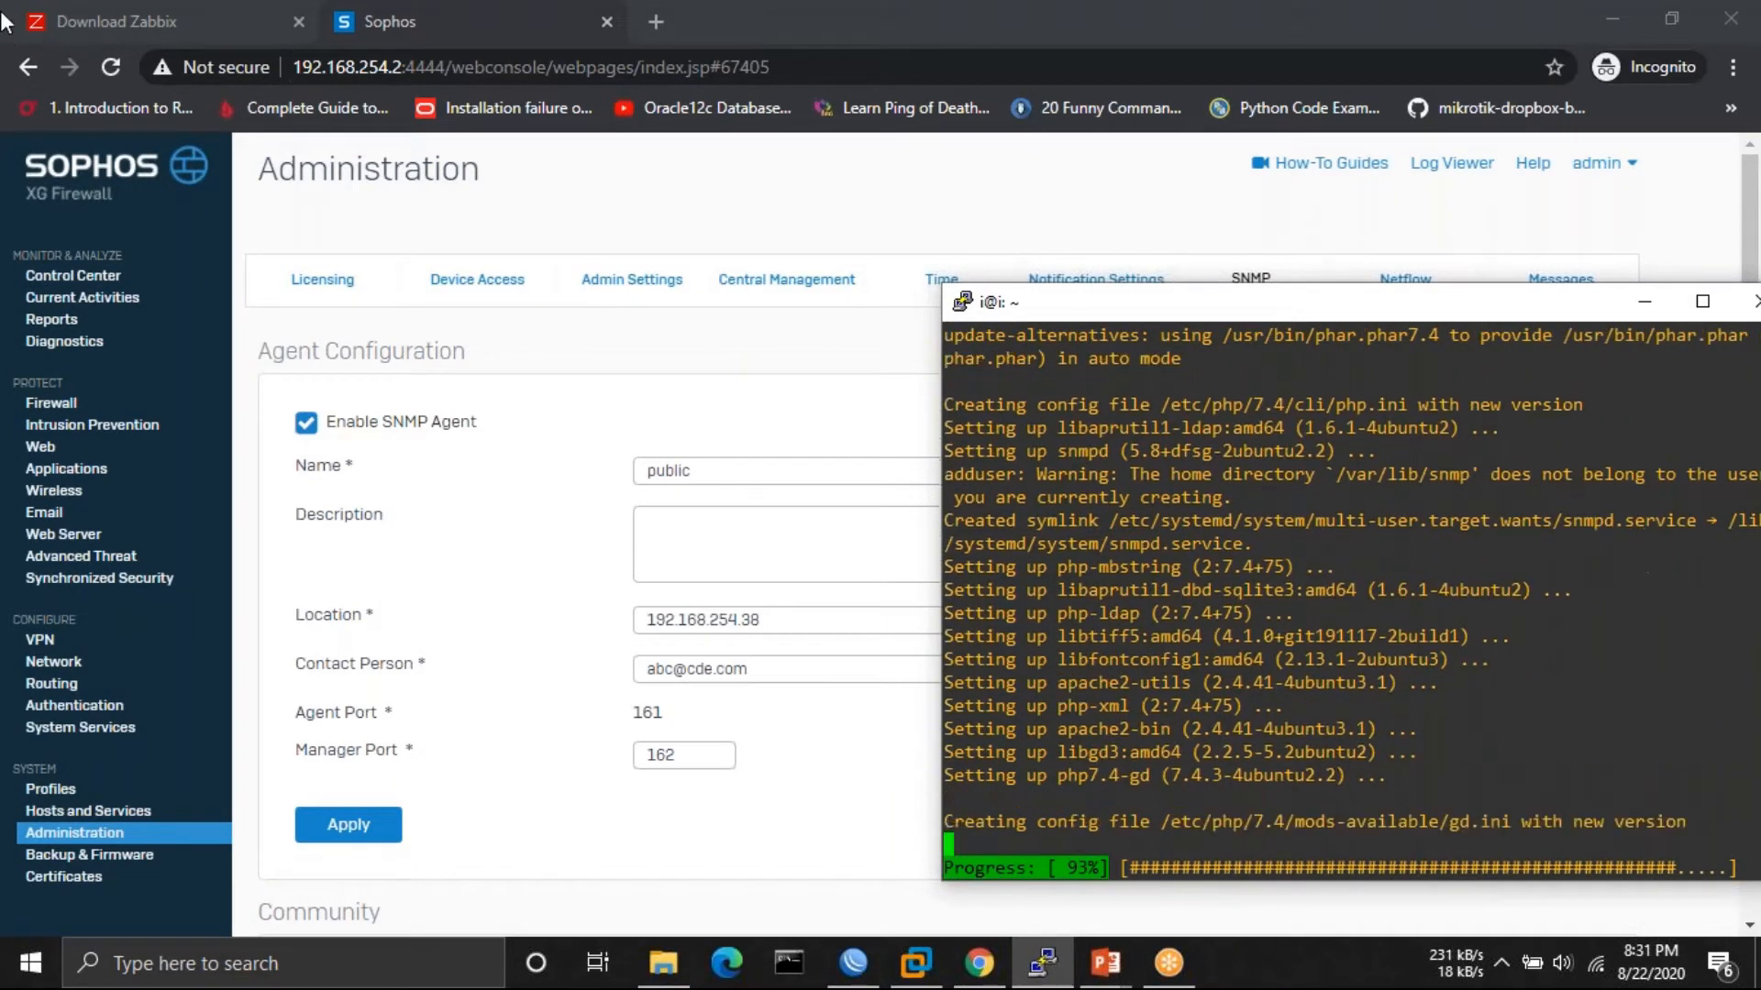
click(91, 30)
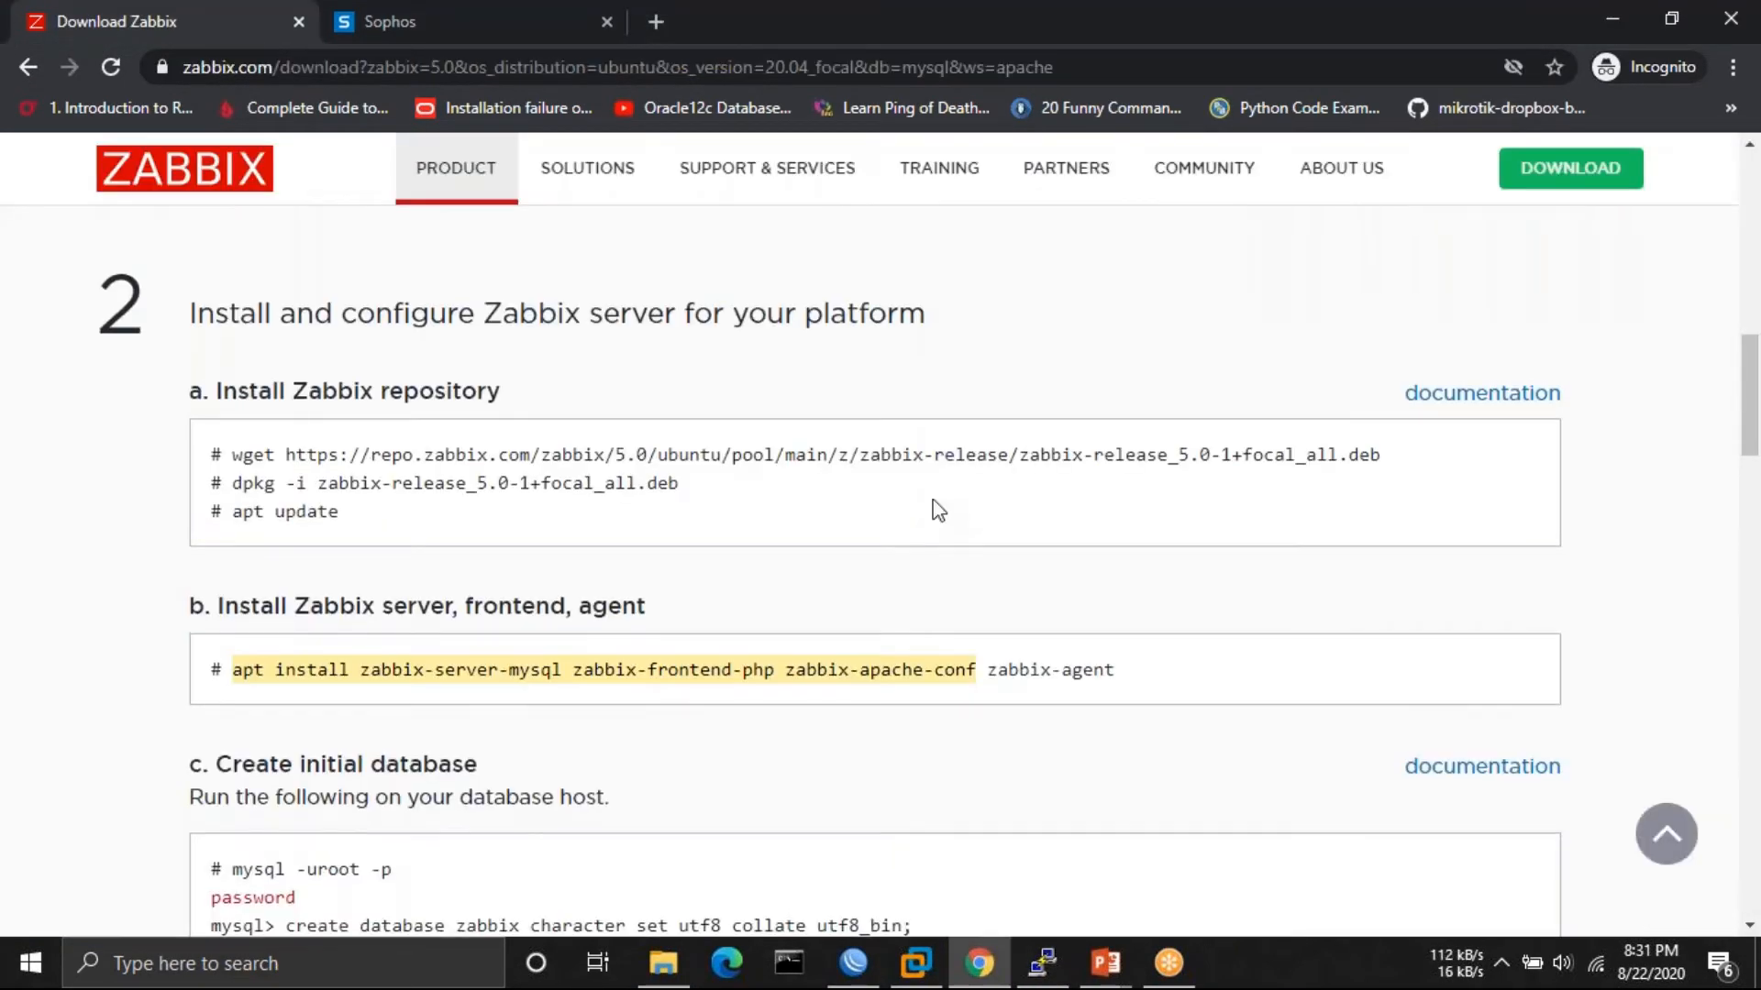
- Check the apt install progress in PuTTY, then return to the Zabbix download page
scroll(935, 510, up, 1)
scroll(553, 328, down, 1)
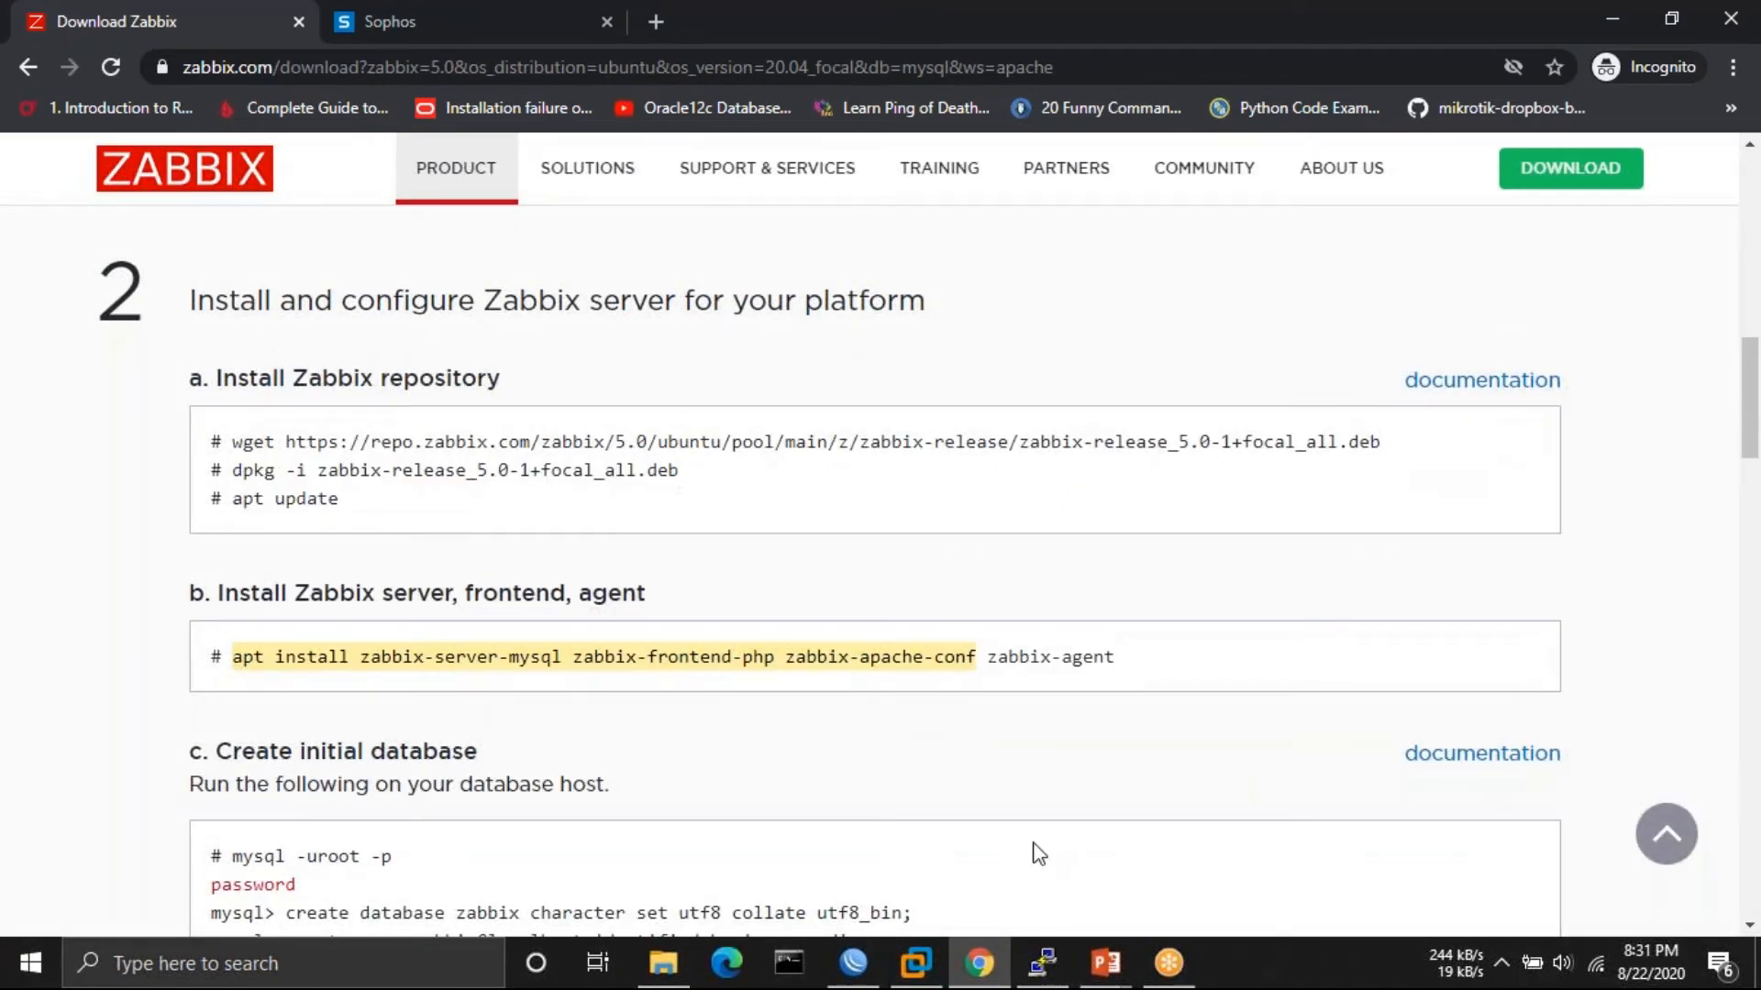
click(1045, 980)
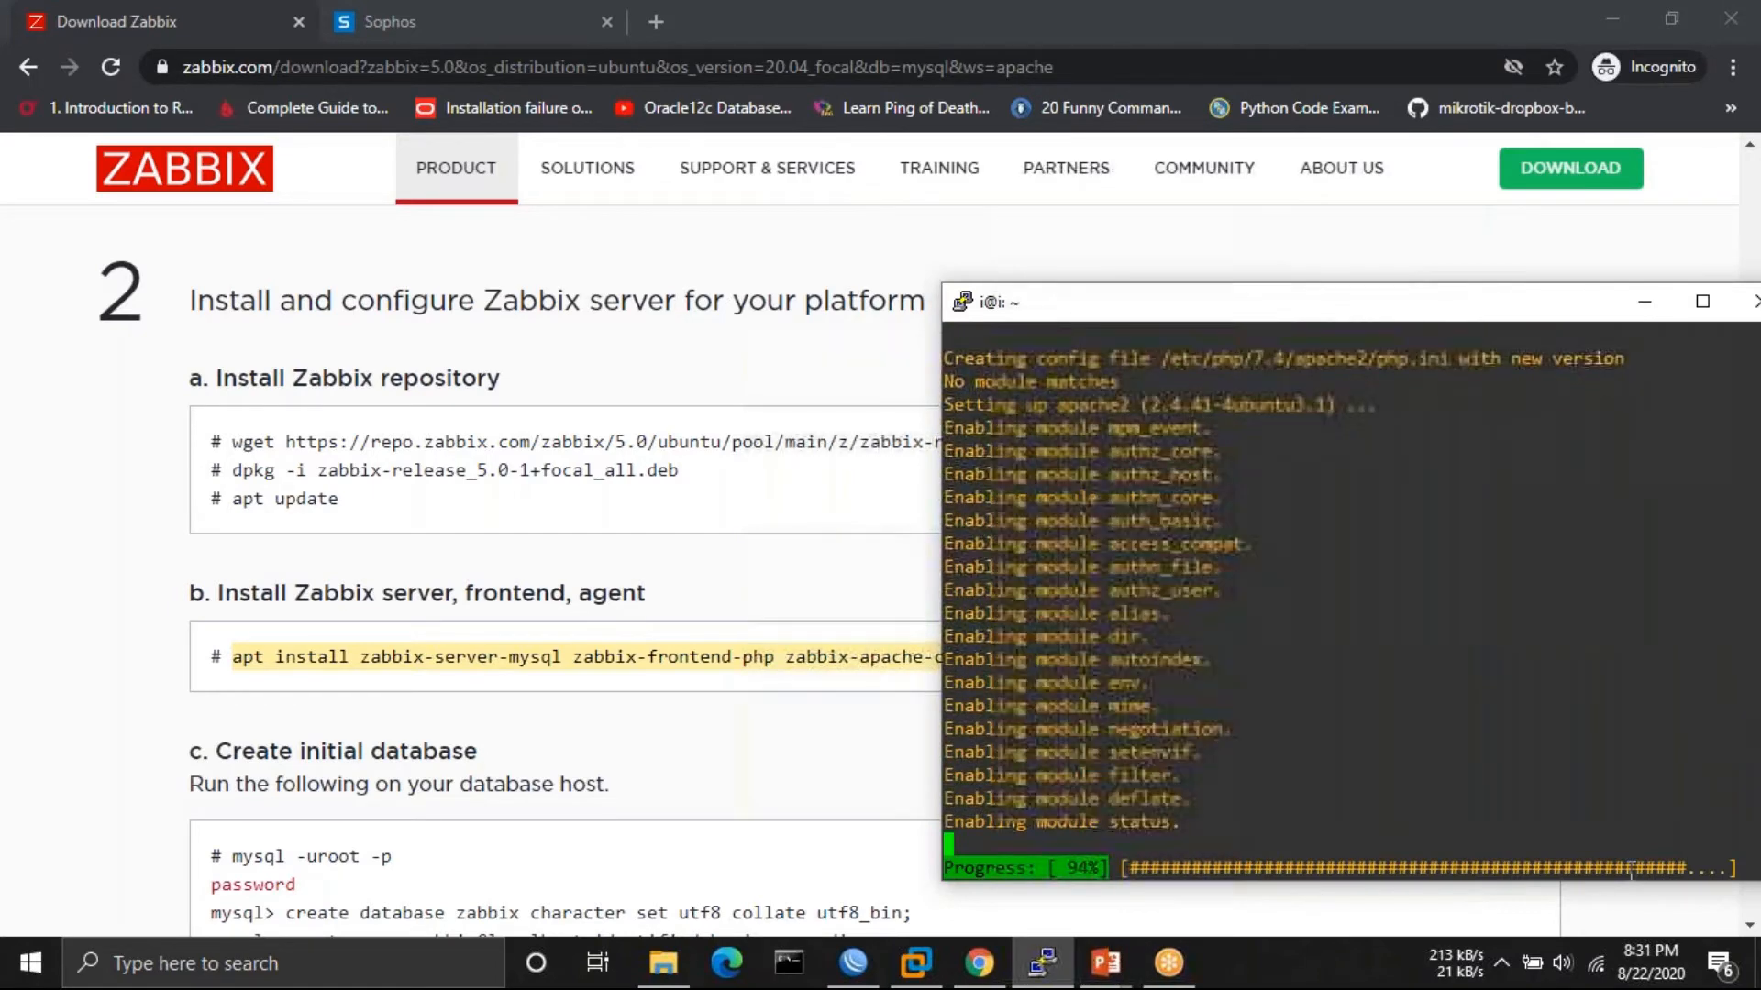
click(1226, 44)
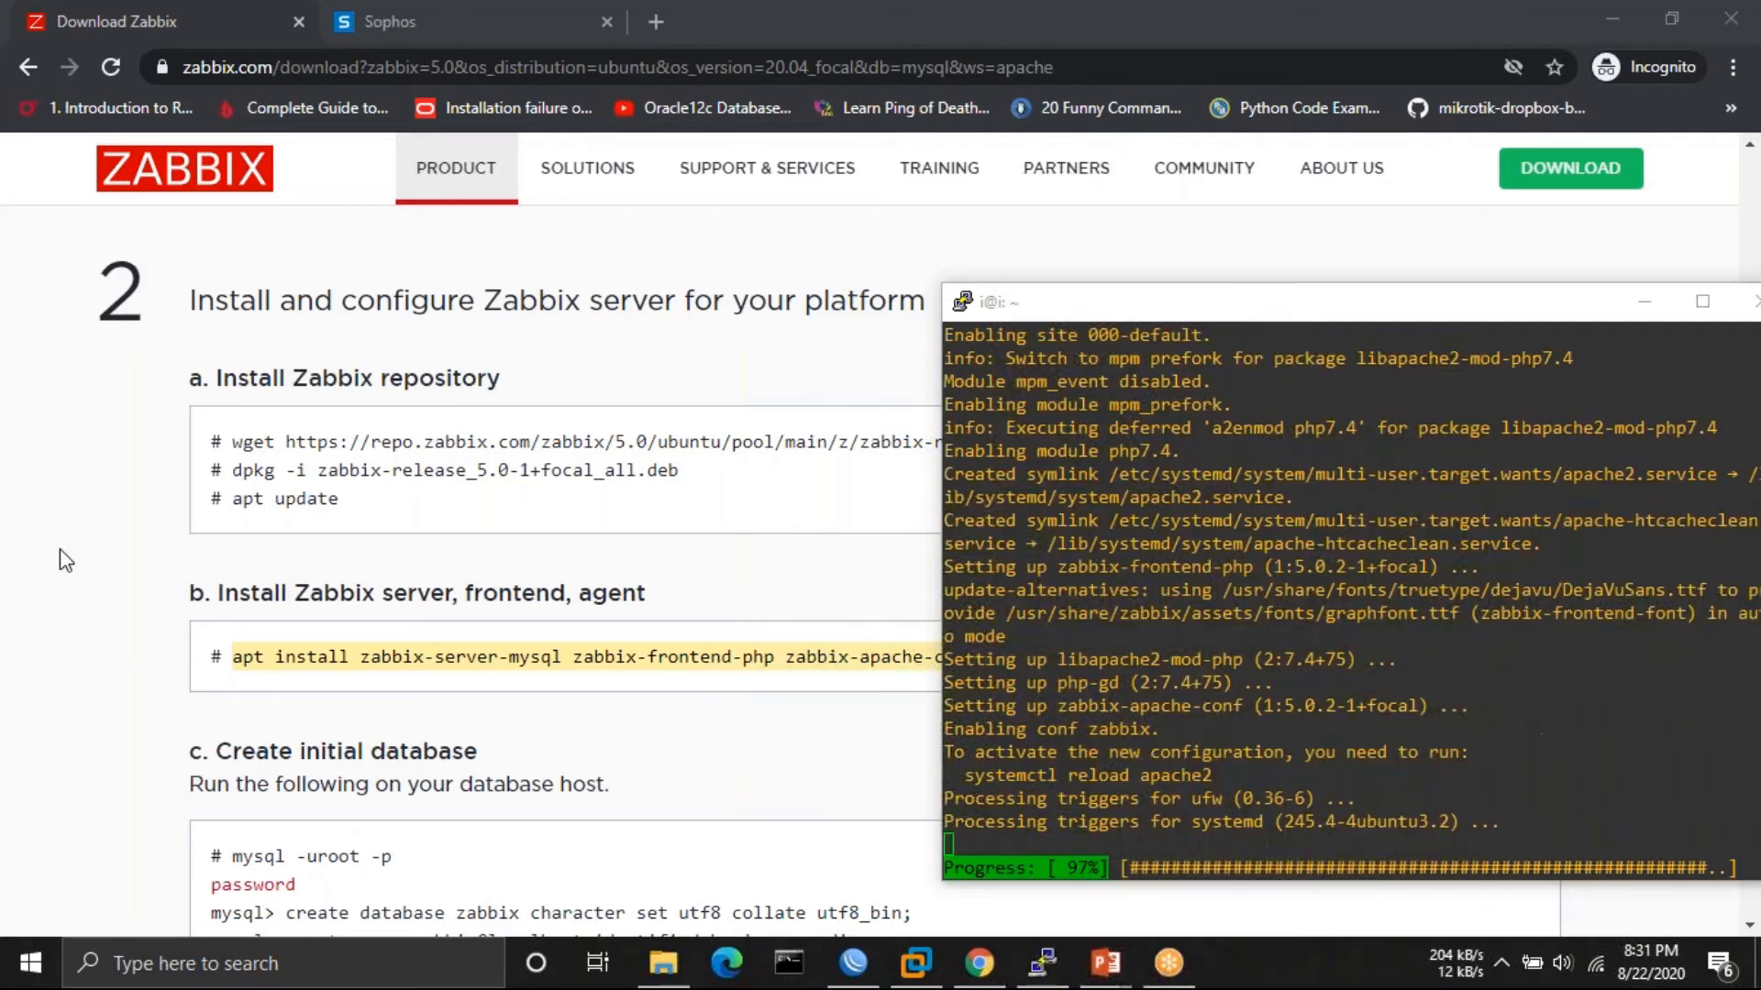
click(66, 560)
scroll(1066, 571, up, 10)
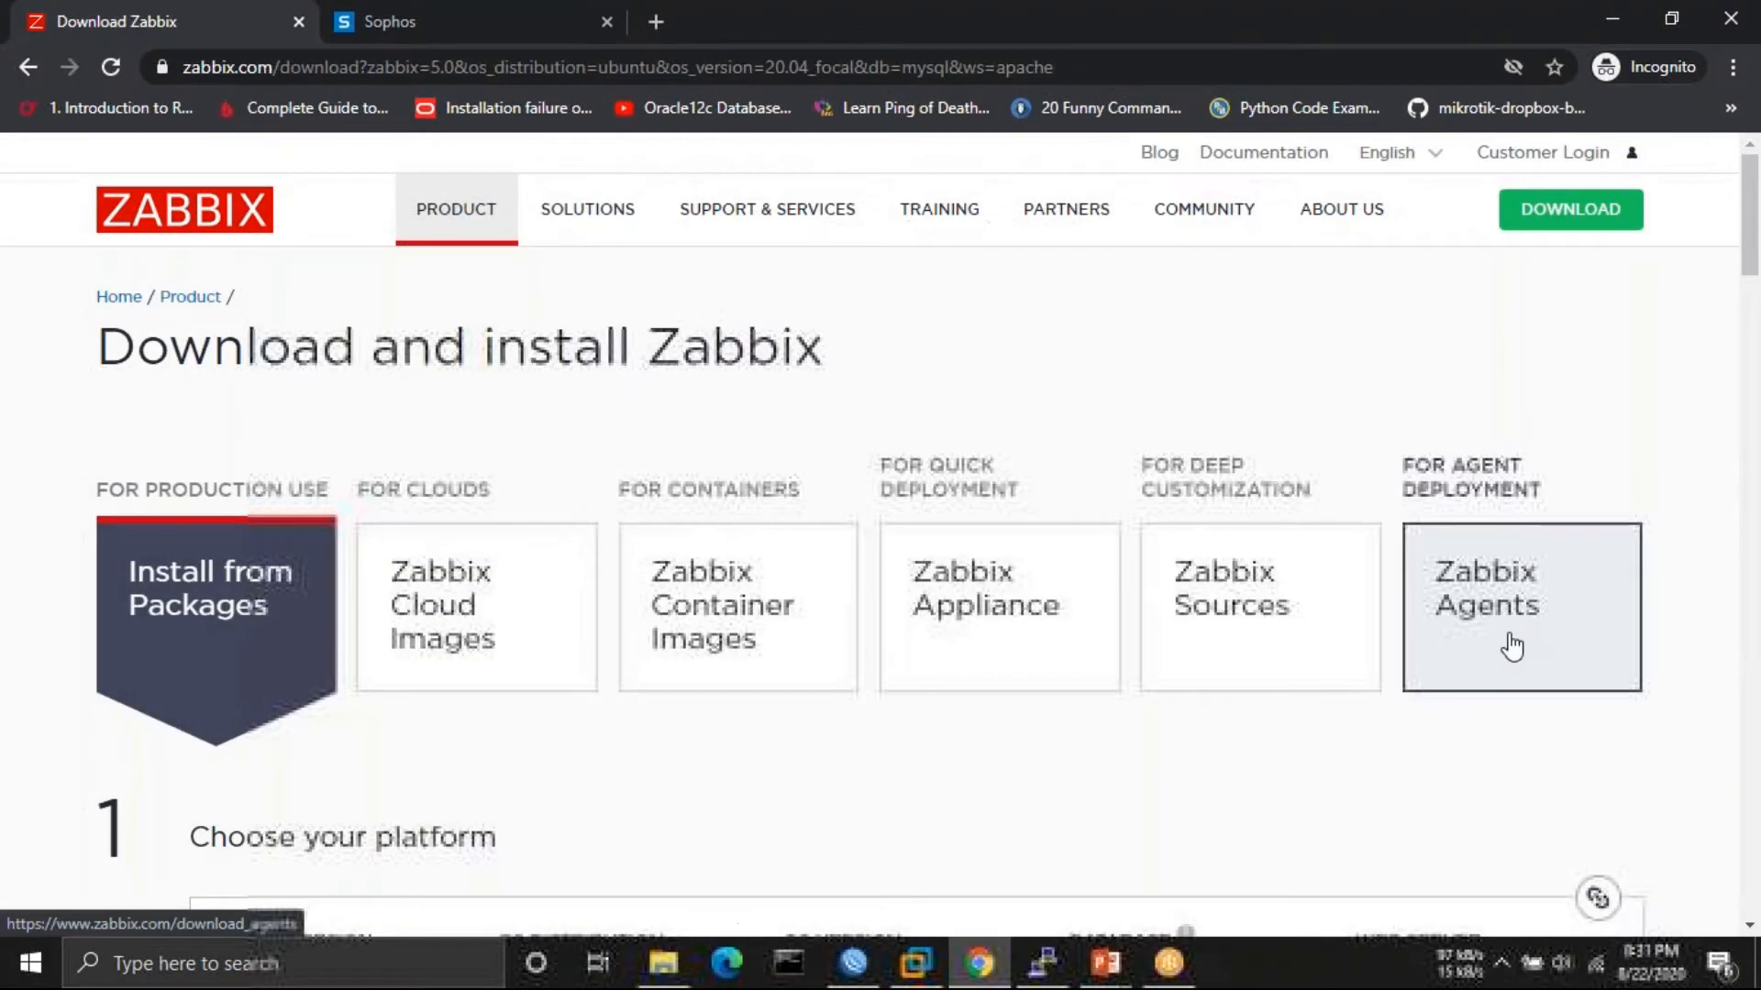
- Open the Zabbix Agents download page
click(1509, 648)
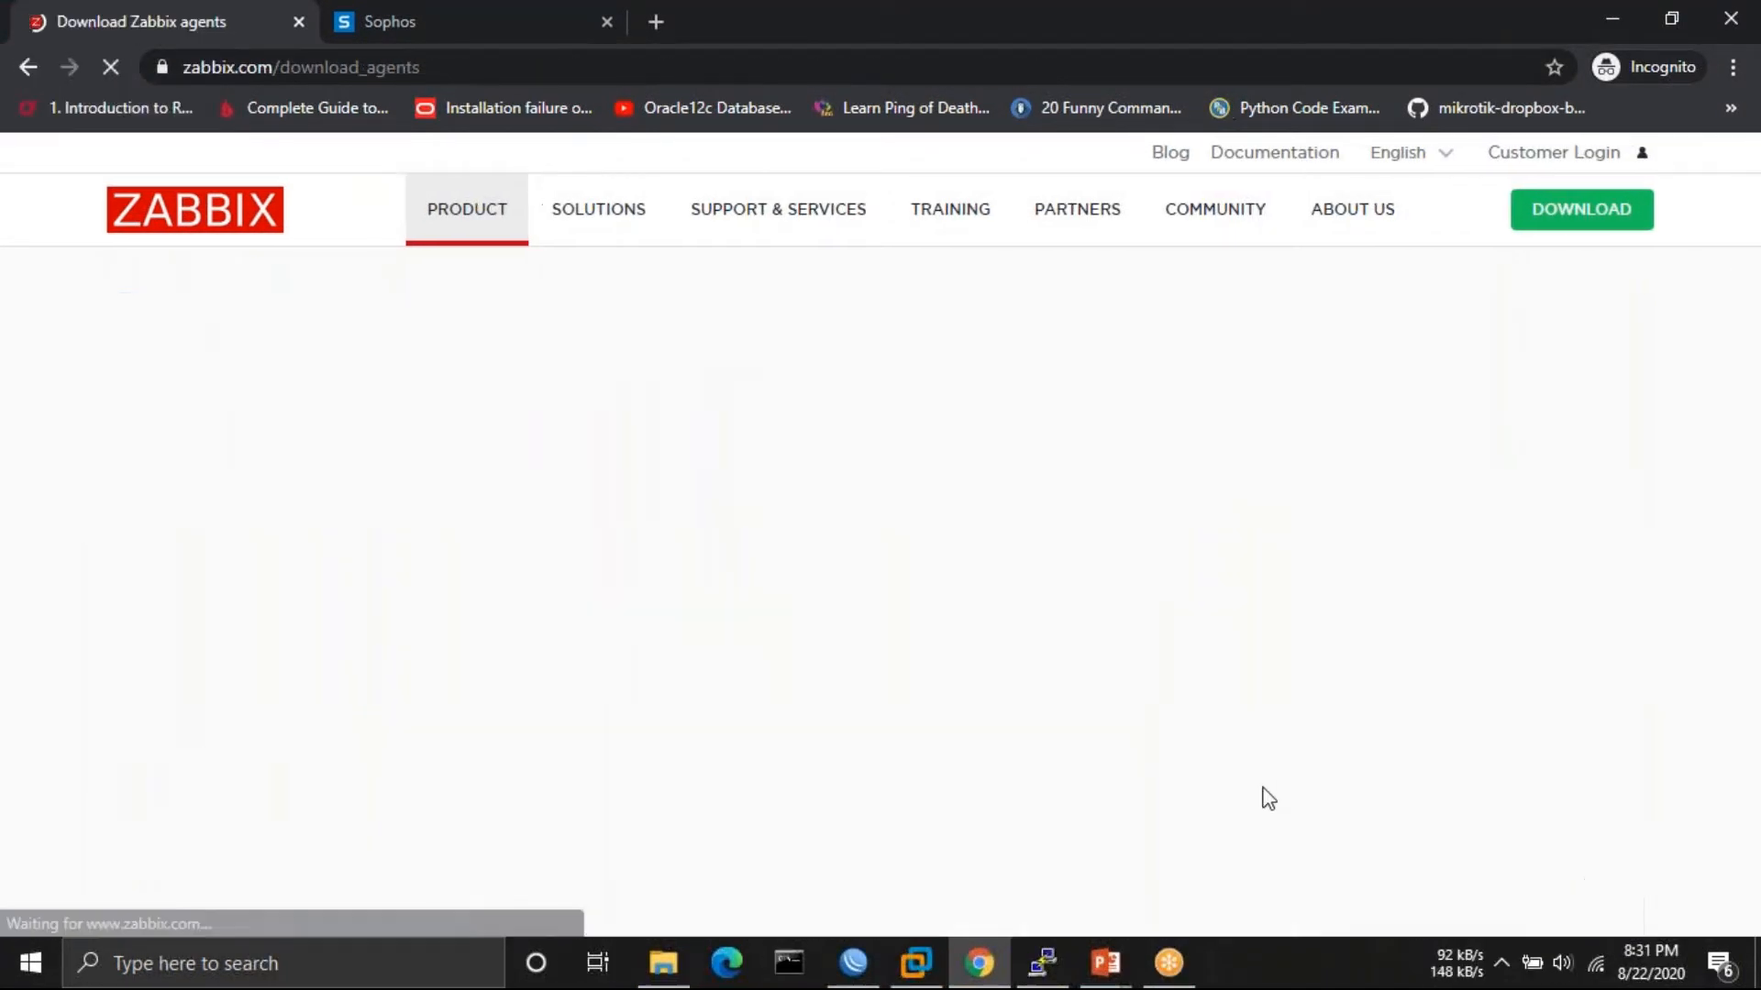
scroll(1264, 798, down, 3)
scroll(1268, 797, down, 5)
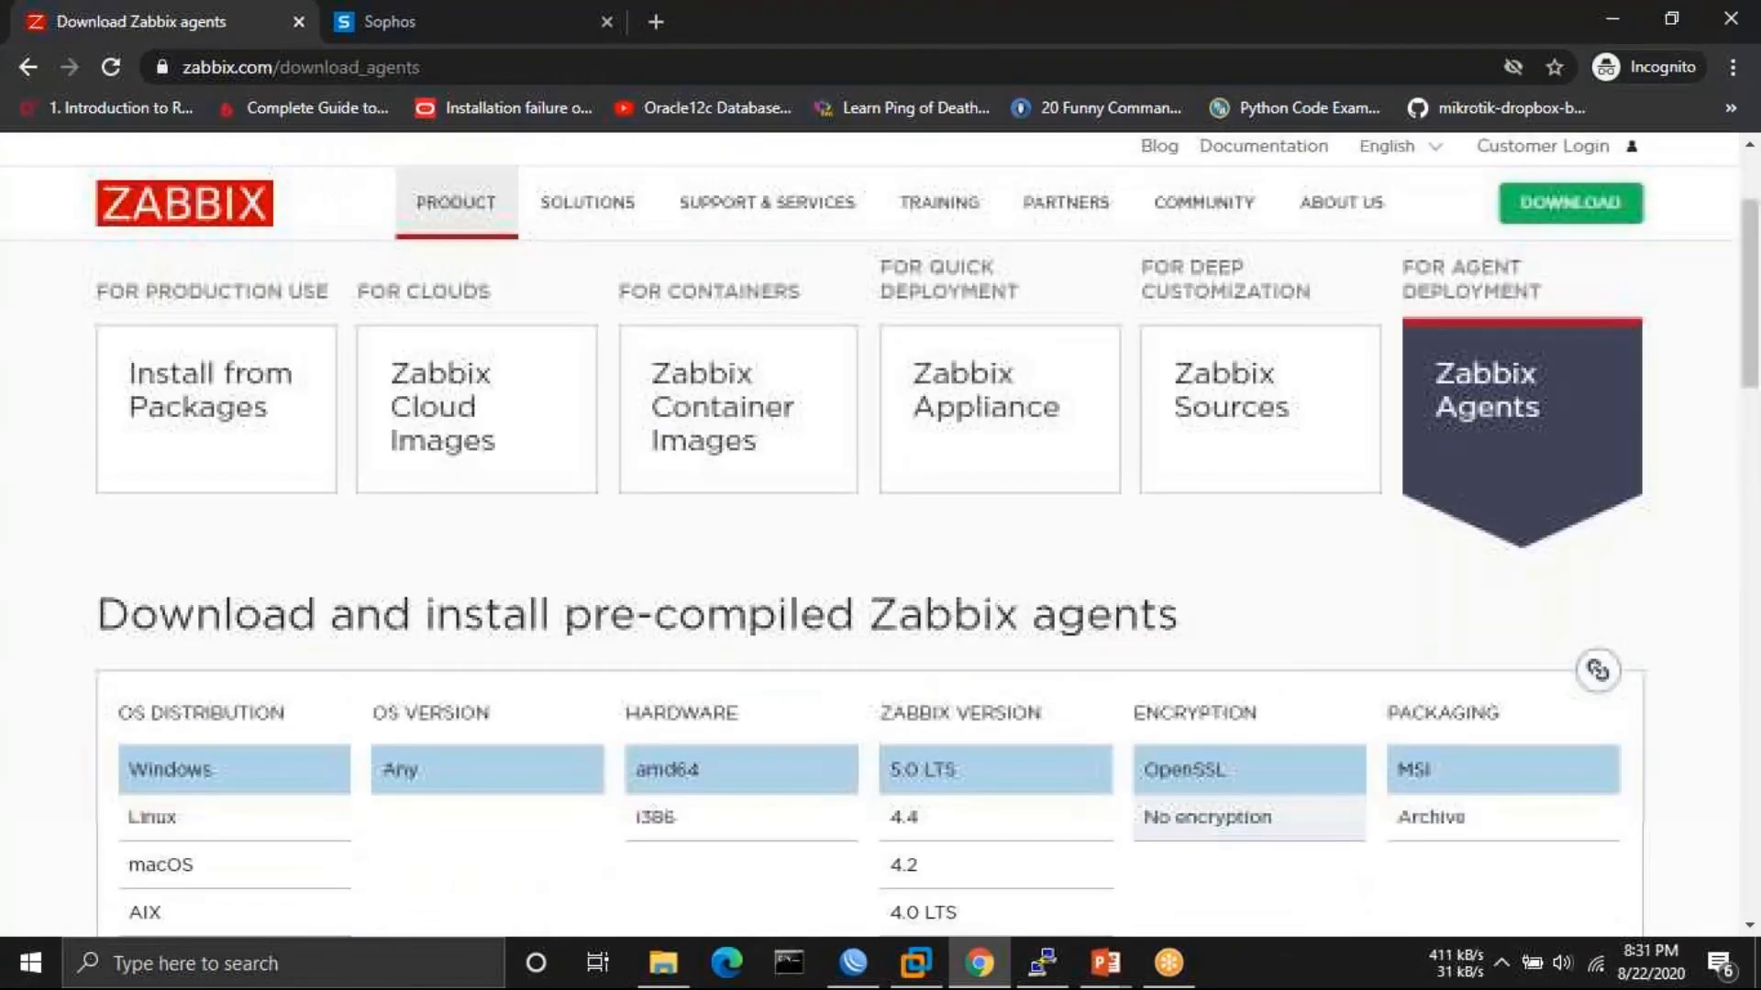
- Return to the Install from Packages instructions and scroll through them
click(190, 594)
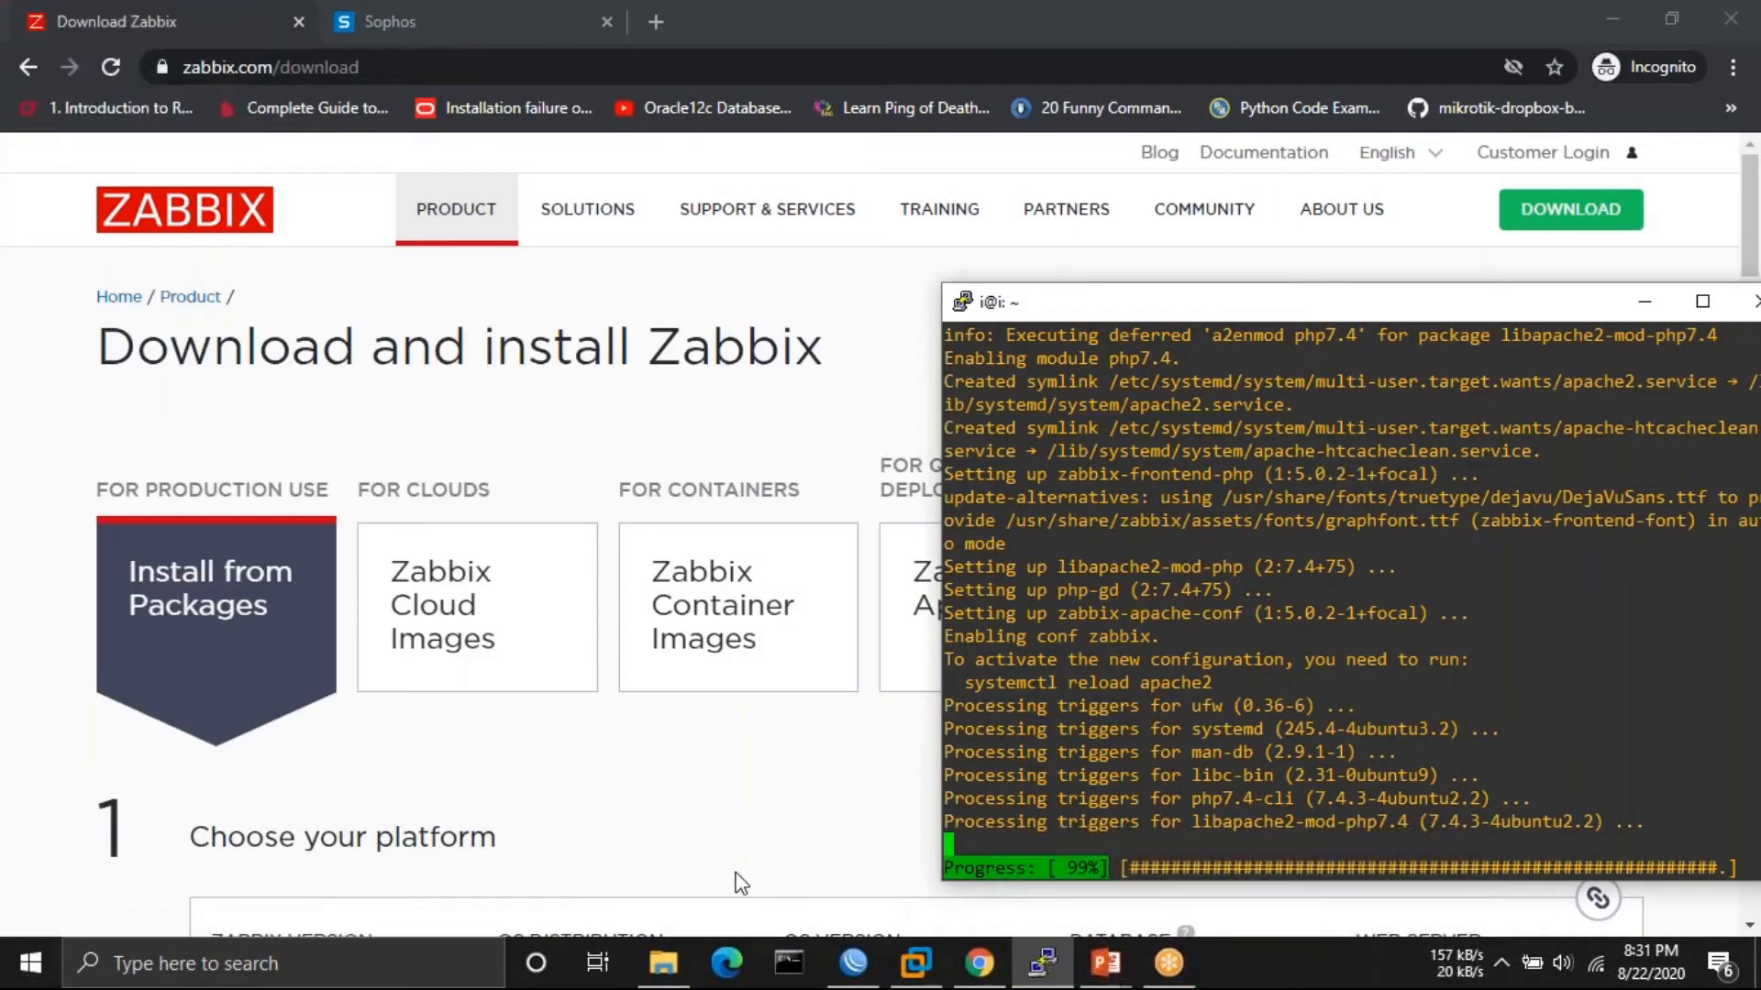
scroll(738, 882, down, 5)
scroll(740, 883, down, 15)
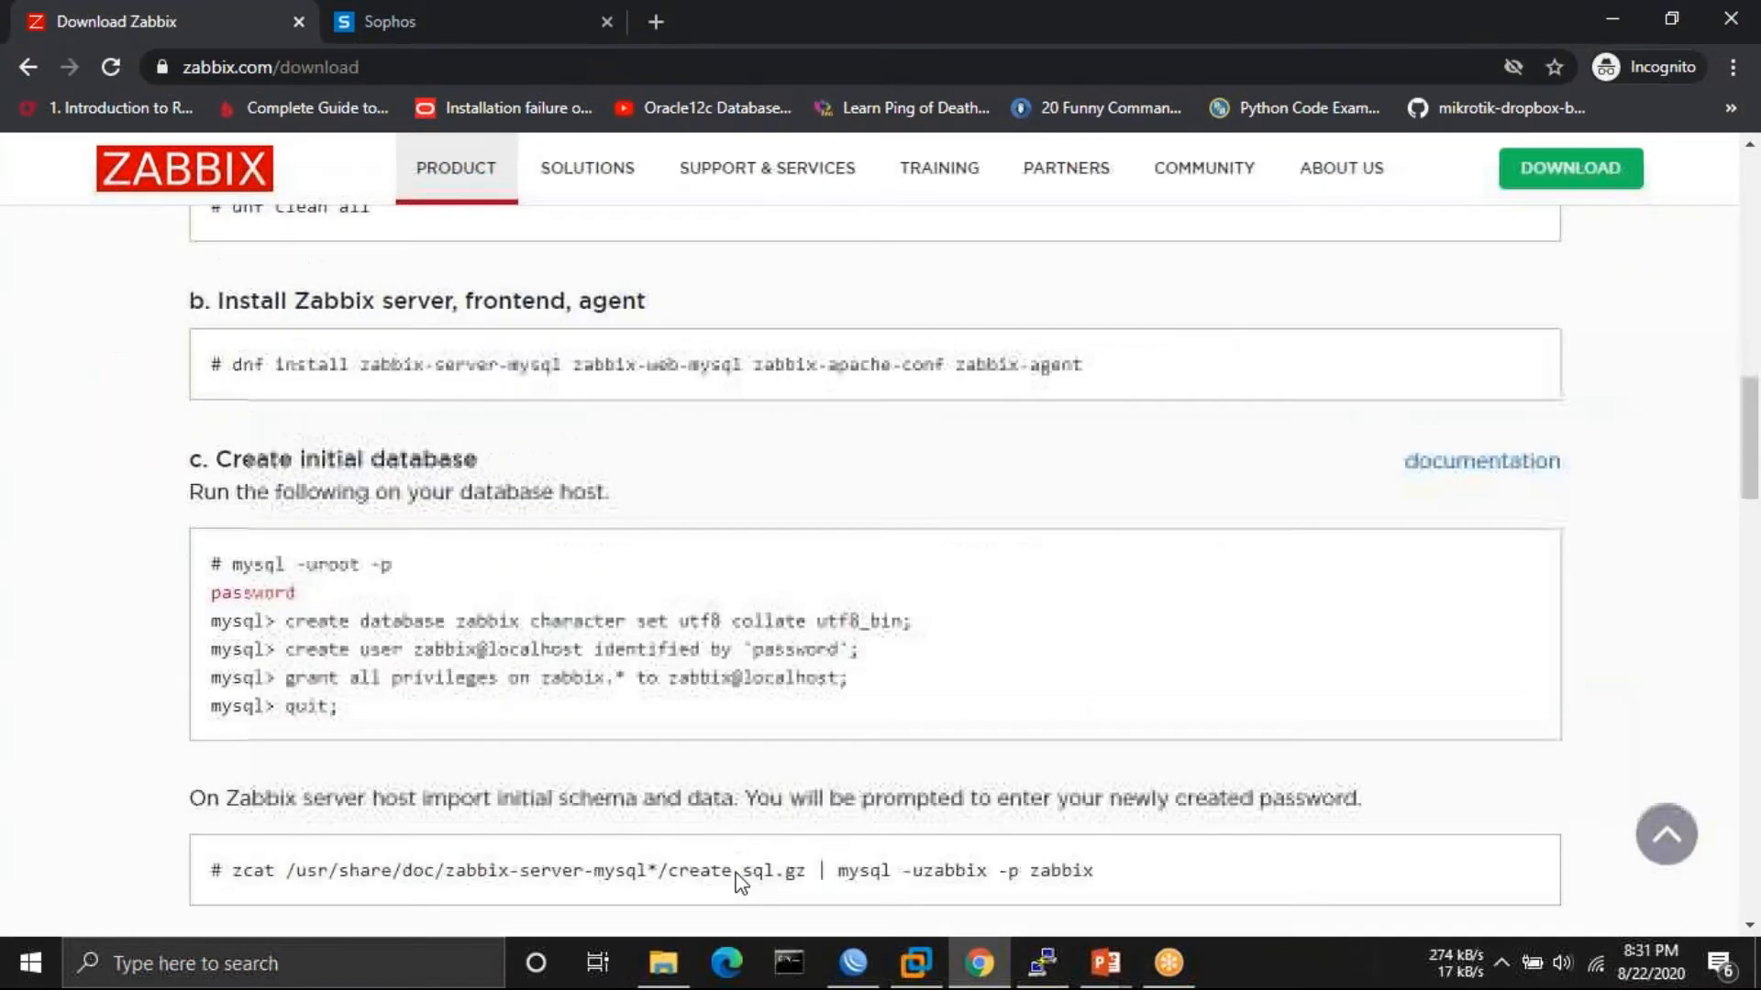
scroll(741, 884, down, 6)
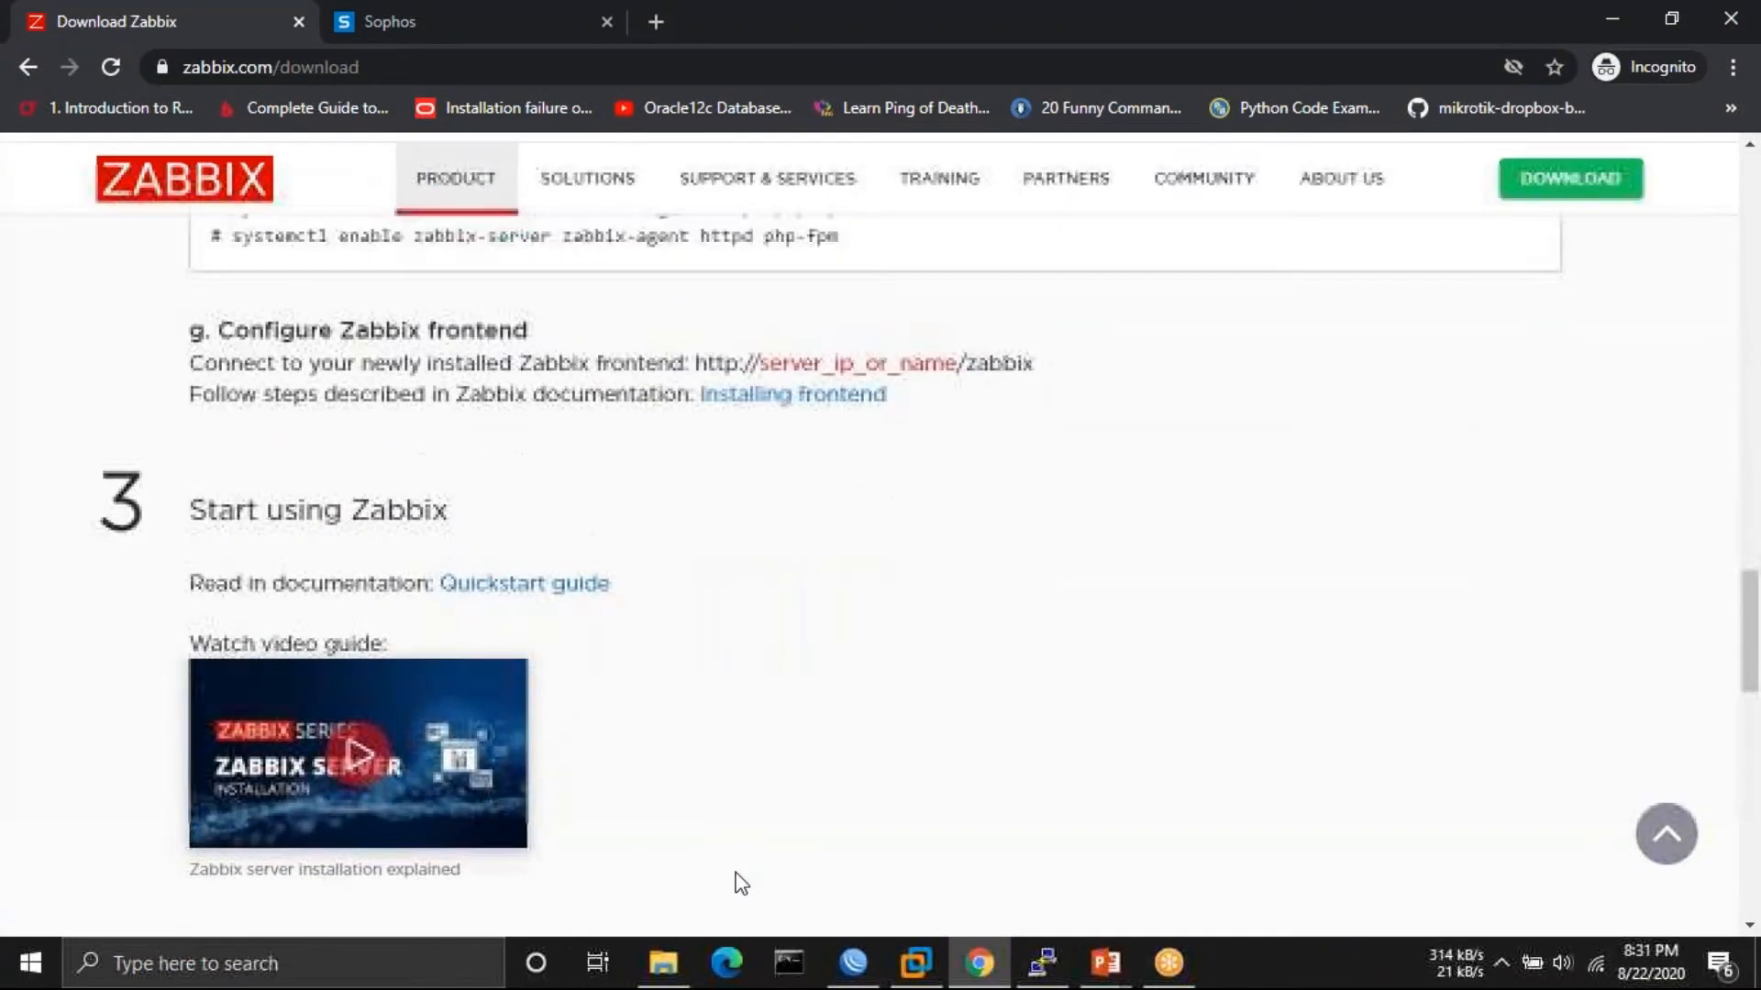
scroll(738, 881, up, 8)
scroll(741, 883, up, 8)
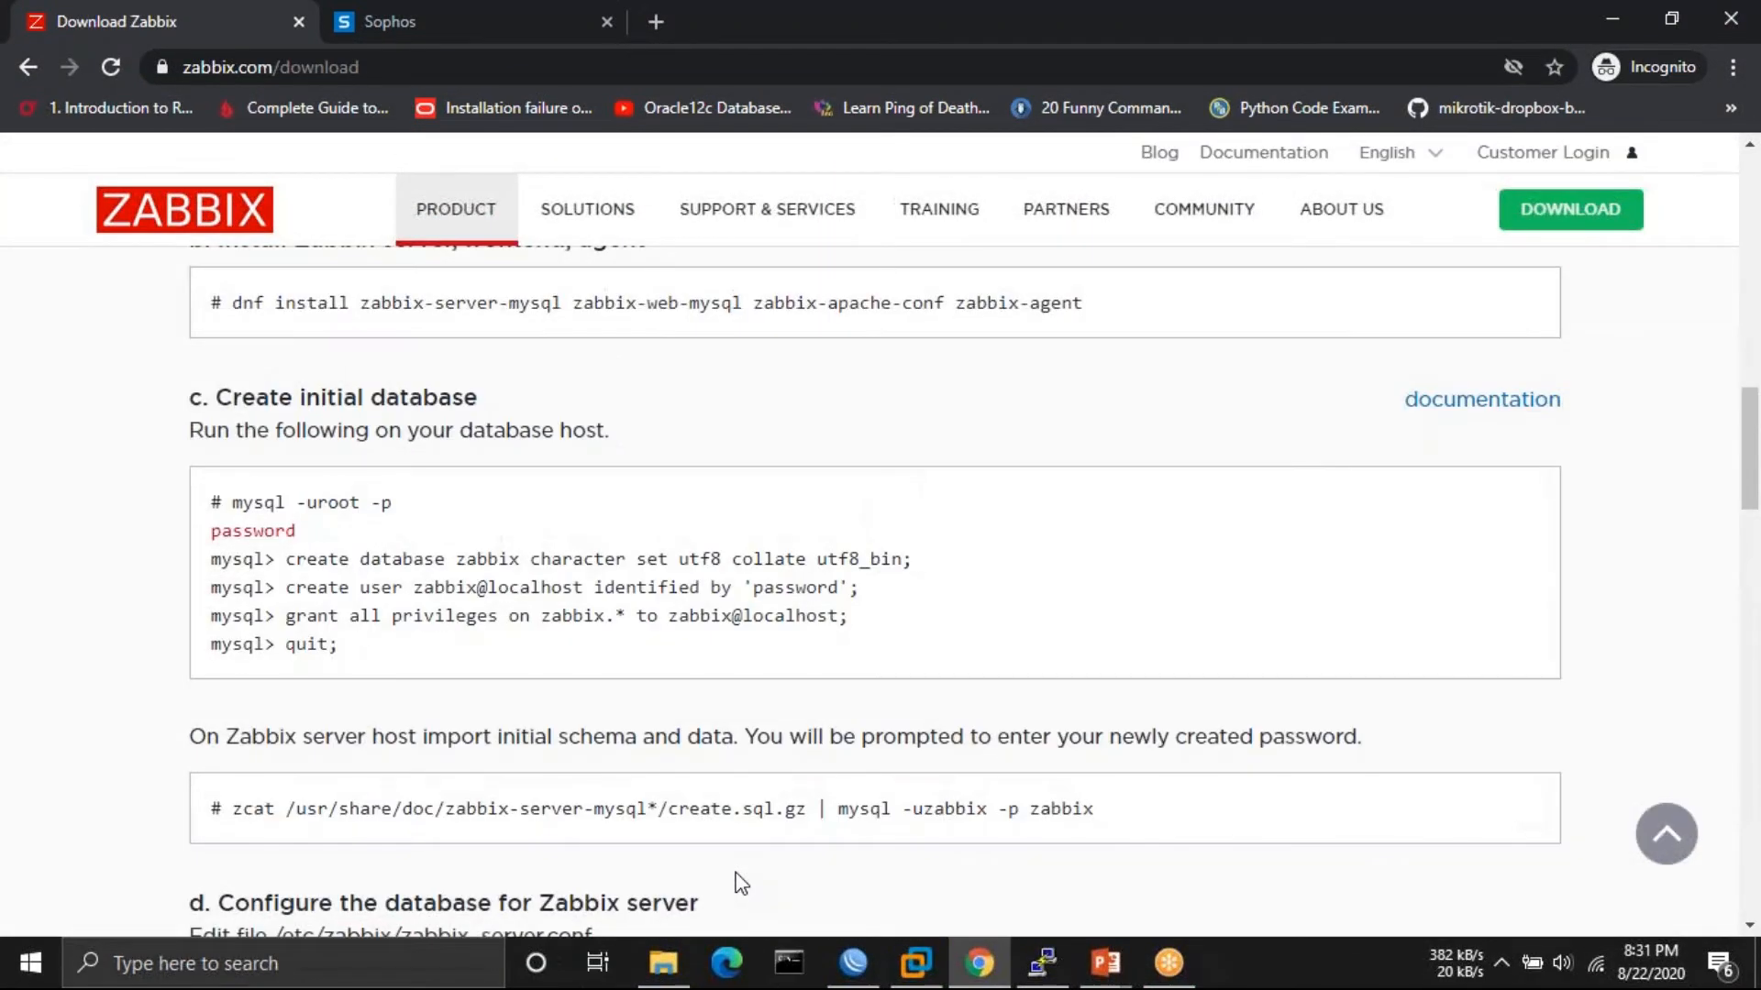
scroll(741, 884, up, 1)
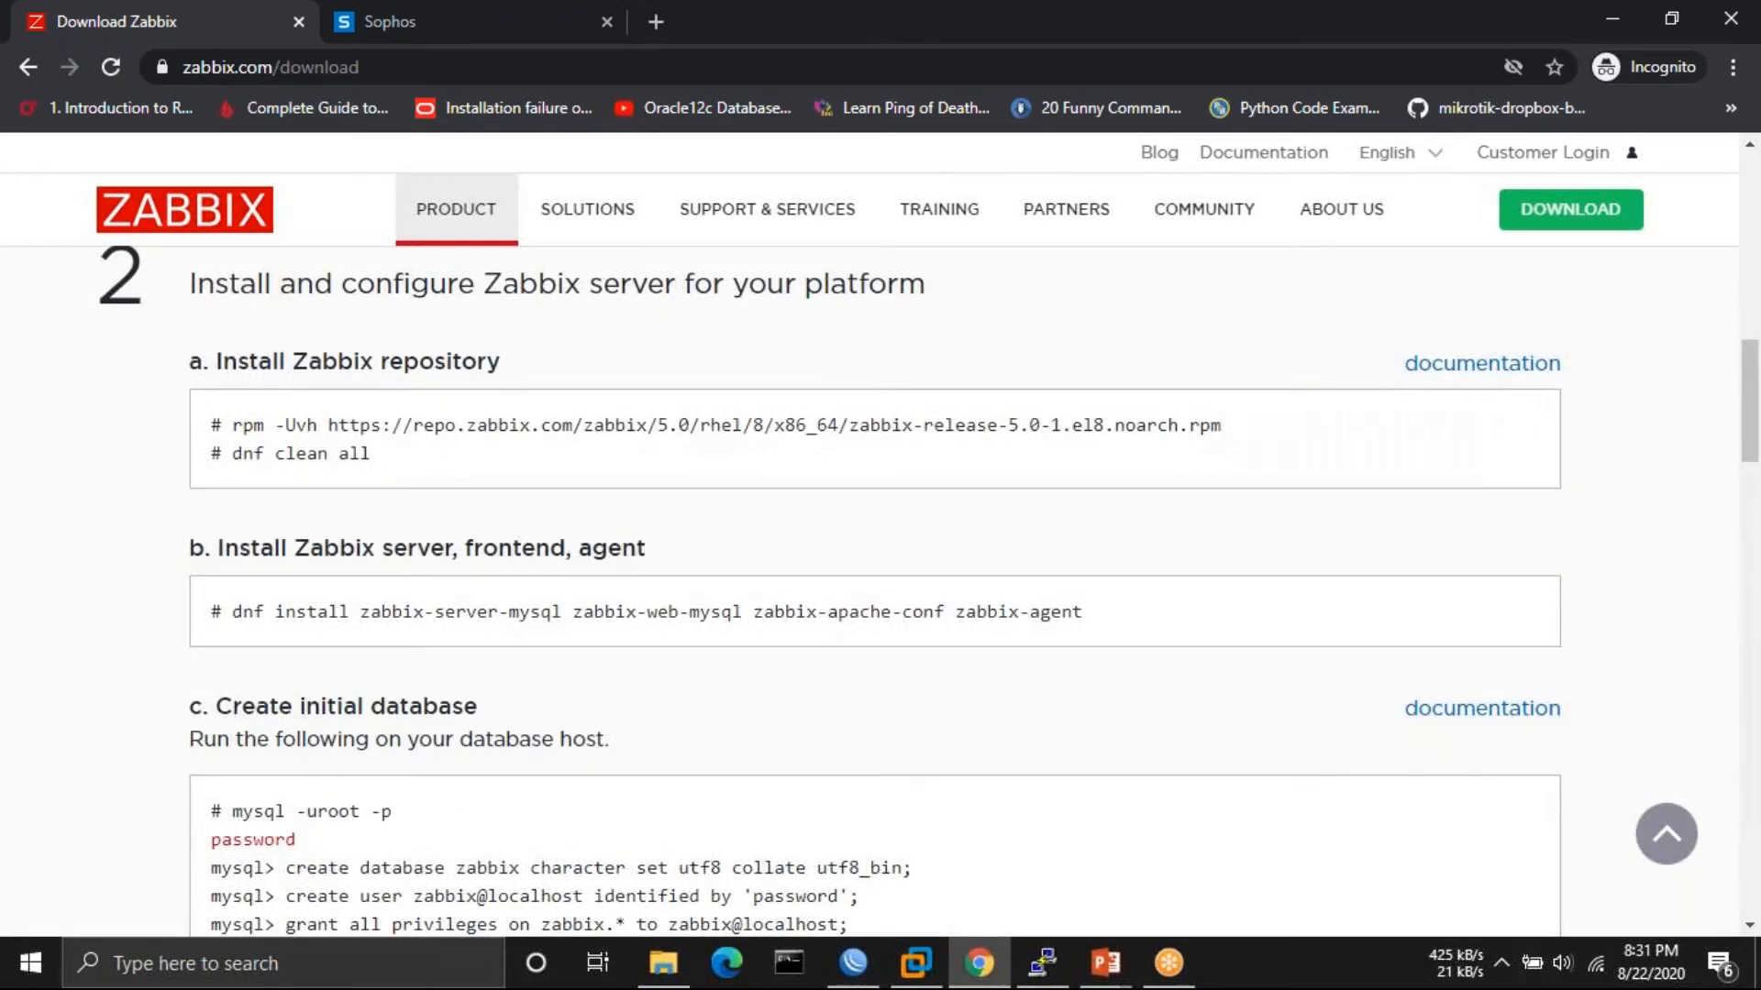
scroll(799, 769, up, 15)
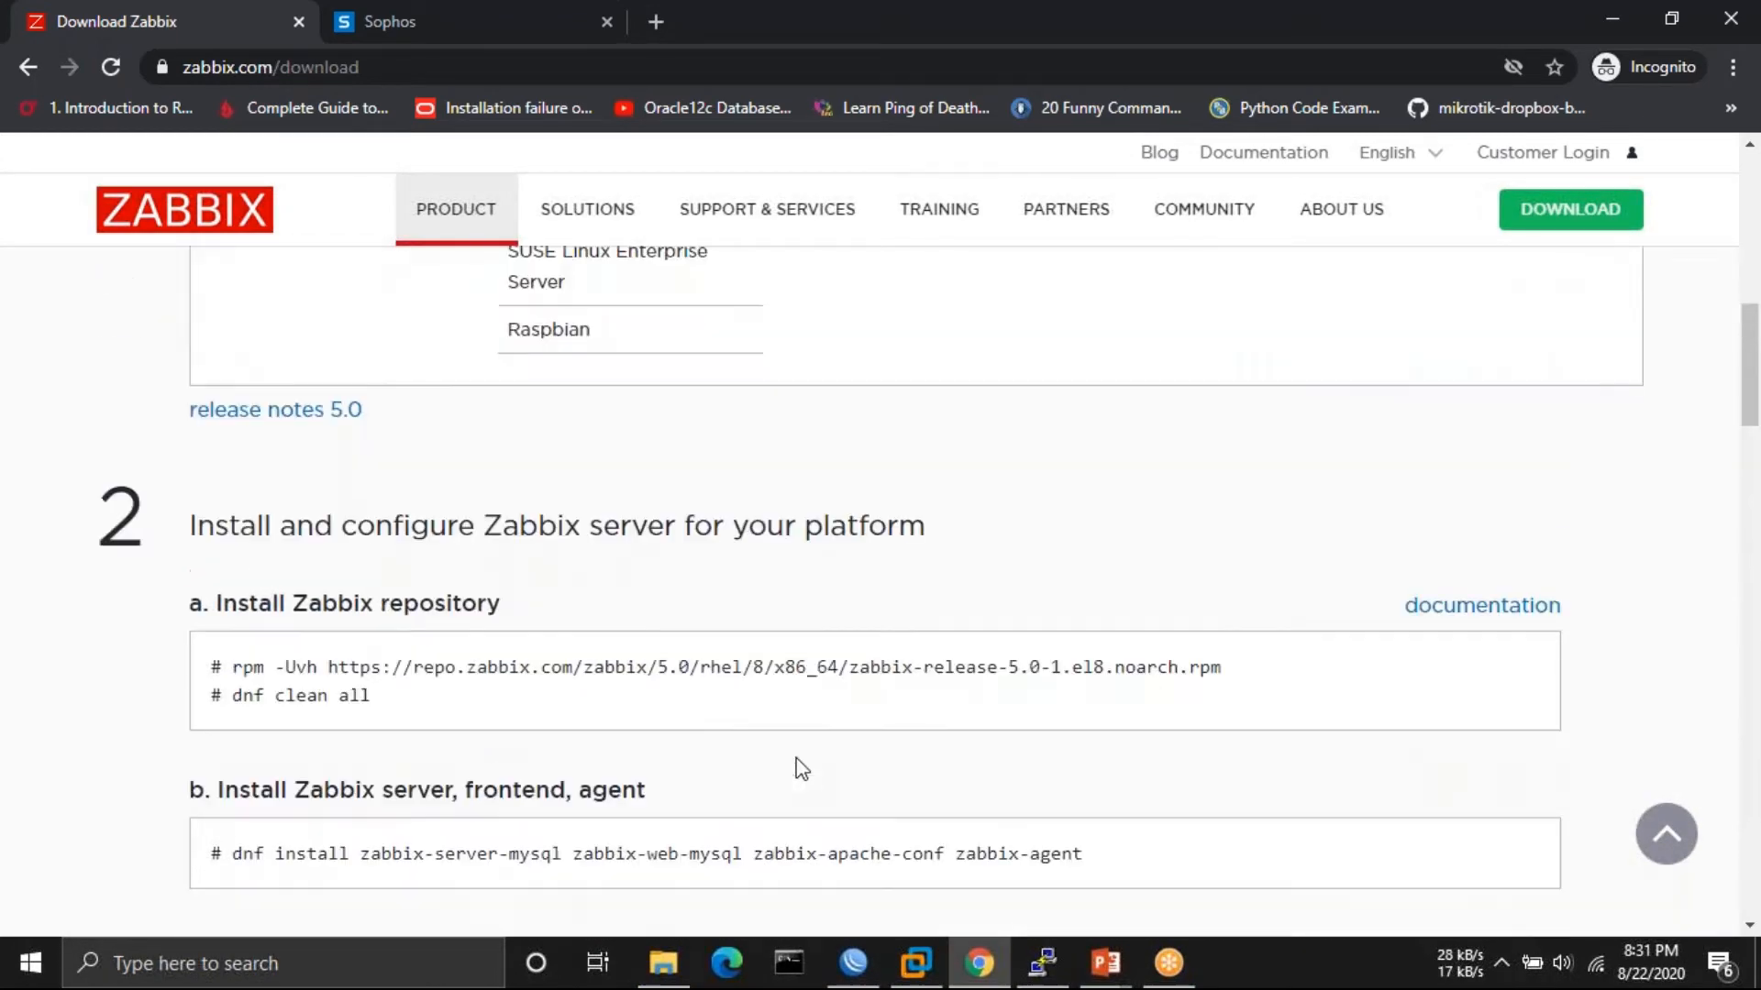
scroll(272, 614, down, 8)
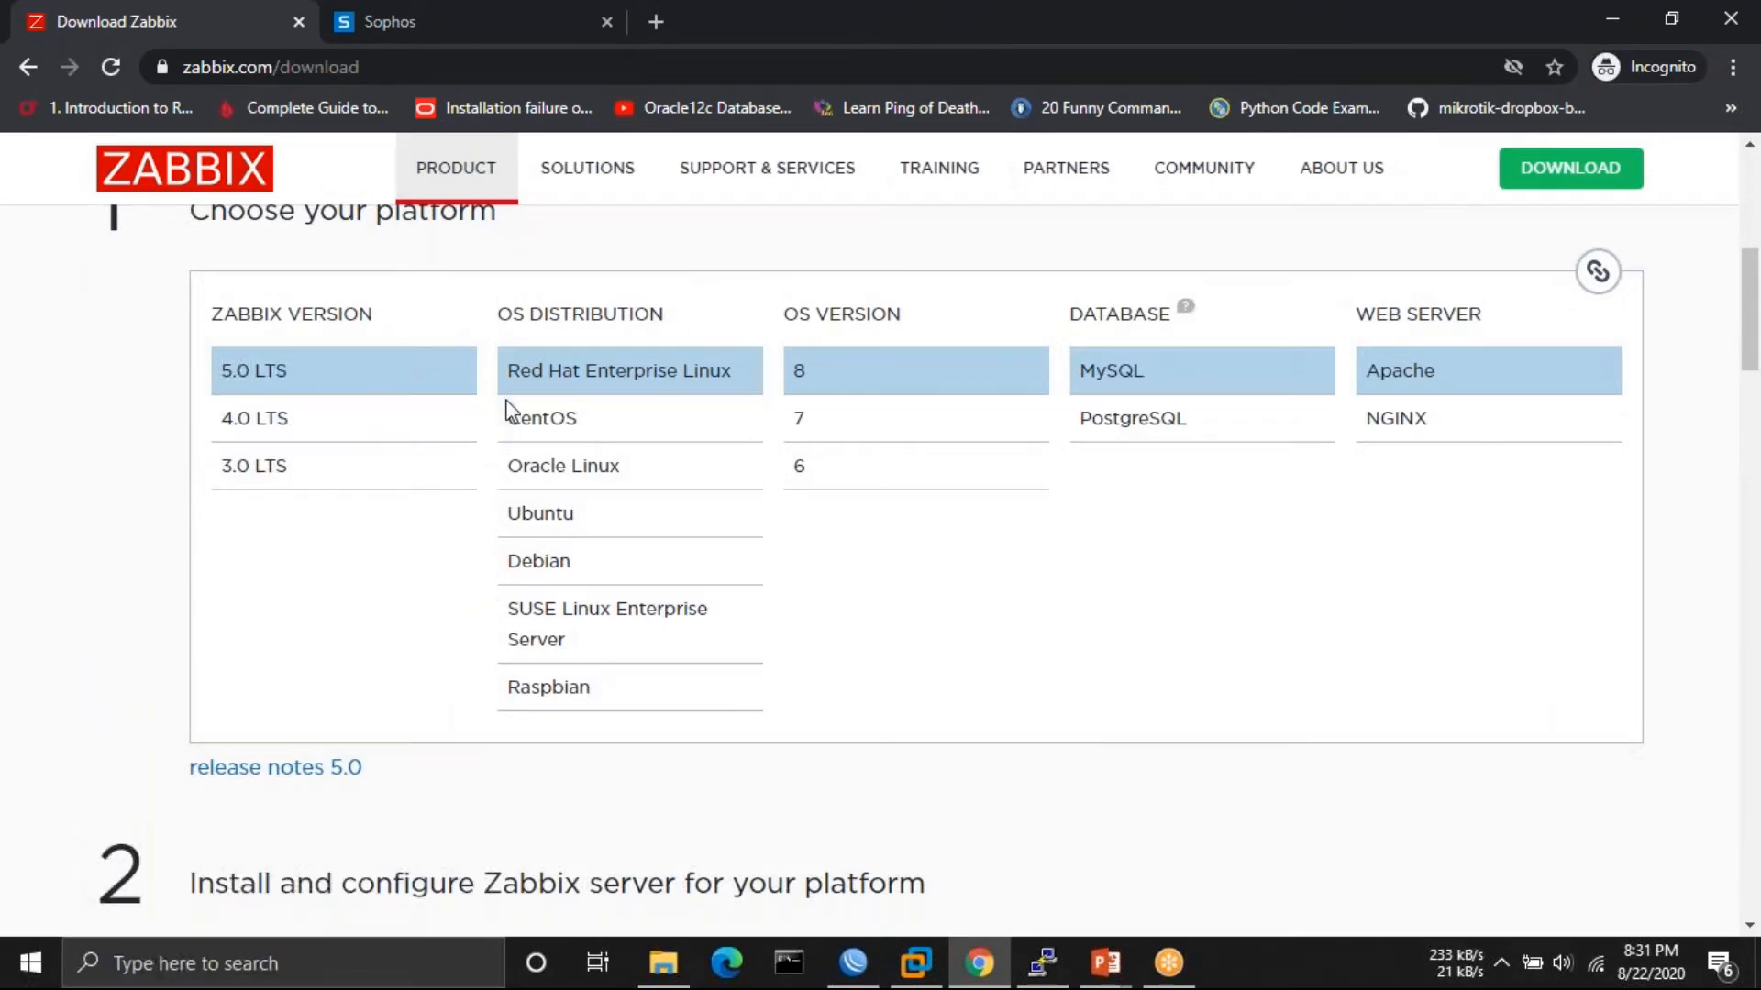
- Choose Ubuntu as the OS distribution to show the apt install commands
click(569, 515)
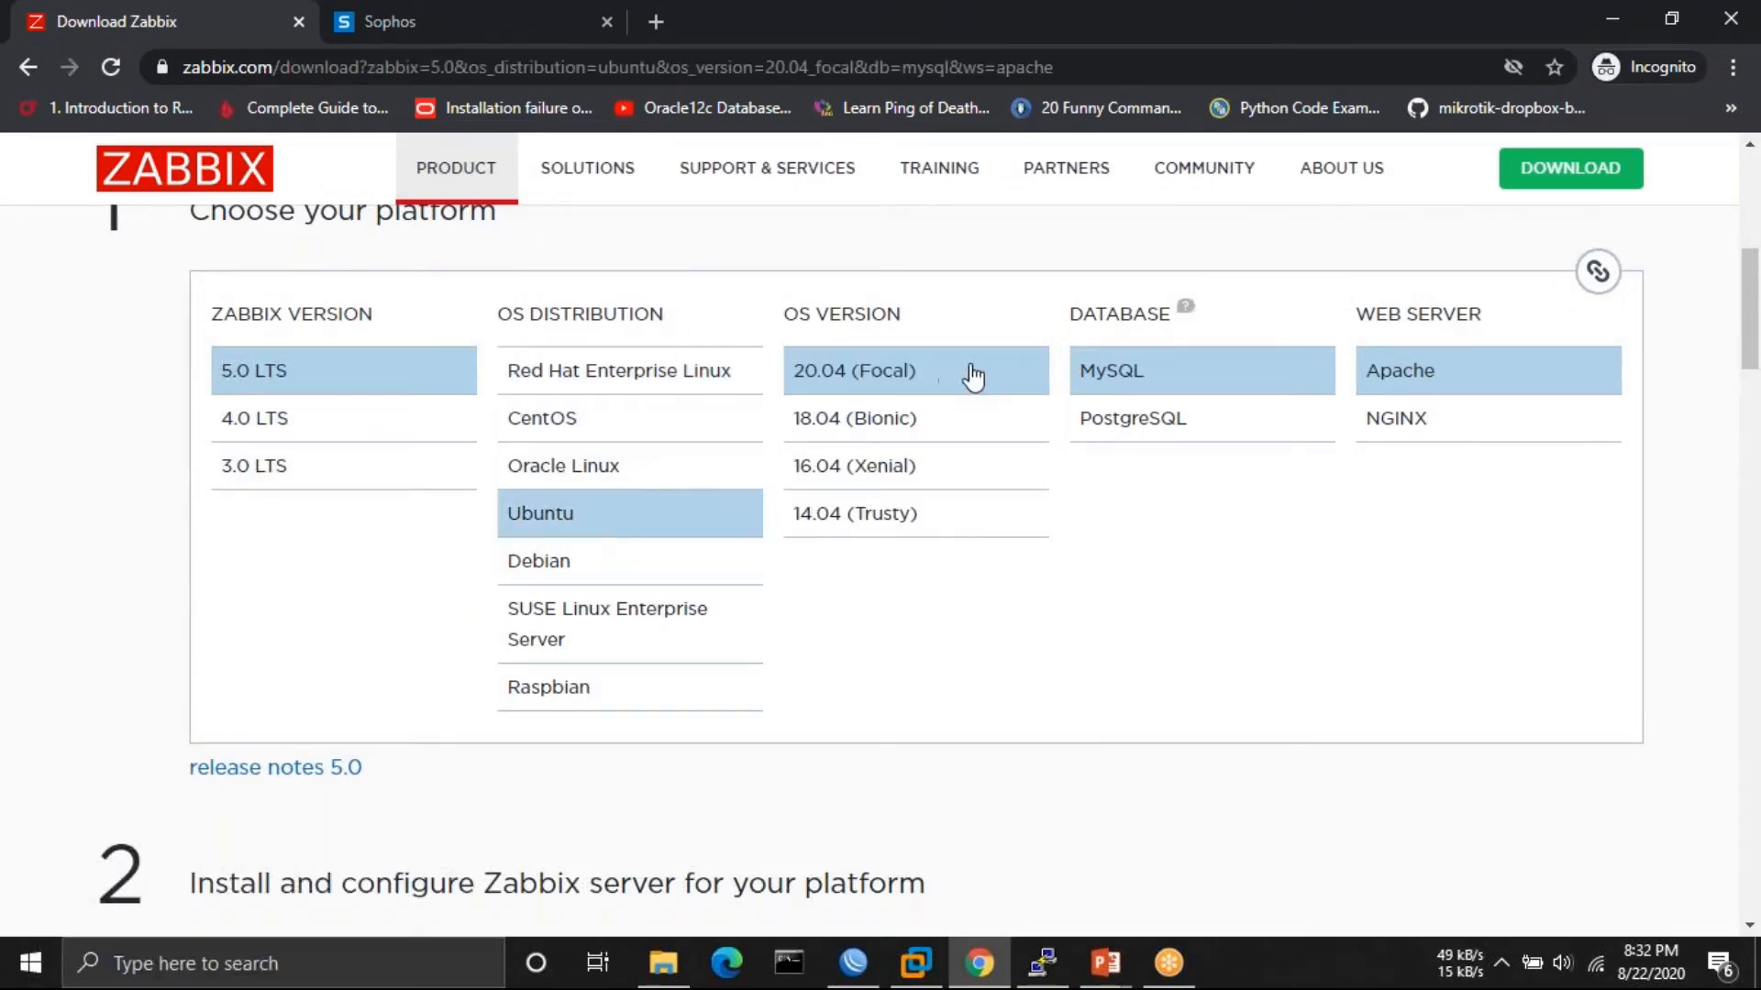
scroll(1185, 624, down, 8)
scroll(1185, 623, down, 5)
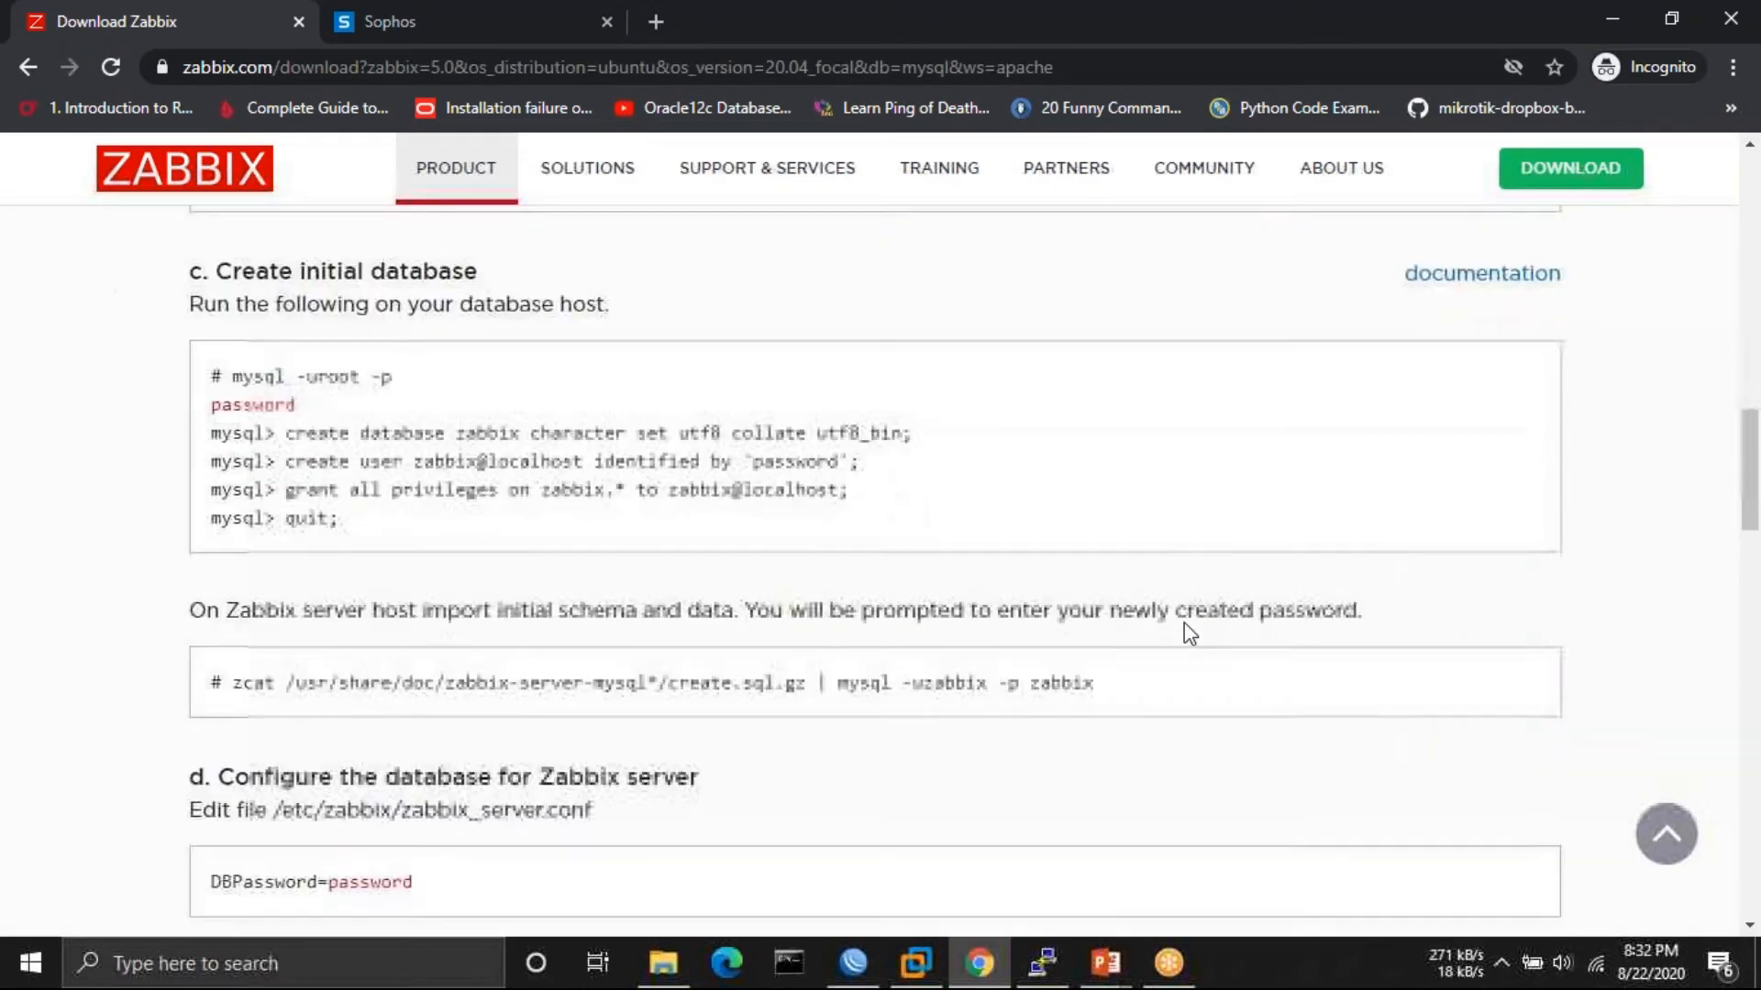
scroll(1185, 623, up, 5)
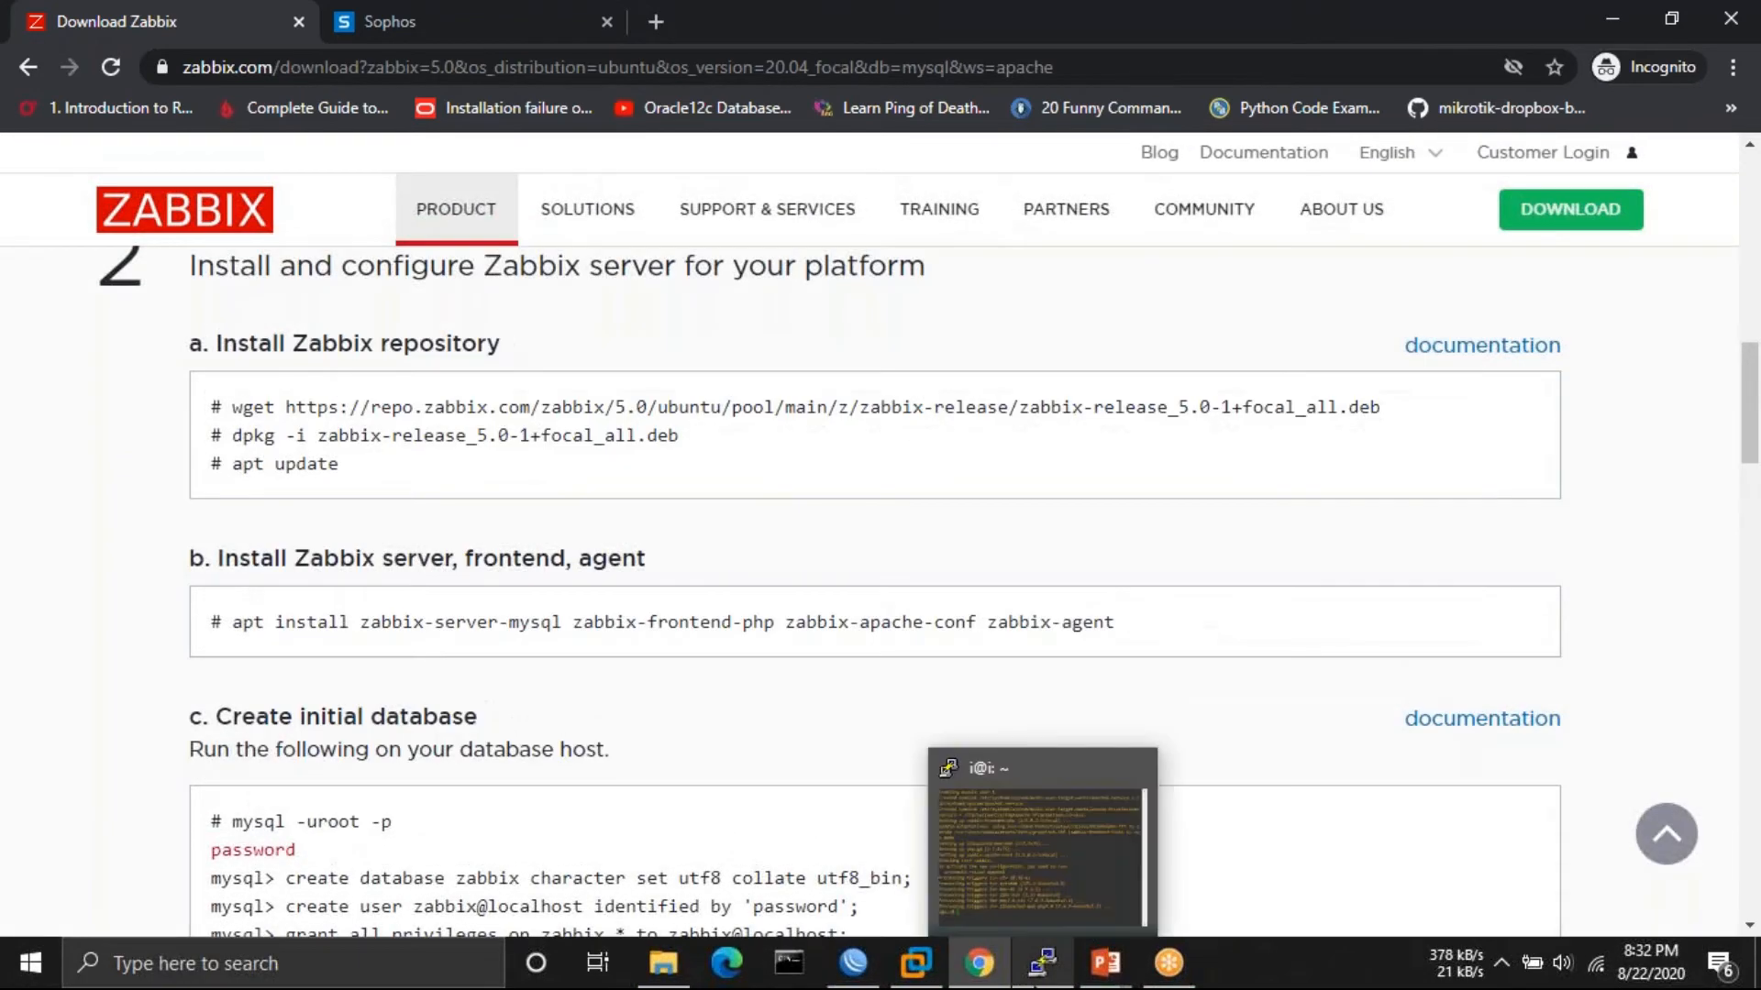
- Clear the PuTTY terminal screen
click(1043, 963)
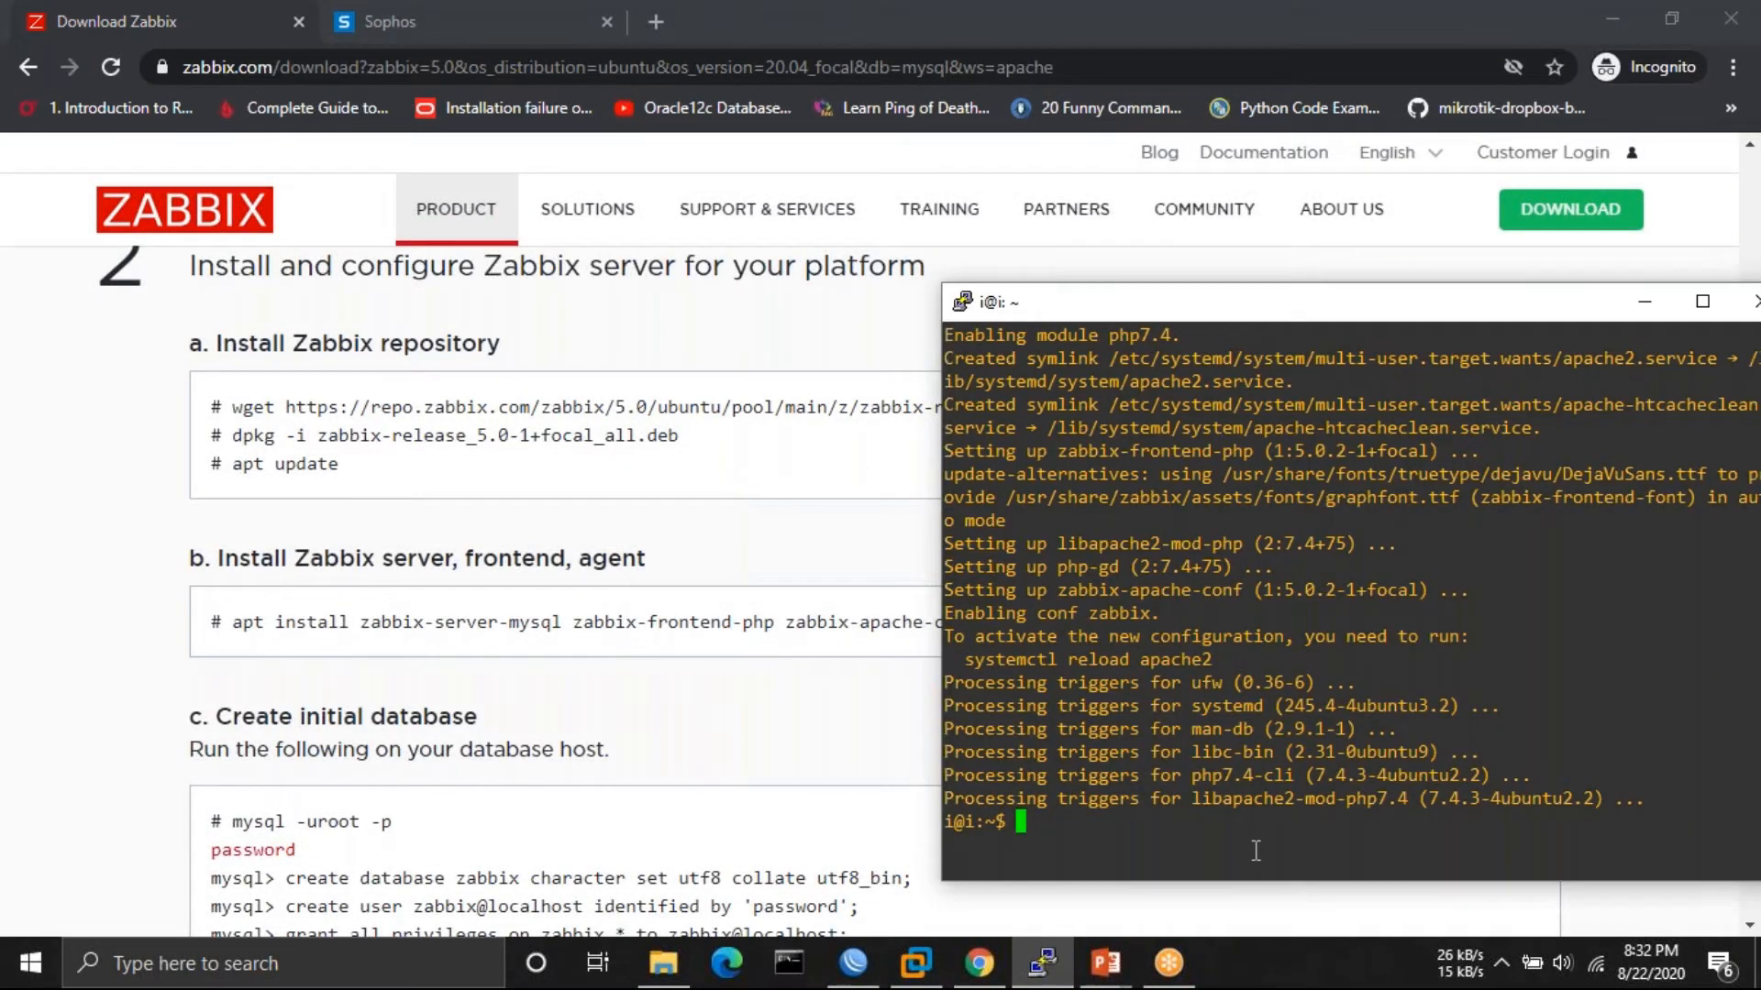
text(clear)
key(Return)
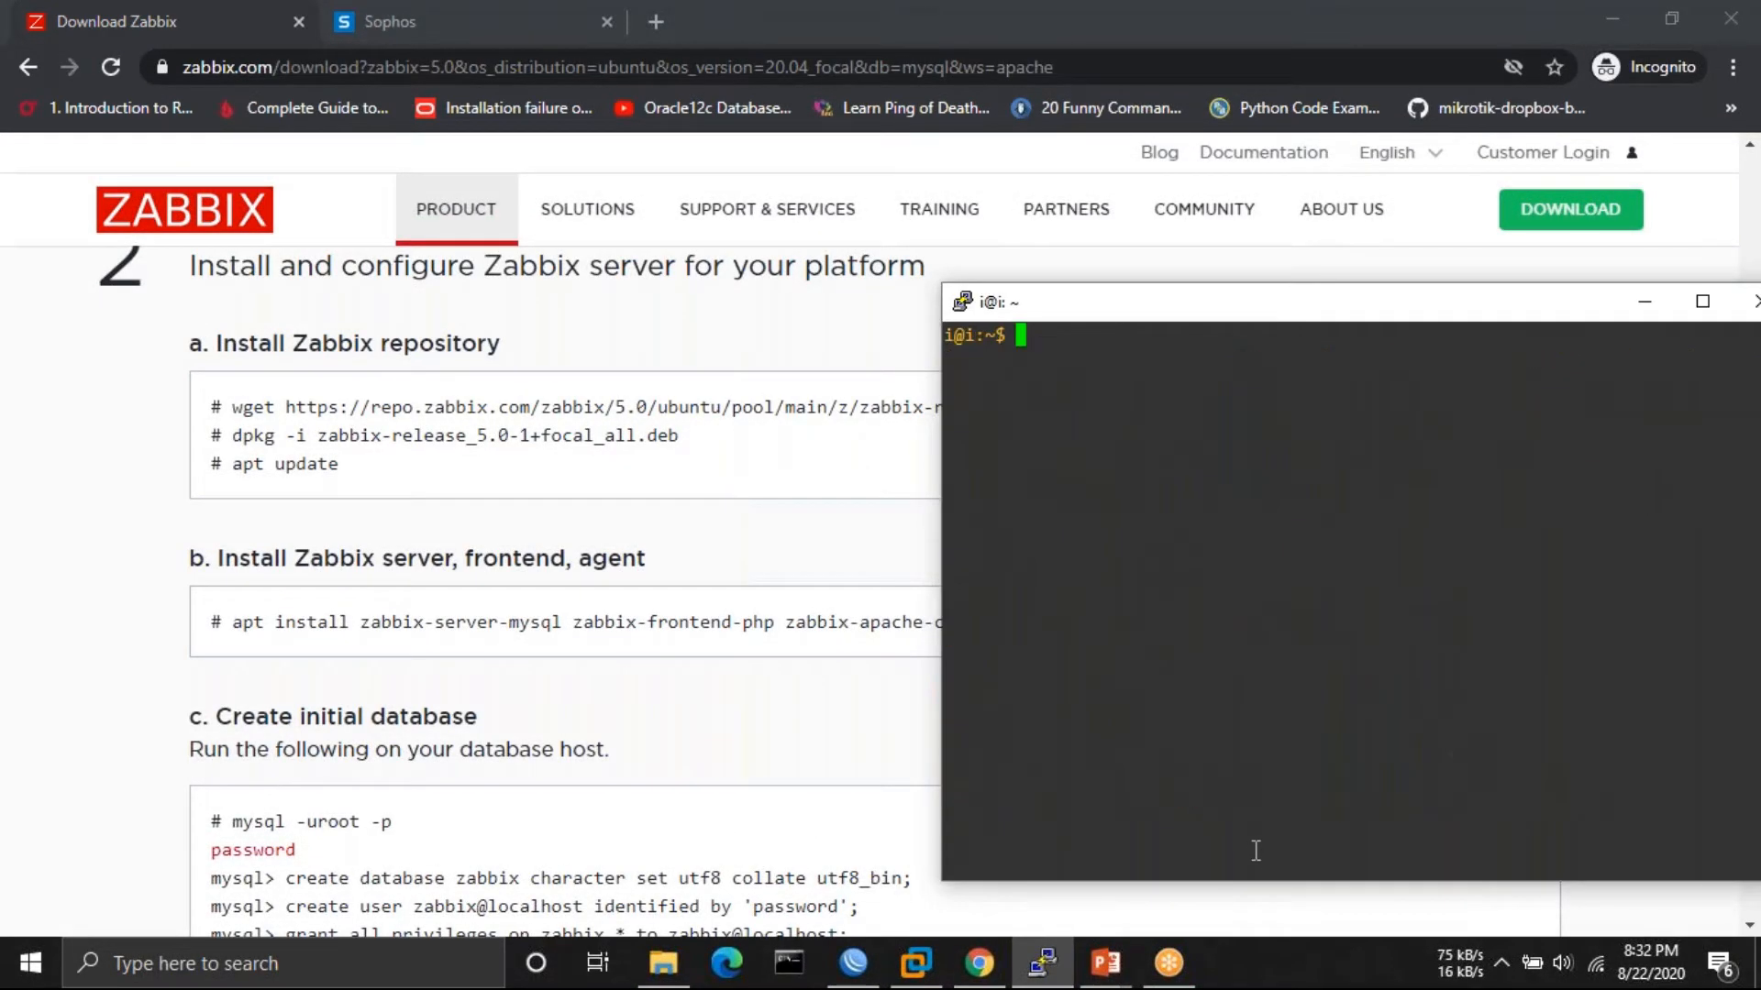
- Check the installed MySQL version with mysql -V
text(sudo)
key(shift+Insert)
key(Up)
click(736, 701)
scroll(735, 700, down, 4)
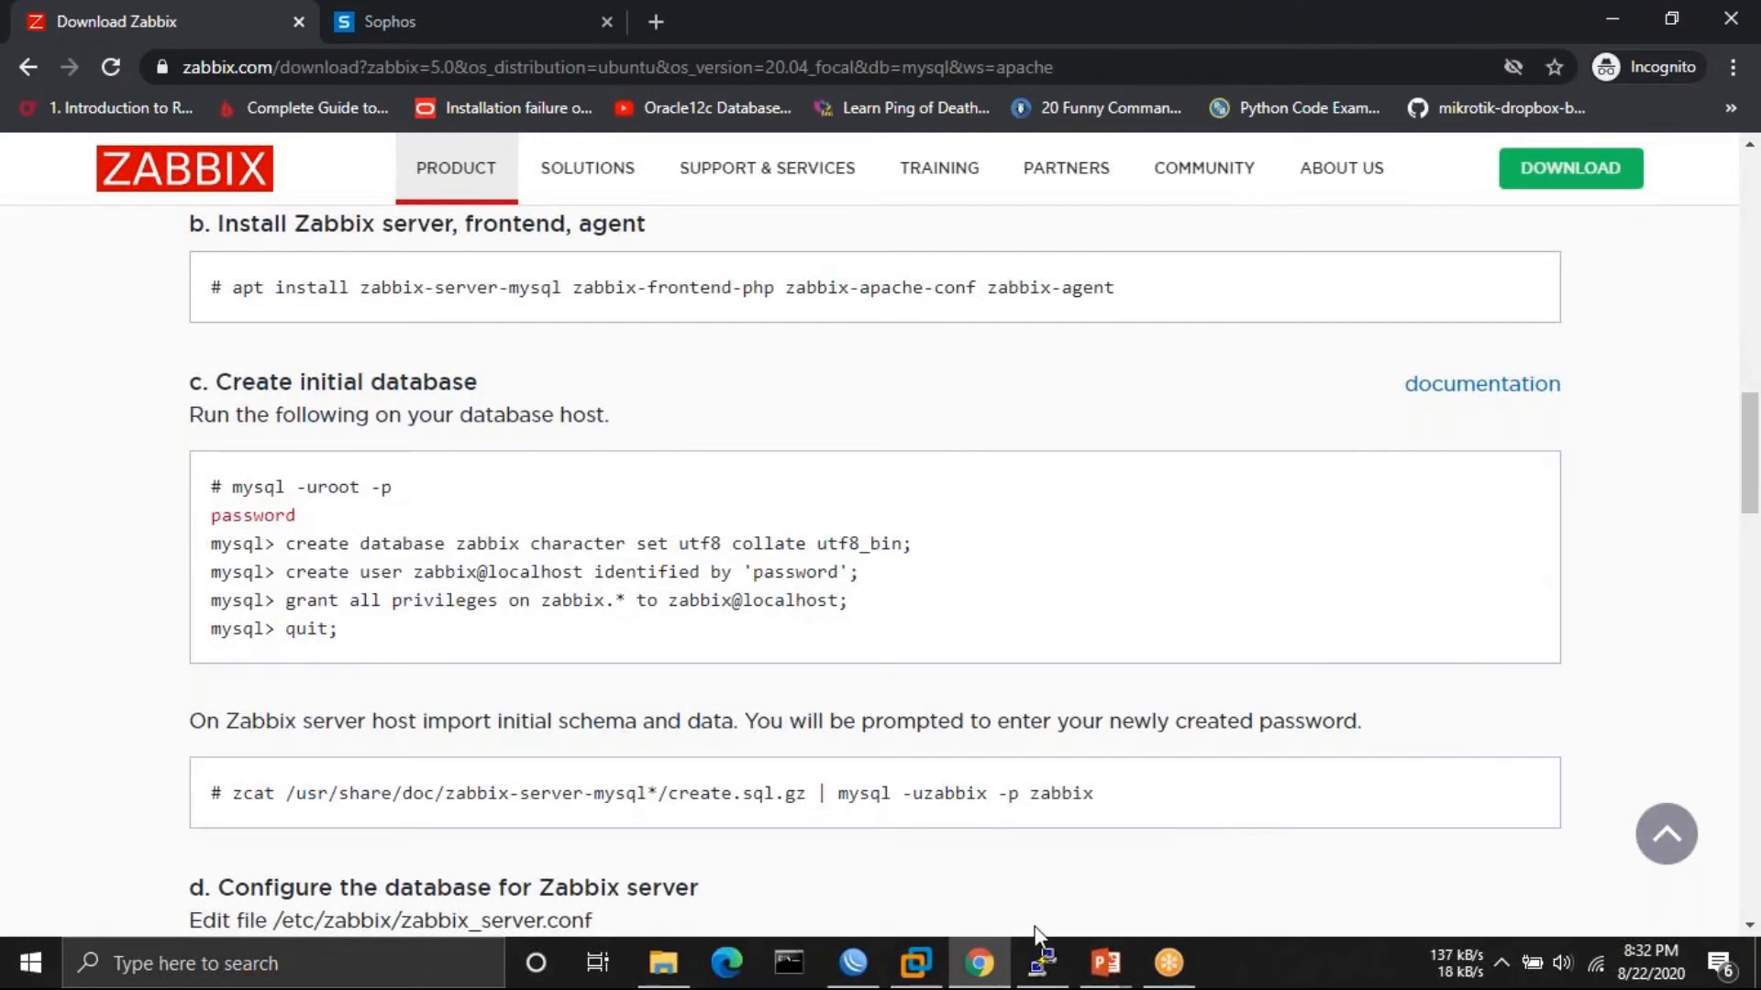
click(1043, 961)
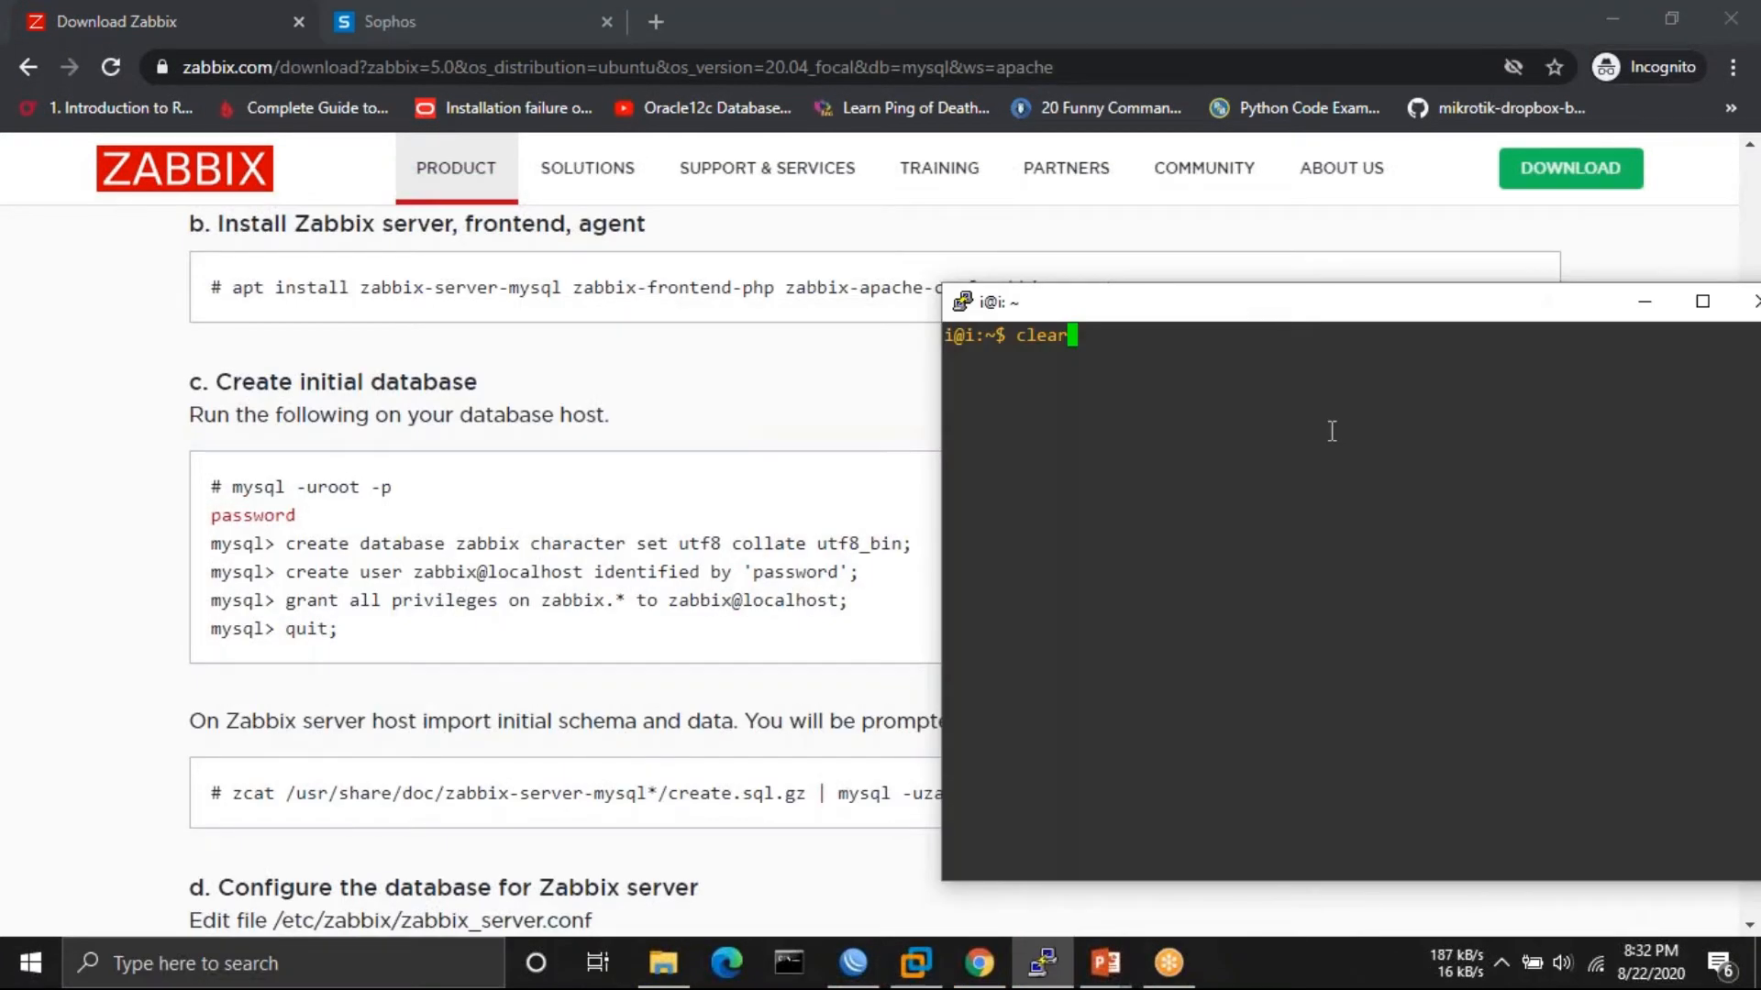
key(BackSpace)
key(BackSpace)
key(BackSpace)
key(BackSpace)
key(BackSpace)
text(sudo )
text(my)
key(BackSpace)
key(BackSpace)
key(BackSpace)
key(BackSpace)
key(BackSpace)
key(BackSpace)
key(BackSpace)
text(mysql -V)
key(Return)
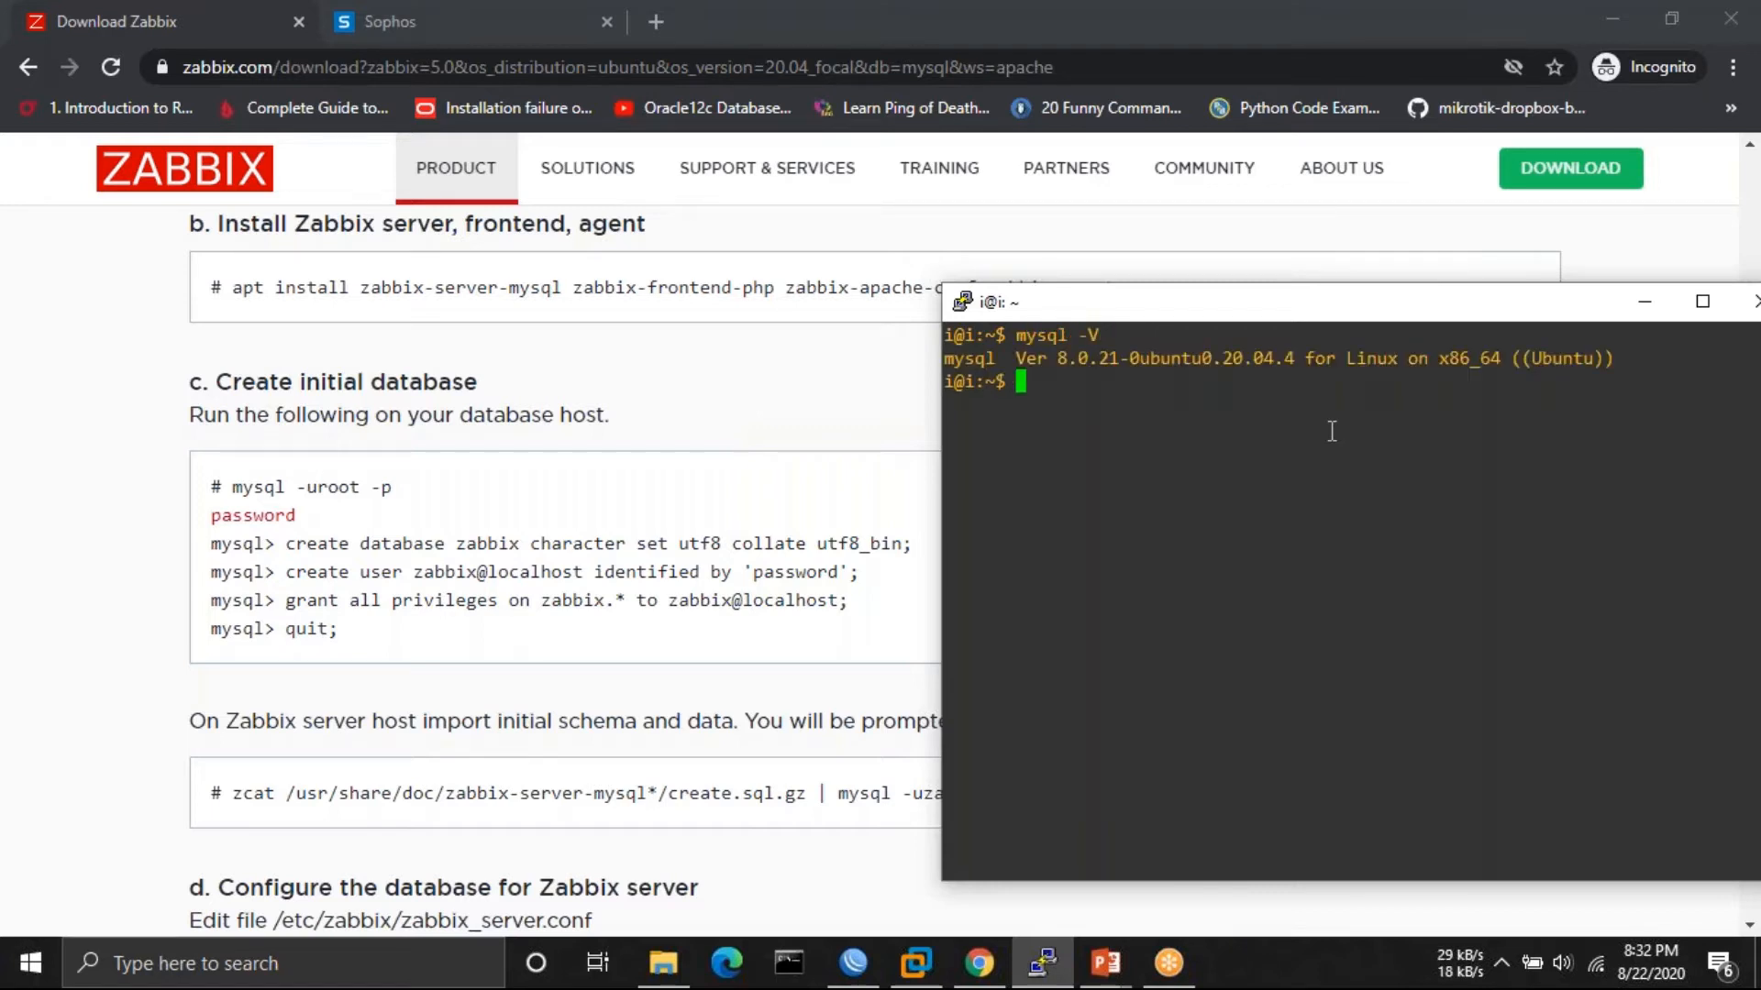
- Try logging into MySQL as root with sudo mysql -uroot -p
text(sudo mysql -uroot )
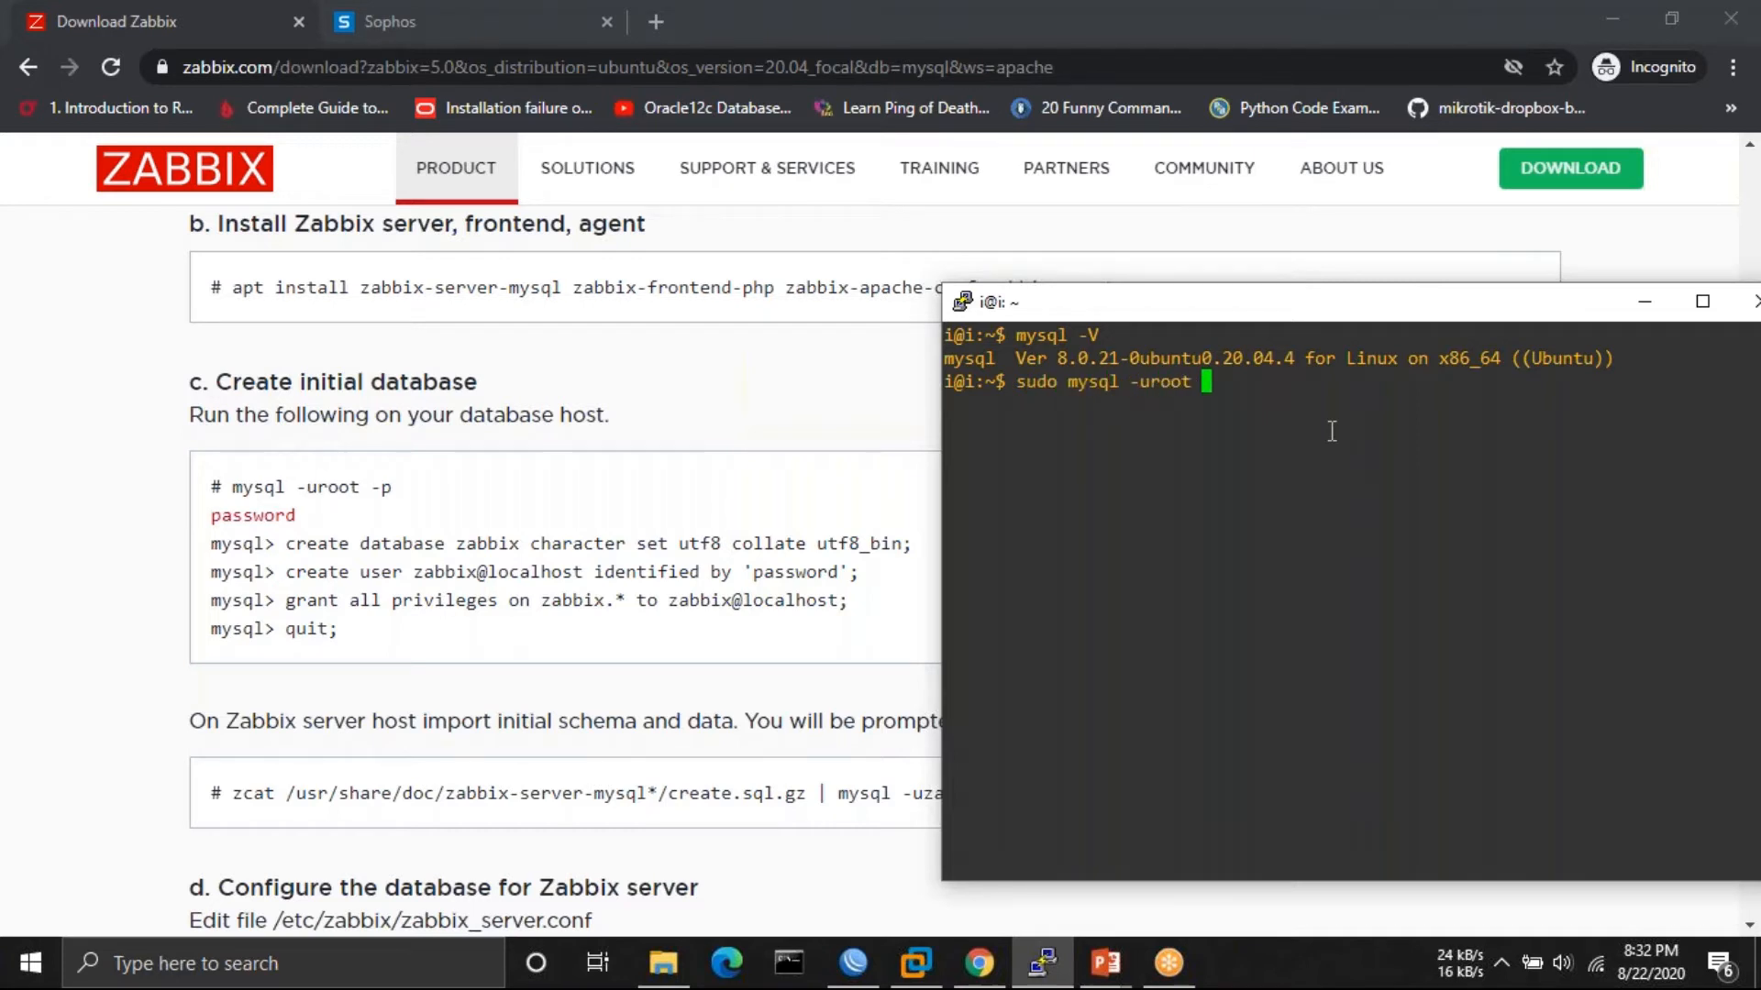
text(-p)
key(Return)
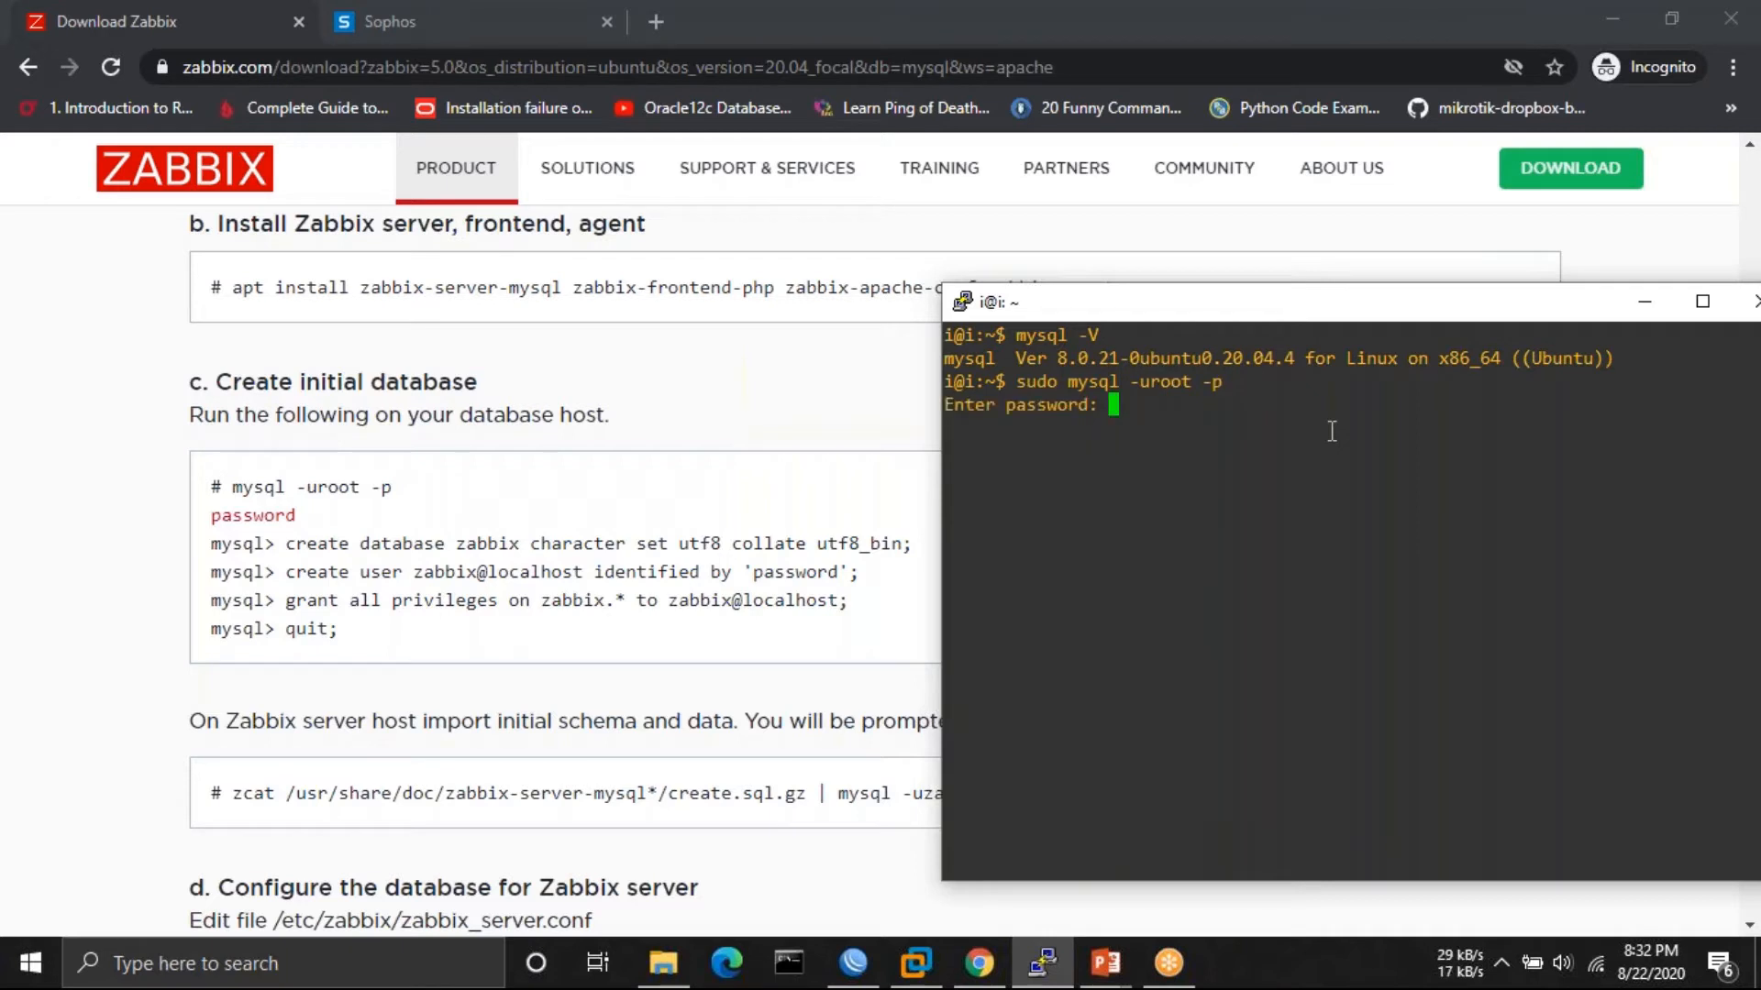
key(Return)
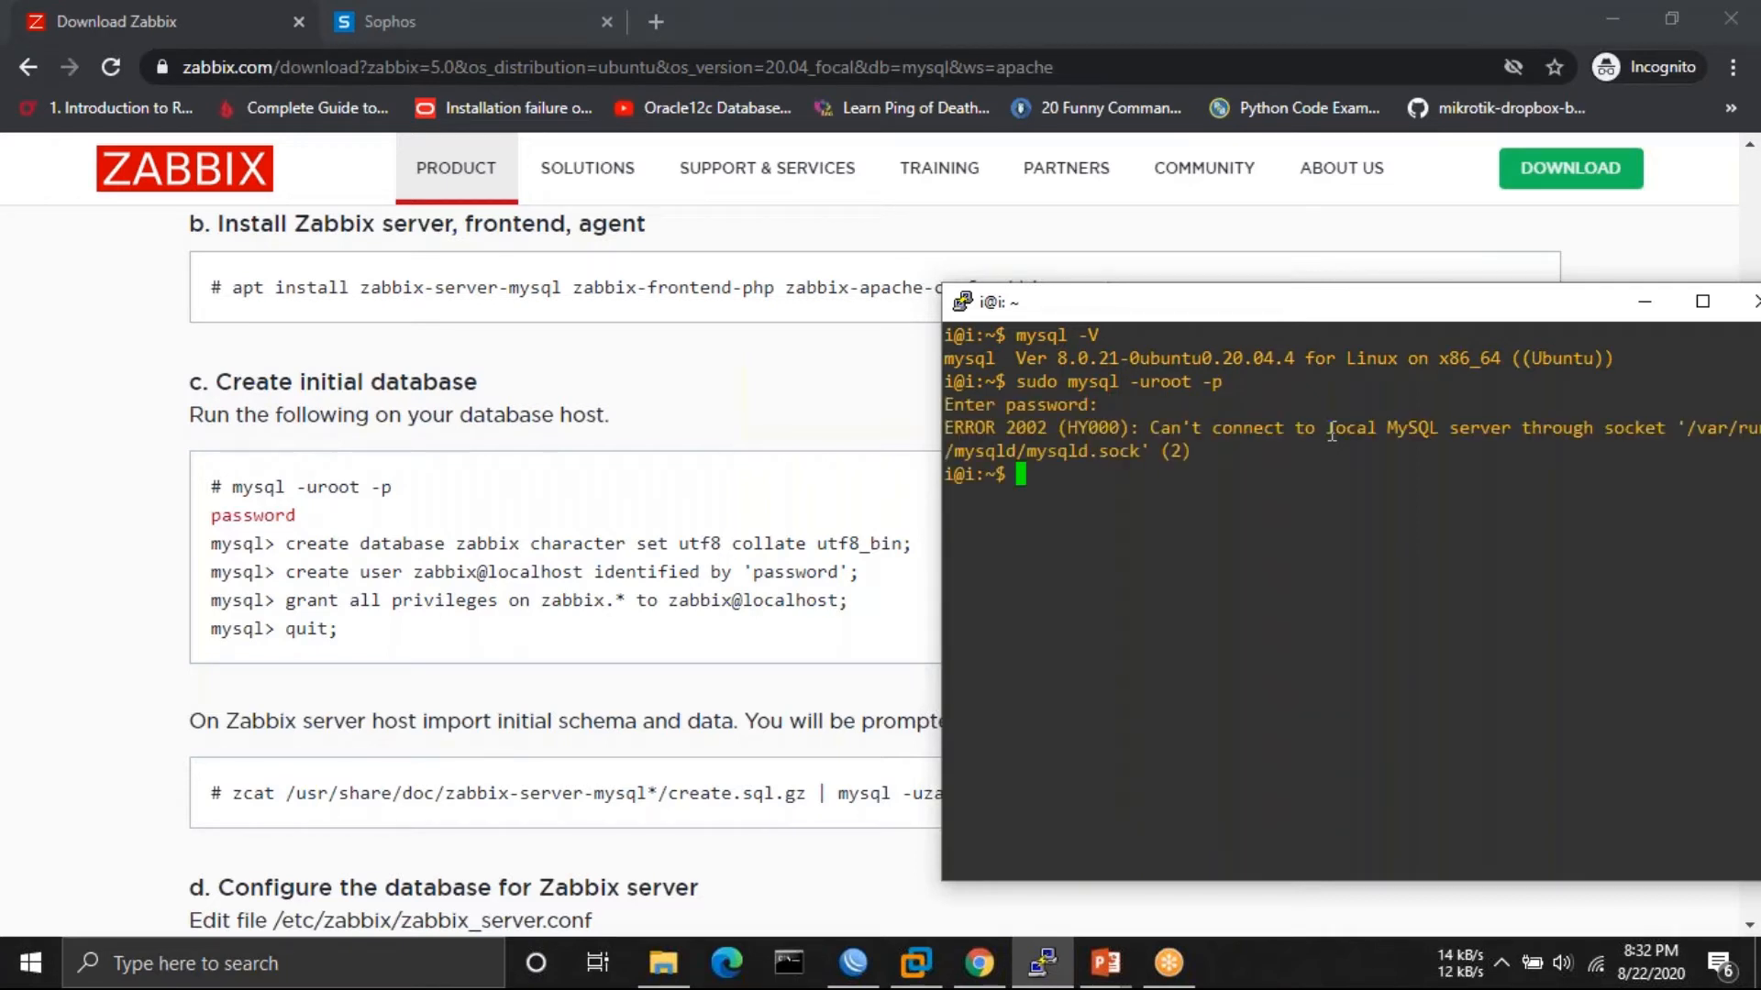
- Install MySQL server with sudo apt install mysql-server, confirming with y
key(Up)
key(BackSpace)
key(BackSpace)
key(BackSpace)
key(BackSpace)
key(BackSpace)
key(BackSpace)
key(BackSpace)
key(BackSpace)
key(BackSpace)
key(BackSpace)
key(BackSpace)
key(BackSpace)
key(BackSpace)
key(BackSpace)
key(BackSpace)
key(BackSpace)
key(BackSpace)
key(BackSpace)
key(BackSpace)
key(BackSpace)
text(sudo apt instal)
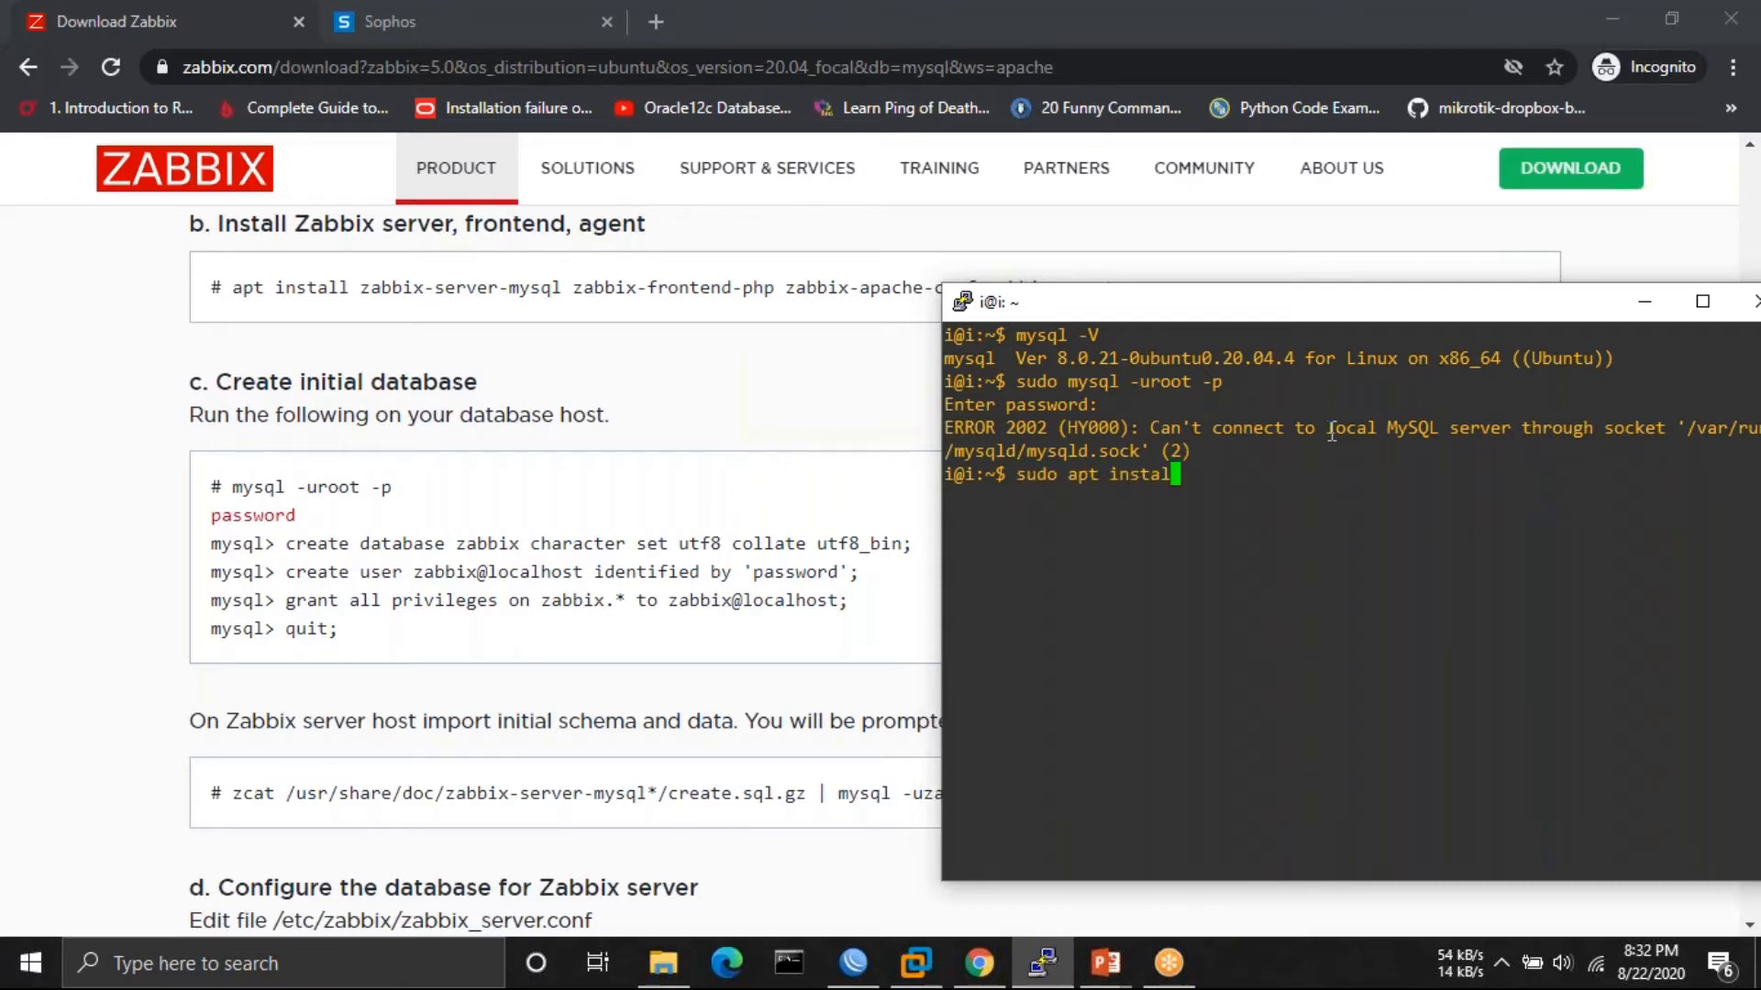
text(l mysql-server)
key(Return)
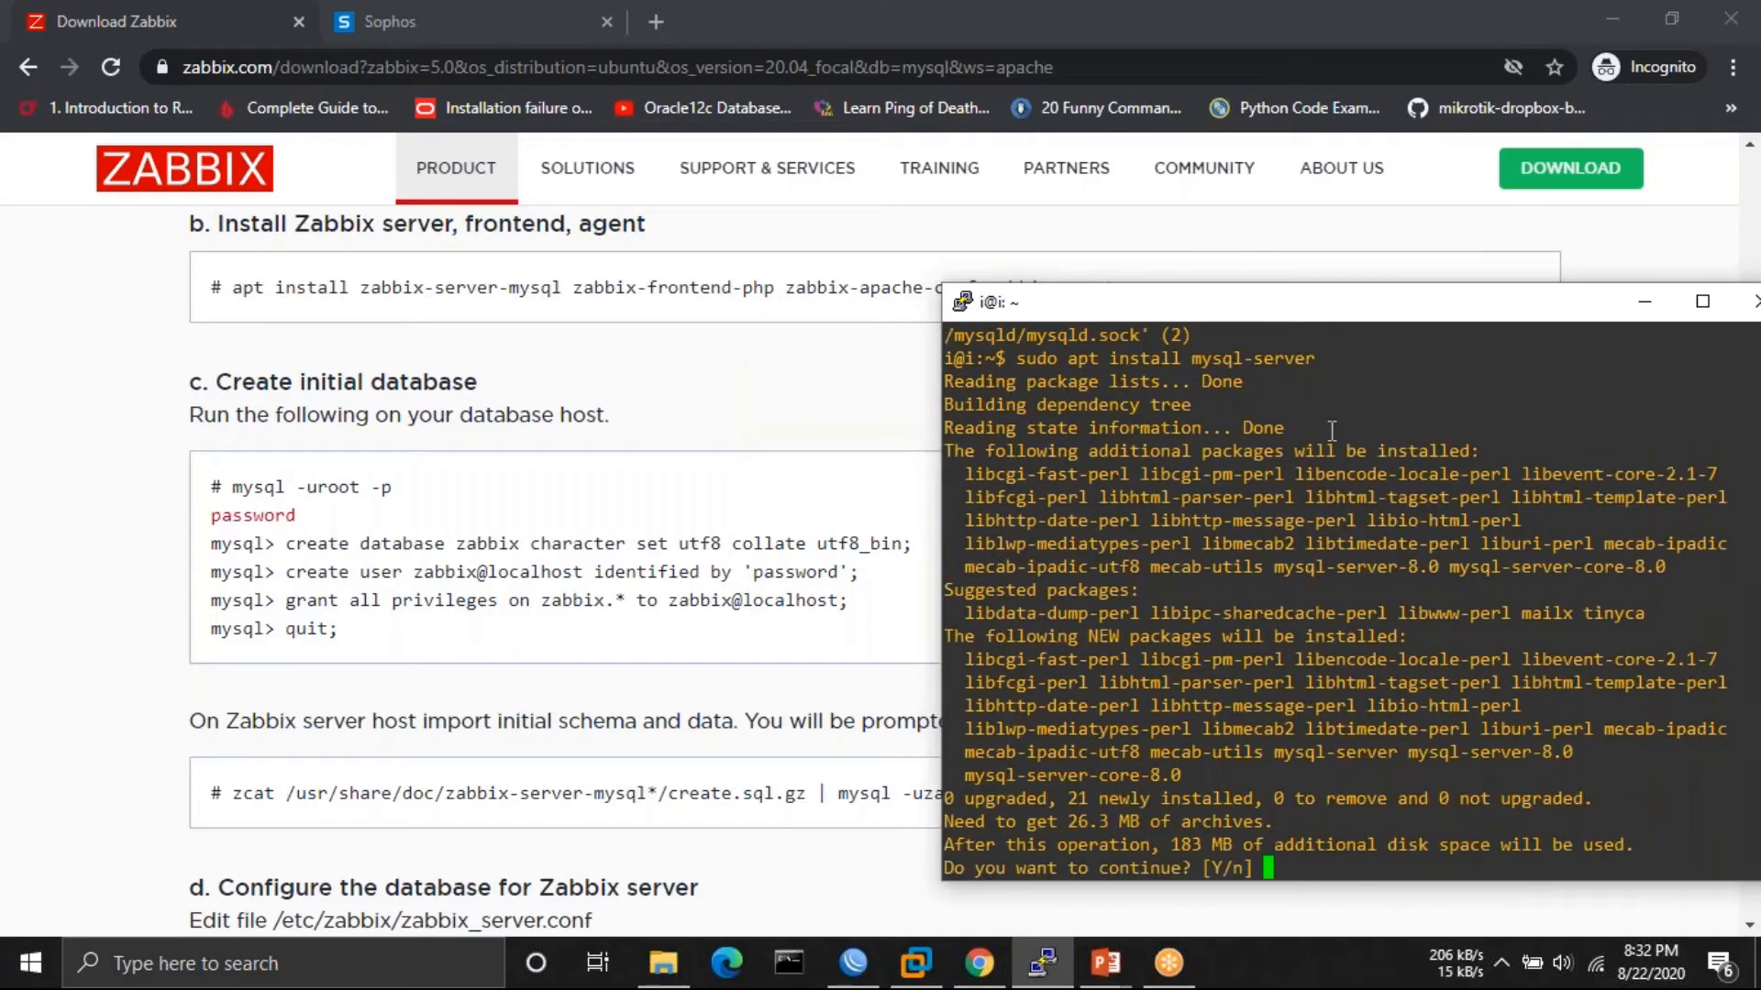
text(y)
key(Return)
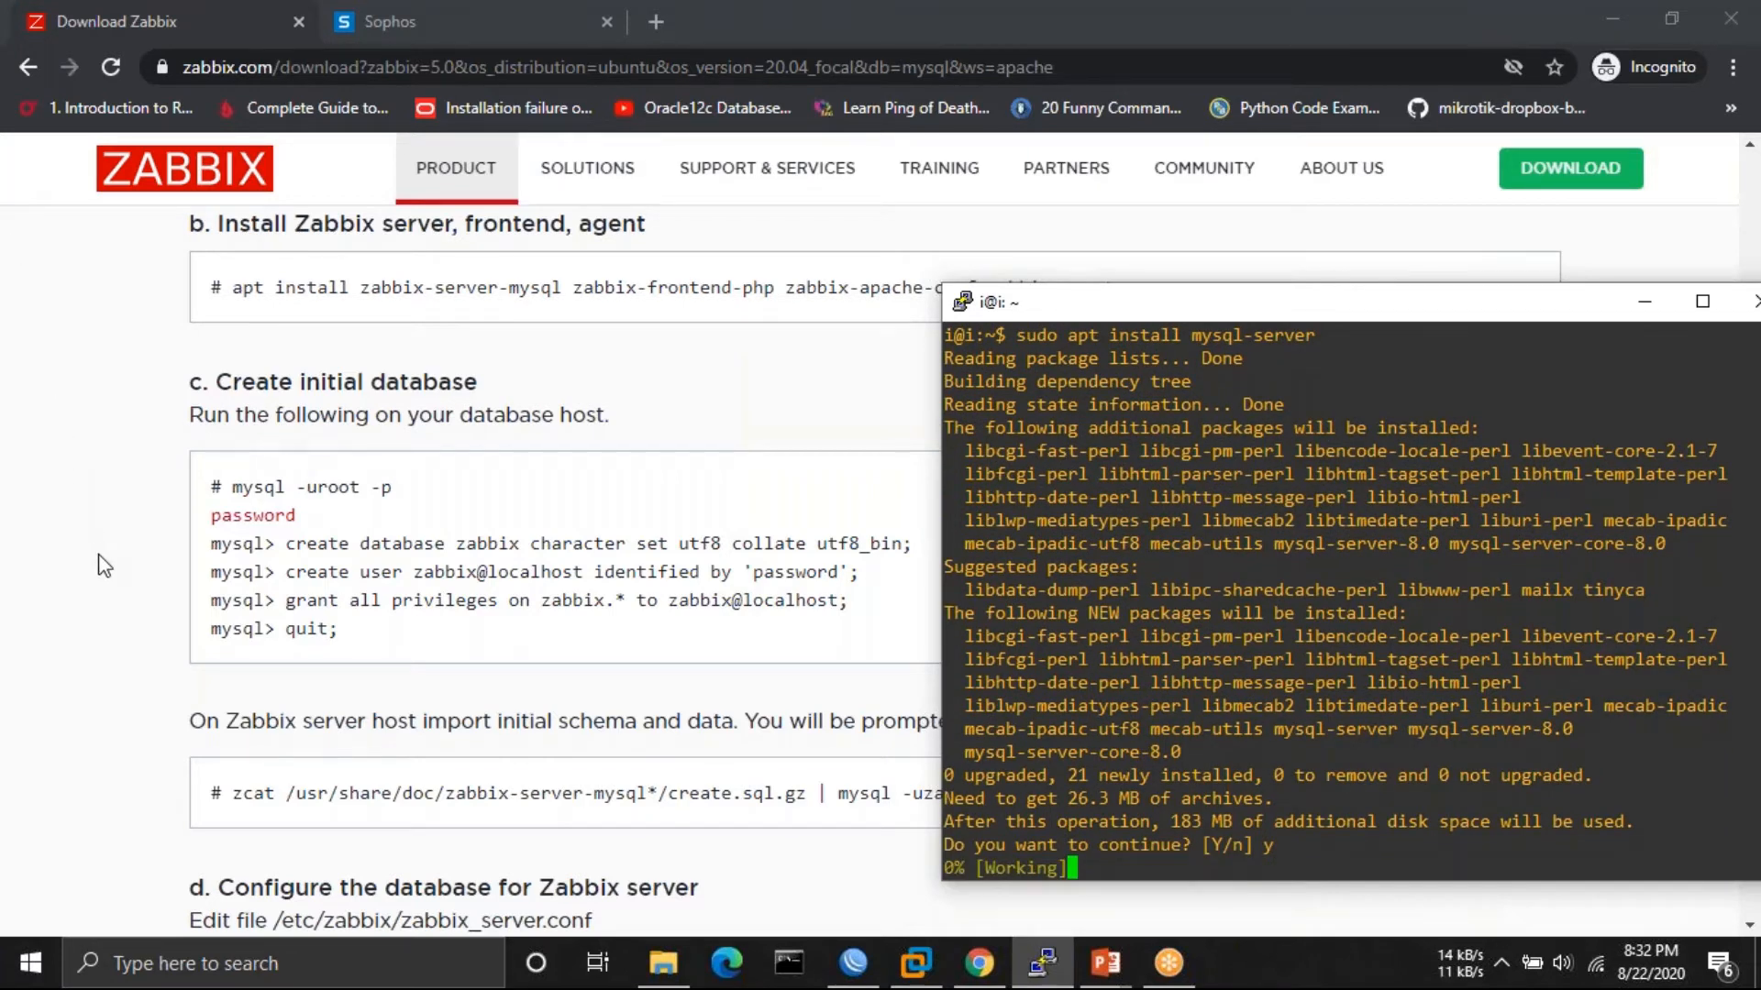
click(178, 651)
- Open the Zabbix Agents download page and choose Linux, showing 3.0 archive packages
scroll(179, 651, up, 15)
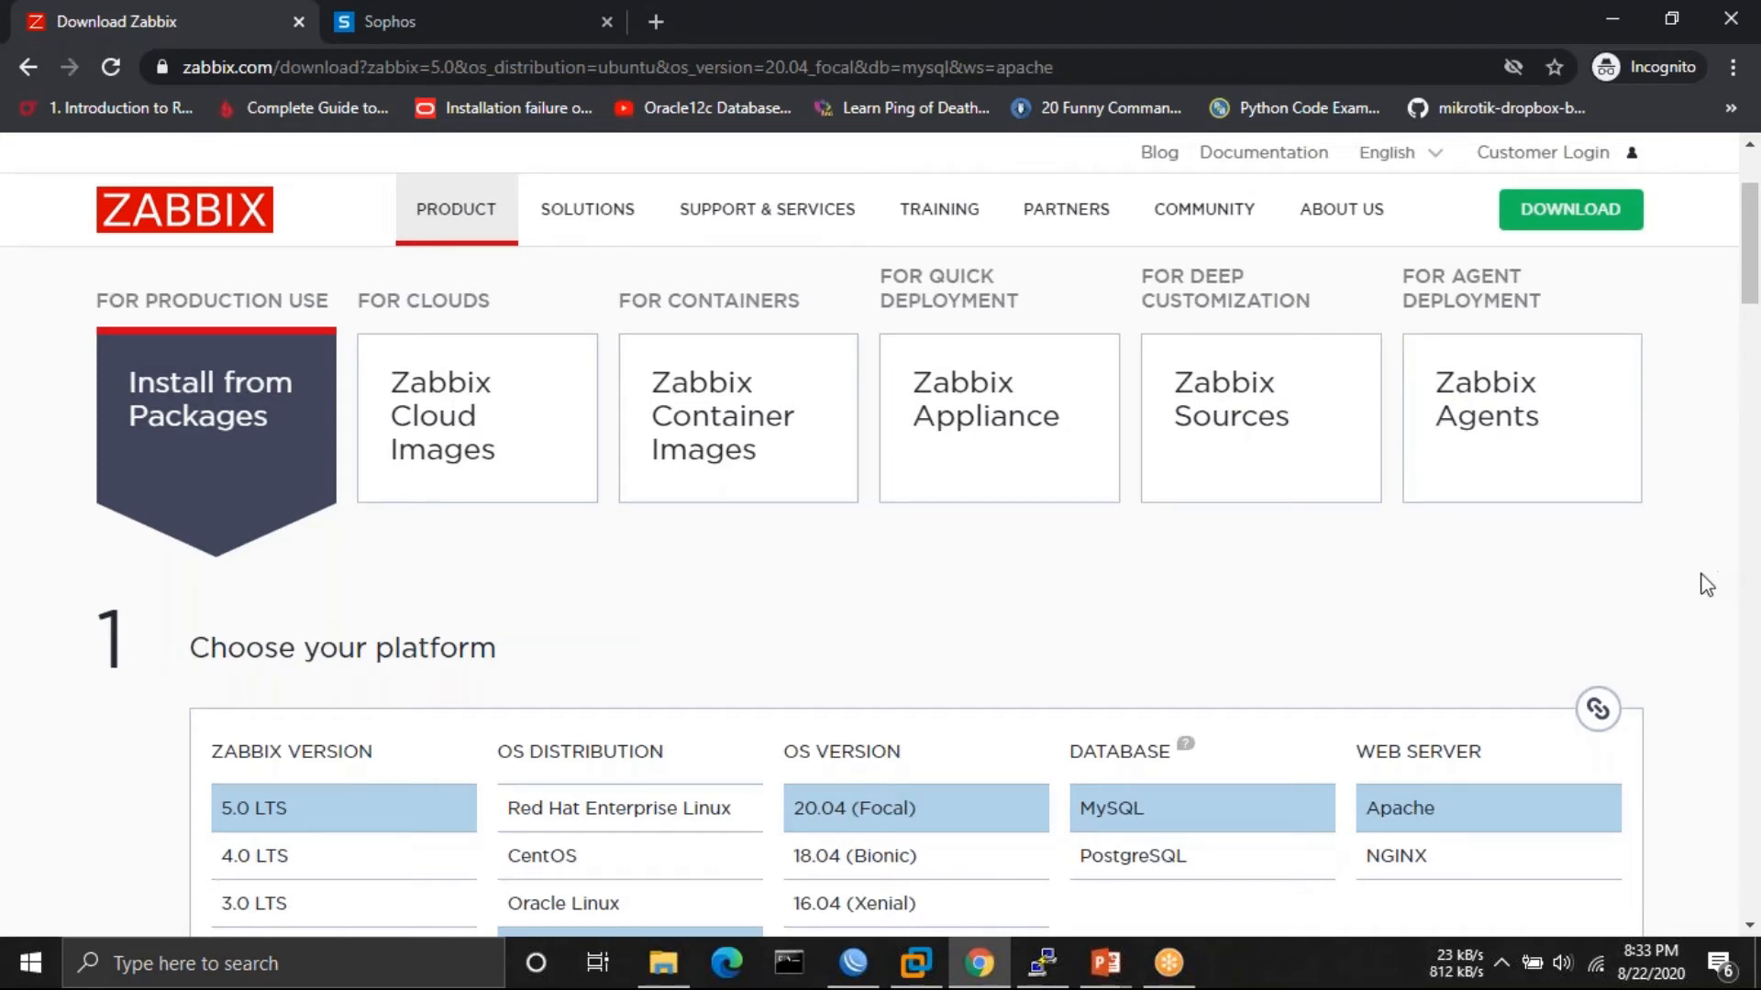
click(1529, 445)
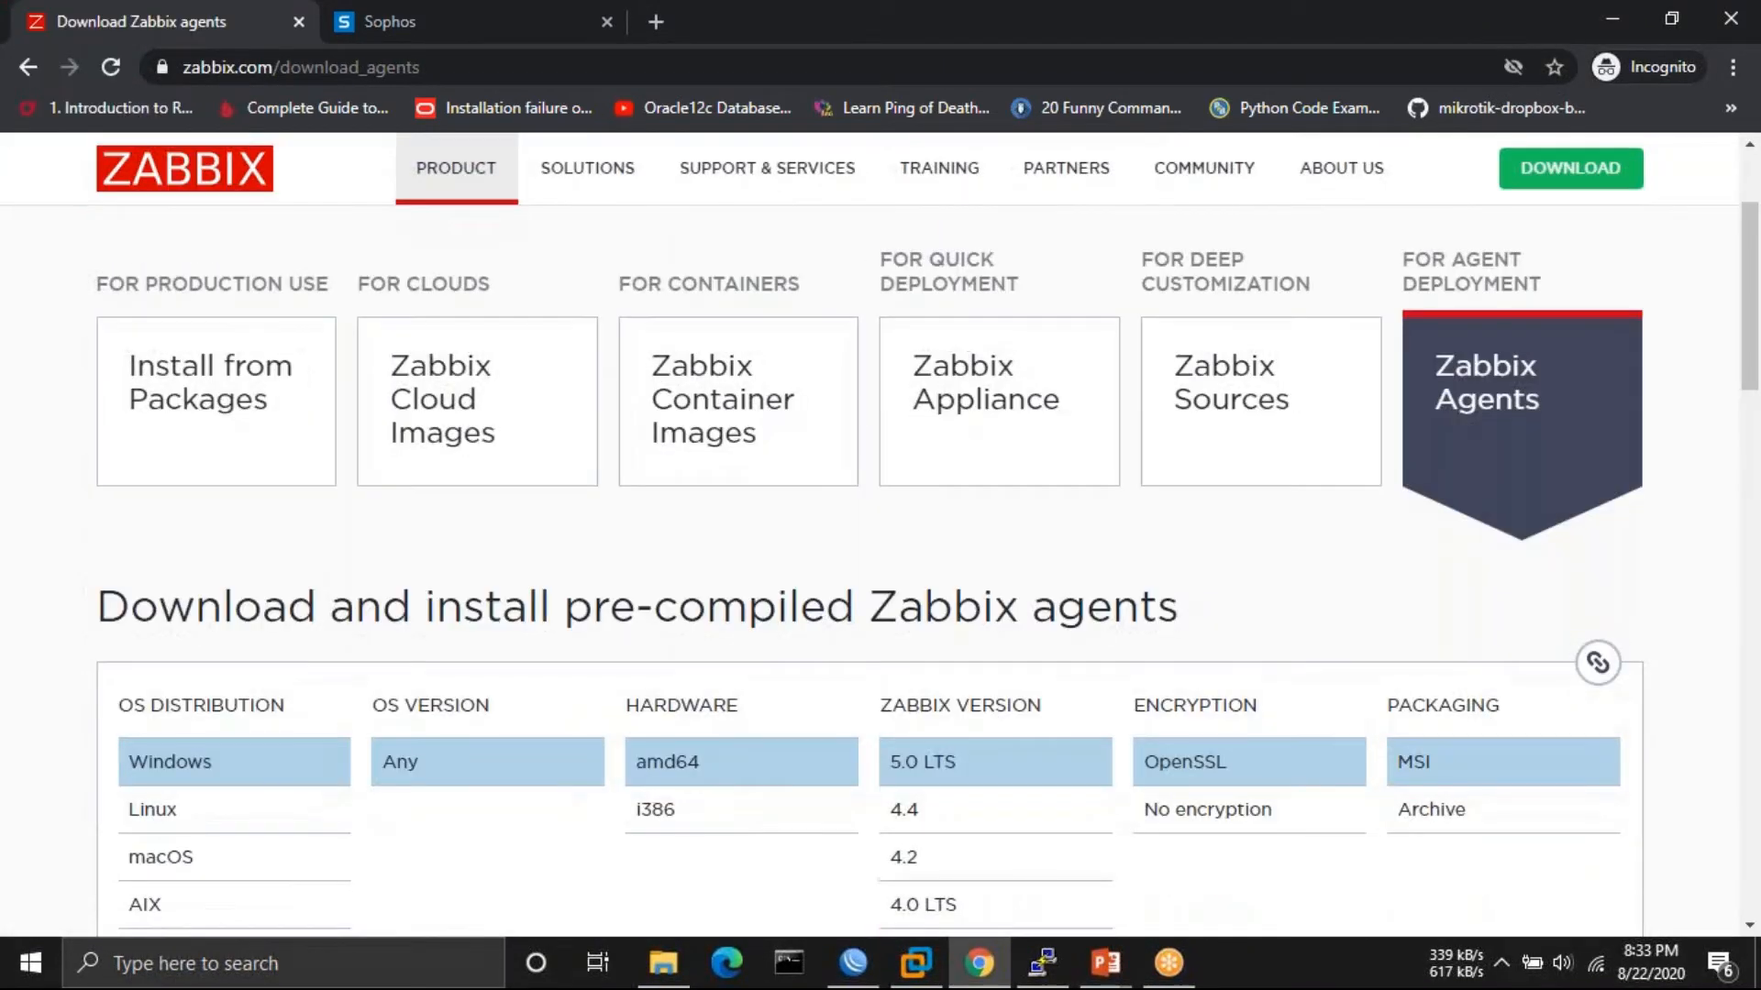
scroll(235, 674, down, 1)
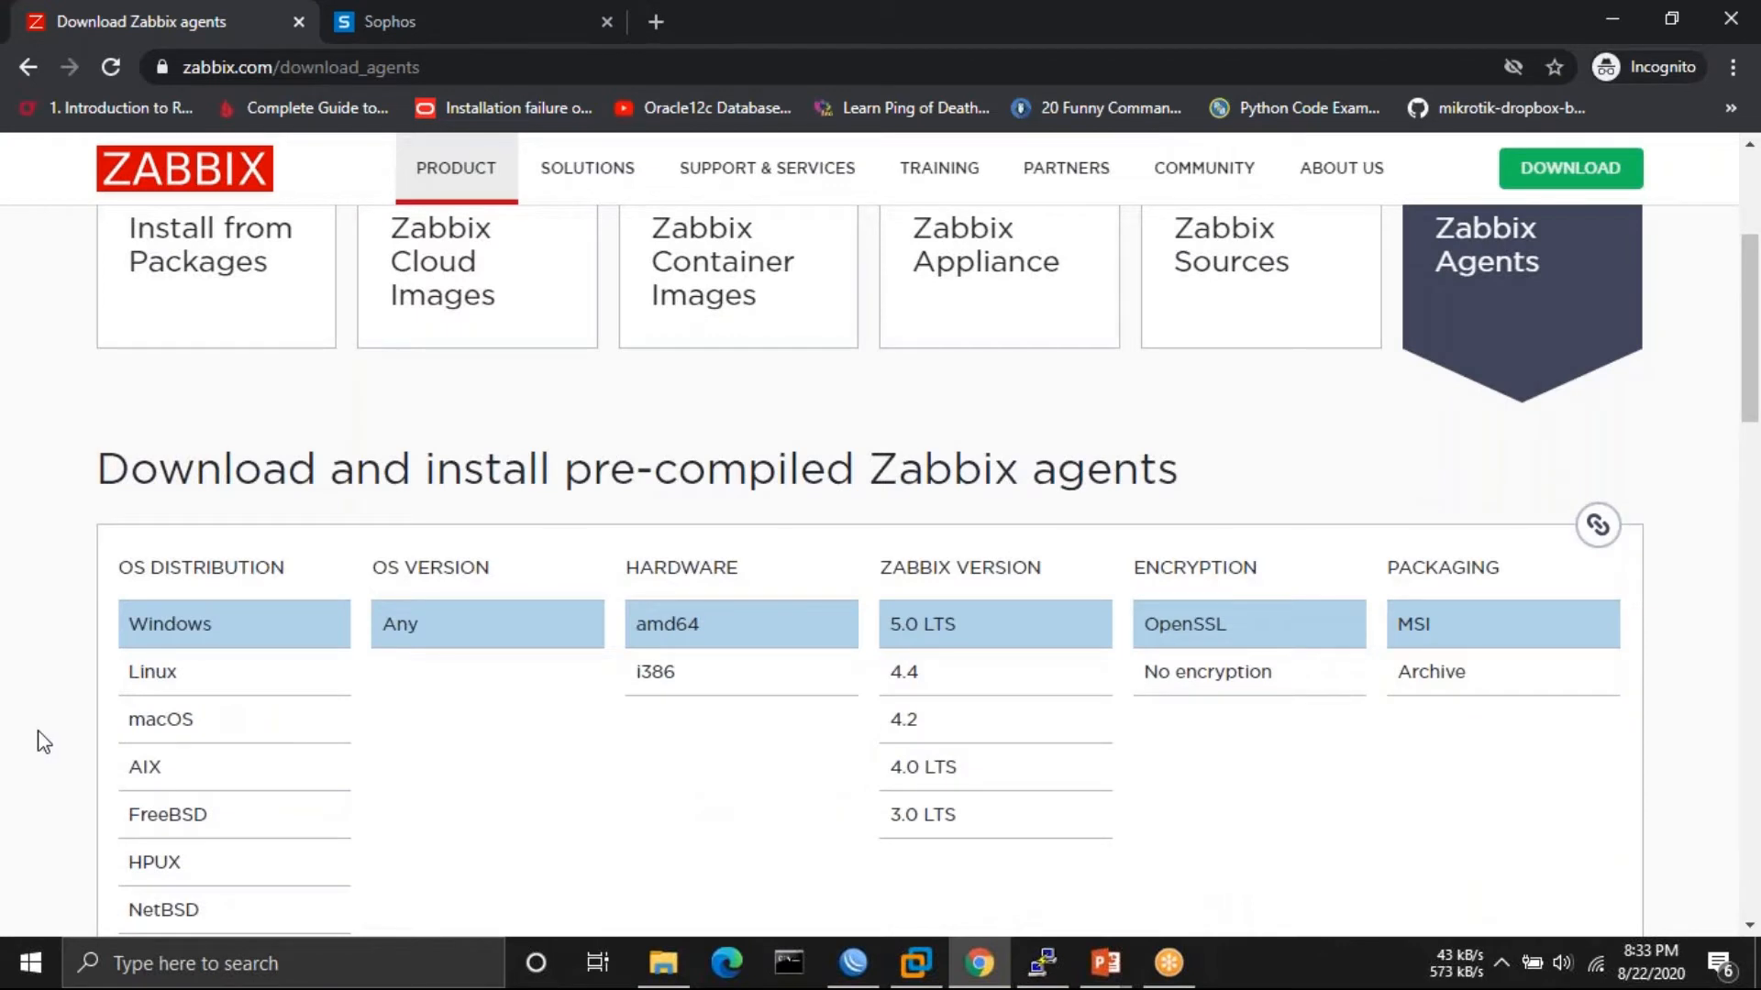
scroll(41, 741, down, 1)
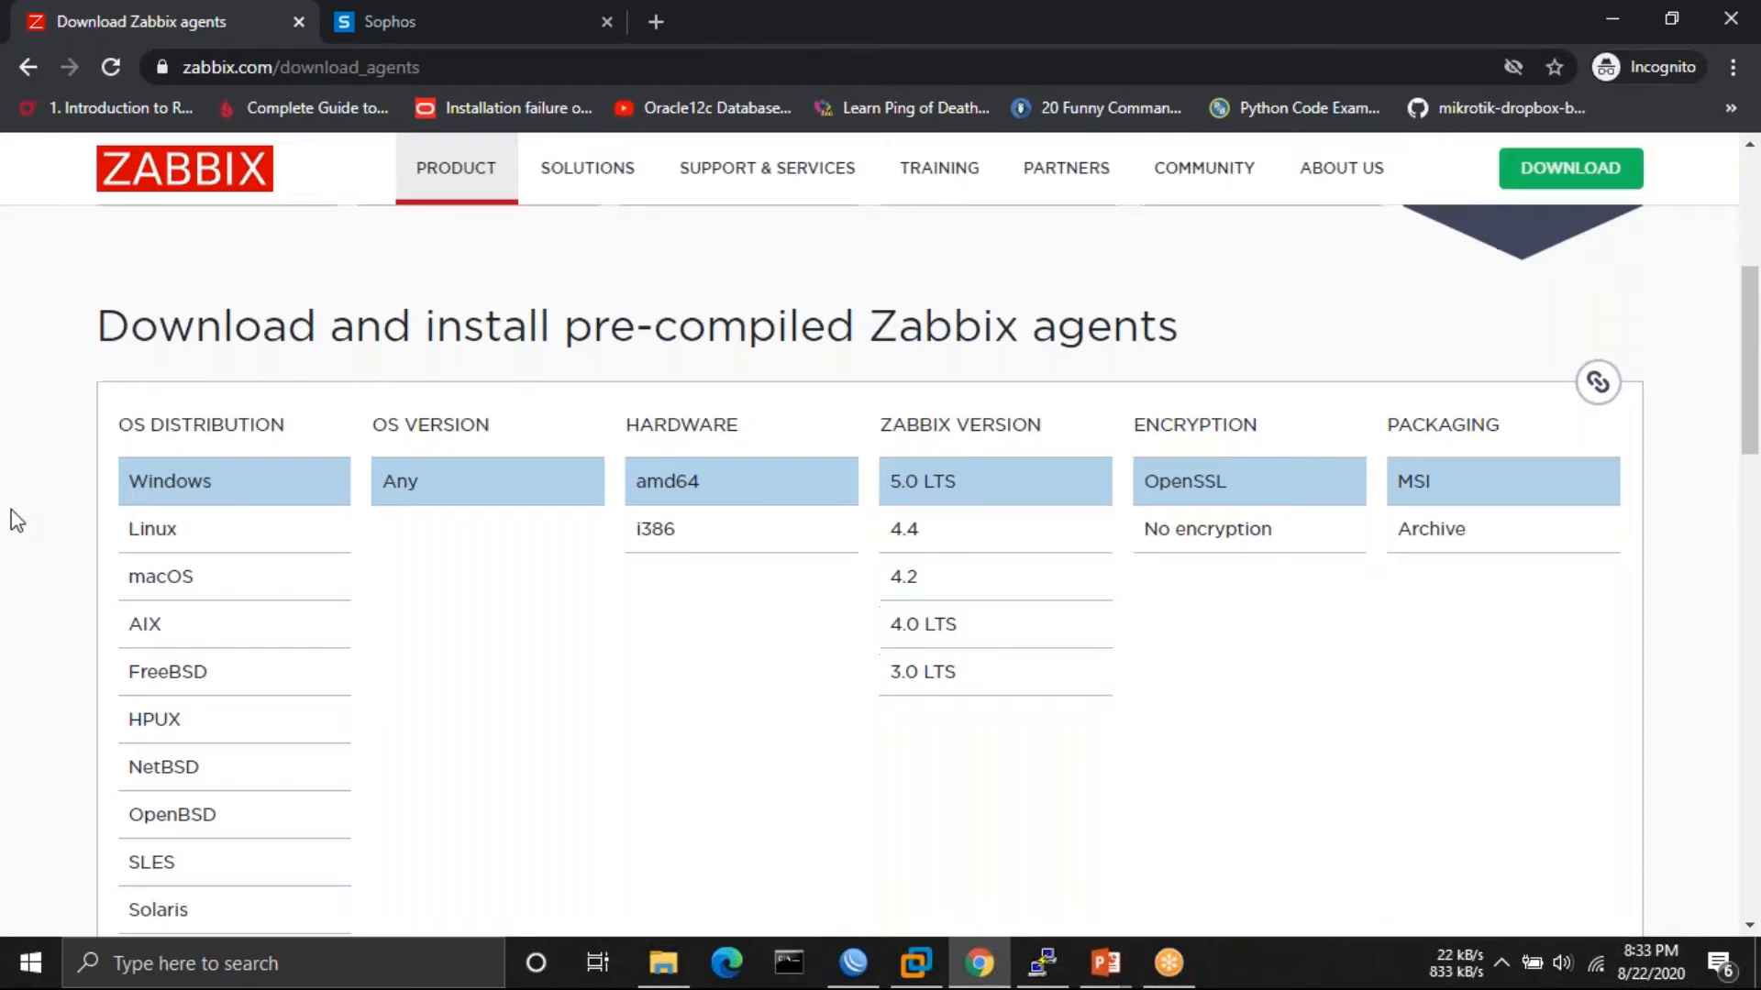
scroll(17, 515, down, 1)
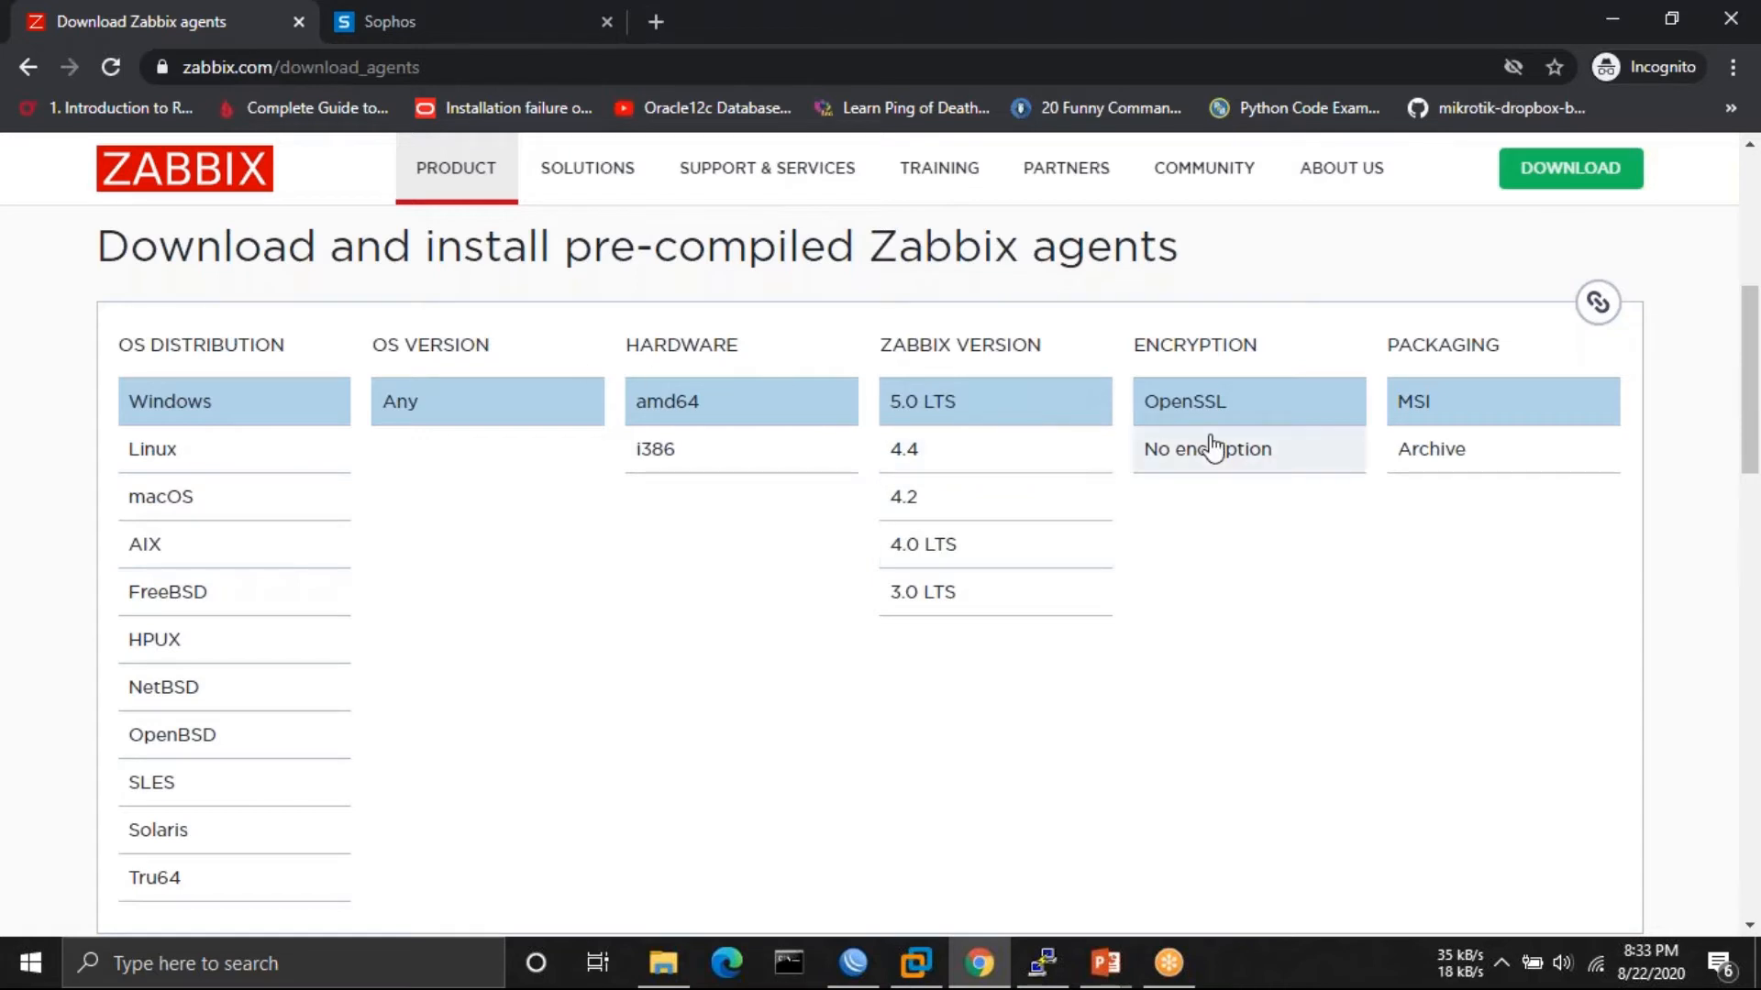
click(152, 460)
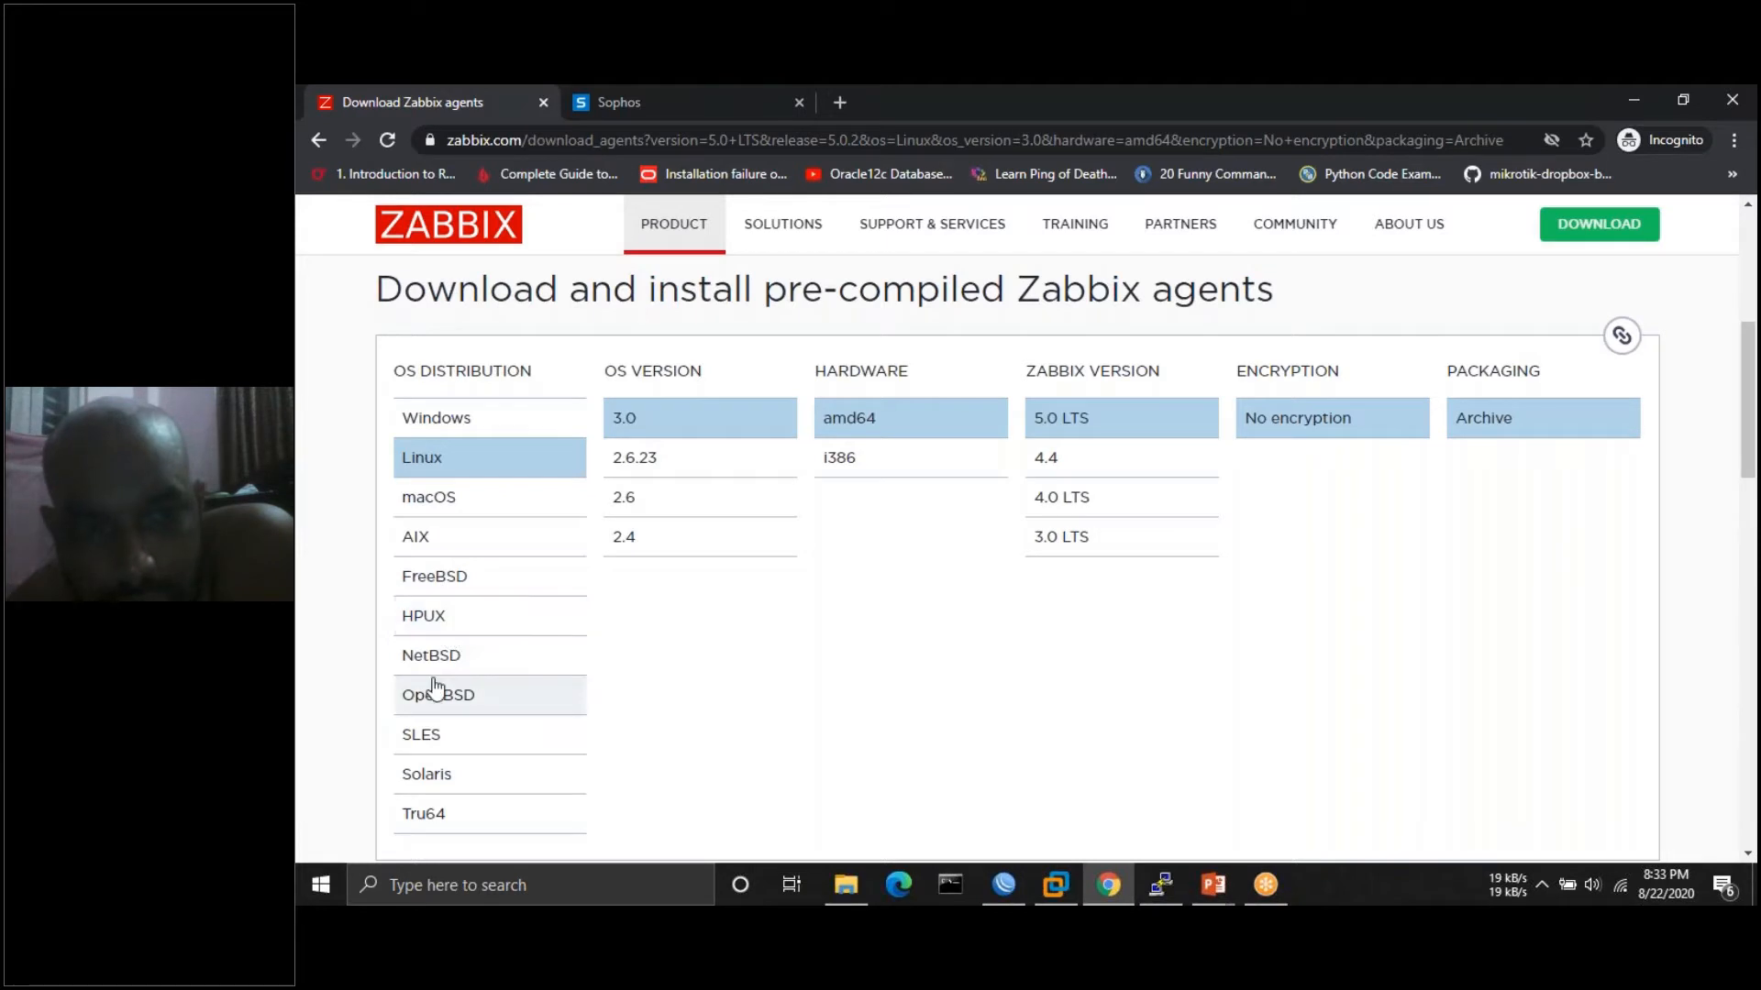
- Check the MySQL server install progress in PuTTY, then return to the Zabbix page
scroll(432, 679, down, 2)
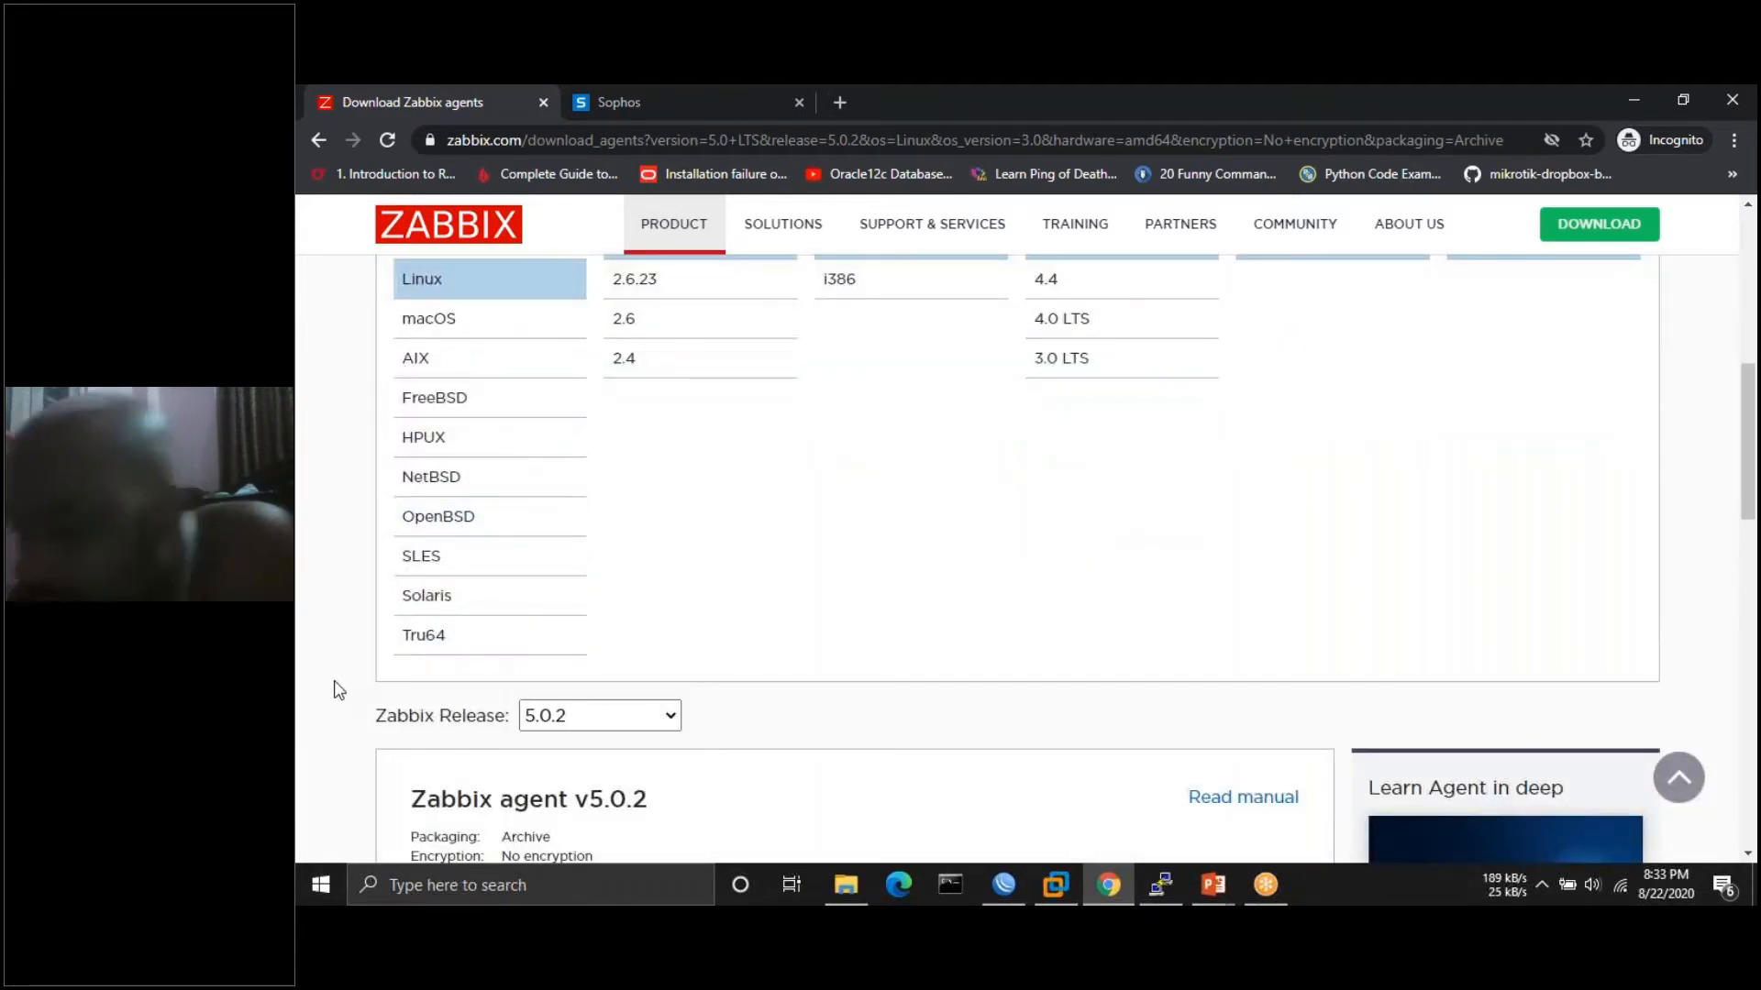
scroll(340, 690, up, 1)
scroll(339, 690, up, 2)
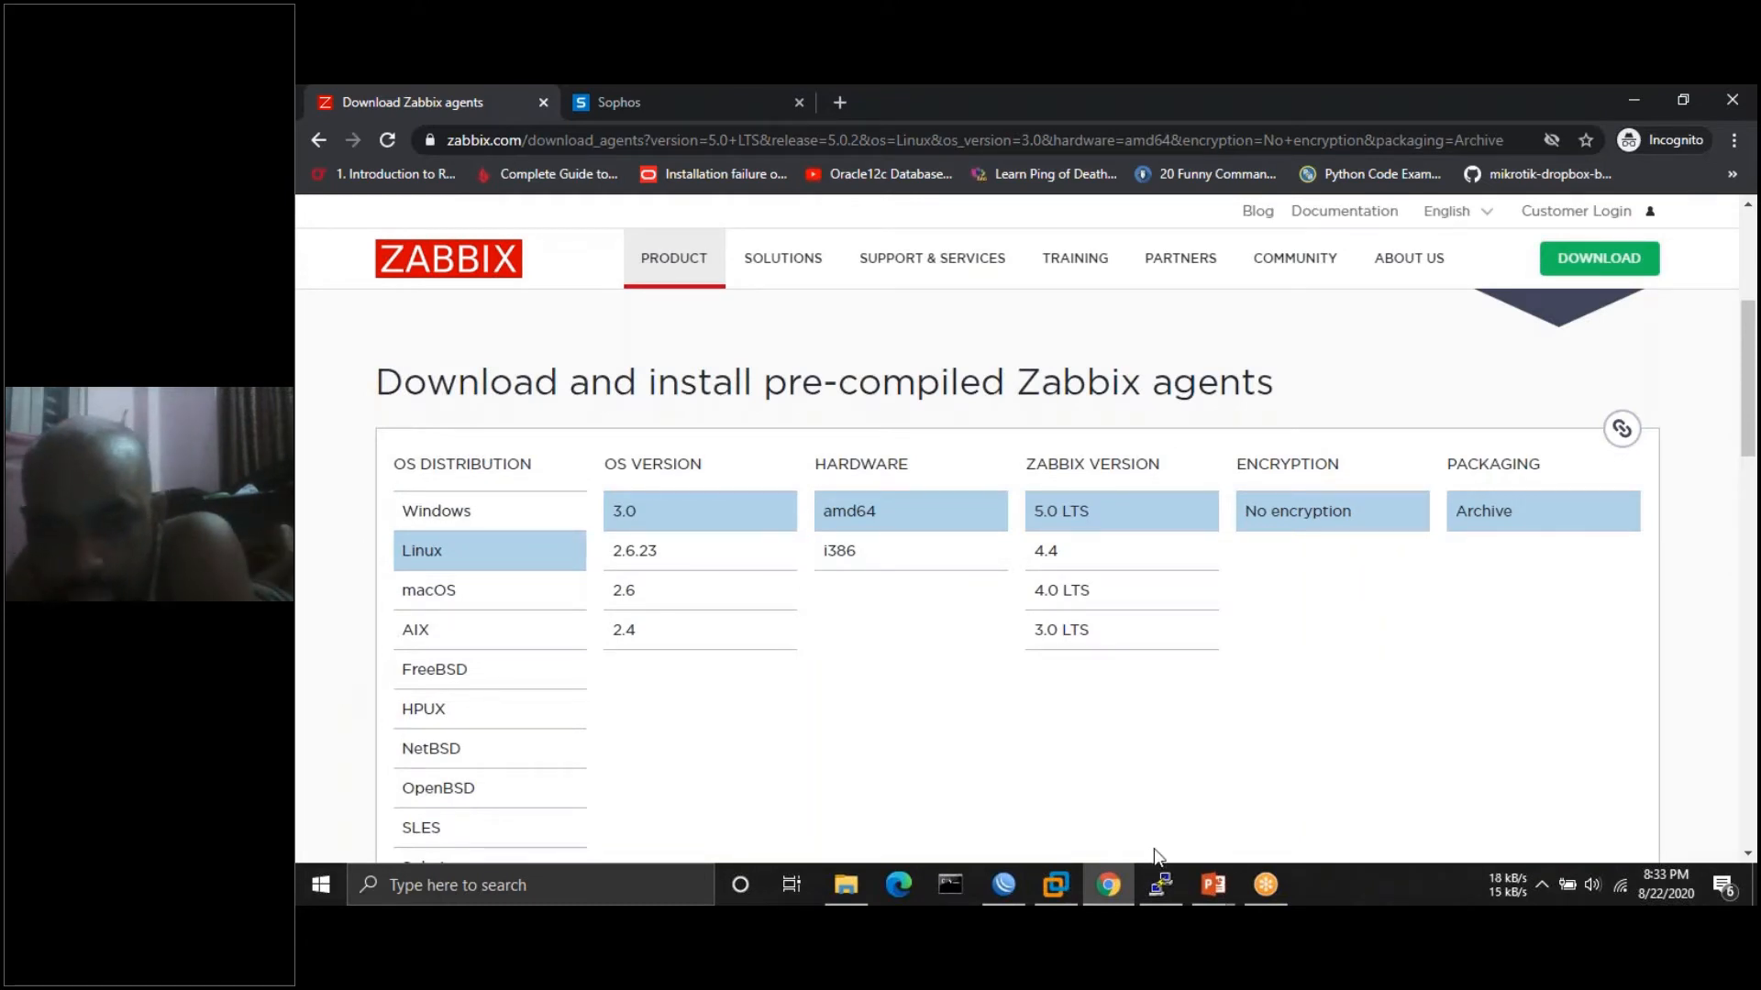
click(1159, 882)
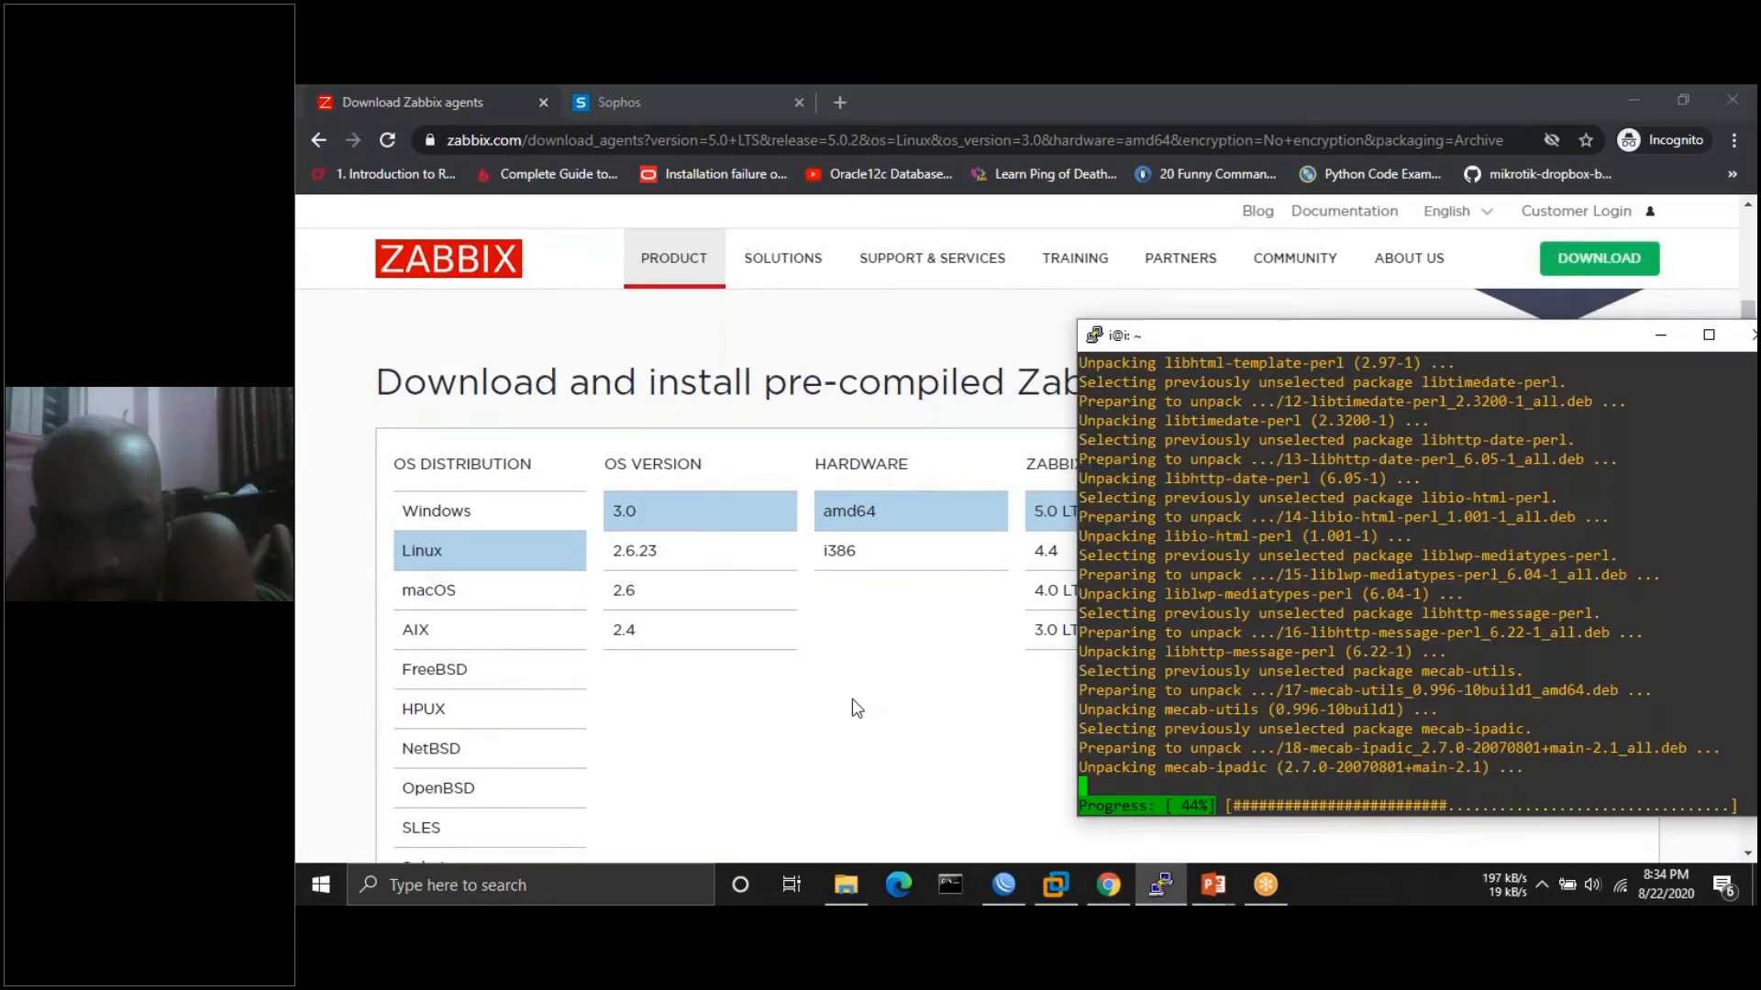
click(854, 709)
scroll(594, 374, up, 1)
scroll(421, 597, up, 4)
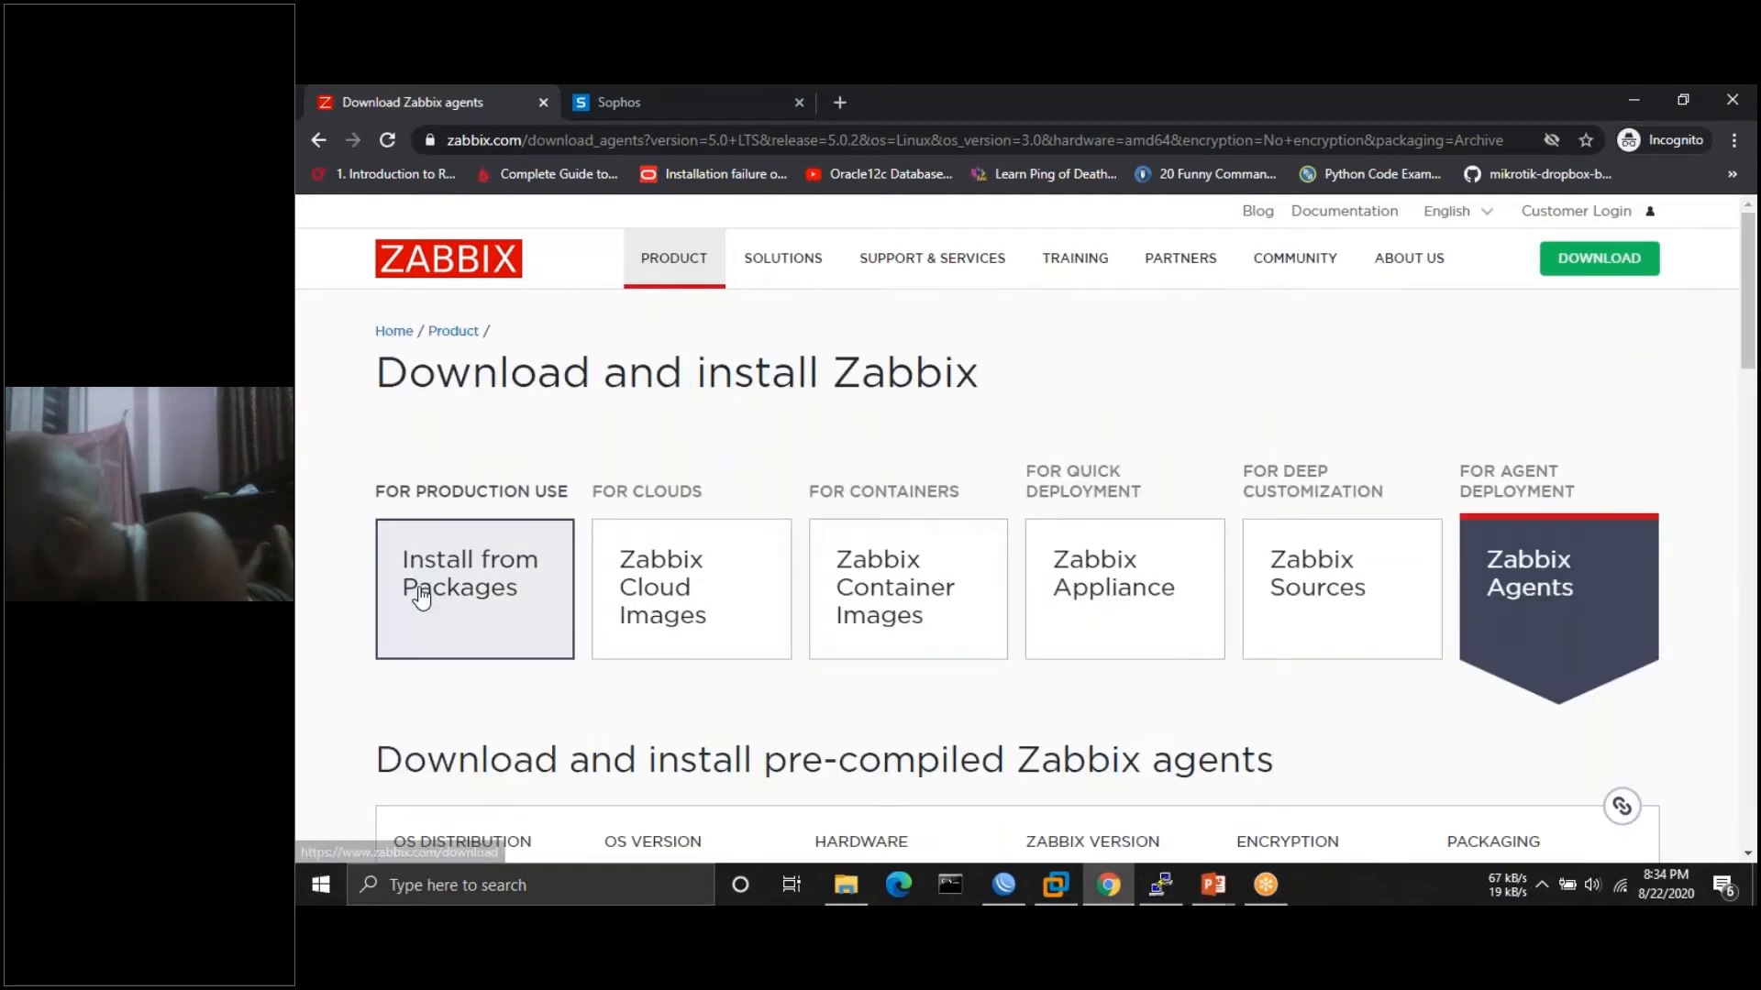
- Switch back to Install from Packages with Ubuntu selected, then check PuTTY's progress
click(421, 597)
scroll(529, 600, down, 8)
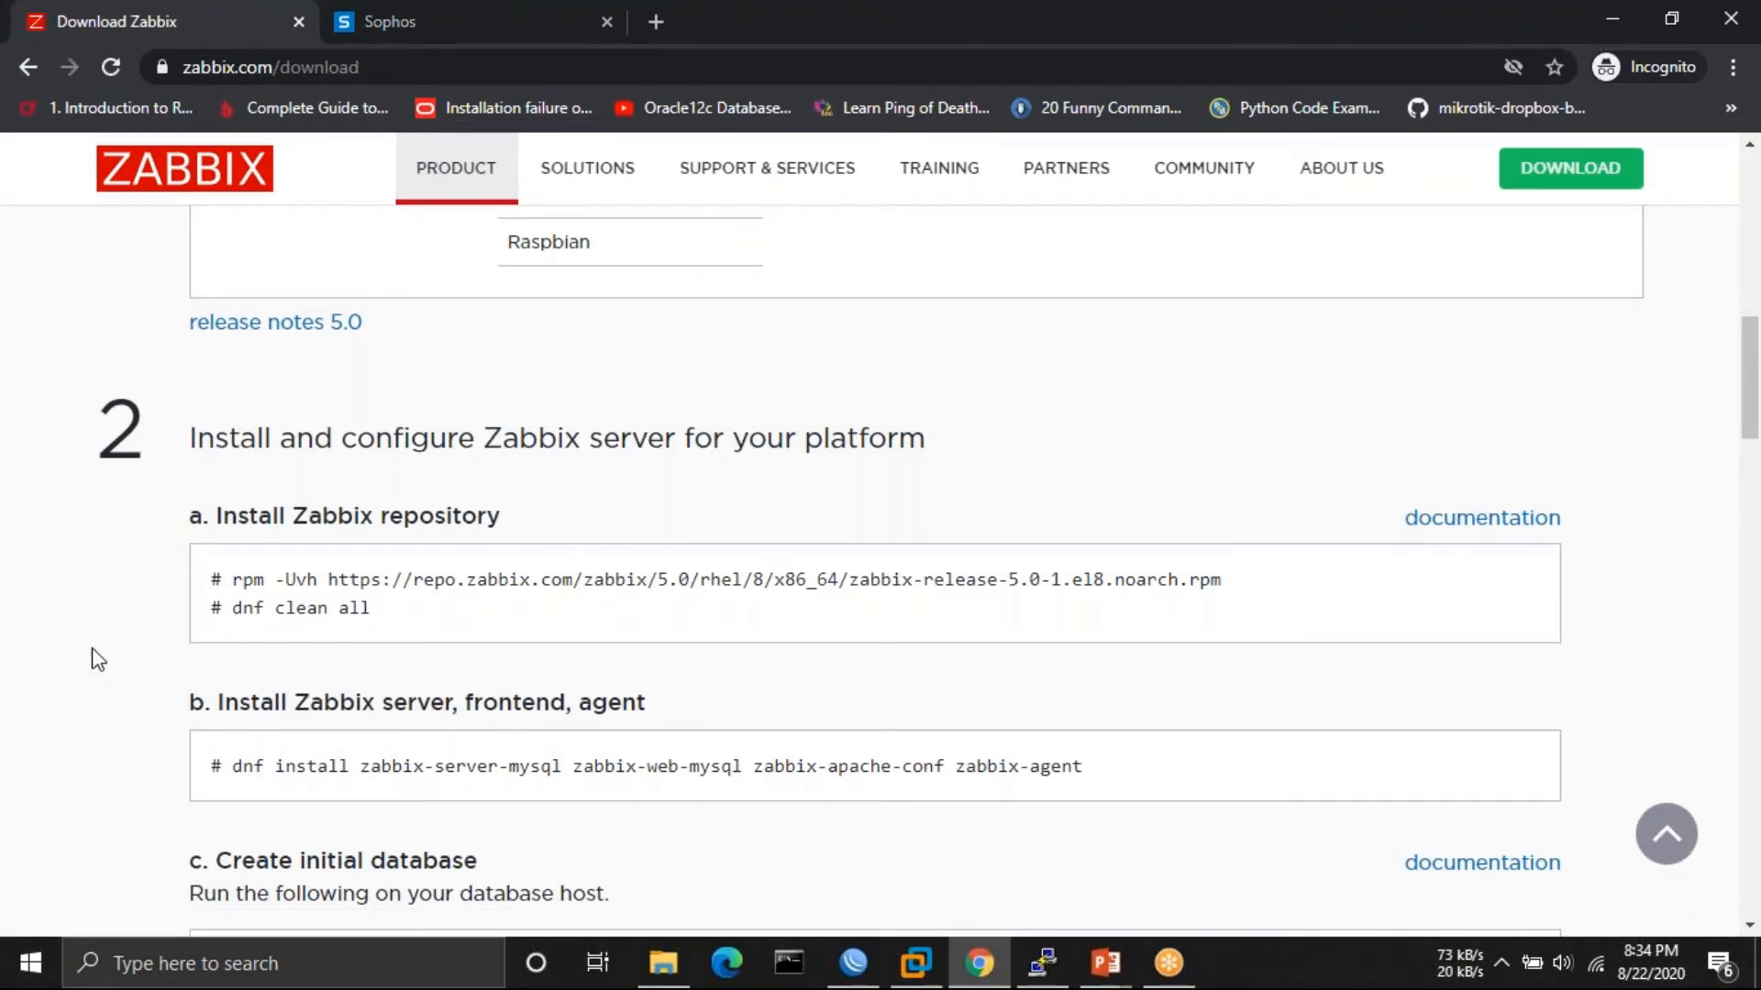
scroll(95, 657, up, 5)
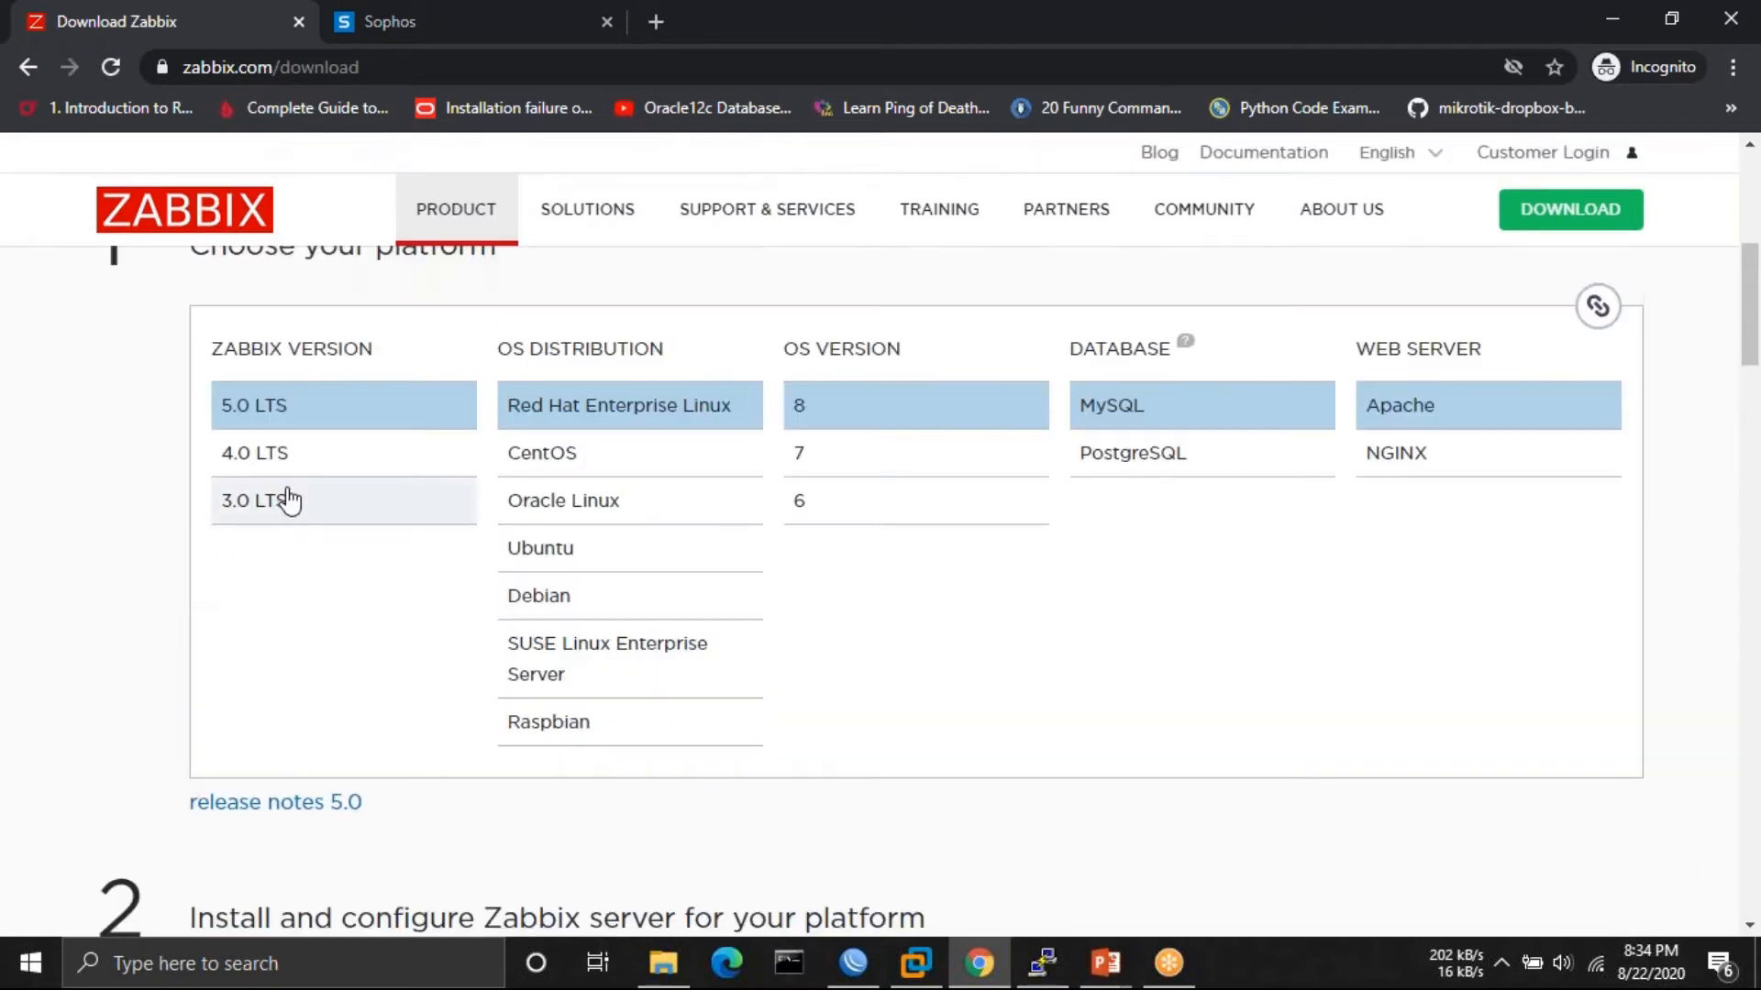
click(538, 548)
scroll(1081, 637, down, 5)
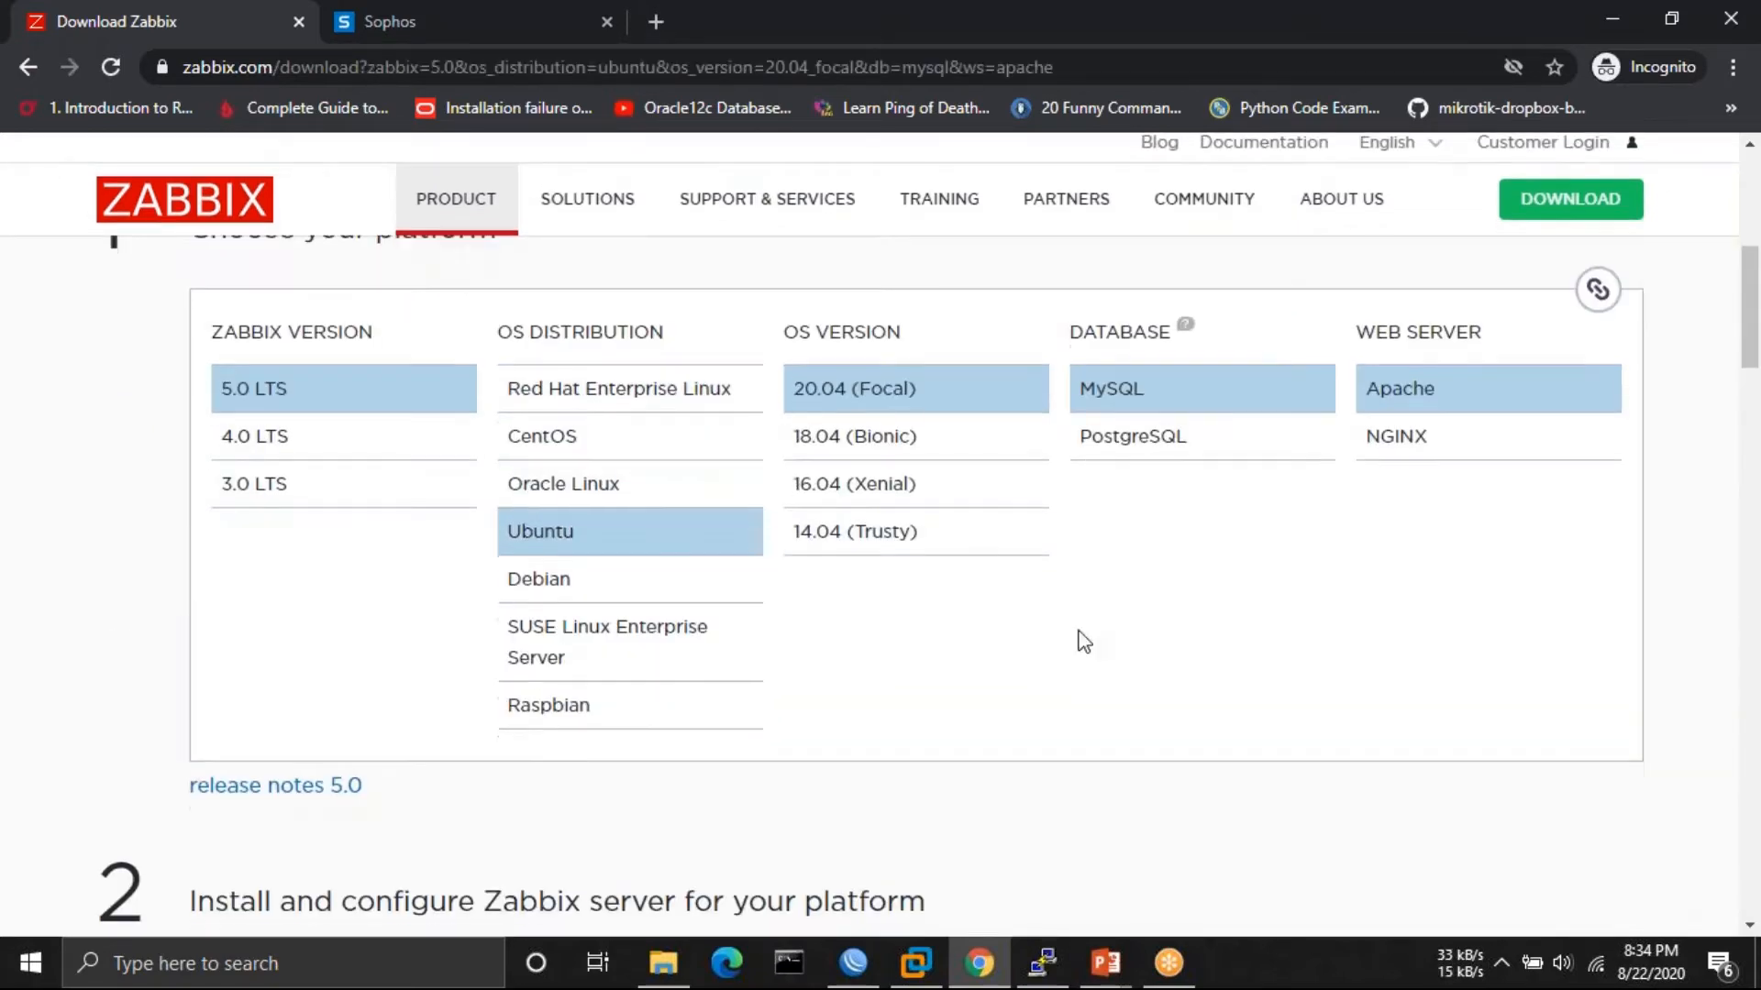
scroll(1083, 641, down, 5)
click(1042, 962)
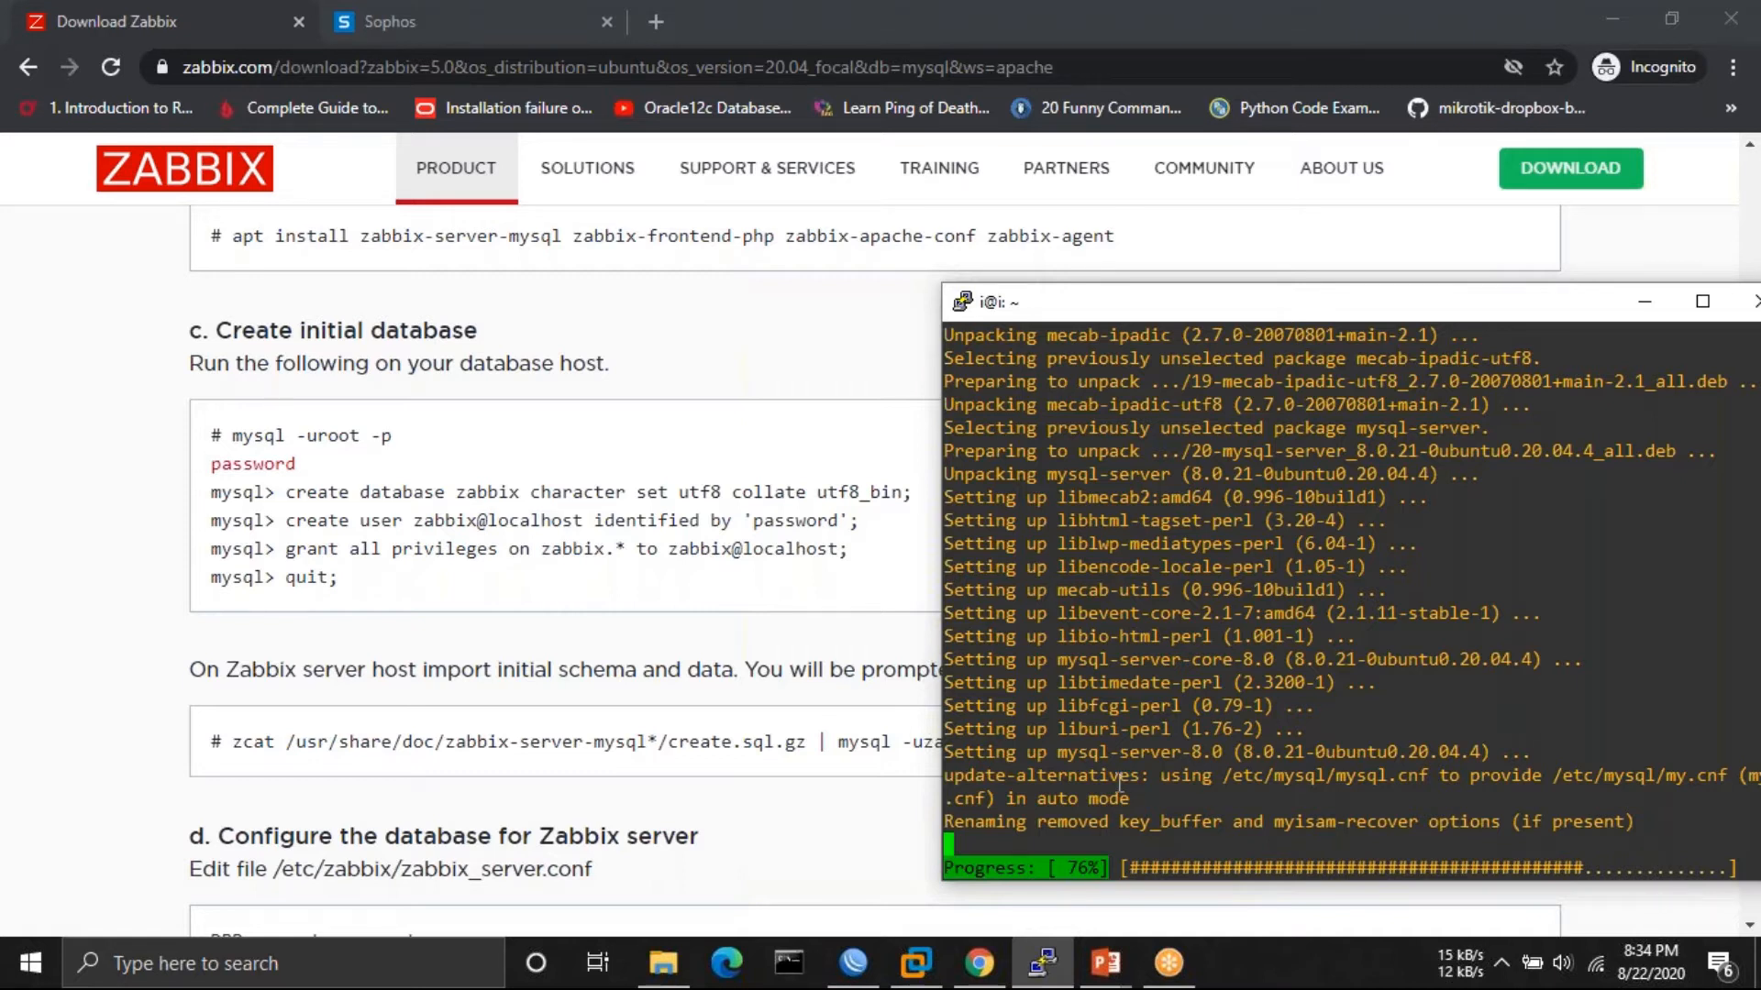
- Review the Zabbix steps while PuTTY finishes installing mysql-server 8.0.21
click(105, 759)
scroll(105, 759, down, 10)
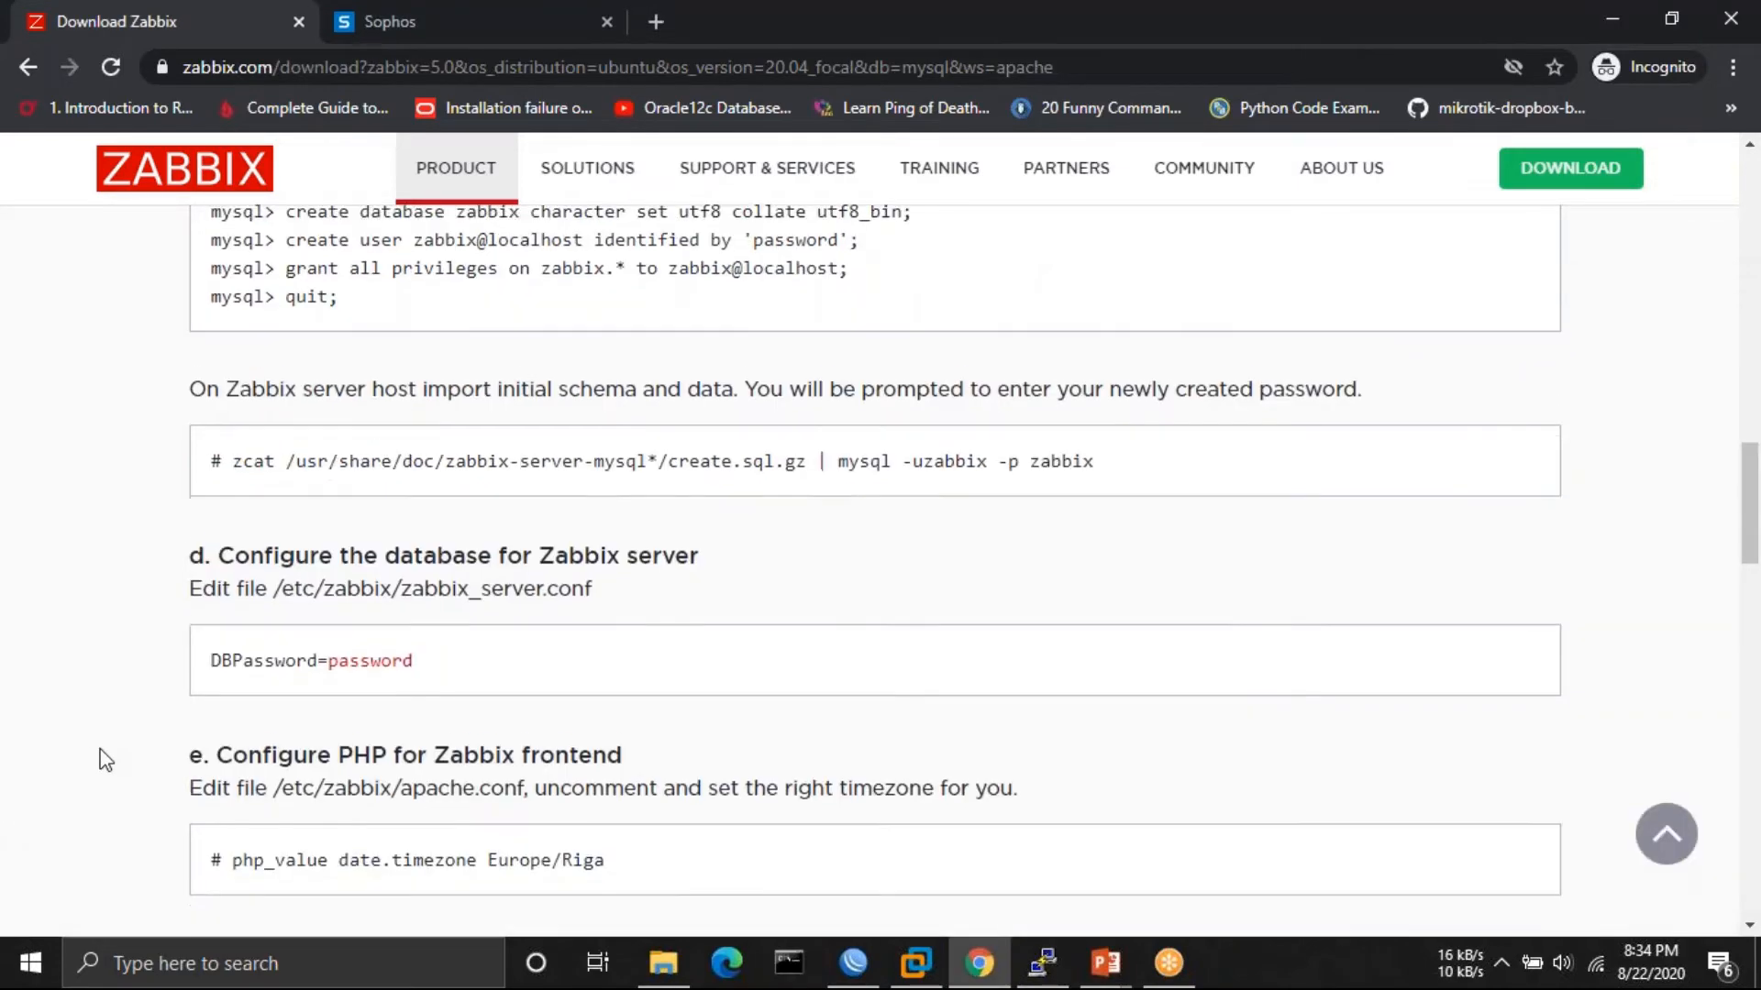
scroll(105, 759, down, 2)
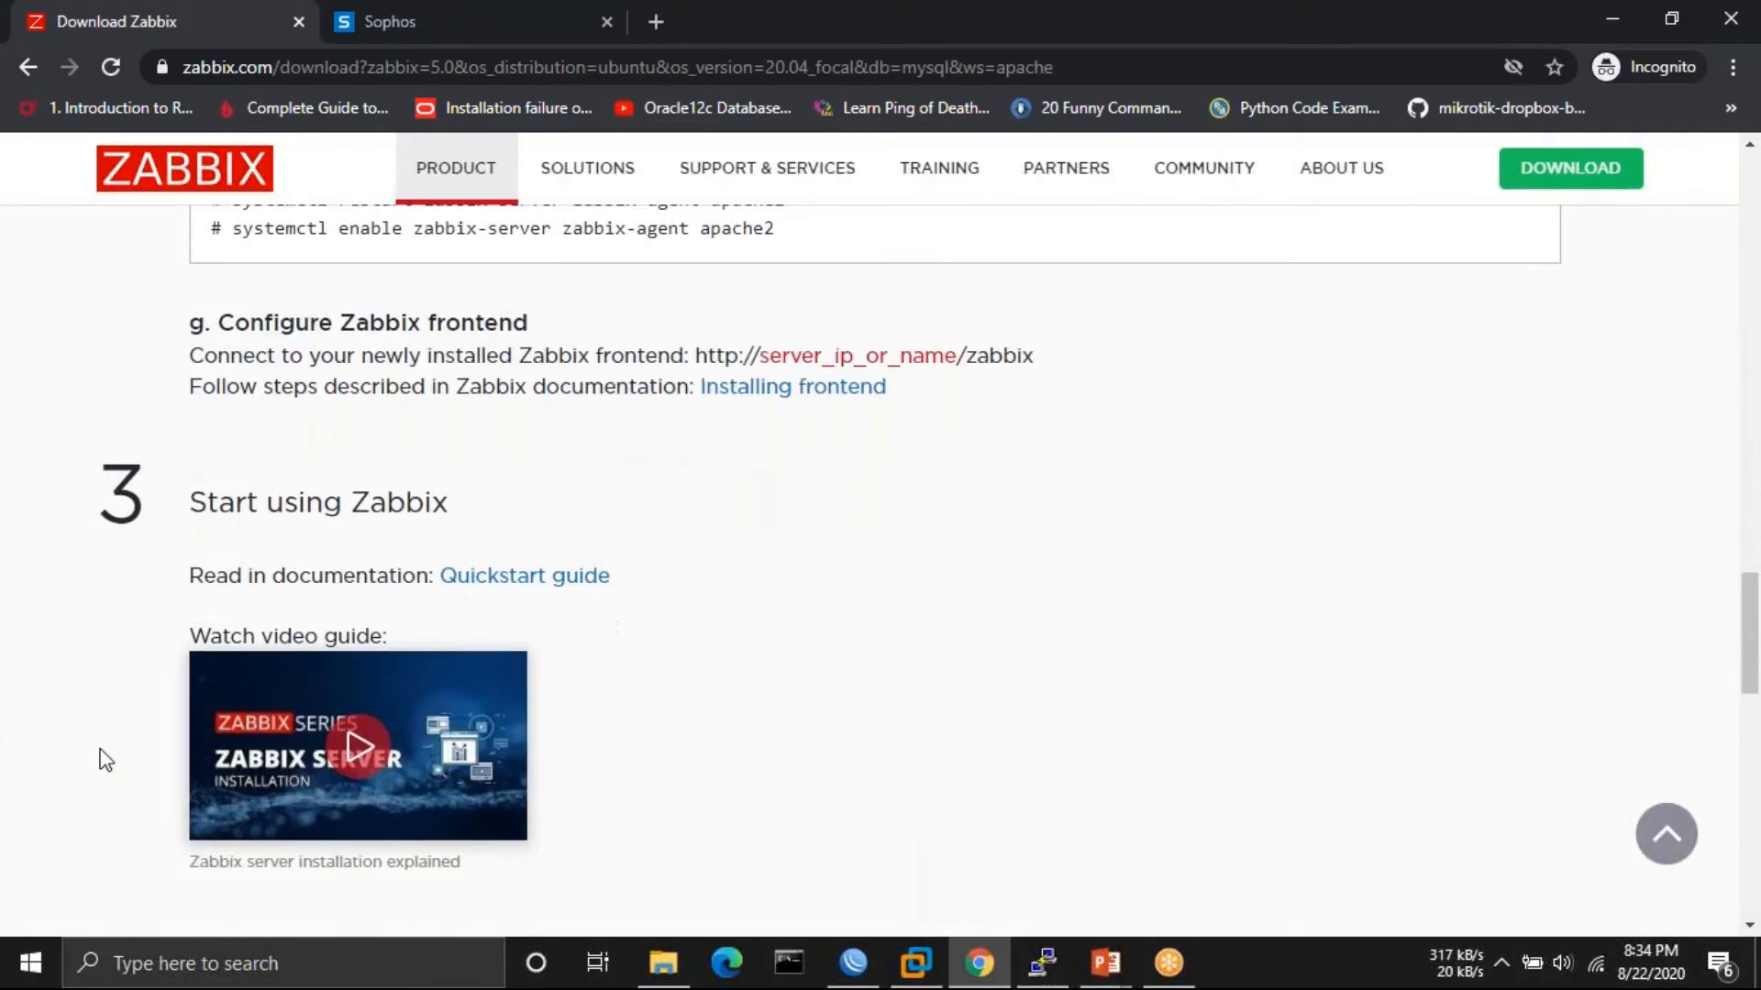
scroll(106, 760, up, 10)
scroll(105, 759, up, 4)
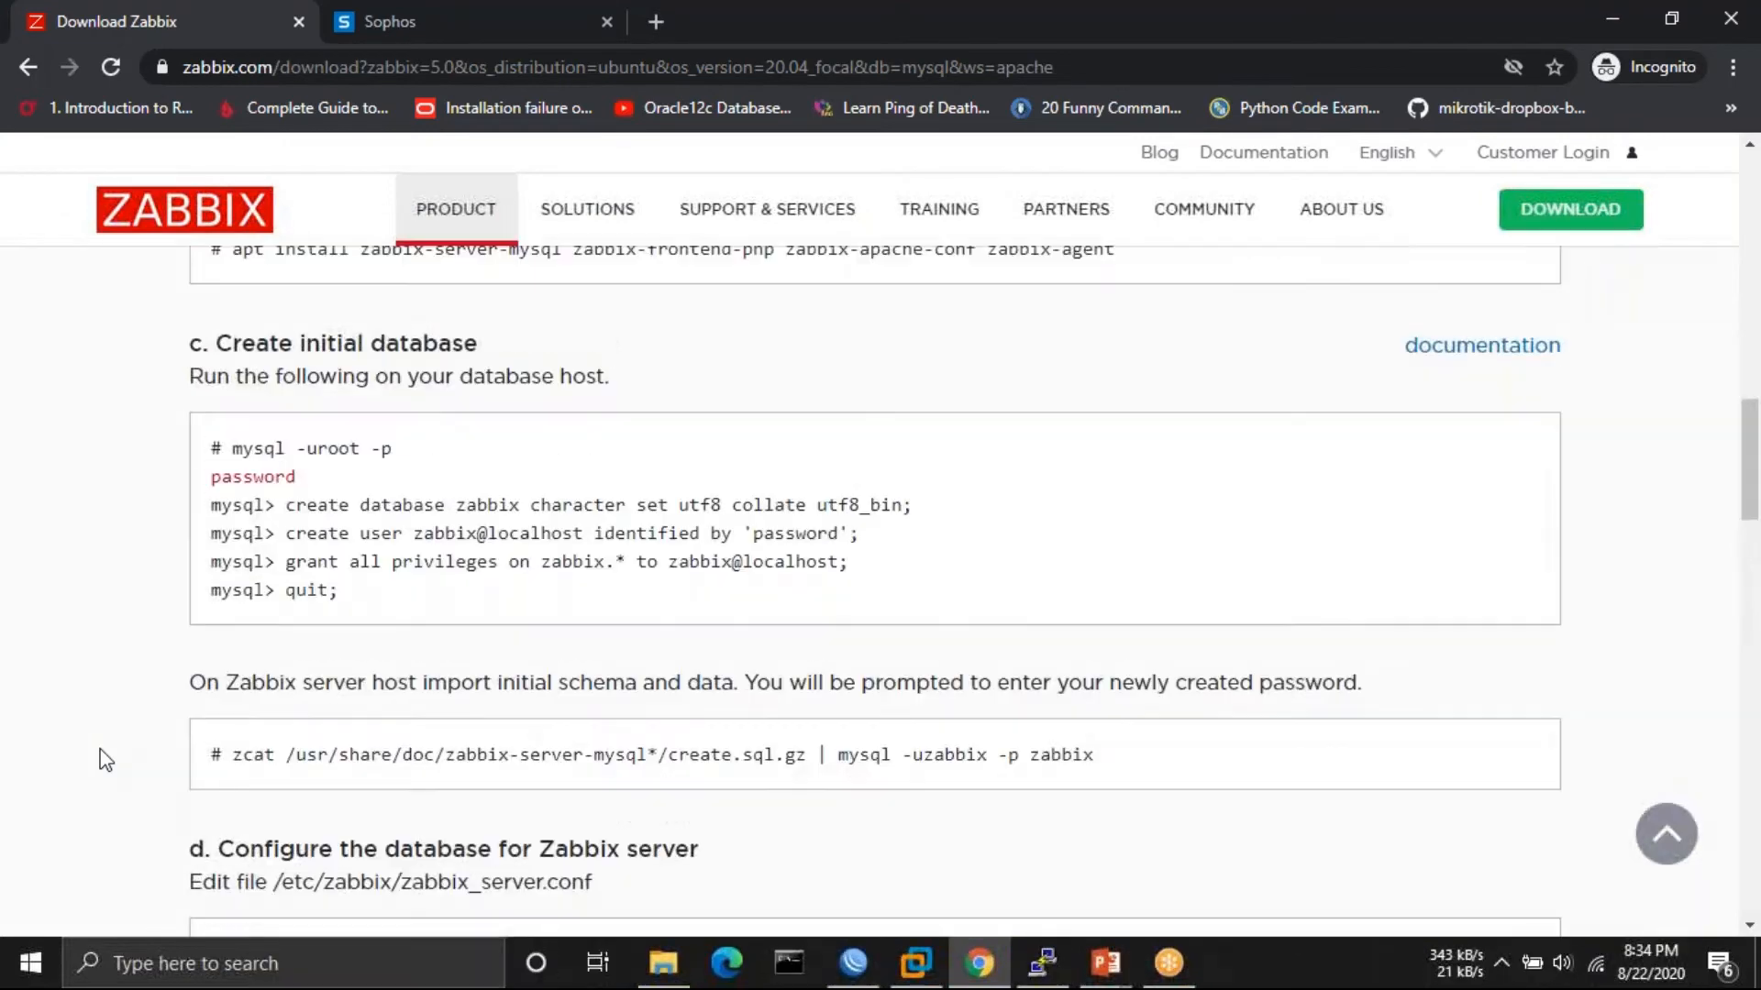
click(1039, 961)
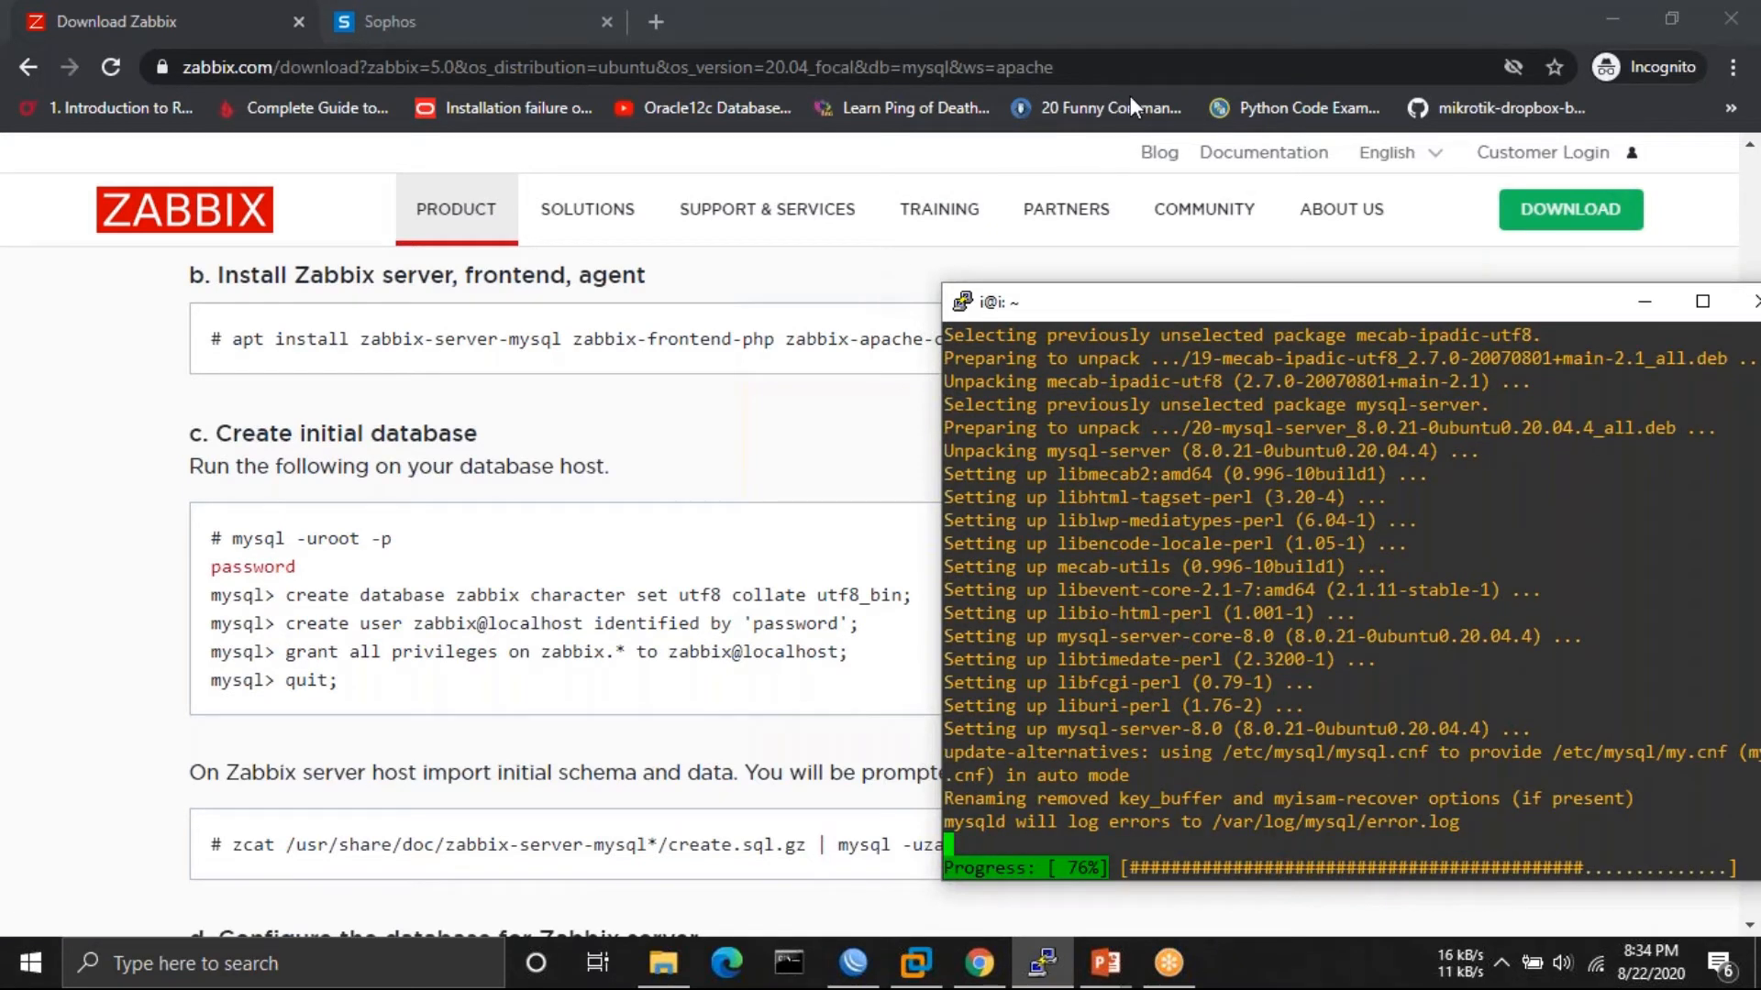
click(1228, 43)
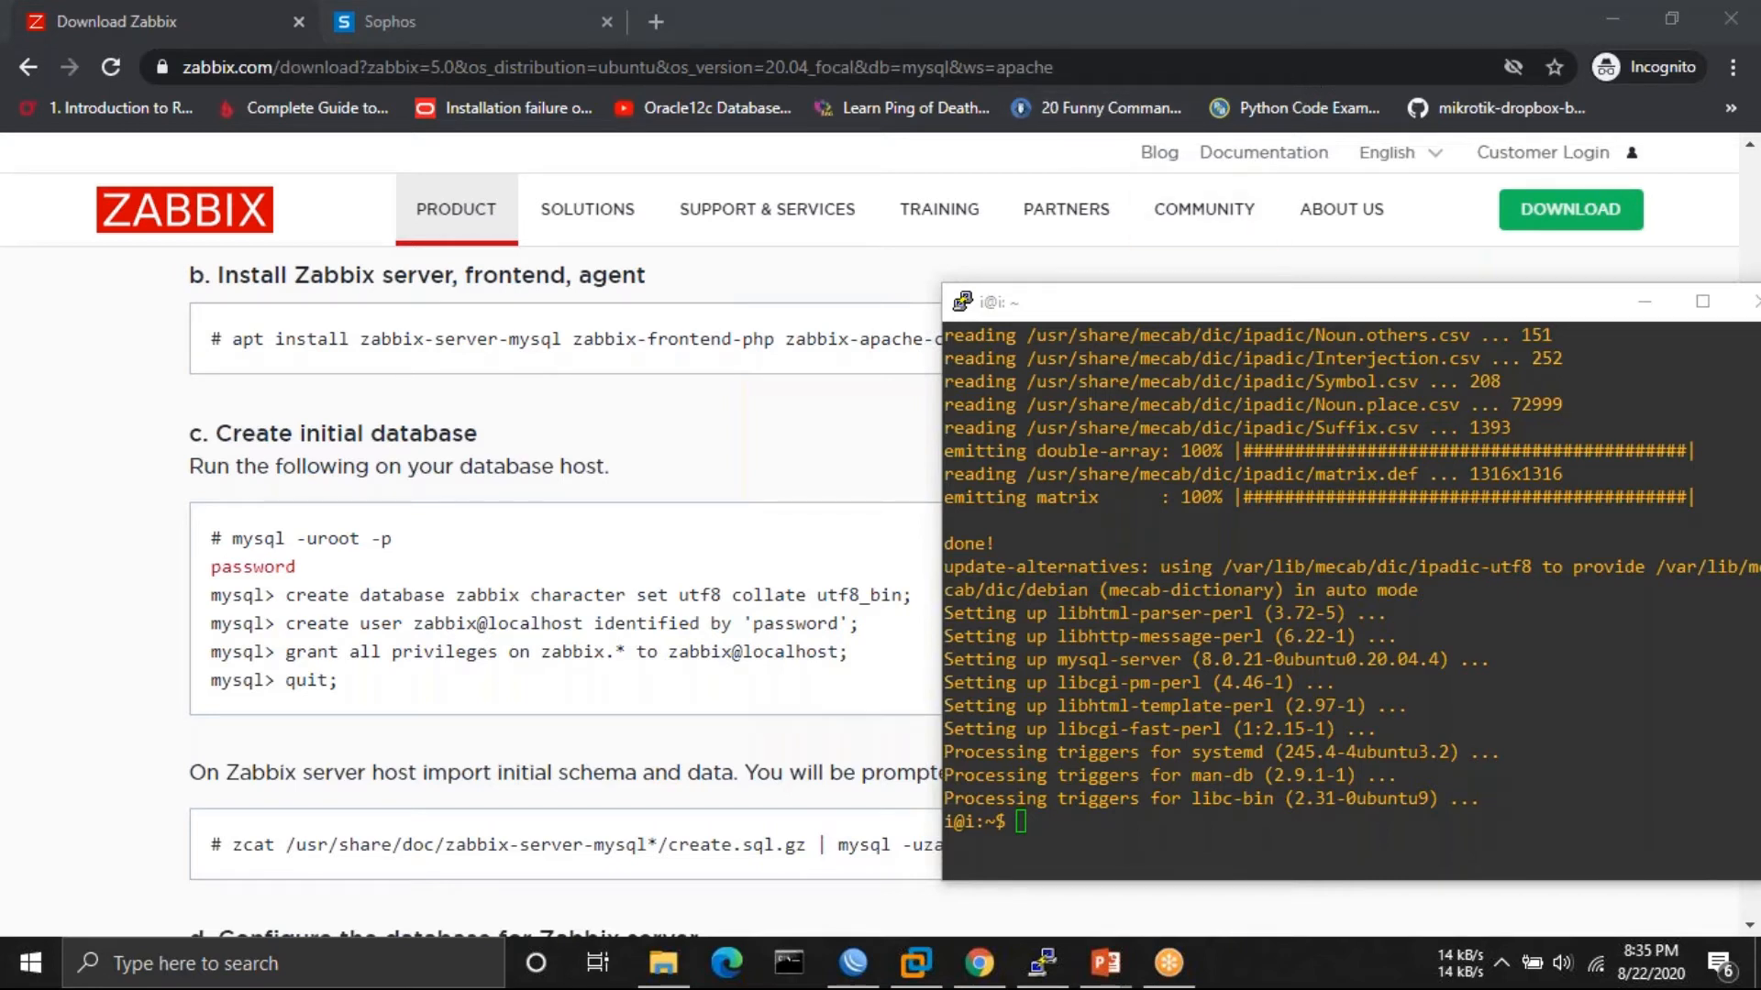
click(1089, 845)
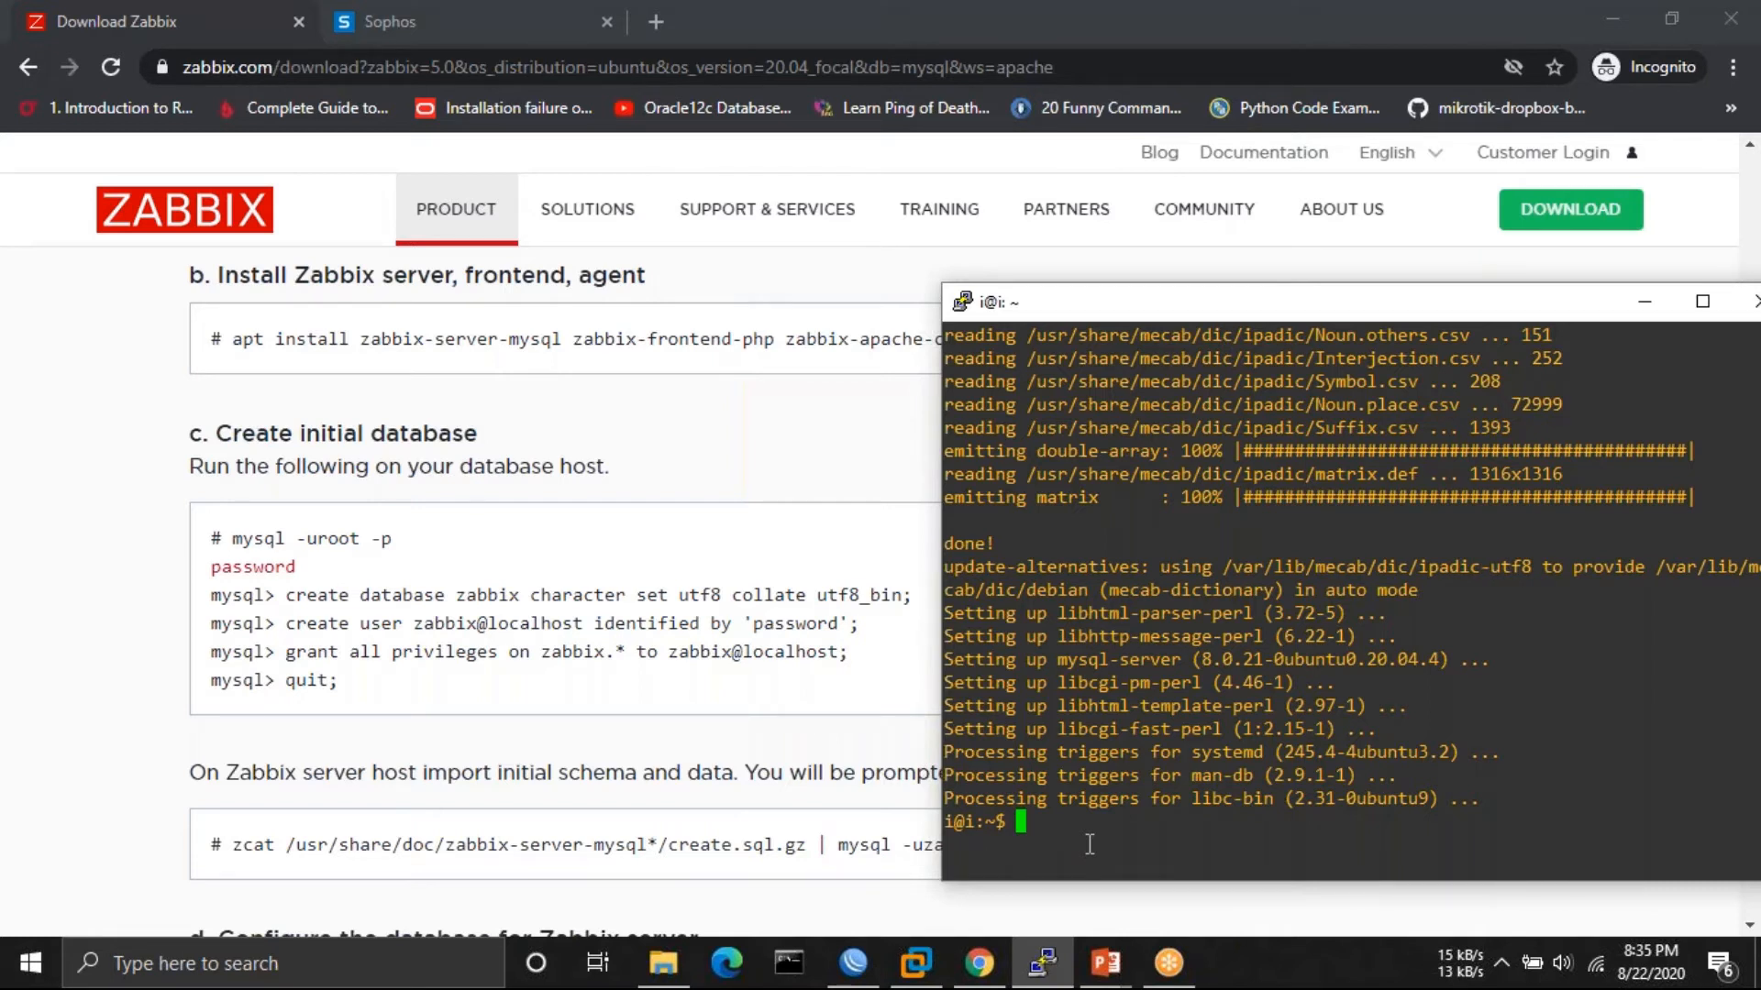
- Run mysql secure_installation, declining password validation and setting the root password
text(sudo mysql )
text(secure_installation)
key(Return)
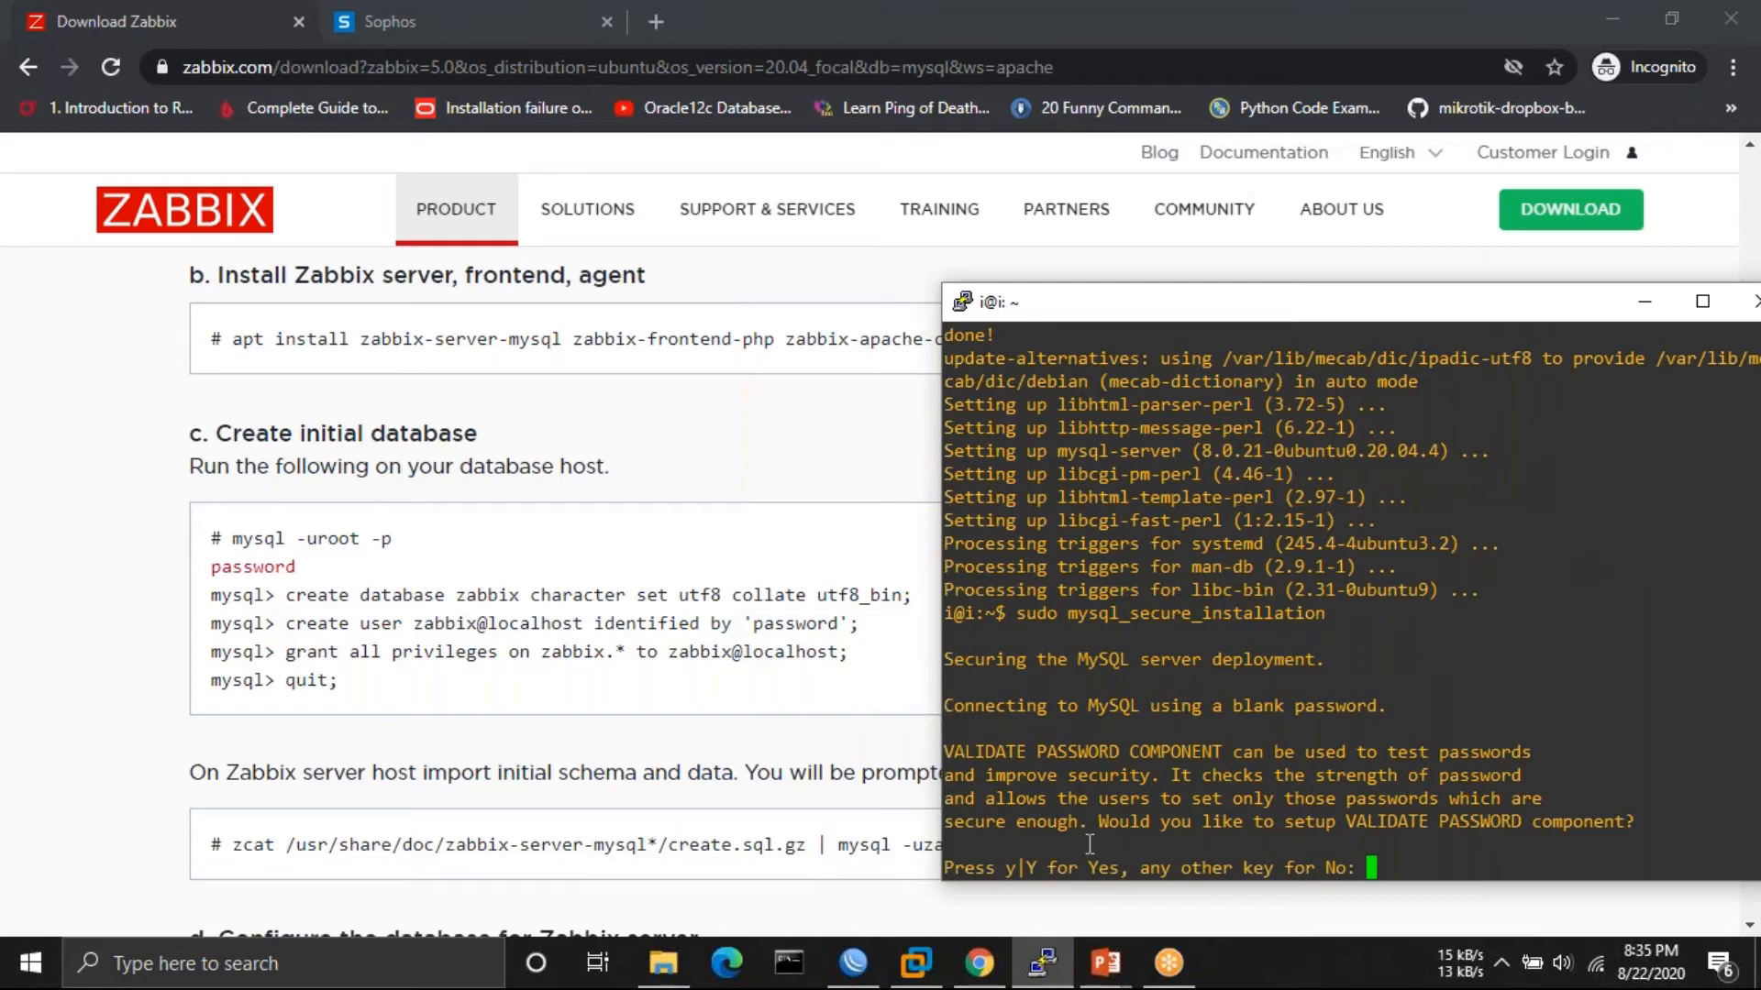
text(n)
key(Return)
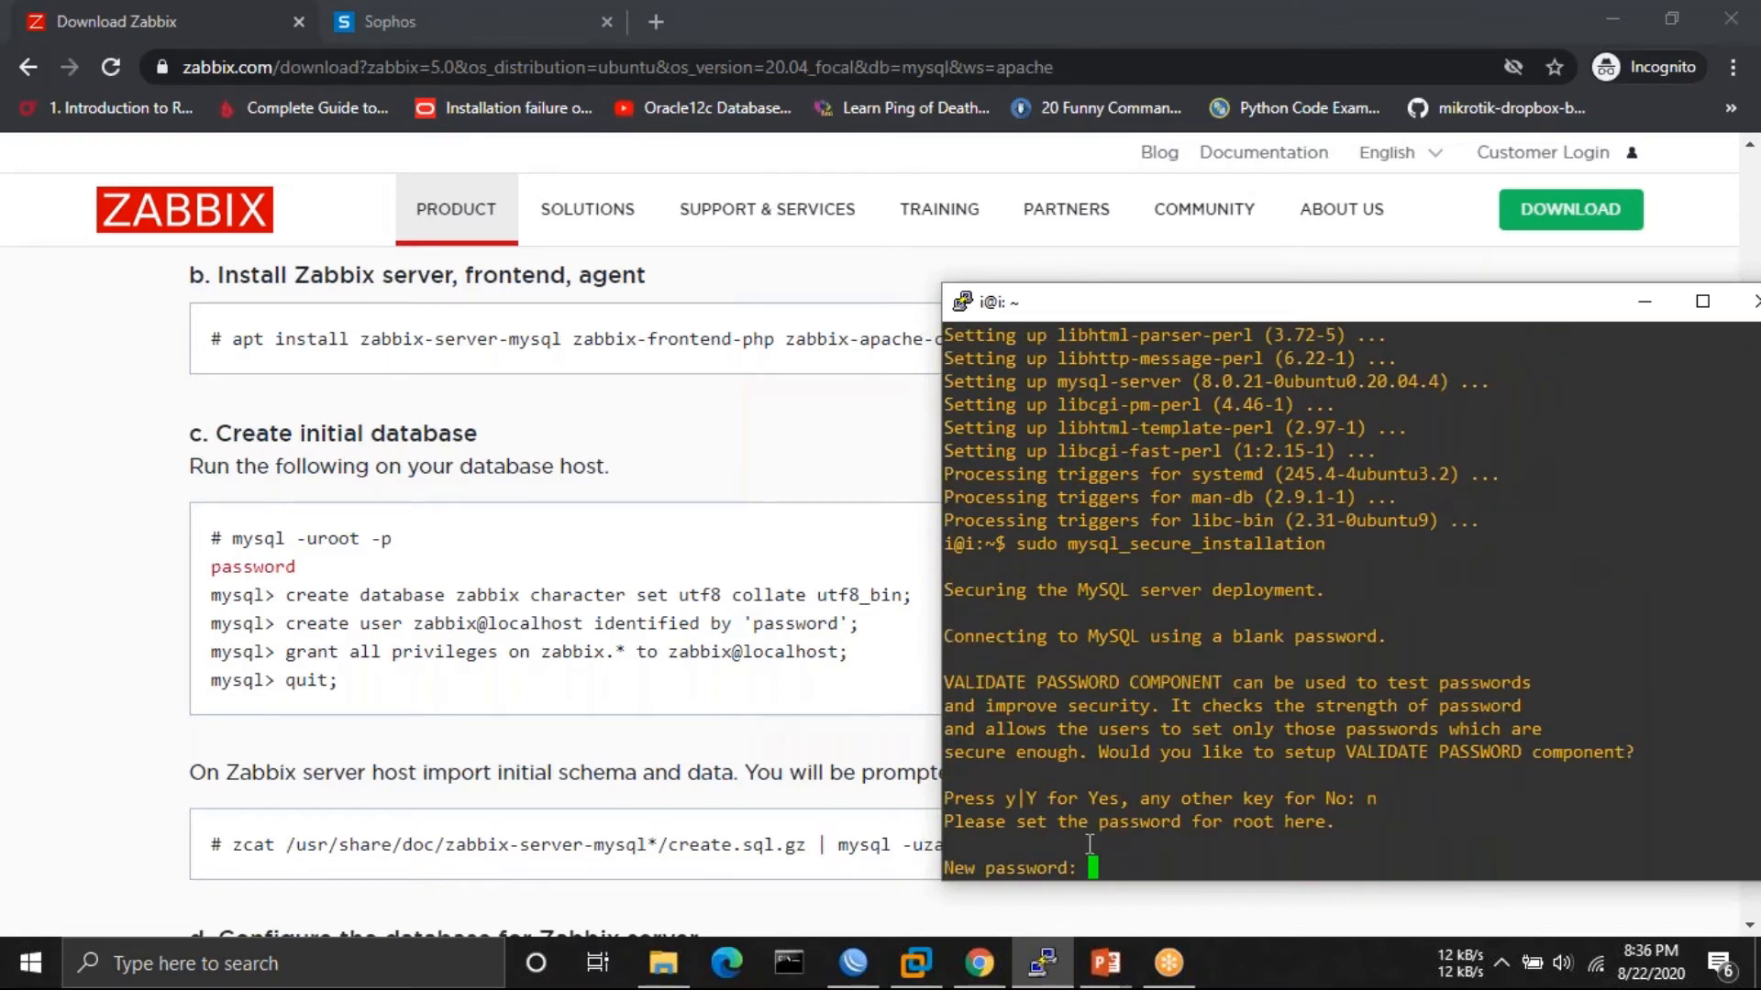
key(Return)
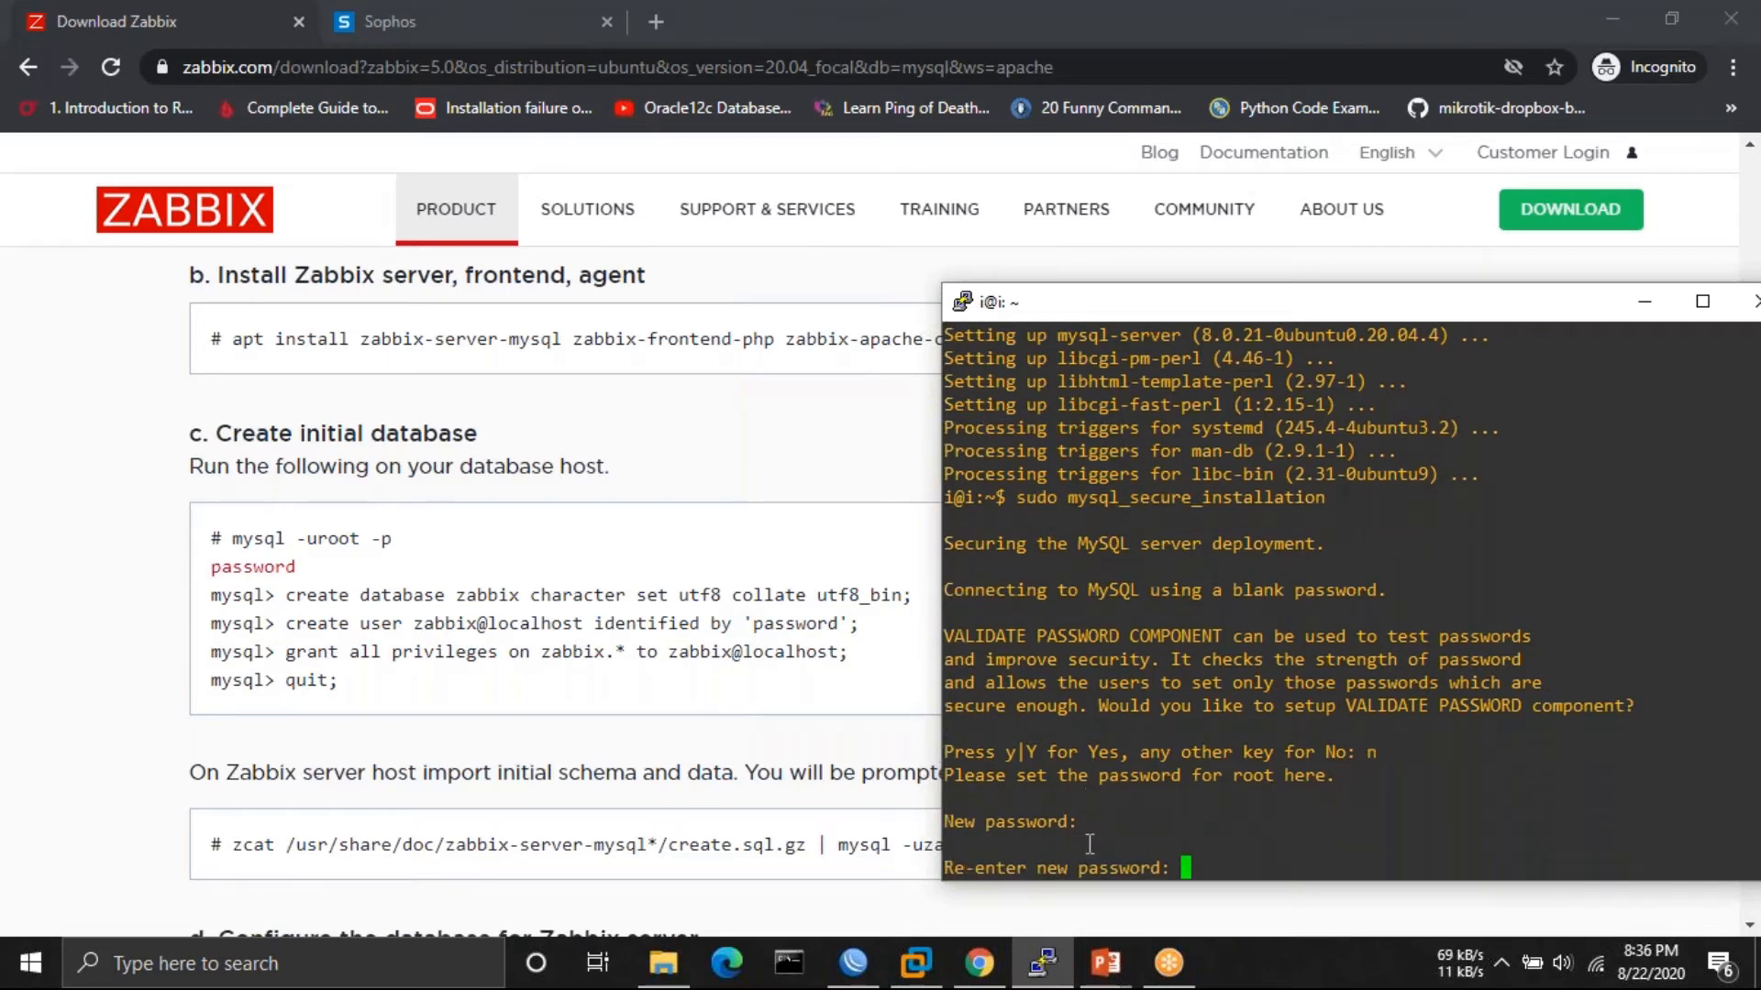
key(Return)
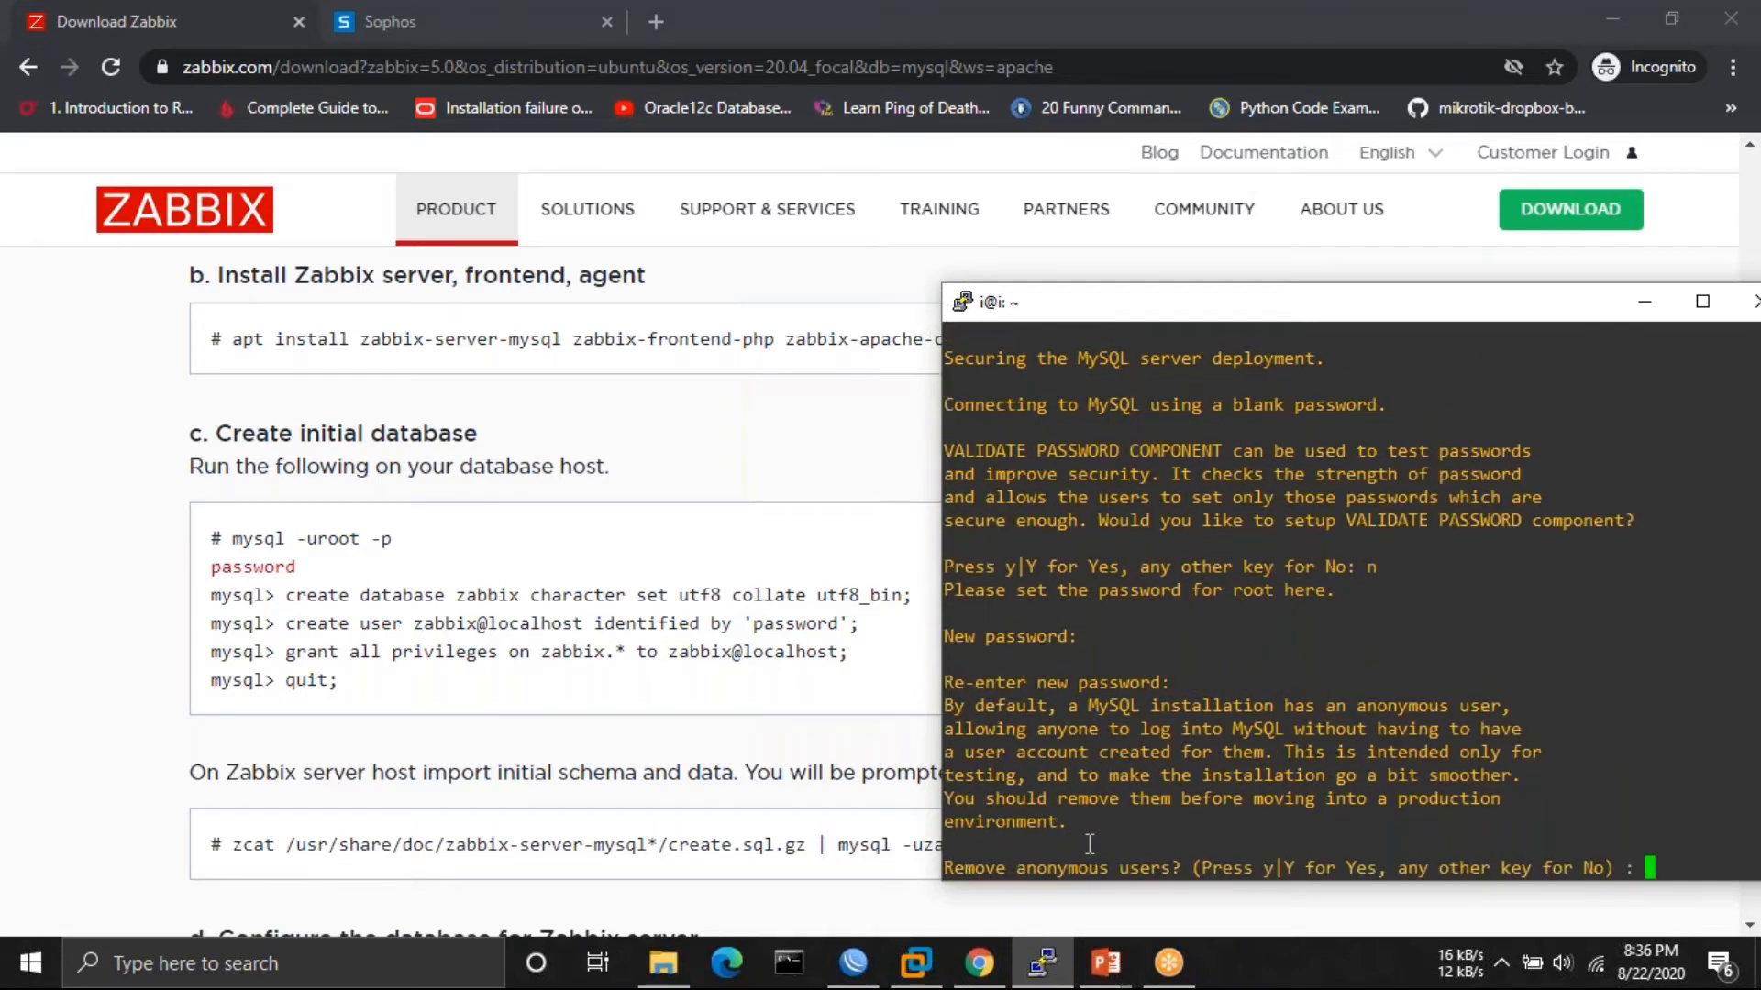
- Keep anonymous users, disallow remote root login, remove the test database and reload privileges
key(Return)
text(y)
key(Return)
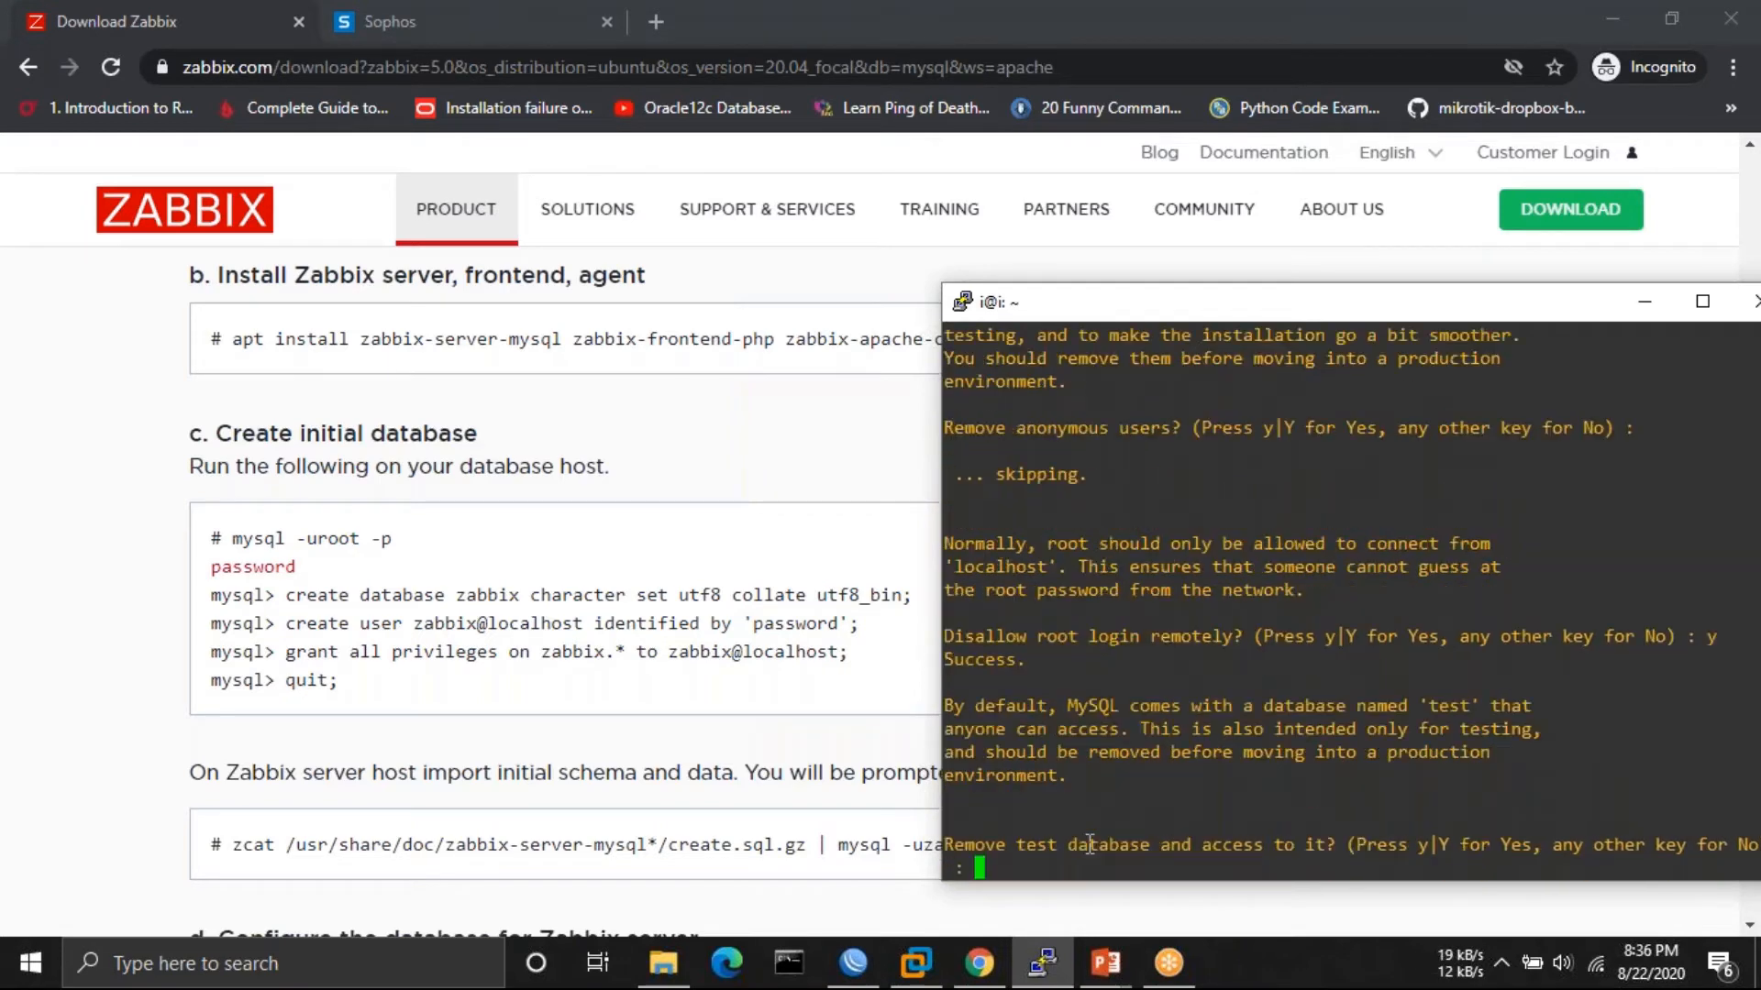
text(y)
key(Return)
text(y other key for No) : y)
key(Return)
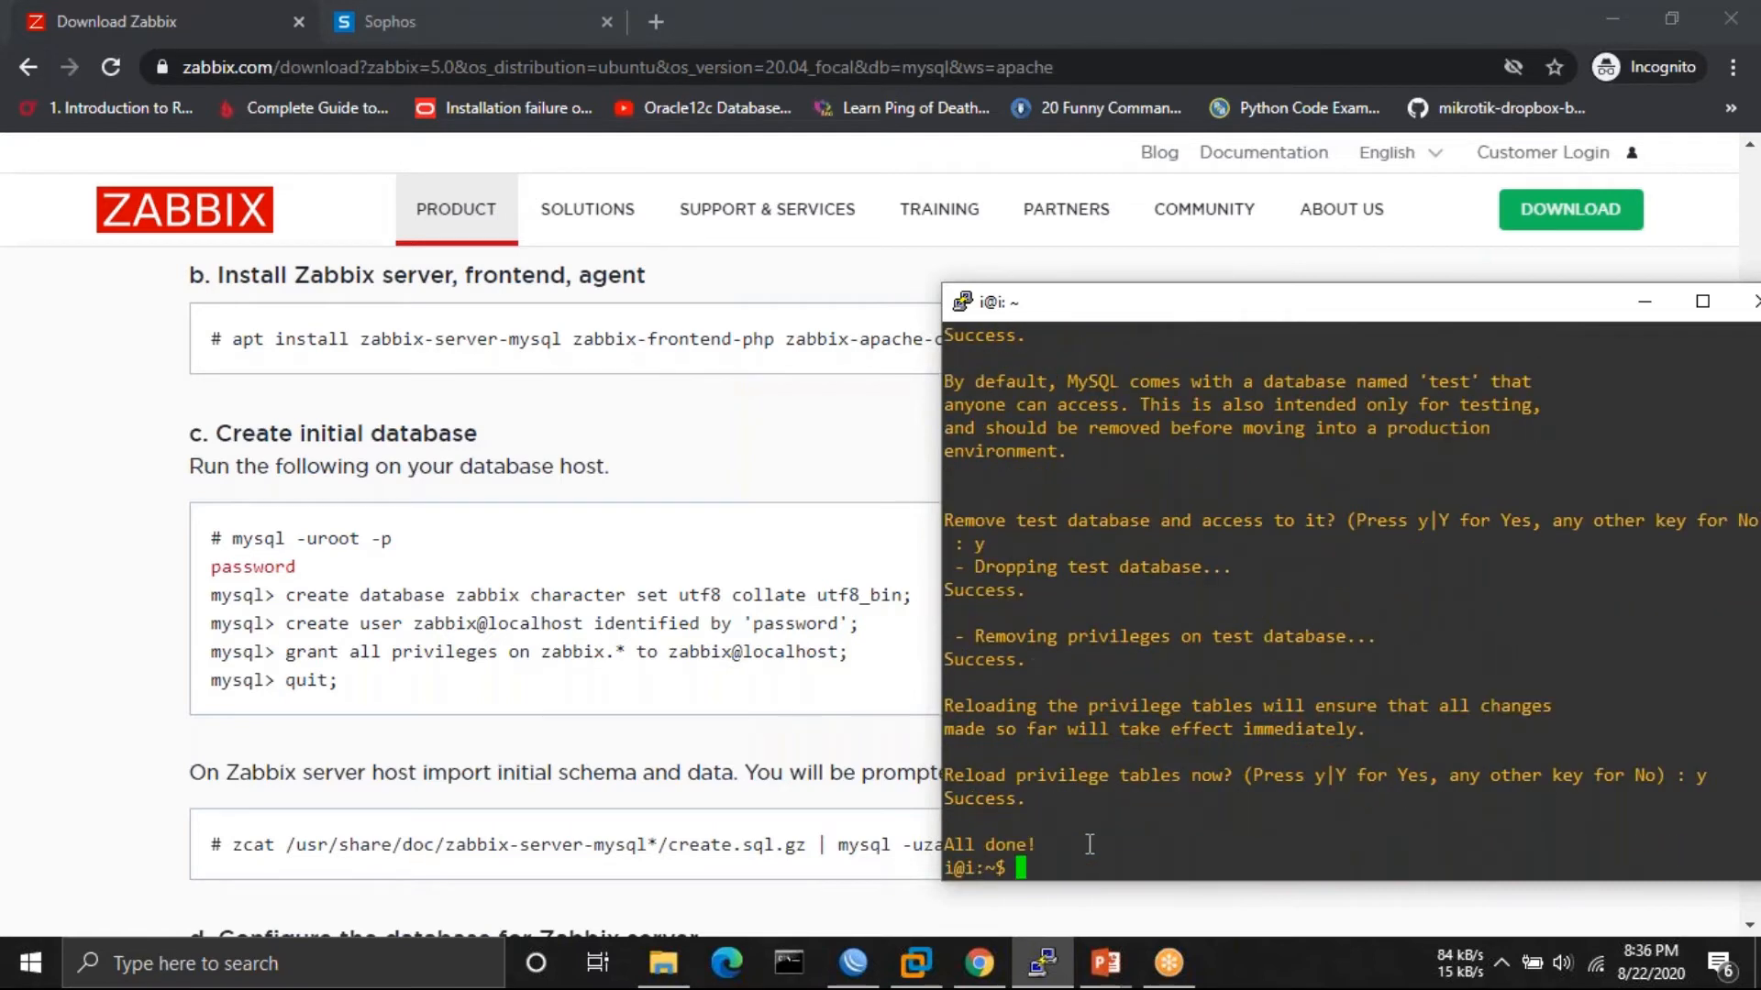
key(Return)
key(Return)
key(Return)
key(Return)
- Start sudo mysql and create the zabbix database using the command from the Zabbix page
text(sudo )
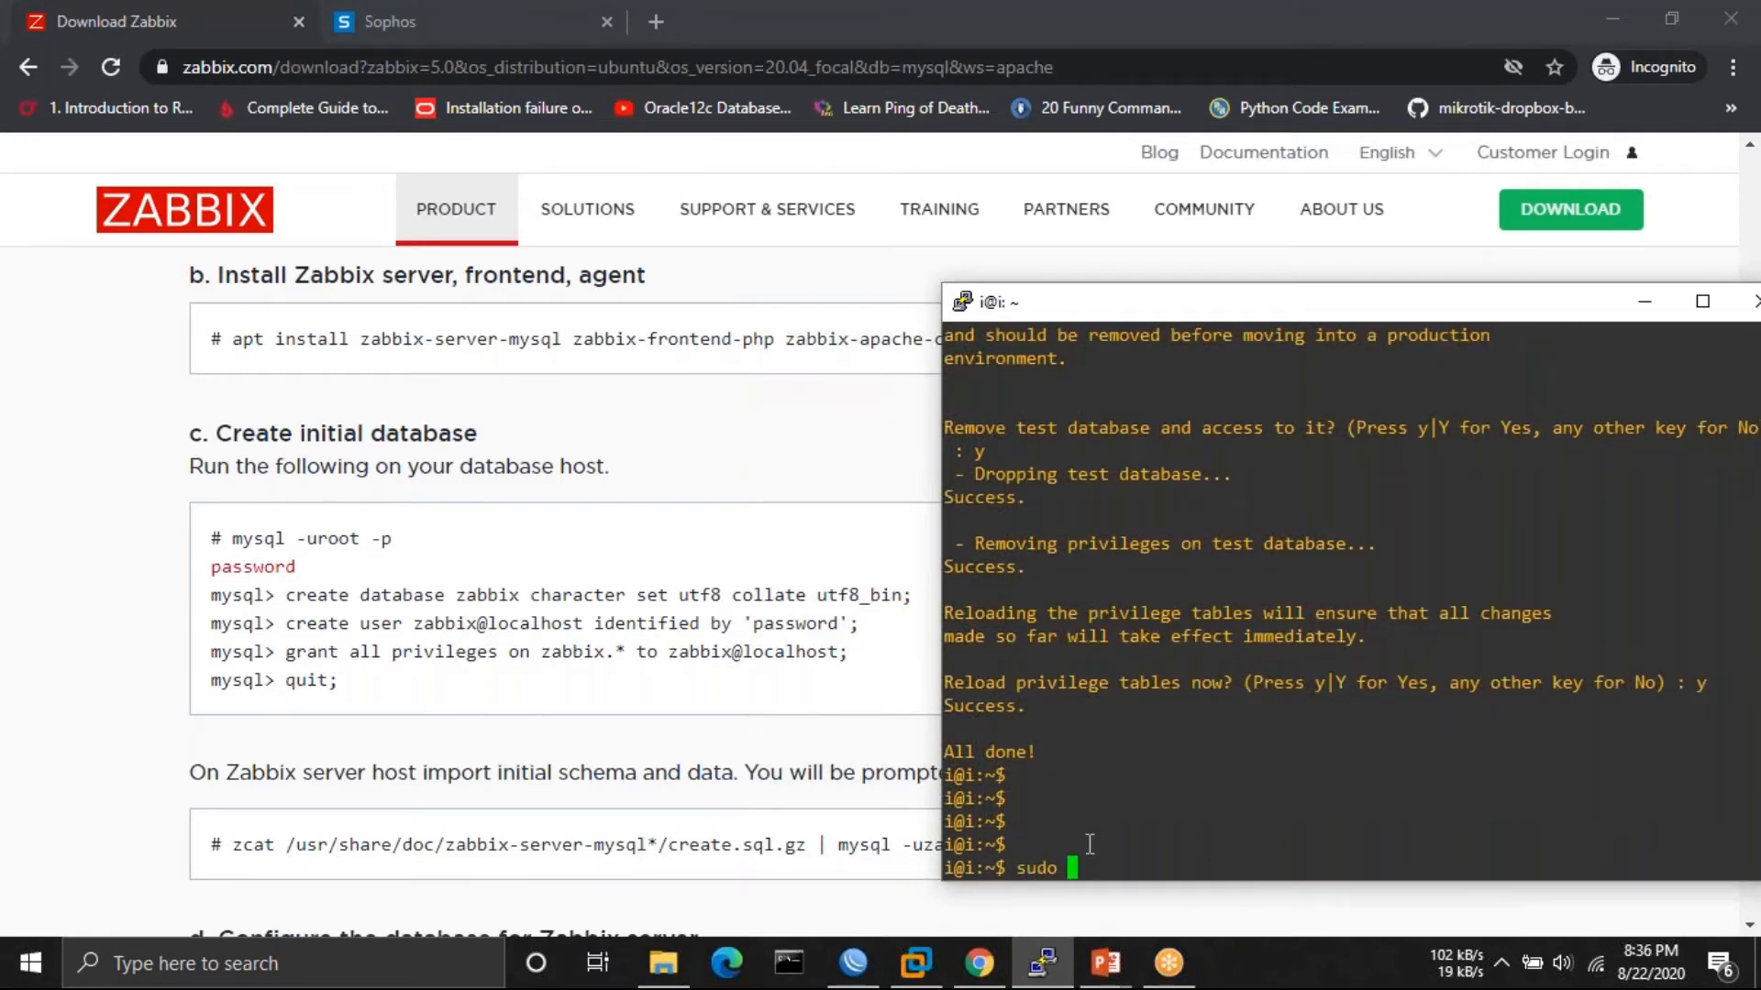
text(mysql)
key(Return)
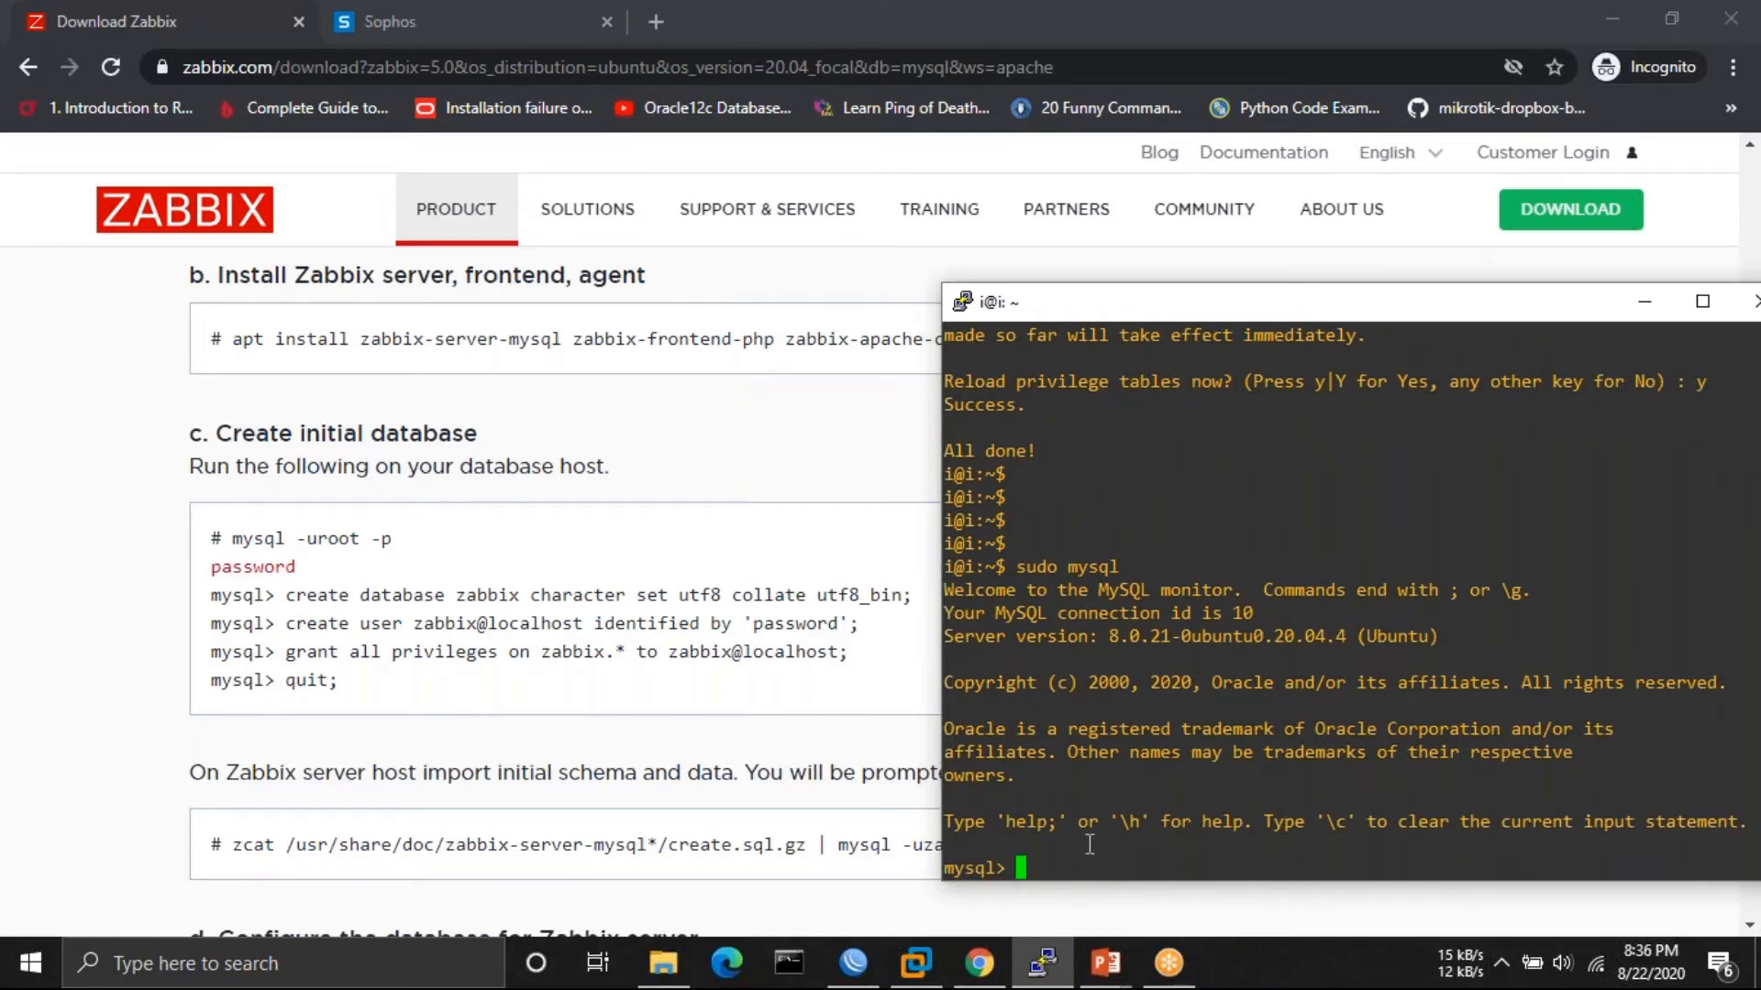
text(create database)
key(BackSpace)
key(BackSpace)
key(BackSpace)
key(BackSpace)
key(BackSpace)
key(BackSpace)
key(BackSpace)
key(BackSpace)
key(BackSpace)
key(BackSpace)
key(BackSpace)
key(BackSpace)
key(BackSpace)
key(BackSpace)
key(BackSpace)
drag(287, 598, 913, 596)
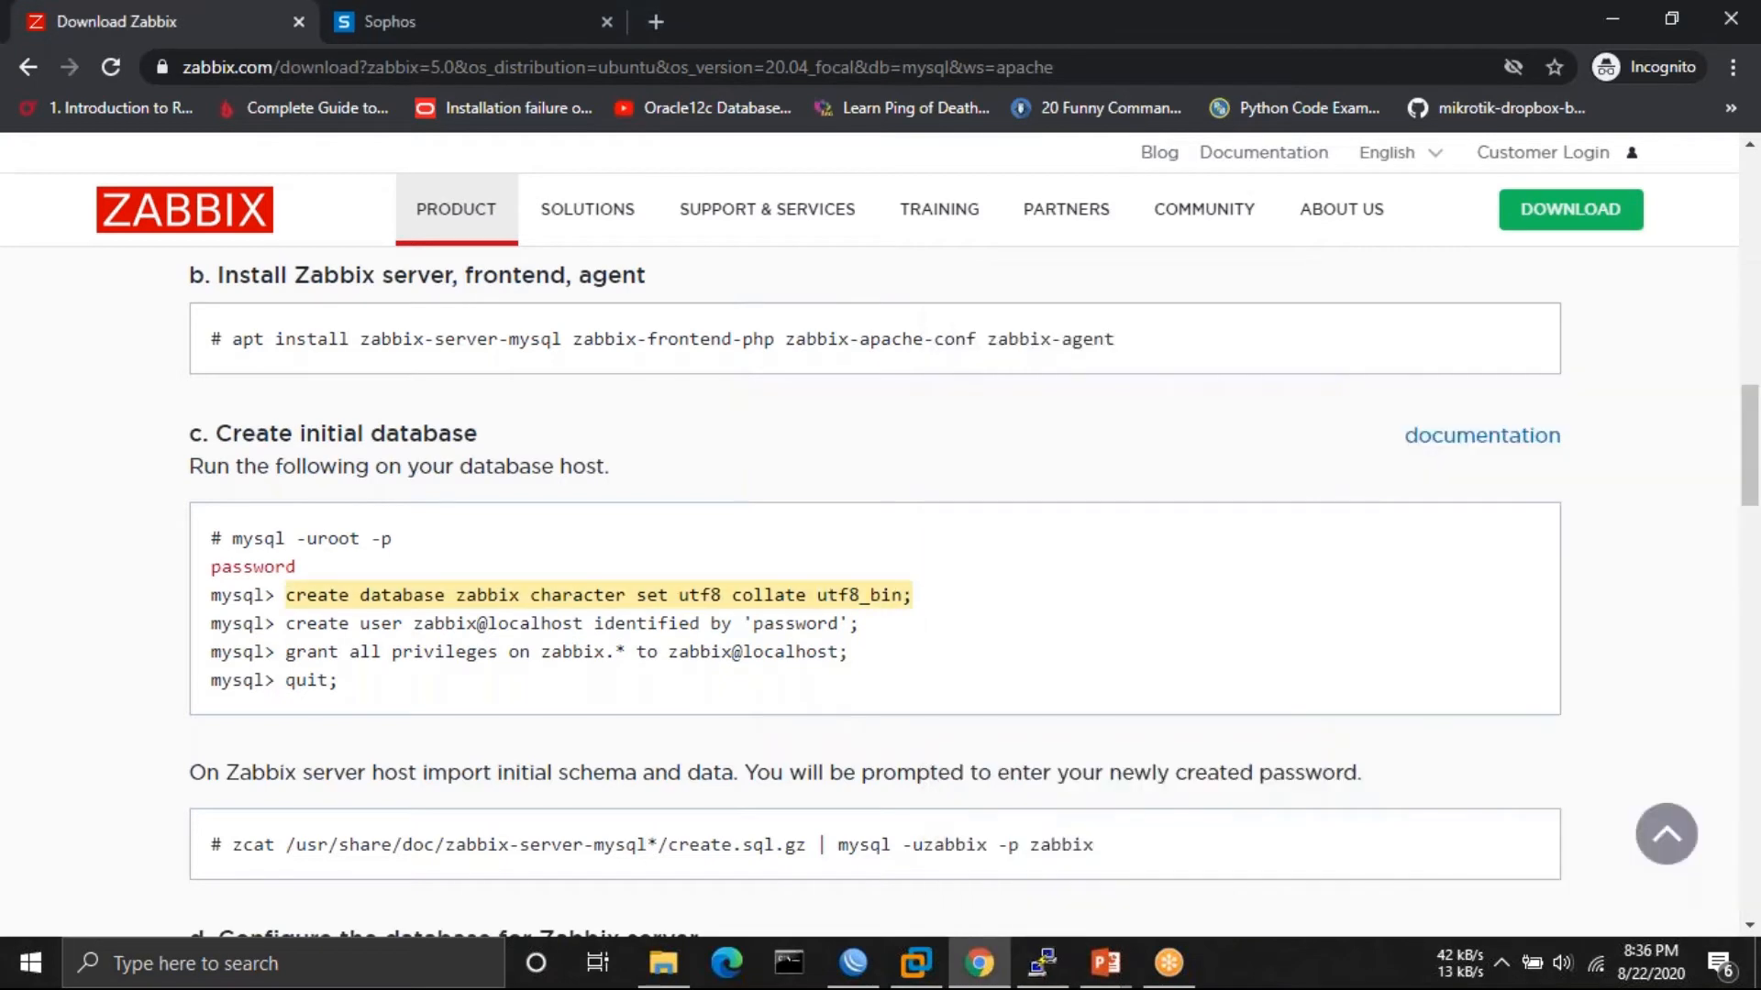
right_click(542, 598)
click(575, 609)
click(1040, 961)
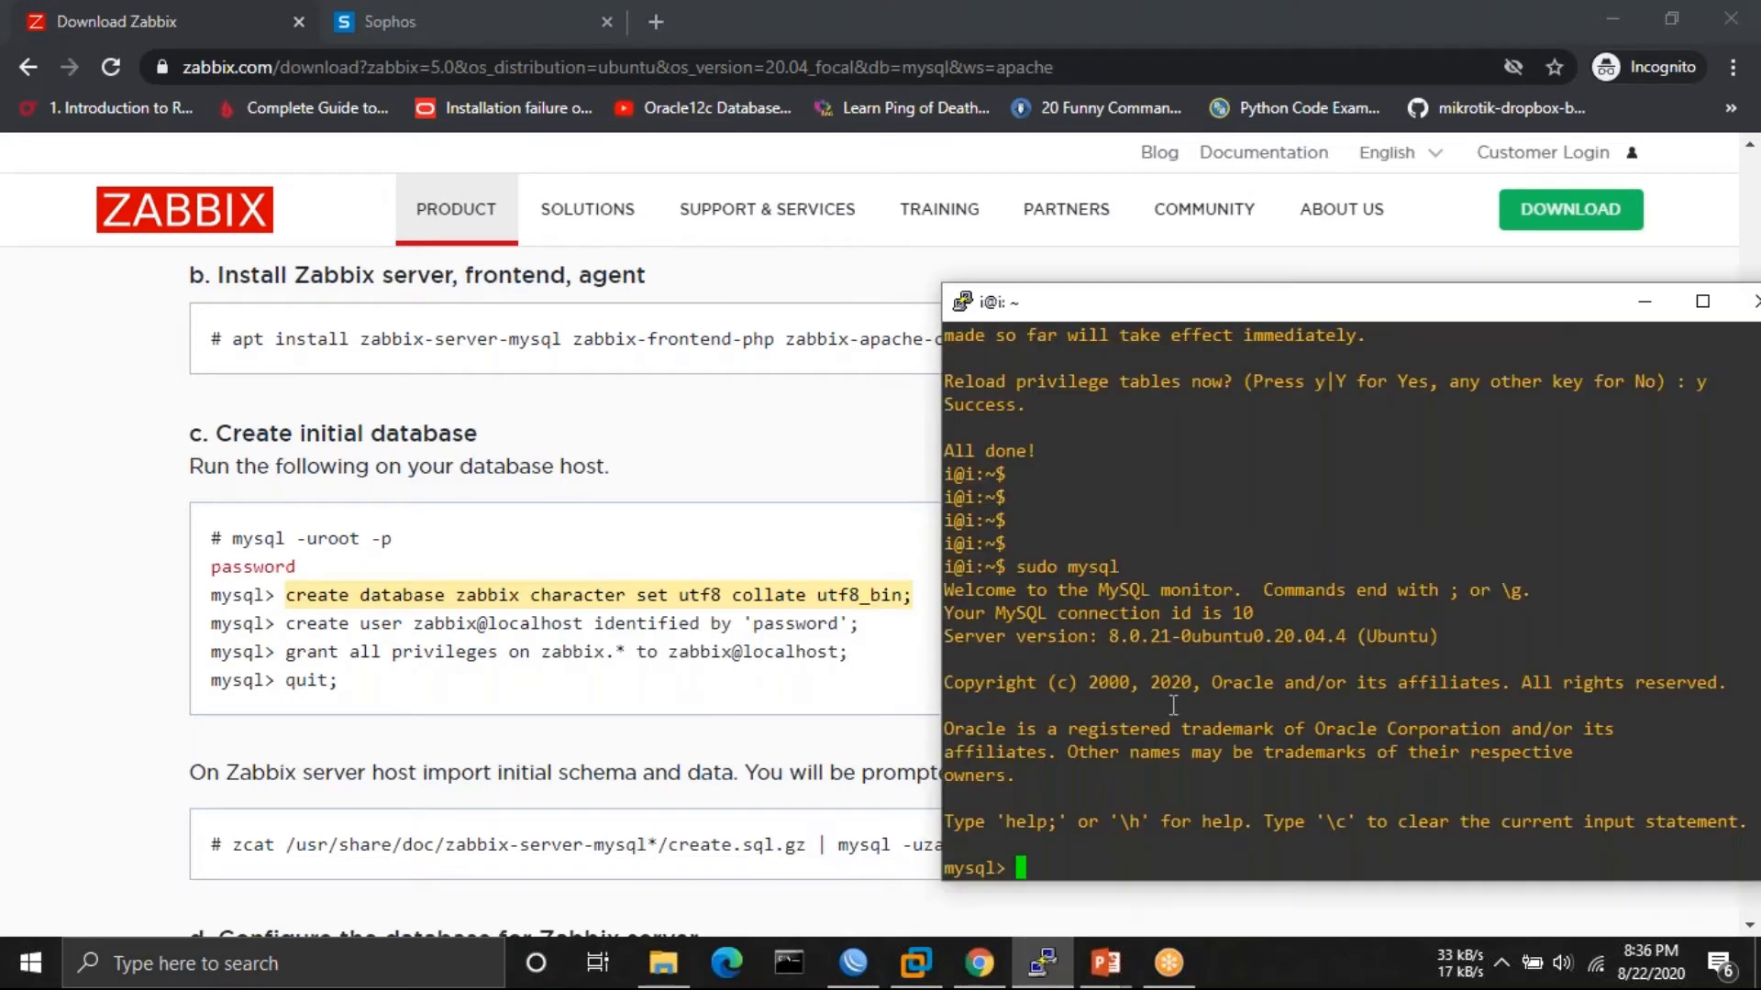
right_click(1121, 850)
key(Return)
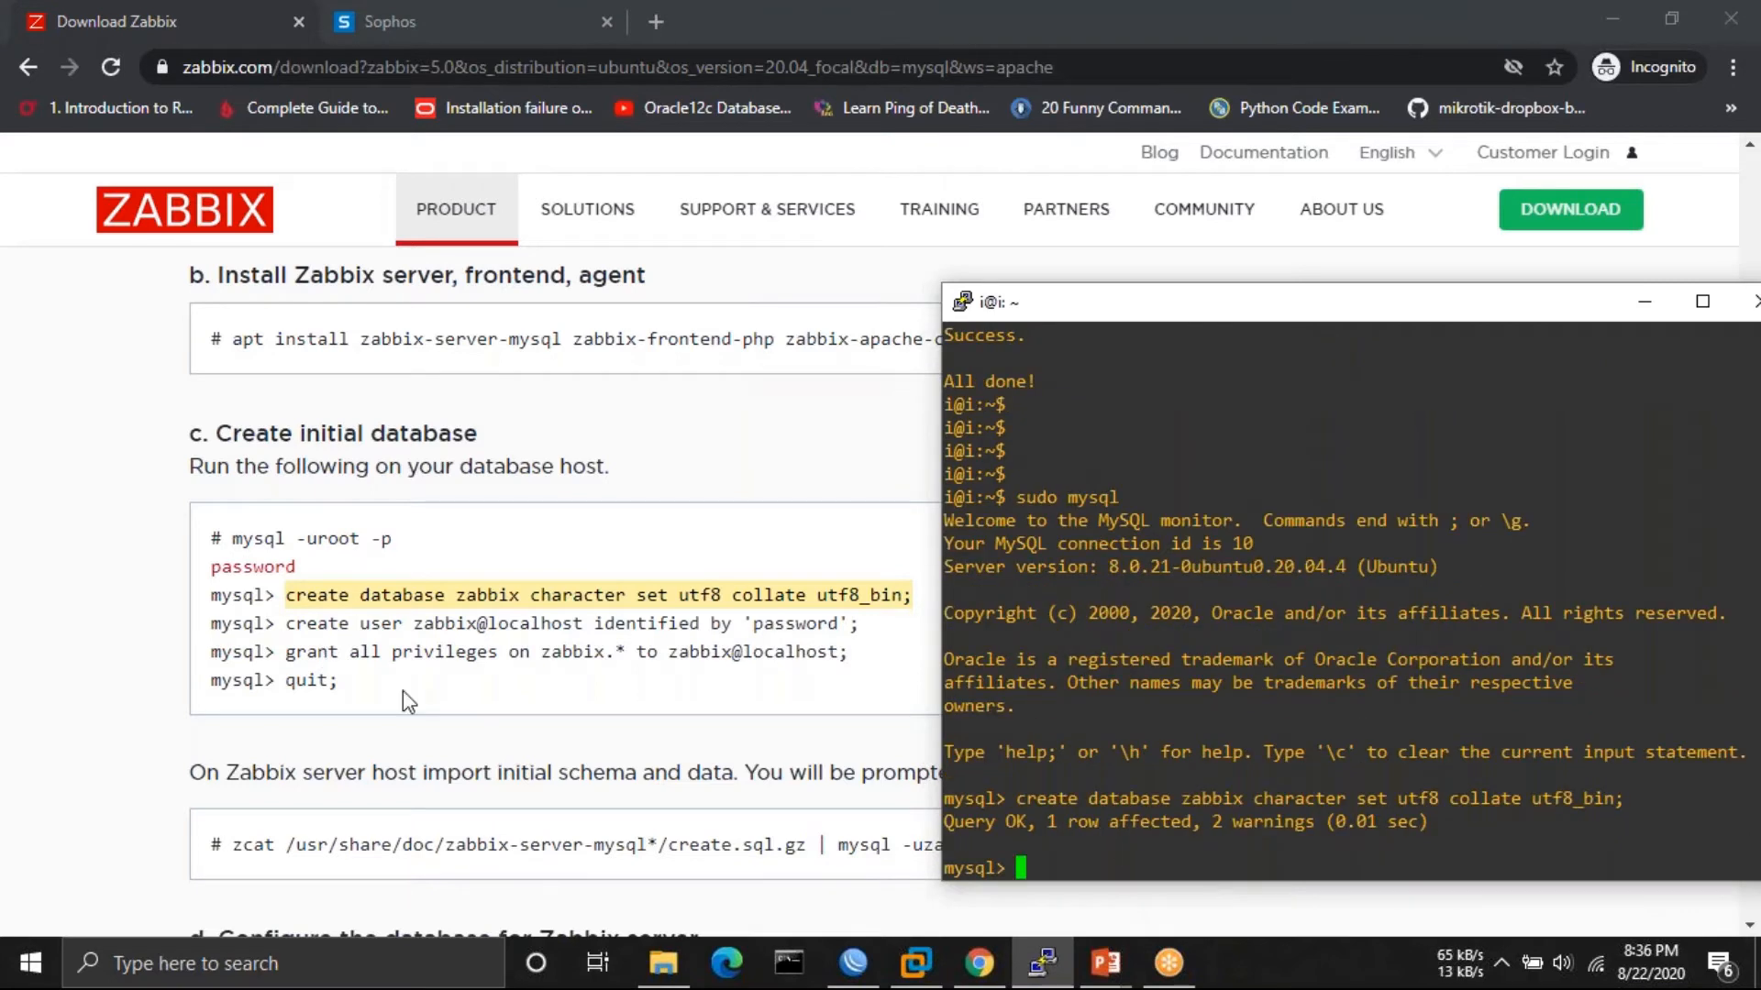
- Create the zabbix@localhost MySQL user with the copied create user command
click(404, 690)
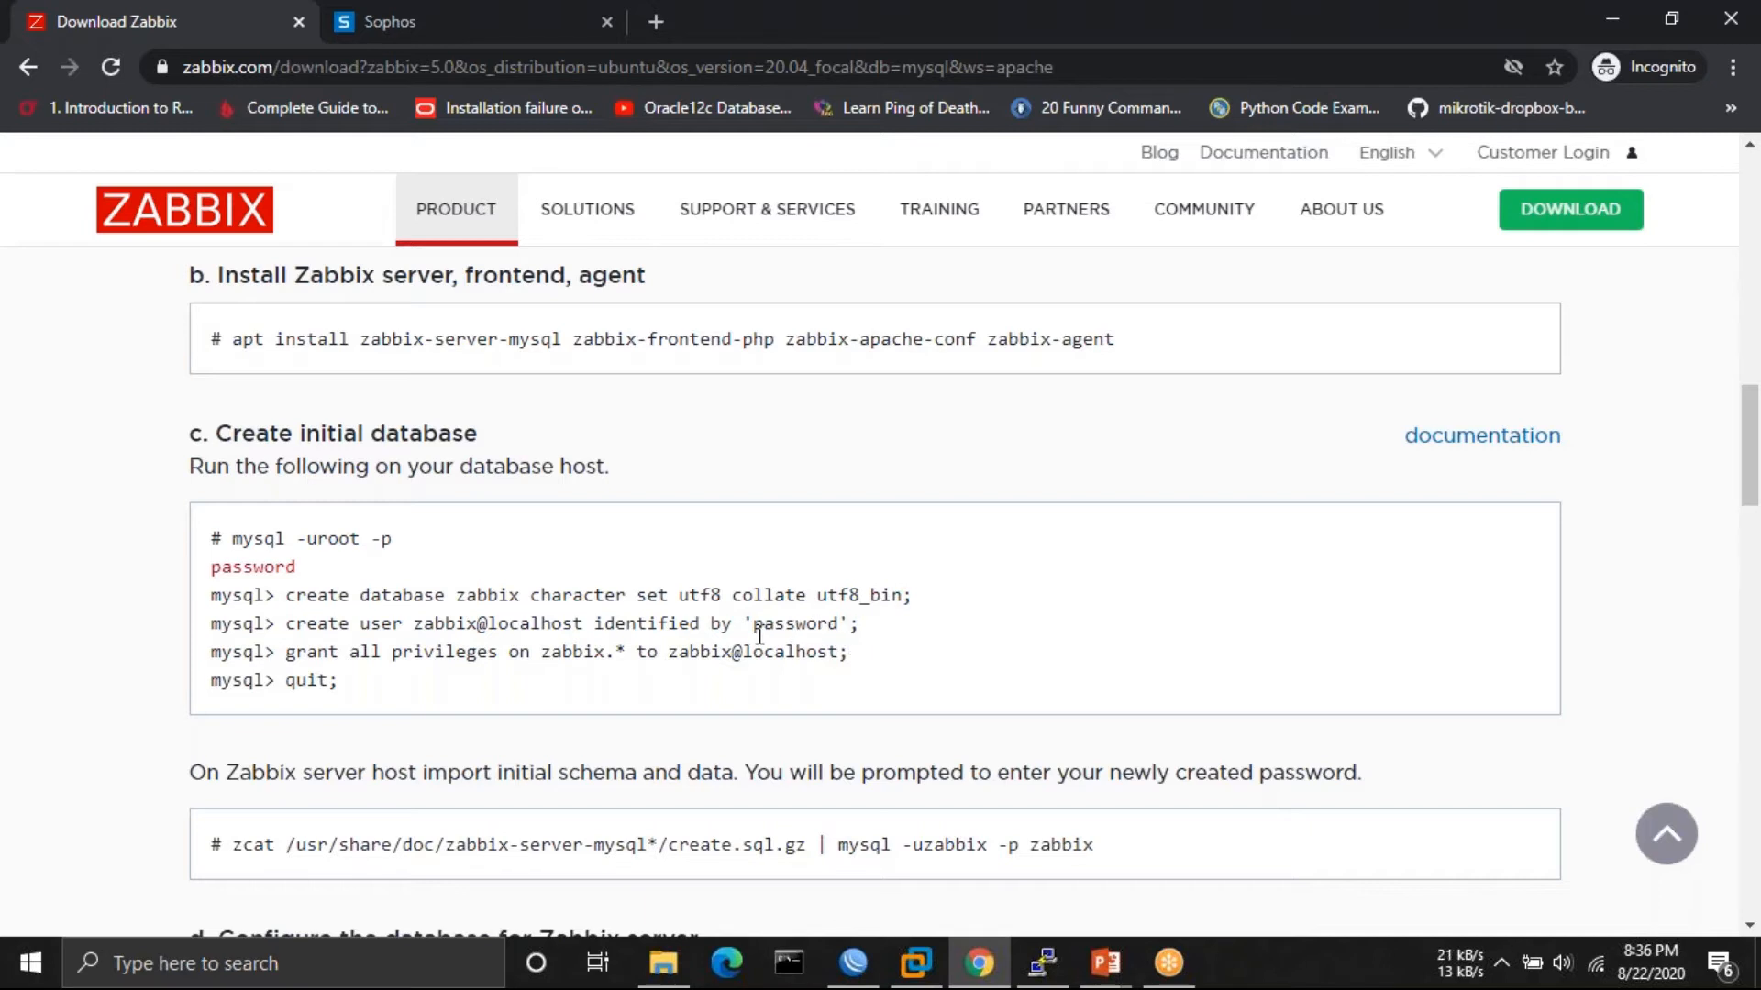
drag(862, 625, 286, 625)
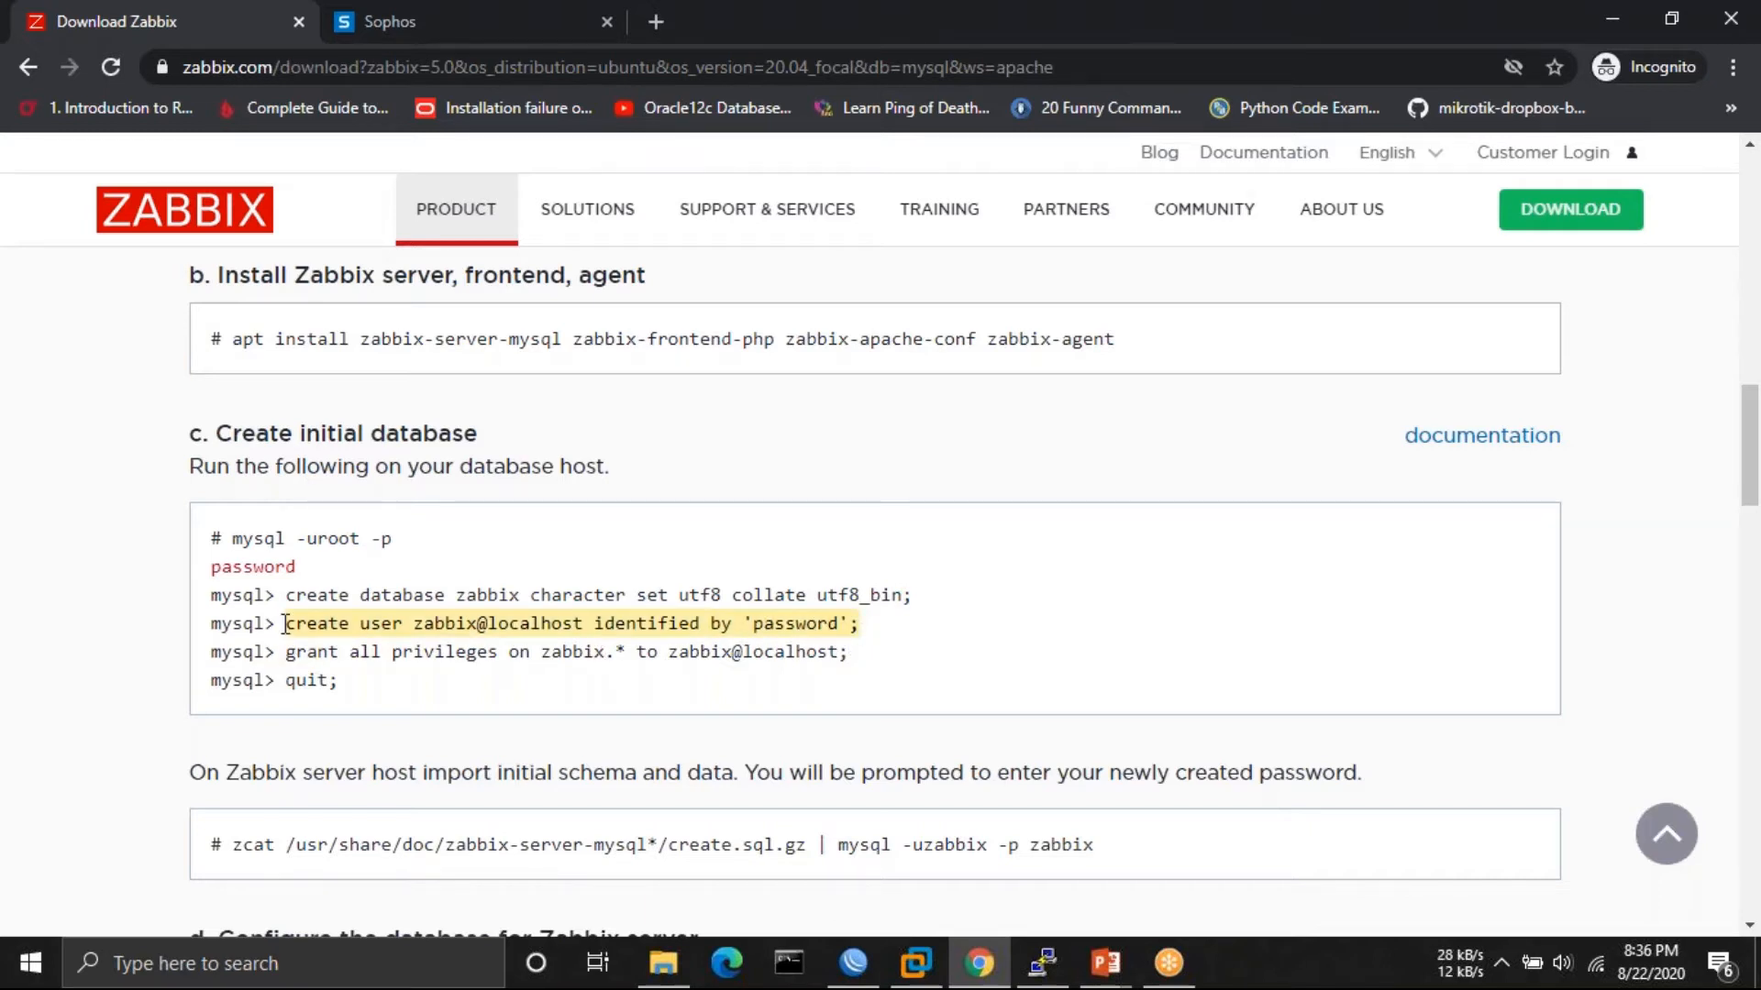
double_click(298, 626)
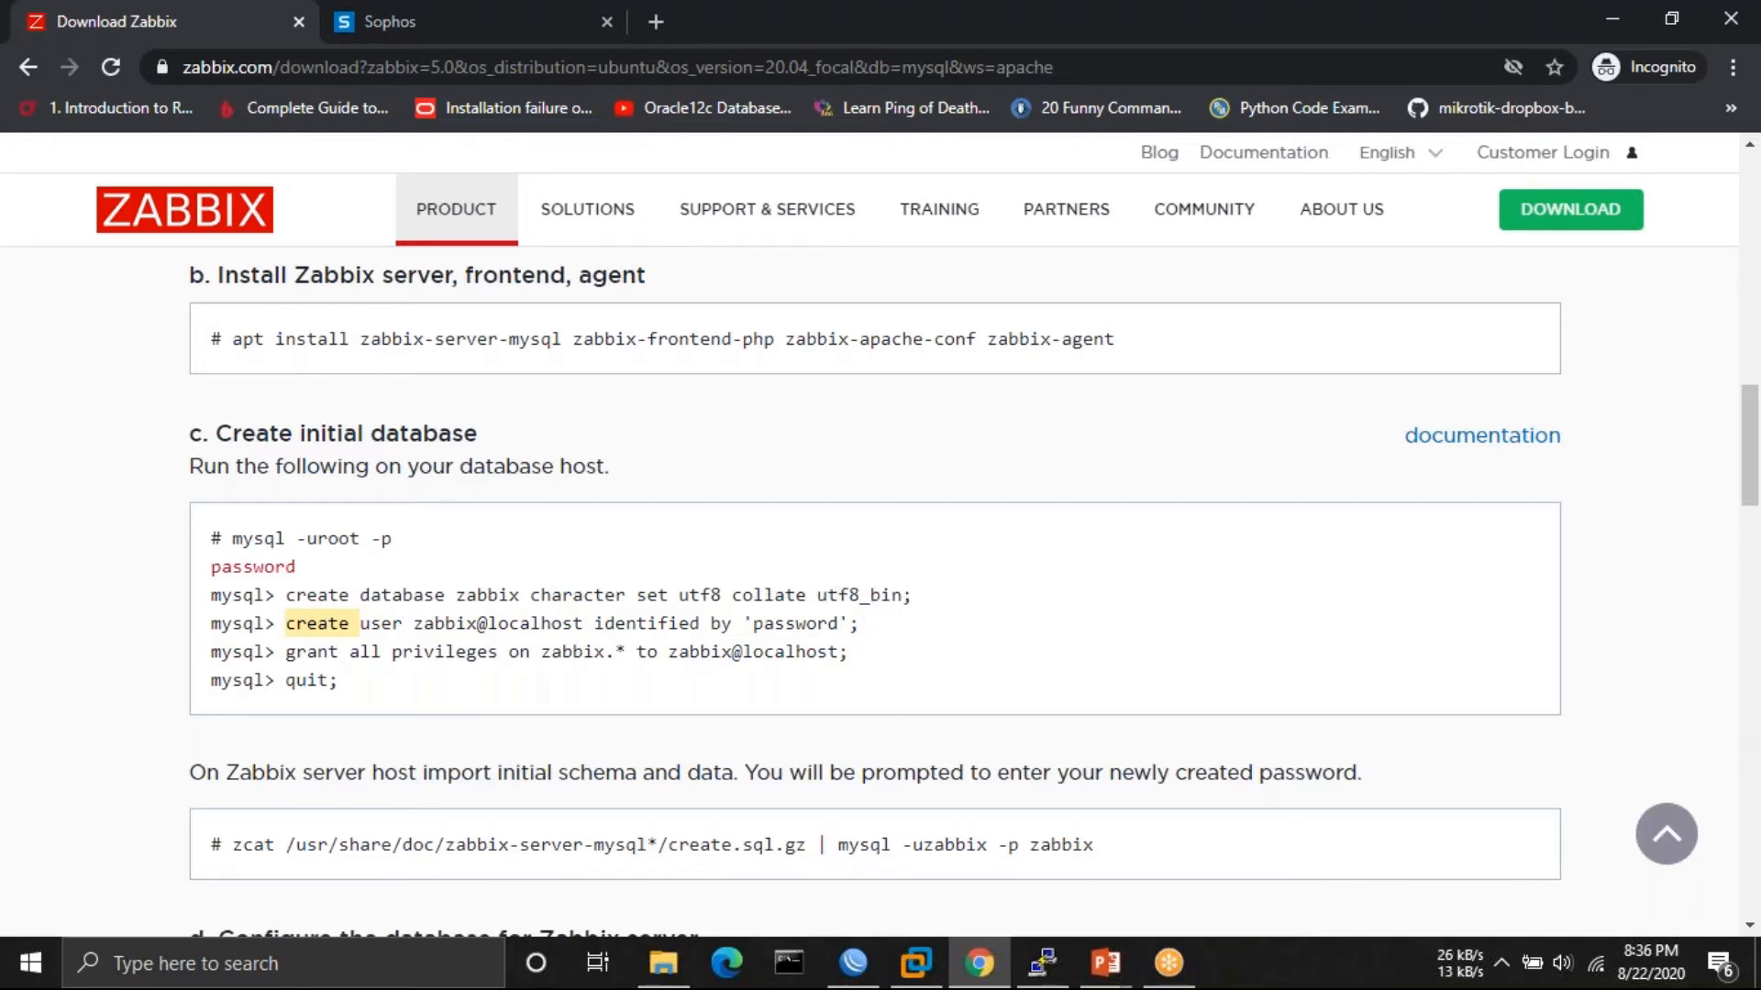
drag(867, 632, 298, 627)
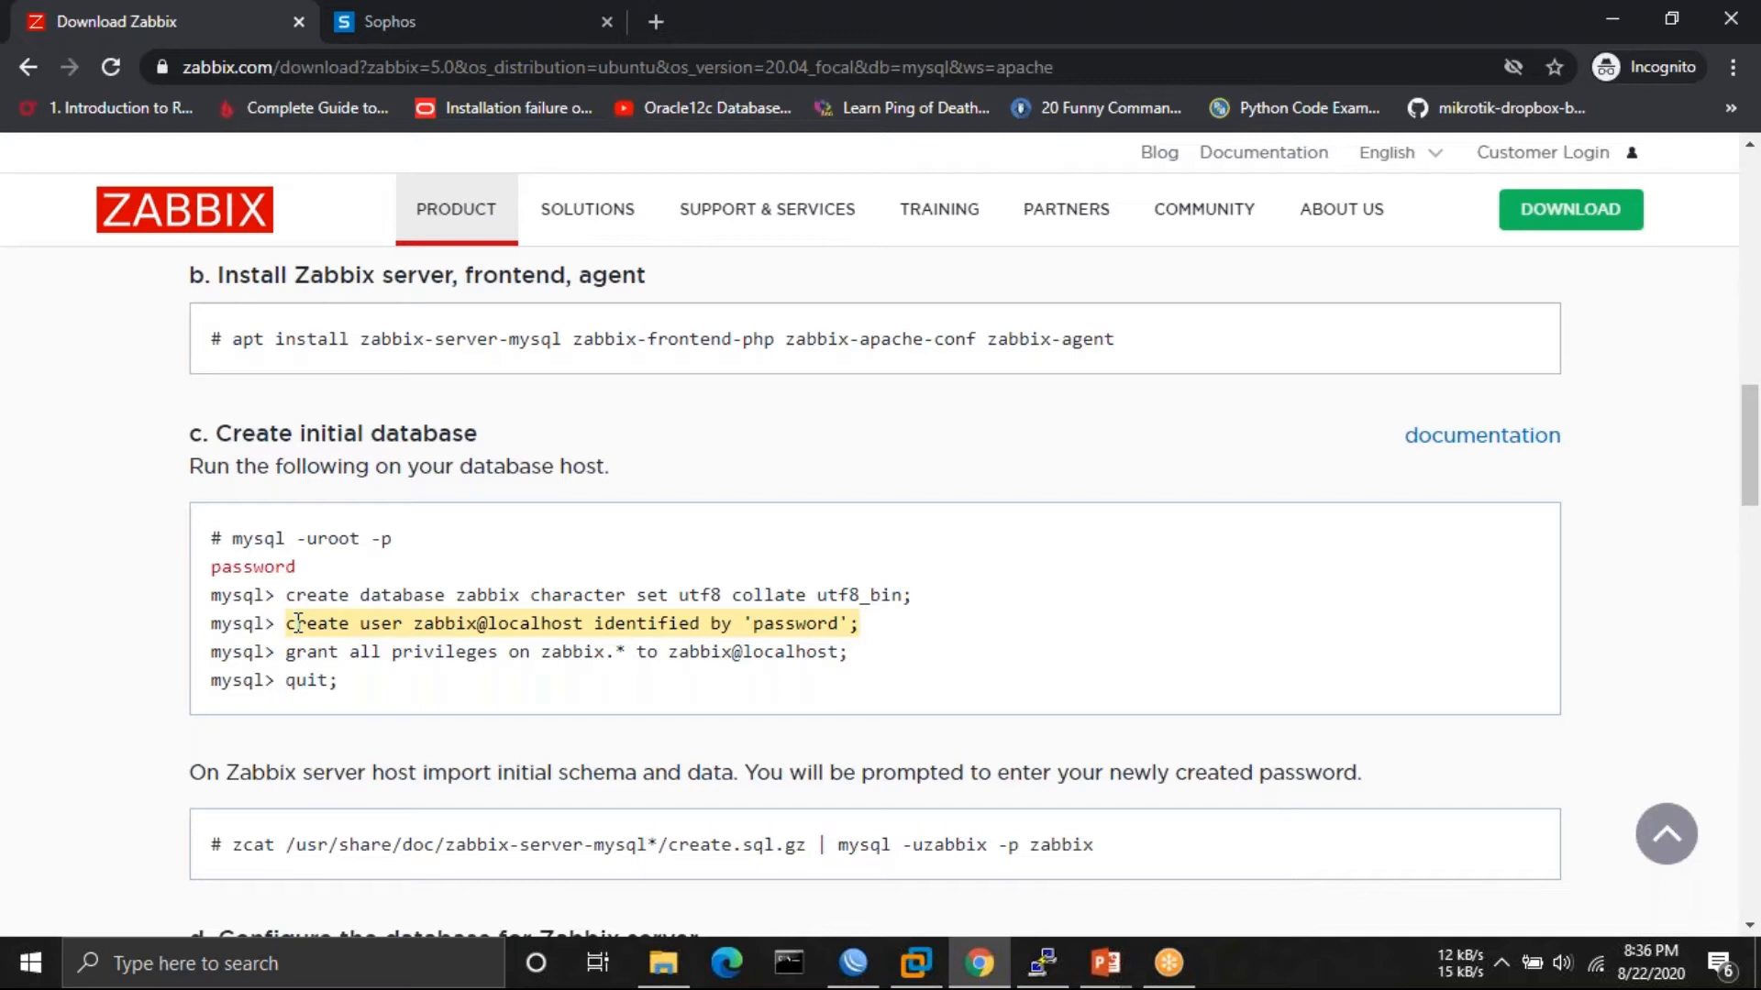
double_click(298, 627)
right_click(319, 624)
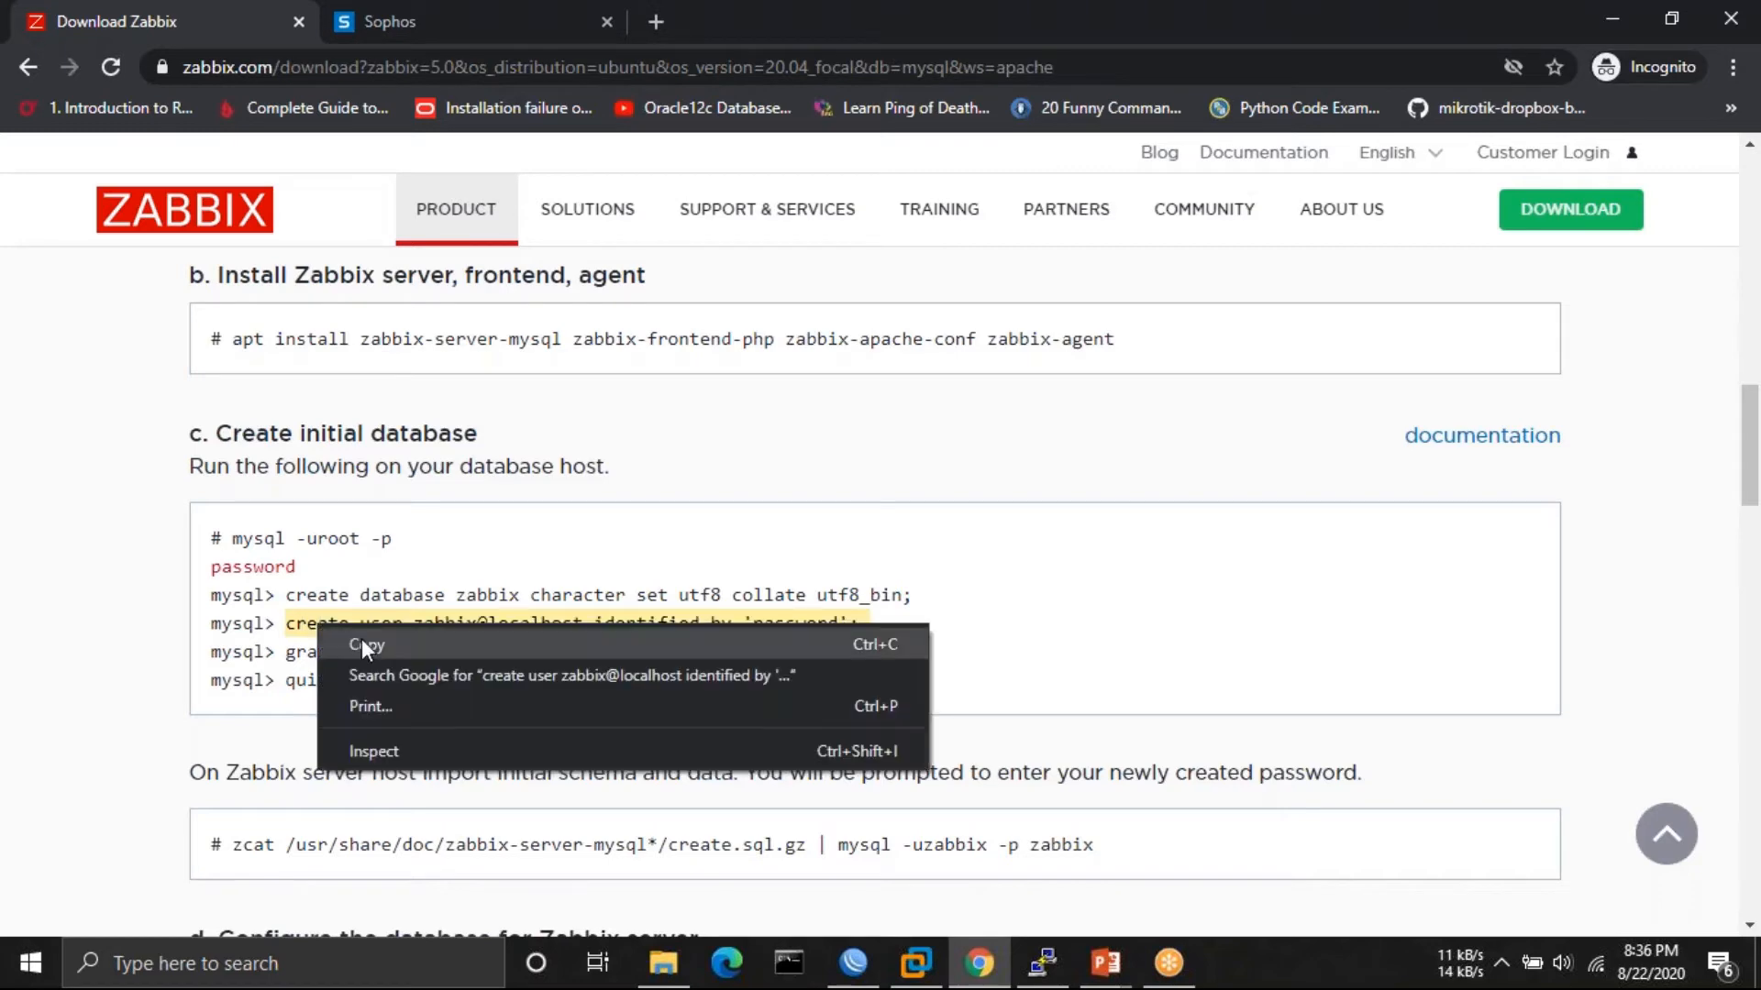
click(361, 641)
click(1045, 967)
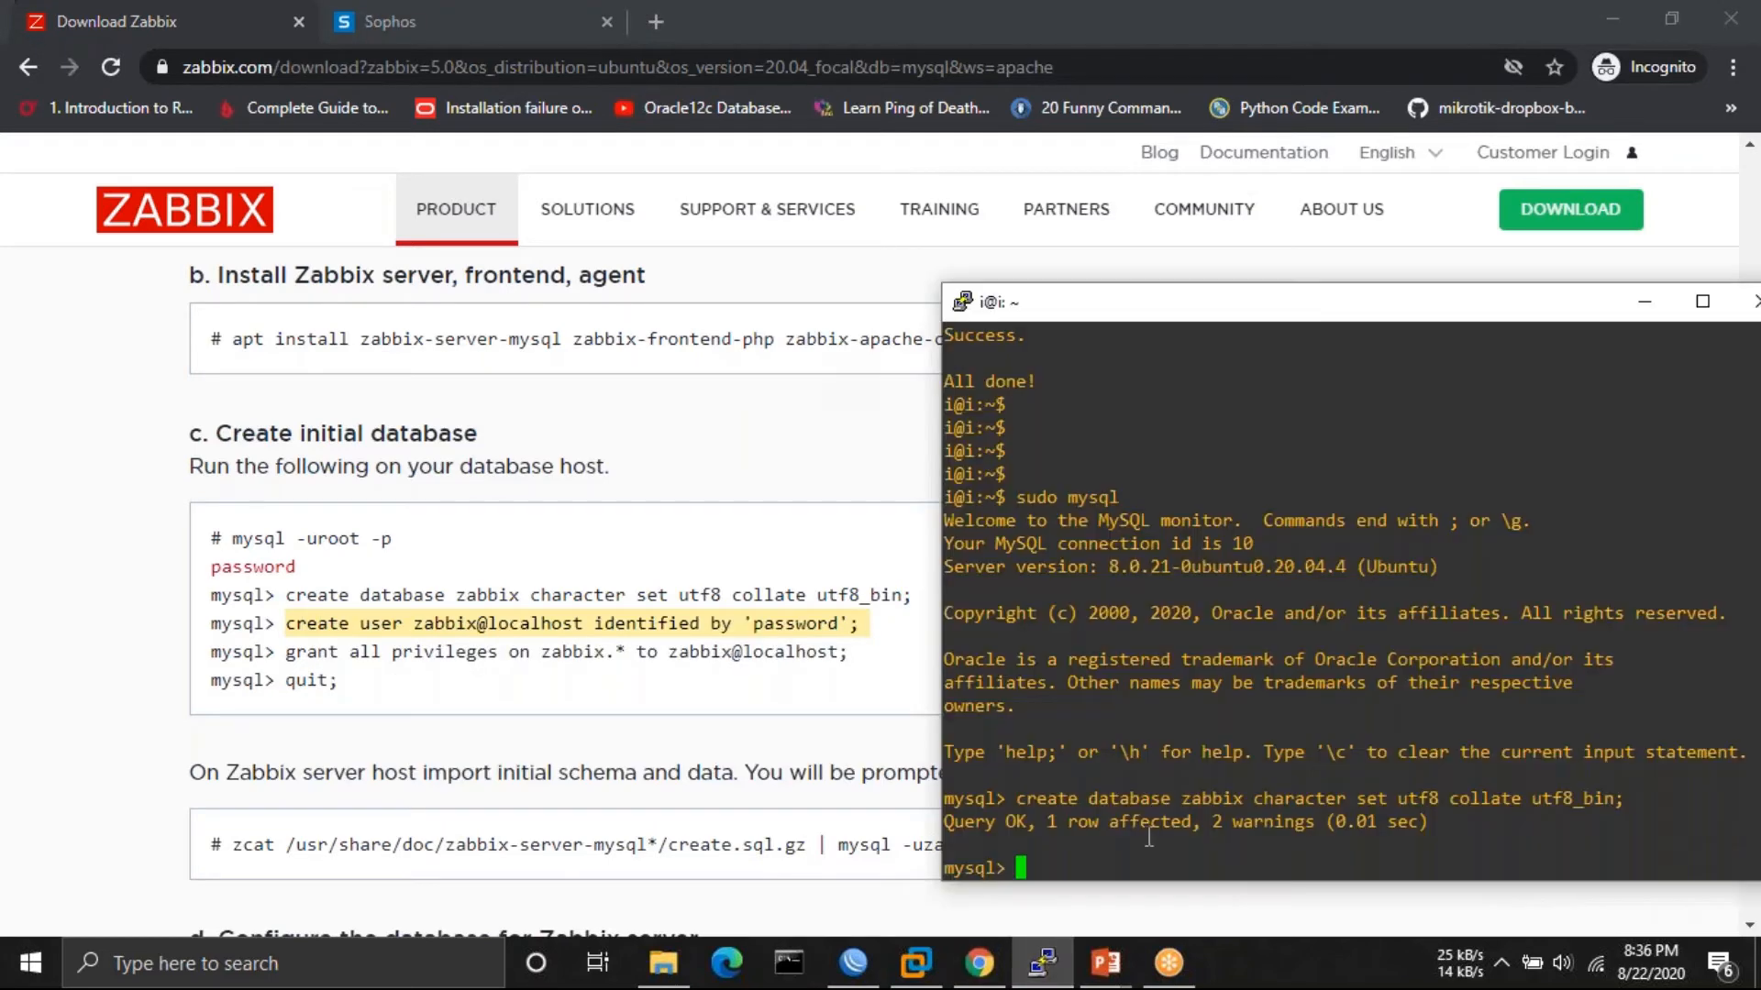
right_click(1141, 858)
key(Return)
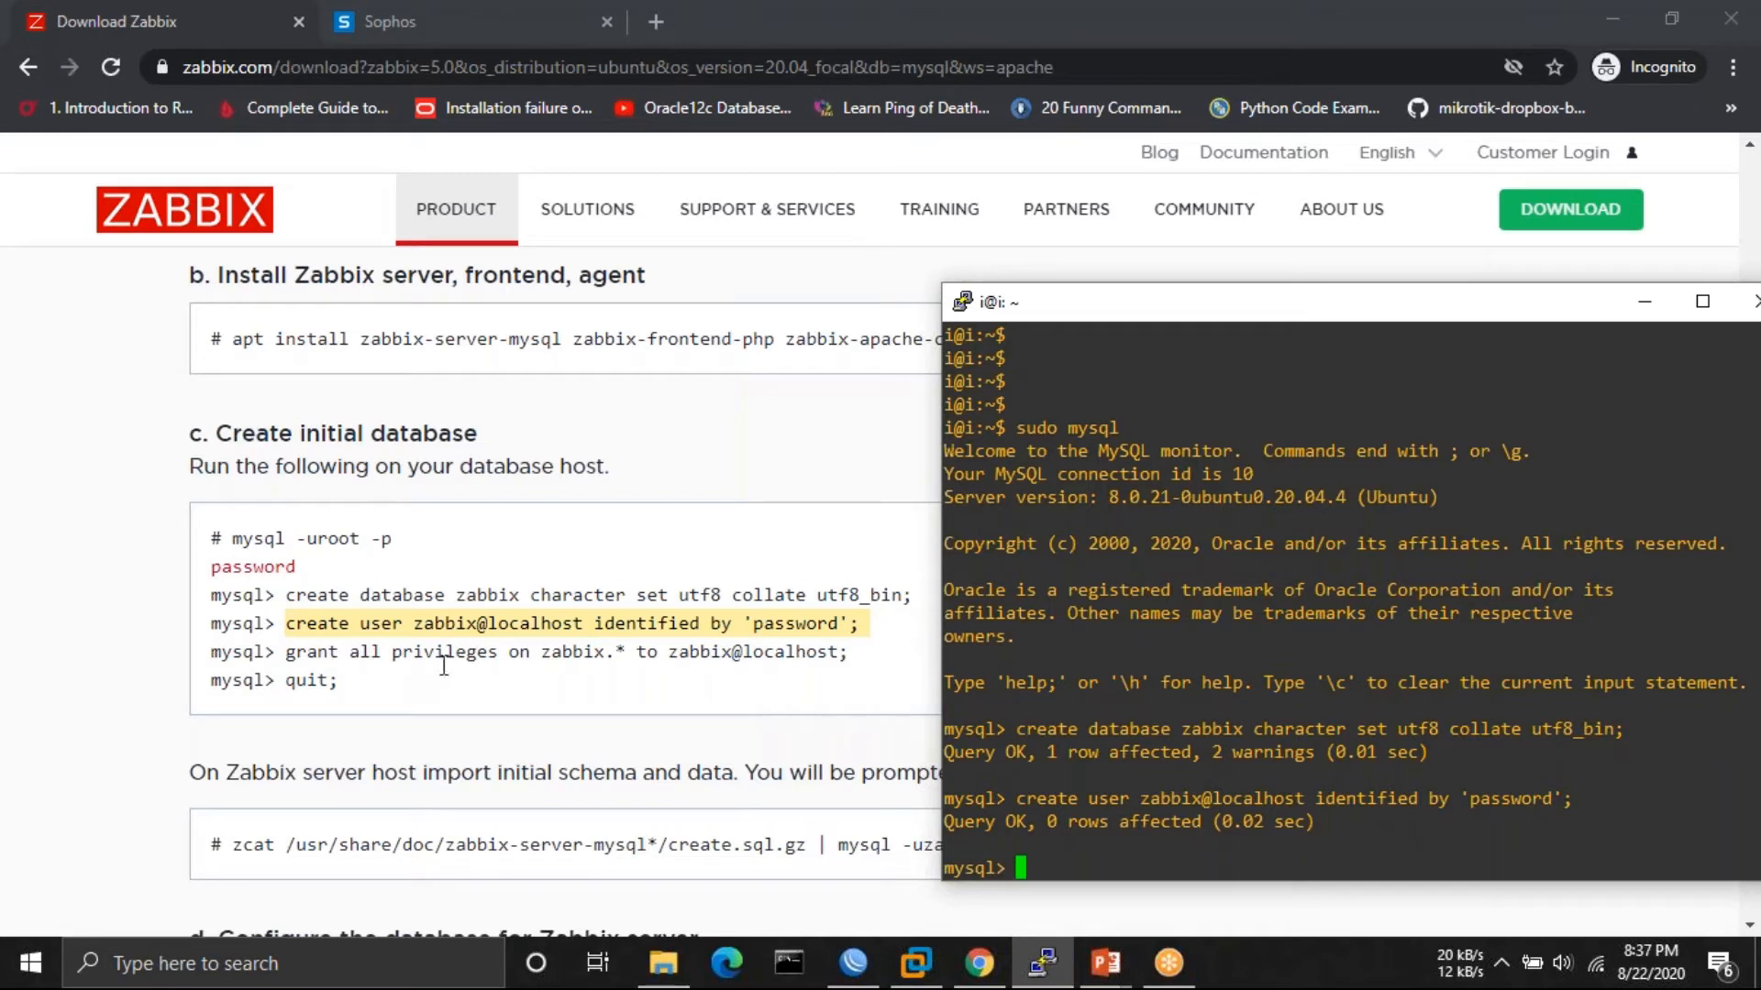
- Grant zabbix@localhost all privileges on the zabbix database, then quit MySQL
click(888, 652)
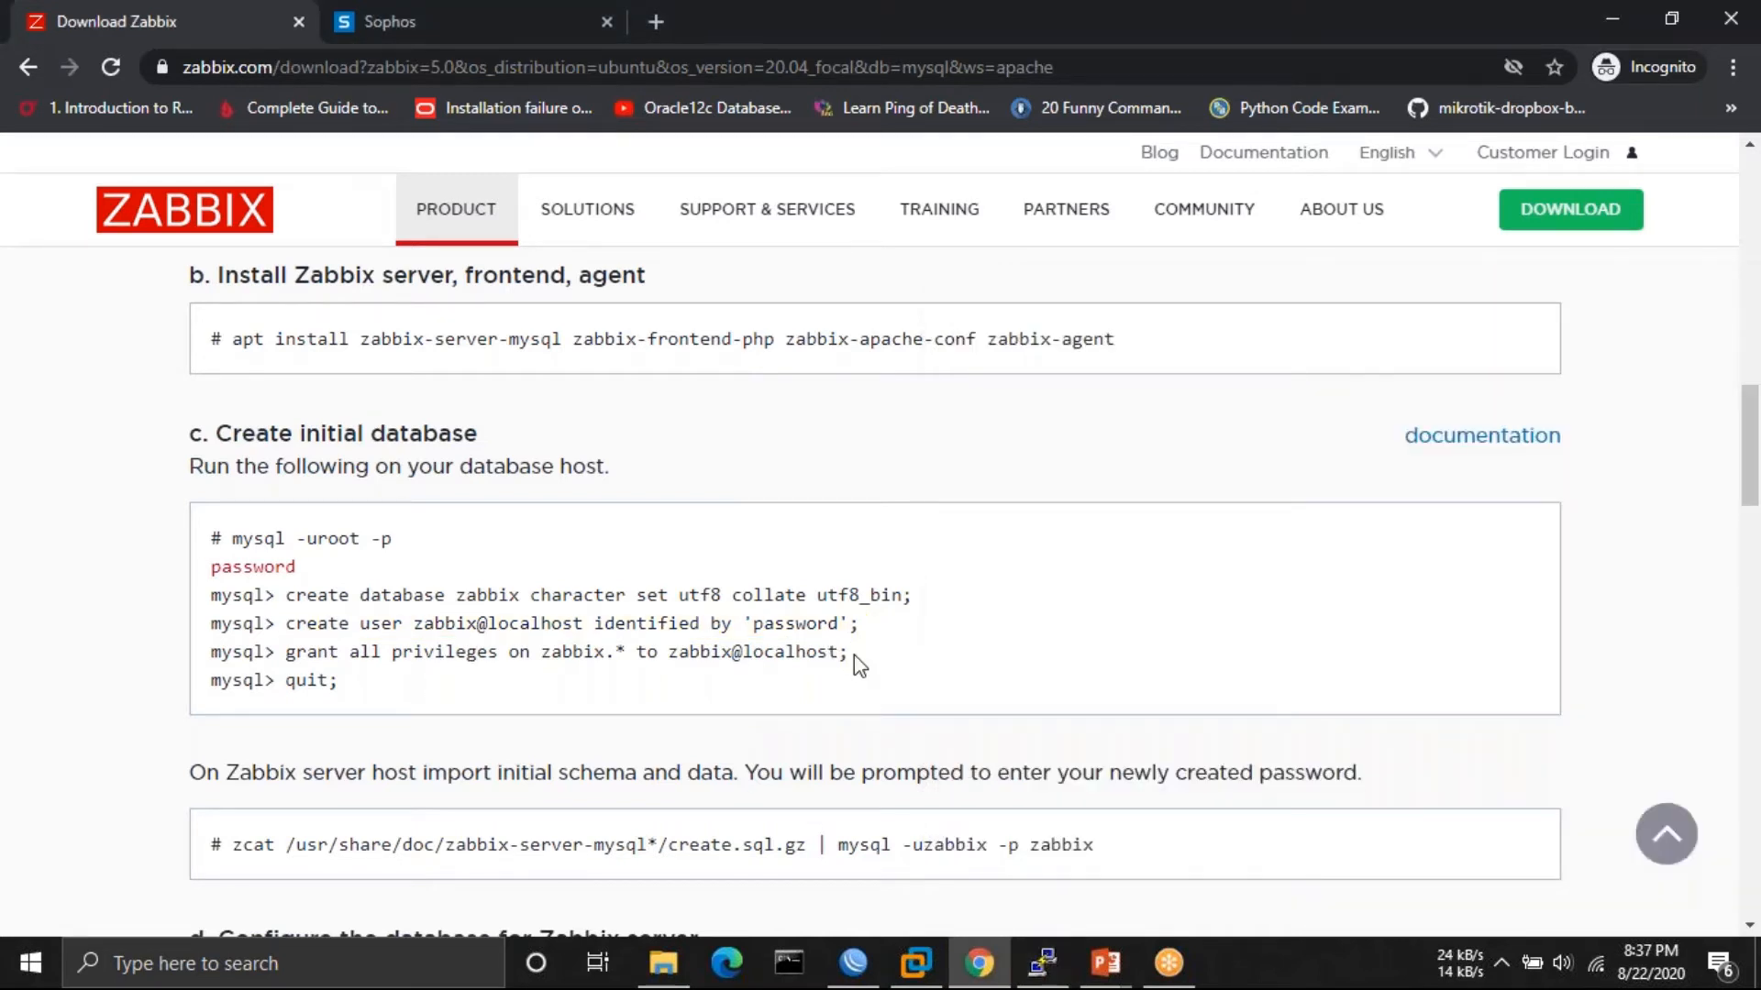
drag(853, 655, 287, 655)
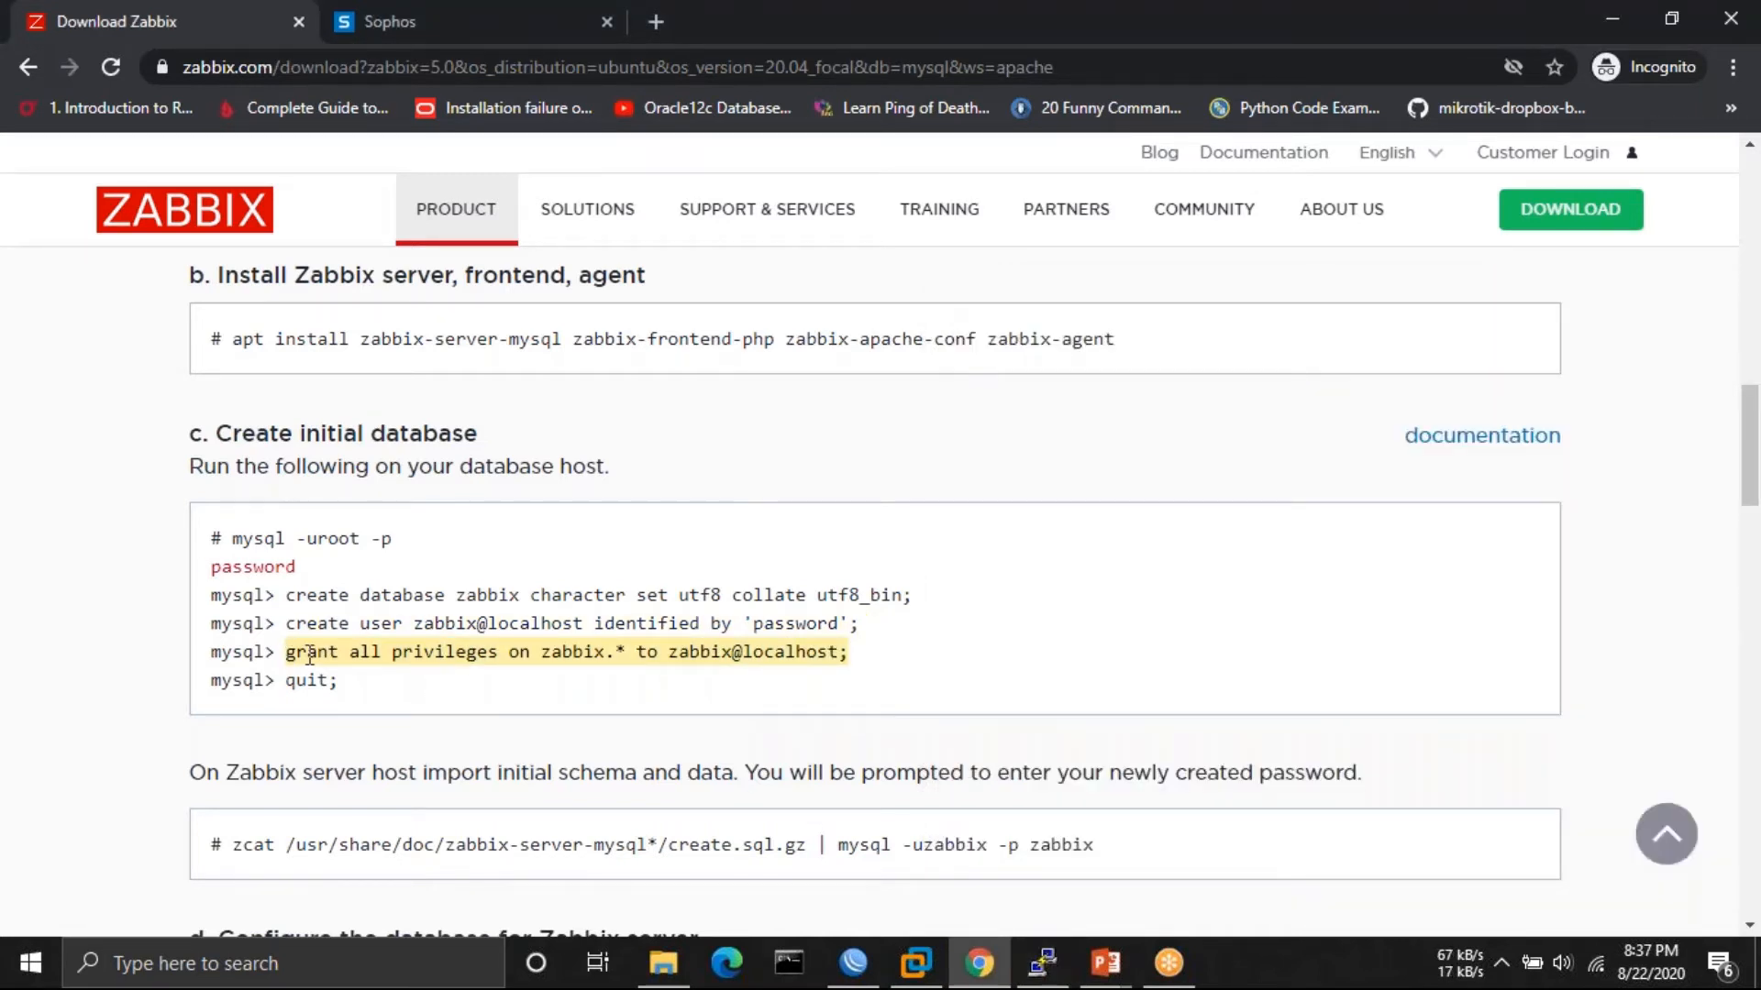
right_click(307, 654)
click(416, 675)
click(1042, 962)
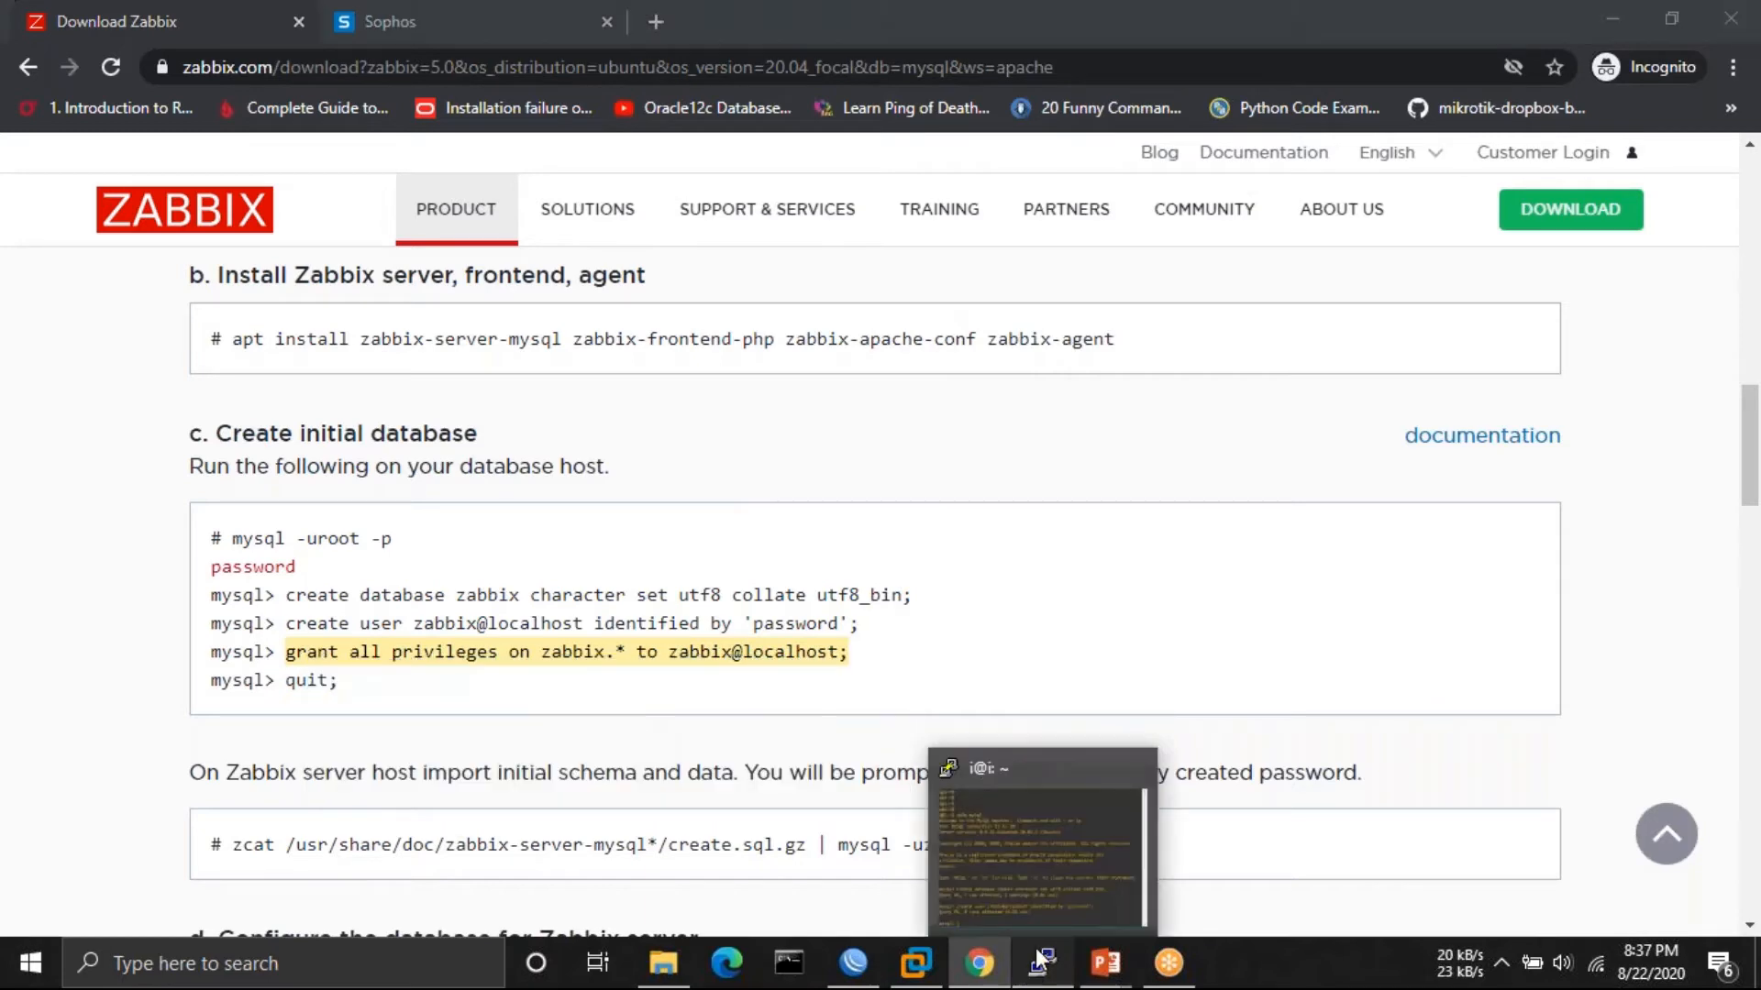
right_click(1105, 852)
key(Return)
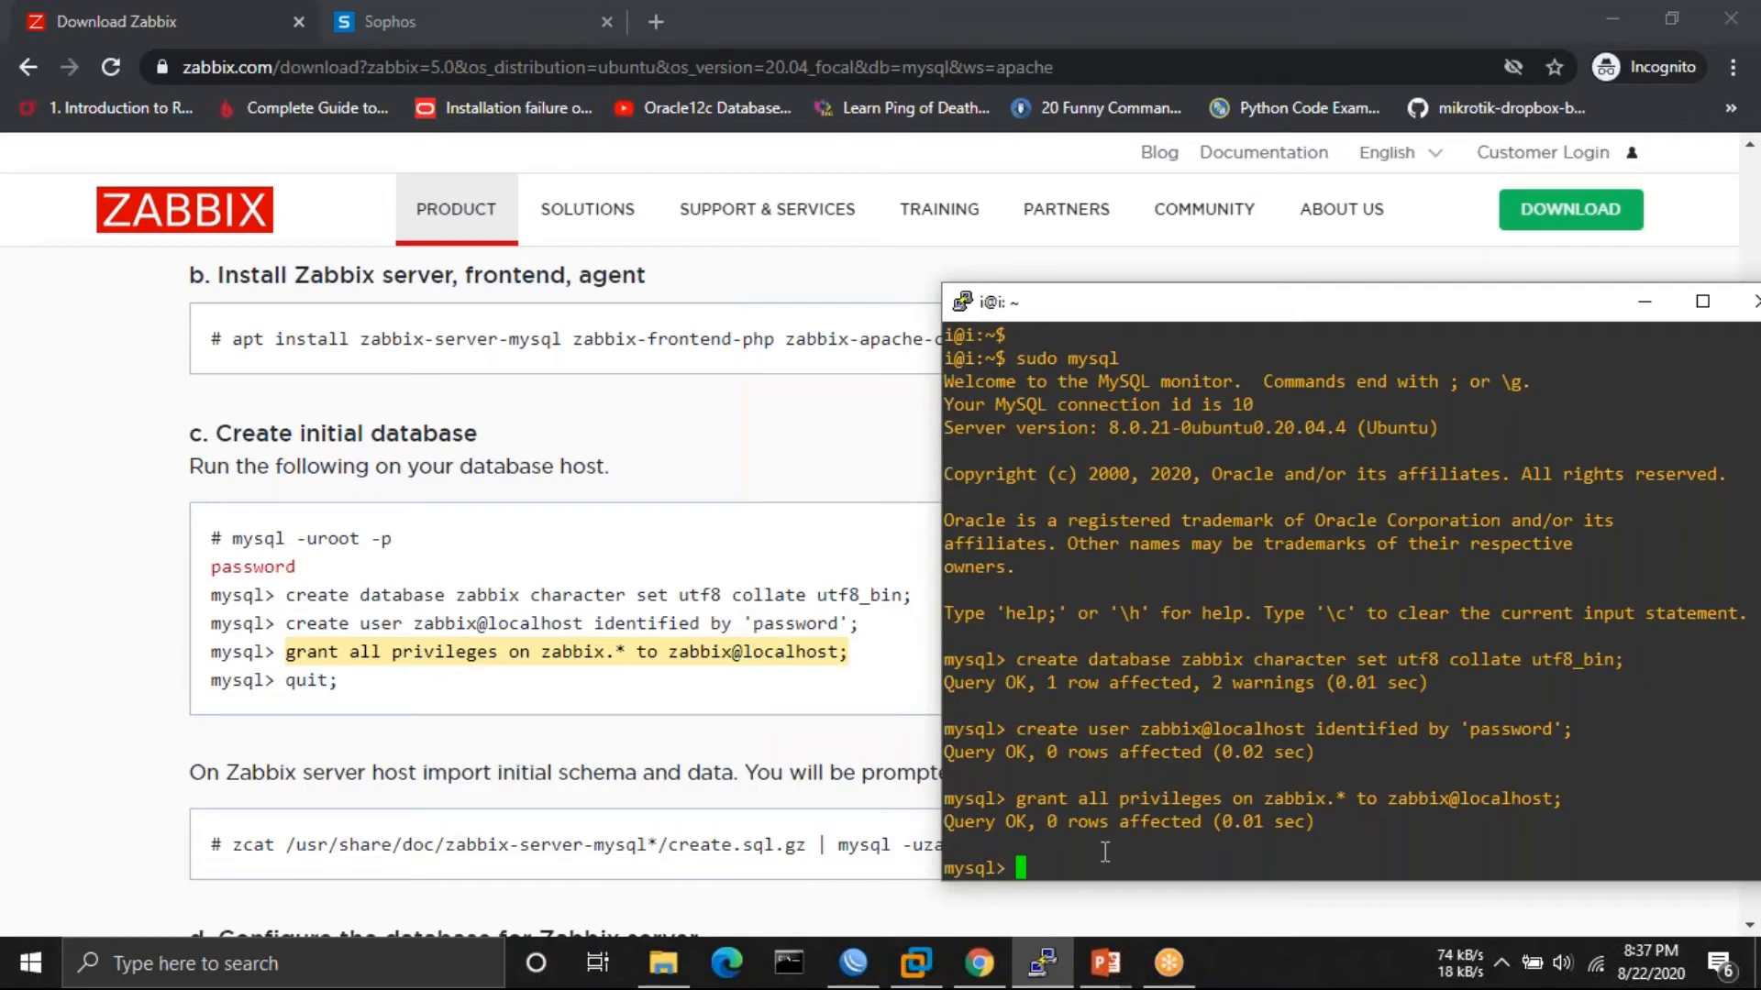
text(quit)
key(Return)
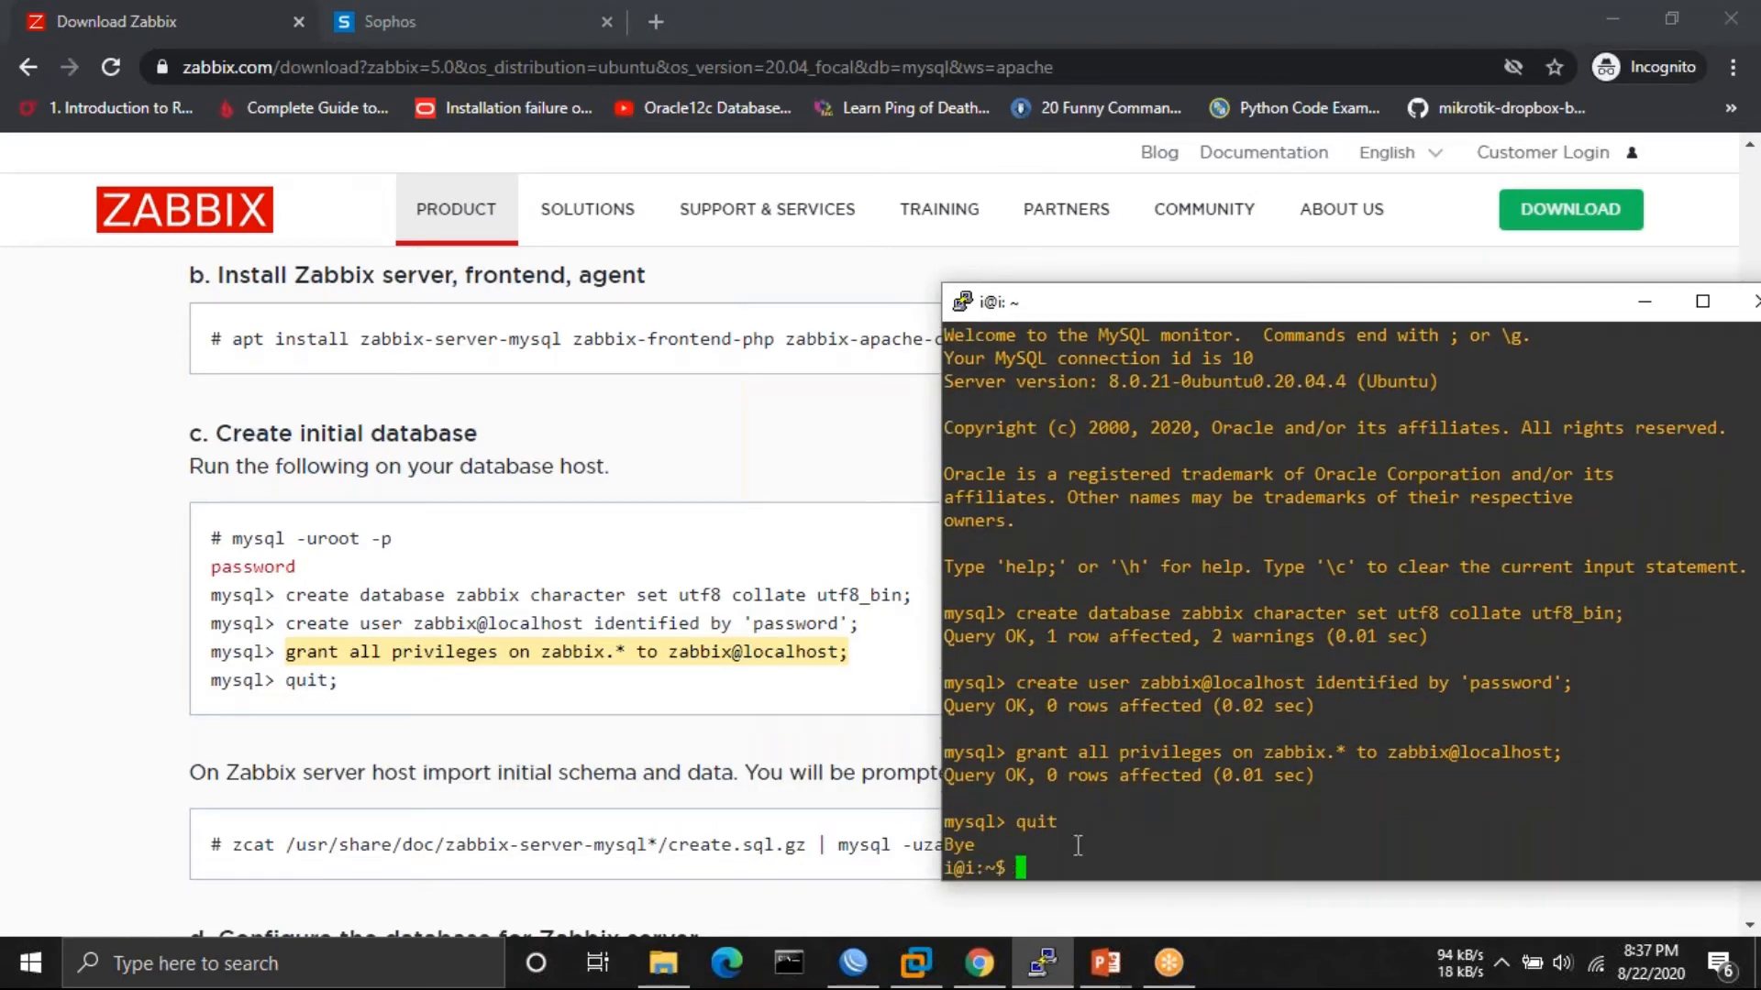
click(131, 780)
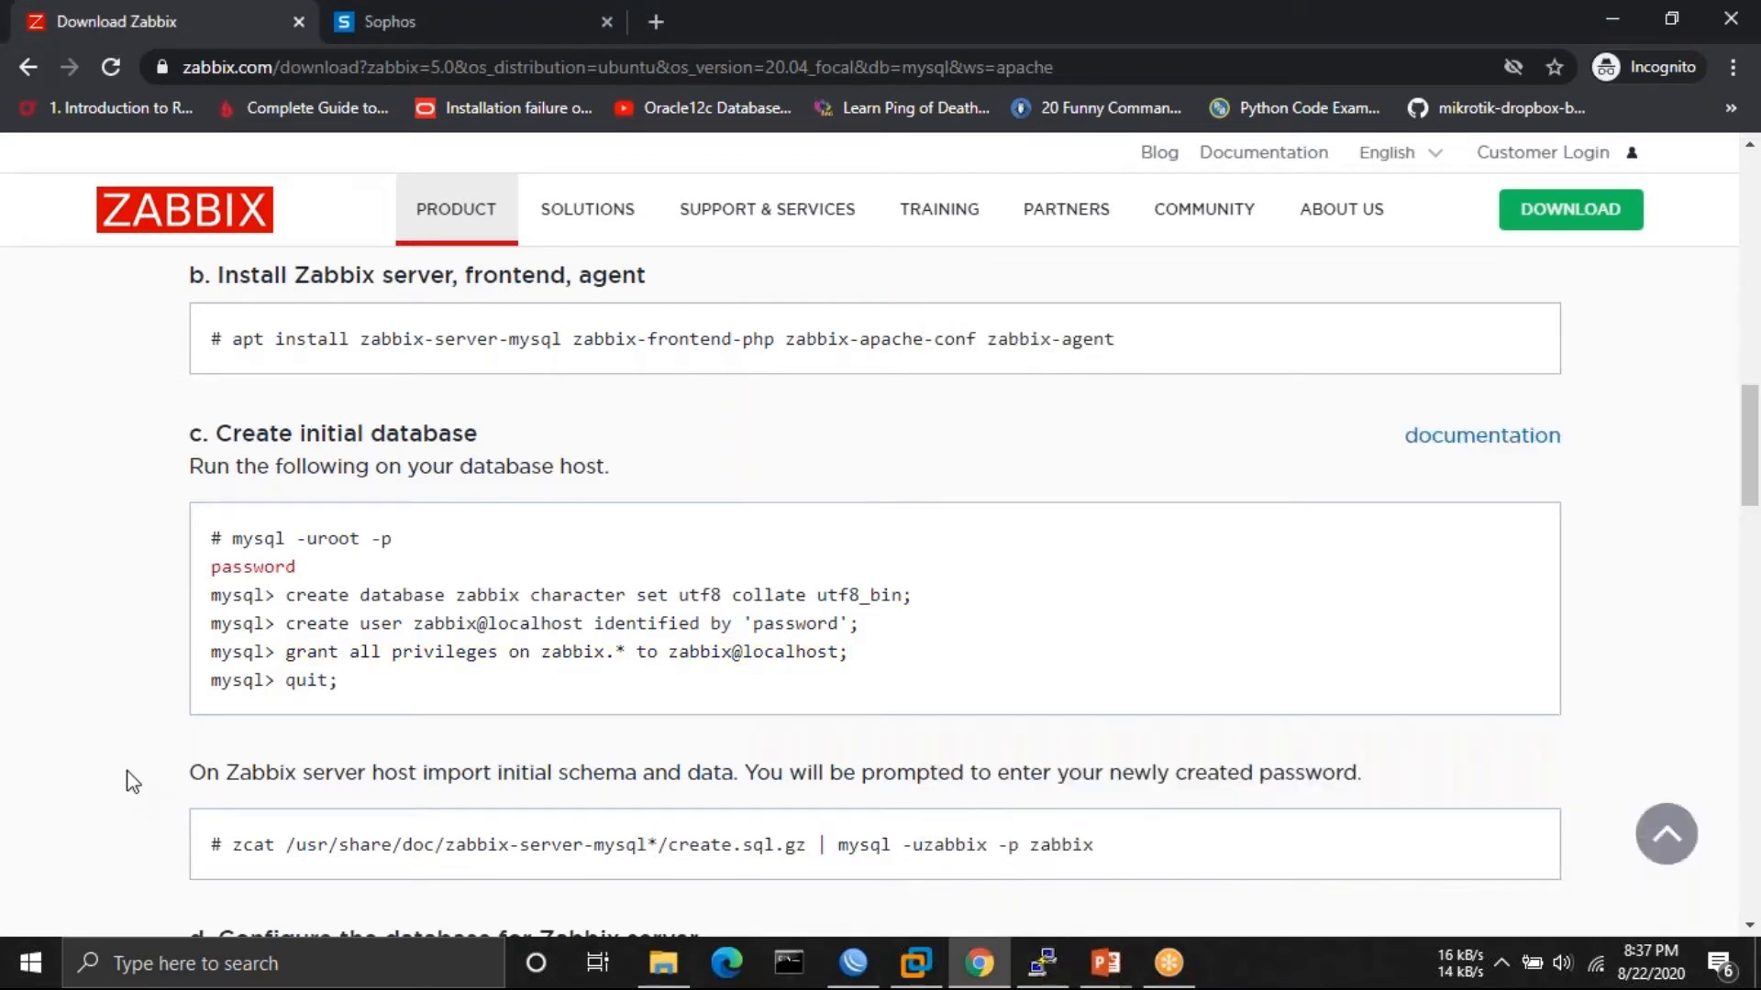
- Copy the zcat schema import command from the Zabbix instructions page
scroll(704, 667, down, 2)
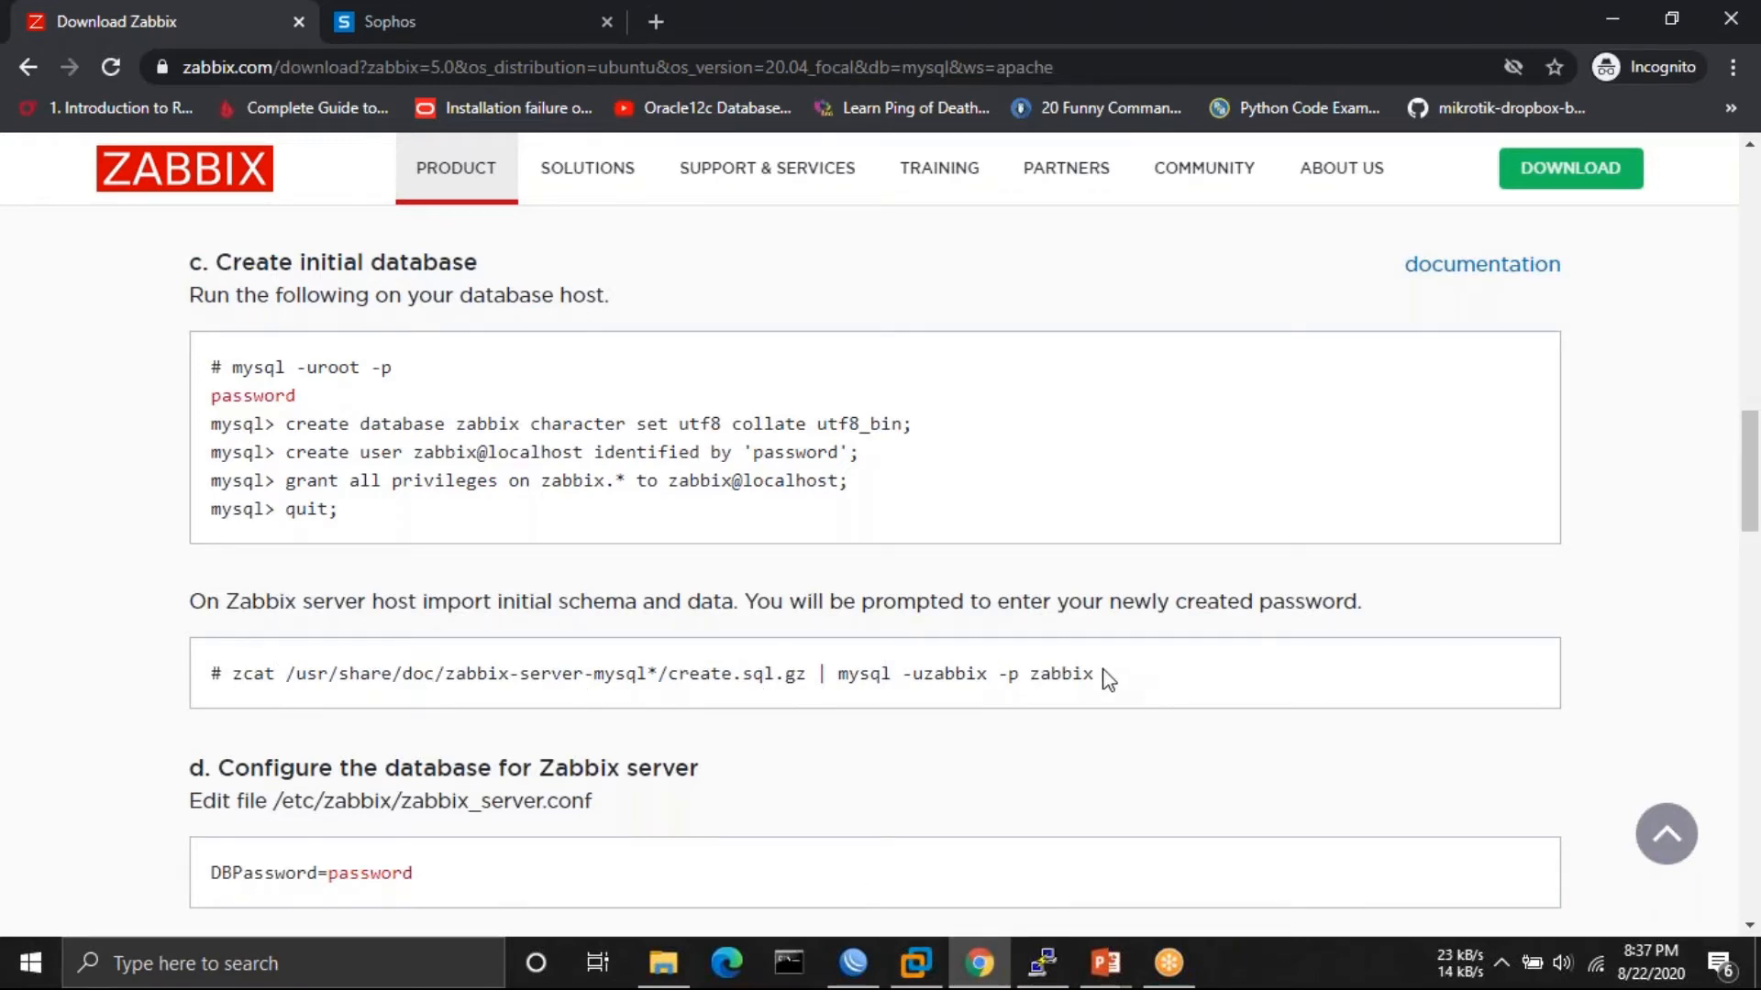
drag(1108, 680, 229, 676)
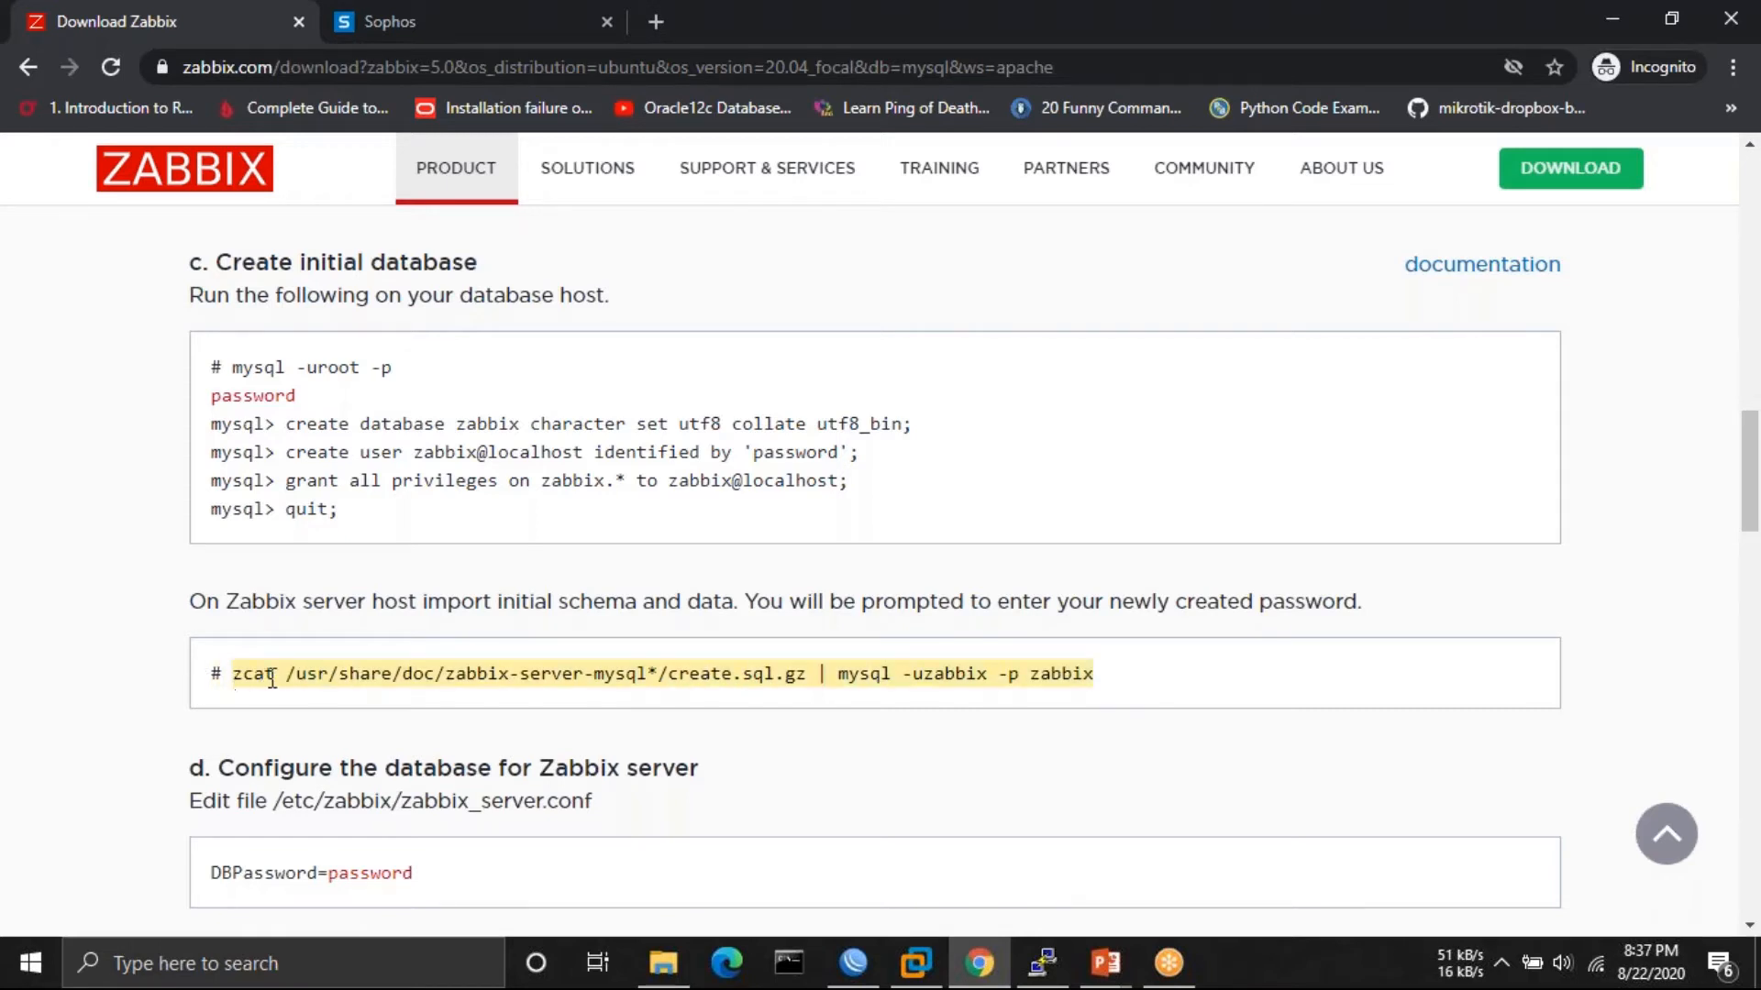
right_click(273, 680)
click(314, 695)
- Become root in the PuTTY terminal with sudo su
click(1043, 962)
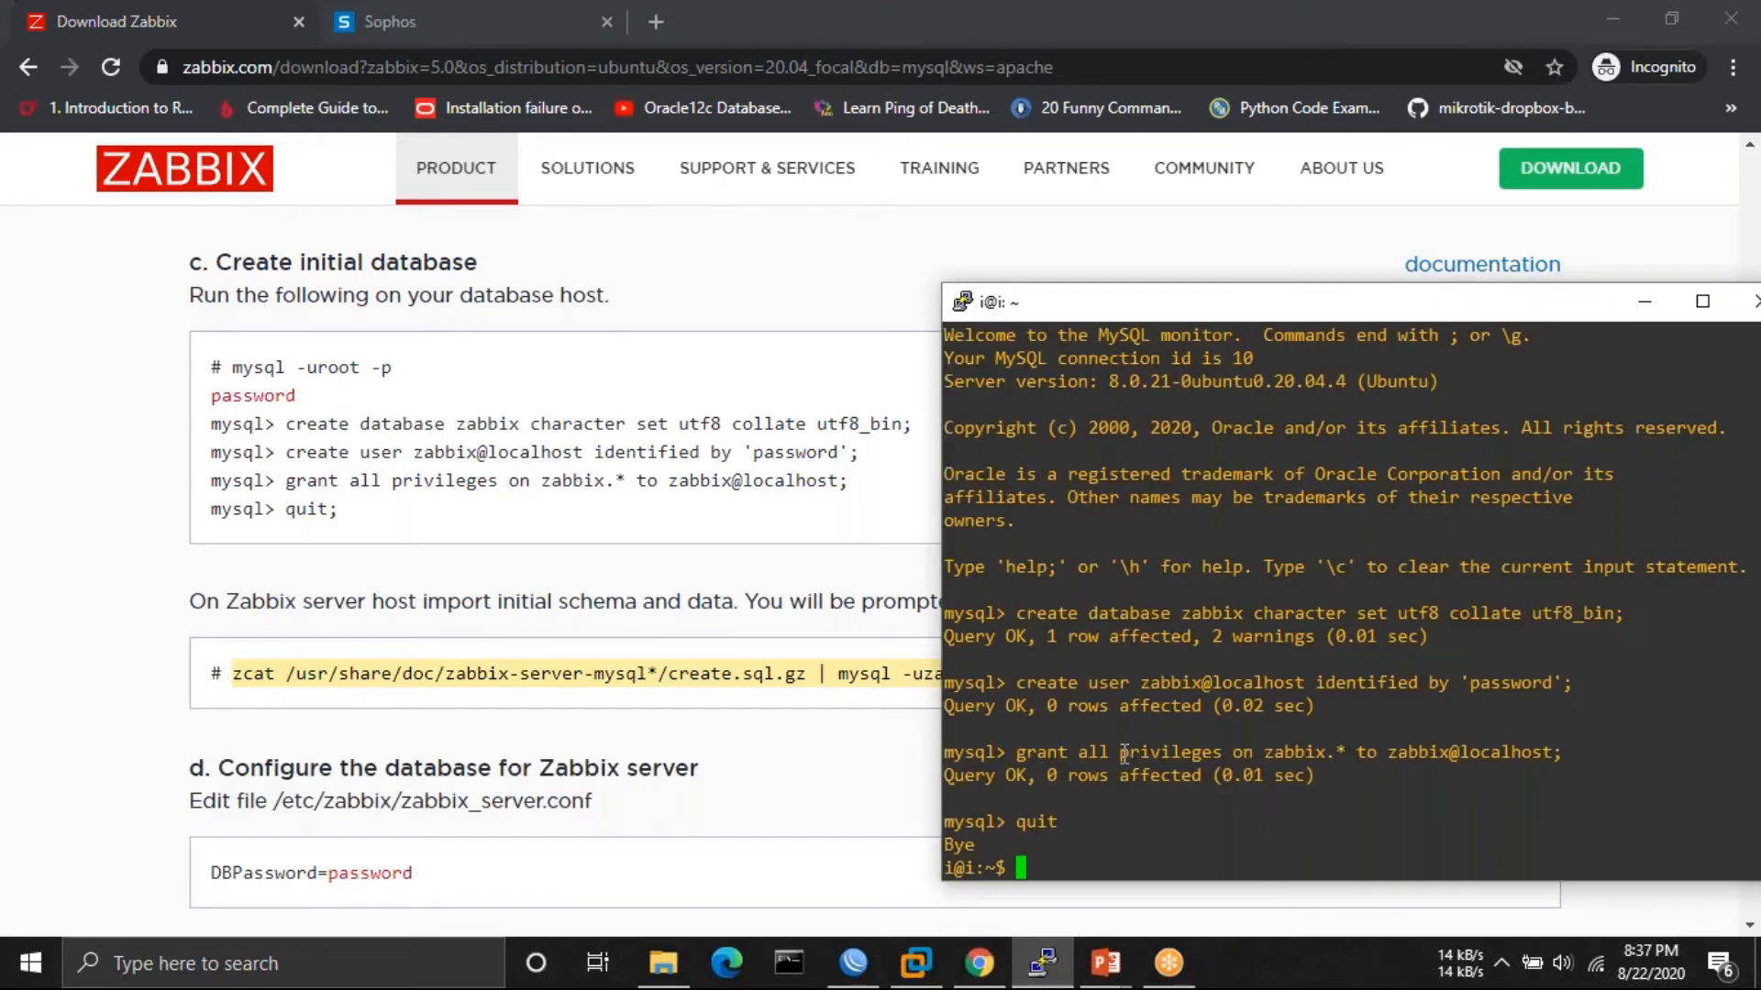
text(sud)
key(BackSpace)
text(root)
key(Return)
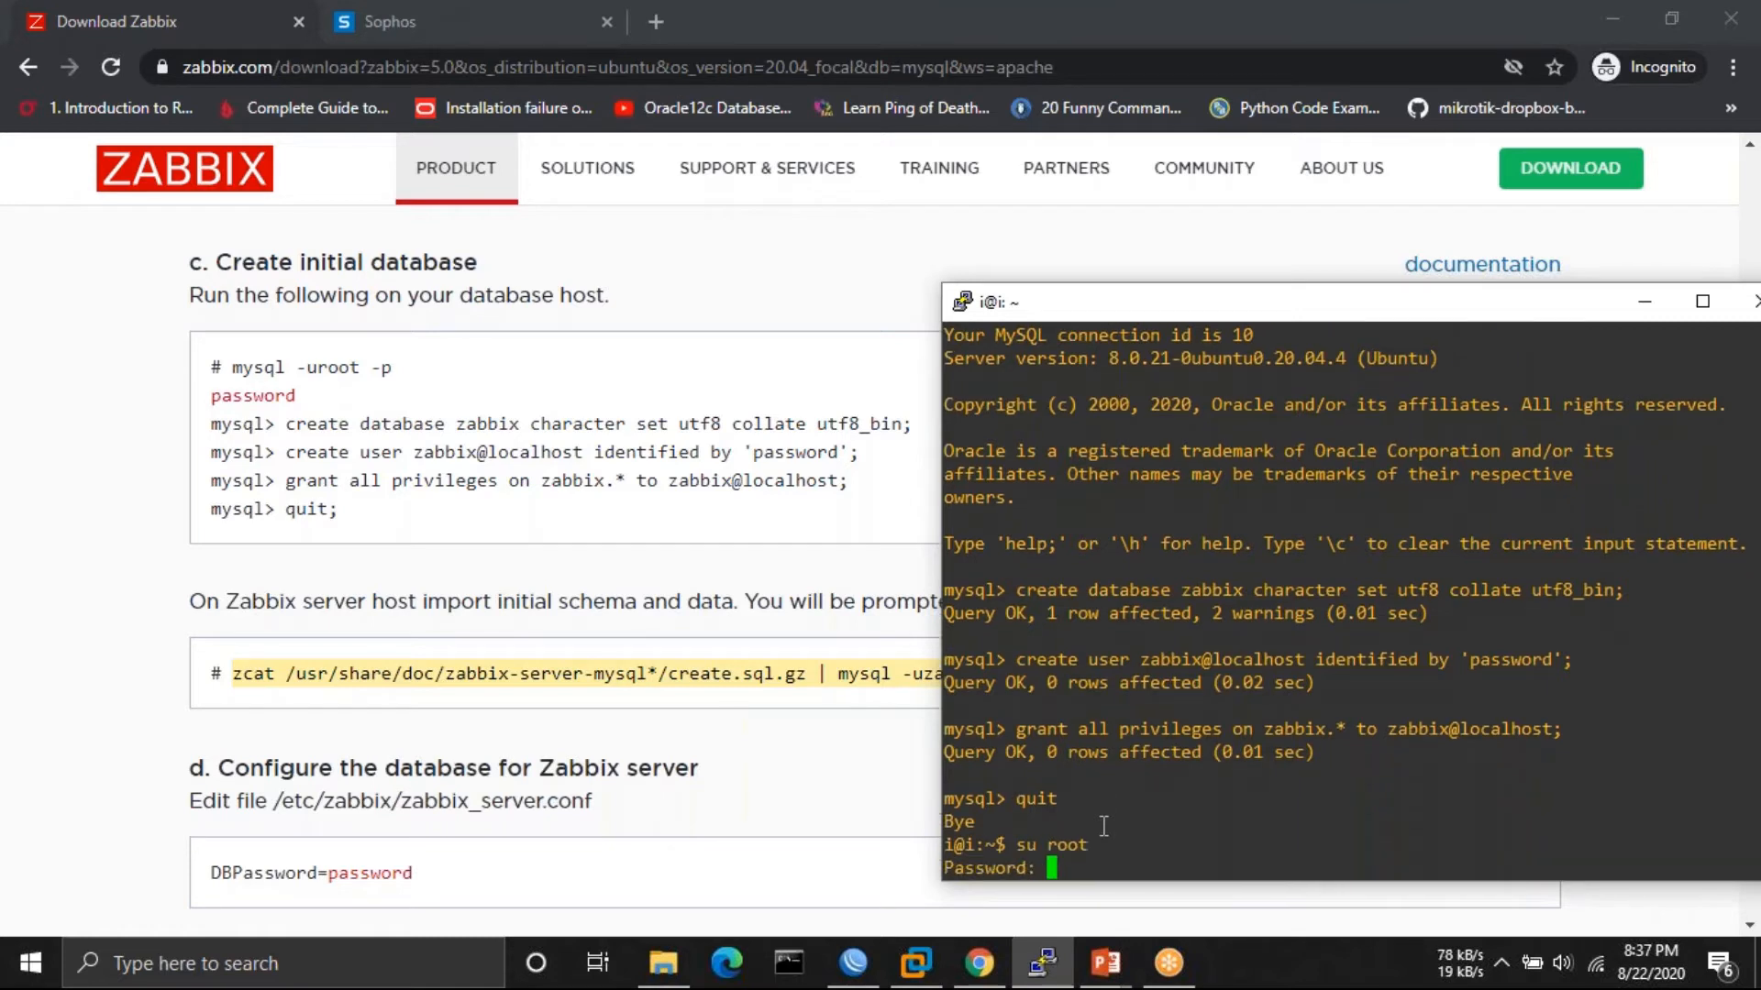
key(Return)
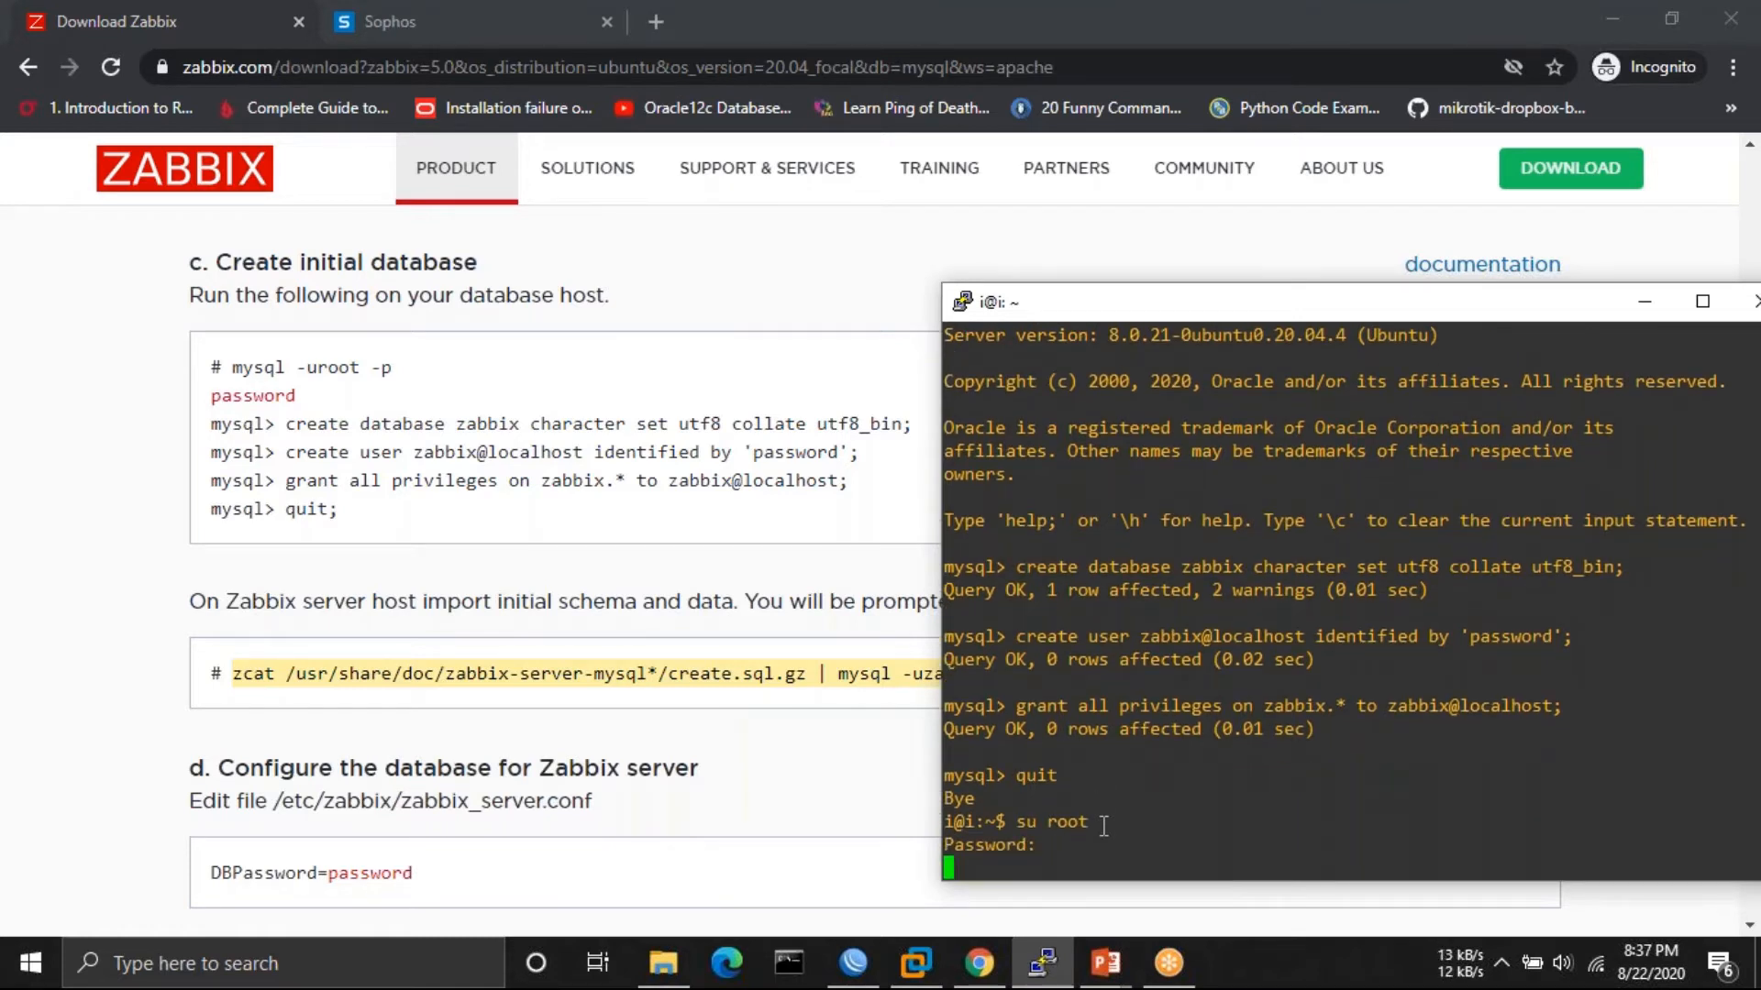
text(i)
key(Return)
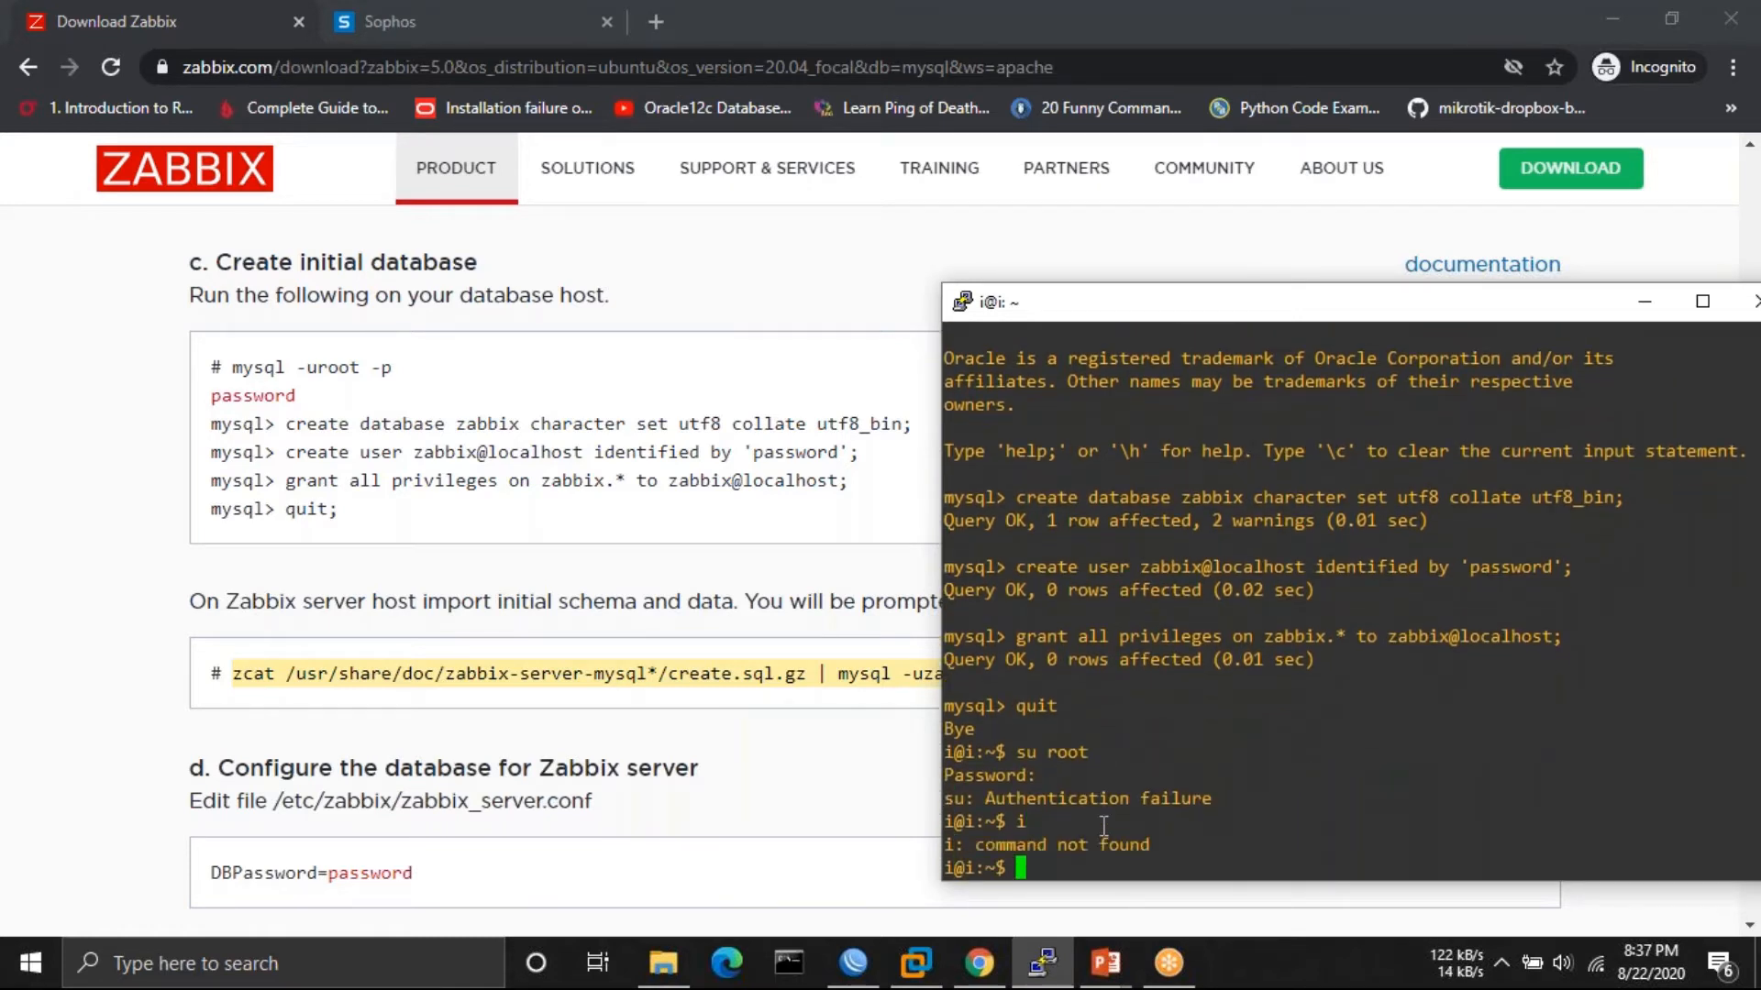
text(sudo su)
key(Return)
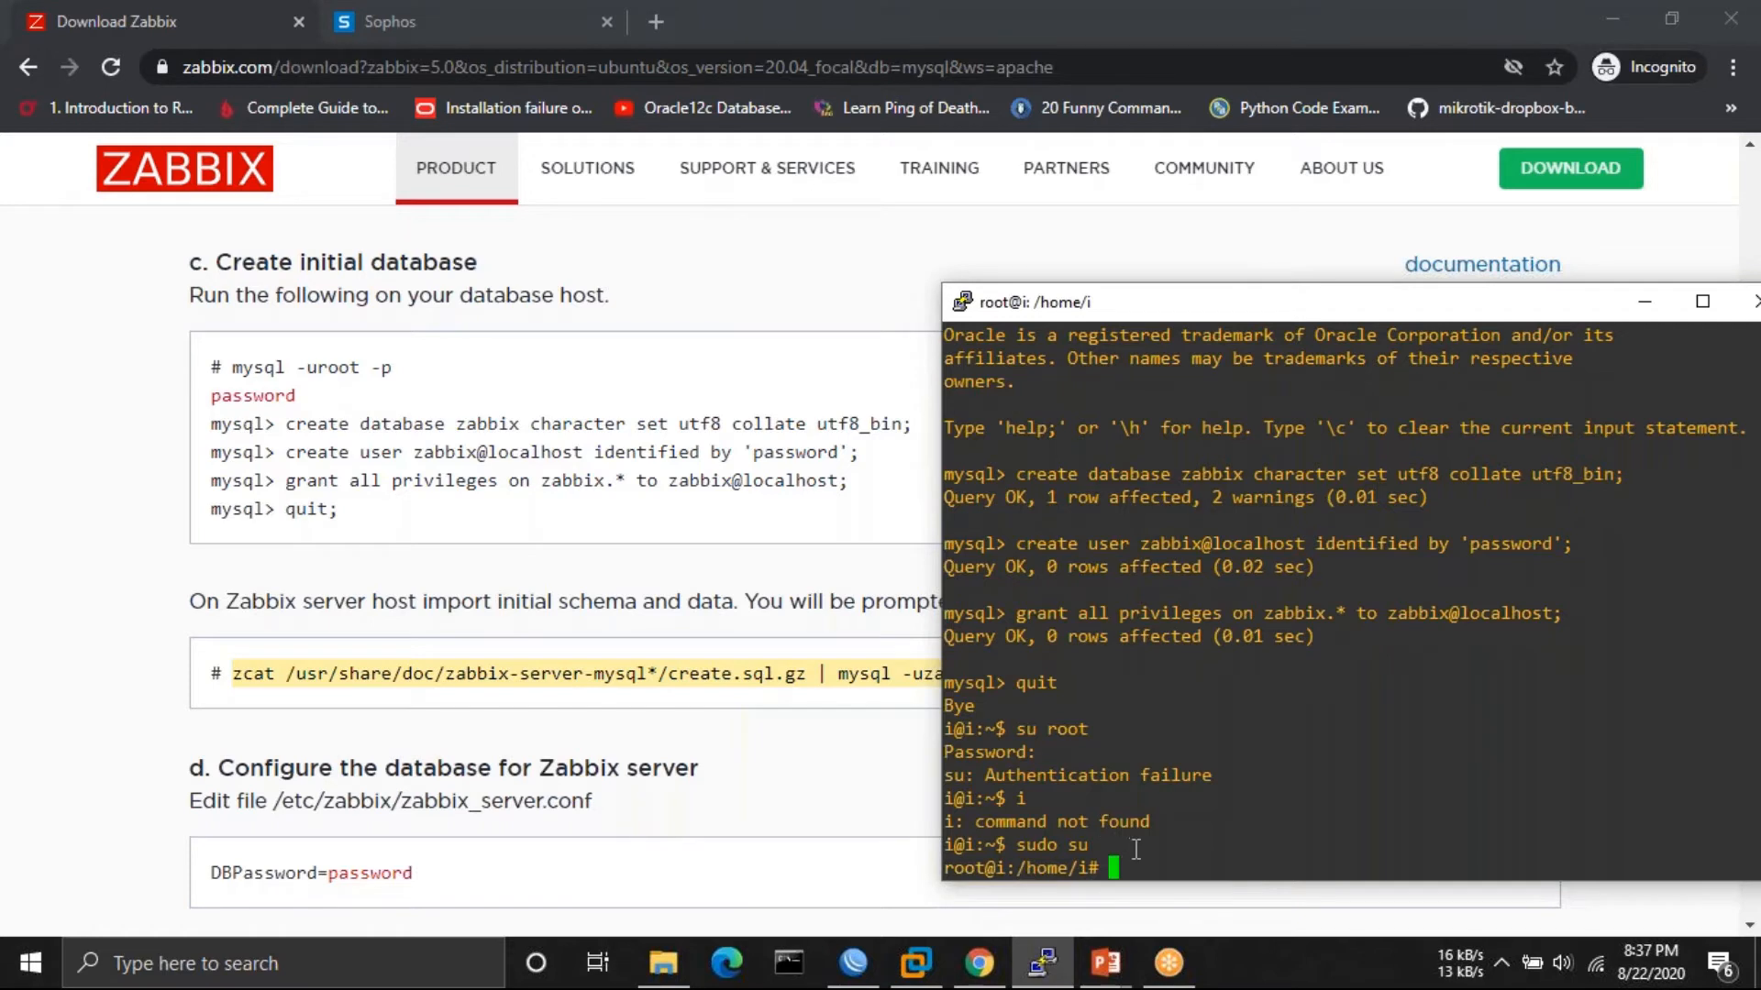
- Paste and run the zcat schema import, entering the zabbix database user's password
right_click(1136, 849)
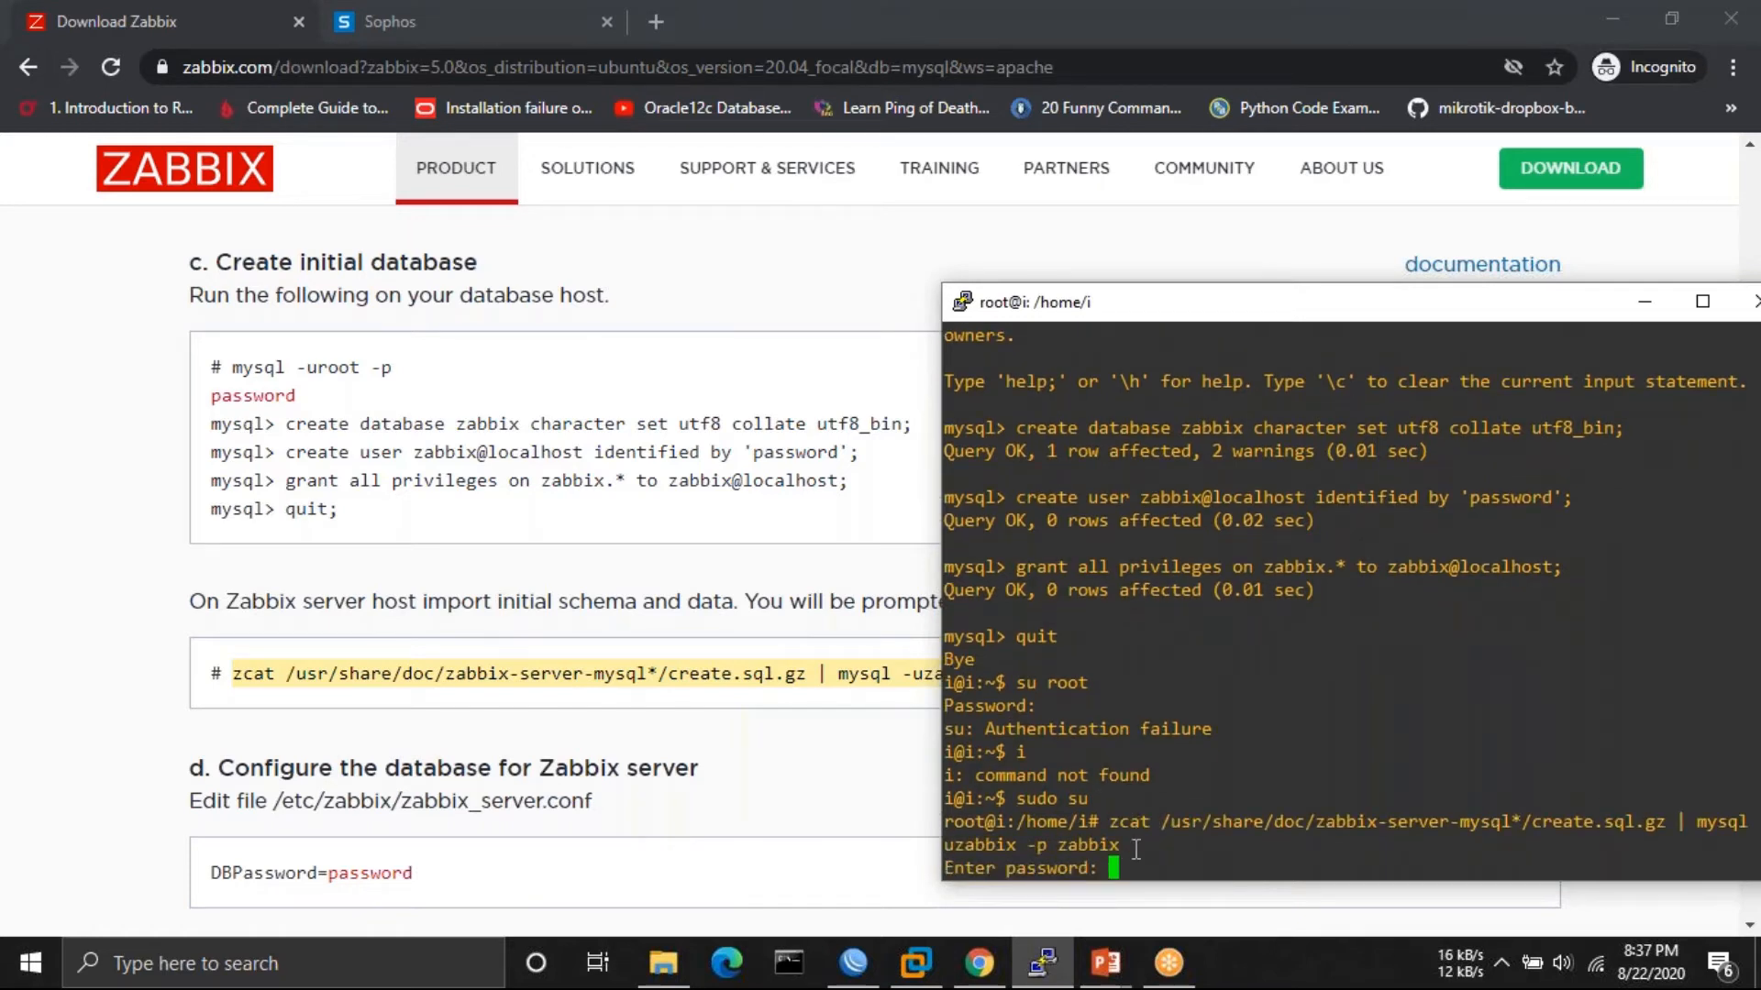
key(Return)
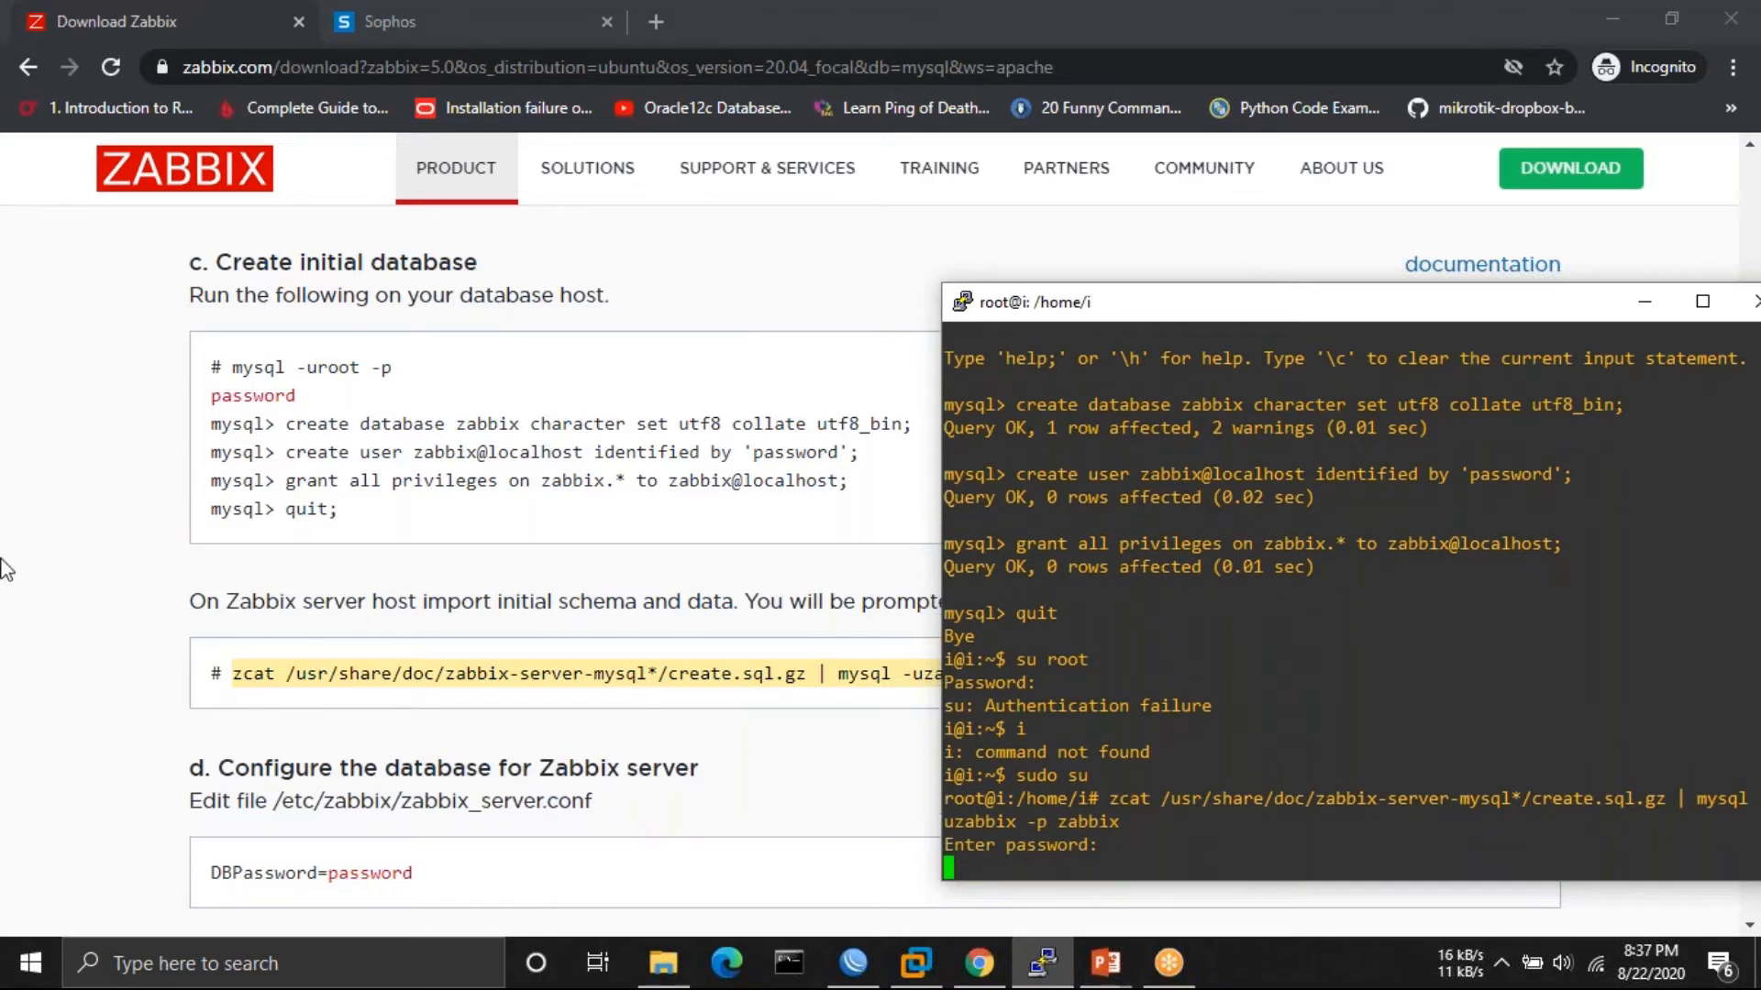
click(96, 697)
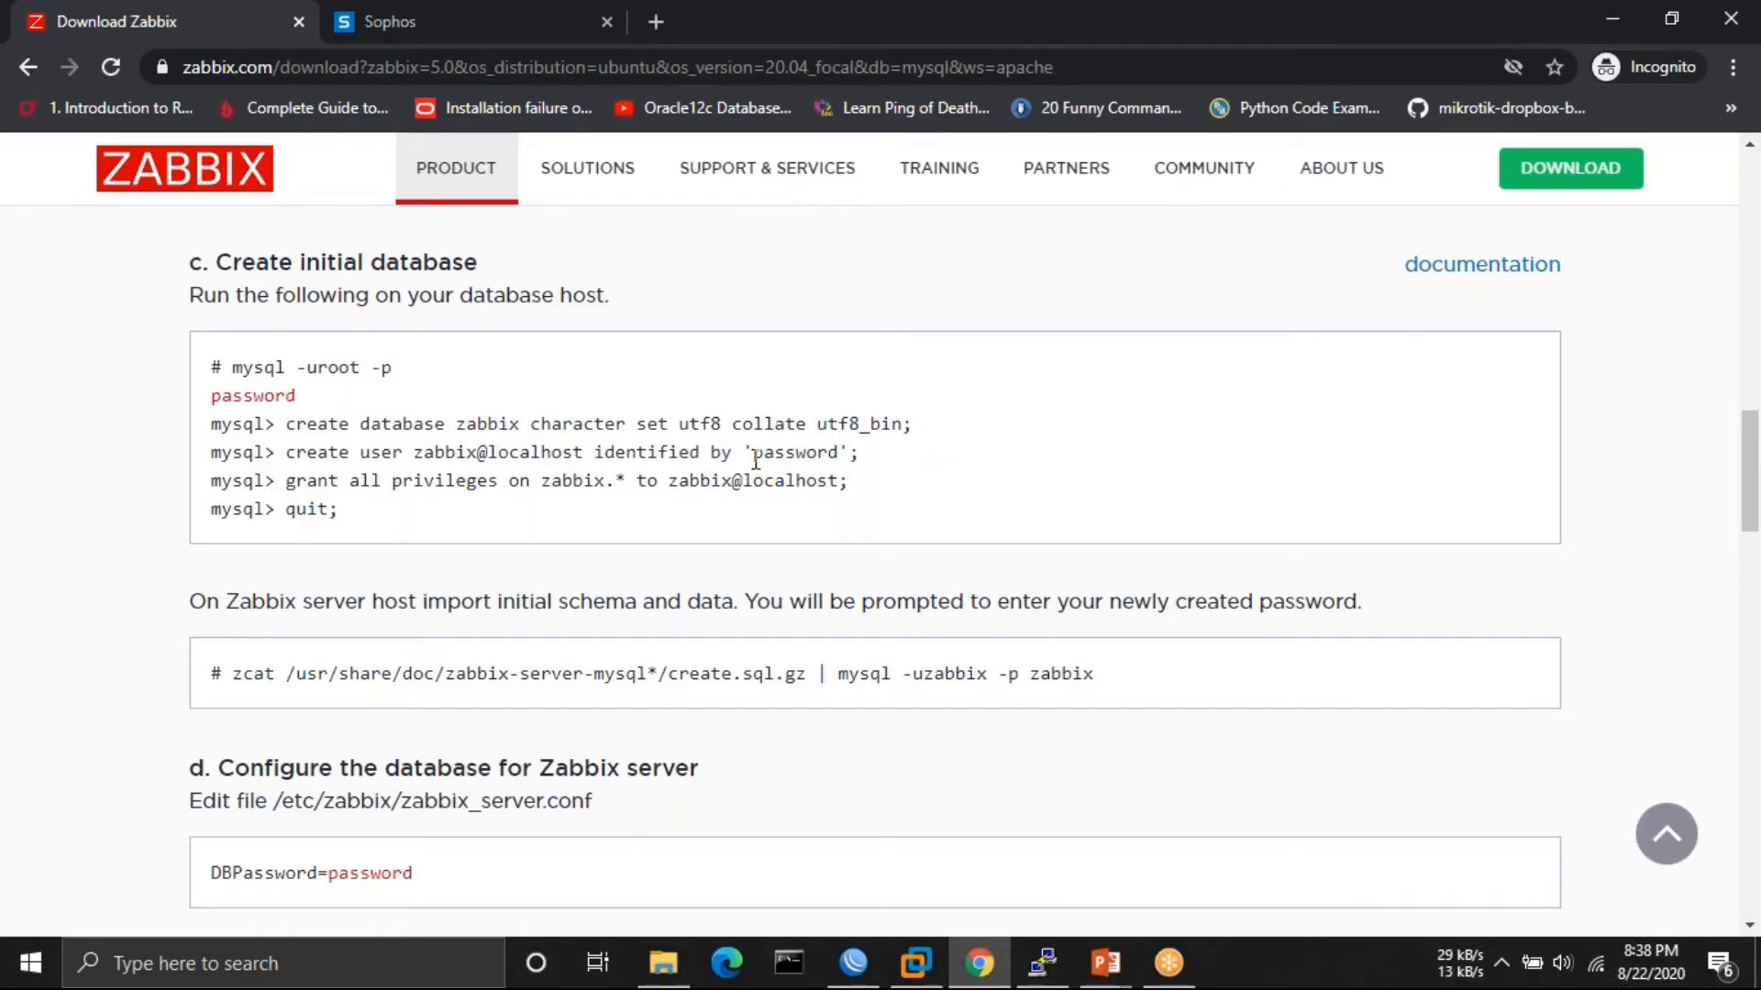
- Review the DB password, grant privileges and Europe/Riga timezone on the instructions page during the import
drag(755, 459, 837, 455)
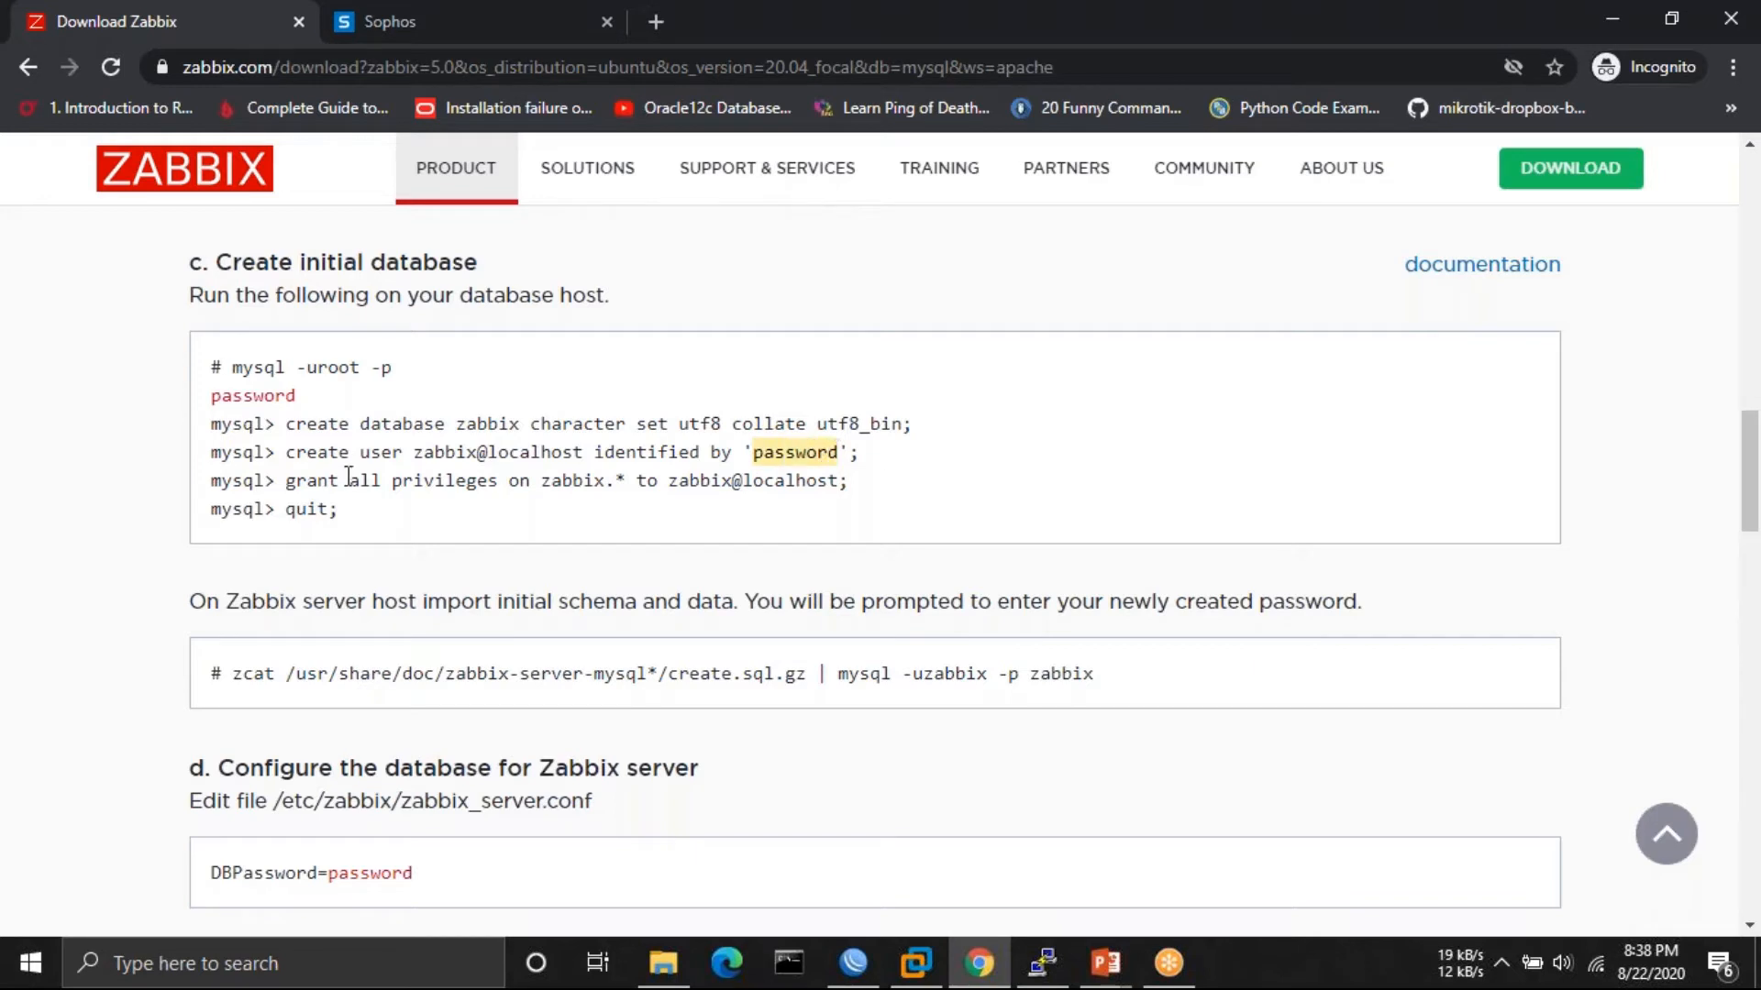
drag(352, 477, 646, 478)
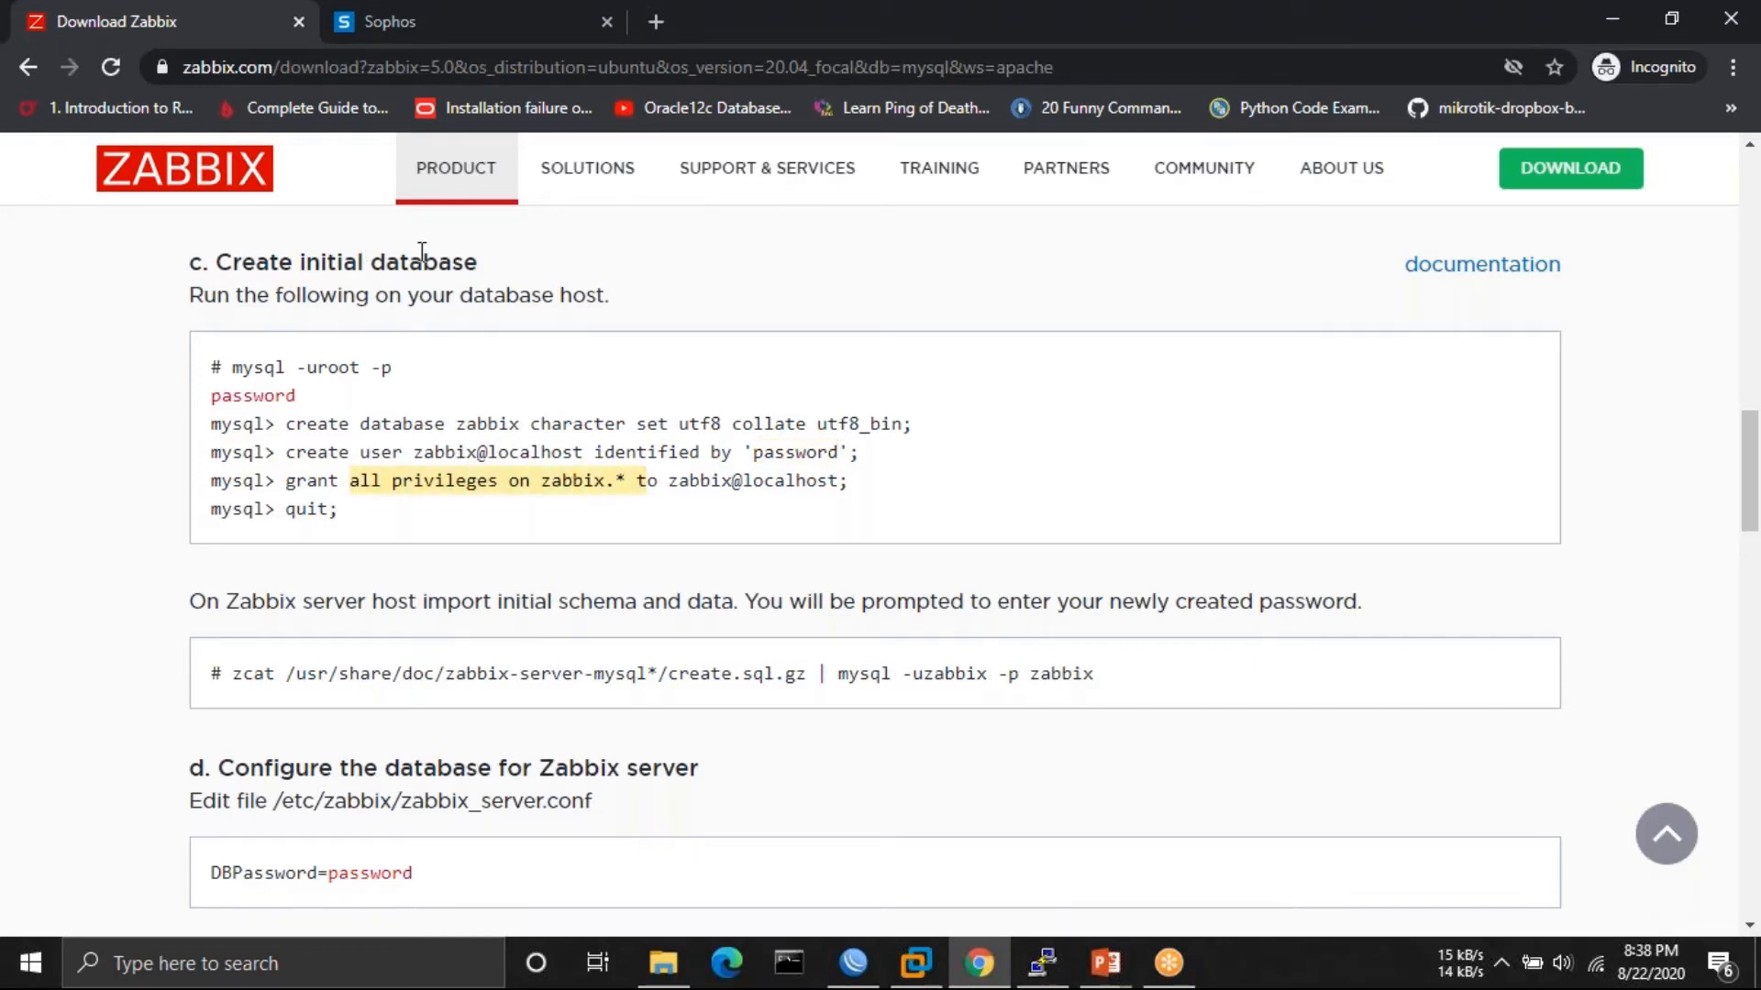
scroll(366, 532, down, 2)
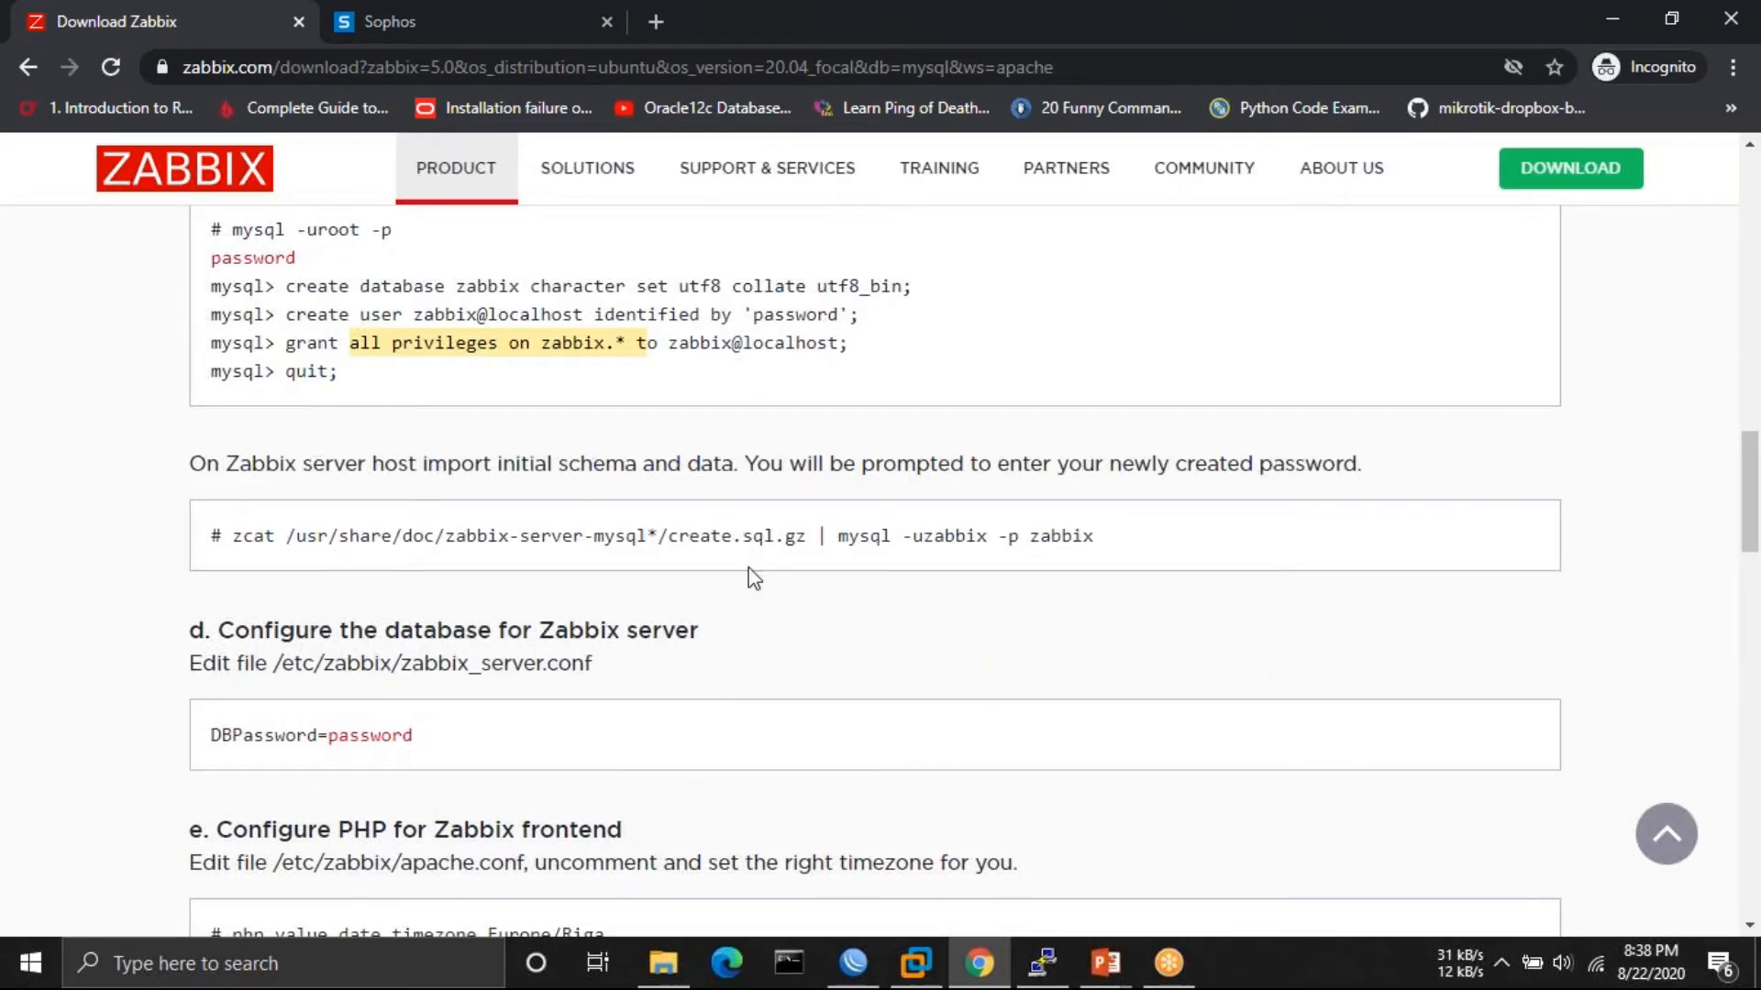
click(1045, 963)
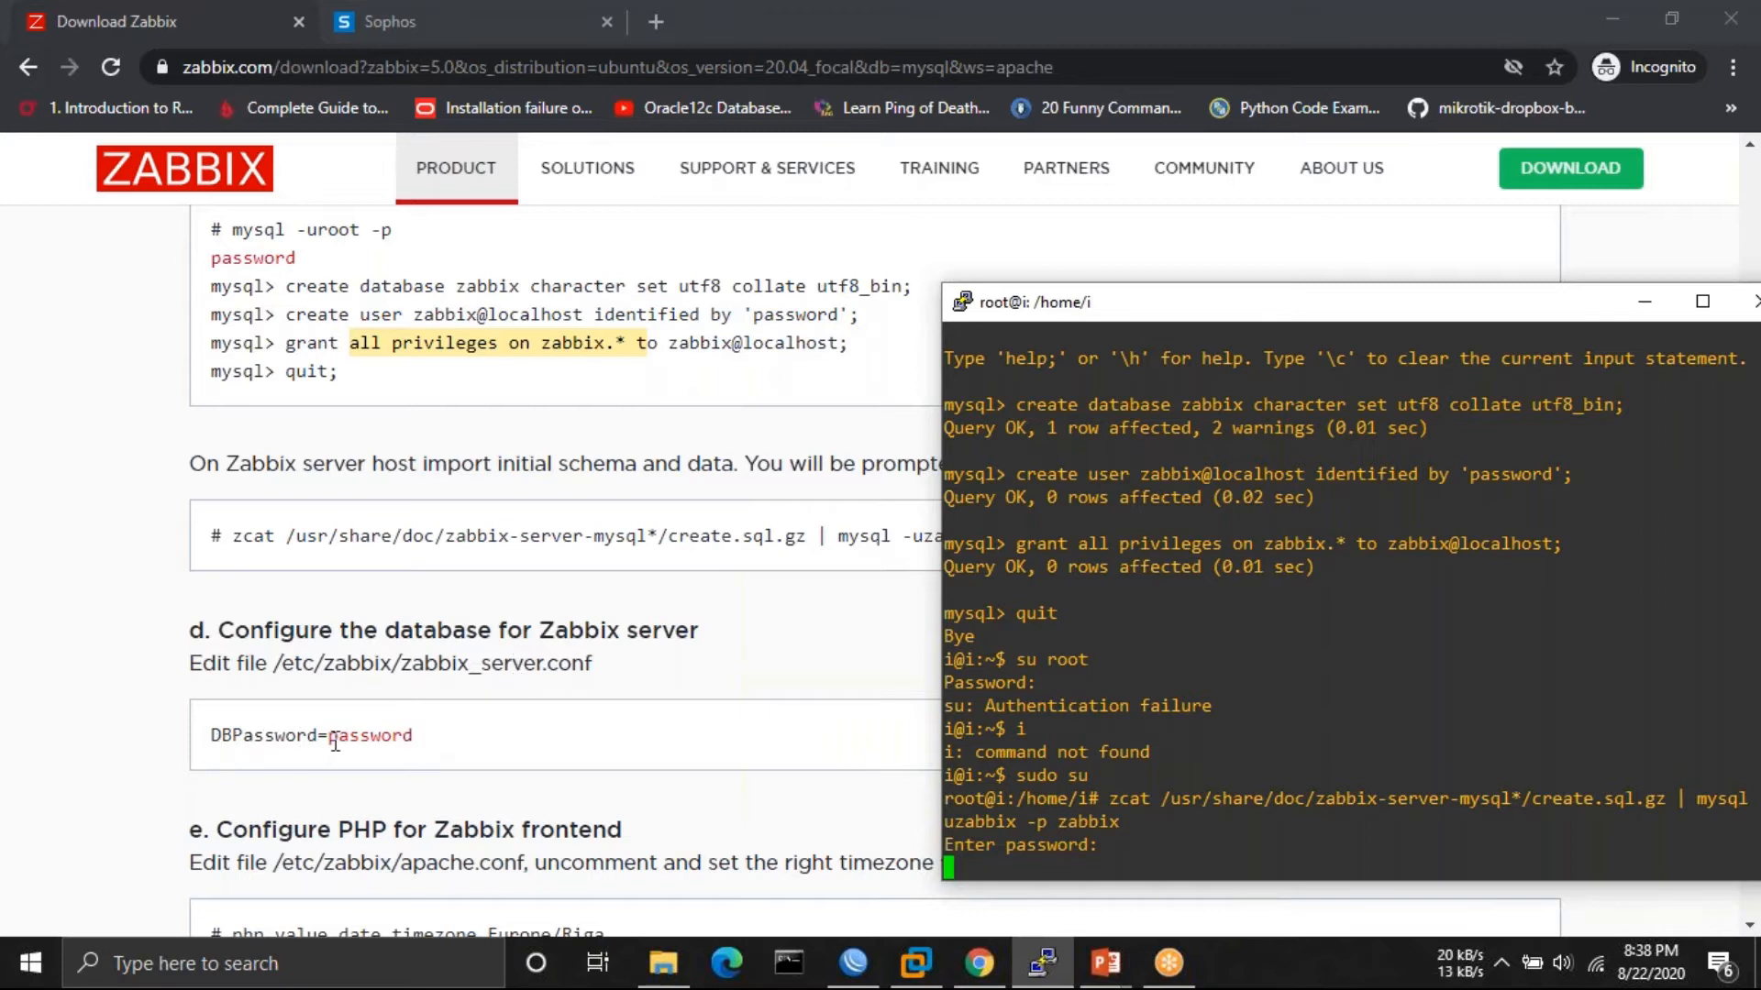
click(396, 786)
scroll(393, 785, down, 3)
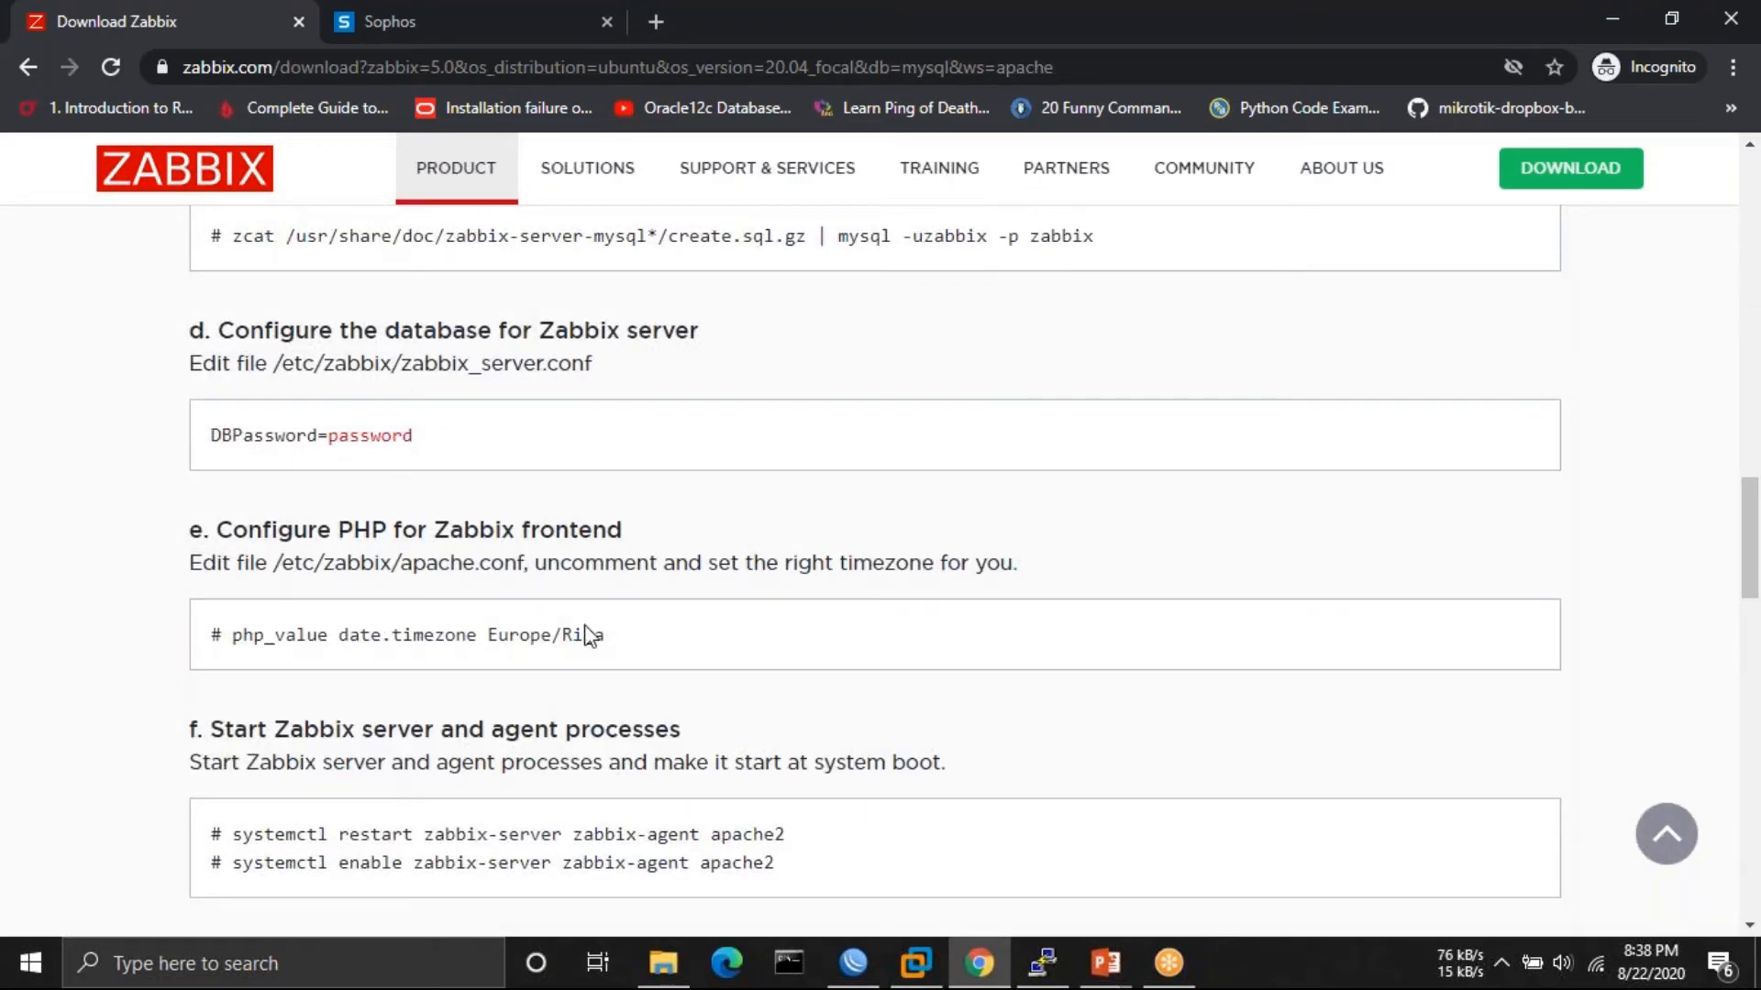
drag(487, 637, 606, 637)
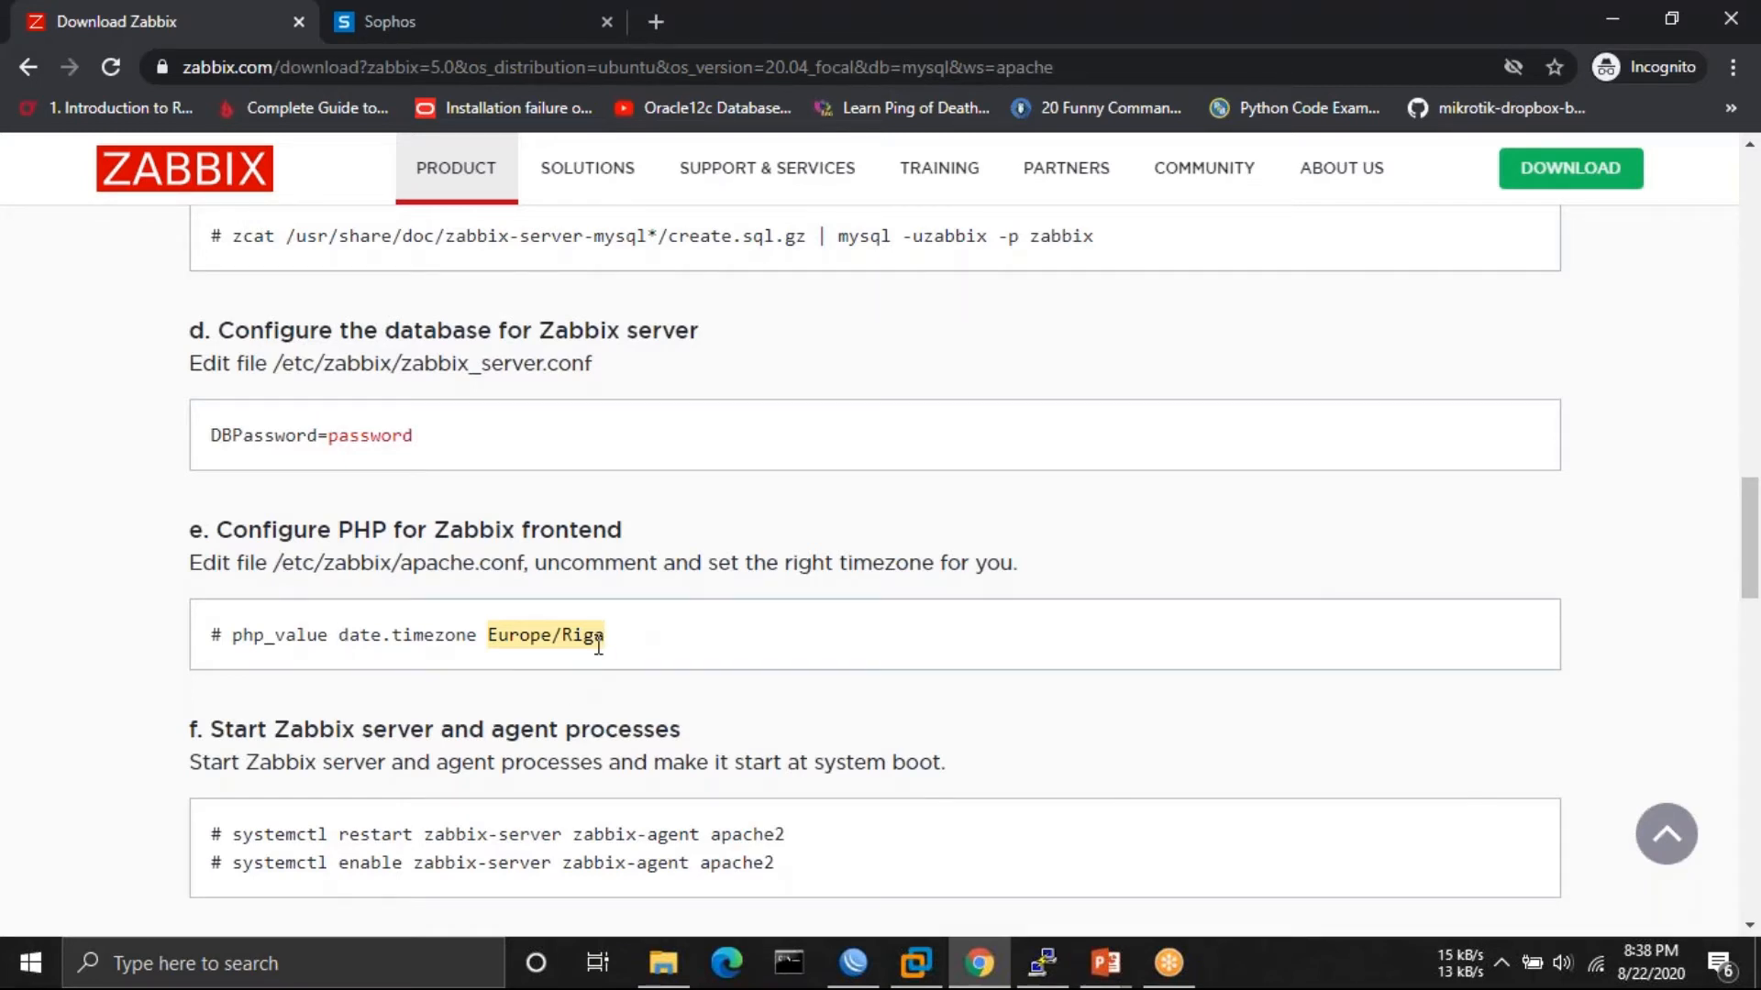
click(1043, 961)
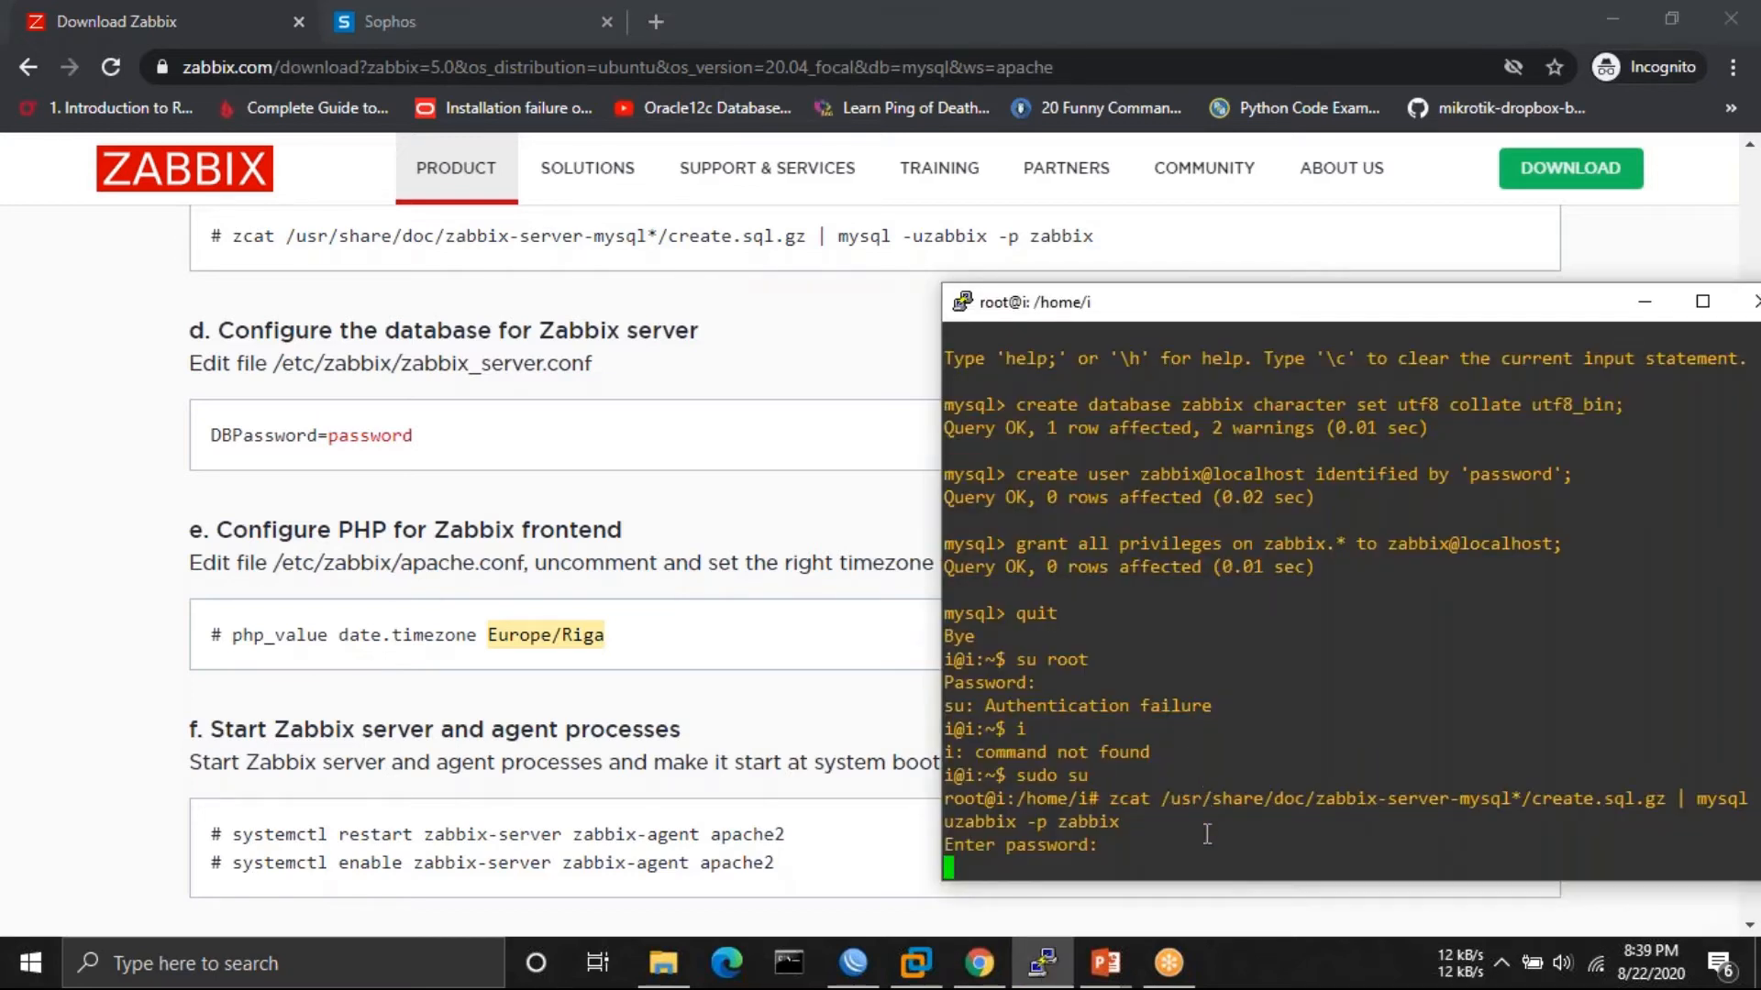
key(Return)
key(Return)
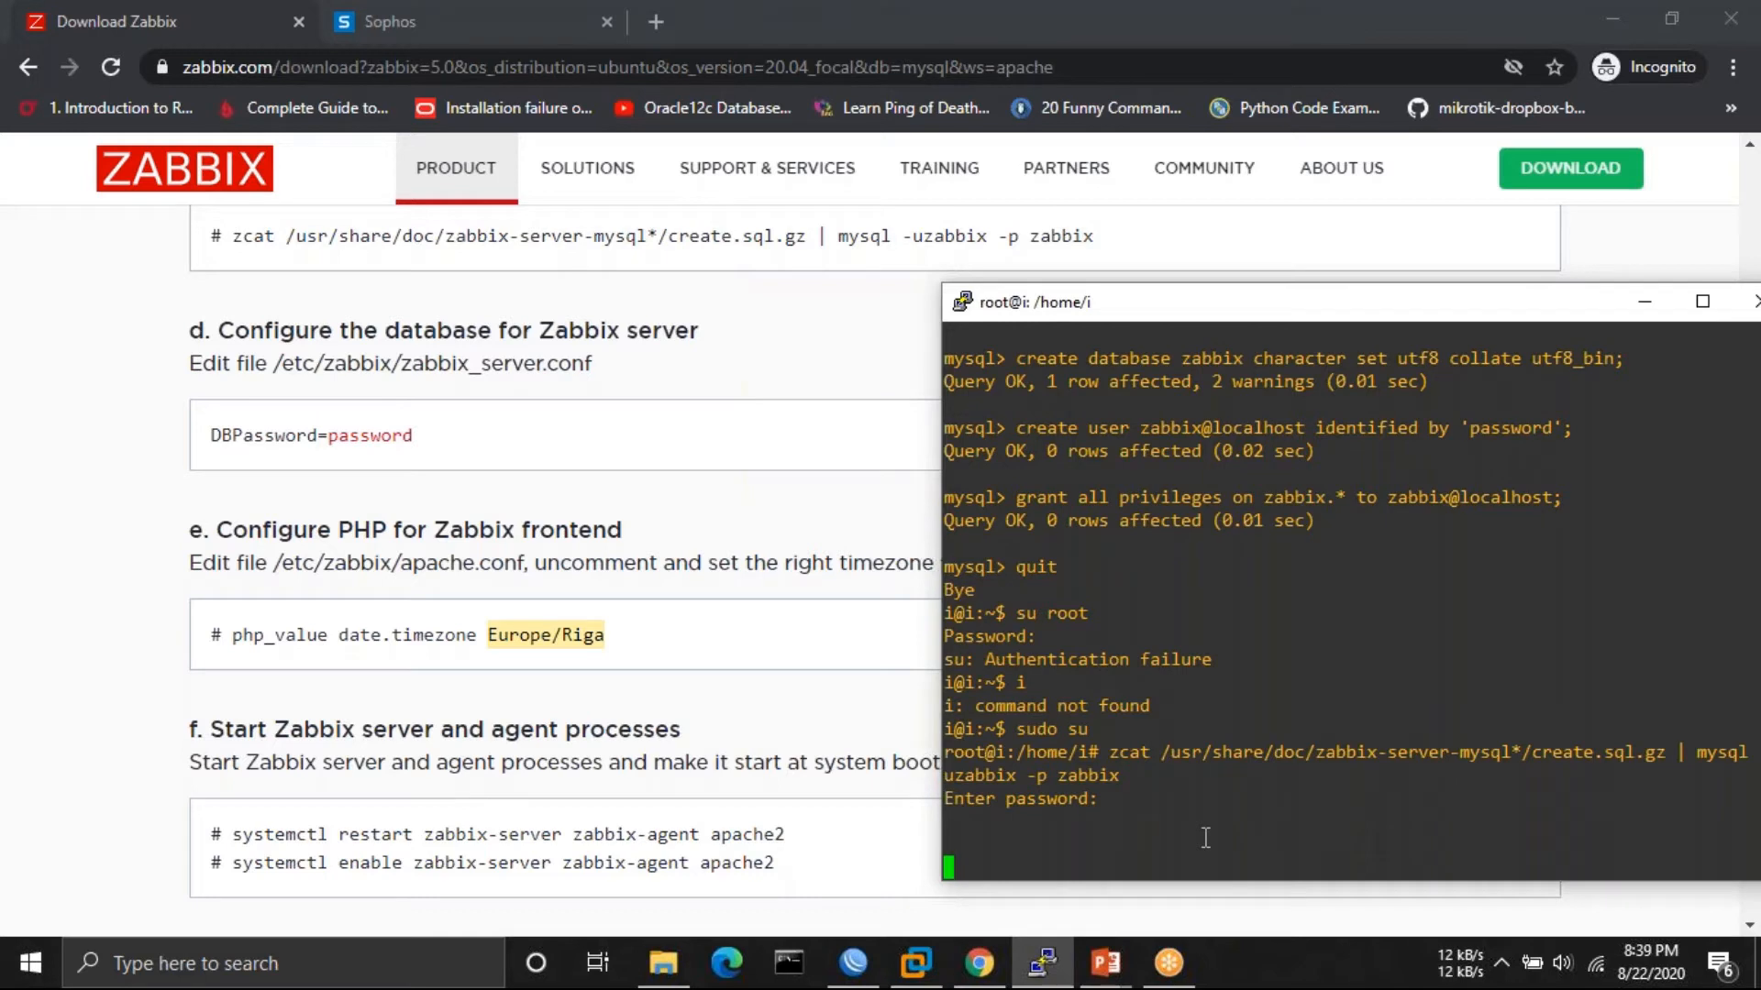
- Keep waiting in the terminal for the schema import to finish
click(109, 738)
scroll(108, 738, down, 2)
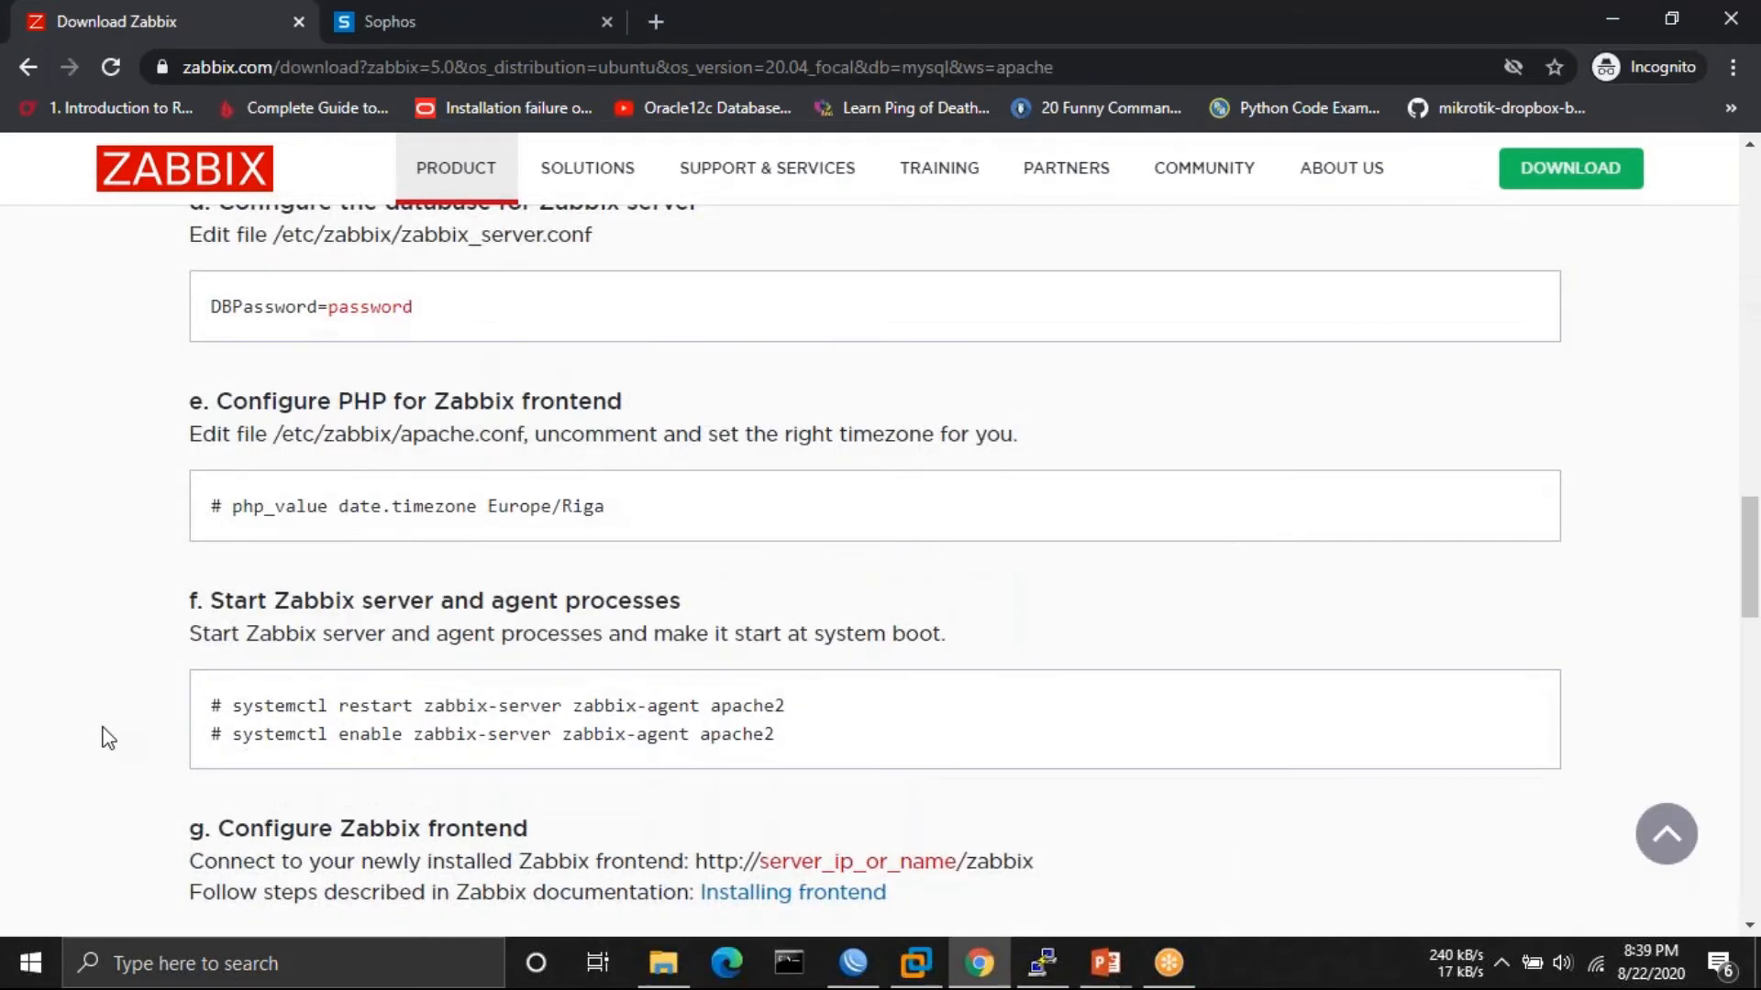
scroll(102, 736, up, 2)
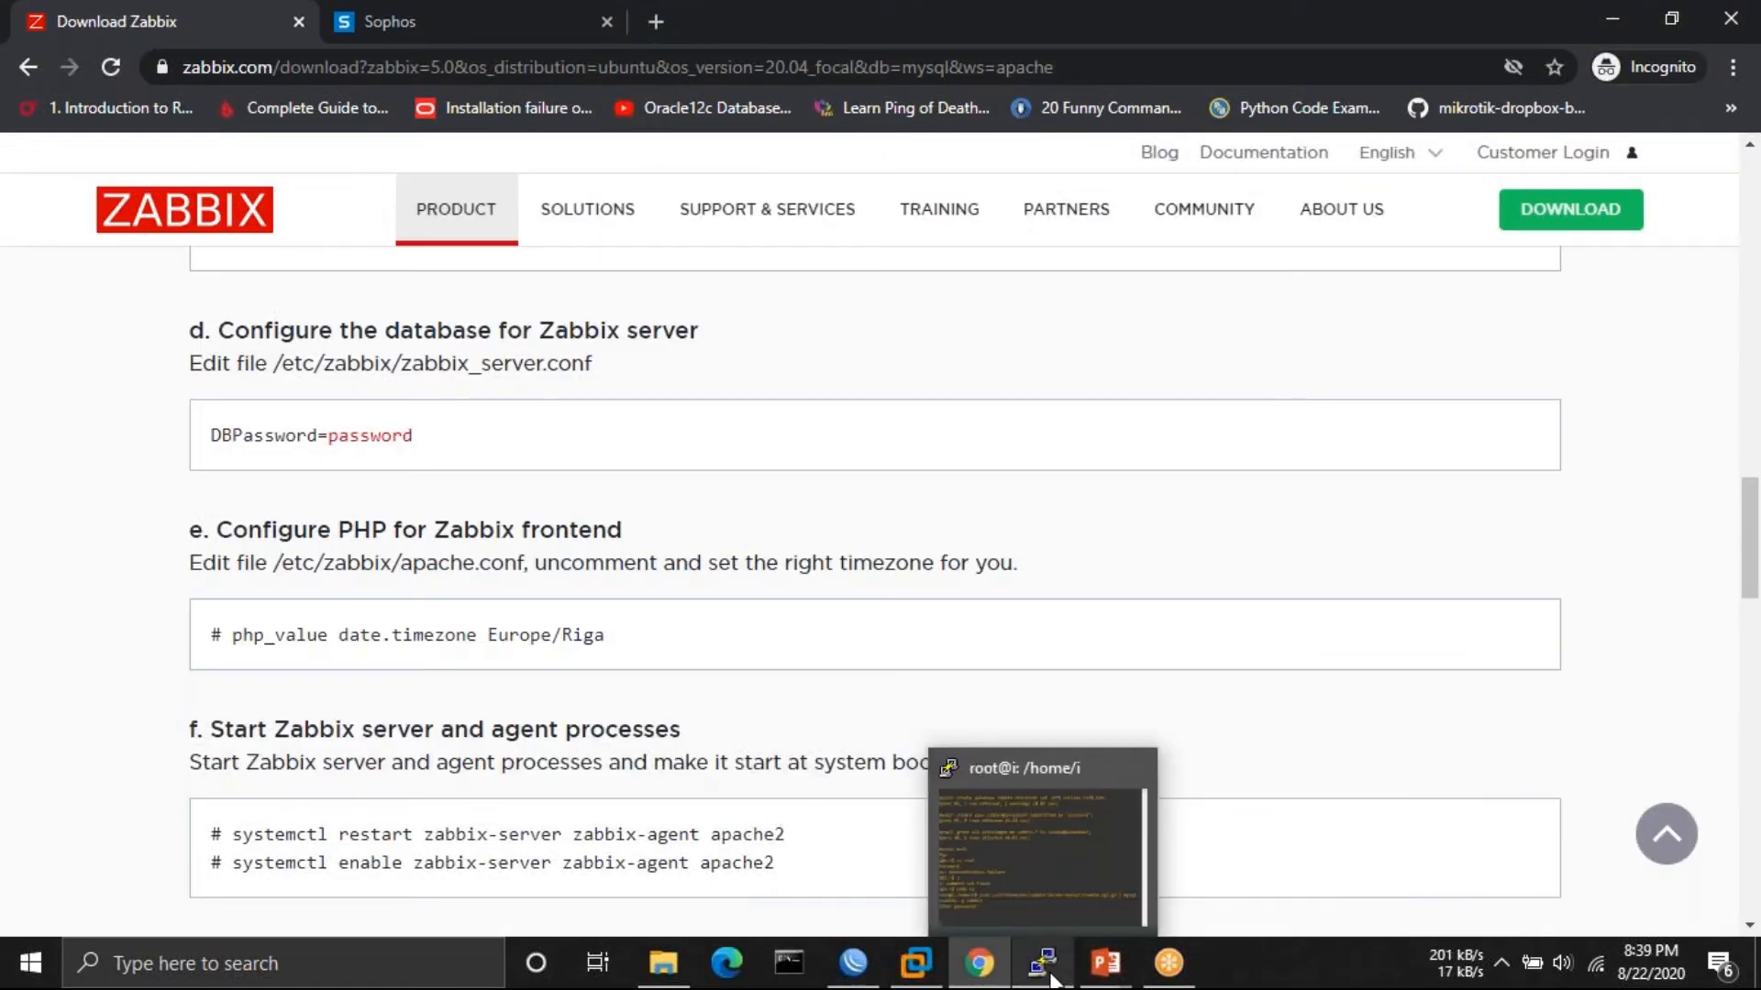
click(1043, 963)
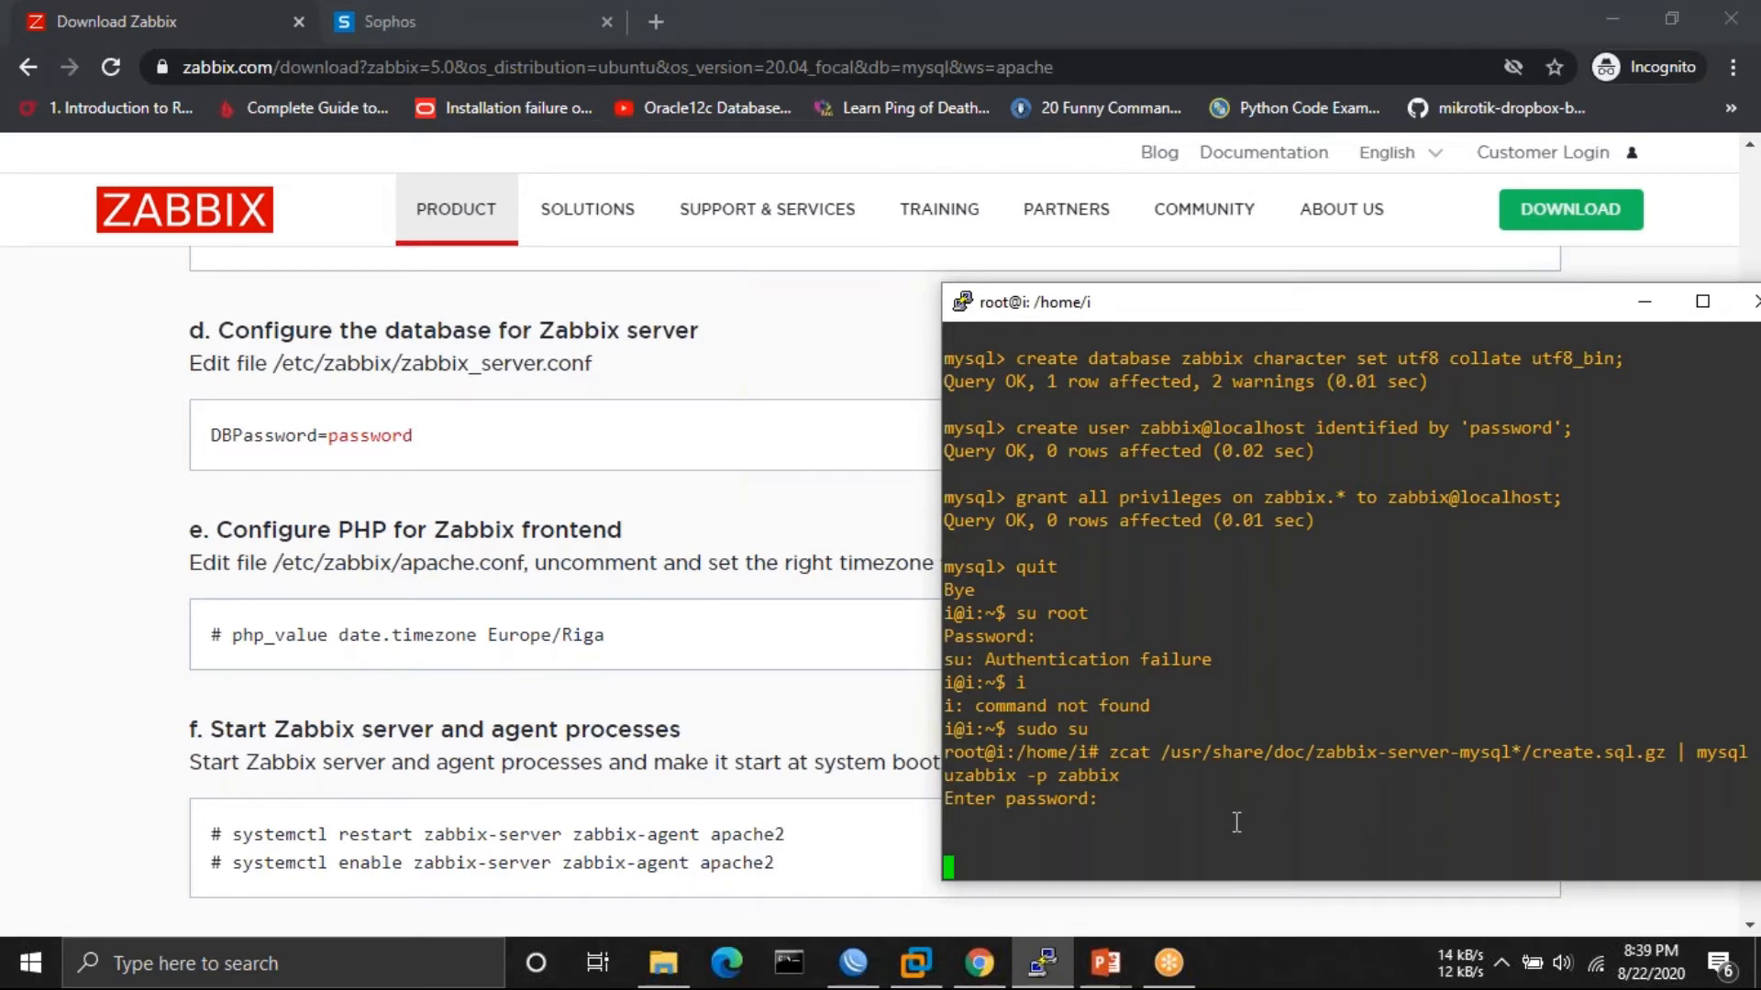
key(Return)
key(Return)
key(Return)
key(Return)
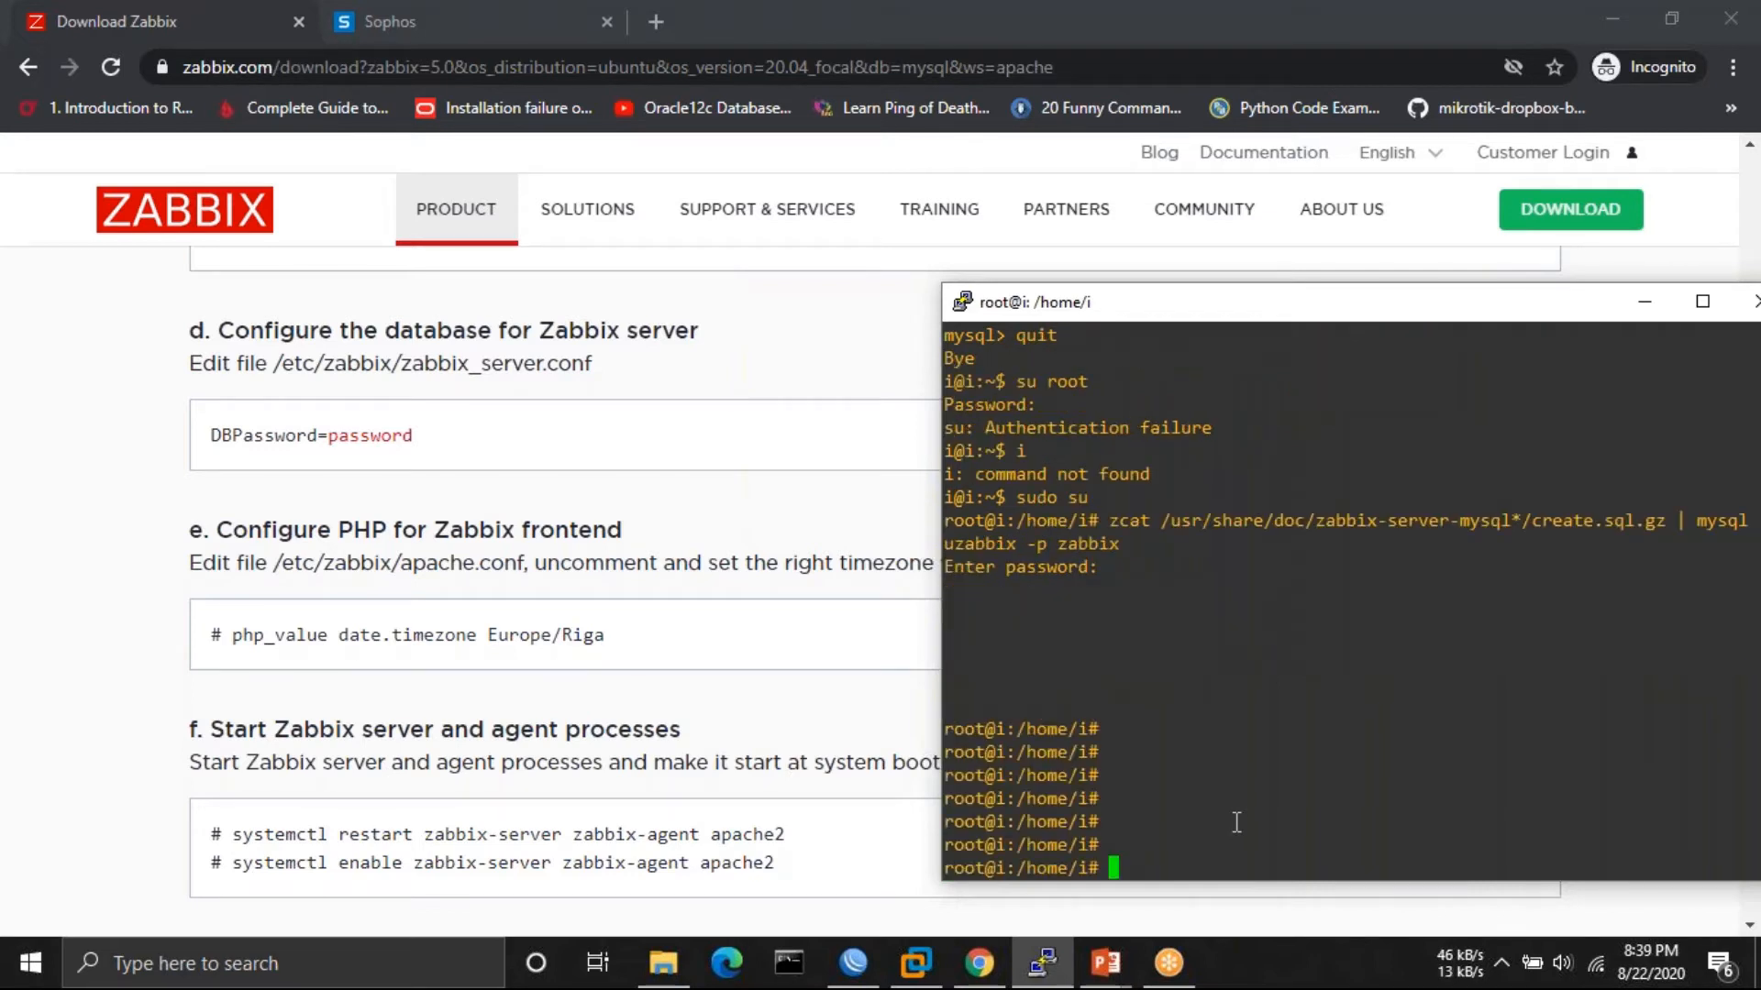
- Switch back to the regular user with su and begin typing sudo vi /etc/zabbix/
text(sud)
key(BackSpace)
key(BackSpace)
key(BackSpace)
text(i)
key(Return)
text(su i)
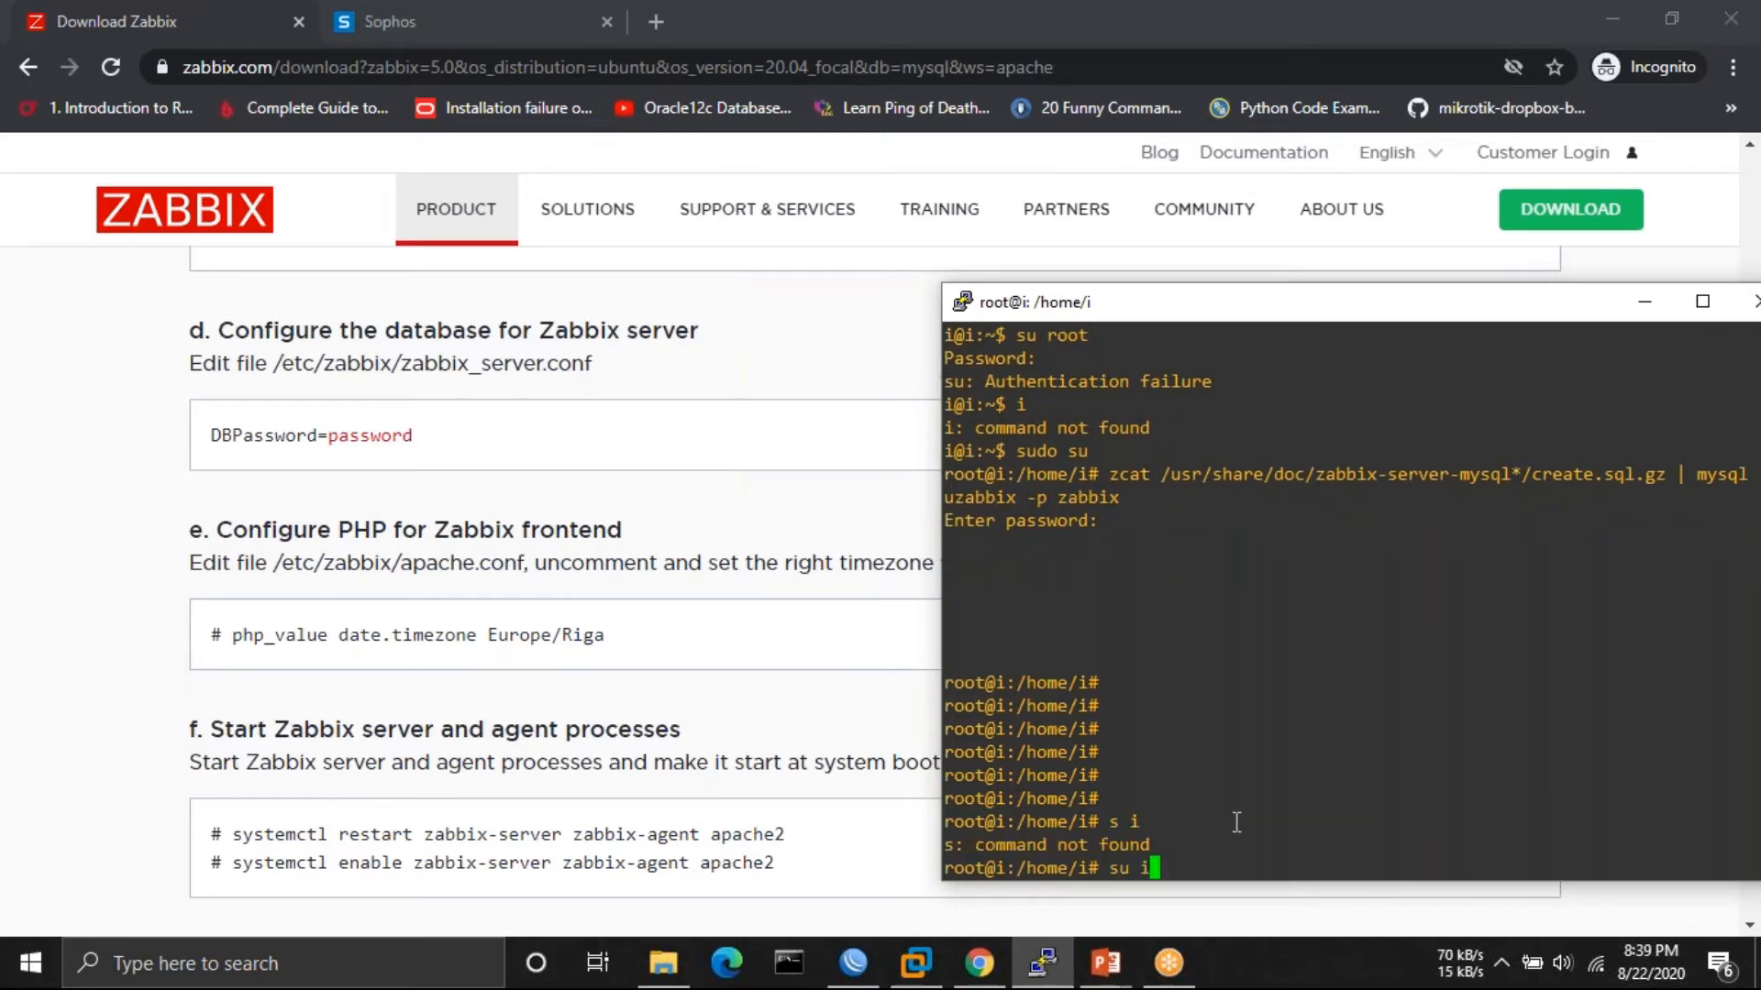
key(Return)
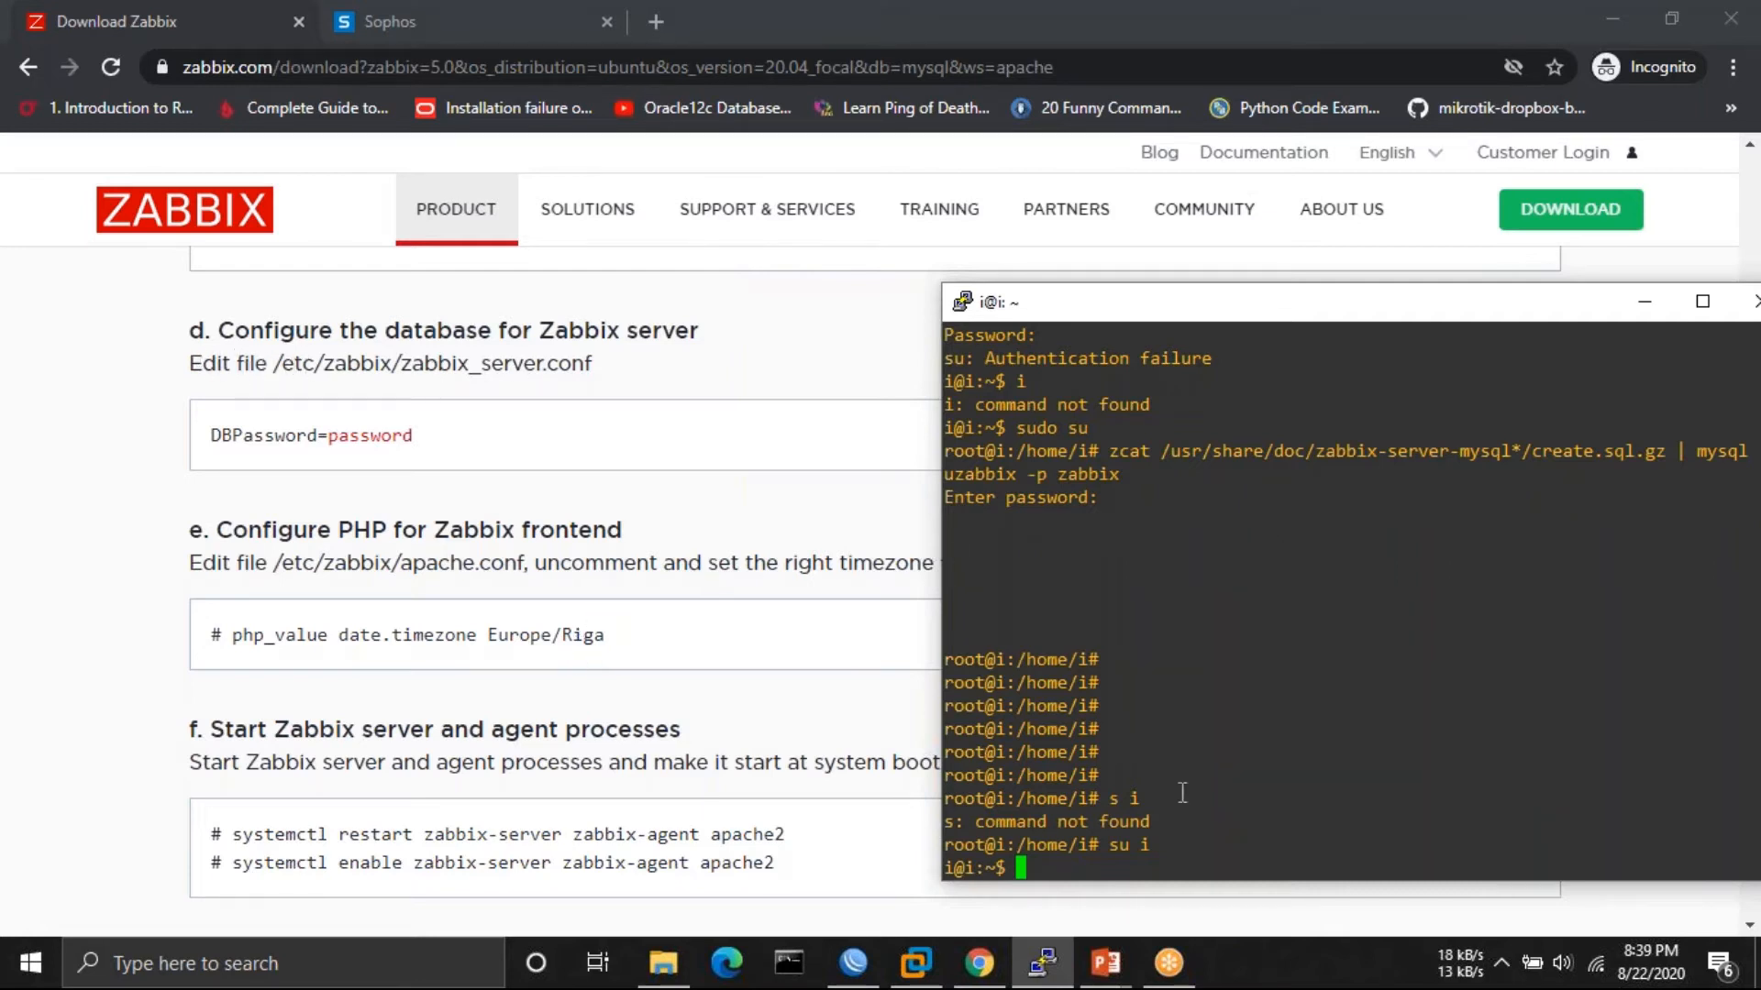
key(Return)
key(Return)
key(Return)
key(Return)
key(Return)
key(Return)
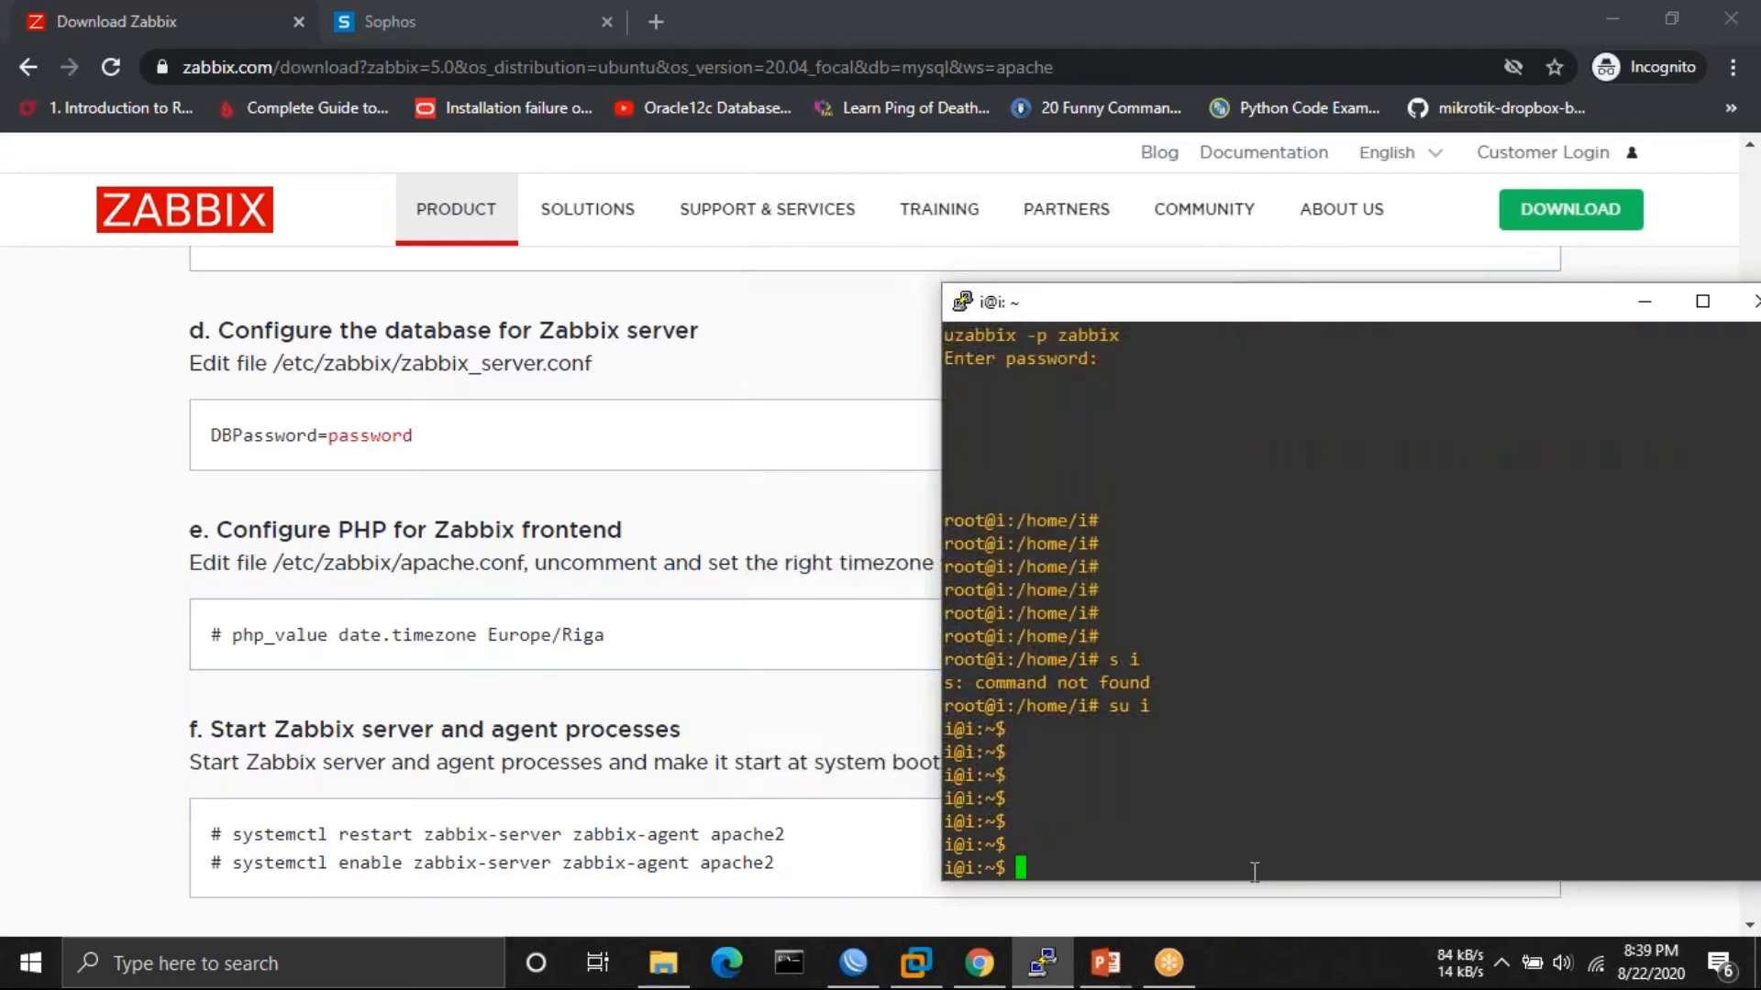
text(sudo vi /etc/zab)
- Open /etc/zabbix/zabbix_server.conf in vi with sudo
key(Tab)
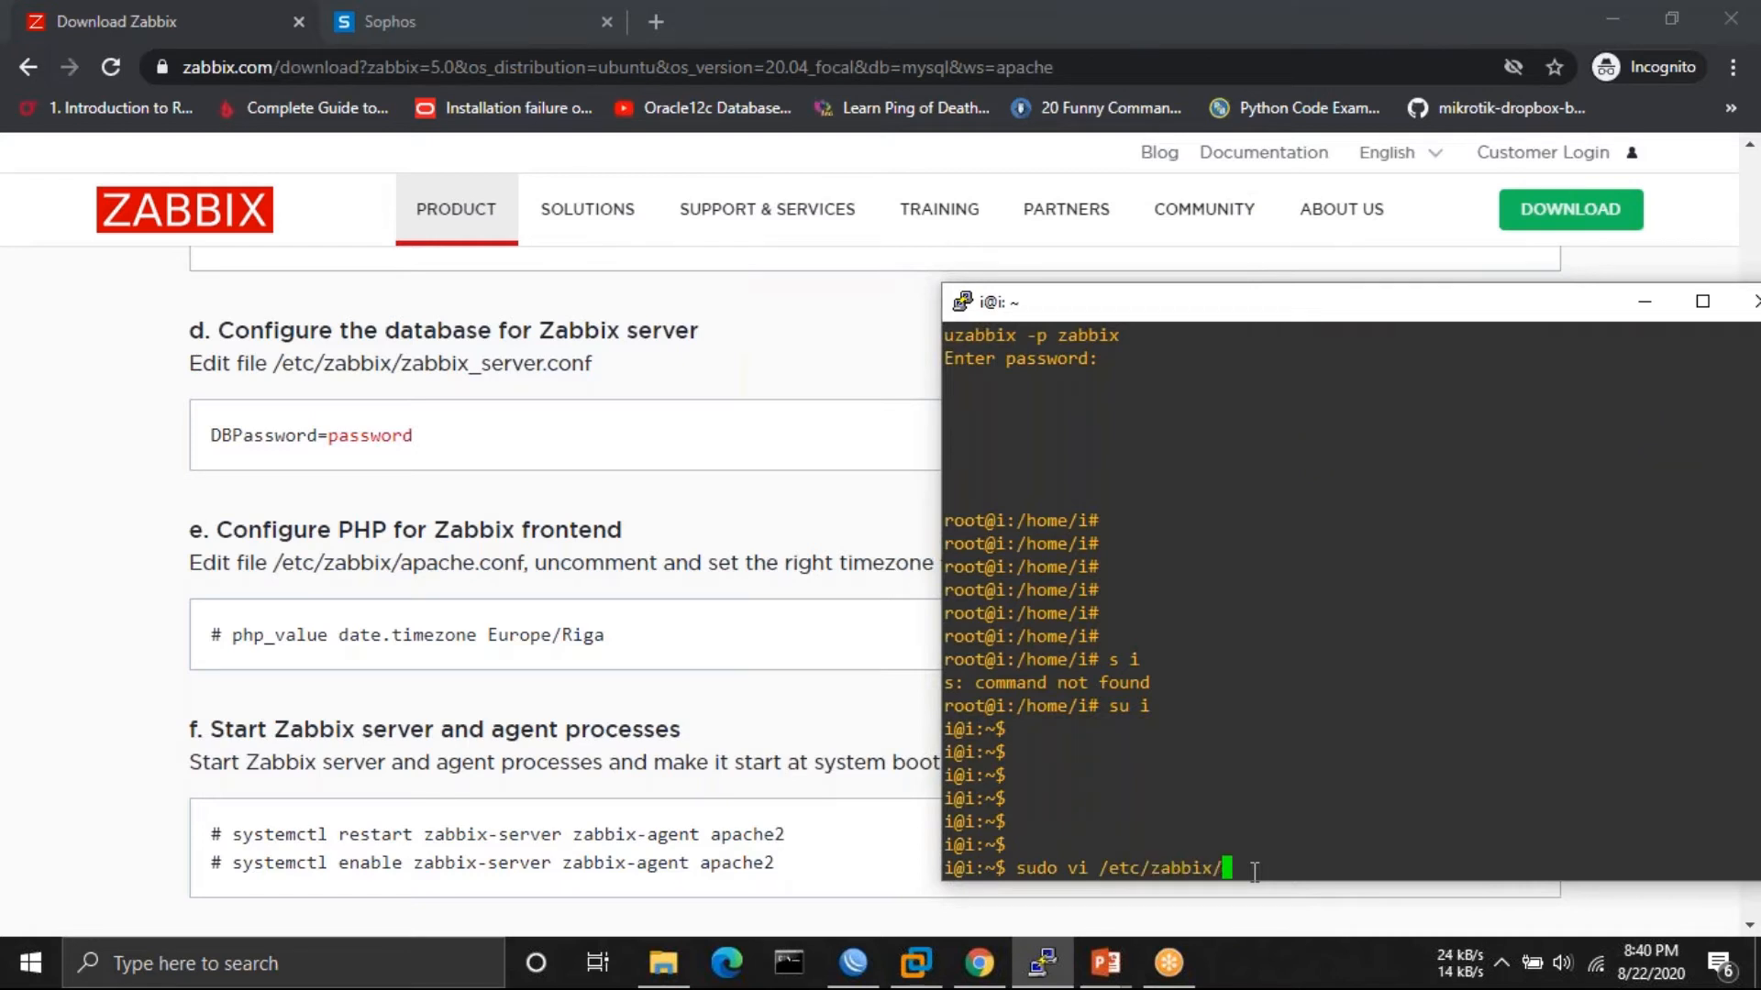
text(zab)
key(Tab)
text(s)
key(Tab)
key(Return)
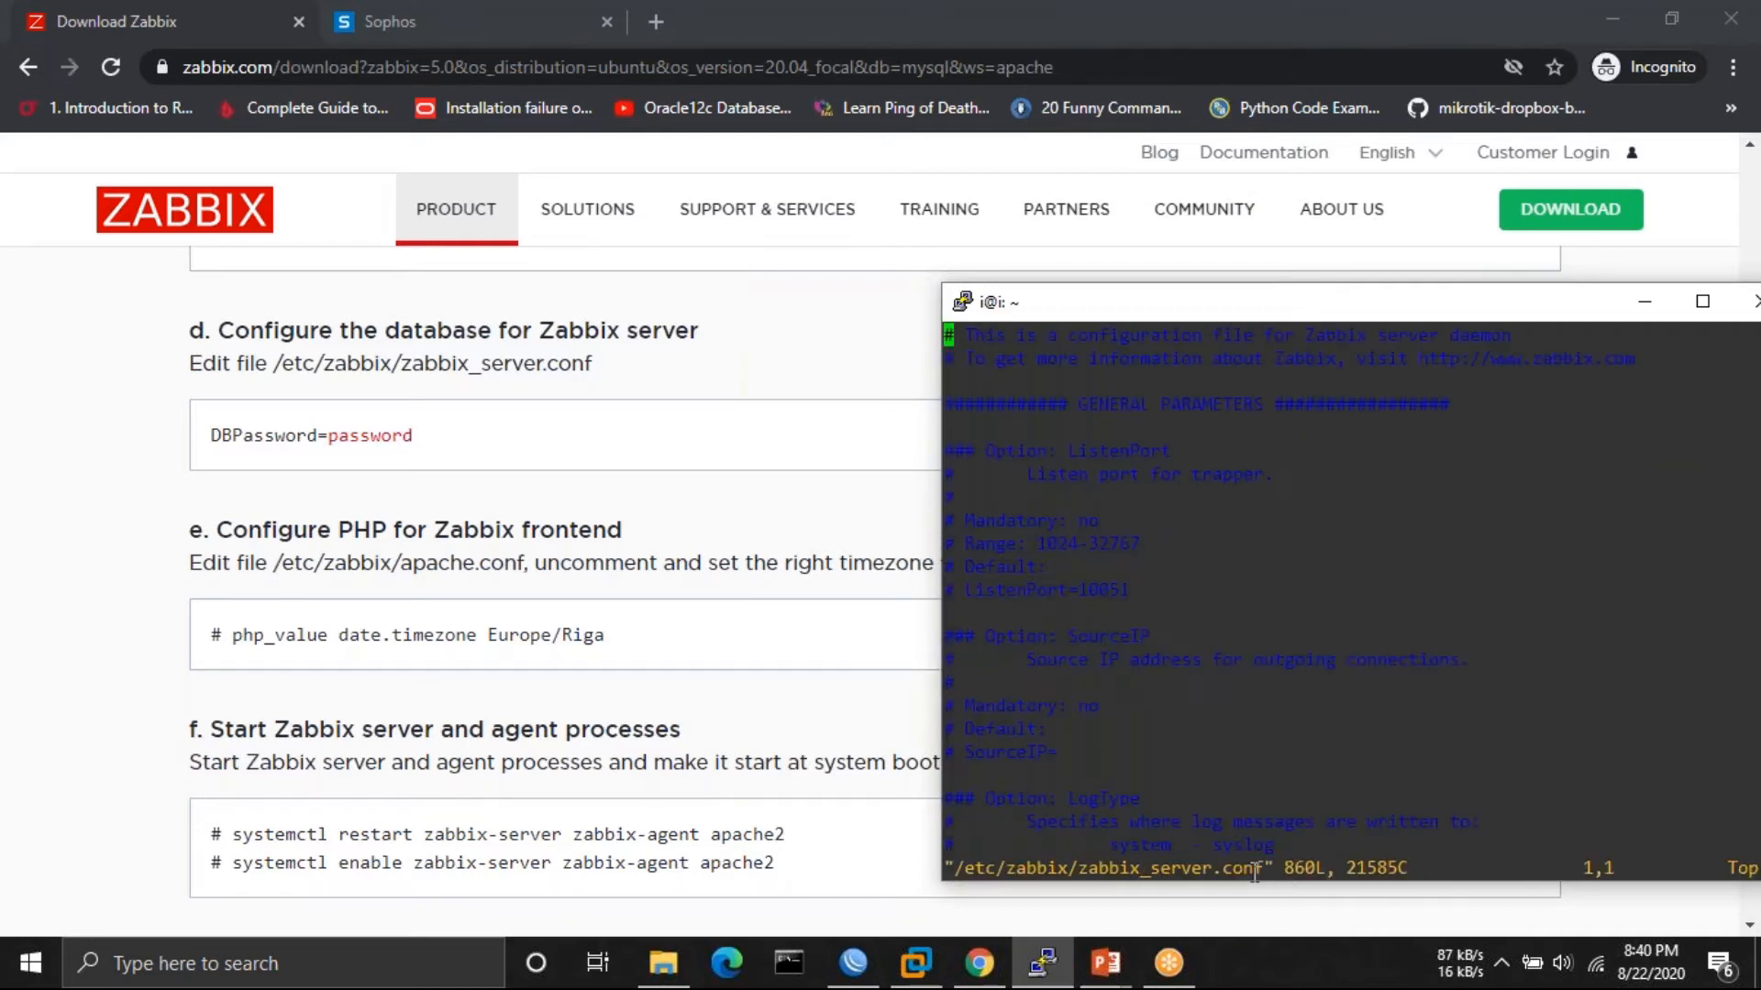
- Search for /DBPass and uncomment the DBPassword line
text(/D)
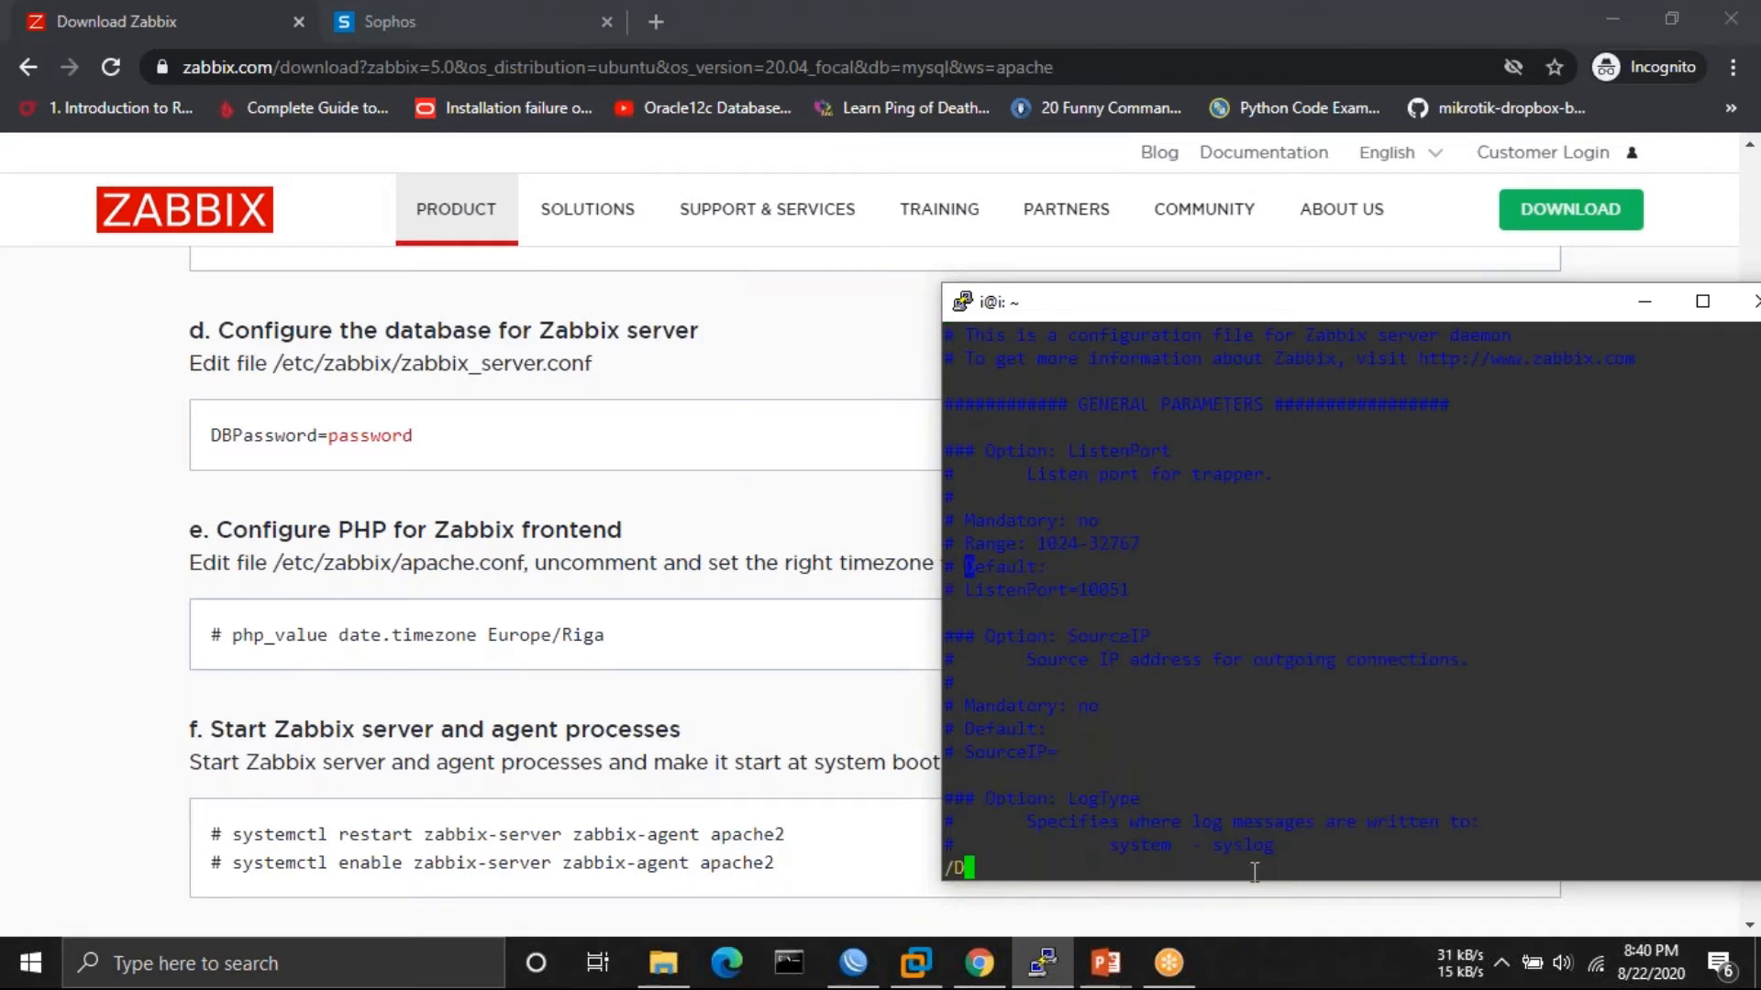
text(BPass)
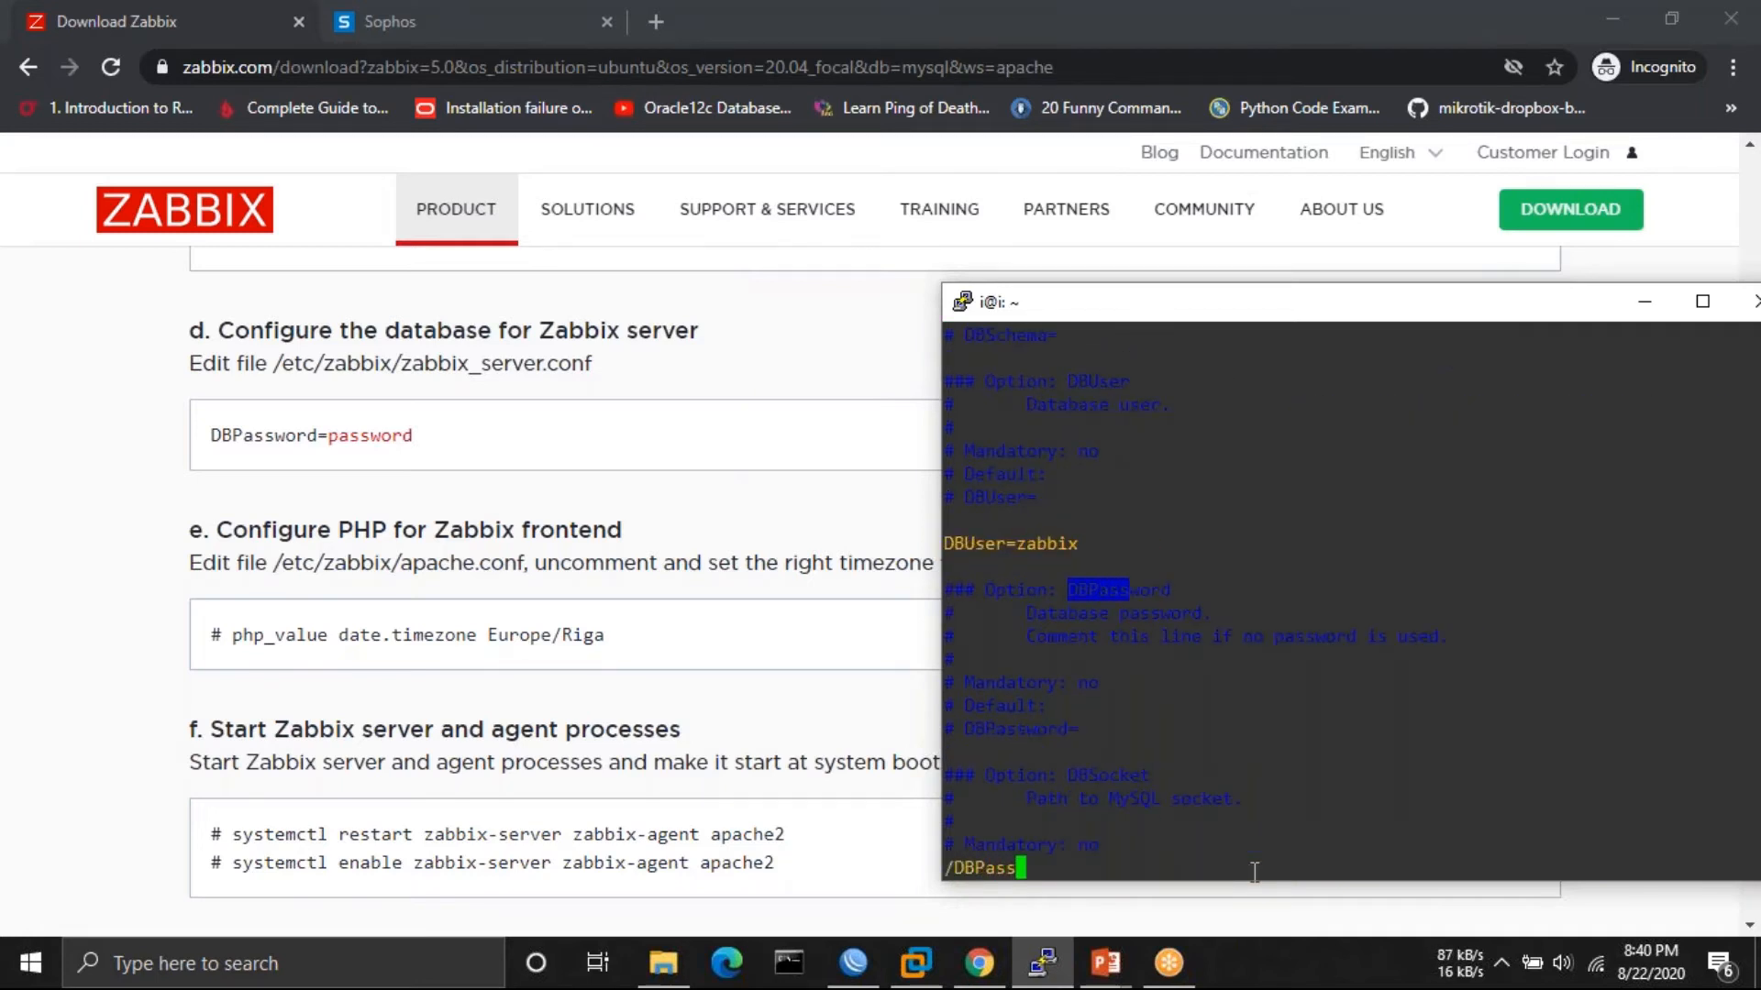
key(Down)
key(Down)
key(Down)
key(Down)
key(Down)
key(Down)
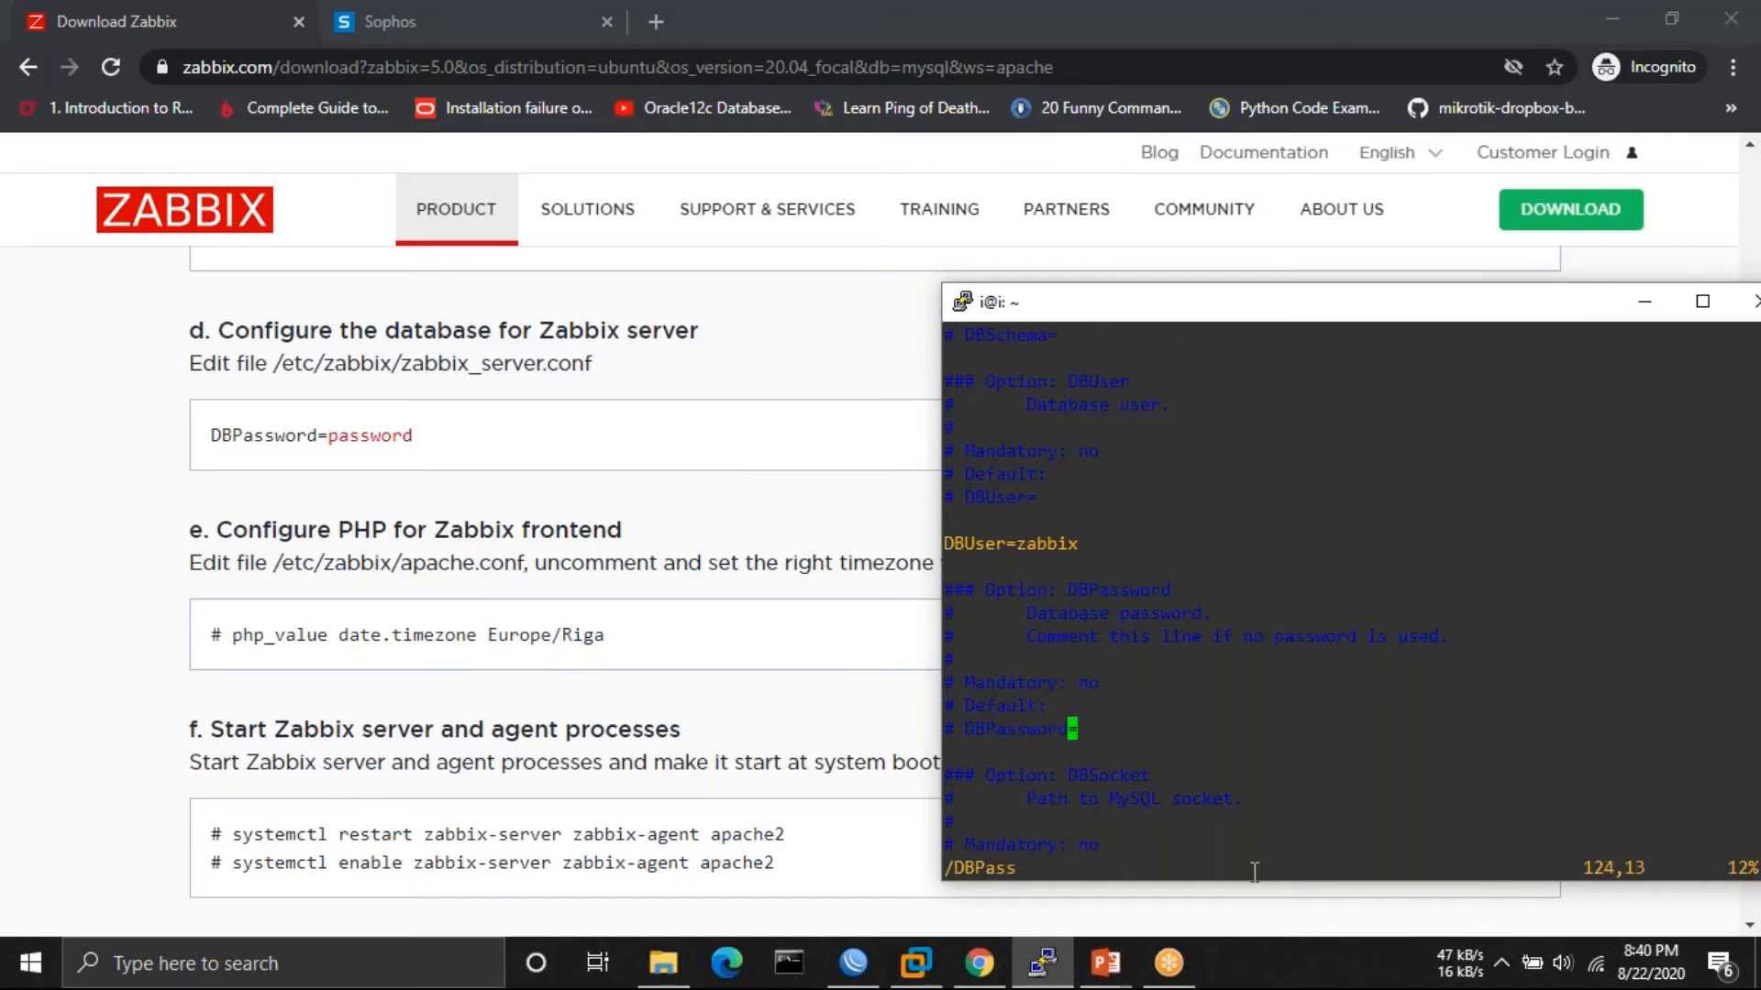
key(Left)
key(Left)
key(Left)
key(Left)
key(Left)
key(Left)
key(Left)
key(Left)
key(Left)
key(i)
key(BackSpace)
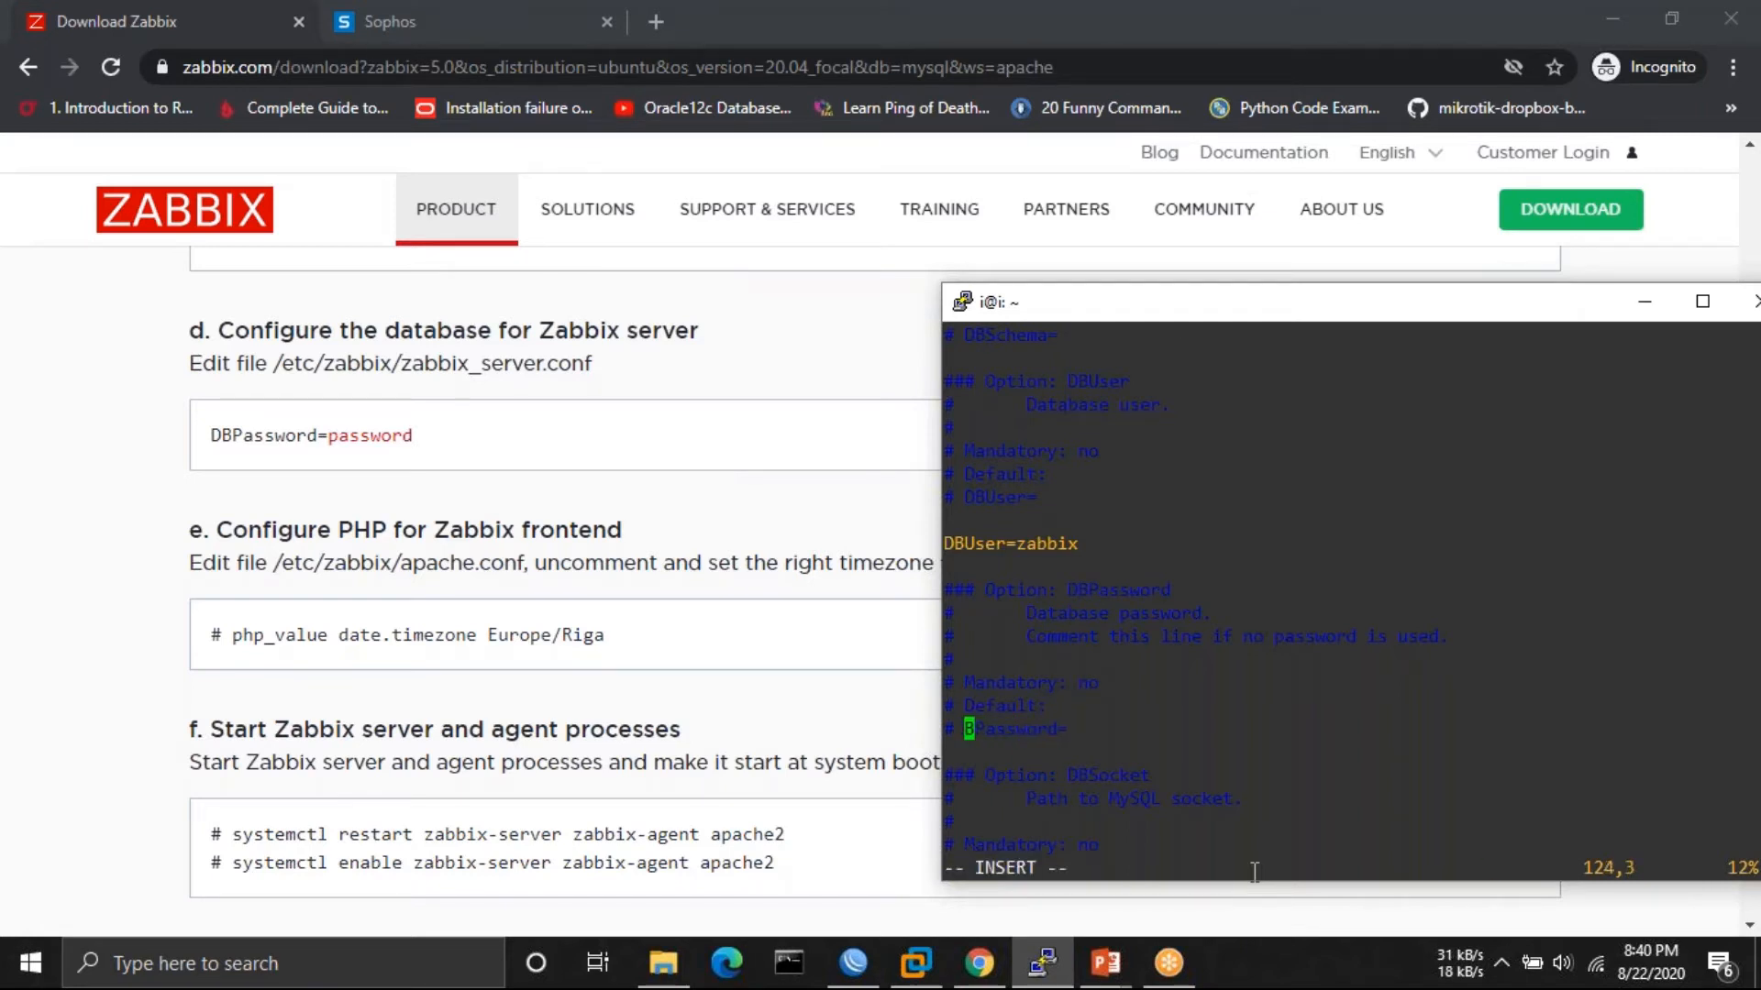
key(BackSpace)
key(BackSpace)
- Set DBPassword to the zabbix database password and save the file with :wq
text(P)
key(BackSpace)
text(D)
key(Right)
key(Right)
key(Right)
key(Right)
key(Right)
key(Right)
key(Right)
key(Right)
key(Right)
key(Right)
text(pas)
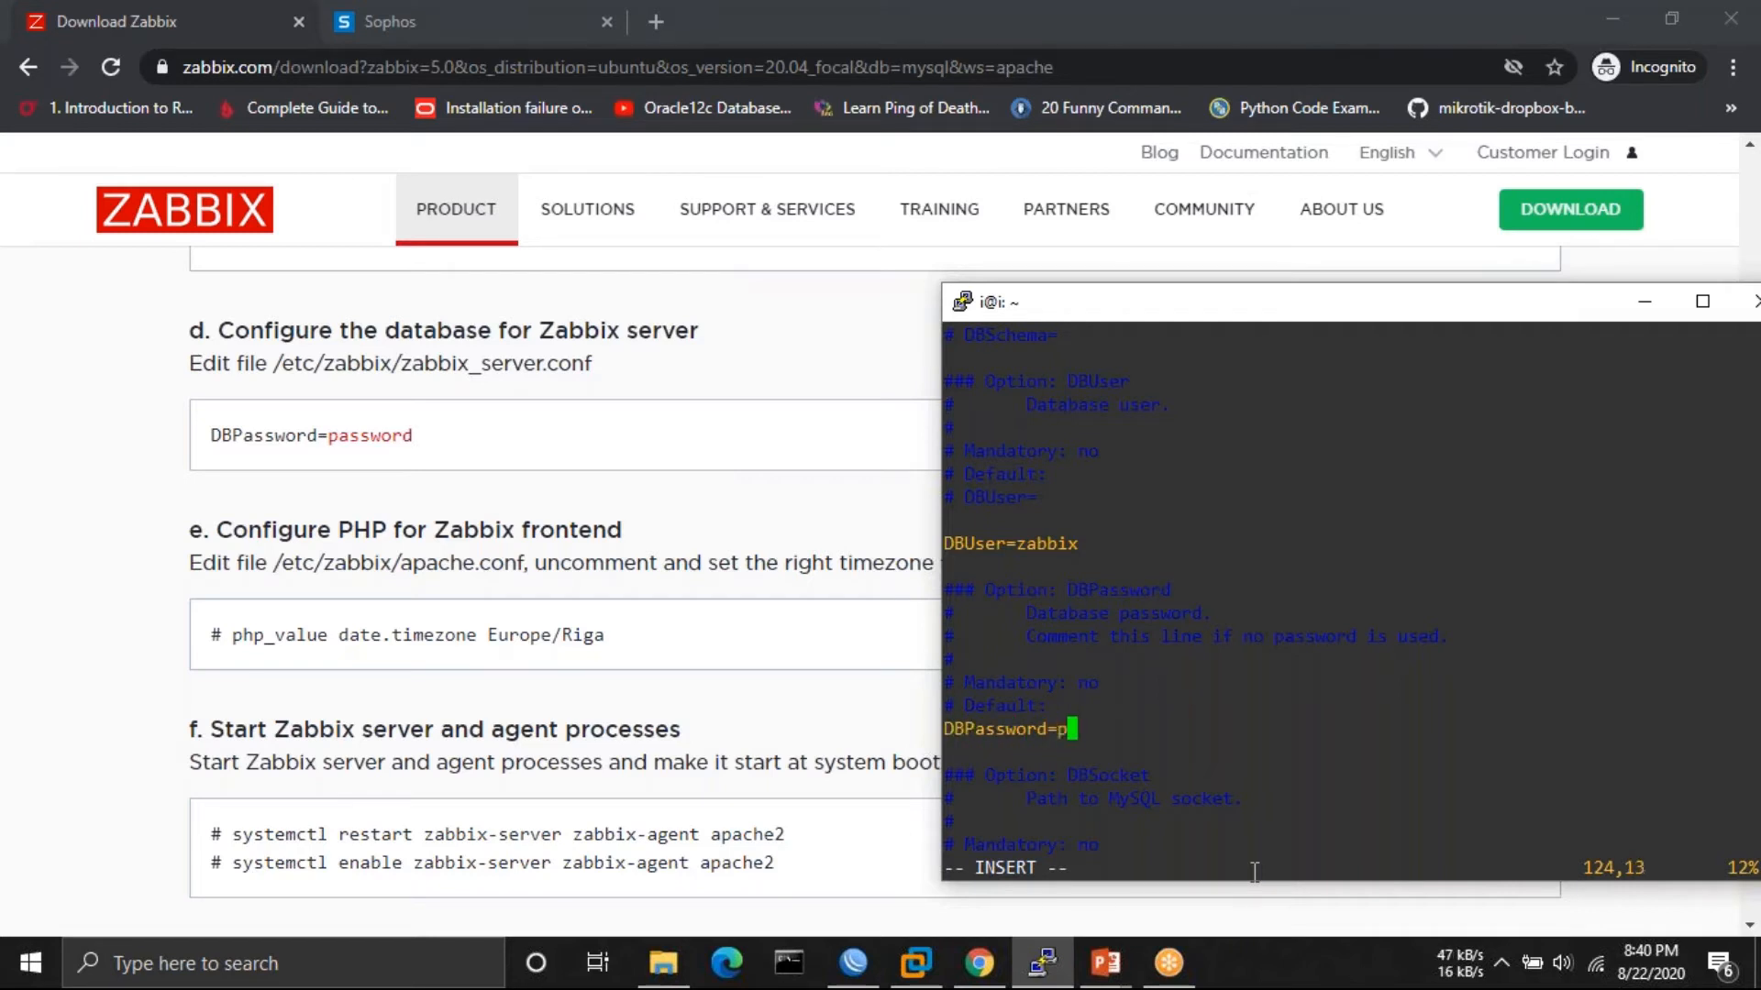
text(sword)
key(Escape)
text(:wq)
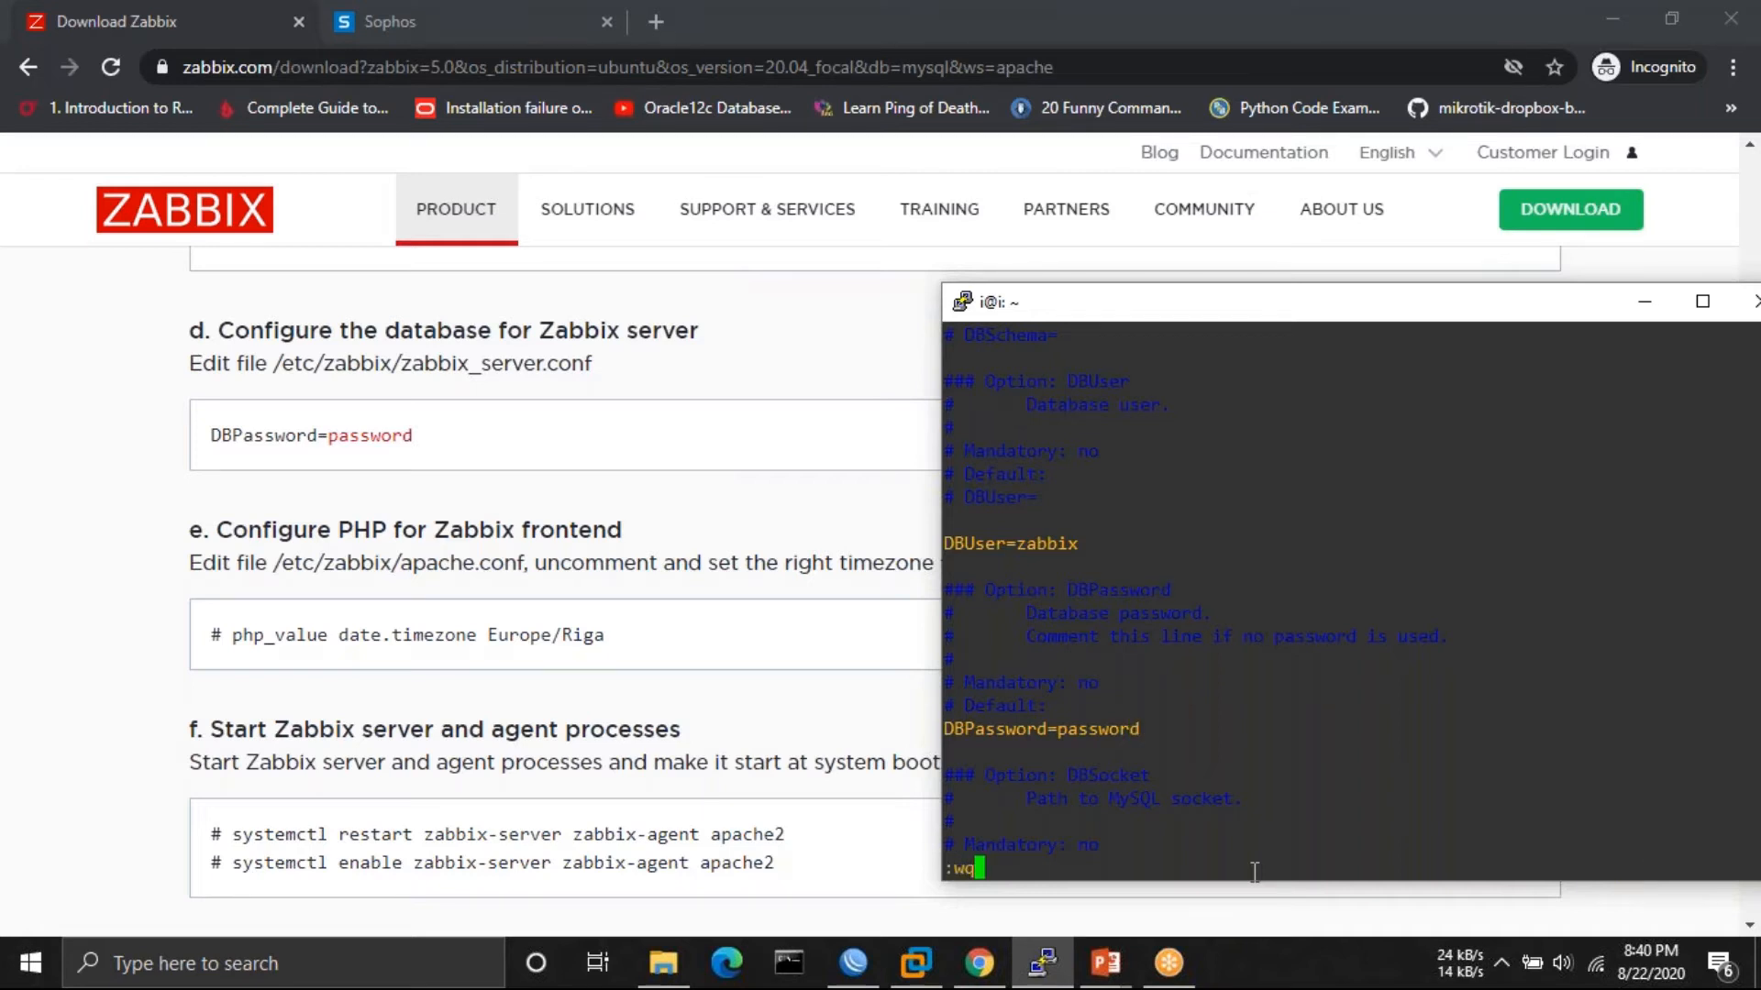
key(Return)
text(s)
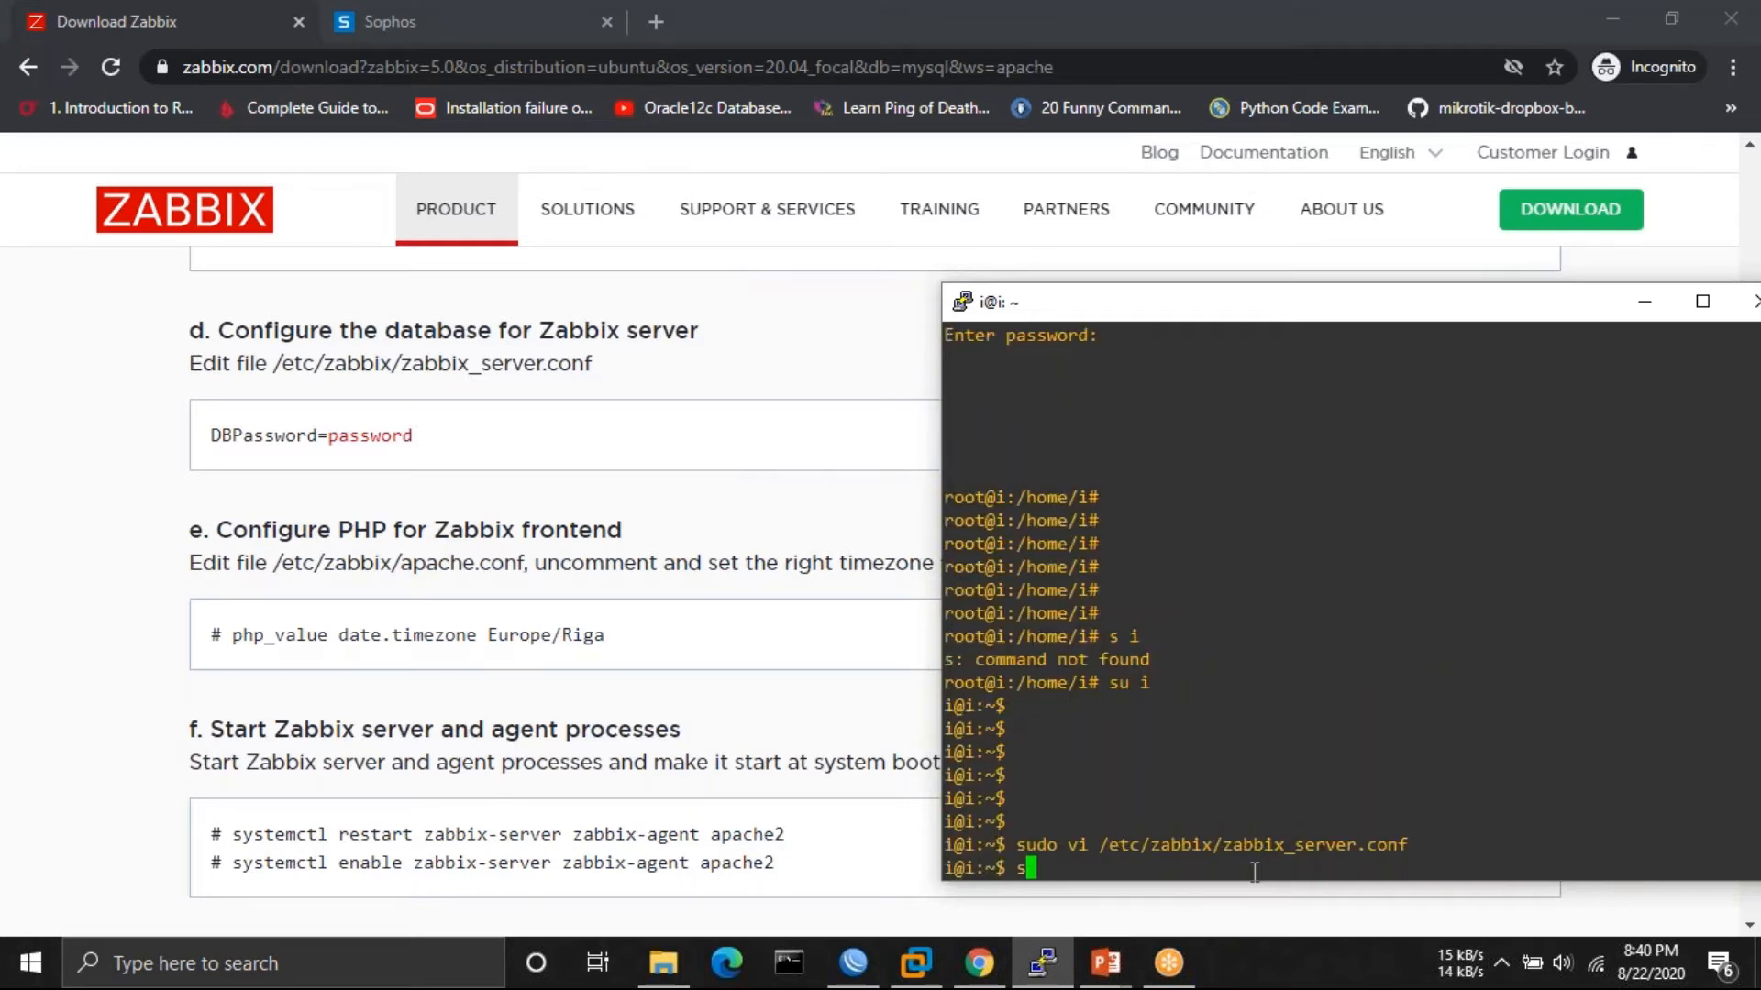
text(udo nano)
- Open /etc/zabbix/apache.conf in nano with sudo
text(/etc/)
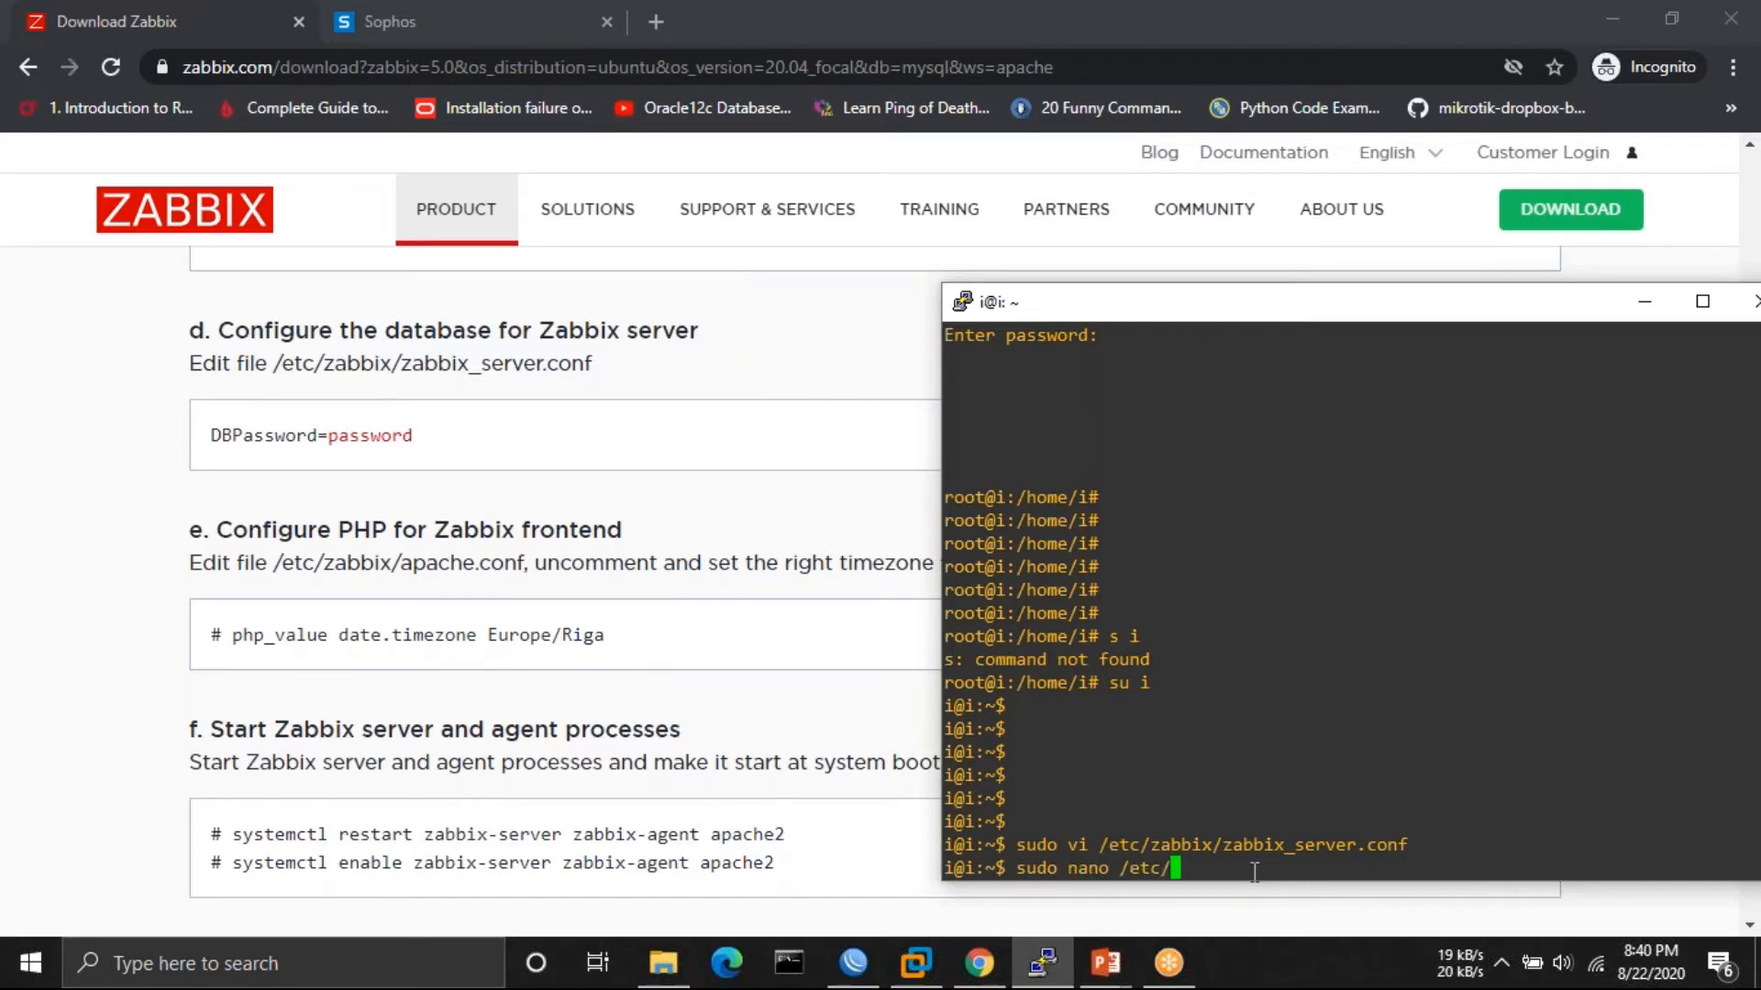
text(za)
key(Tab)
text(ap)
key(Tab)
key(Return)
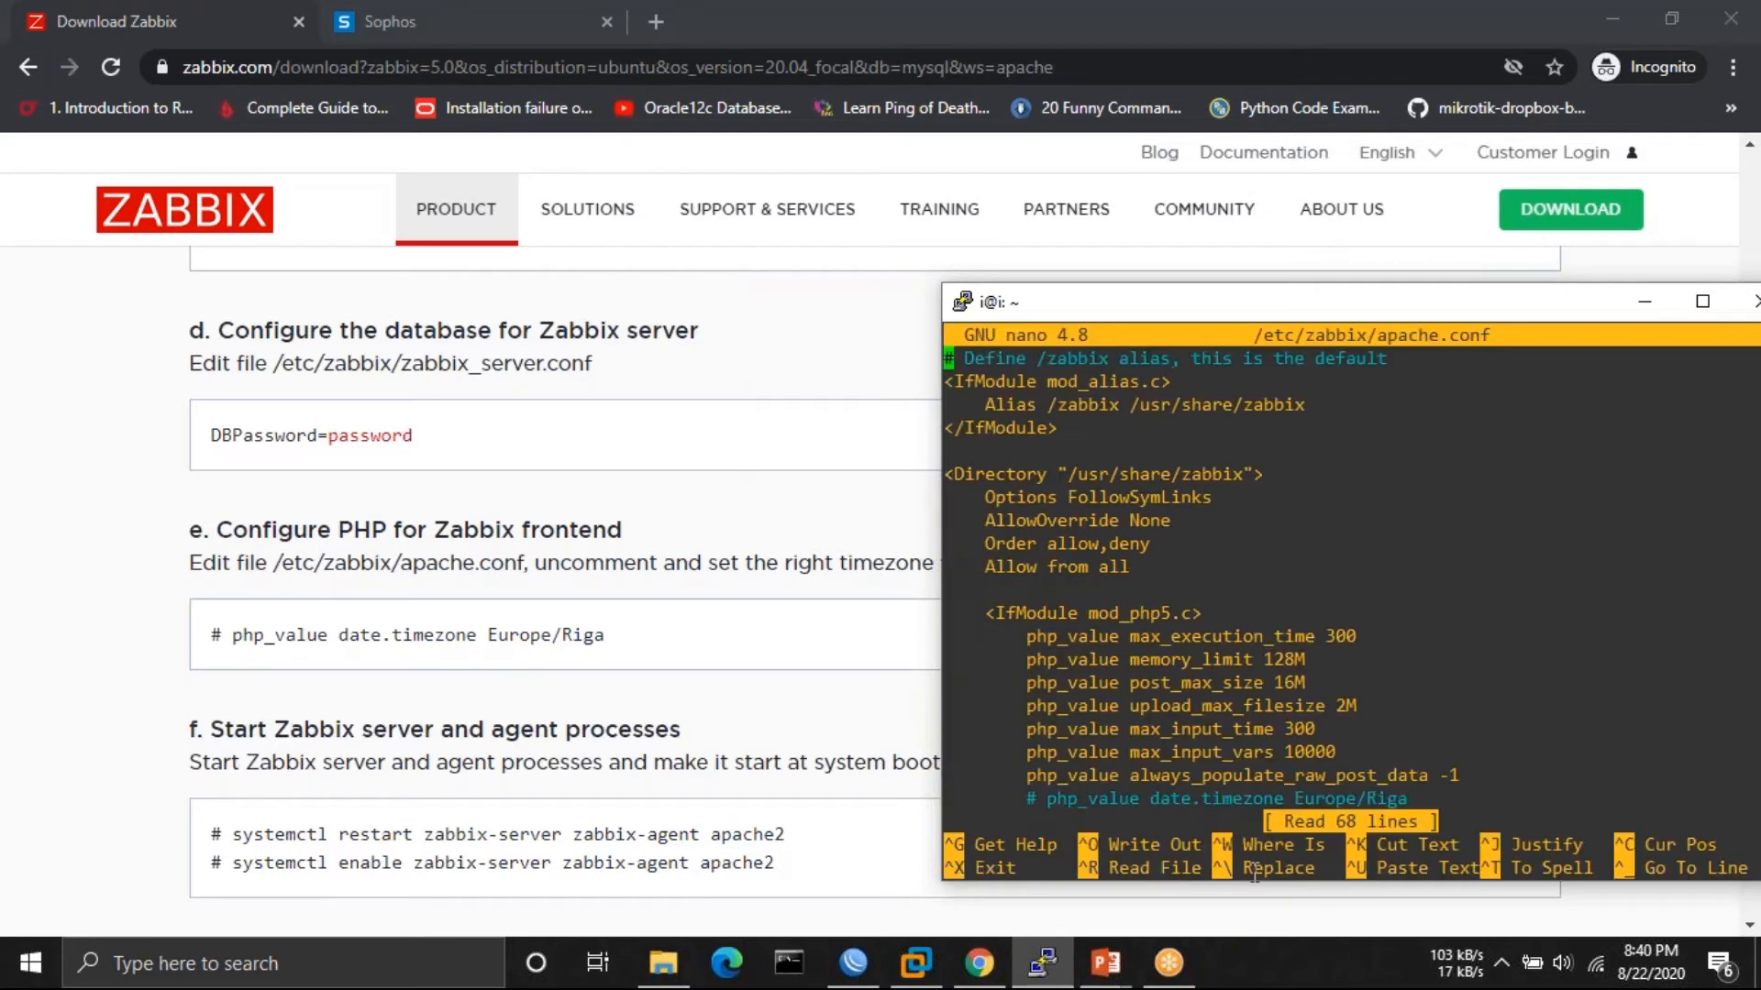
- Uncomment the first date.timezone line and set it to Asia/Kathmandu
key(Down)
key(Down)
key(Down)
key(Down)
key(Down)
key(Down)
key(Down)
key(Down)
key(Down)
key(Down)
key(Down)
key(Down)
key(Down)
key(Down)
key(Down)
key(Down)
key(Down)
key(Down)
key(Down)
key(Down)
key(Up)
key(Up)
key(Up)
key(Up)
key(Up)
key(Up)
key(Up)
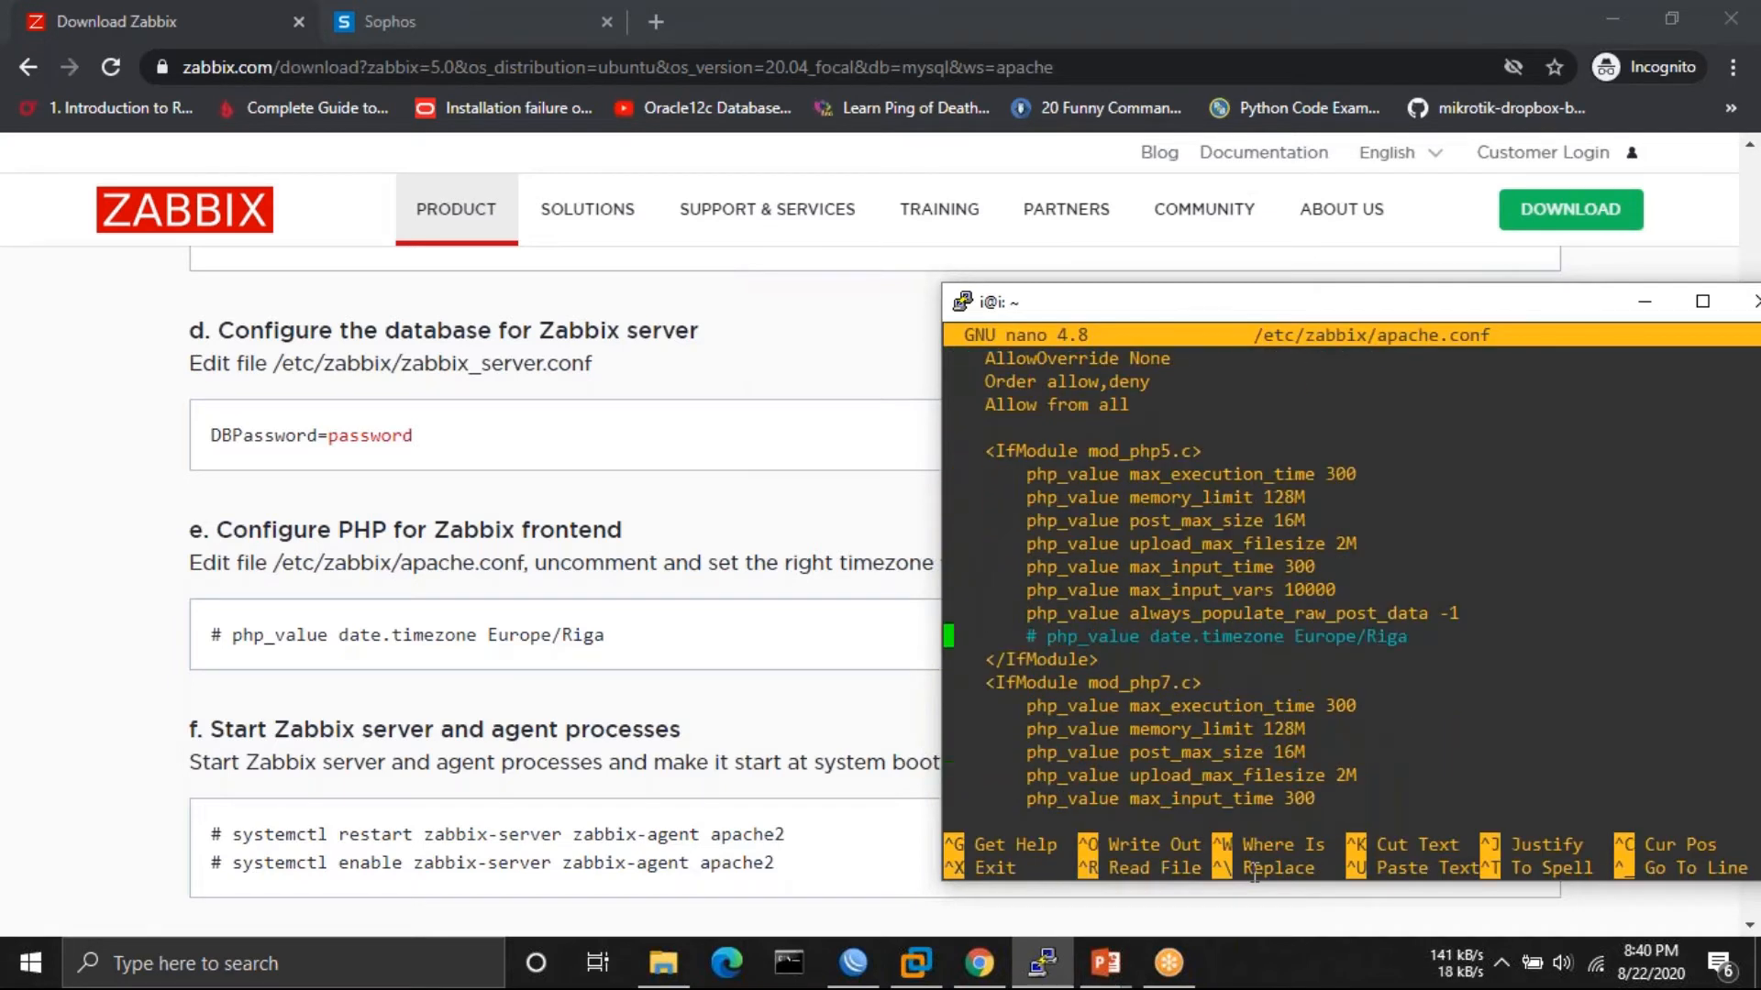
key(Right)
key(Right)
key(Right)
key(Right)
key(Right)
key(Right)
key(BackSpace)
key(BackSpace)
key(Right)
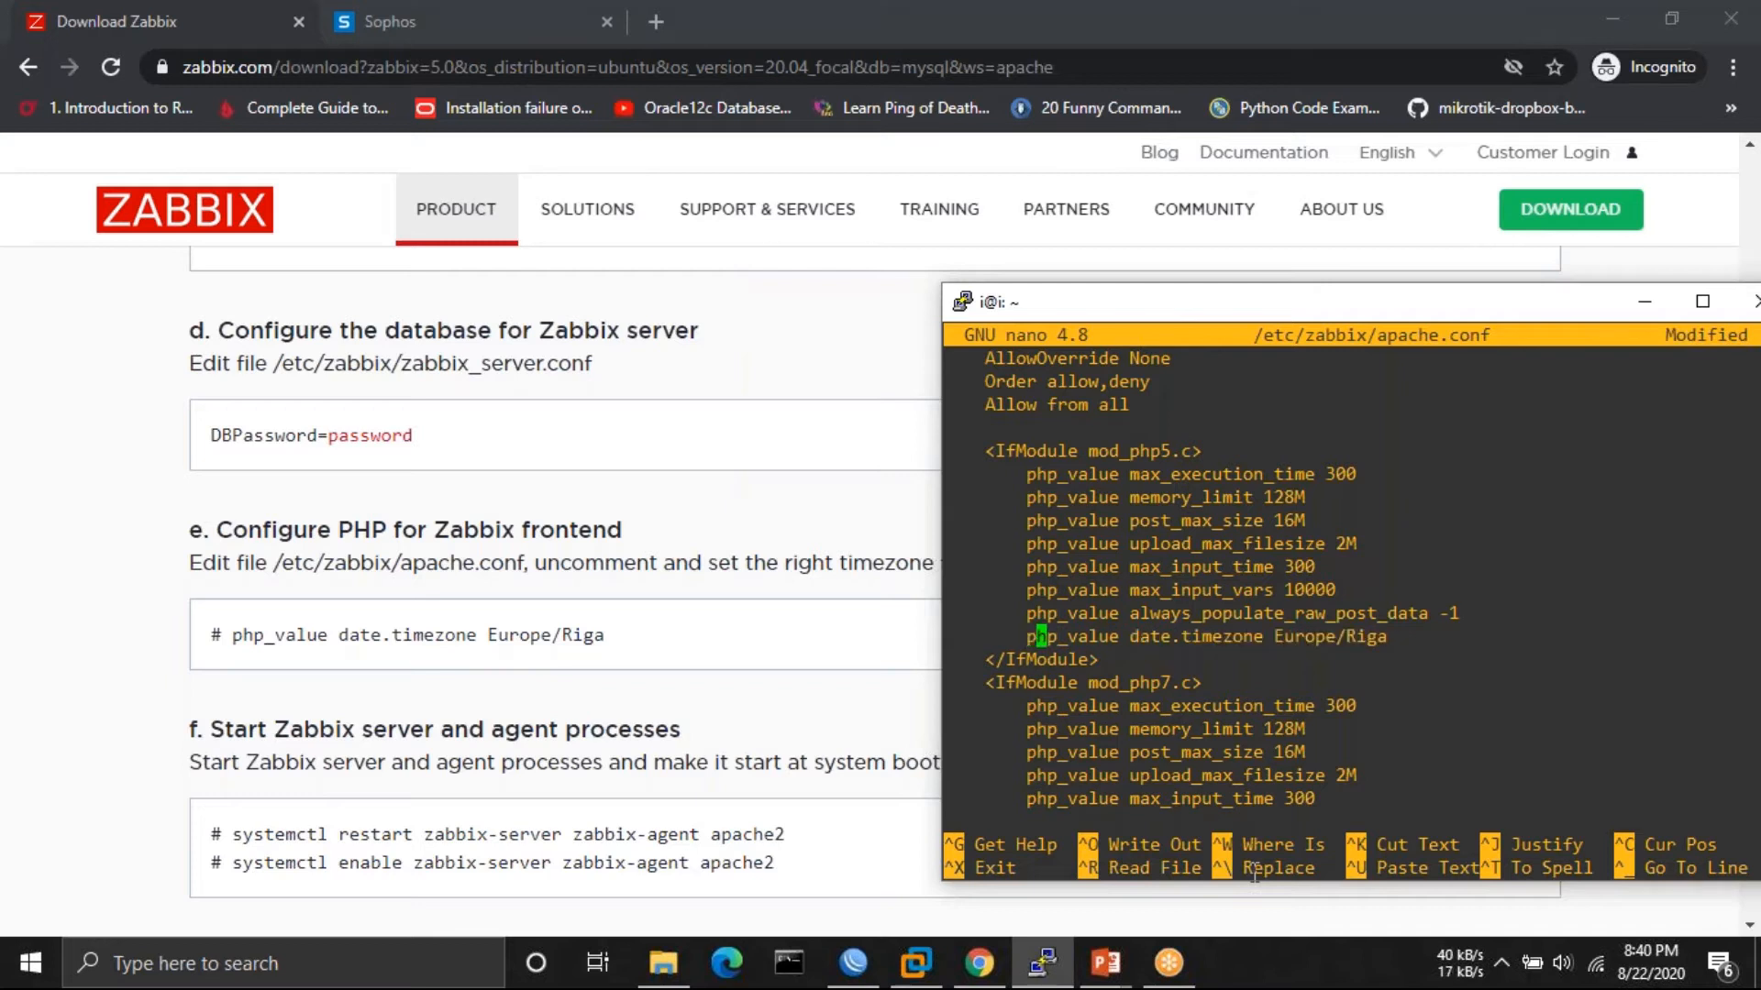
key(Right)
key(Right)
key(Right)
key(Right)
key(Right)
key(Right)
key(Right)
key(Right)
key(Right)
key(Right)
key(Right)
key(Right)
key(Right)
key(Right)
key(Right)
key(Right)
key(Right)
key(Right)
key(Right)
key(Right)
key(Left)
key(BackSpace)
key(BackSpace)
key(BackSpace)
key(BackSpace)
key(BackSpace)
key(BackSpace)
key(BackSpace)
key(BackSpace)
key(BackSpace)
key(BackSpace)
key(BackSpace)
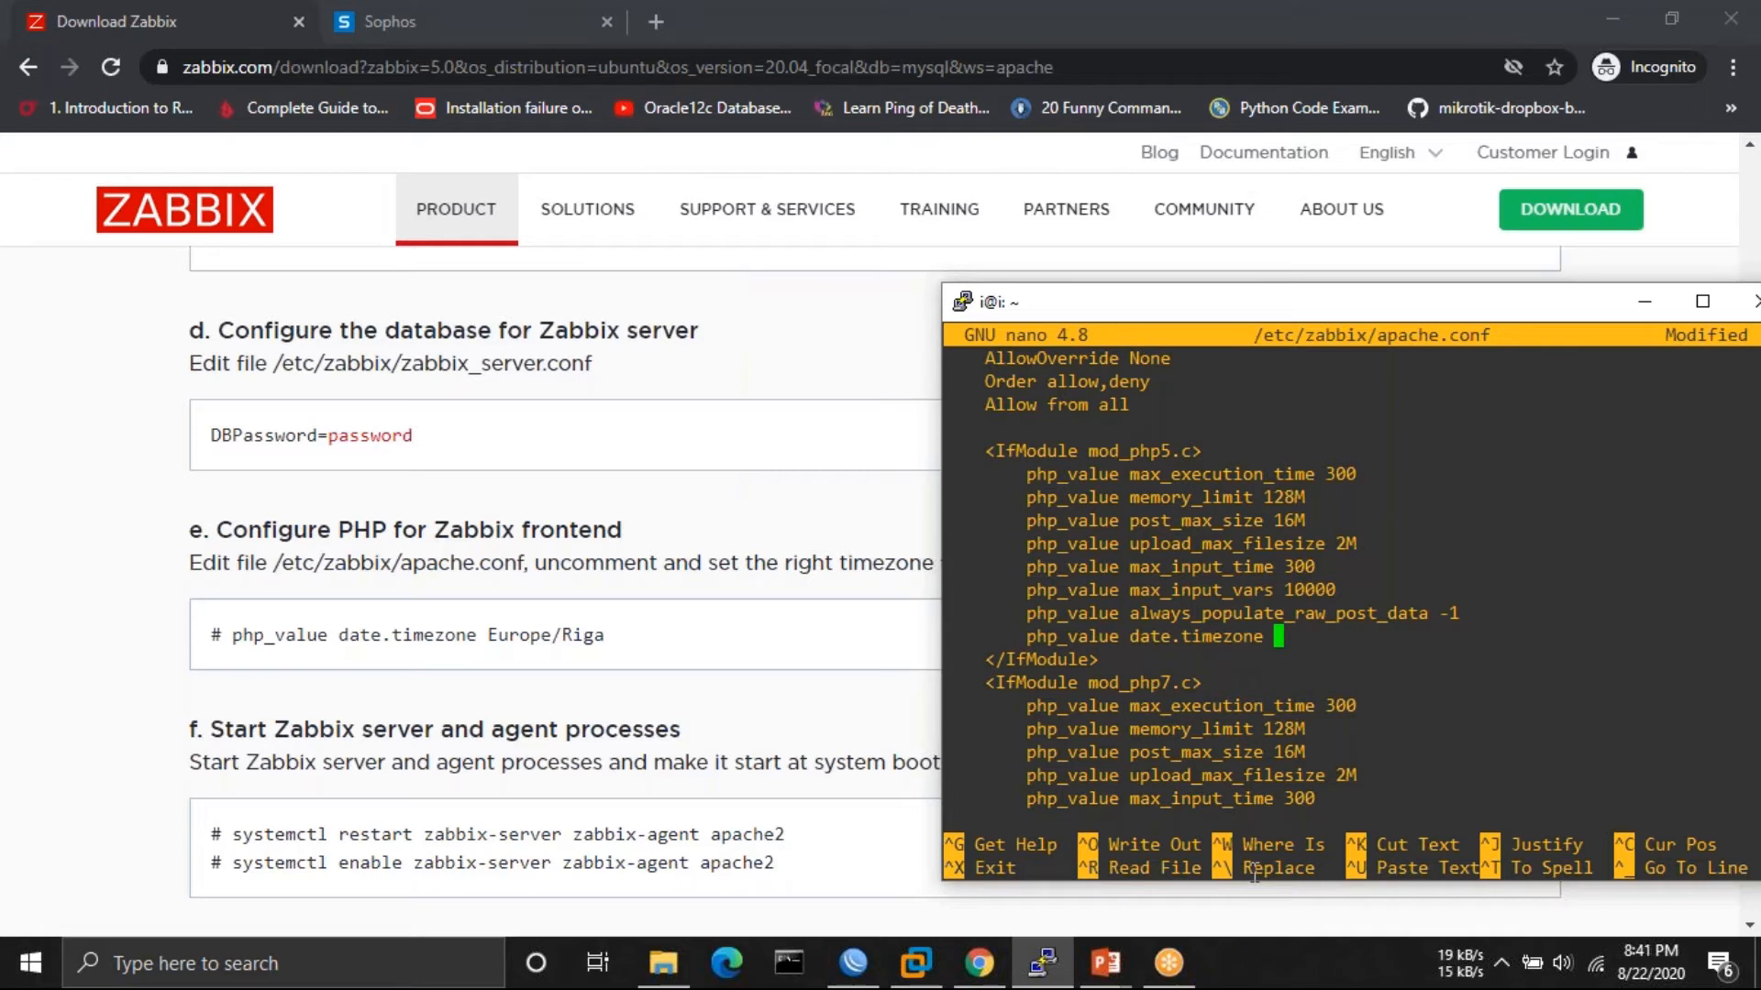
text(Asia/Kathmandu)
- Uncomment the PHP 7 date.timezone line and replace Europe/Riga with Asia/Kathmandu
key(Down)
key(Down)
key(Down)
key(Down)
key(Down)
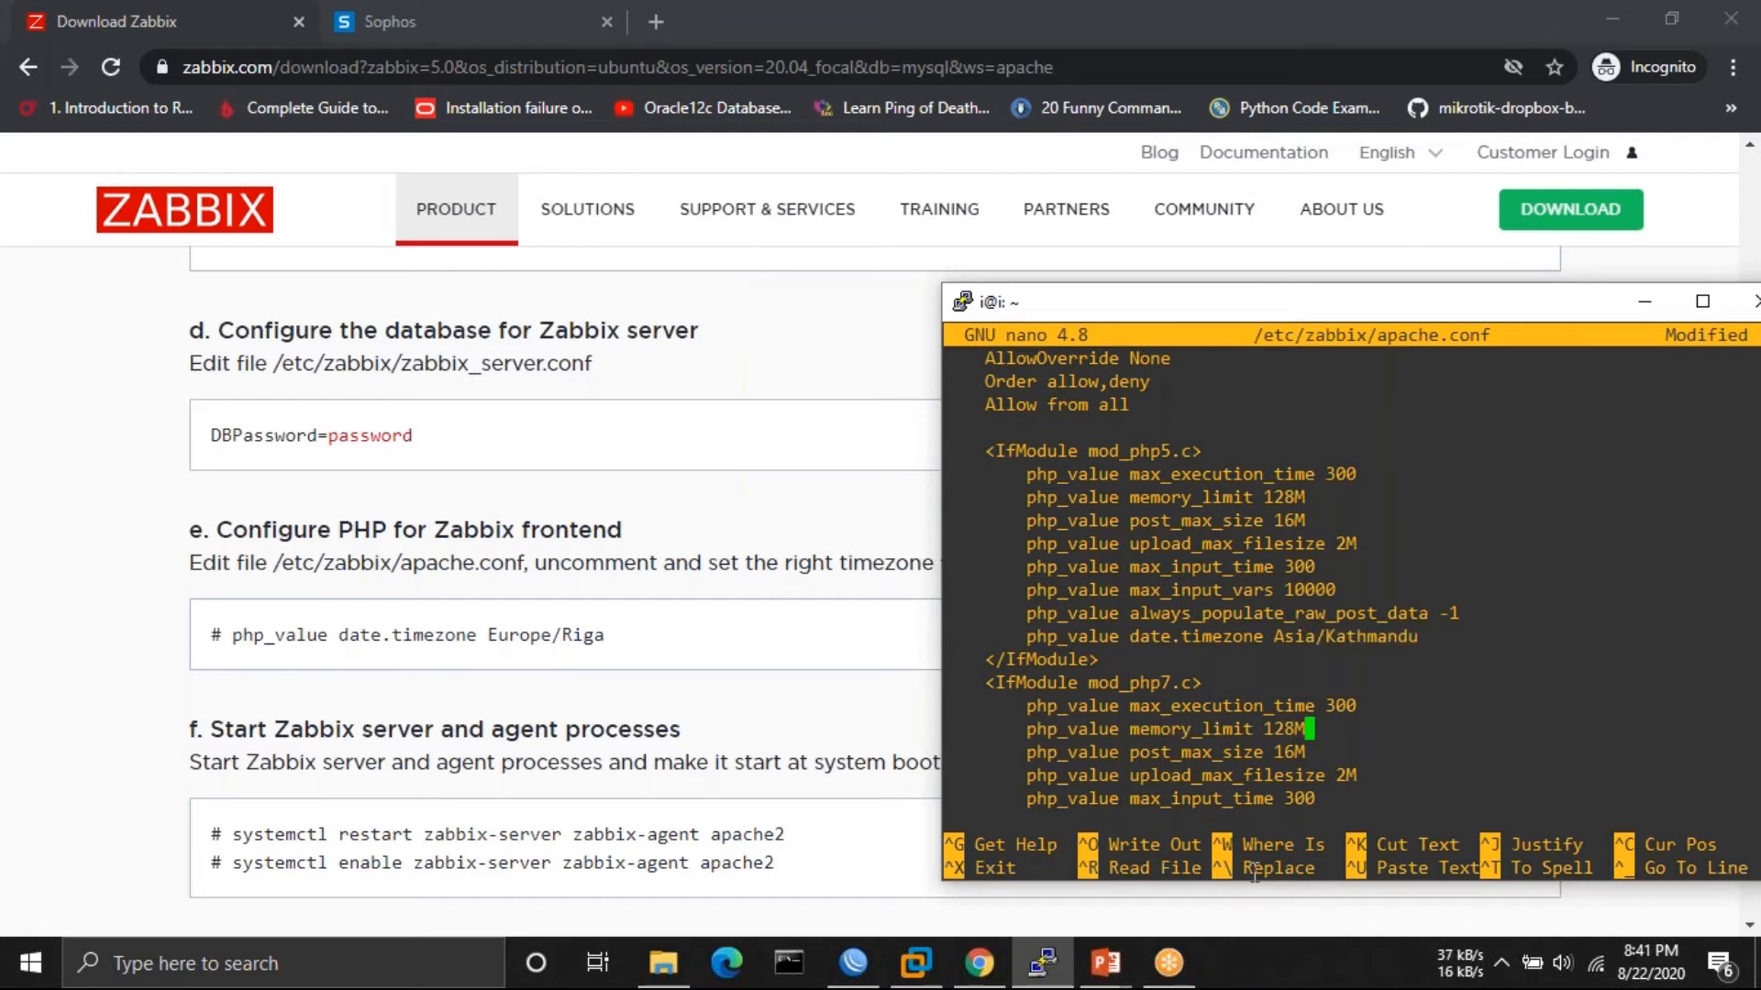
key(Down)
key(Down)
key(Down)
key(Down)
key(Down)
key(Down)
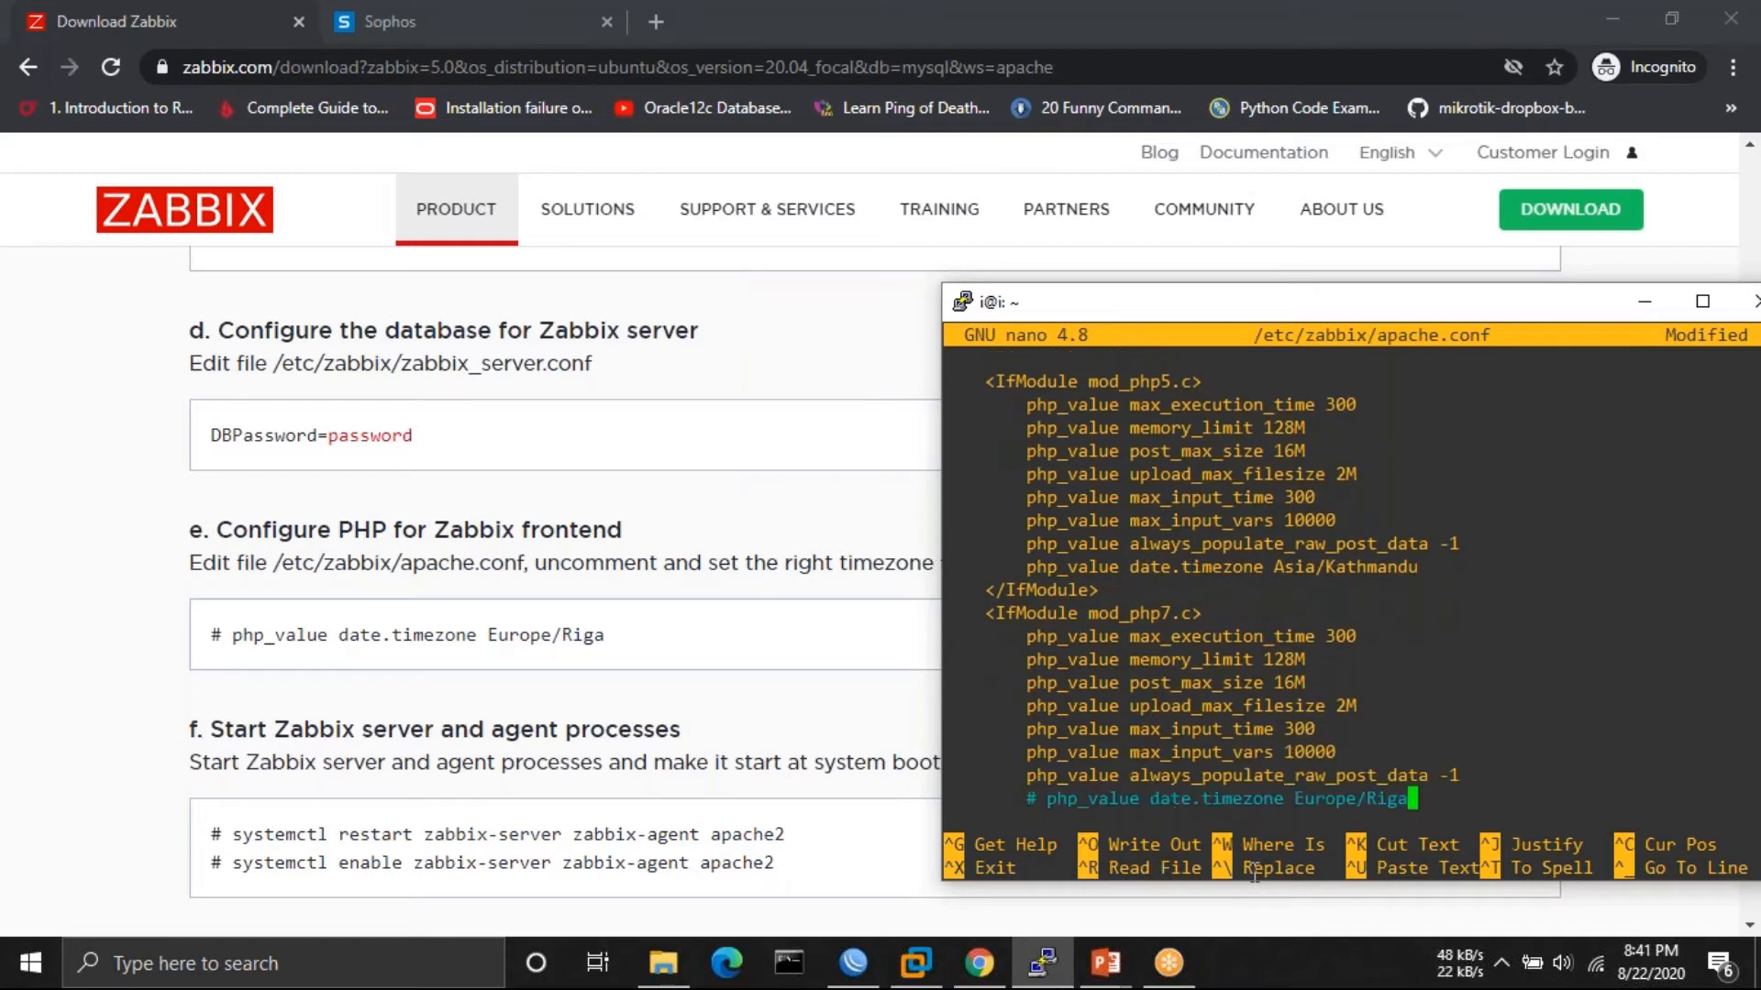
key(Up)
key(Left)
key(Left)
key(Left)
key(Left)
key(Left)
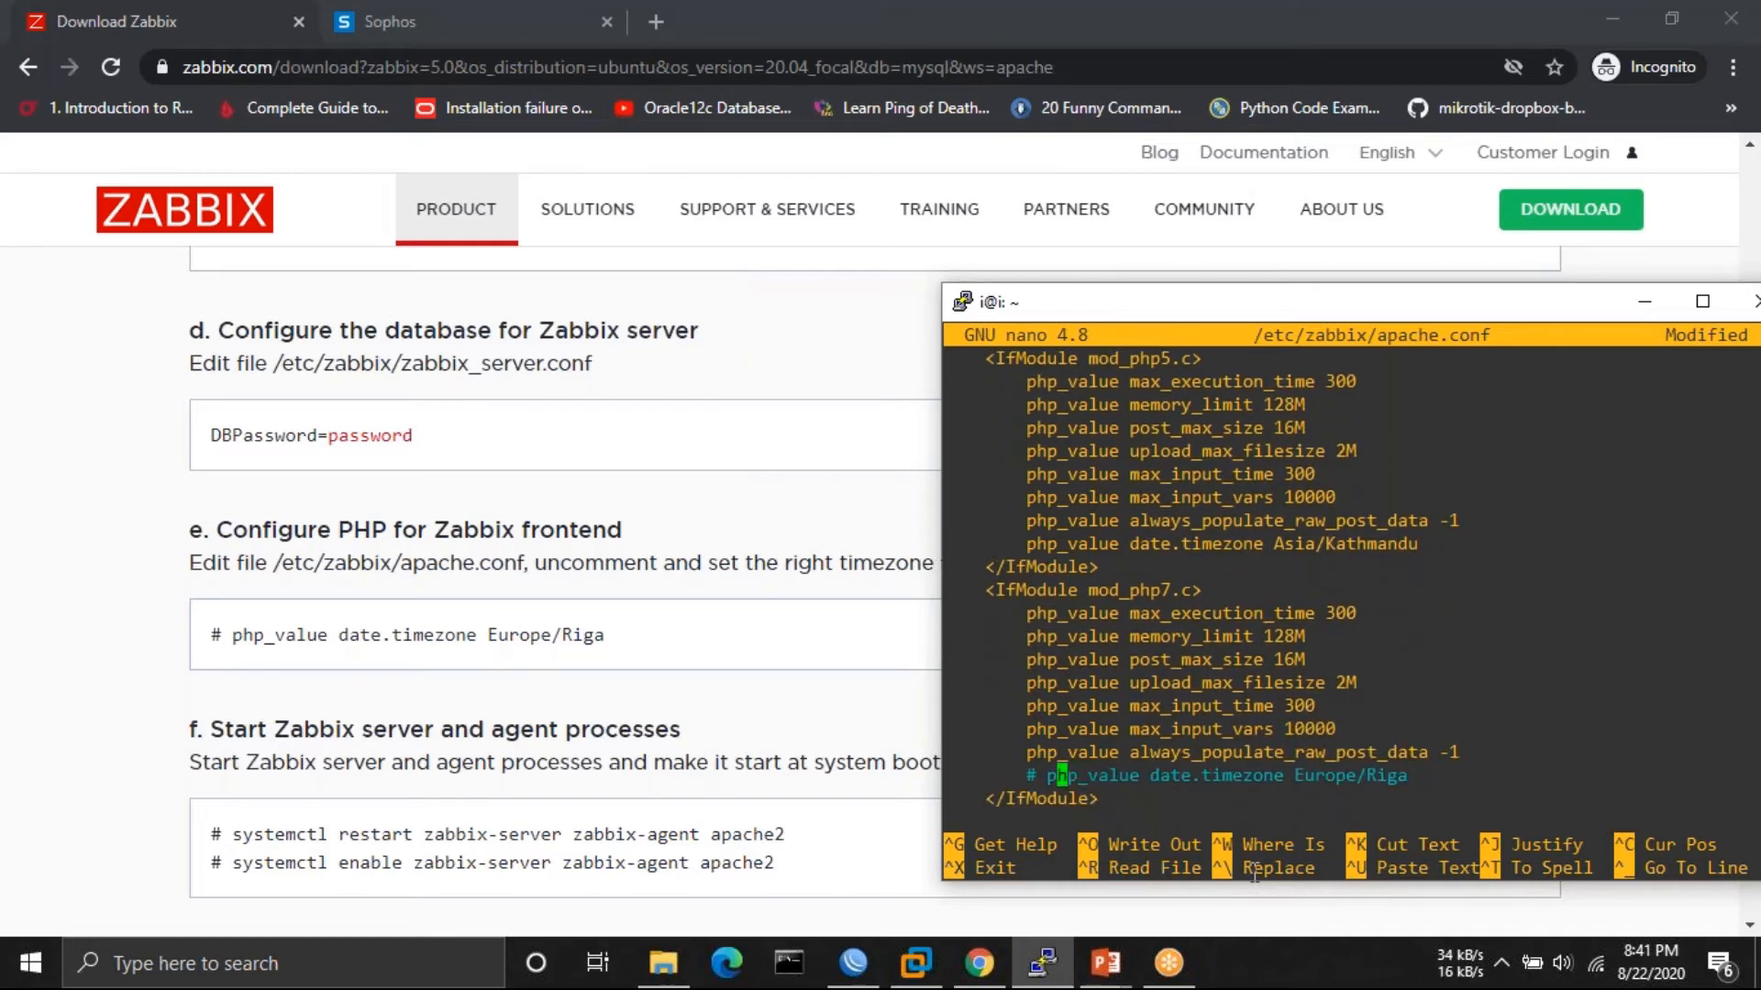
key(BackSpace)
key(BackSpace)
key(Right)
key(Right)
key(Right)
key(Right)
key(Right)
key(Right)
key(Right)
key(Right)
key(Right)
key(Right)
key(Right)
key(Right)
key(Right)
key(Right)
key(Right)
key(Right)
key(Right)
key(Right)
key(Right)
key(Right)
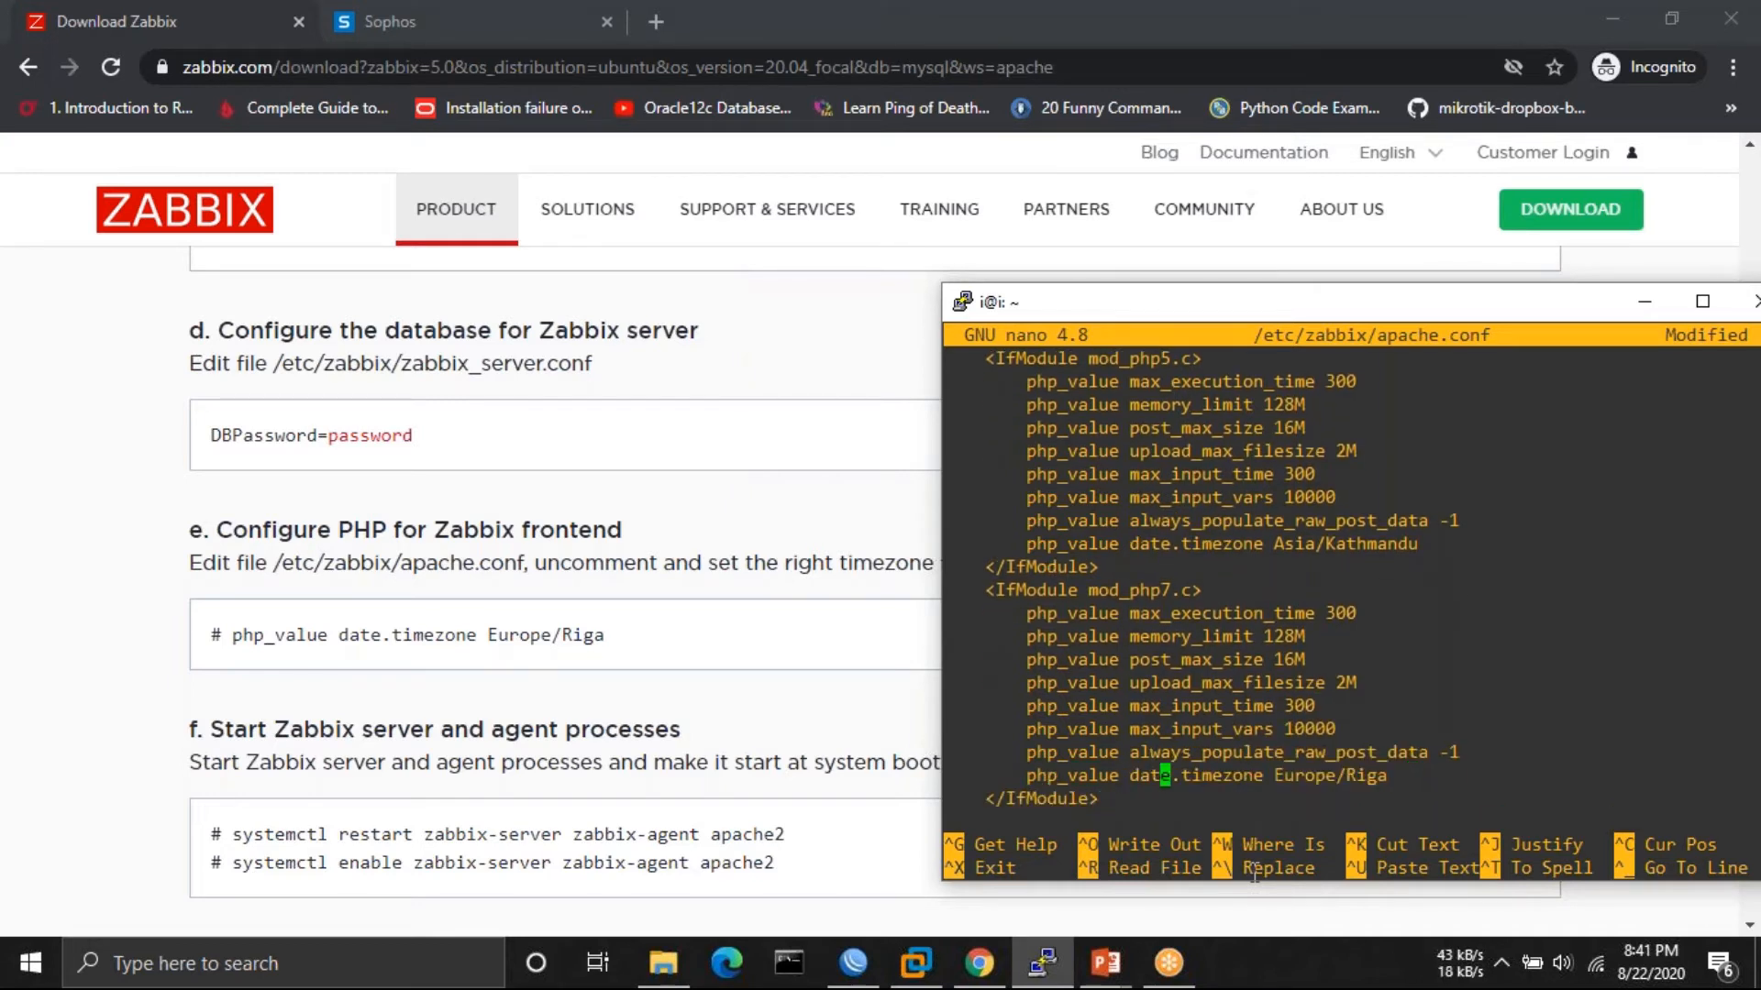
key(Right)
key(Right)
key(Right)
key(Right)
key(Right)
key(BackSpace)
key(BackSpace)
key(BackSpace)
key(BackSpace)
key(BackSpace)
key(BackSpace)
key(BackSpace)
key(BackSpace)
key(BackSpace)
key(BackSpace)
key(BackSpace)
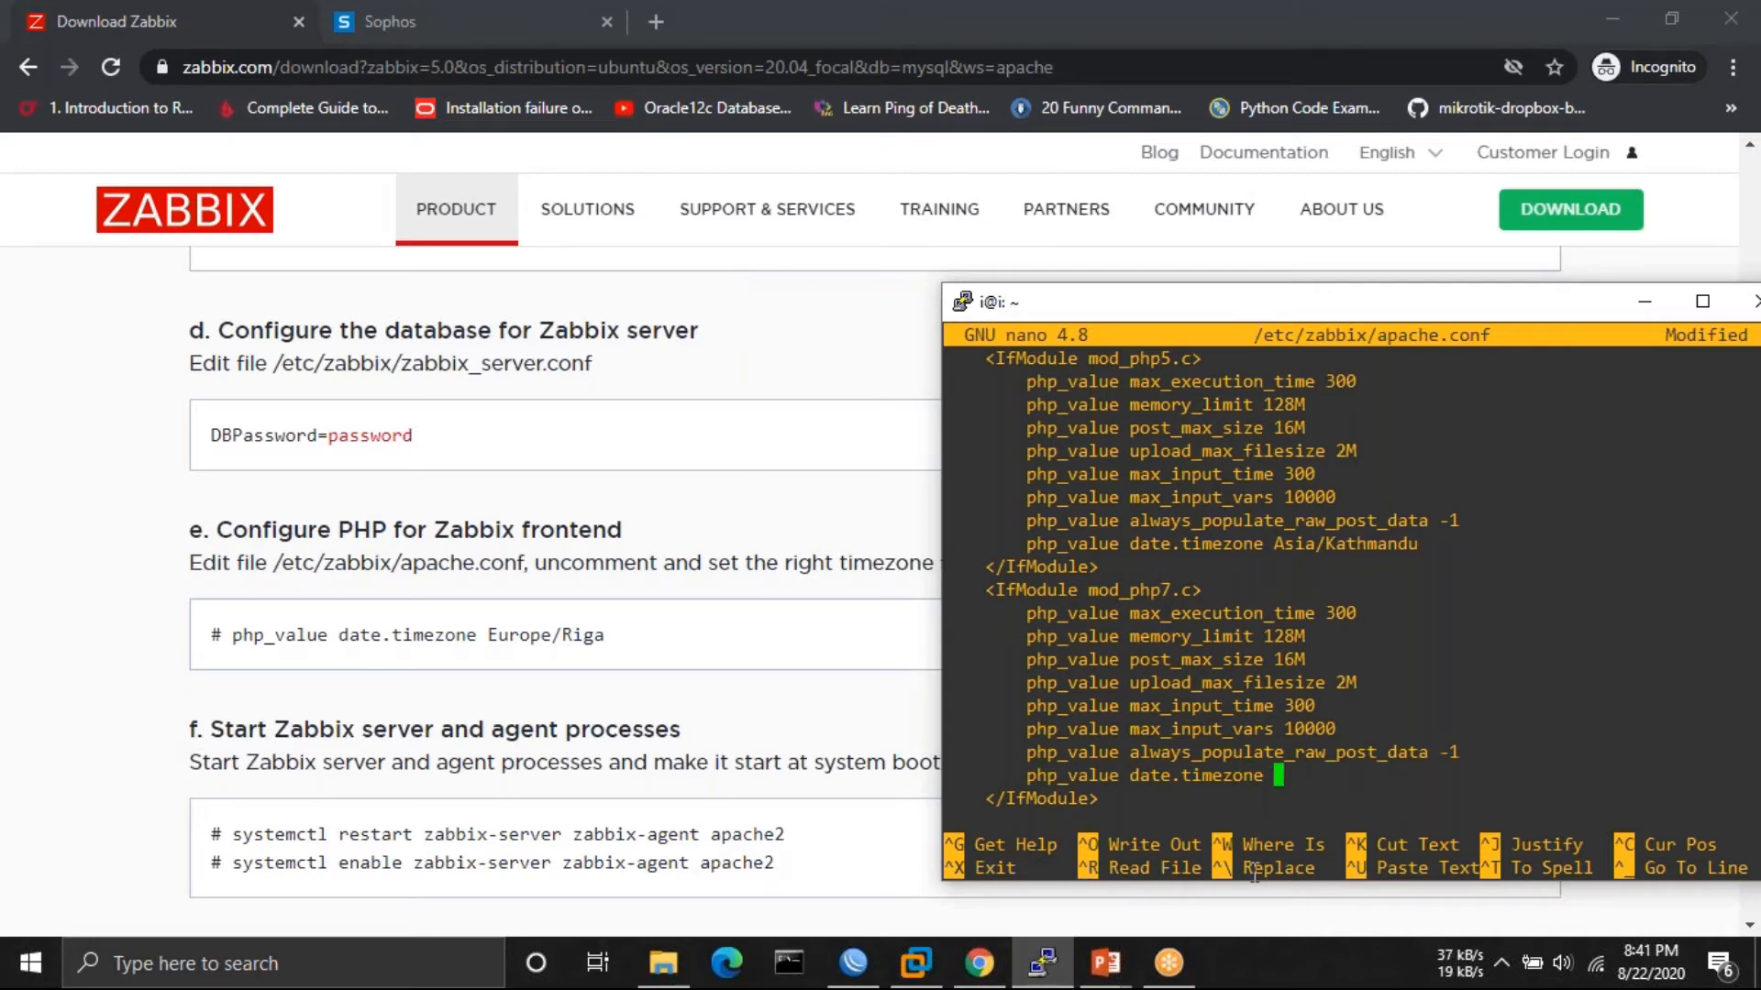
text(Asia/Kathmandu)
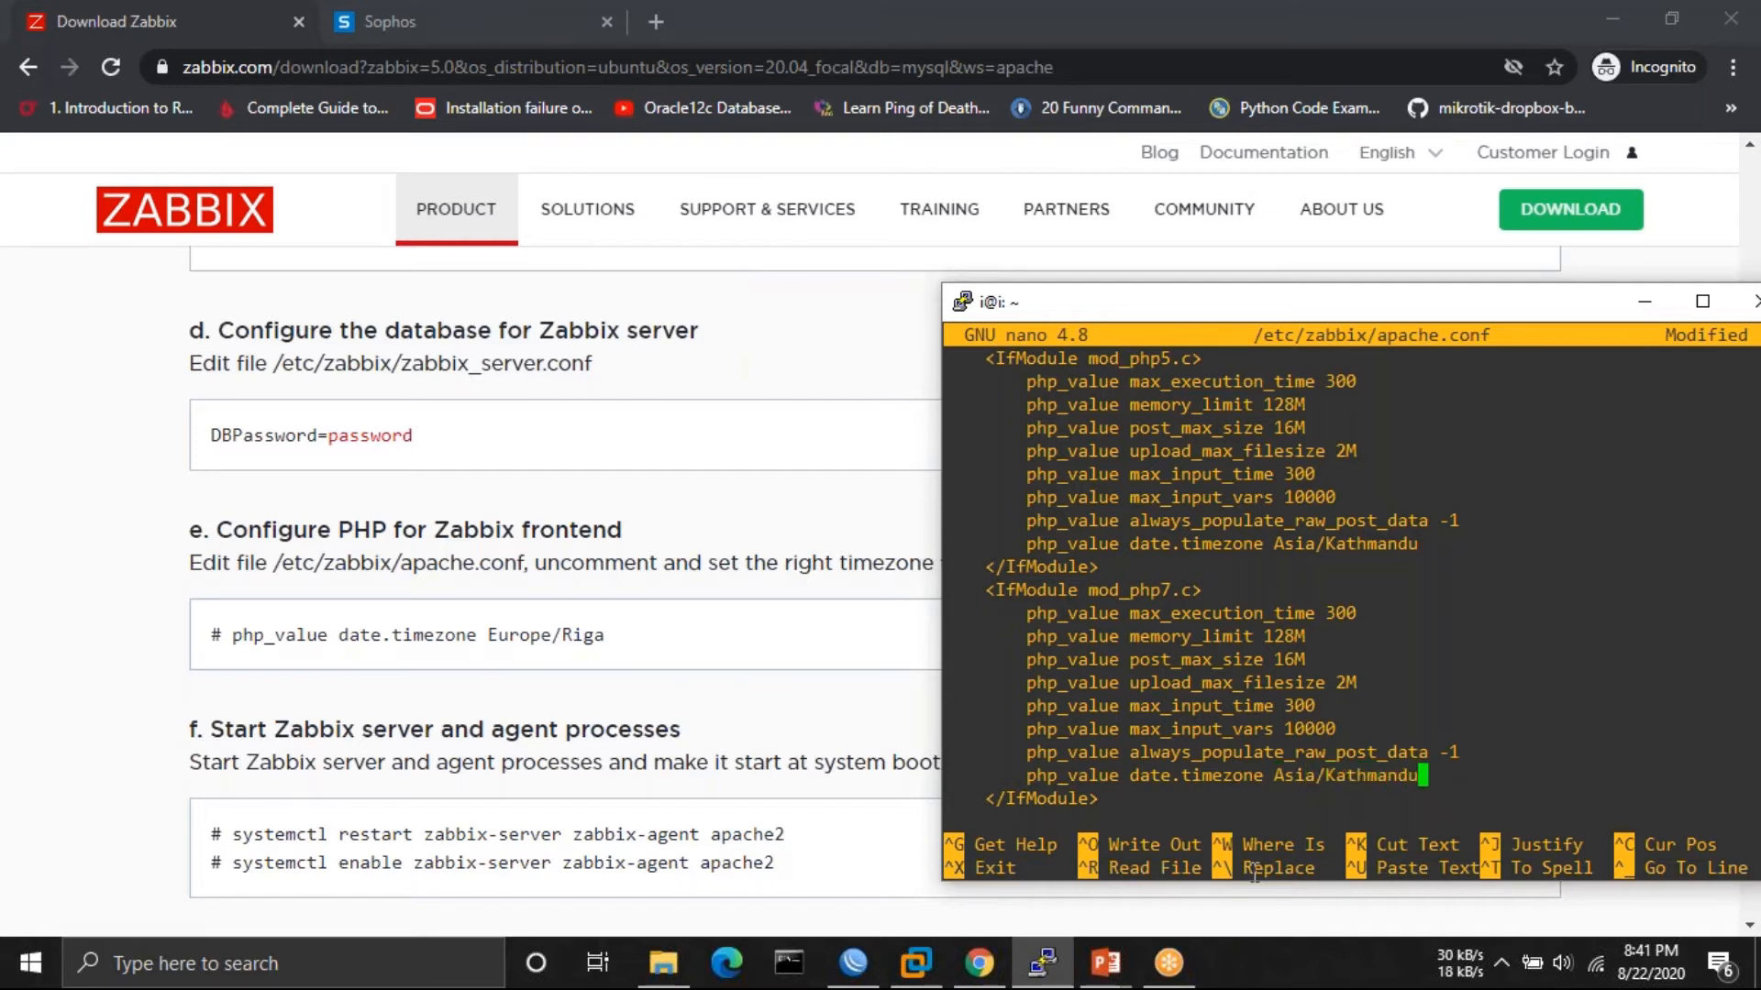
- Save apache.conf and exit nano
key(Escape)
key(colon)
text(w)
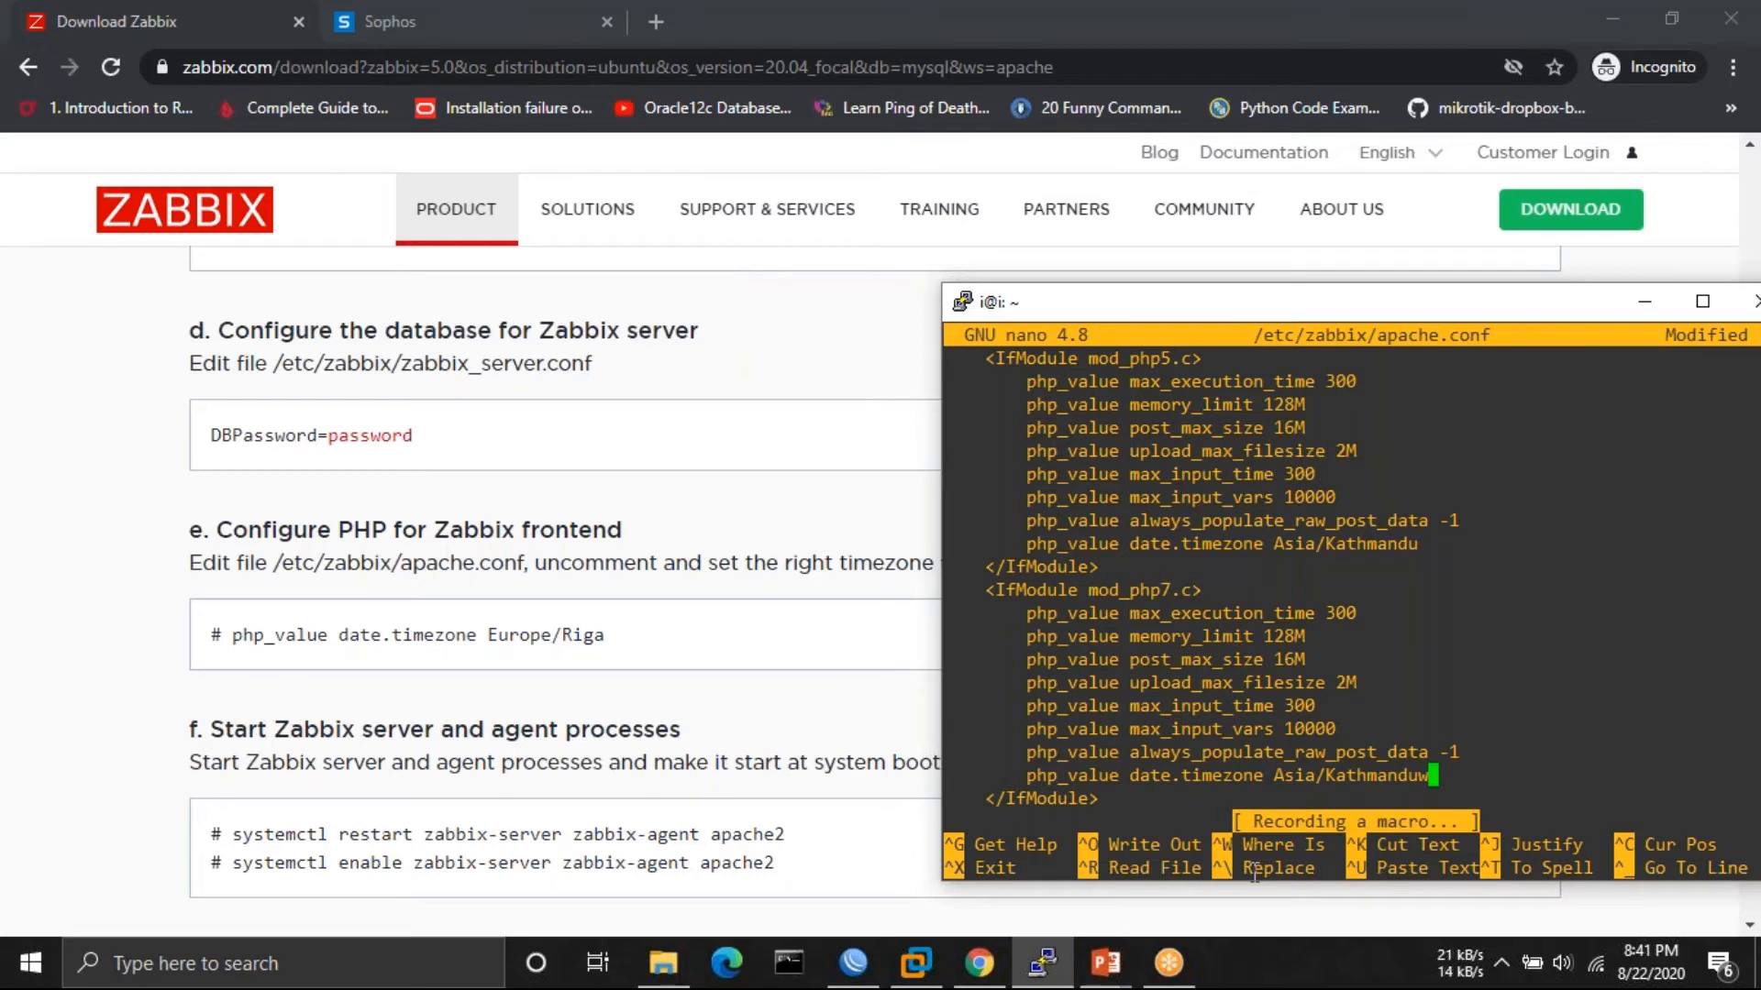
key(BackSpace)
key(ctrl+x)
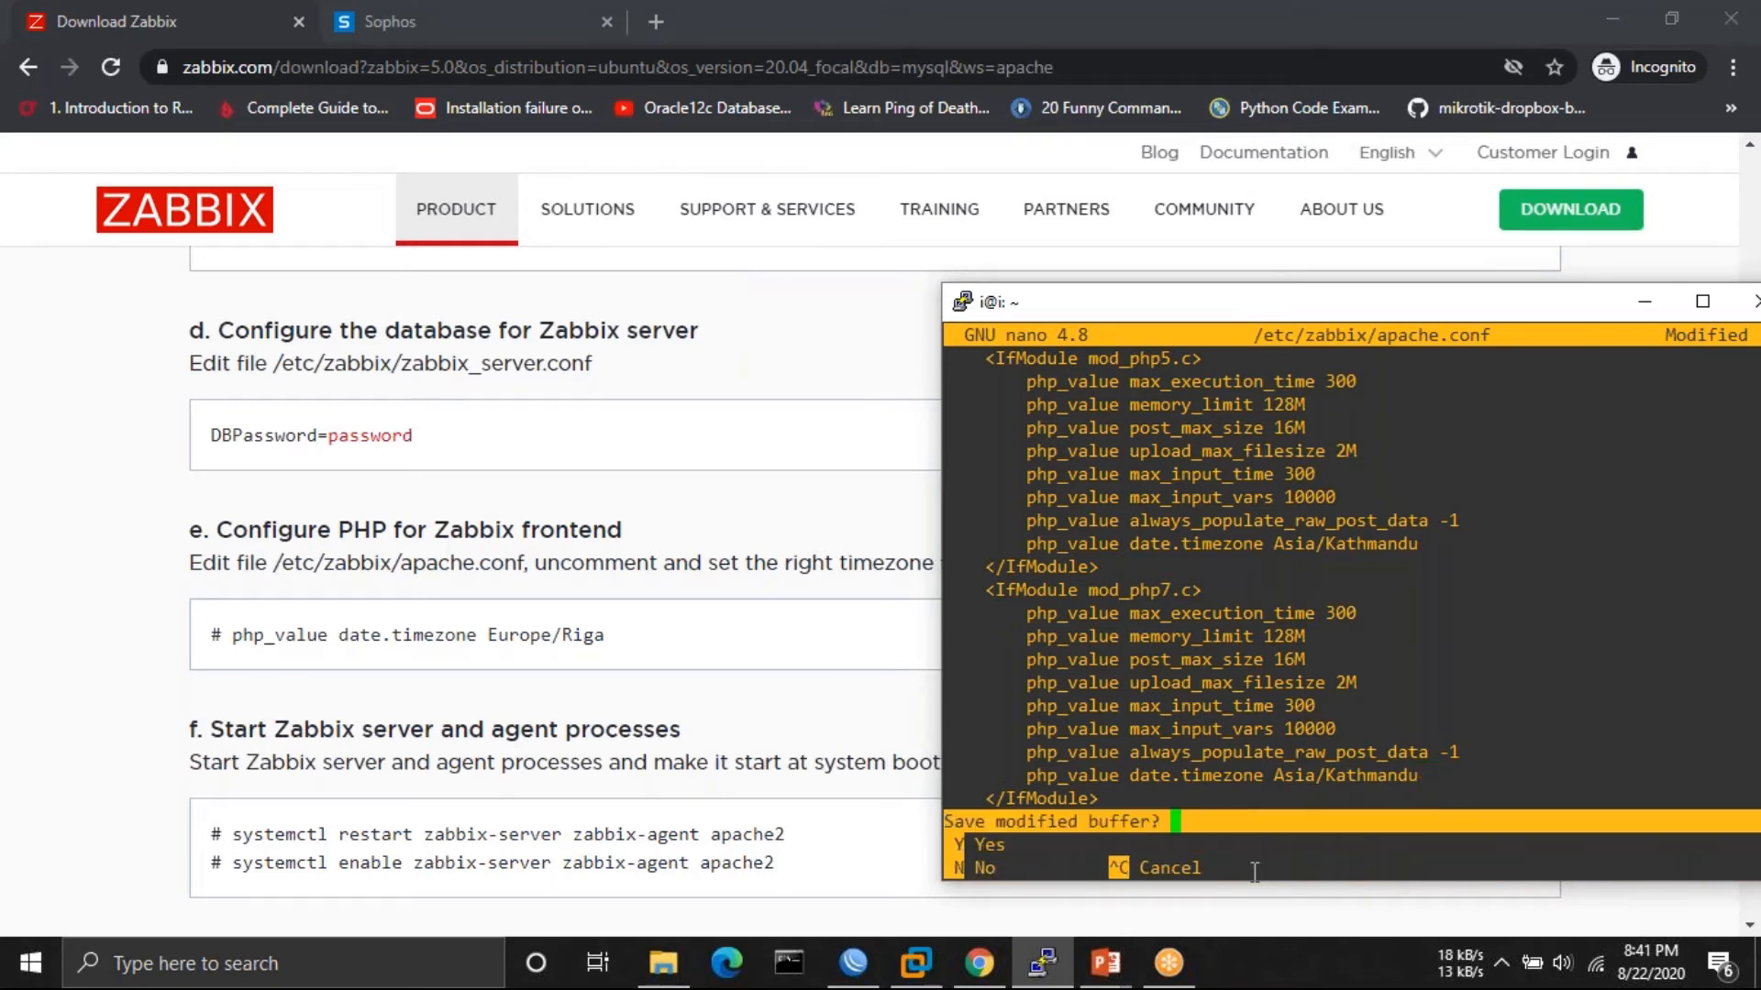
key(y)
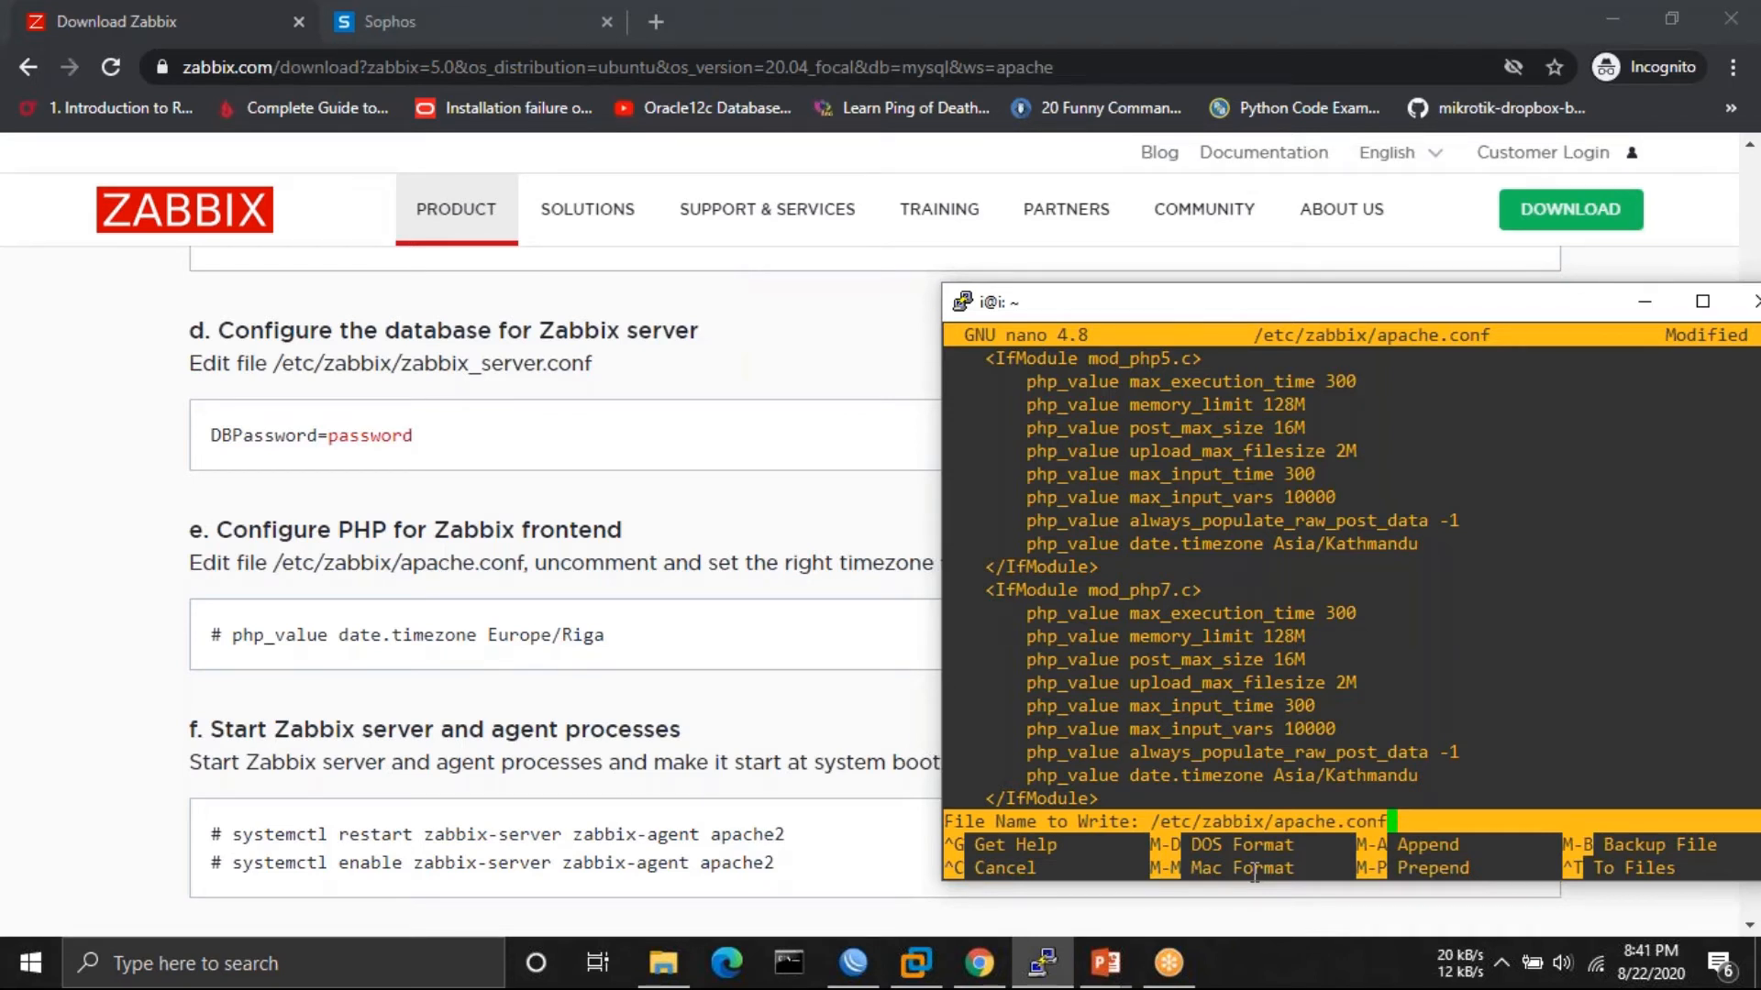
key(Return)
- Clear the terminal and copy the systemctl restart command from the instructions page
text(clear)
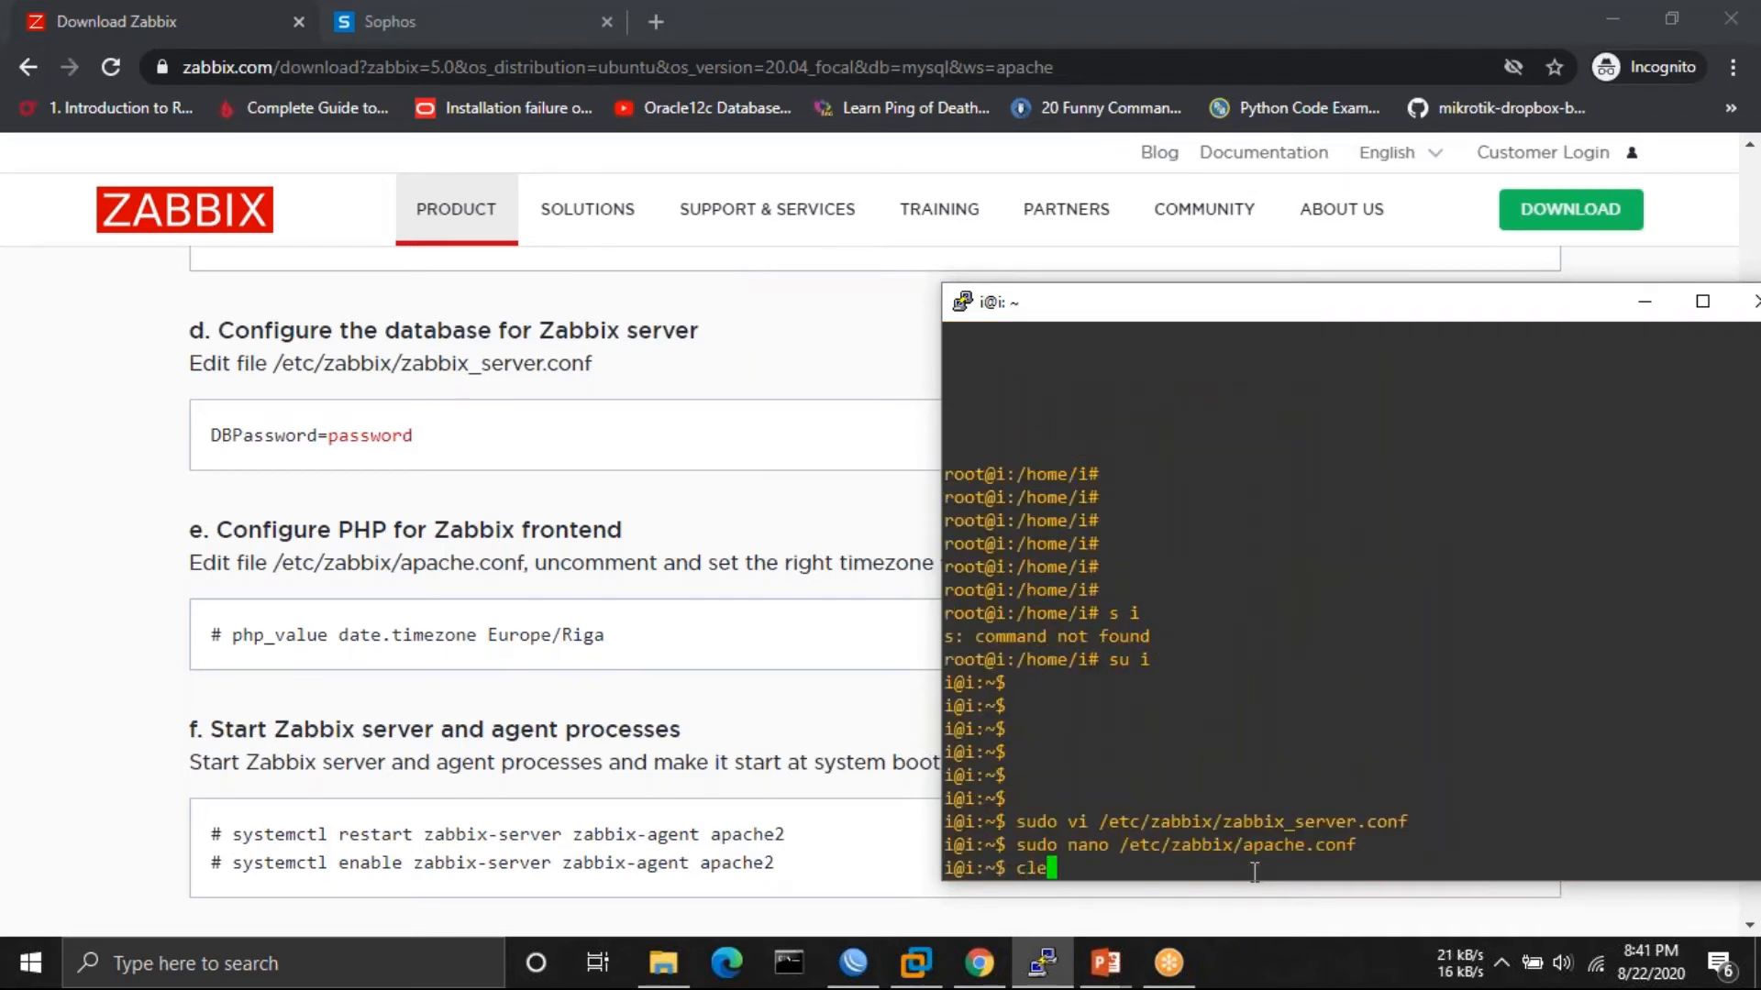
key(Return)
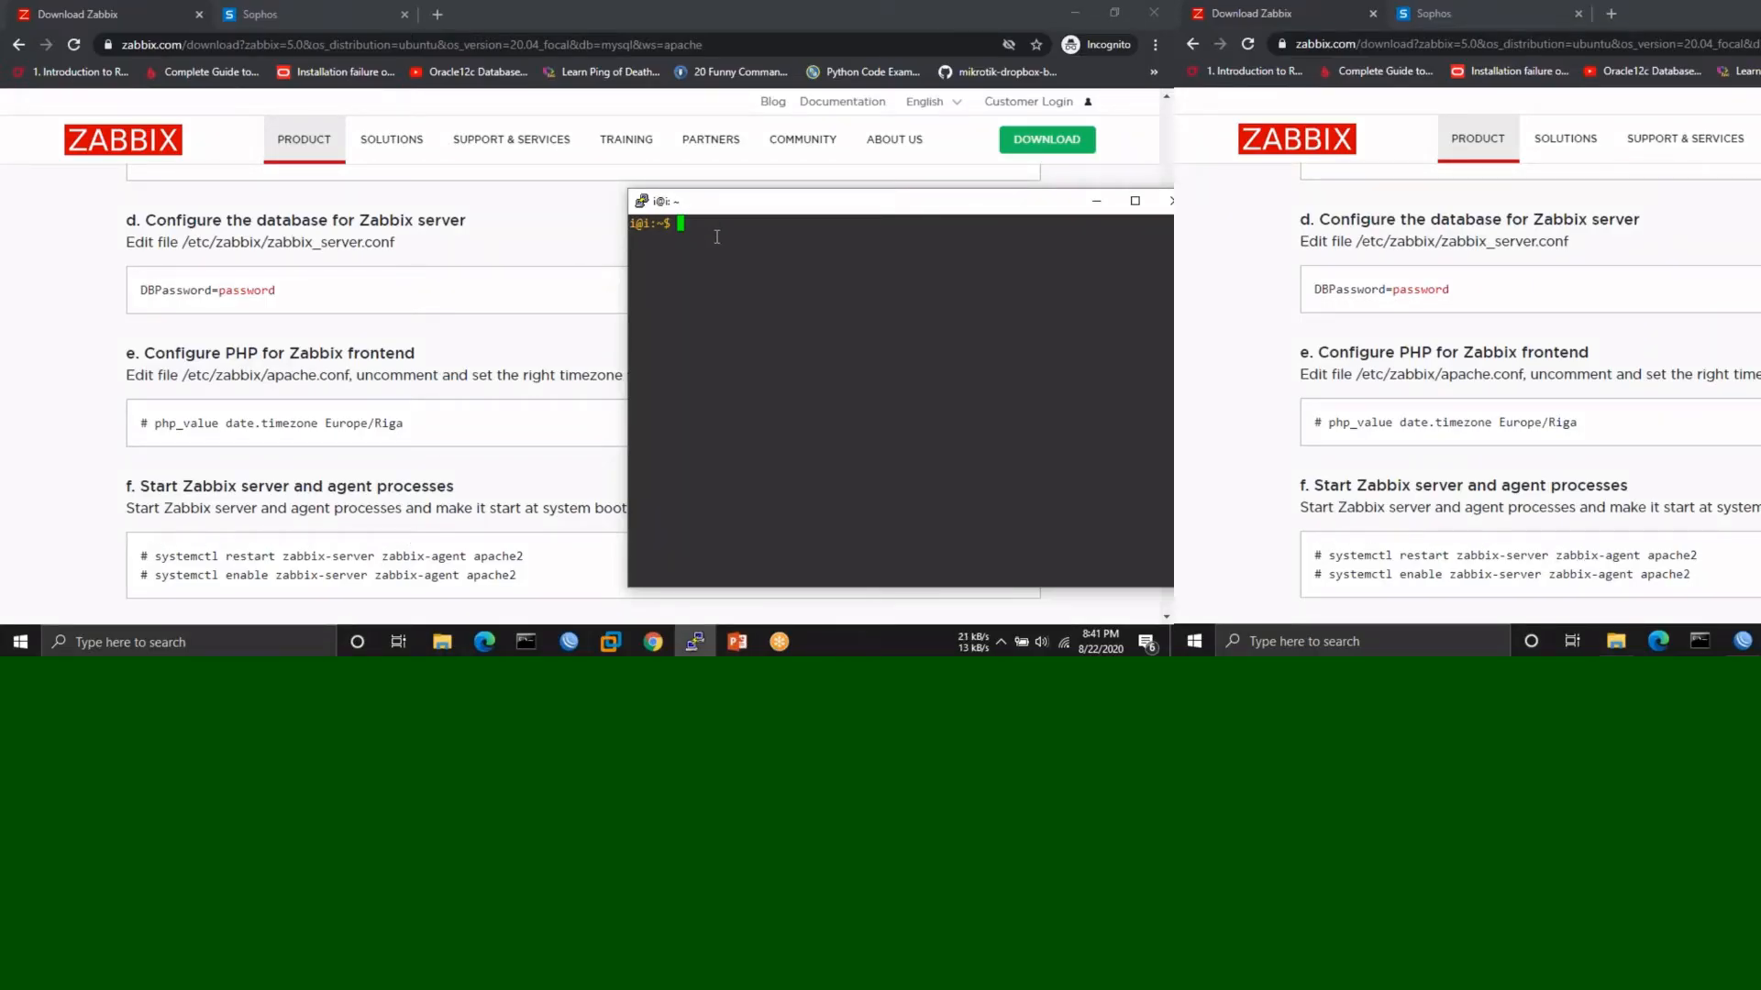
text(sudo systemctl zabbix-serer)
key(BackSpace)
key(BackSpace)
key(BackSpace)
key(BackSpace)
key(BackSpace)
key(BackSpace)
key(BackSpace)
key(BackSpace)
key(BackSpace)
key(BackSpace)
key(BackSpace)
key(BackSpace)
key(BackSpace)
key(BackSpace)
key(BackSpace)
key(BackSpace)
key(BackSpace)
key(BackSpace)
key(BackSpace)
key(BackSpace)
drag(524, 555, 163, 554)
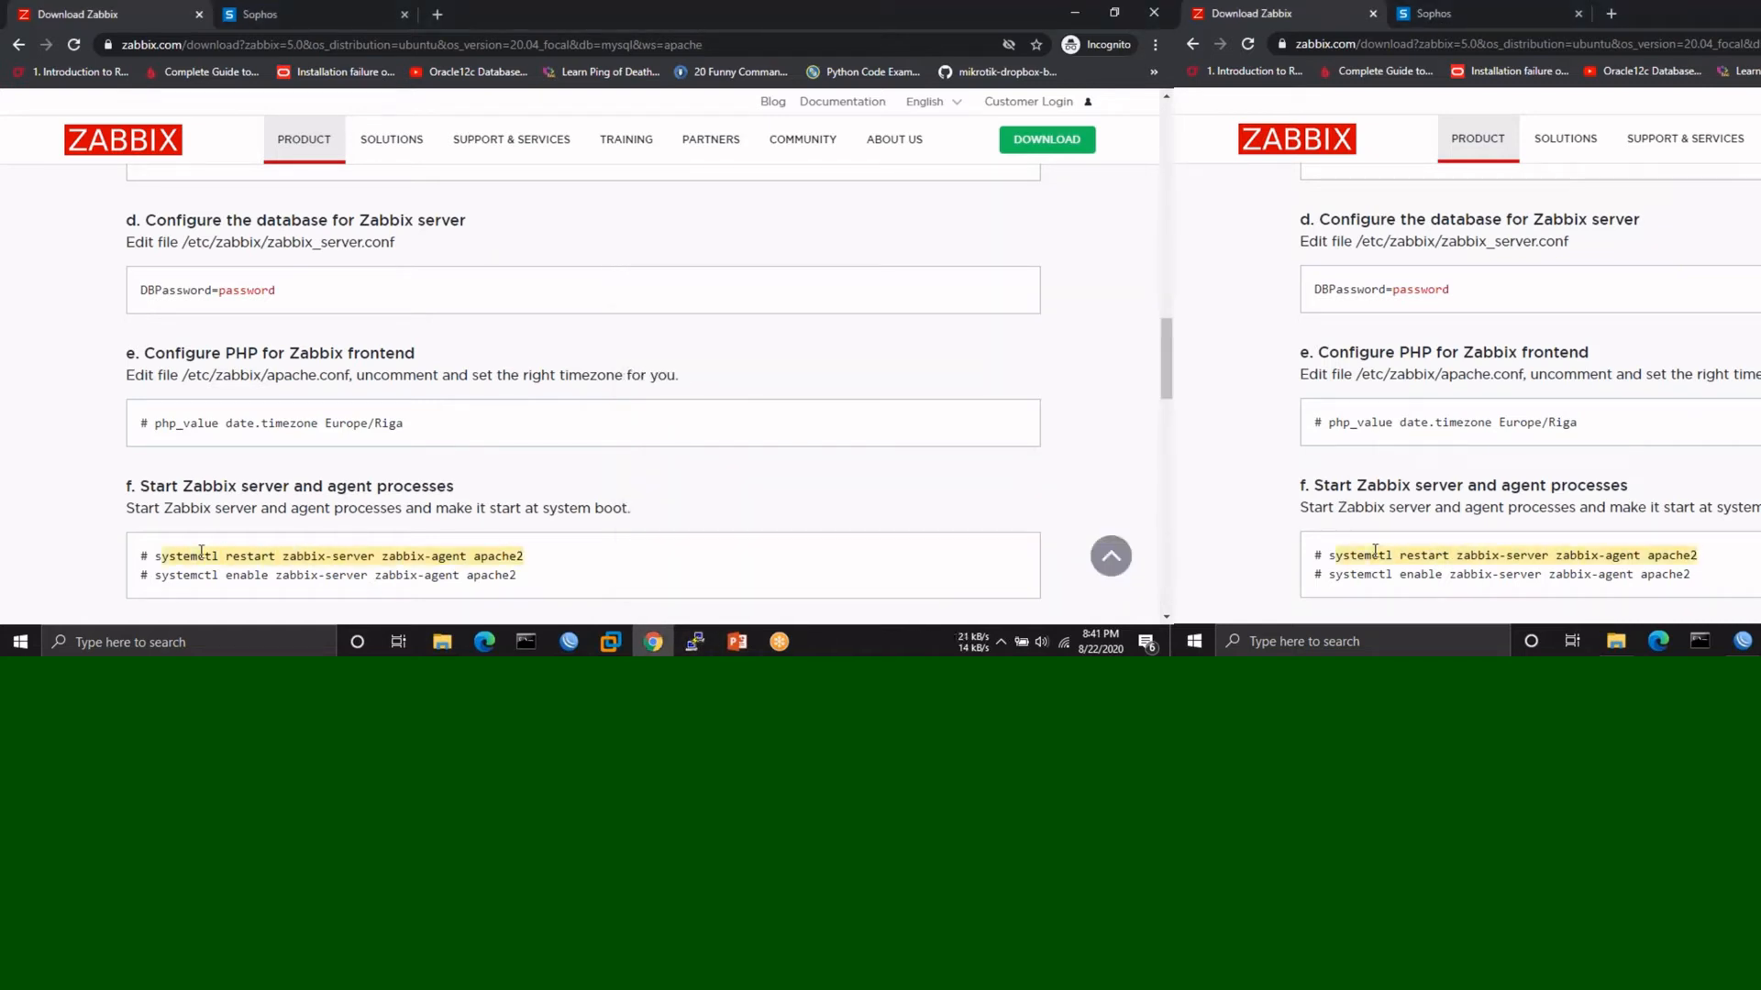
right_click(202, 553)
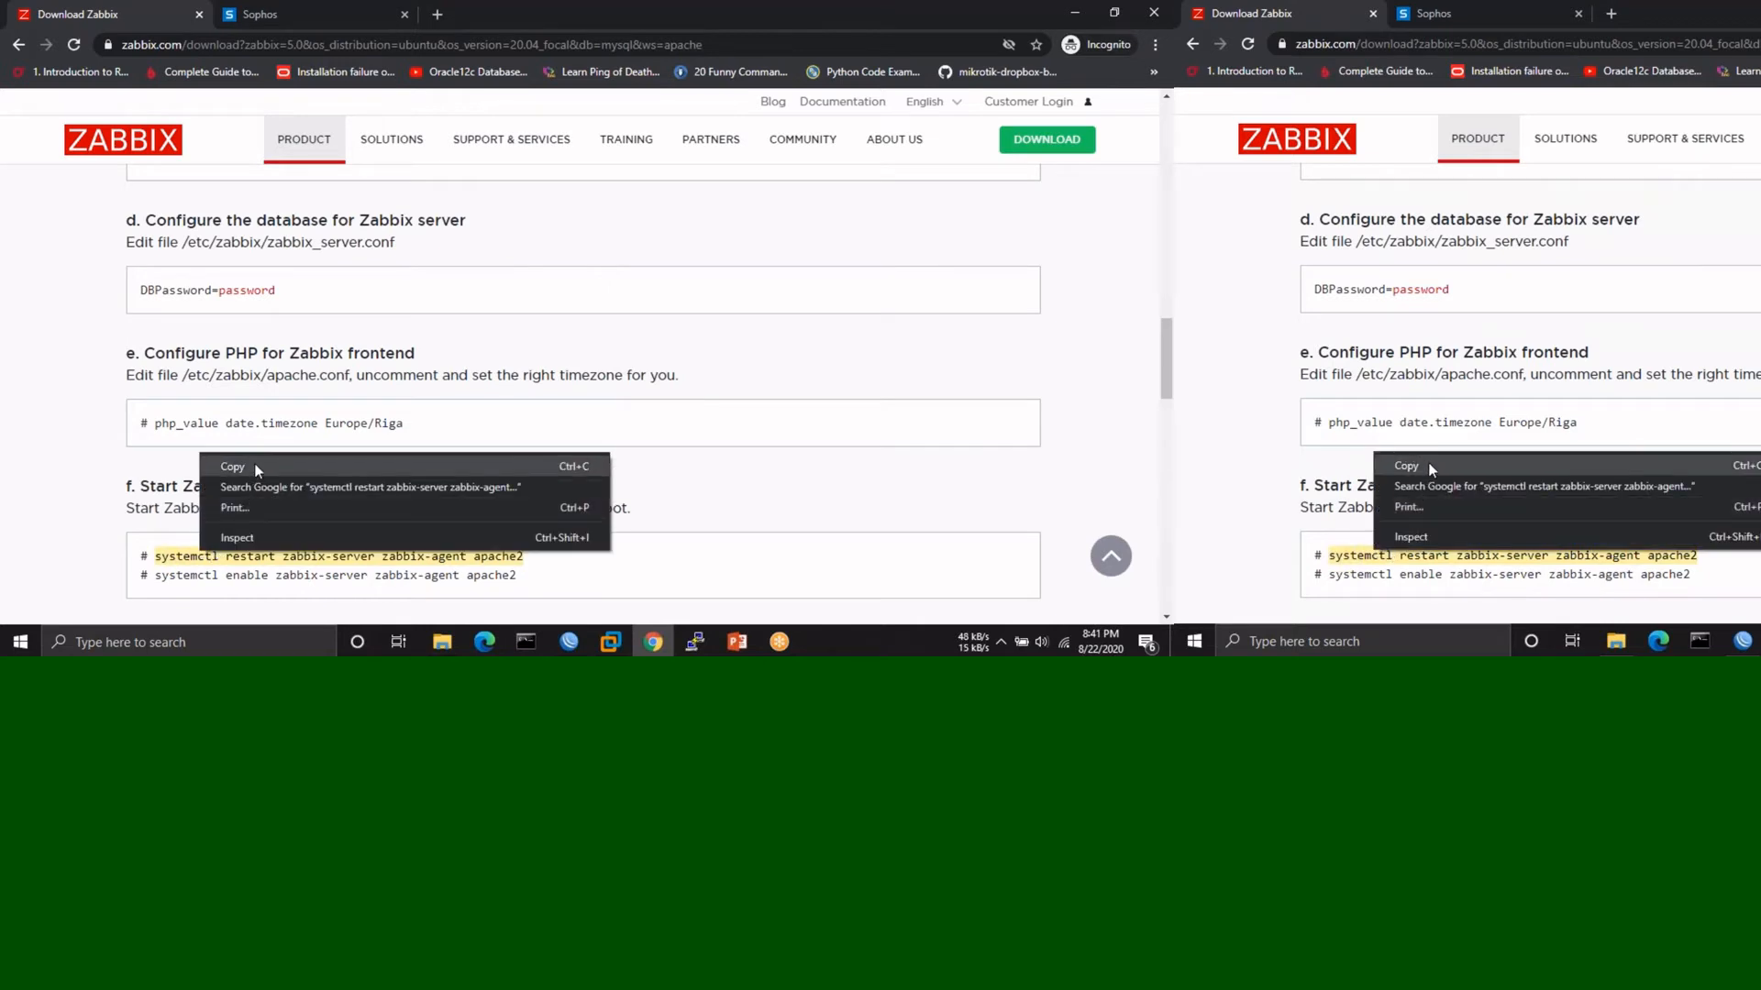
click(254, 463)
- Restart zabbix-server and apache2 with sudo, dropping zabbix-agent from the pasted command
click(695, 642)
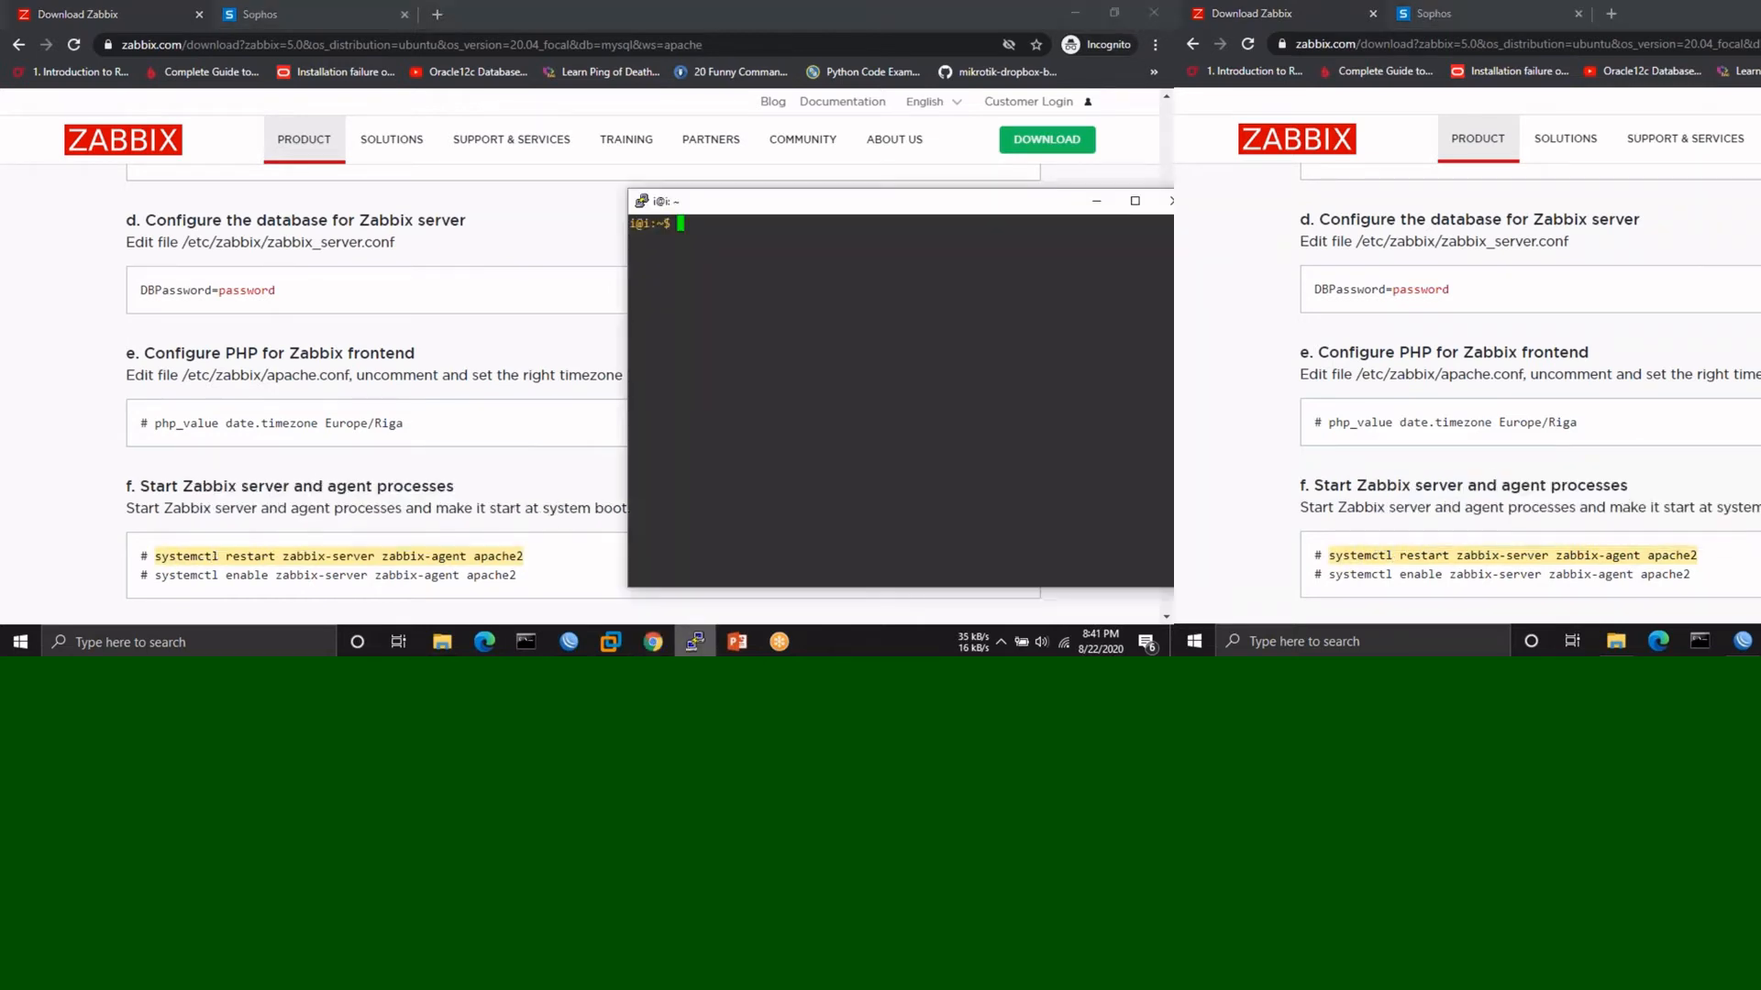
right_click(715, 269)
key(Left)
key(Left)
key(Left)
key(Left)
key(Left)
key(Left)
key(Left)
key(Left)
key(Left)
key(Left)
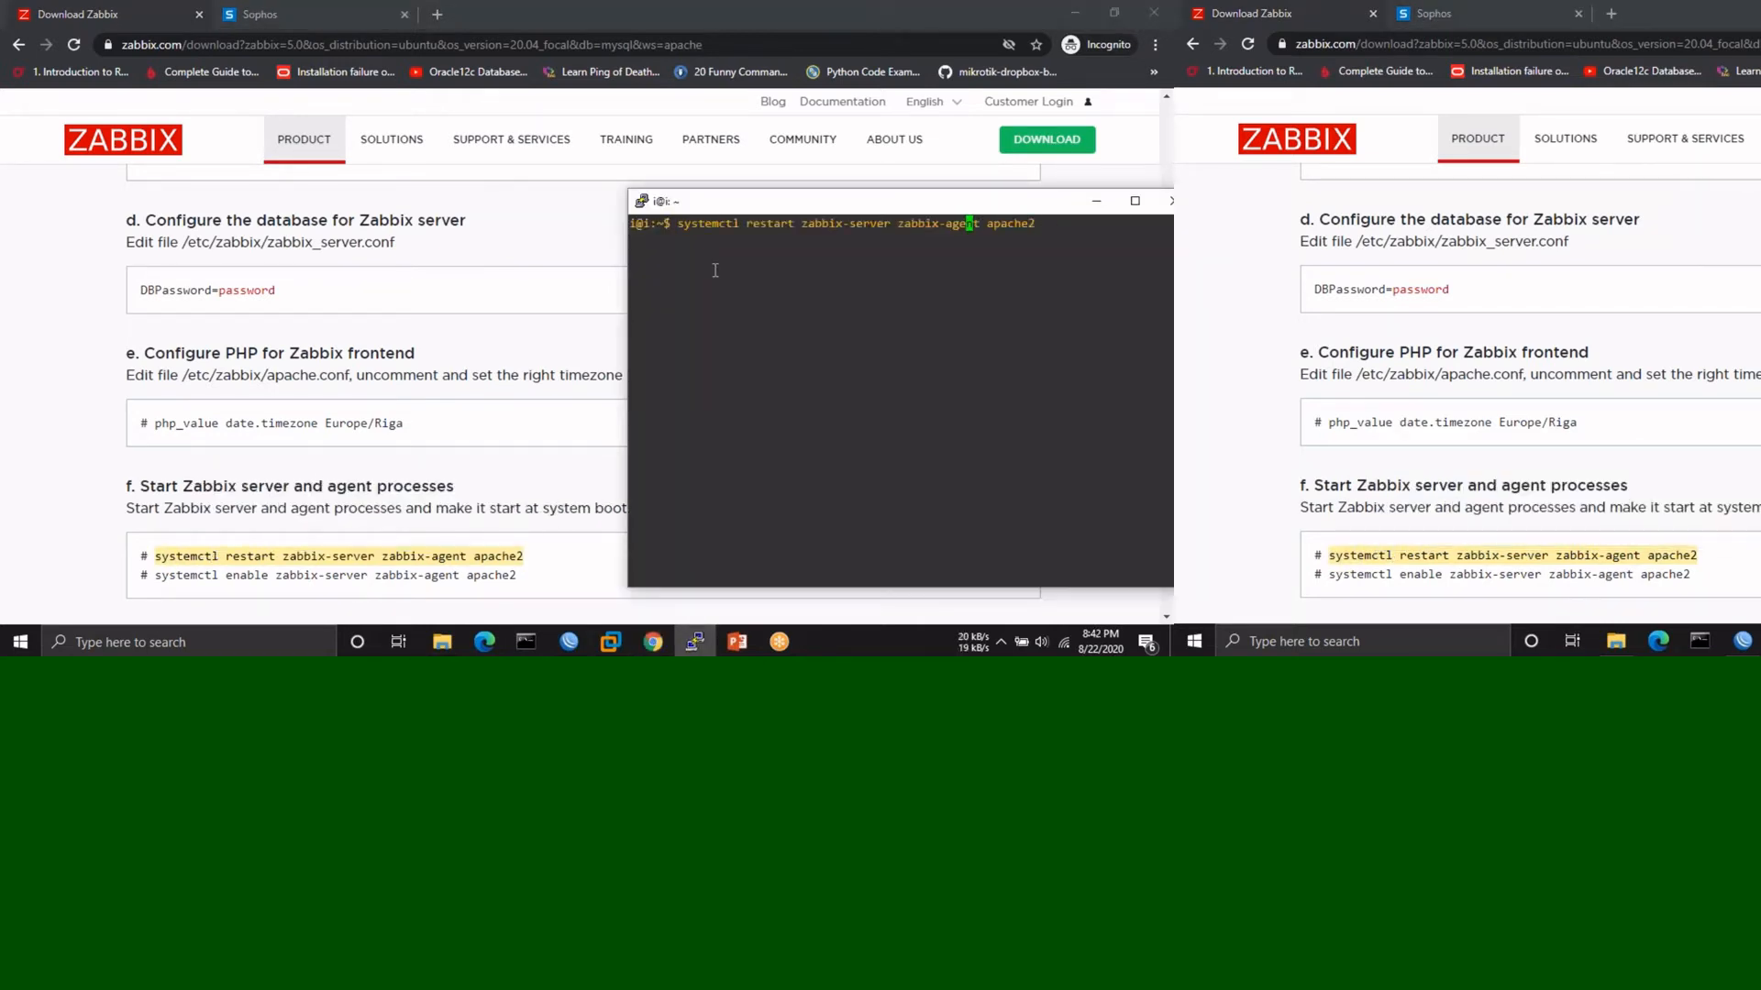
key(Right)
key(Right)
key(BackSpace)
key(BackSpace)
key(BackSpace)
key(BackSpace)
key(BackSpace)
key(BackSpace)
key(BackSpace)
key(BackSpace)
key(BackSpace)
key(BackSpace)
key(BackSpace)
key(BackSpace)
key(Right)
key(Right)
key(Right)
key(Right)
key(Right)
key(Right)
key(Right)
key(Right)
key(Return)
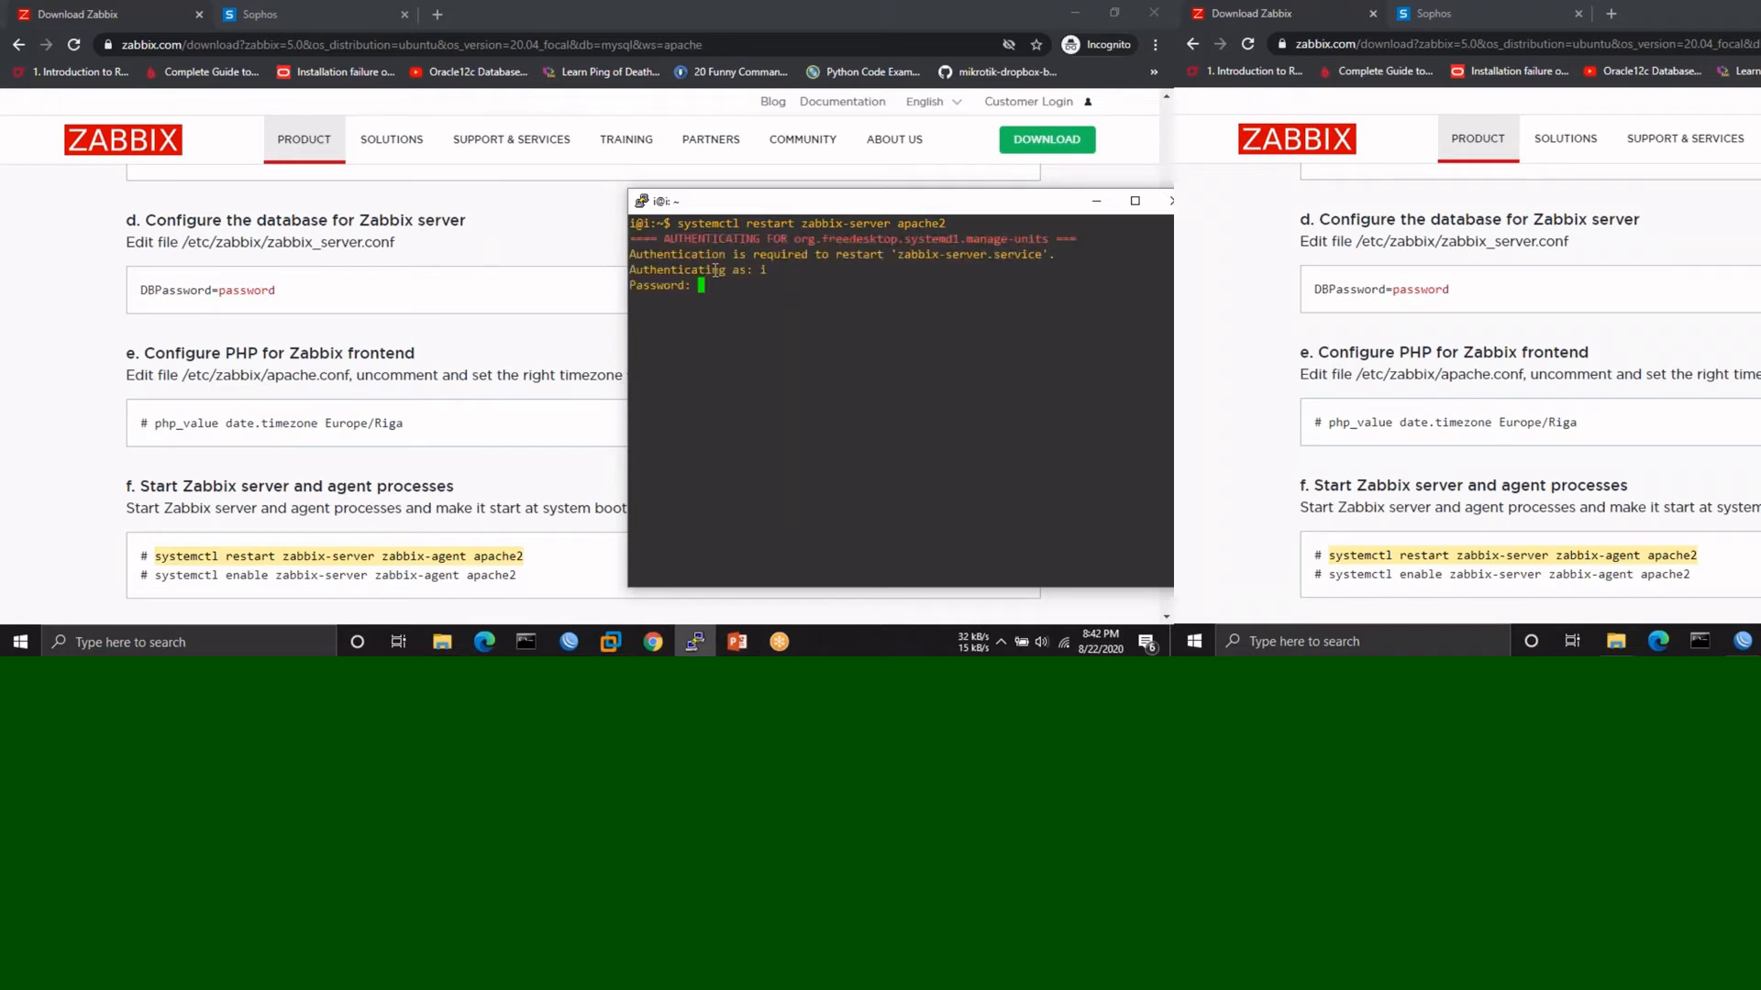
key(Return)
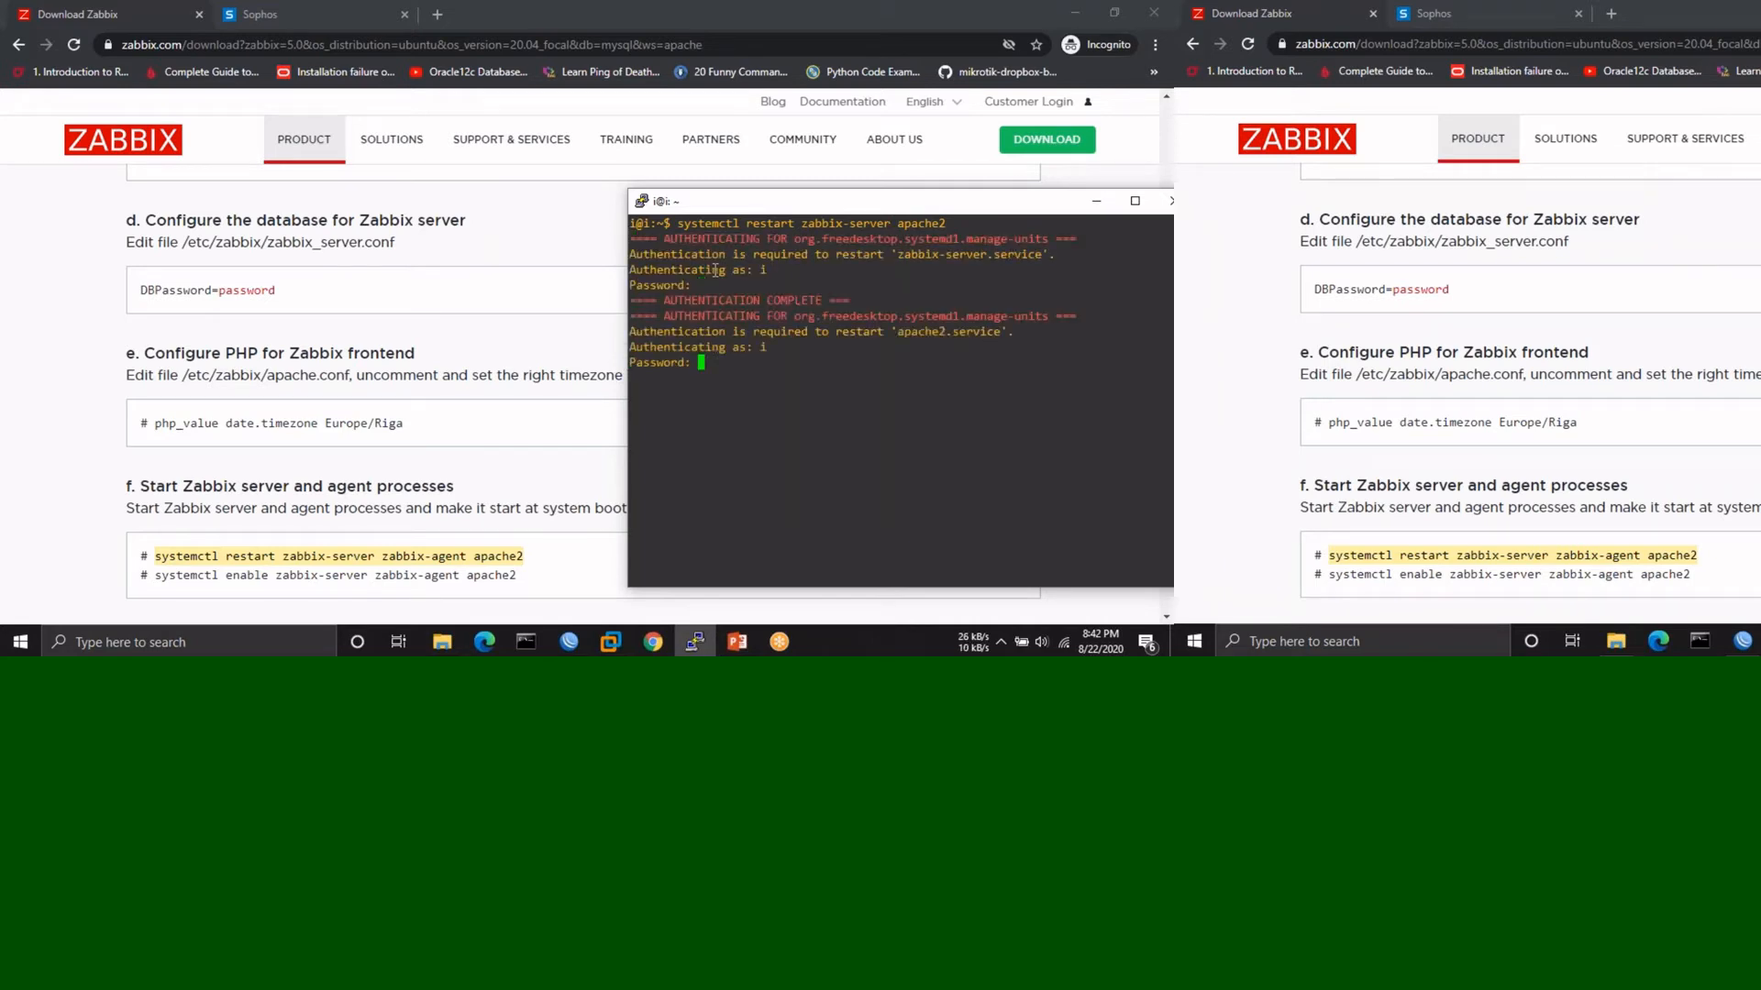
key(Return)
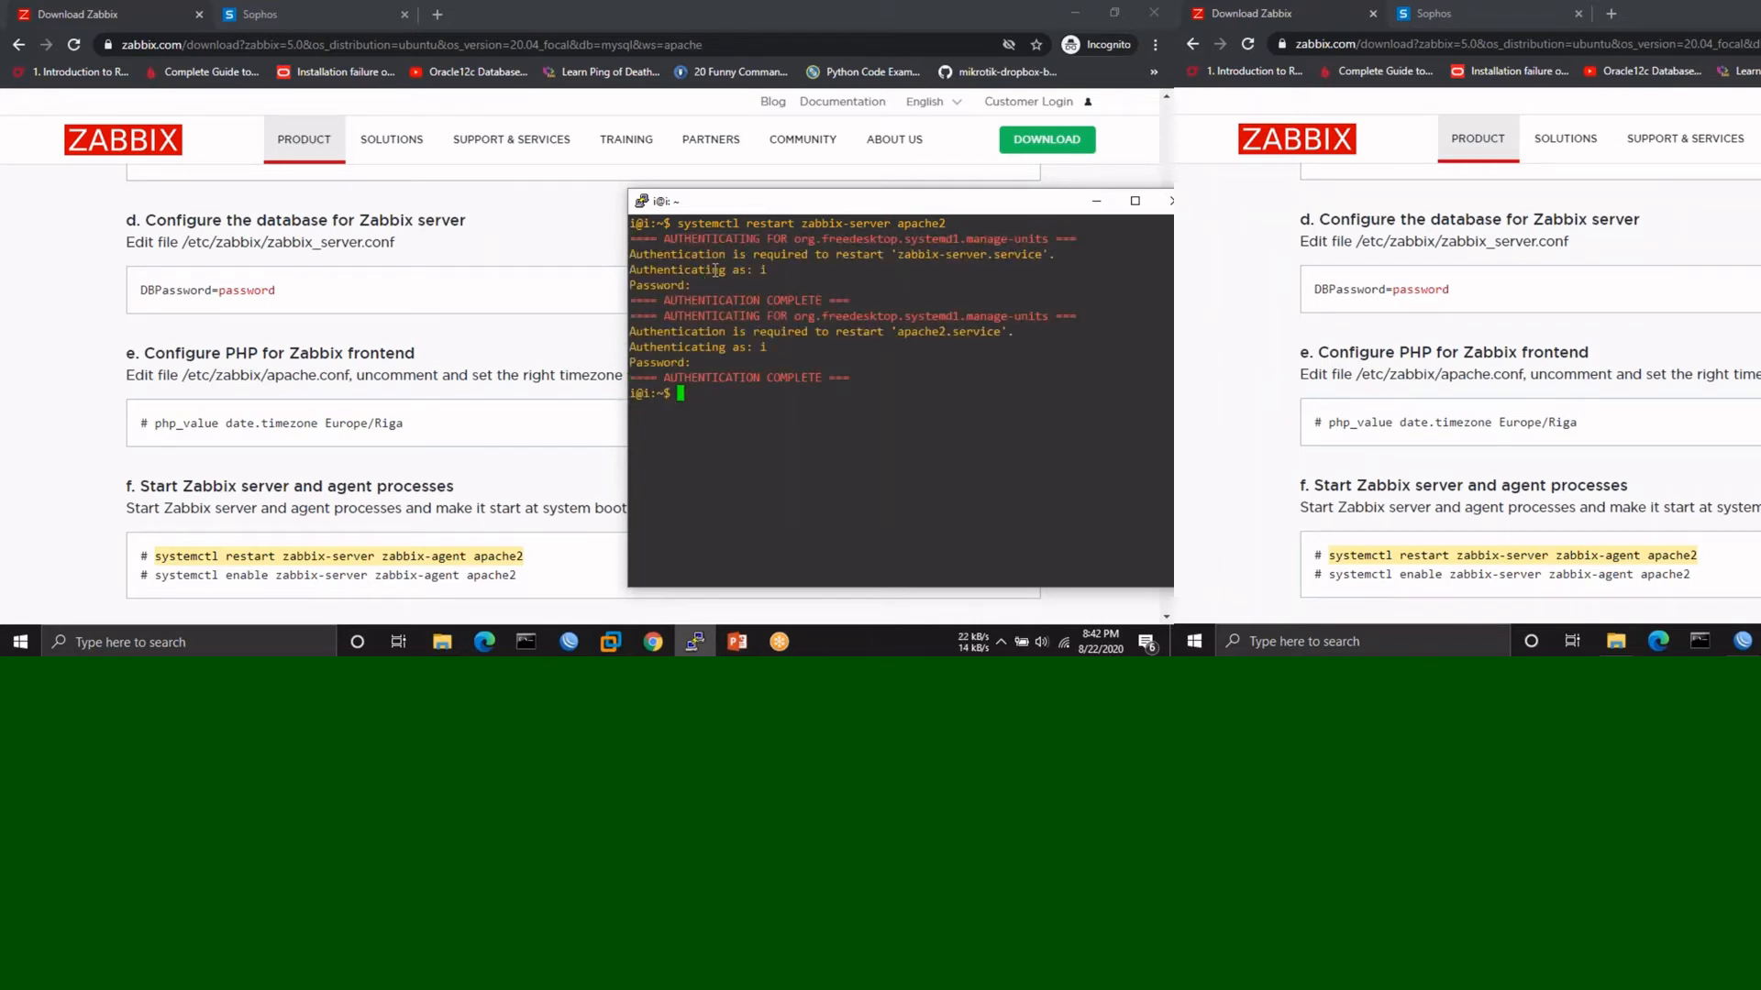
- Enable zabbix-server and apache2 at boot with sudo systemctl enable
key(Up)
key(Left)
key(Left)
key(Left)
key(Left)
key(Left)
key(Left)
key(Left)
key(Left)
key(Left)
key(Left)
key(Left)
key(Left)
key(Left)
key(Left)
key(Left)
key(Left)
key(Left)
key(Left)
key(Left)
key(Left)
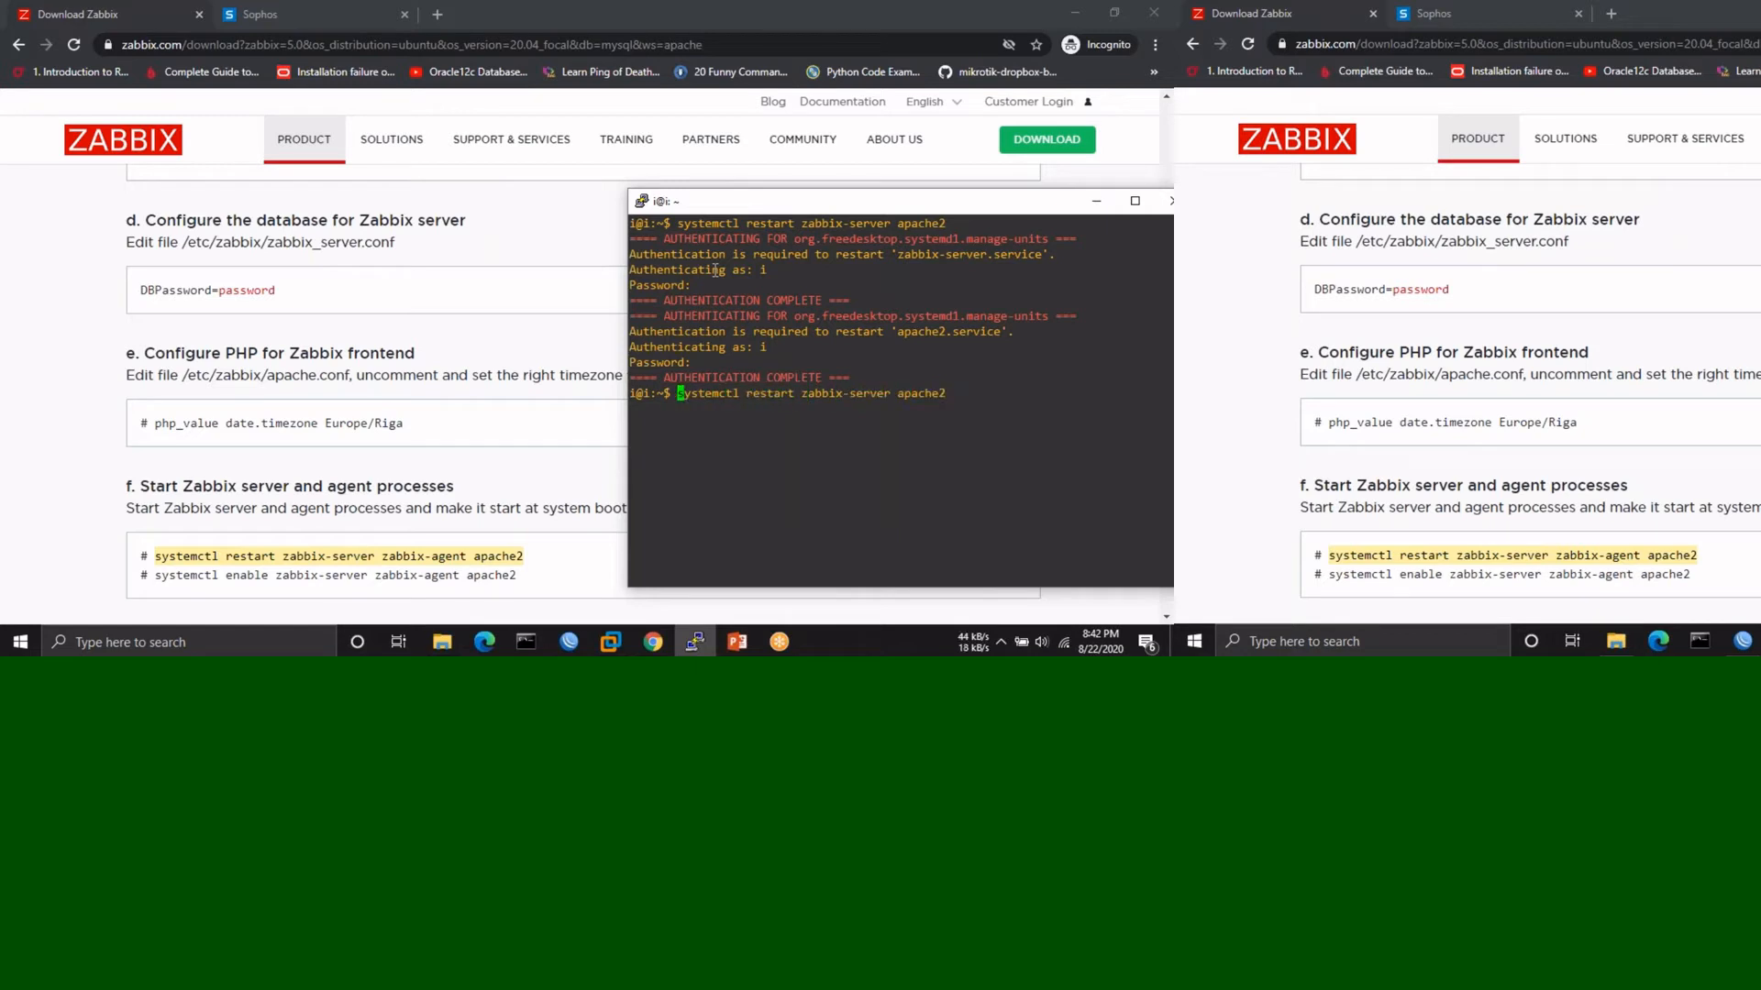
text(sudo)
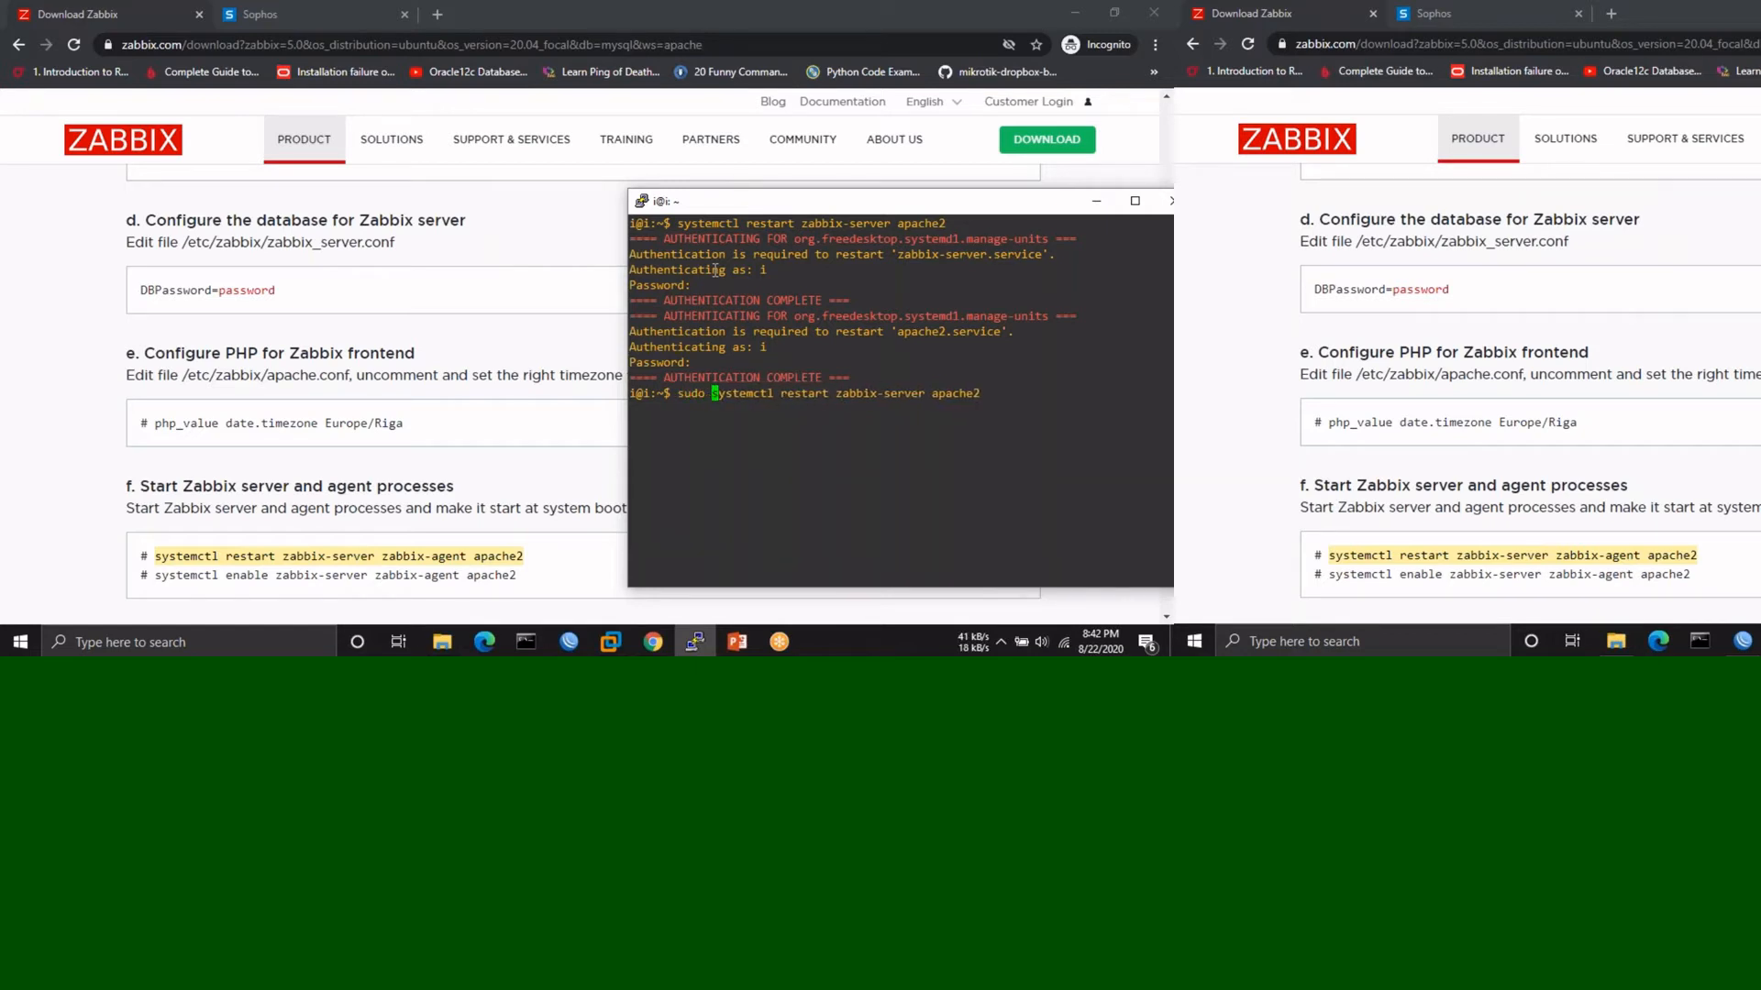
key(Right)
key(Right)
key(Right)
key(Right)
key(Right)
key(Right)
key(Right)
key(Right)
key(Right)
key(Right)
key(Right)
key(Right)
key(Right)
key(Right)
key(Right)
key(Right)
key(Right)
key(Right)
key(BackSpace)
key(BackSpace)
key(BackSpace)
key(BackSpace)
key(BackSpace)
key(BackSpace)
key(BackSpace)
key(BackSpace)
text(enble)
key(Right)
key(Right)
key(Right)
key(Right)
key(Right)
key(Right)
key(Right)
key(Right)
key(Right)
key(Right)
key(Right)
key(Right)
key(Right)
key(Right)
key(Right)
key(Right)
key(Right)
key(Right)
key(Right)
key(Right)
key(Return)
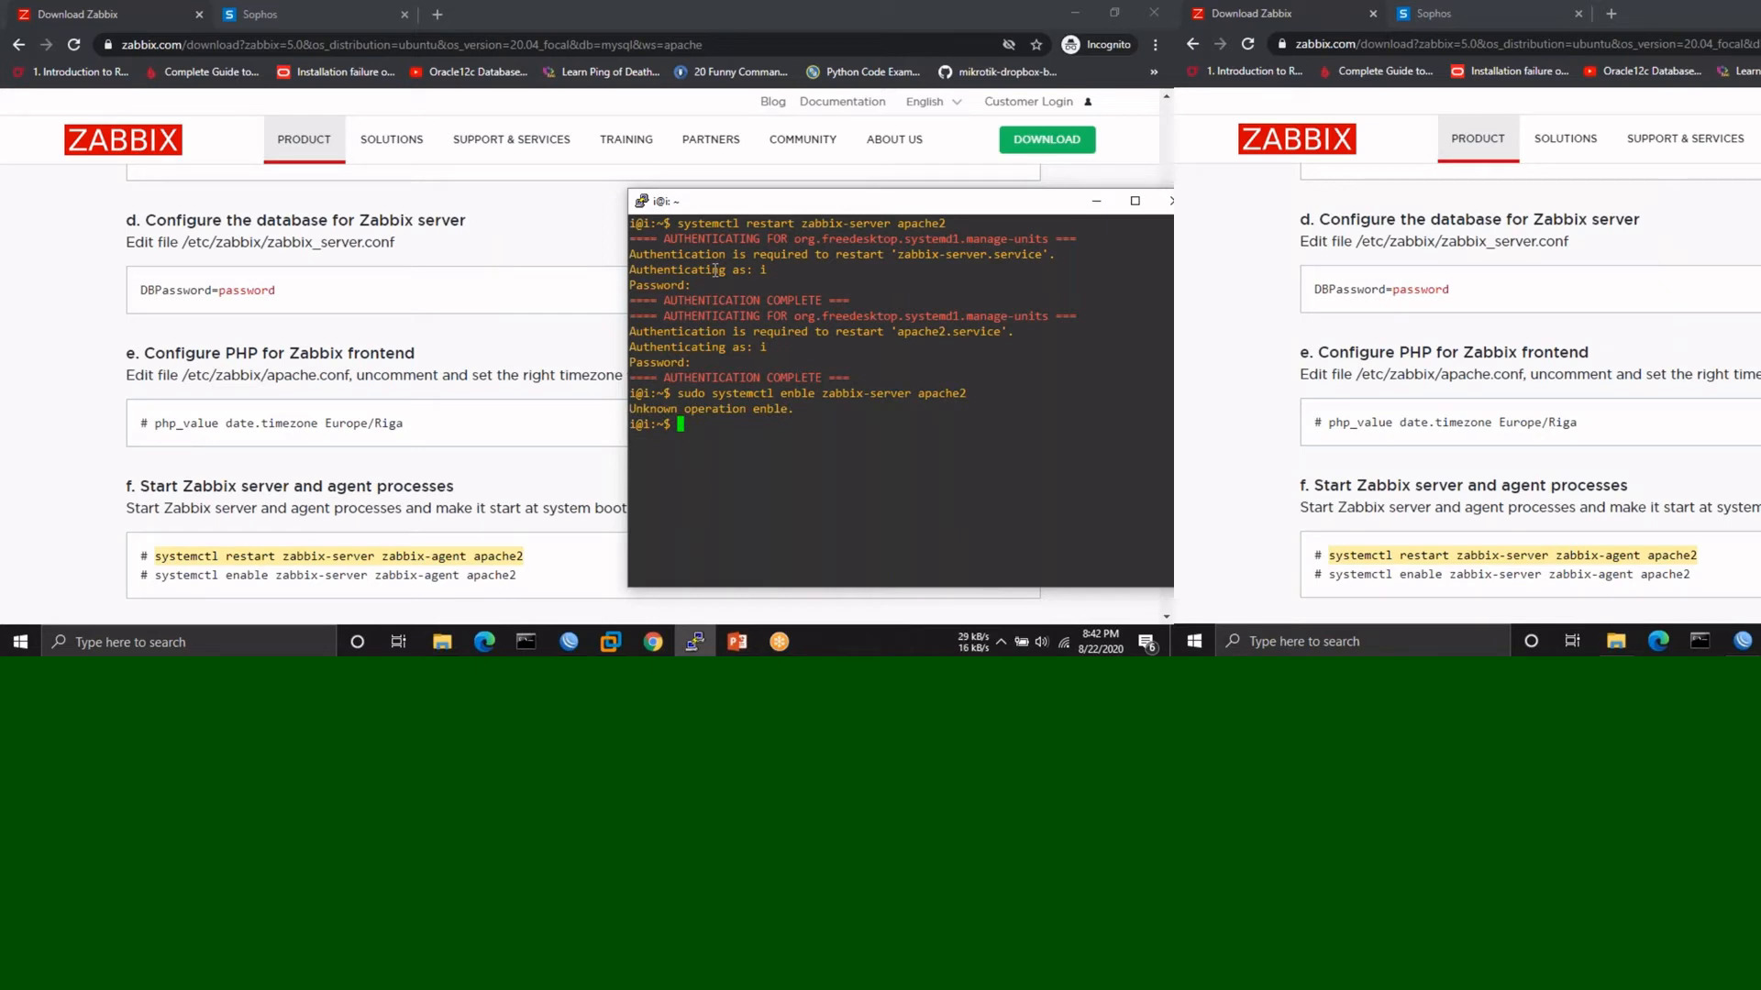
key(Up)
key(Left)
key(Left)
key(Left)
key(Left)
key(Left)
key(Left)
key(Left)
key(Left)
key(Left)
key(Left)
key(Left)
key(Left)
key(Left)
key(Left)
key(Left)
key(Left)
key(Left)
key(Left)
key(Left)
key(Left)
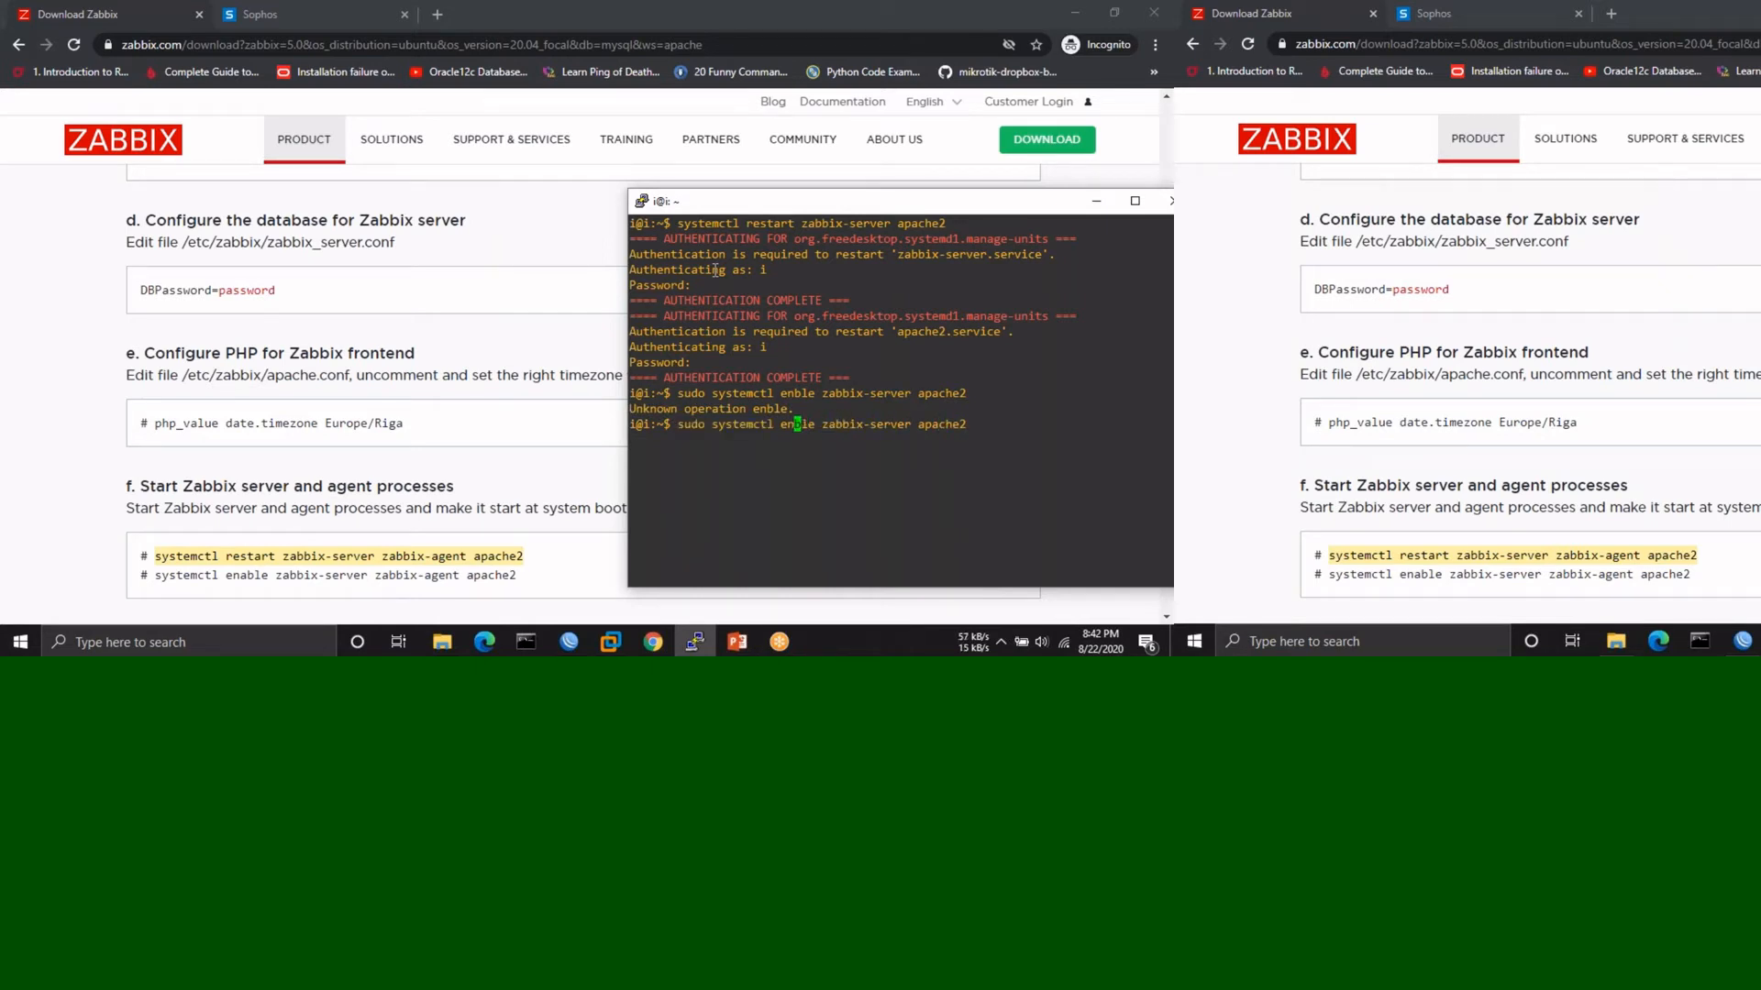
text(a)
key(Return)
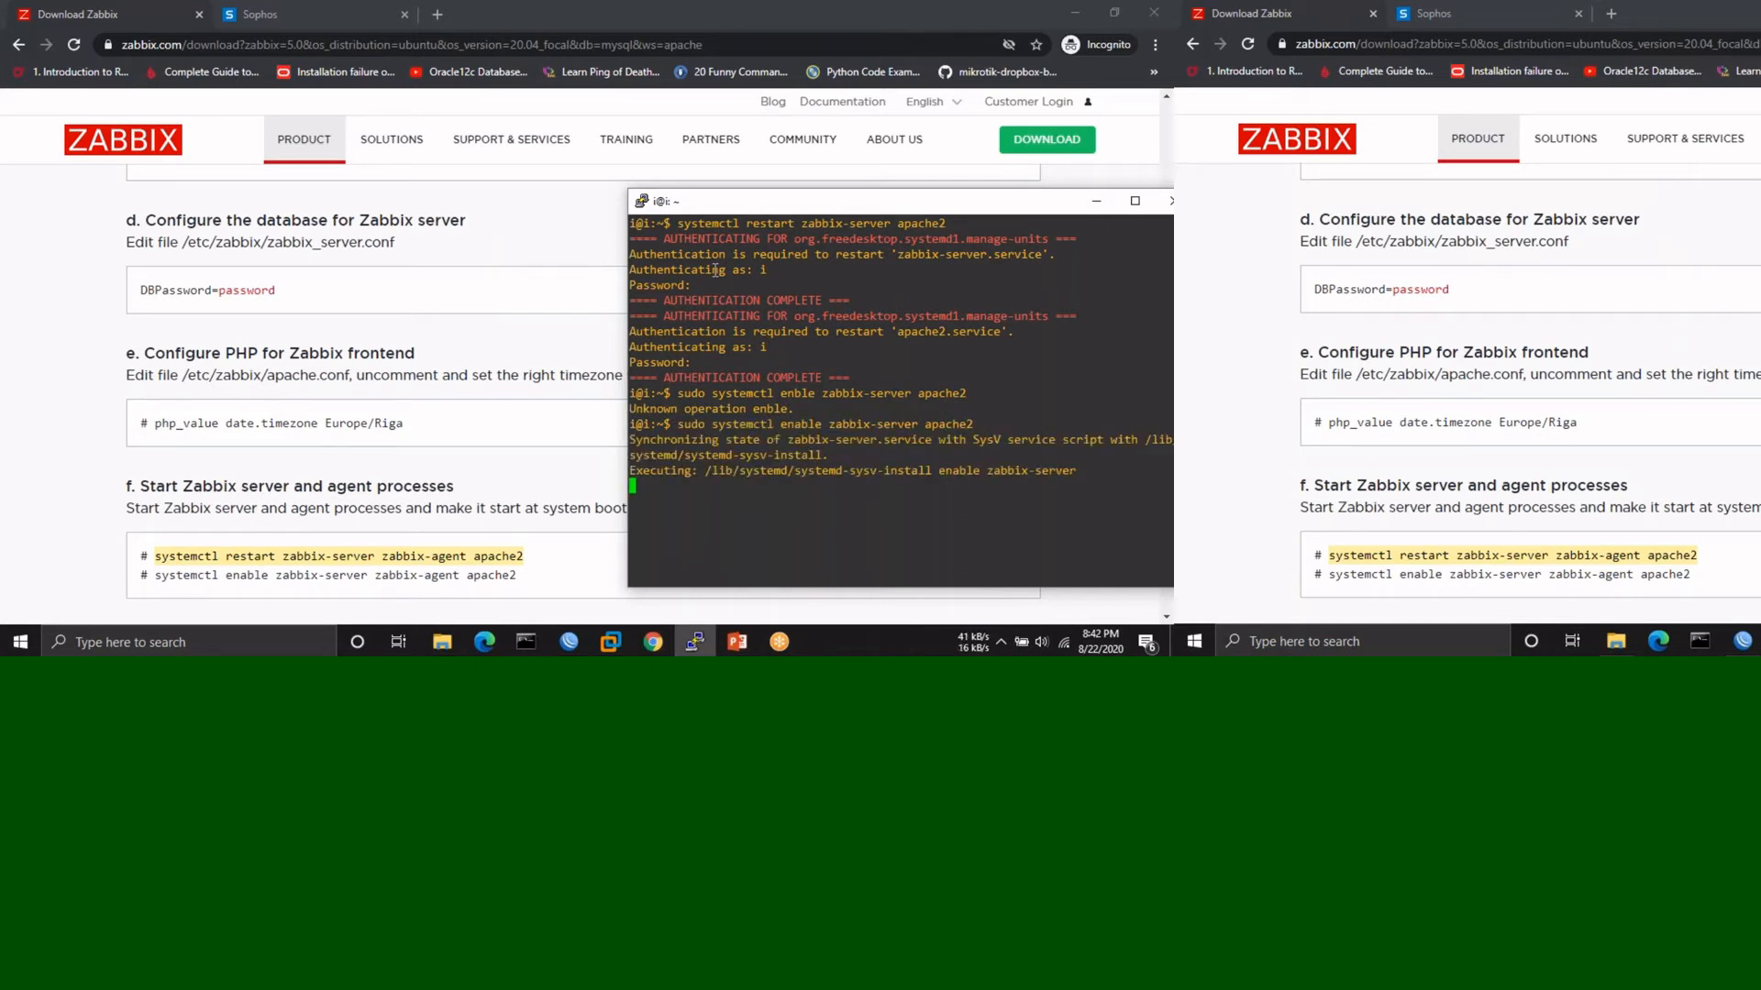
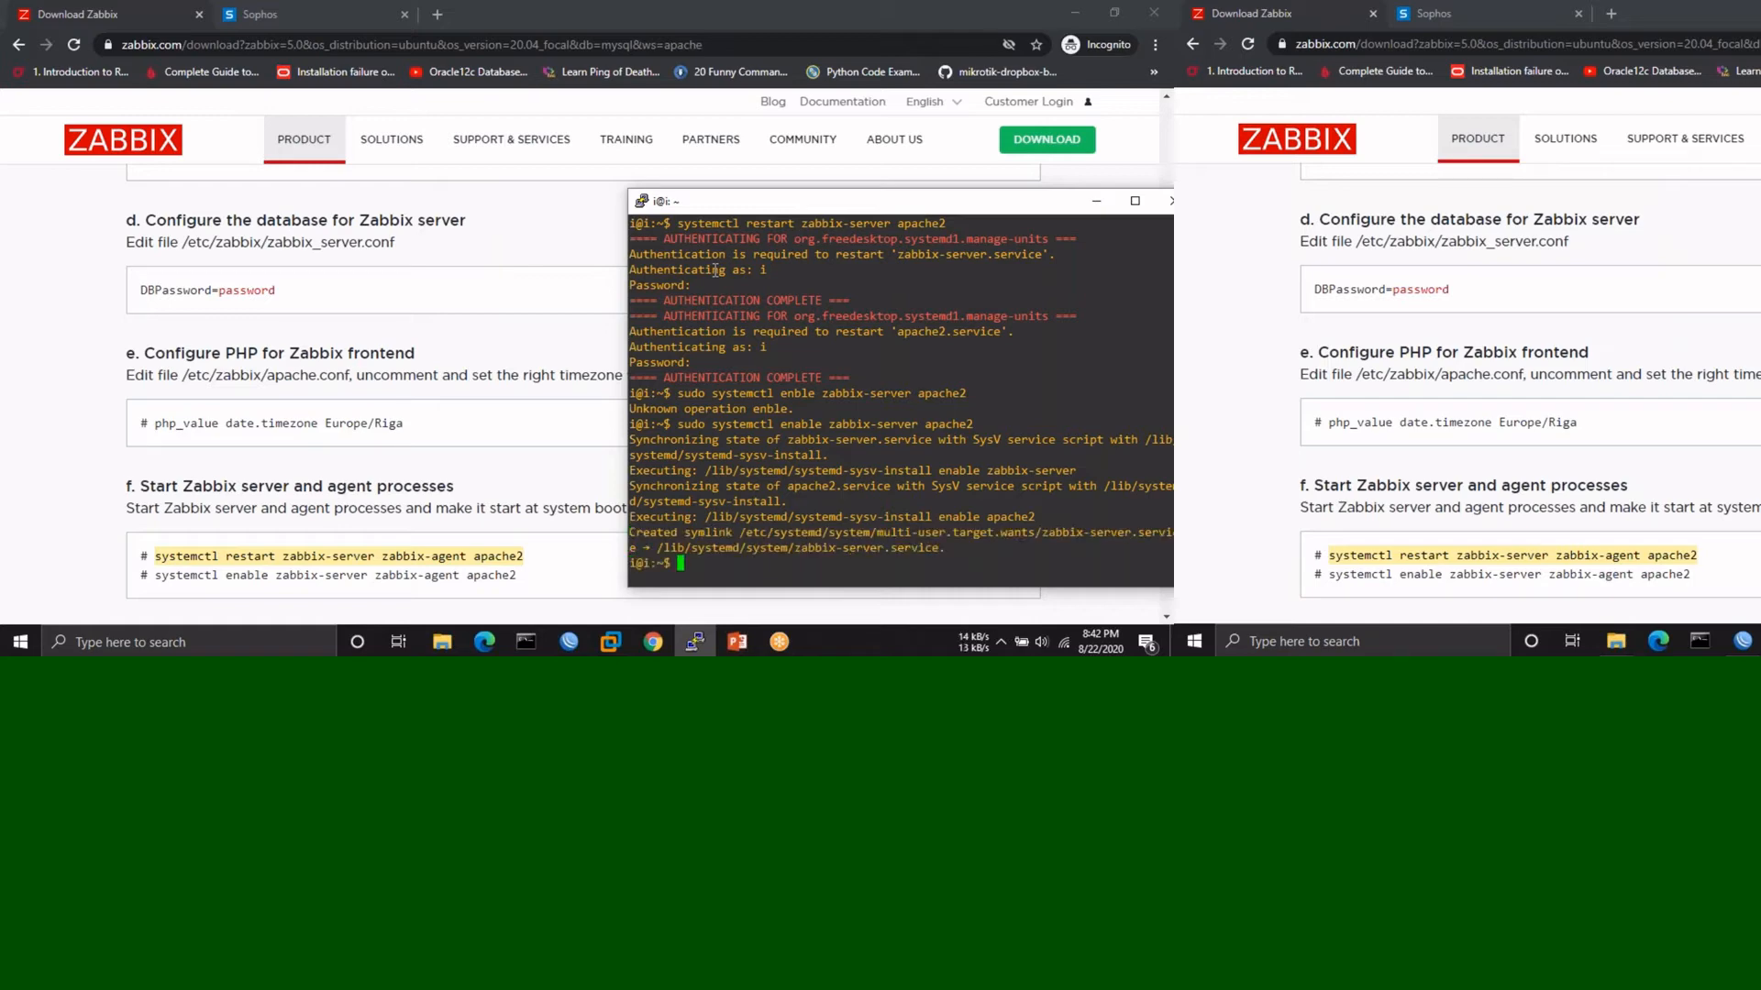
- Switch to the Zabbix download page in Chrome, restore the window smaller and open a new incognito tab
key(Return)
key(Return)
key(Return)
key(Return)
key(Return)
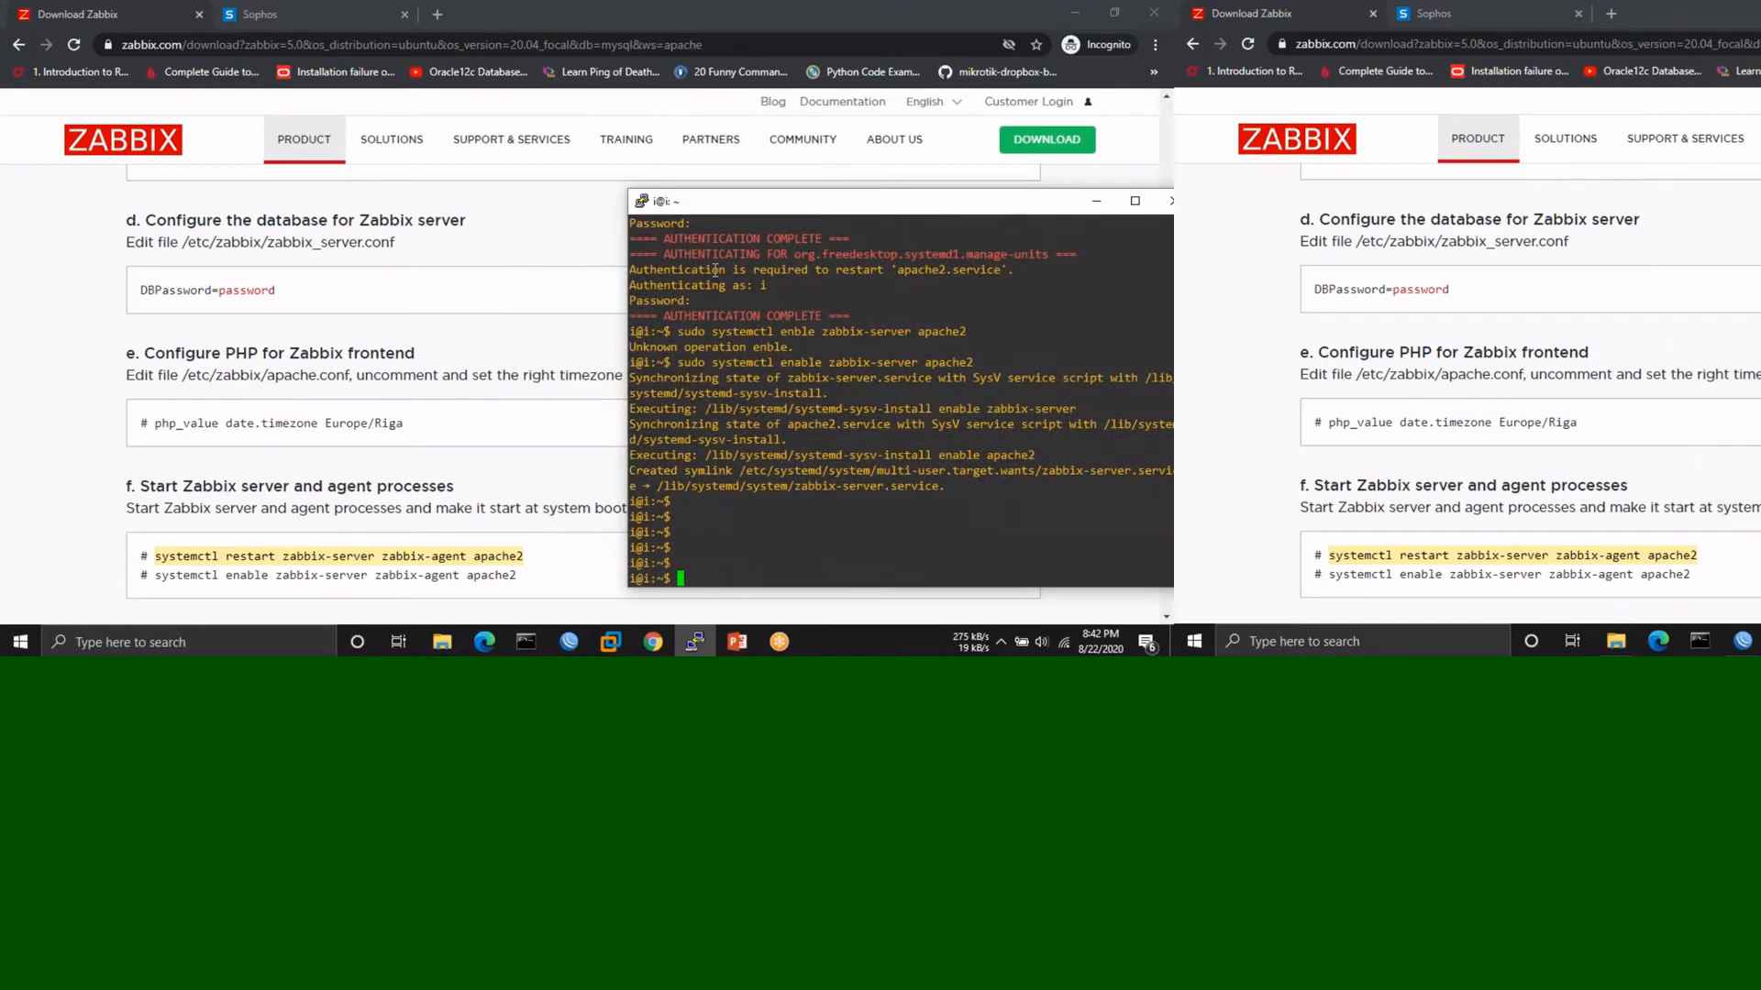
click(99, 15)
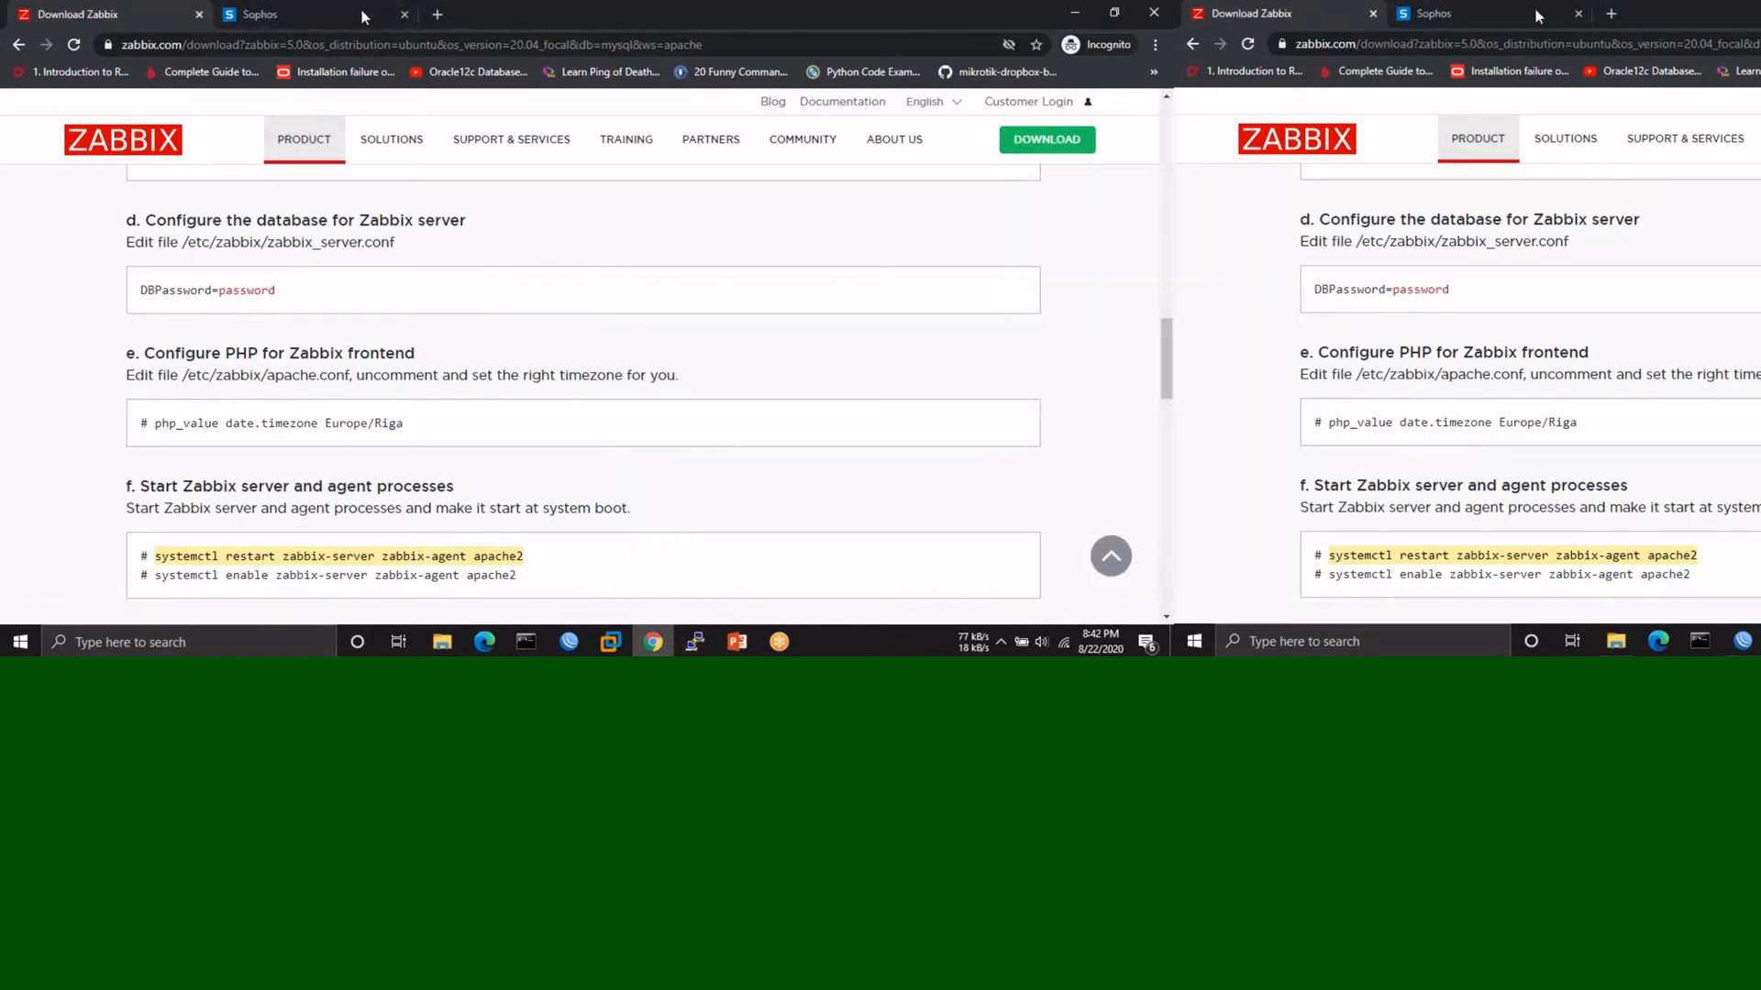
click(480, 16)
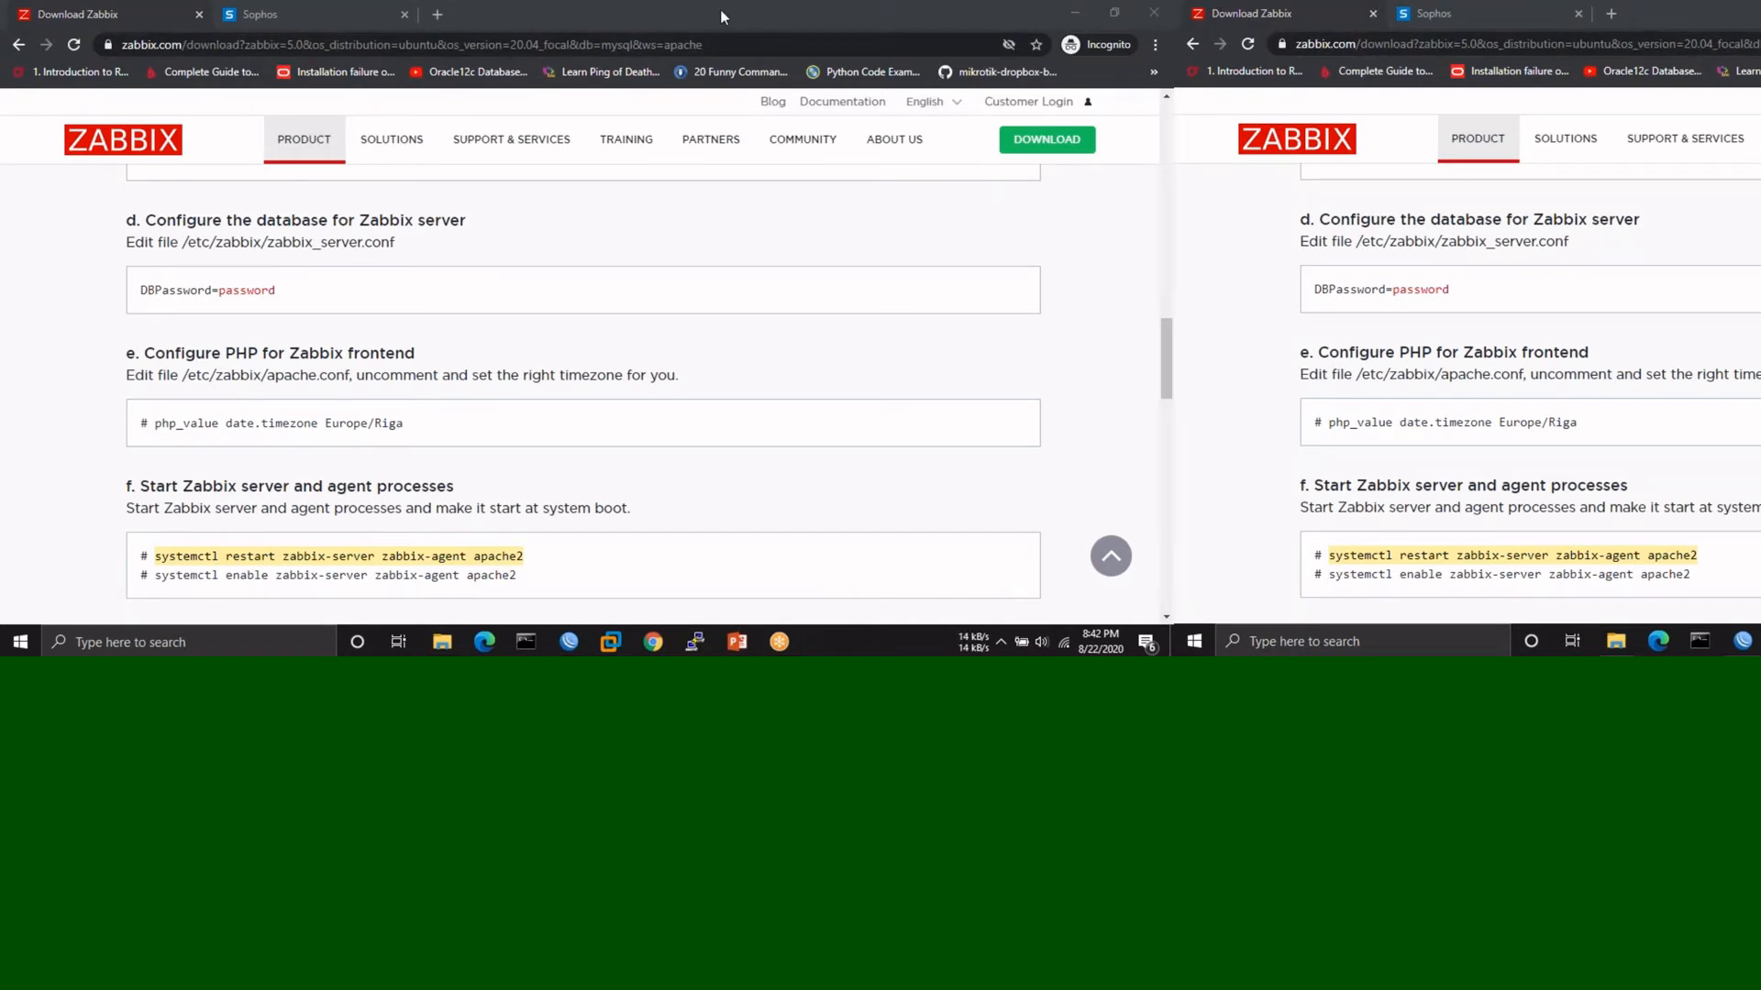
double_click(503, 13)
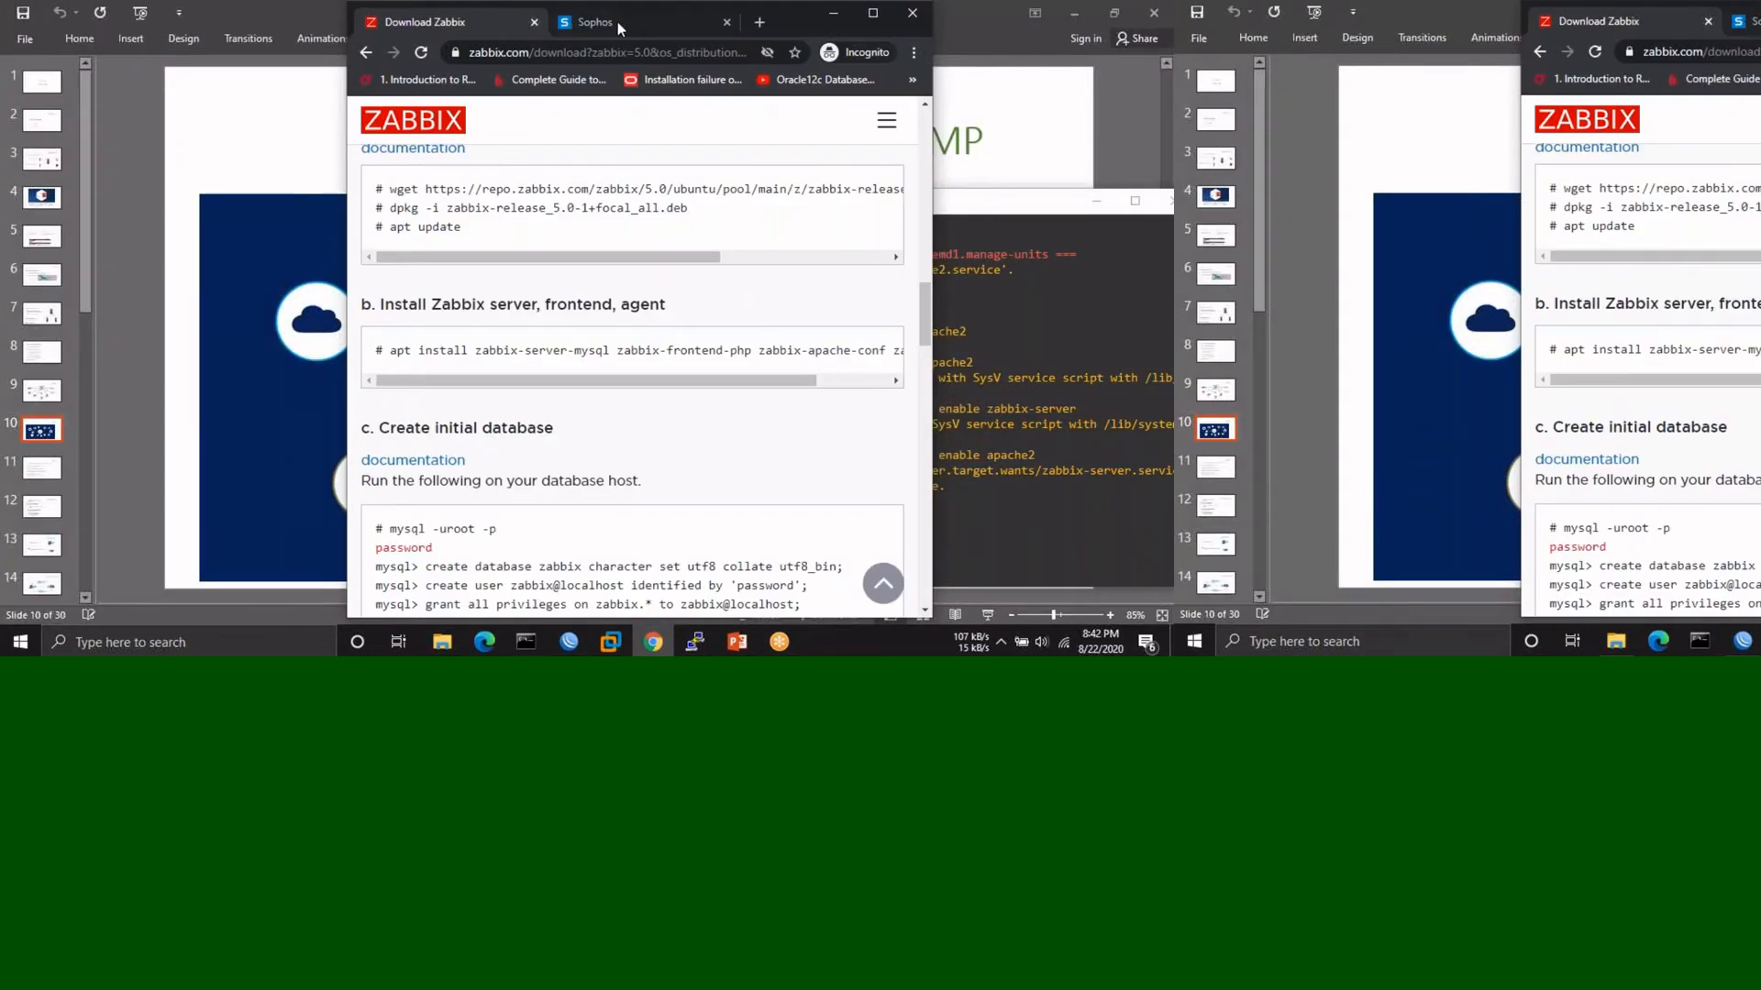
click(756, 25)
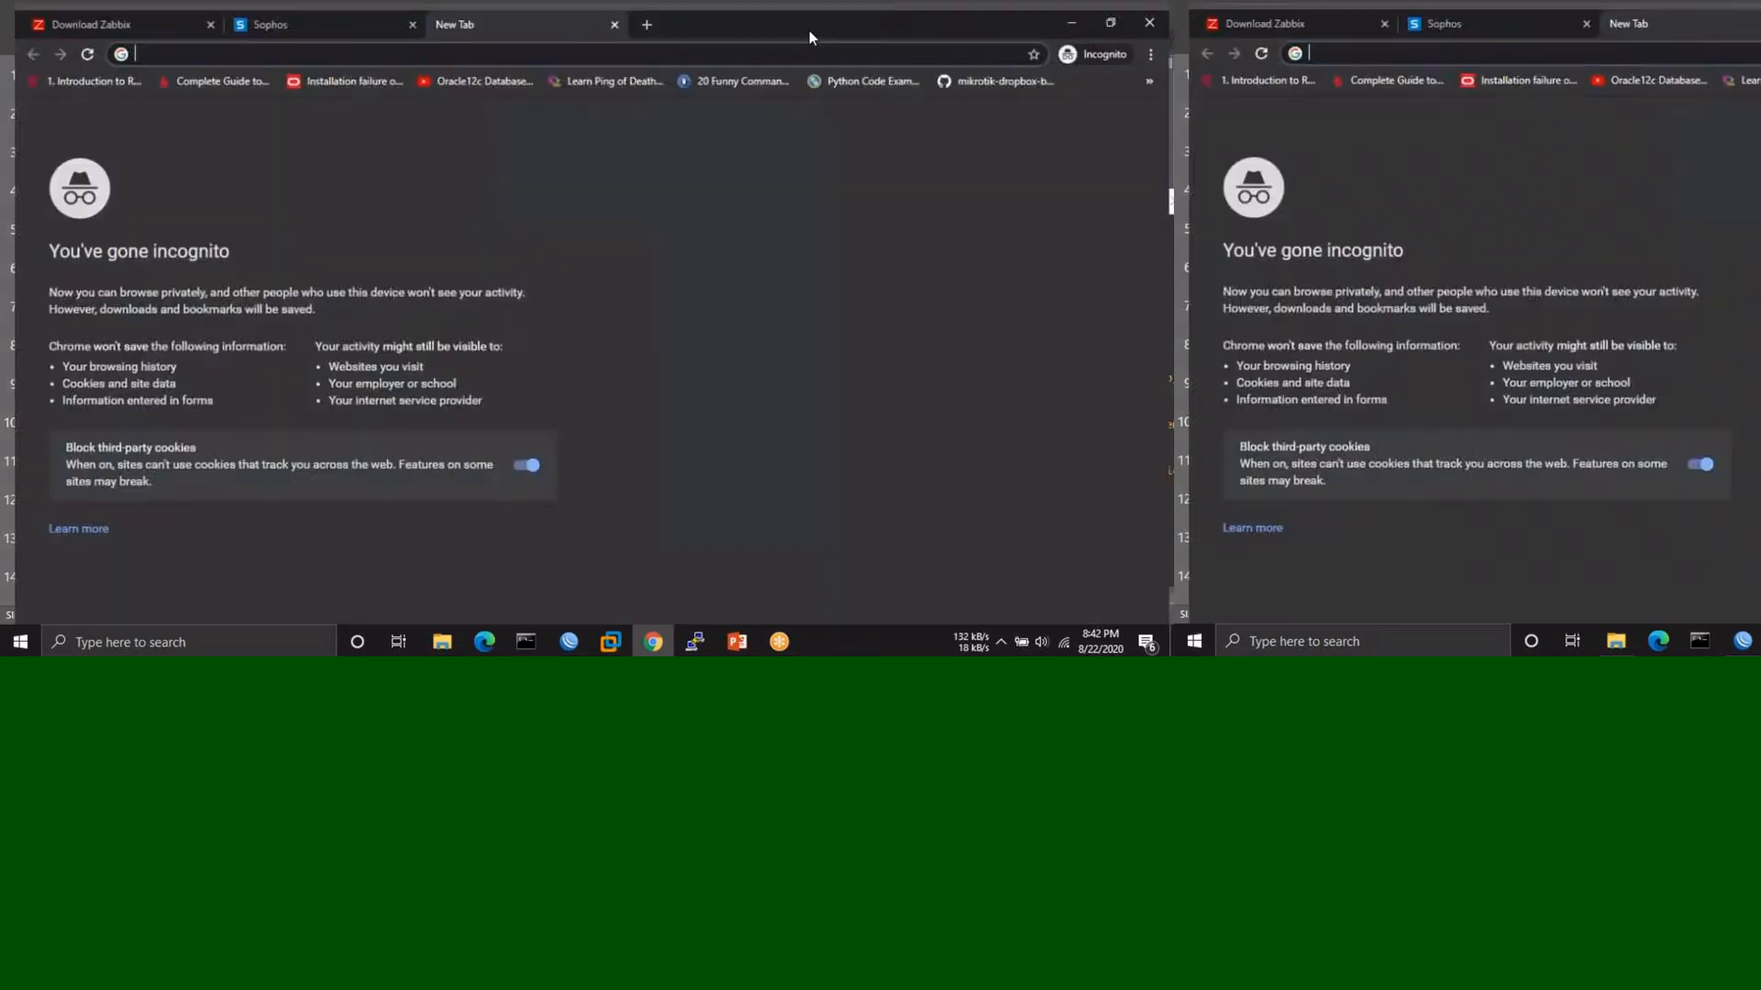
- Maximize Chrome and load 192.168.254.48, then 192.168.254.48/zabbix to reach the Zabbix 5.0 setup
double_click(809, 30)
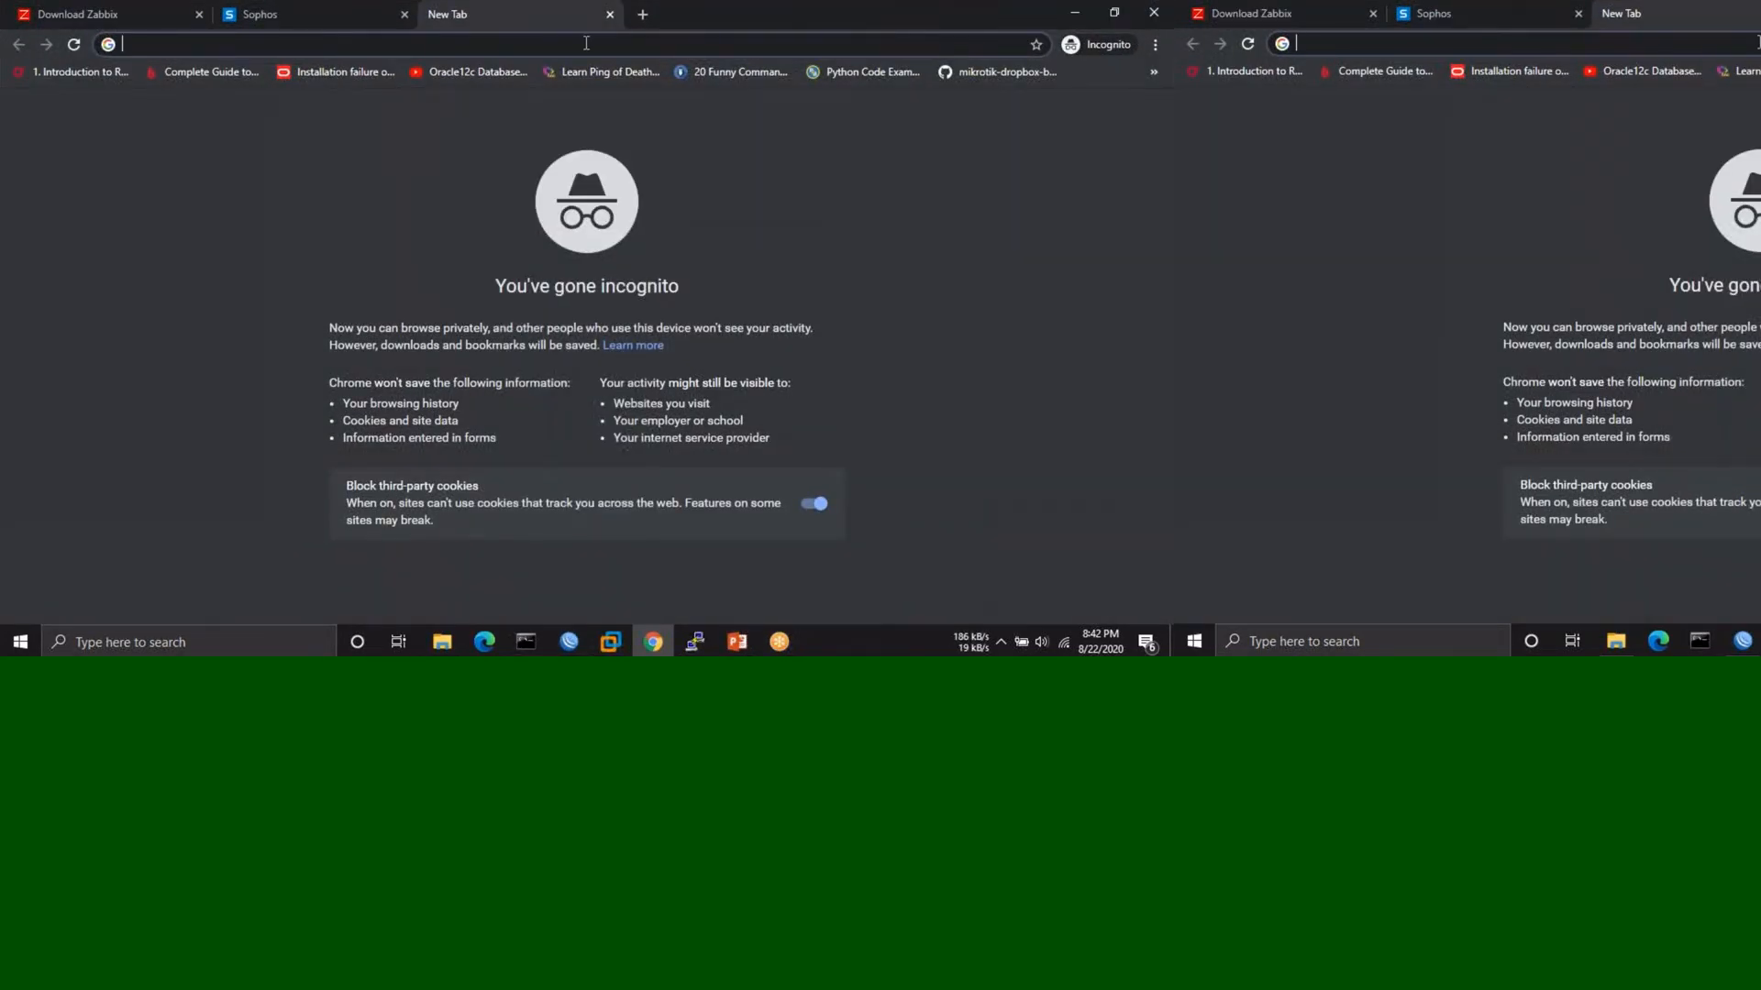
text(1+92.16)
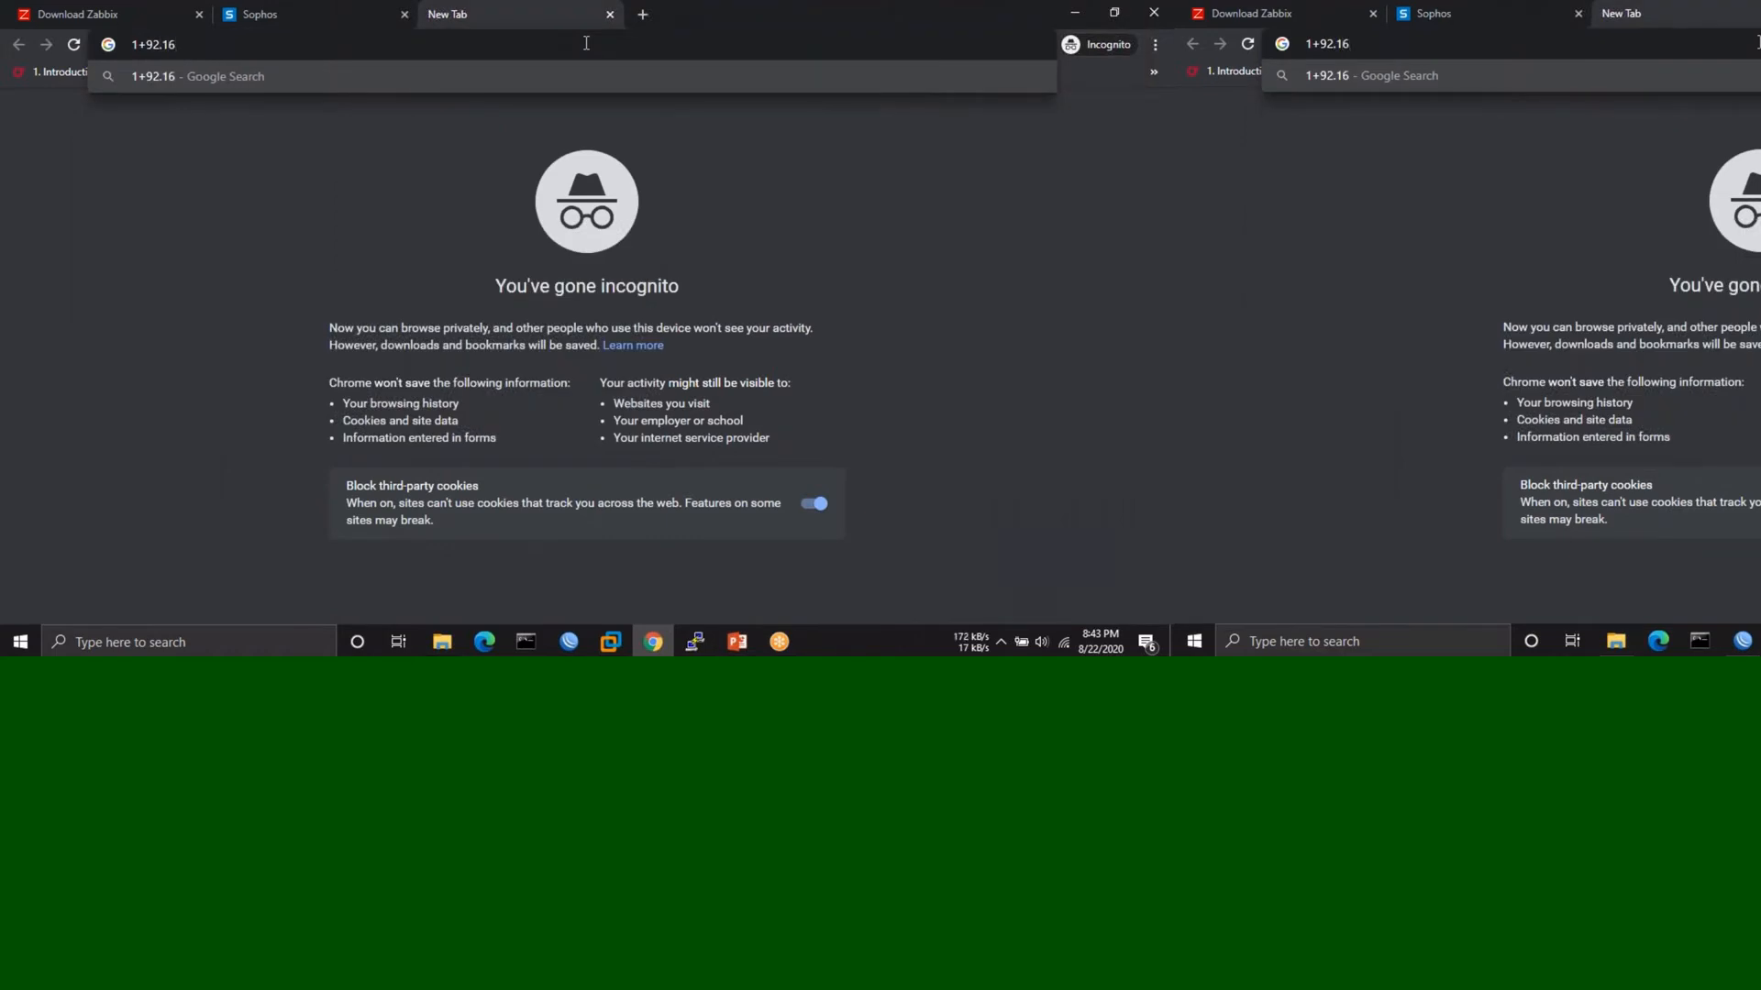
key(BackSpace)
key(BackSpace)
key(BackSpace)
key(BackSpace)
key(BackSpace)
key(BackSpace)
key(BackSpace)
text(192)
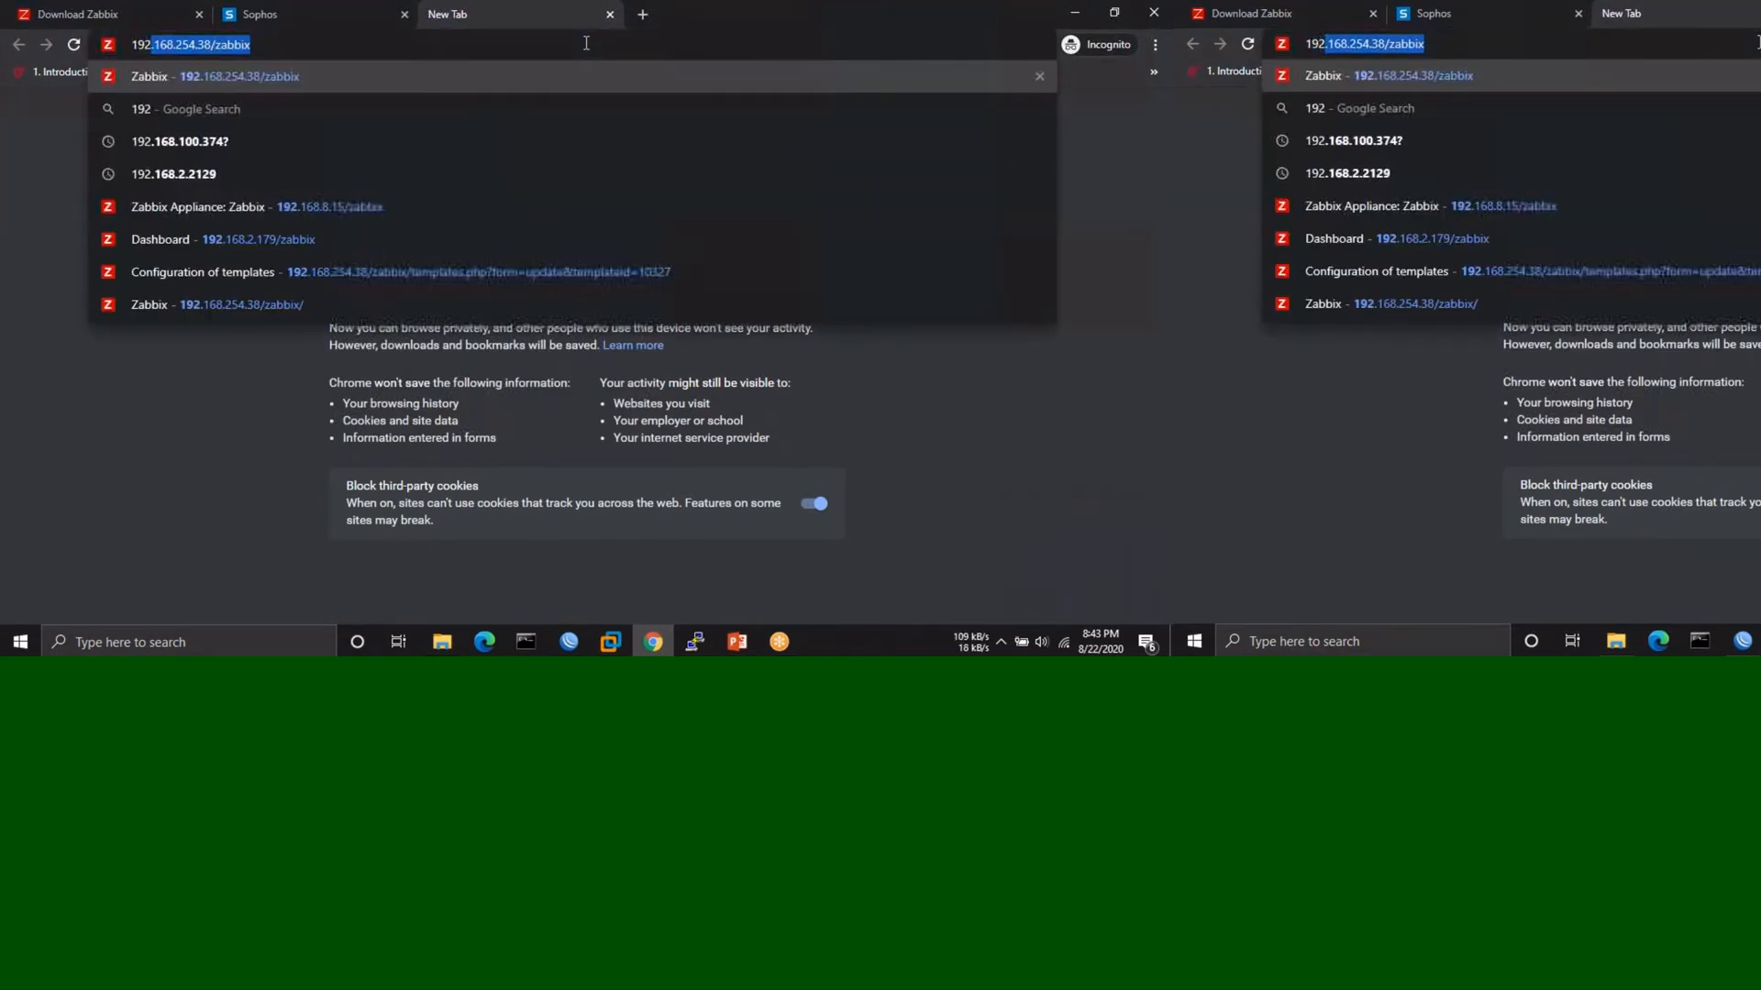
text(.168.254.)
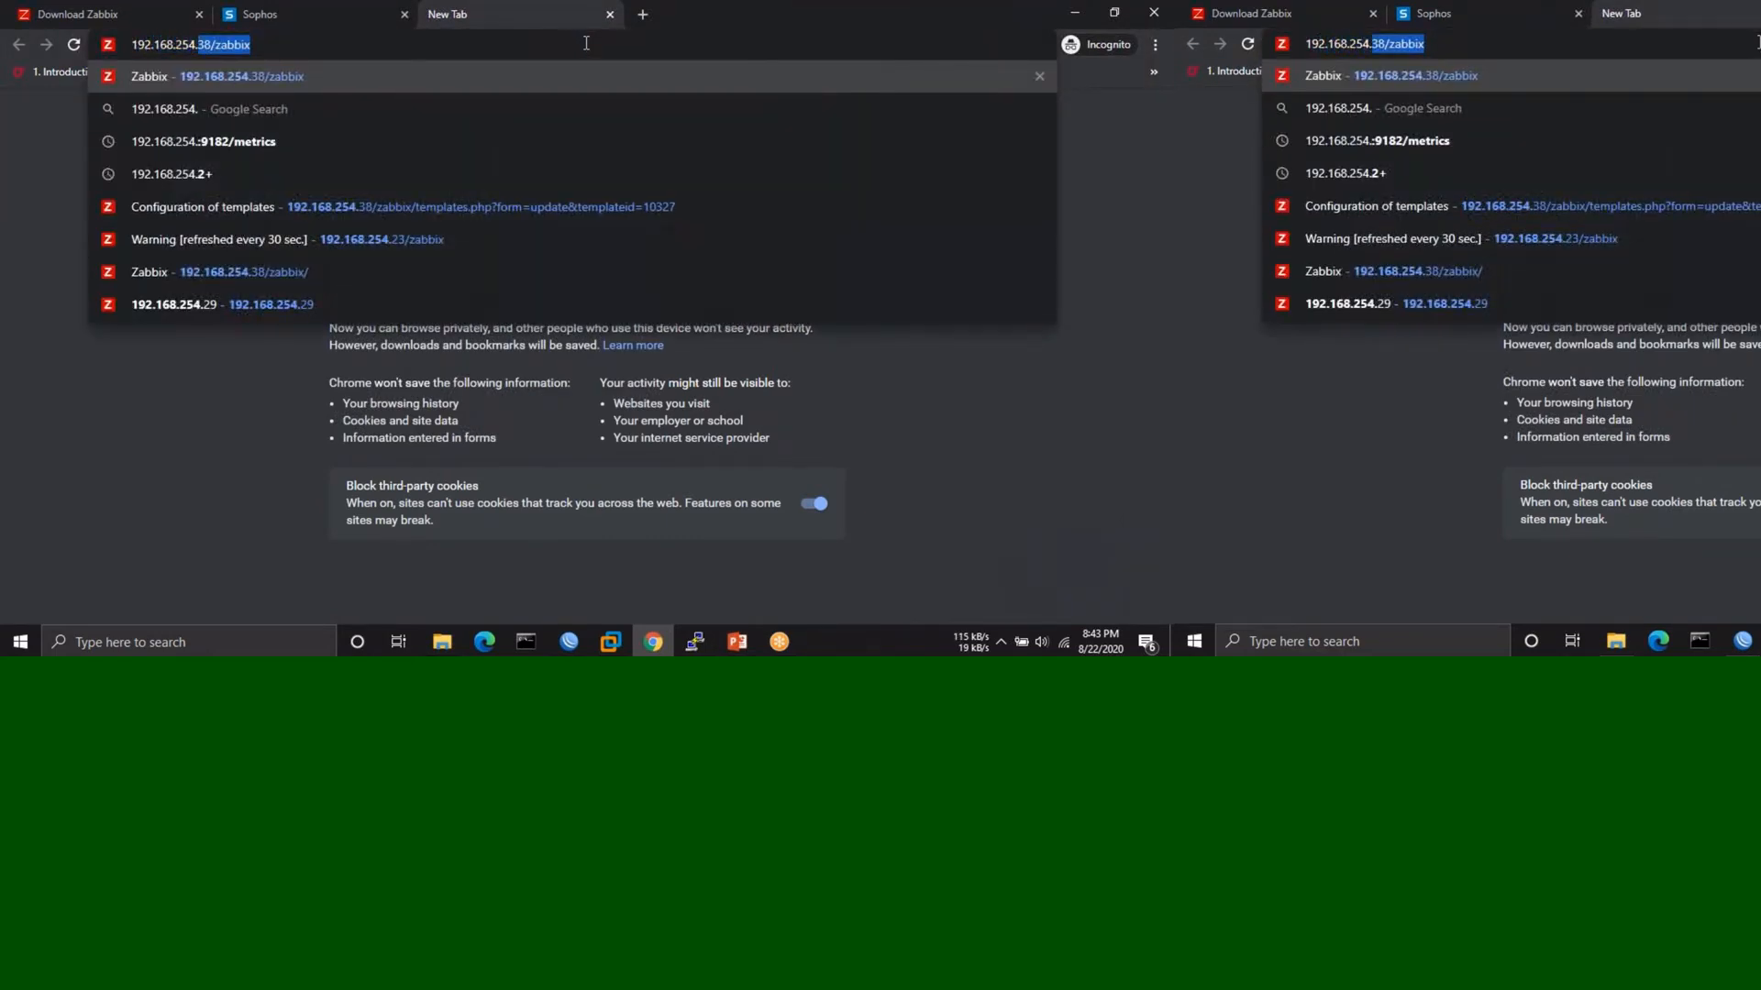
text(48)
key(Return)
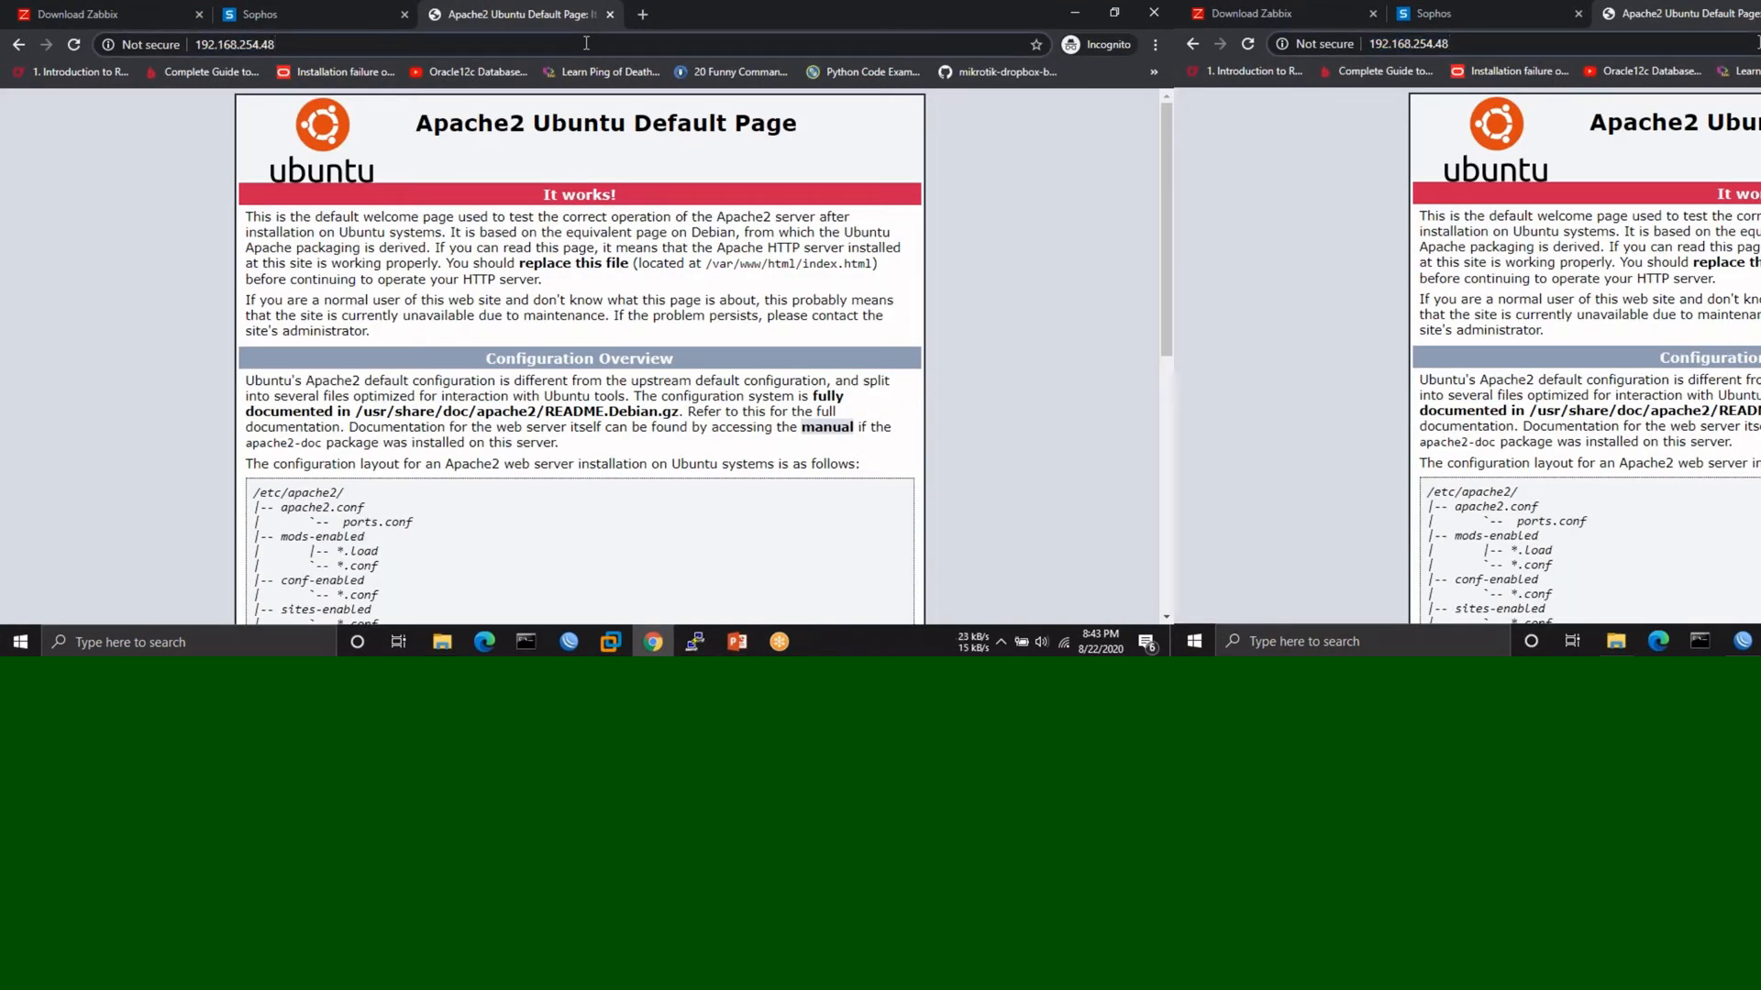
click(586, 43)
text(/zabbix)
key(Return)
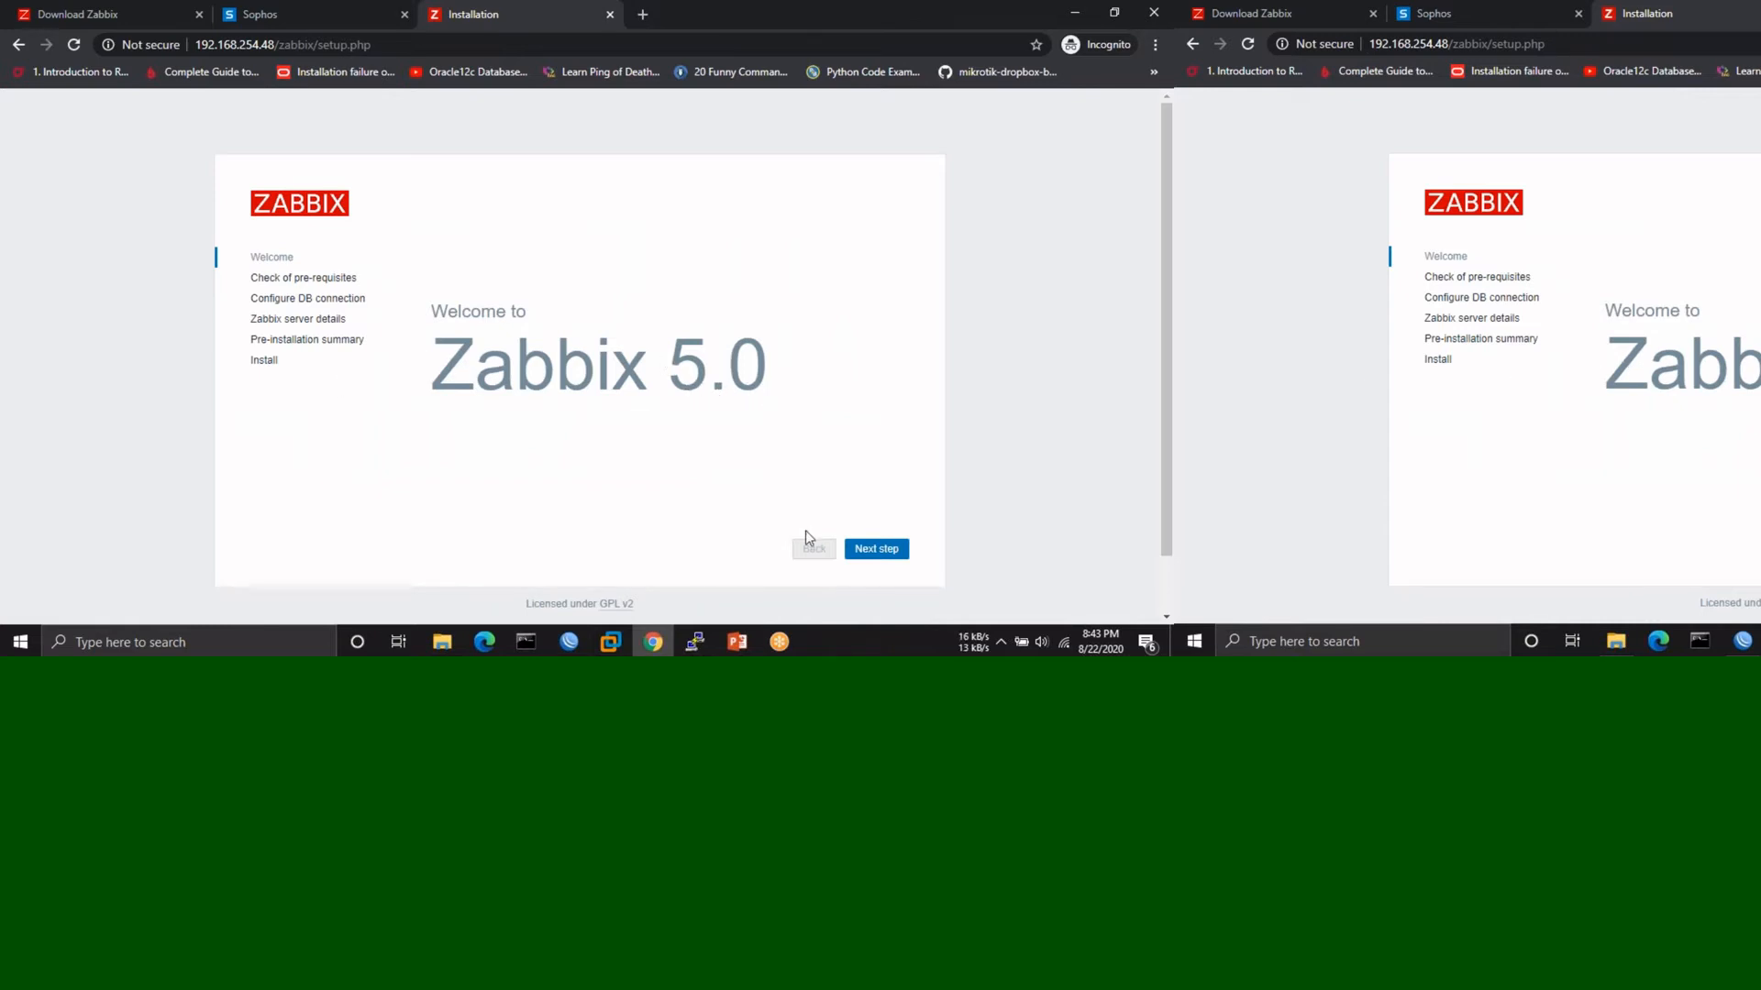
- Pass the pre-requisites check and submit the database password in the DB connection settings
click(879, 550)
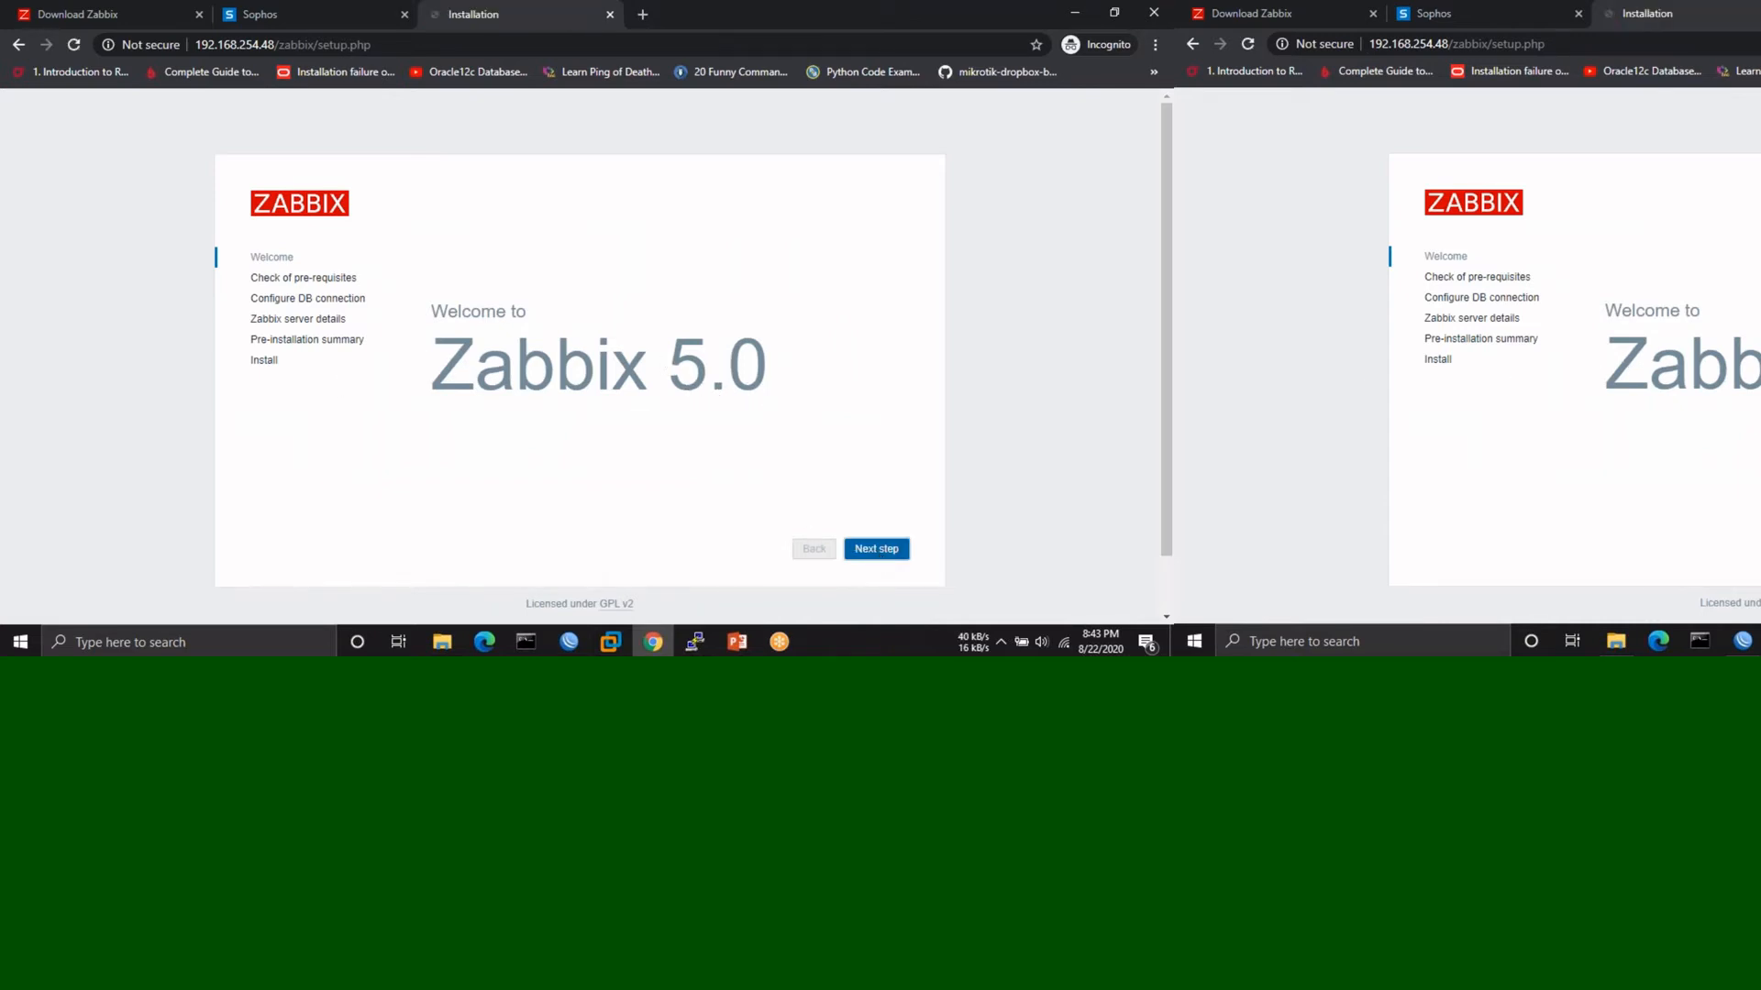
click(881, 550)
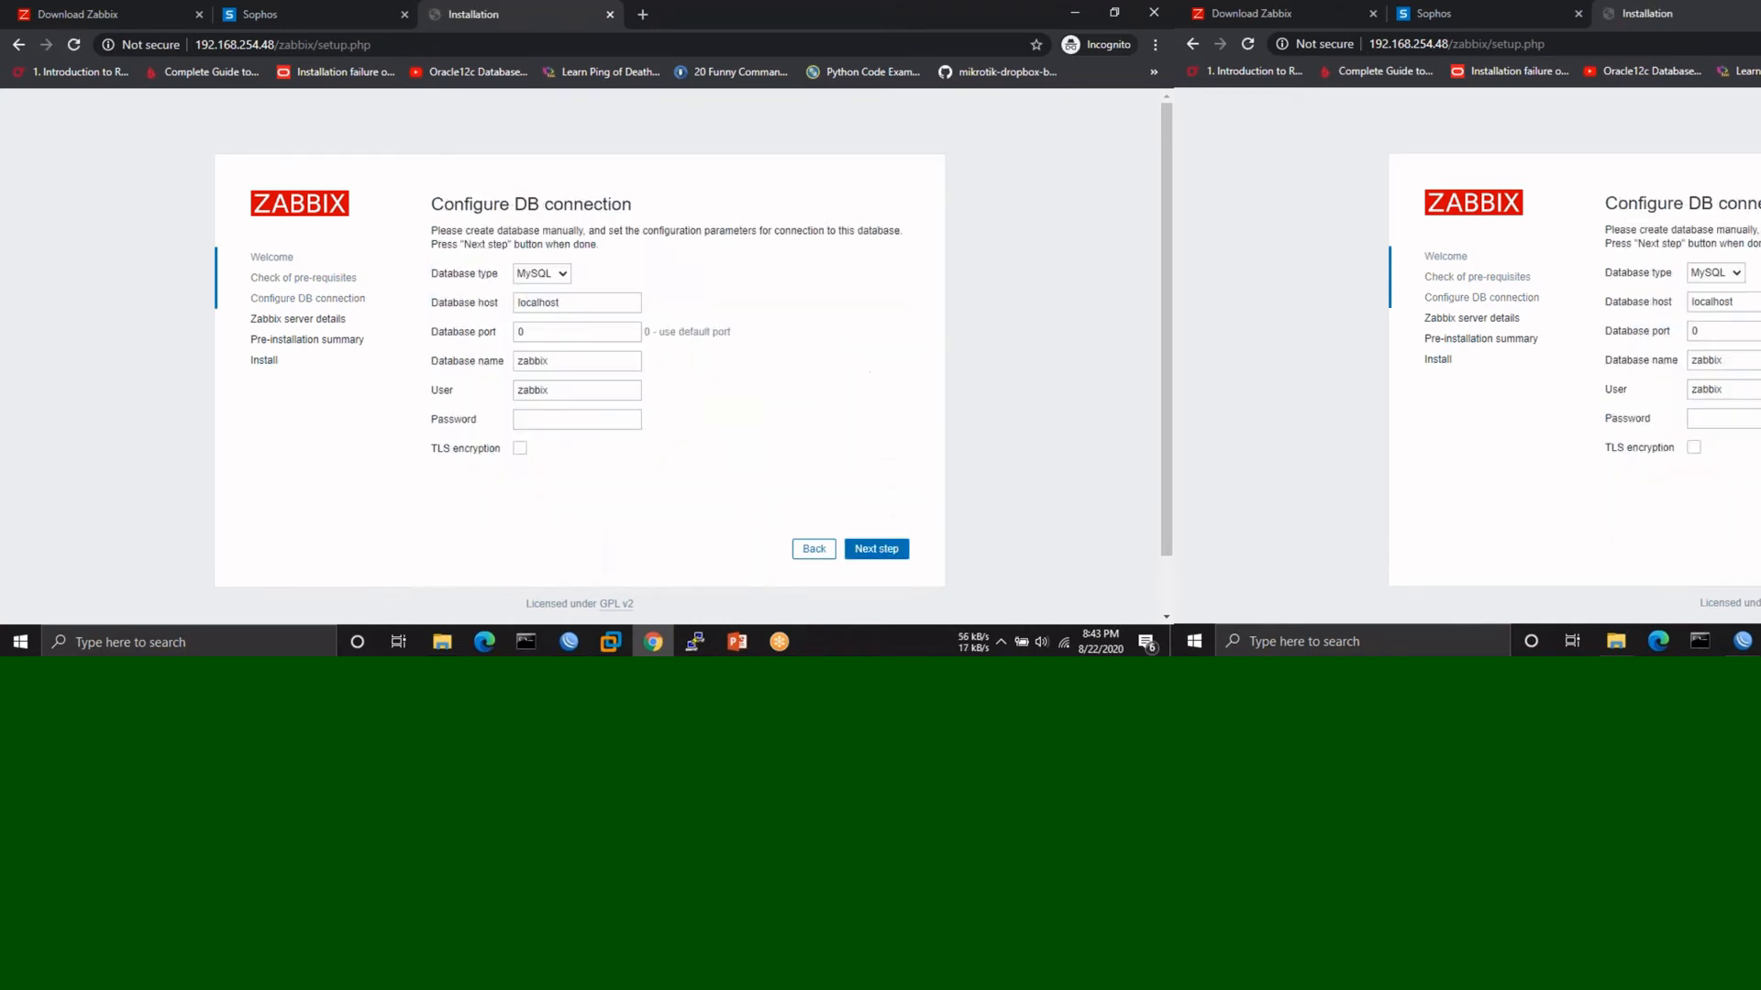
click(566, 419)
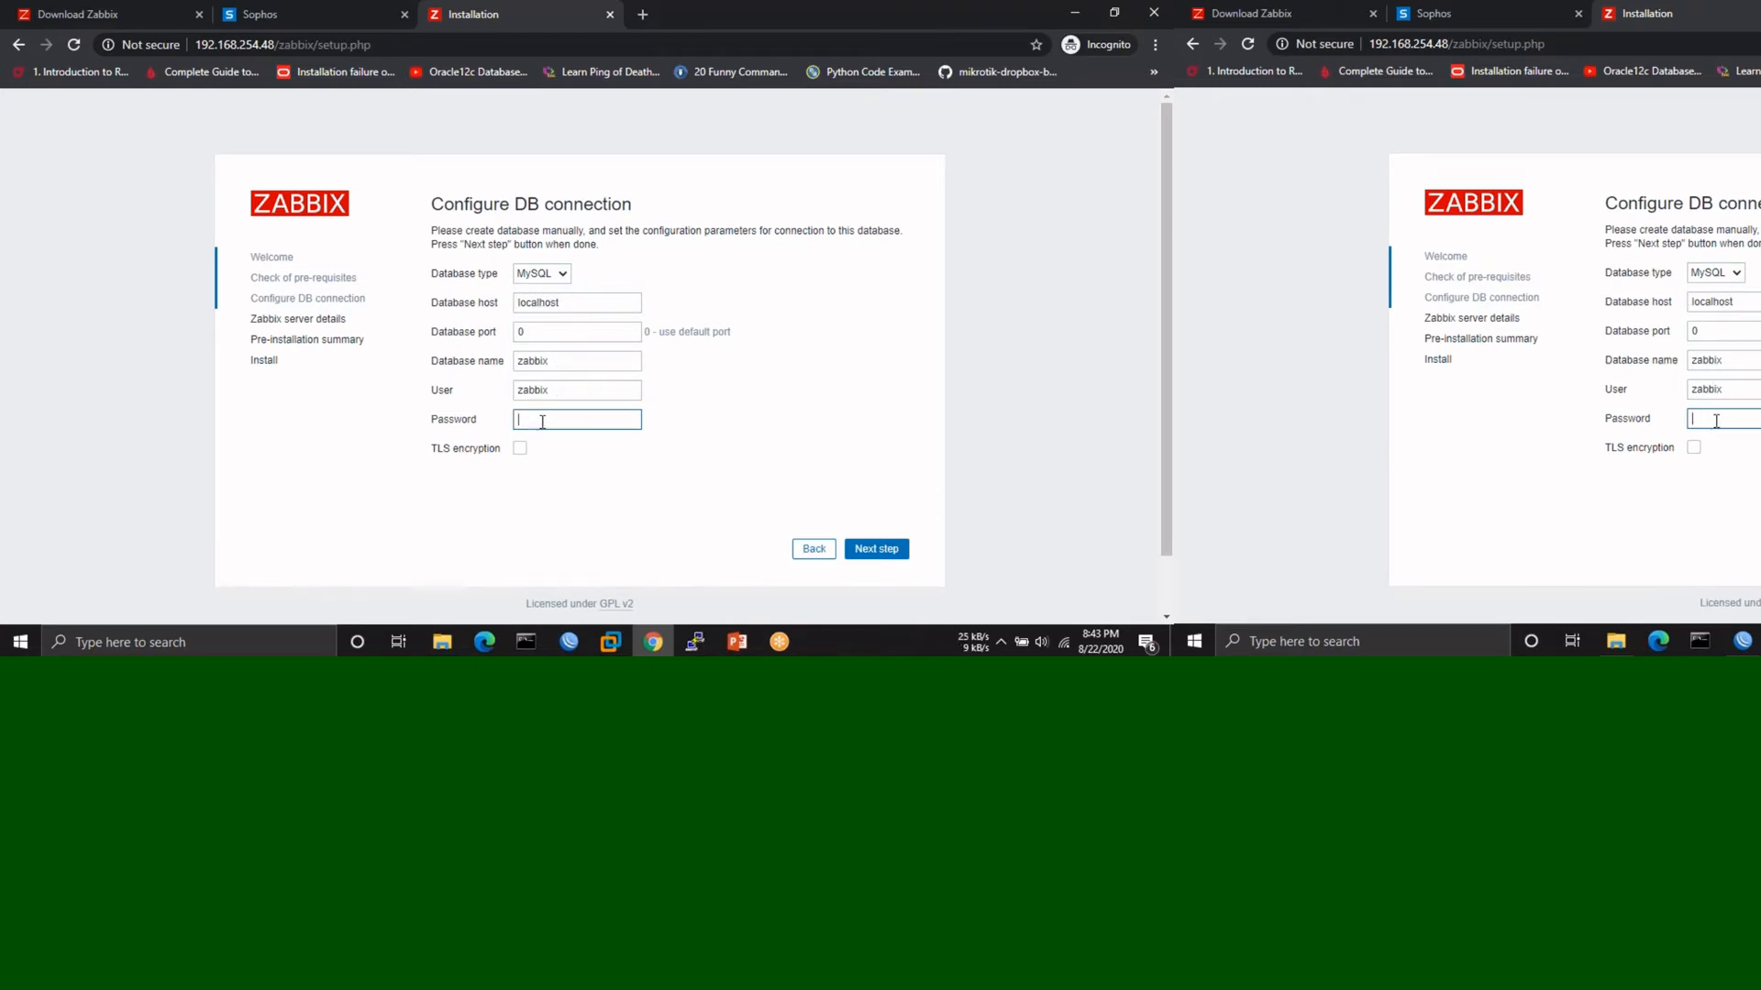
text(zab)
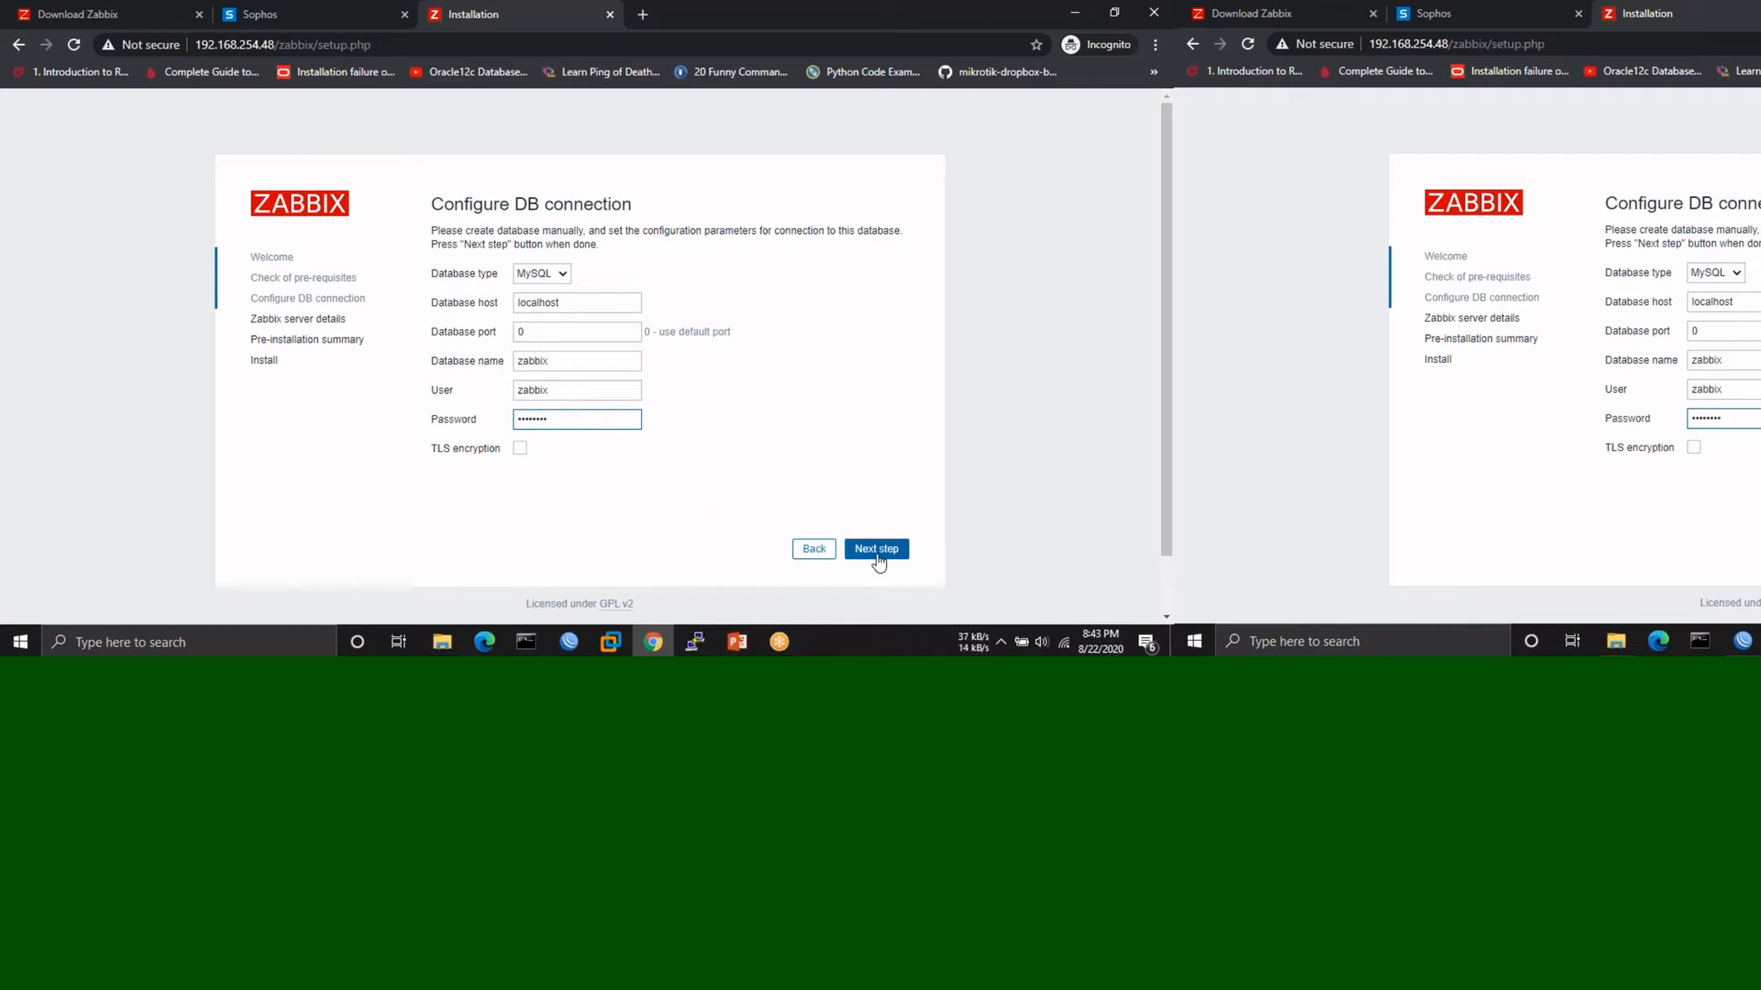
click(877, 554)
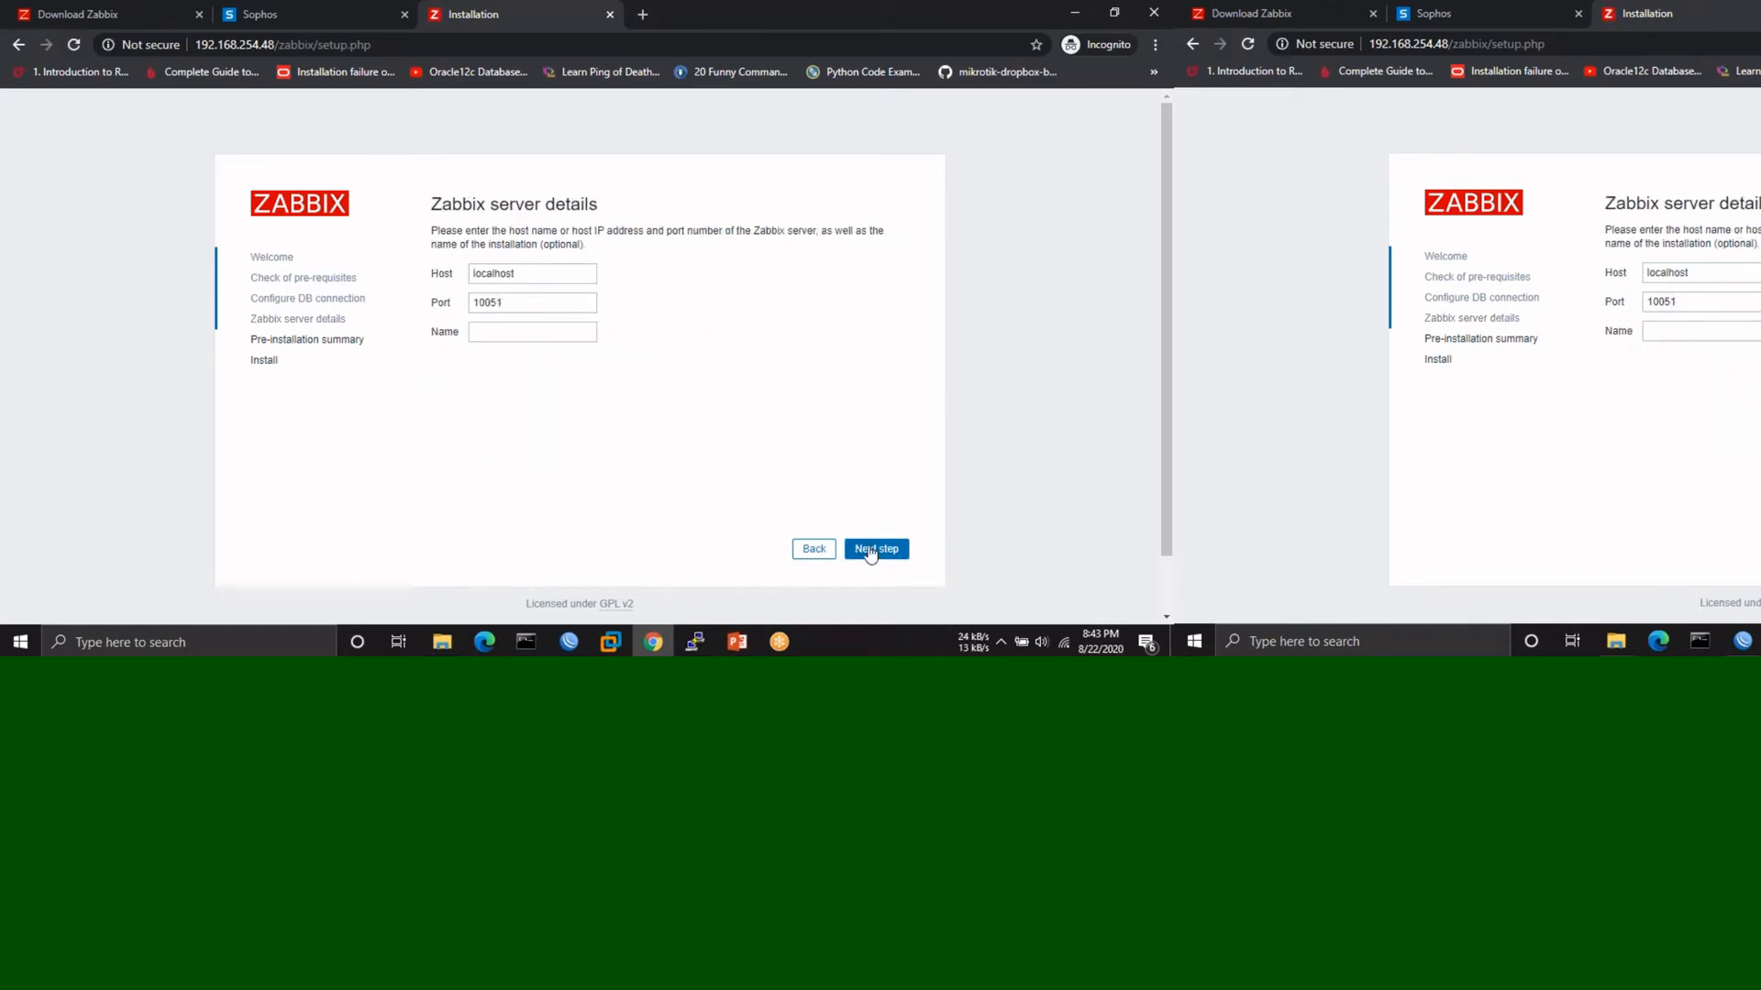
- Confirm the pre-installation summary, install the frontend creating zabbix.conf.php, and finish to the login page
click(871, 549)
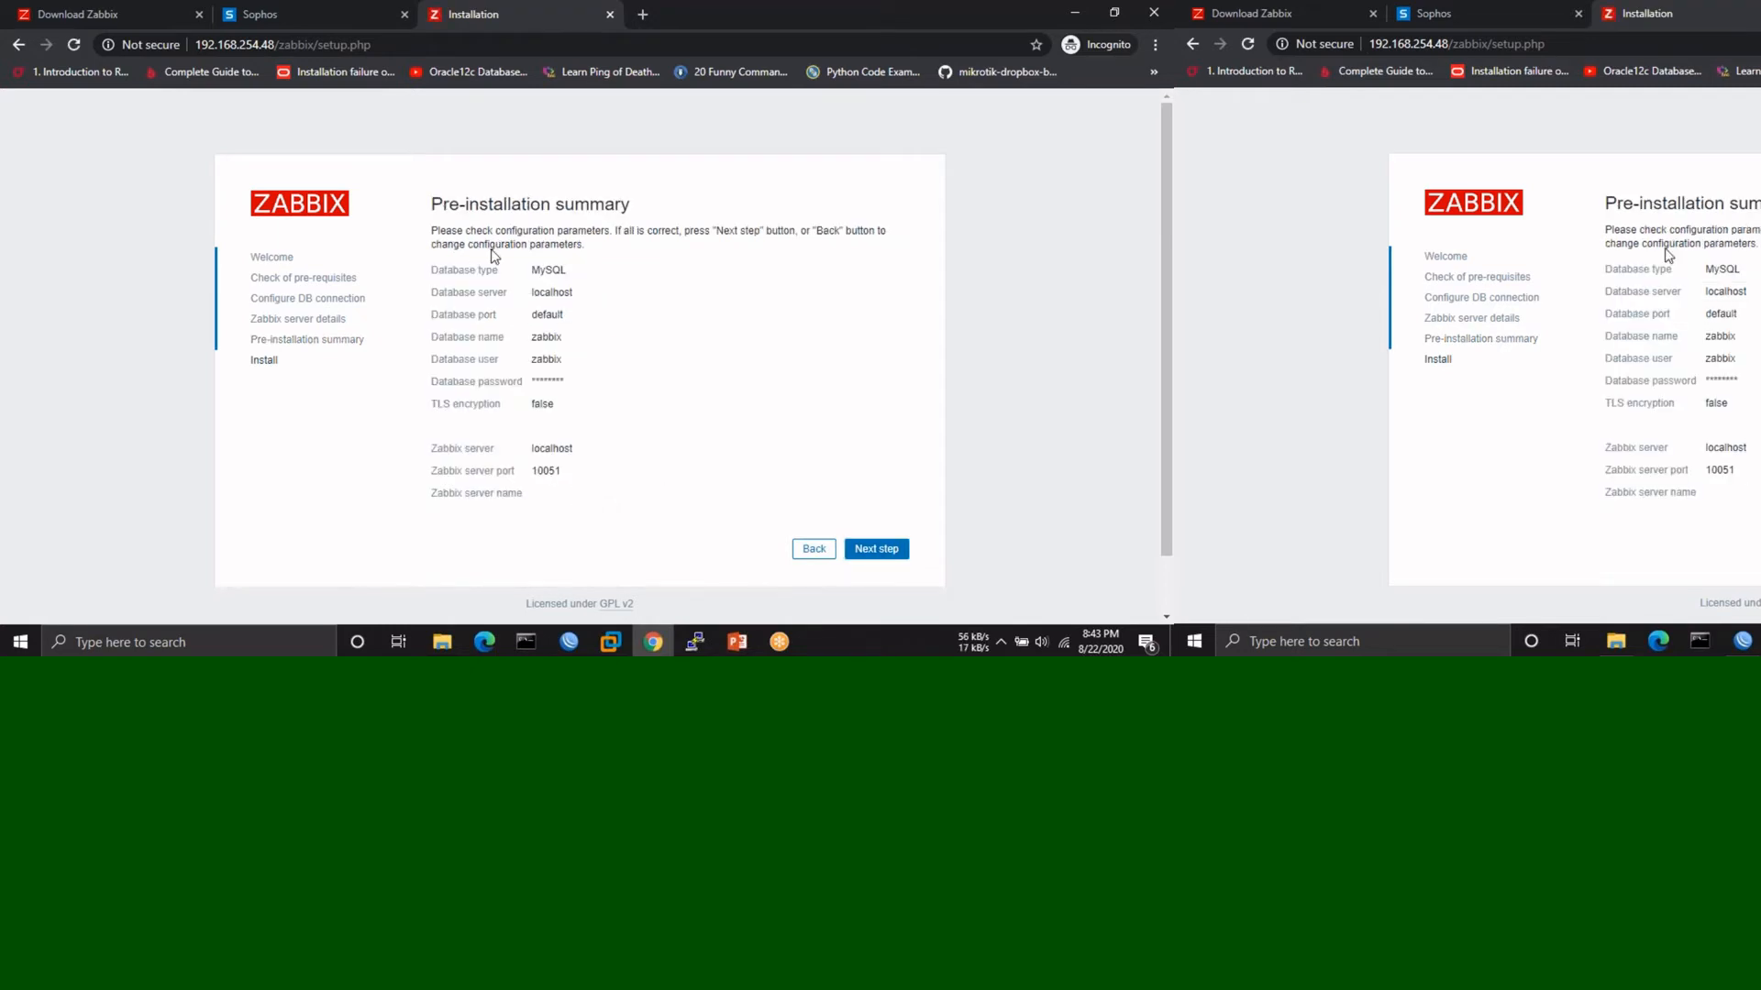
click(885, 553)
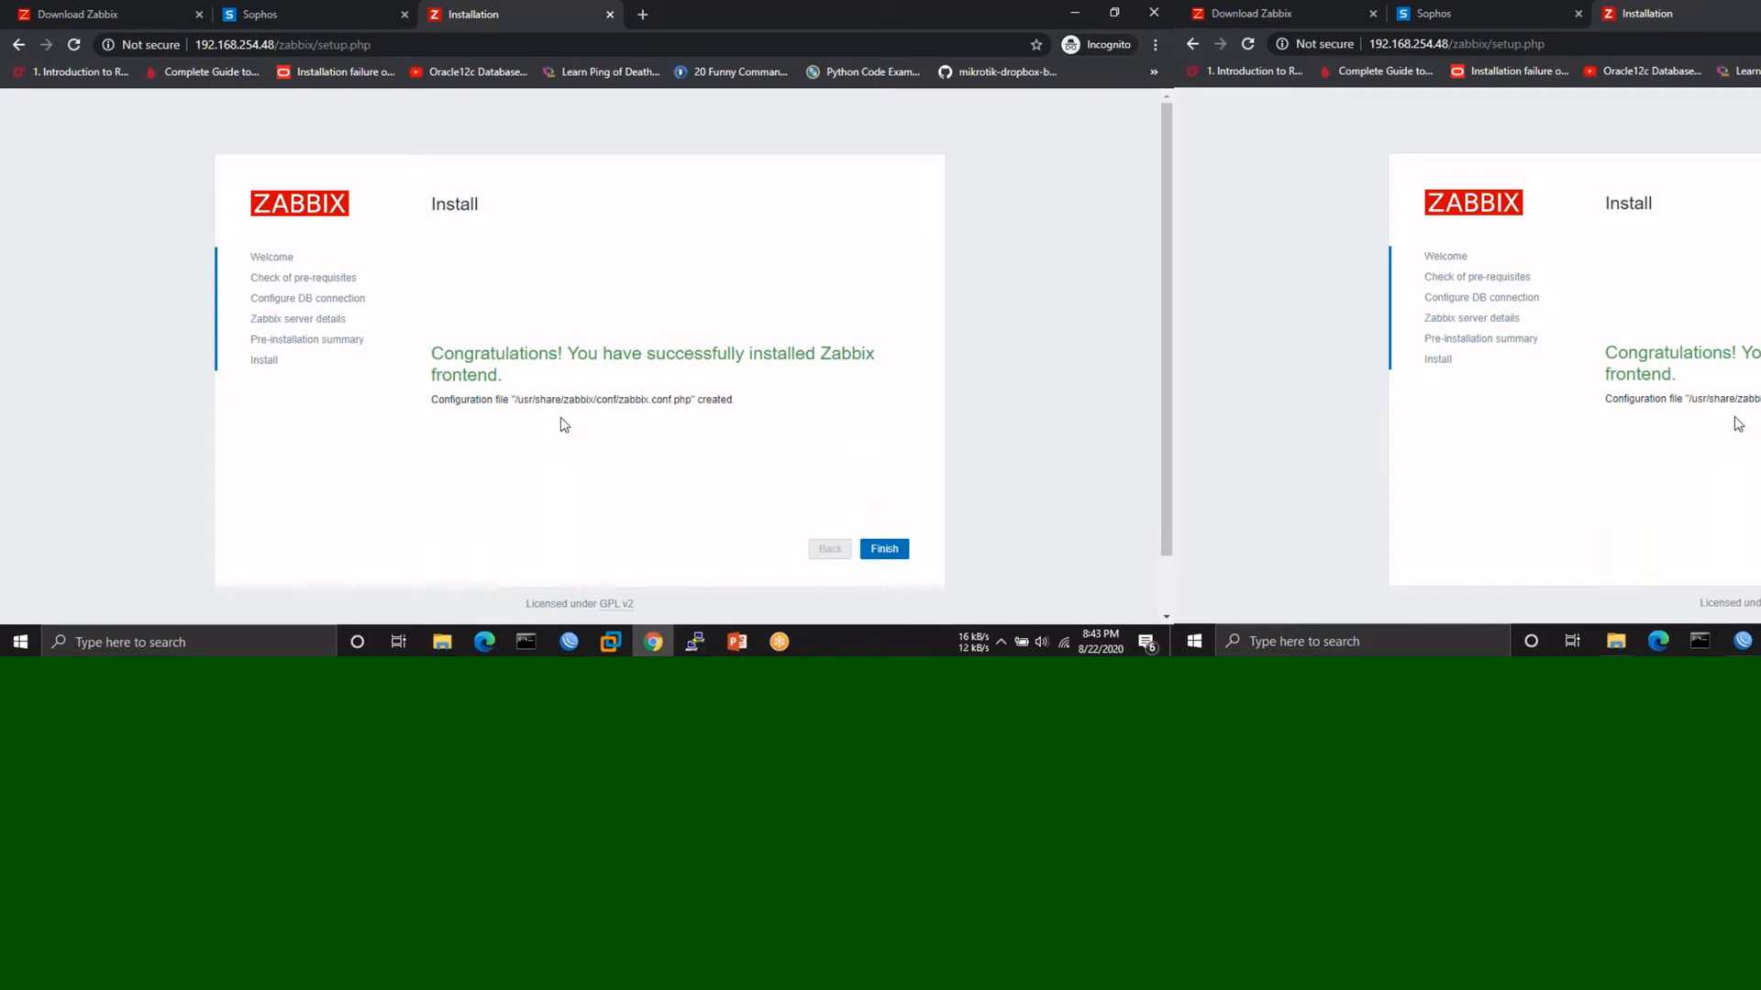
drag(432, 401, 800, 413)
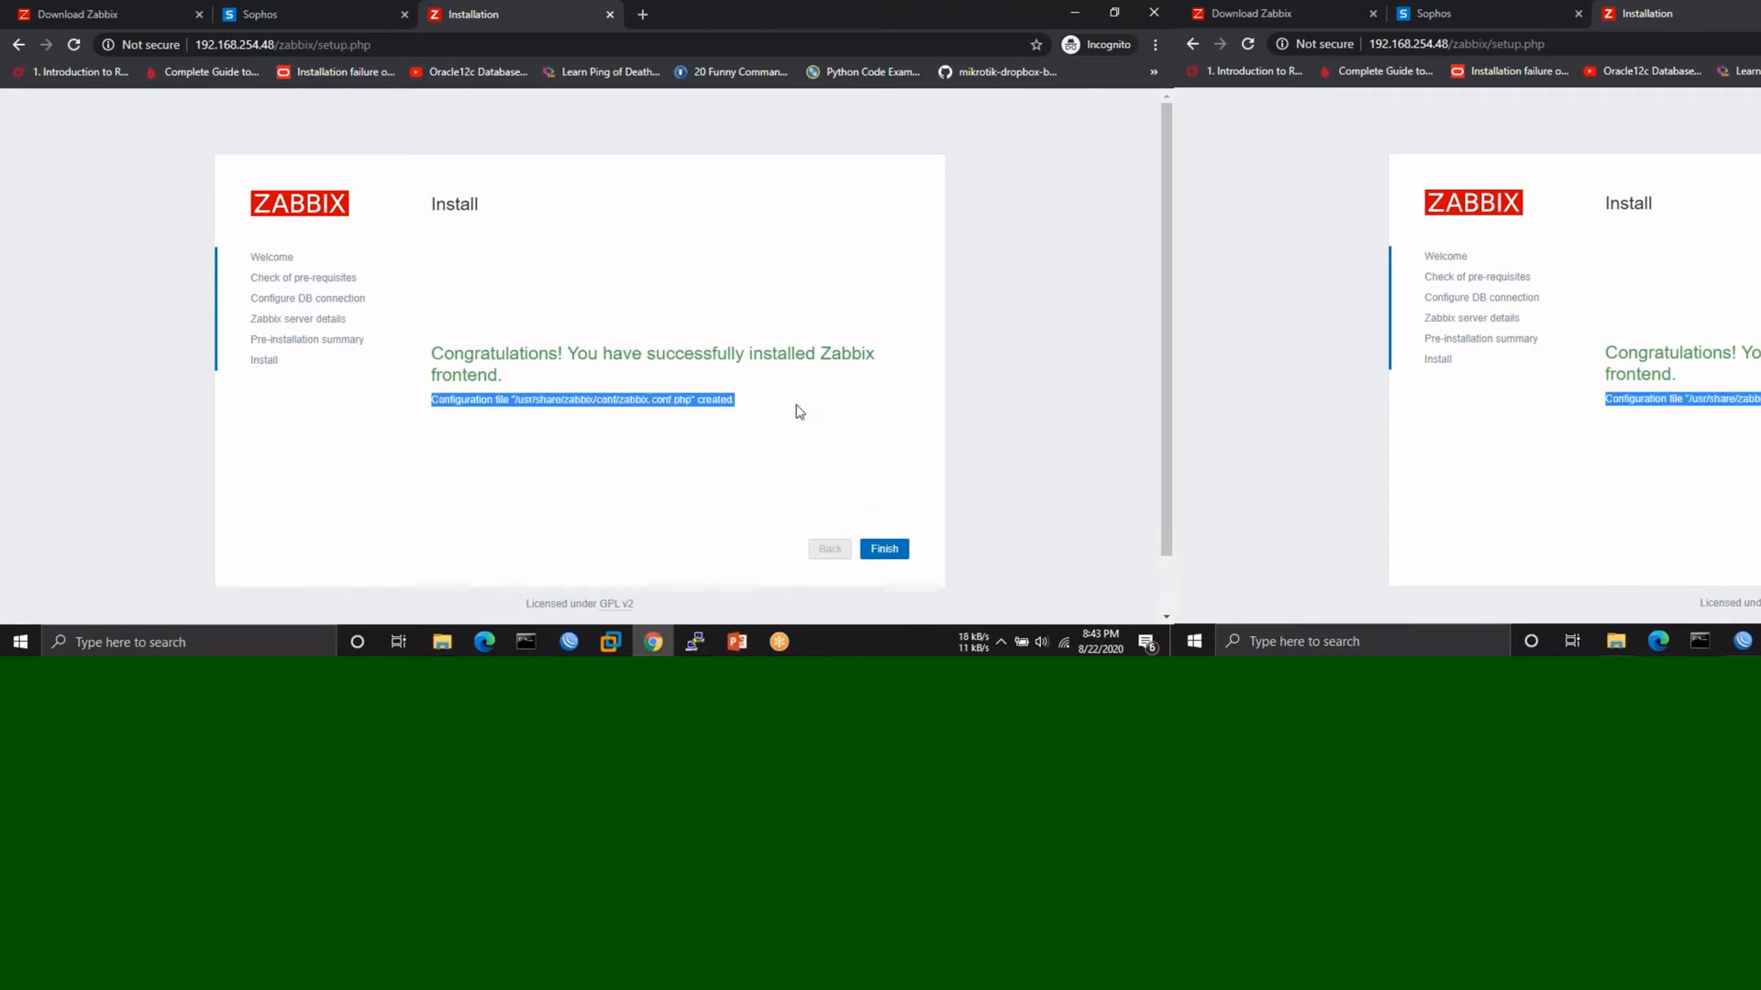
click(725, 456)
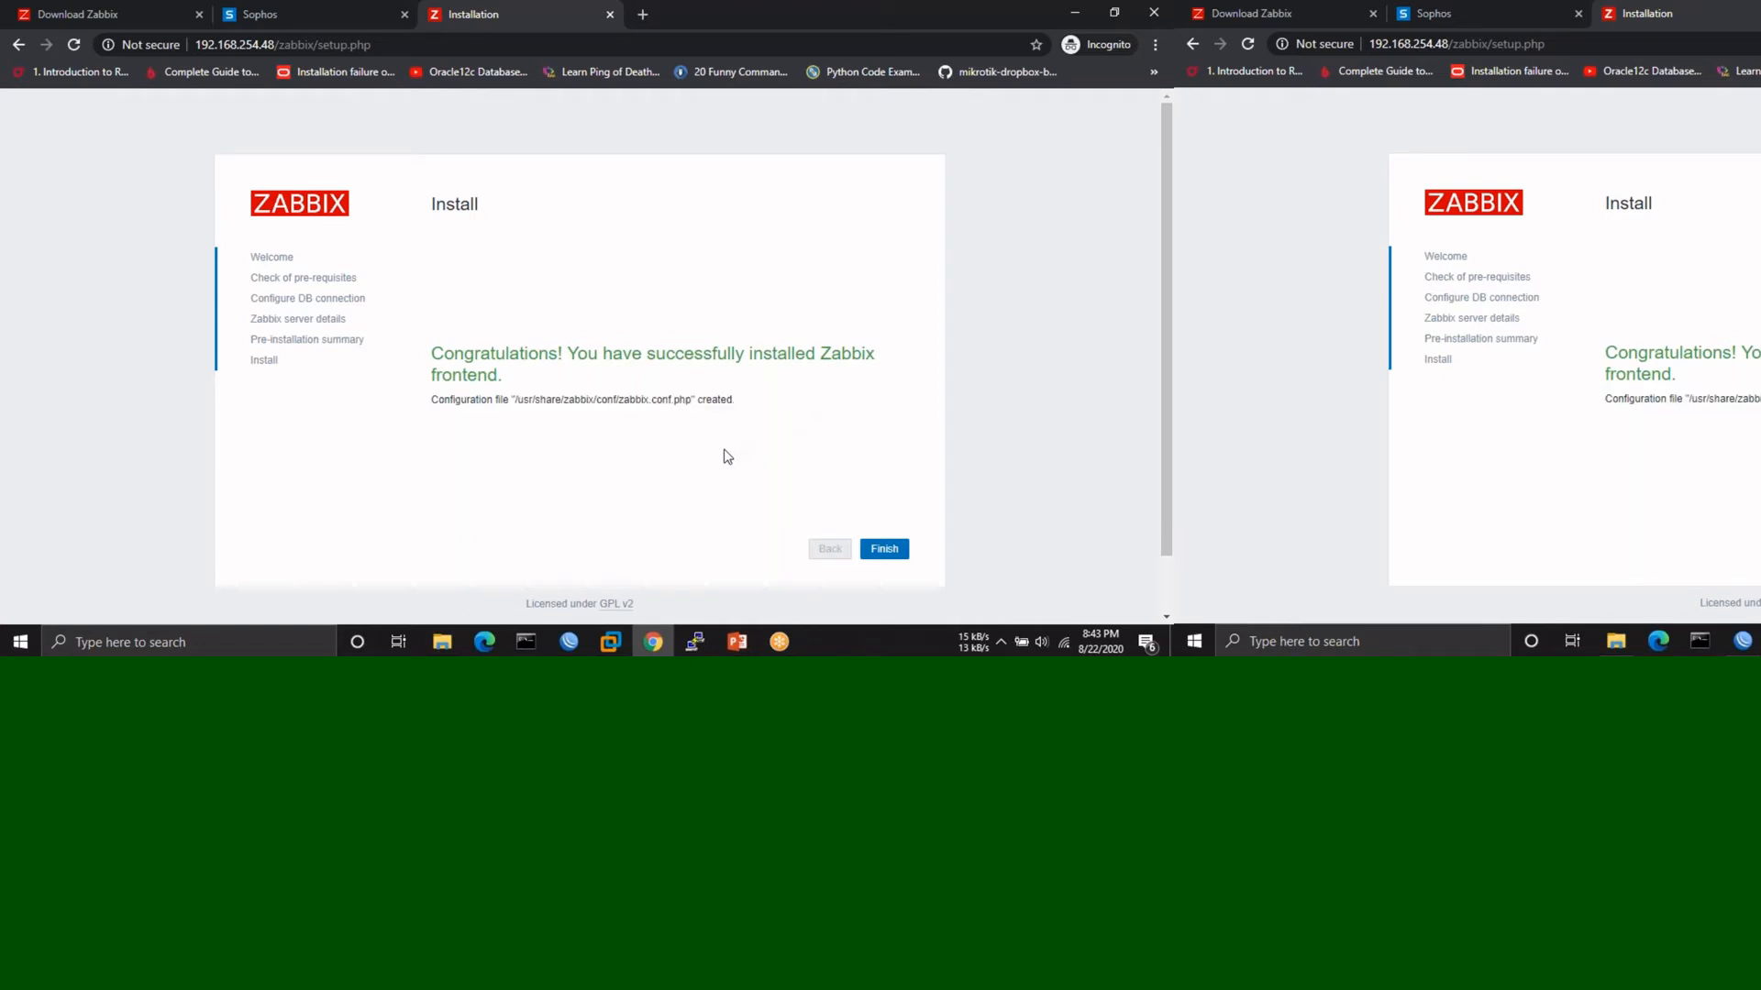
click(883, 553)
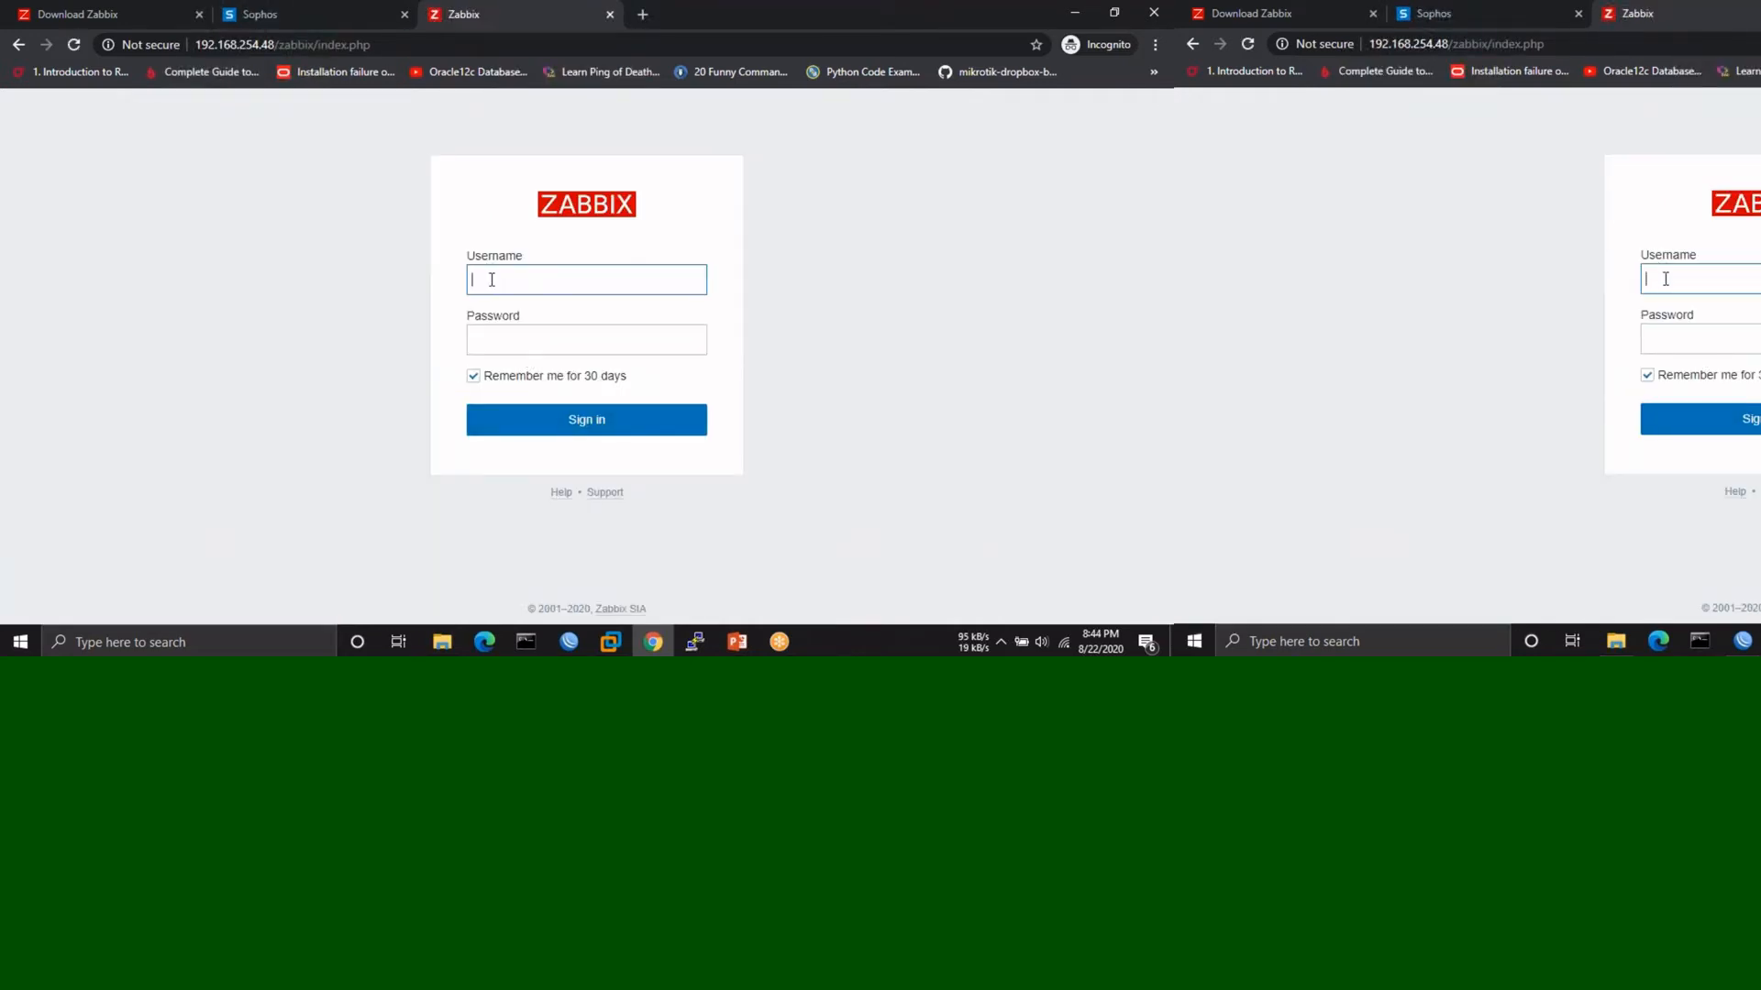
- Sign in with the administrator credentials and view Monitoring > Hosts, listing only Zabbix server
click(491, 283)
text(Admin)
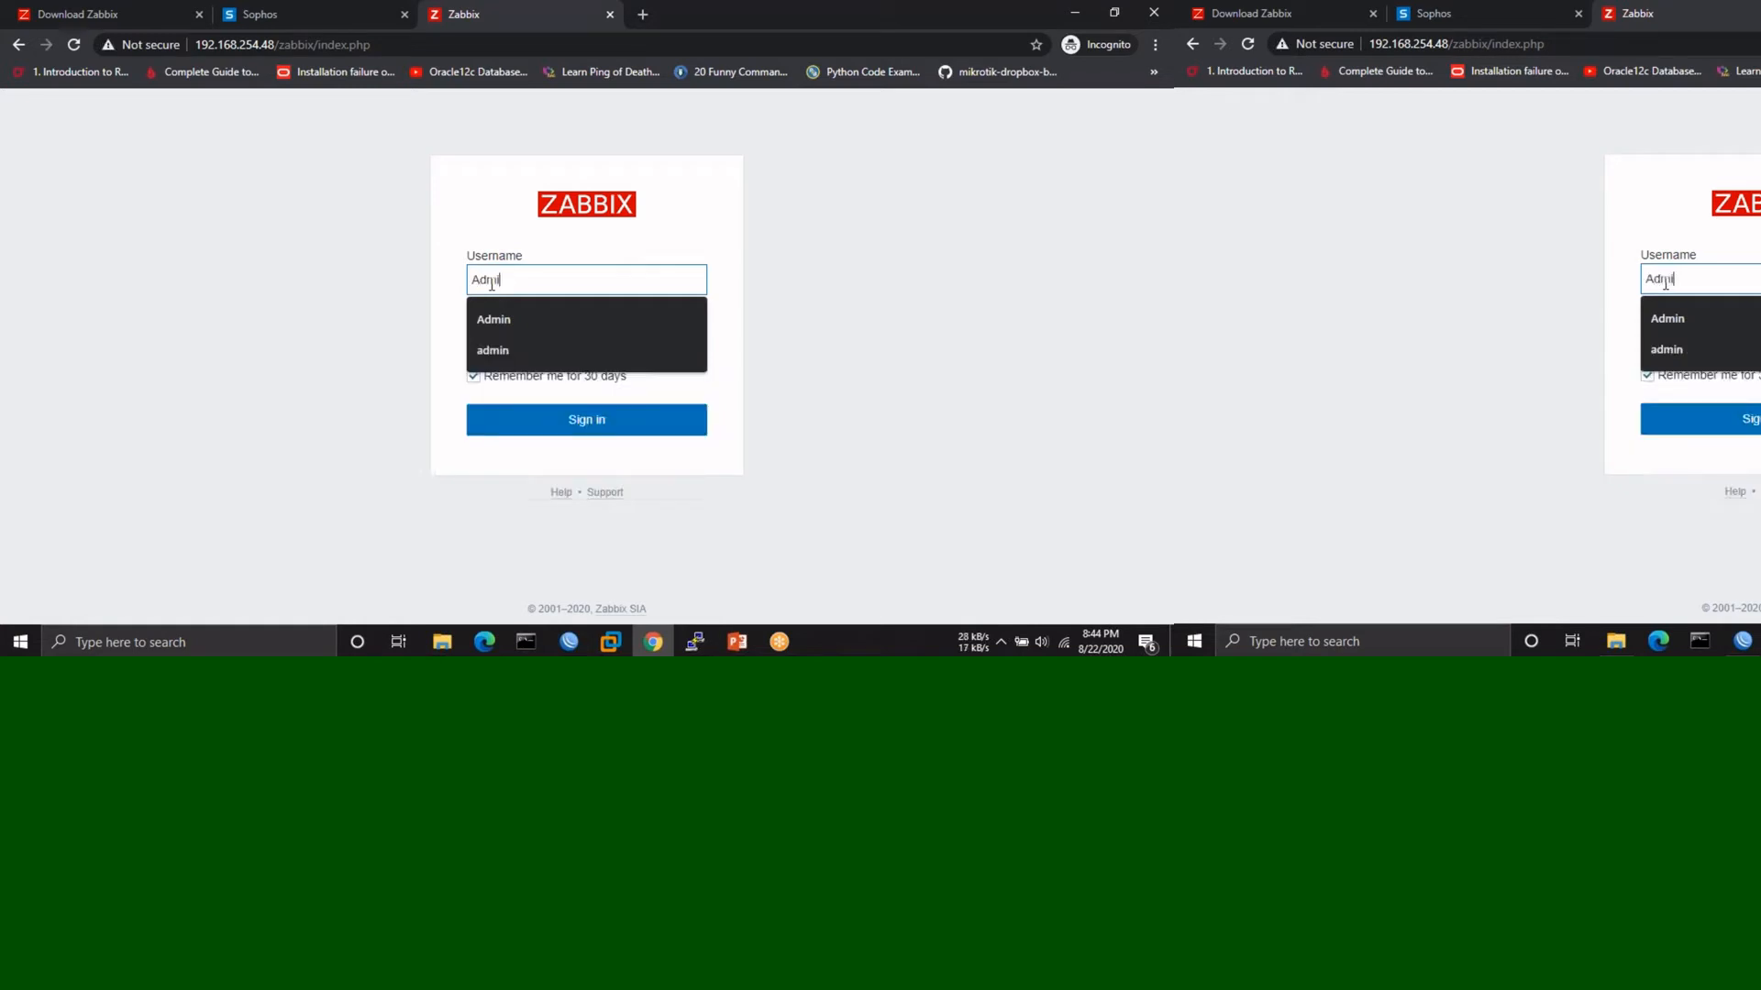
key(Tab)
text(zabb)
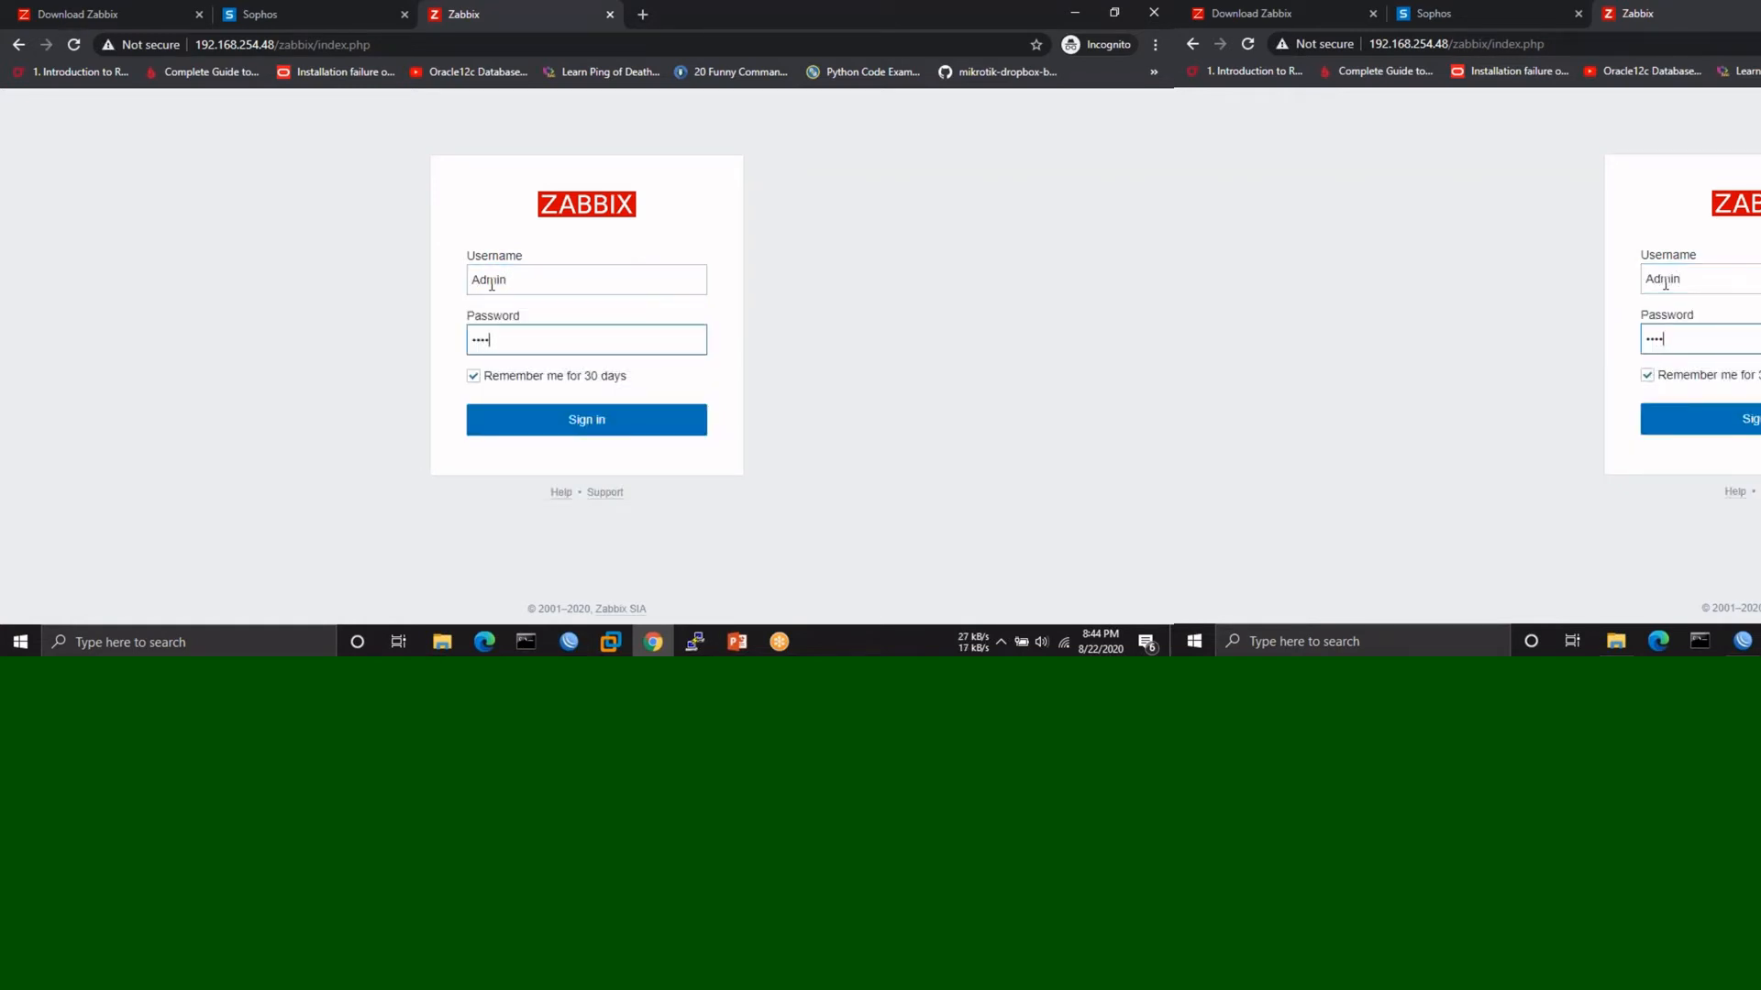
text(ix)
key(Return)
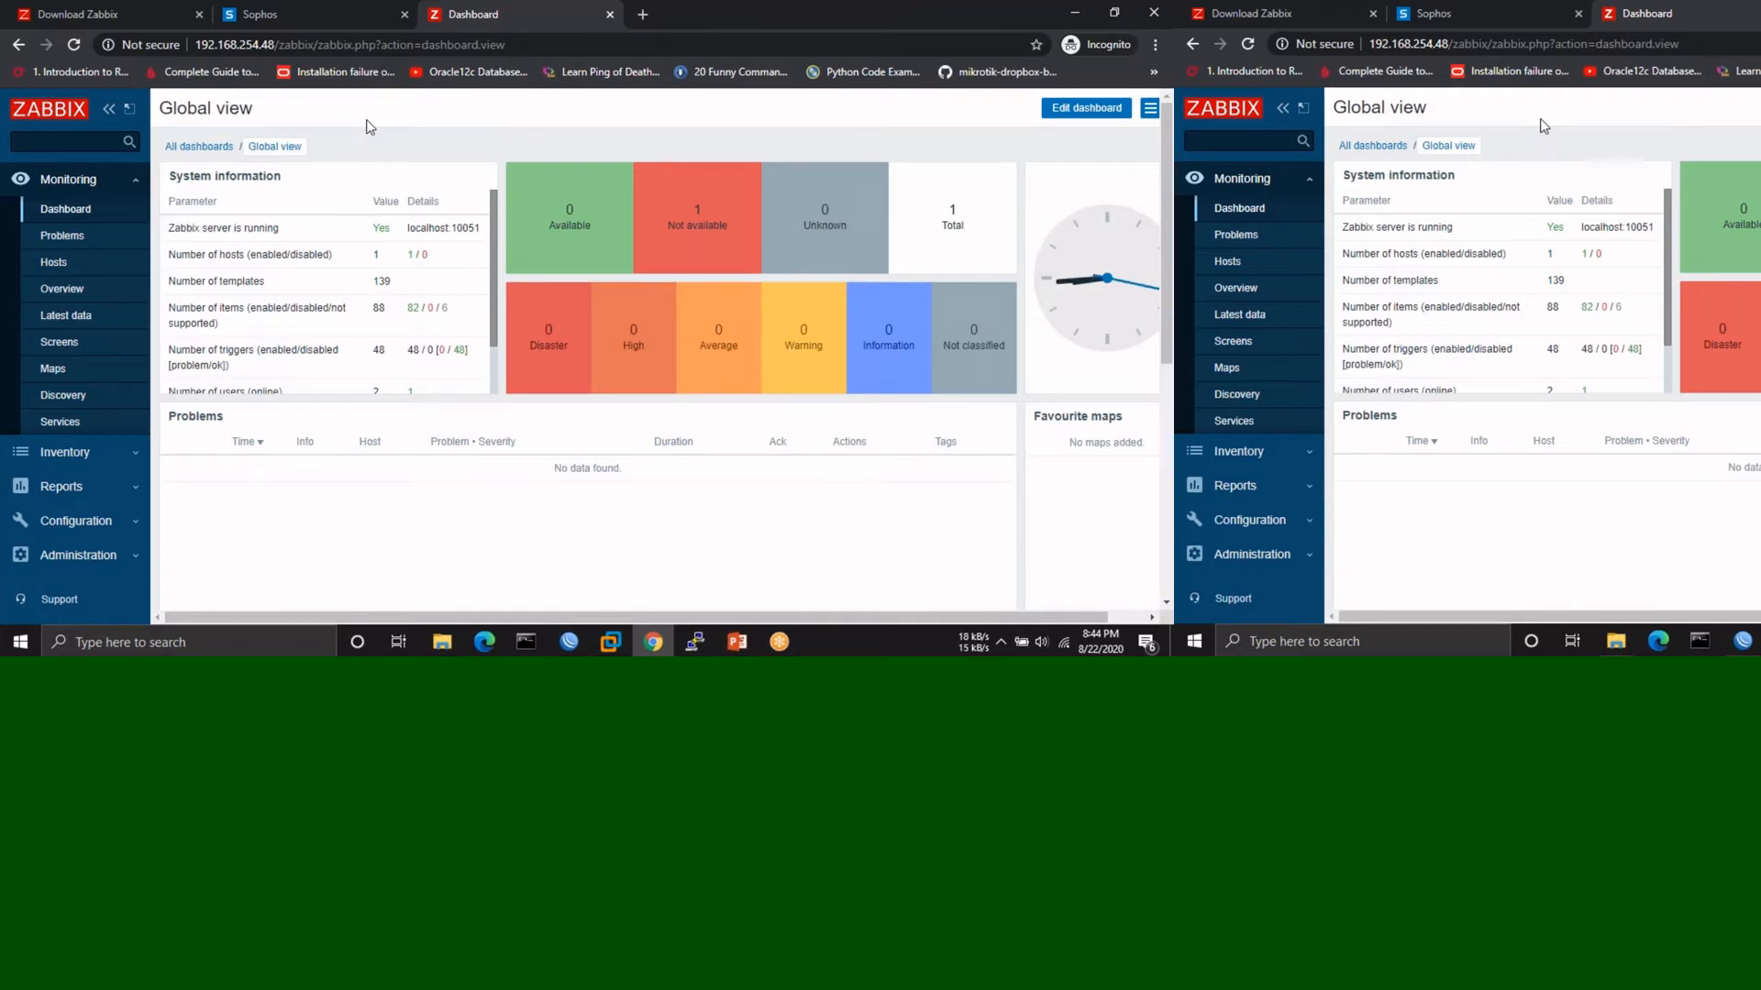
click(53, 263)
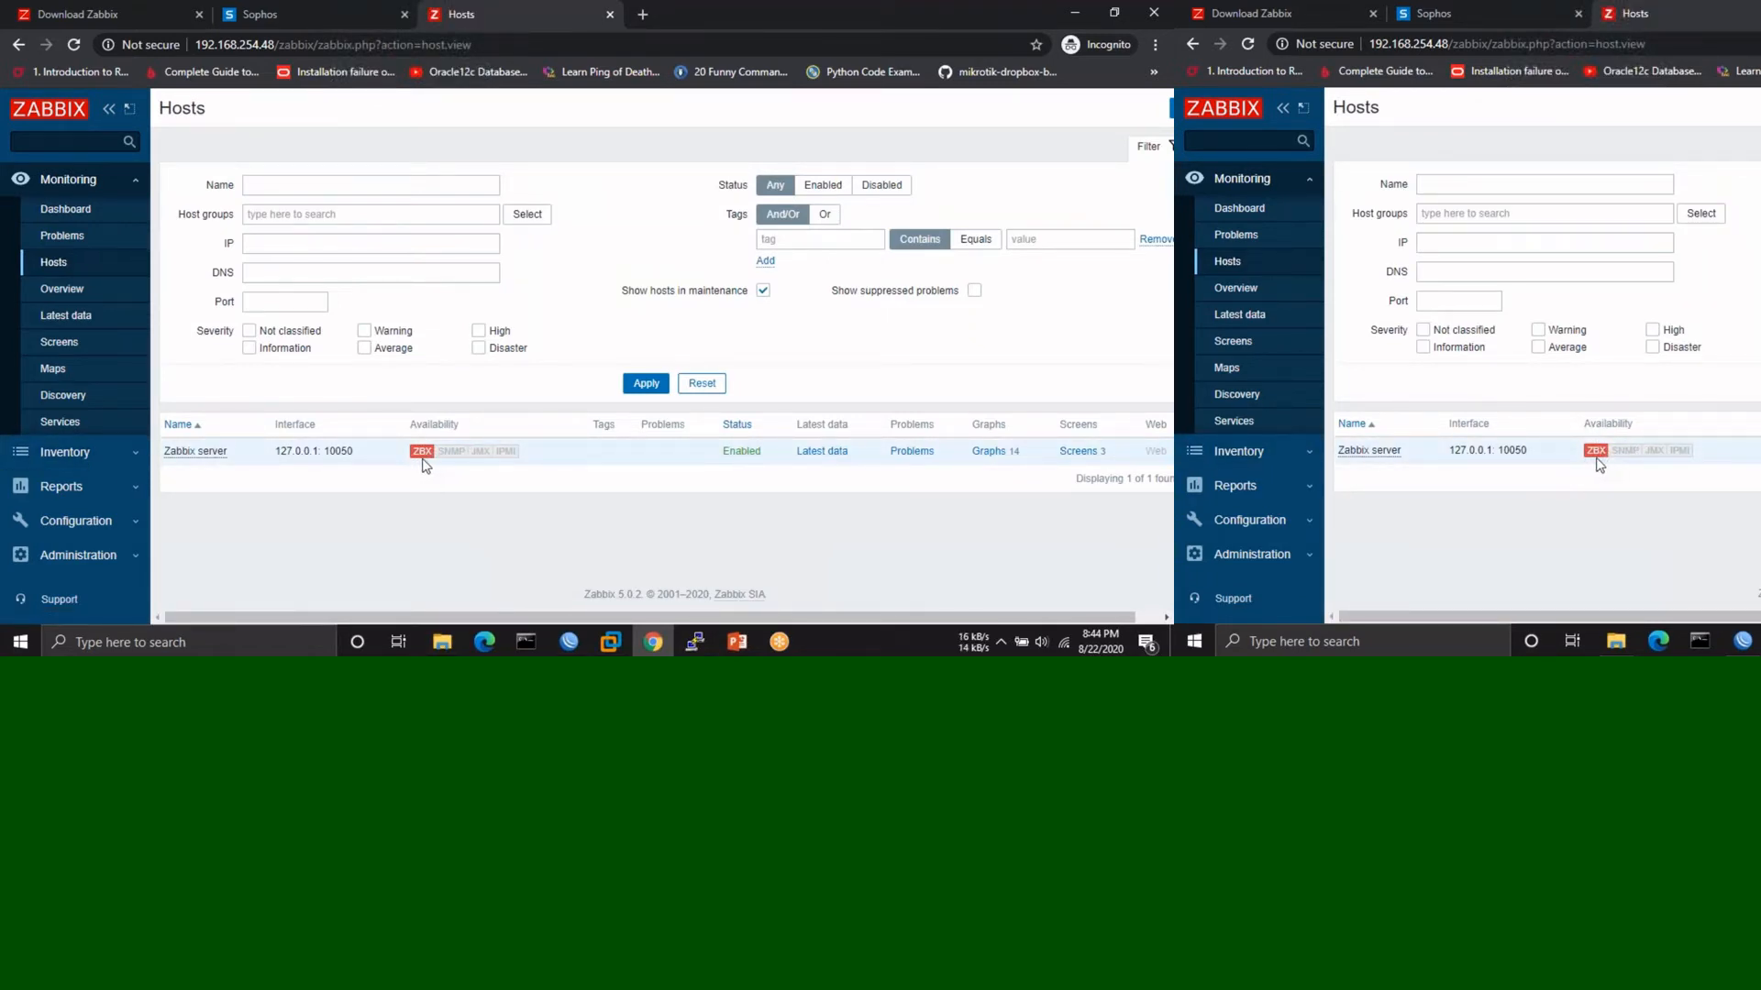
mouse_move(423, 465)
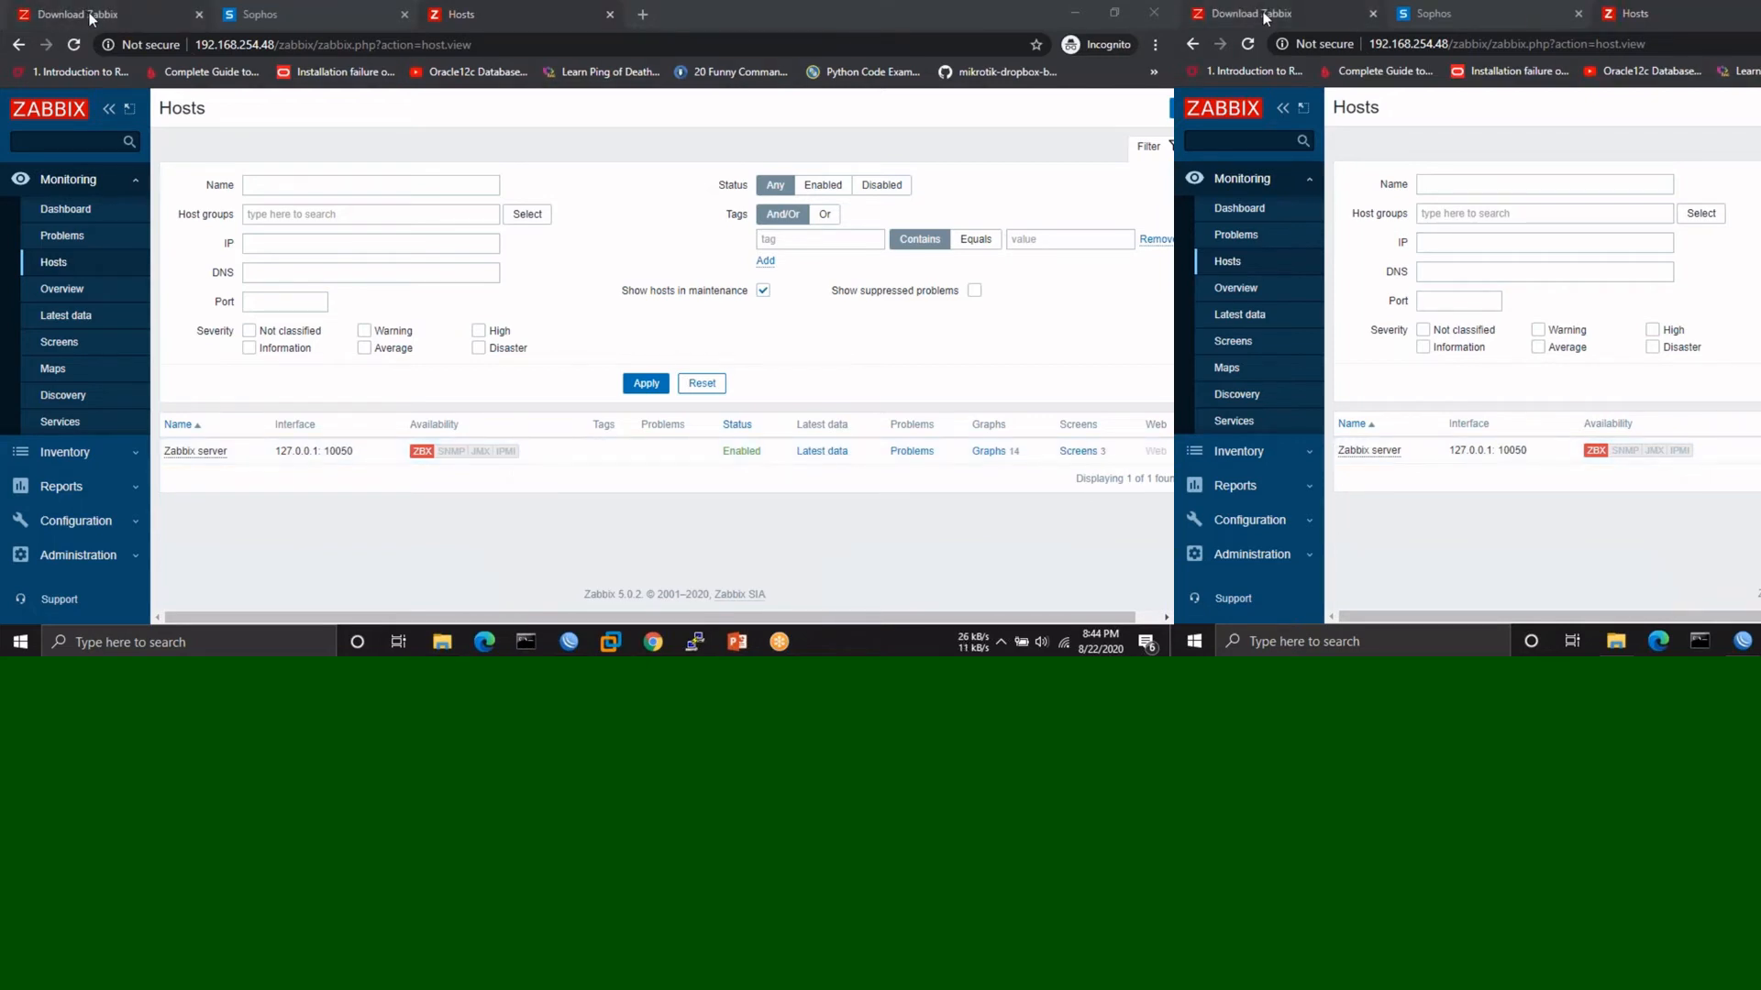
- Clear the terminal and install the zabbix-agent package with sudo apt install zabbix-agent
click(694, 642)
key(Return)
key(Return)
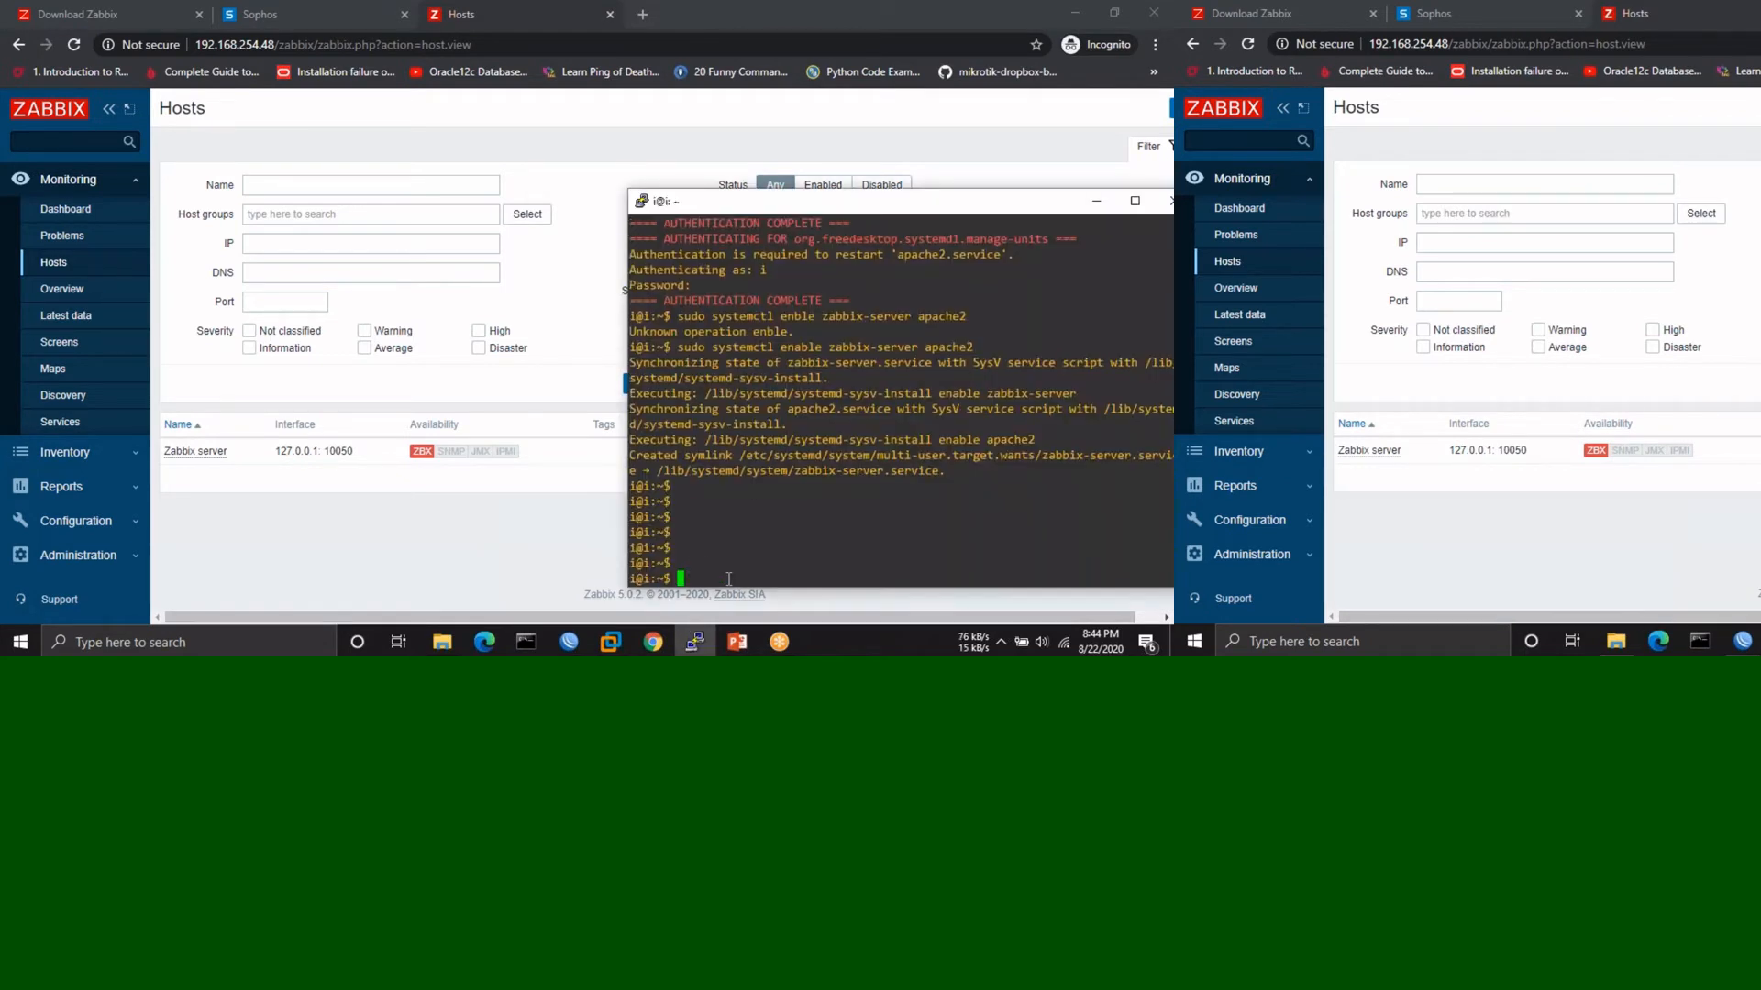
text(clear)
key(Return)
text(su)
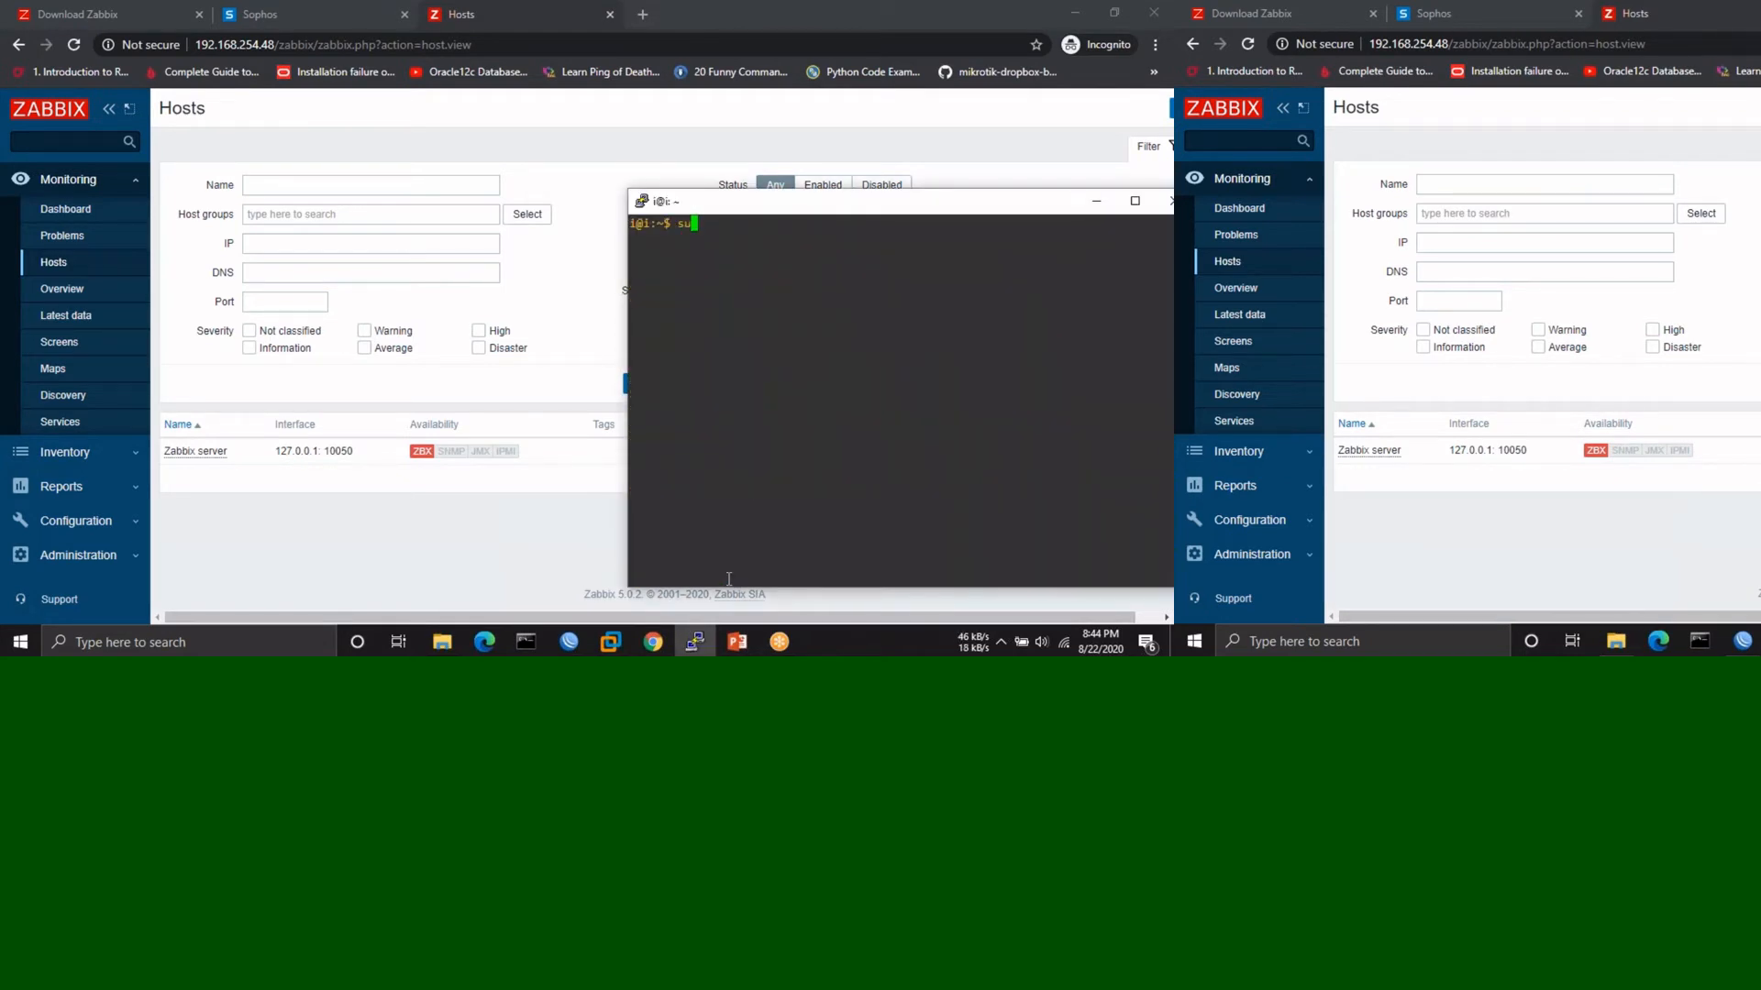
text(do apt install zabib)
key(BackSpace)
text(ix-agent)
key(Return)
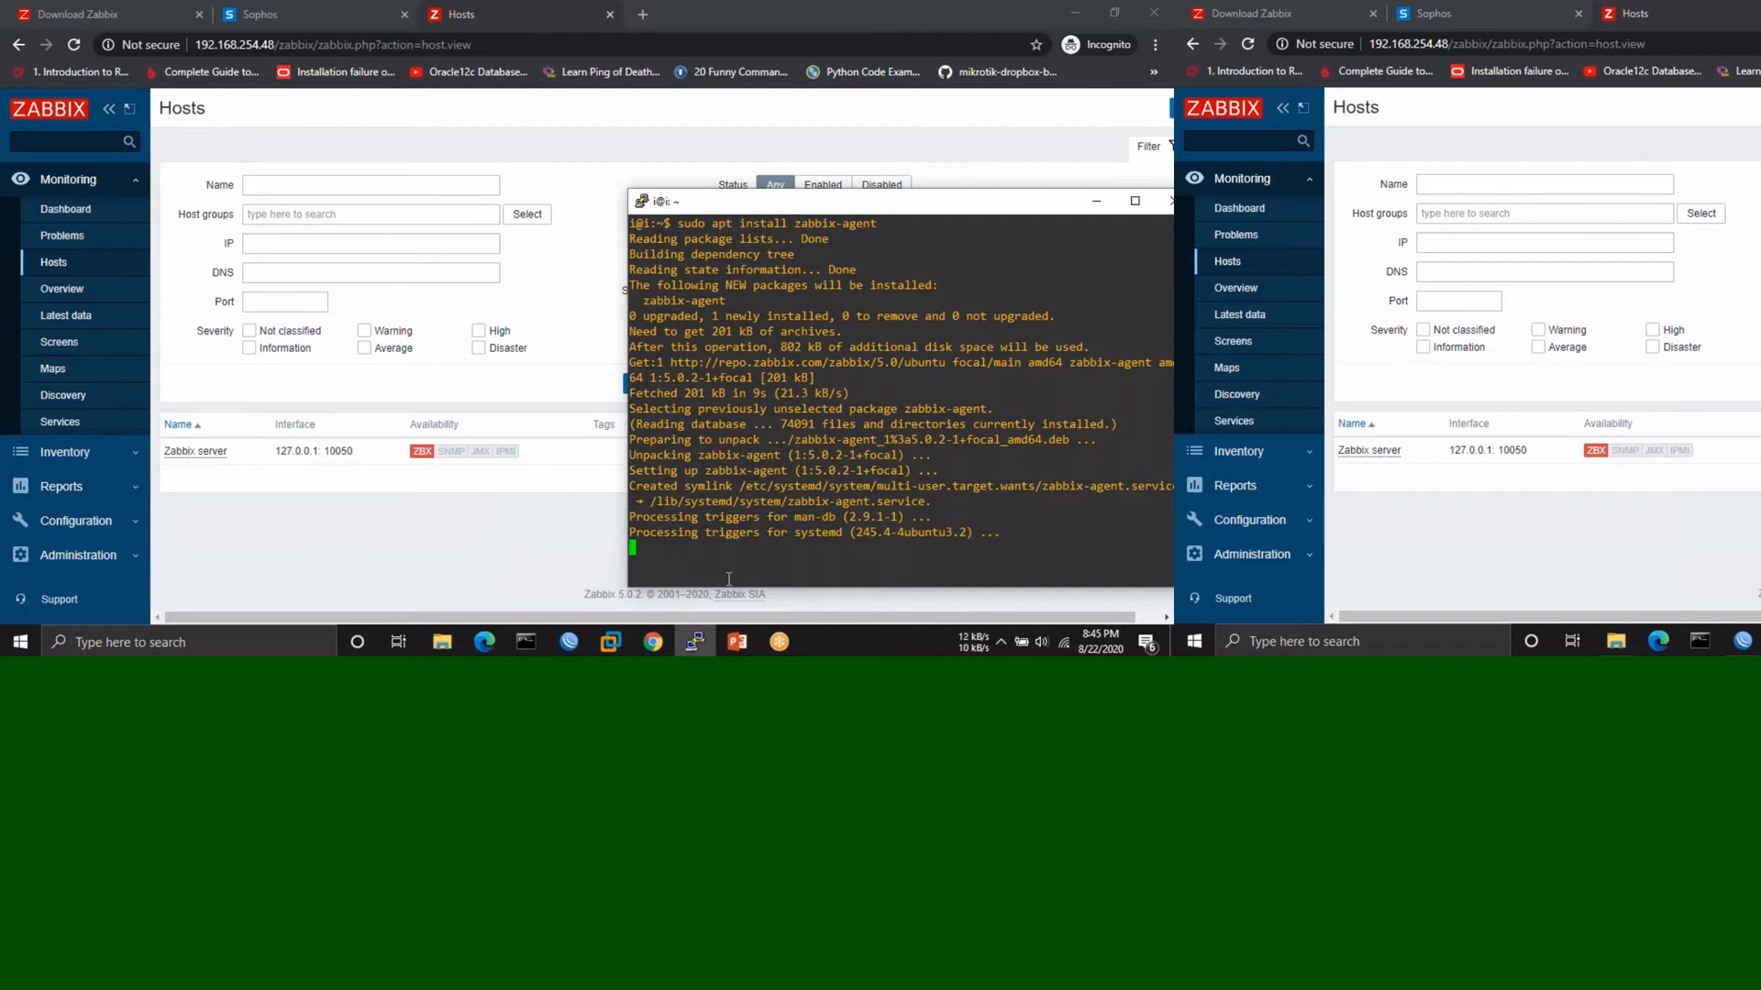
- Display the agent configuration with cat /etc/zabbix/zabbix_agentd.conf
key(Return)
key(Return)
key(Return)
key(Return)
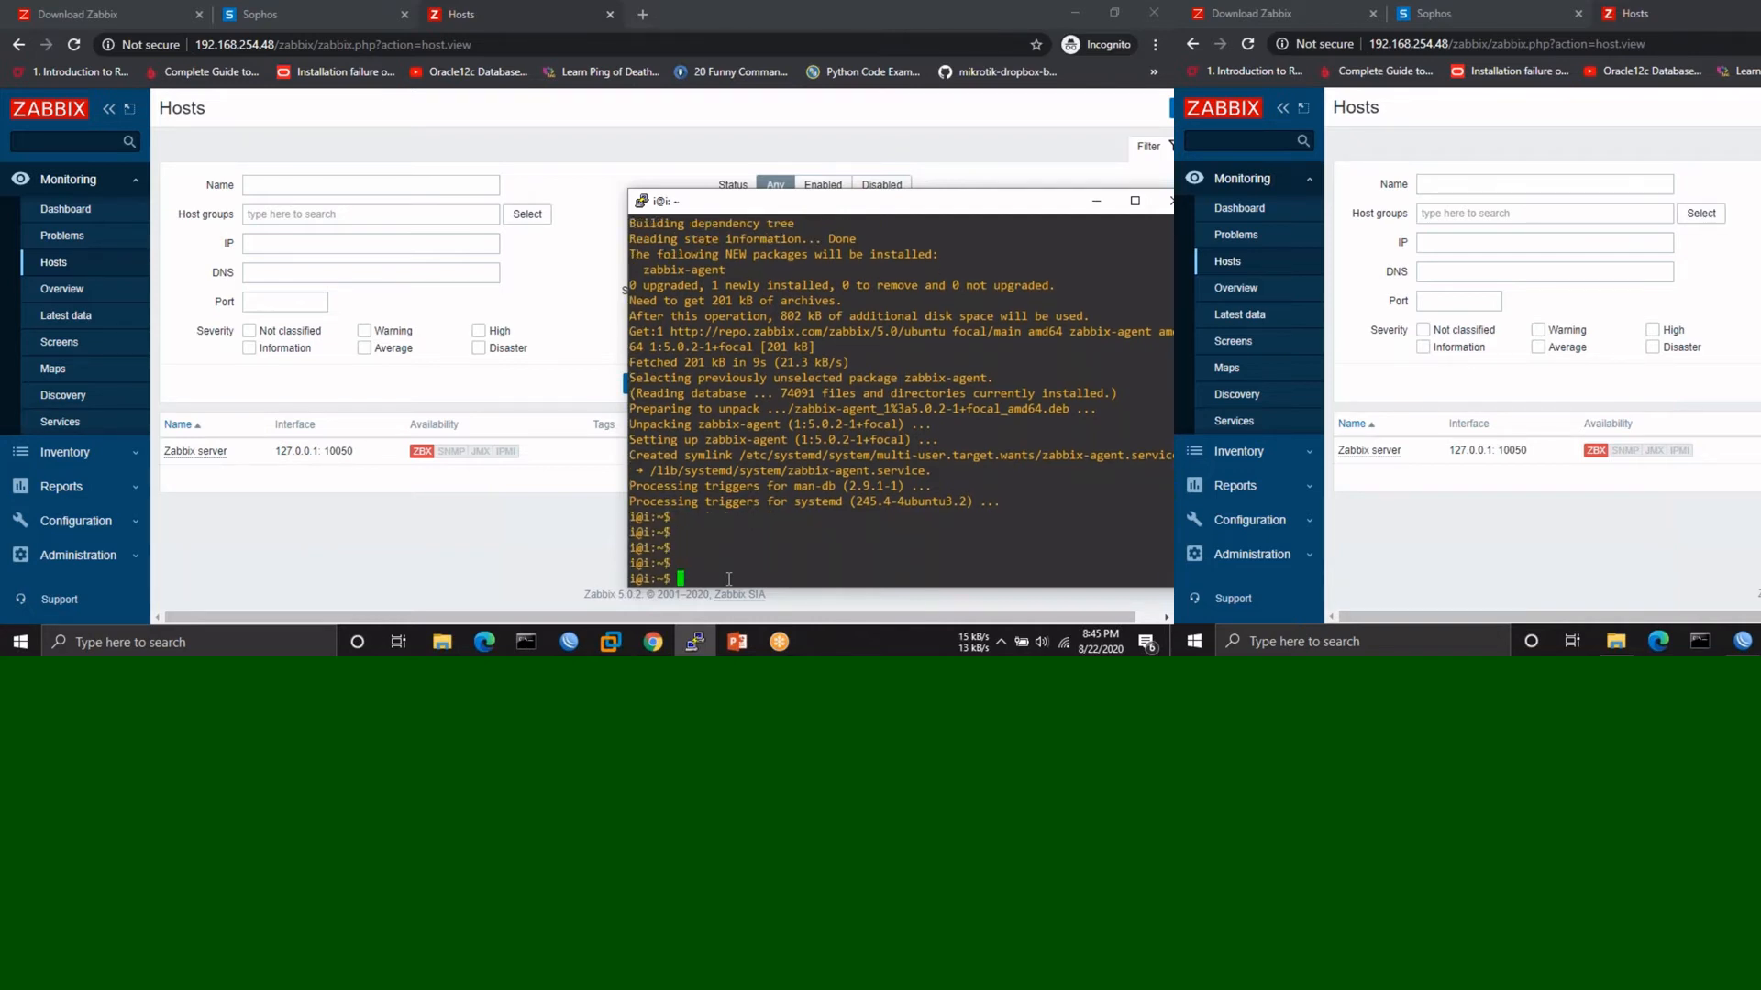
text(cat /etc/zabbix/zabbix_a)
key(Tab)
text(c)
key(Tab)
key(Return)
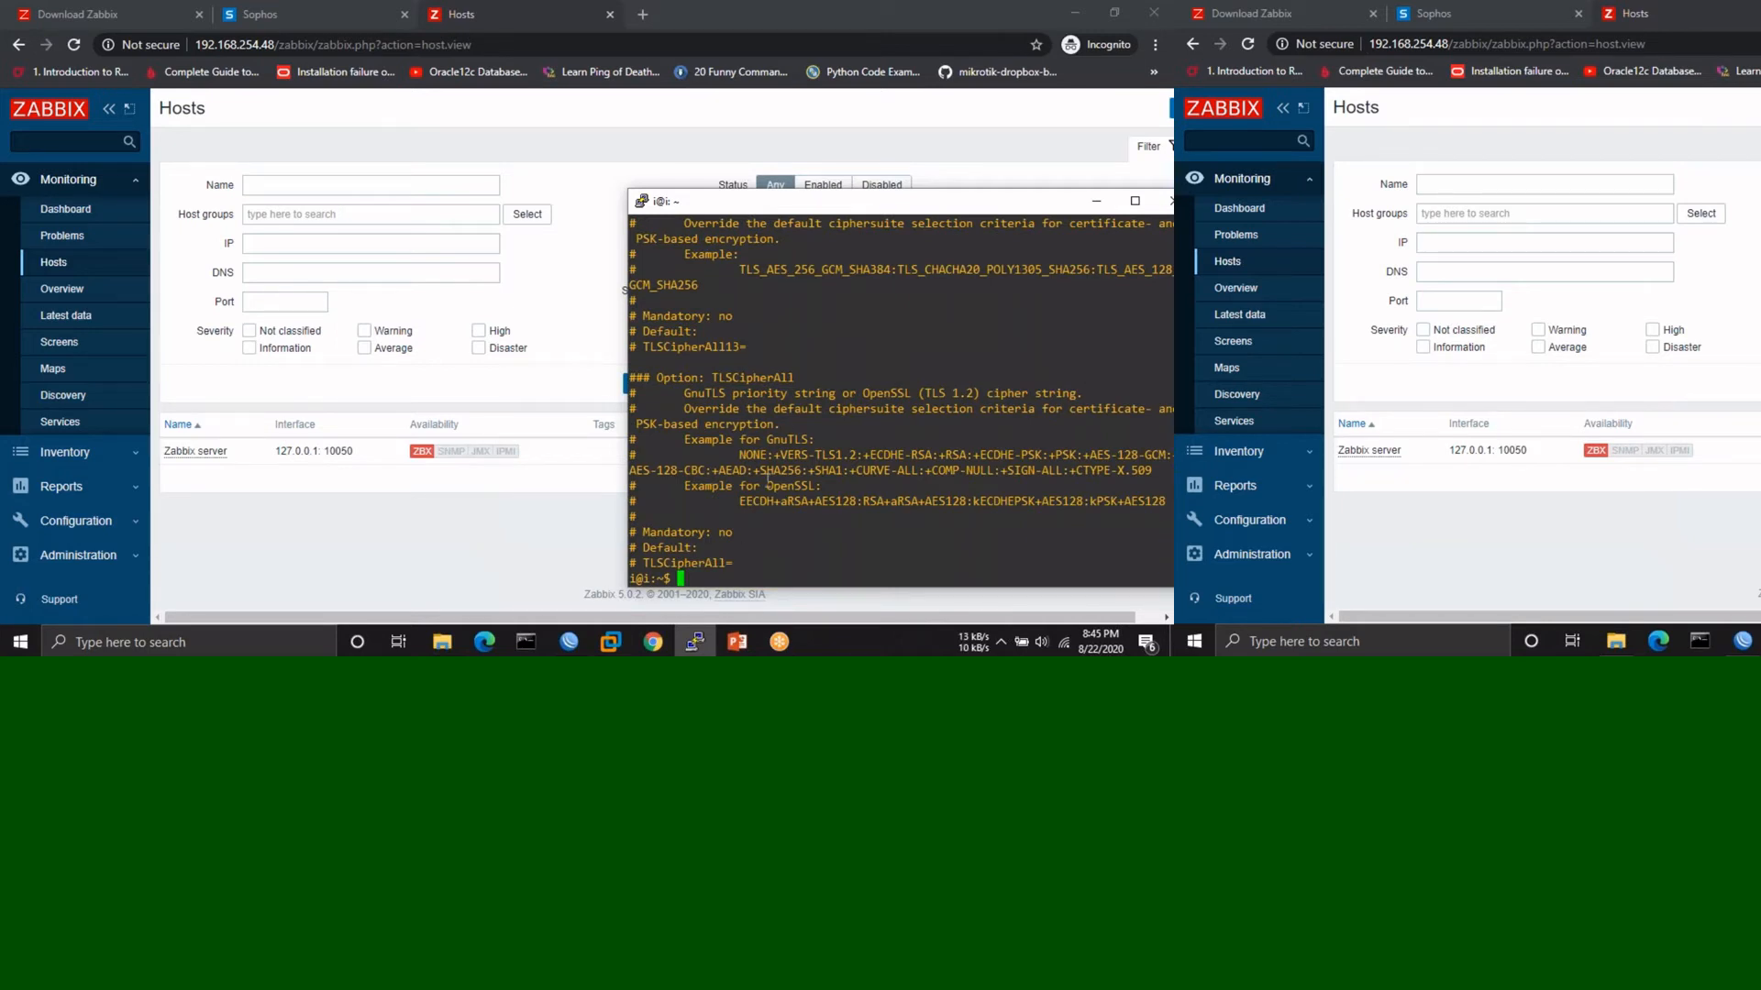
scroll(789, 429, up, 18)
scroll(789, 429, down, 18)
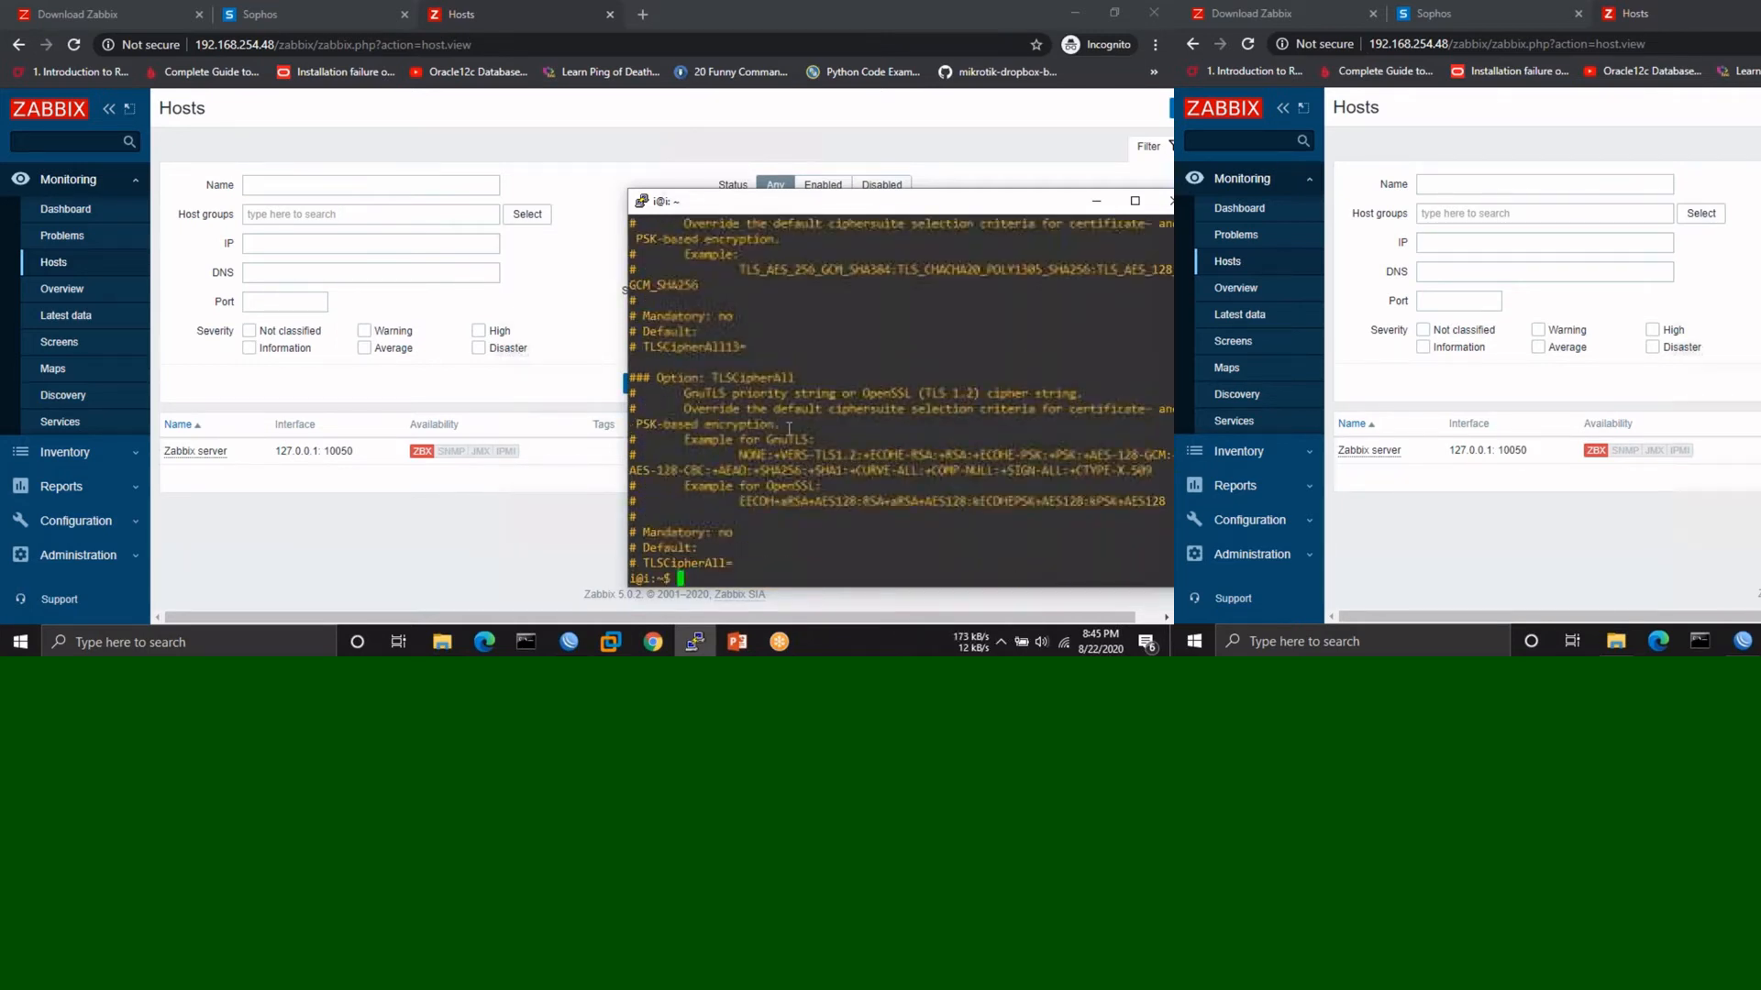
- Enable zabbix-agent at boot by editing the earlier sudo systemctl enable command
key(Up)
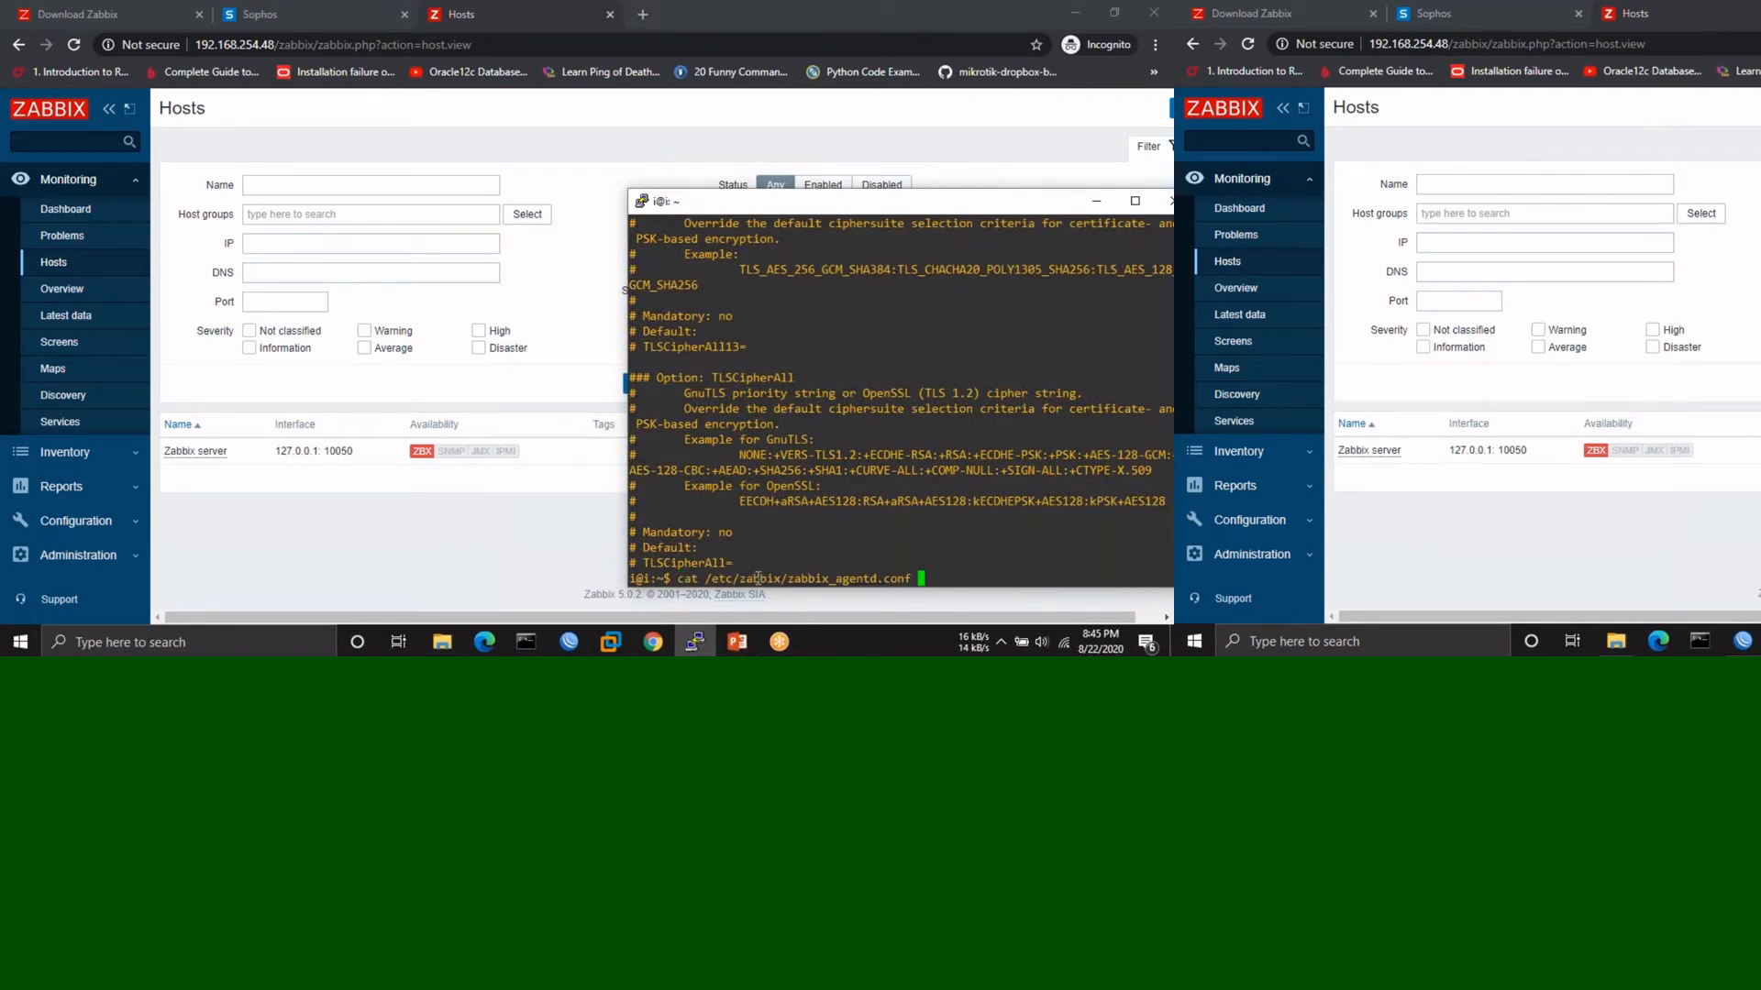
key(Up)
key(Up)
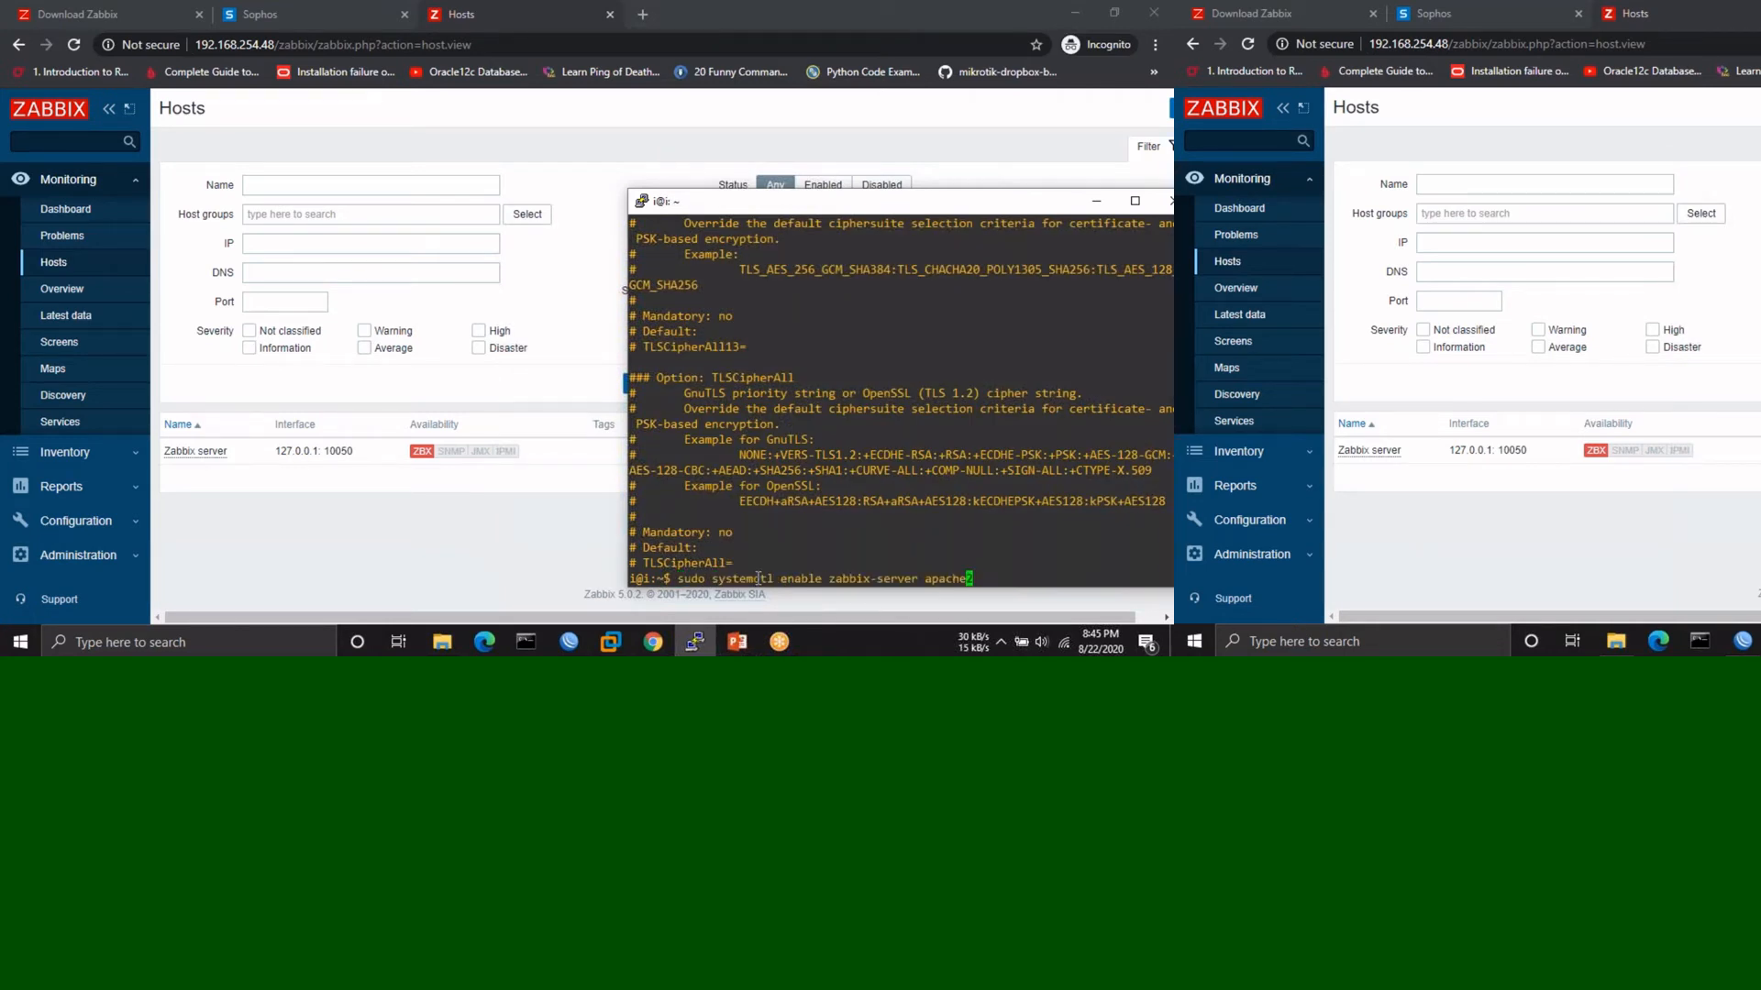
key(Left)
key(Left)
key(Left)
key(Left)
key(Left)
key(Left)
key(Left)
key(Left)
key(Left)
key(Right)
key(Right)
key(Right)
key(Right)
key(Right)
key(Right)
key(Right)
key(Right)
key(Right)
key(Right)
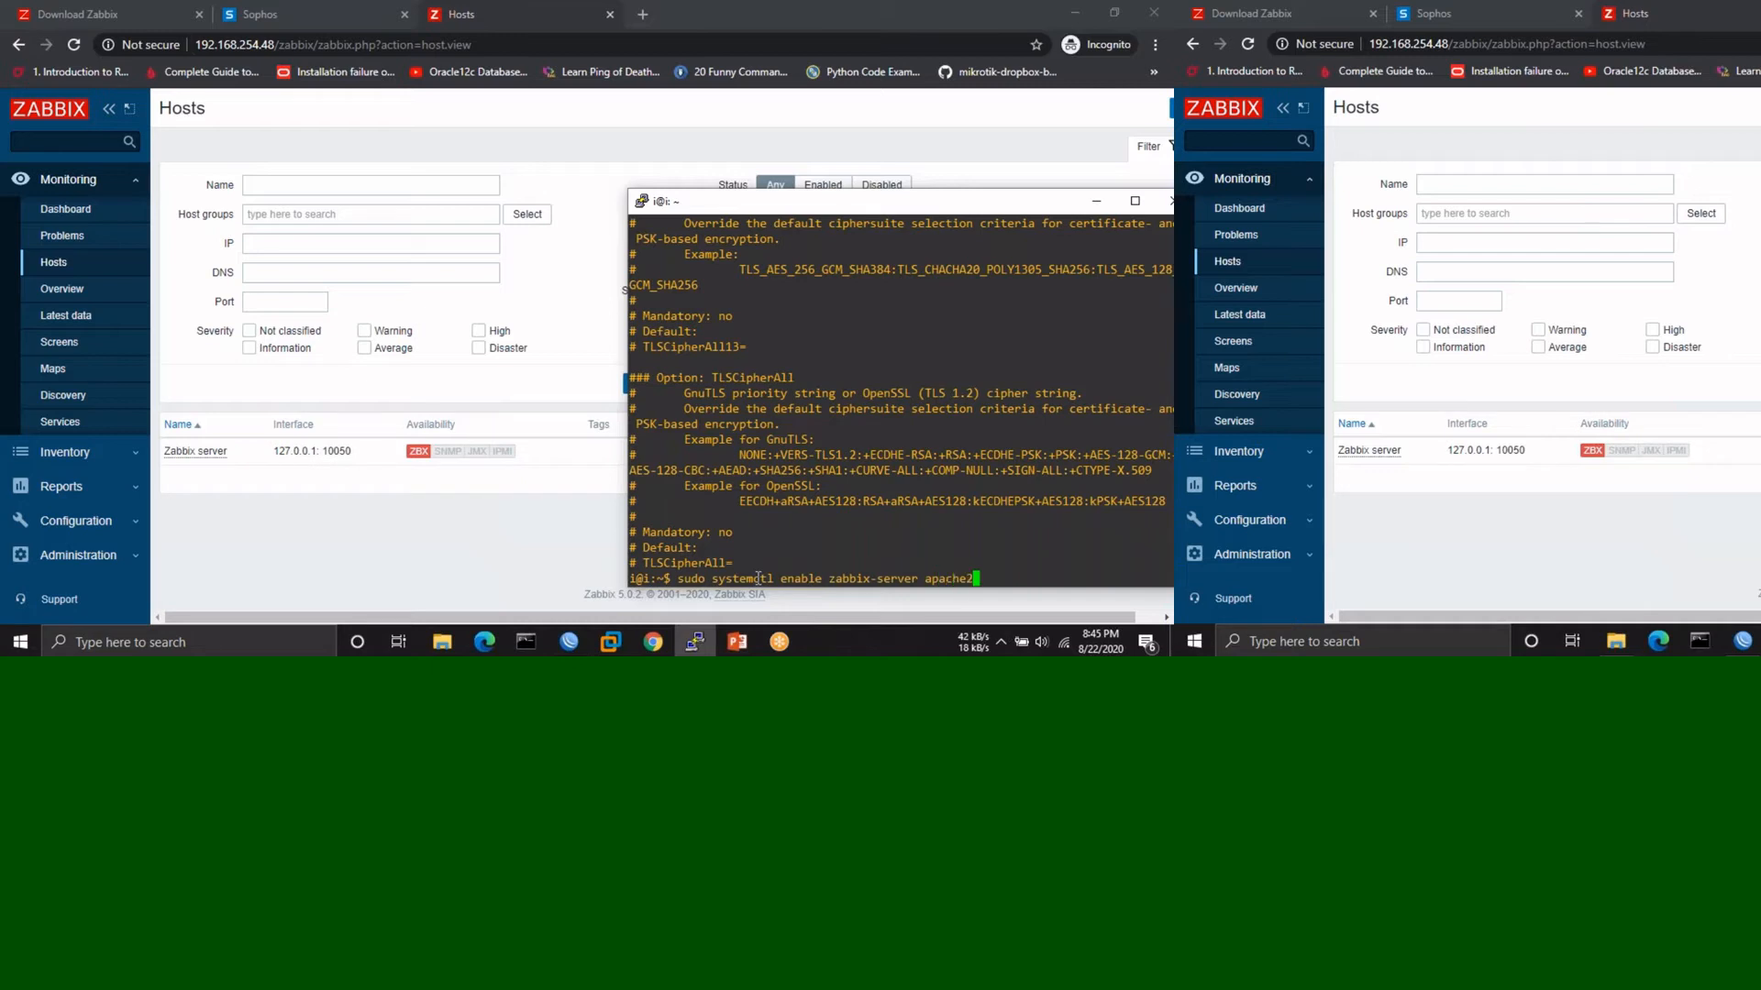
key(BackSpace)
key(BackSpace)
key(BackSpace)
key(BackSpace)
key(BackSpace)
key(BackSpace)
key(BackSpace)
key(BackSpace)
key(BackSpace)
key(BackSpace)
key(BackSpace)
key(BackSpace)
key(BackSpace)
key(BackSpace)
text(agent)
key(Return)
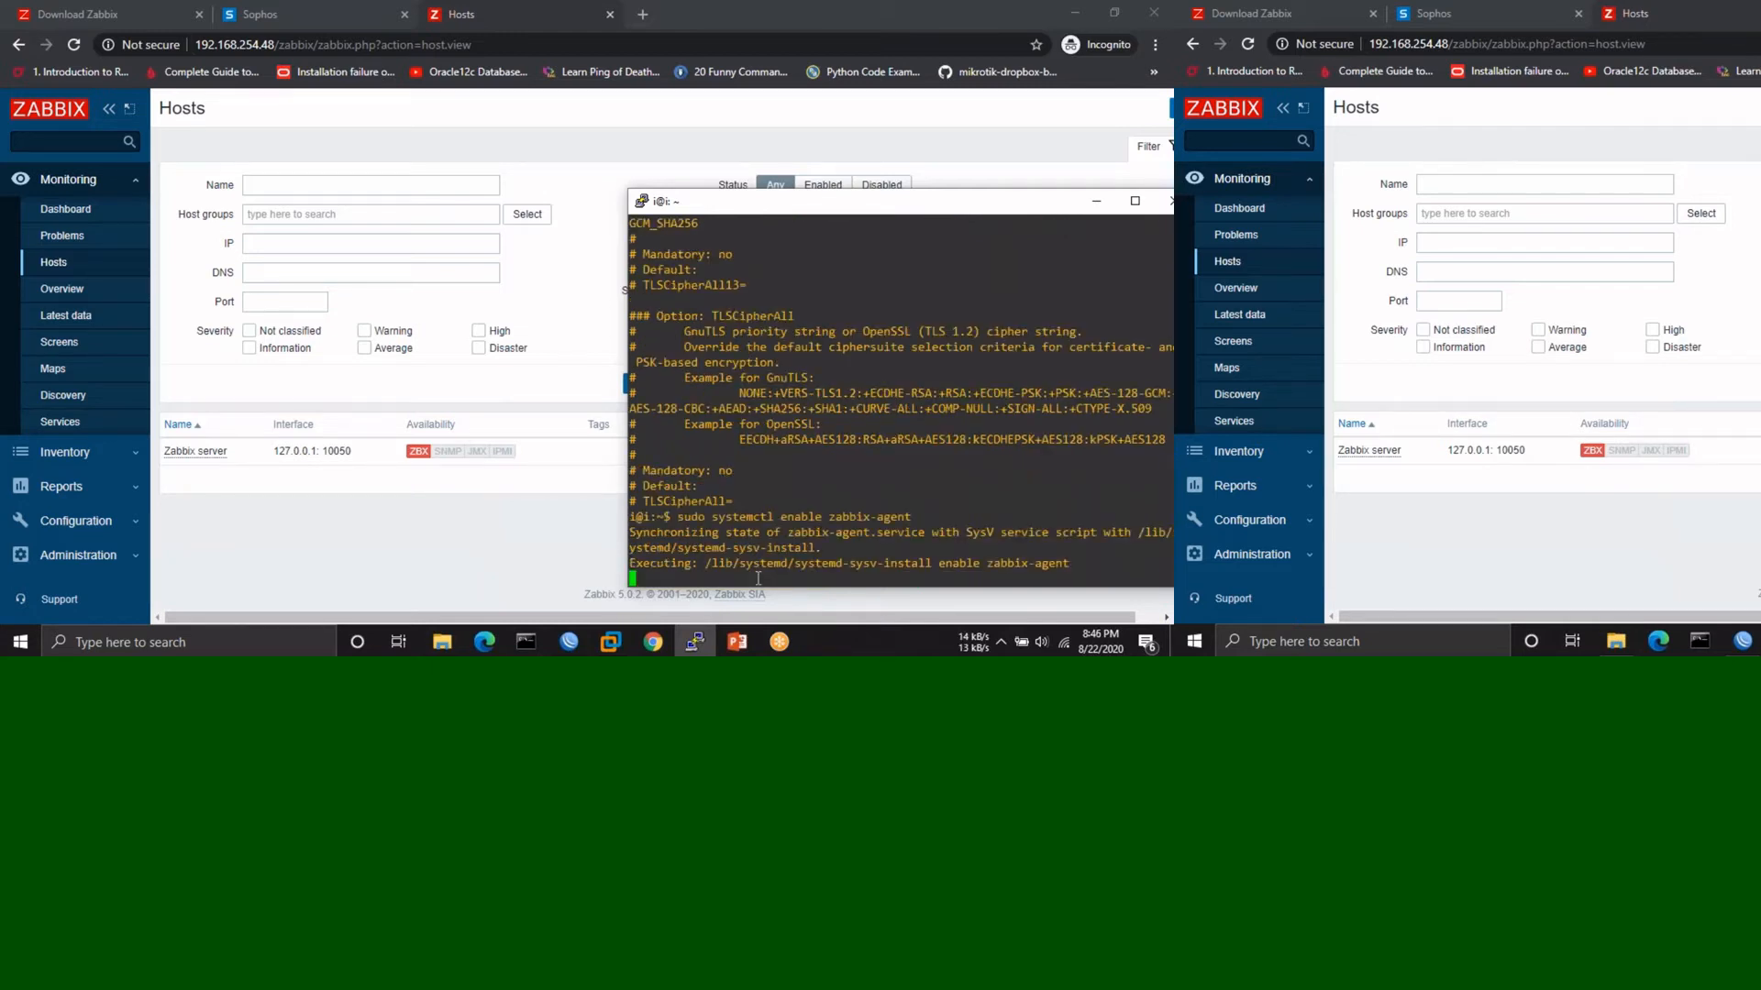
- Restart zabbix-agent with sudo systemctl restart zabbix-agent
key(Up)
key(Left)
key(Left)
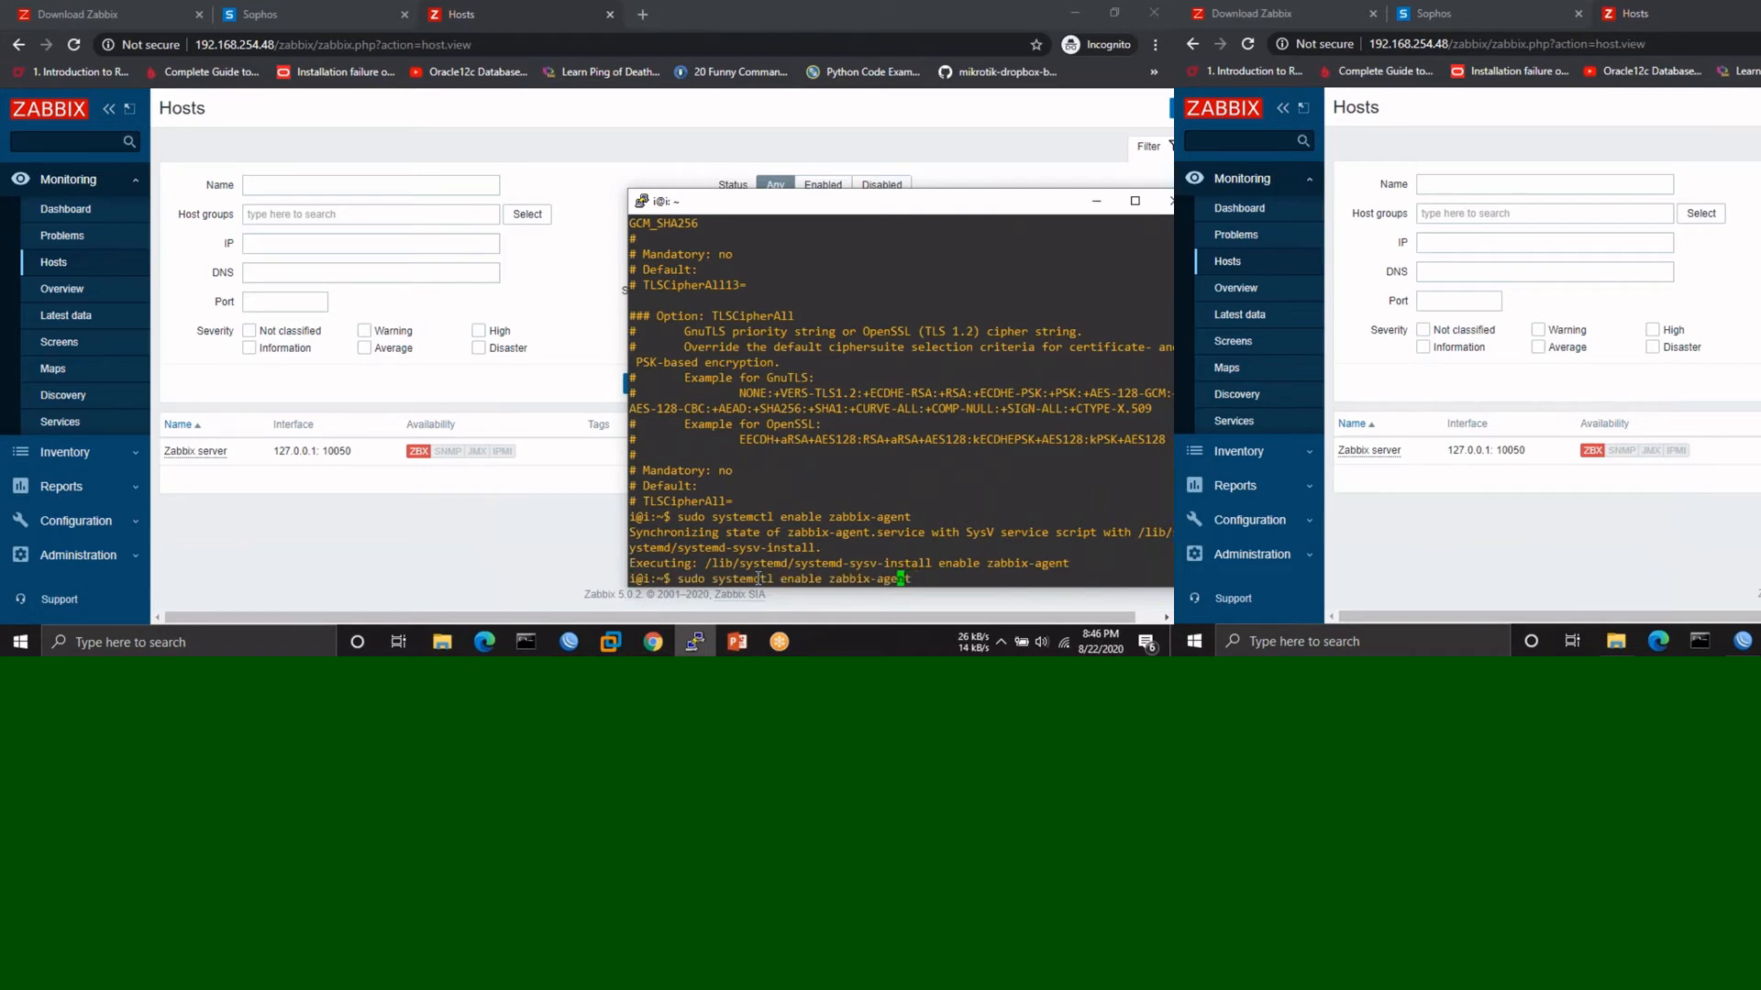
key(Left)
key(Left)
key(Left)
key(Left)
key(Left)
key(Left)
key(Left)
key(Left)
key(Left)
key(Left)
key(Left)
key(BackSpace)
key(BackSpace)
key(BackSpace)
key(BackSpace)
key(BackSpace)
key(BackSpace)
text(restart)
key(Return)
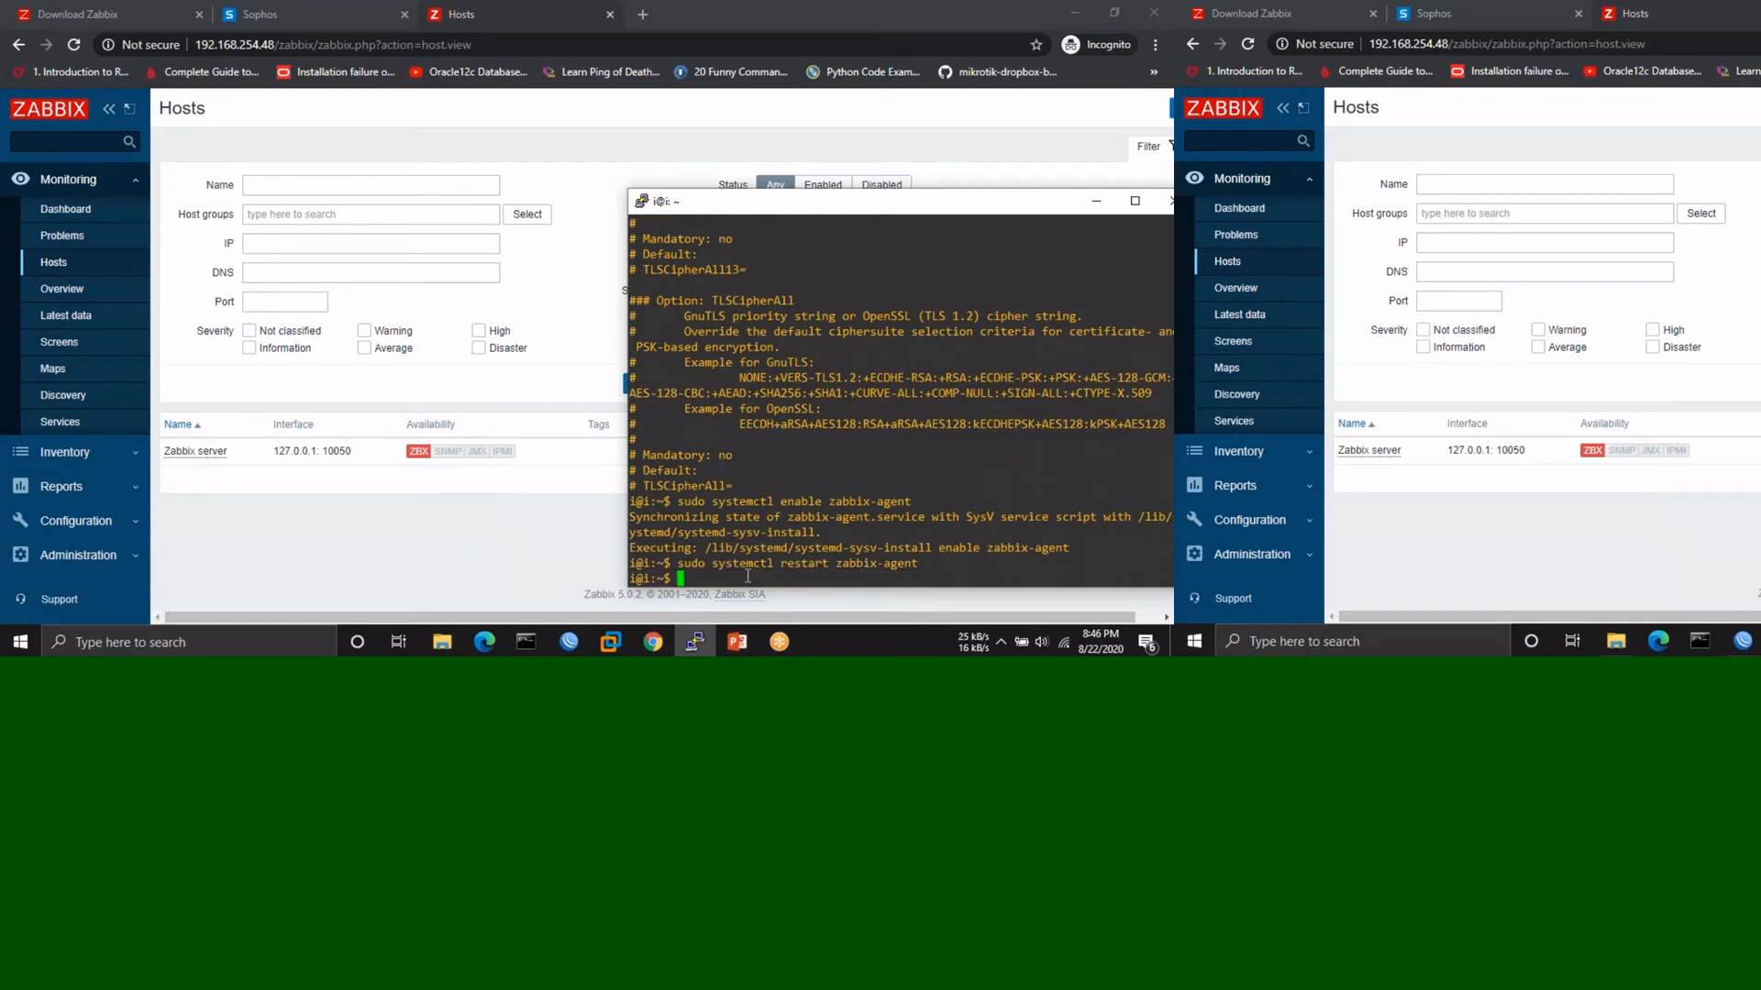
- Reload Hosts, check Zabbix server's problems, then return and open its latest data
mouse_move(421, 463)
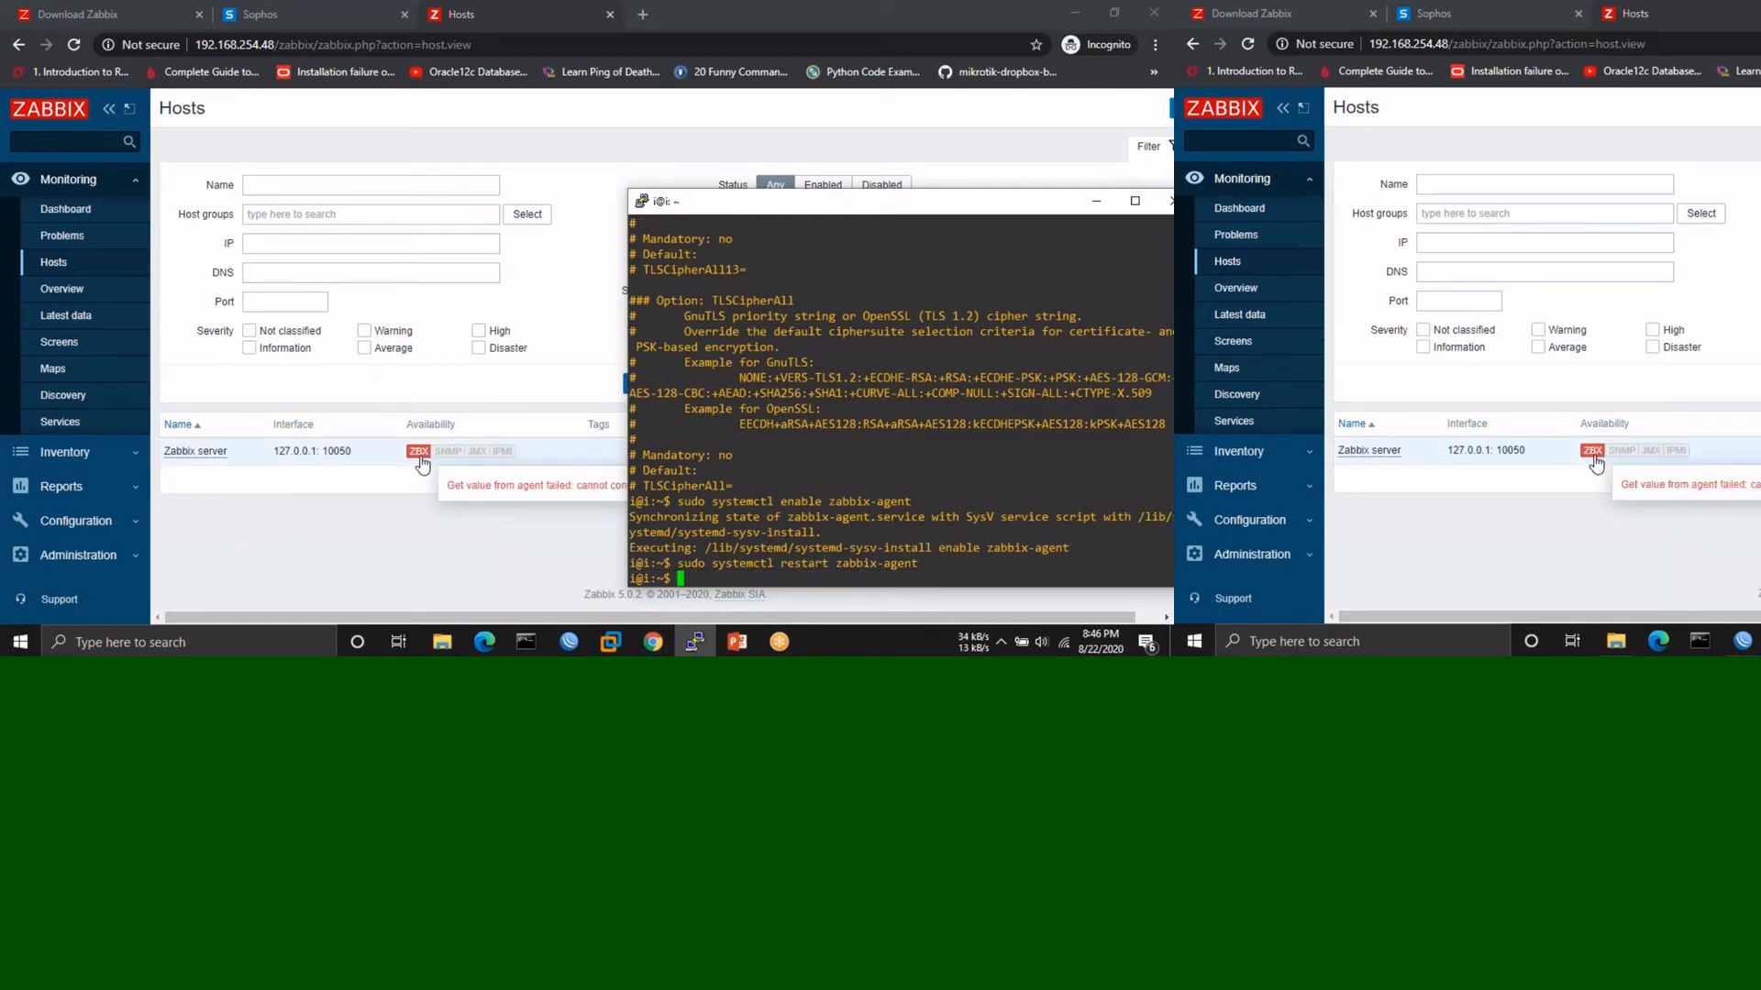
click(73, 42)
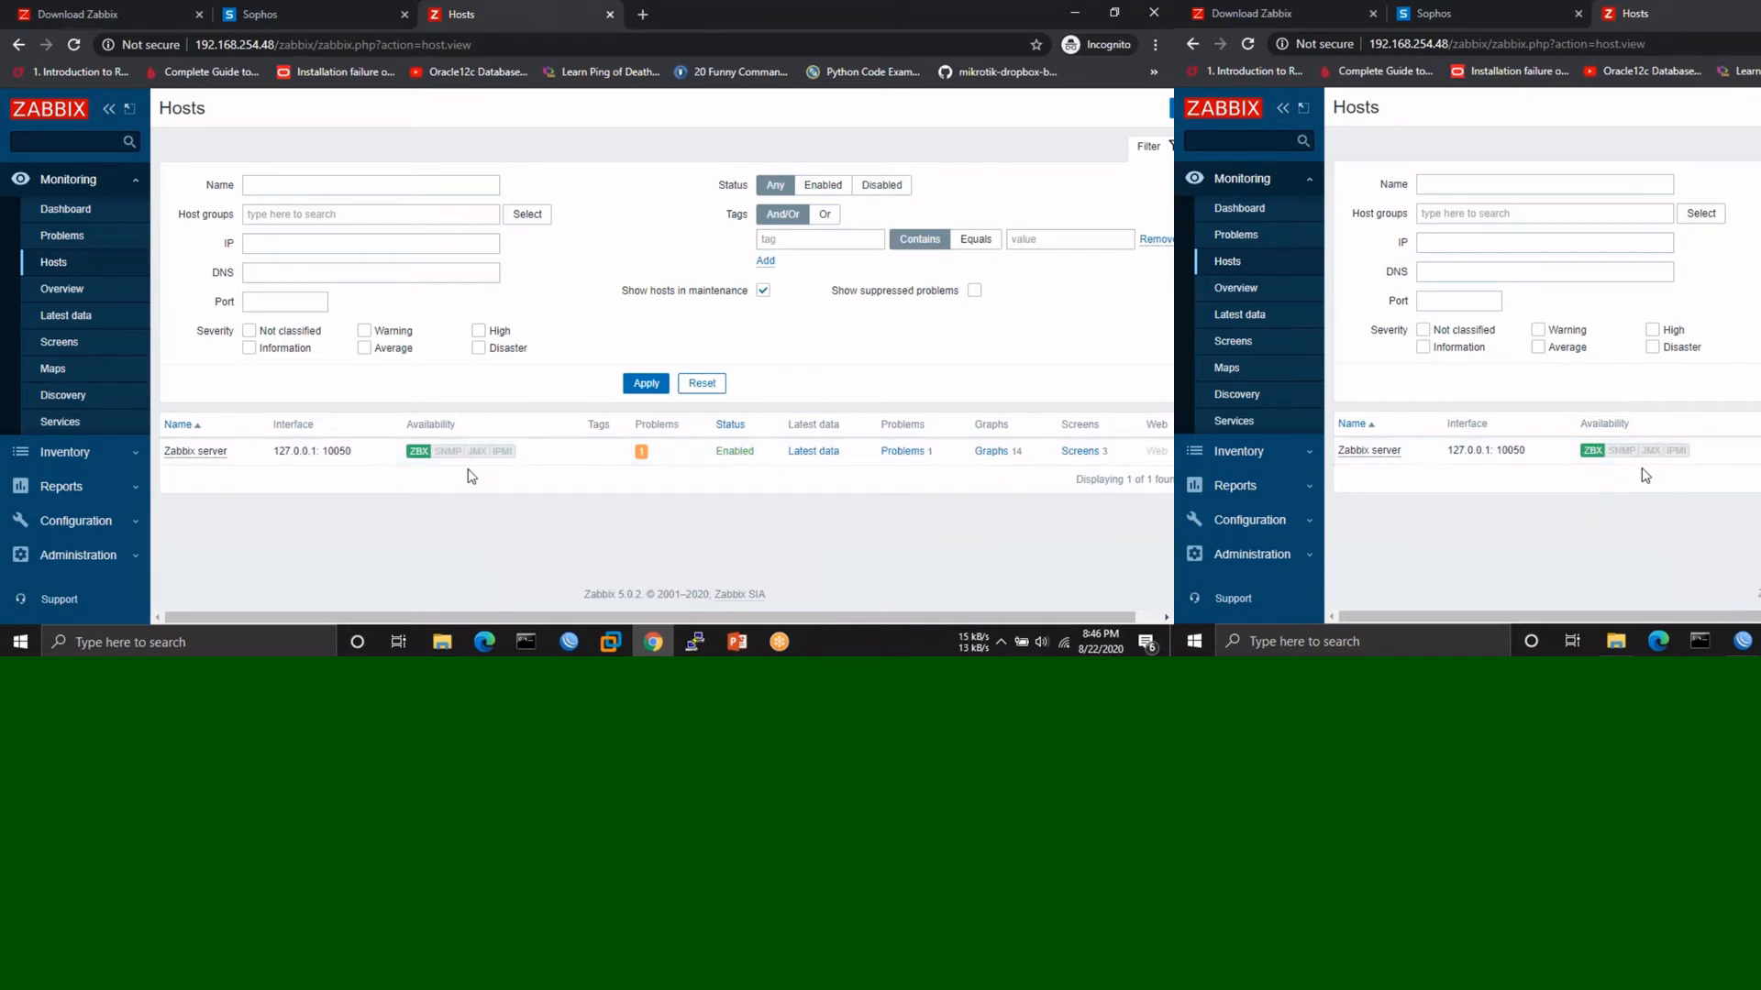
click(904, 451)
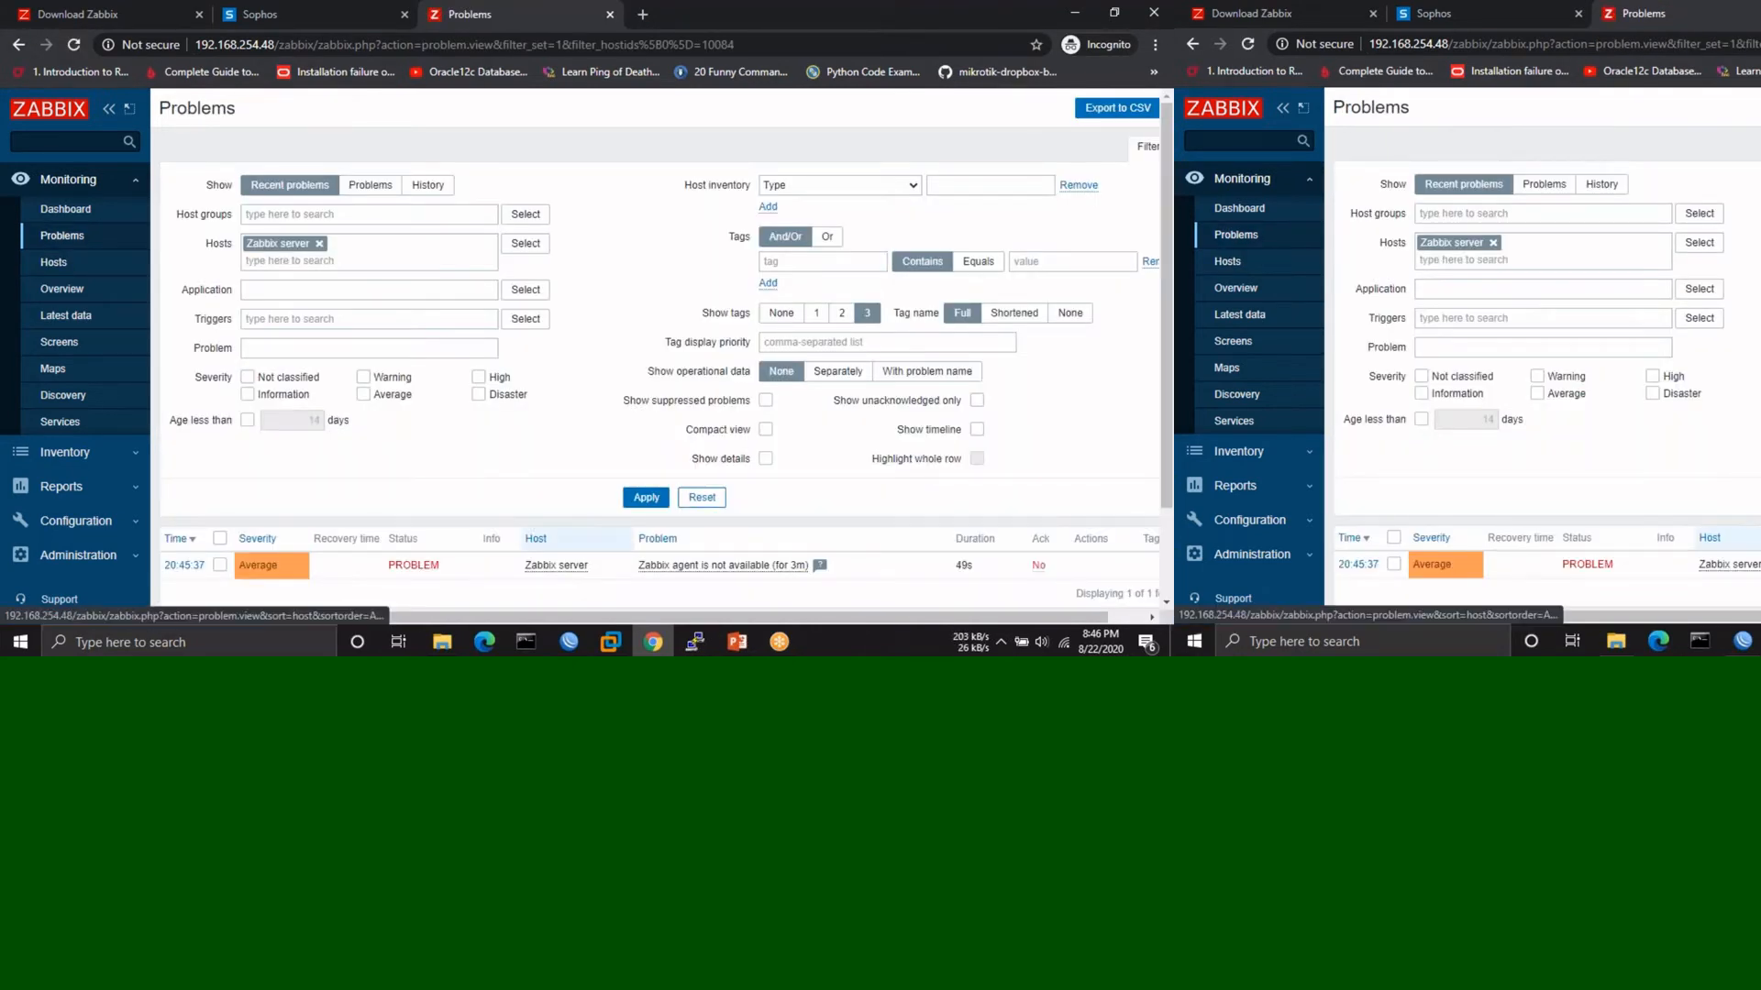
scroll(712, 550, down, 1)
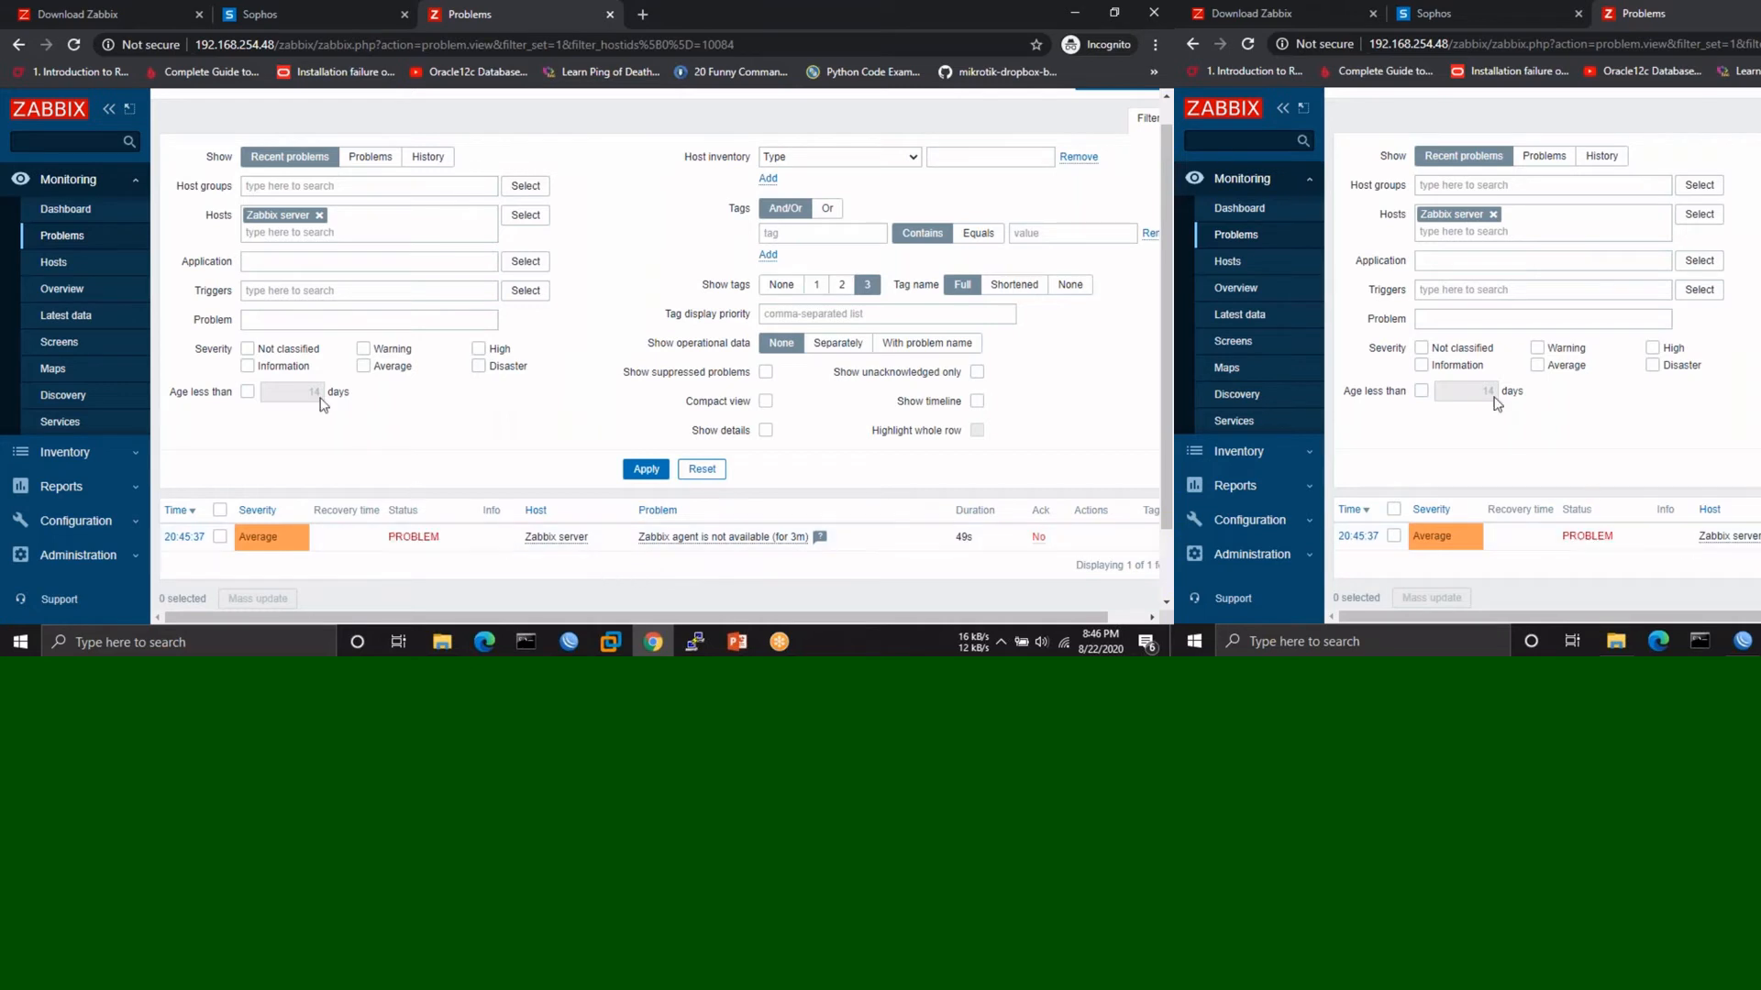
click(18, 46)
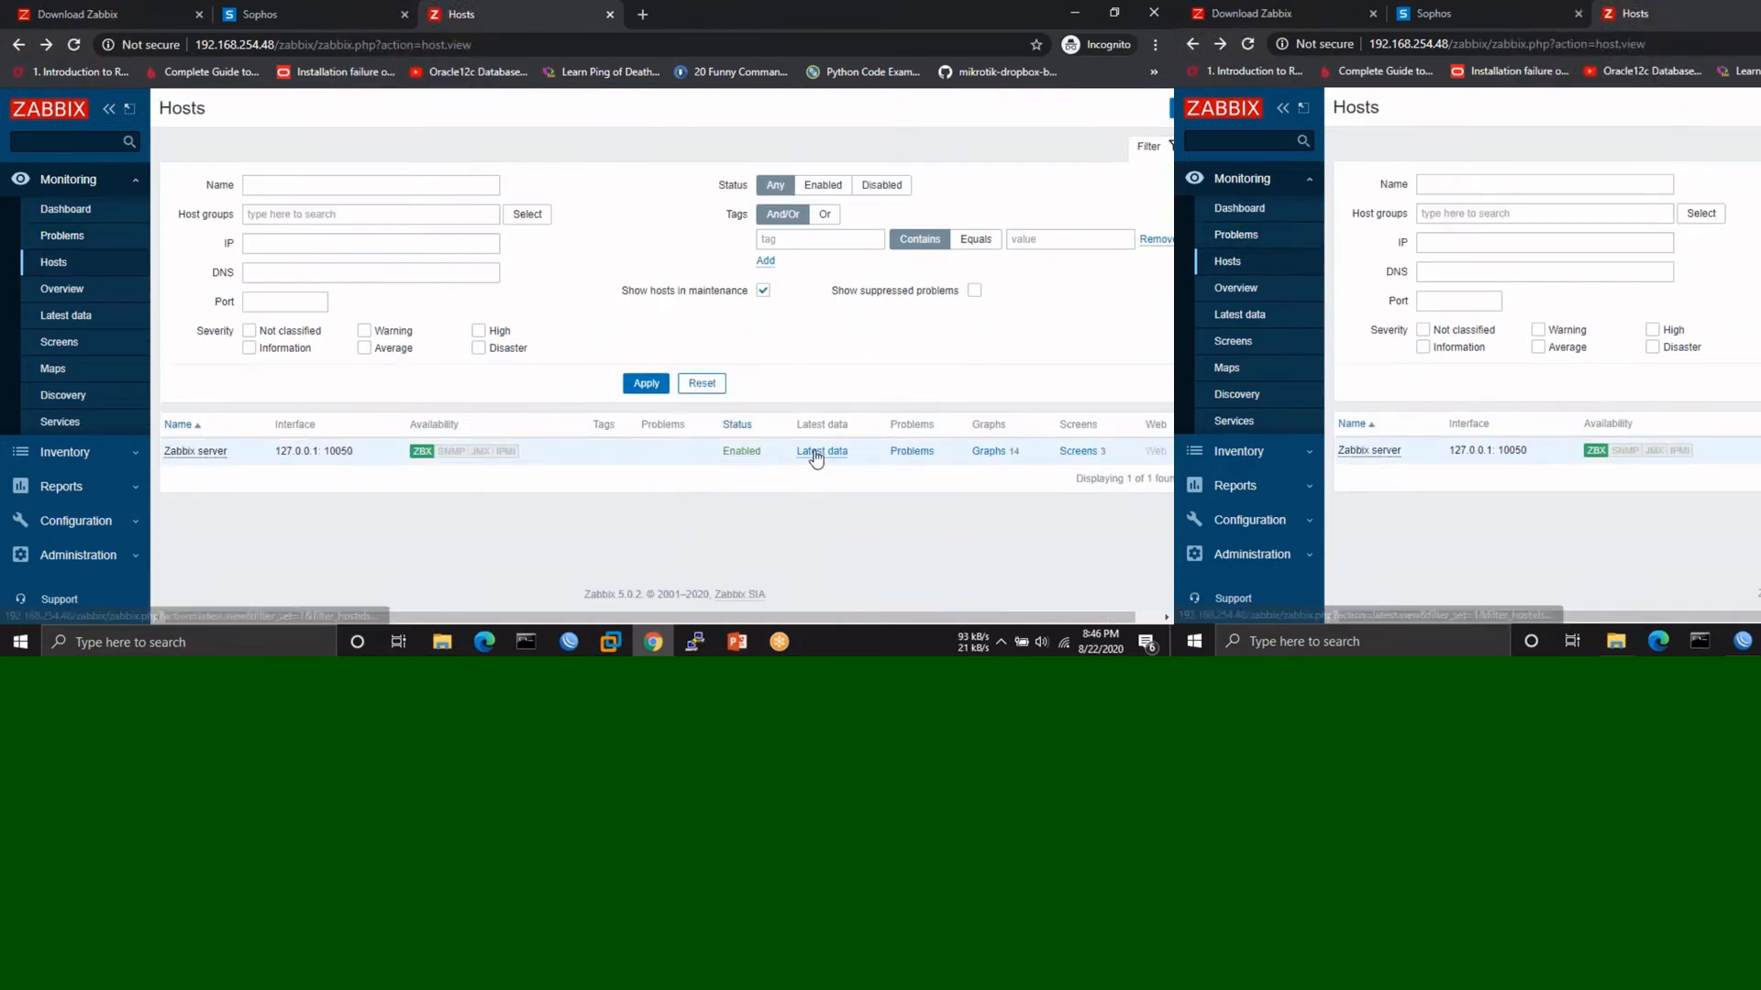
click(815, 453)
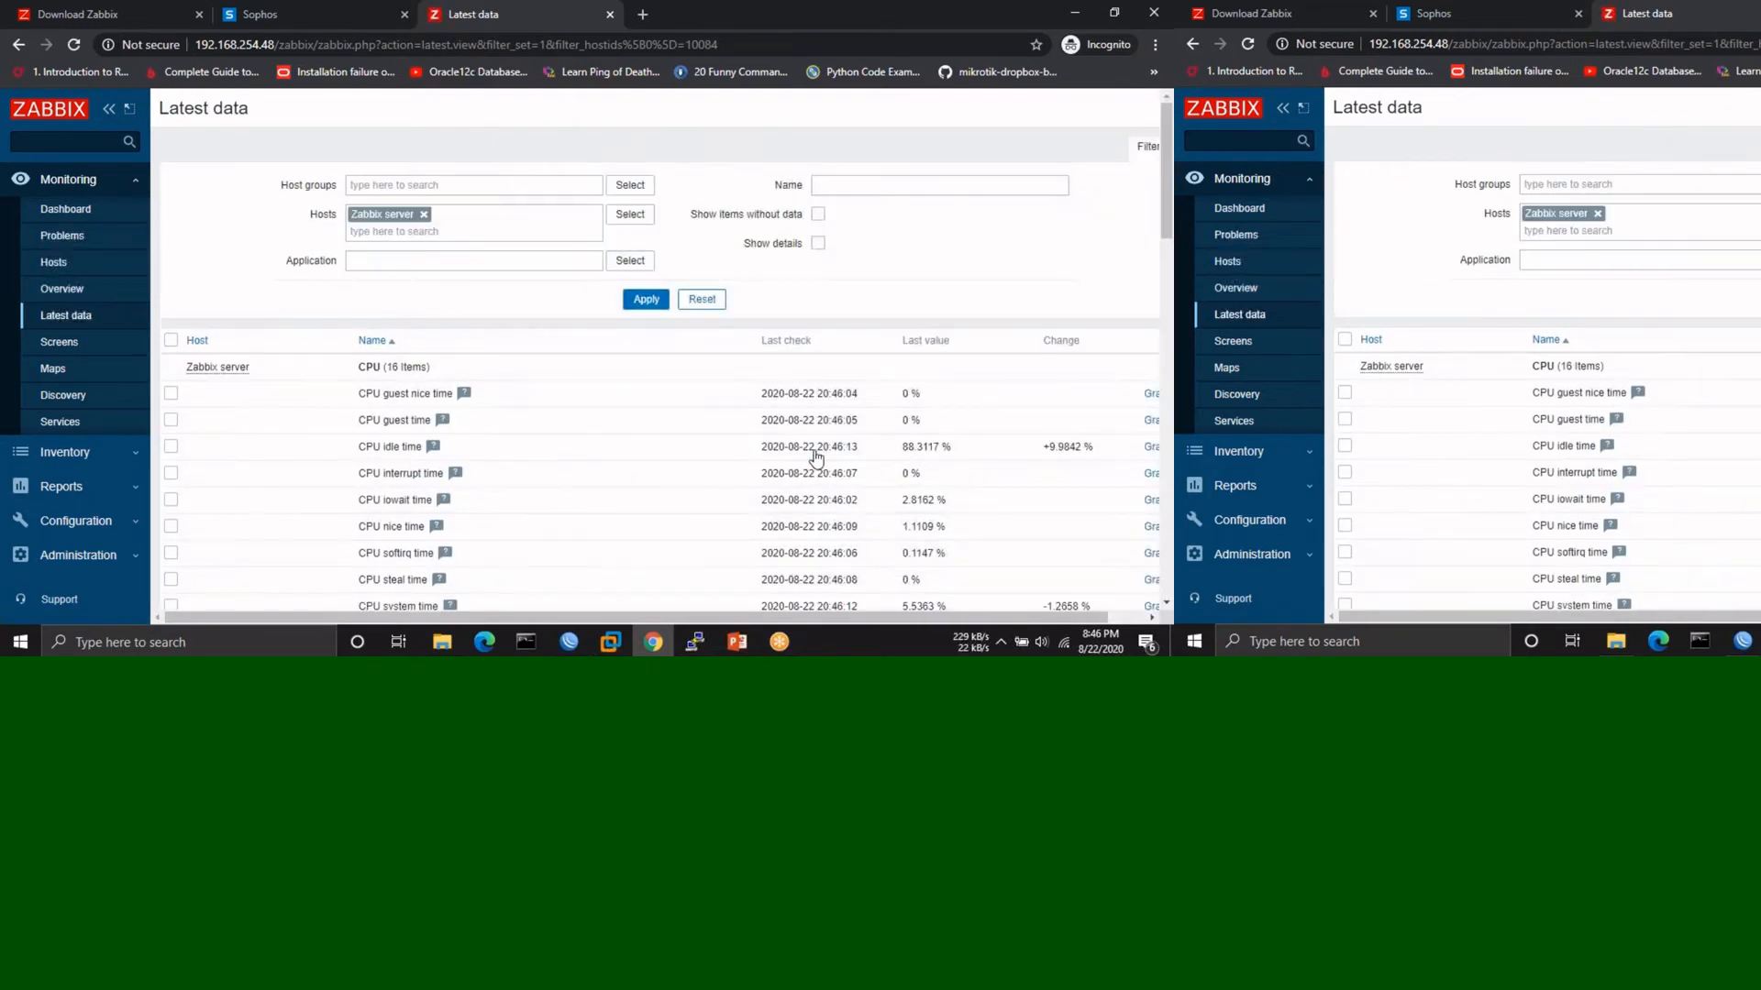
- Scroll the Zabbix server's latest data and highlight the CPU idle time value
scroll(656, 471, down, 2)
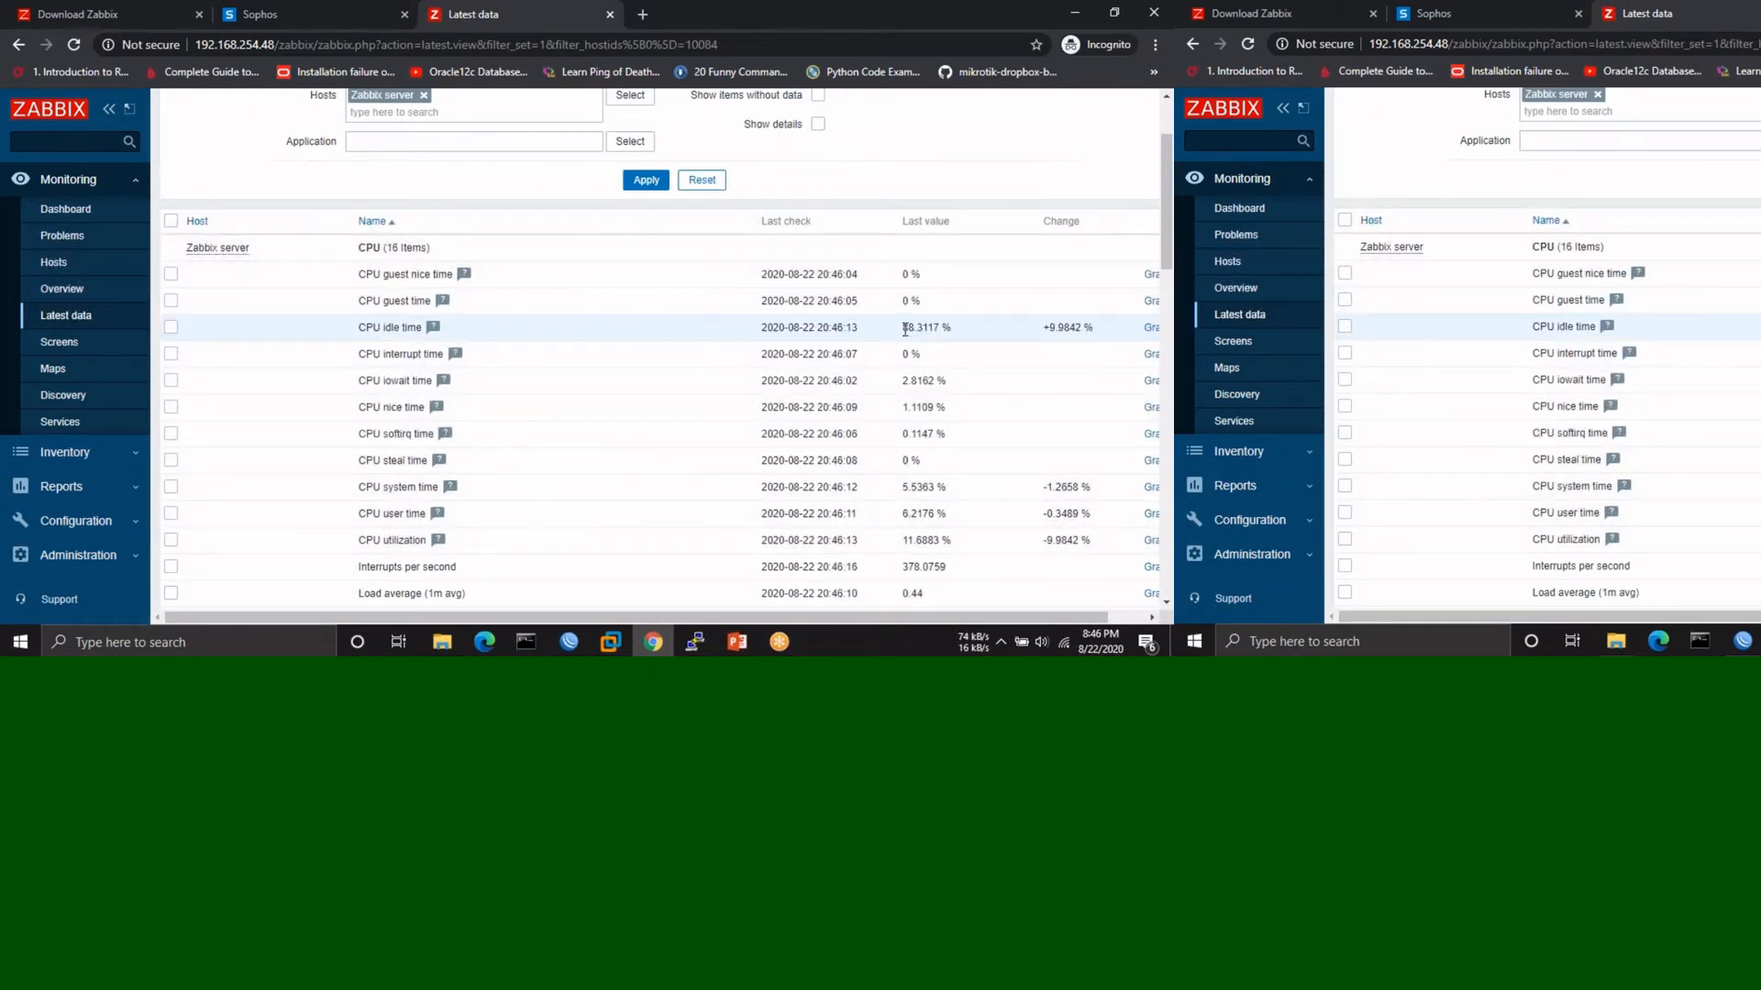
drag(903, 327, 952, 327)
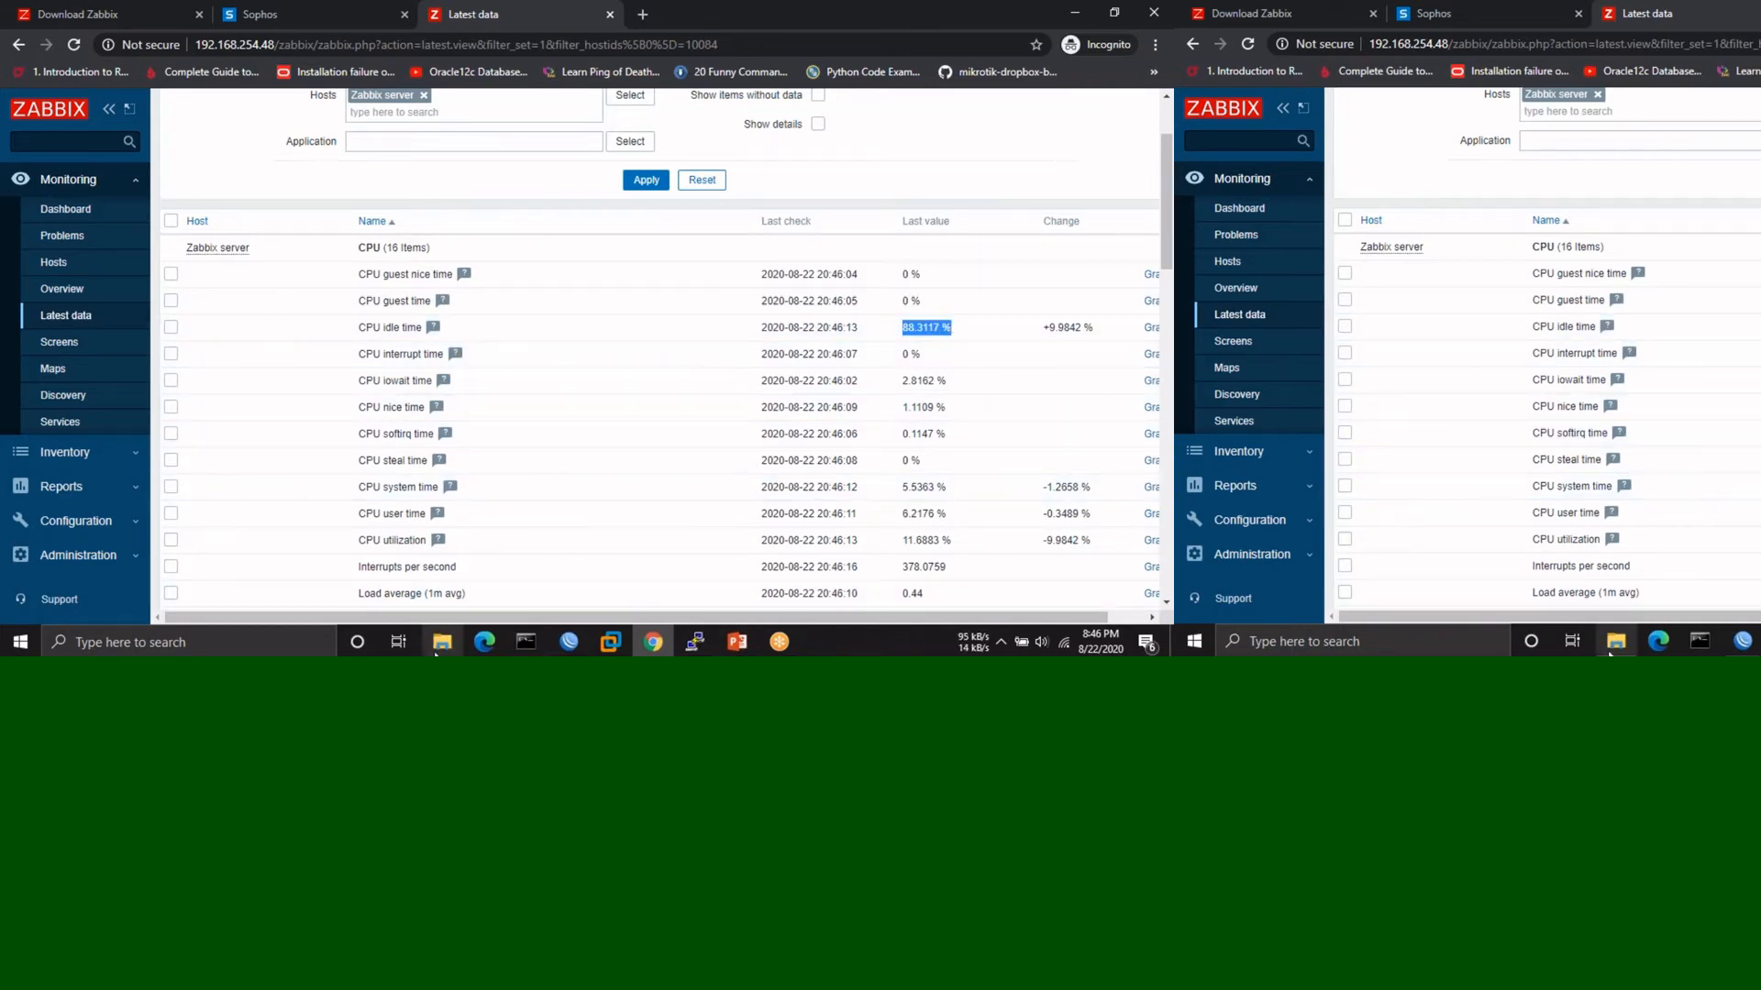
scroll(597, 524, down, 5)
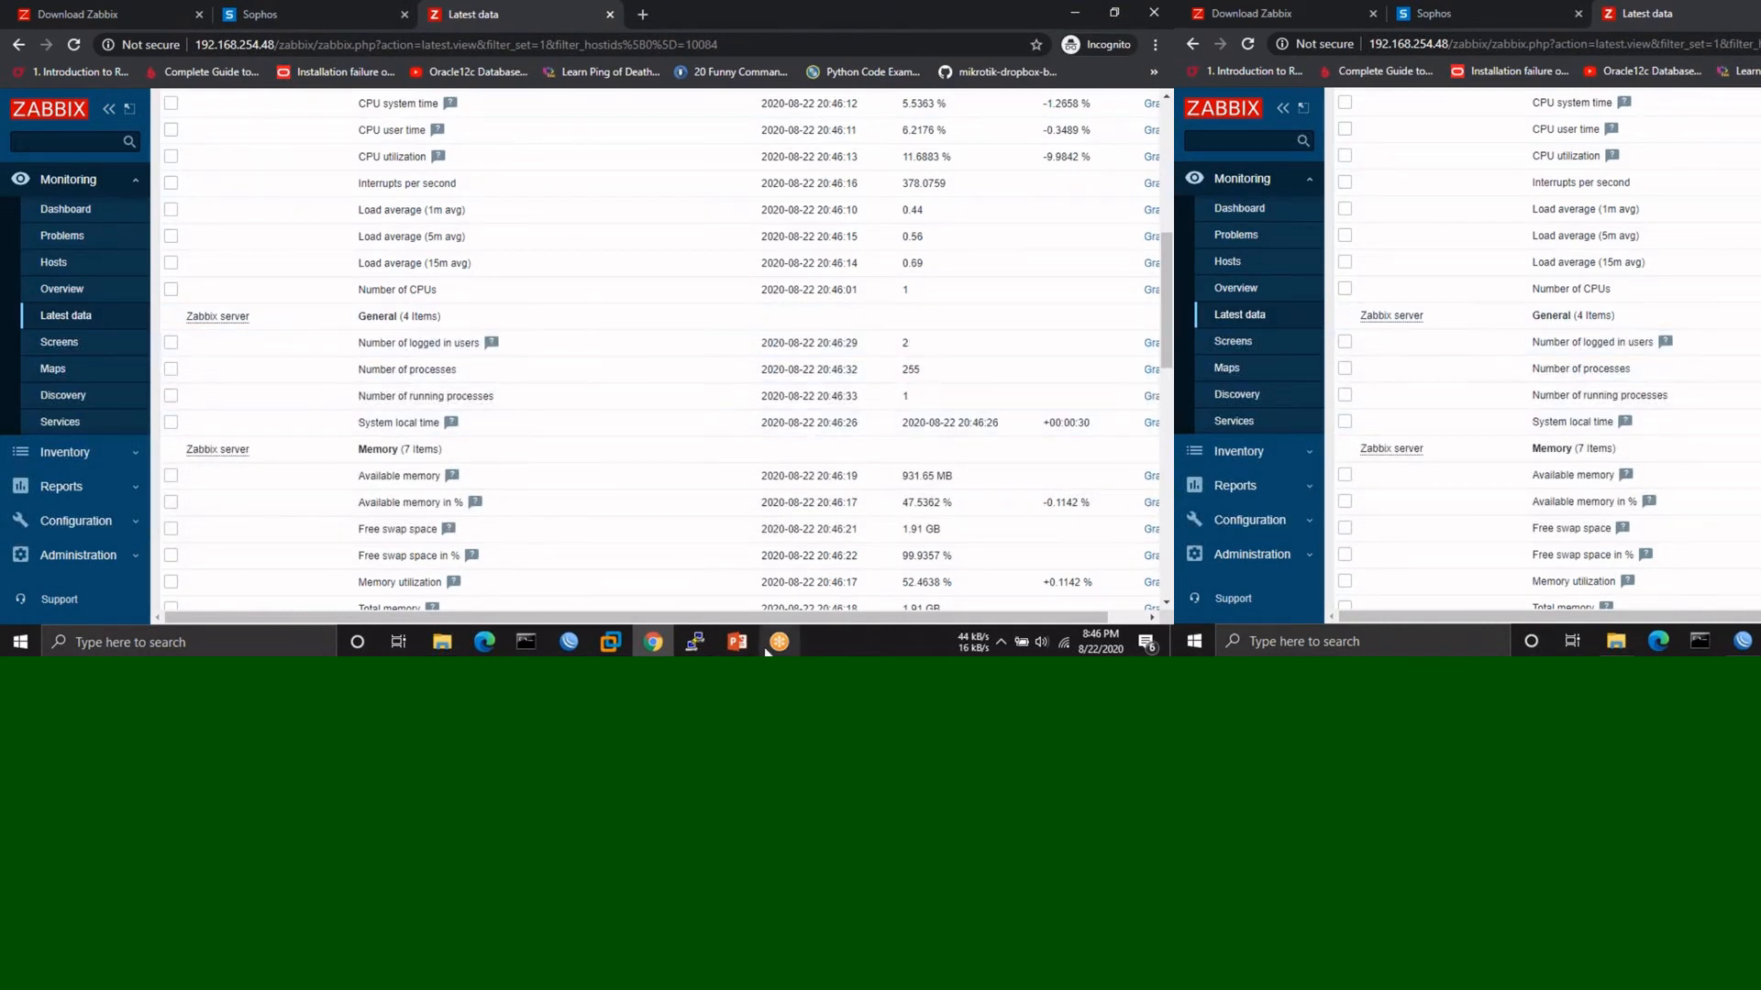
click(697, 640)
click(697, 640)
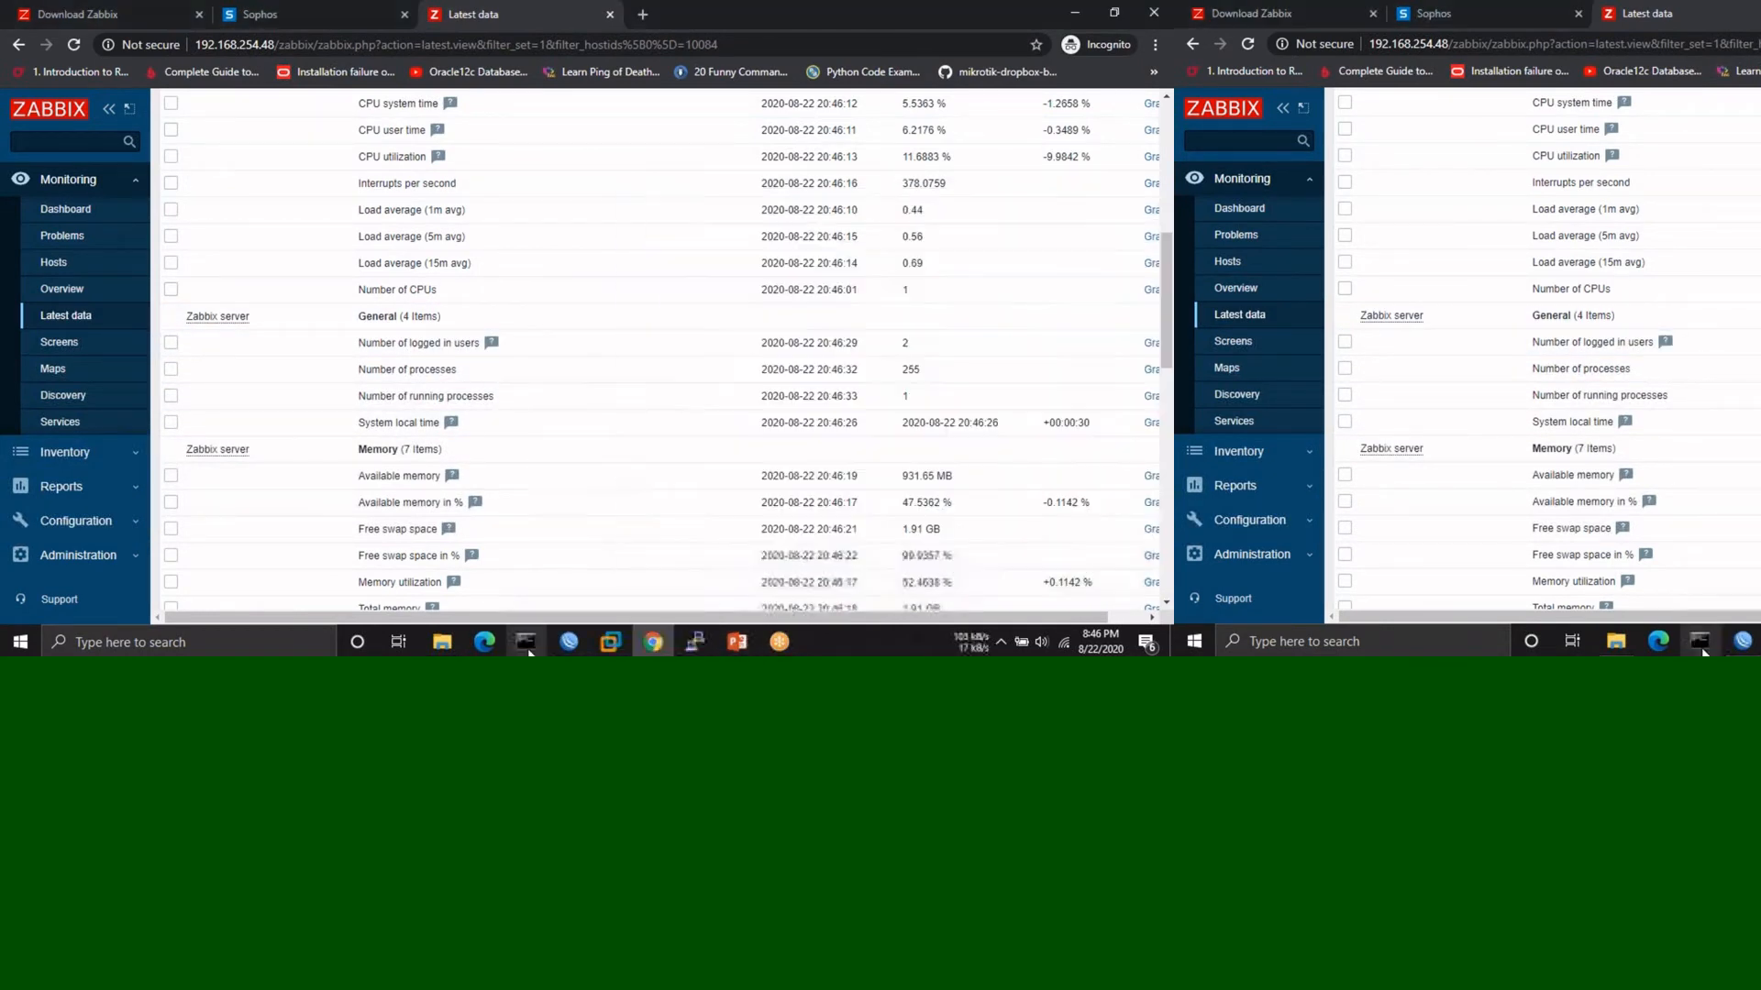
click(623, 638)
click(625, 642)
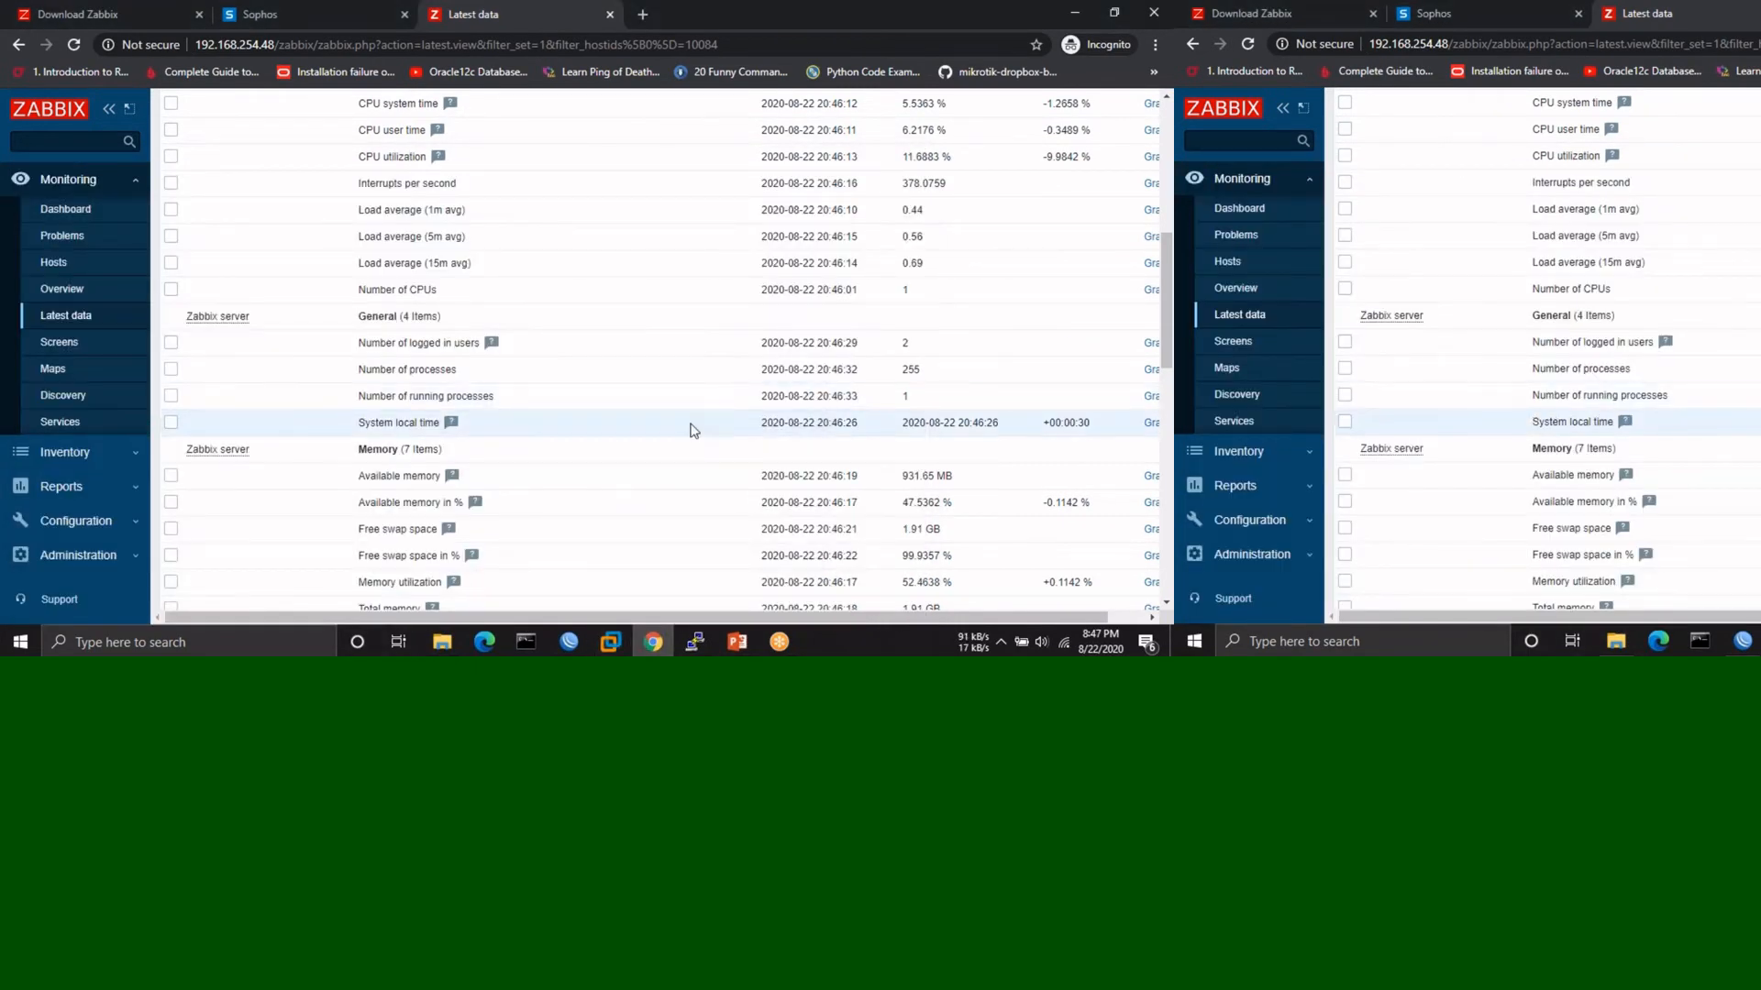
- Browse both pages of the server's latest data, including the CPU utilization figures
scroll(694, 429, down, 1)
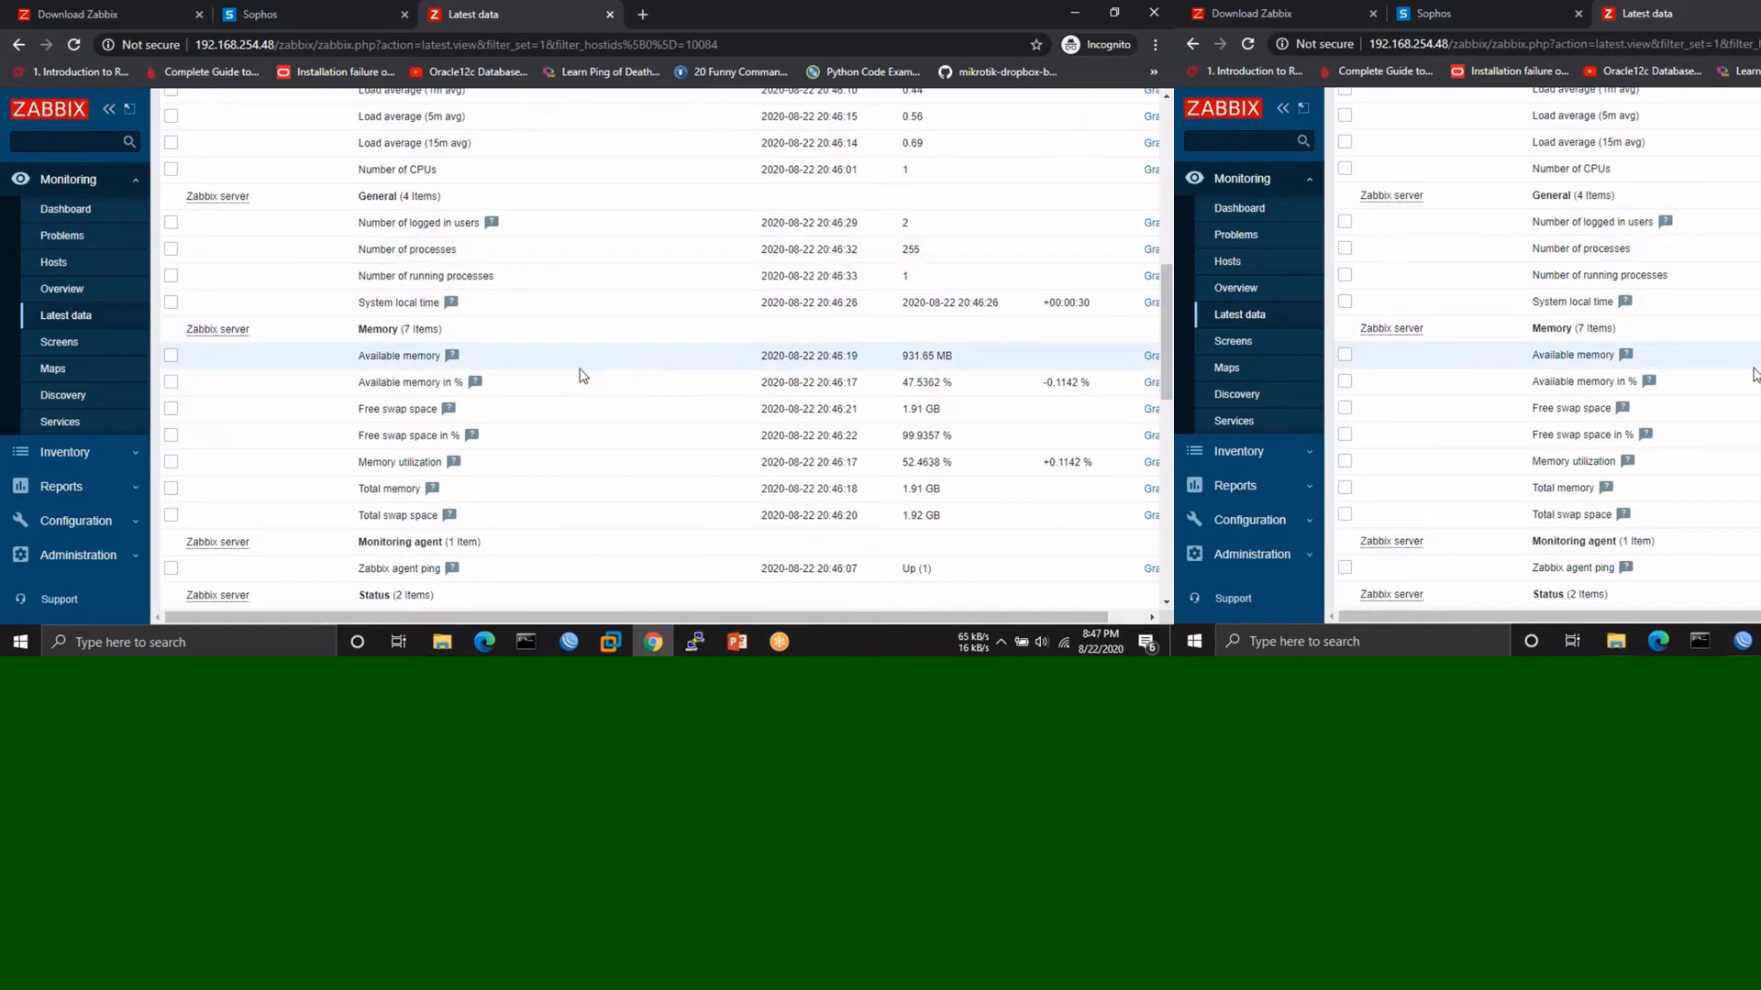
scroll(579, 376, down, 1)
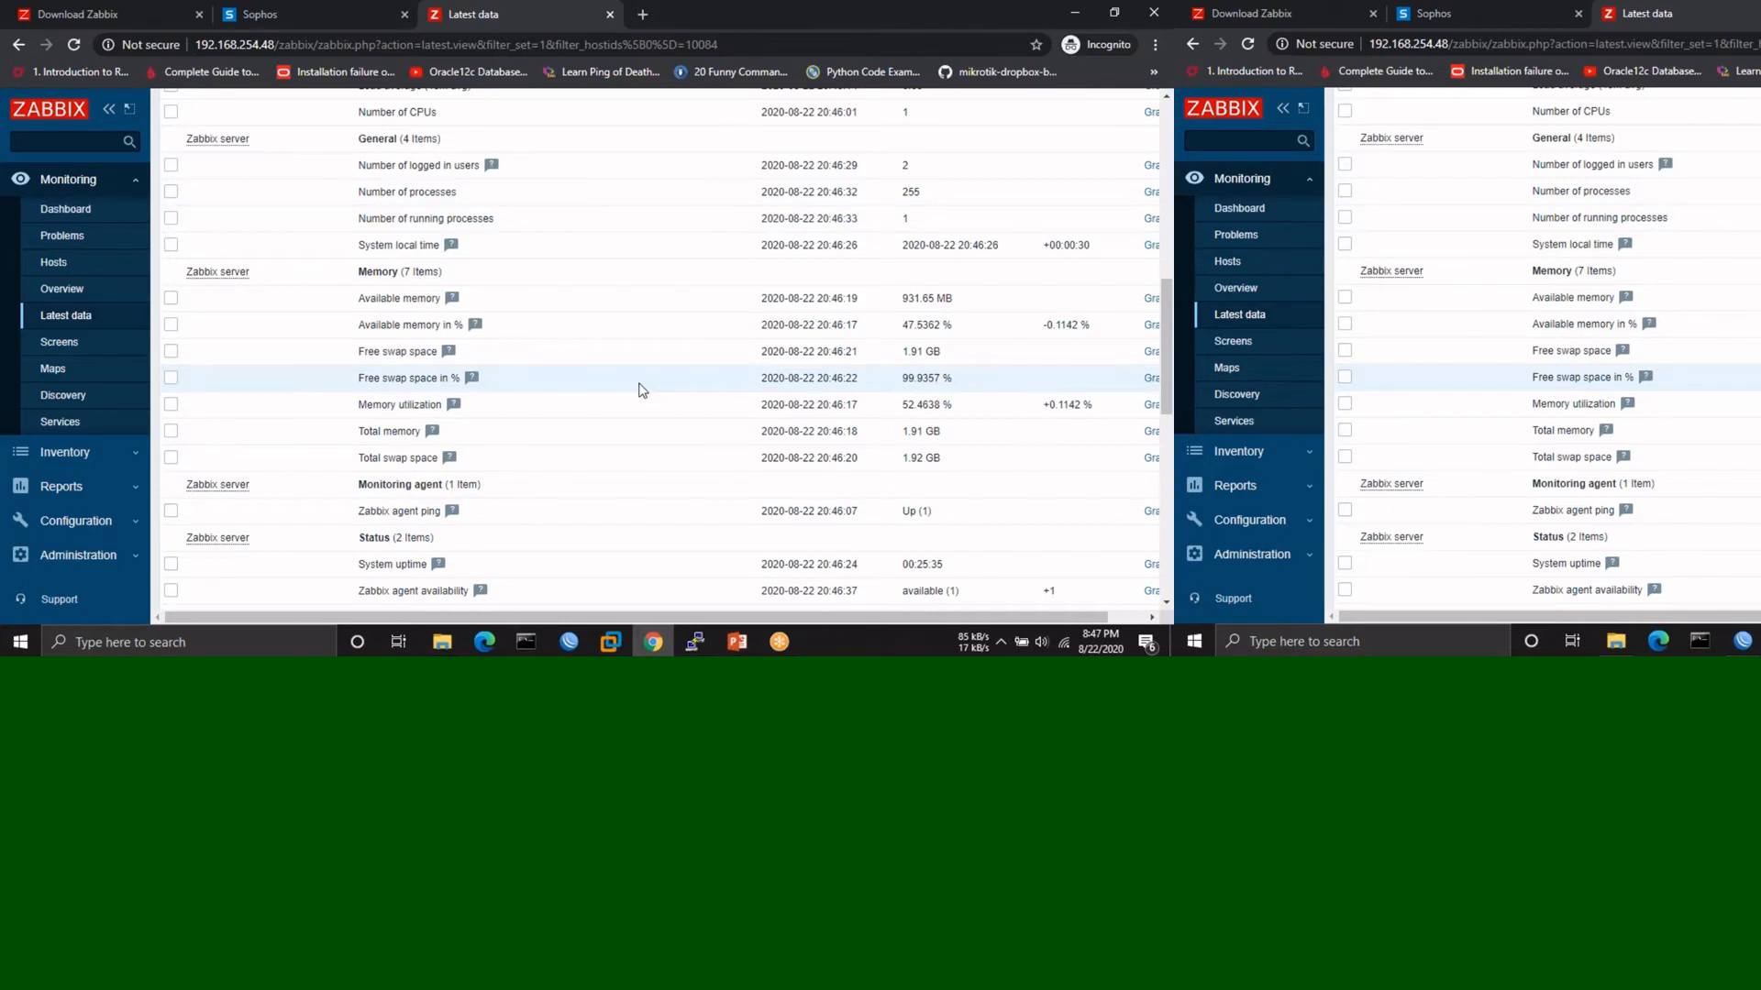
scroll(642, 389, down, 1)
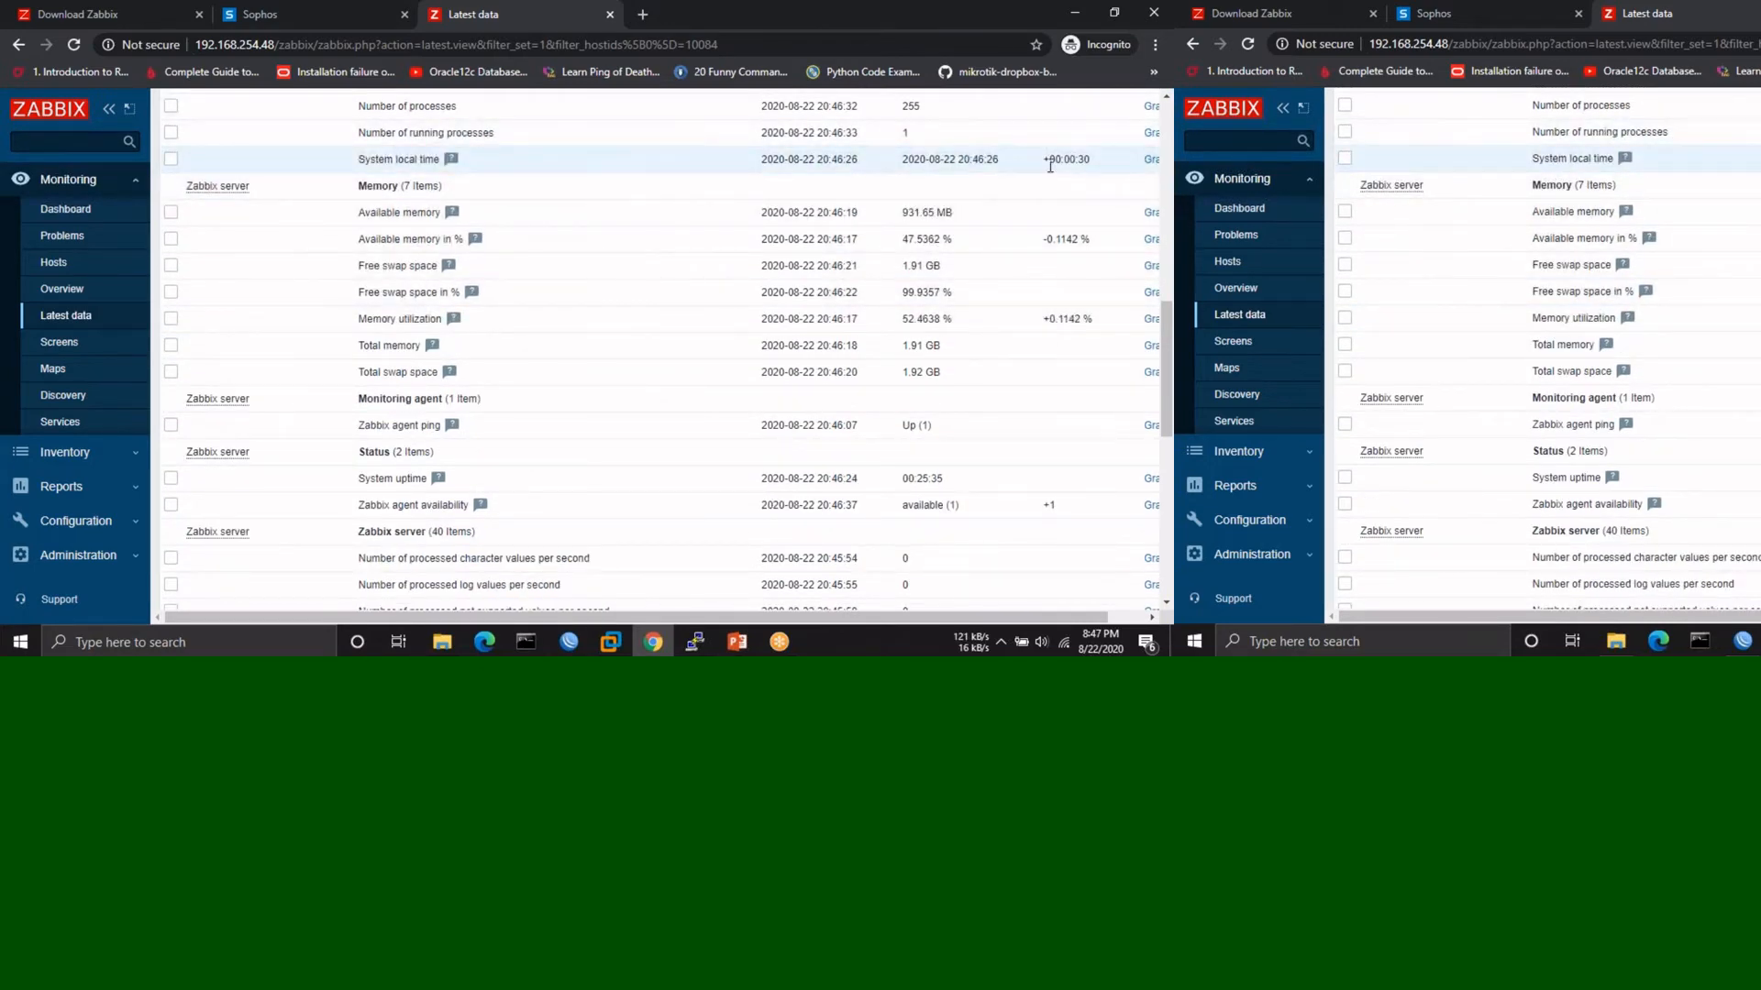
scroll(642, 275, down, 2)
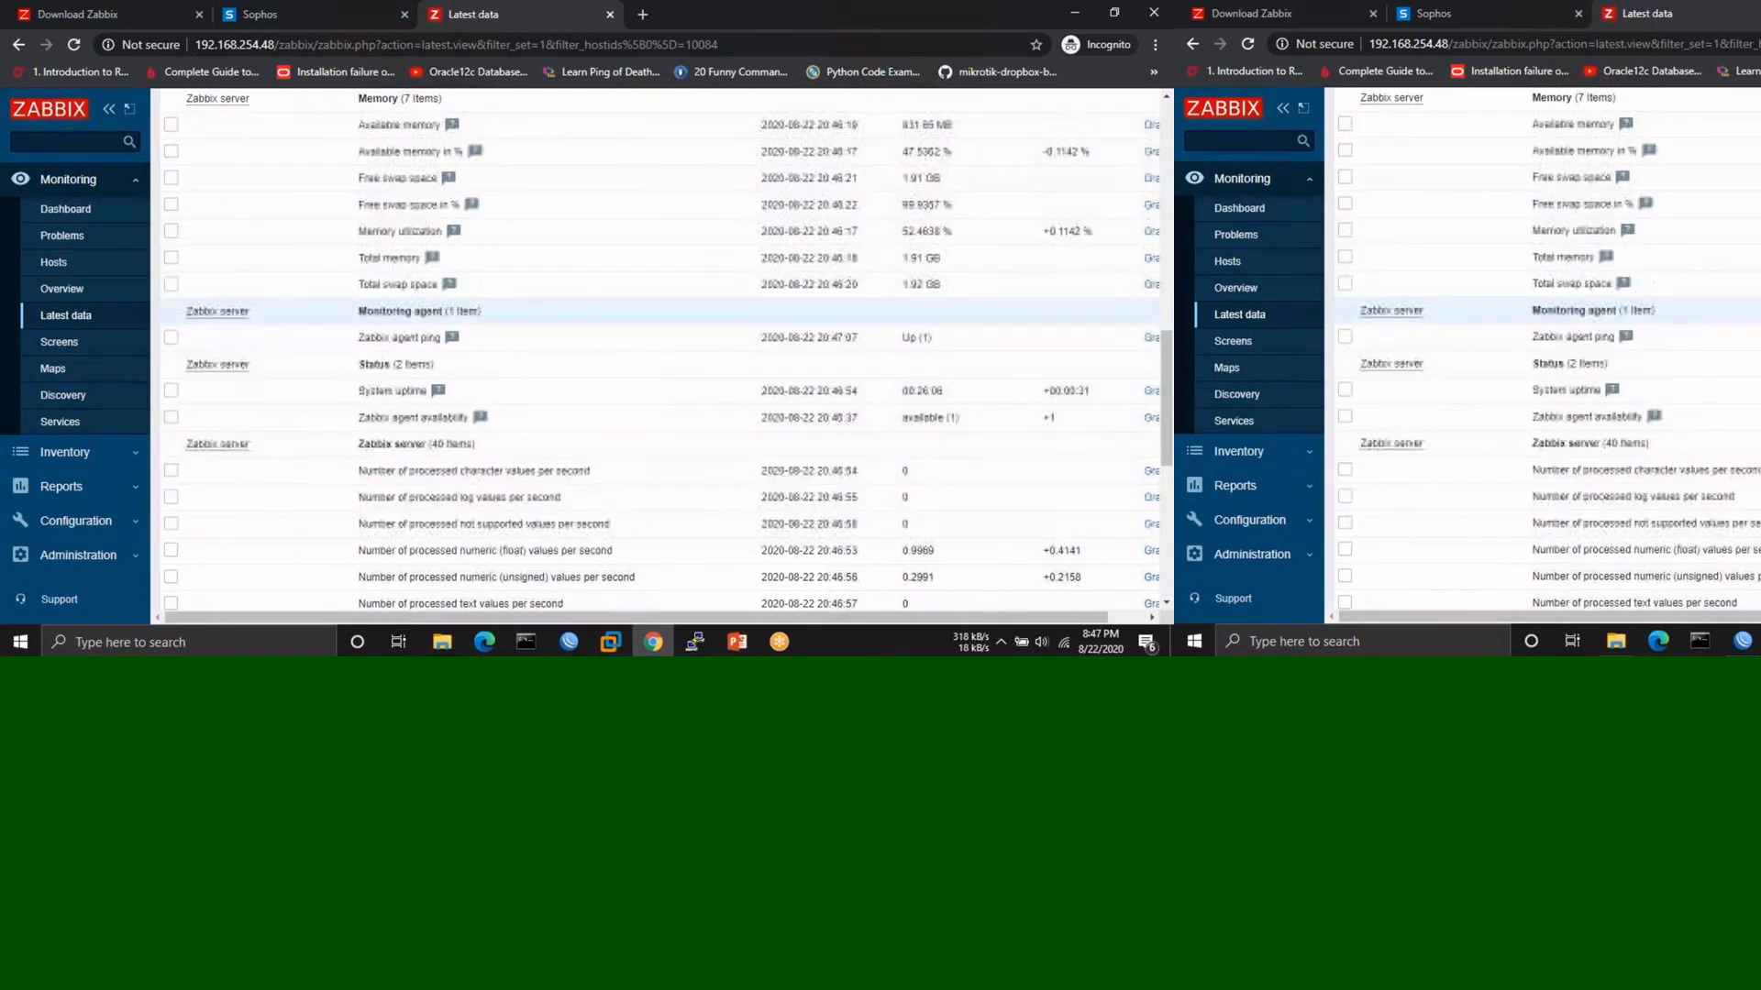
scroll(642, 275, down, 5)
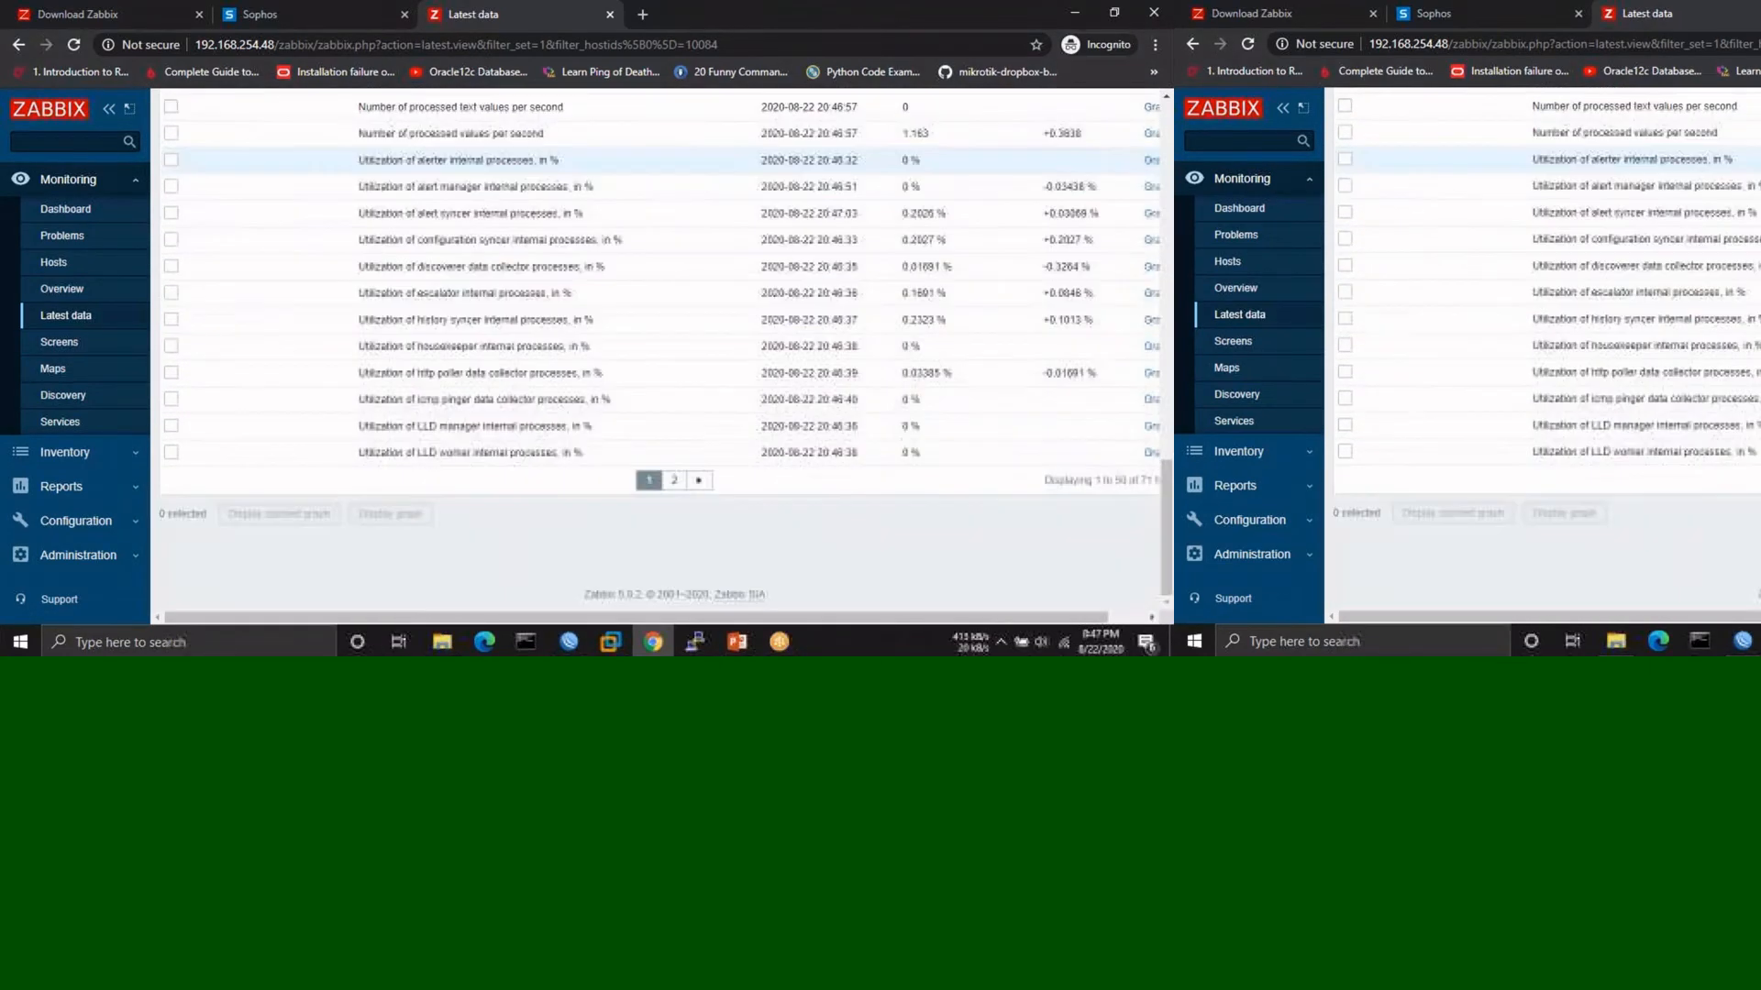
click(672, 482)
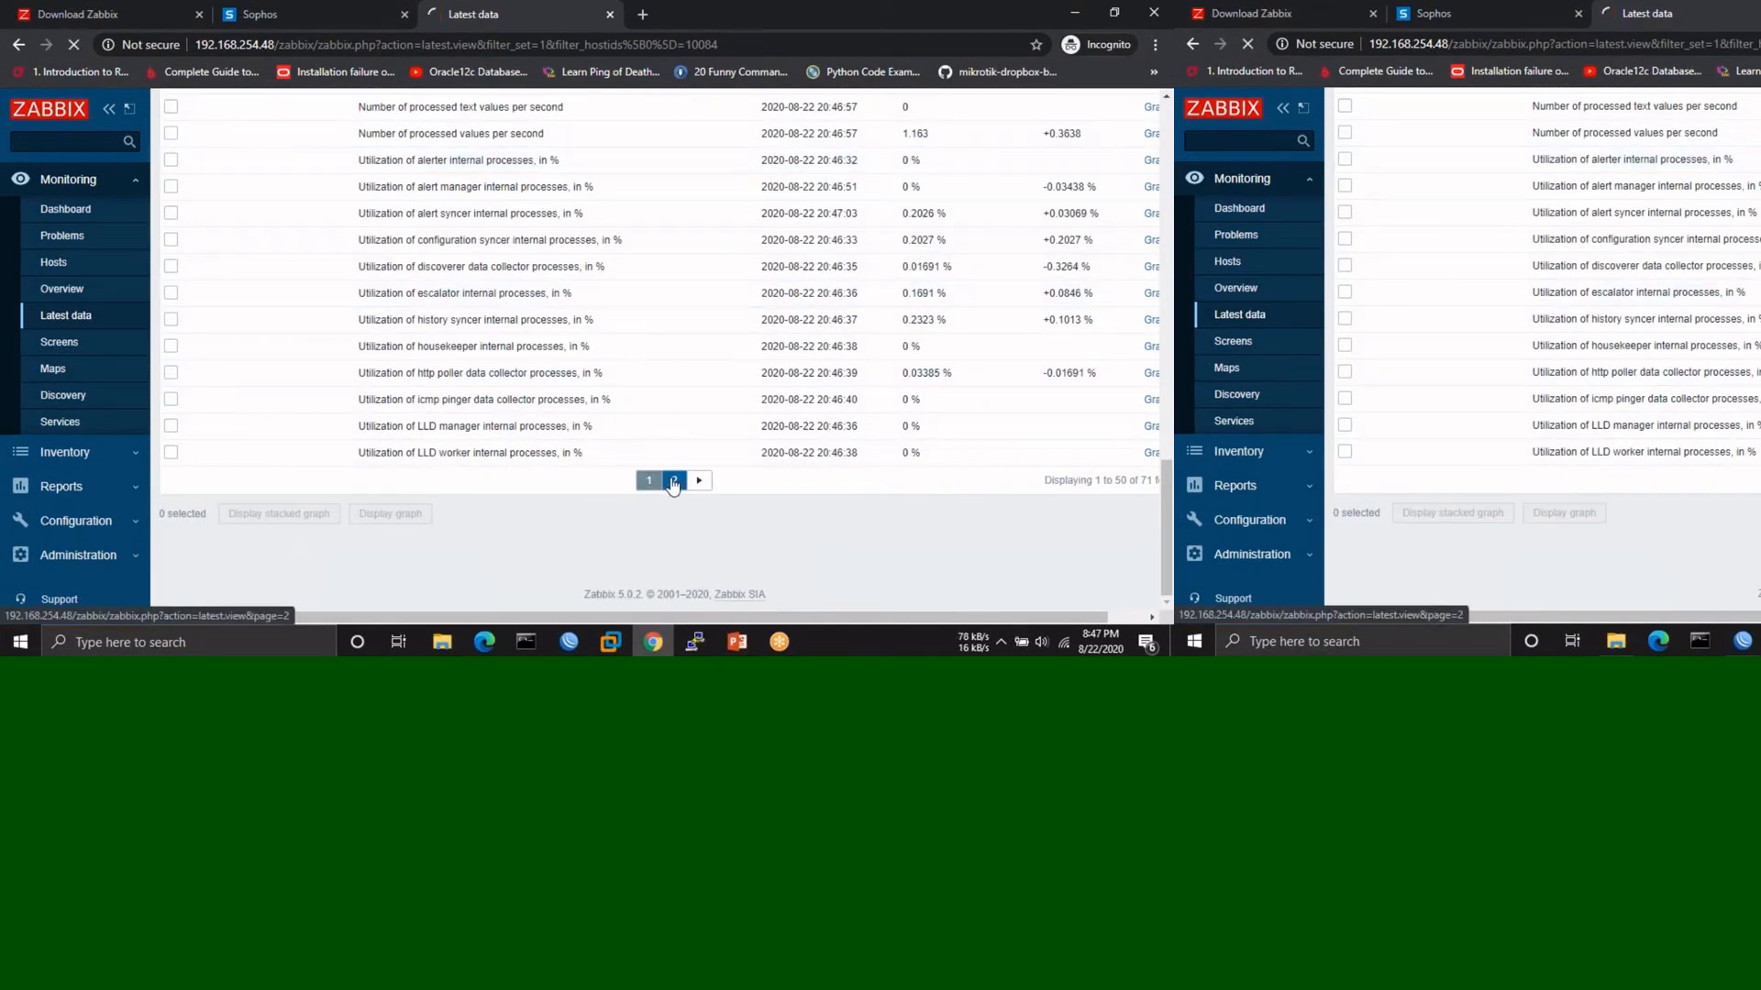
scroll(657, 375, down, 5)
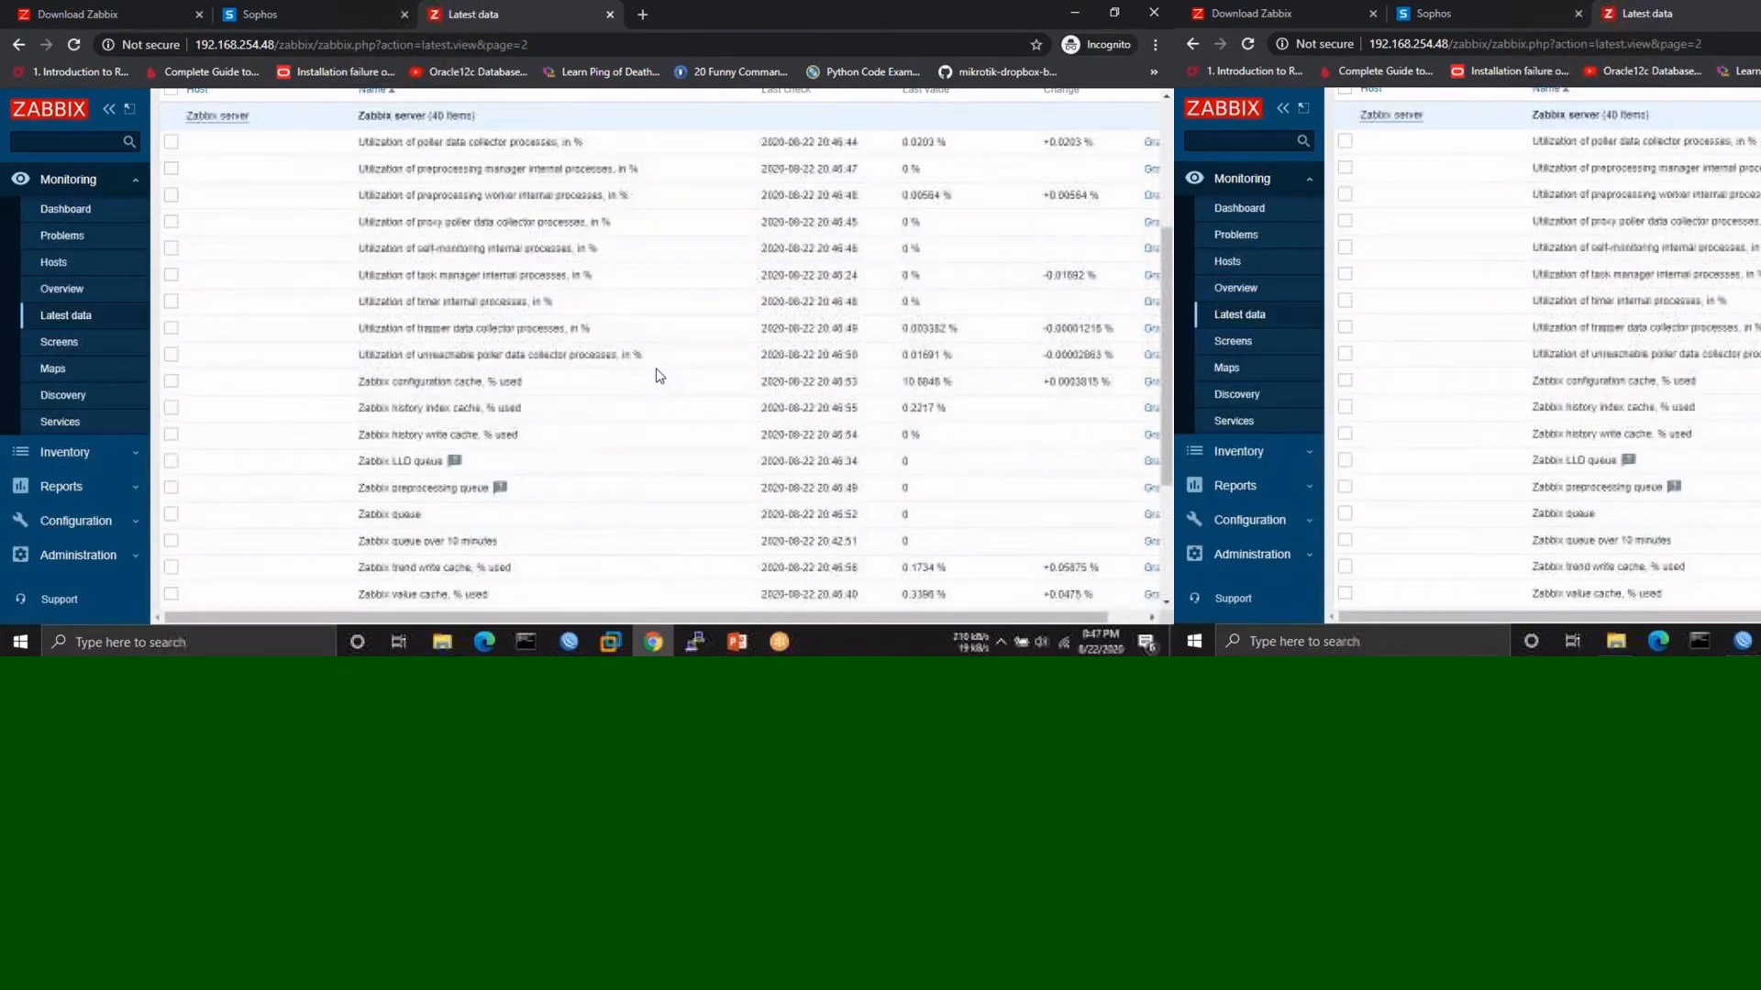
scroll(657, 375, up, 5)
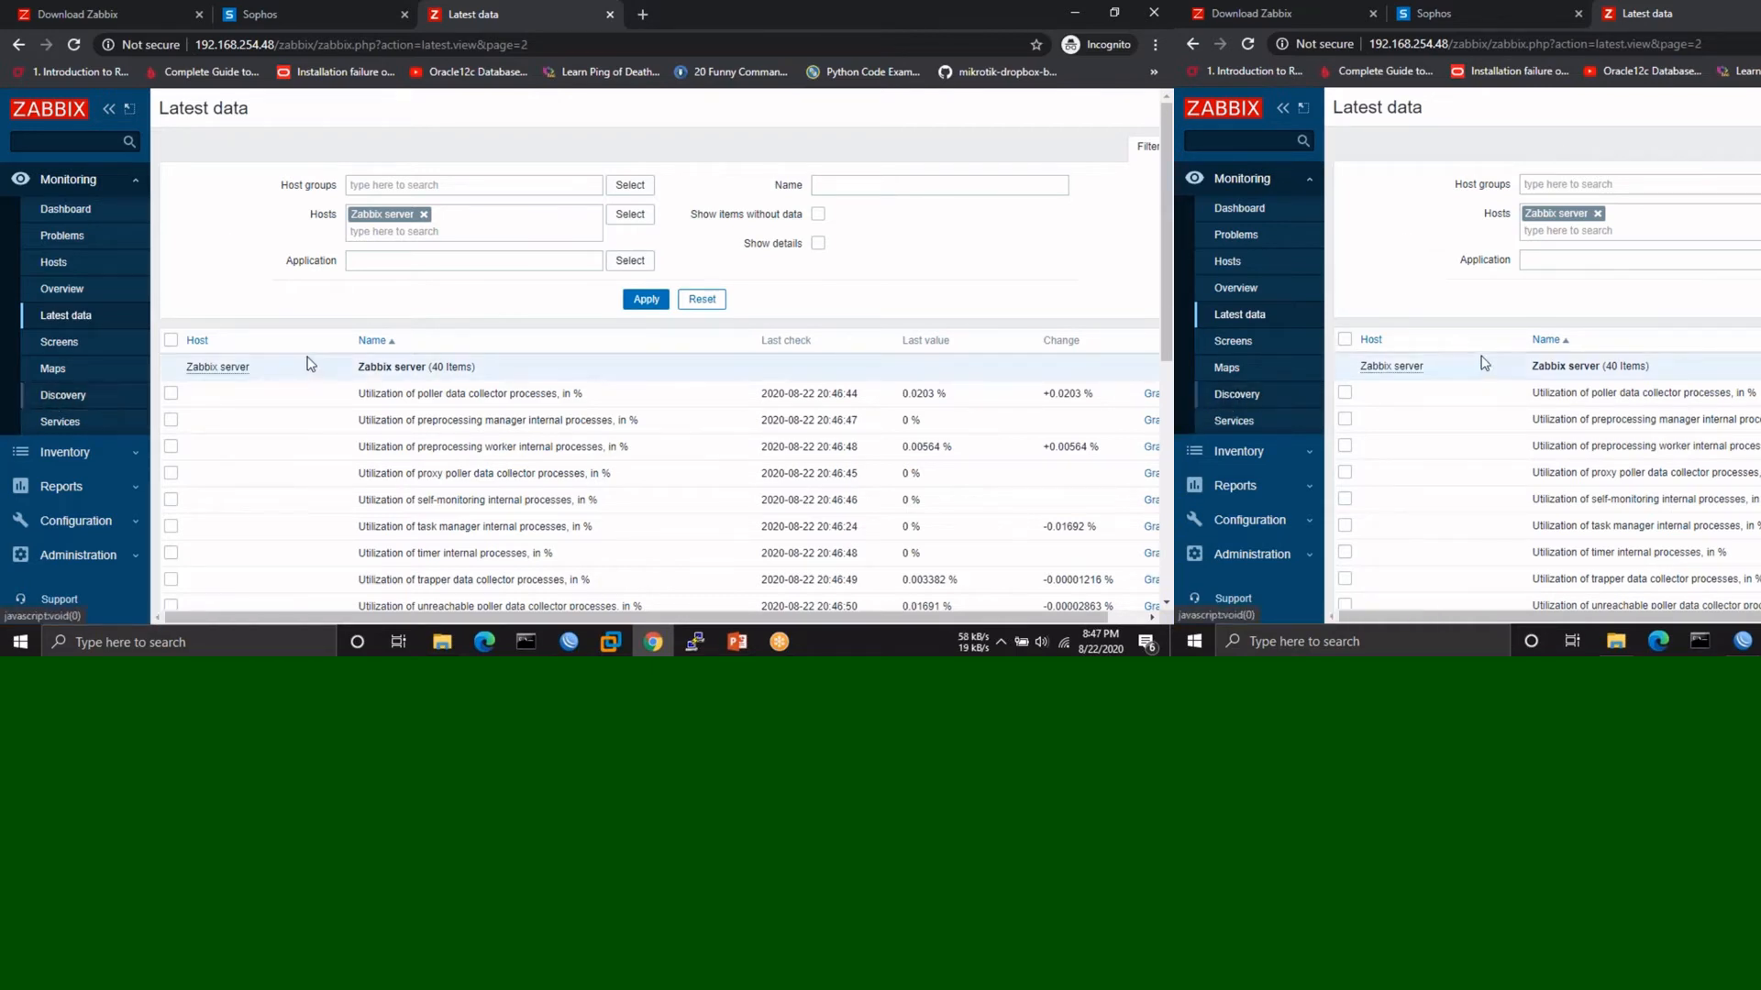
click(16, 46)
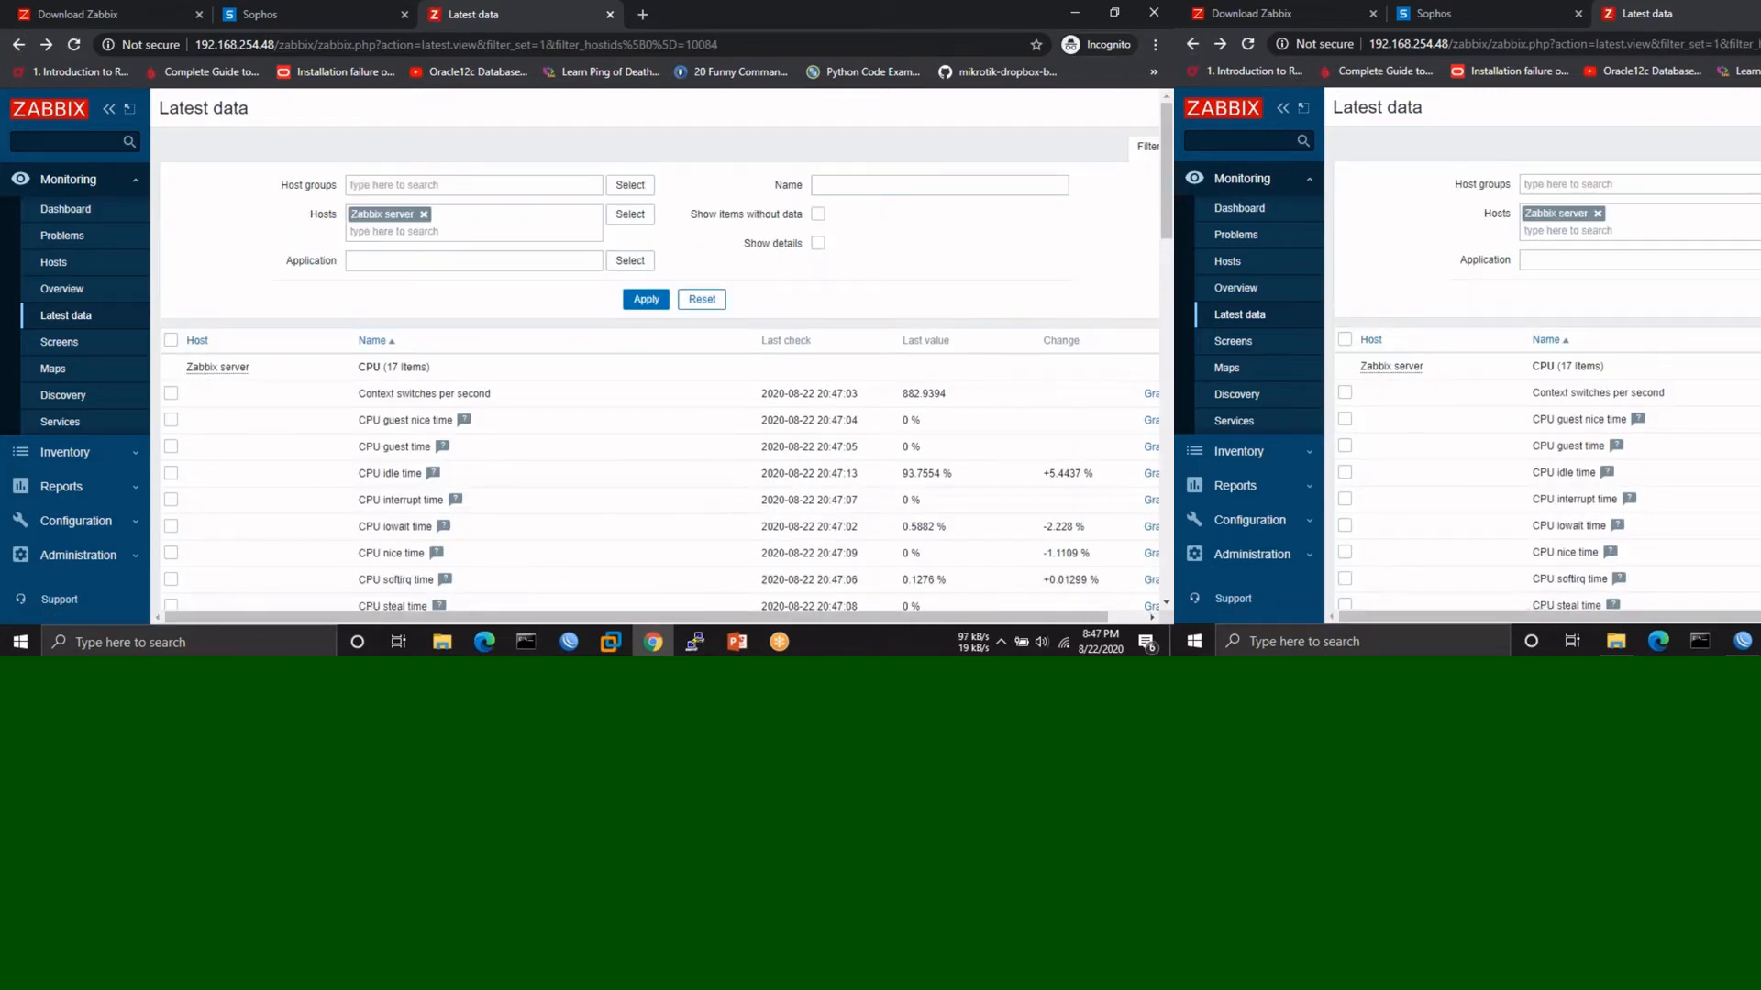
scroll(641, 509, down, 2)
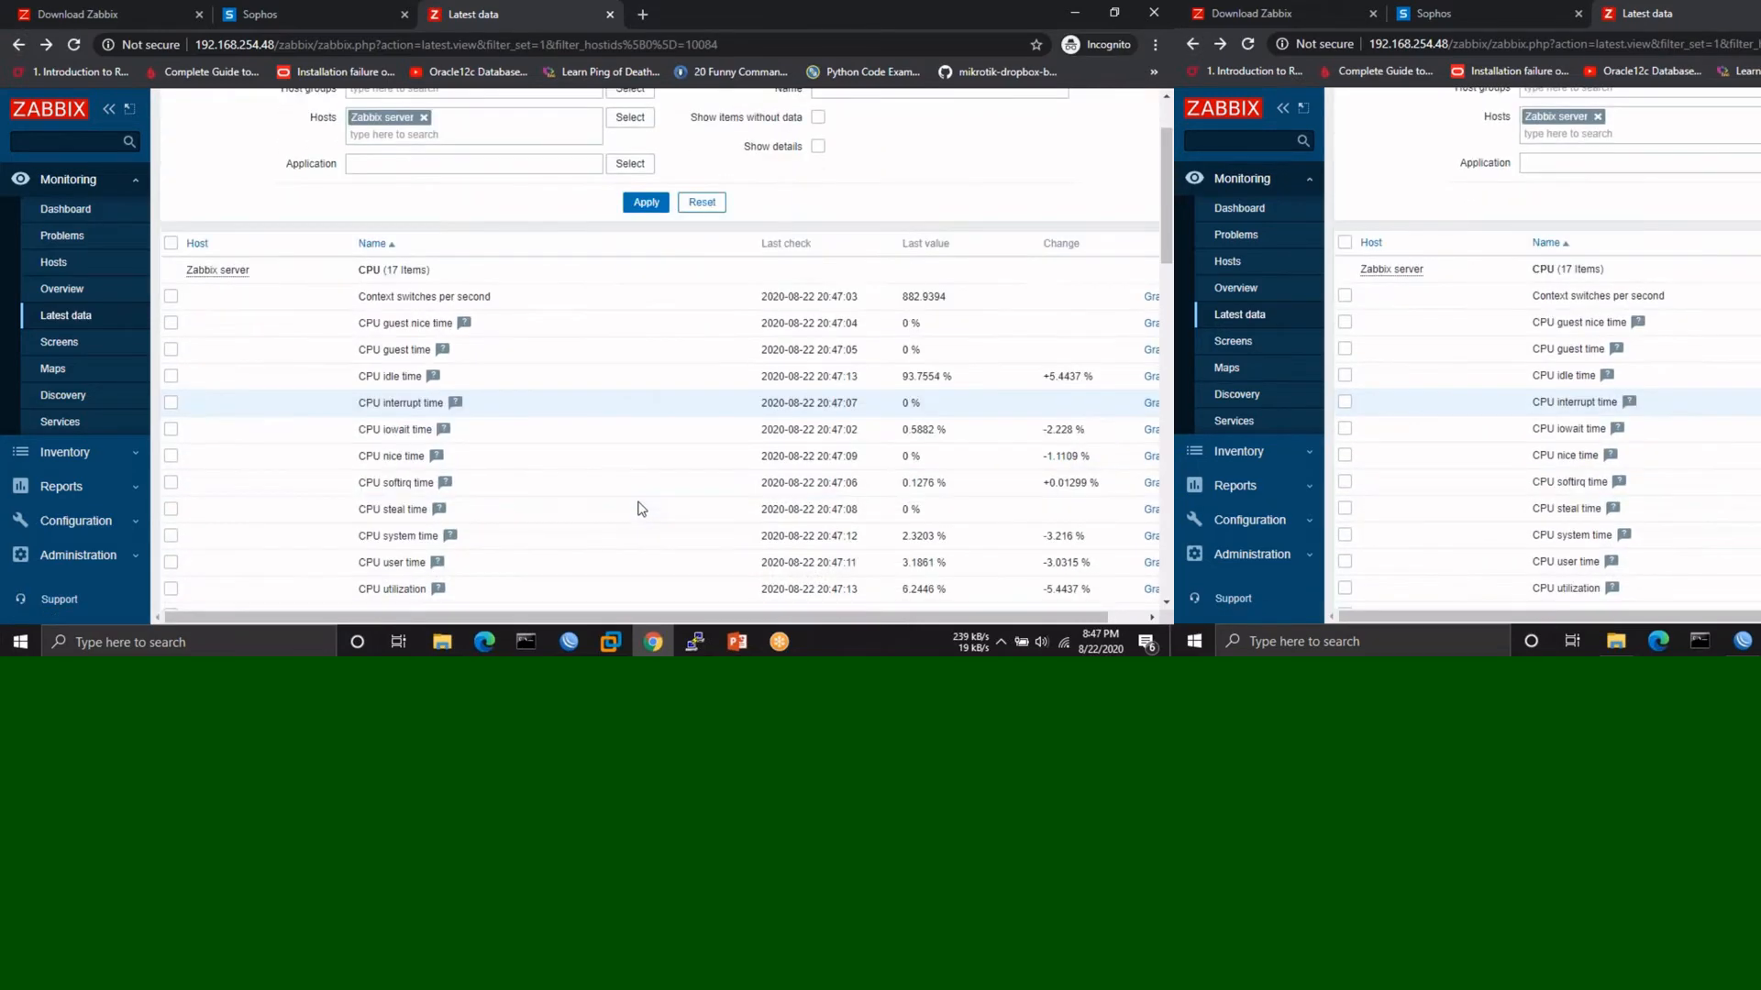
scroll(641, 509, down, 12)
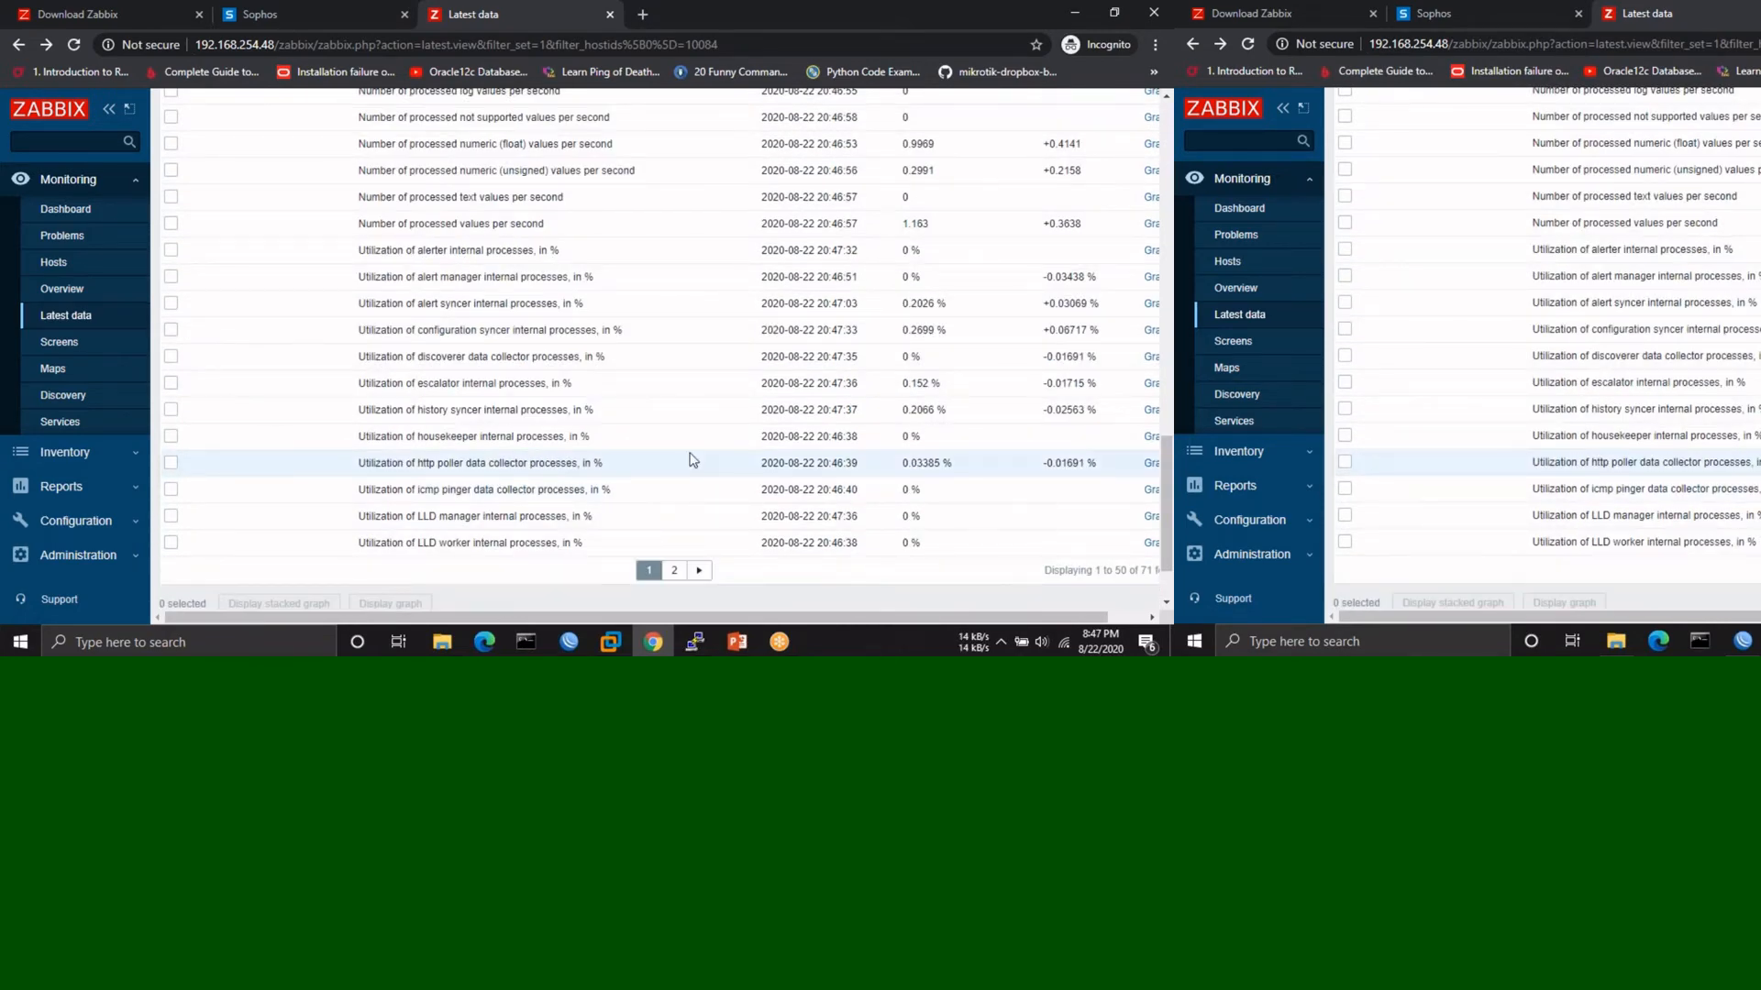
scroll(692, 460, up, 15)
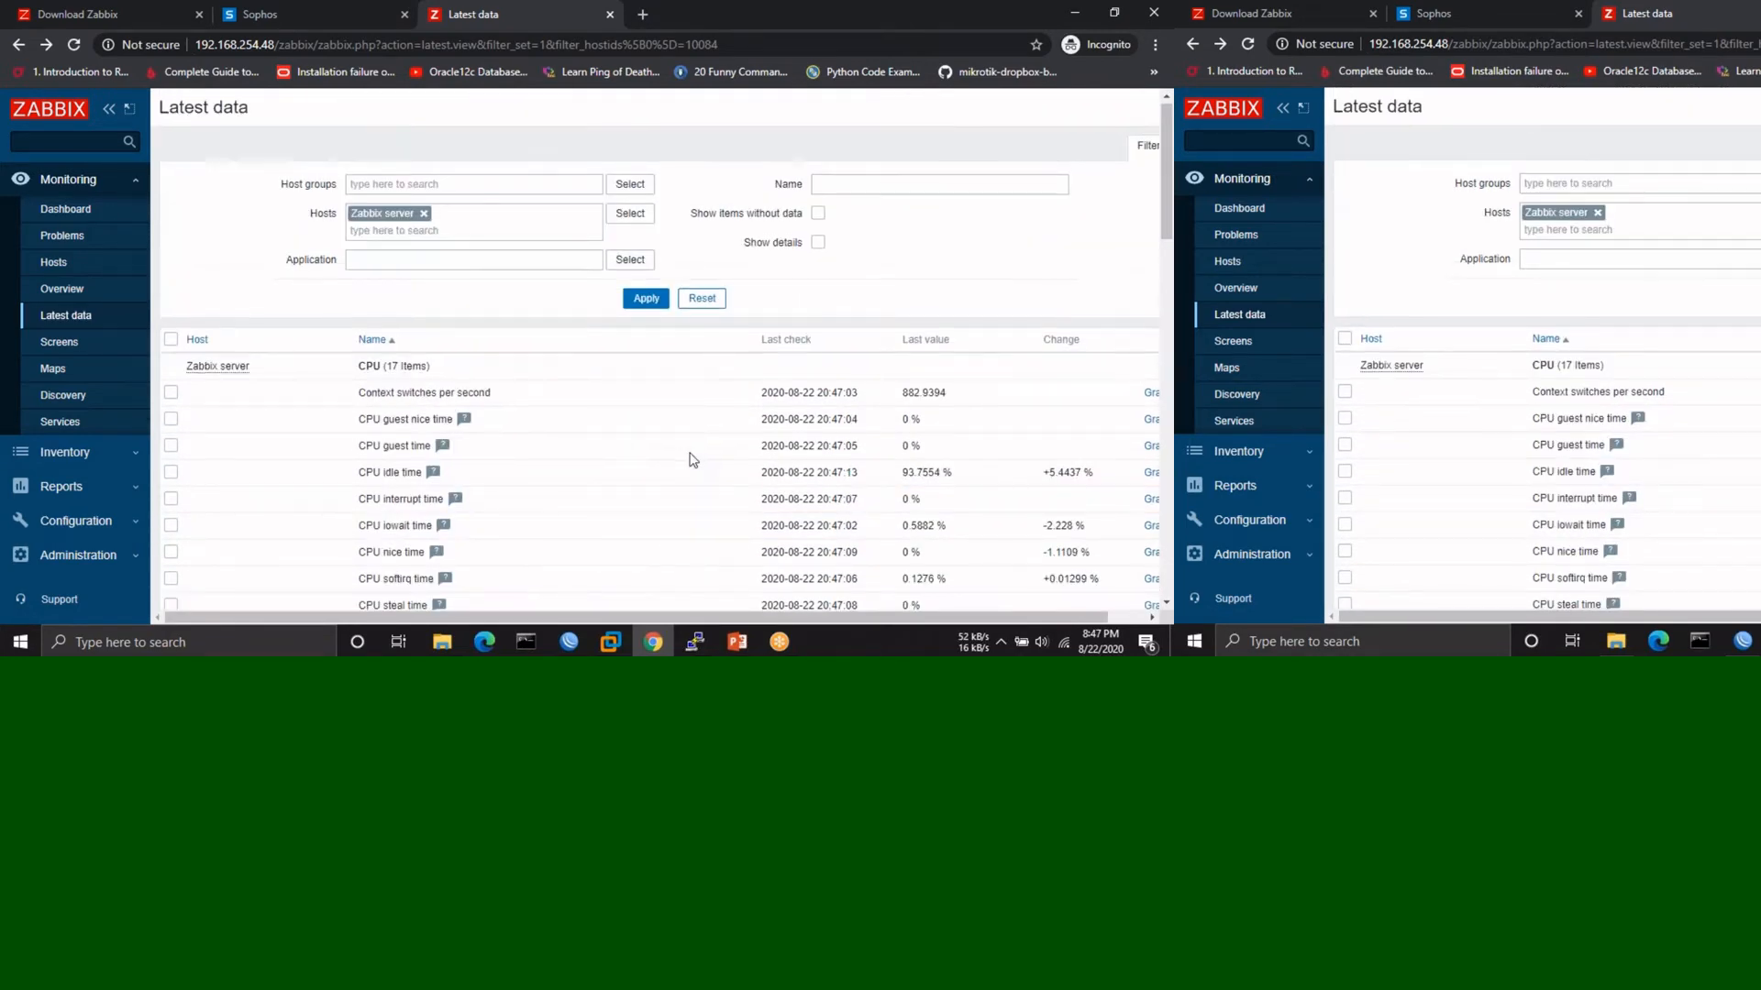
click(75, 522)
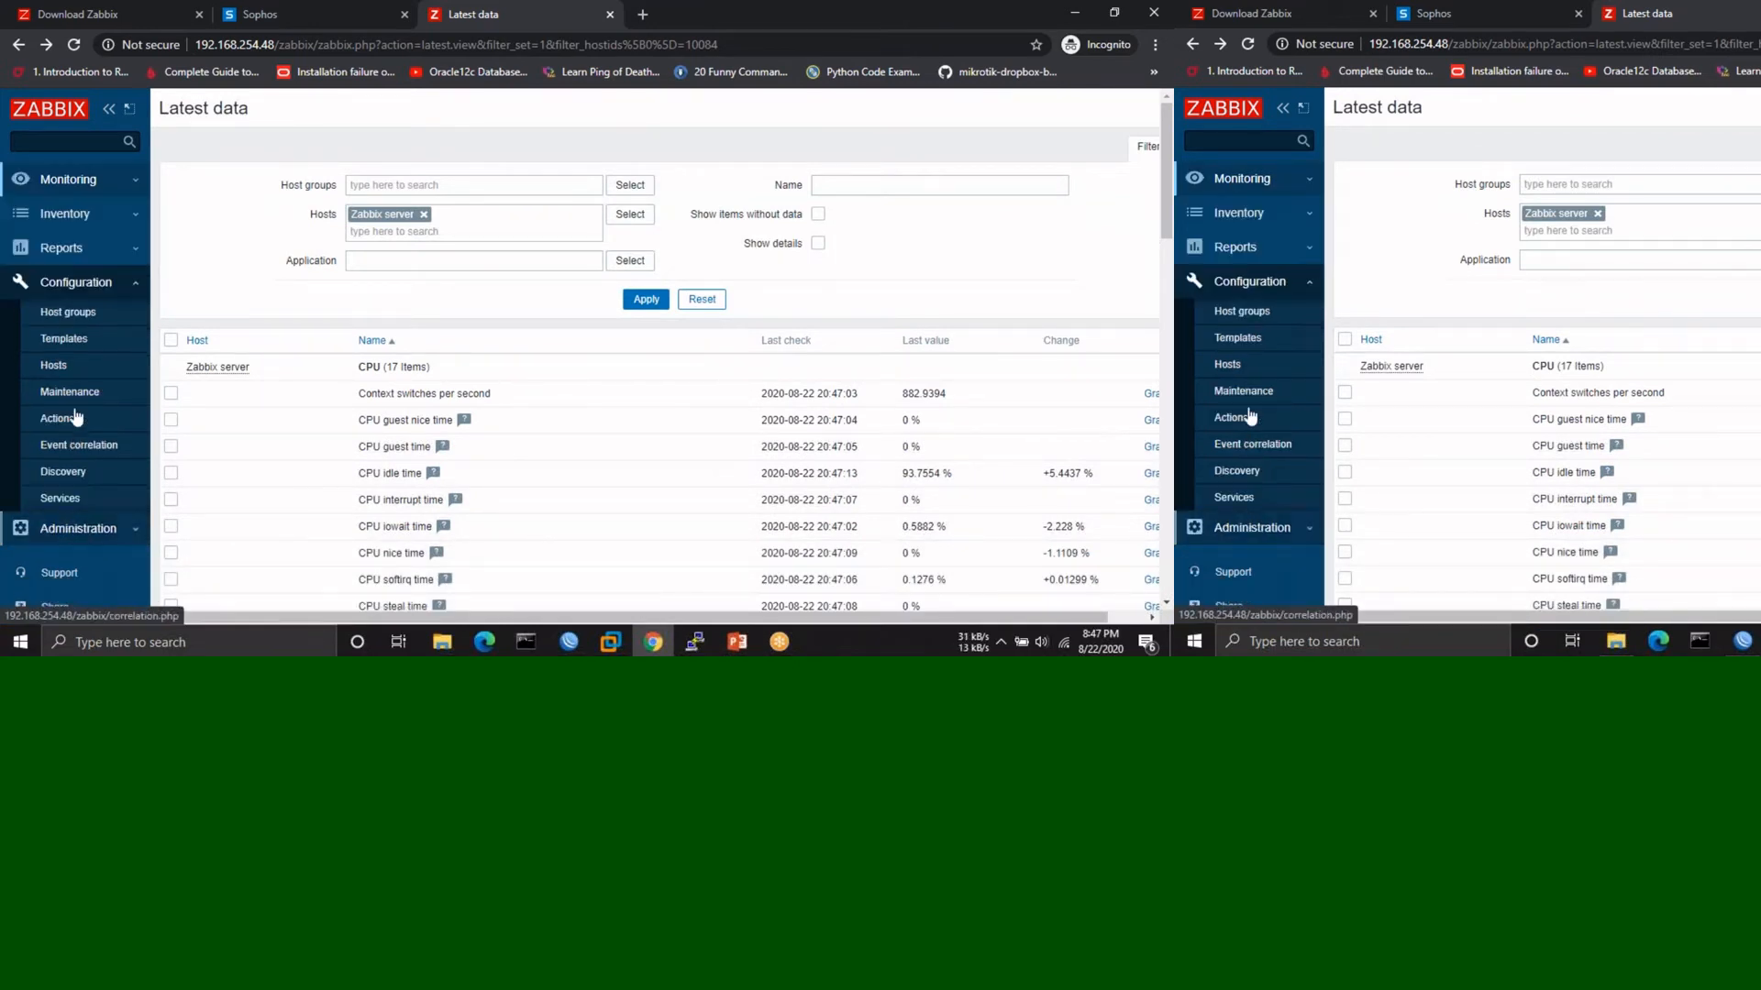
- Open Configuration > Hosts and look over the configured host list
click(82, 372)
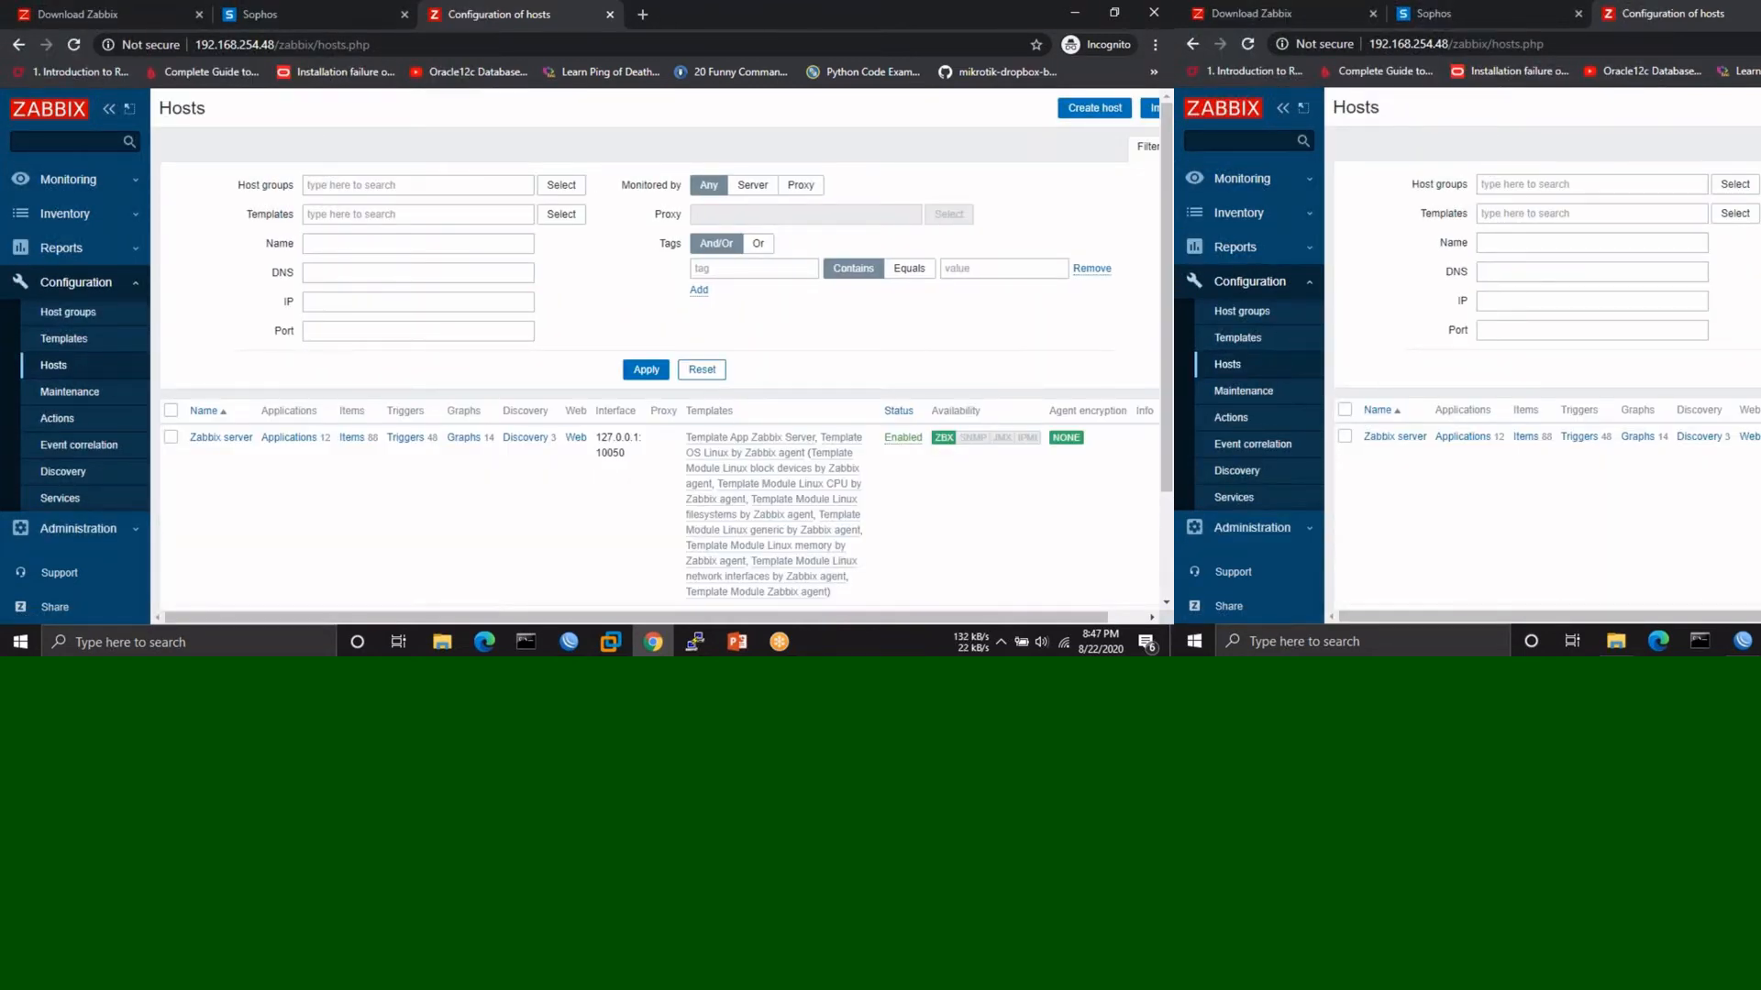
scroll(444, 581, down, 2)
scroll(444, 581, up, 2)
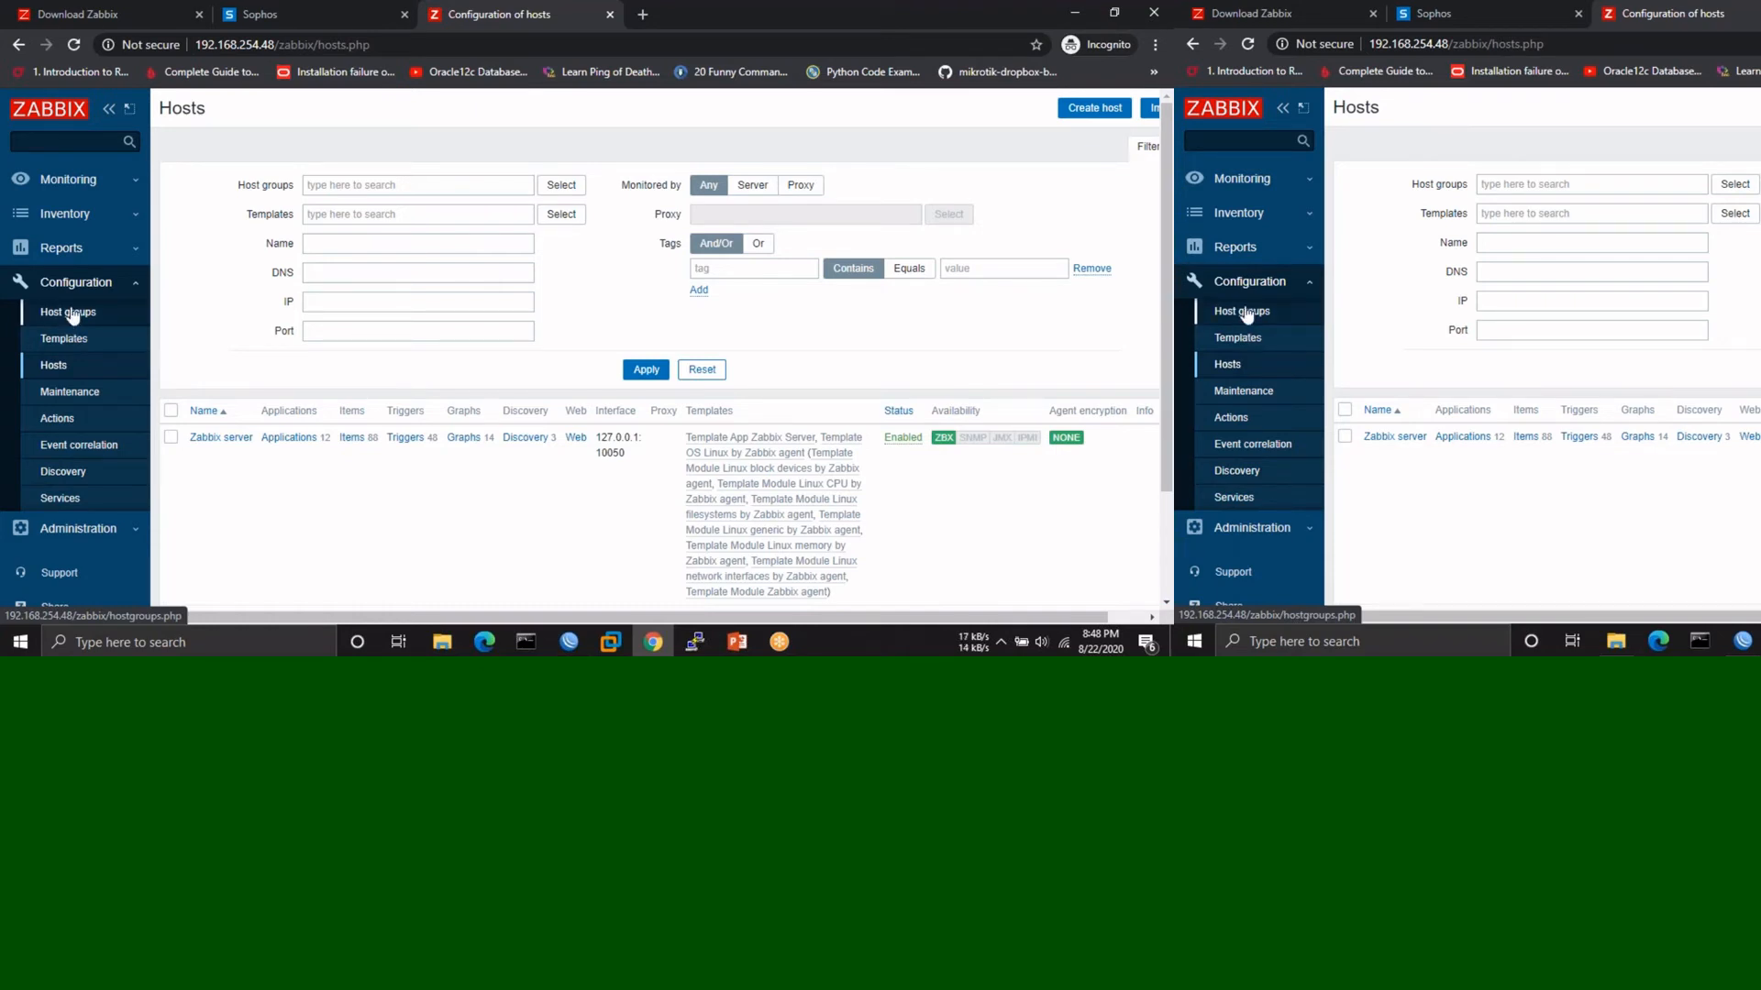
- Open the Monitoring dashboard's Global view and scroll through its system information and availability widgets
click(103, 182)
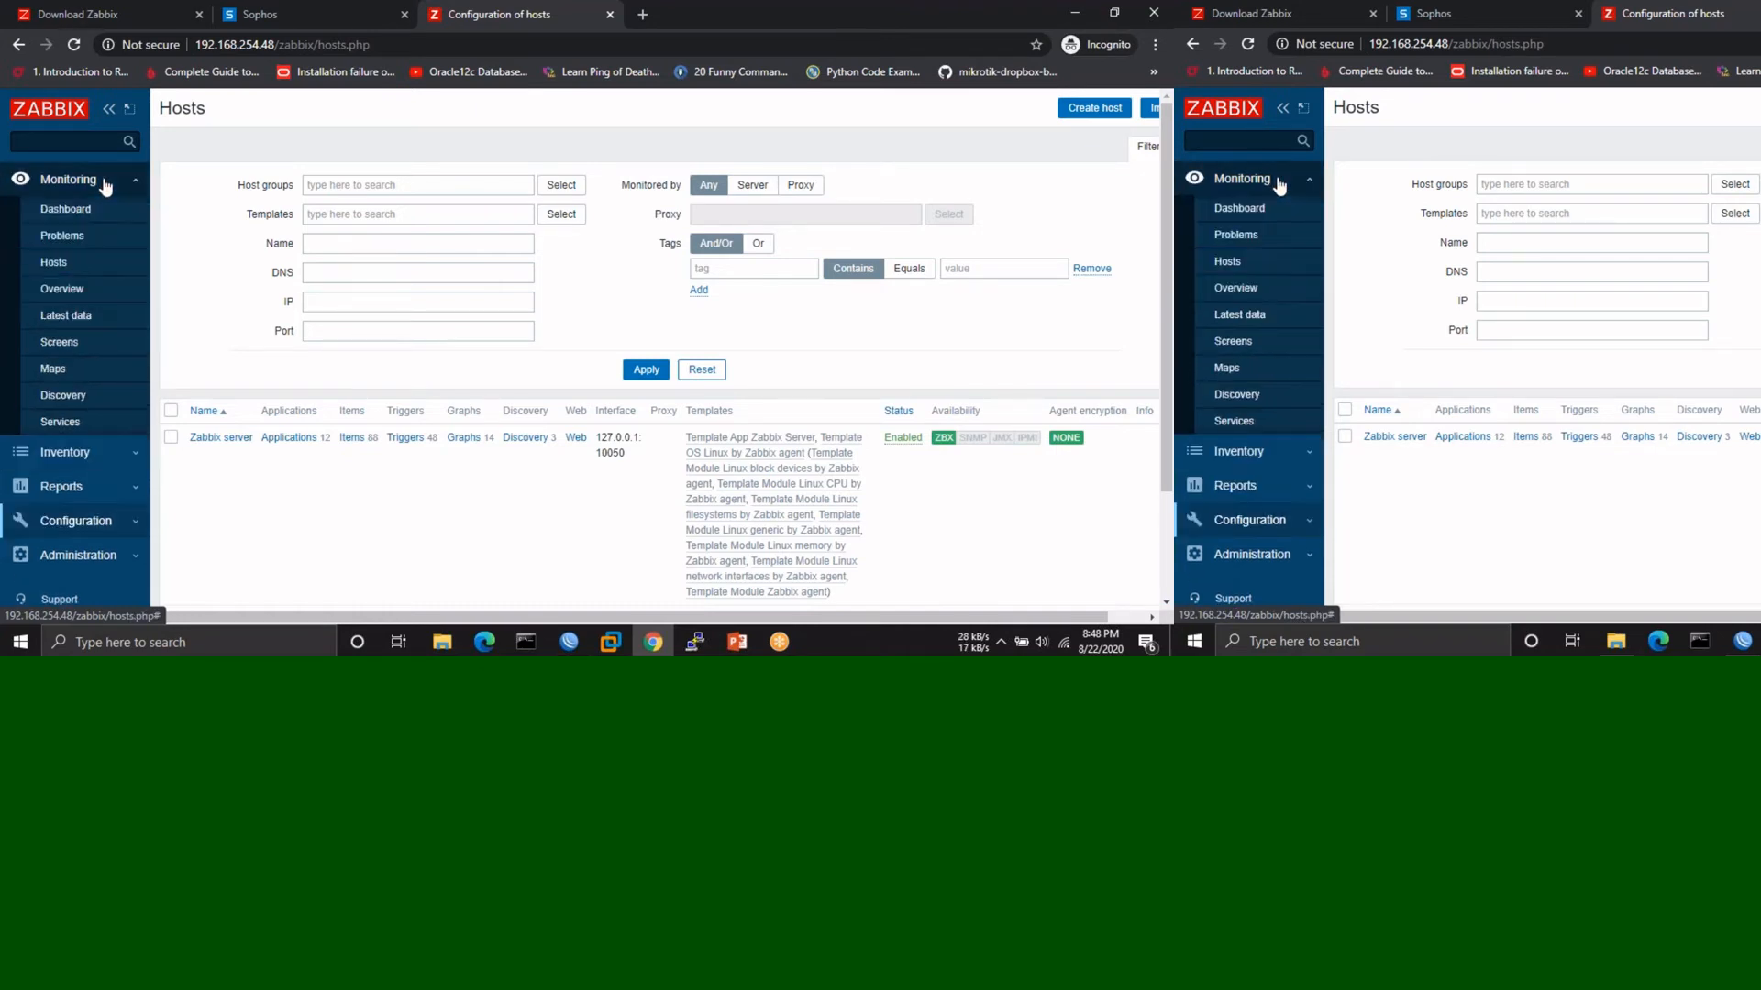
click(64, 209)
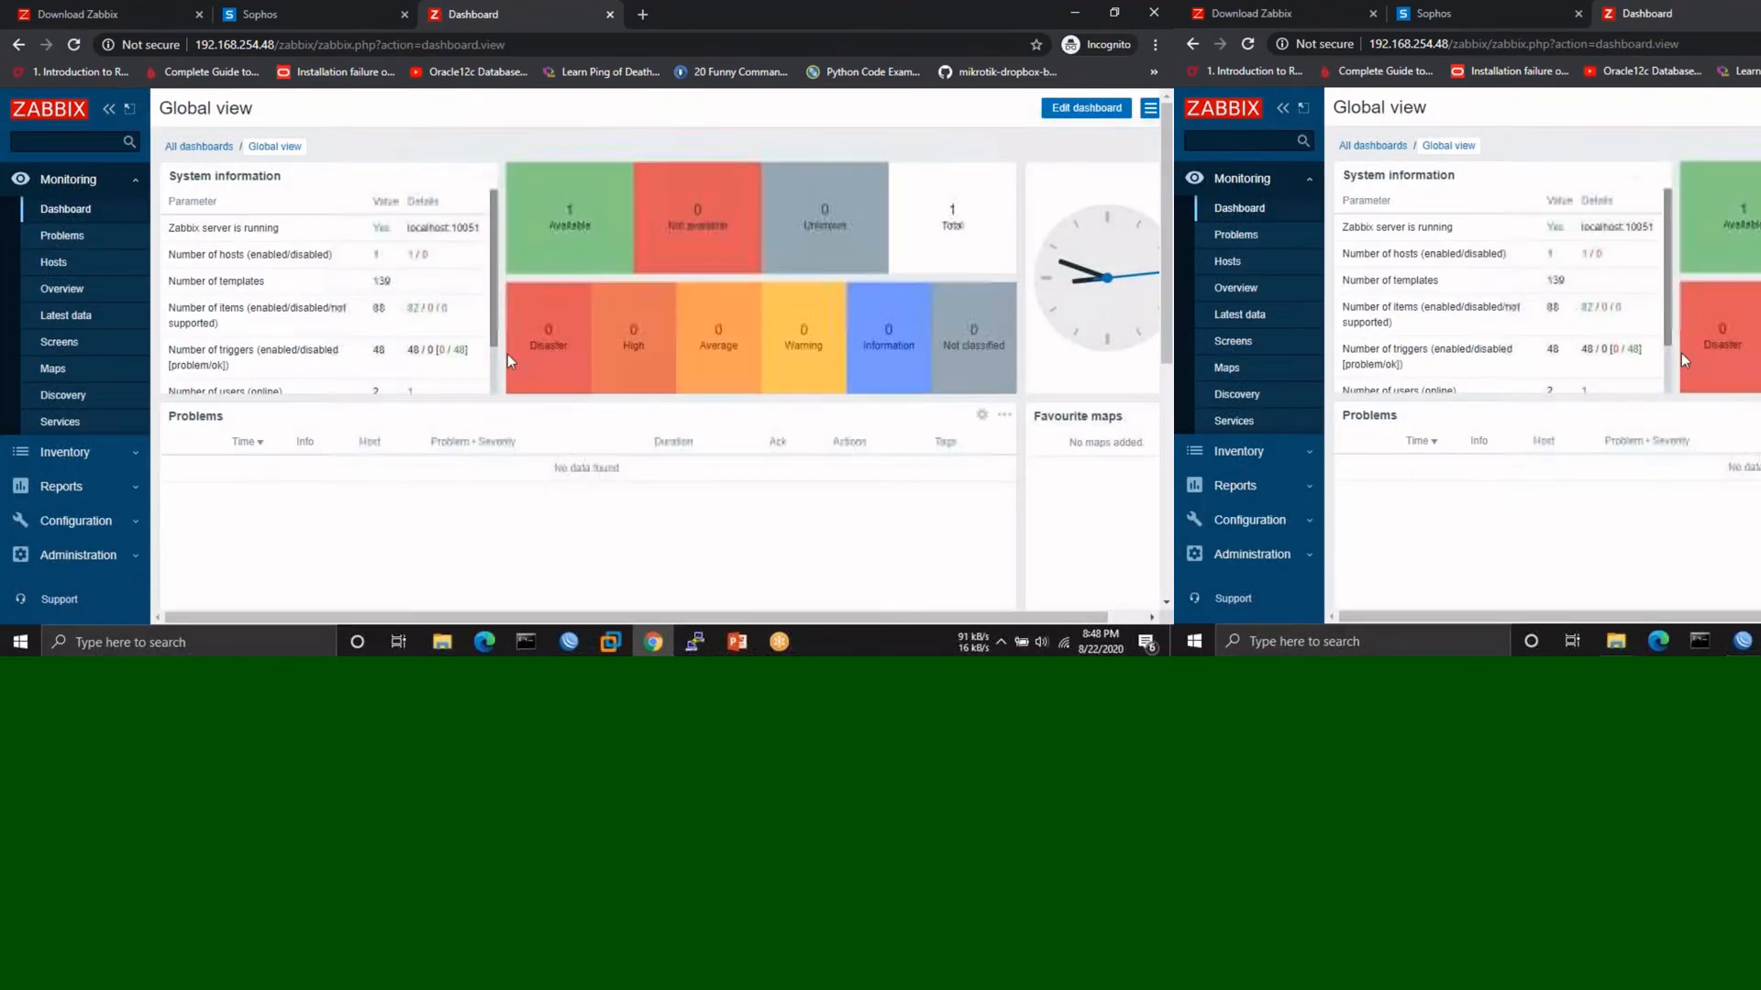
scroll(515, 491, down, 1)
scroll(516, 492, down, 2)
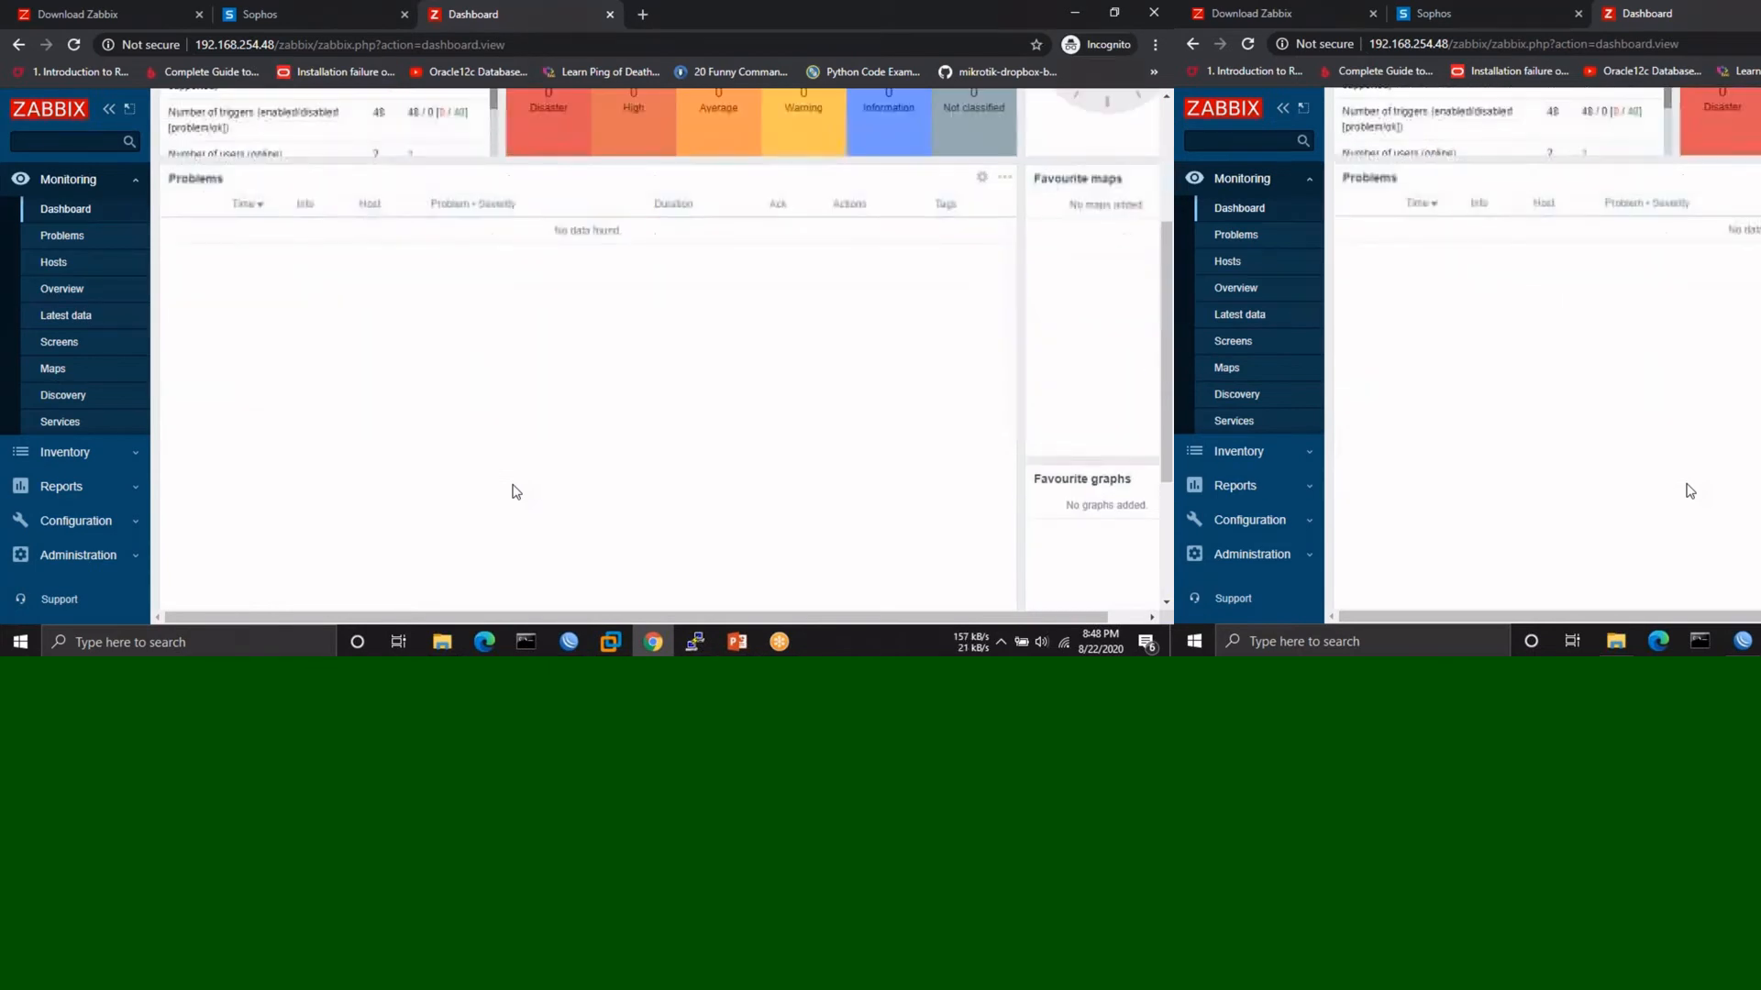
scroll(511, 459, up, 3)
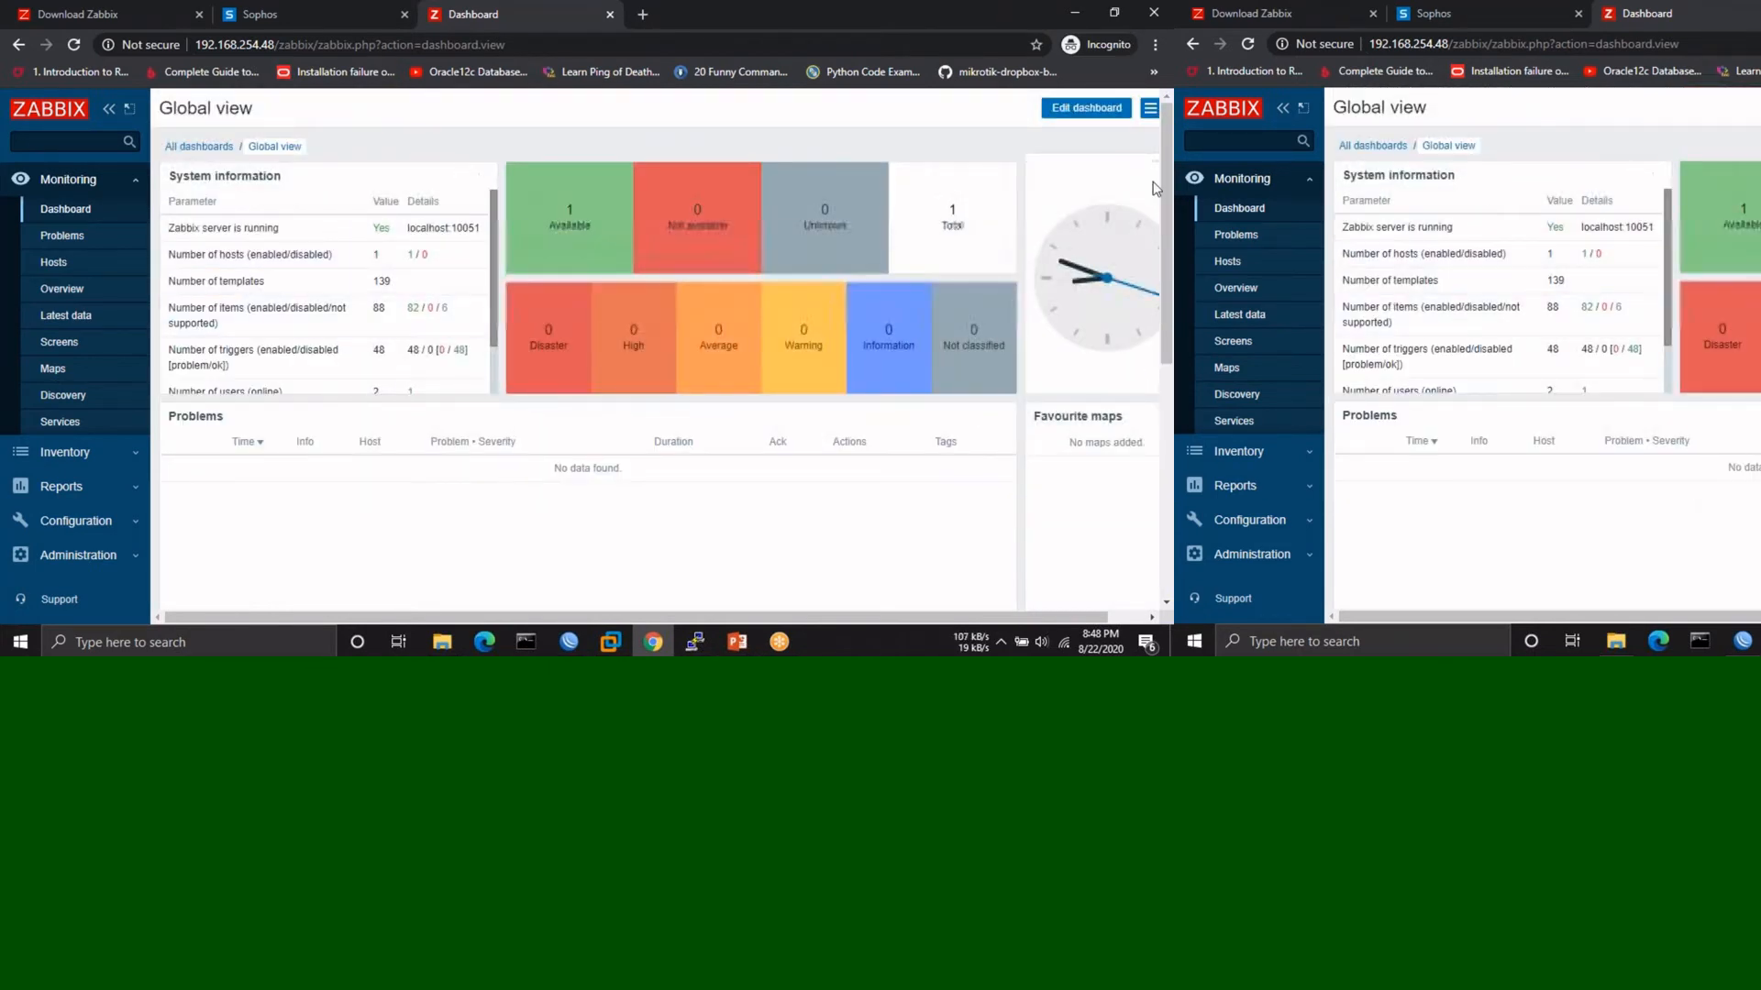
click(50, 240)
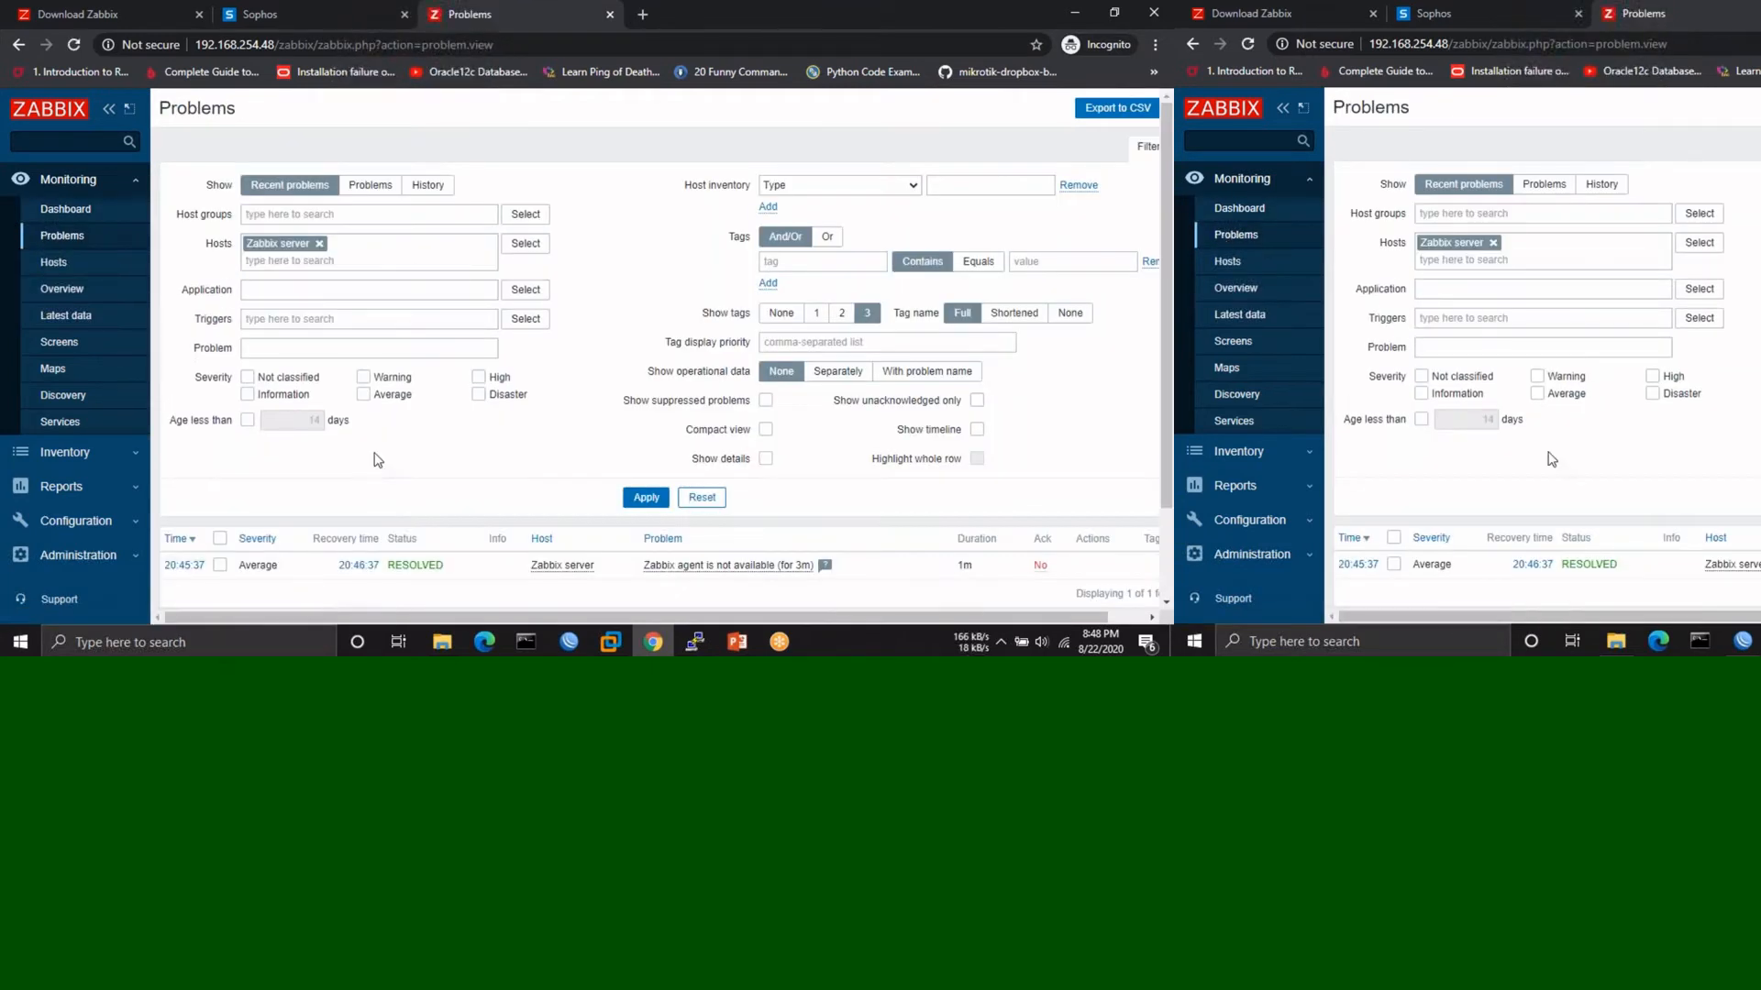
- Check Monitoring > Hosts, then open the Trigger overview showing the agent availability trigger OK
scroll(374, 452, down, 1)
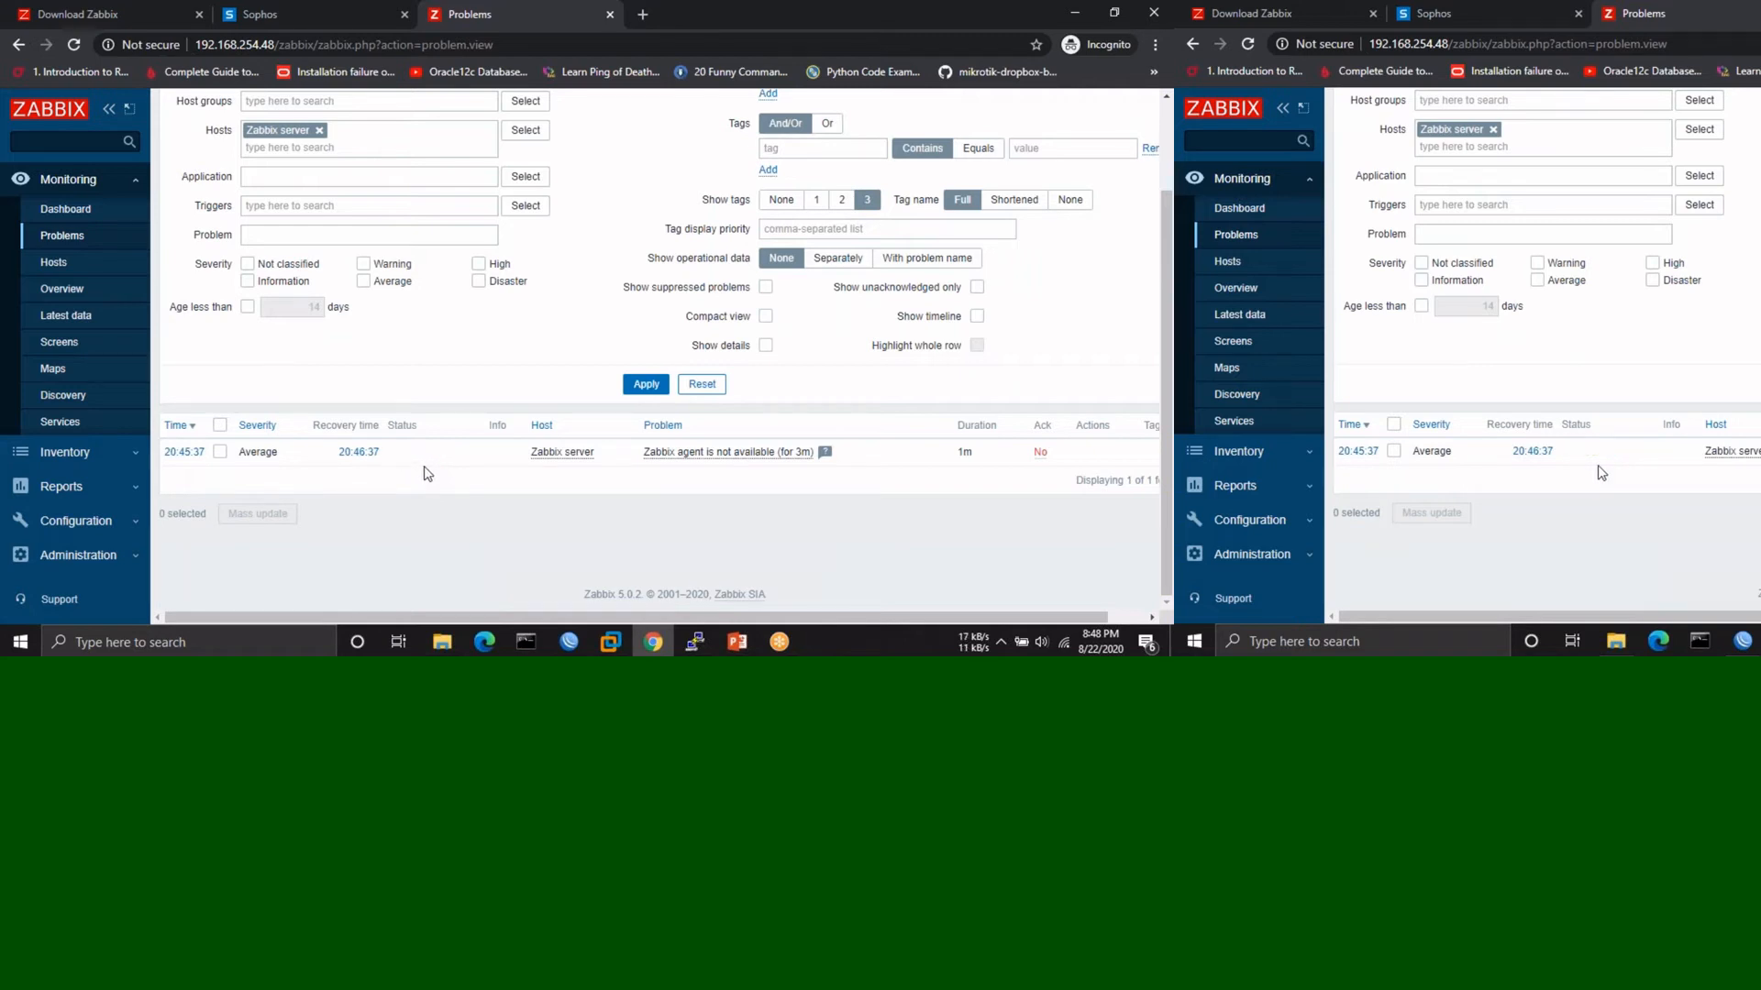
click(64, 275)
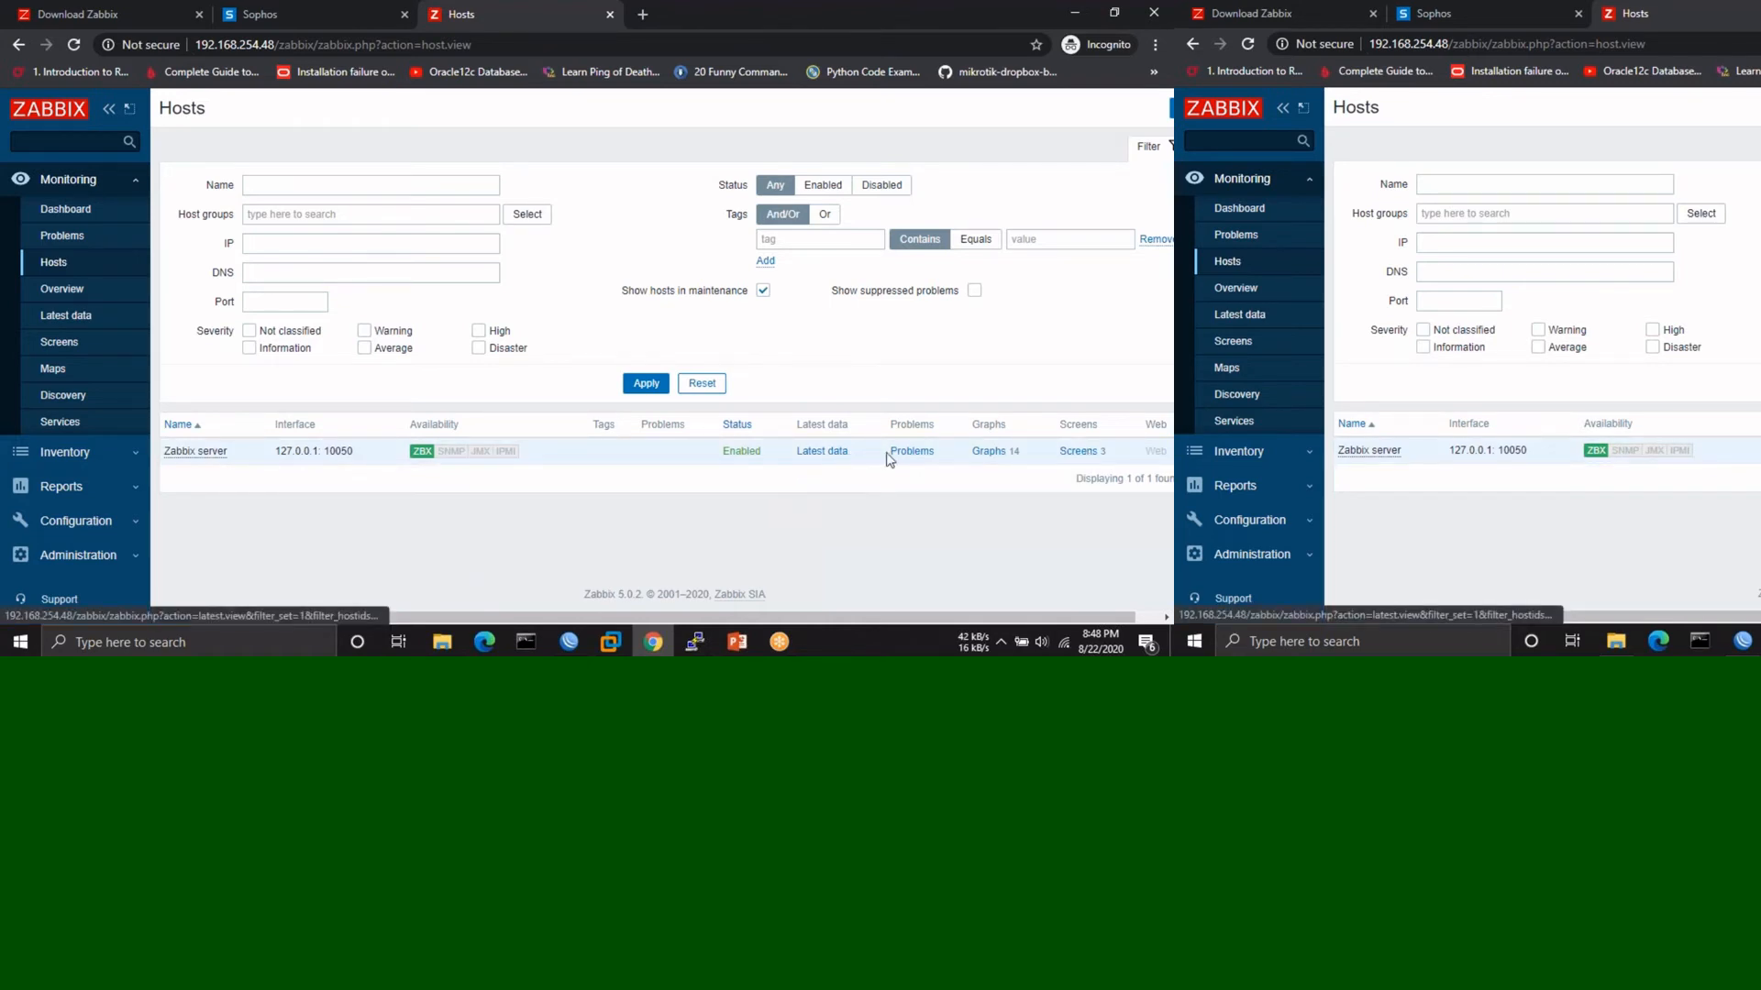
click(70, 295)
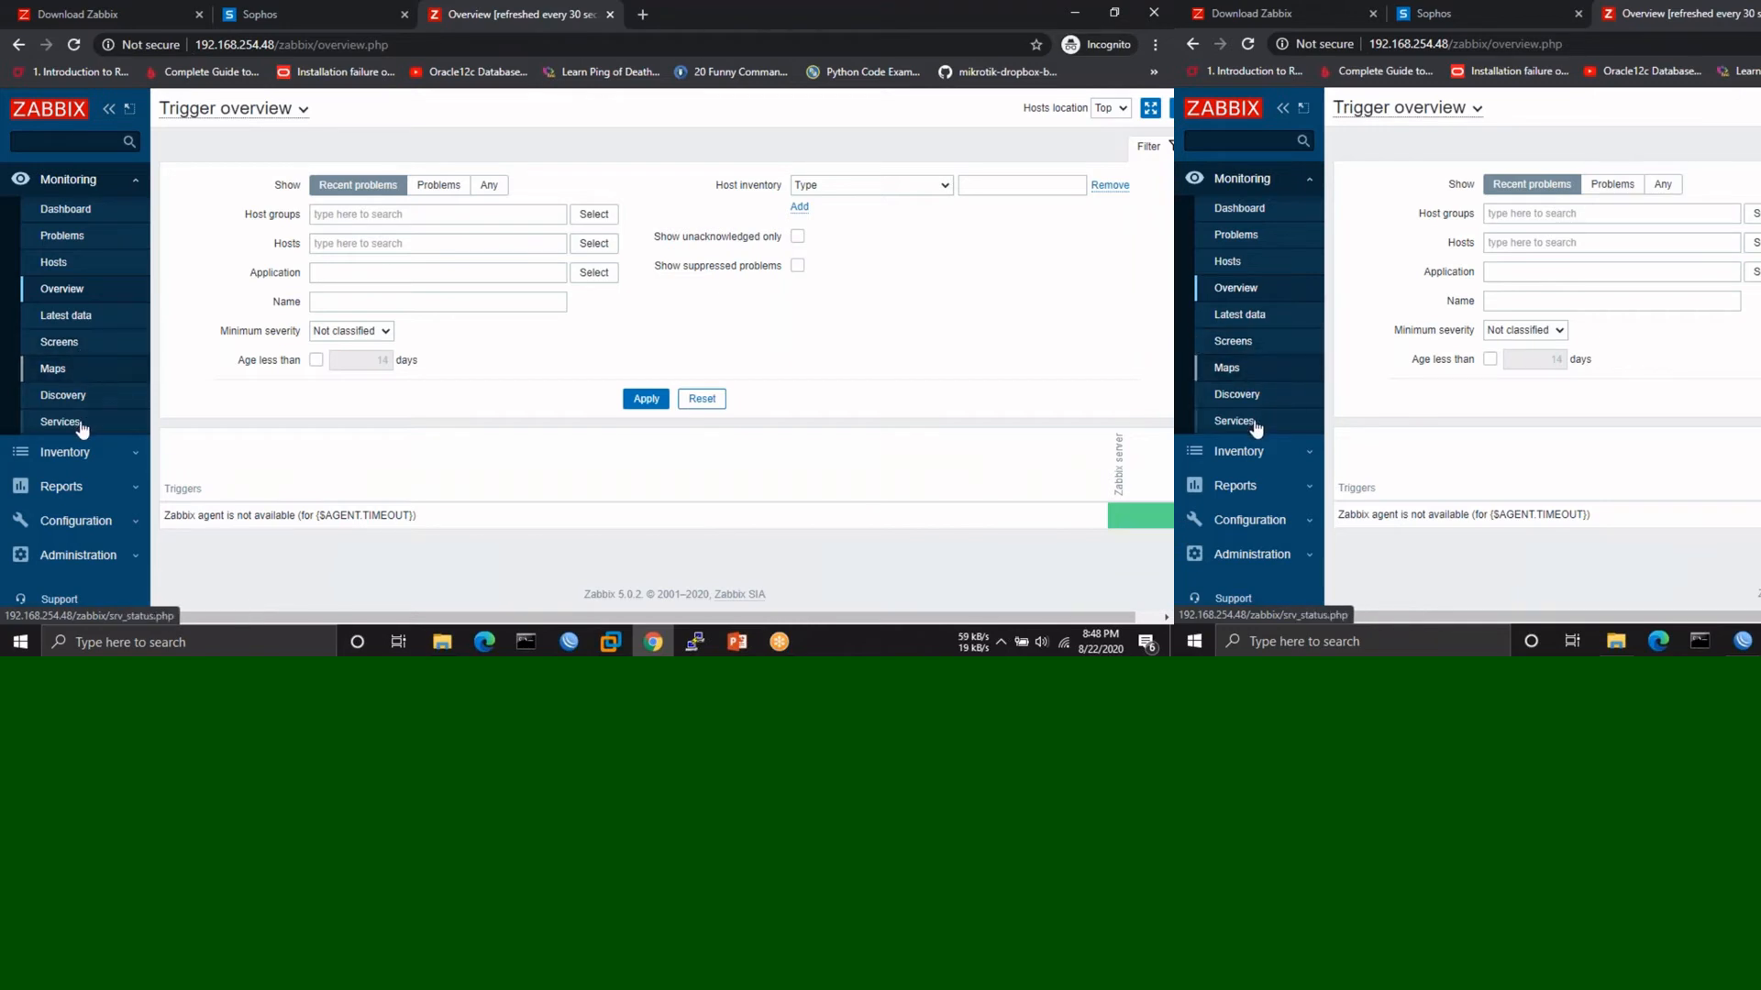
- Open Monitoring > Discovery, which shows no discovered devices yet
scroll(78, 404, down, 2)
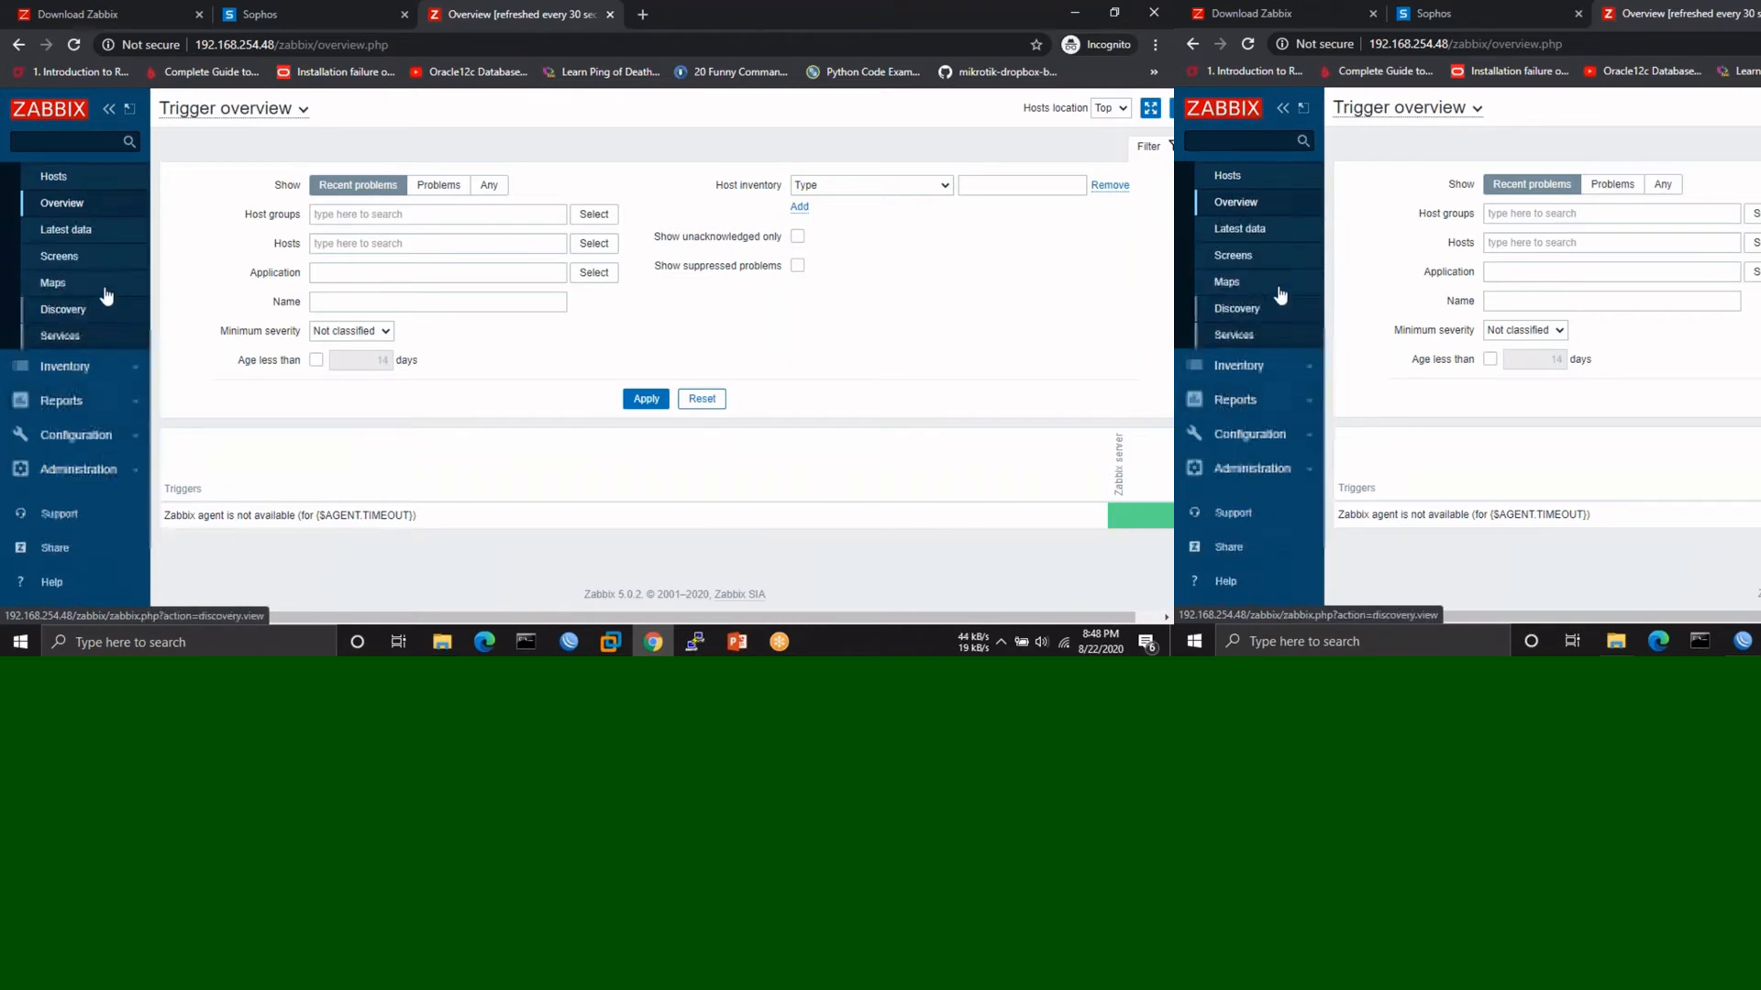
click(62, 316)
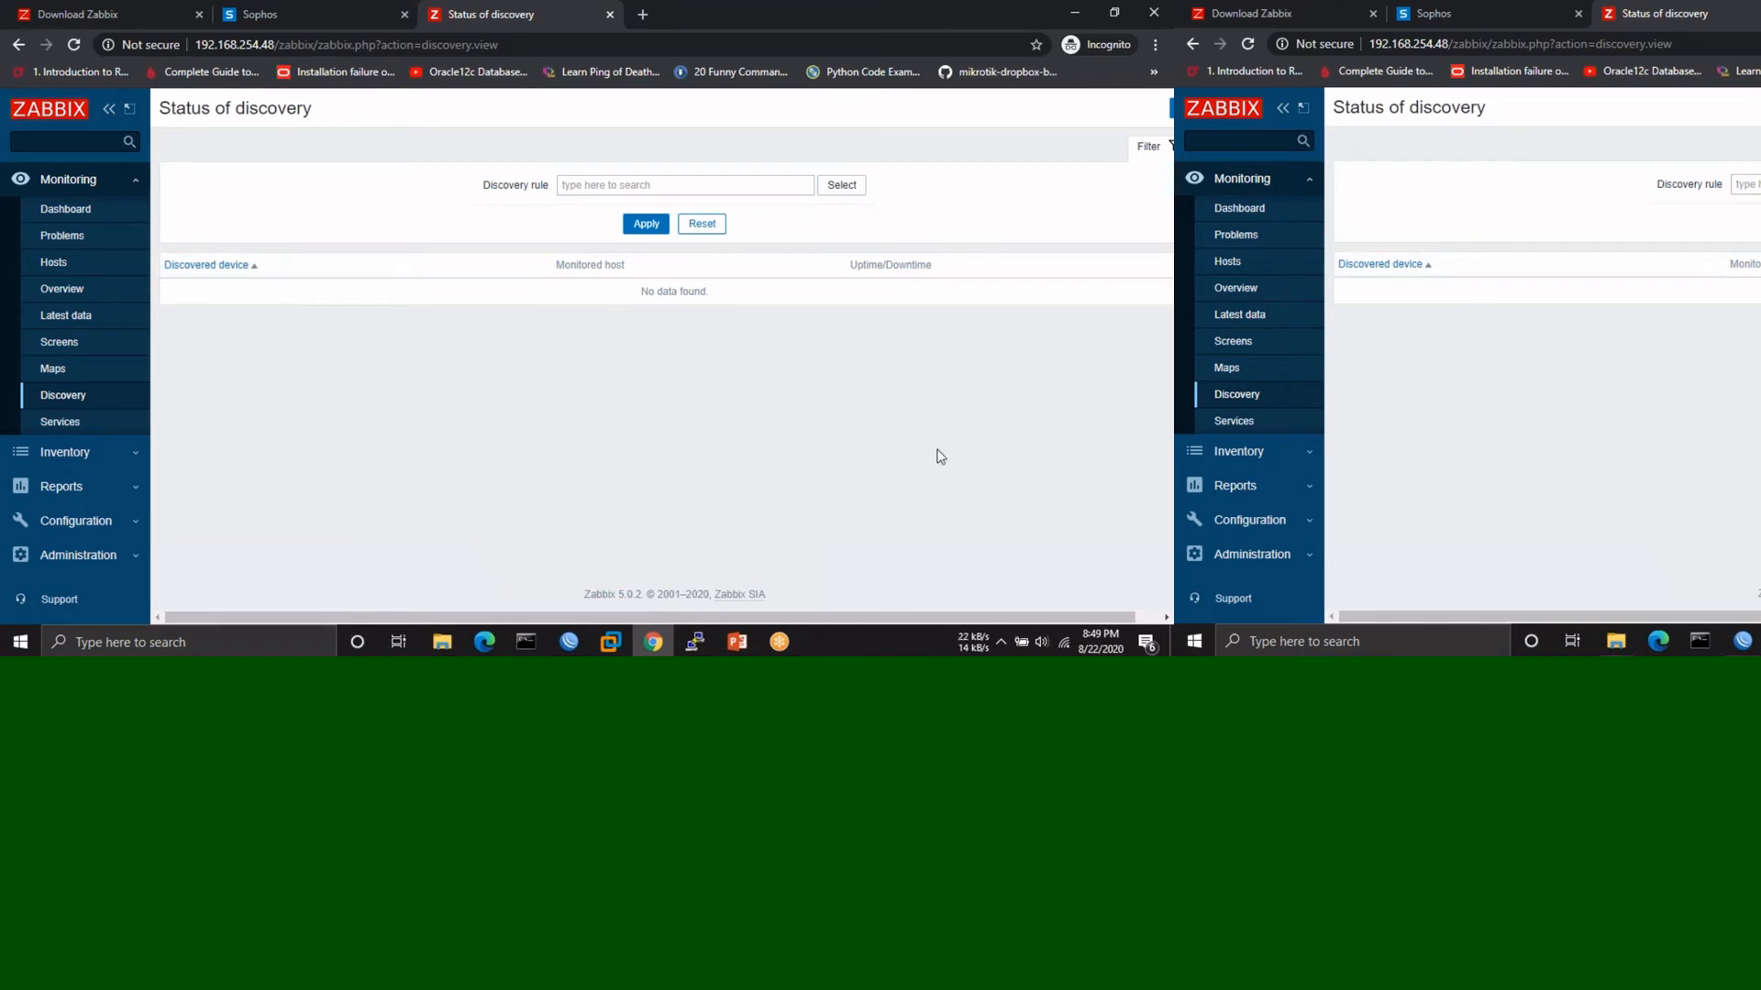
click(1146, 133)
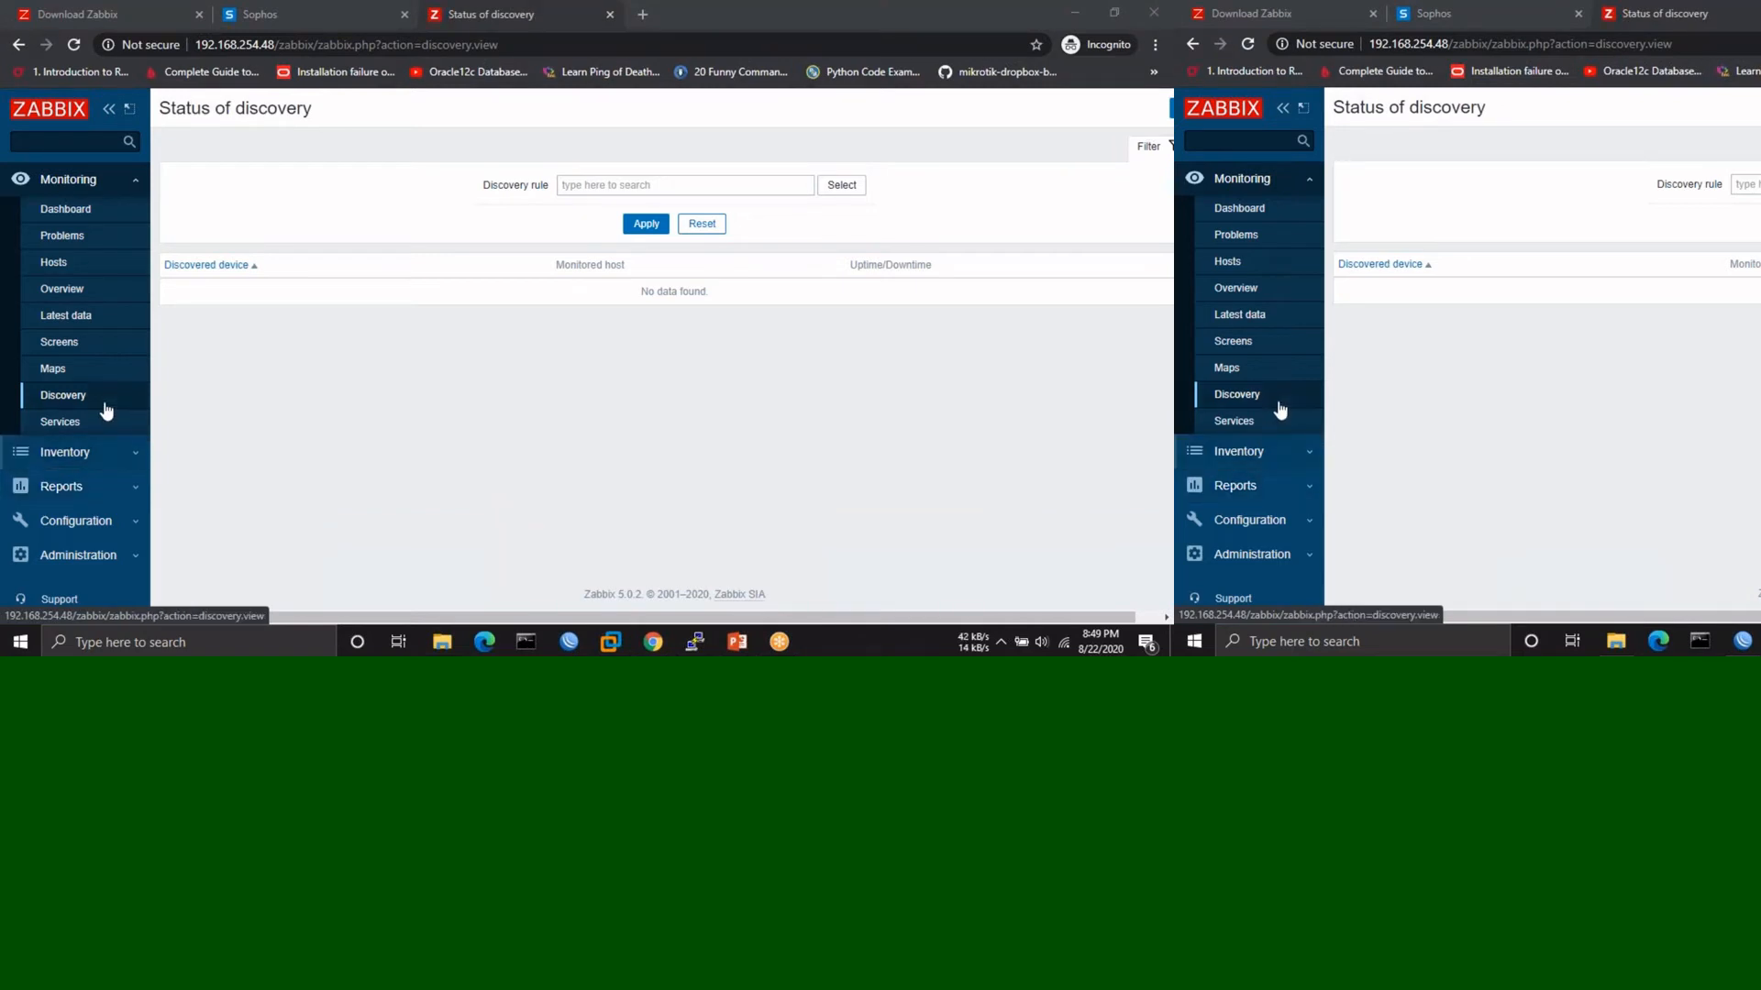
click(80, 457)
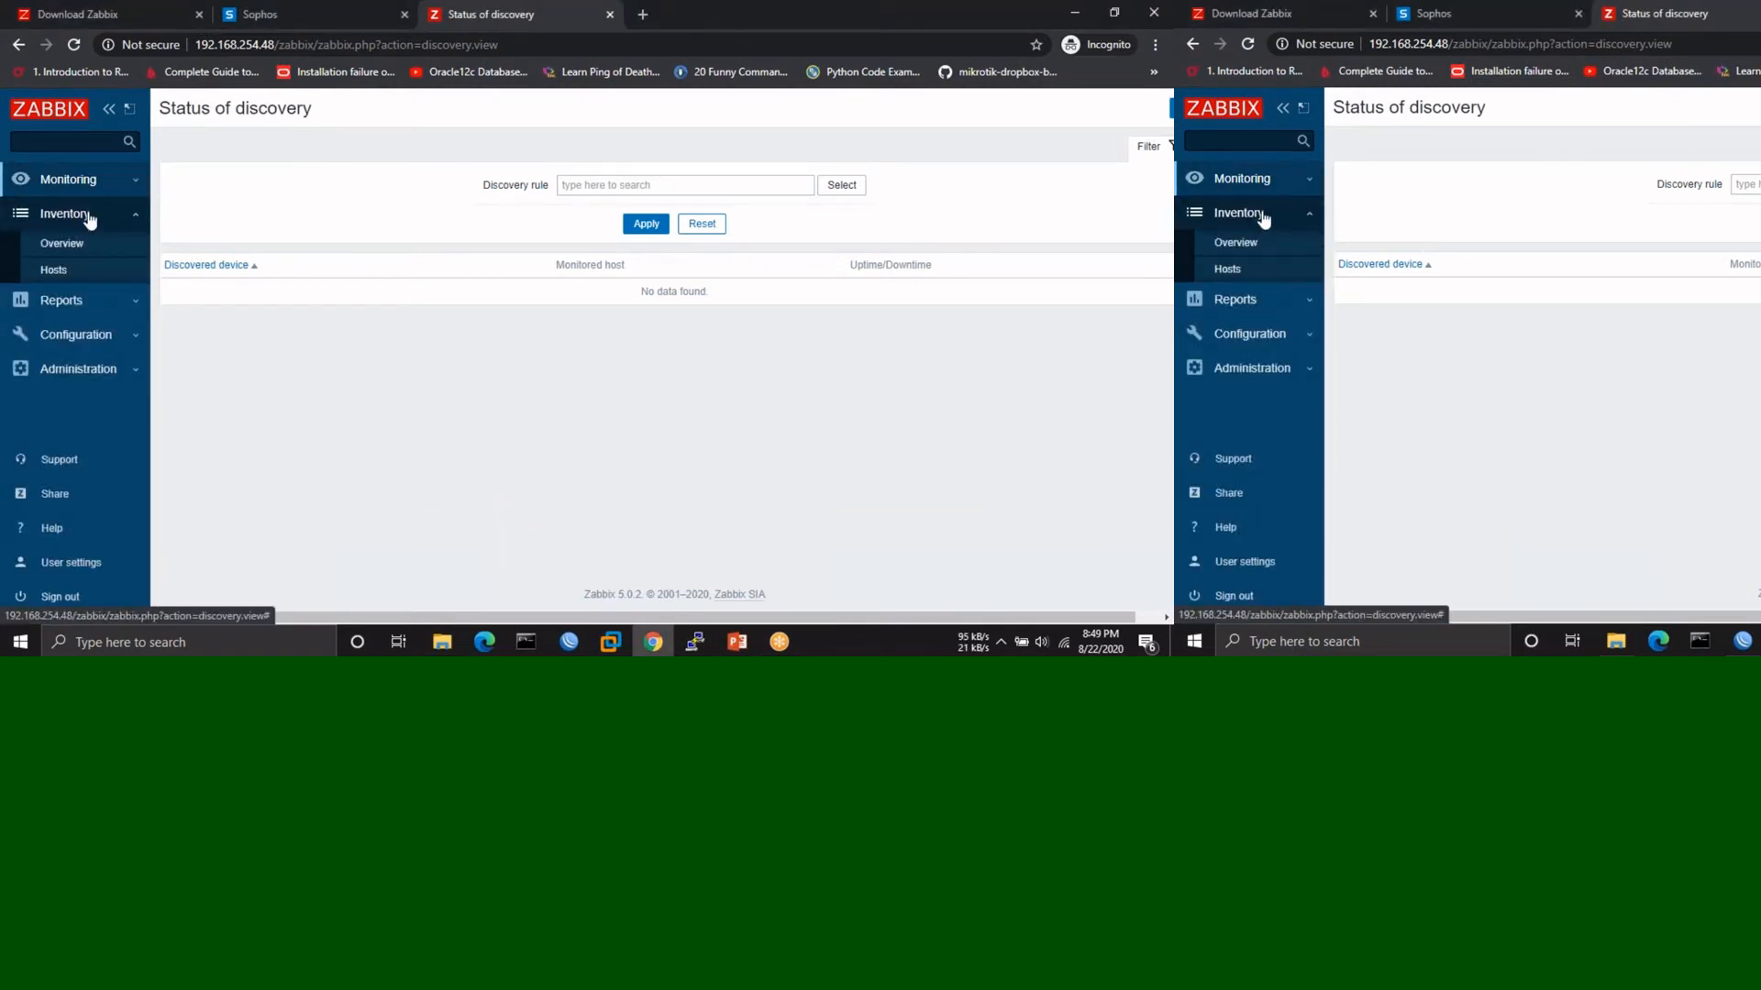
click(84, 301)
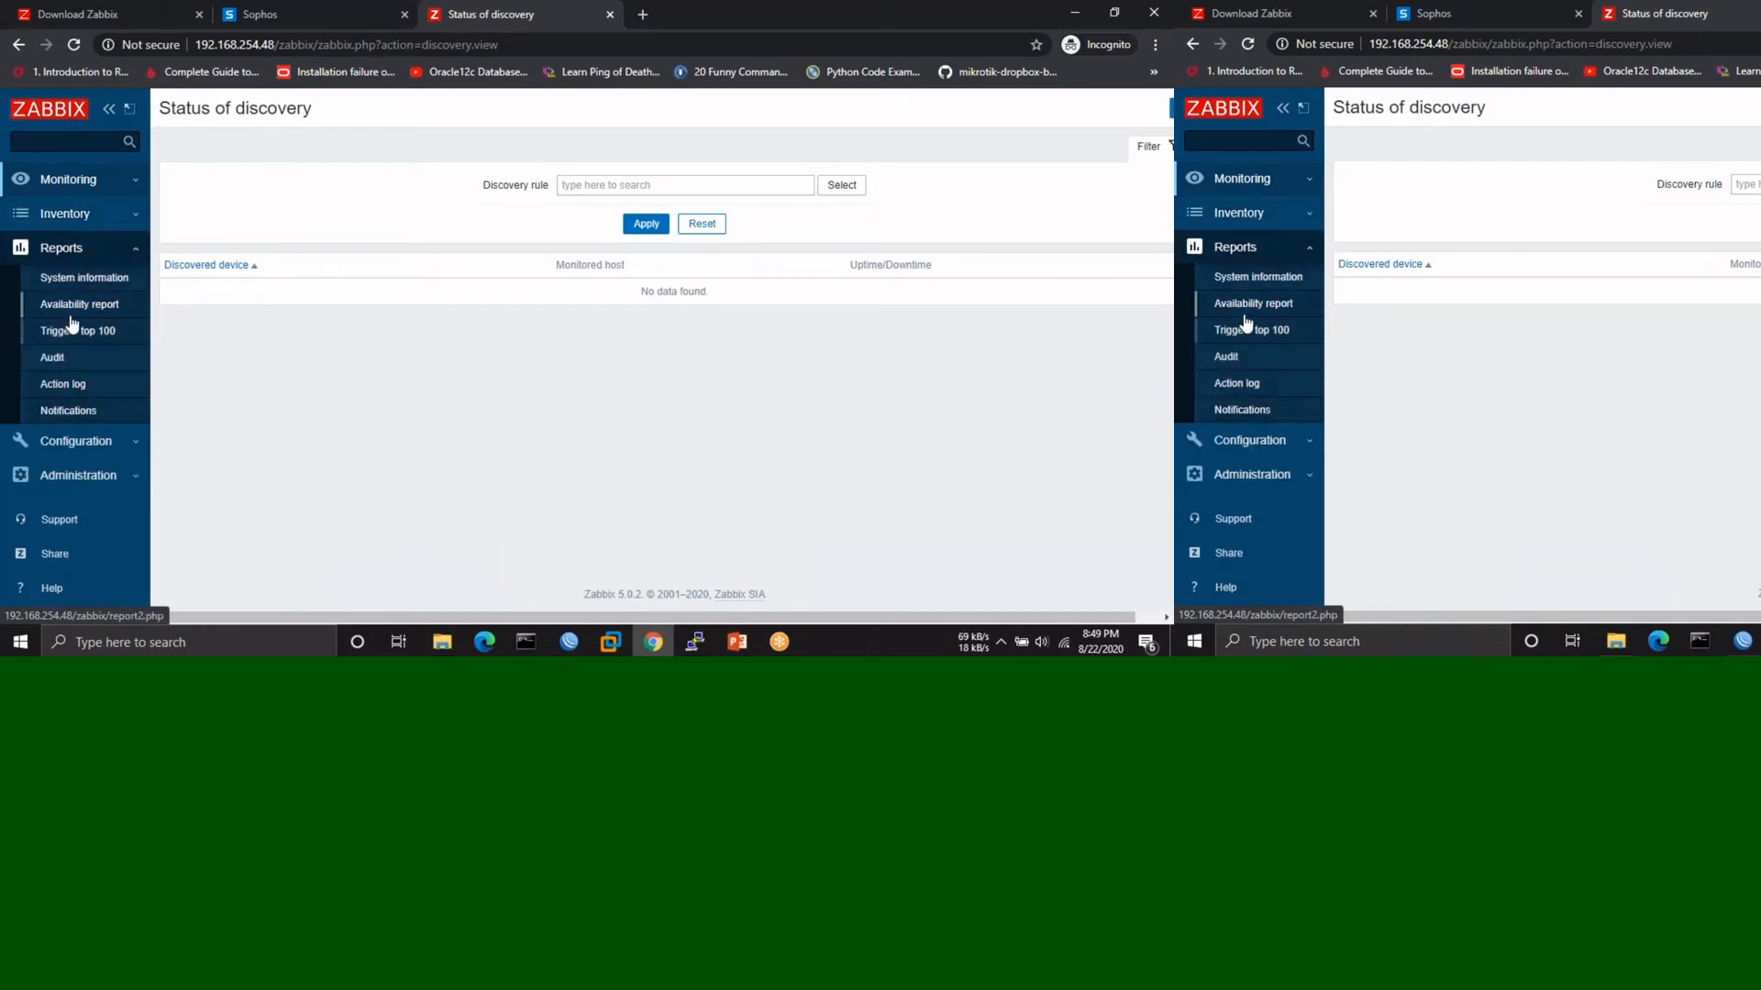
click(82, 447)
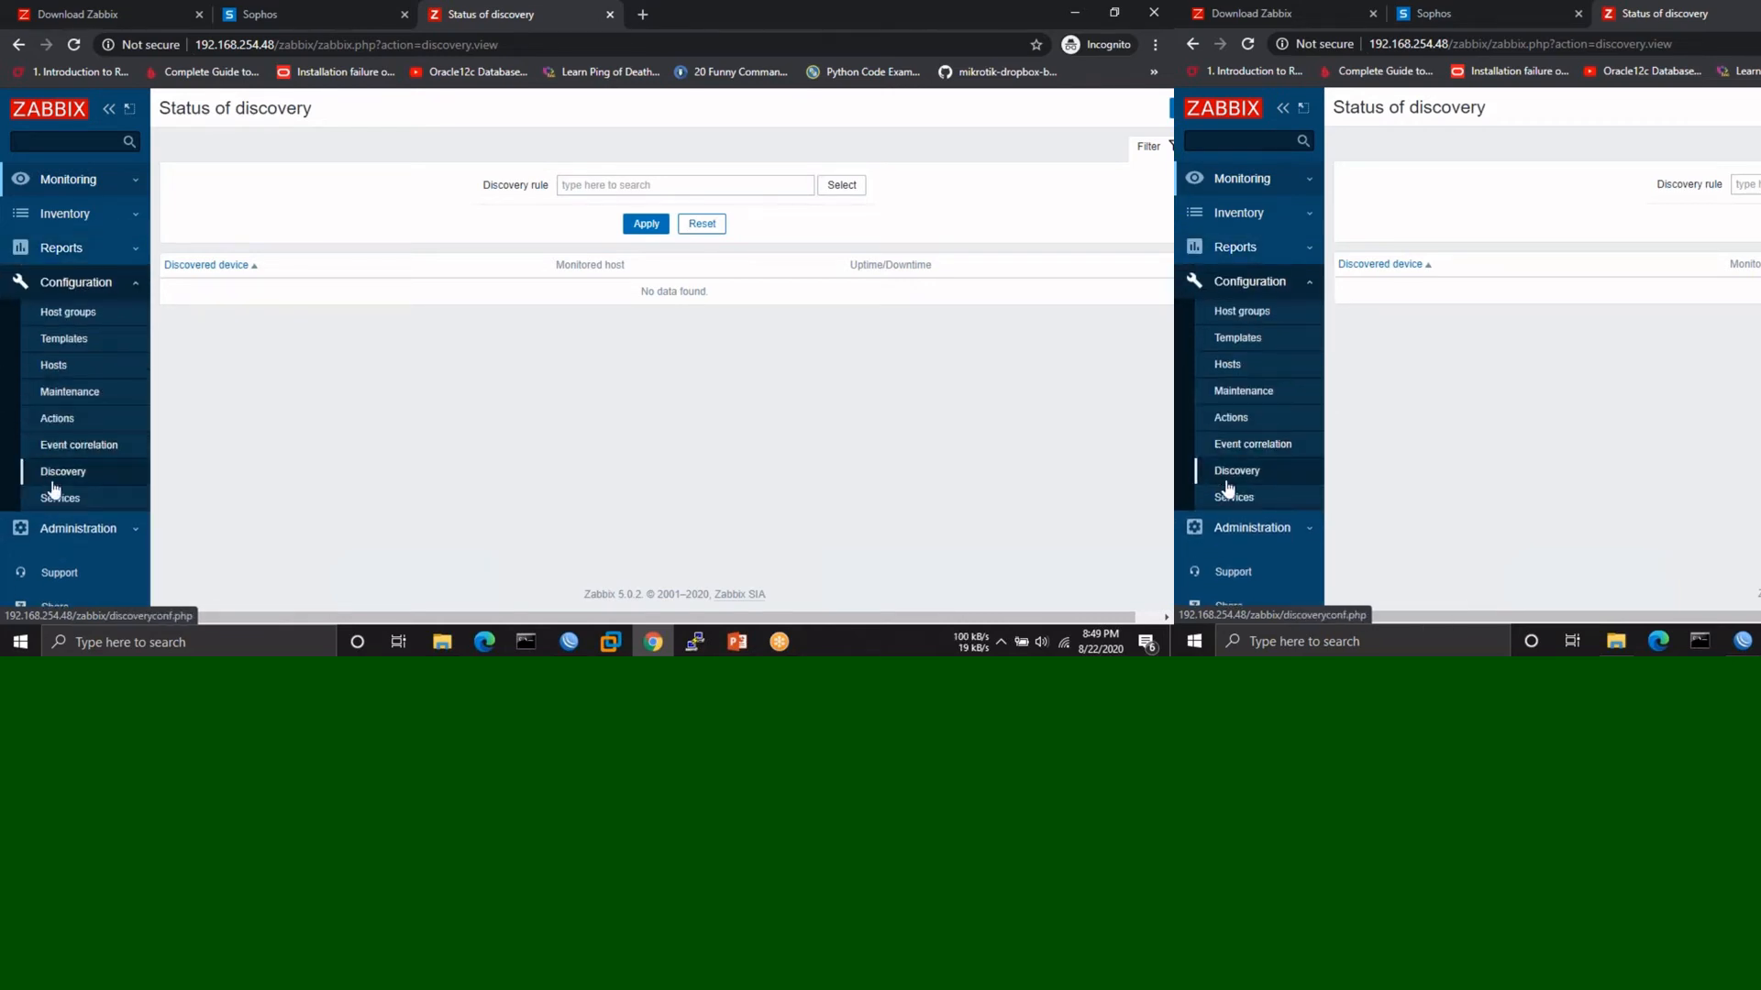
- Review all 13 host groups with their member templates and hosts
click(55, 323)
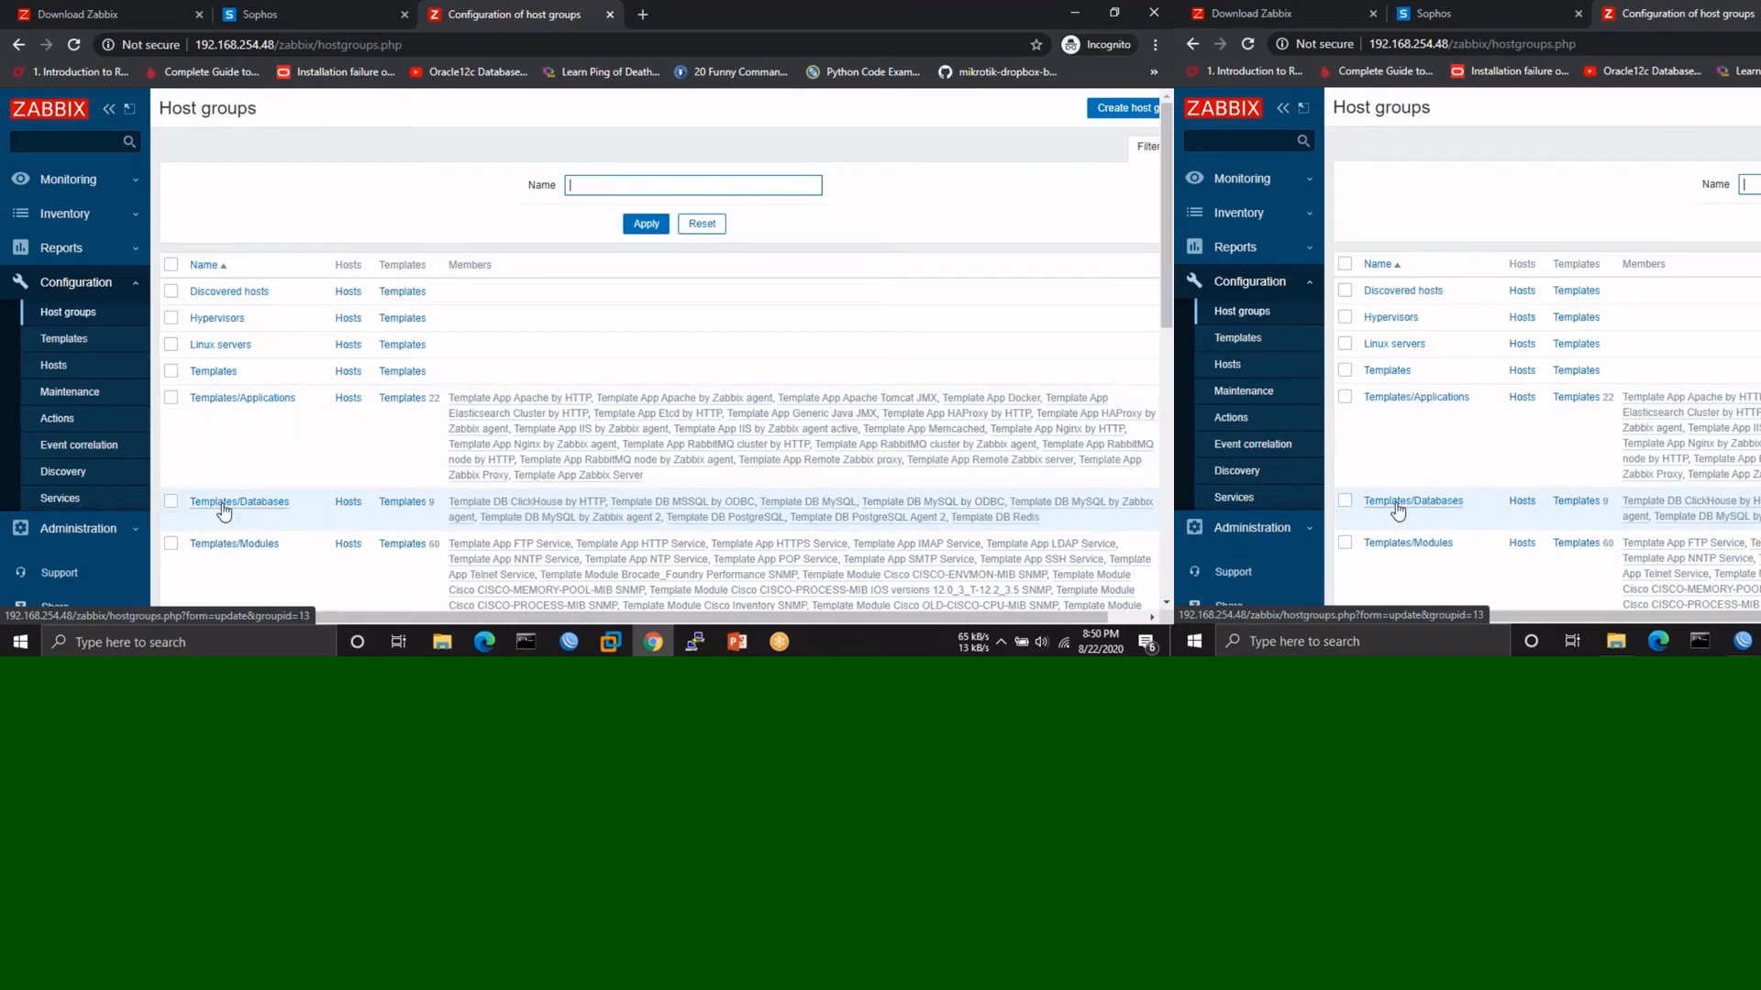
scroll(220, 440, down, 3)
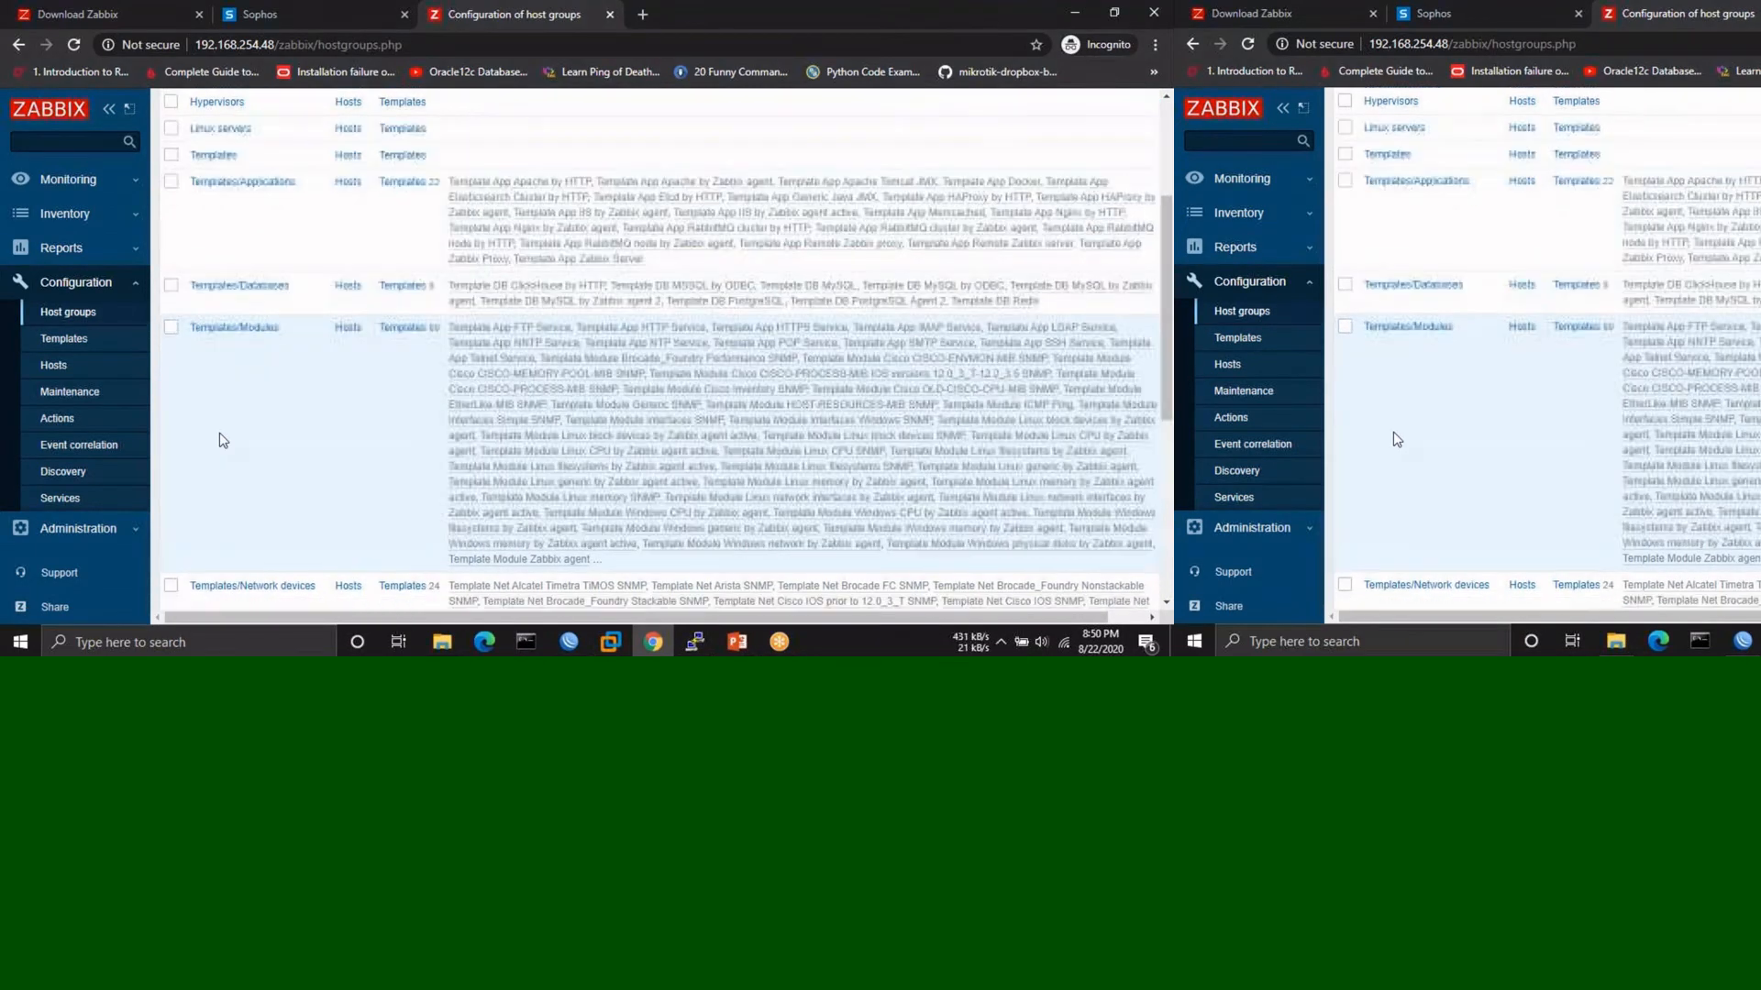
scroll(220, 440, down, 4)
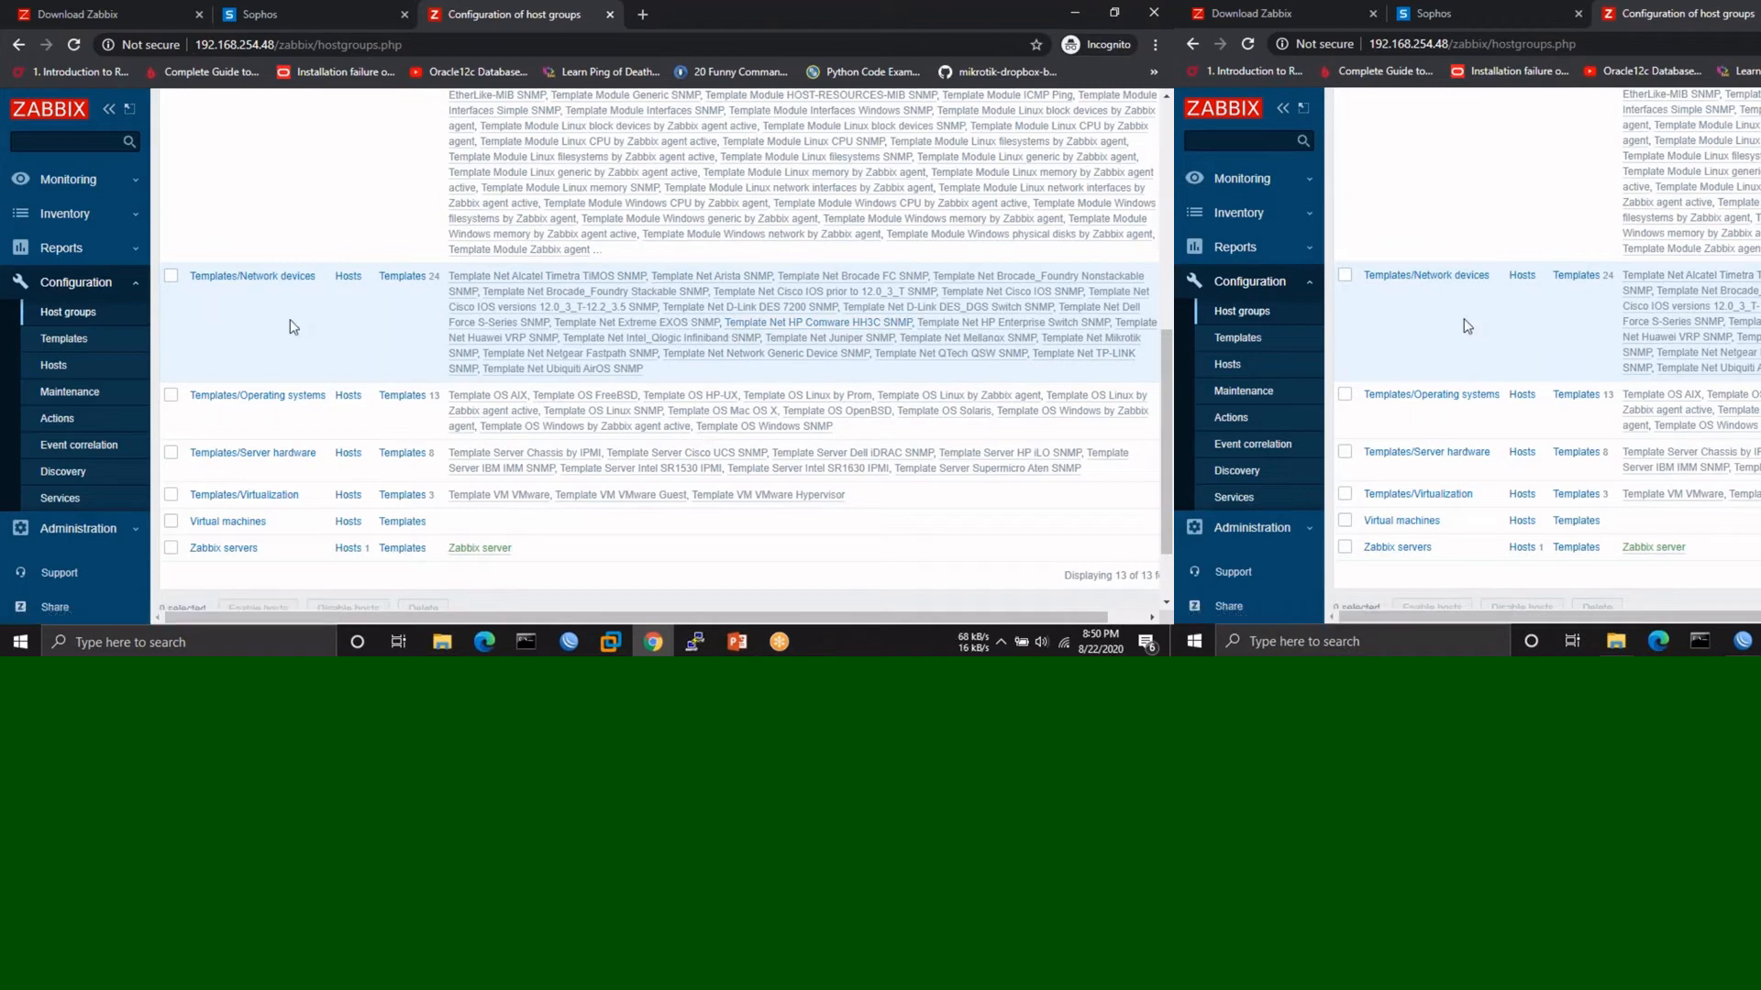
scroll(292, 325, down, 1)
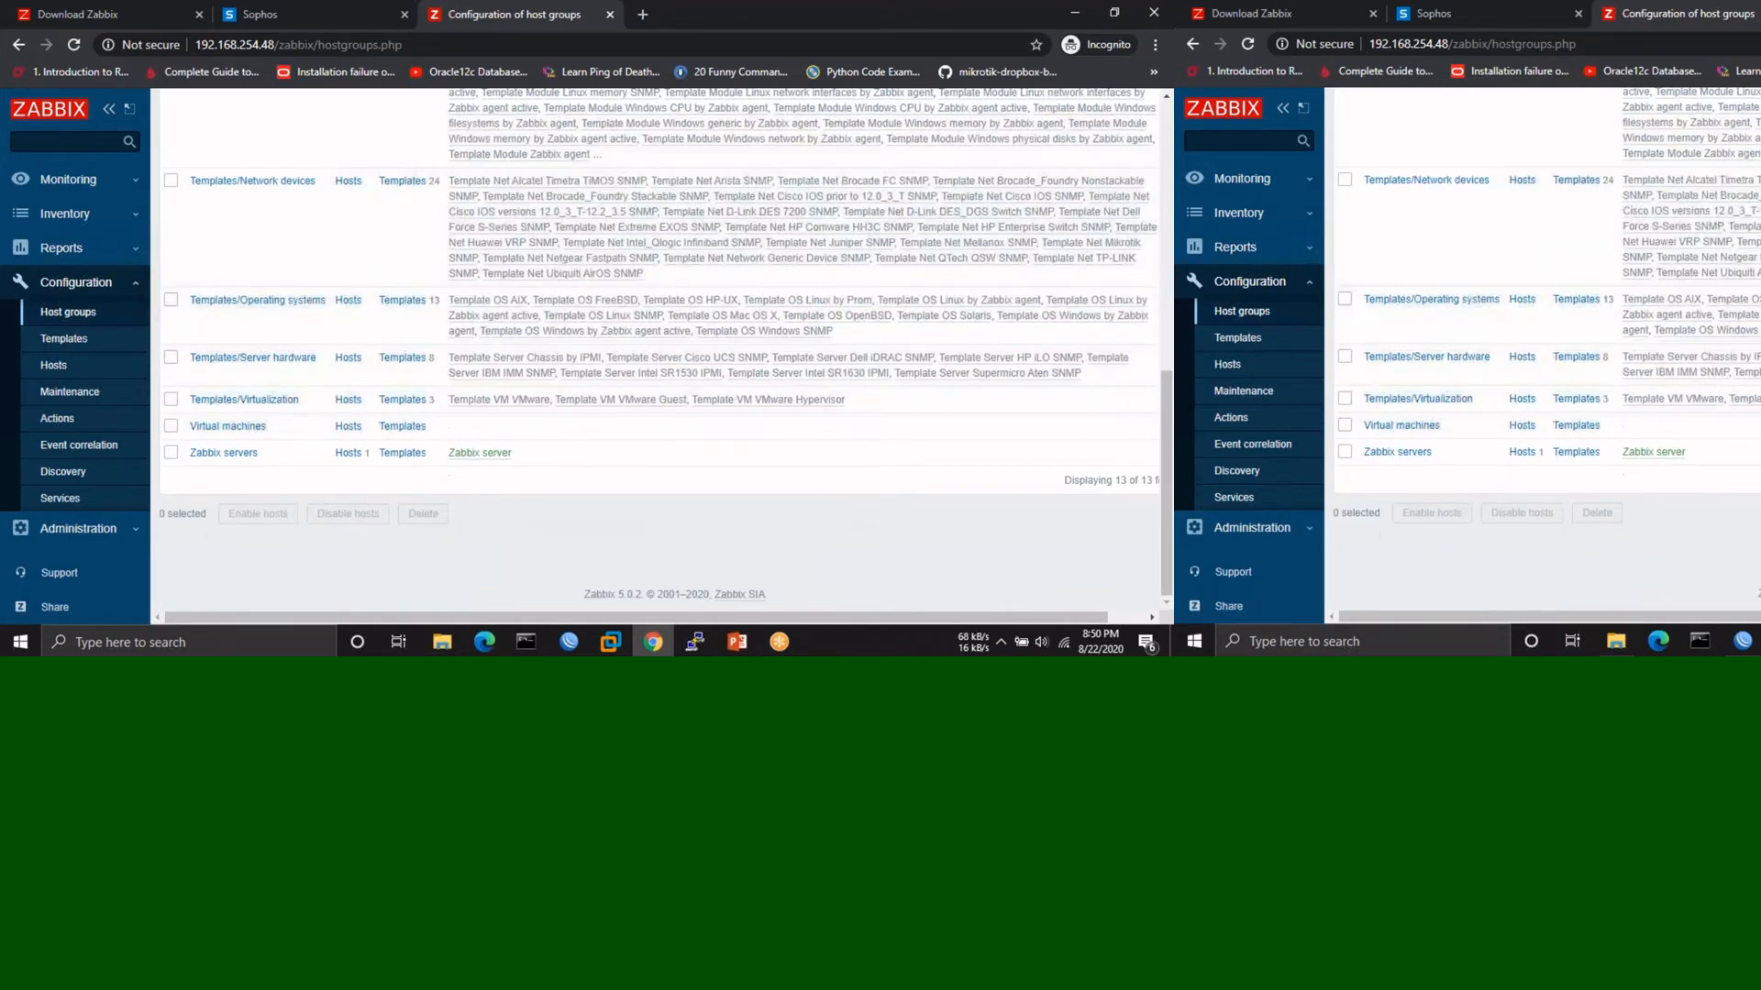
click(77, 339)
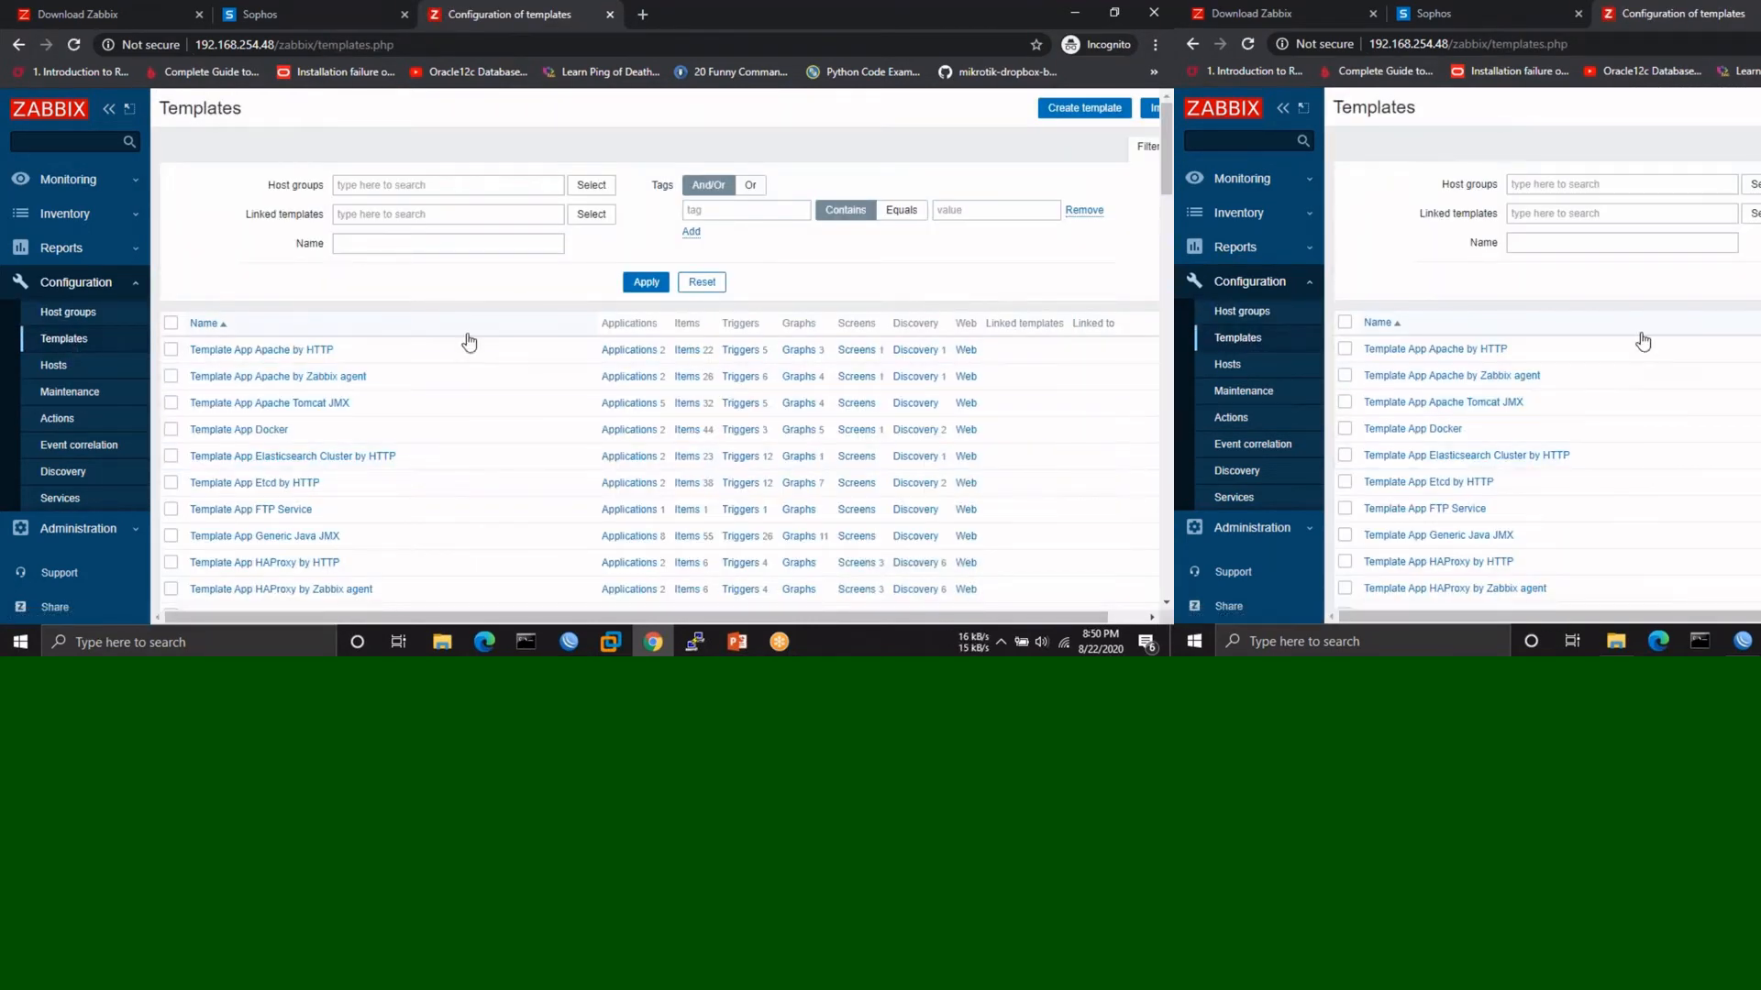
- Scroll the templates list, then bring up the hosts list showing only Zabbix server
scroll(469, 455, down, 3)
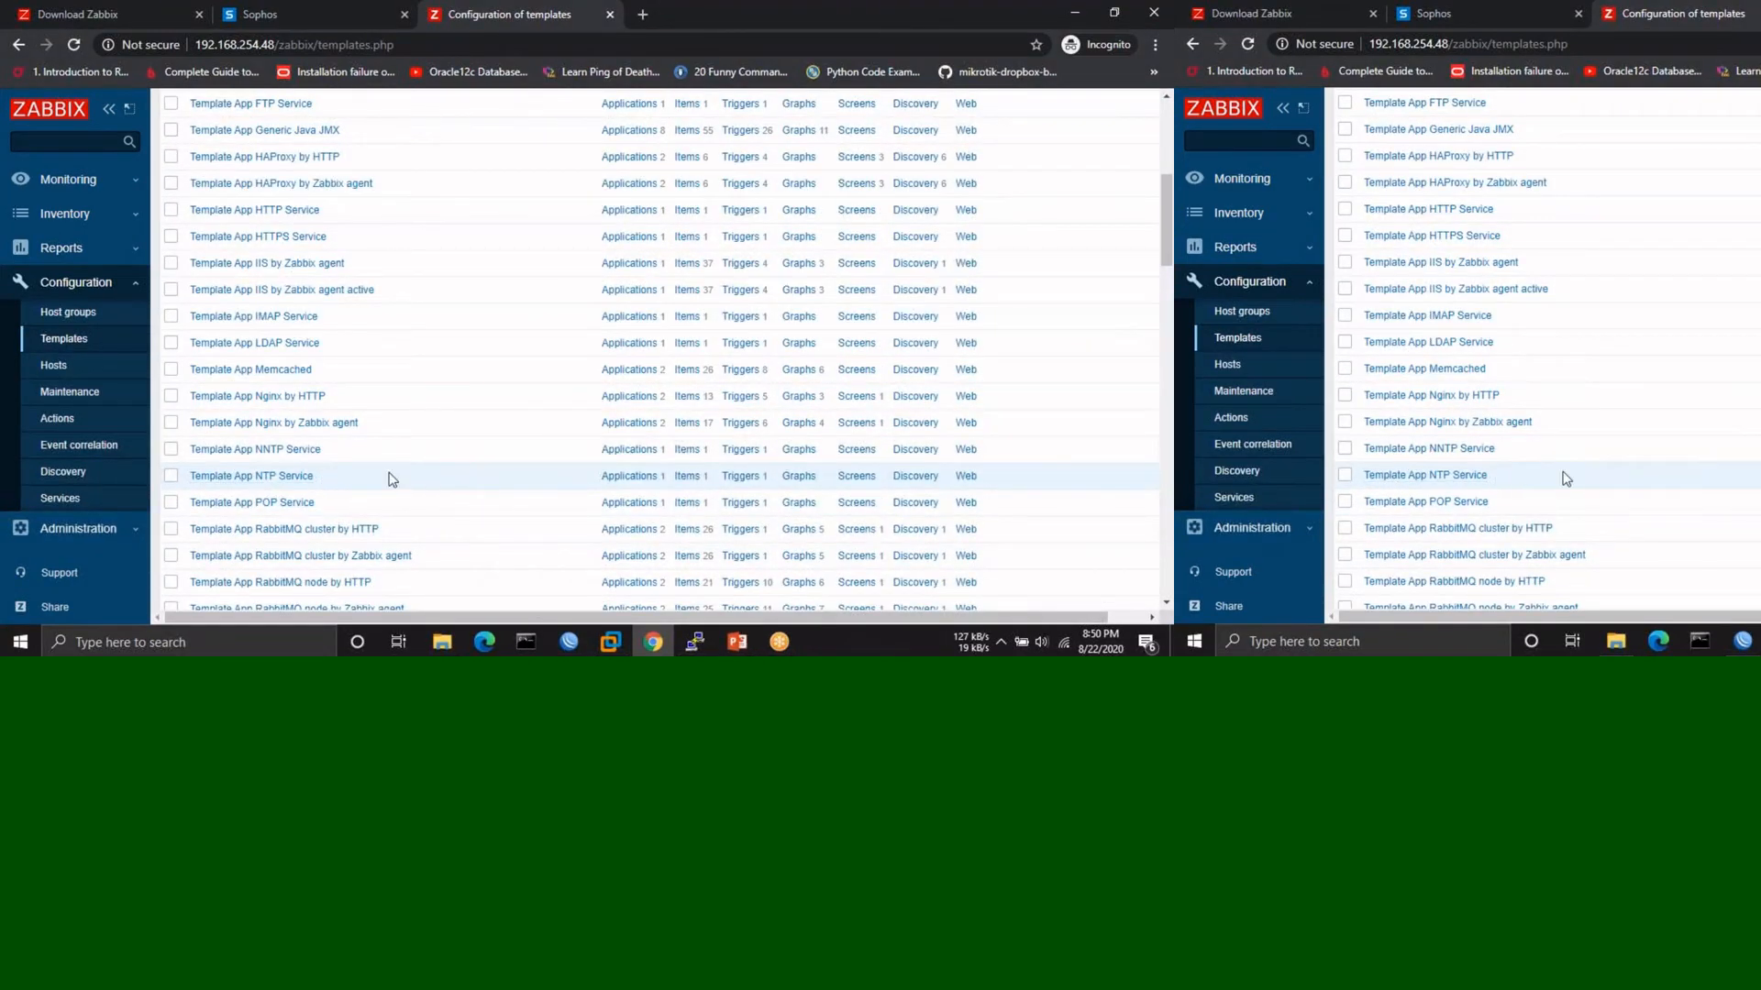
scroll(470, 488, down, 1)
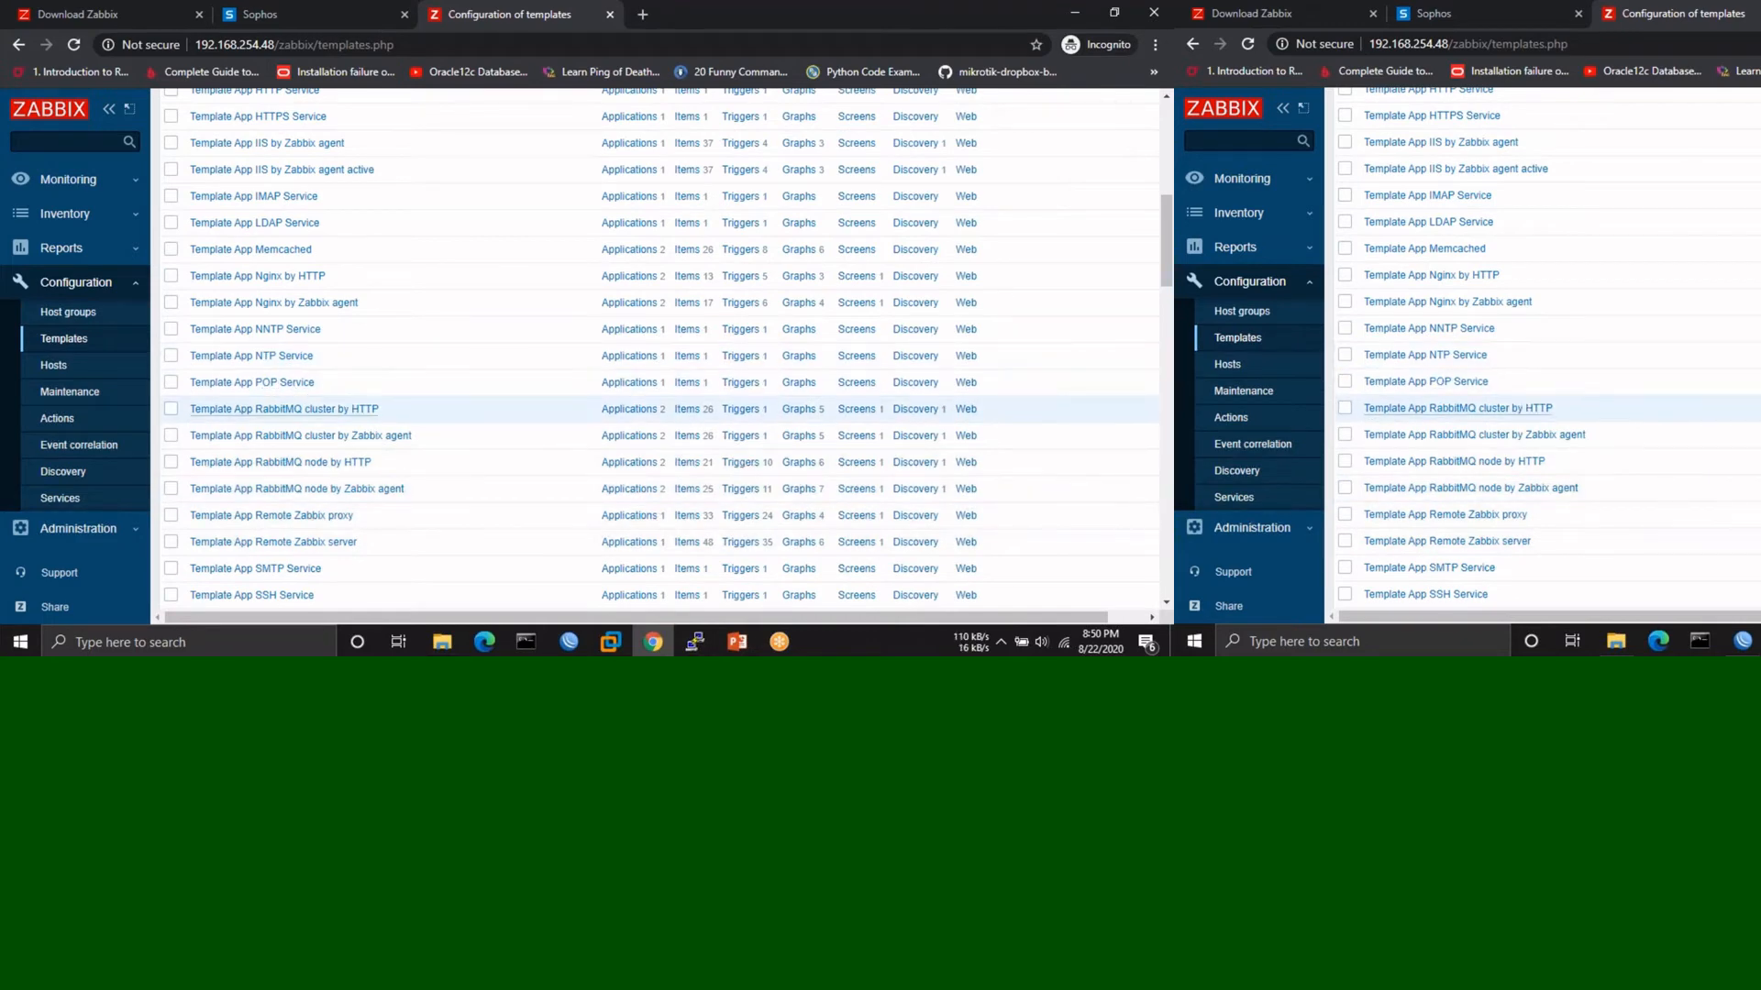
scroll(286, 404, down, 1)
scroll(266, 458, down, 6)
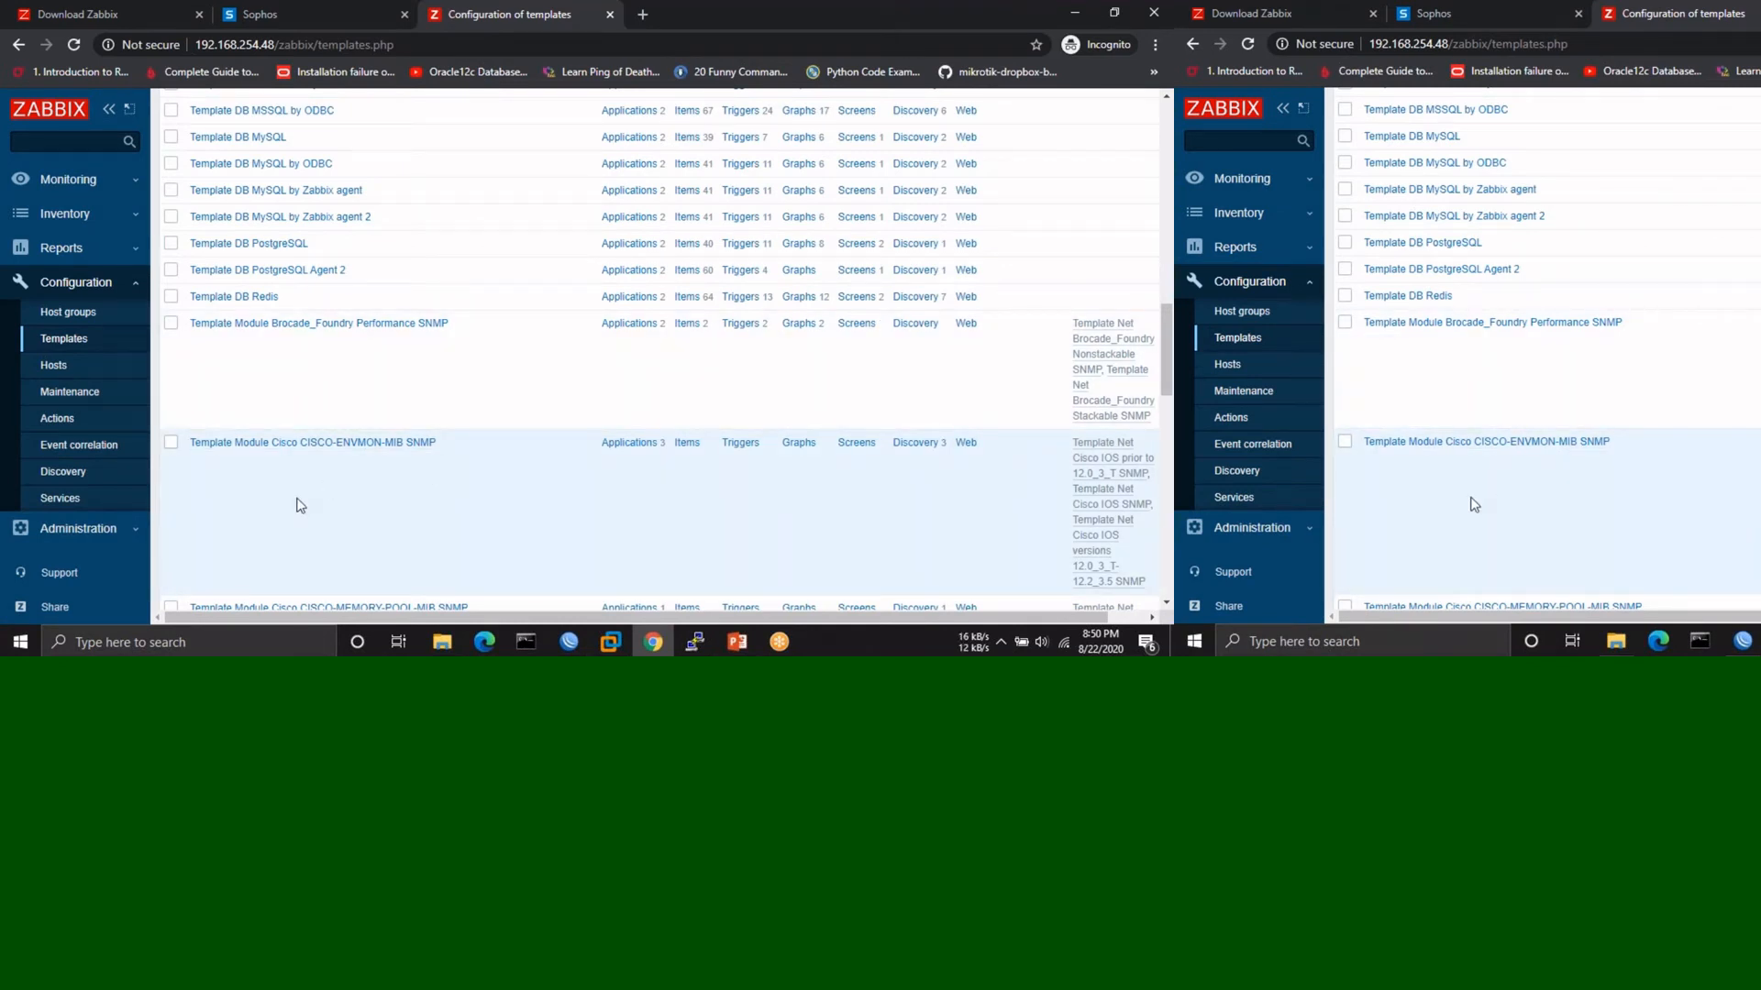
click(51, 366)
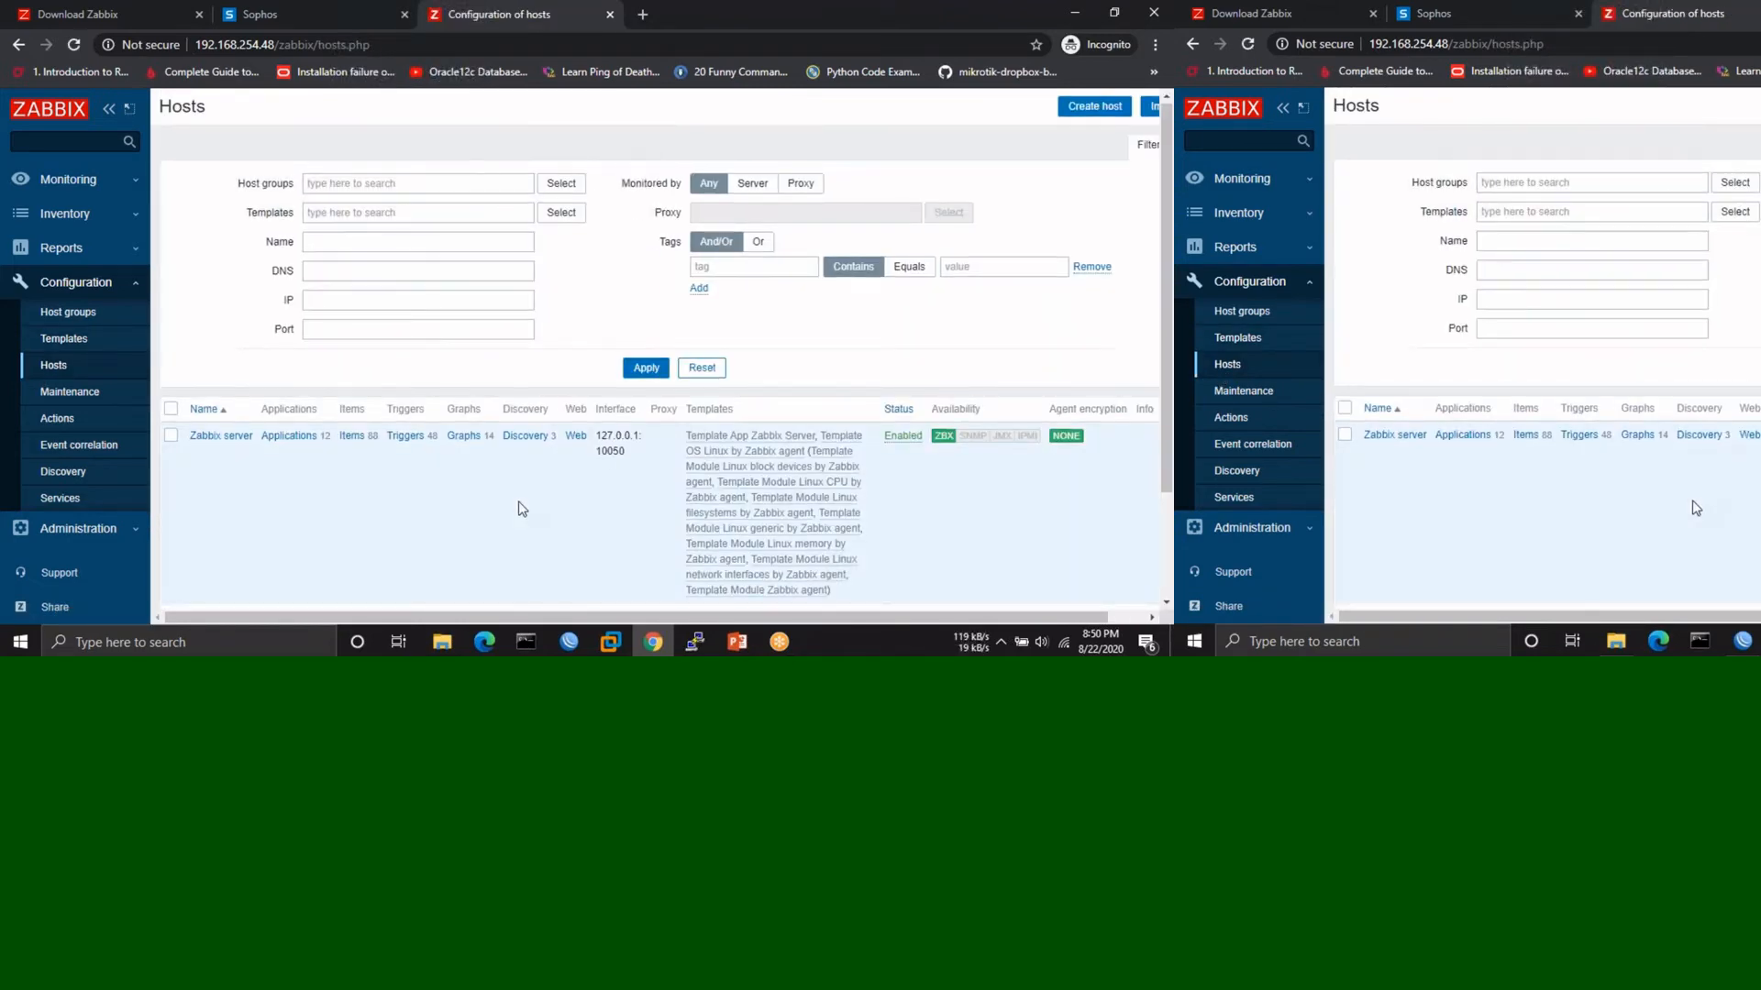
scroll(519, 510, down, 2)
scroll(519, 501, up, 2)
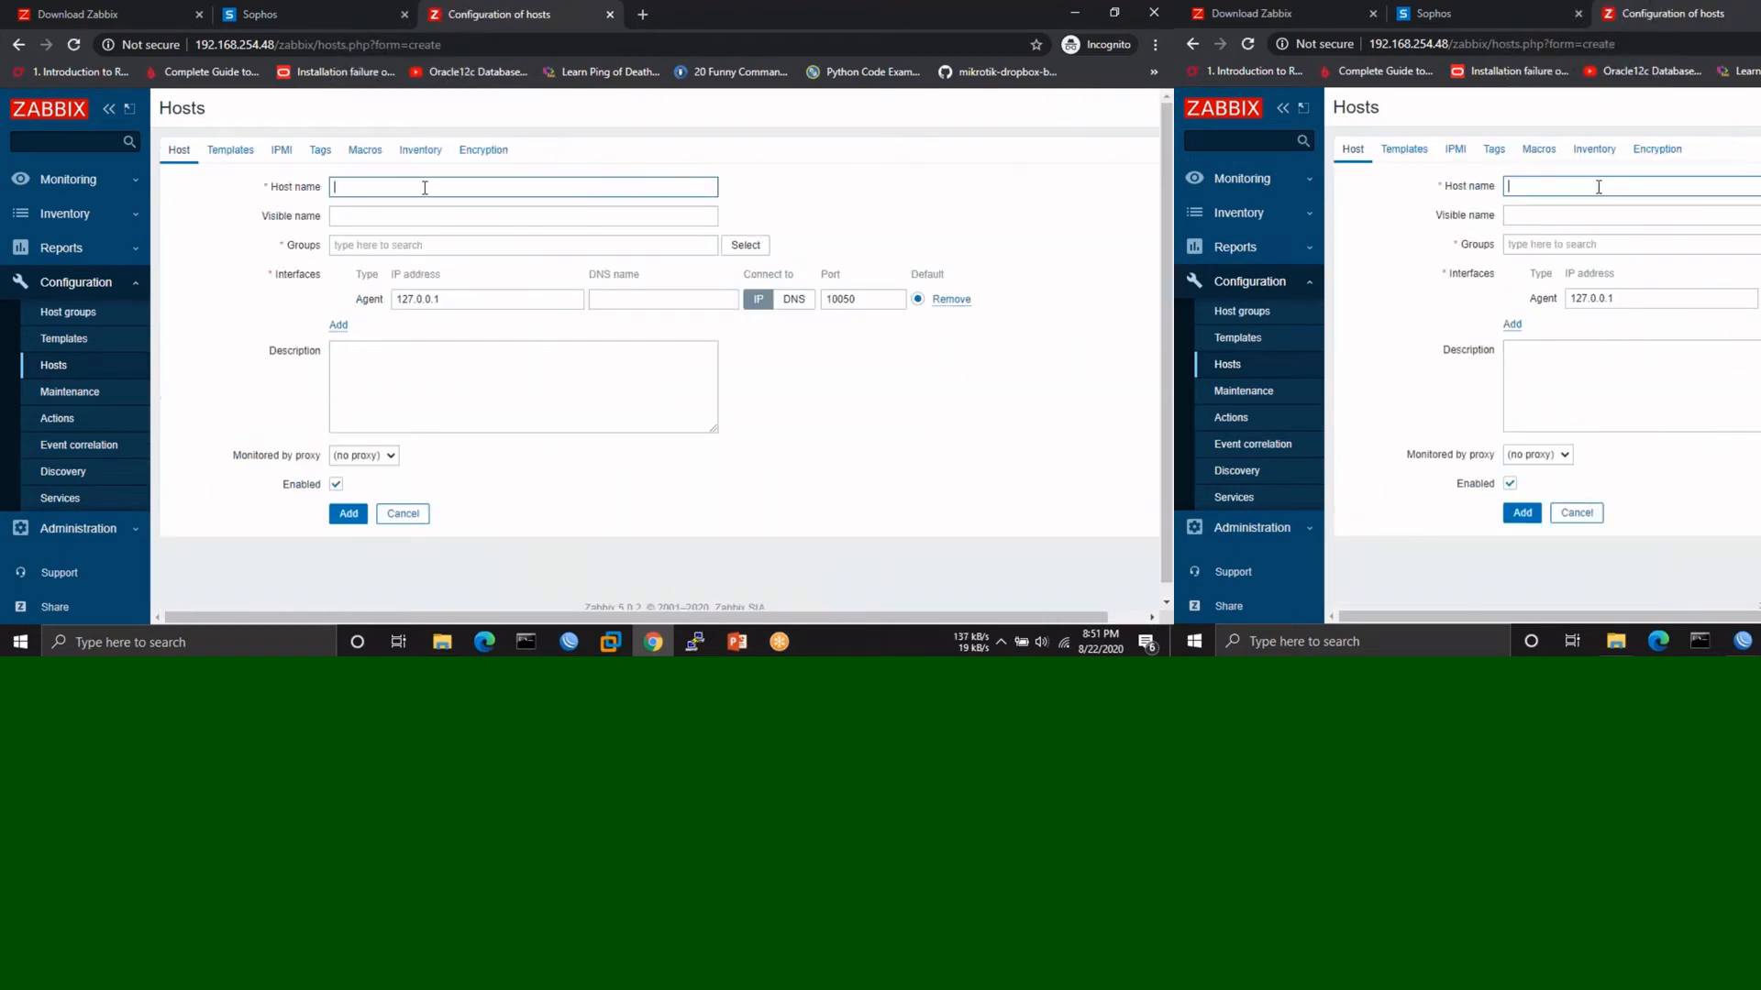
- Name the new host Sophos and assign it to the Templates/Network devices group
text(Sophos)
click(401, 247)
text(Net)
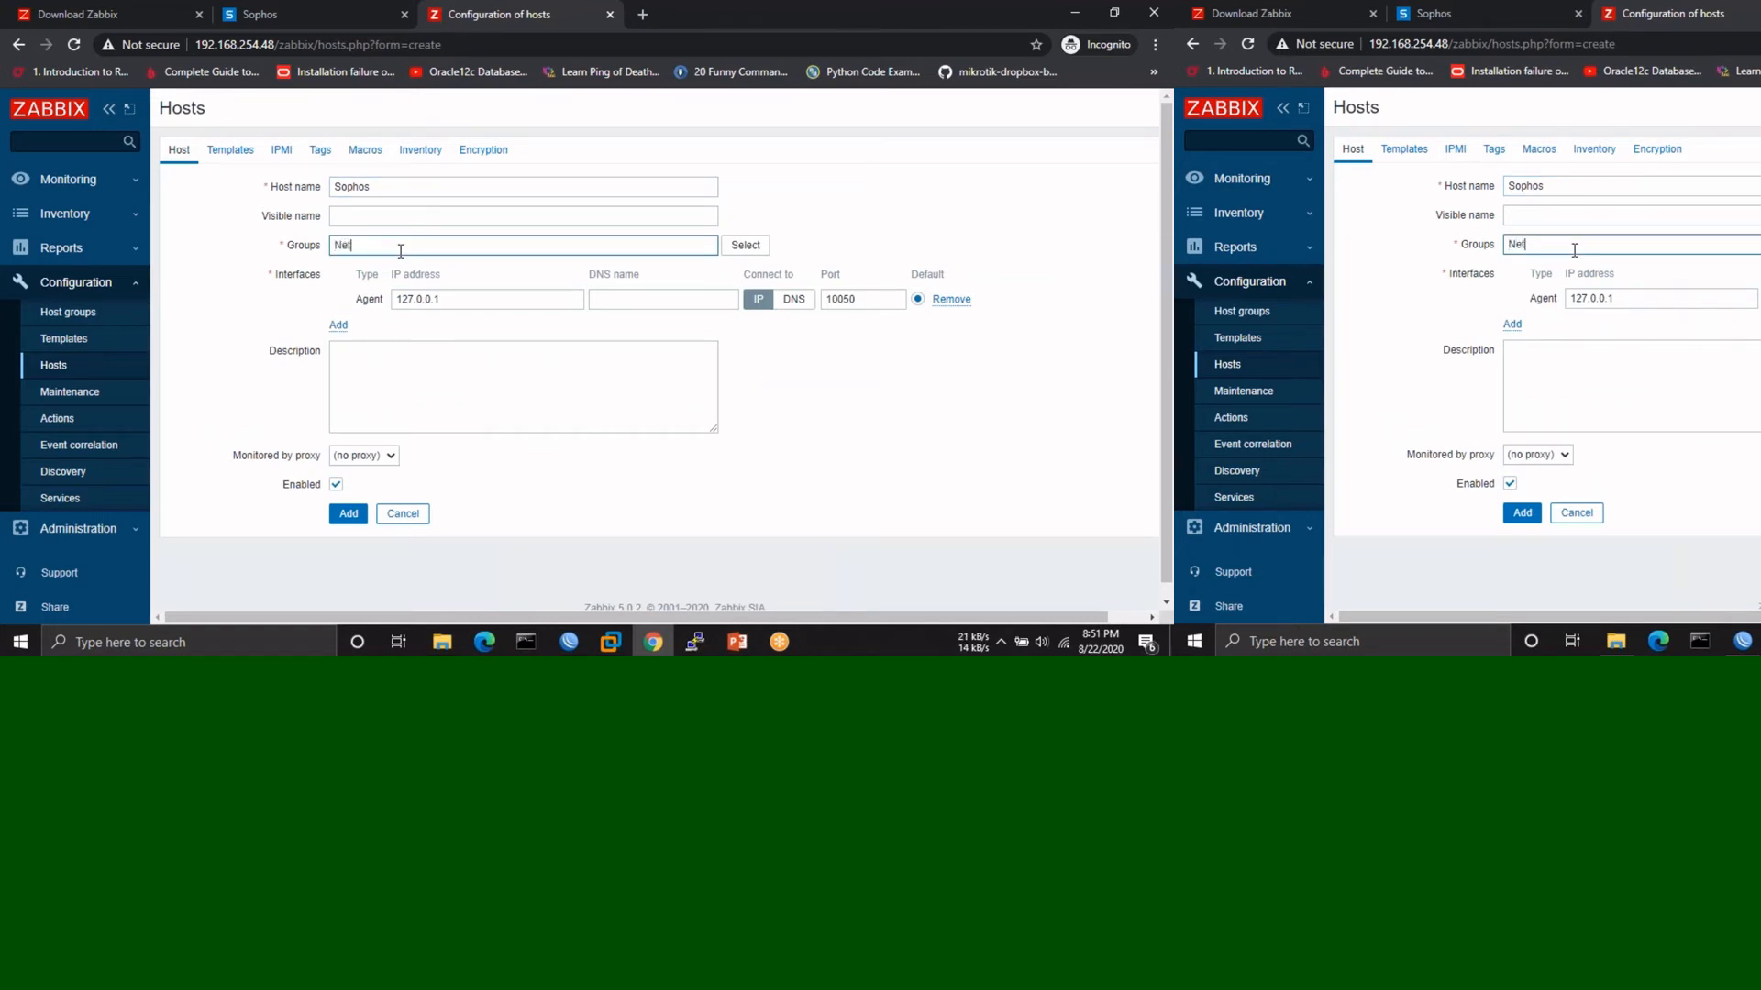
click(403, 265)
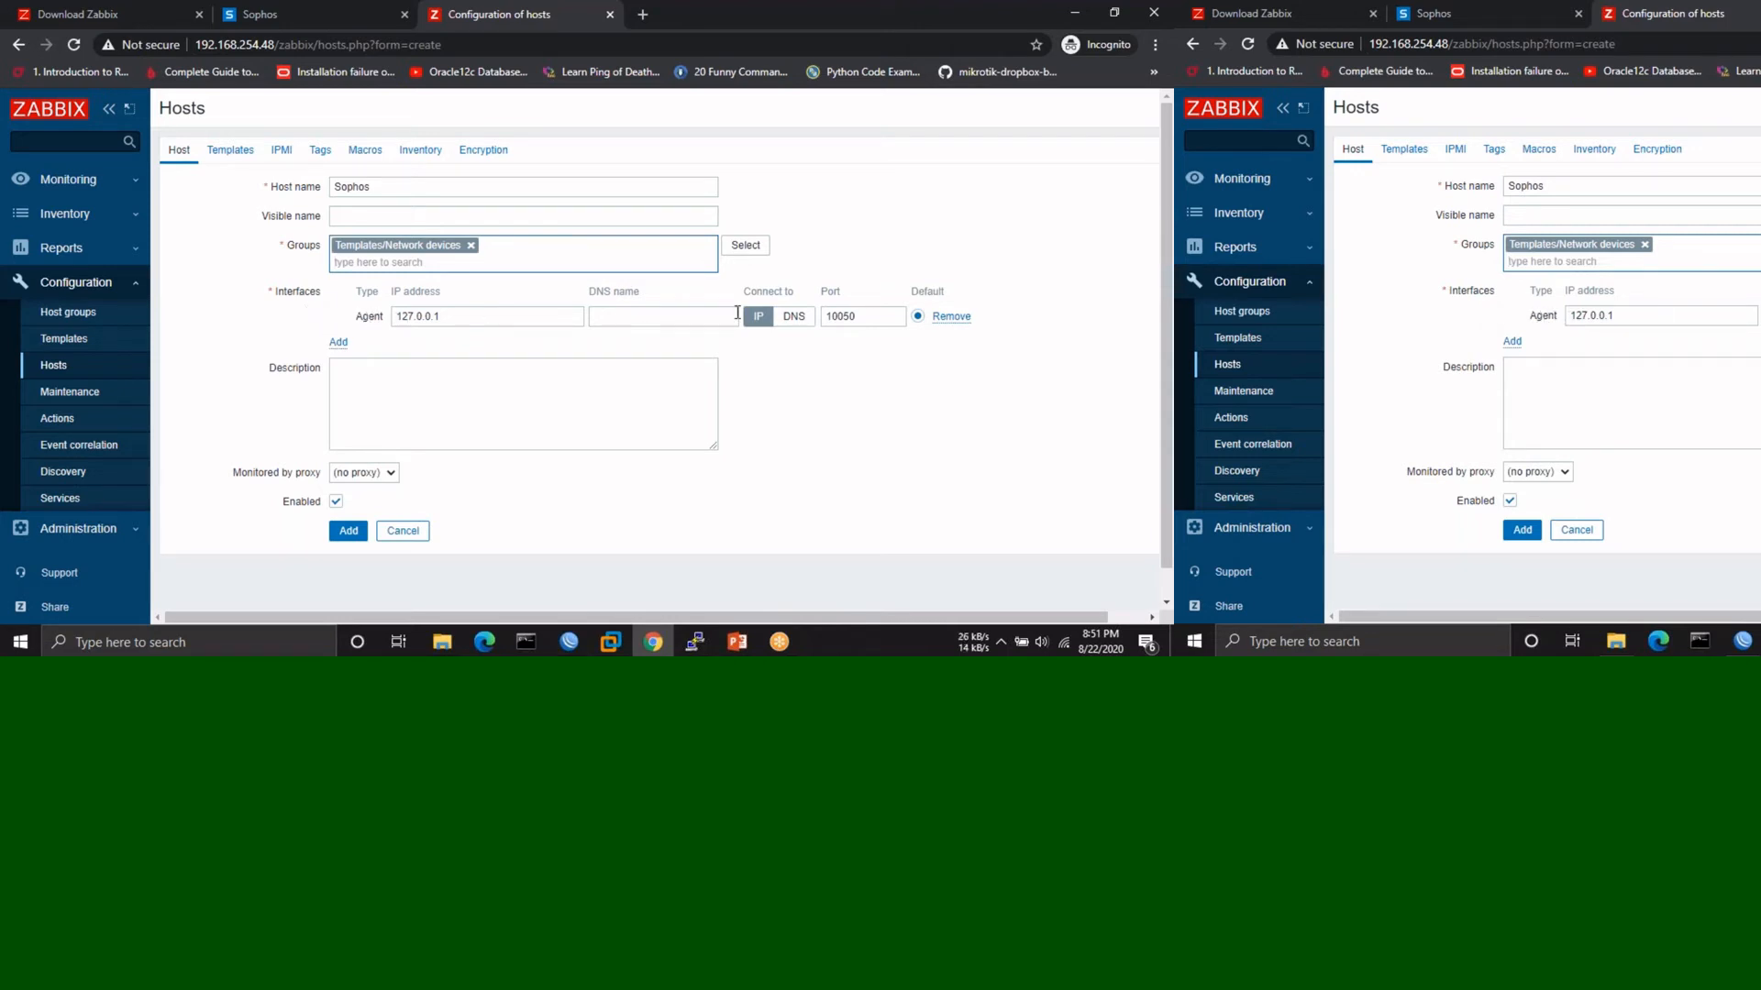
- Replace the Agent interface with an SNMP interface at 192.168.254.2, keeping the default community
click(951, 316)
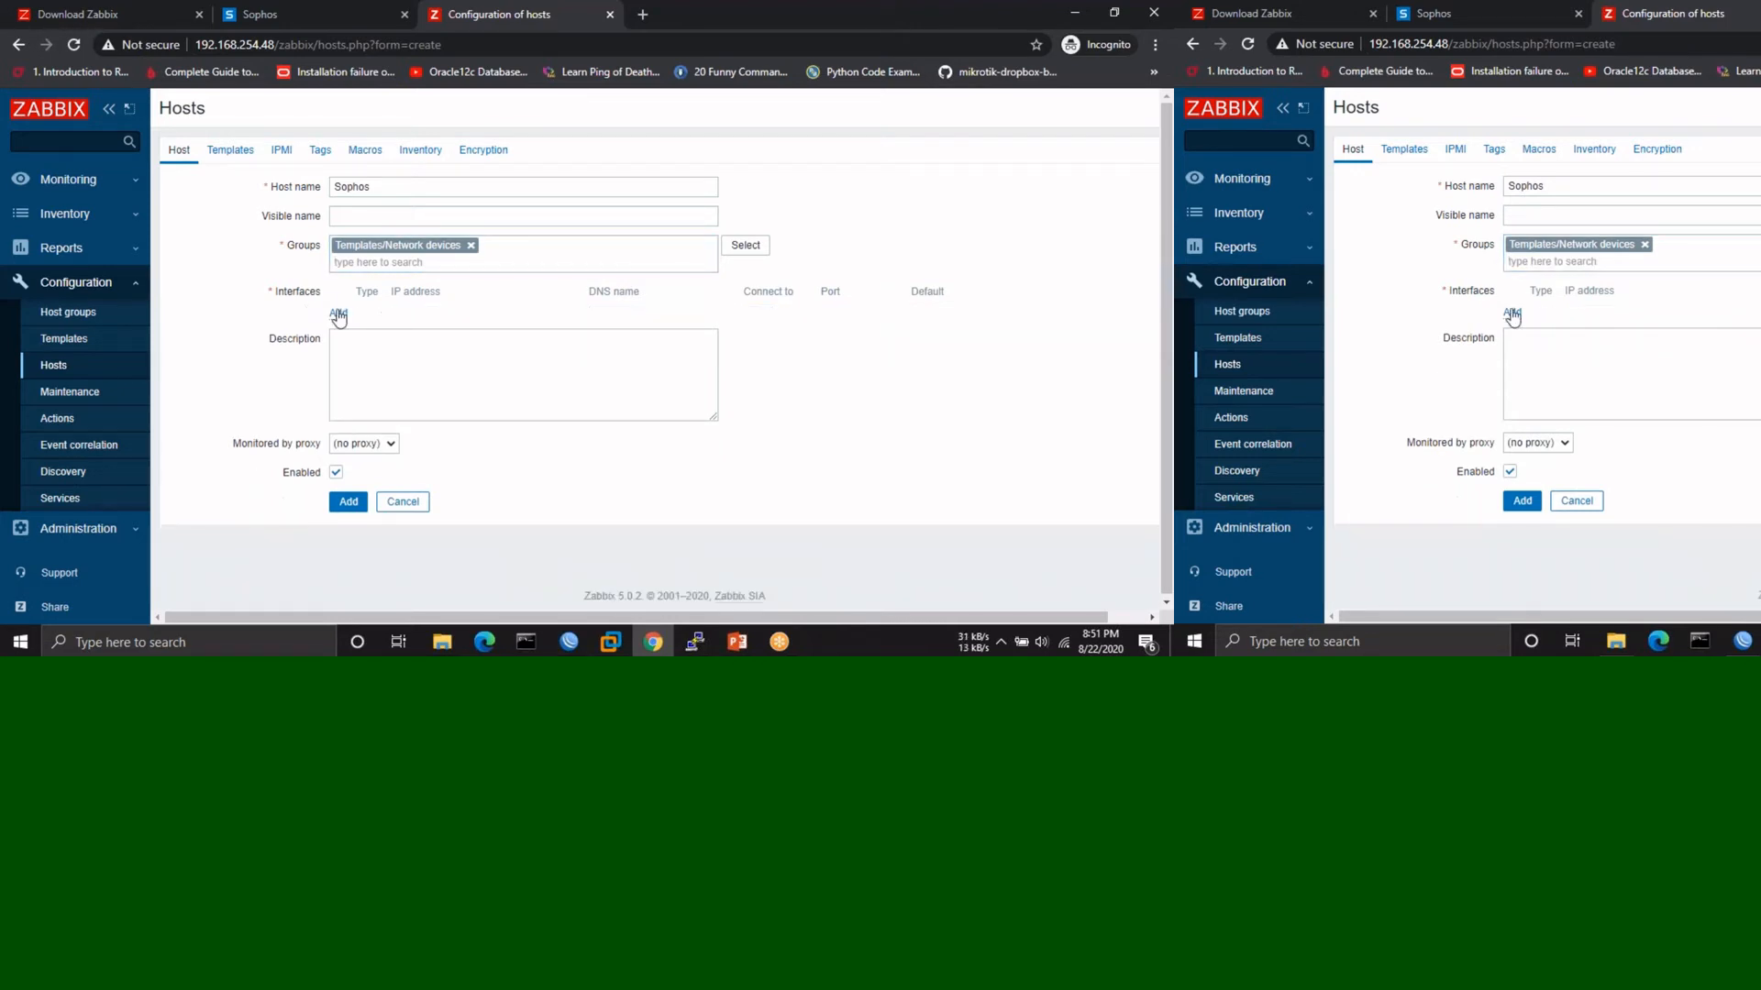
click(338, 314)
click(360, 367)
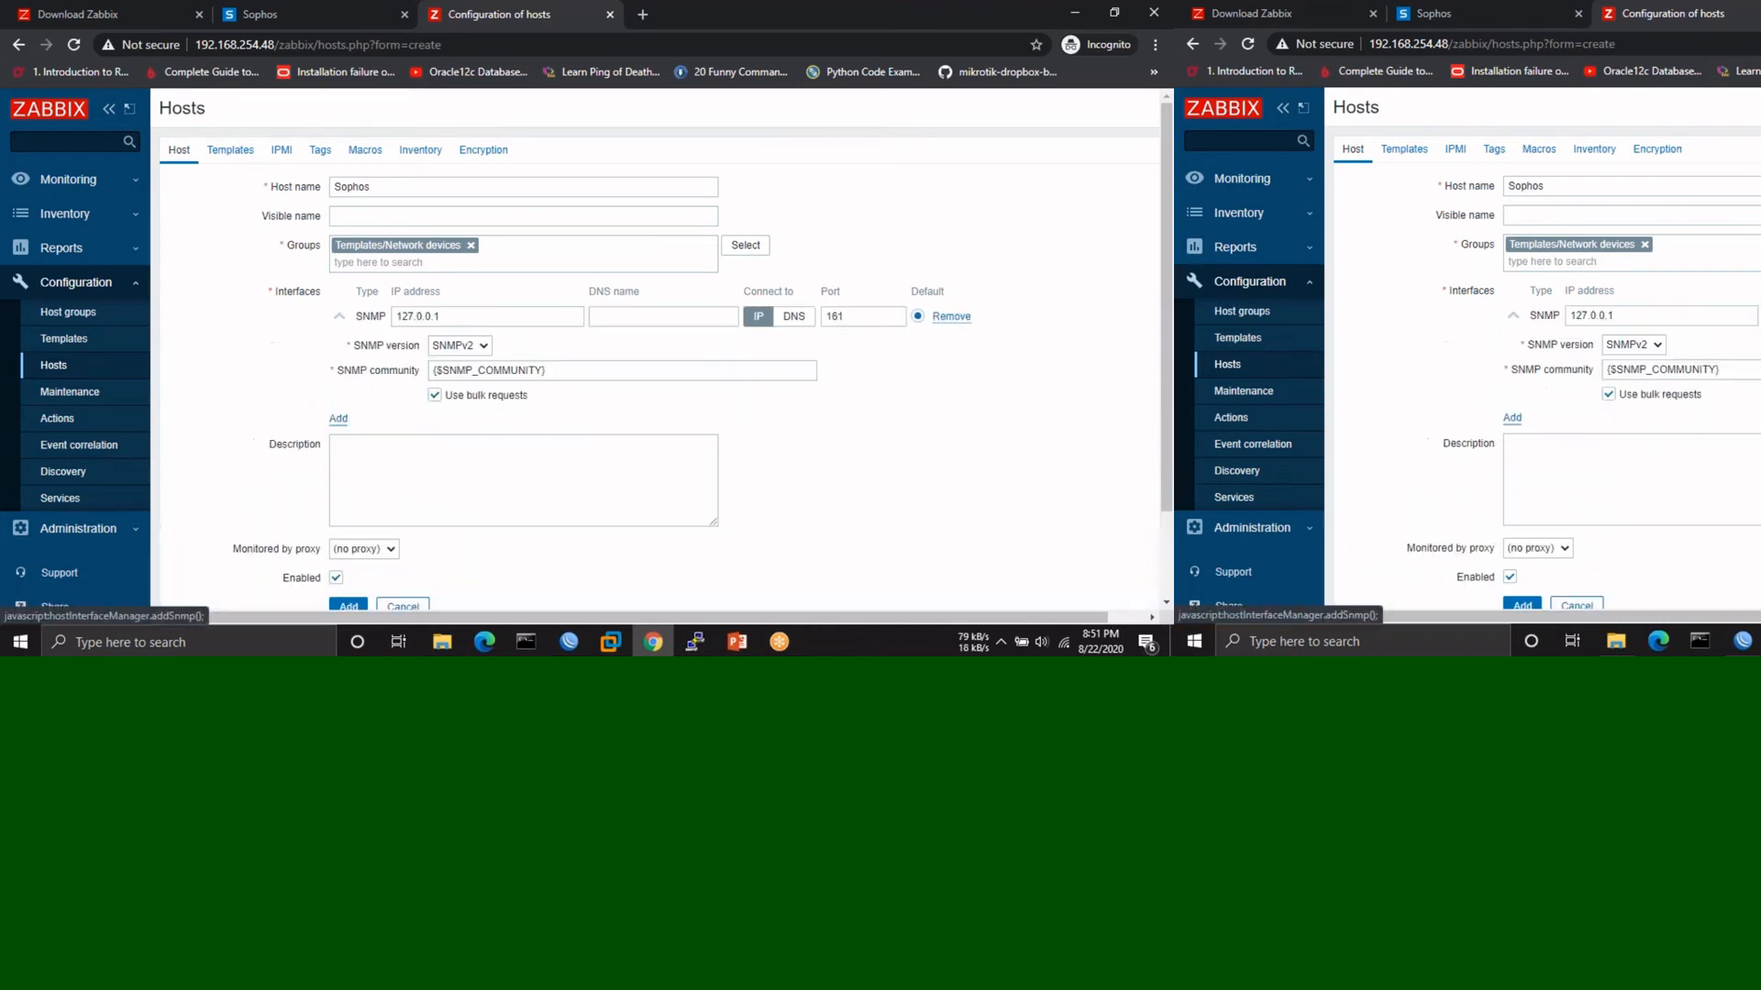
double_click(418, 317)
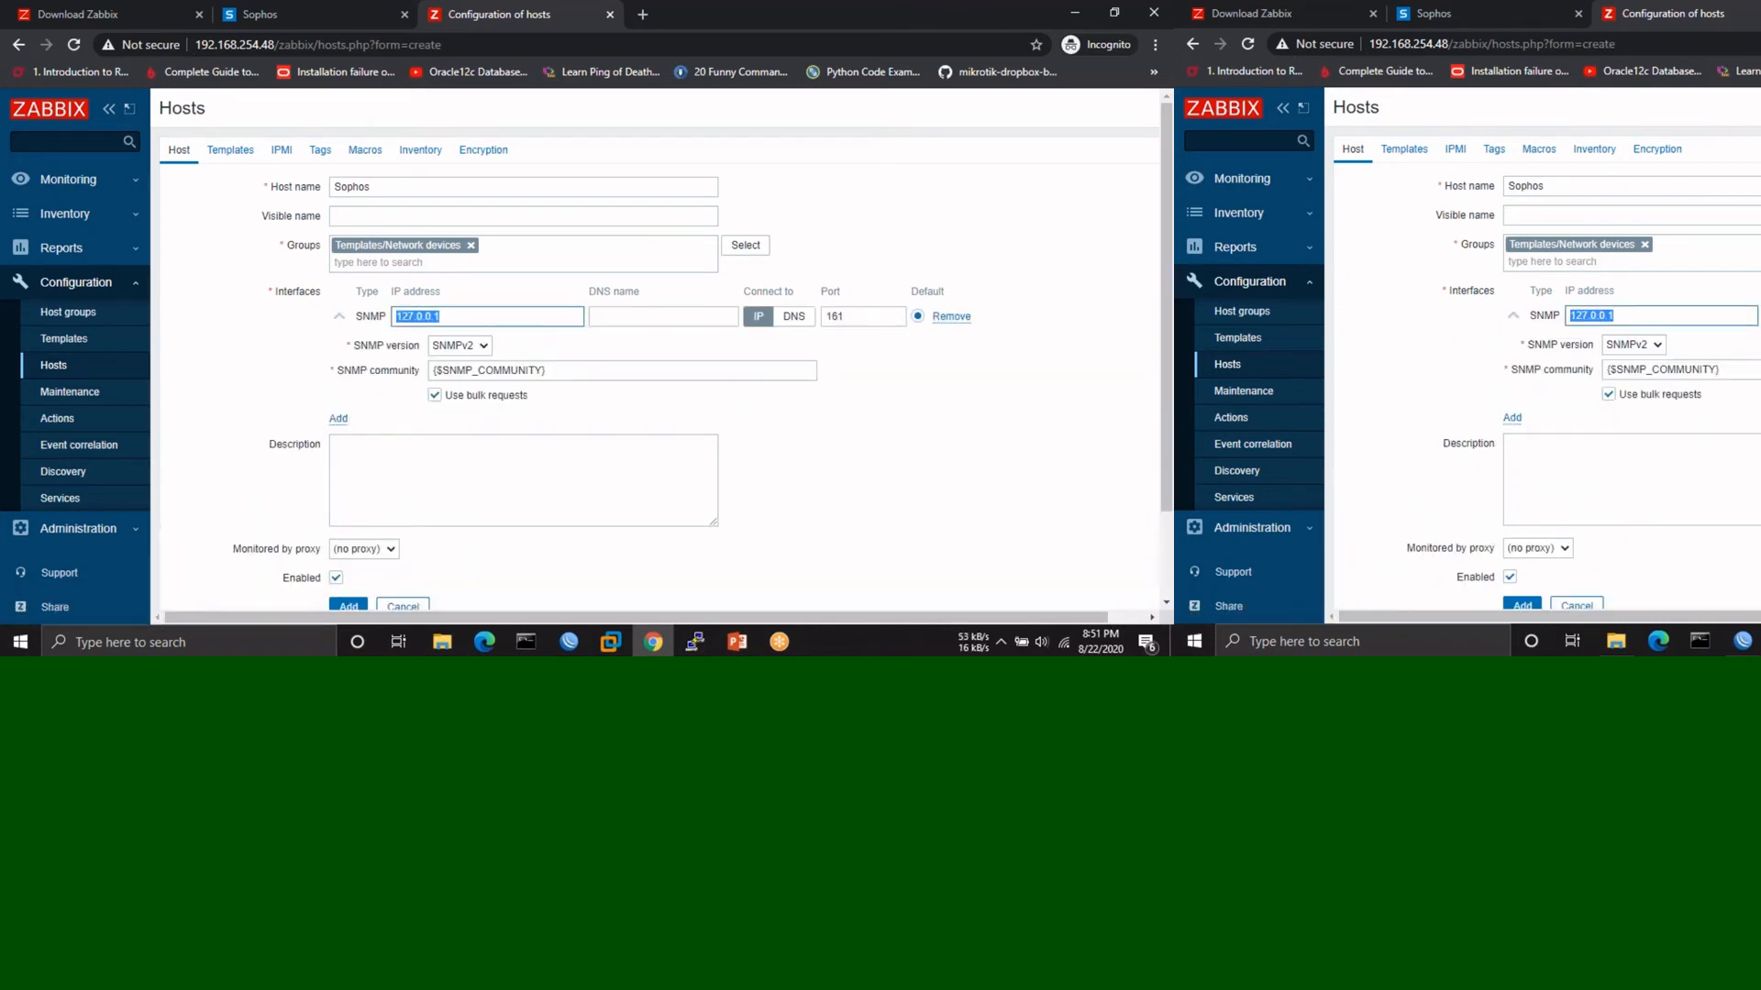
text(192.168.)
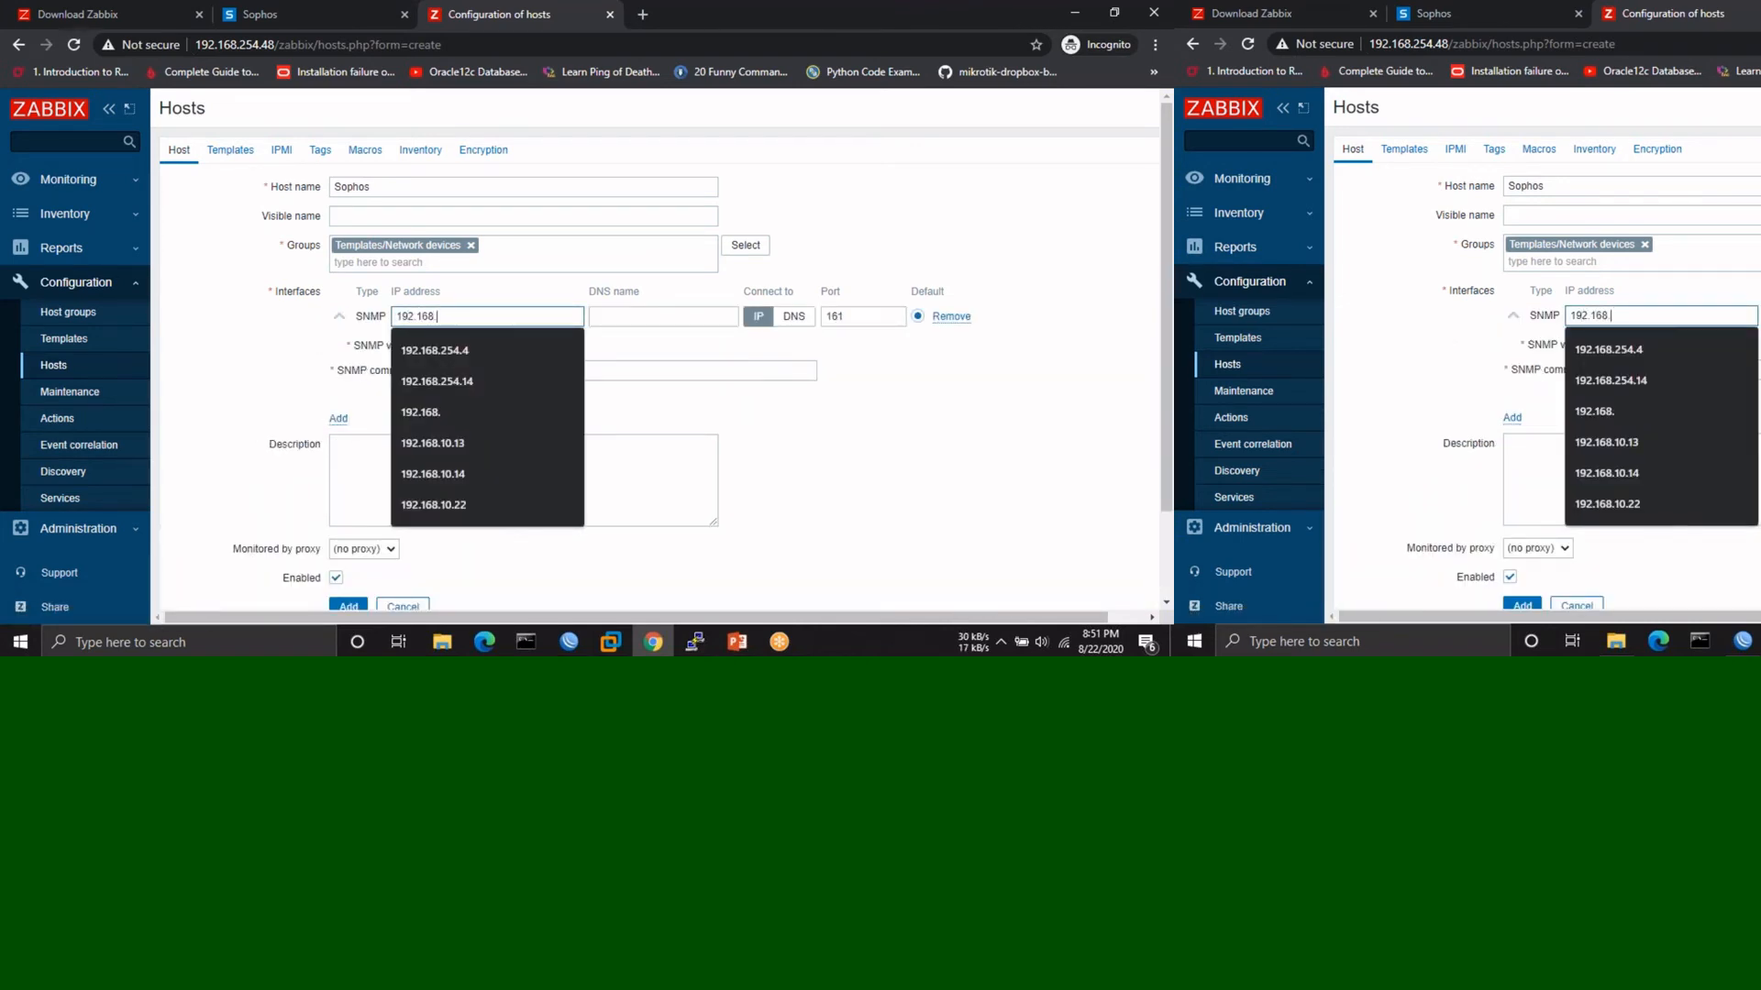
text(254.2)
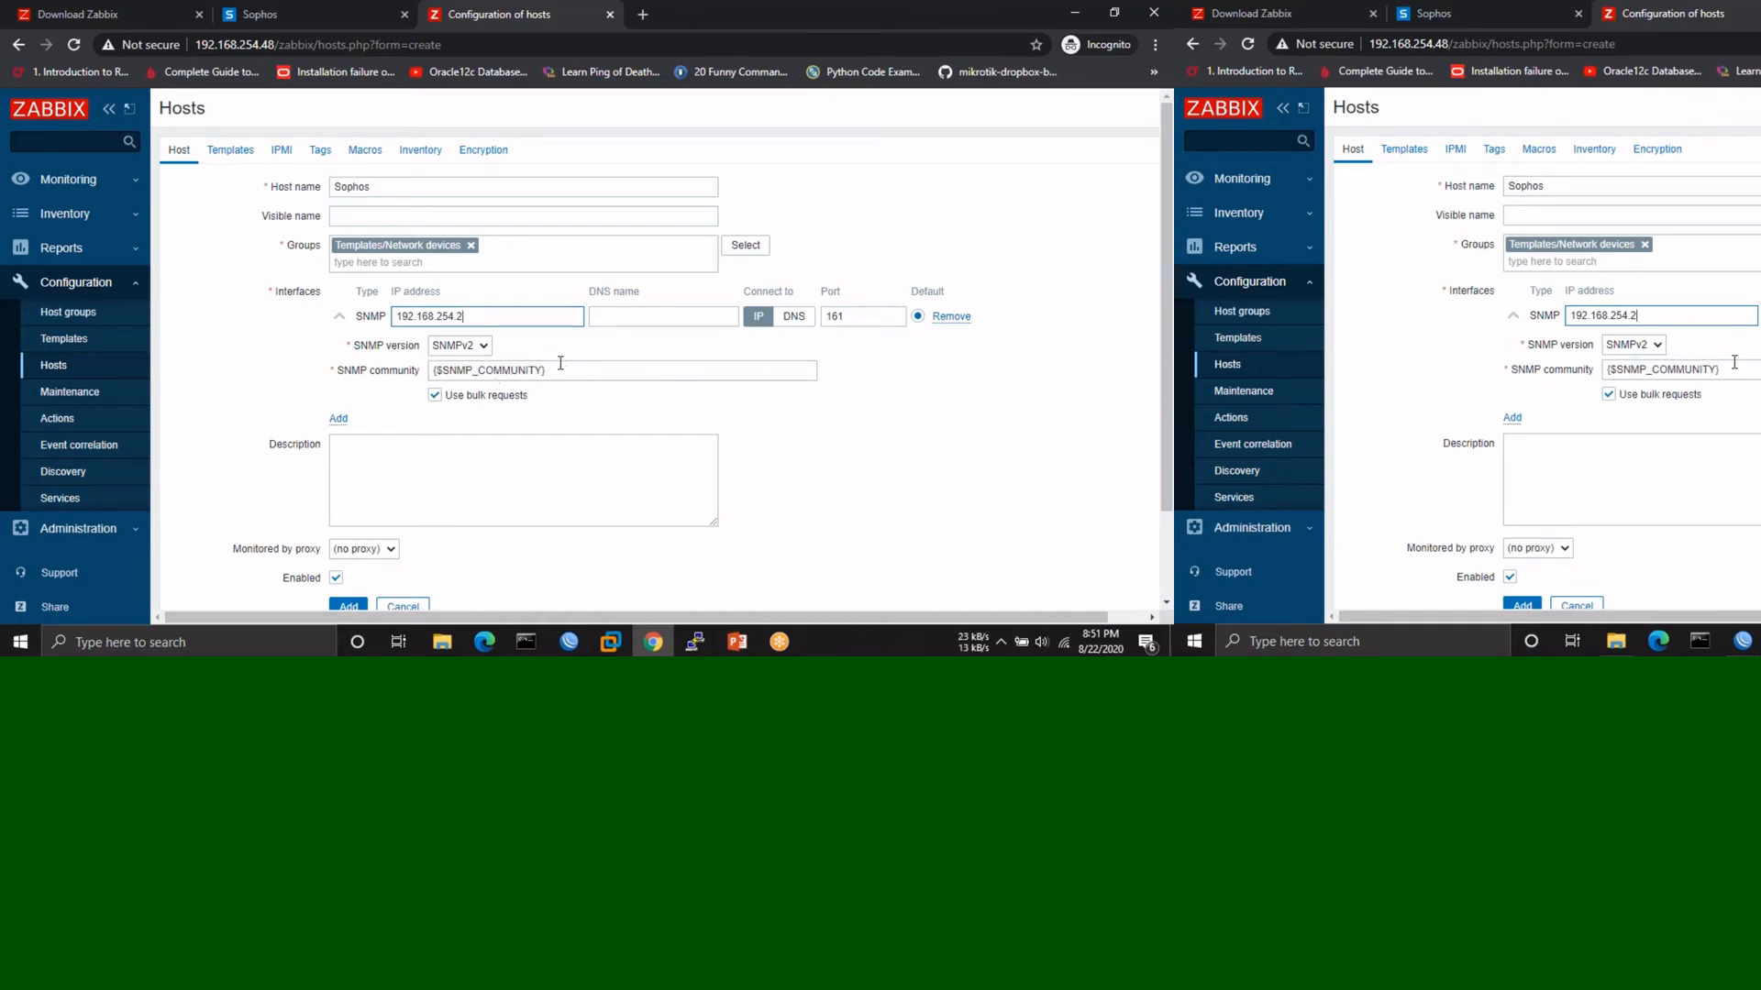
drag(561, 368, 428, 370)
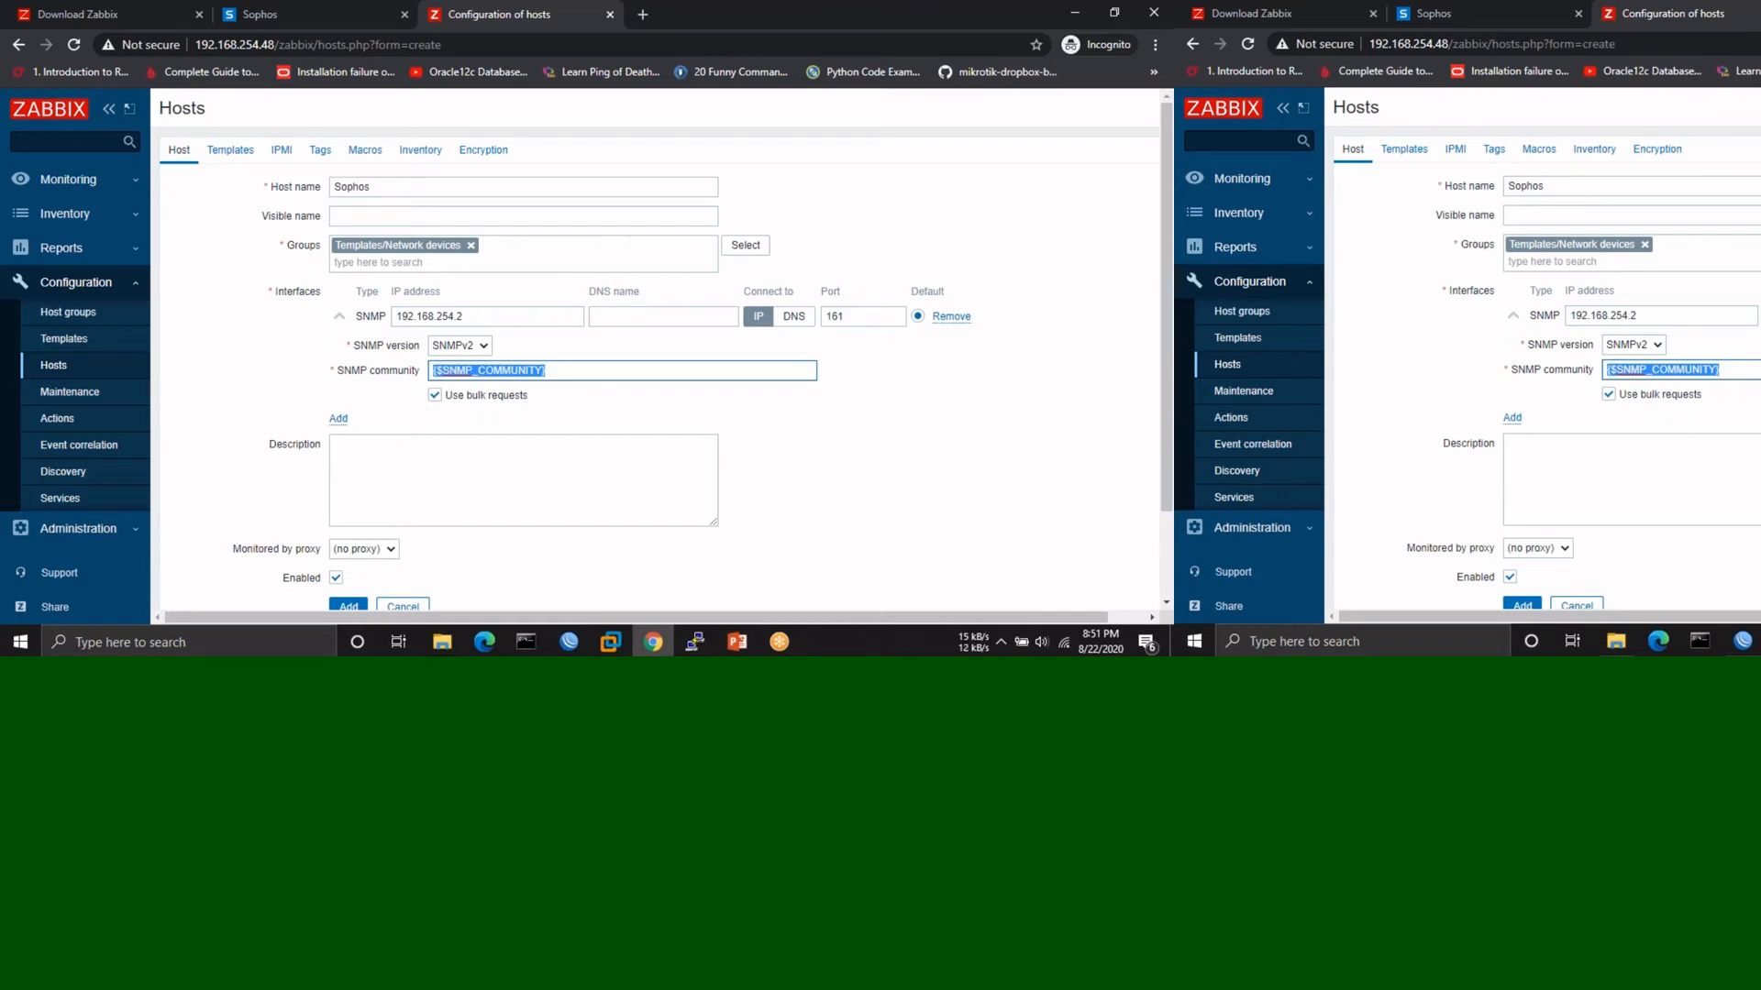
click(844, 449)
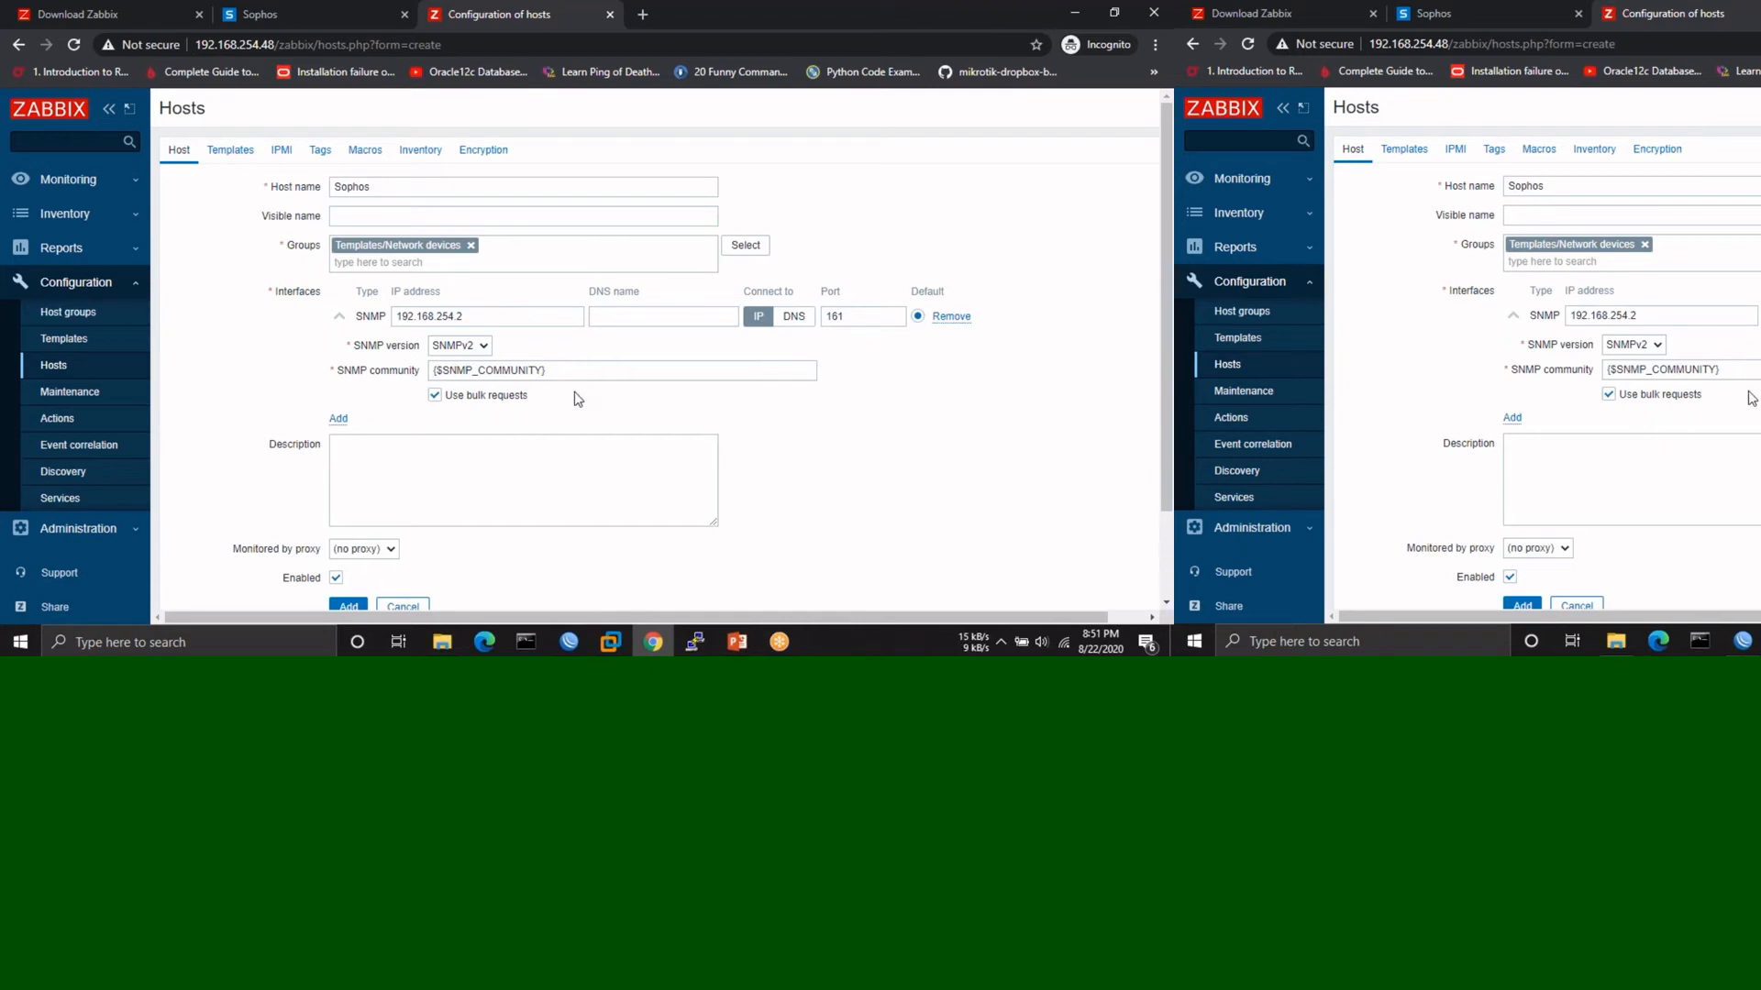
scroll(782, 492, down, 1)
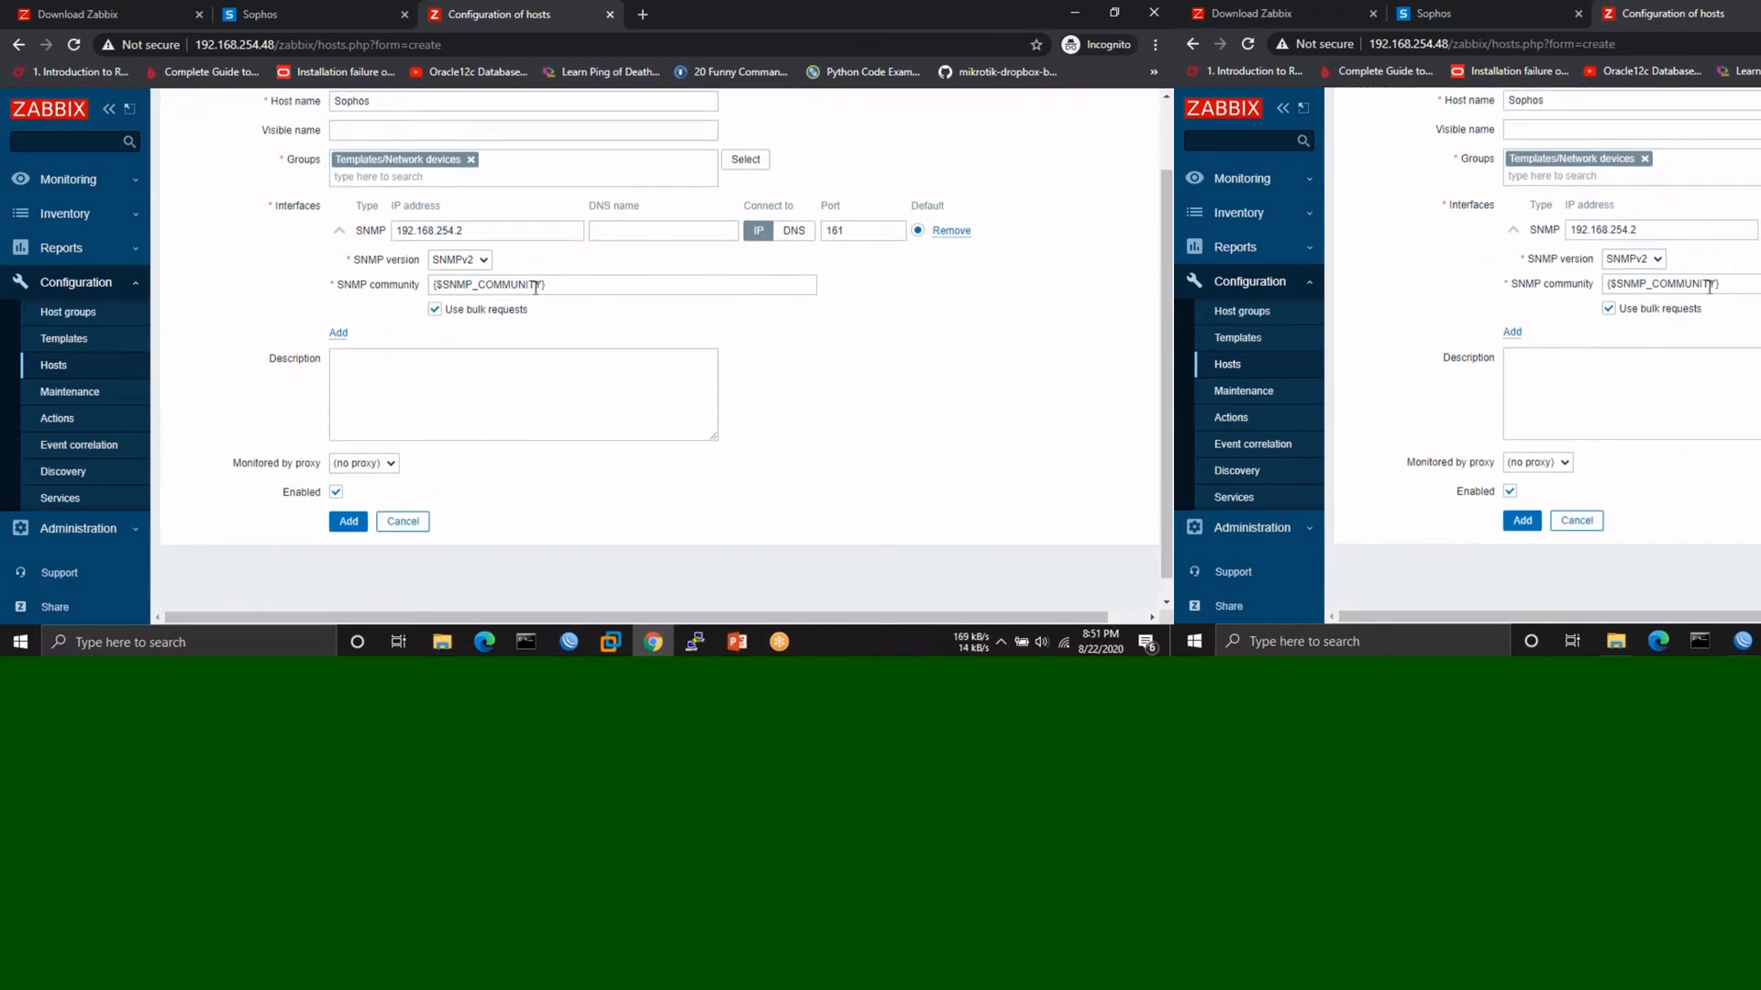
scroll(551, 304, up, 1)
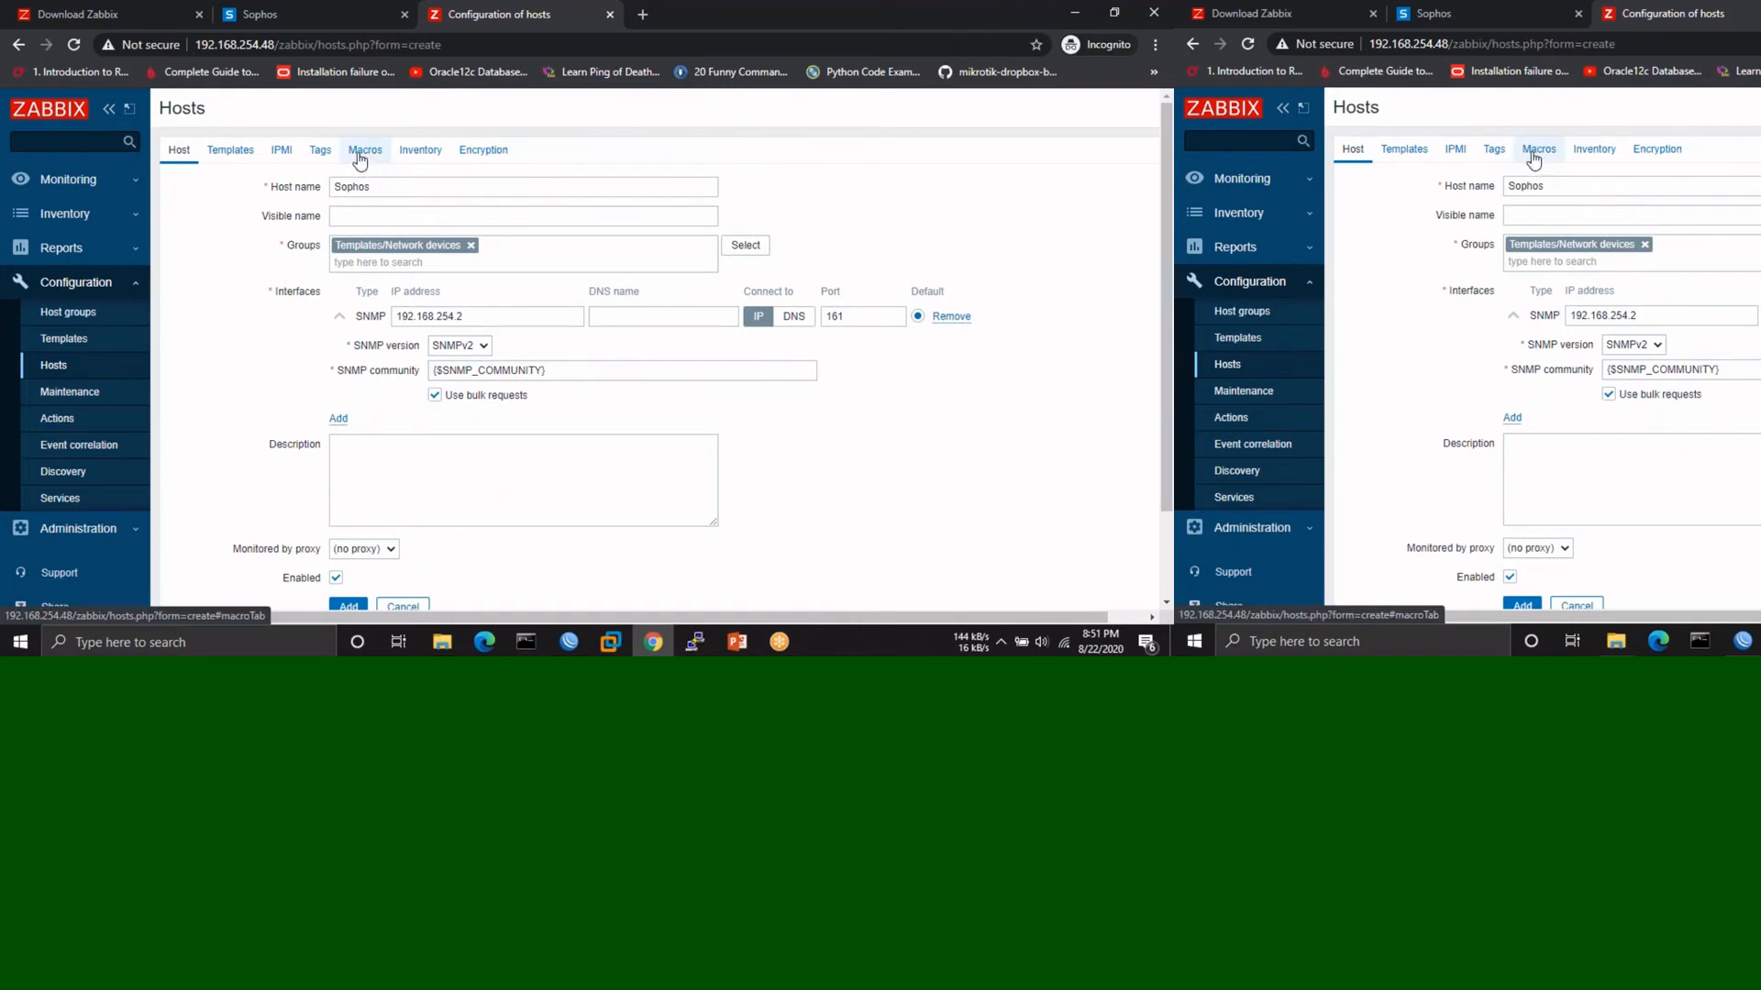
- Check the host's inherited macros, confirming the SNMP community value is public
click(365, 154)
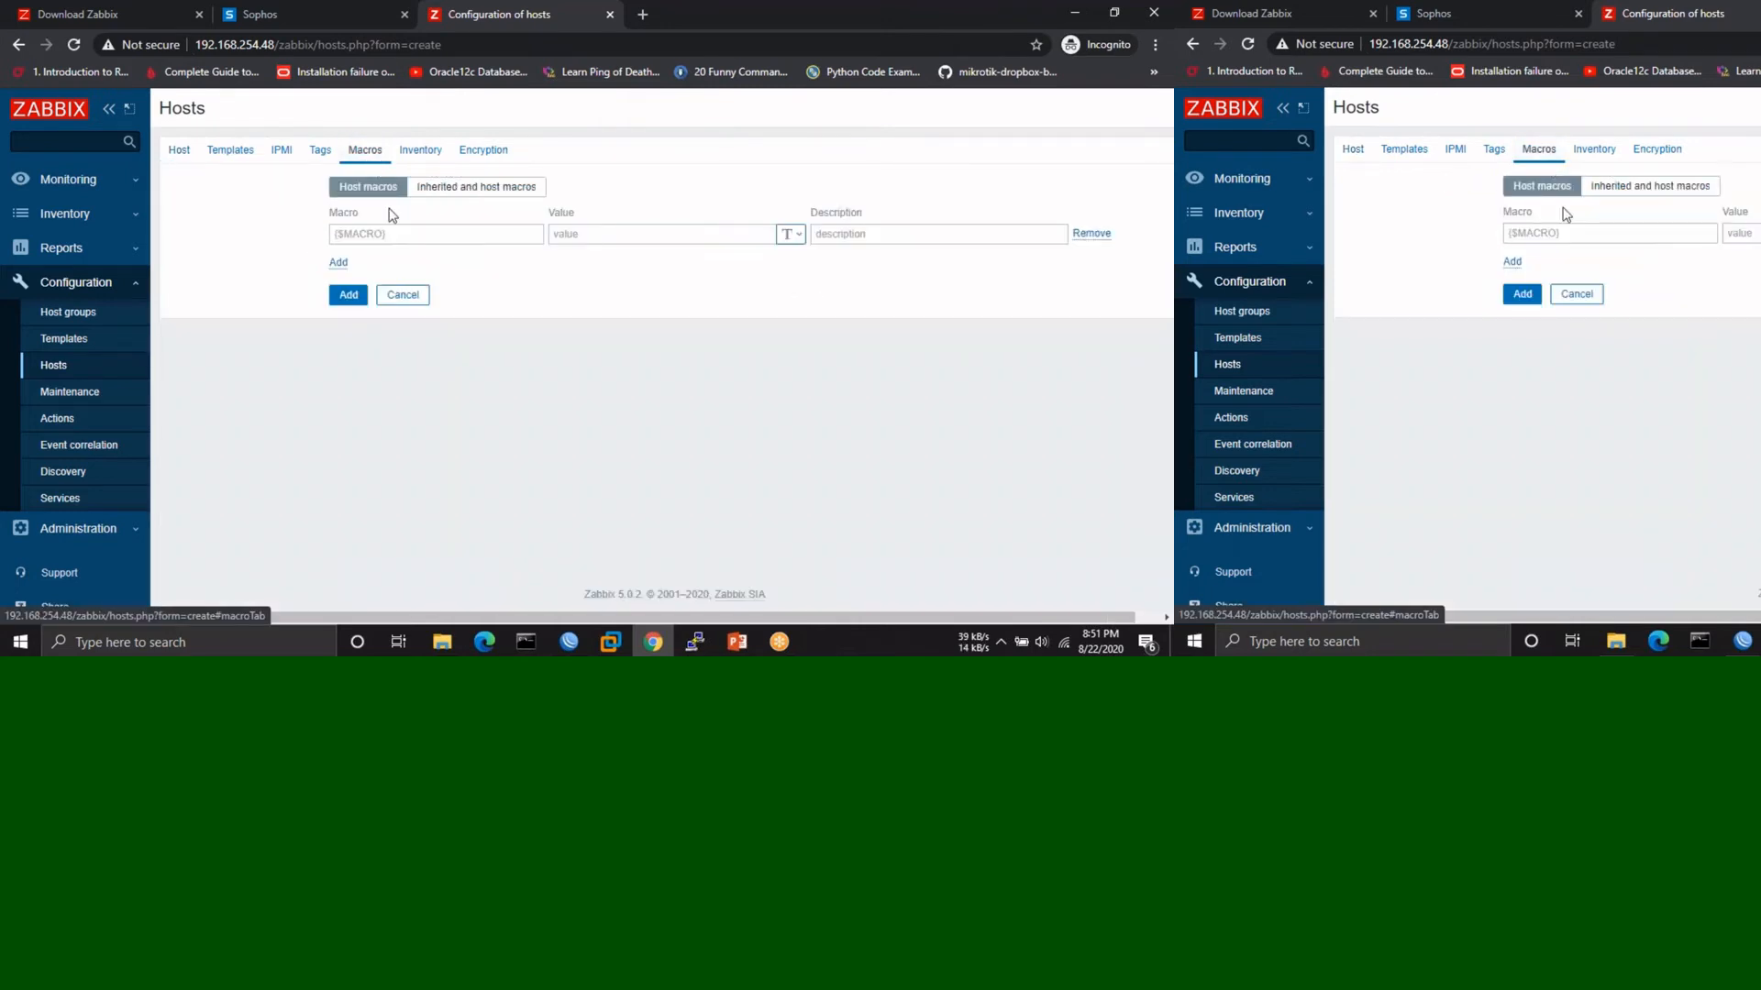
click(472, 190)
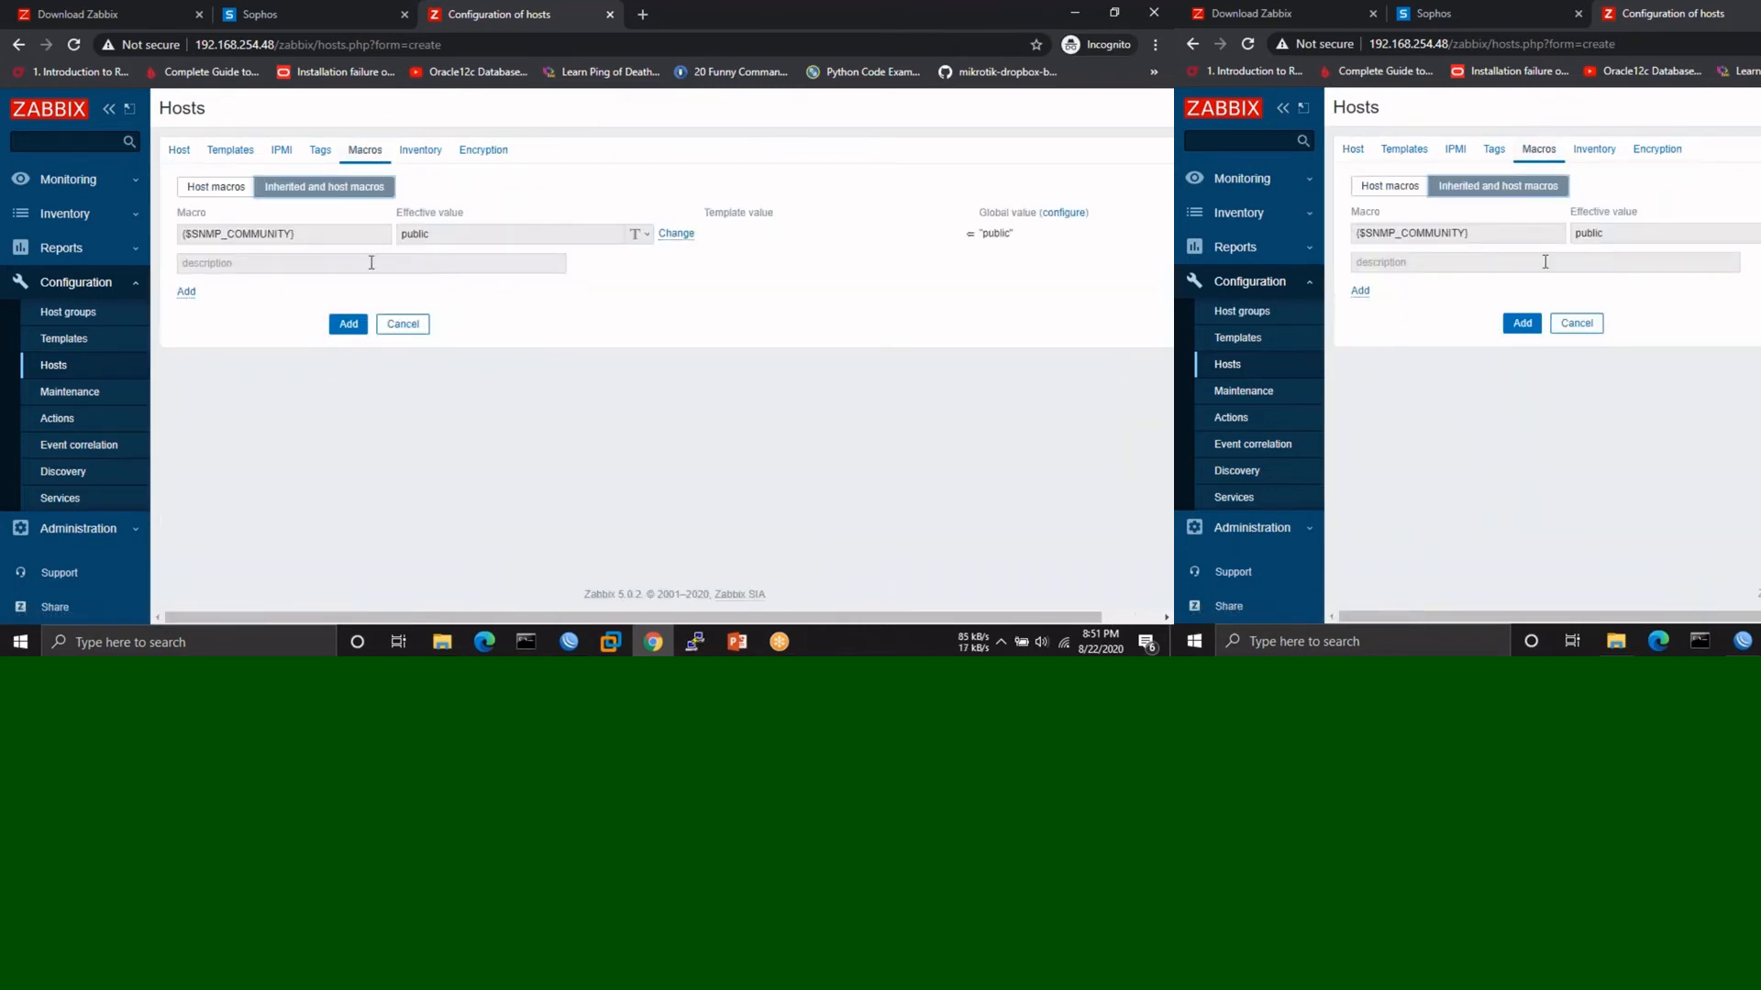
double_click(451, 236)
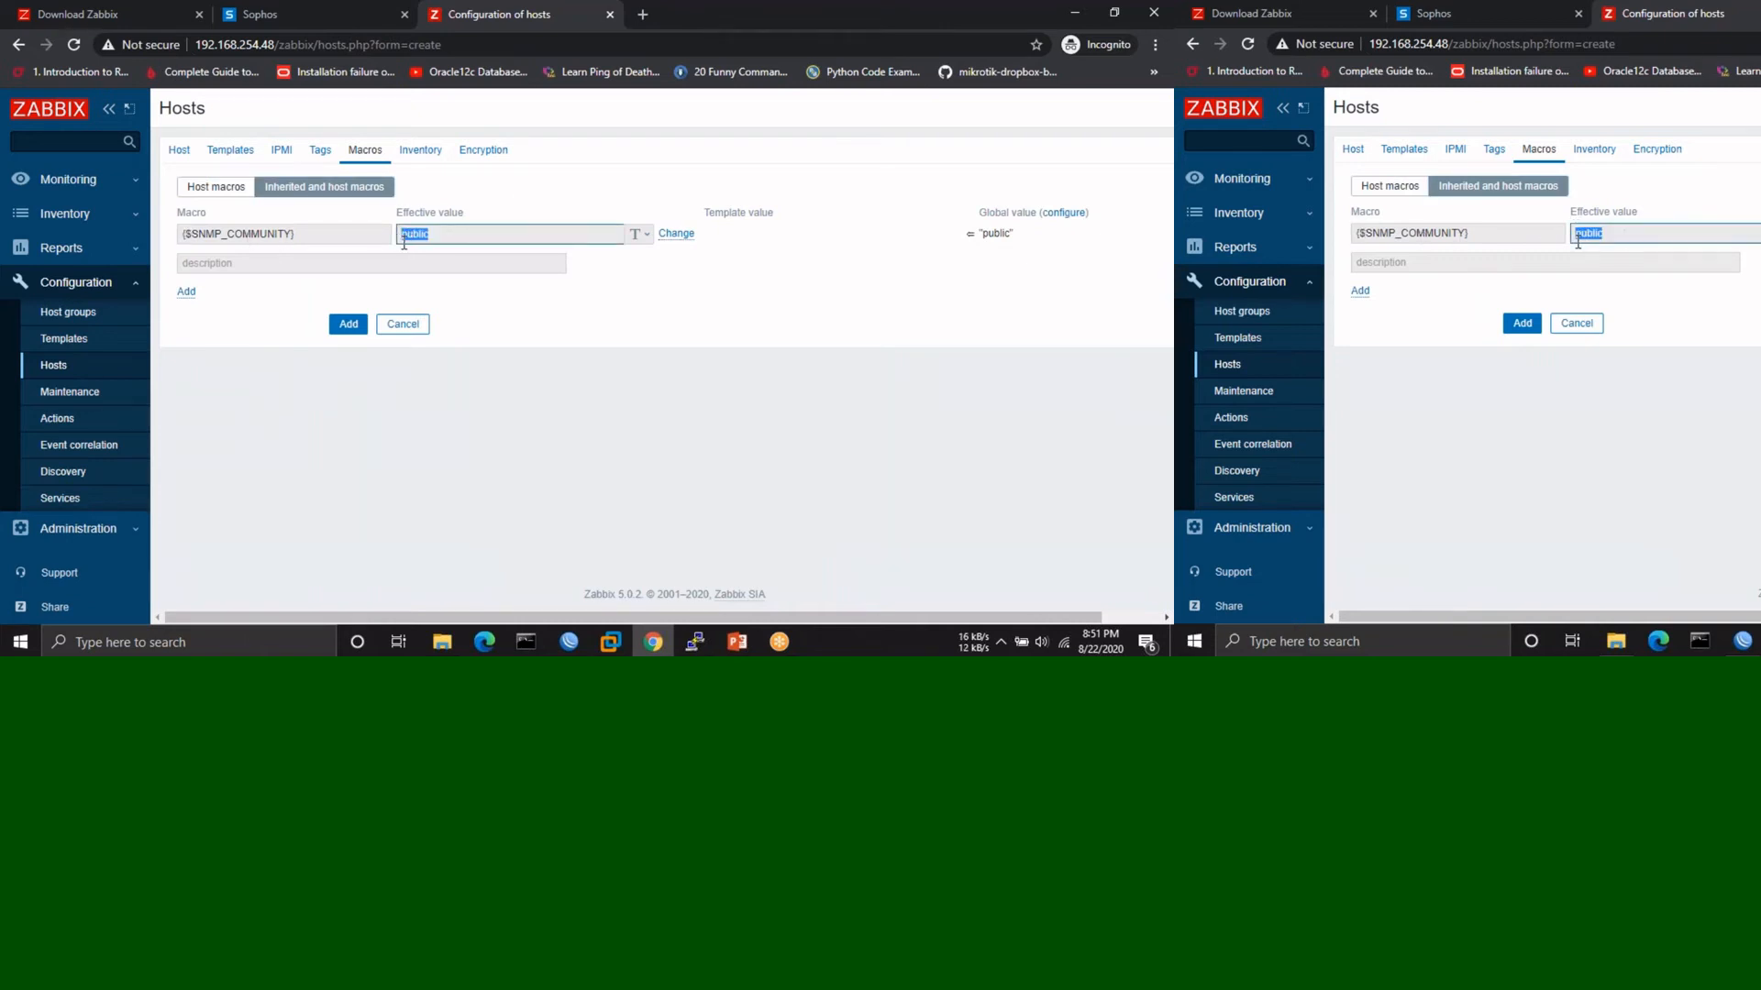
click(181, 154)
scroll(641, 395, down, 2)
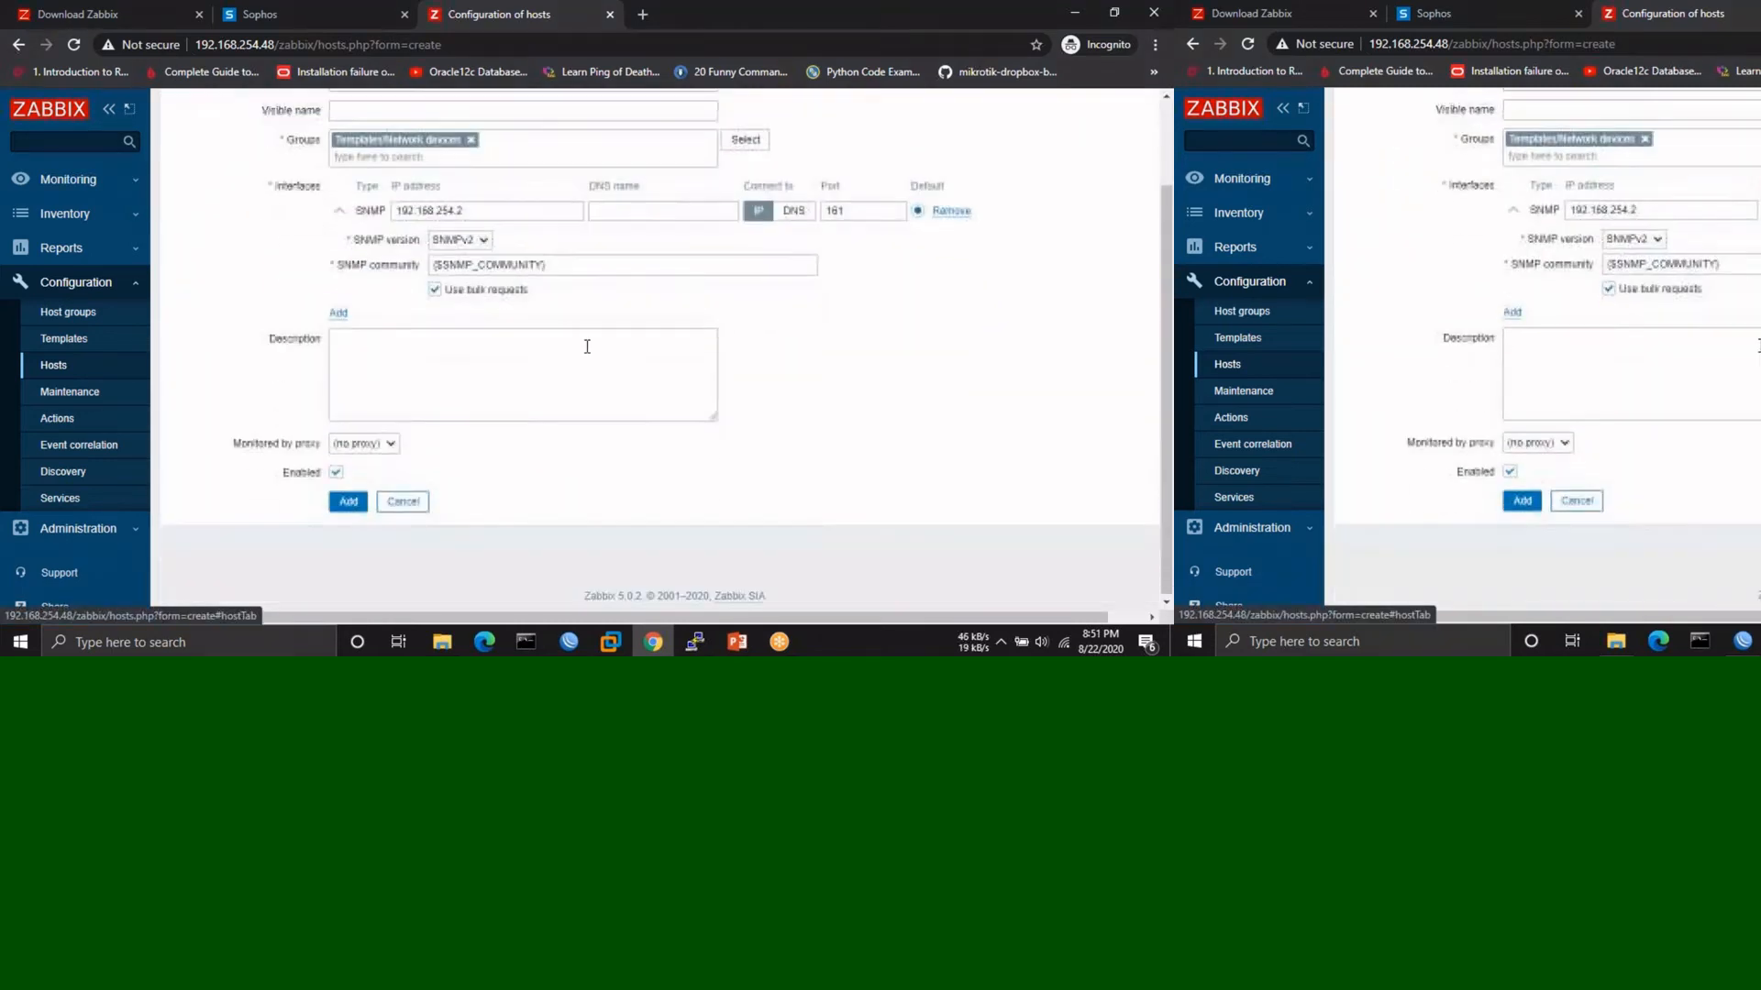
scroll(310, 480, up, 2)
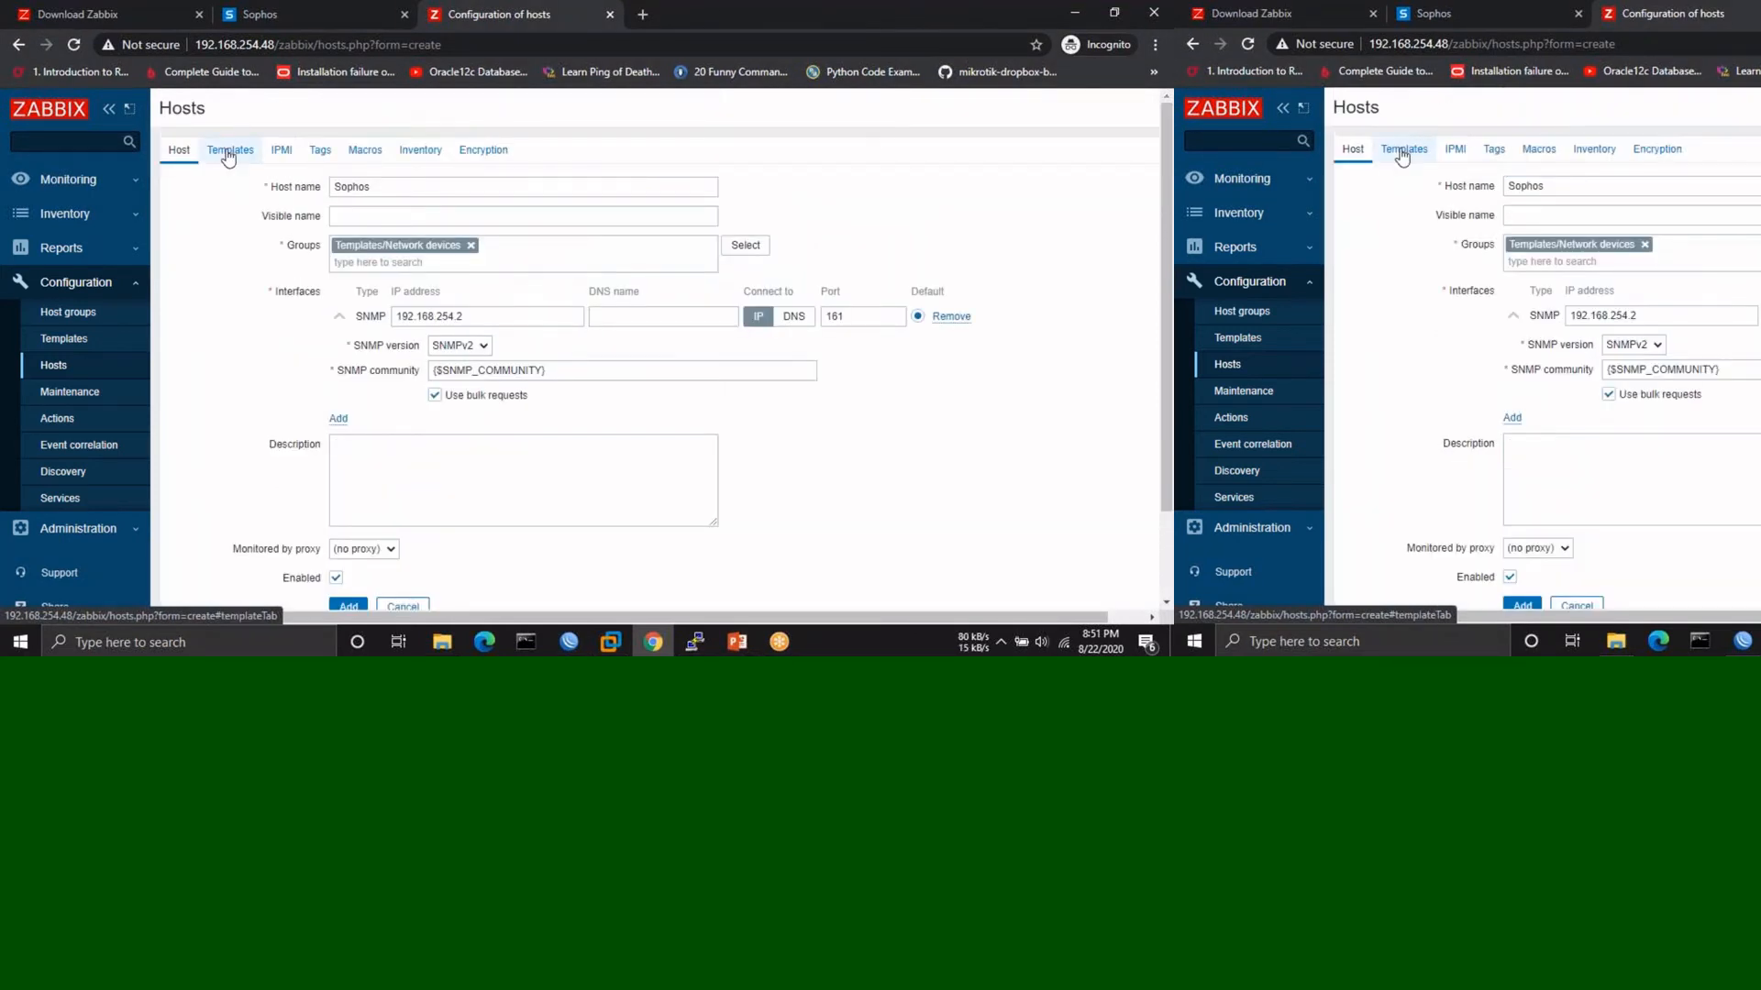
- Link Template Module ICMP Ping and save the Sophos host
click(230, 151)
click(361, 235)
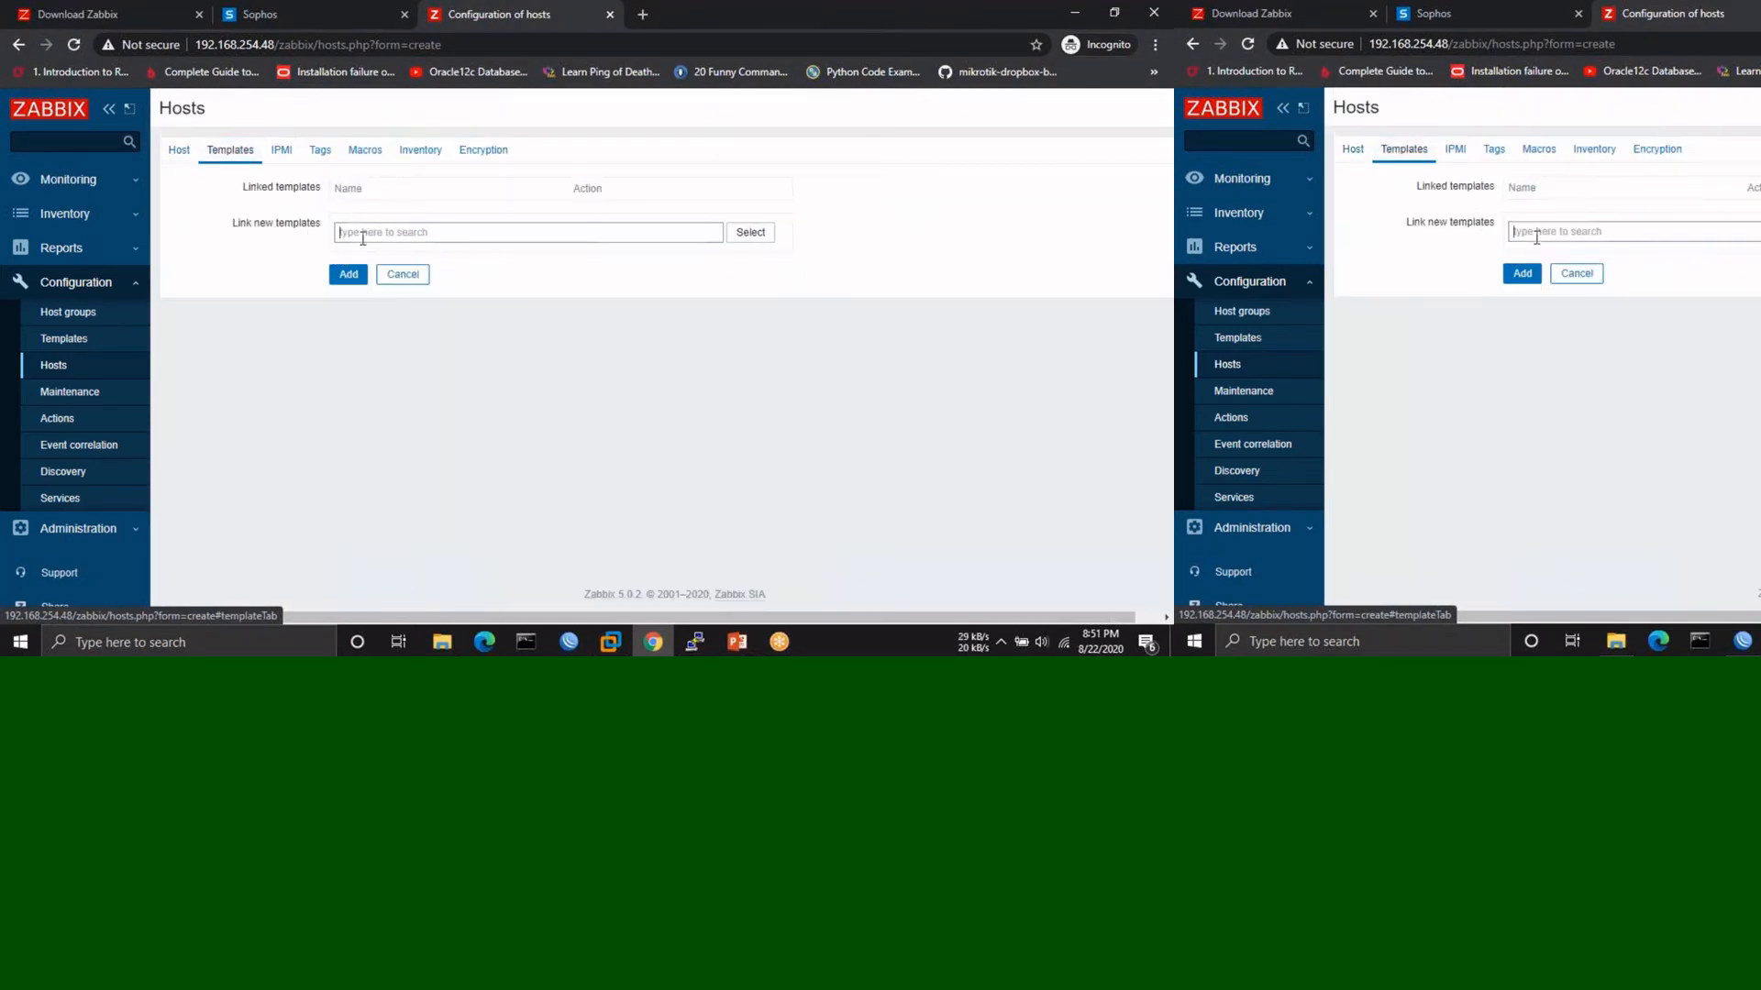
text(so)
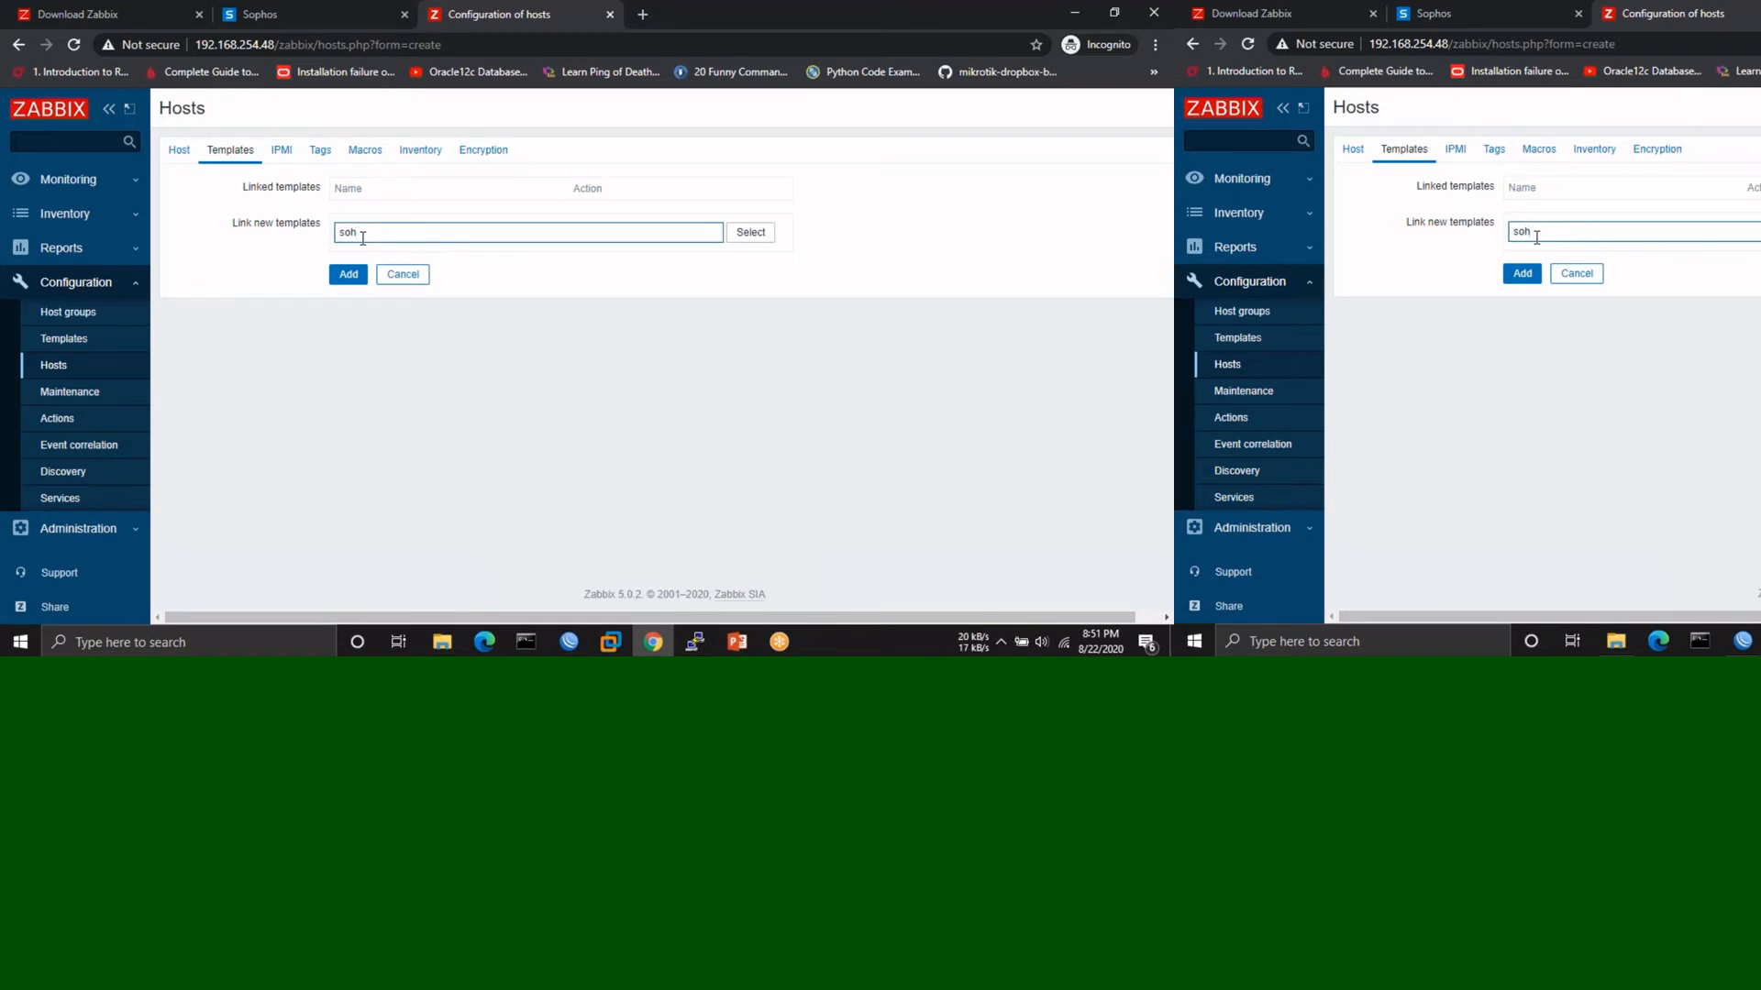
text(h)
key(BackSpace)
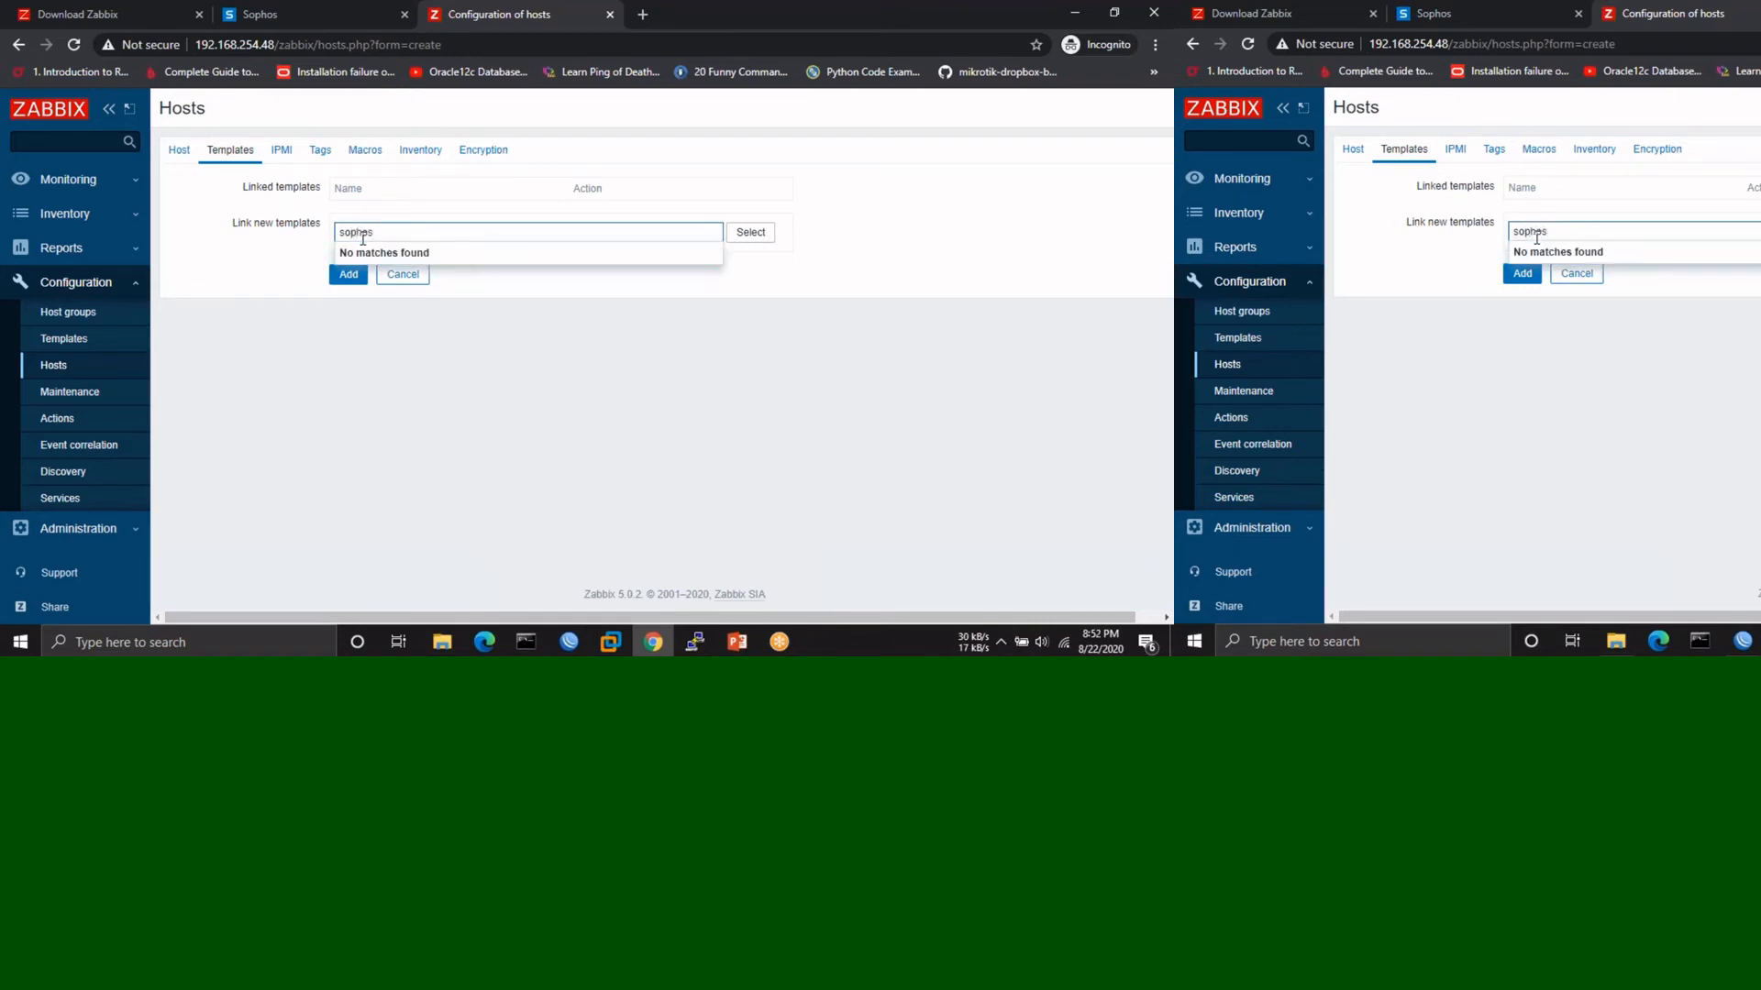
key(BackSpace)
key(BackSpace)
key(BackSpace)
key(BackSpace)
text(ping)
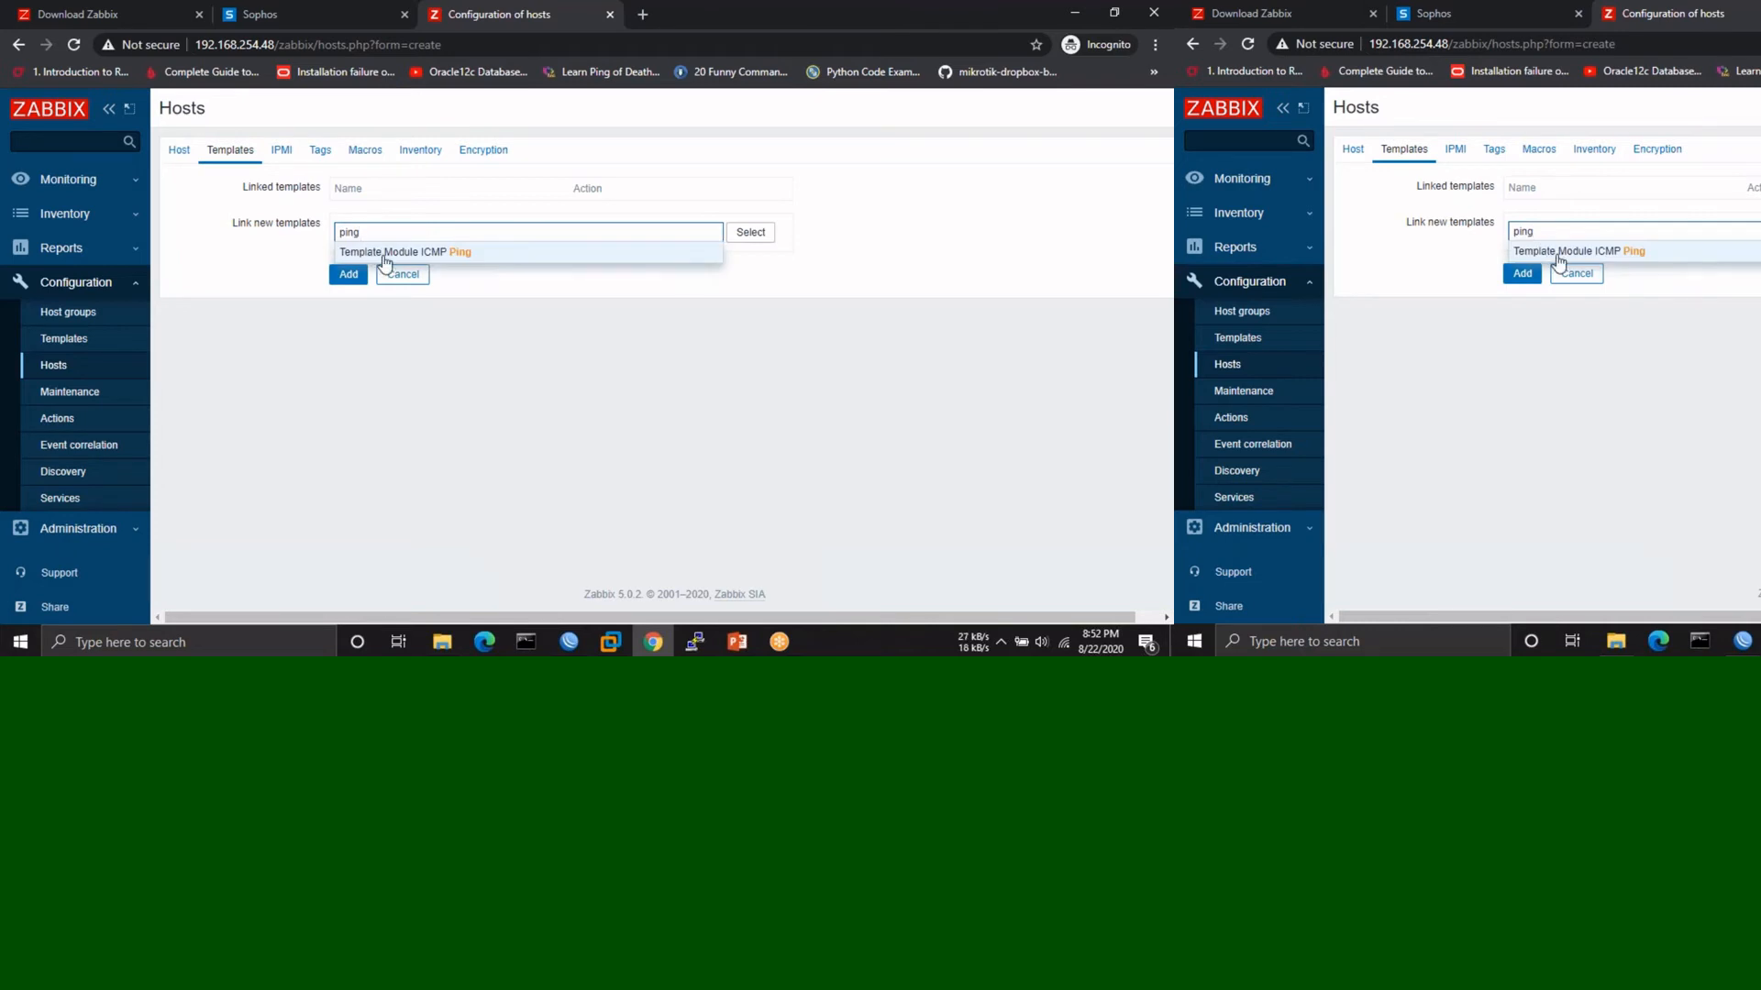
click(378, 253)
click(347, 294)
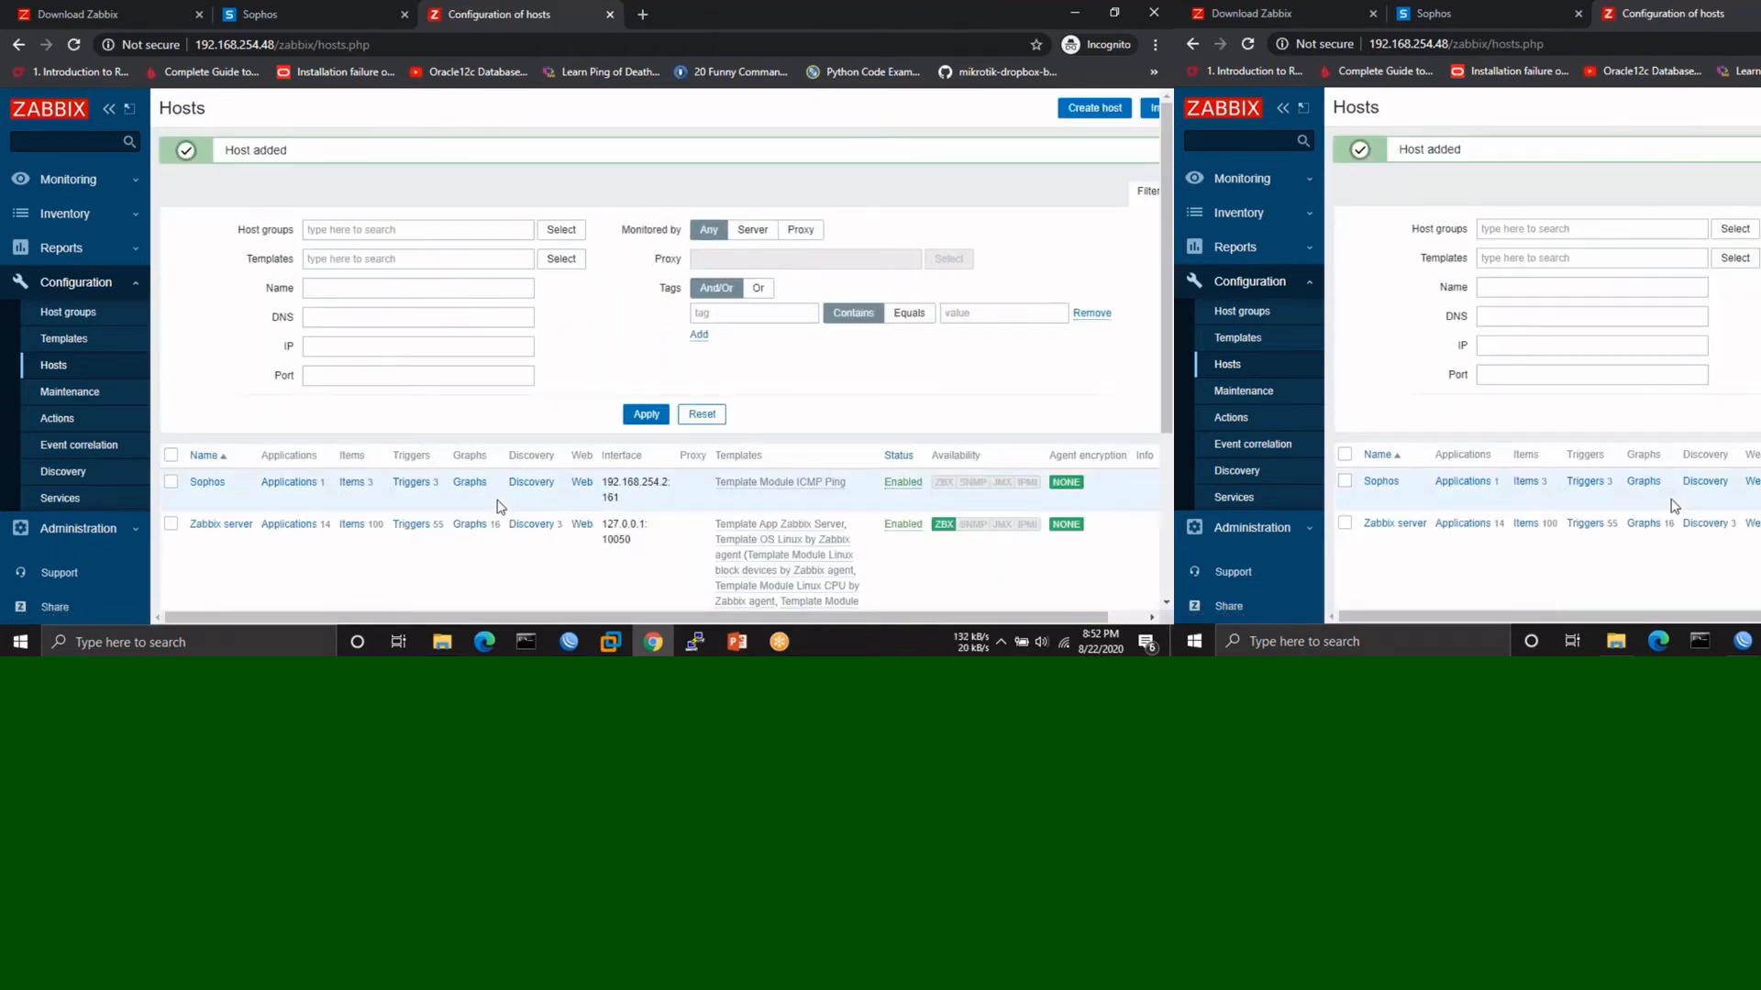
- Review the updated hosts list and start another new host form
scroll(500, 507, down, 3)
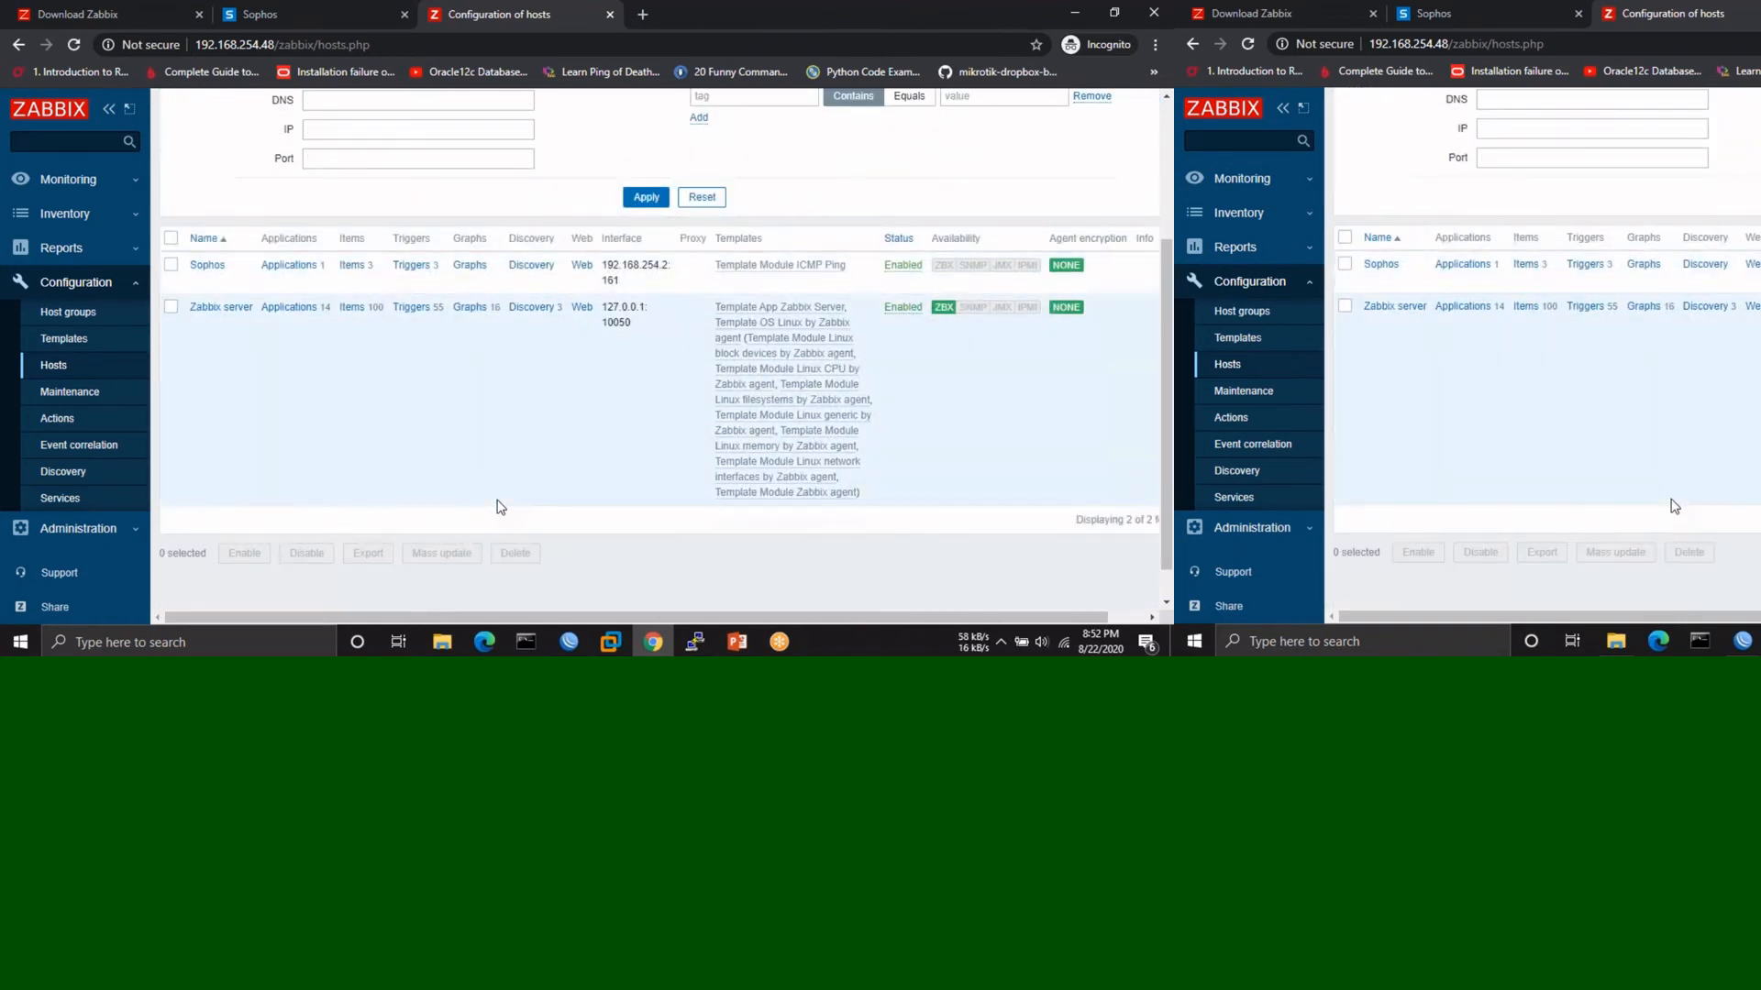
scroll(500, 507, up, 1)
scroll(500, 507, down, 1)
scroll(499, 507, down, 1)
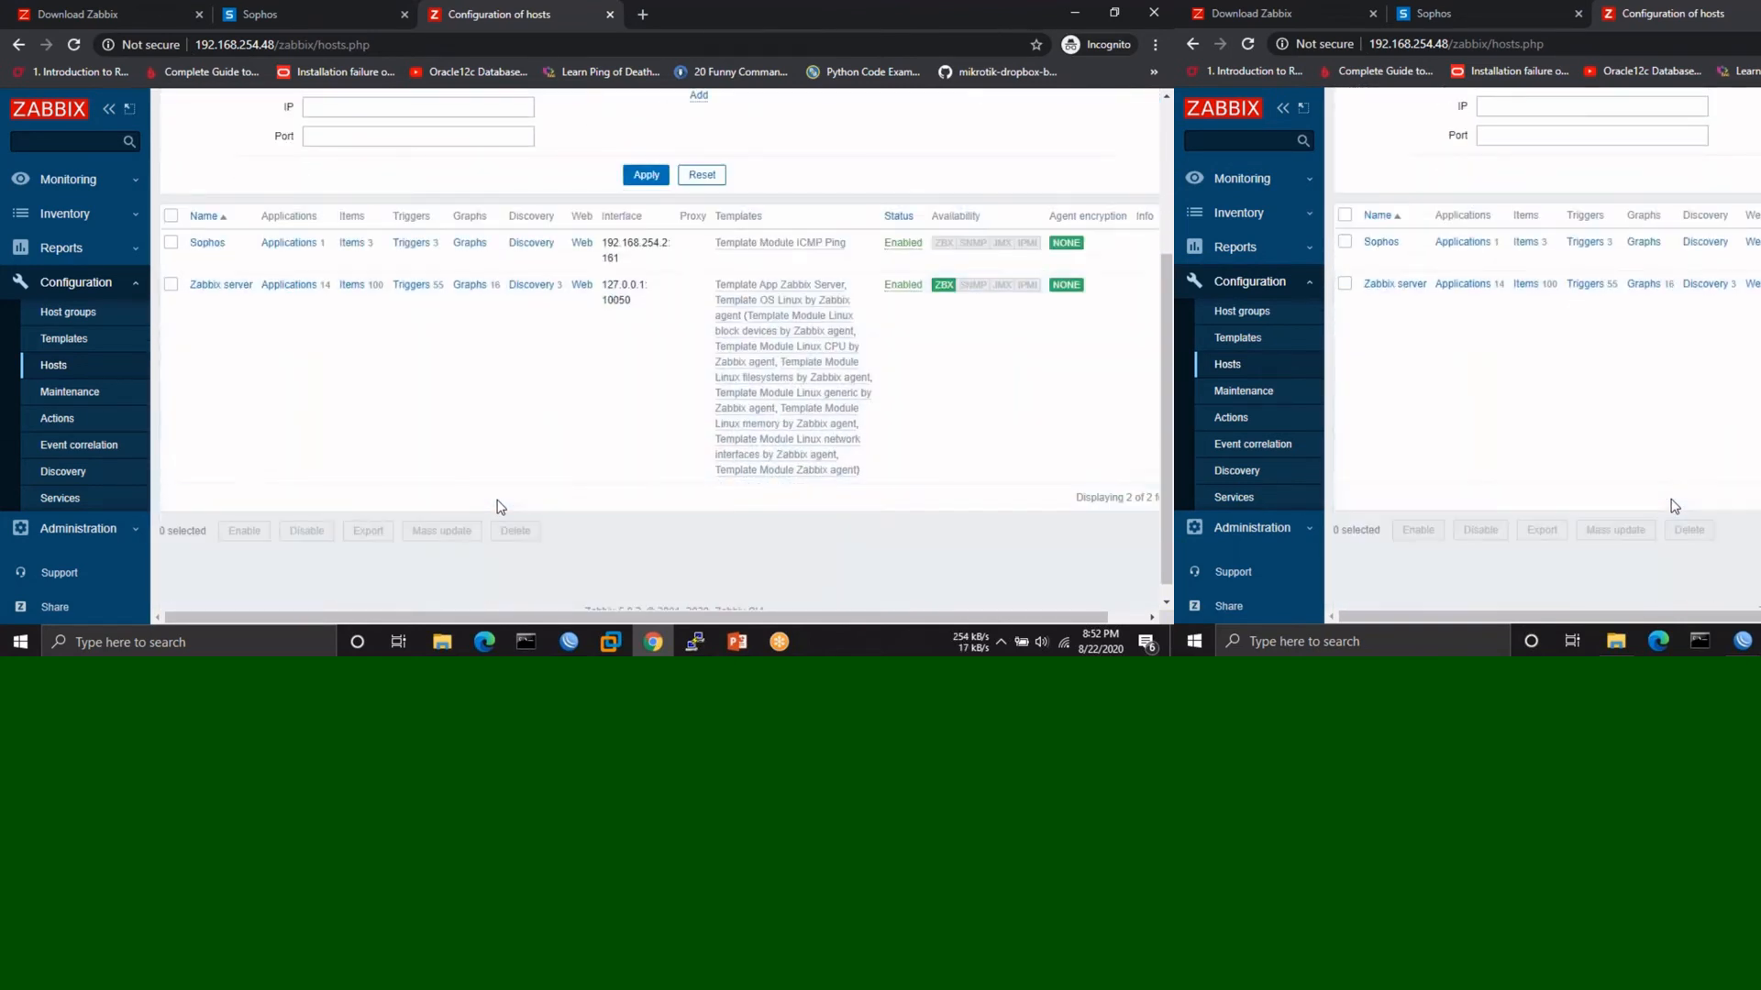
scroll(495, 504, up, 4)
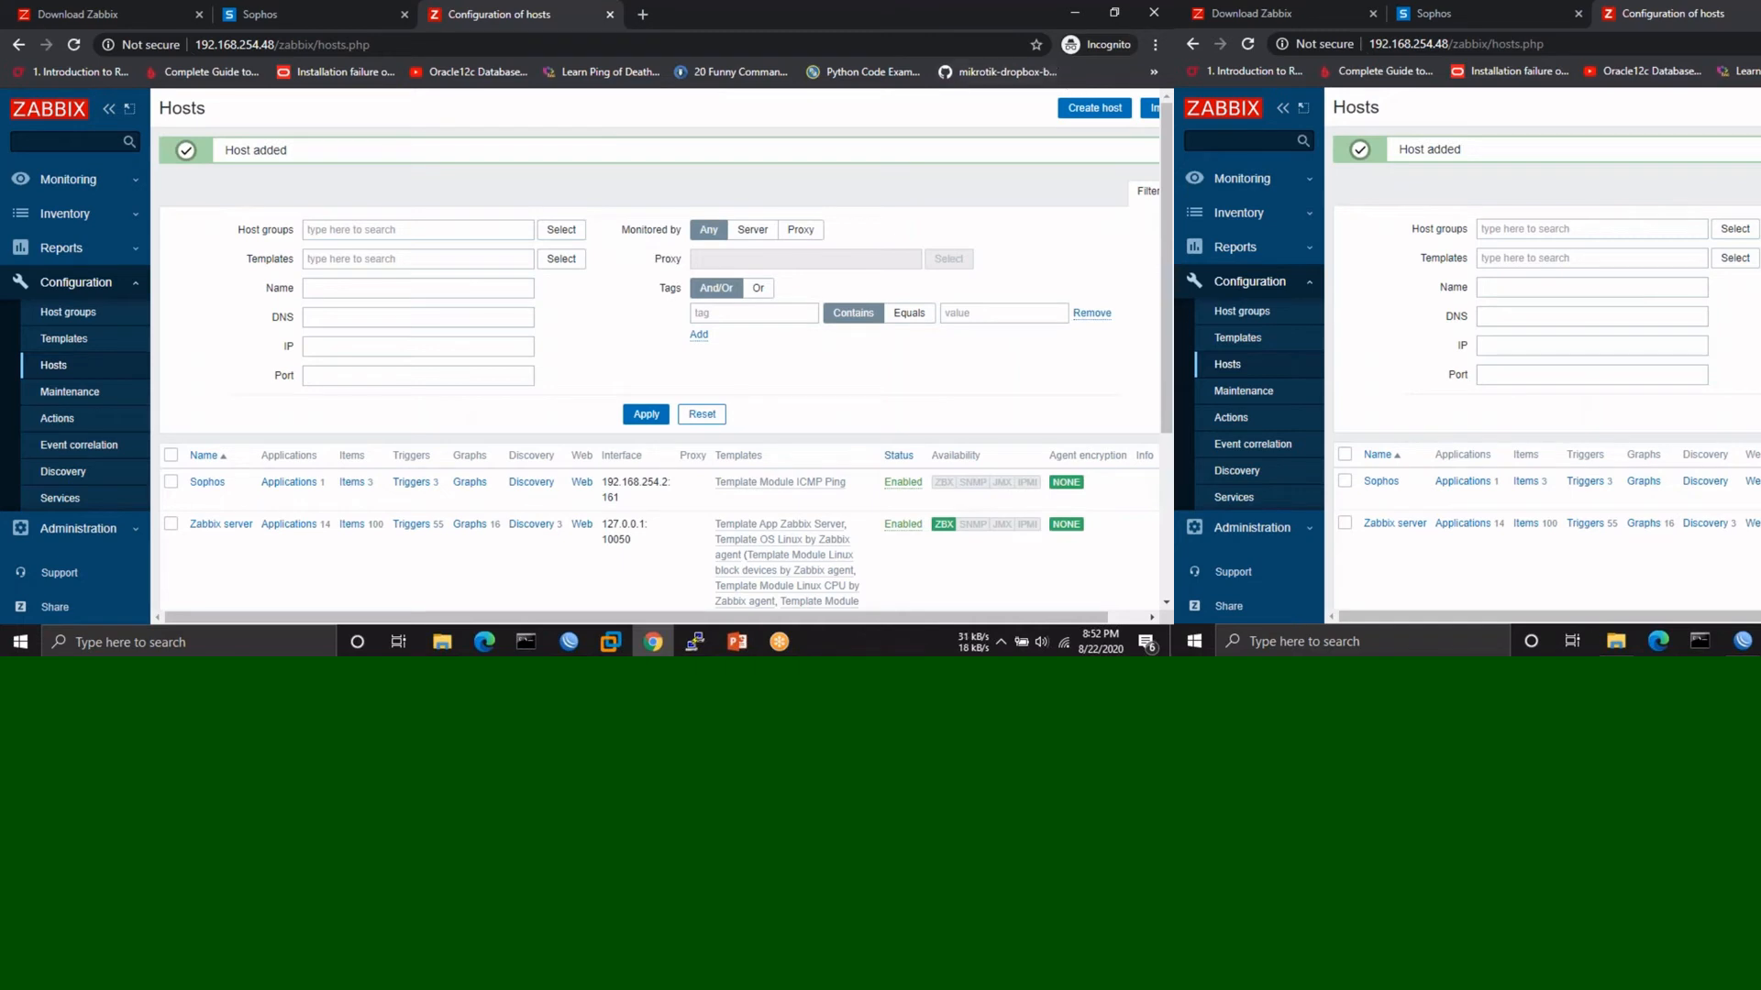
click(1093, 108)
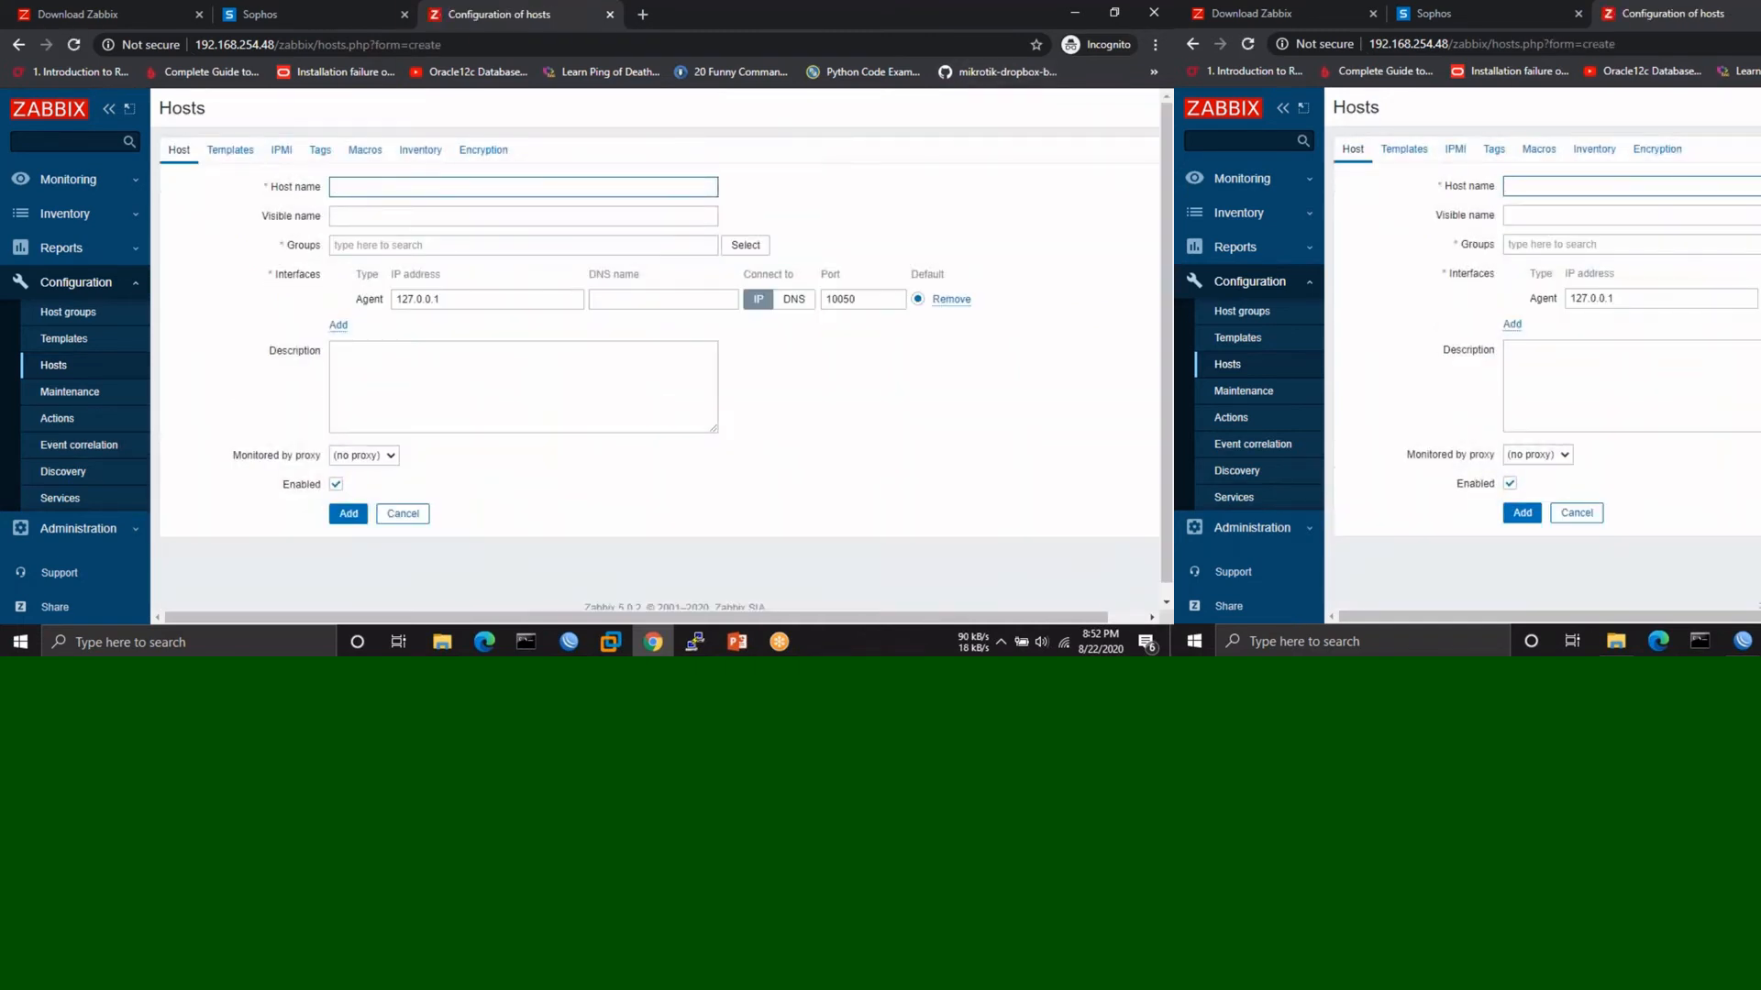
- Name the host Mikrotik_Server and assign it to Templates/Network devices
text(Mikrotik)
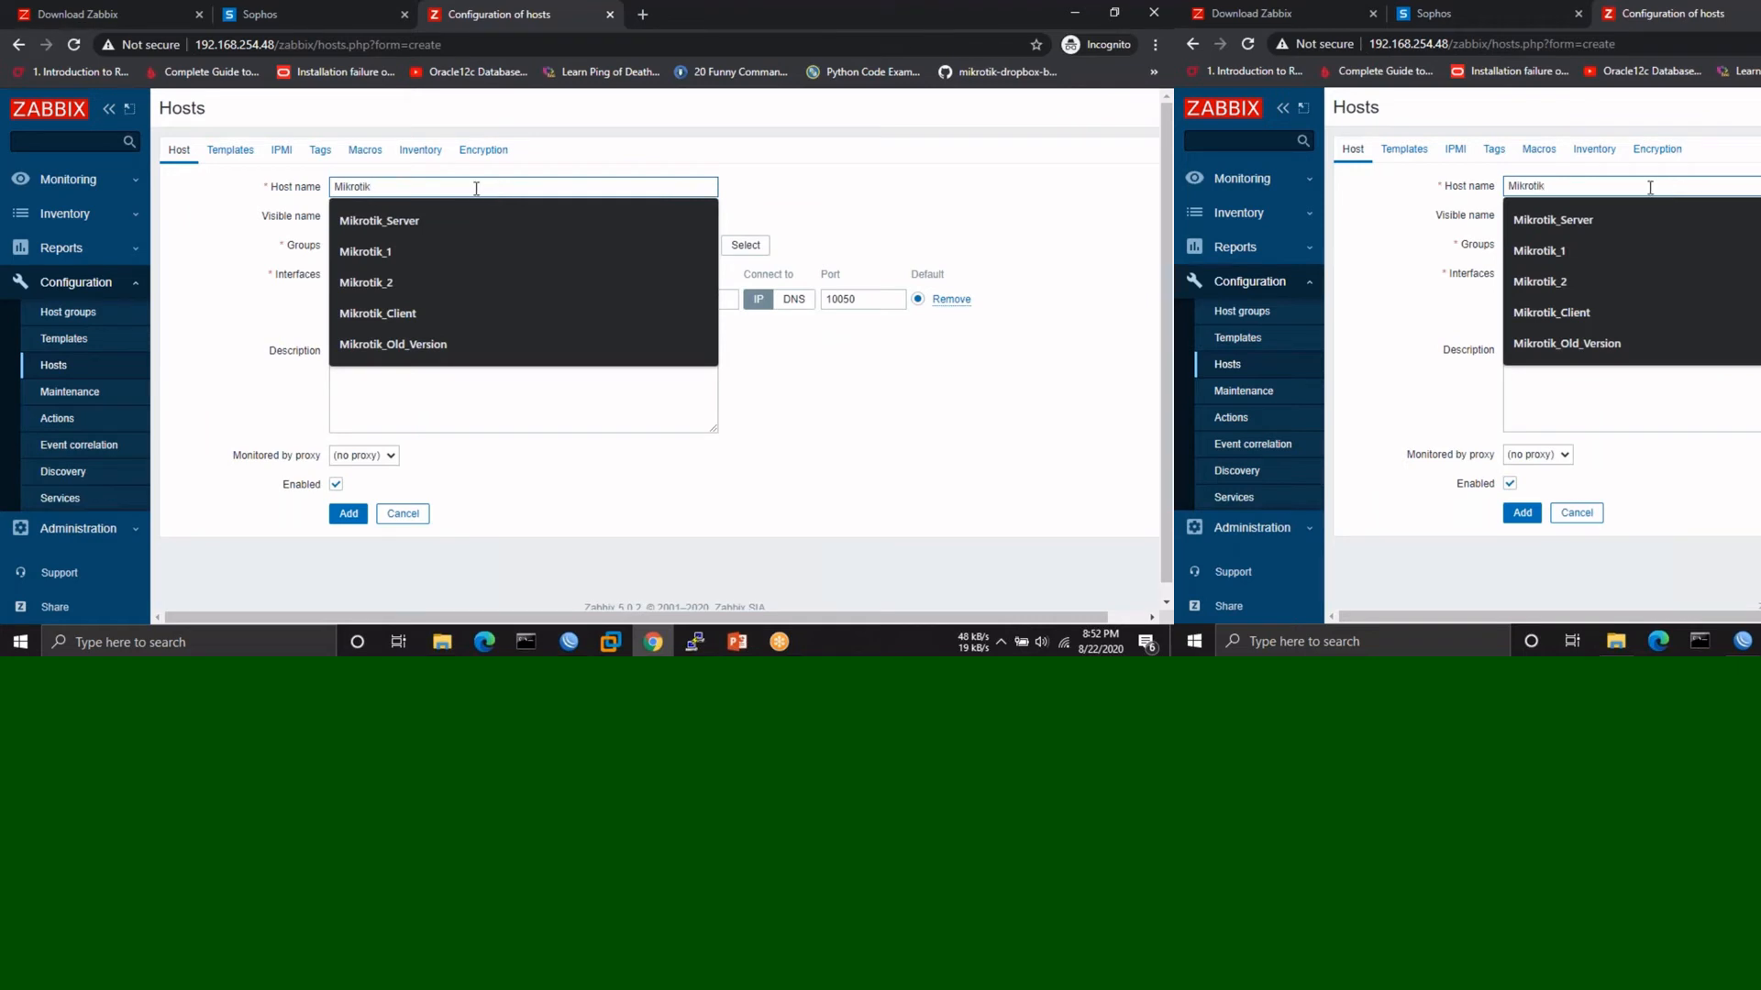
key(Down)
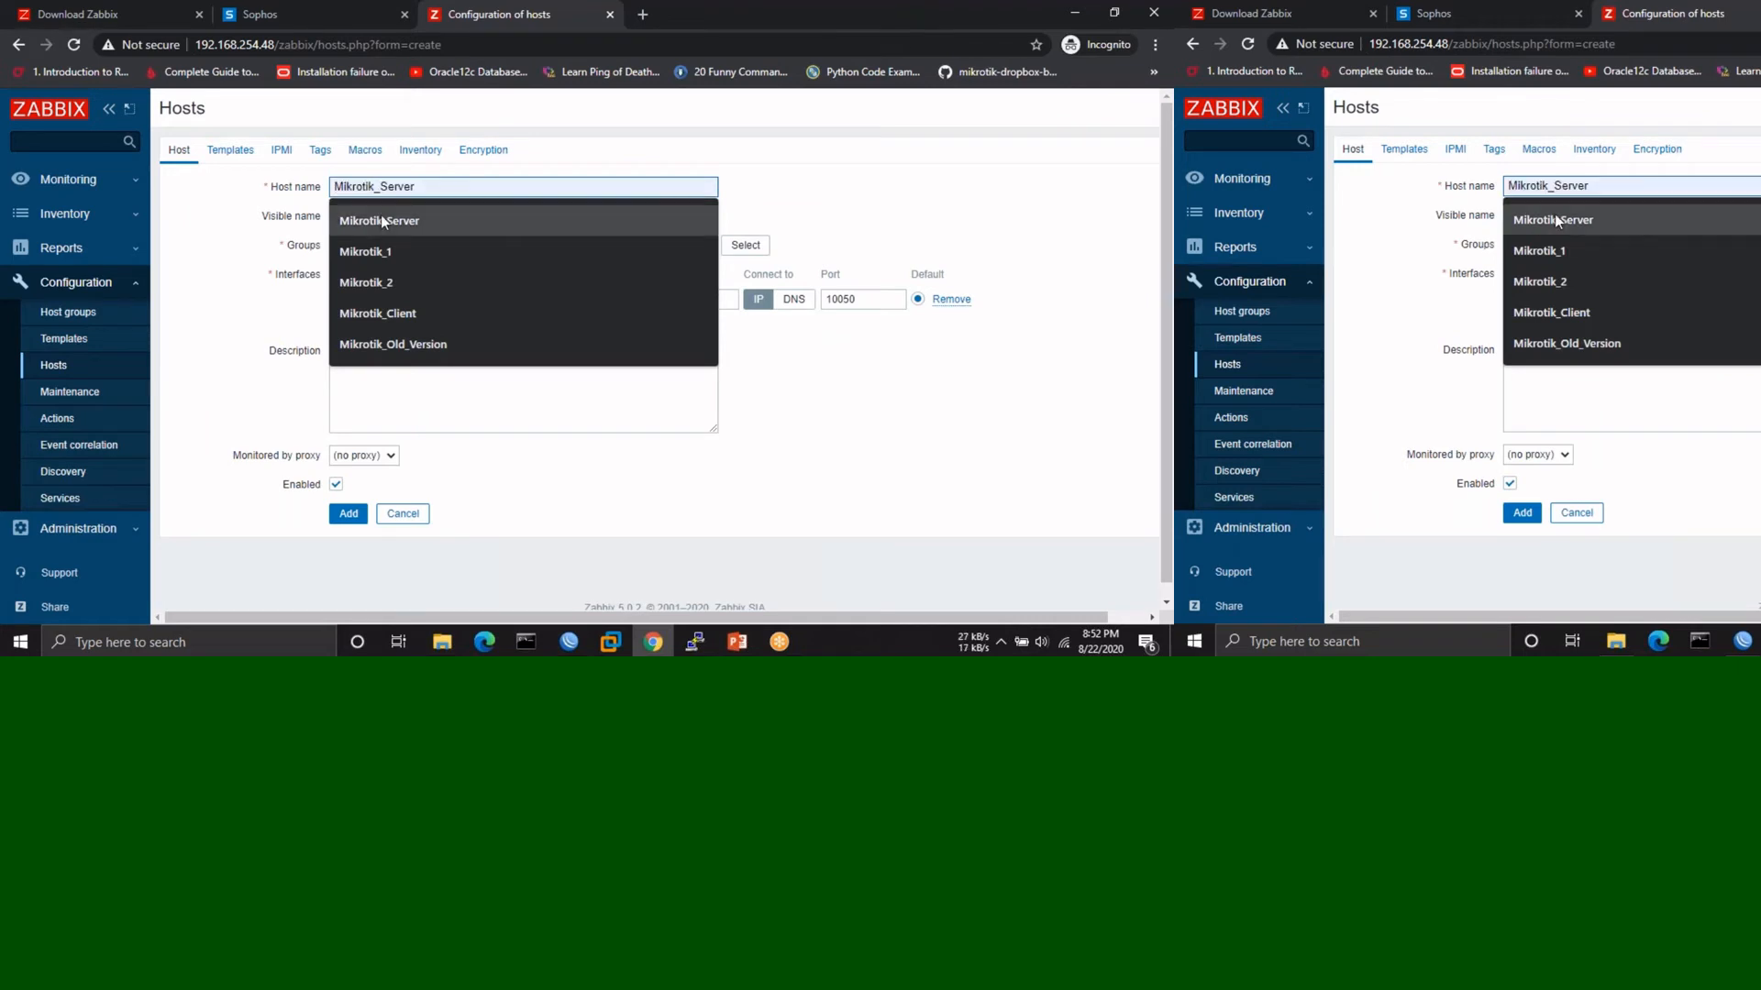
key(Return)
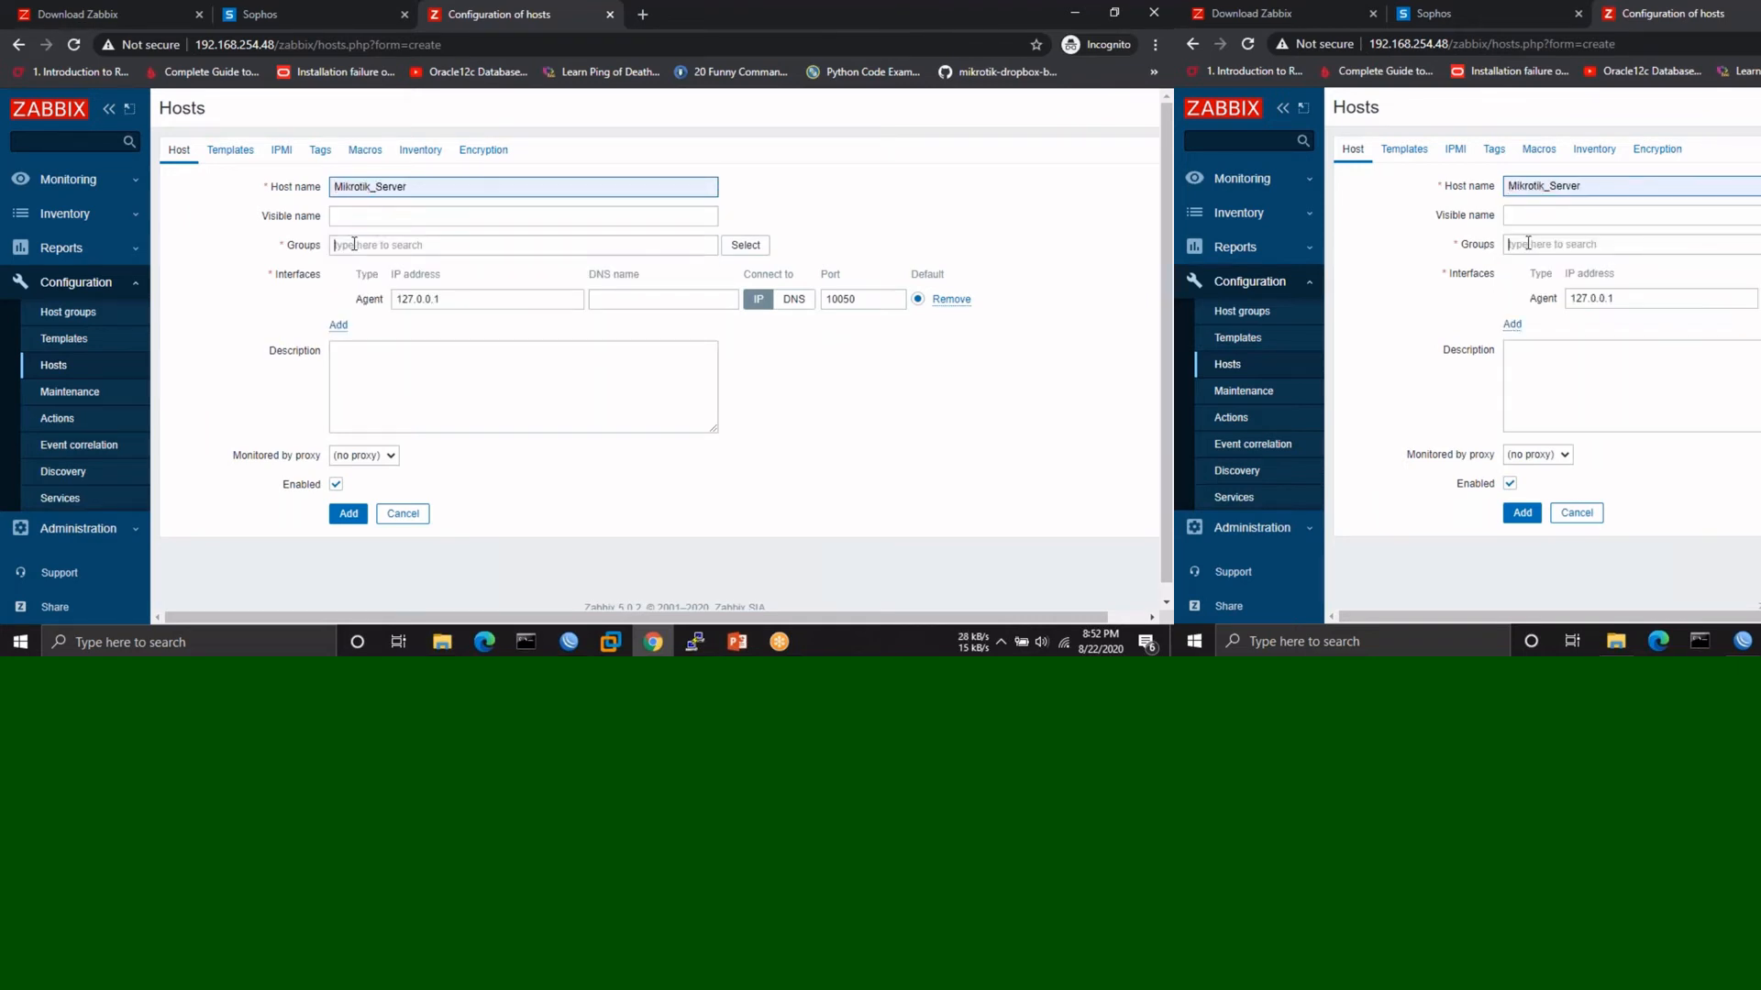
click(352, 245)
text(Ni)
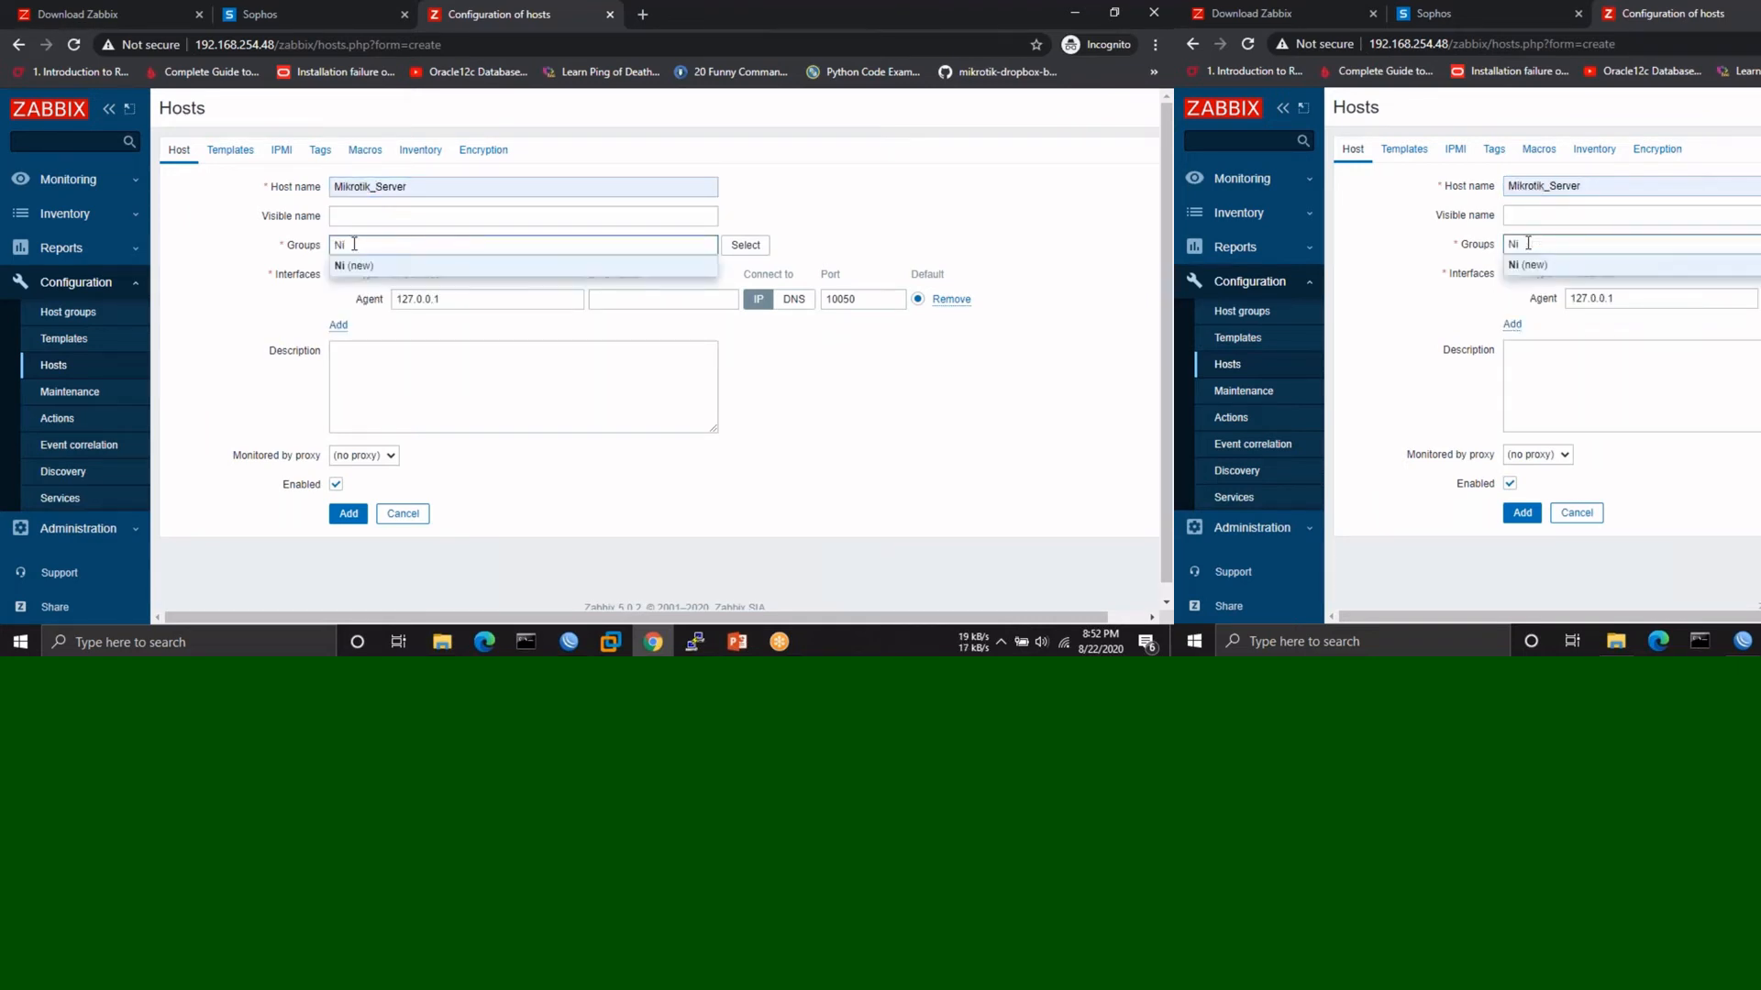
key(BackSpace)
text(er)
key(BackSpace)
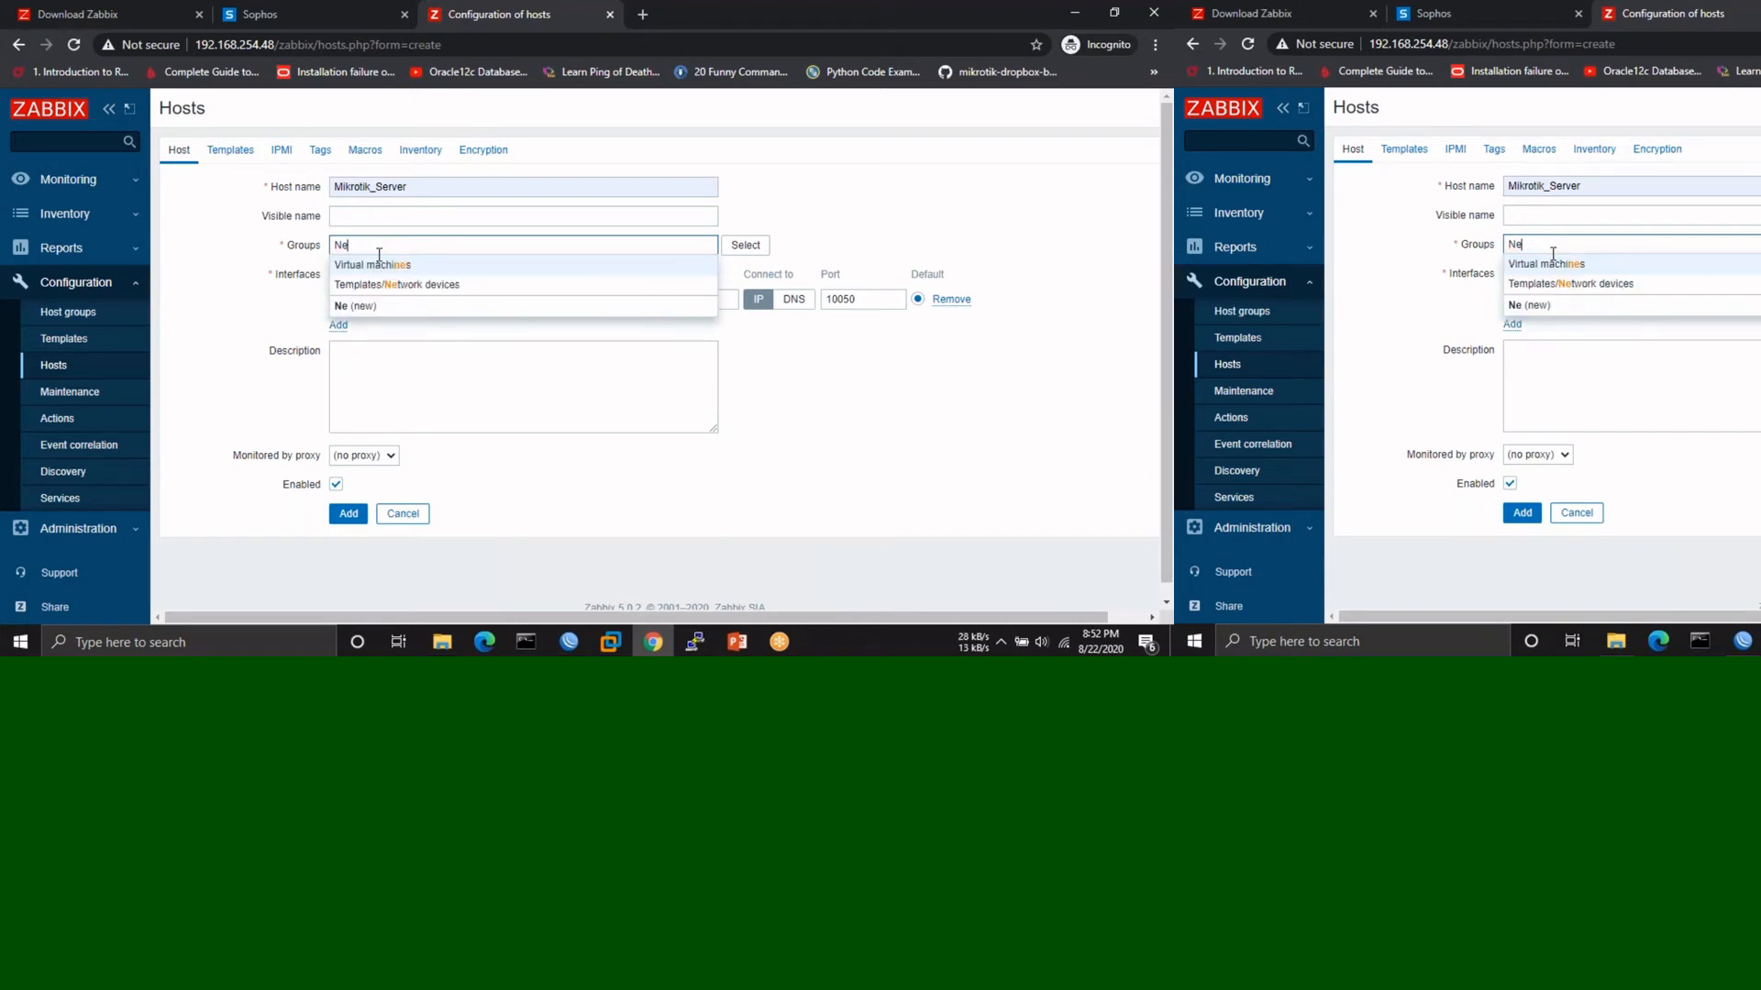
click(383, 285)
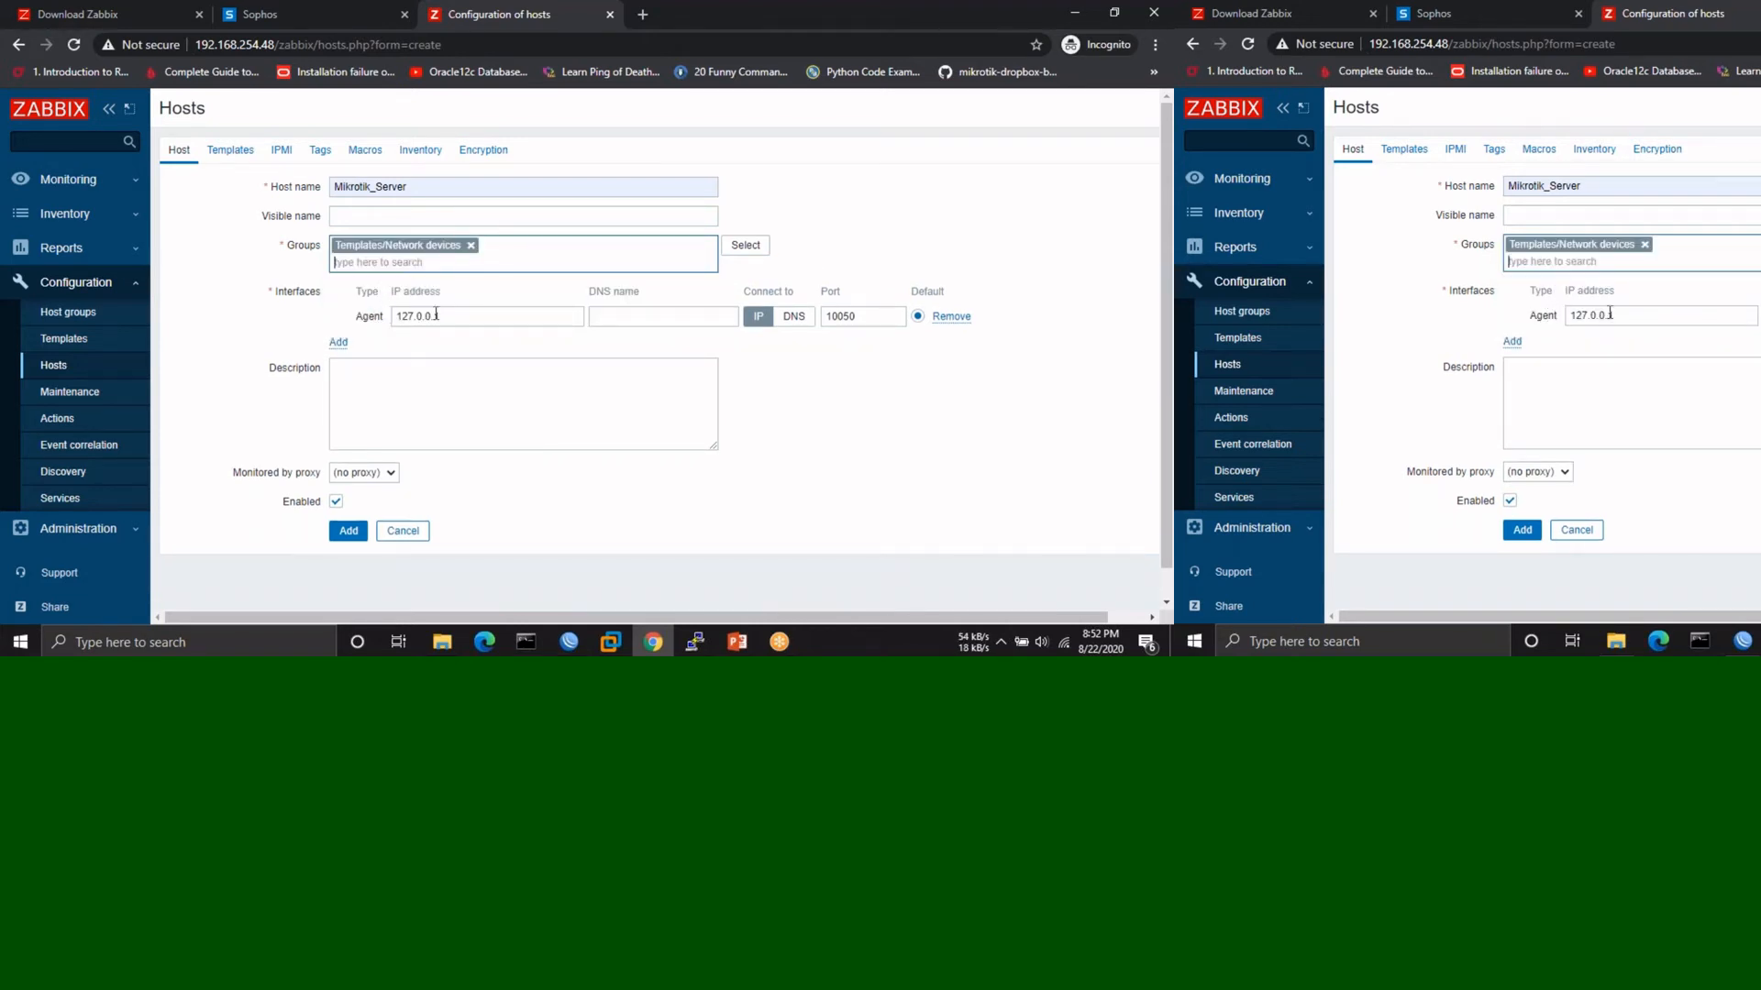
- Replace the Agent interface with an SNMP interface at 192.168.254.11, verifying the address in WinBox
click(949, 317)
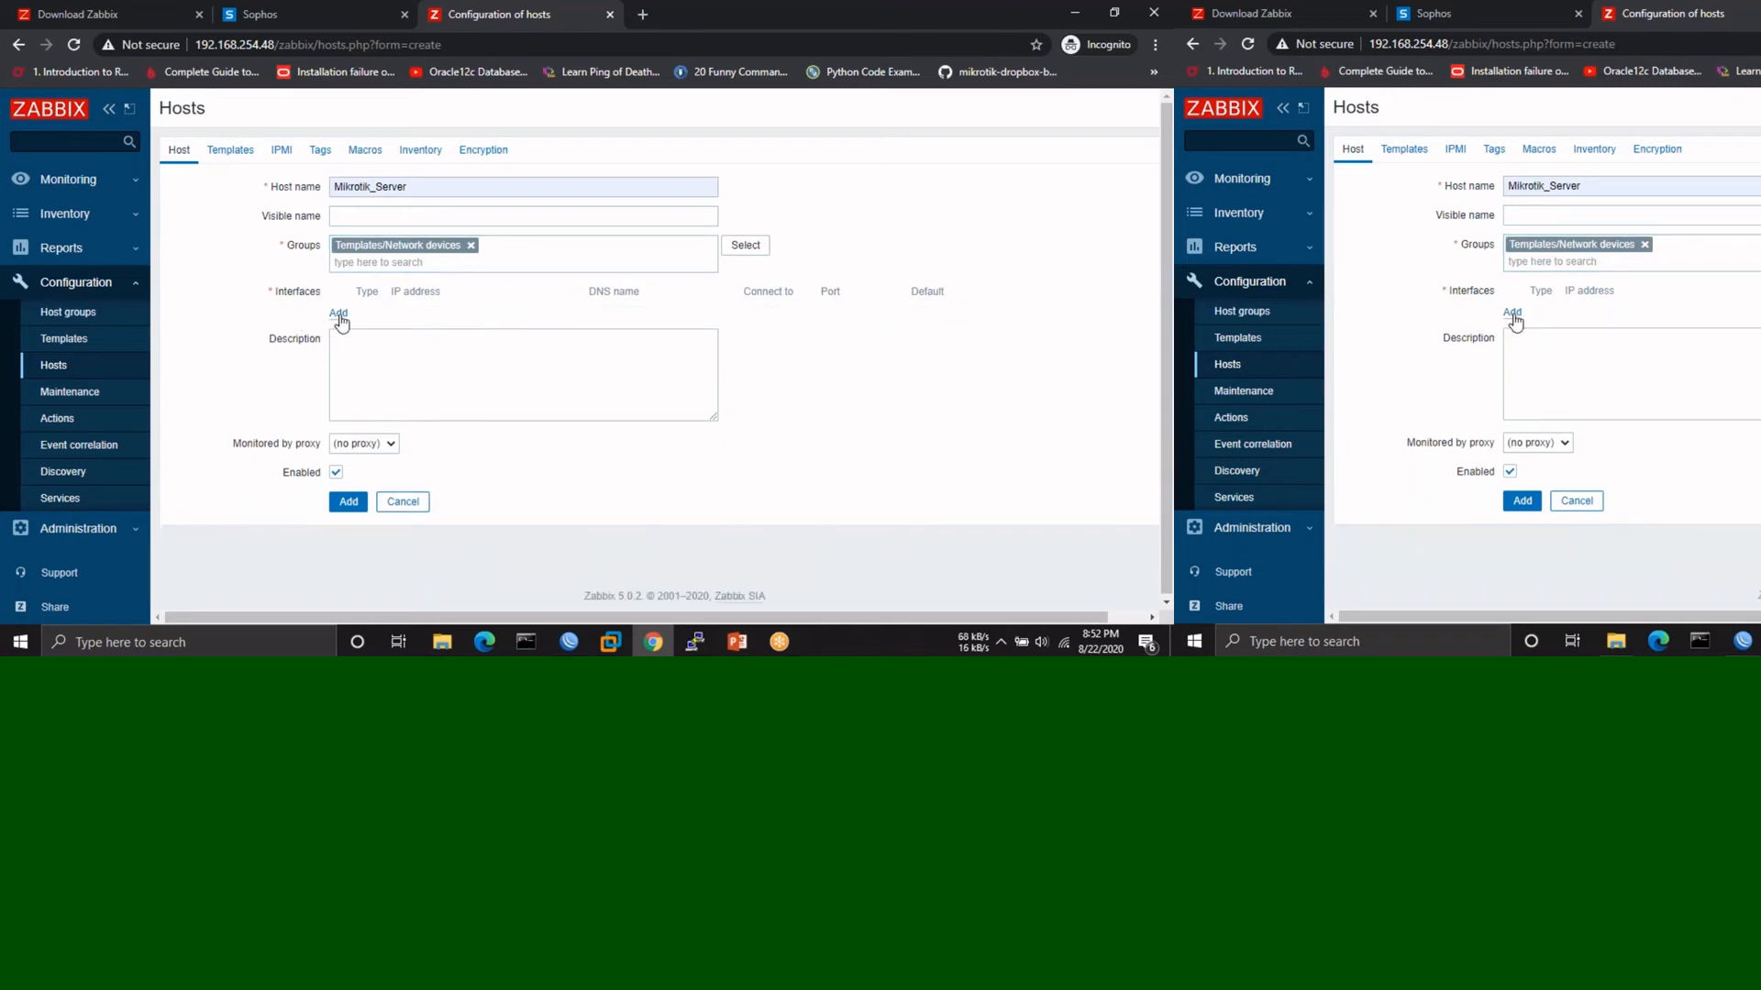
click(339, 313)
click(362, 362)
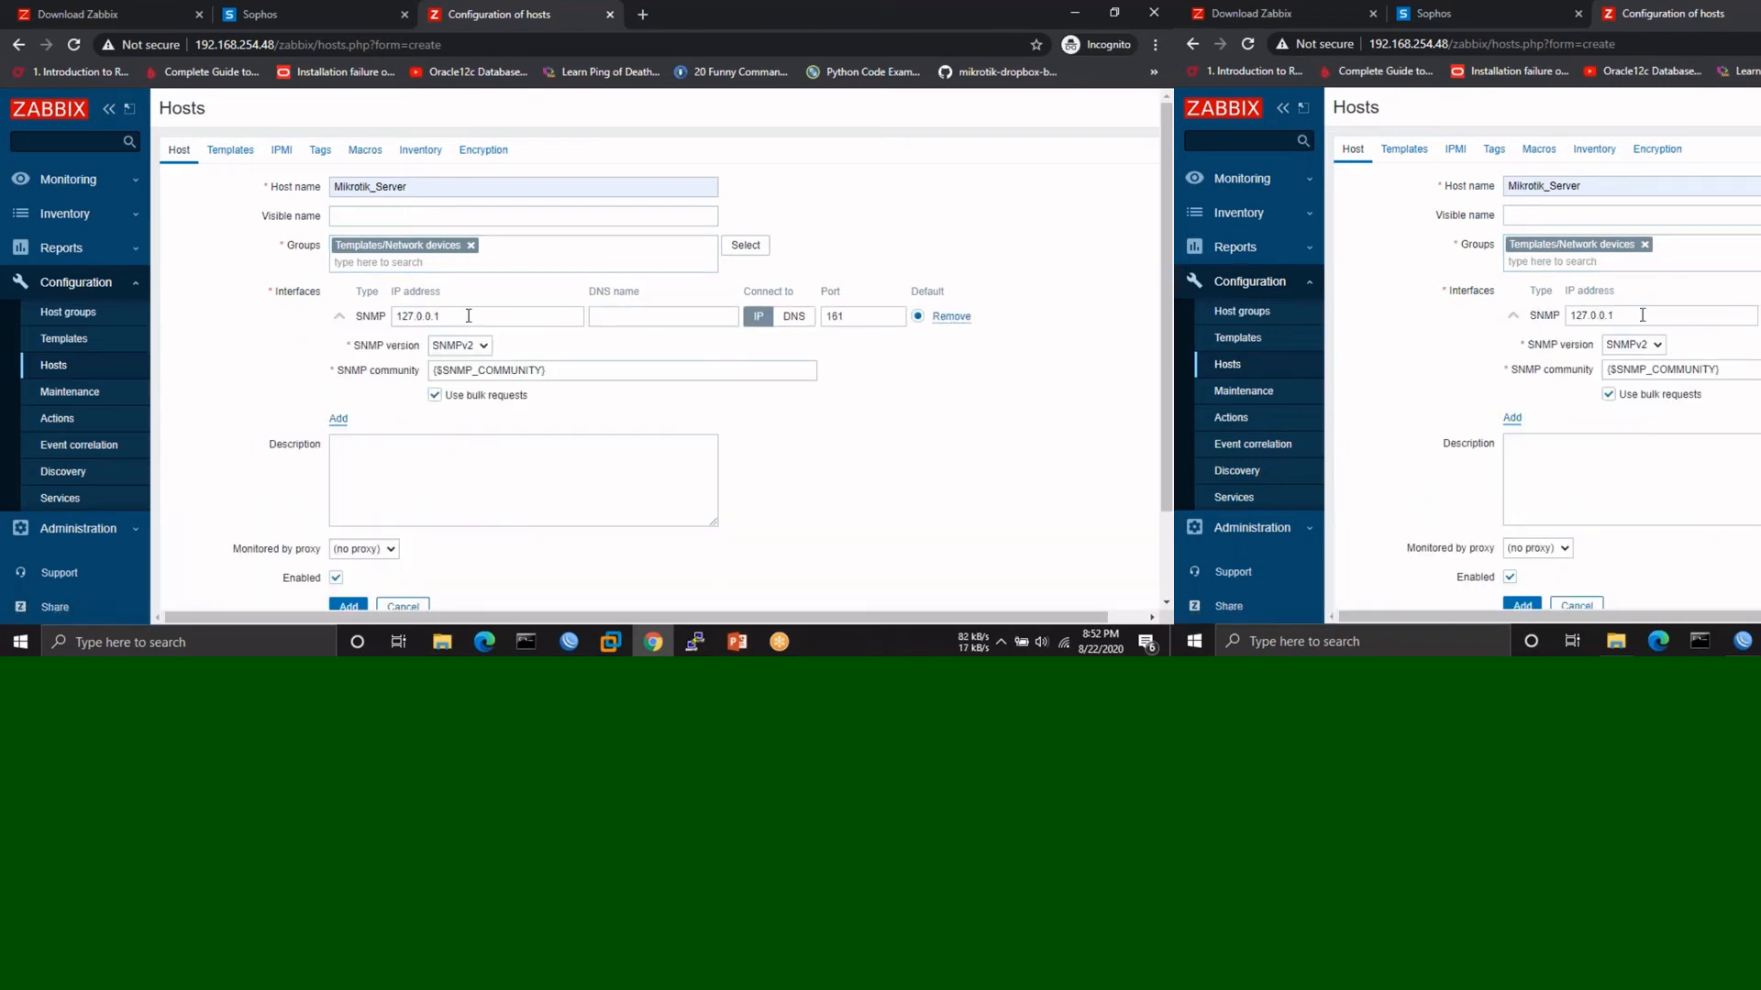
double_click(477, 313)
text(192)
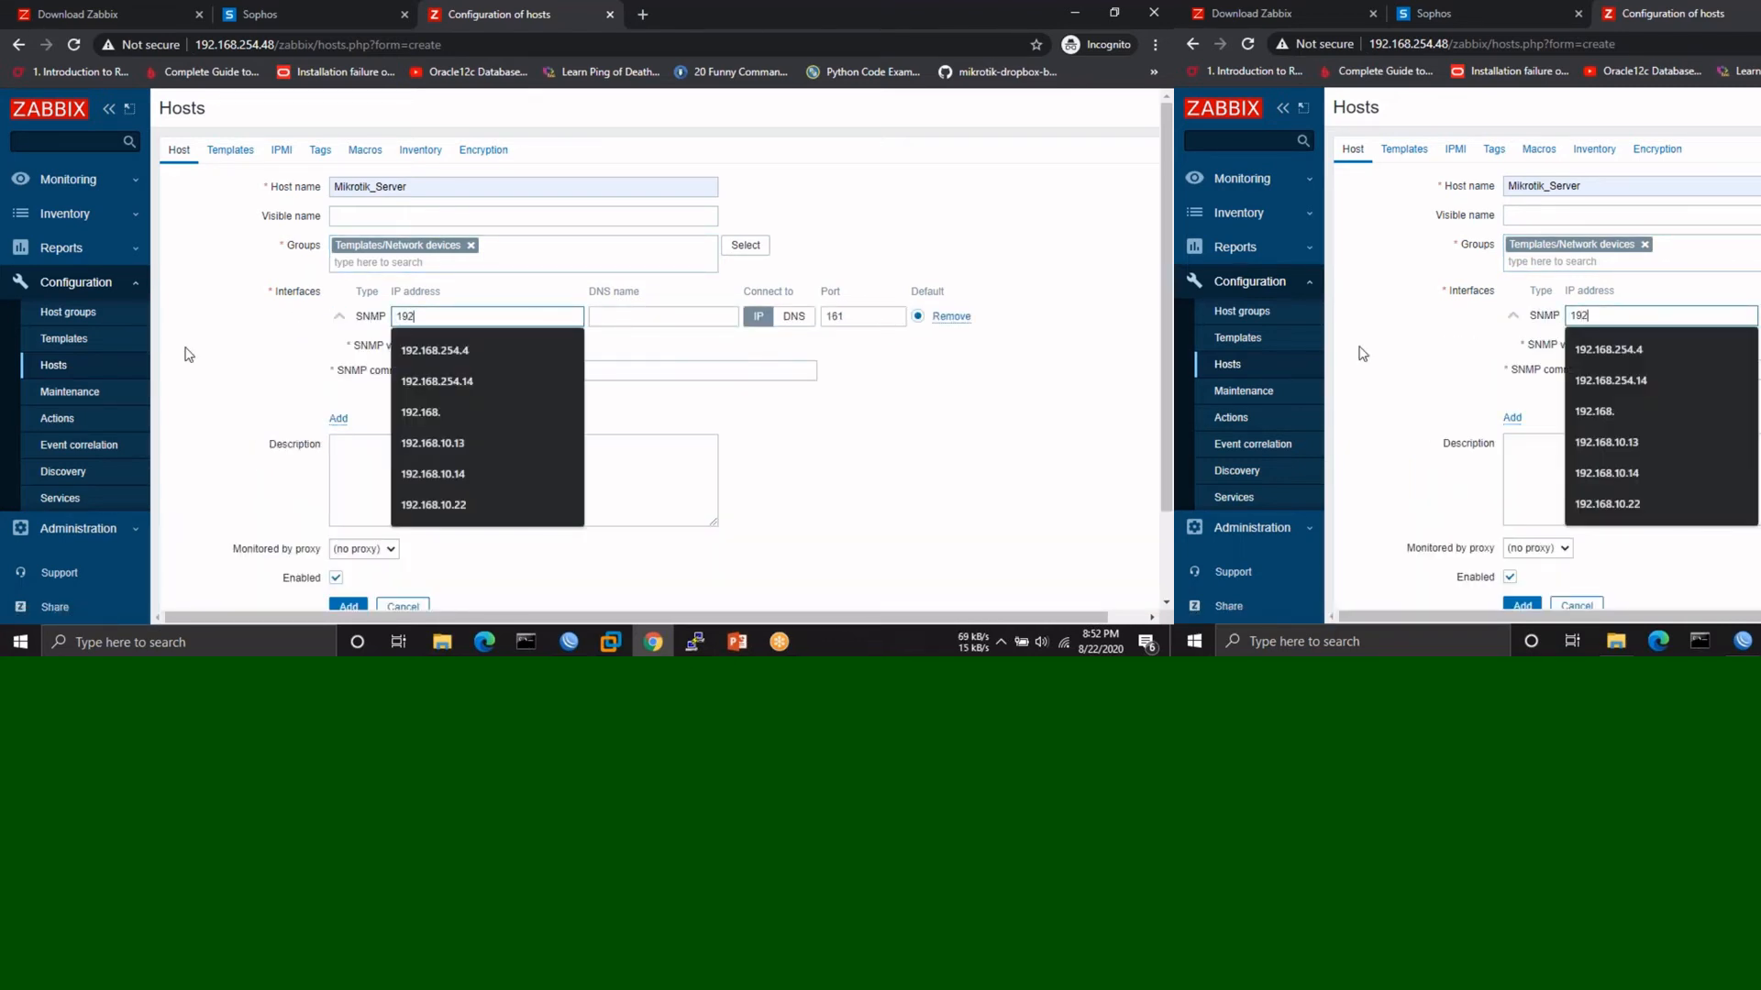
text(.168.254.11)
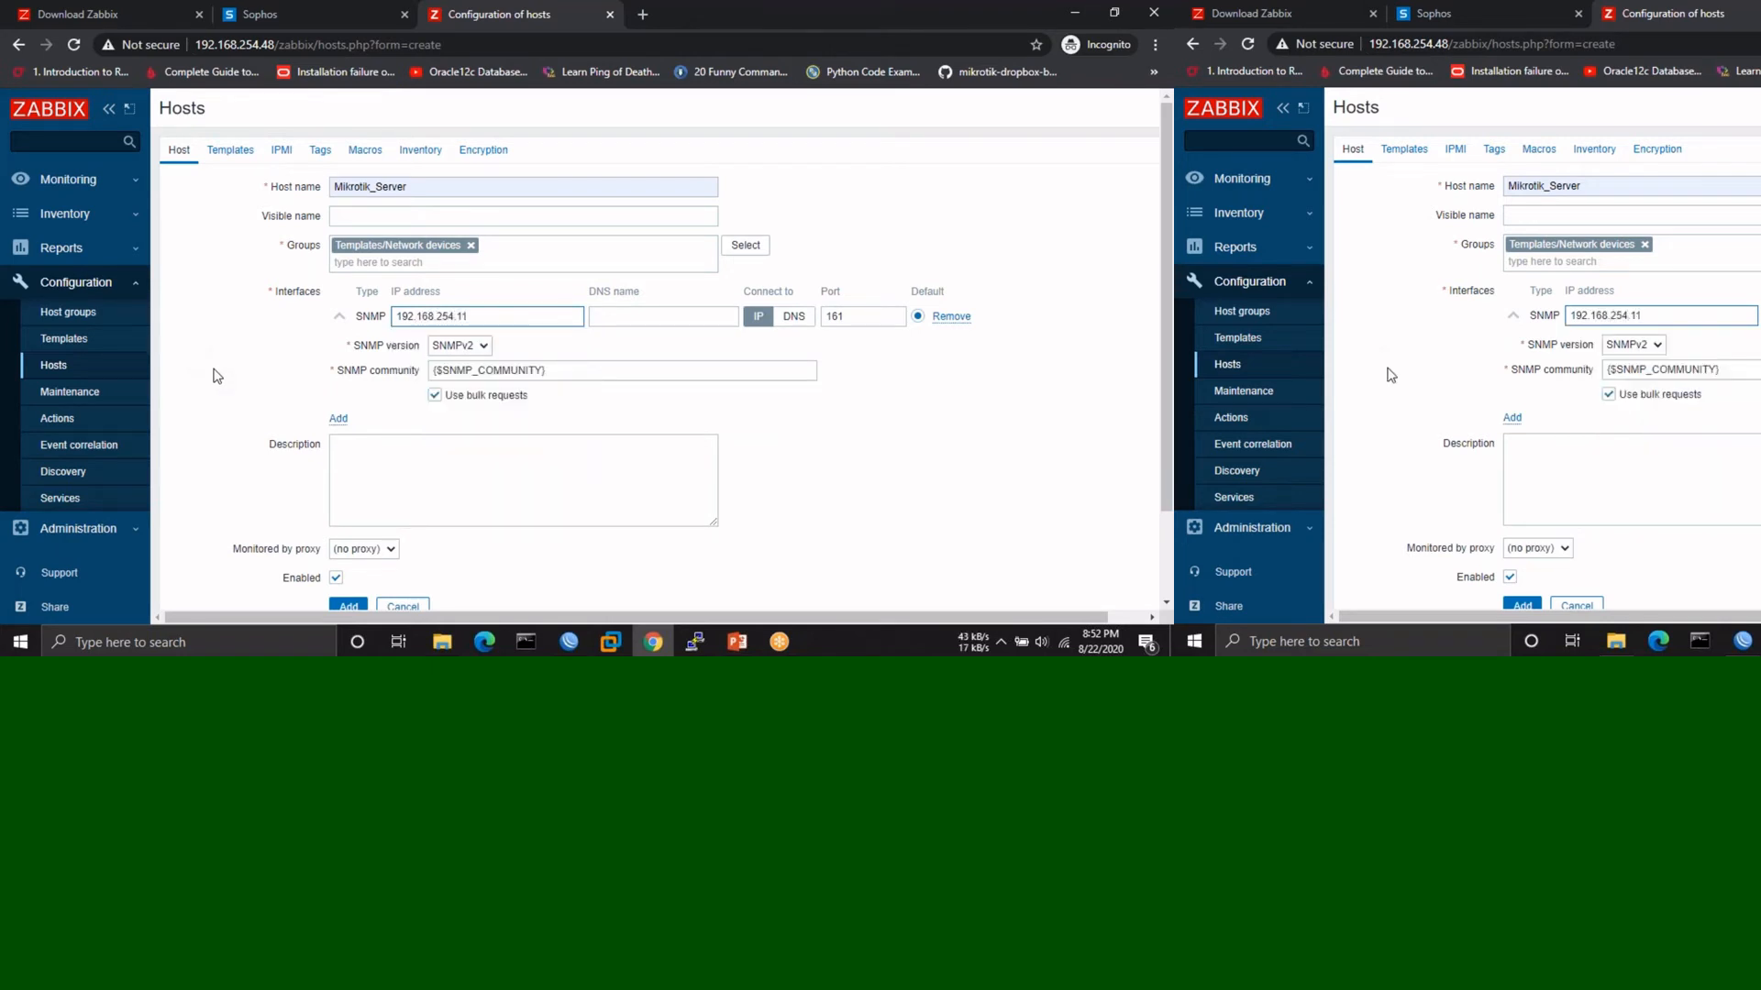
click(567, 642)
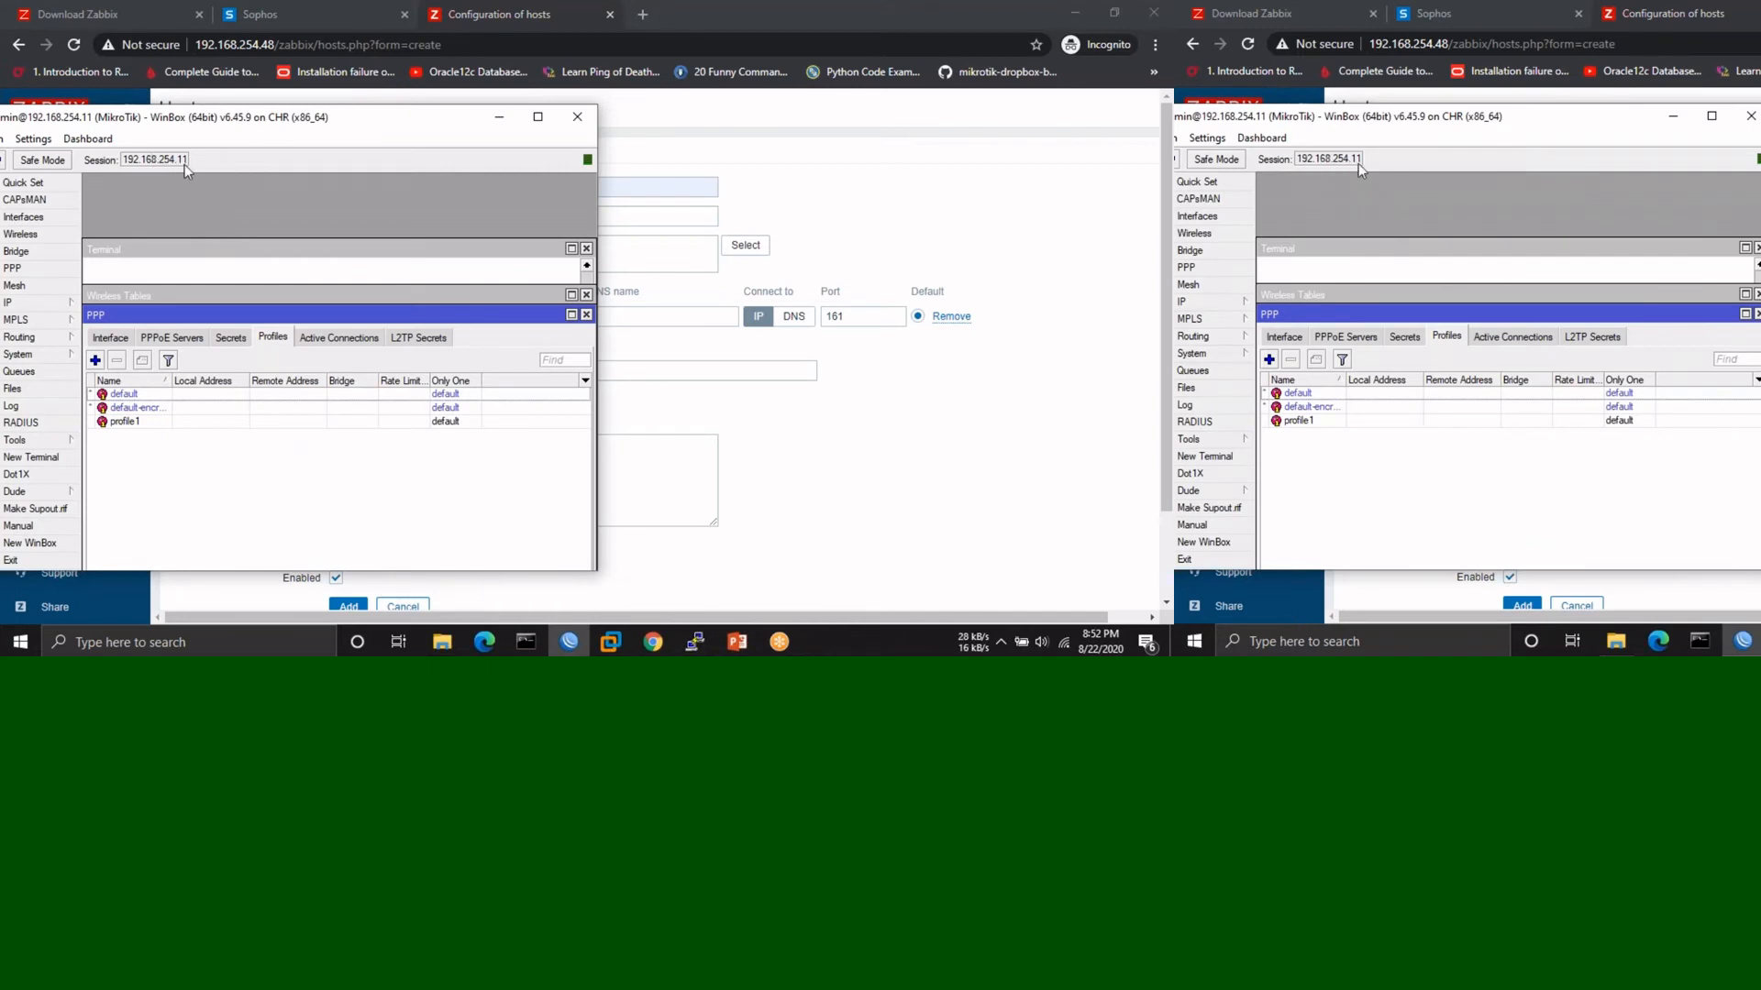
click(575, 117)
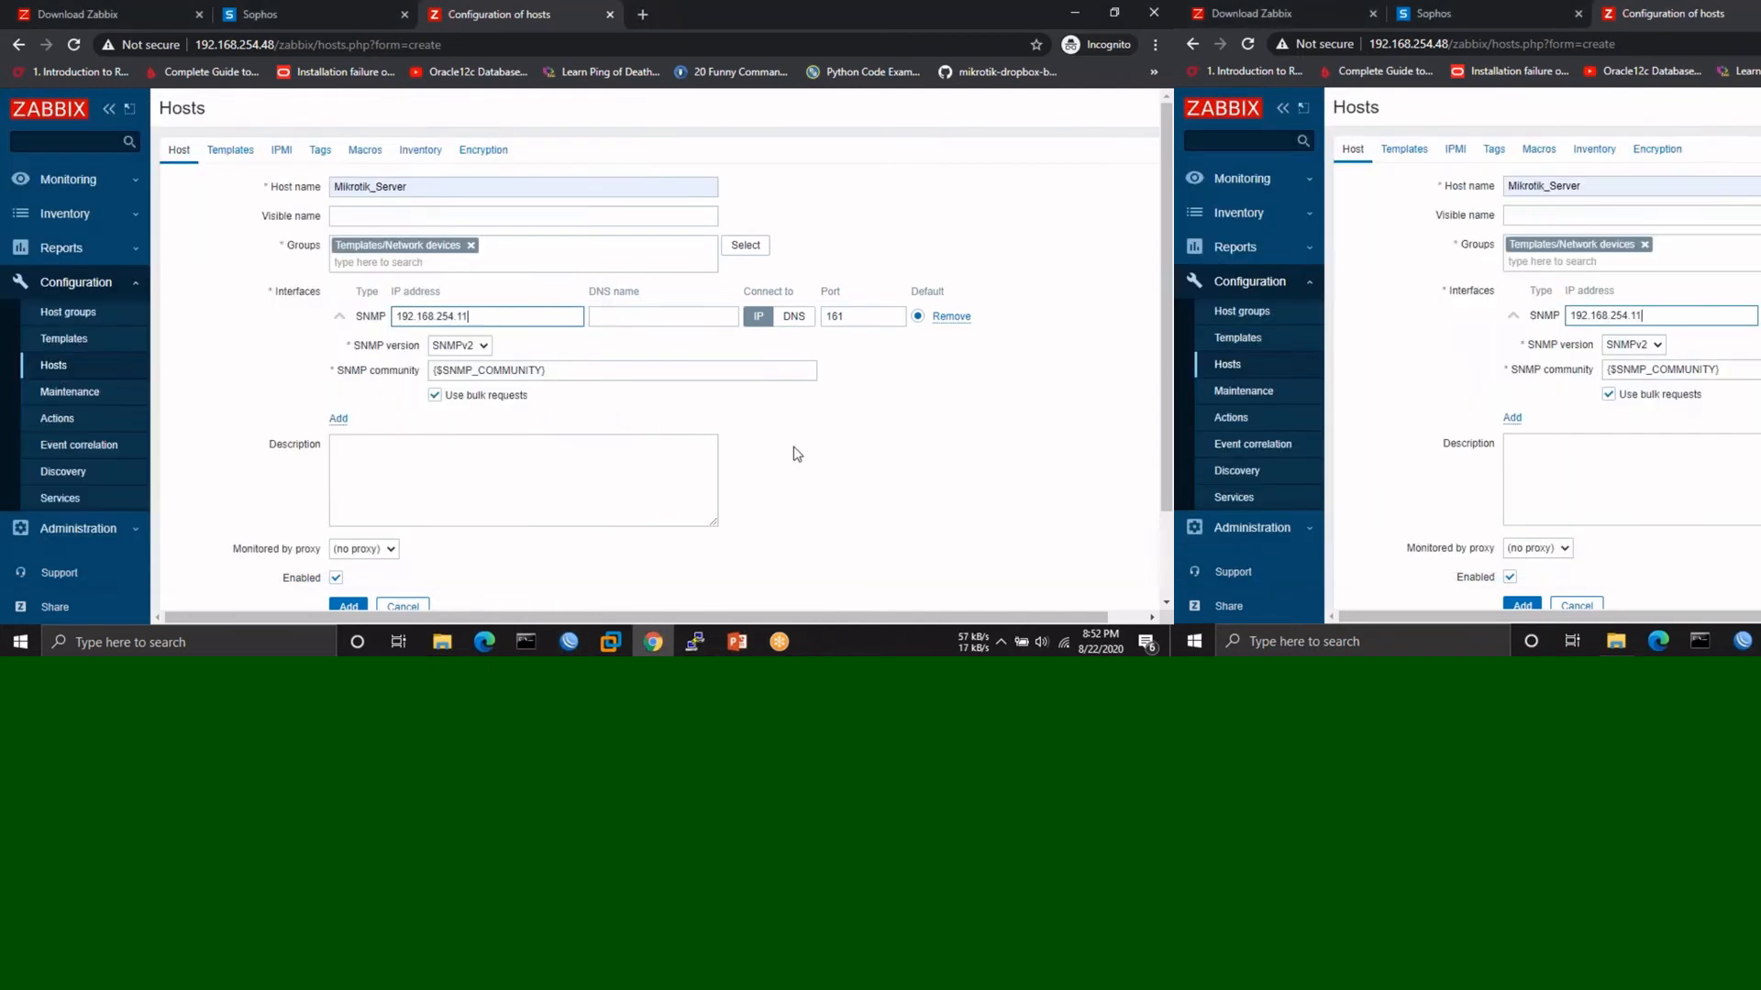
scroll(440, 338, down, 1)
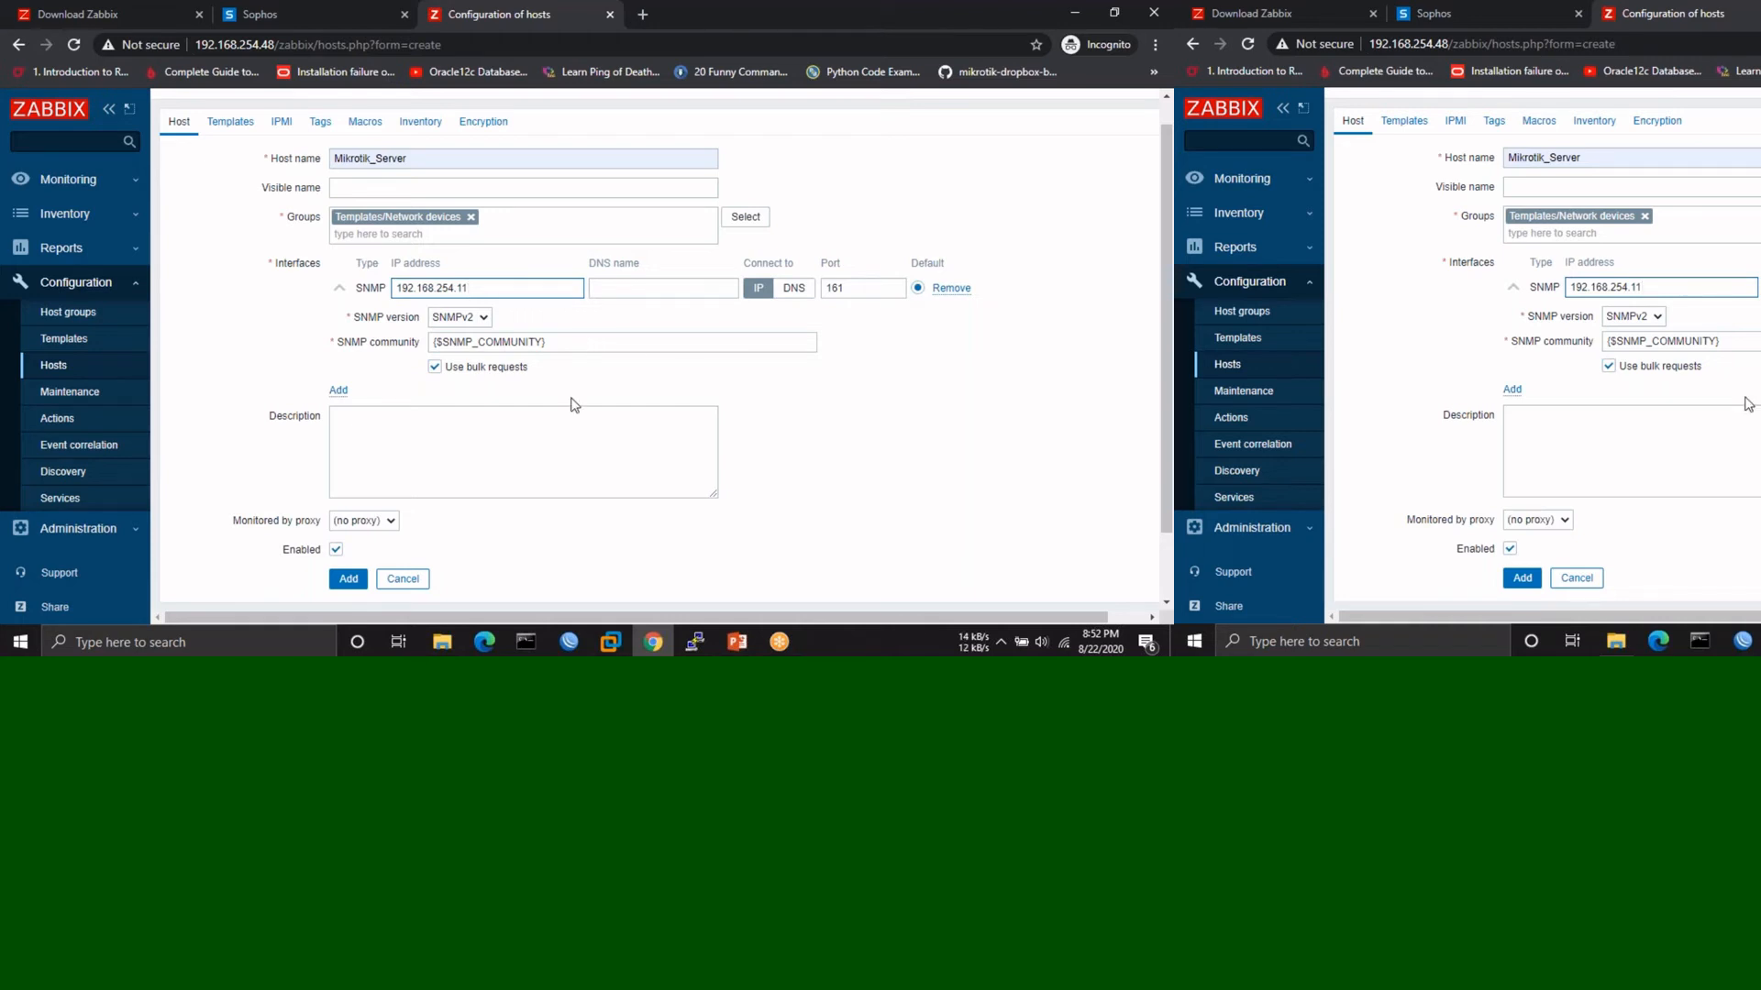
- Link Template Net Mikrotik SNMP and create the Mikrotik_Server host
click(230, 121)
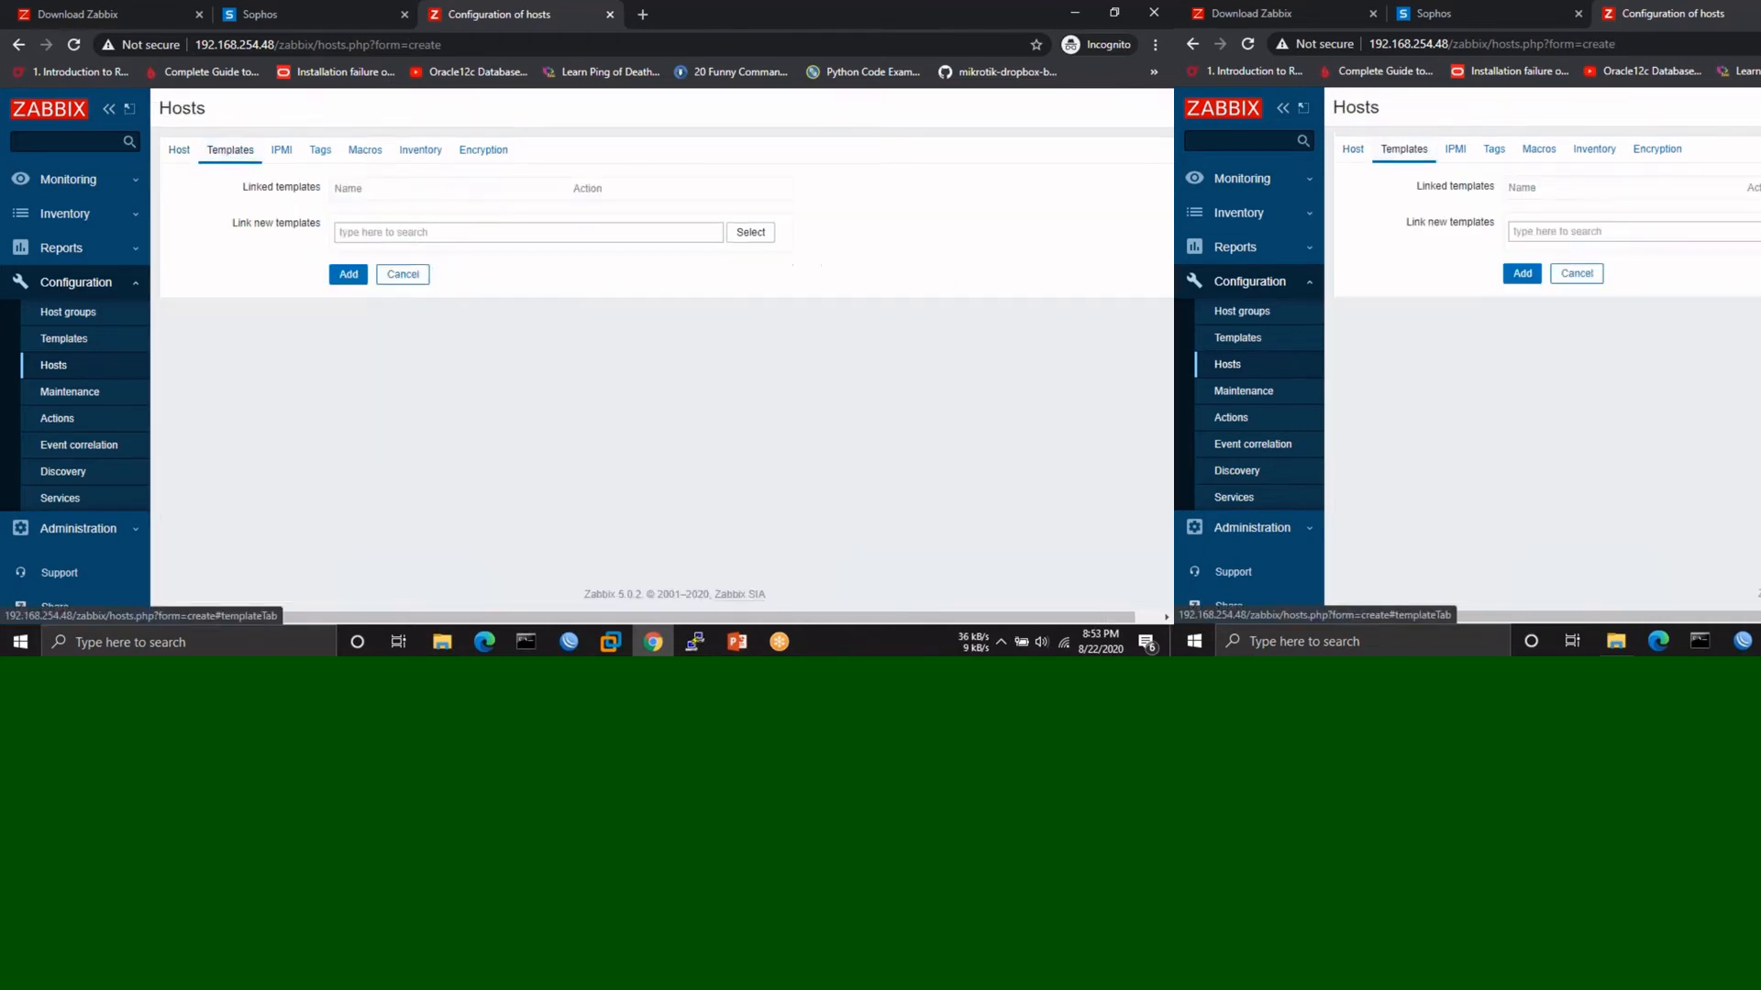
click(433, 235)
text(Mikro)
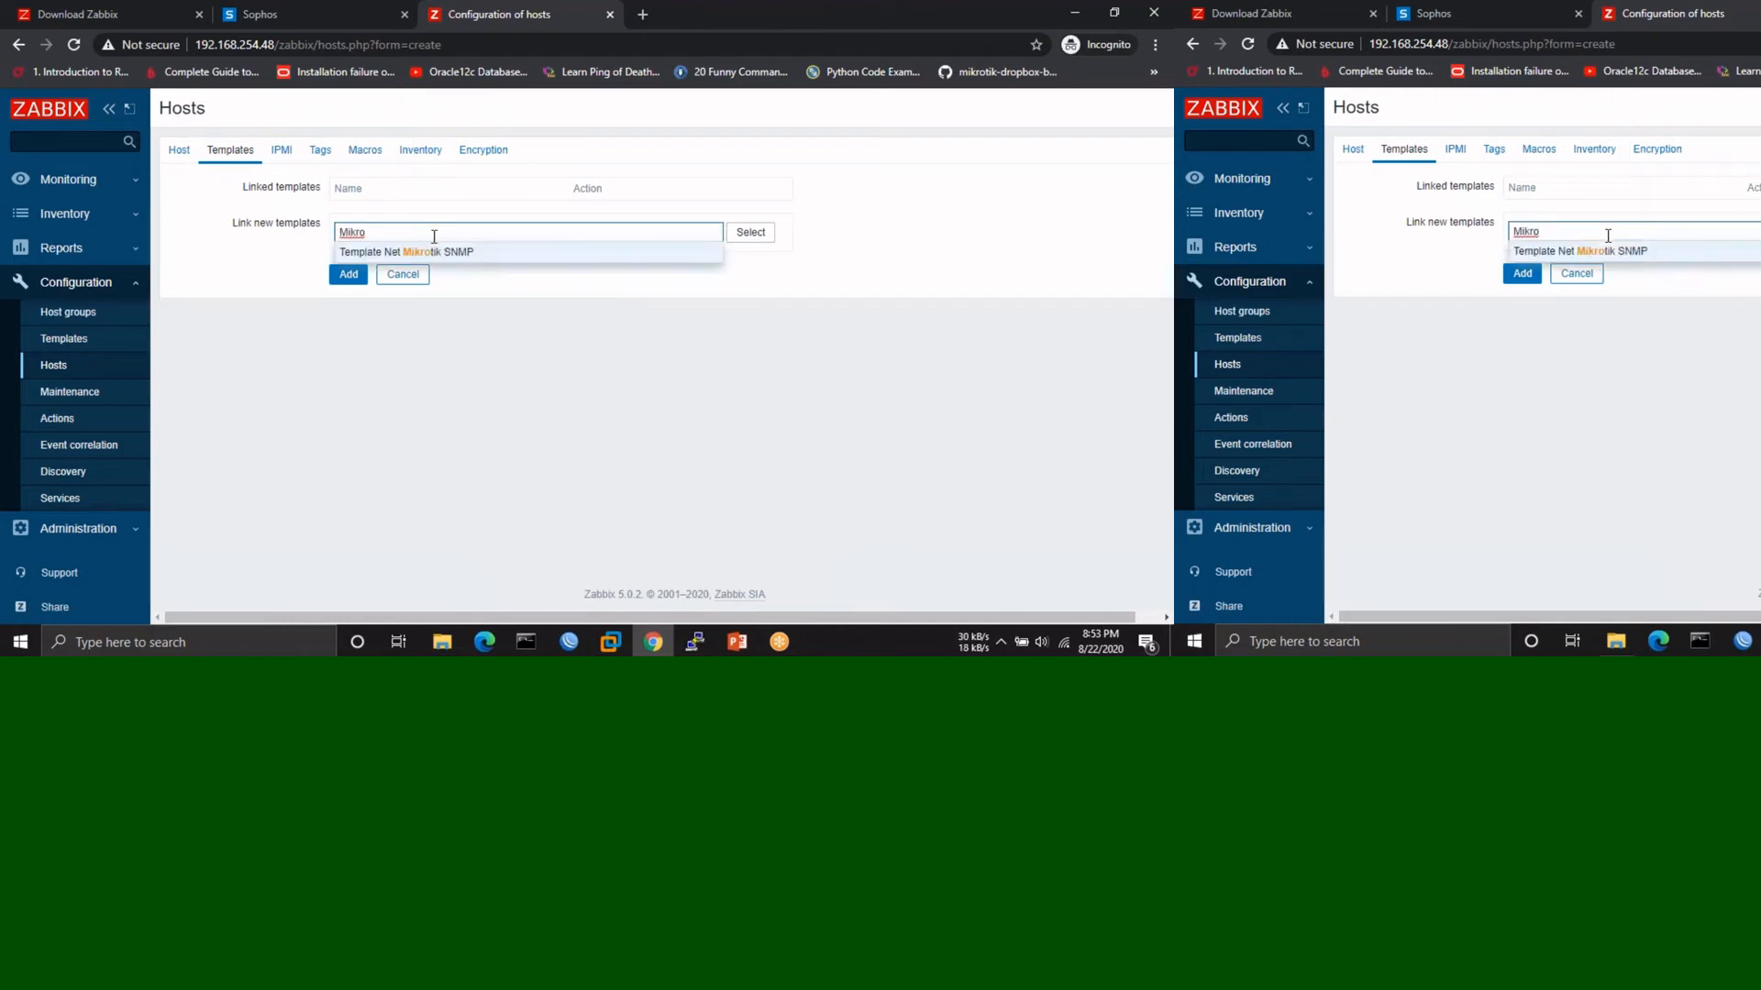
click(415, 252)
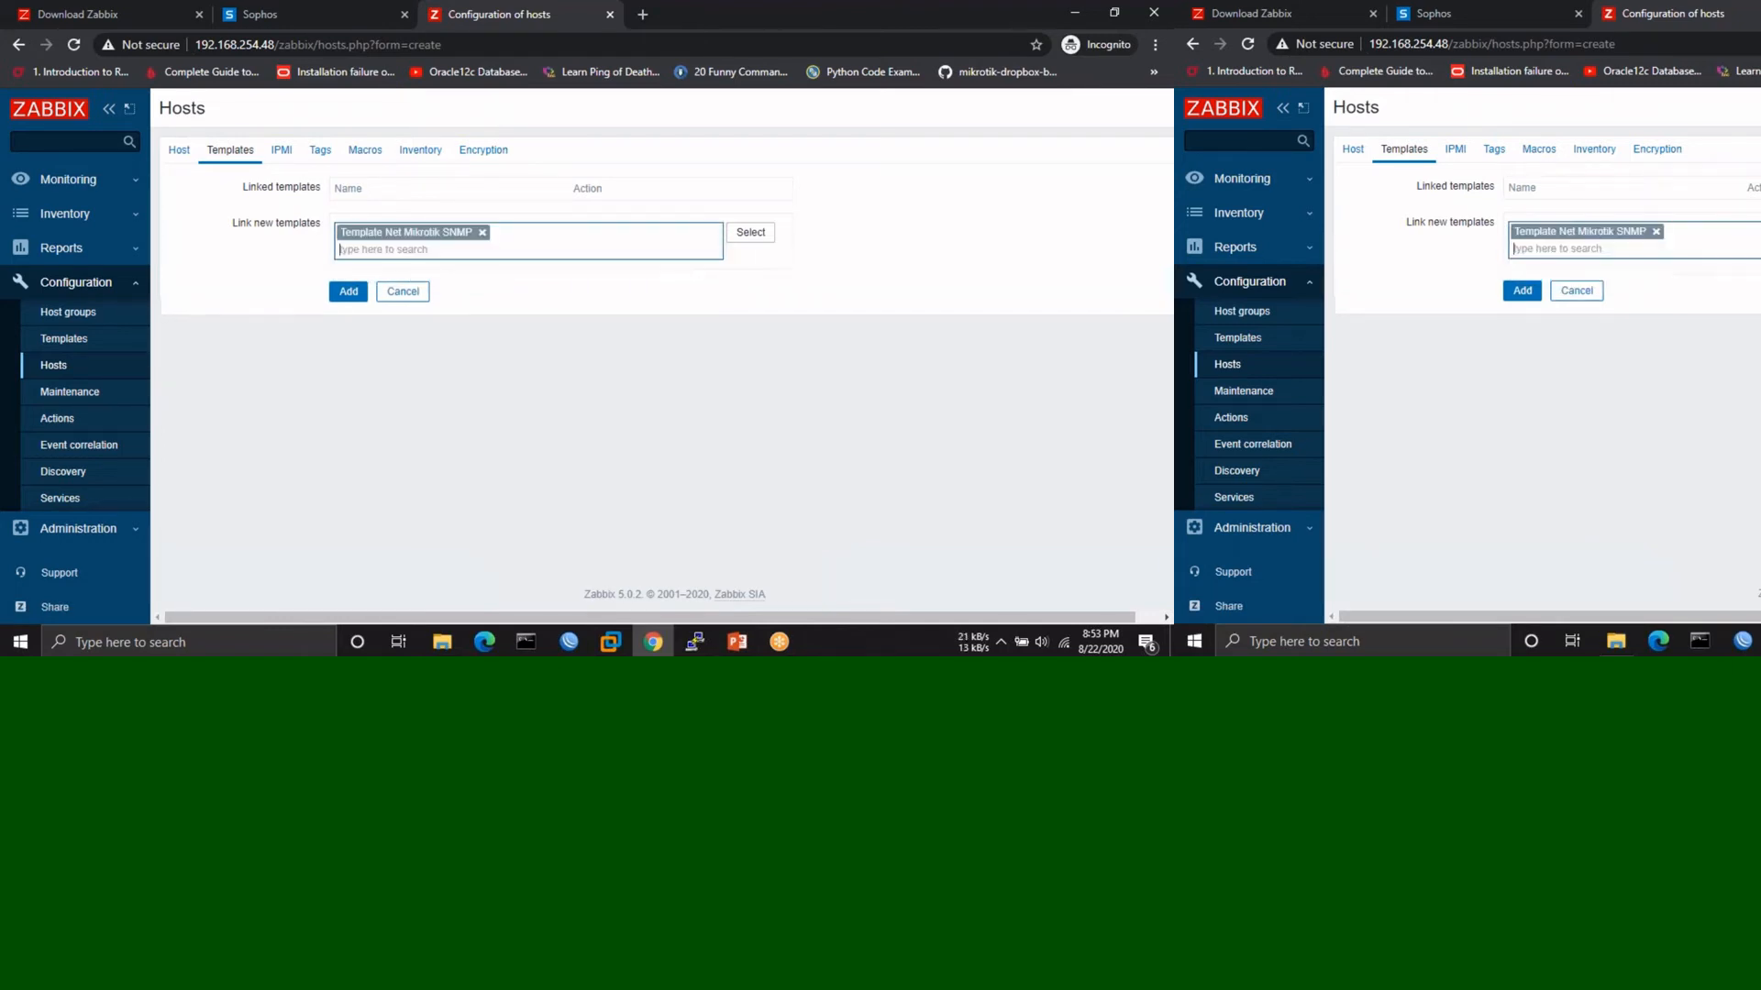
click(339, 298)
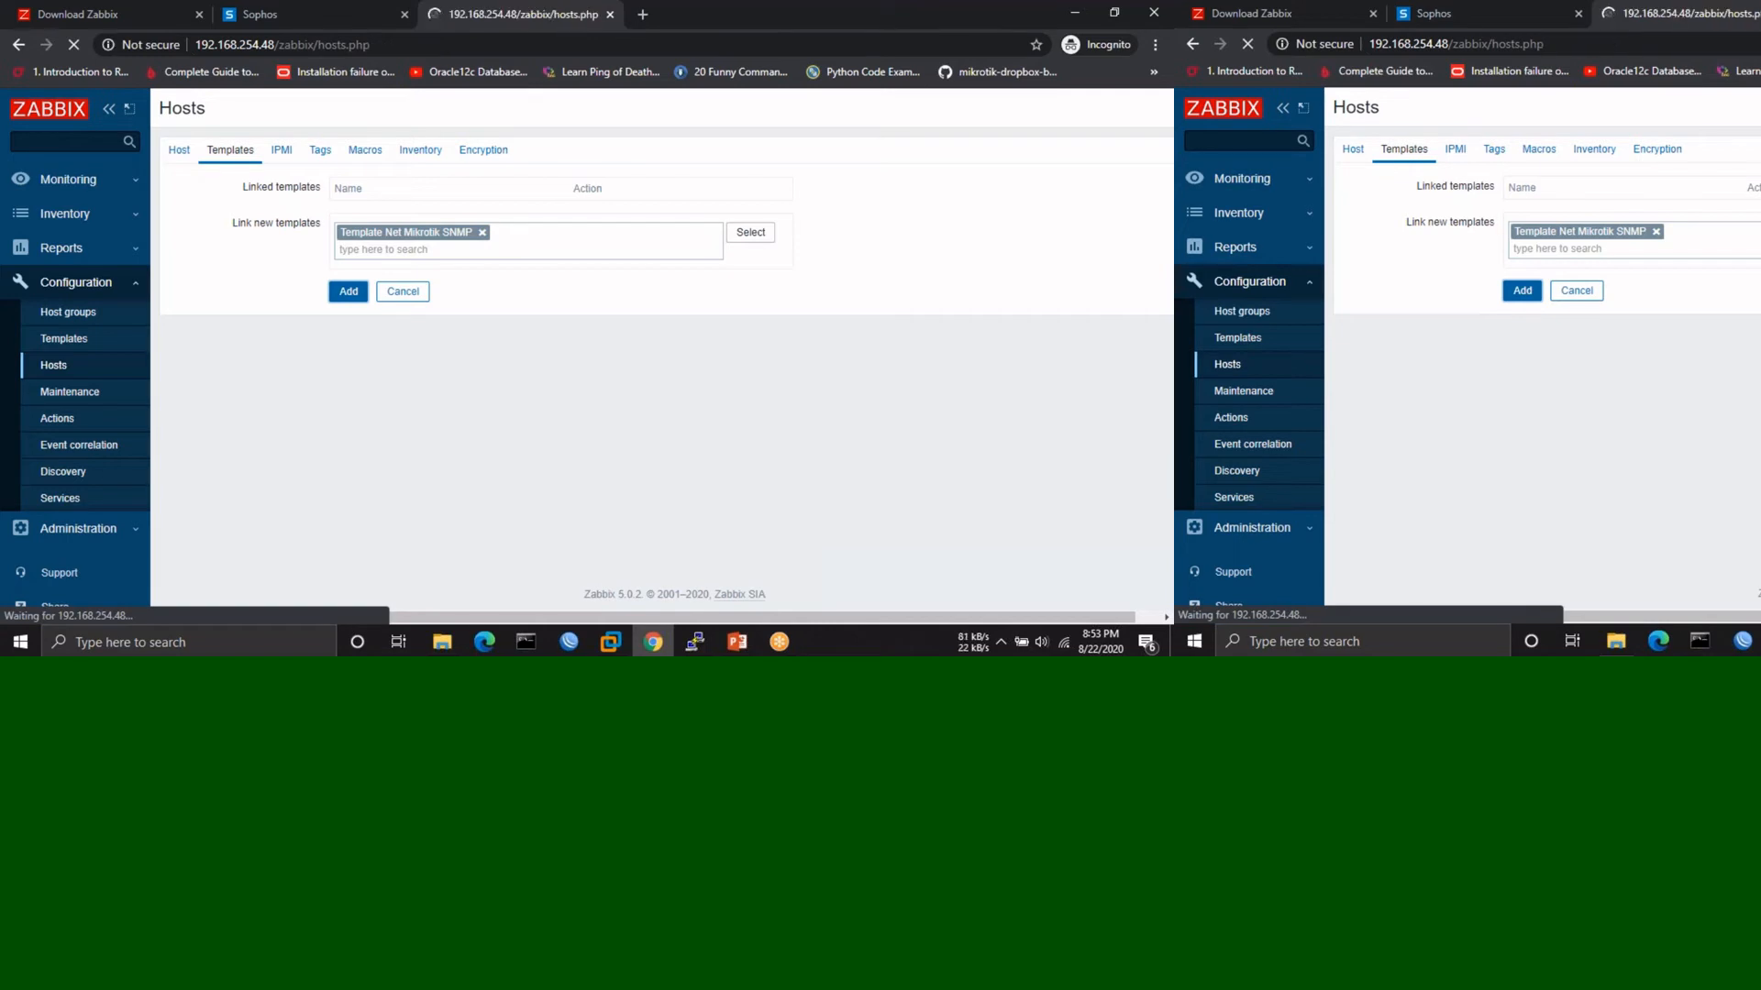
- Reload the hosts list without resubmitting the form, then return to the Zabbix download page
scroll(788, 294, down, 3)
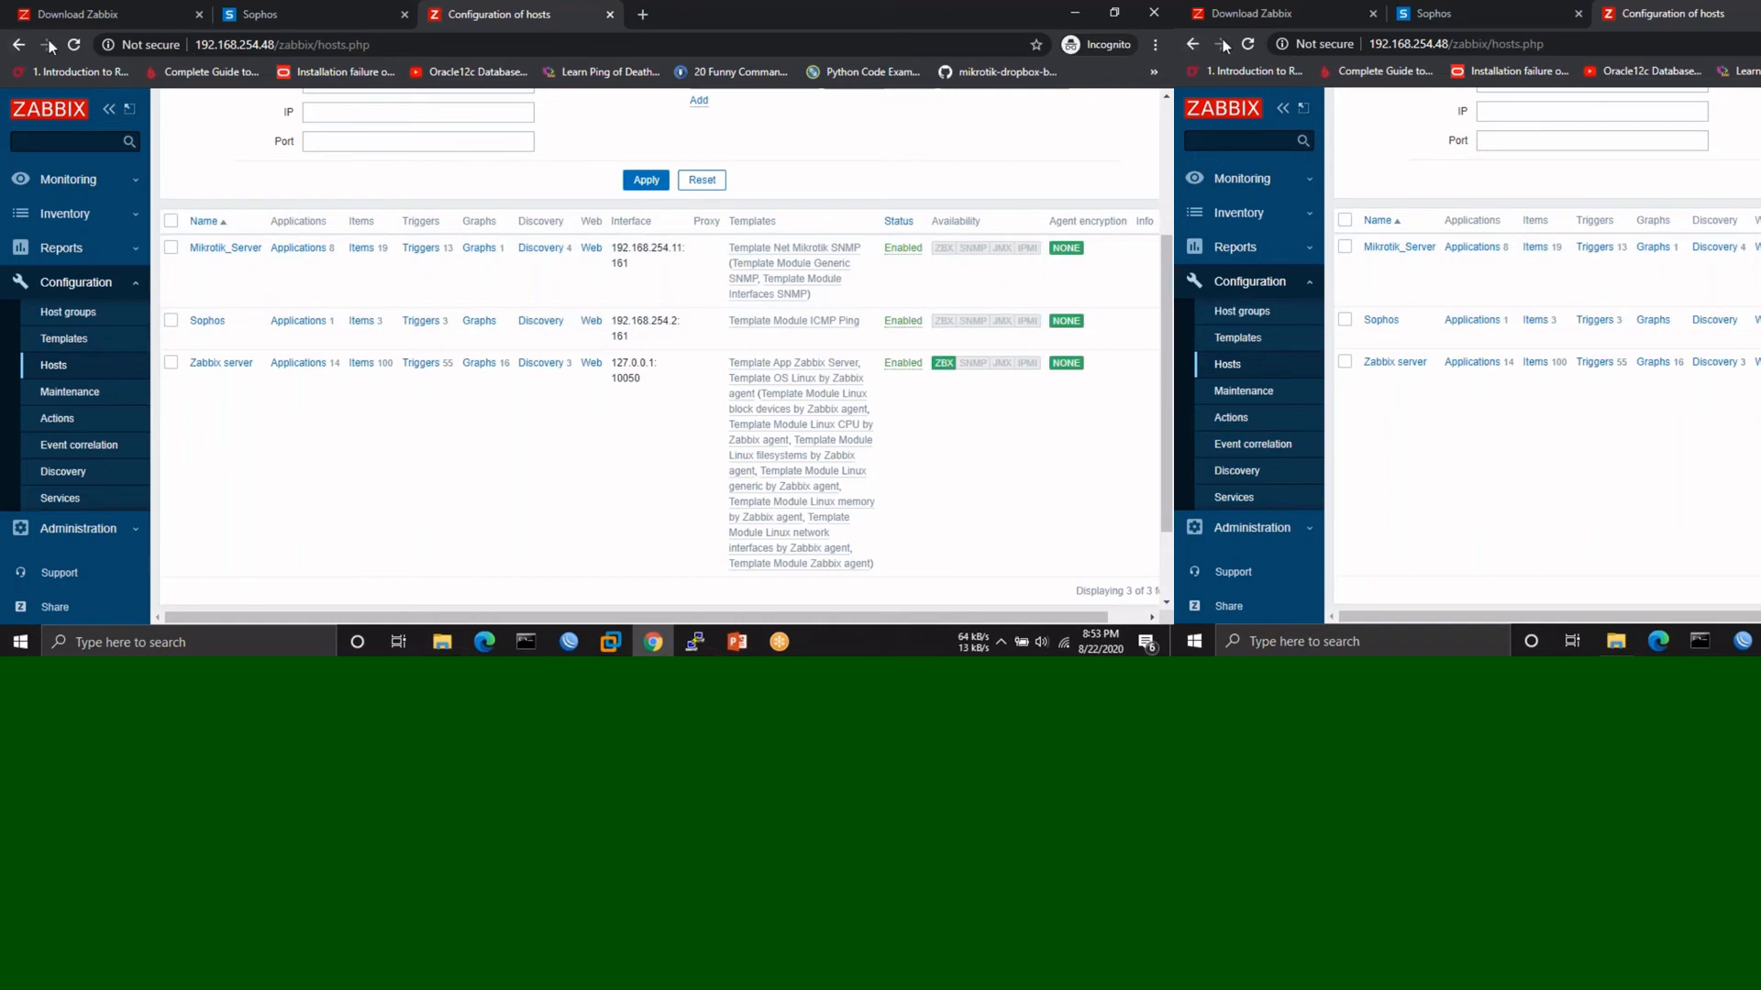
click(74, 45)
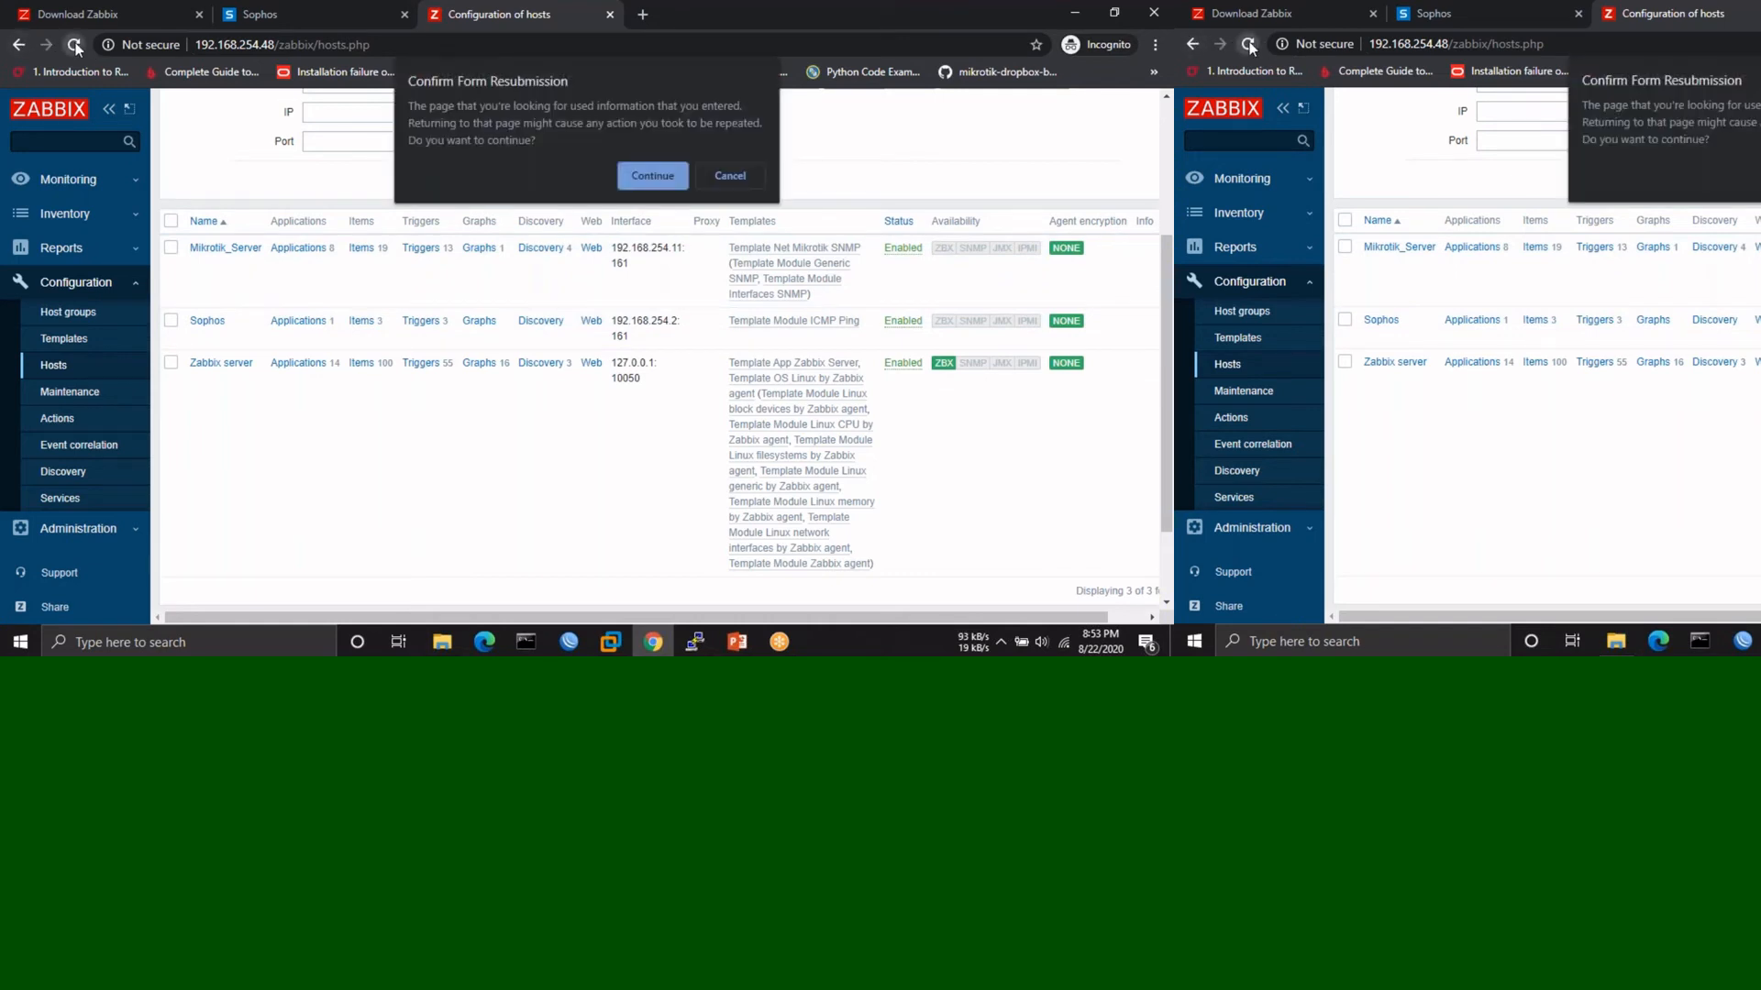
click(748, 181)
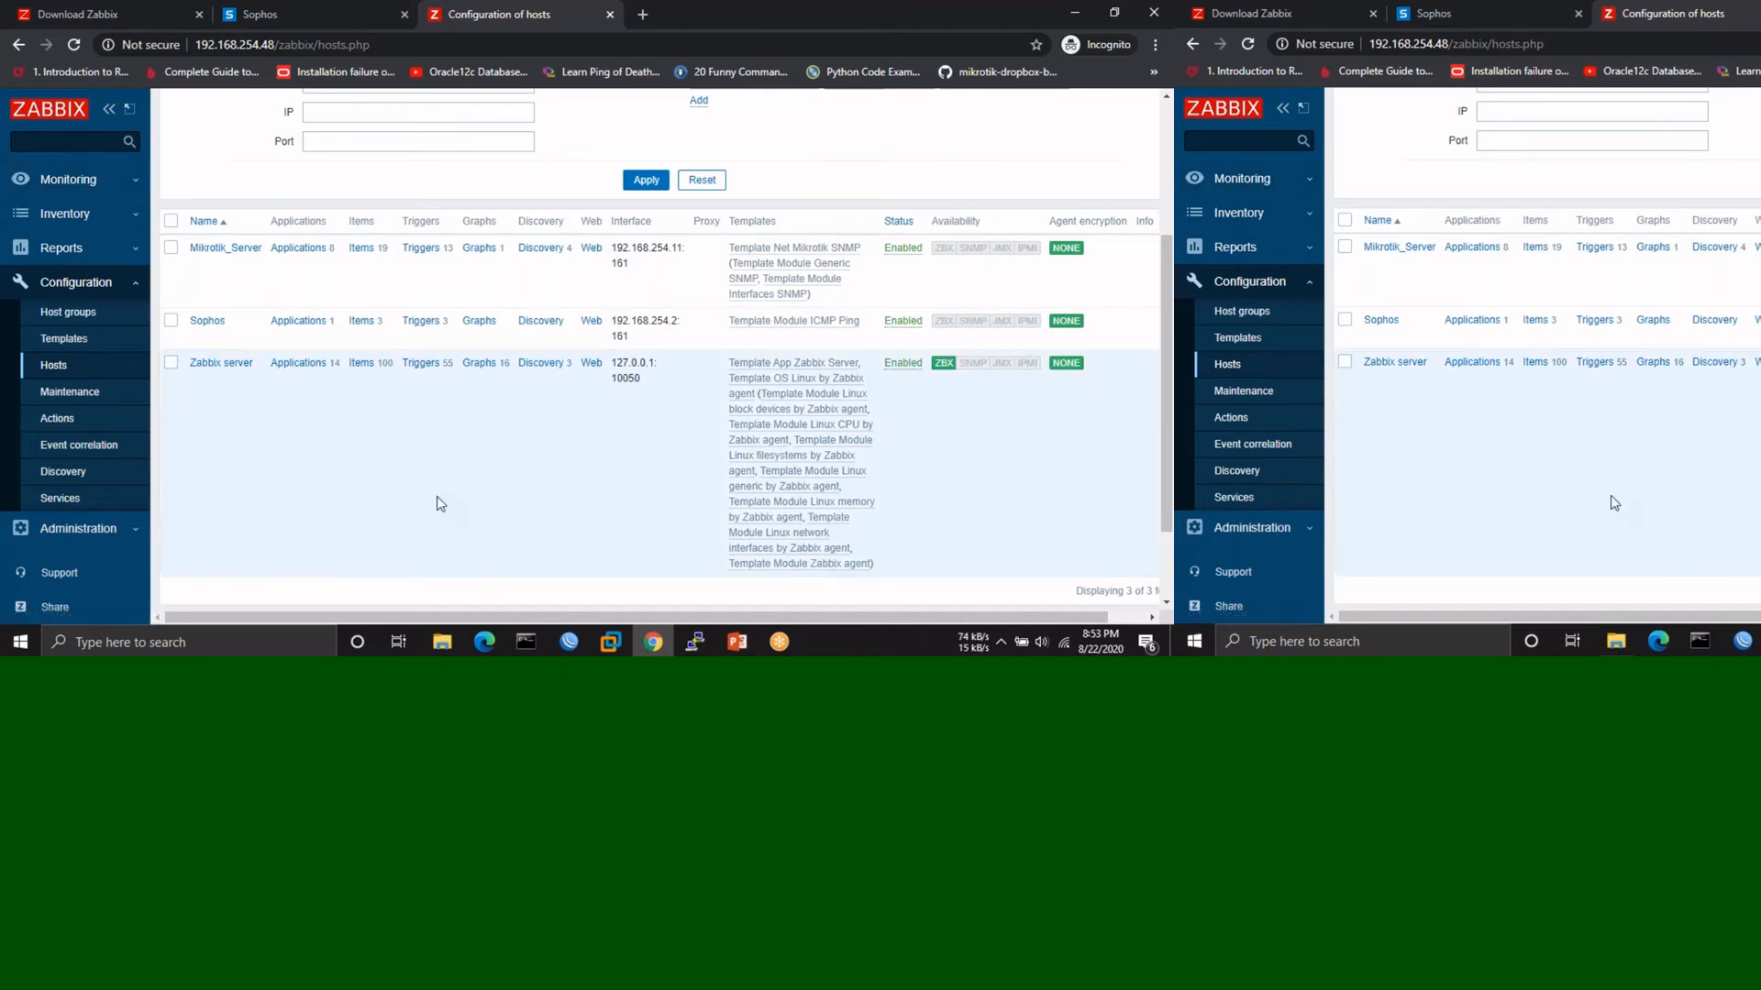
click(93, 27)
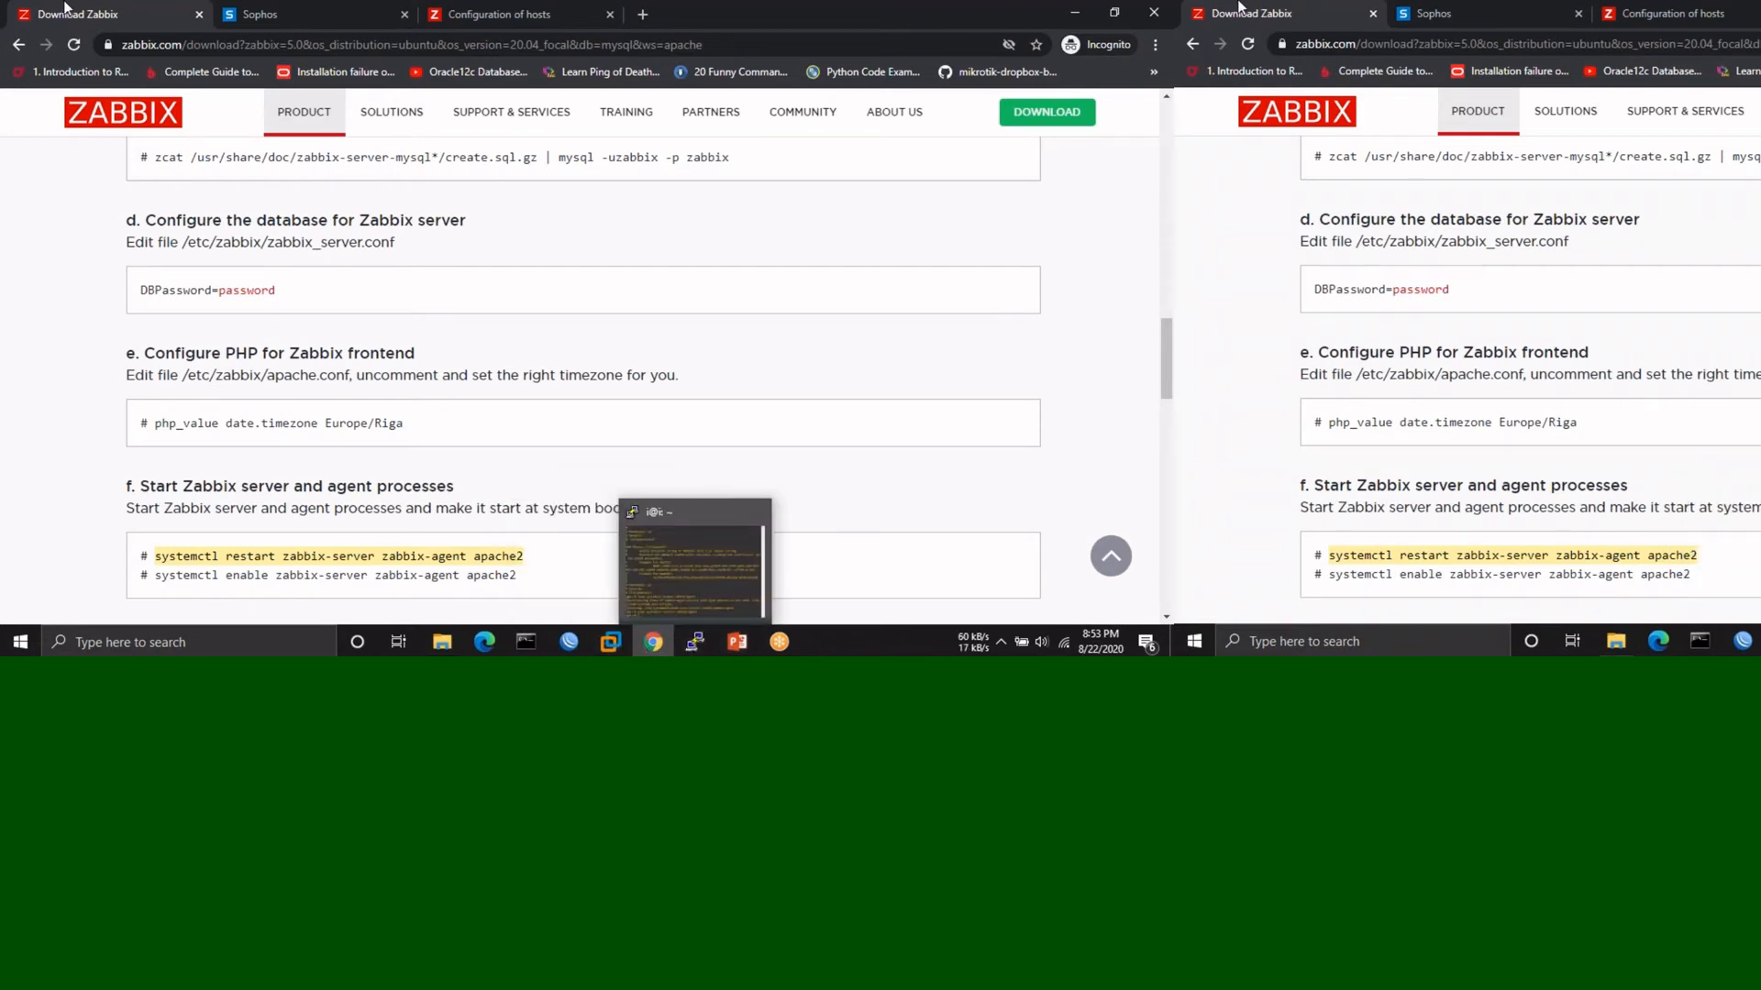
- Go to the Zabbix Agents download page set to Windows, amd64, 5.0 LTS, OpenSSL, MSI
click(500, 23)
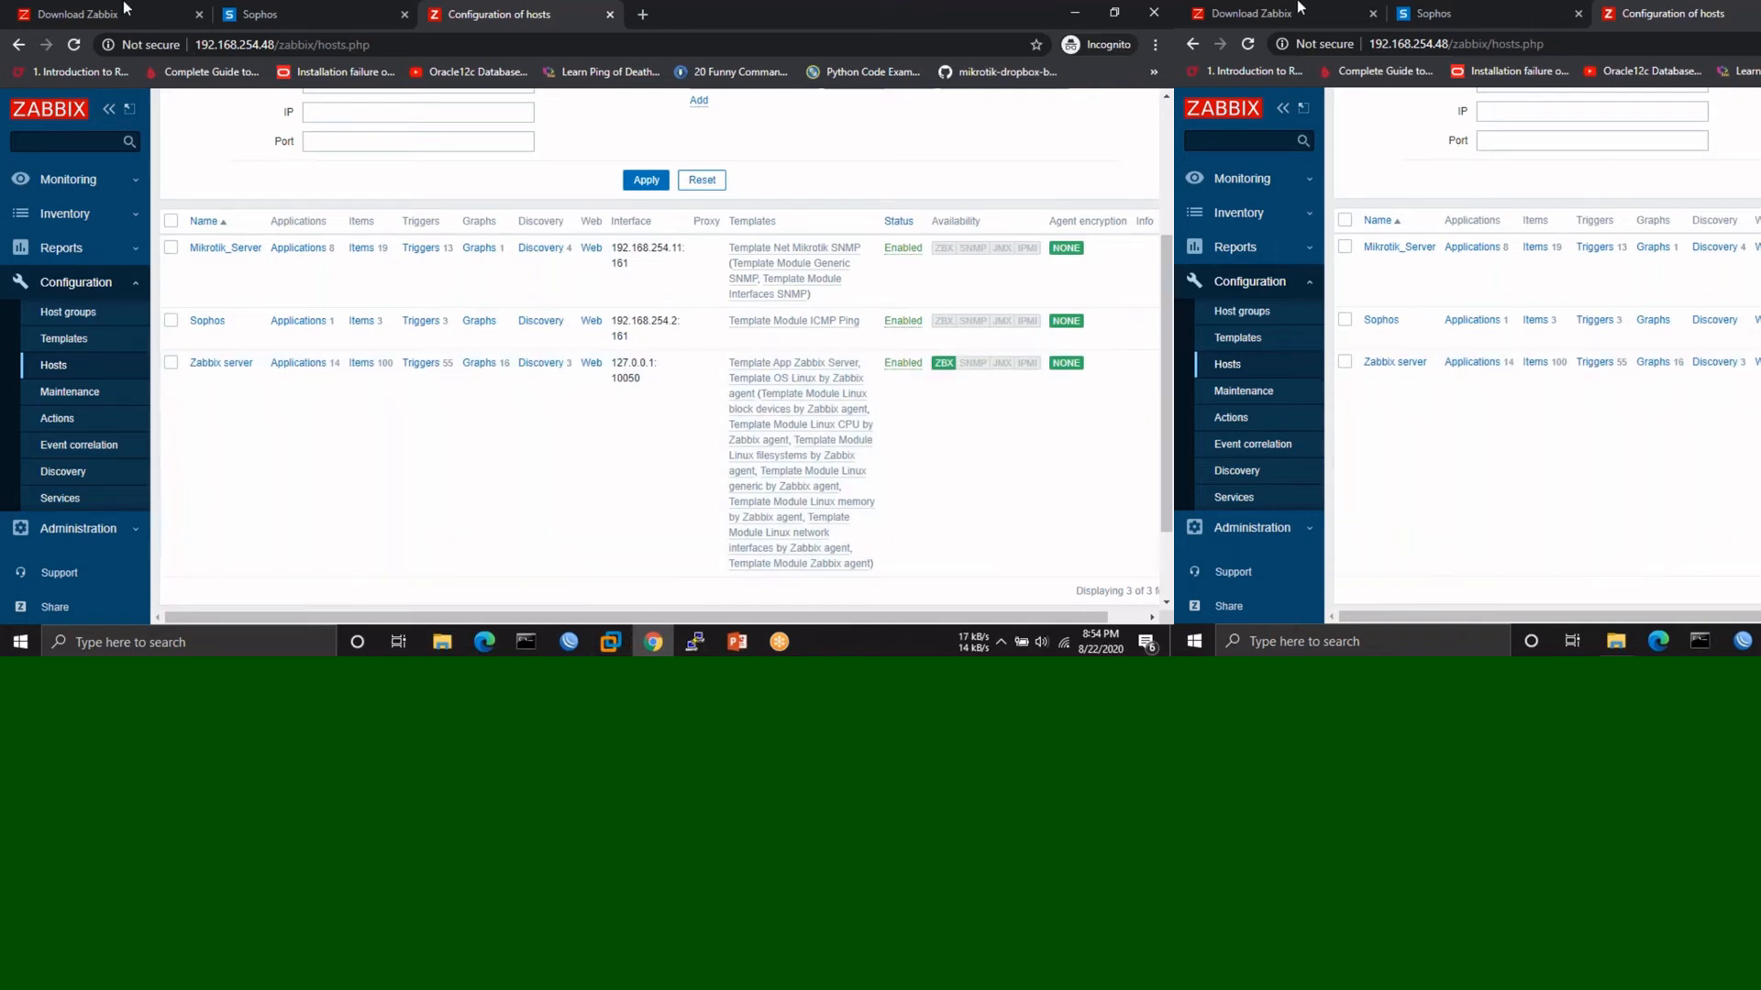
click(99, 15)
scroll(741, 329, up, 15)
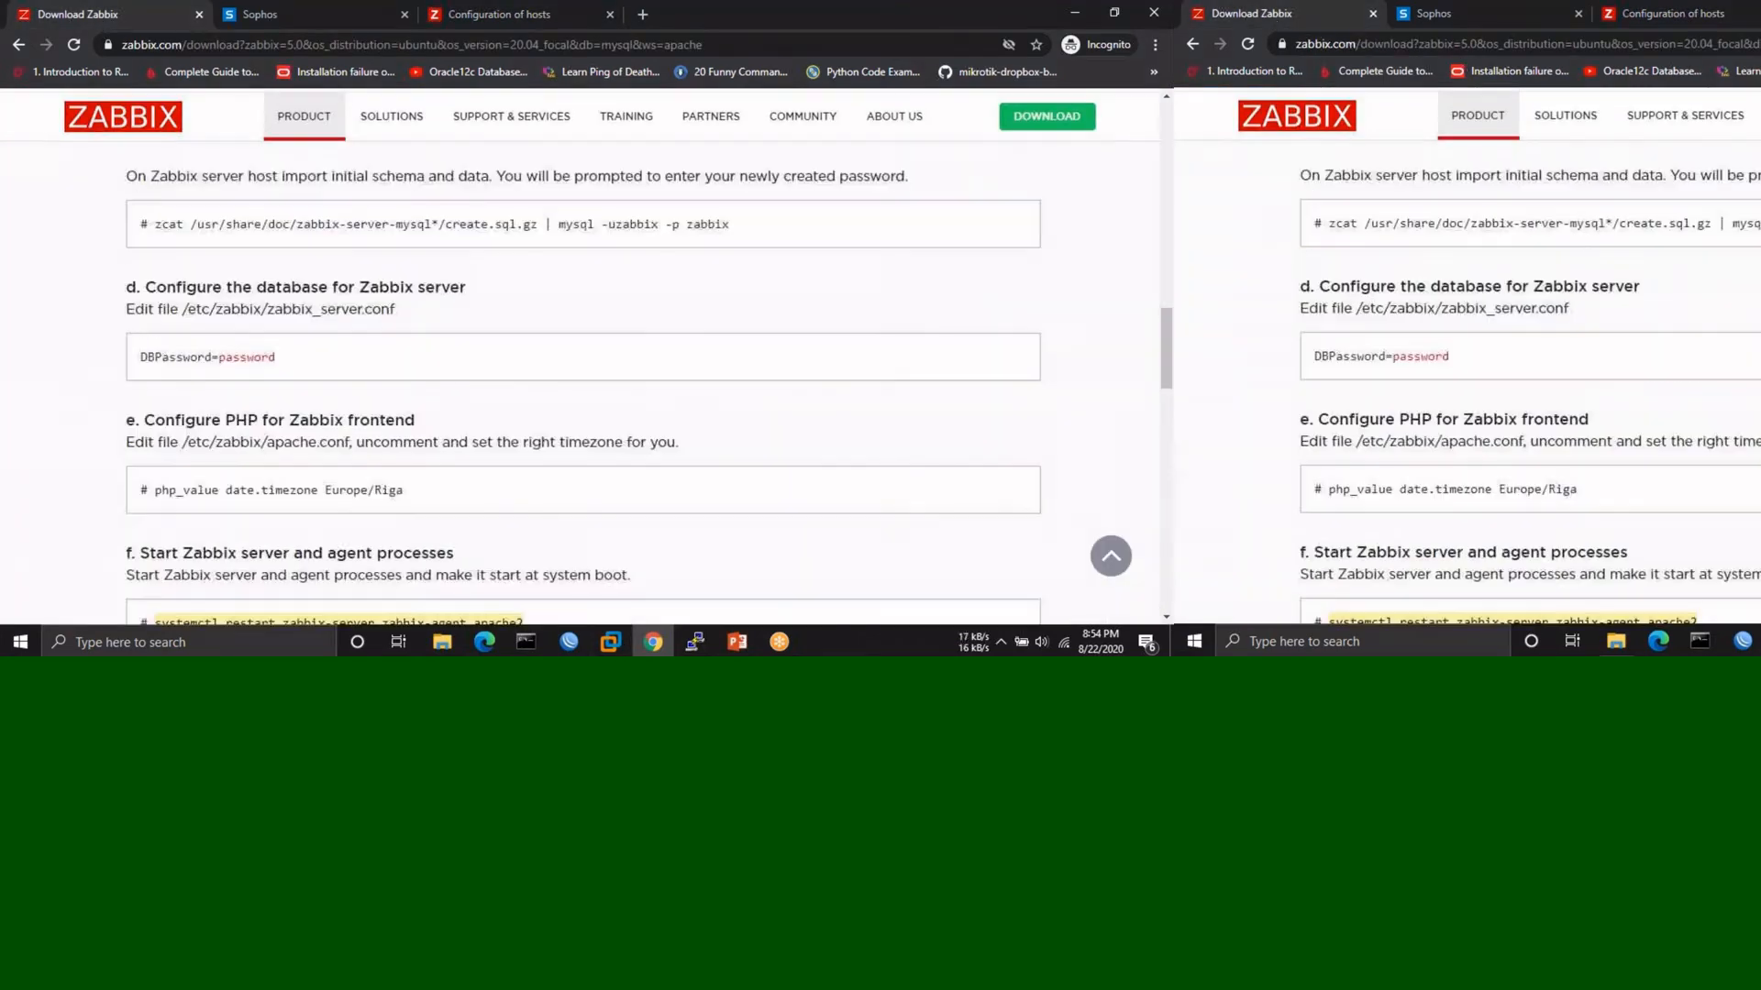
click(999, 382)
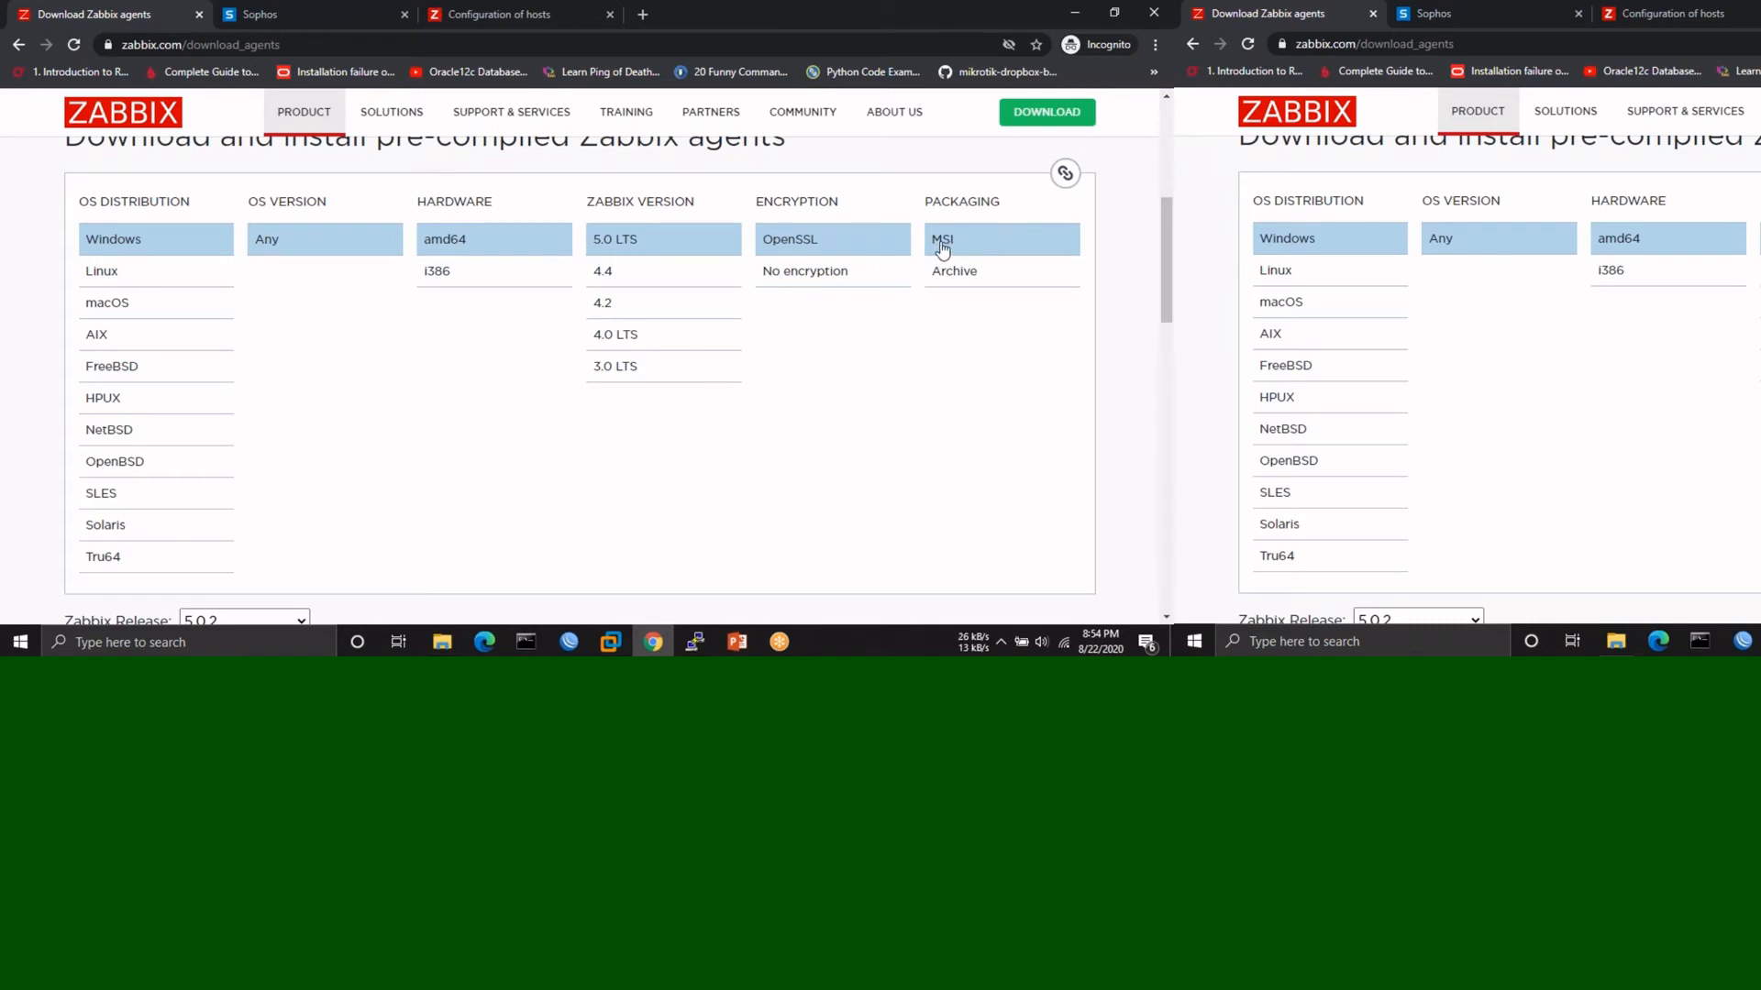
- Download the zabbix_agent-5.0.2-windows-amd64-openssl.msi installer, set to open when finished
scroll(829, 405, down, 3)
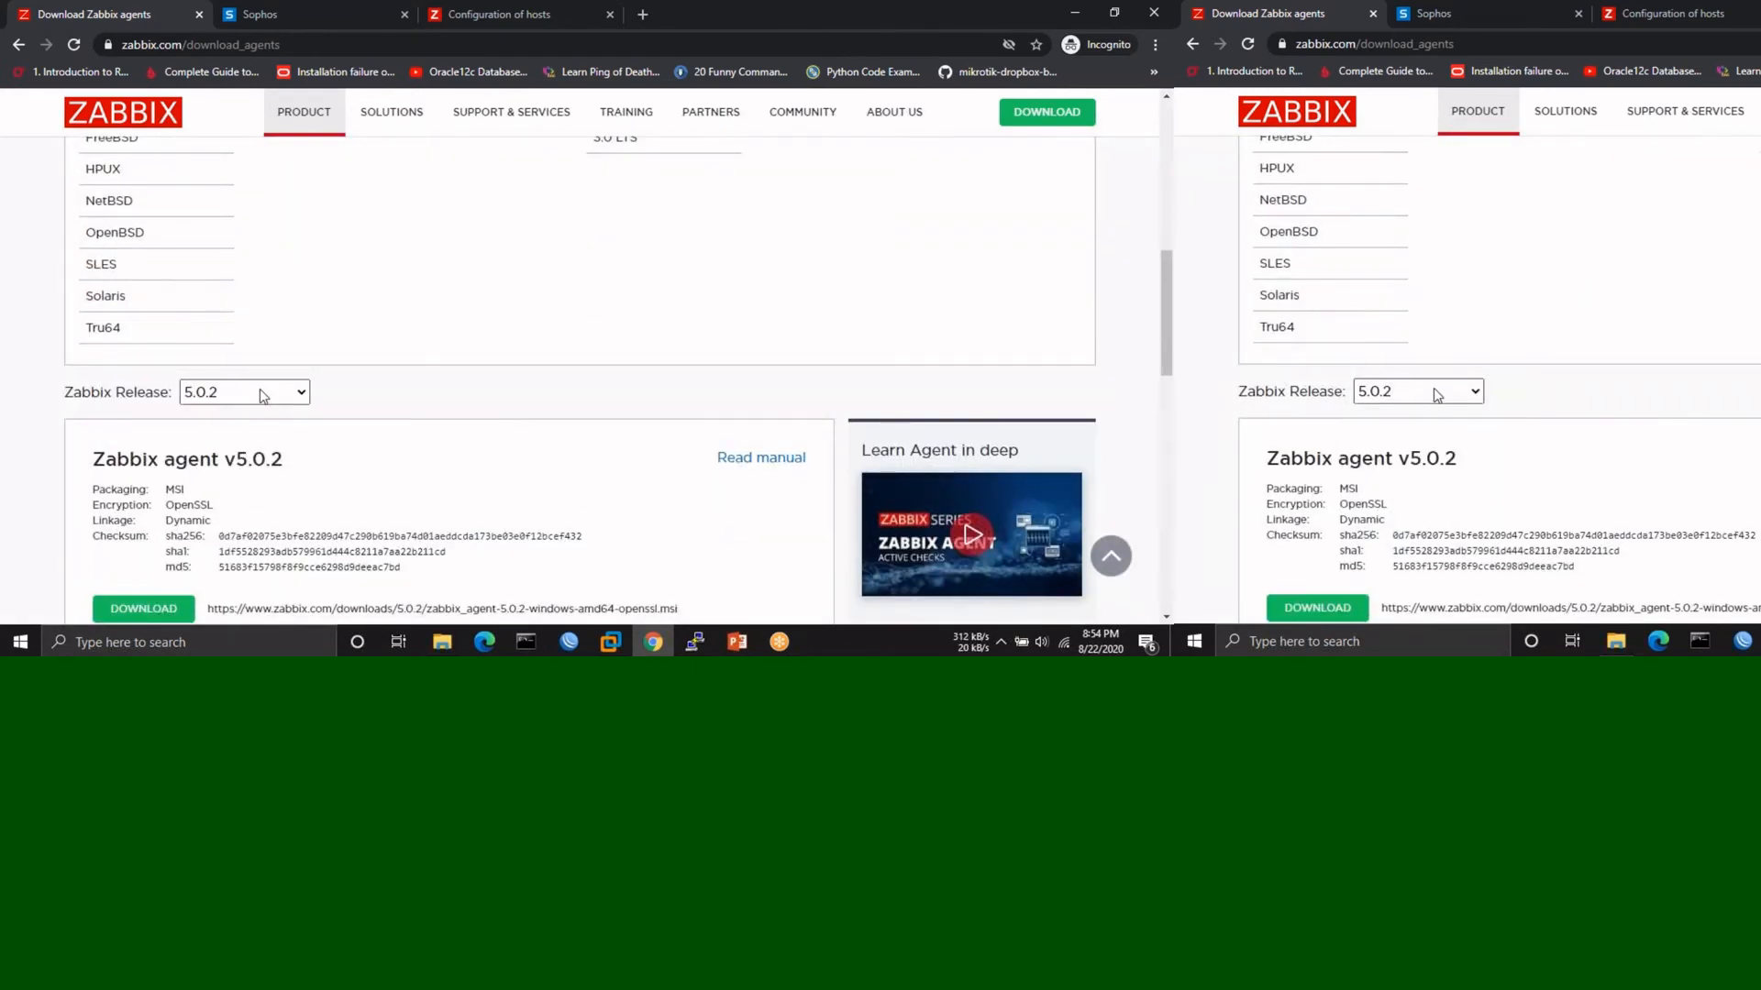
scroll(107, 373, down, 3)
click(105, 365)
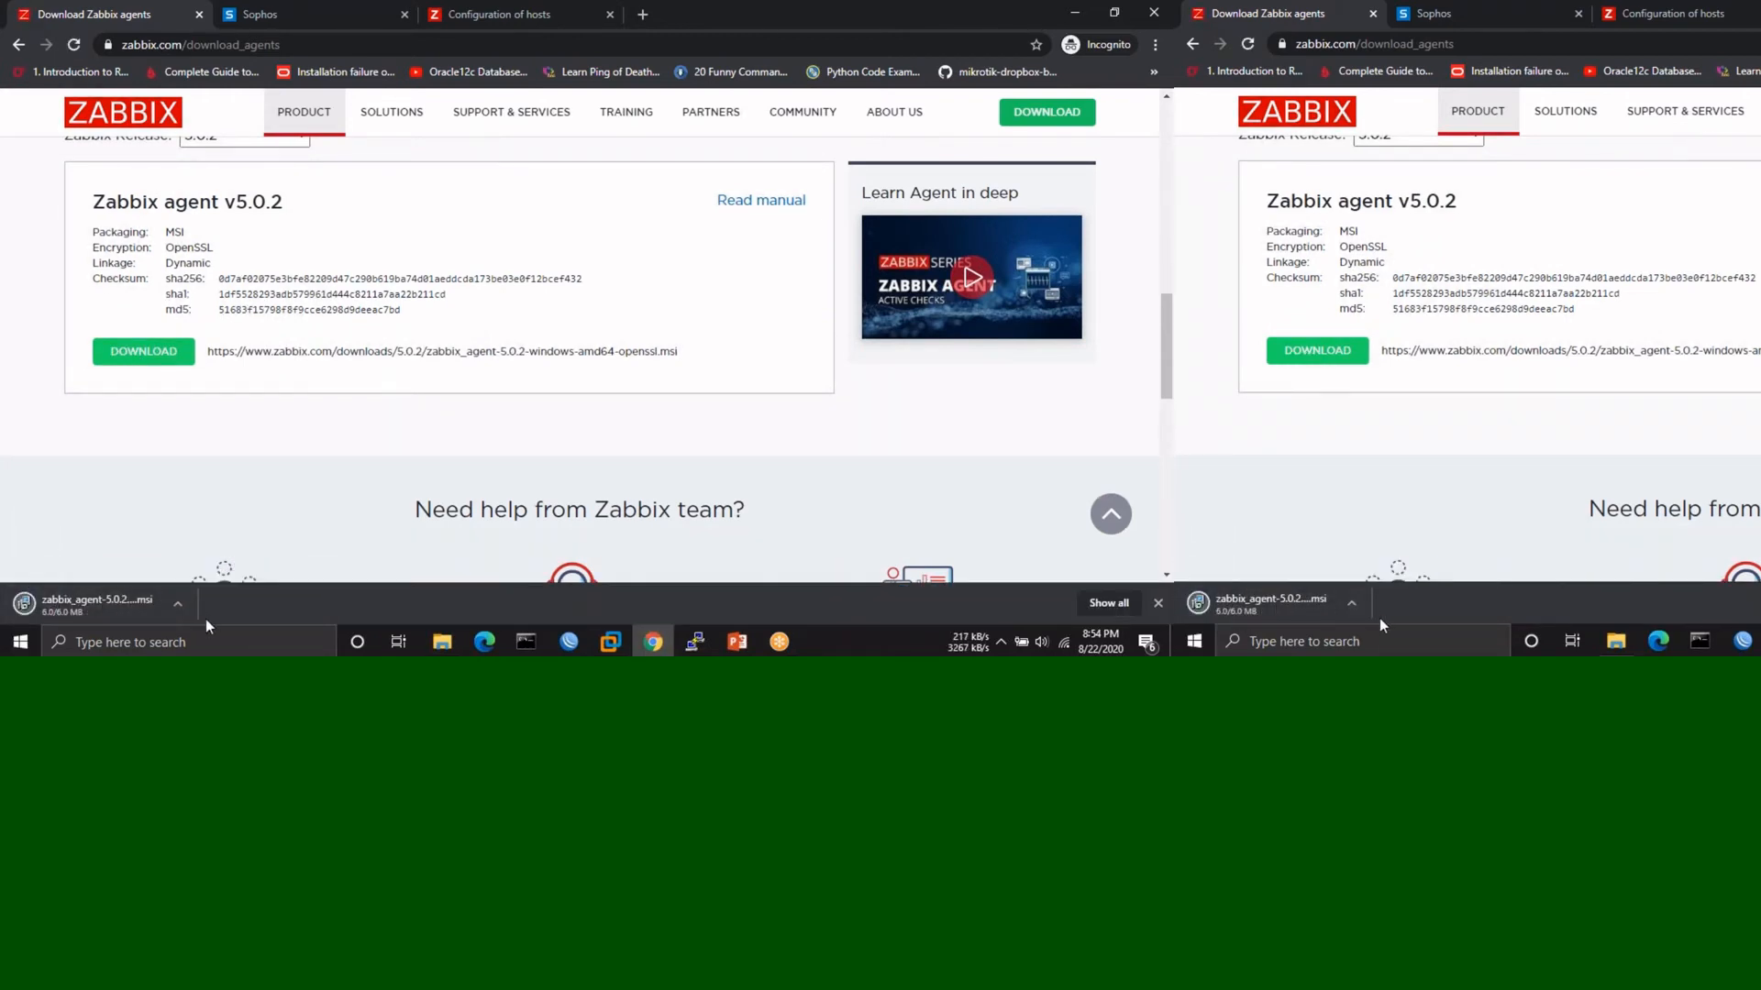
click(178, 603)
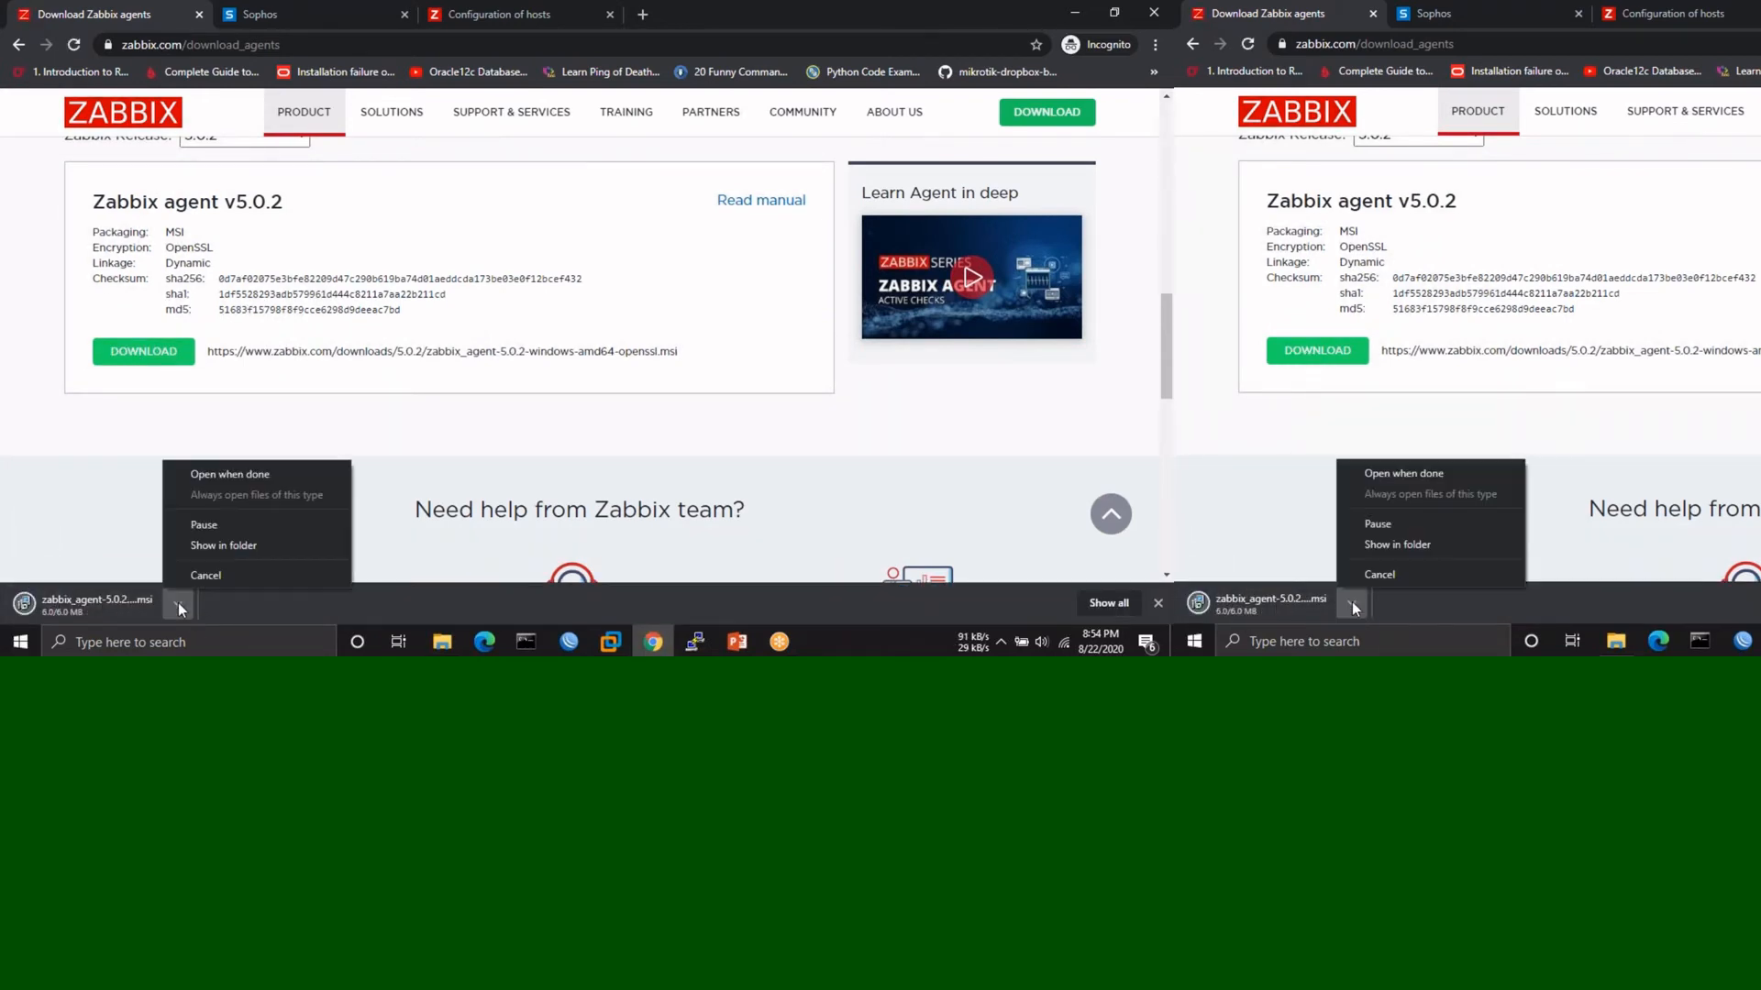
click(221, 475)
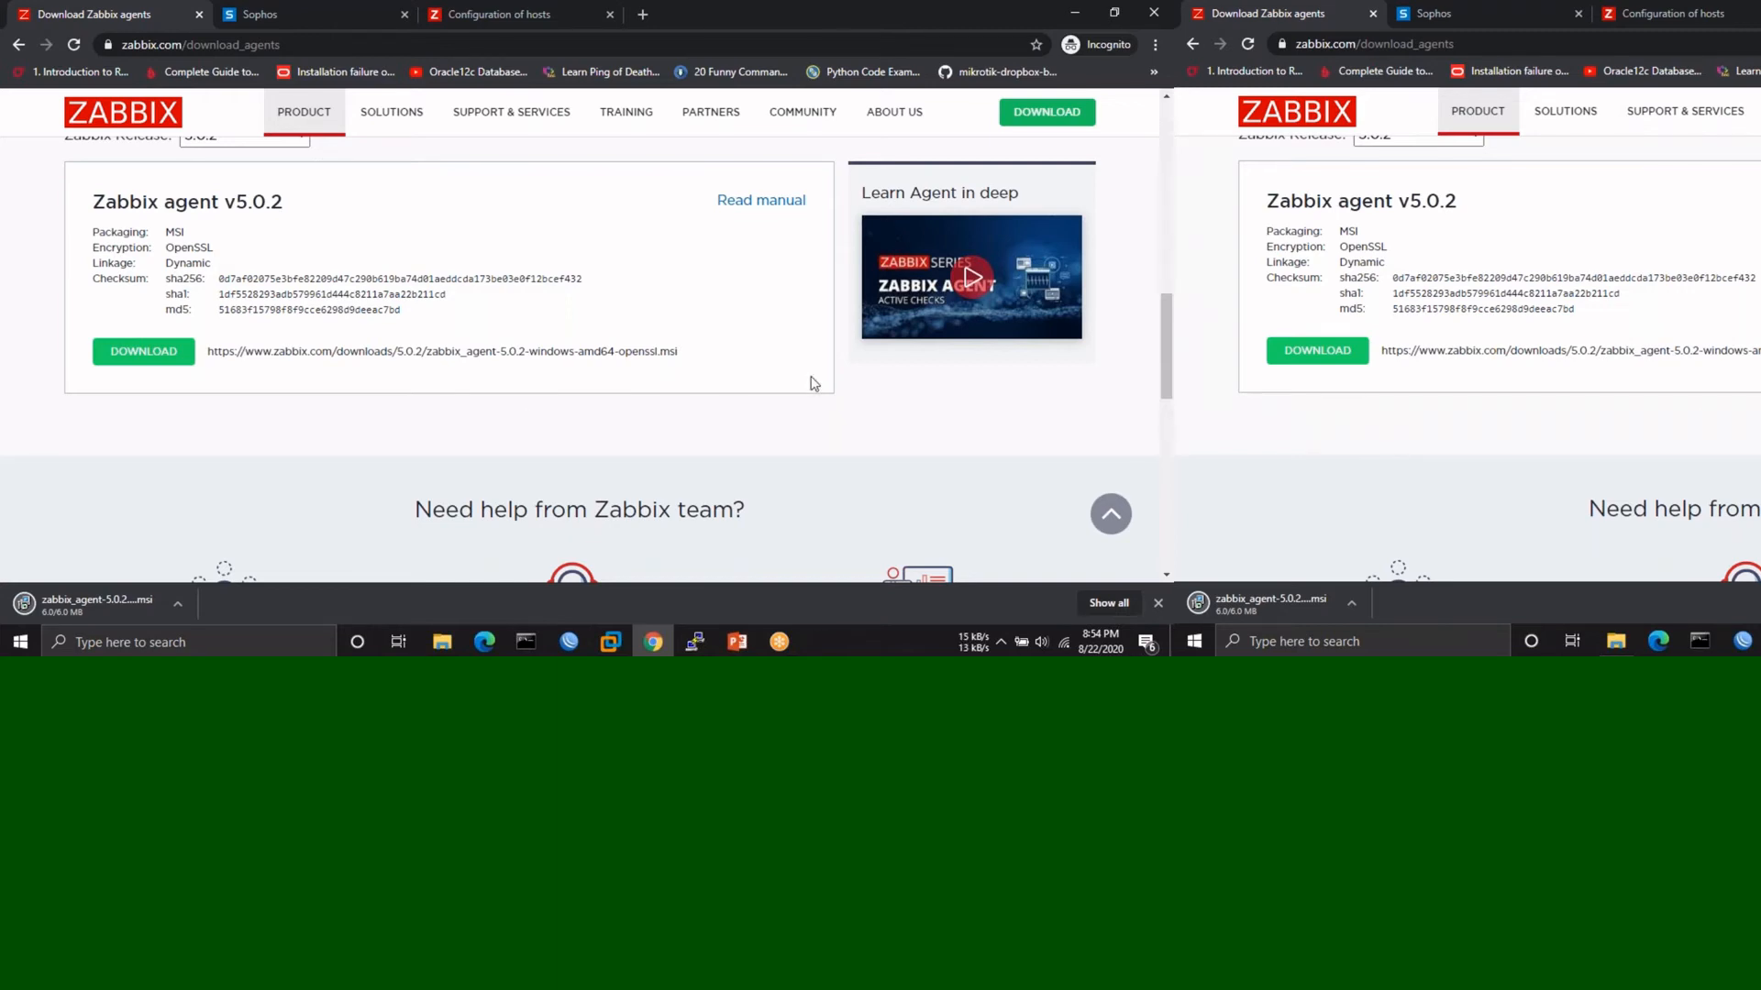
scroll(815, 384, up, 10)
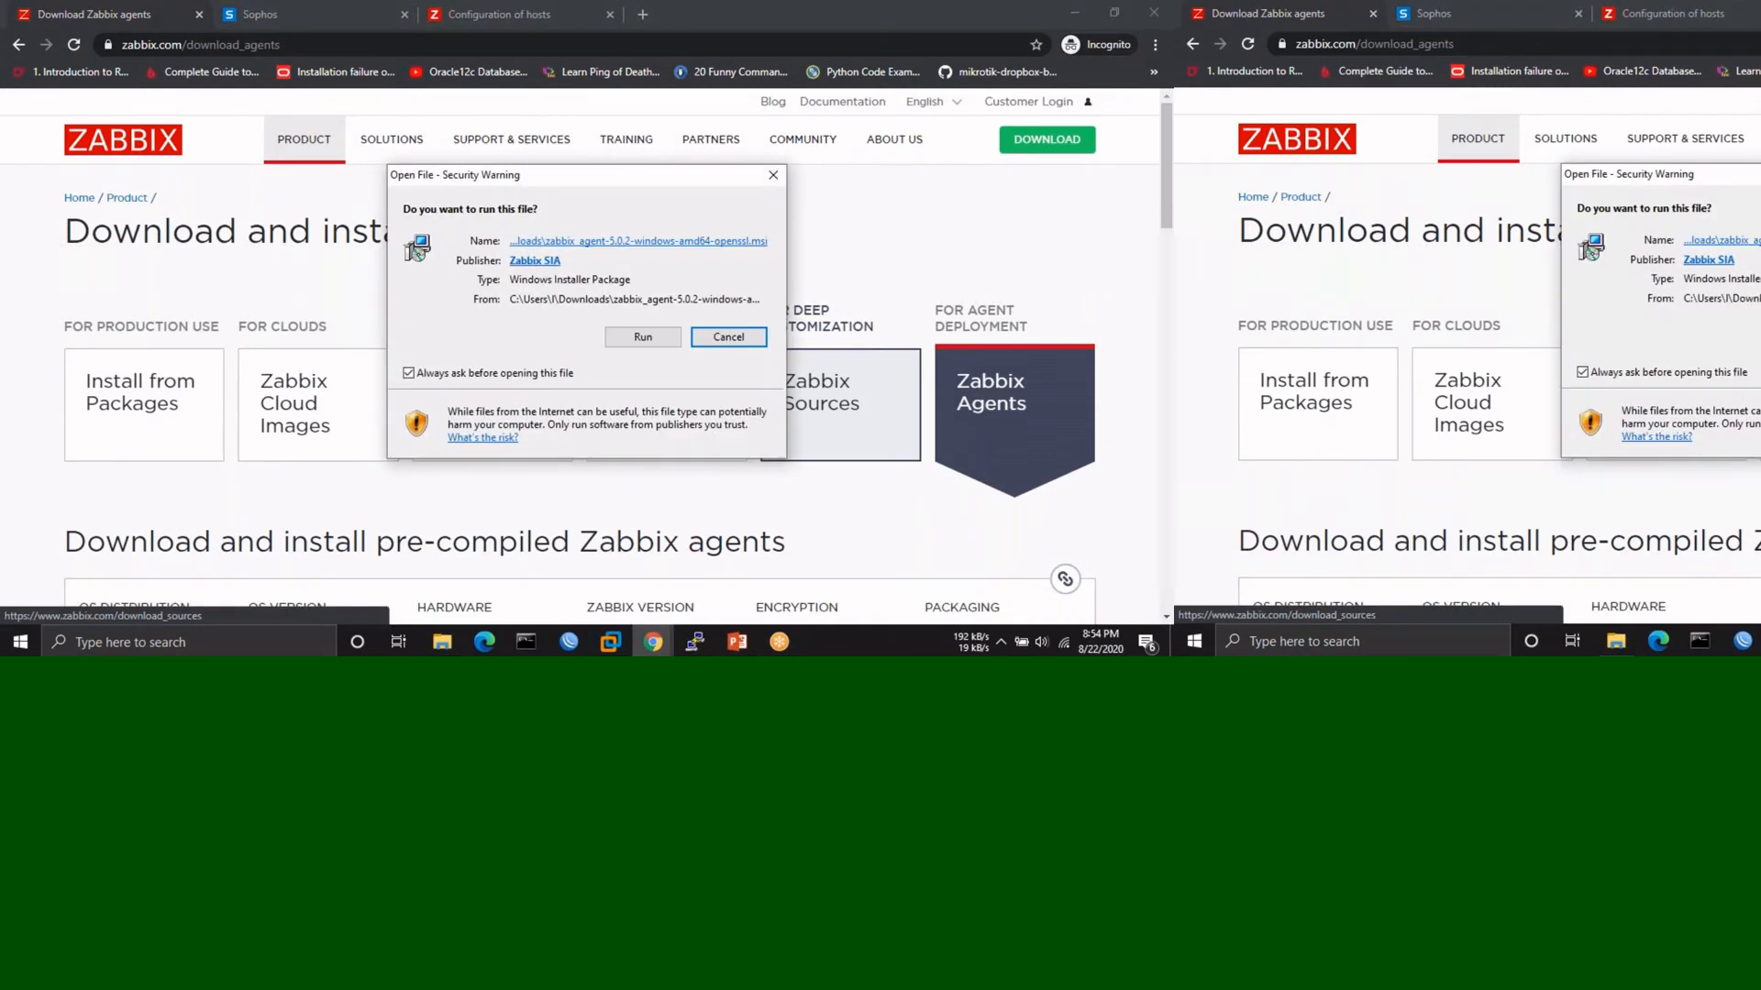
- Run the agent installer, accept the license and advance to the custom setup page
click(643, 336)
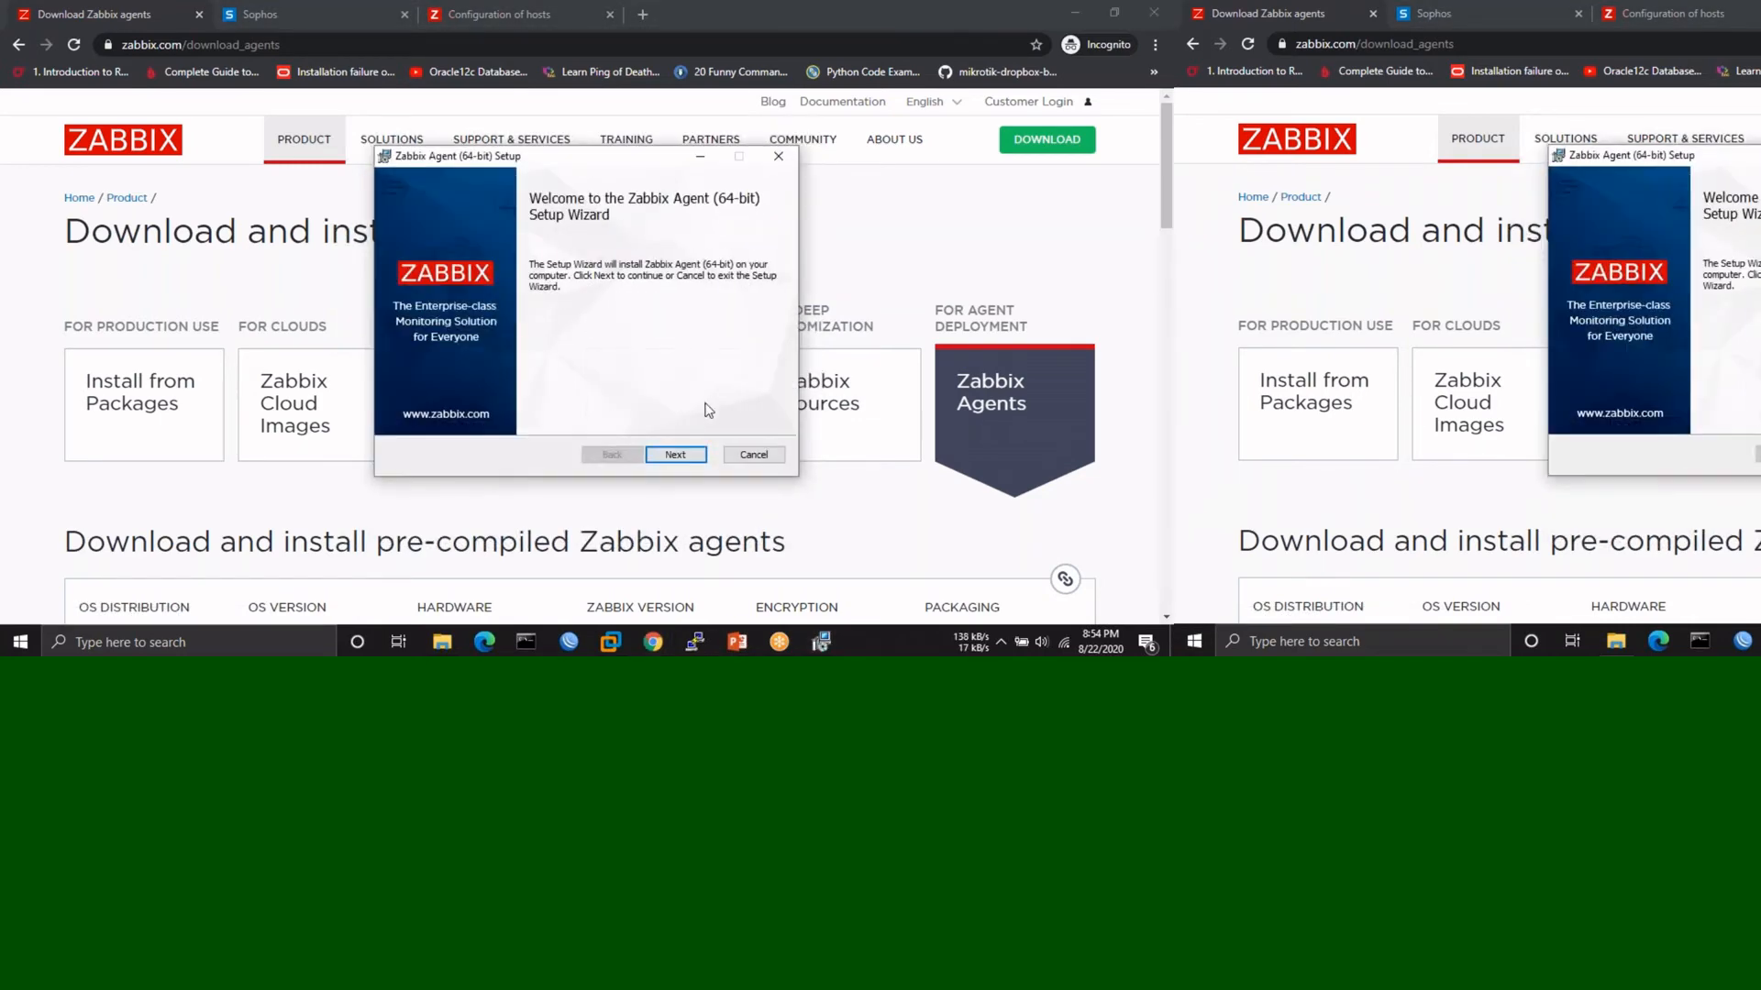
click(674, 455)
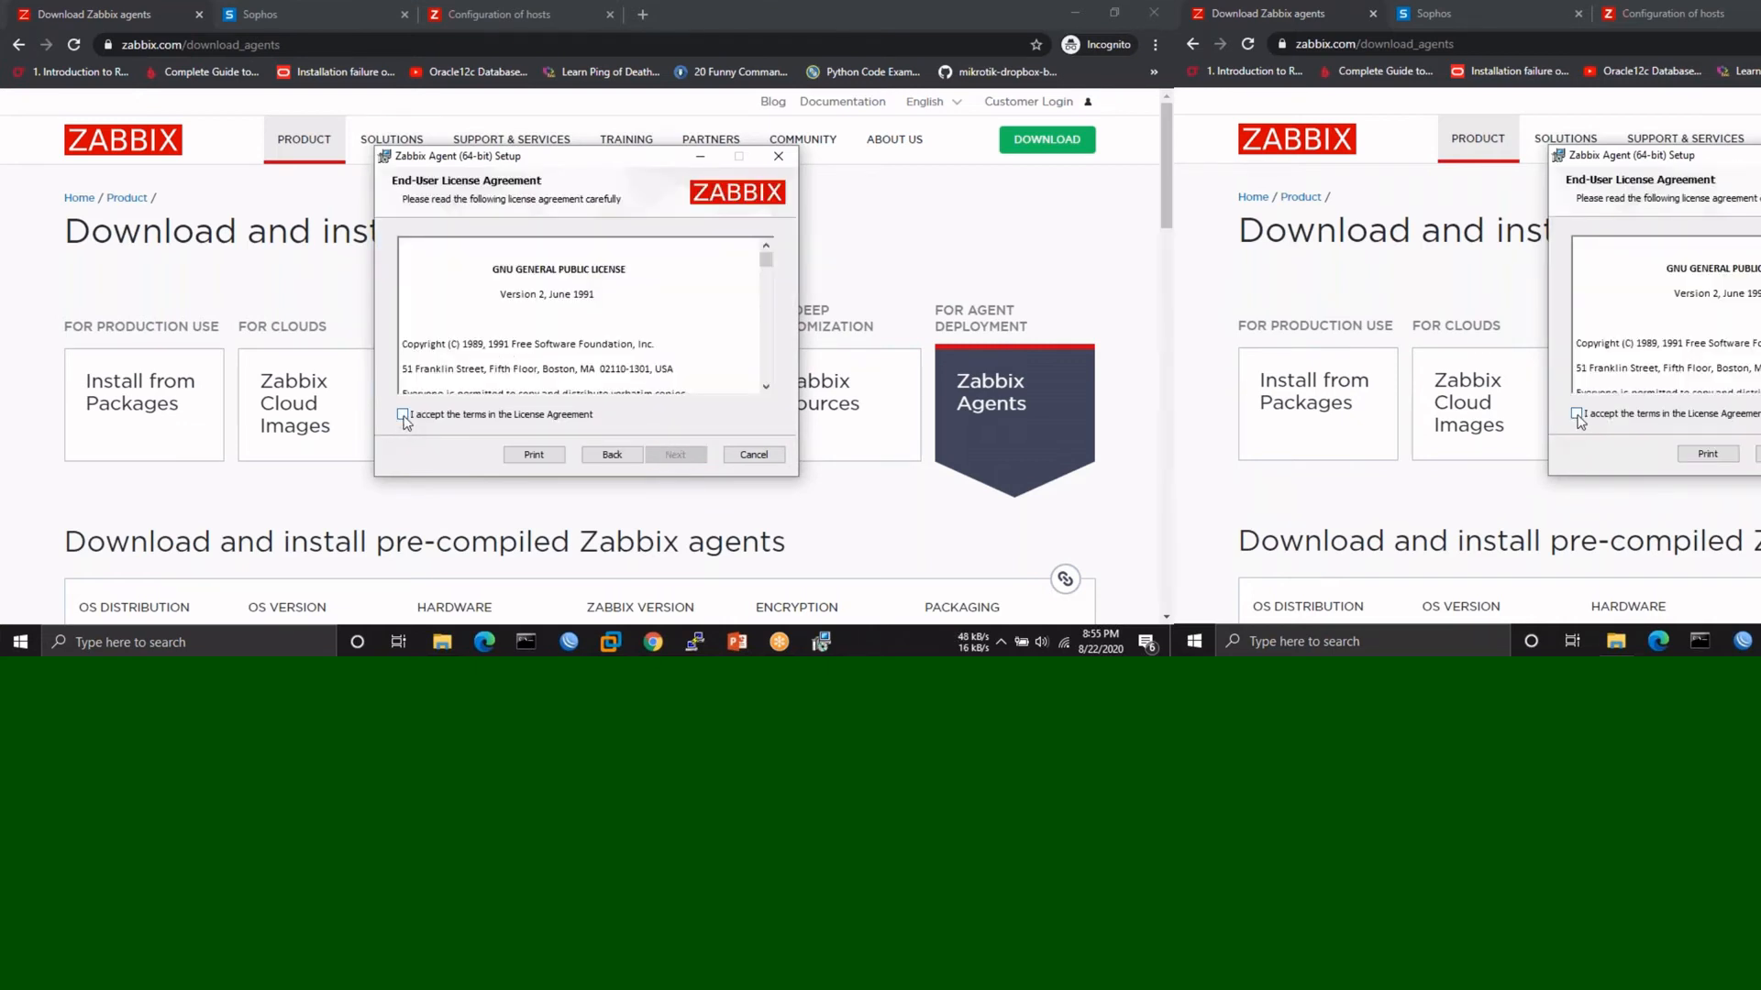
click(403, 416)
click(686, 459)
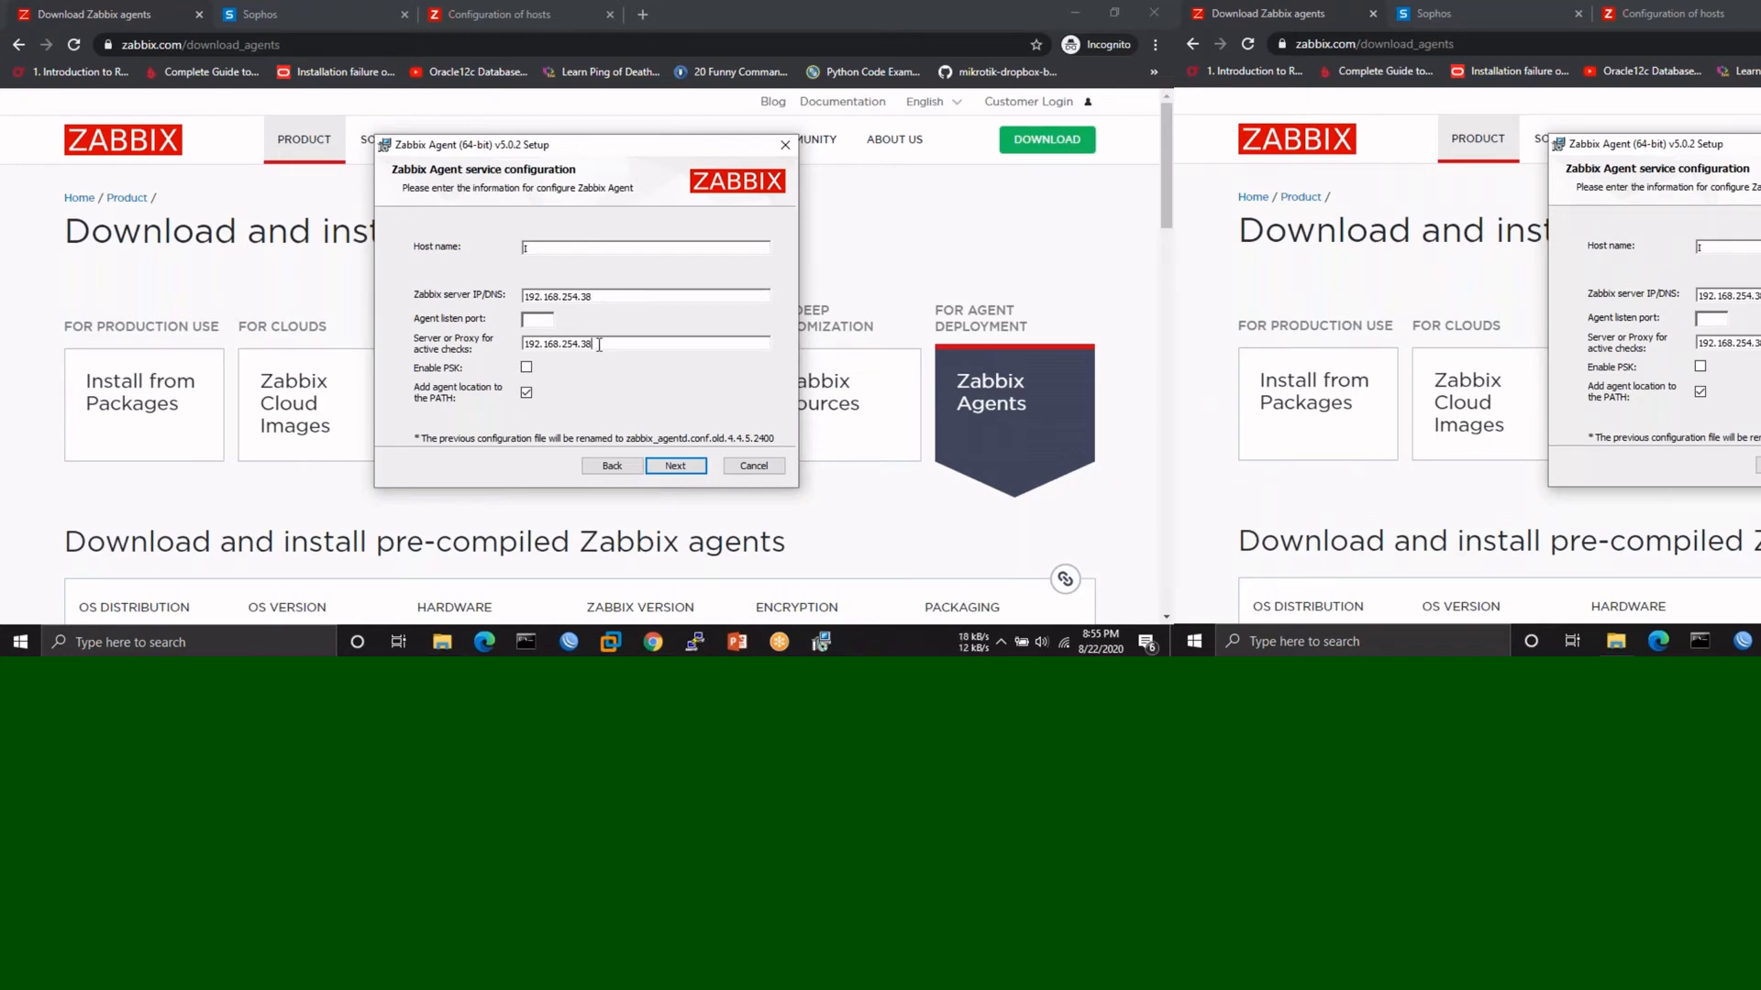
click(675, 466)
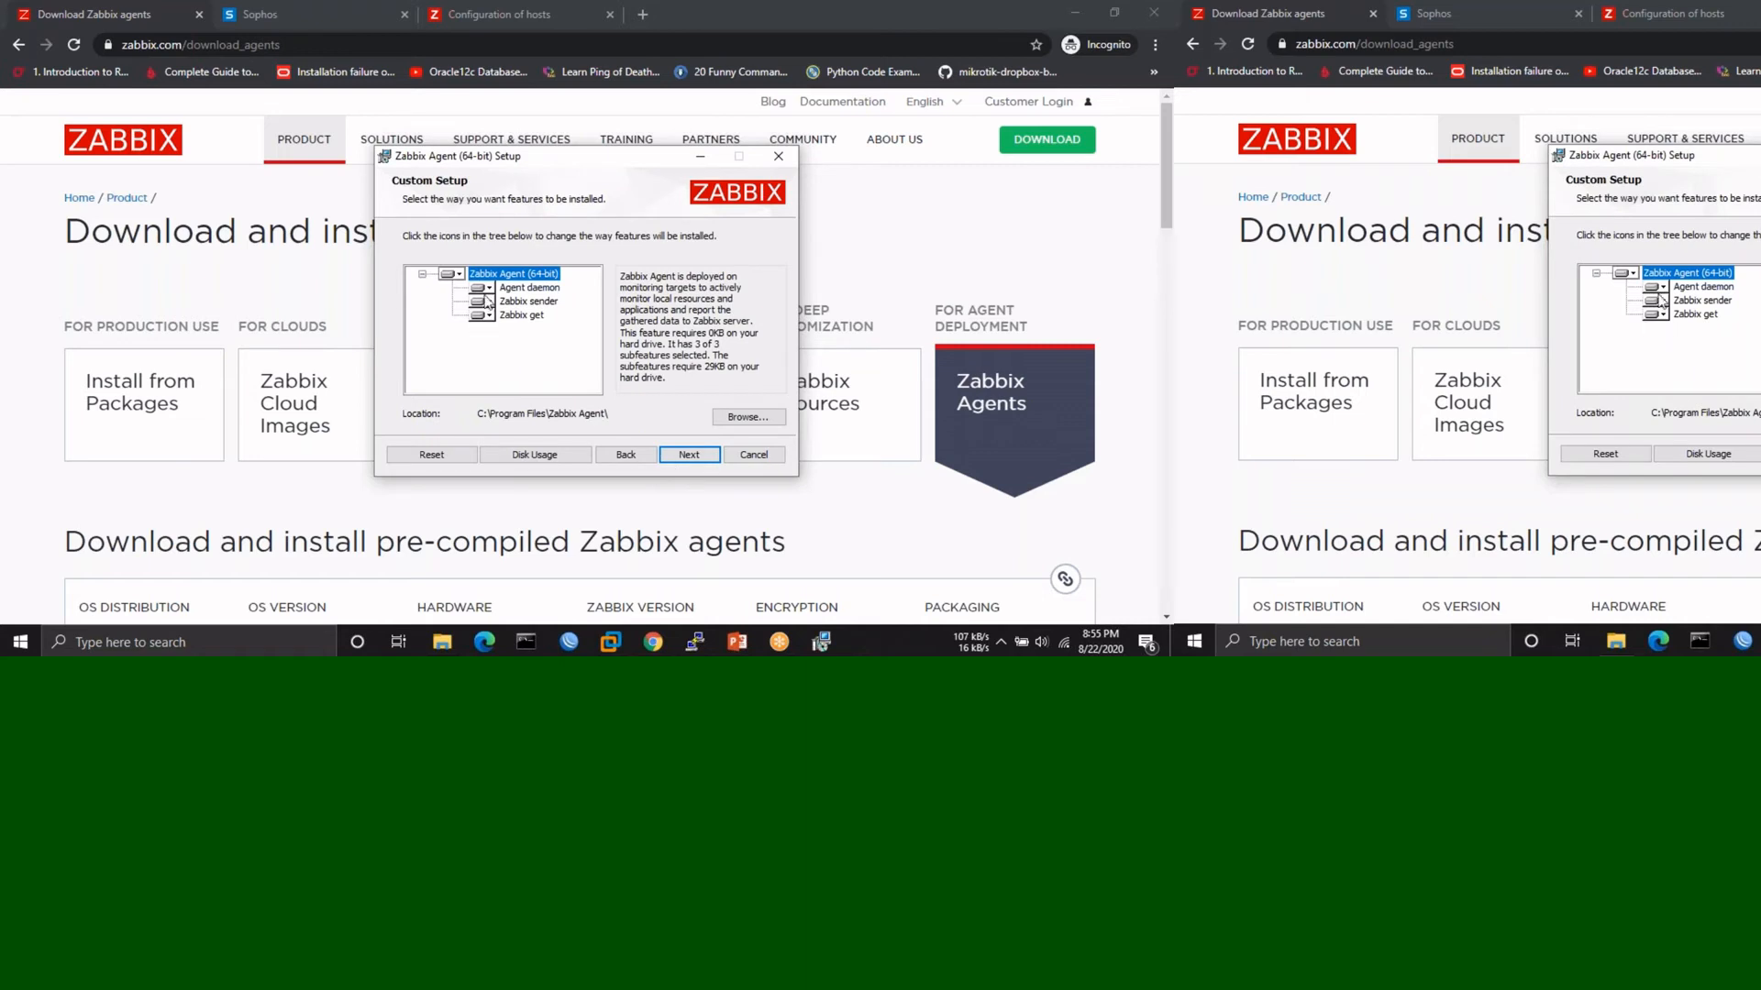
- Cancel the installation, close the wizard, and switch to File Explorer
click(752, 456)
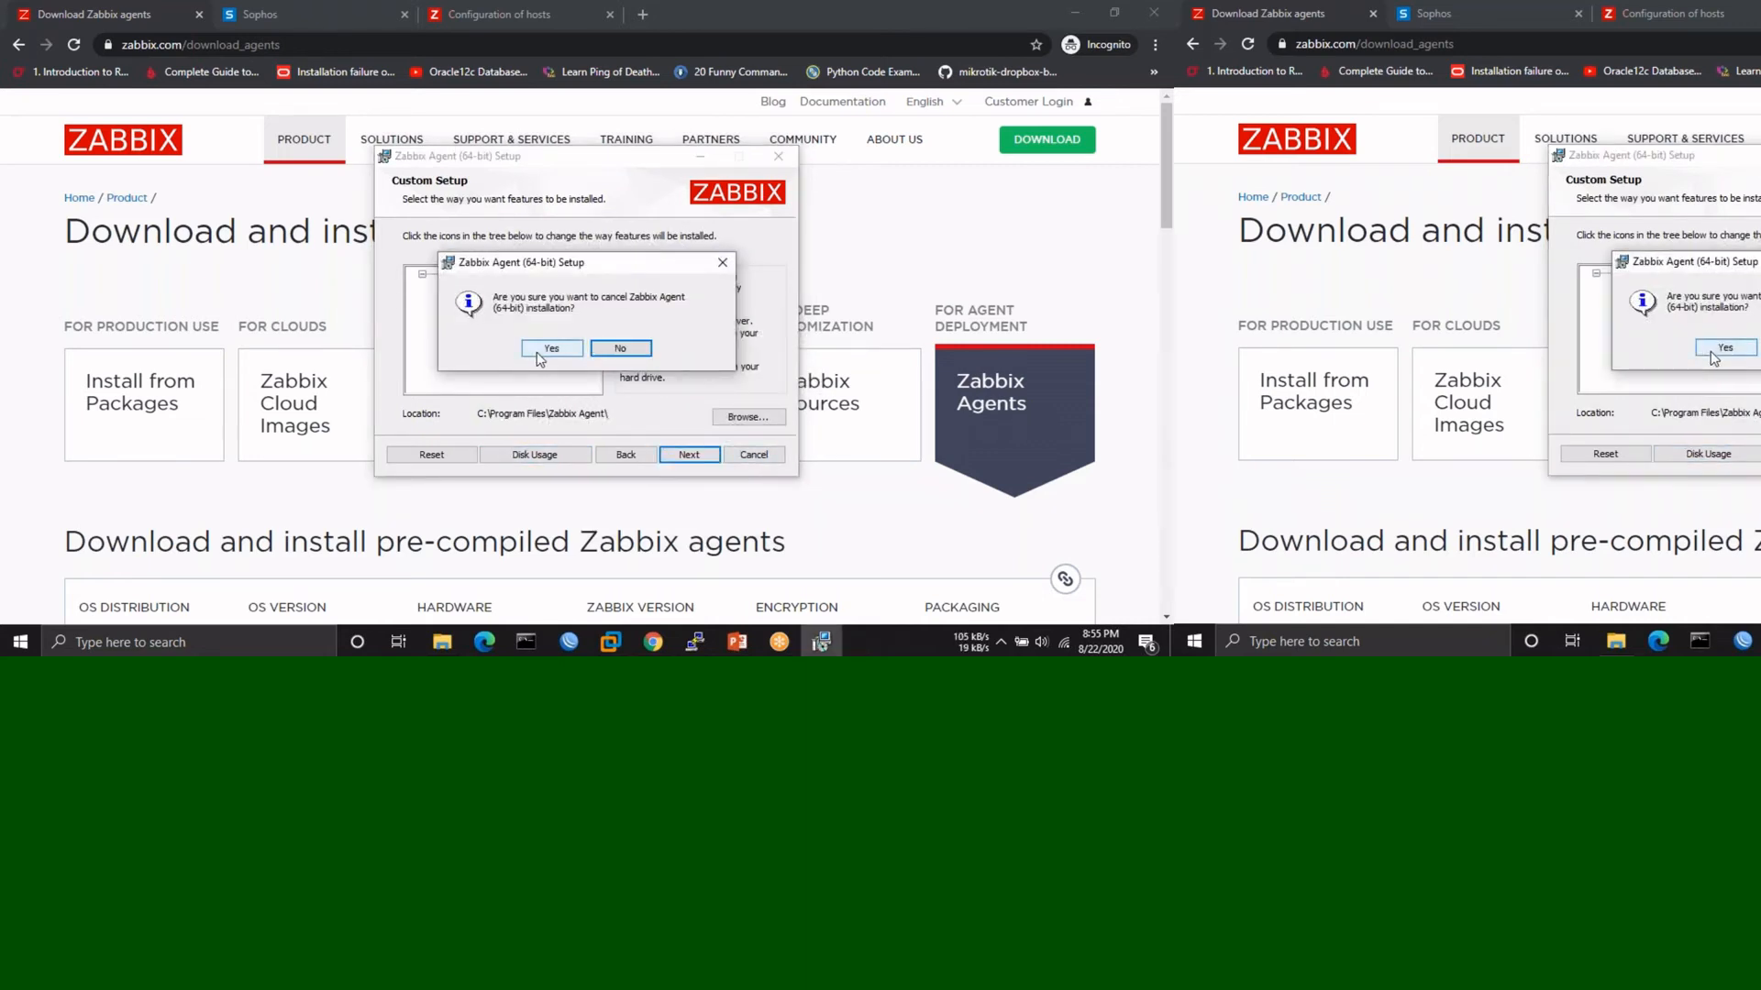
click(541, 349)
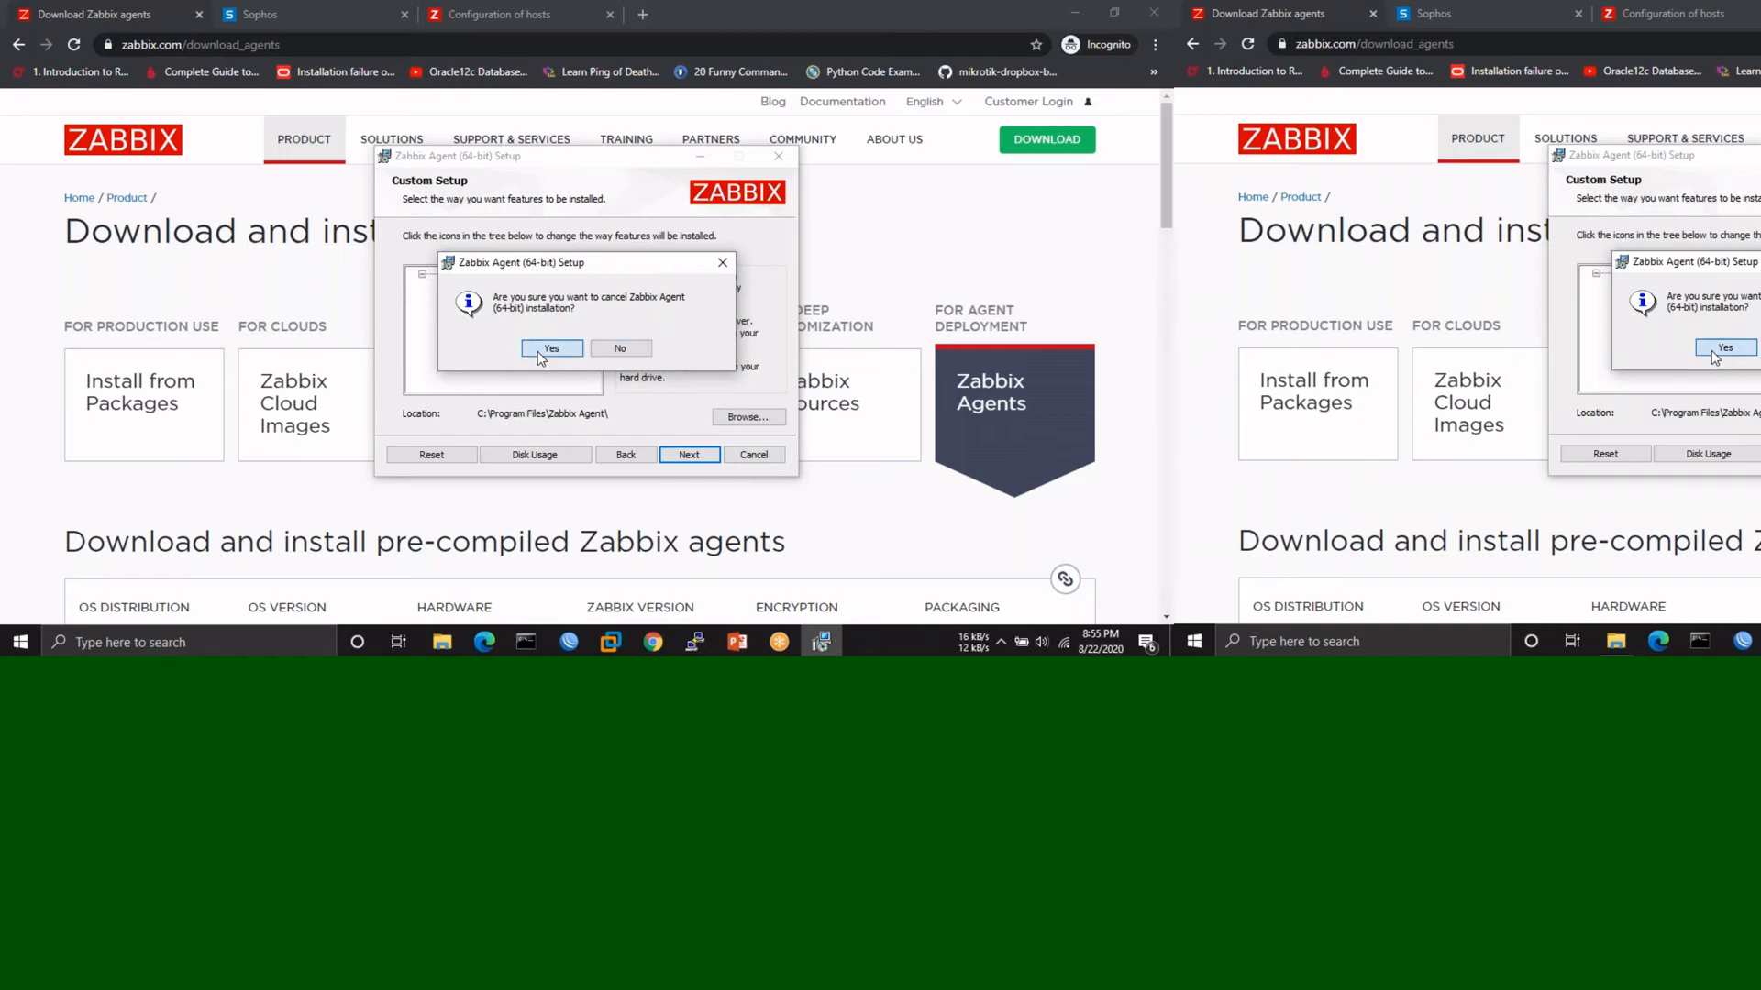
click(674, 454)
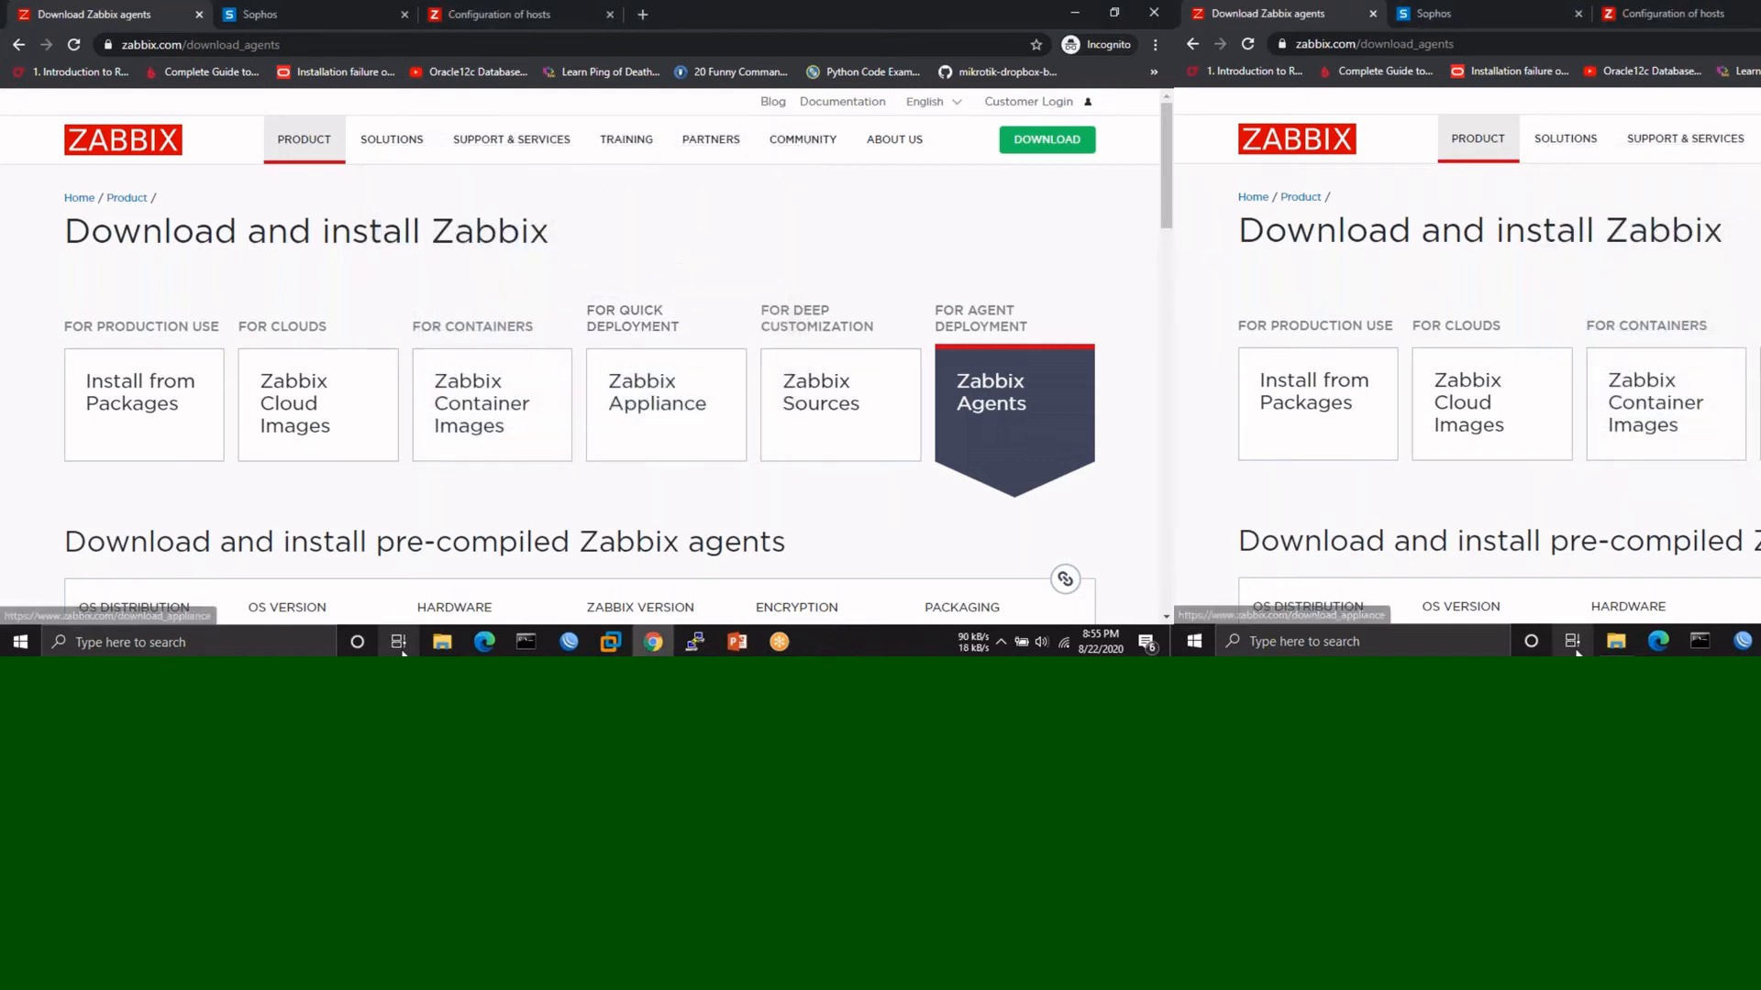
click(442, 642)
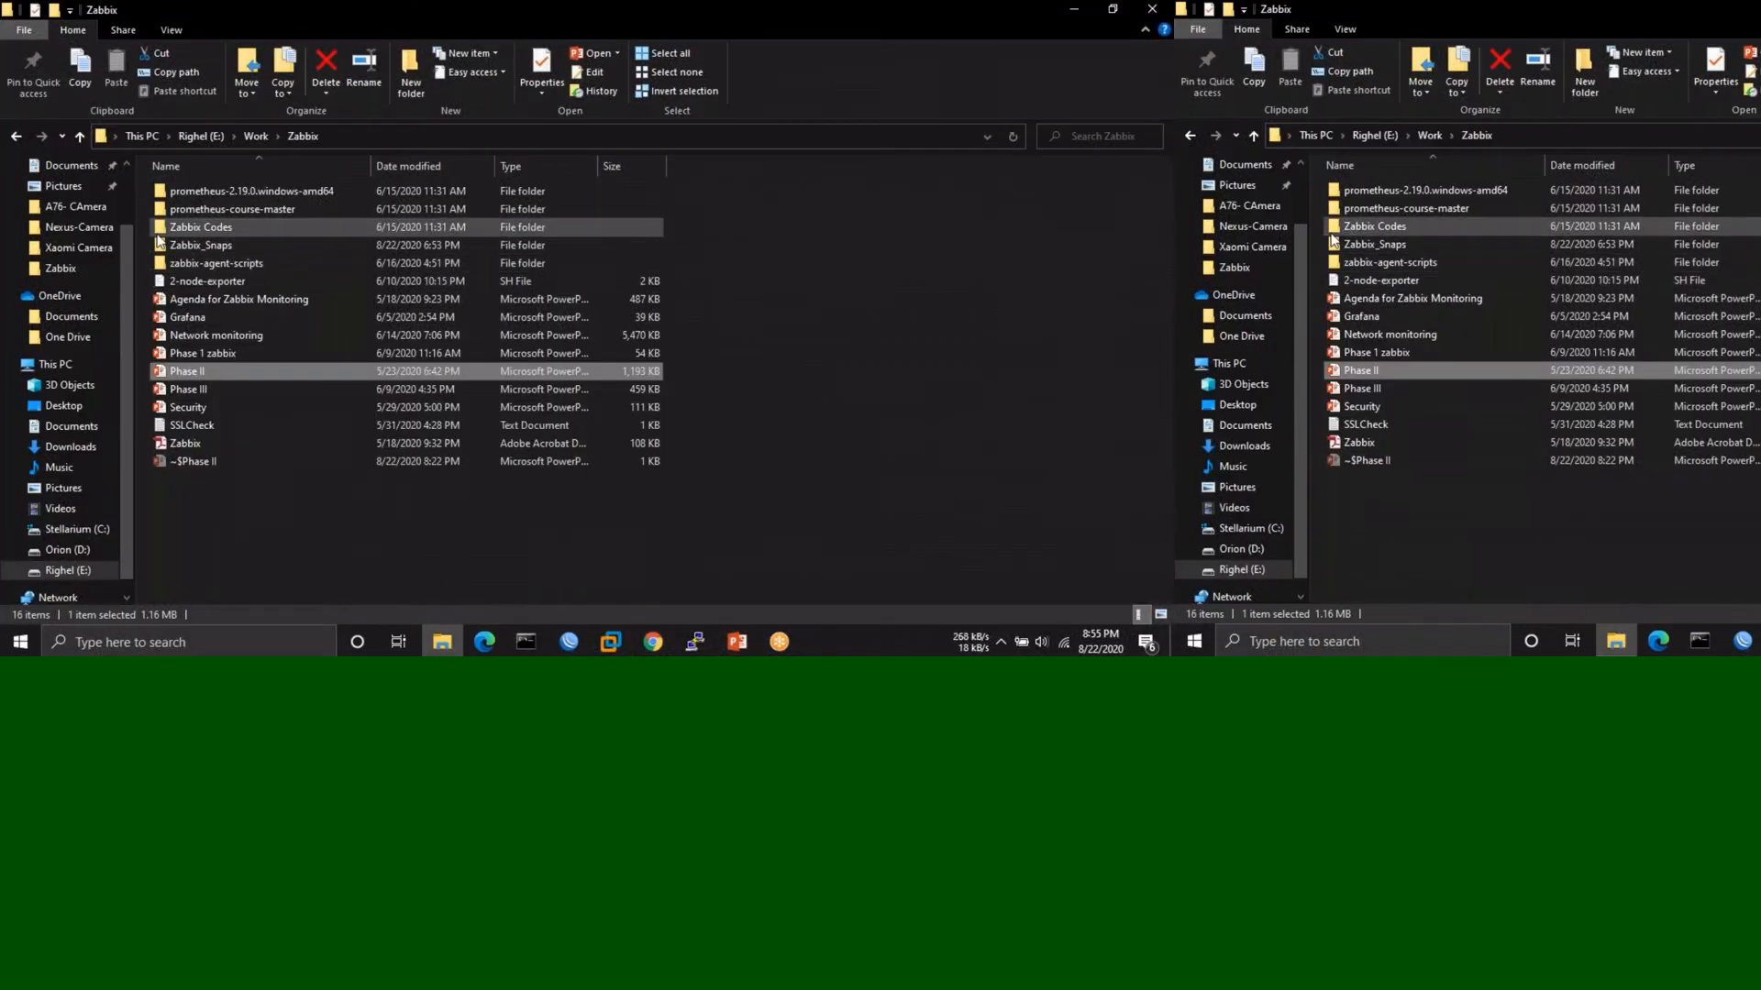
- Browse to C:\Program Files\Zabbix Agent and open the zabbix_agentd config file in Notepad
click(73, 530)
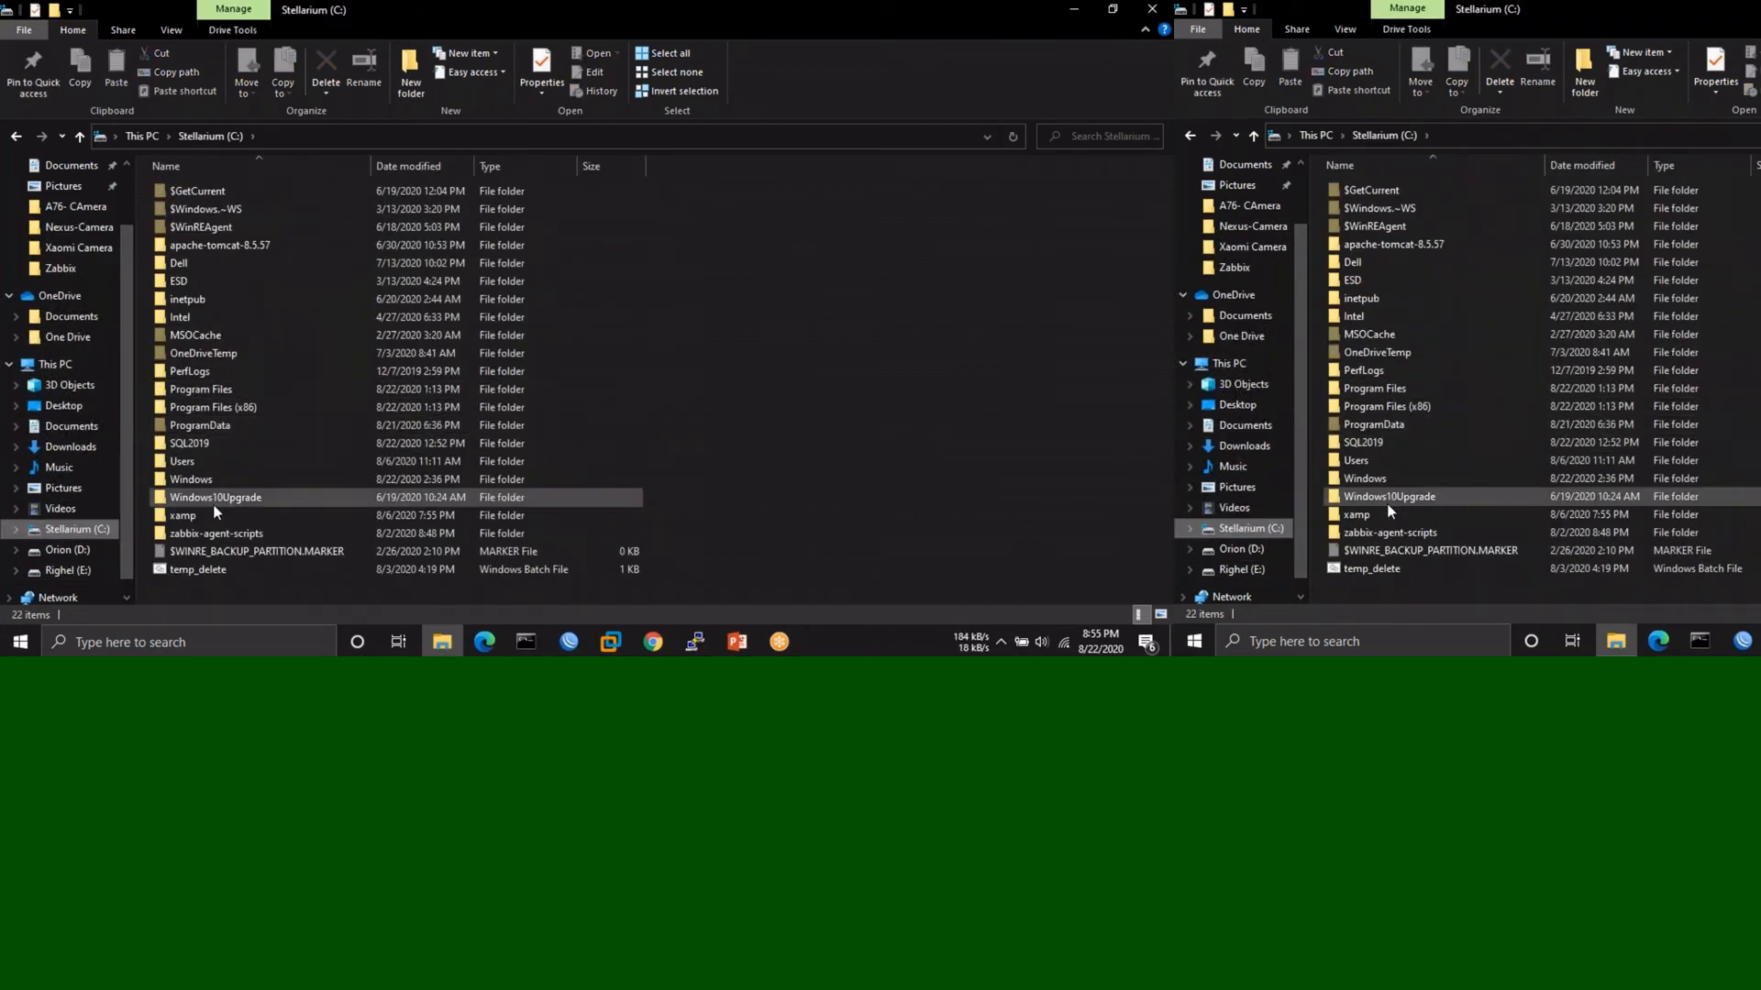
click(233, 394)
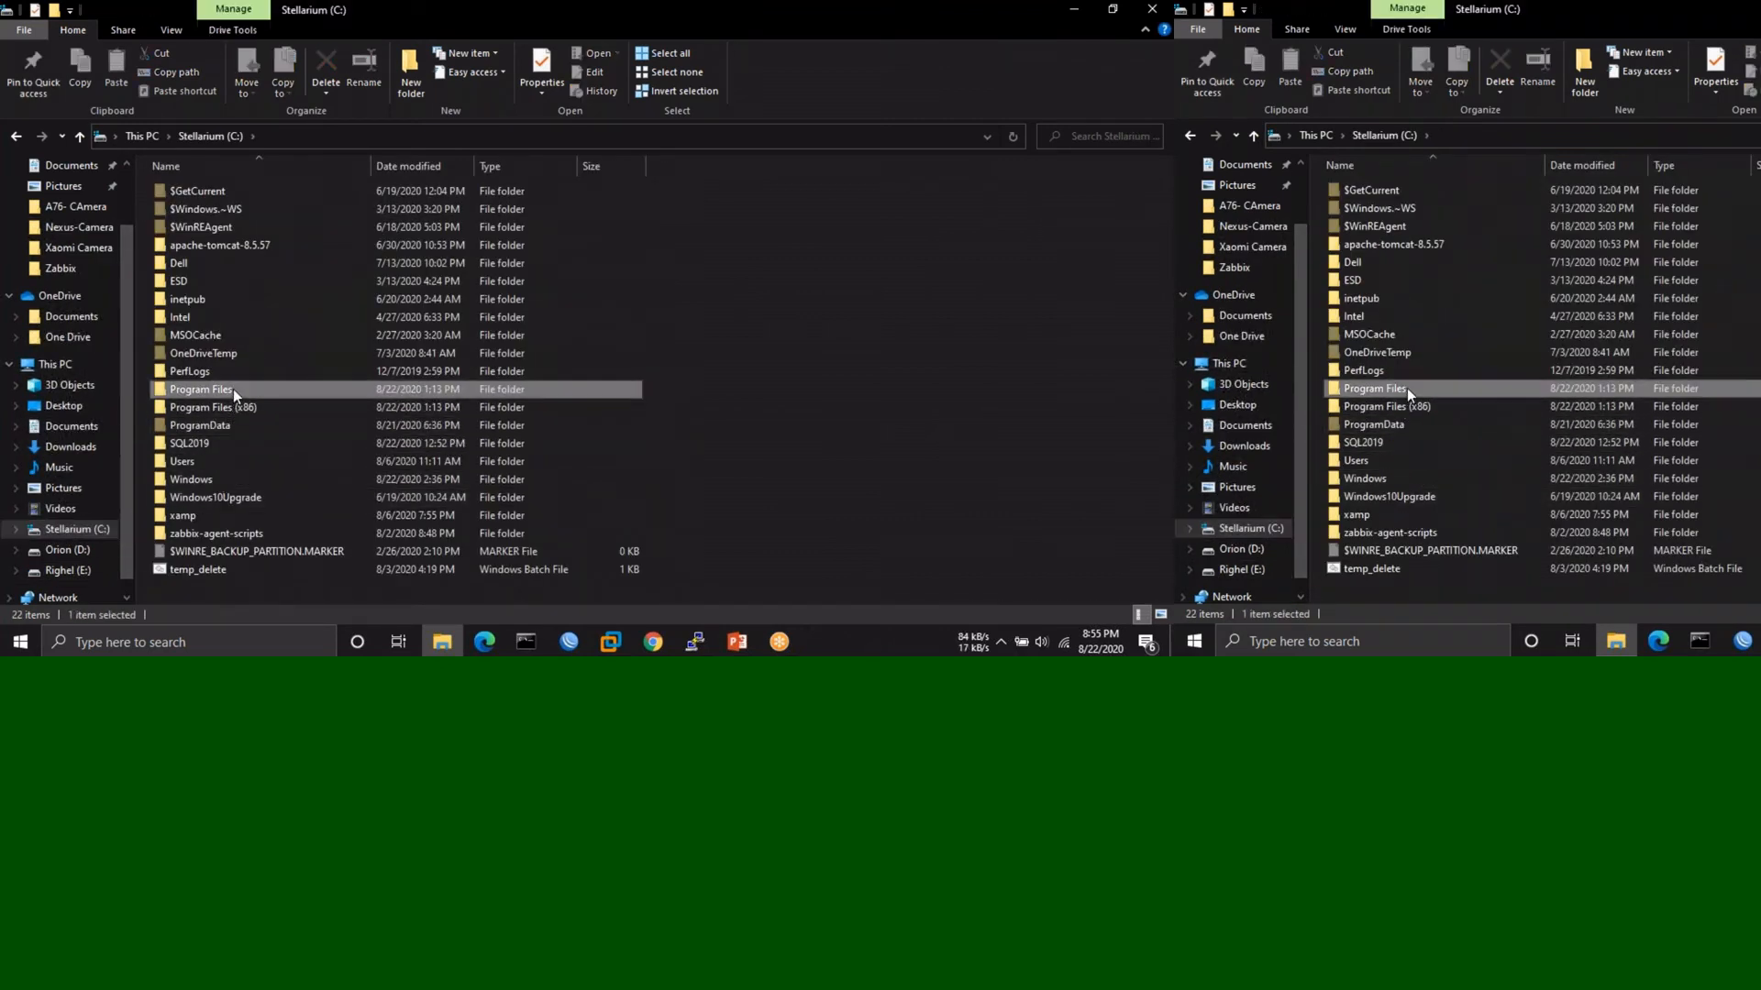
double_click(234, 394)
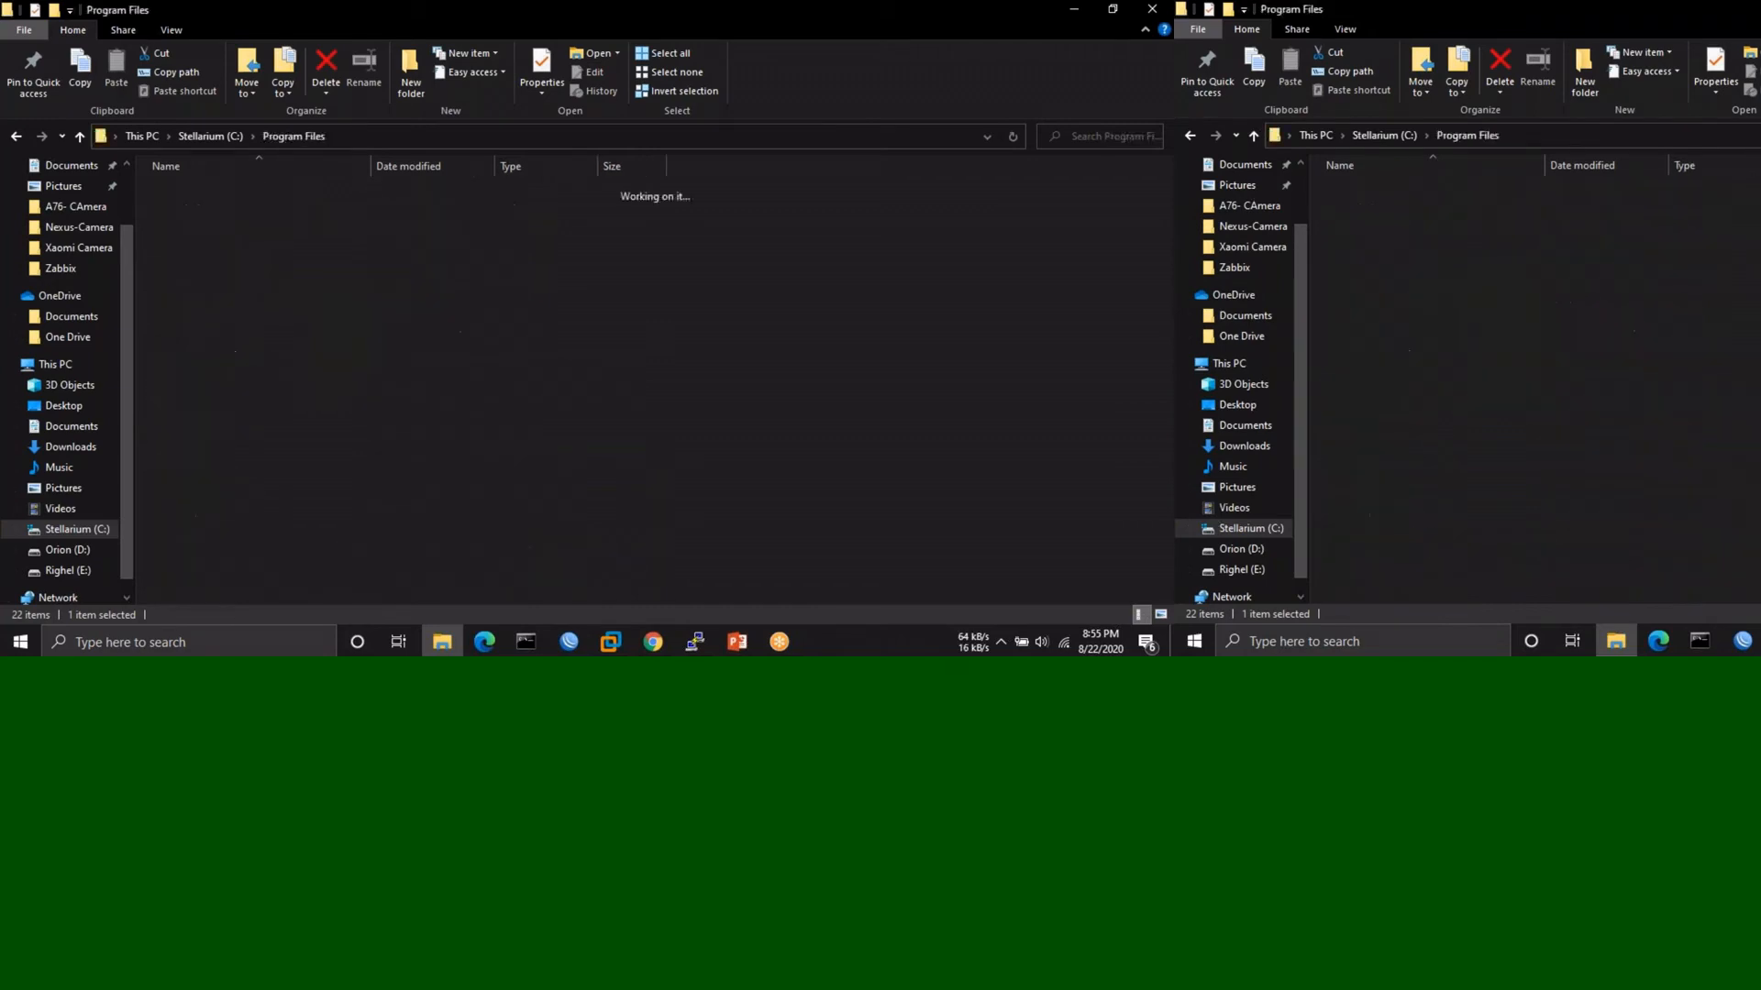
scroll(383, 398, down, 10)
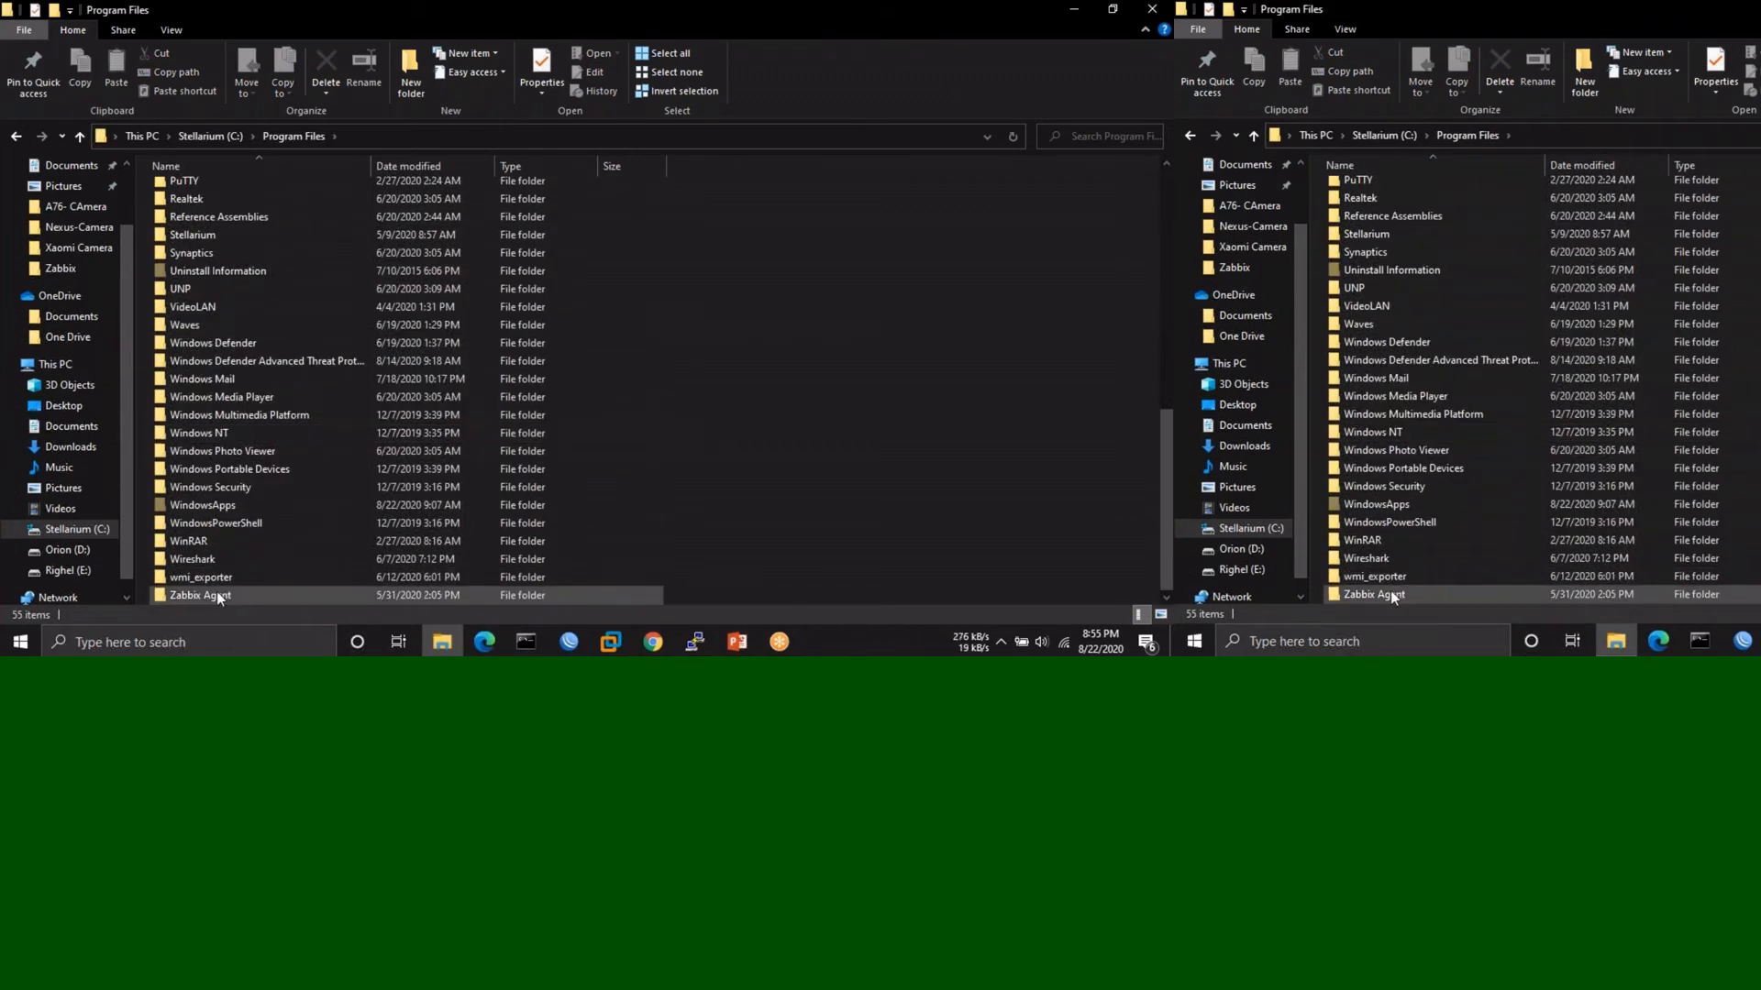
double_click(213, 595)
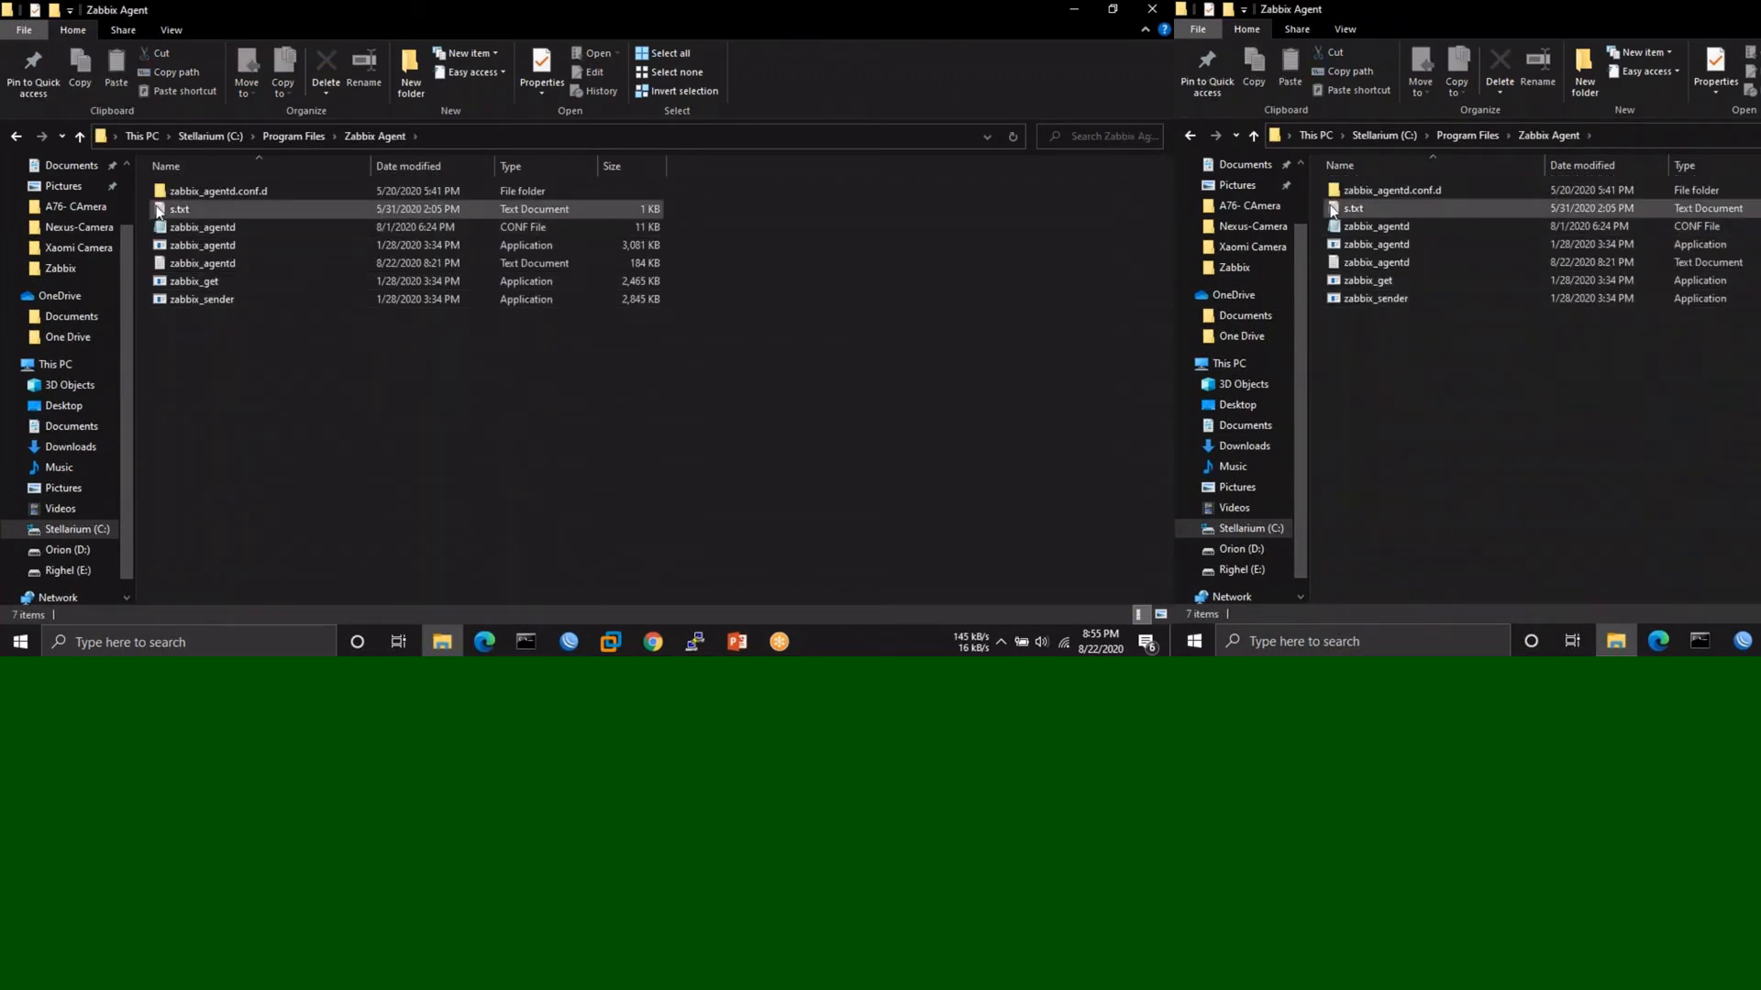
click(270, 237)
double_click(270, 231)
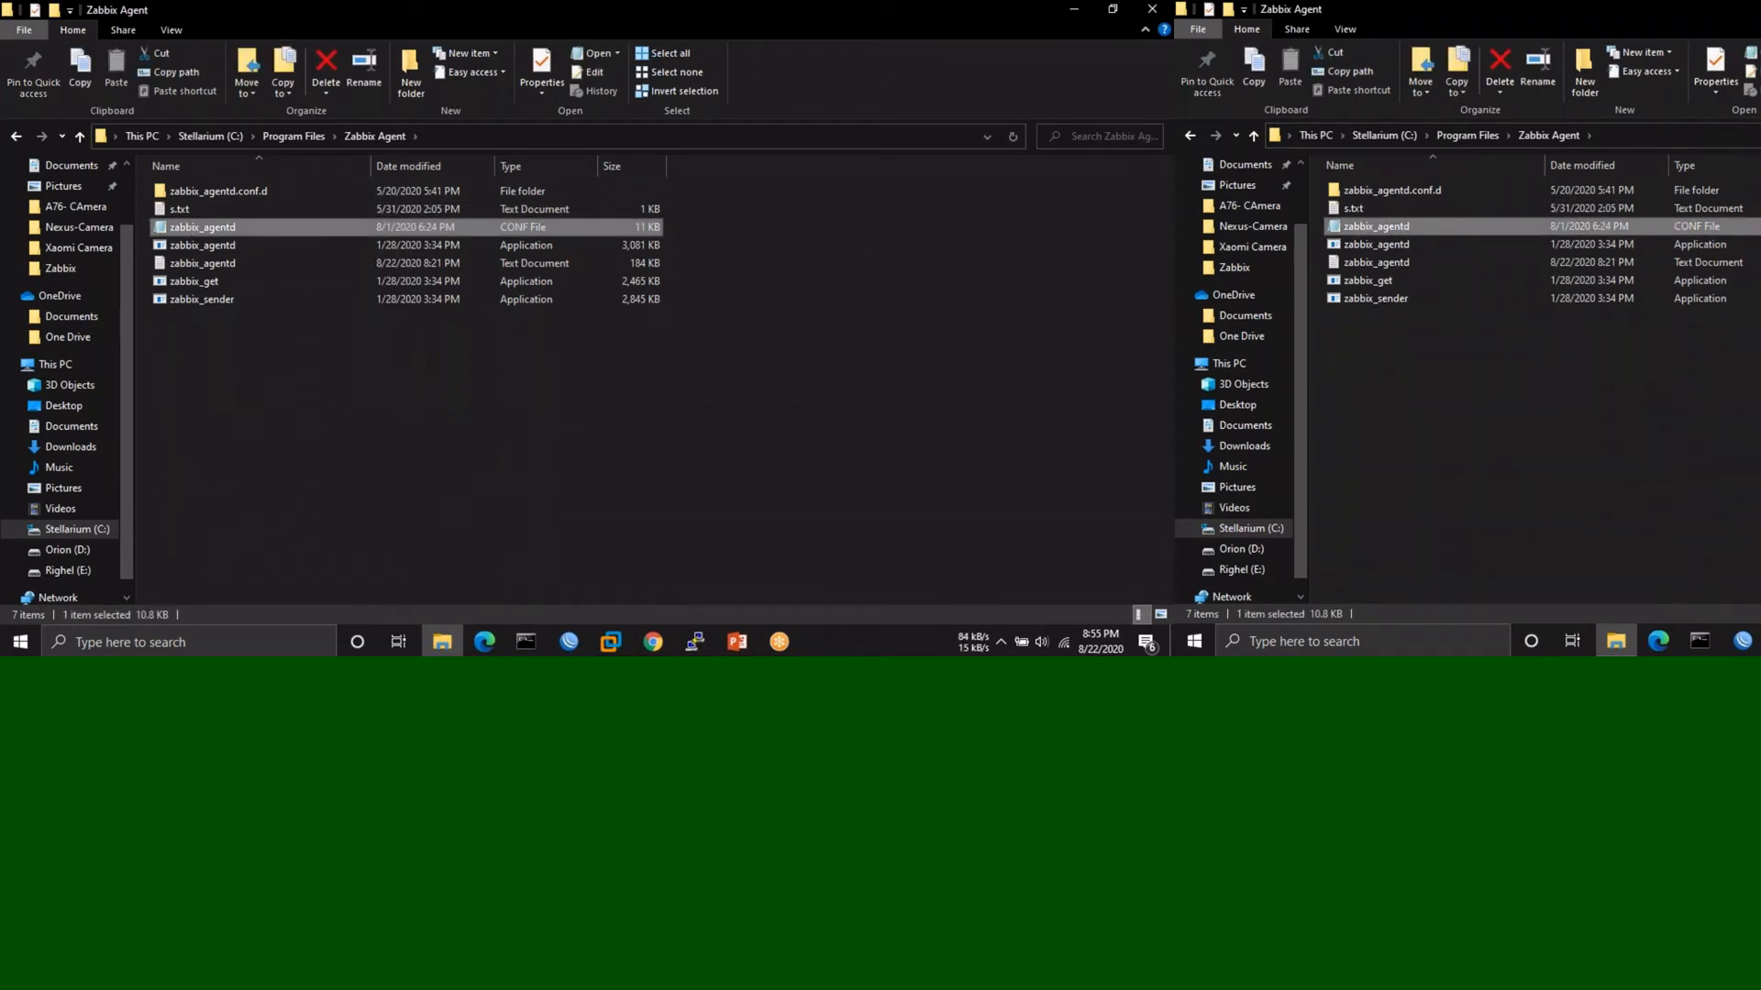
scroll(486, 388, down, 14)
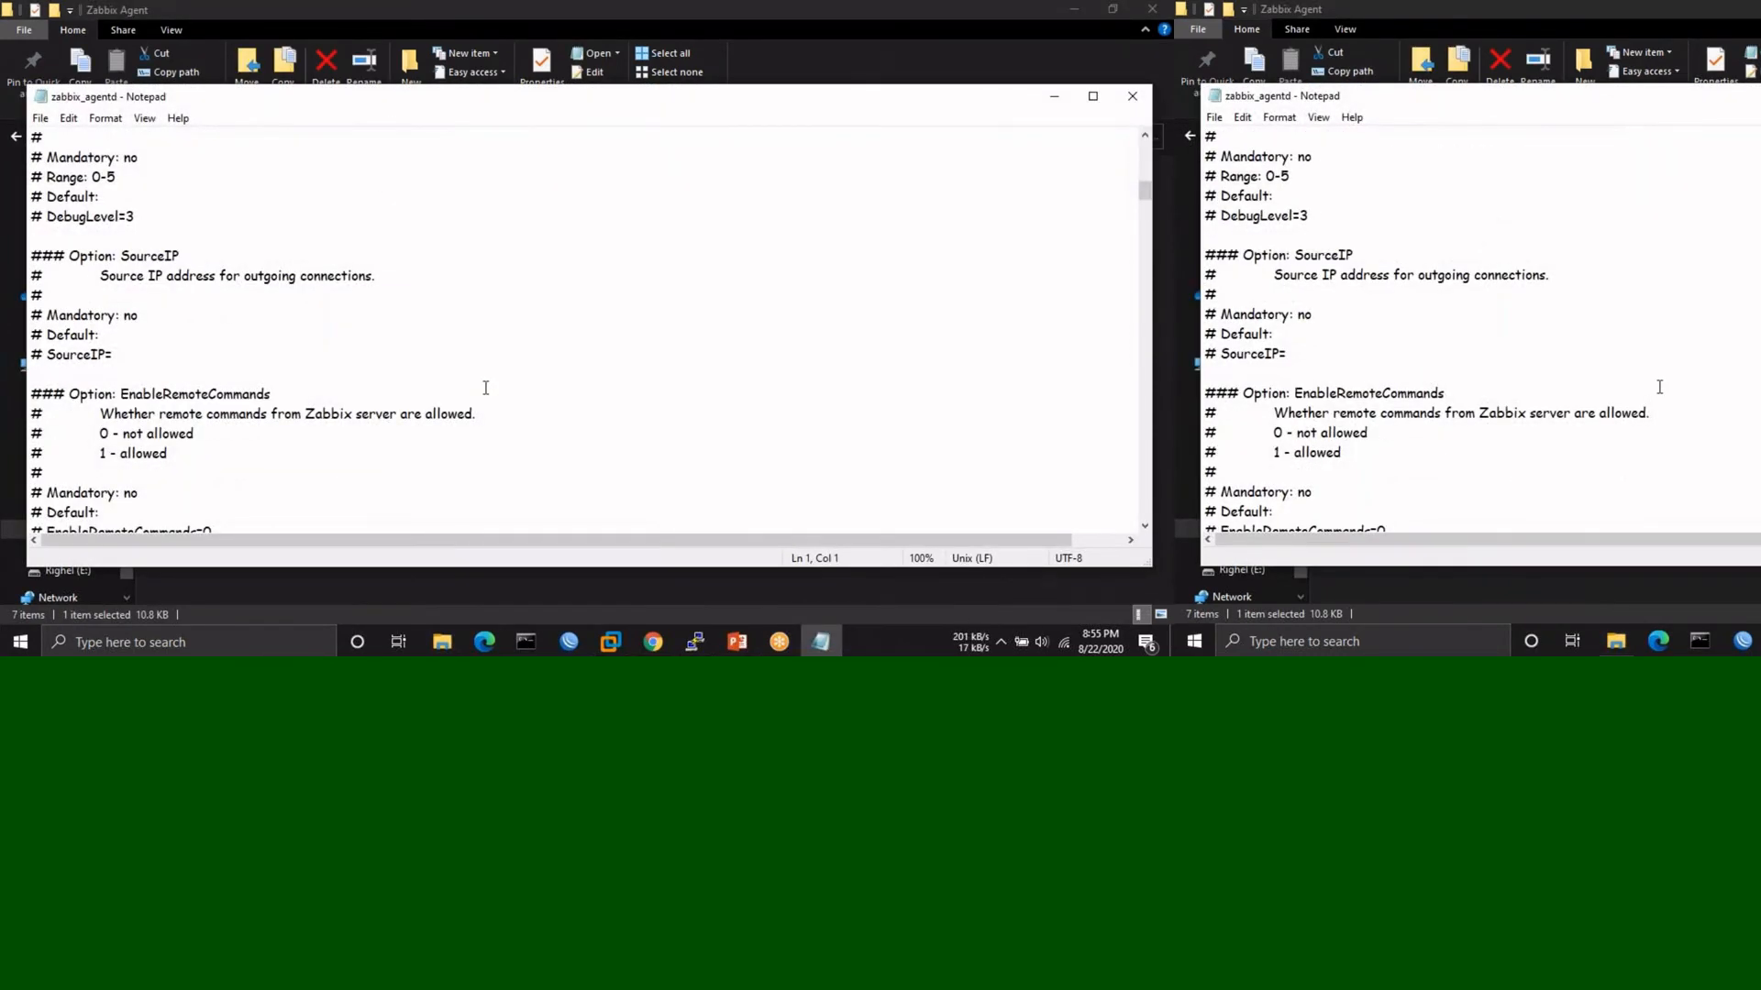
- Change the Server and ServerActive addresses in zabbix_agentd to end in 48 (192.168.254.48)
scroll(486, 388, down, 16)
scroll(486, 388, up, 2)
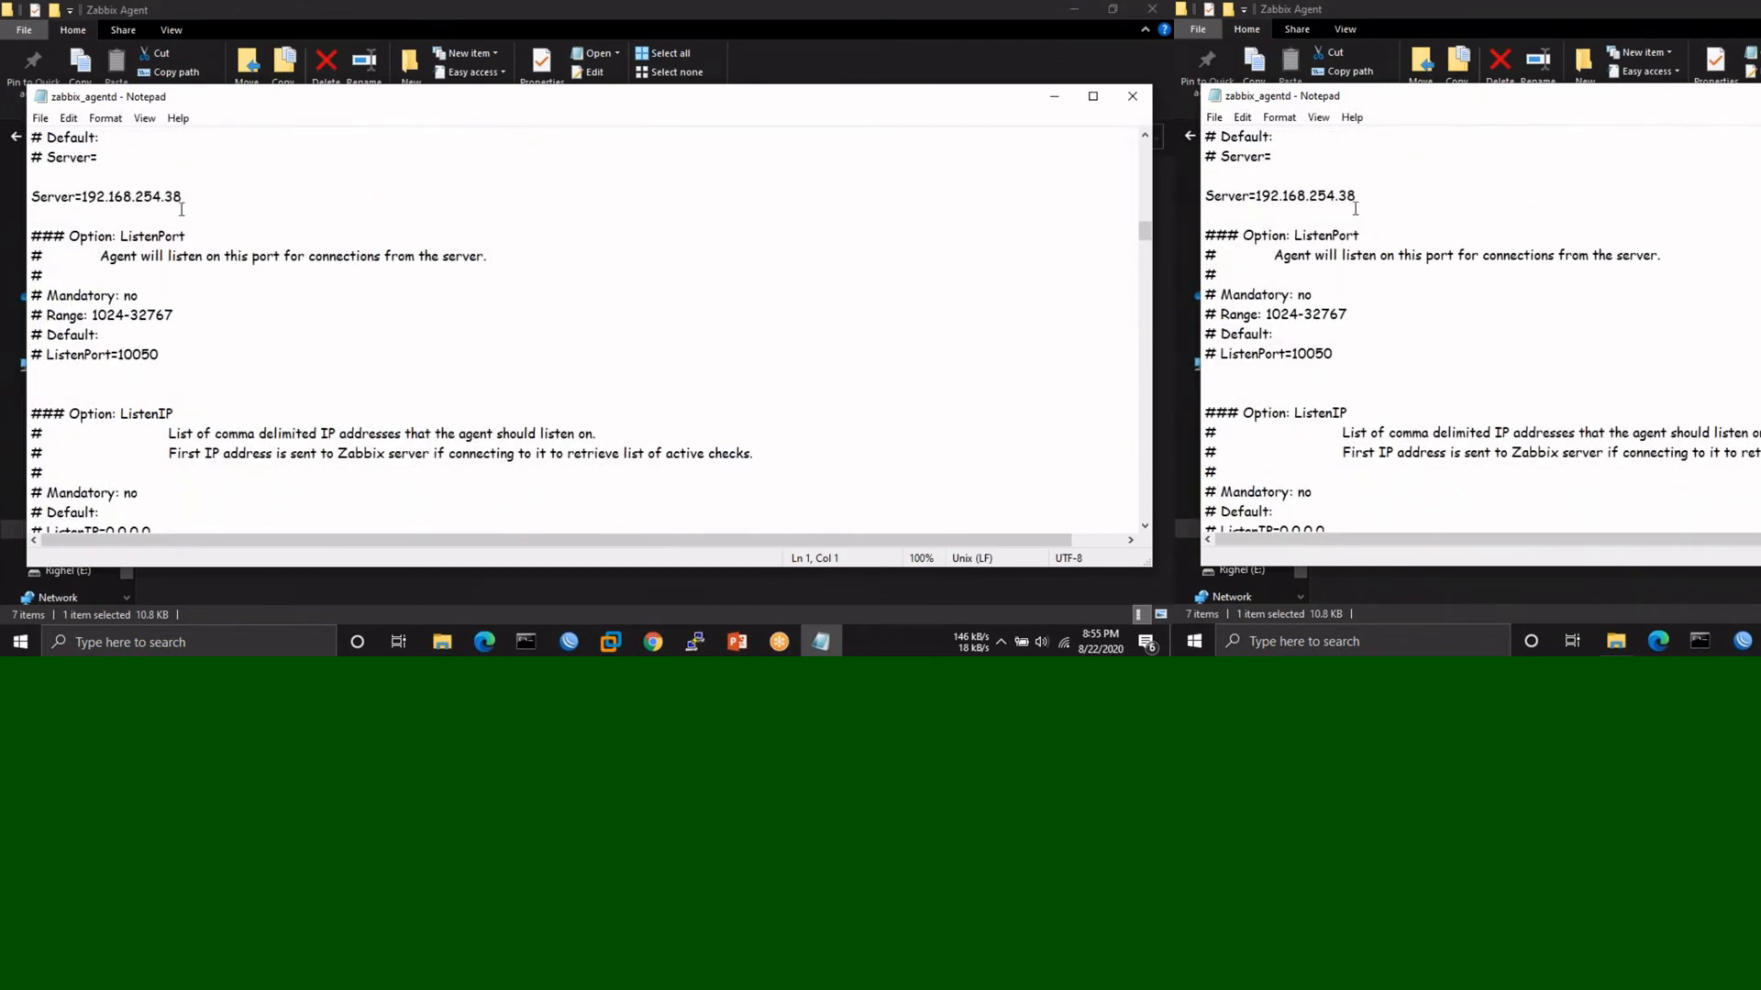
click(193, 199)
key(BackSpace)
key(BackSpace)
text(48)
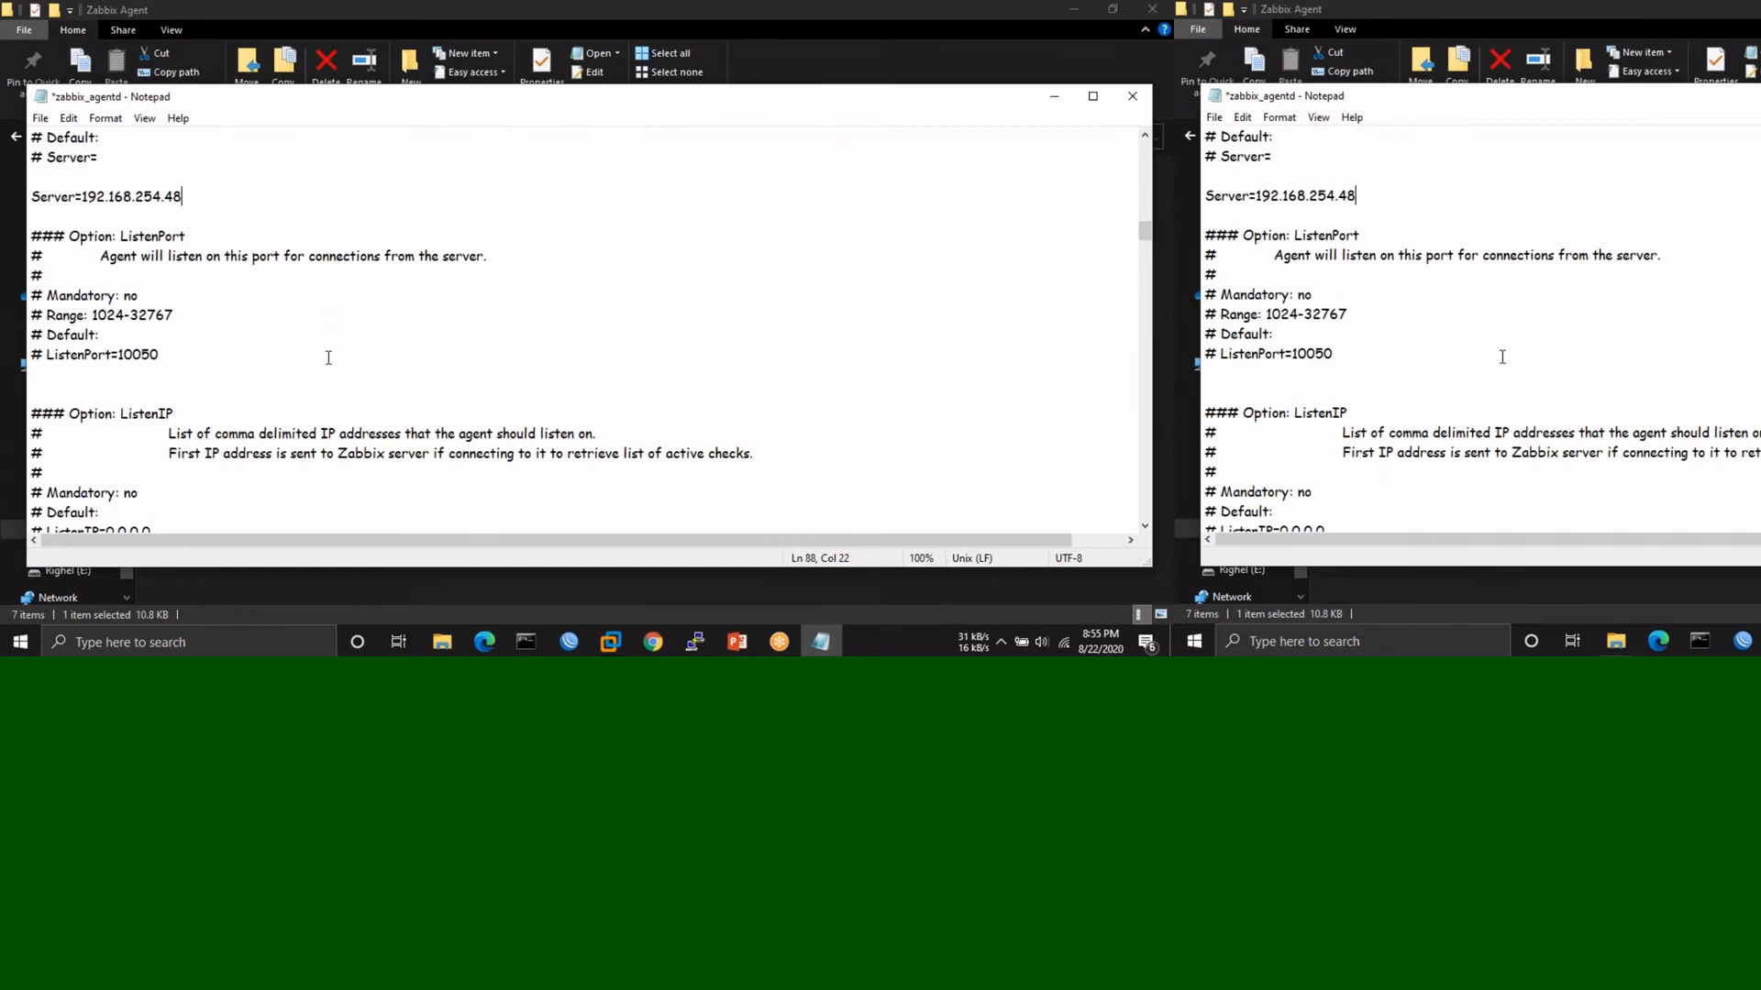
scroll(264, 240, down, 18)
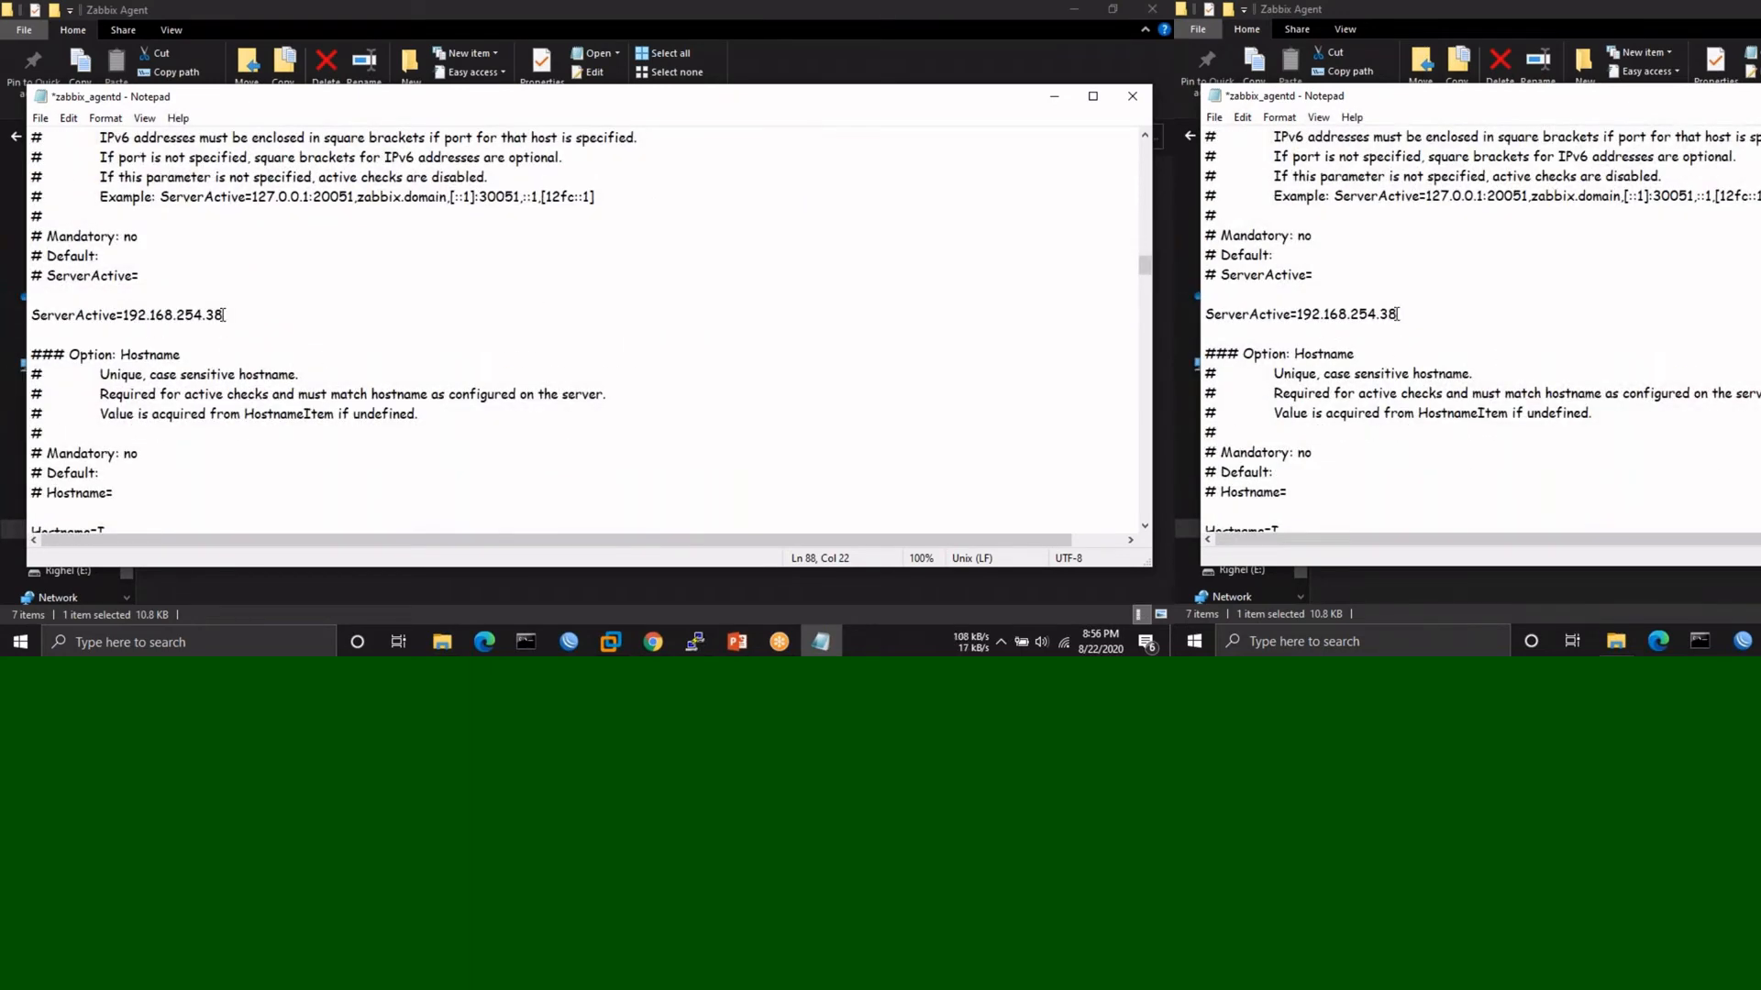
click(224, 314)
key(BackSpace)
key(BackSpace)
text(48)
- Check the edited Server line and save the agent configuration file
scroll(500, 275, up, 2)
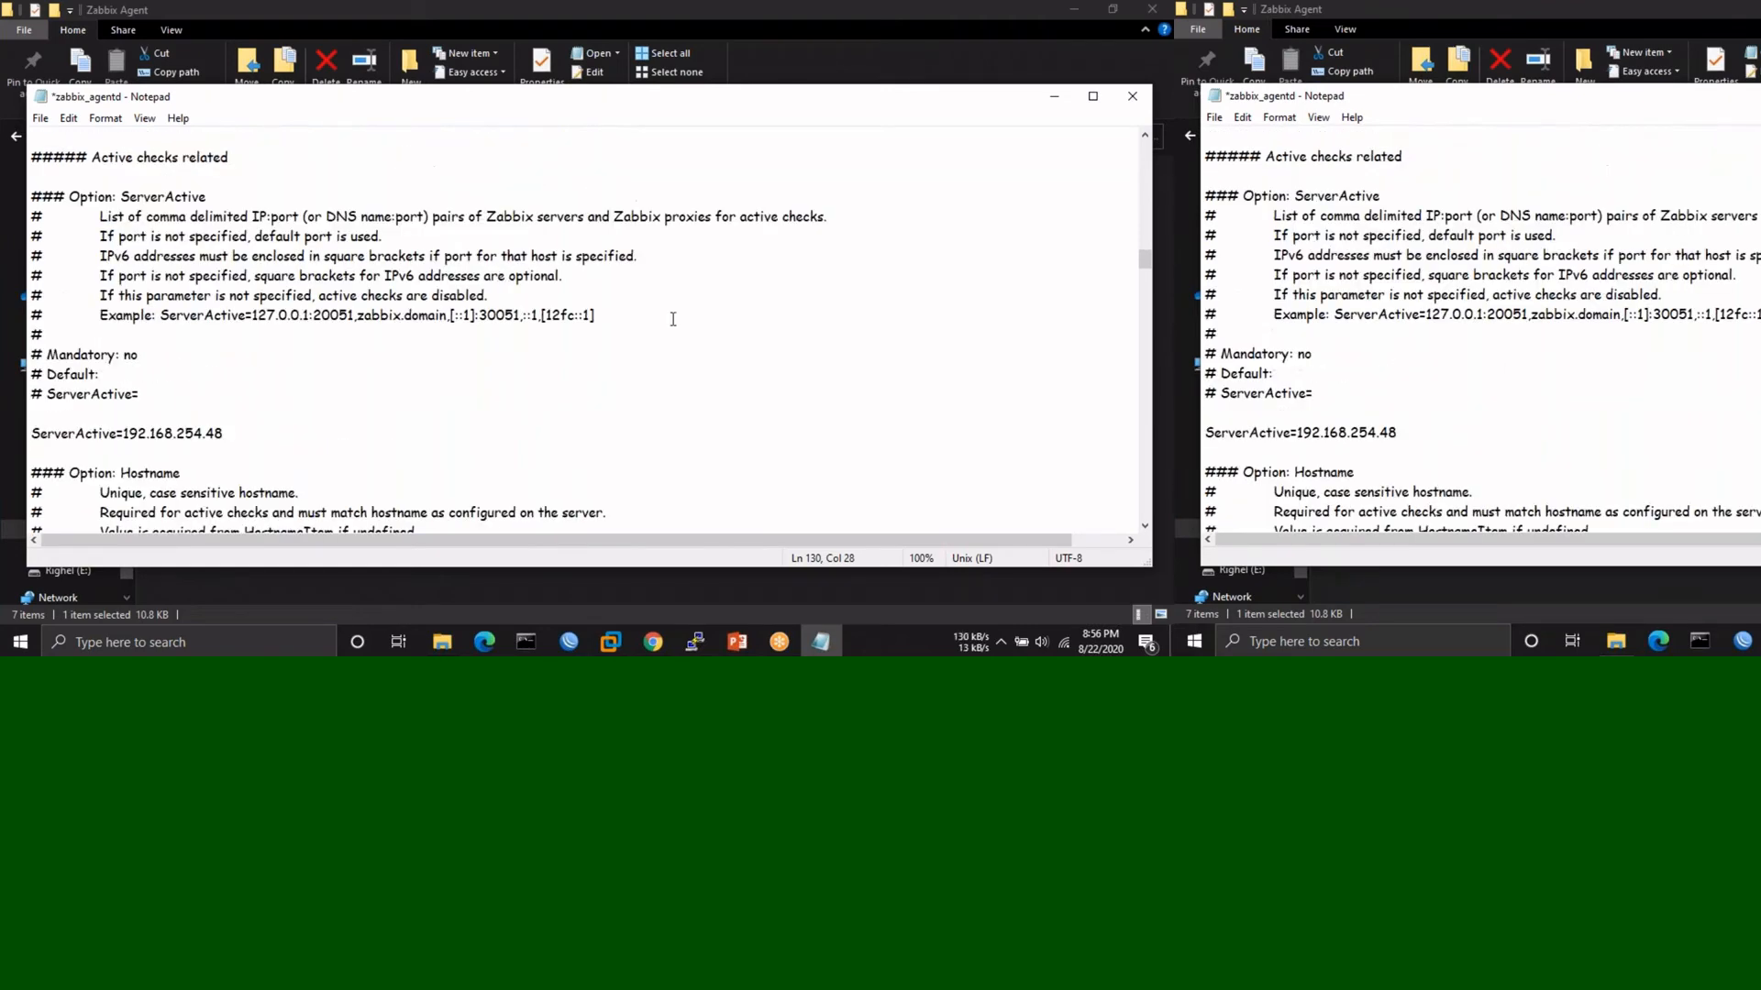
scroll(675, 319, up, 2)
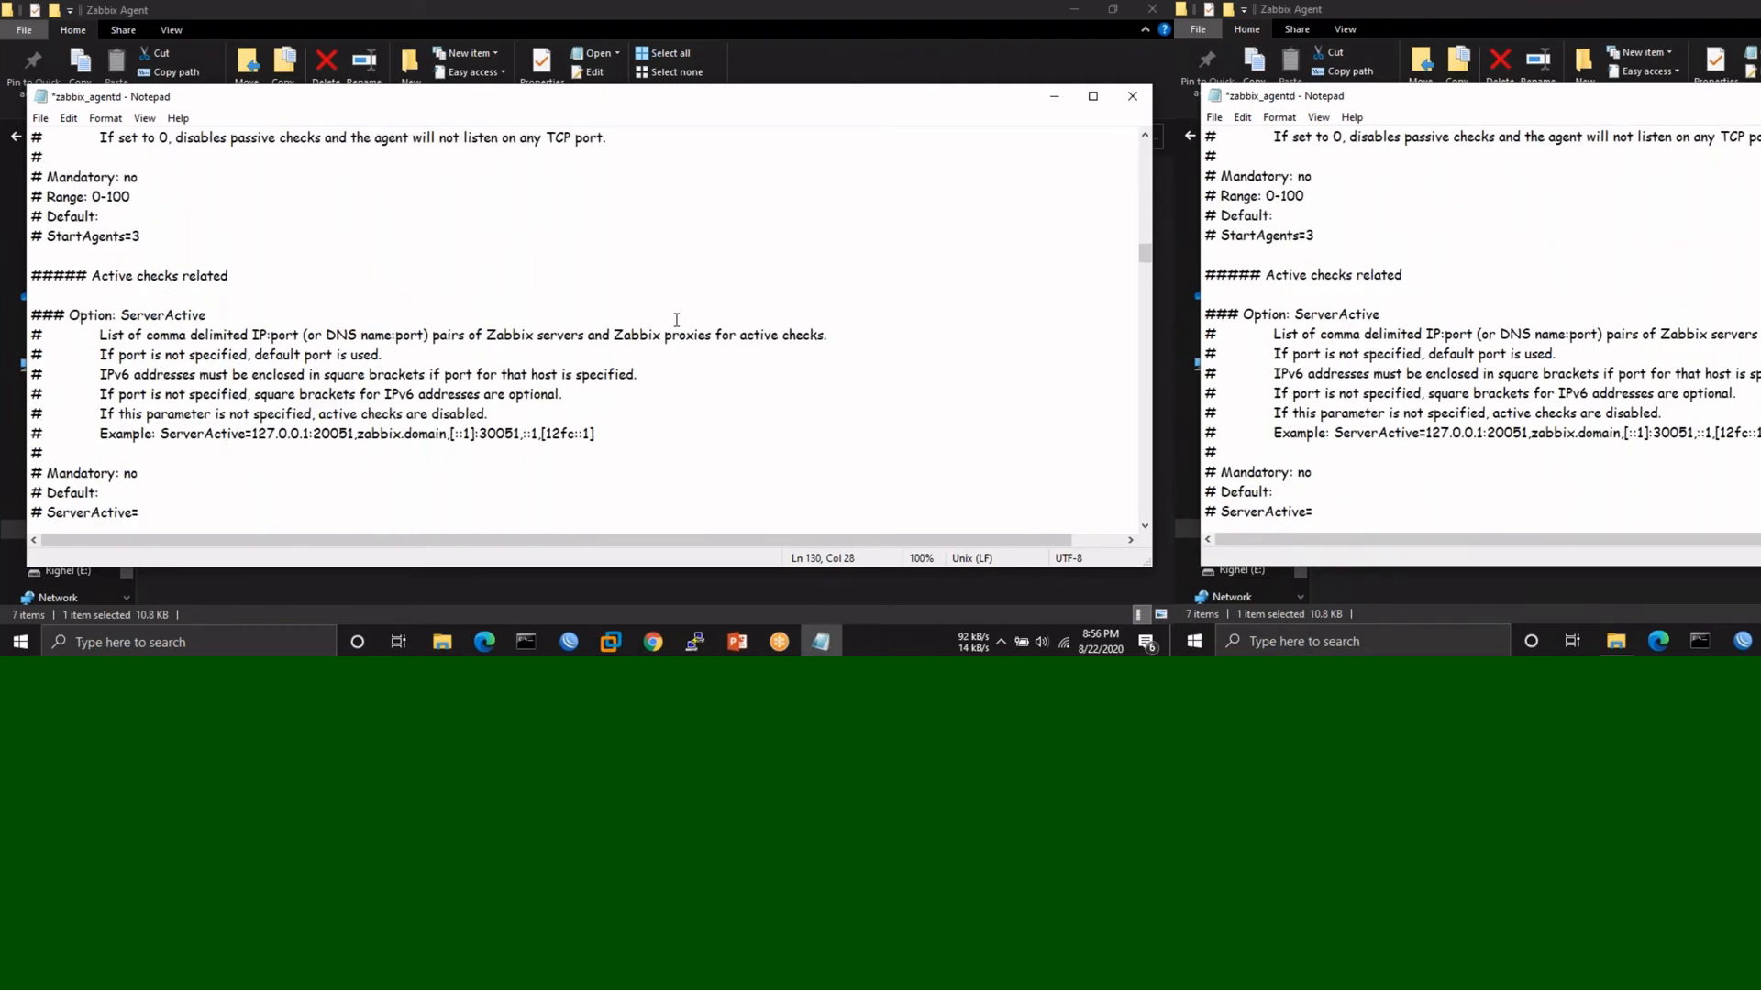
scroll(686, 255, up, 5)
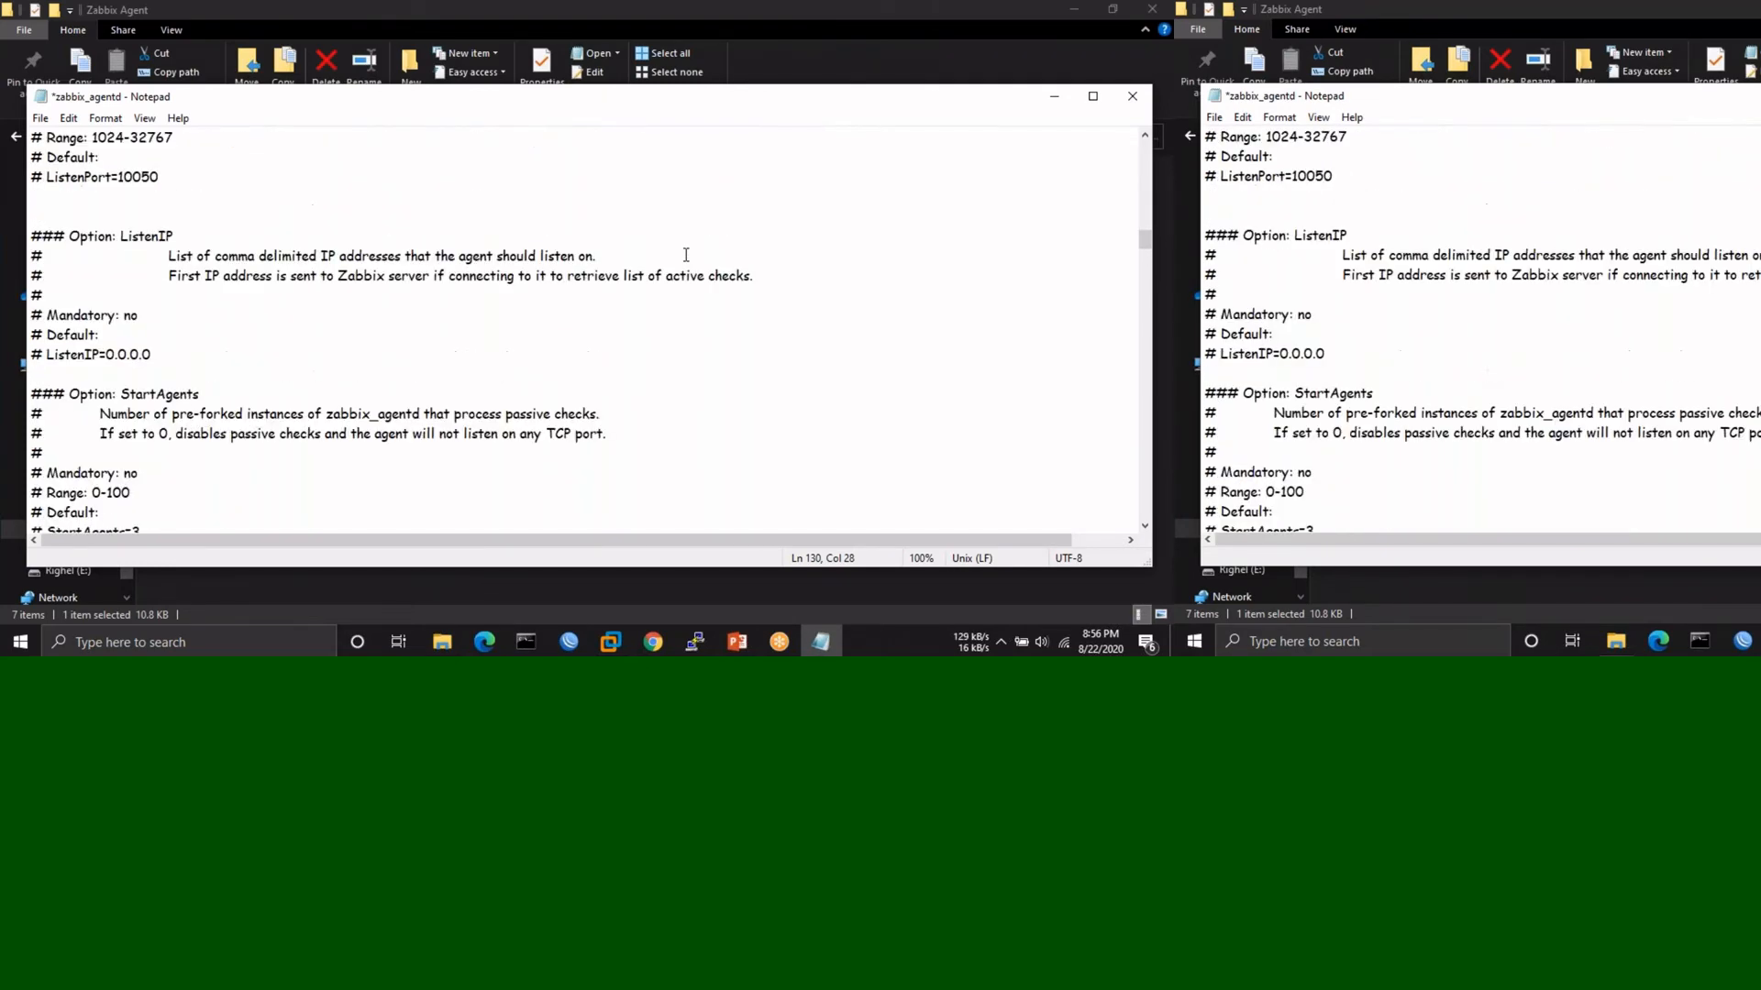
scroll(686, 255, up, 3)
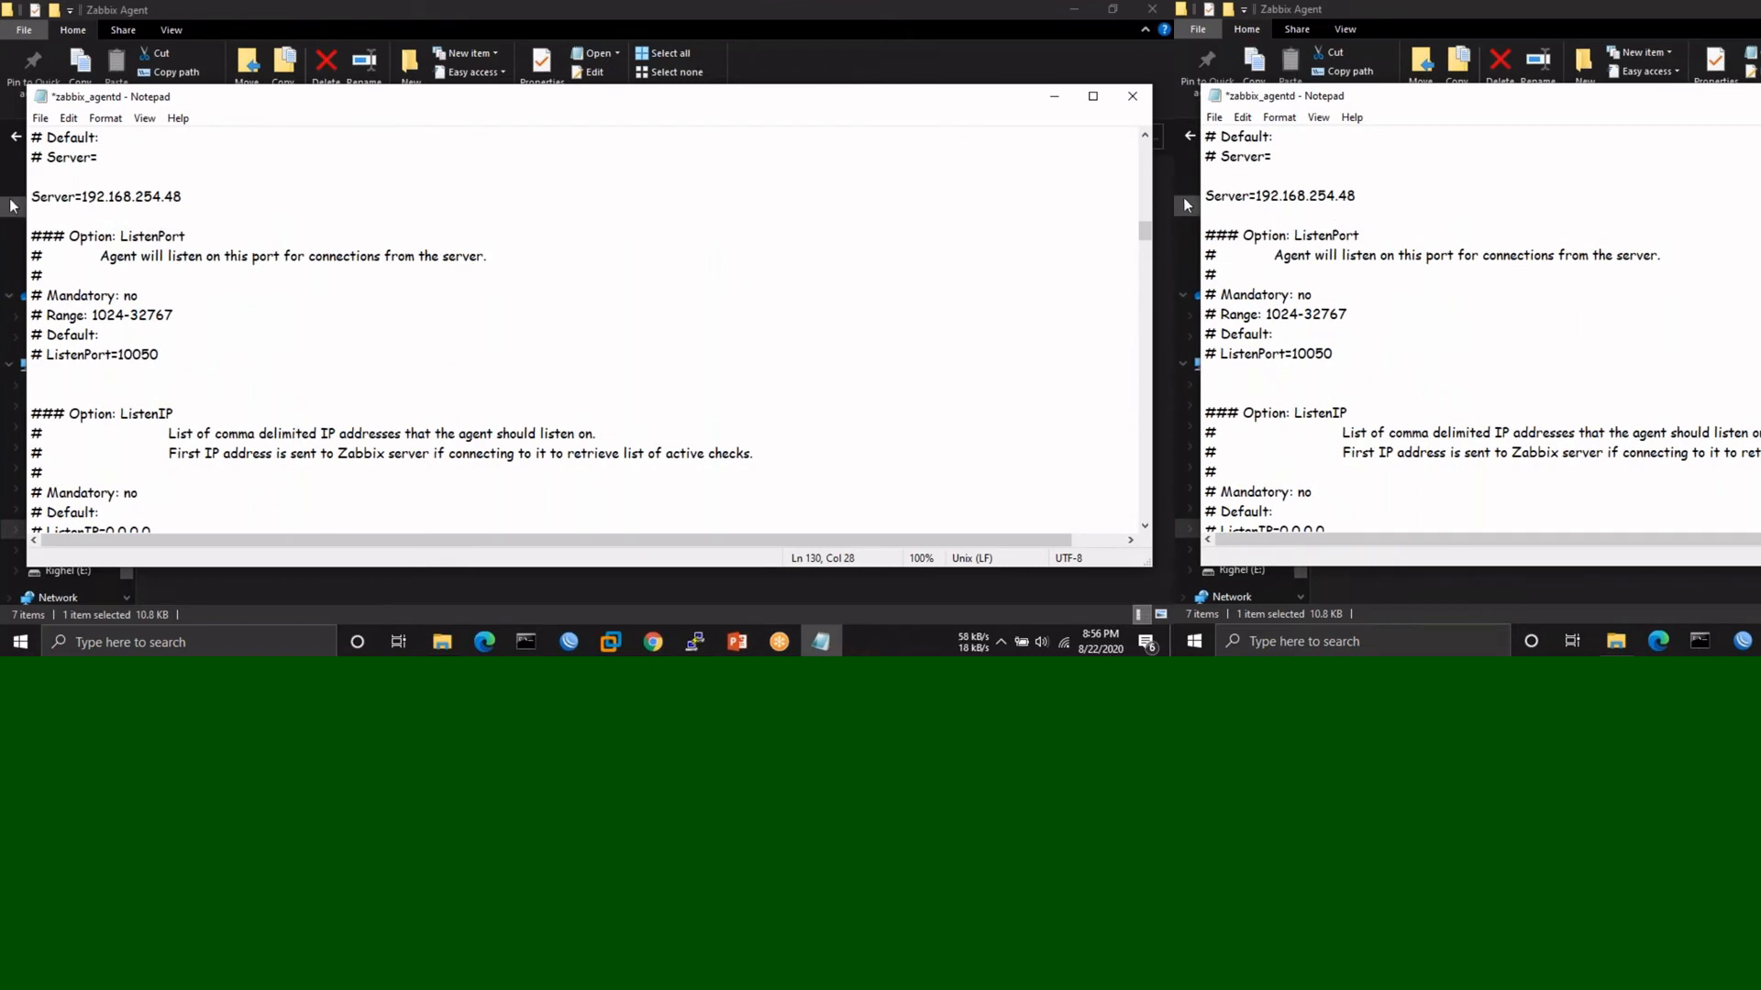
drag(32, 197, 187, 197)
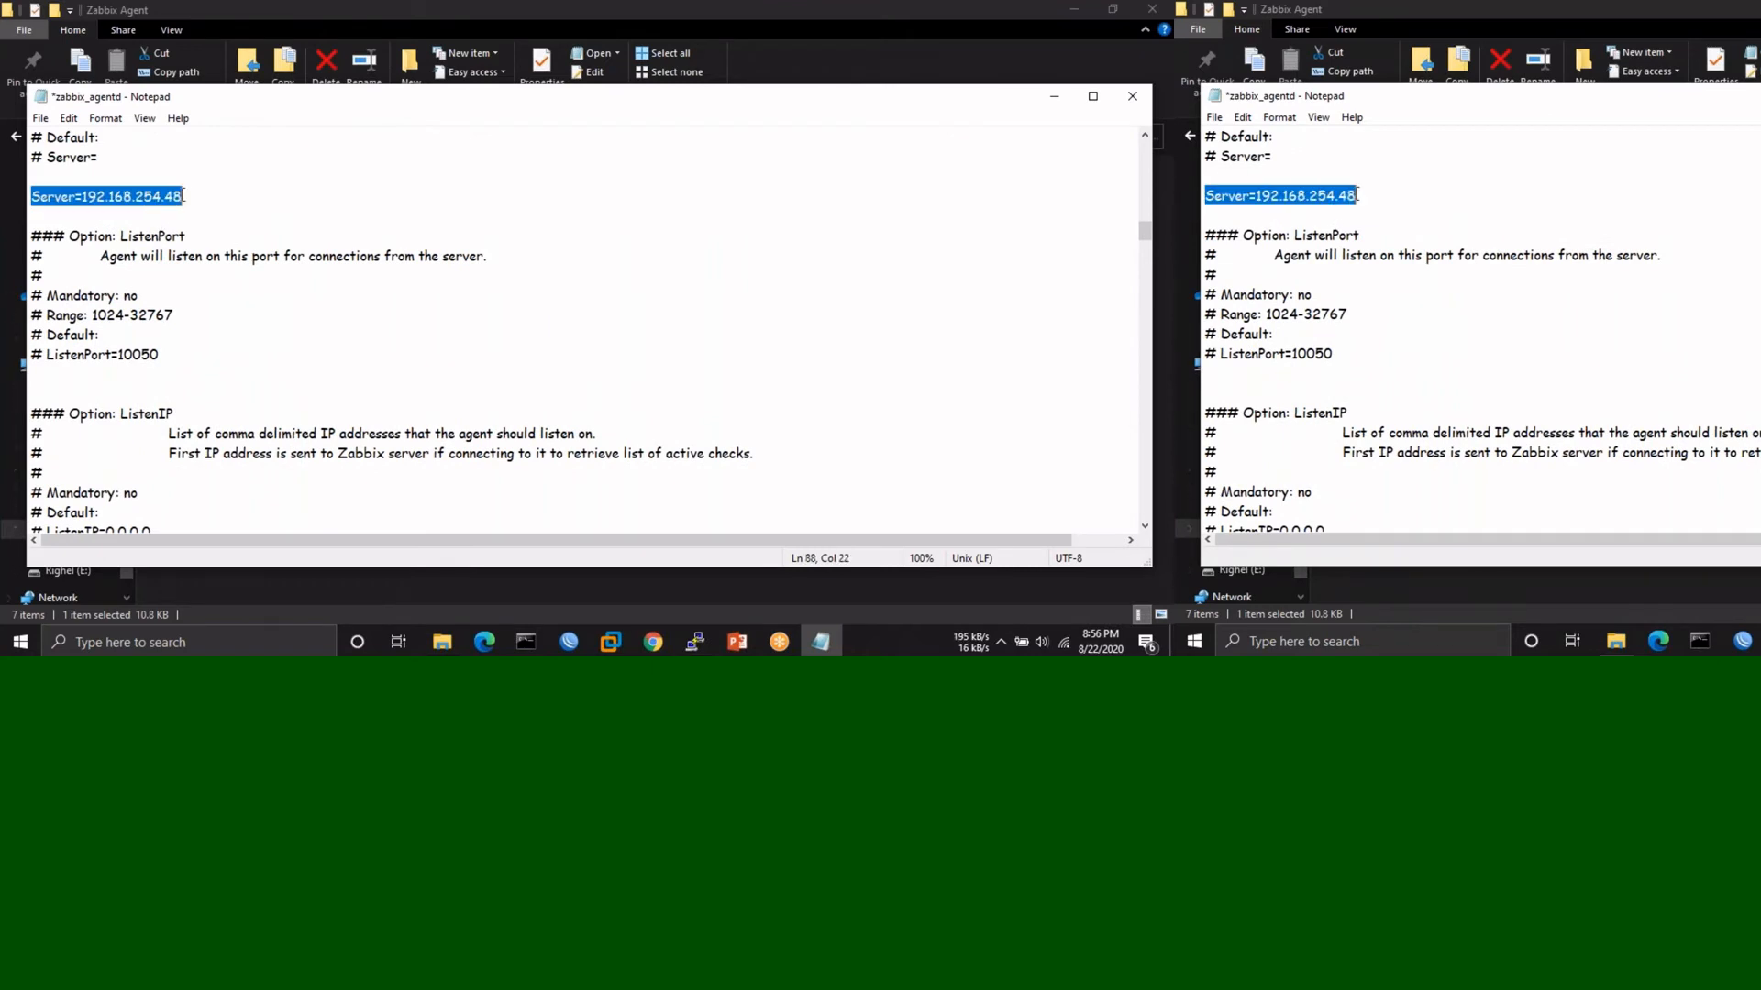
click(374, 196)
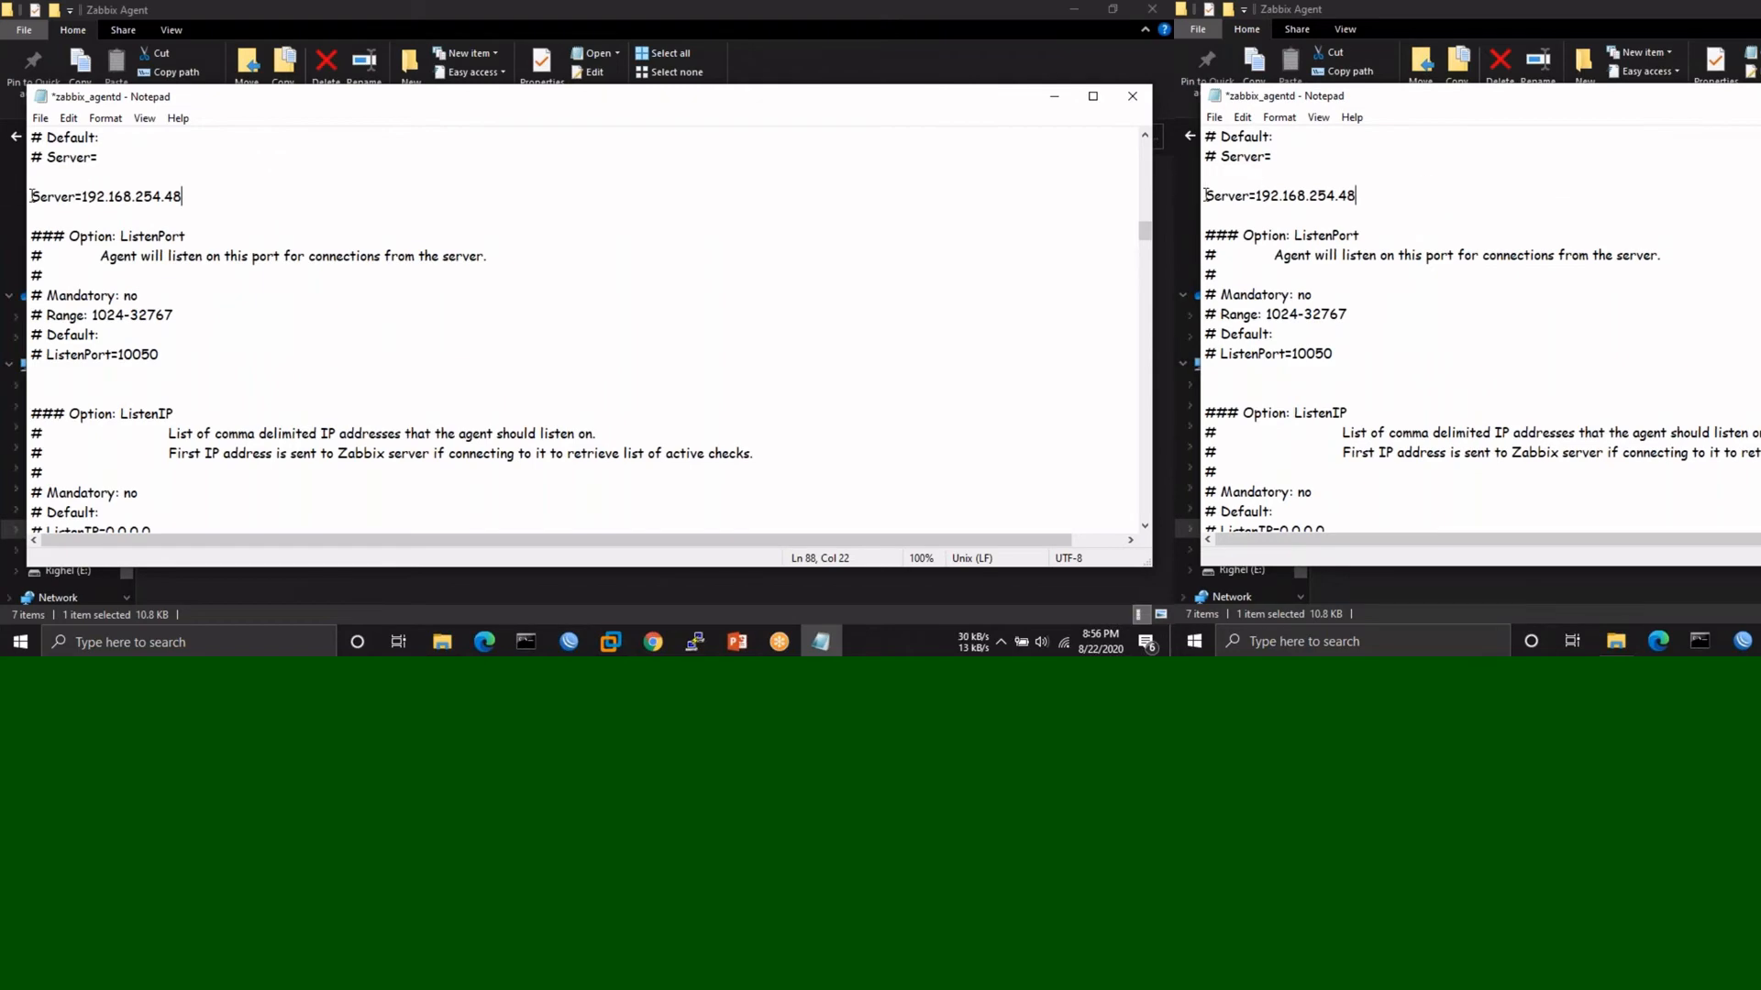
drag(32, 196, 187, 196)
click(728, 314)
scroll(727, 314, down, 9)
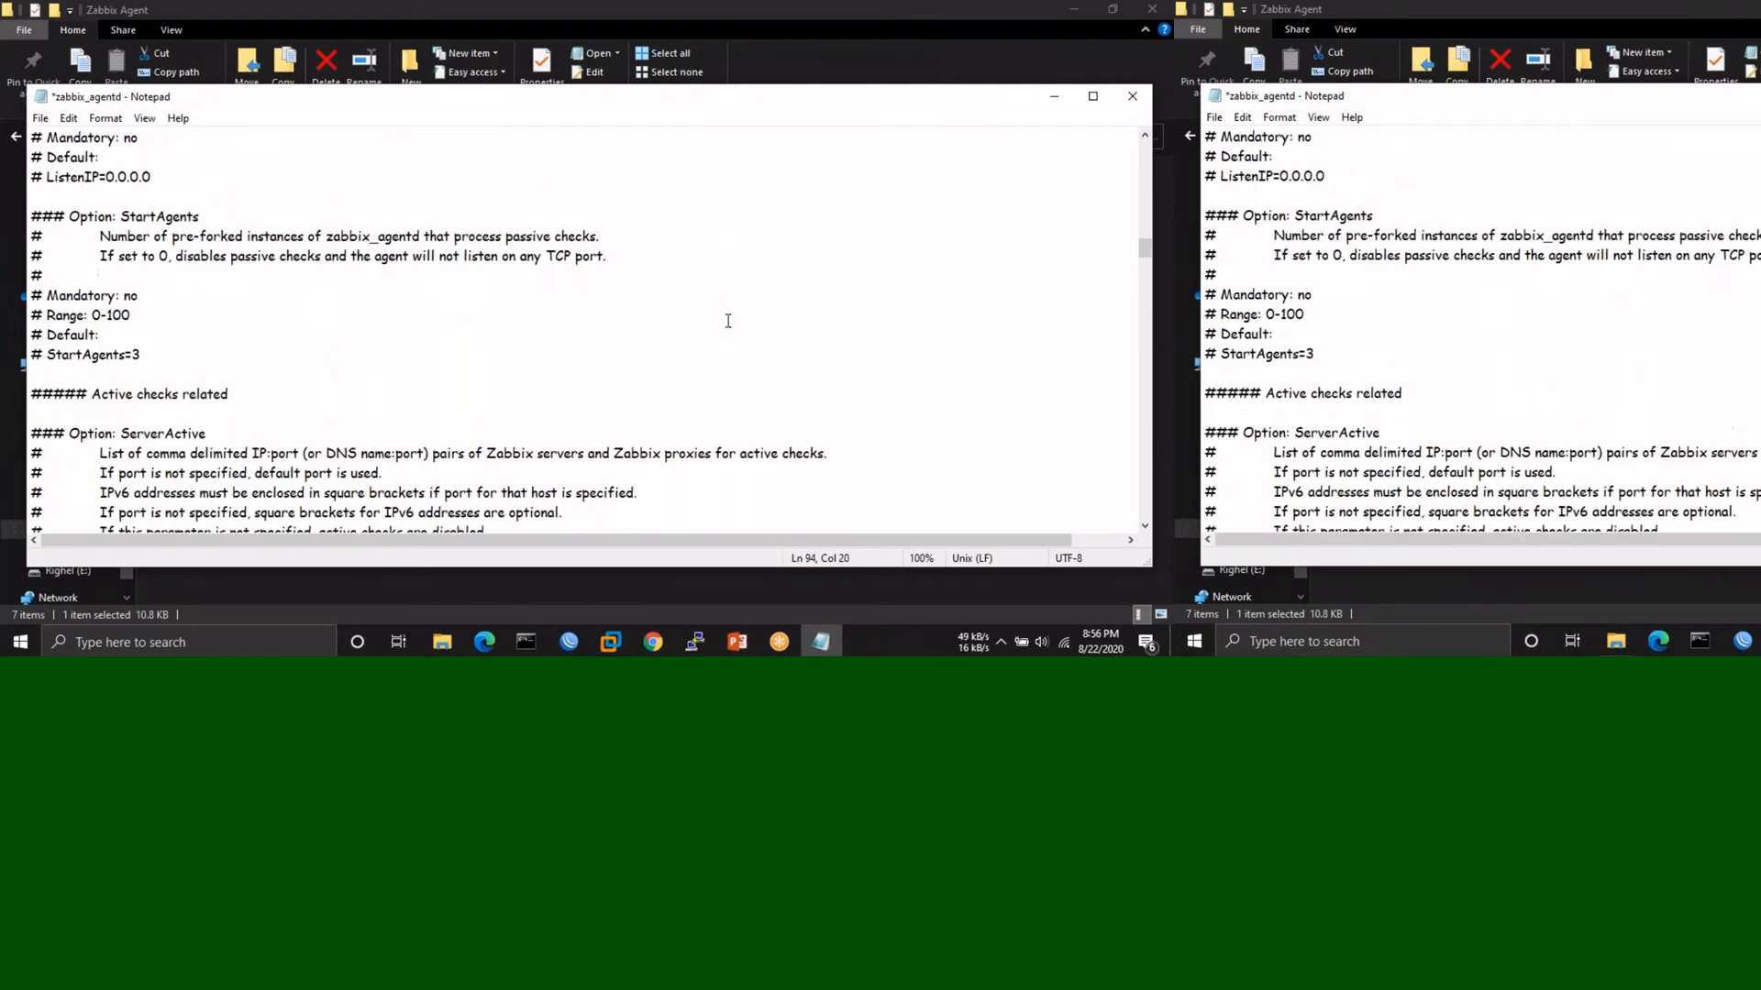
scroll(727, 320, down, 6)
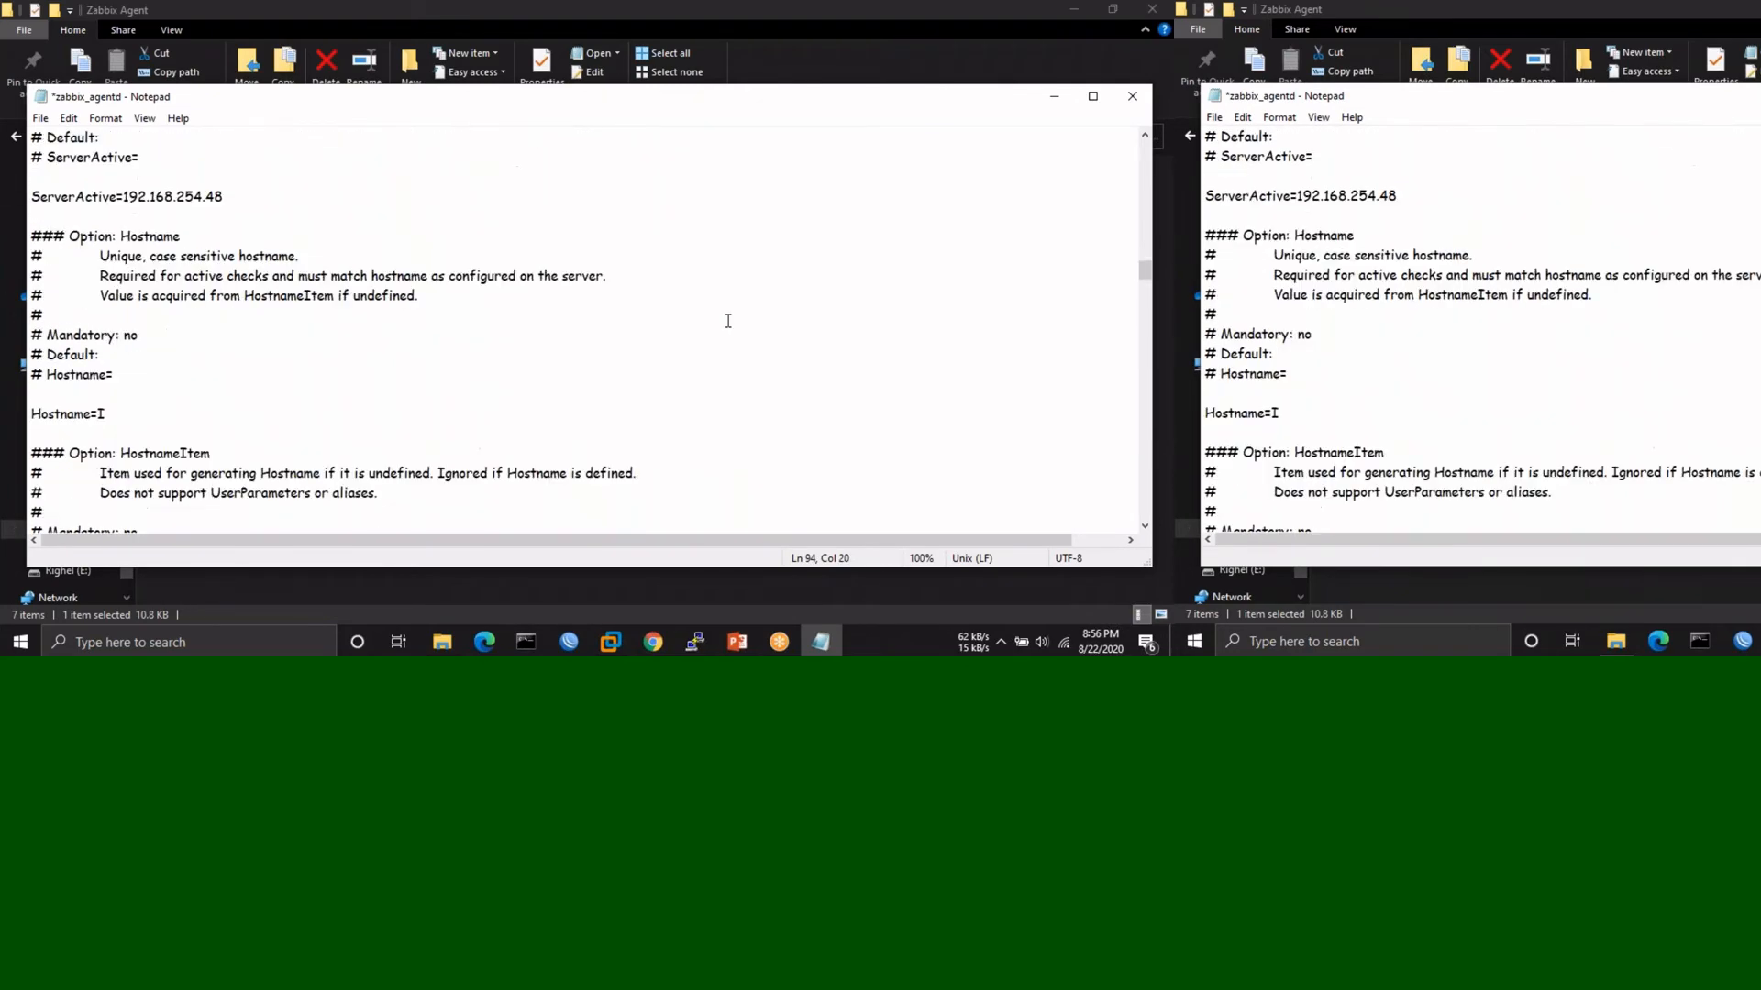
scroll(727, 320, down, 2)
scroll(727, 320, up, 4)
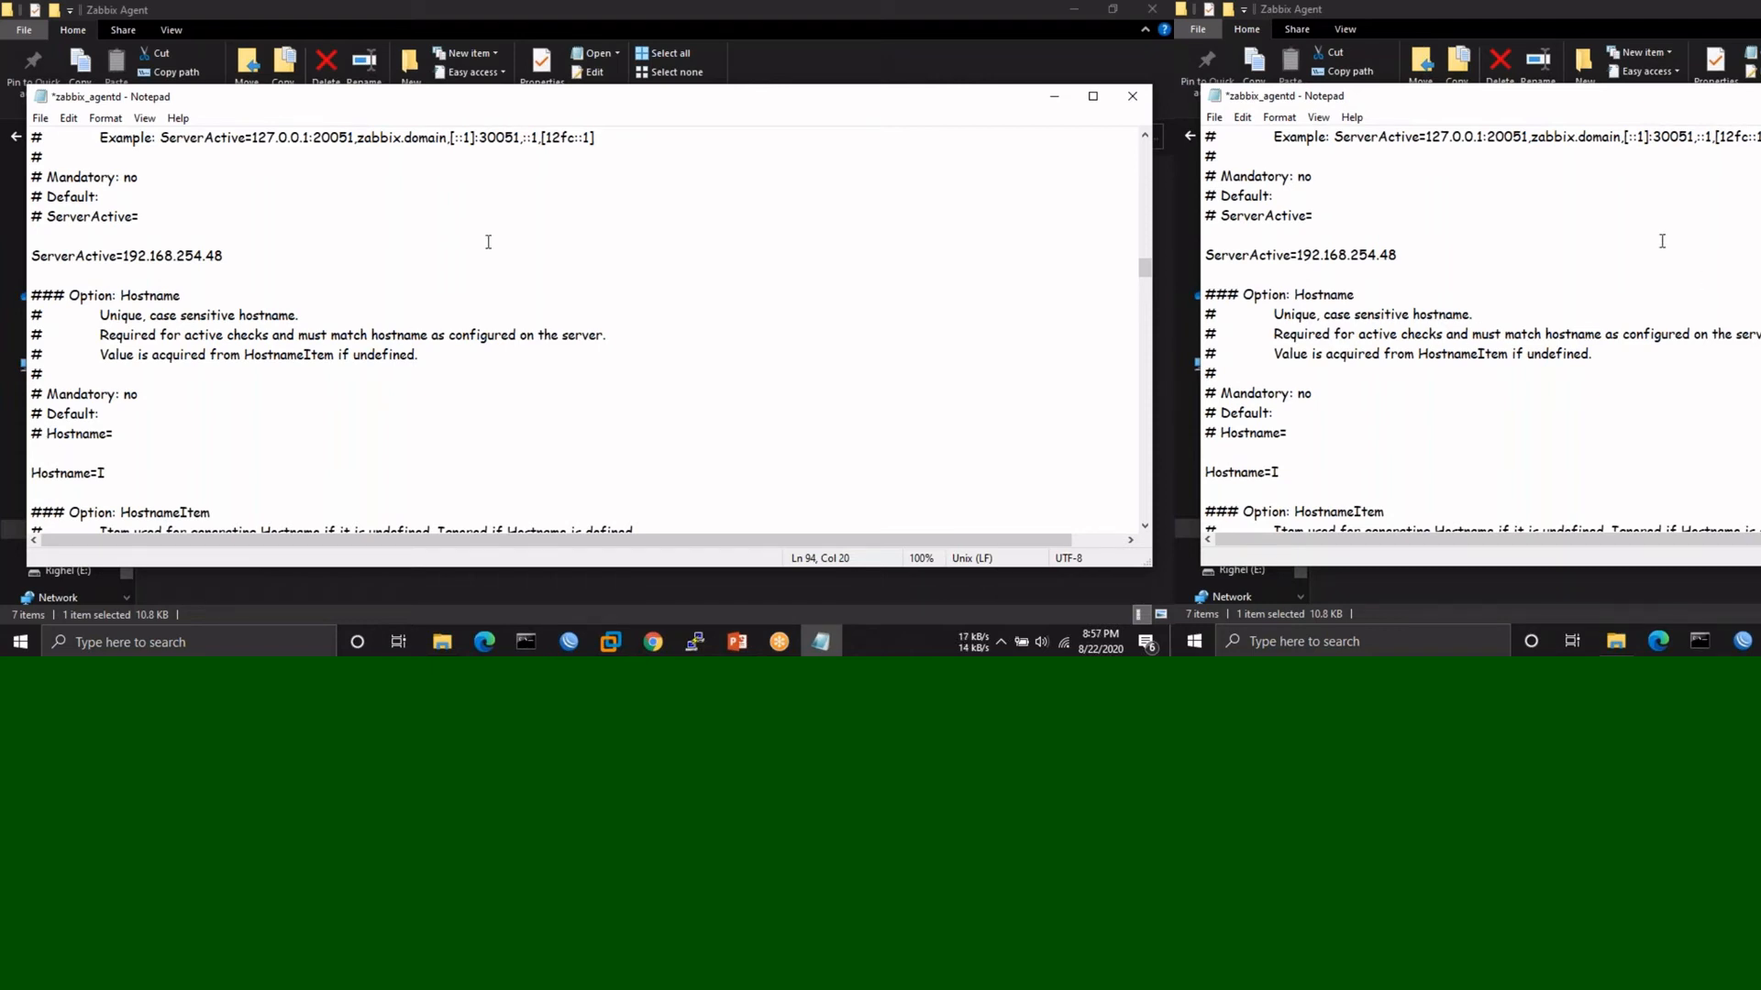
scroll(489, 241, up, 4)
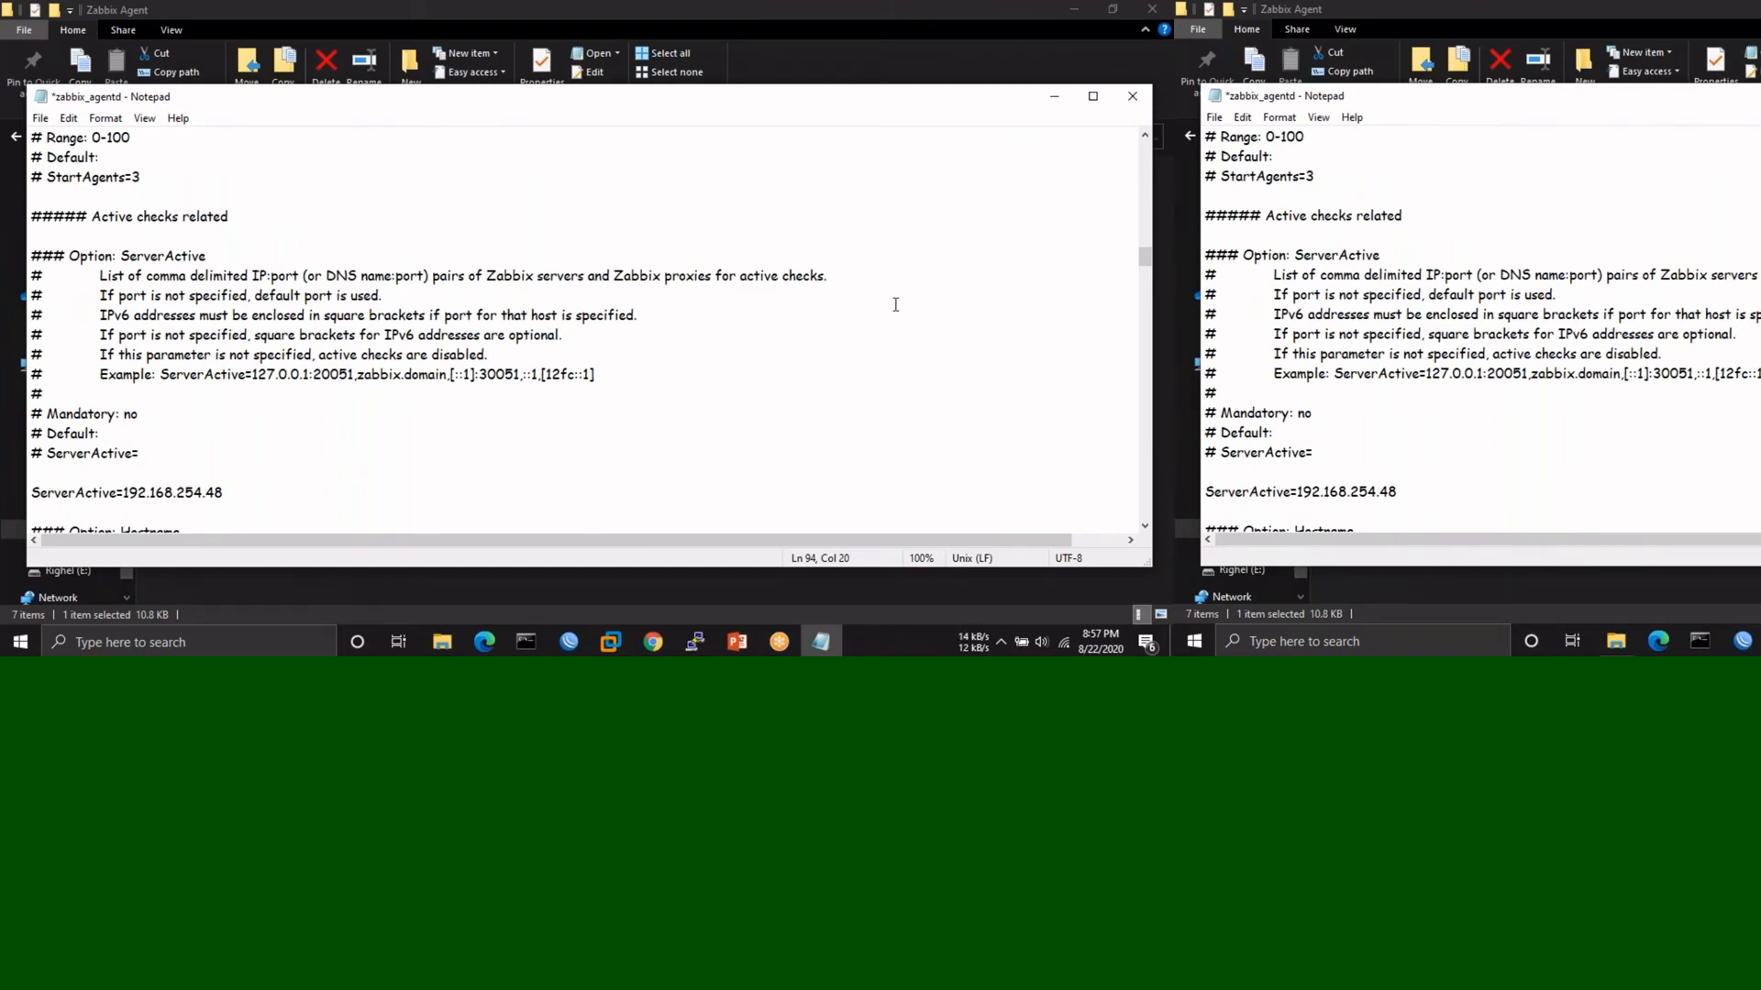
key(ctrl+s)
- Close Notepad and bring up the Run box with services.msc
scroll(895, 305, down, 15)
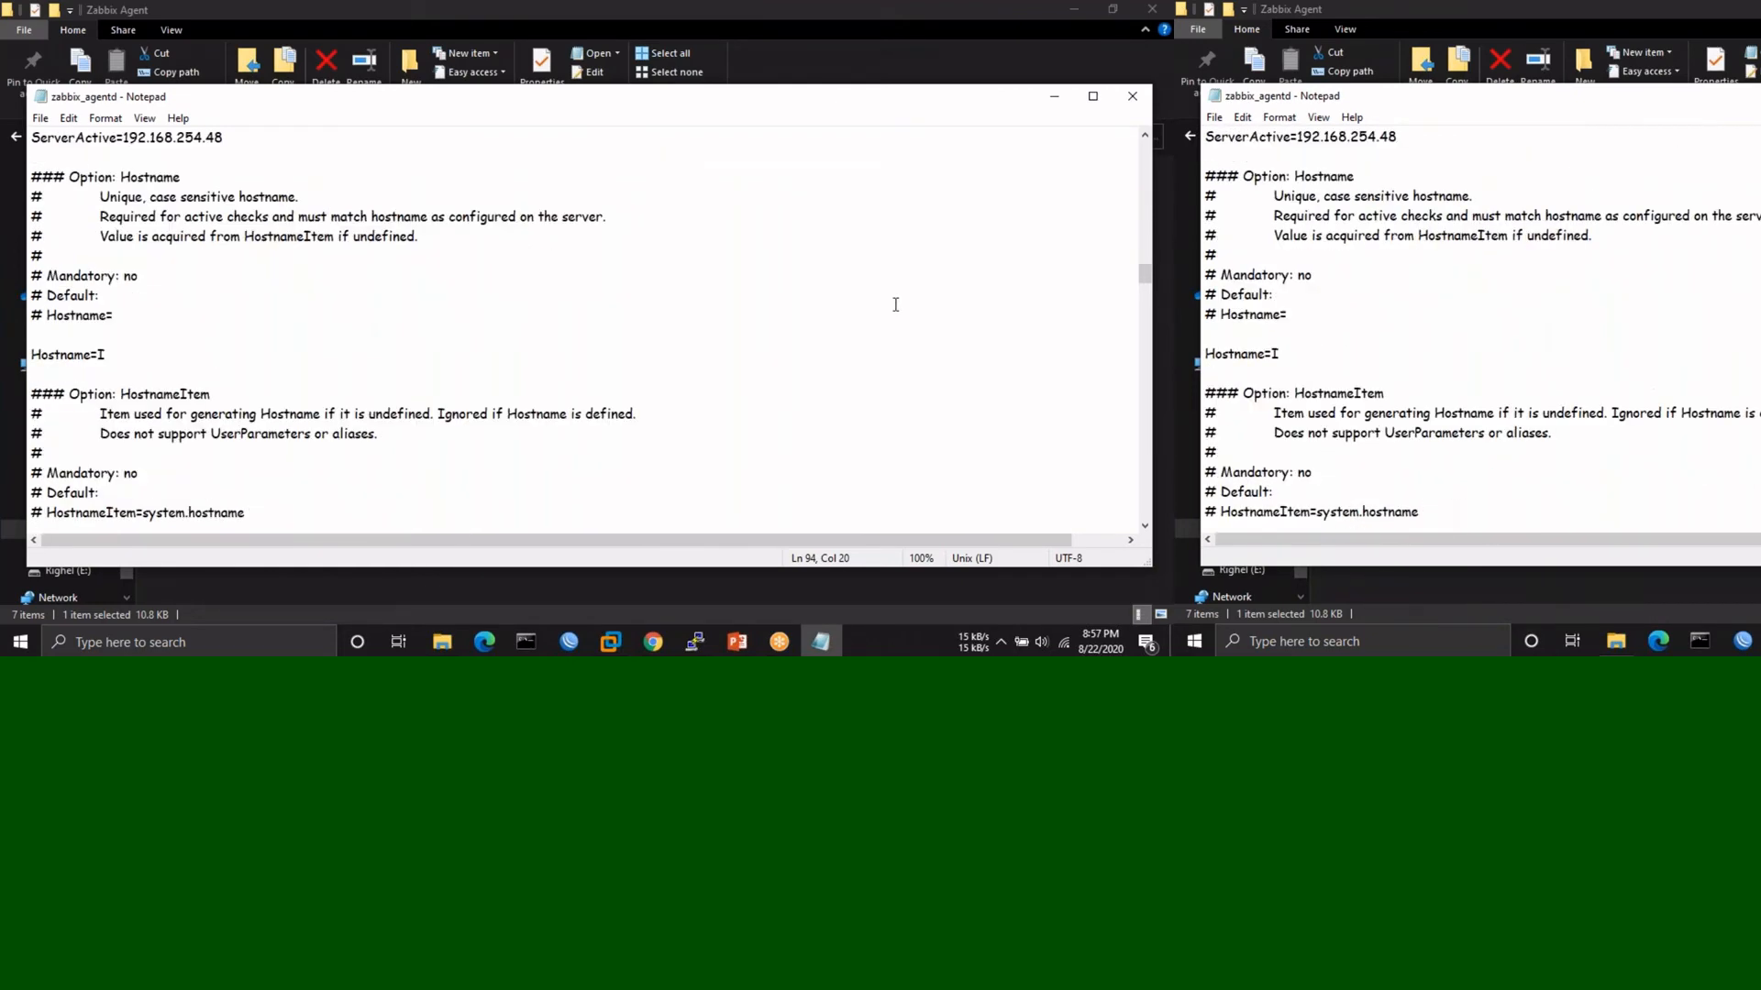
scroll(895, 305, down, 16)
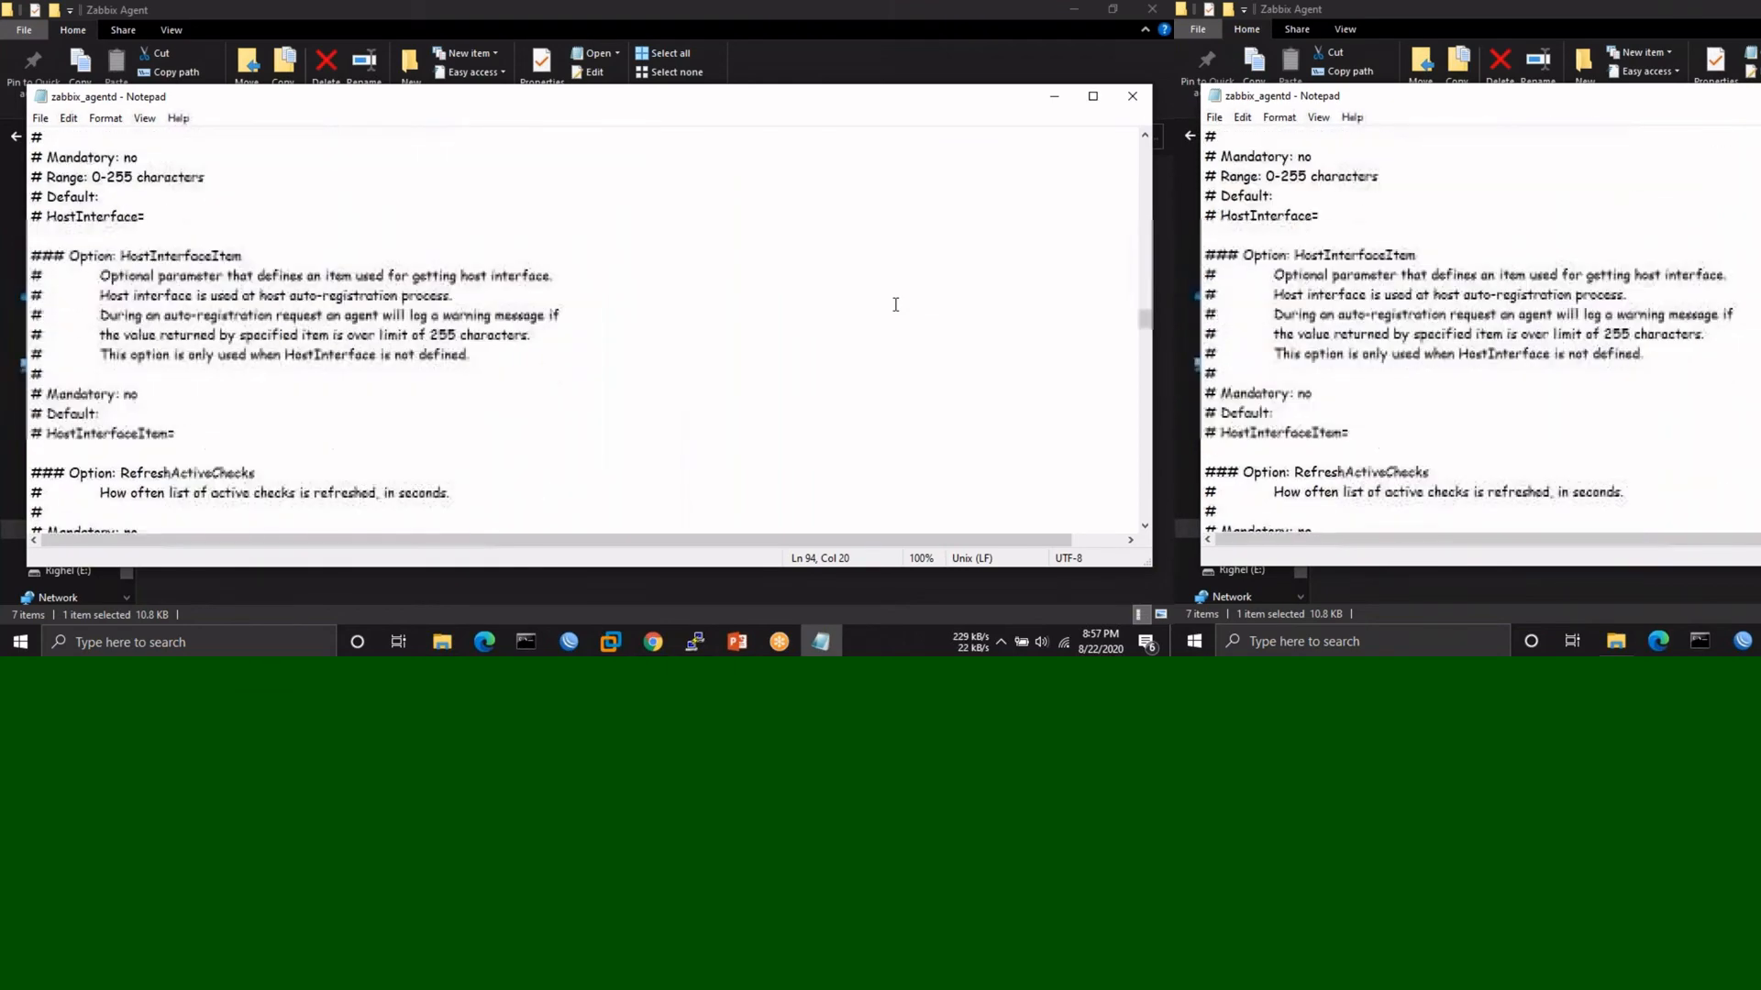
scroll(895, 304, down, 12)
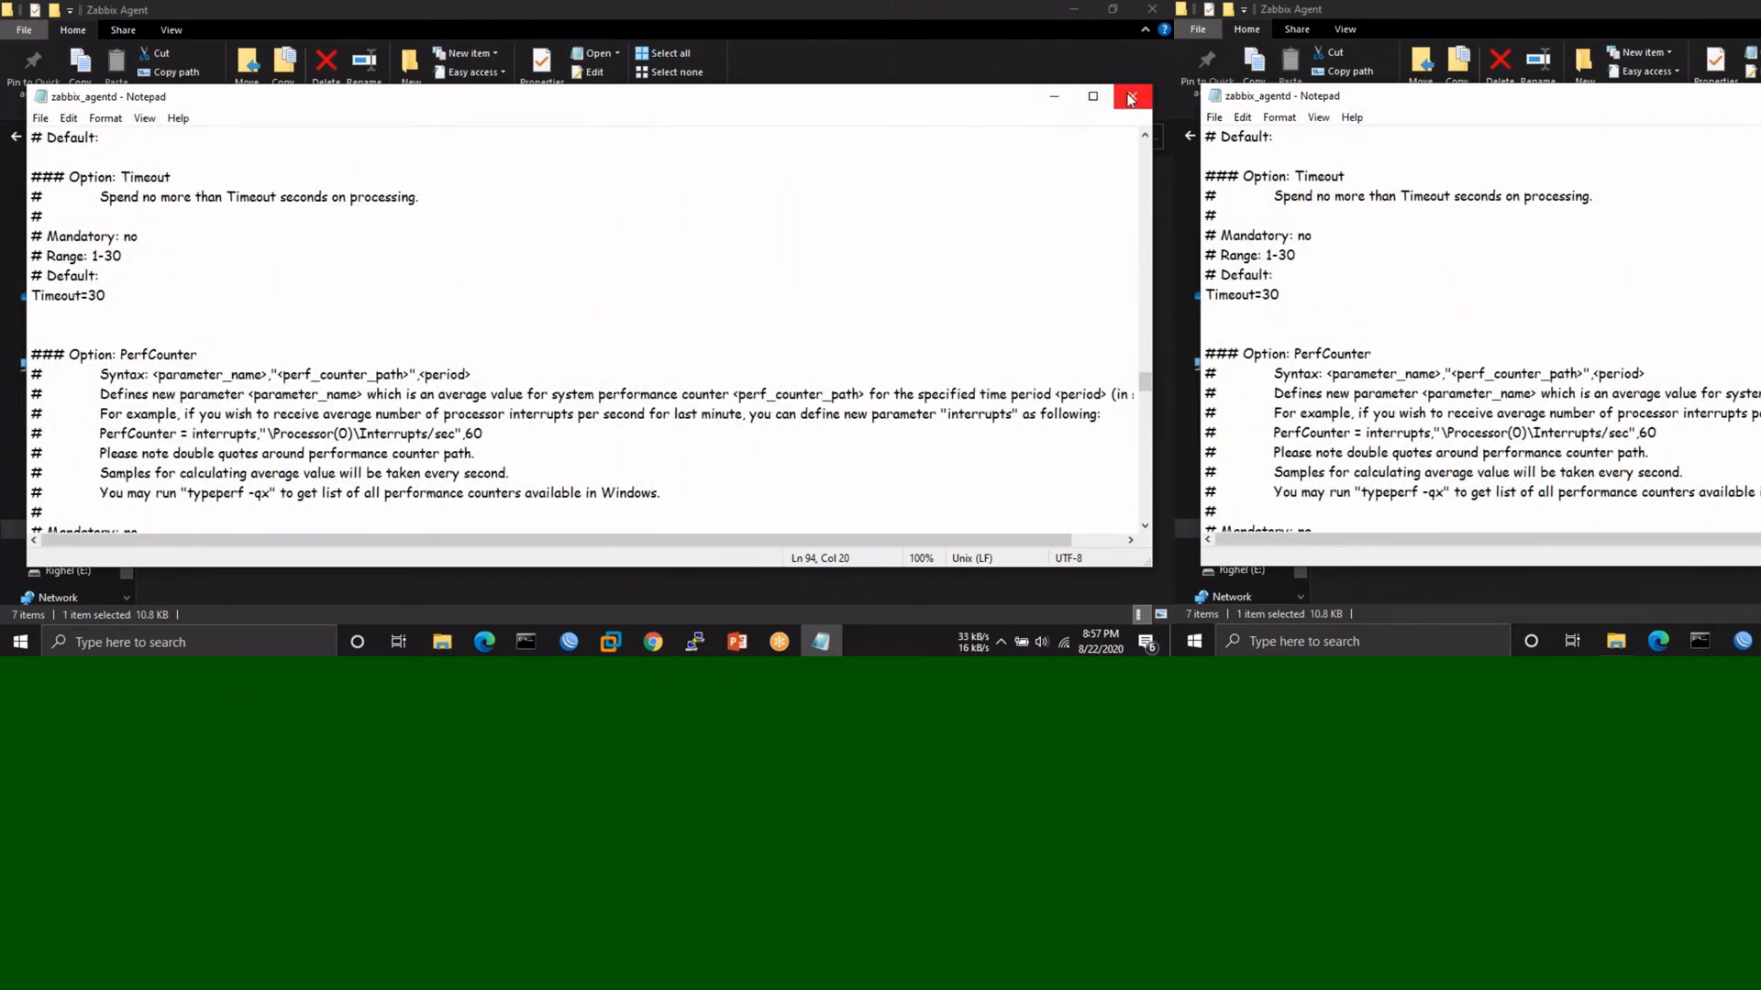
click(1131, 97)
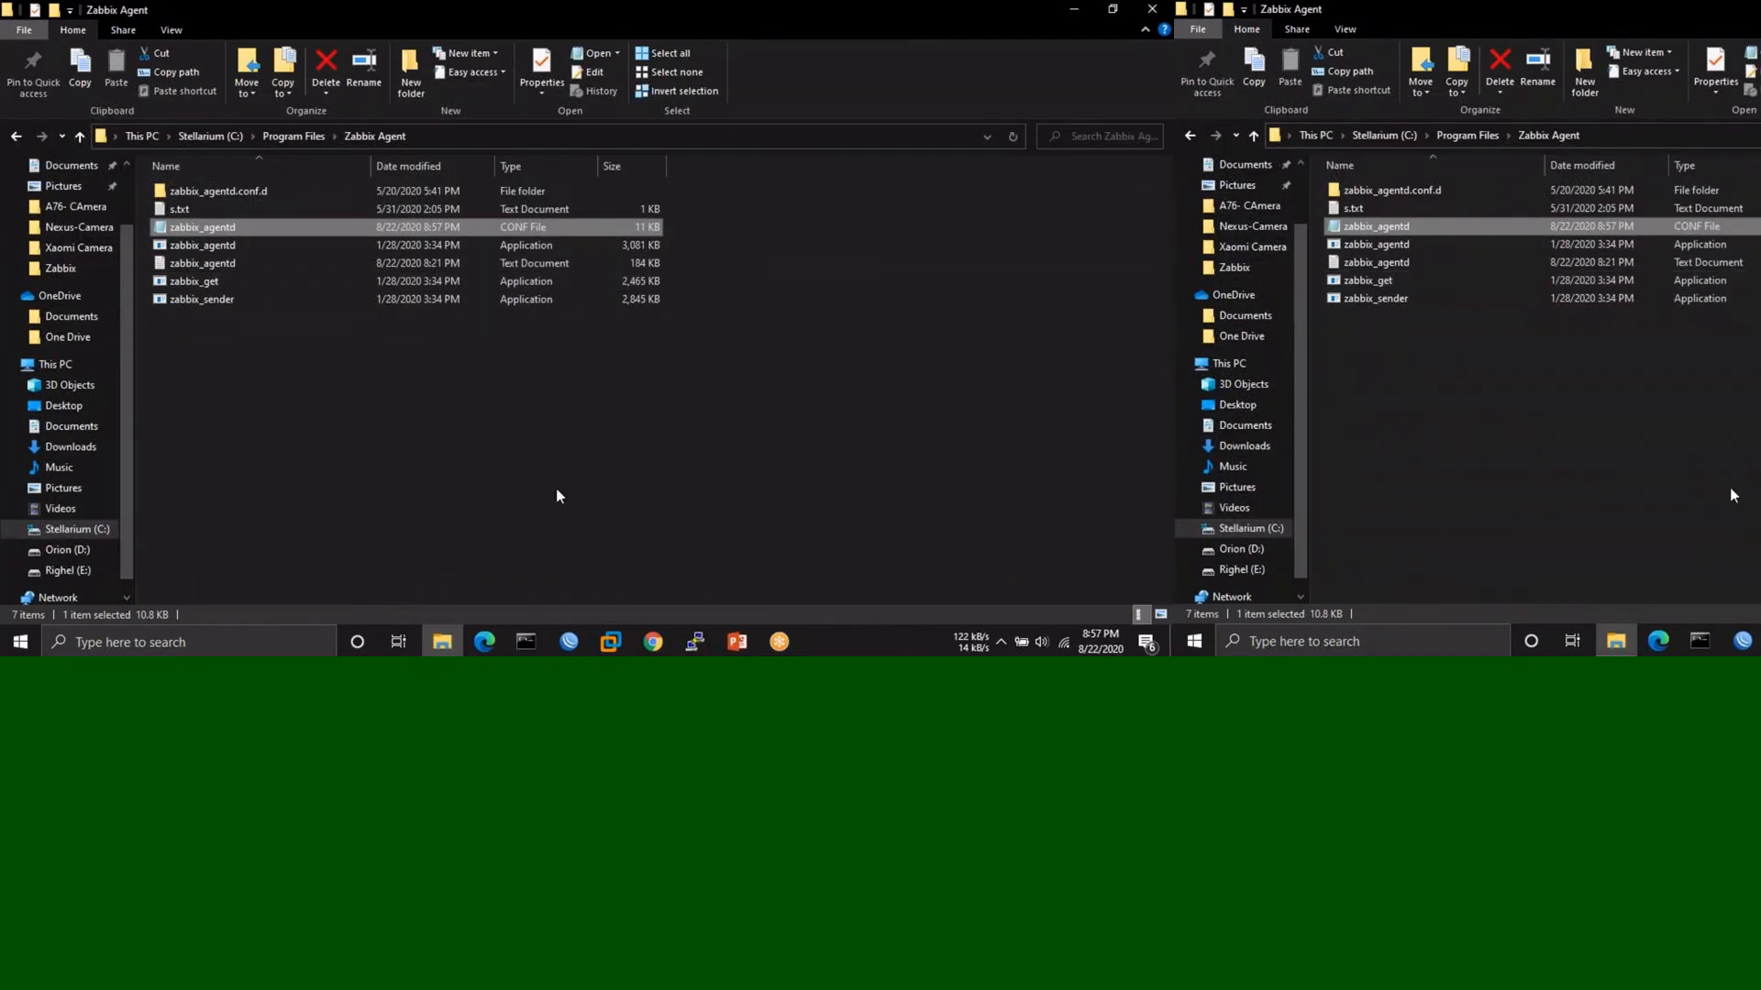
mouse_move(654, 652)
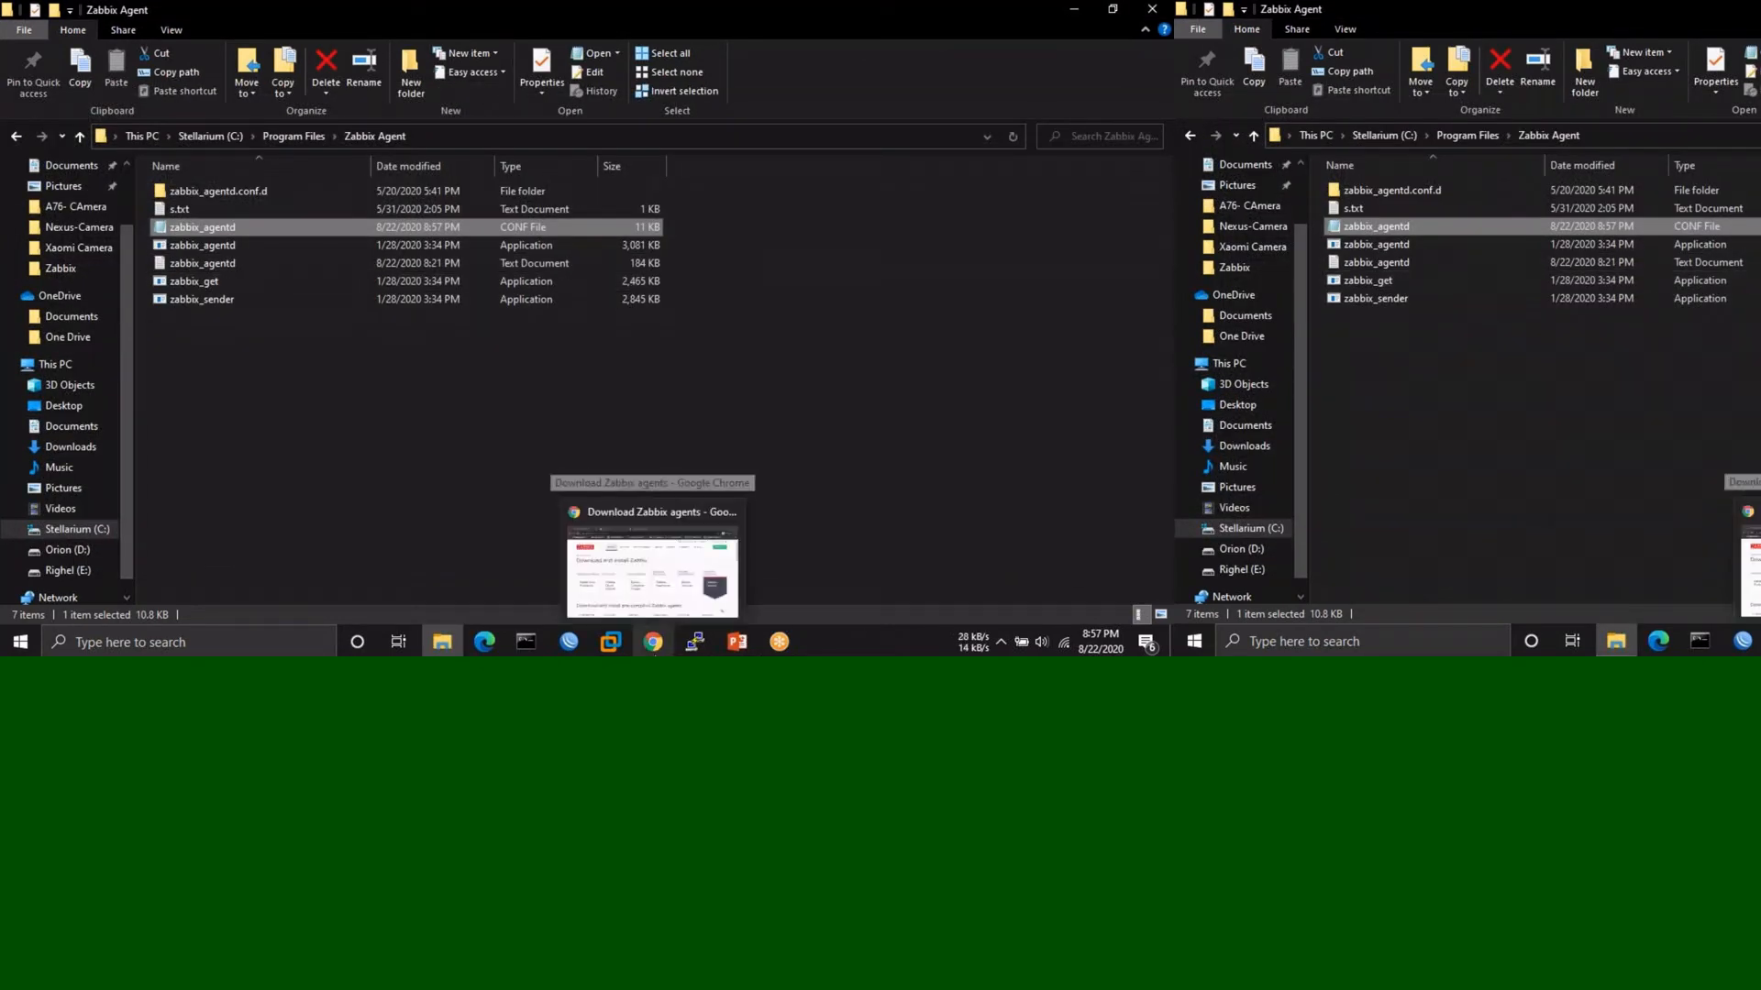
key(super+r)
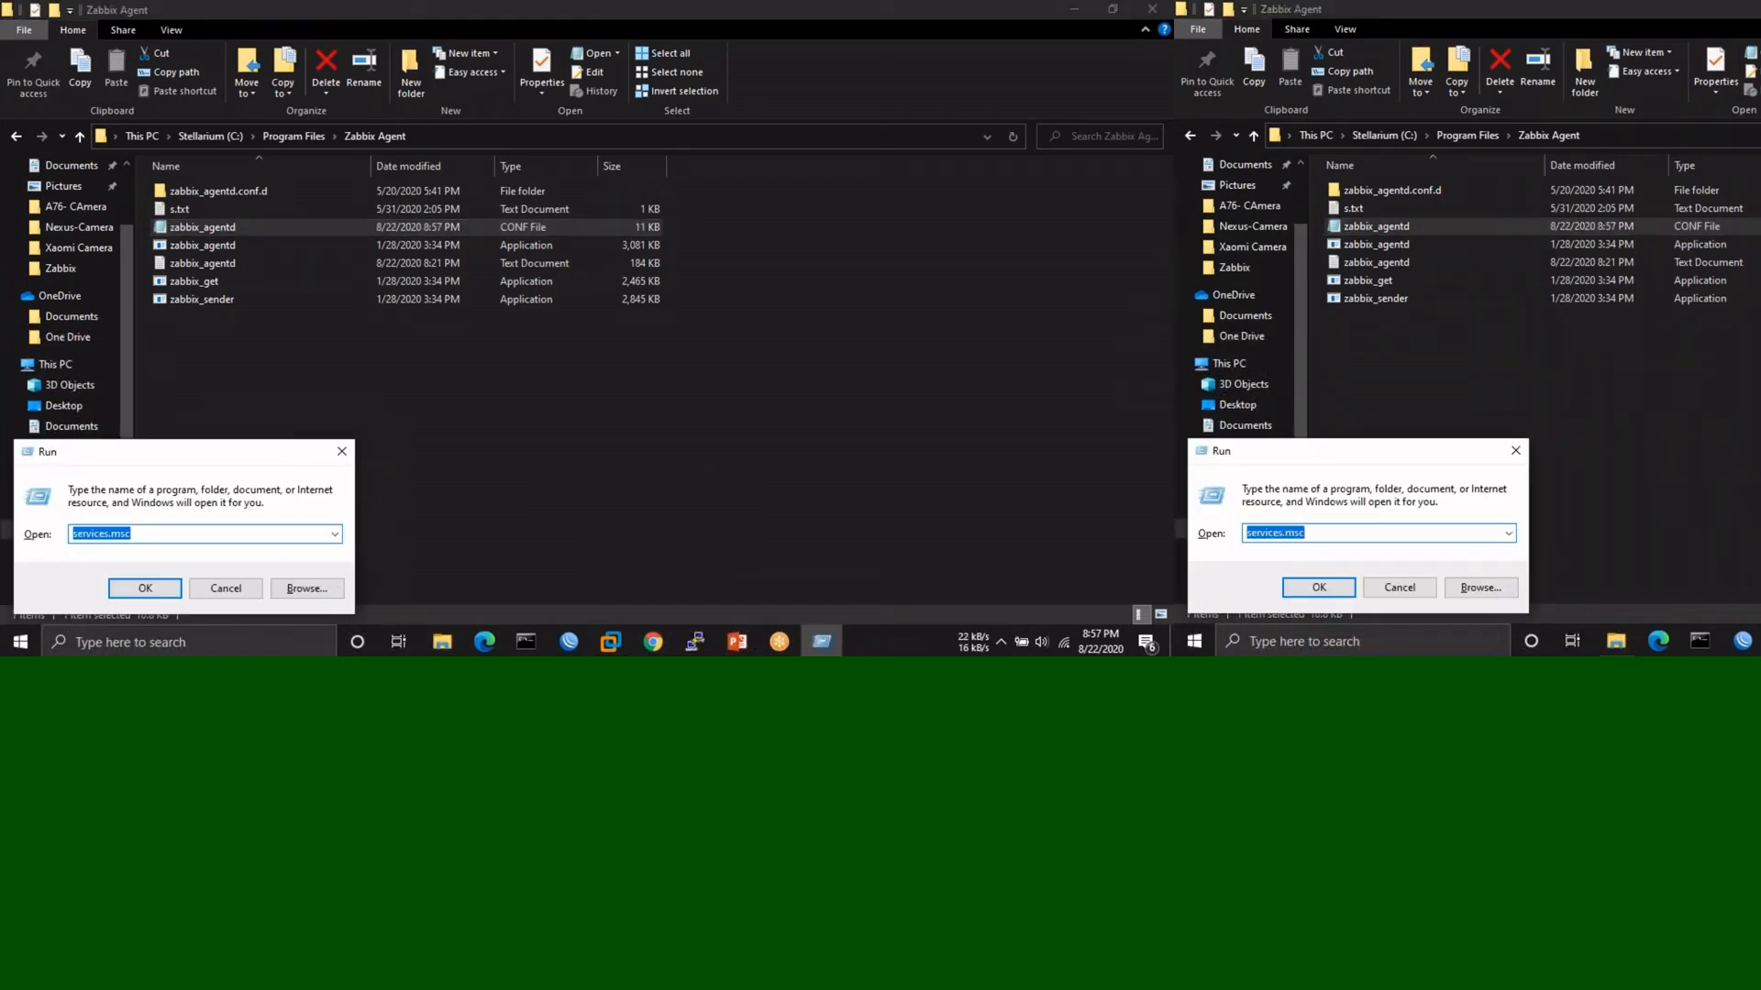
- Confirm Zabbix Agent is Running with Automatic startup and check its executable path, then close Services
key(Return)
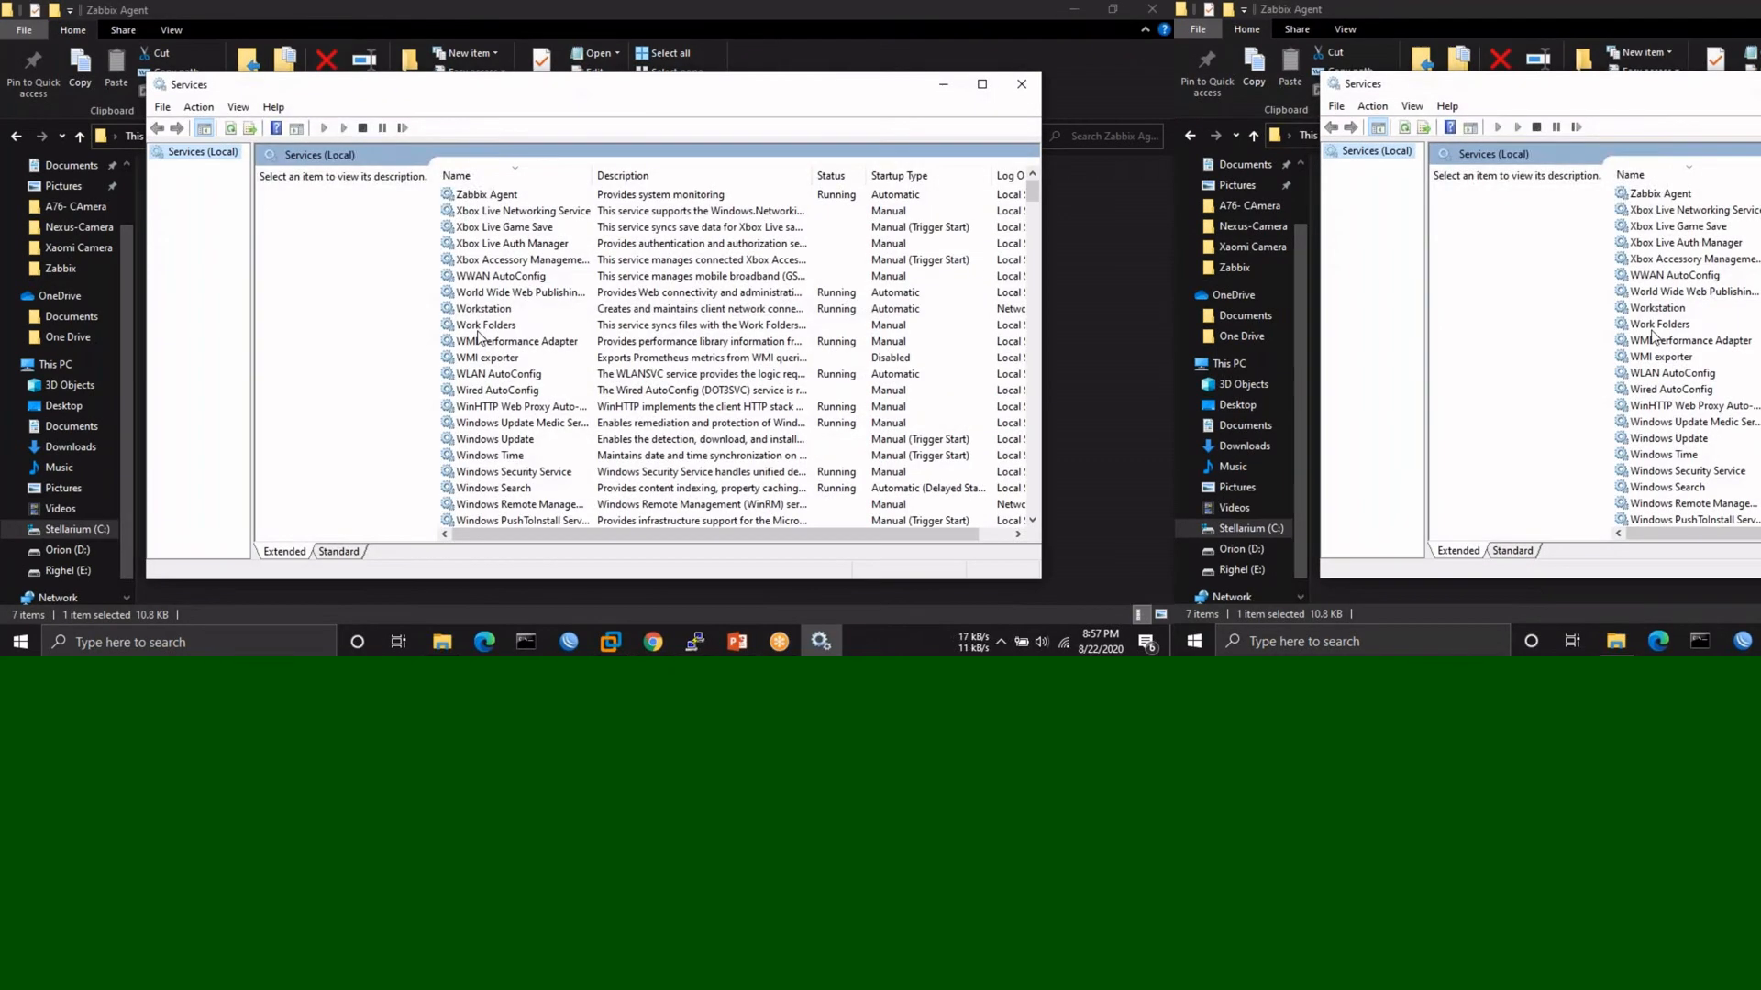
click(486, 310)
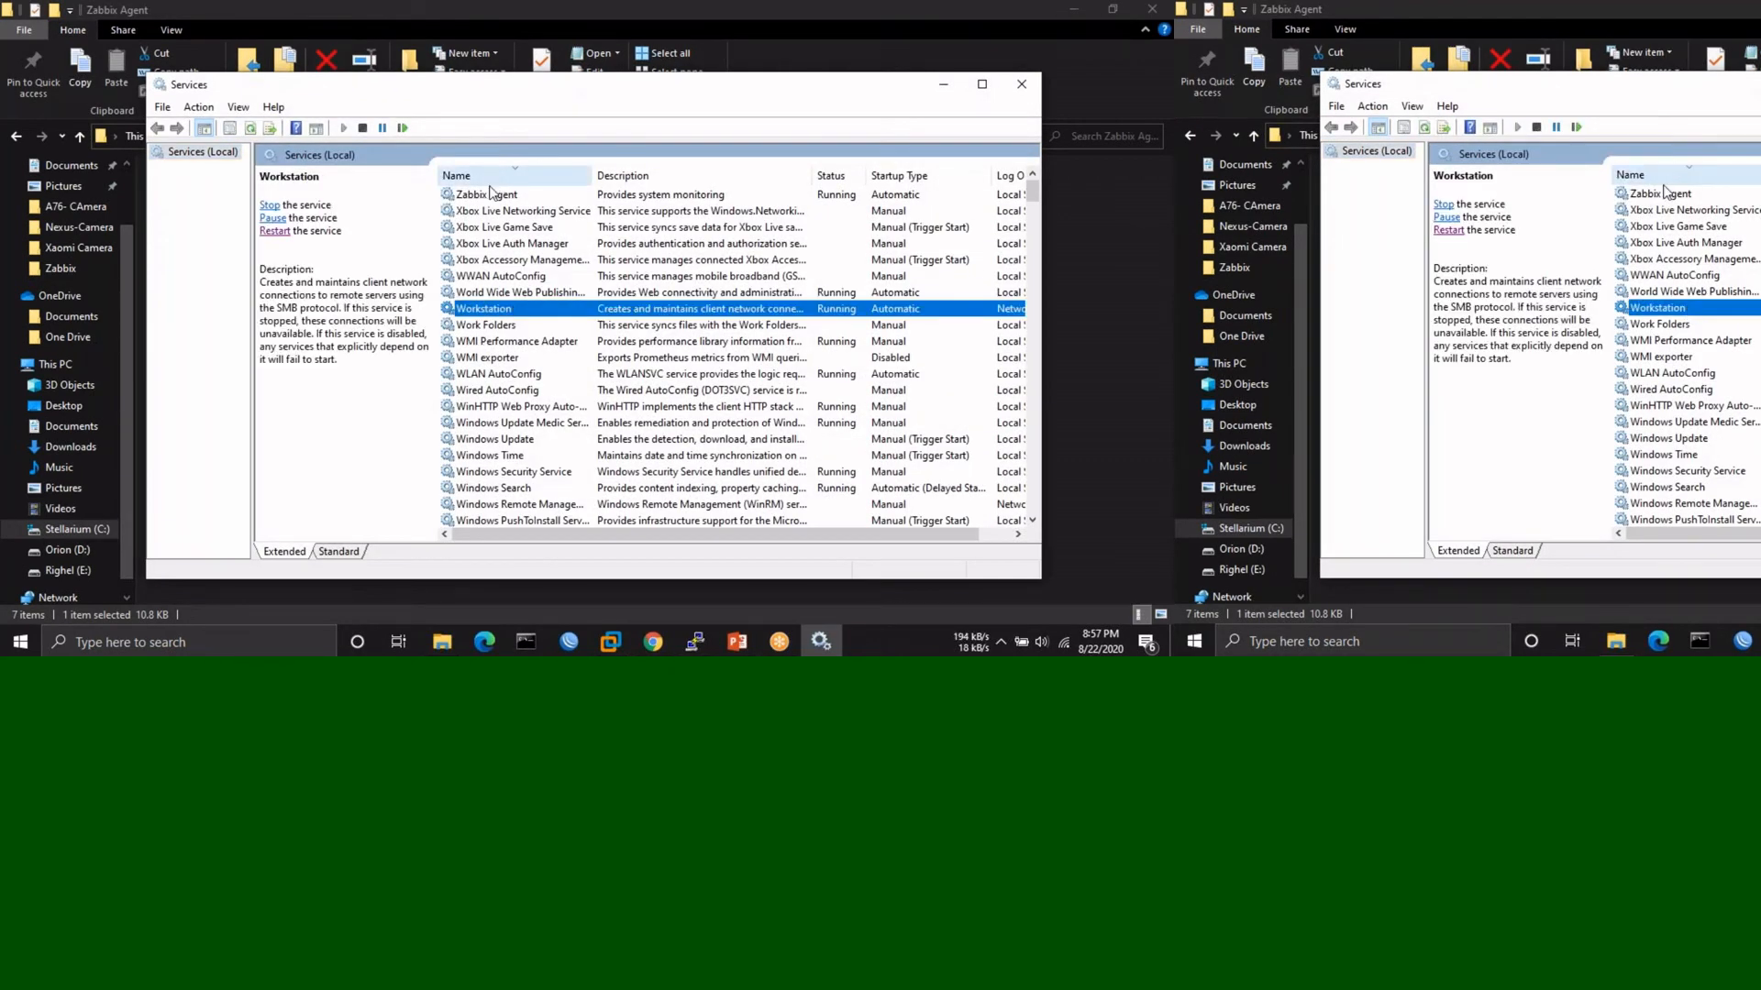
double_click(494, 194)
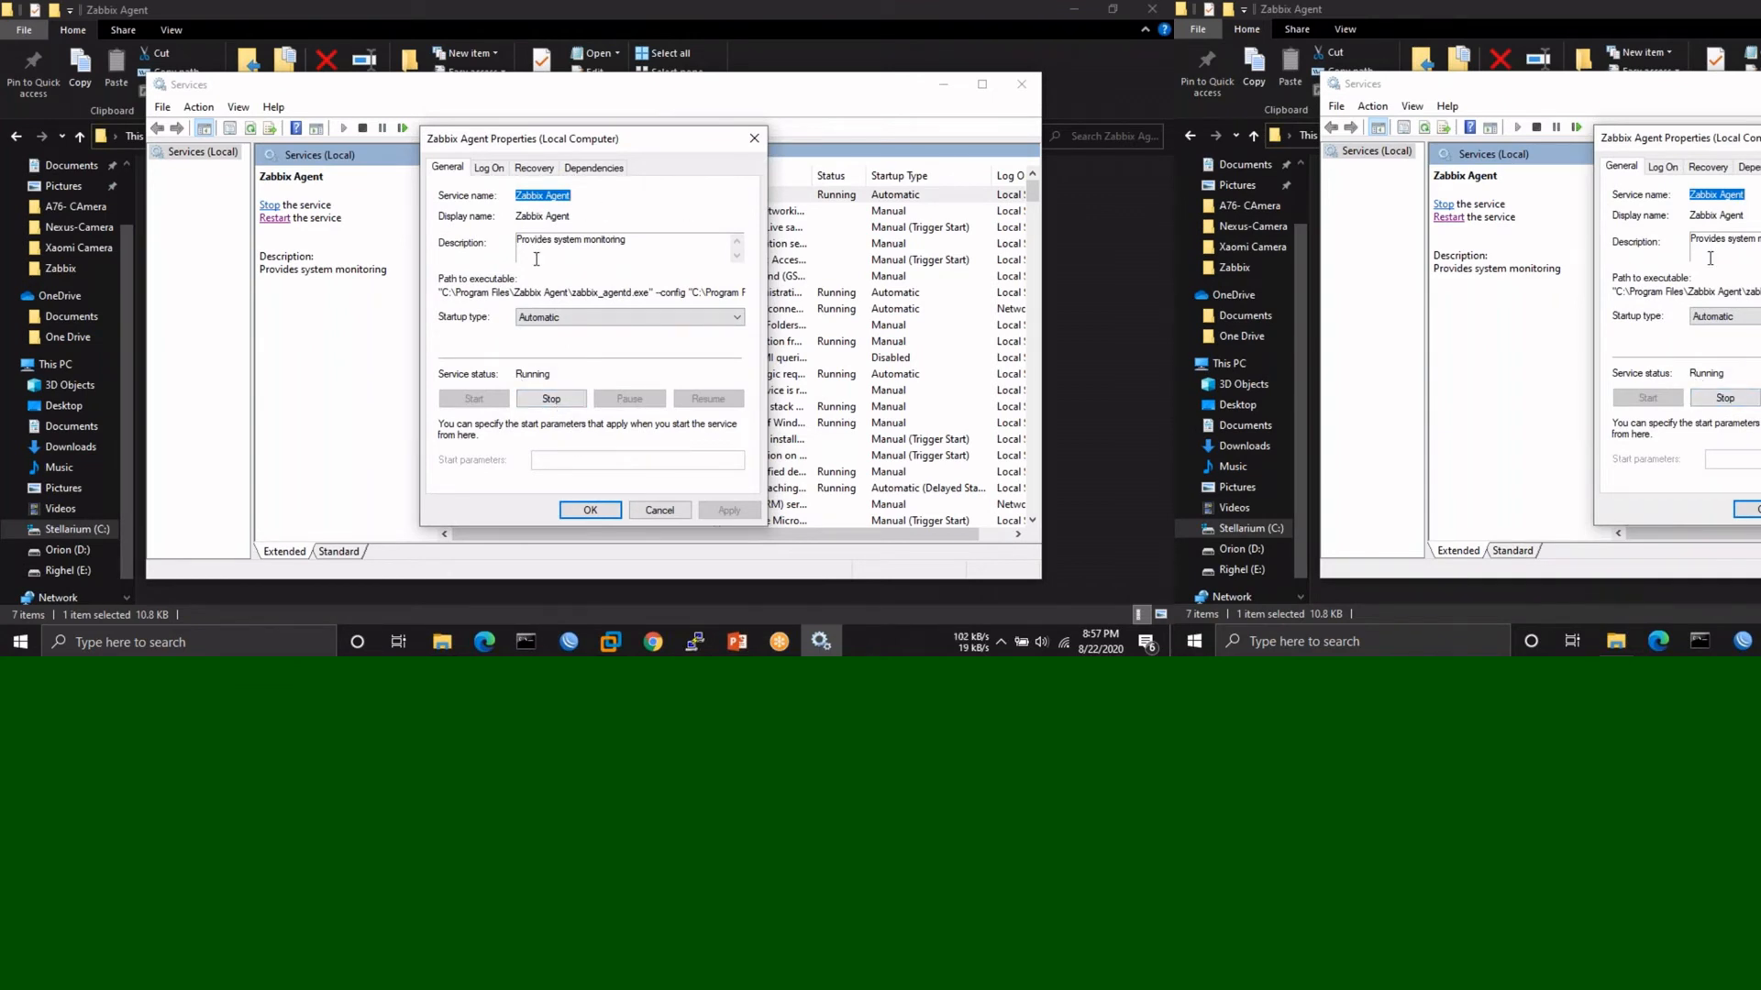
drag(441, 296, 742, 294)
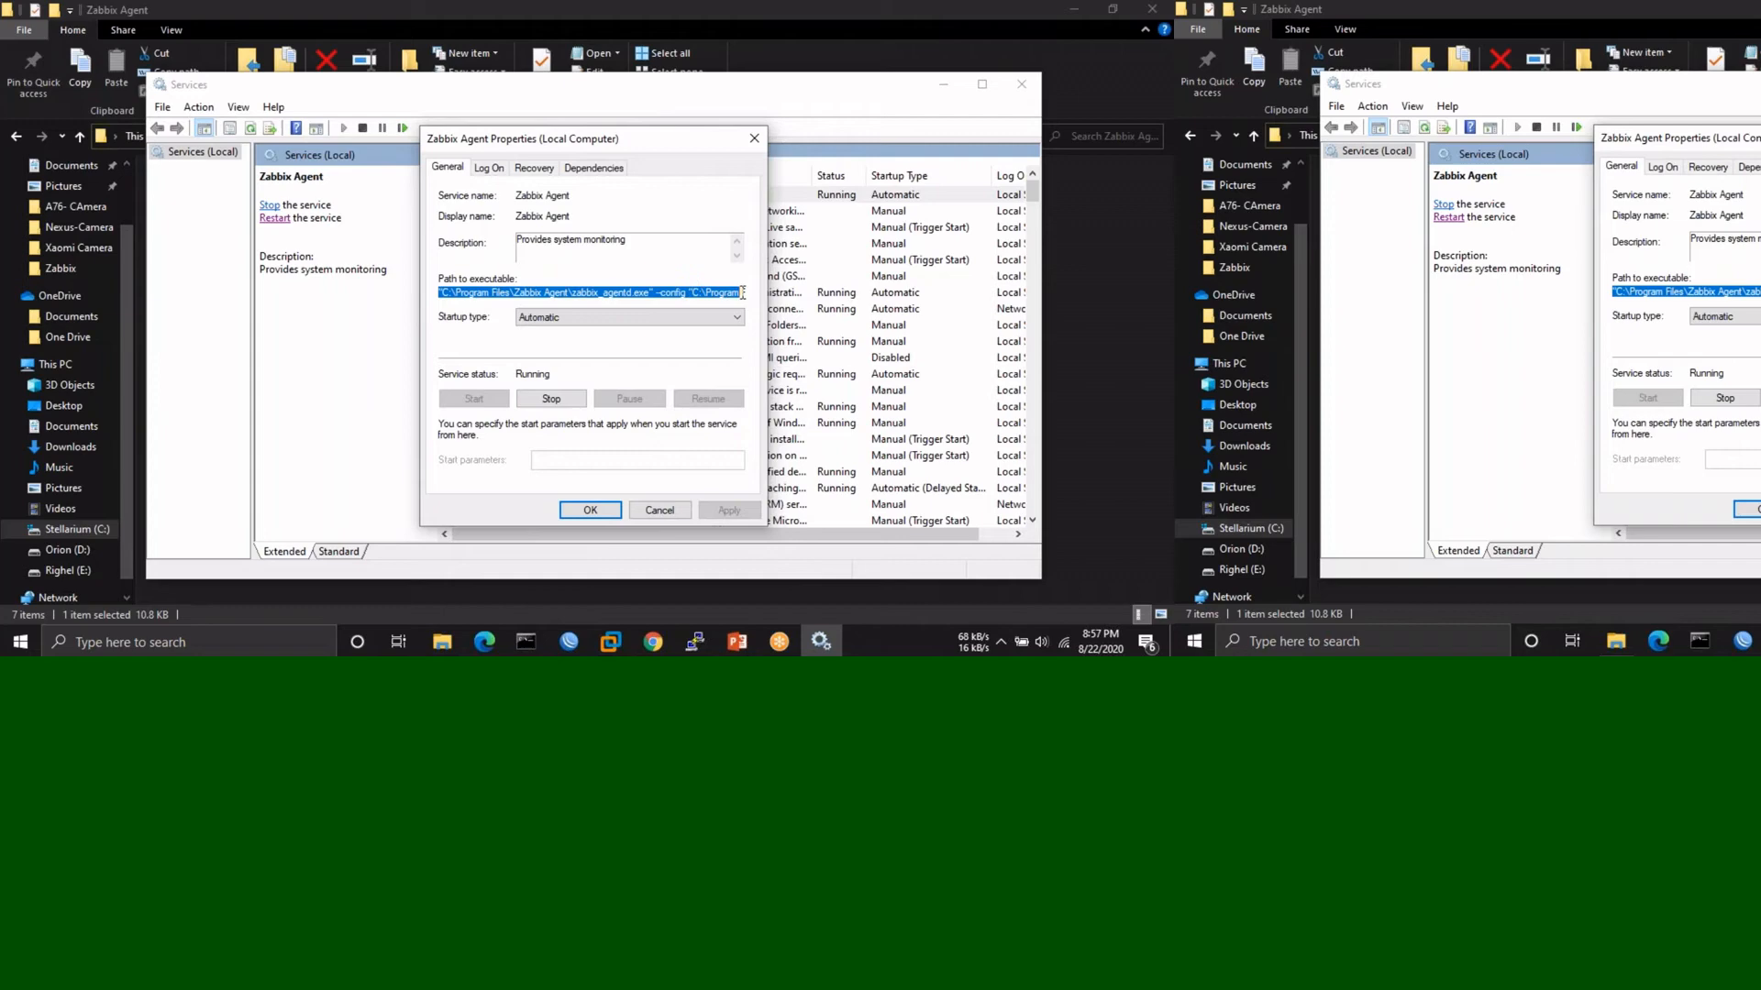
click(754, 138)
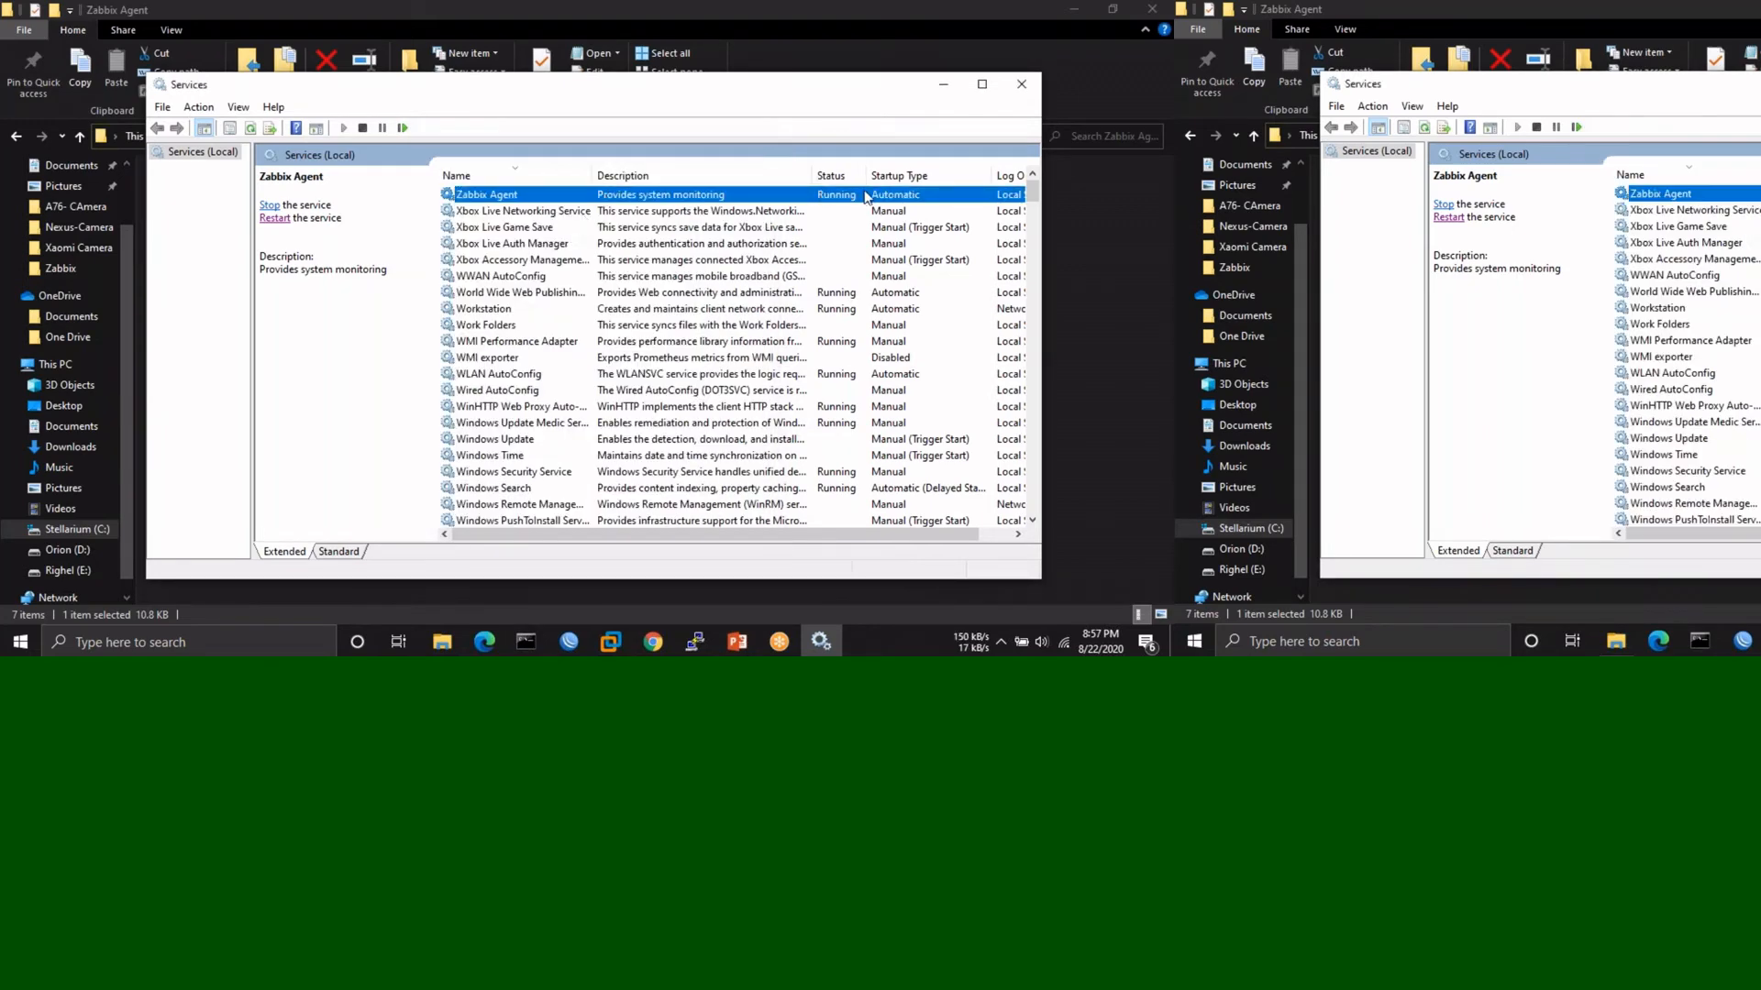
click(1025, 83)
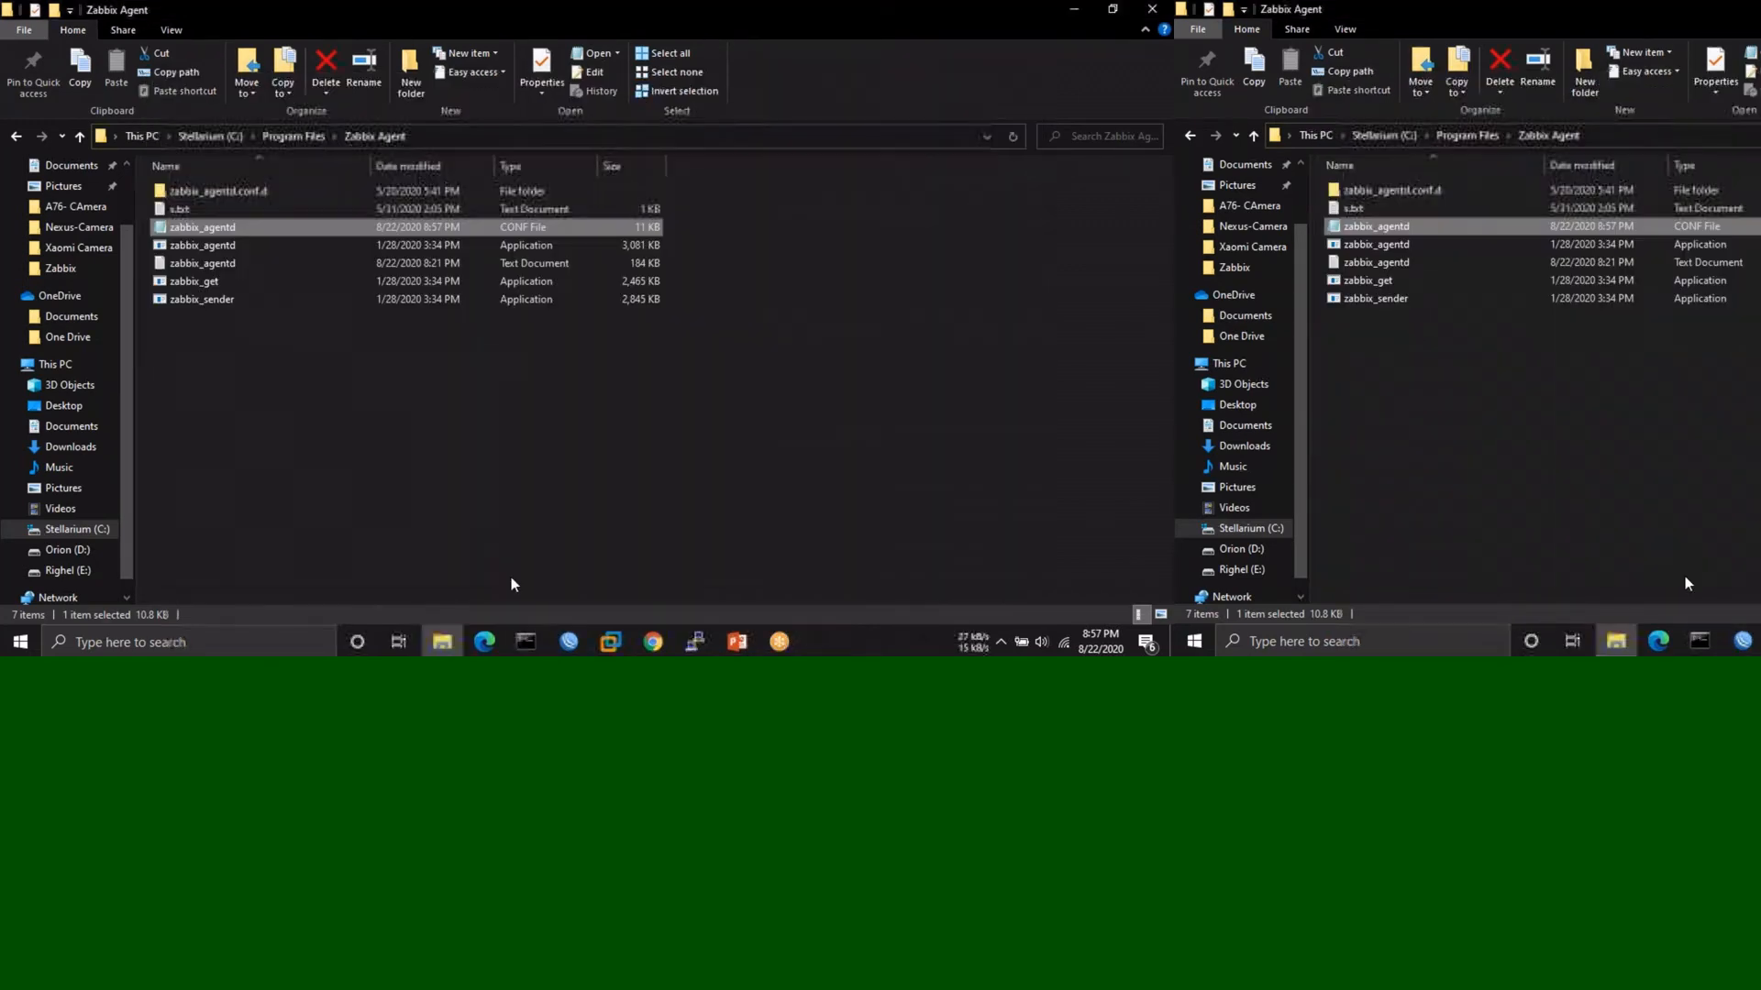
- Start a new host in Zabbix from Configuration > Hosts > Create host
click(658, 640)
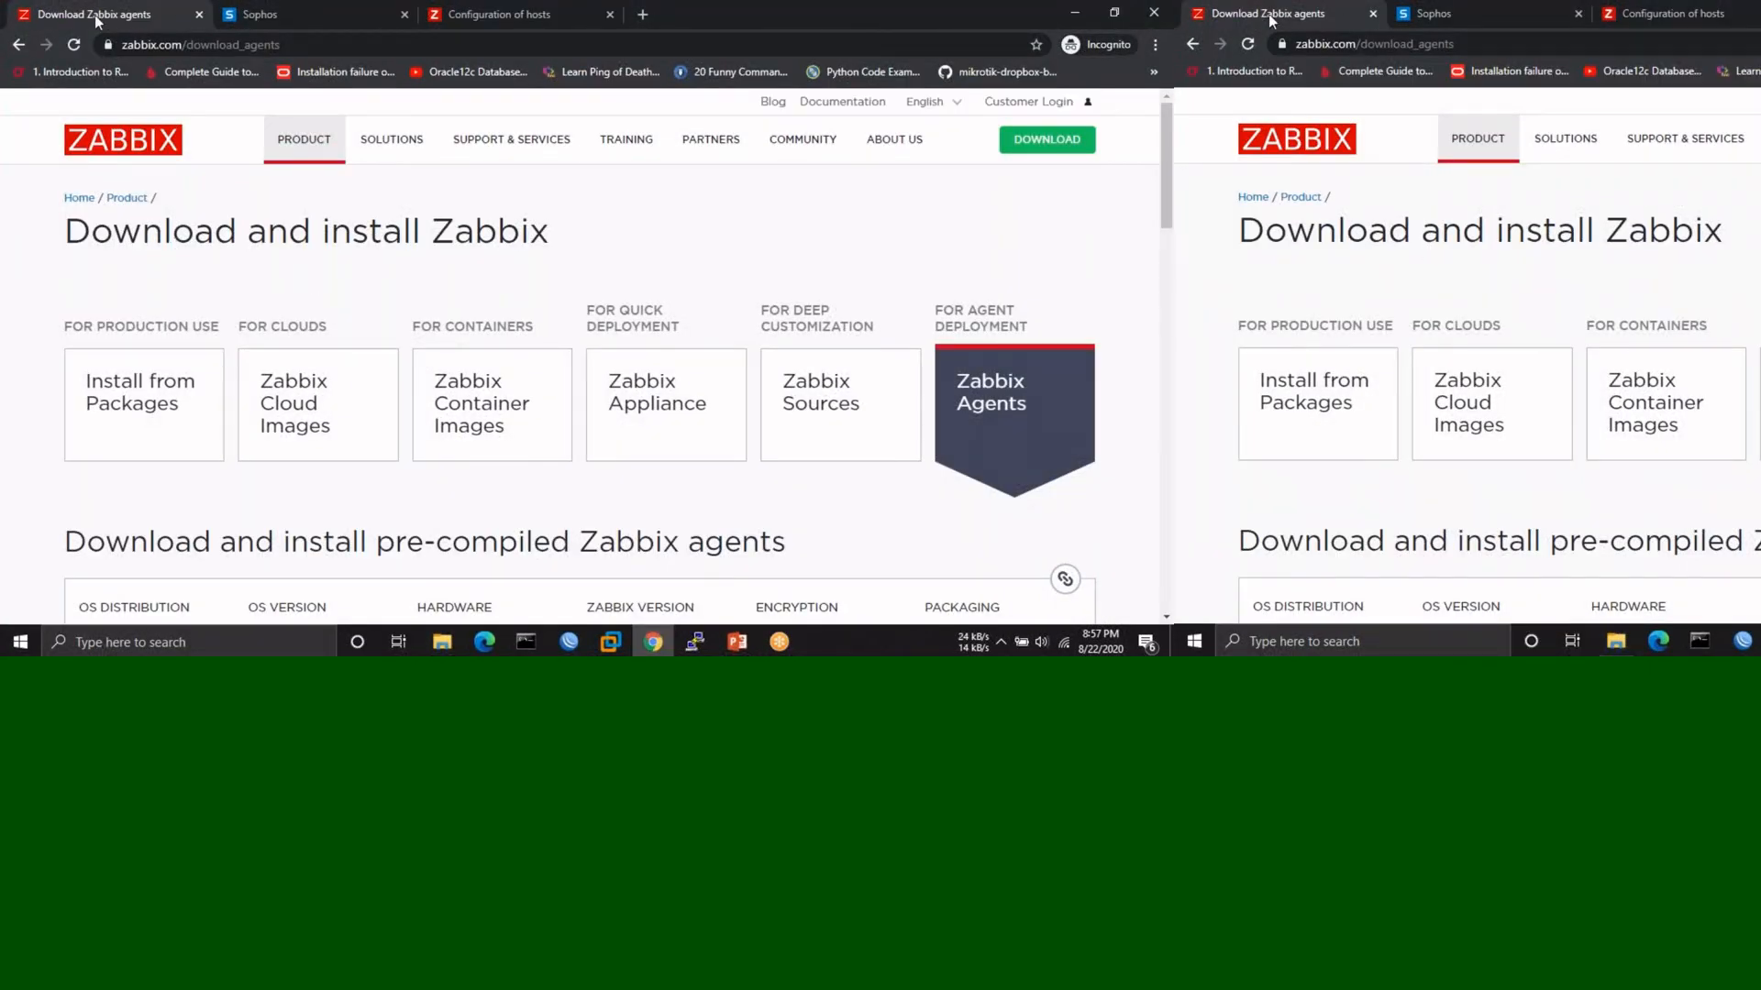
click(493, 14)
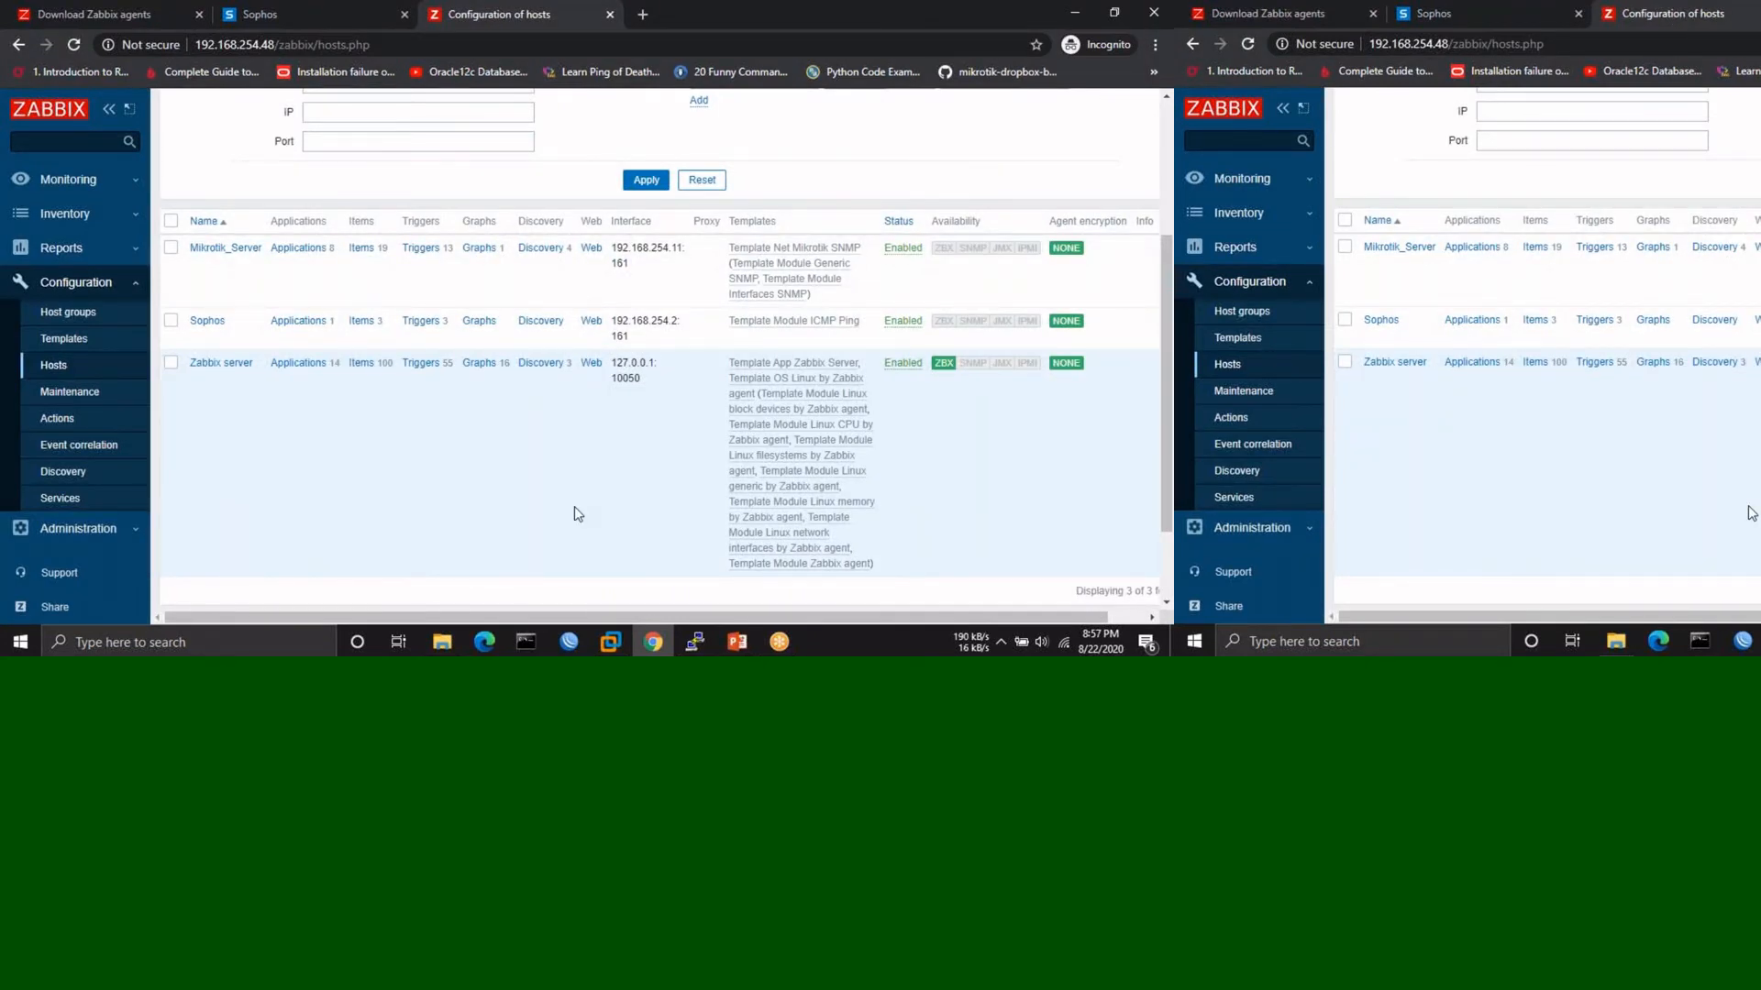
scroll(574, 507, up, 3)
click(1094, 107)
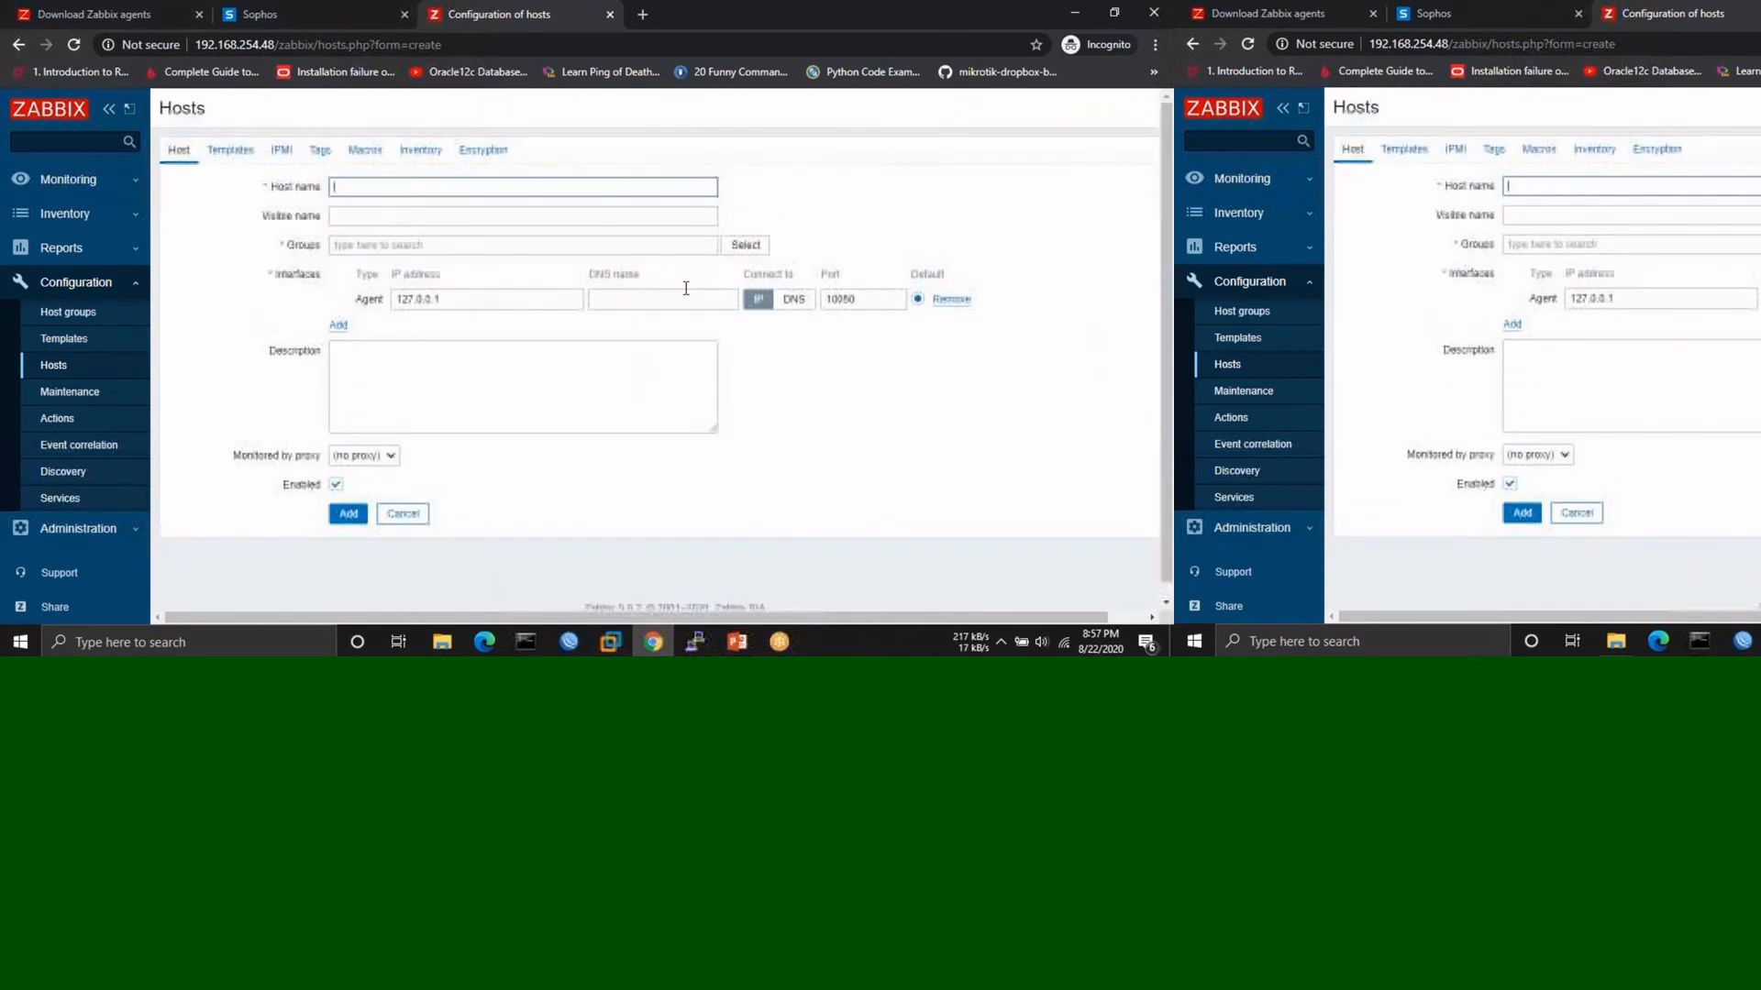
click(488, 187)
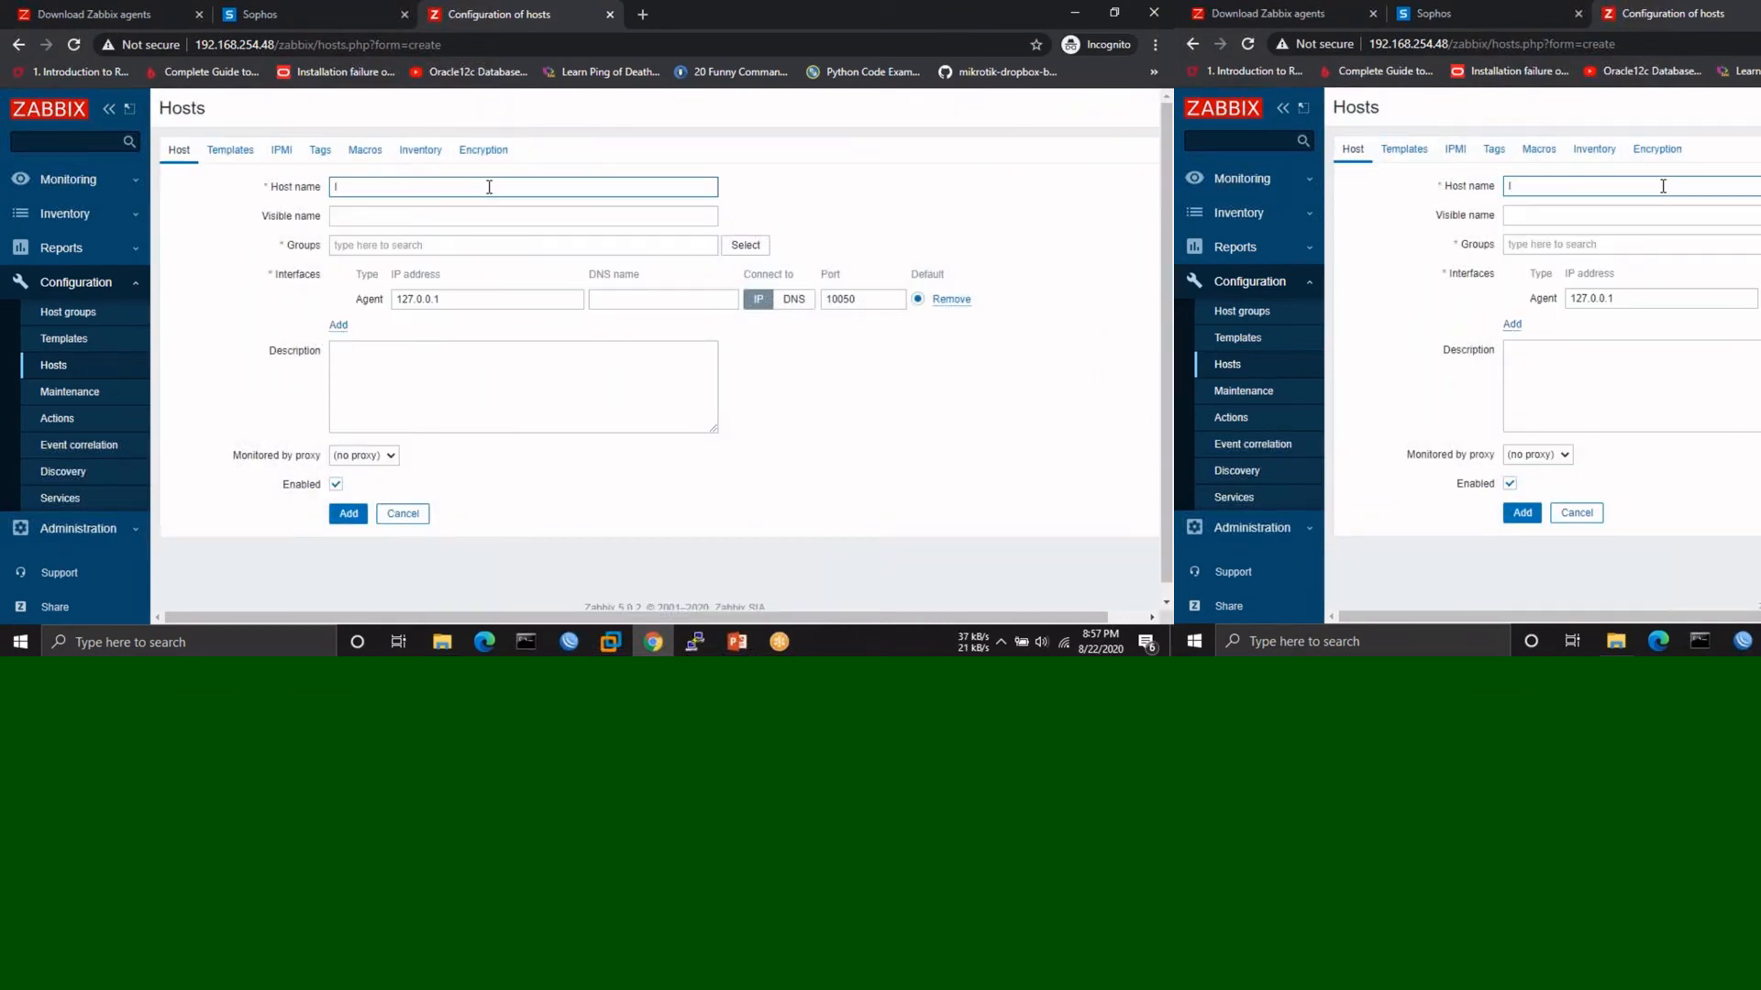
- Add the Templates/Operating systems group and begin replacing 127.0.0.1 with 192.168.254 as agent IP
click(441, 250)
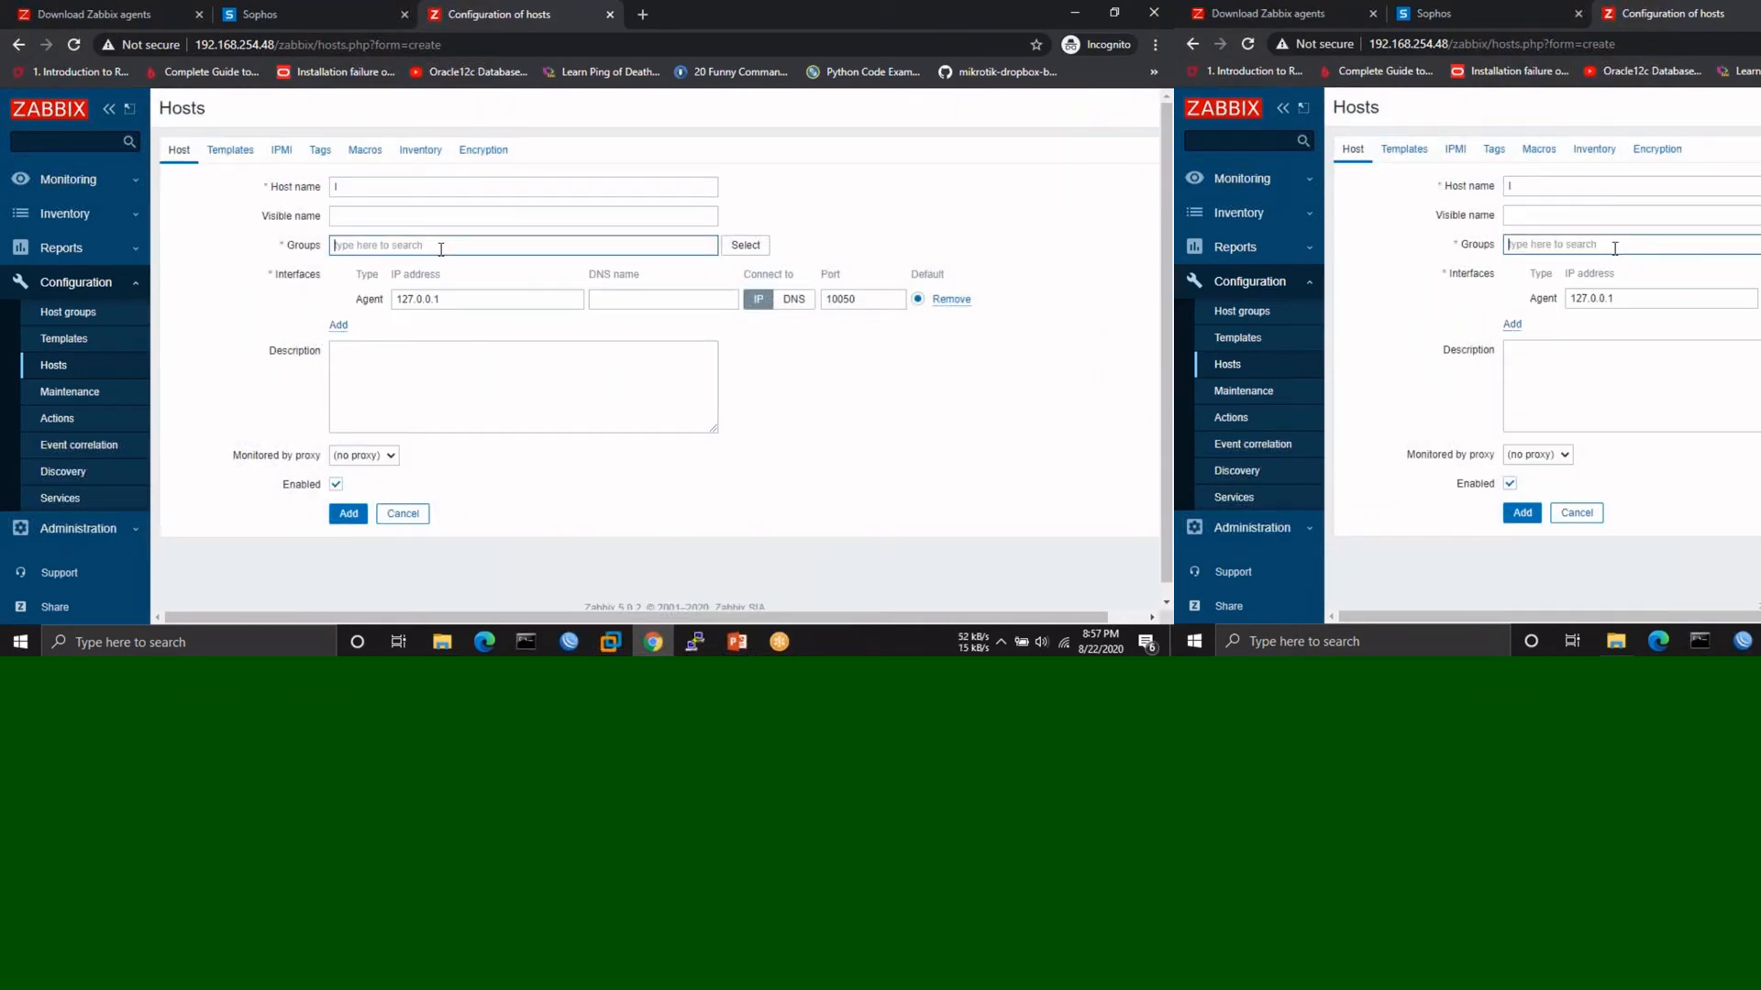
text(Ser)
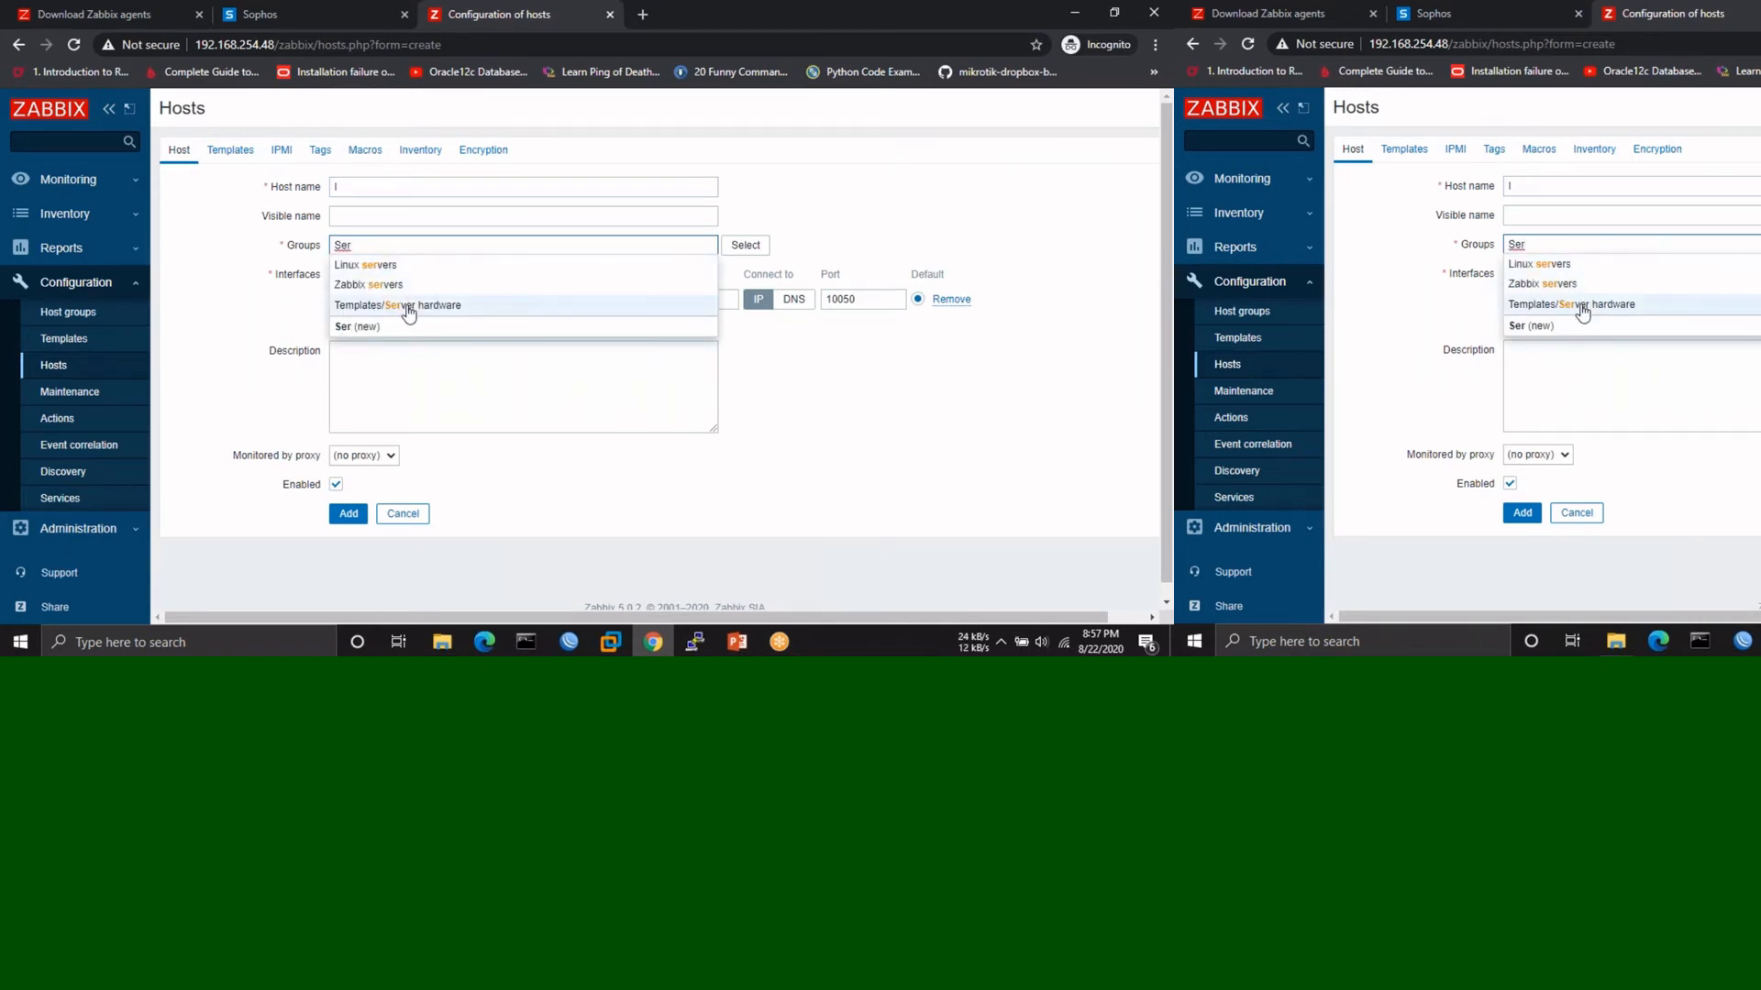
key(BackSpace)
key(BackSpace)
key(BackSpace)
text(O)
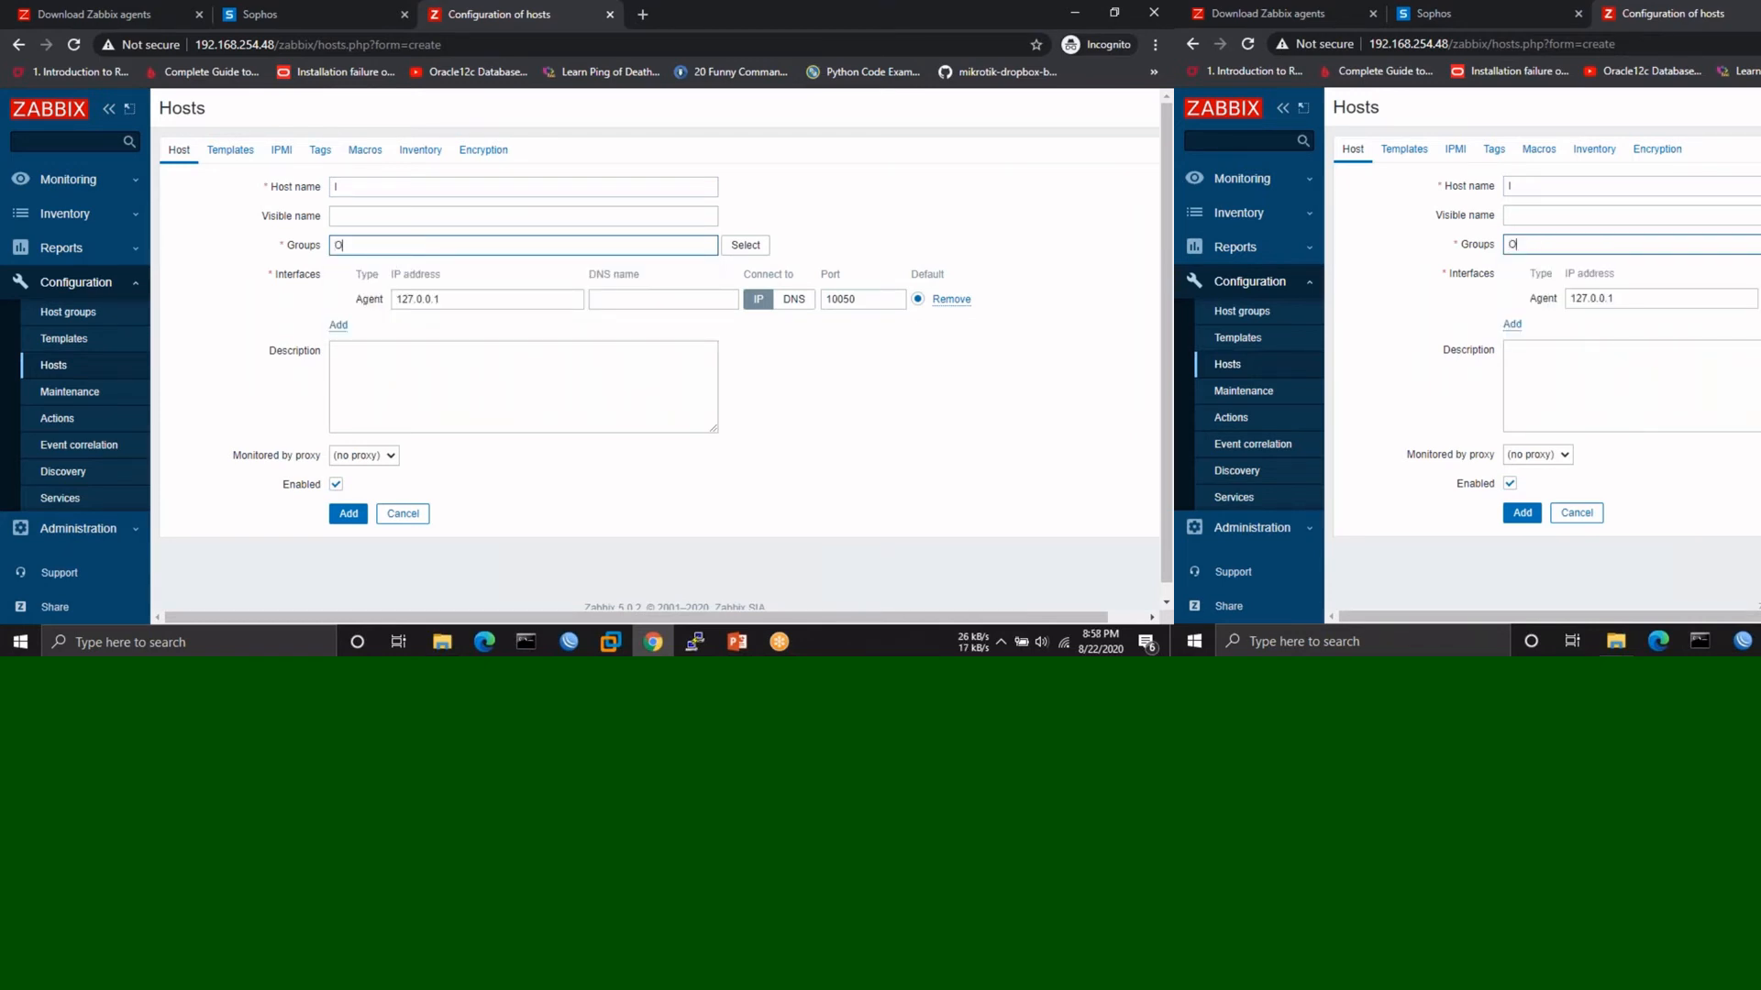
text(per)
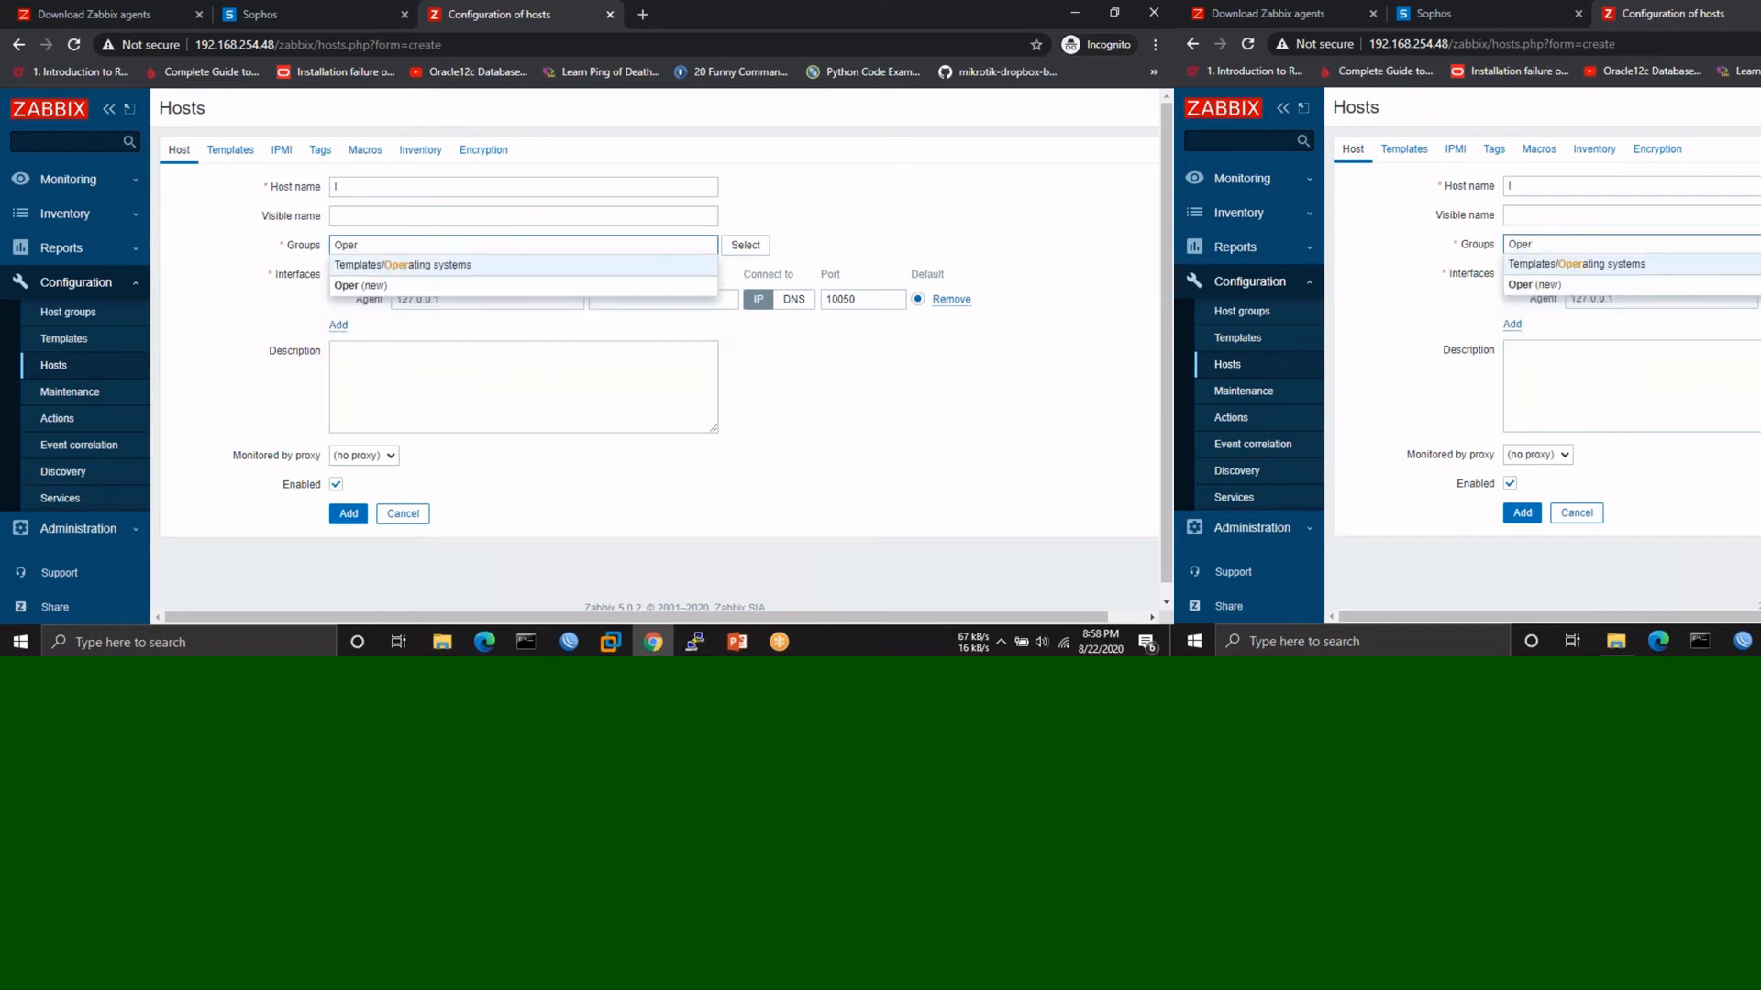
click(401, 265)
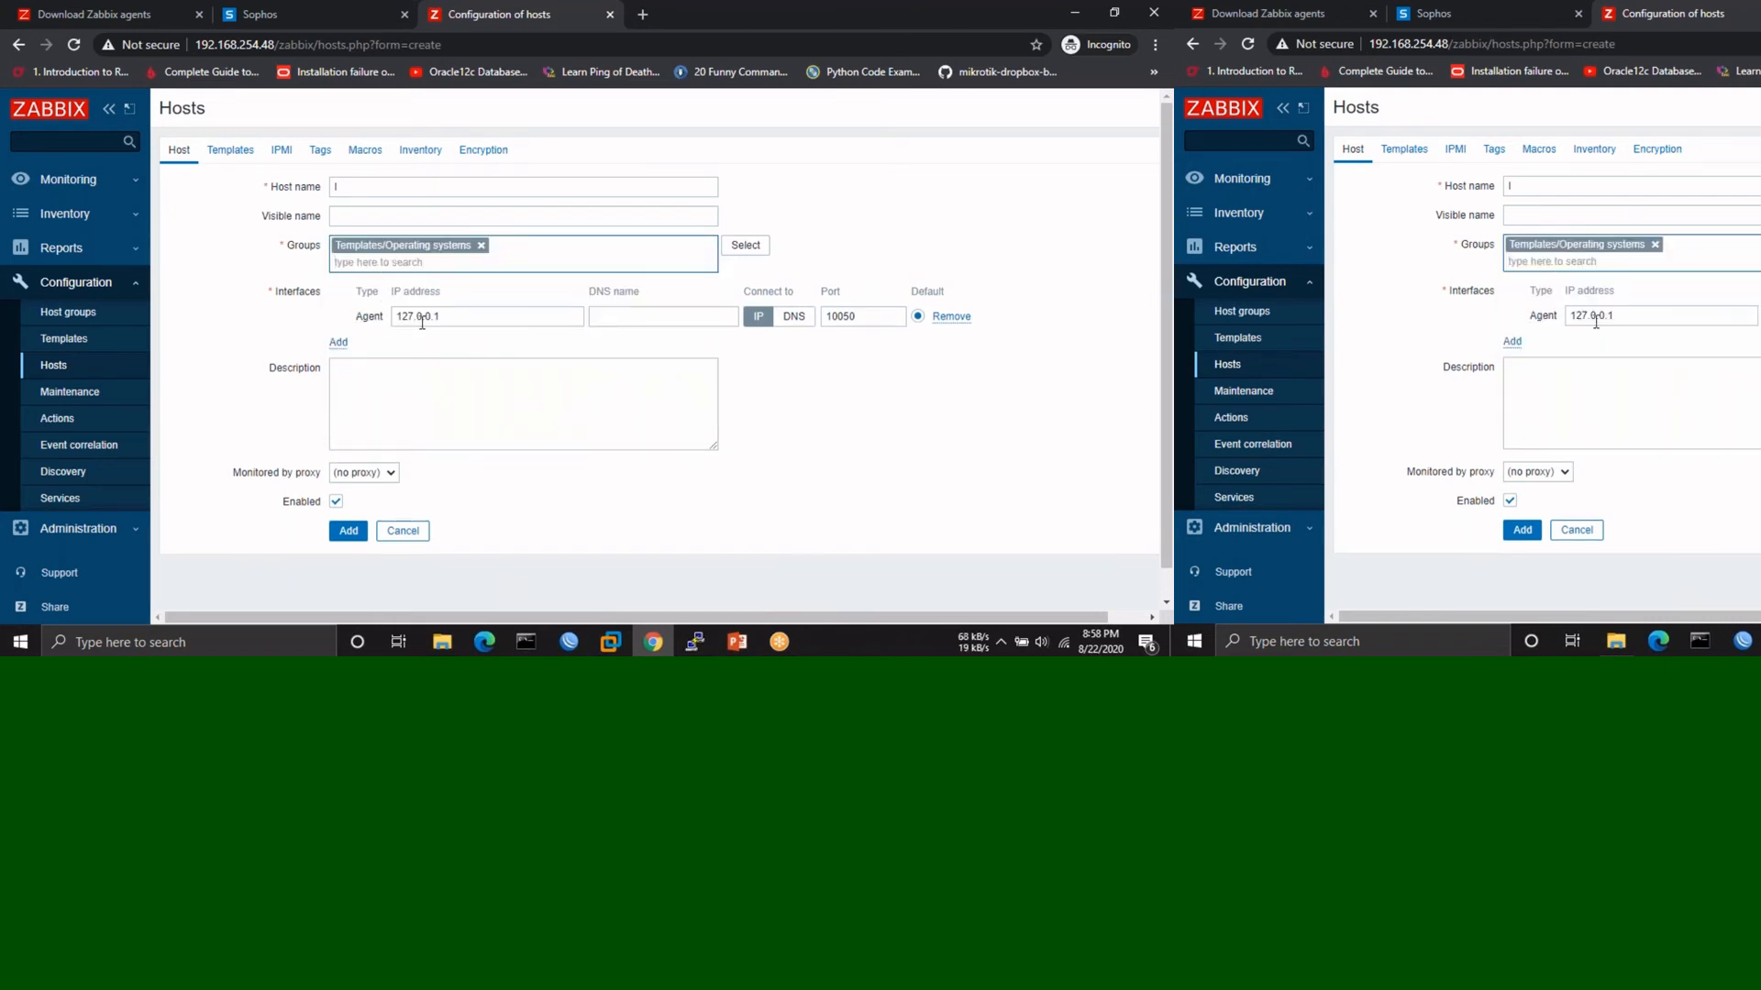
drag(451, 319, 366, 319)
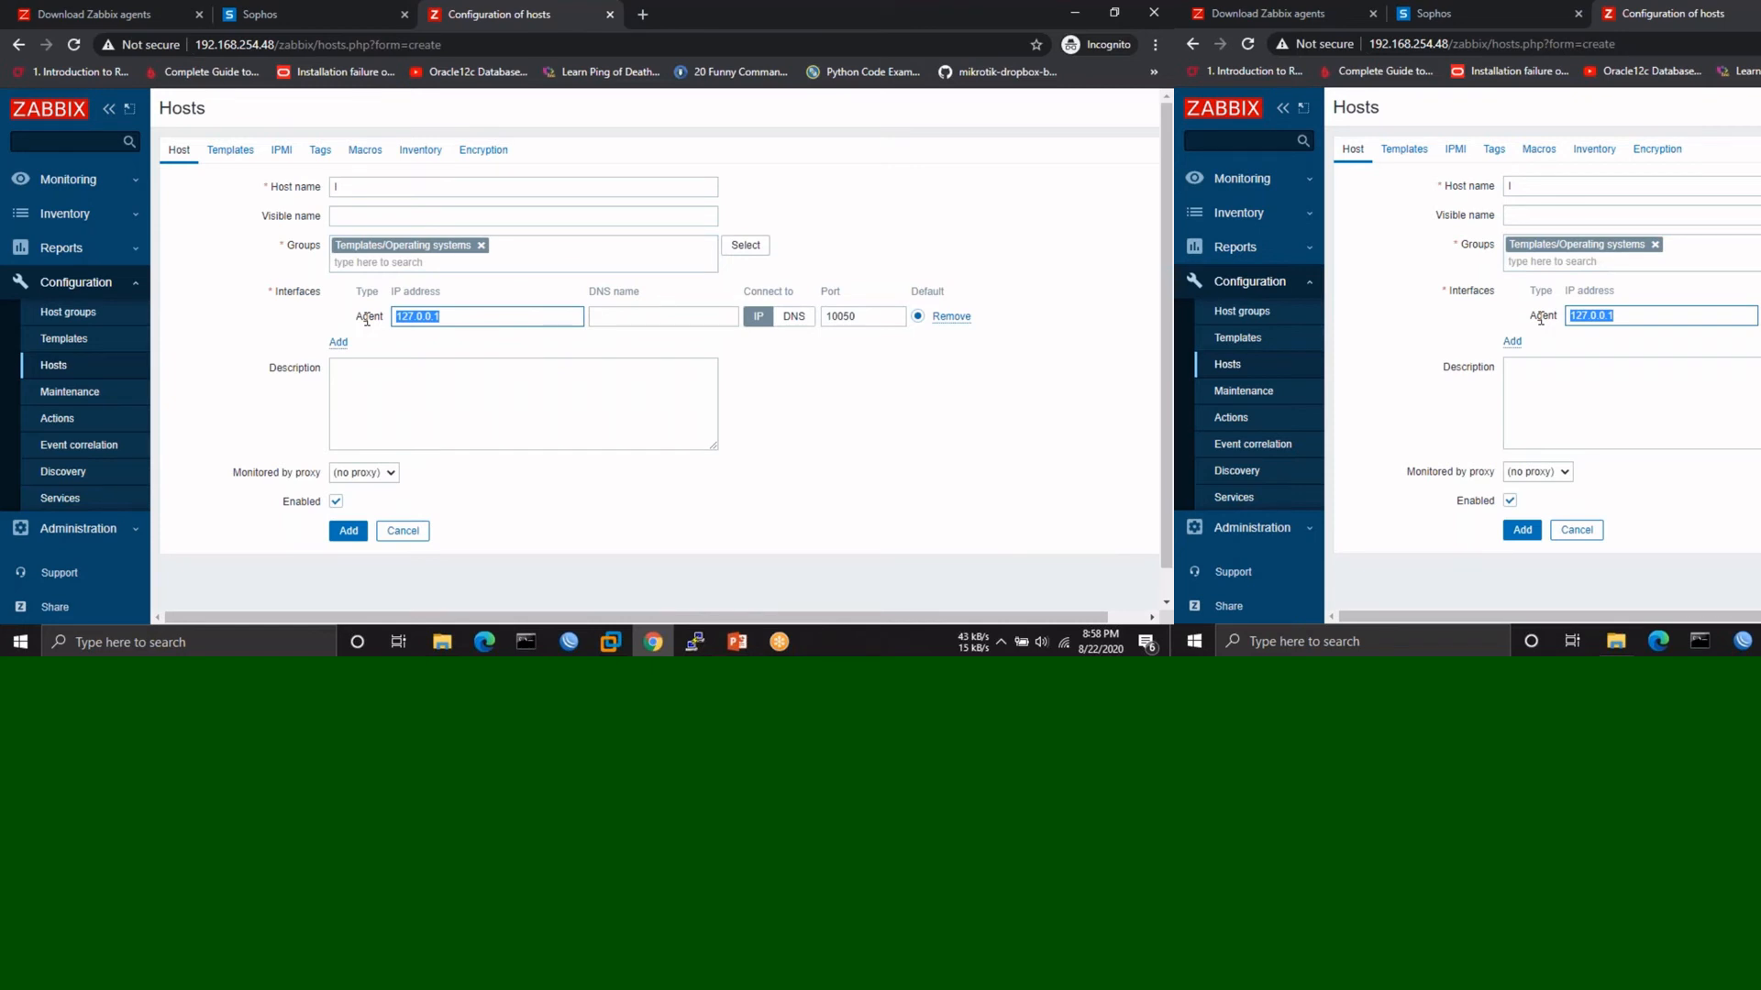
text(192.168)
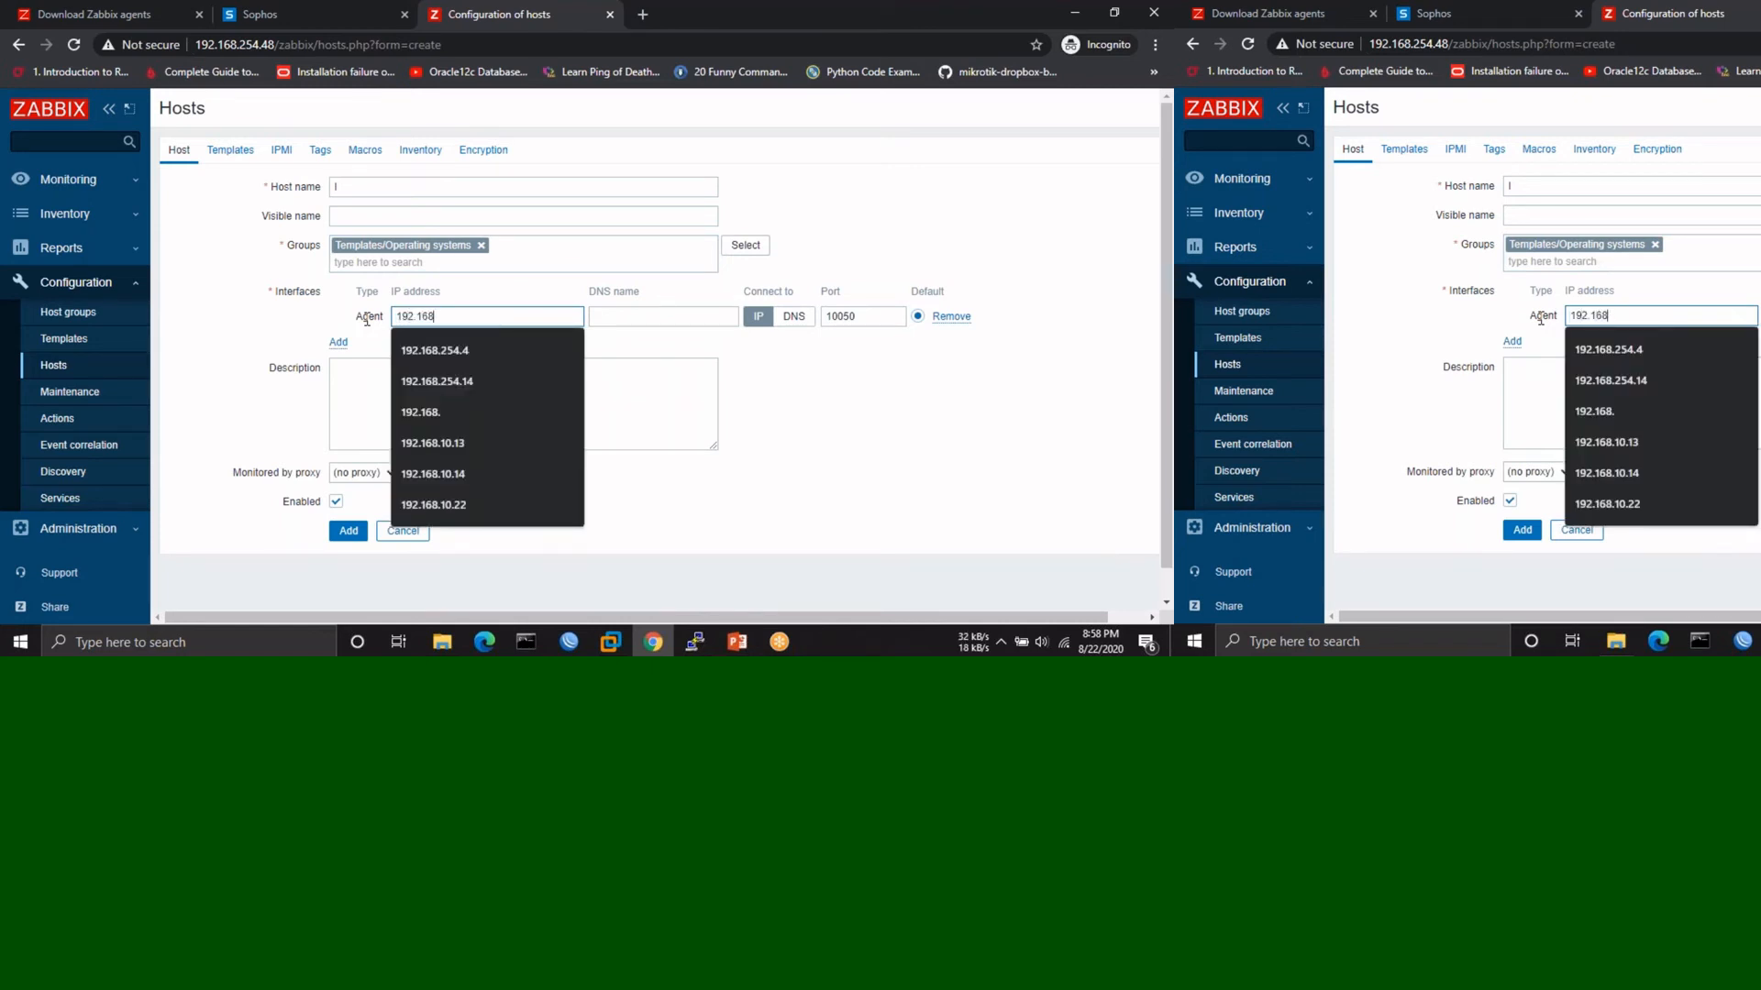
text(.254.)
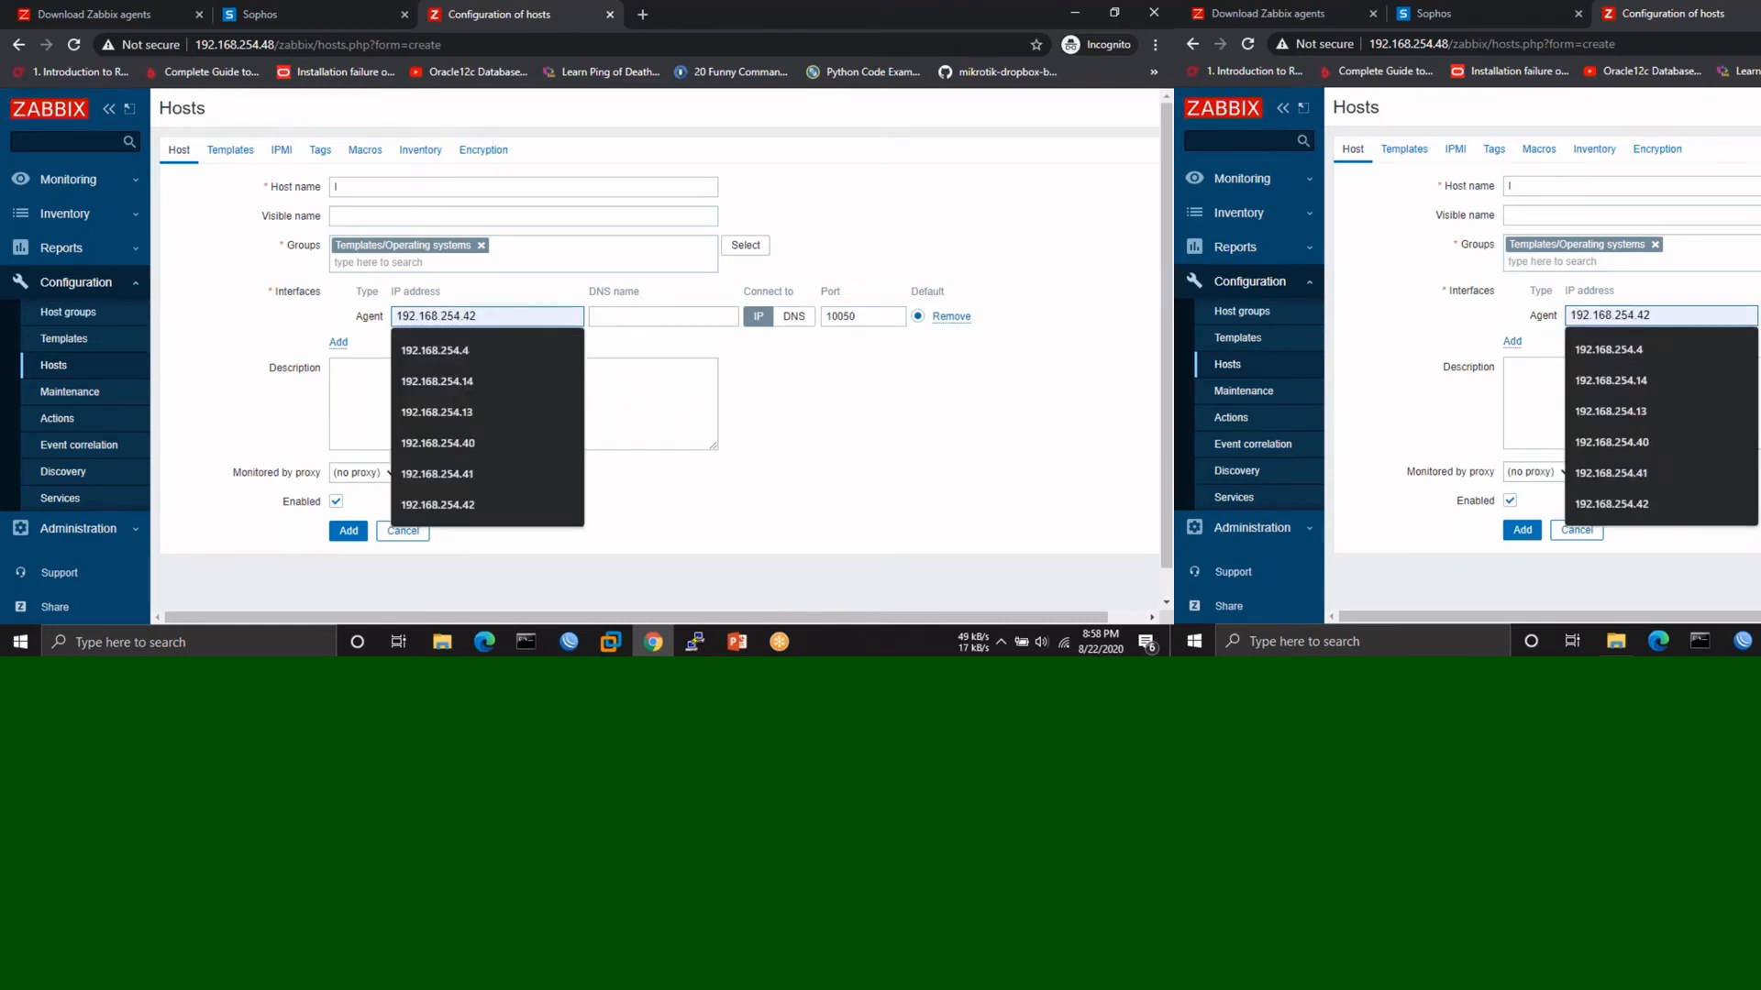
- Run ipconfig in Command Prompt to find this PC's IPv4 address, 192.168.254.6
click(514, 651)
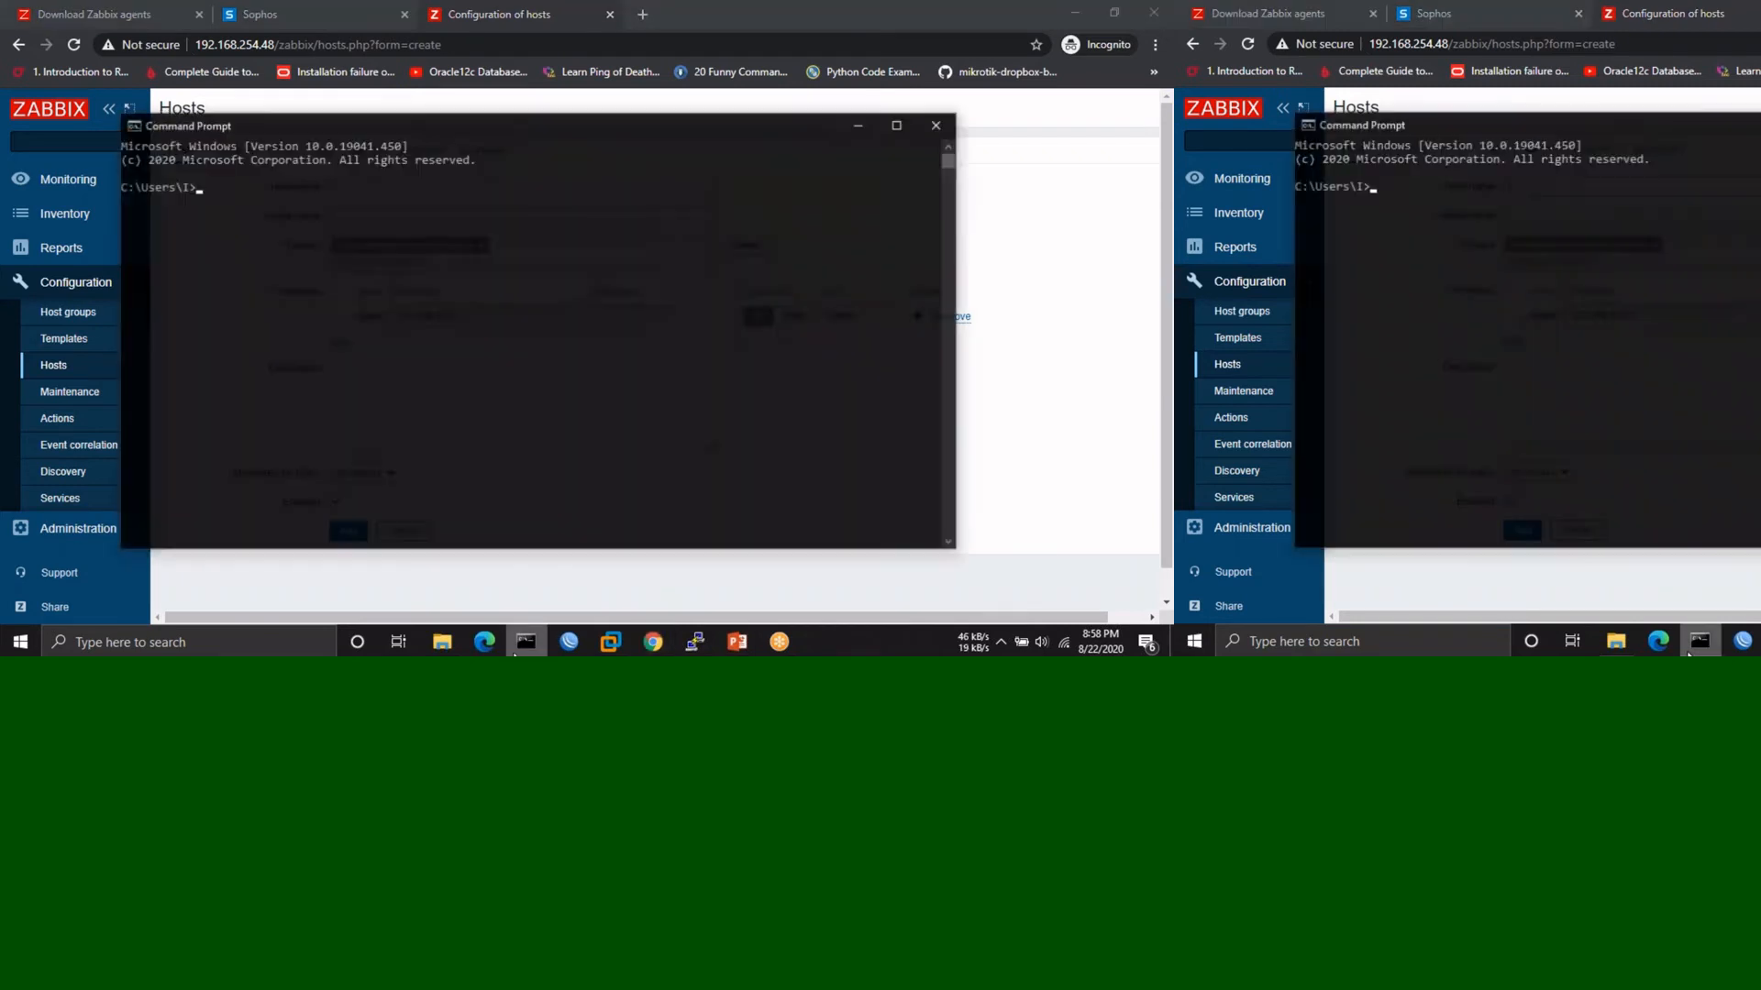
text(ipconfig)
key(Return)
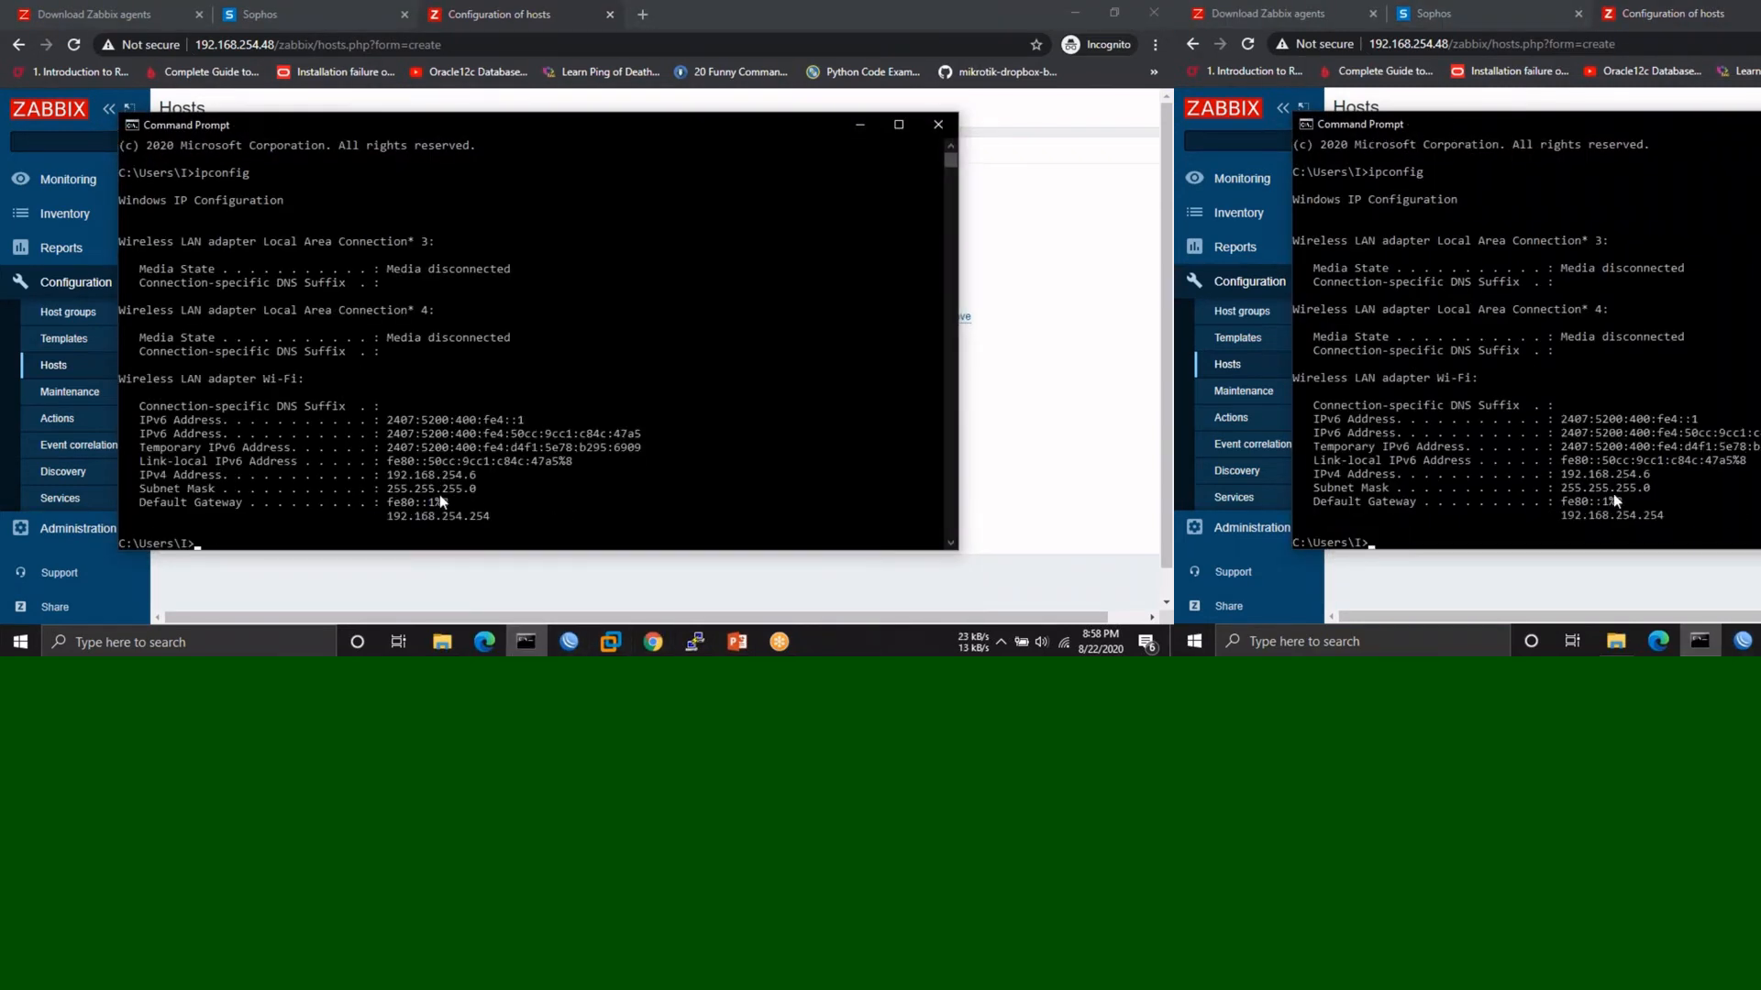
click(939, 124)
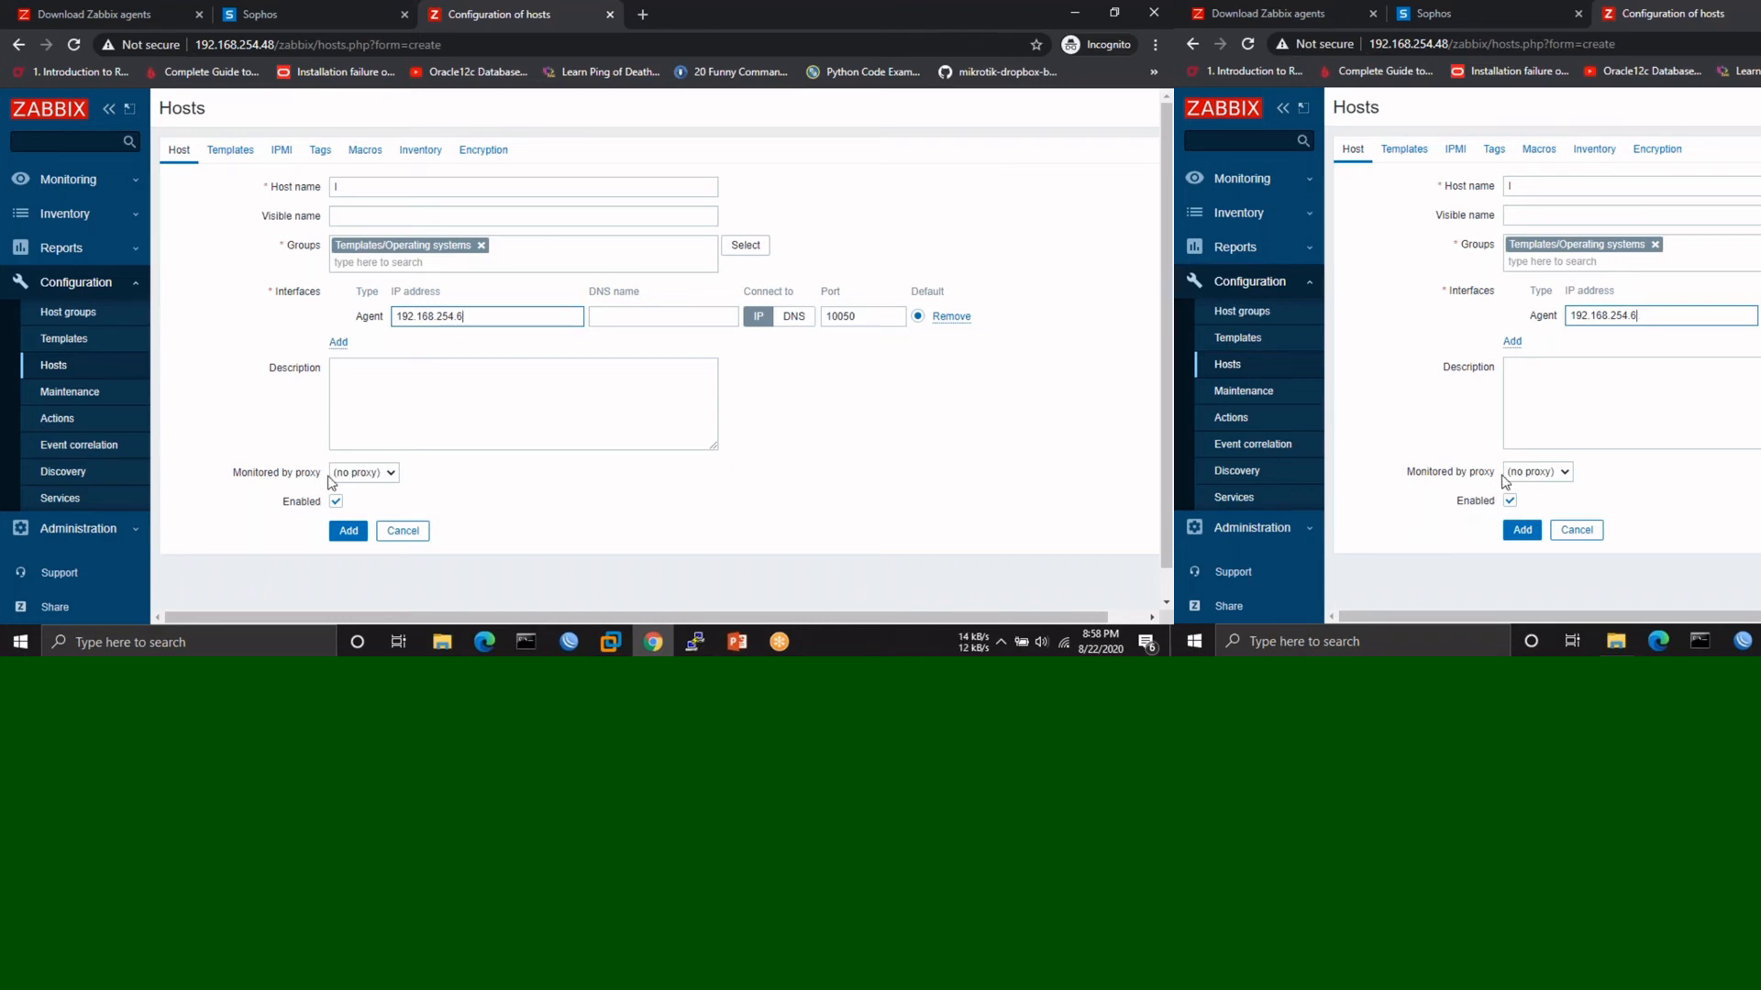
click(372, 475)
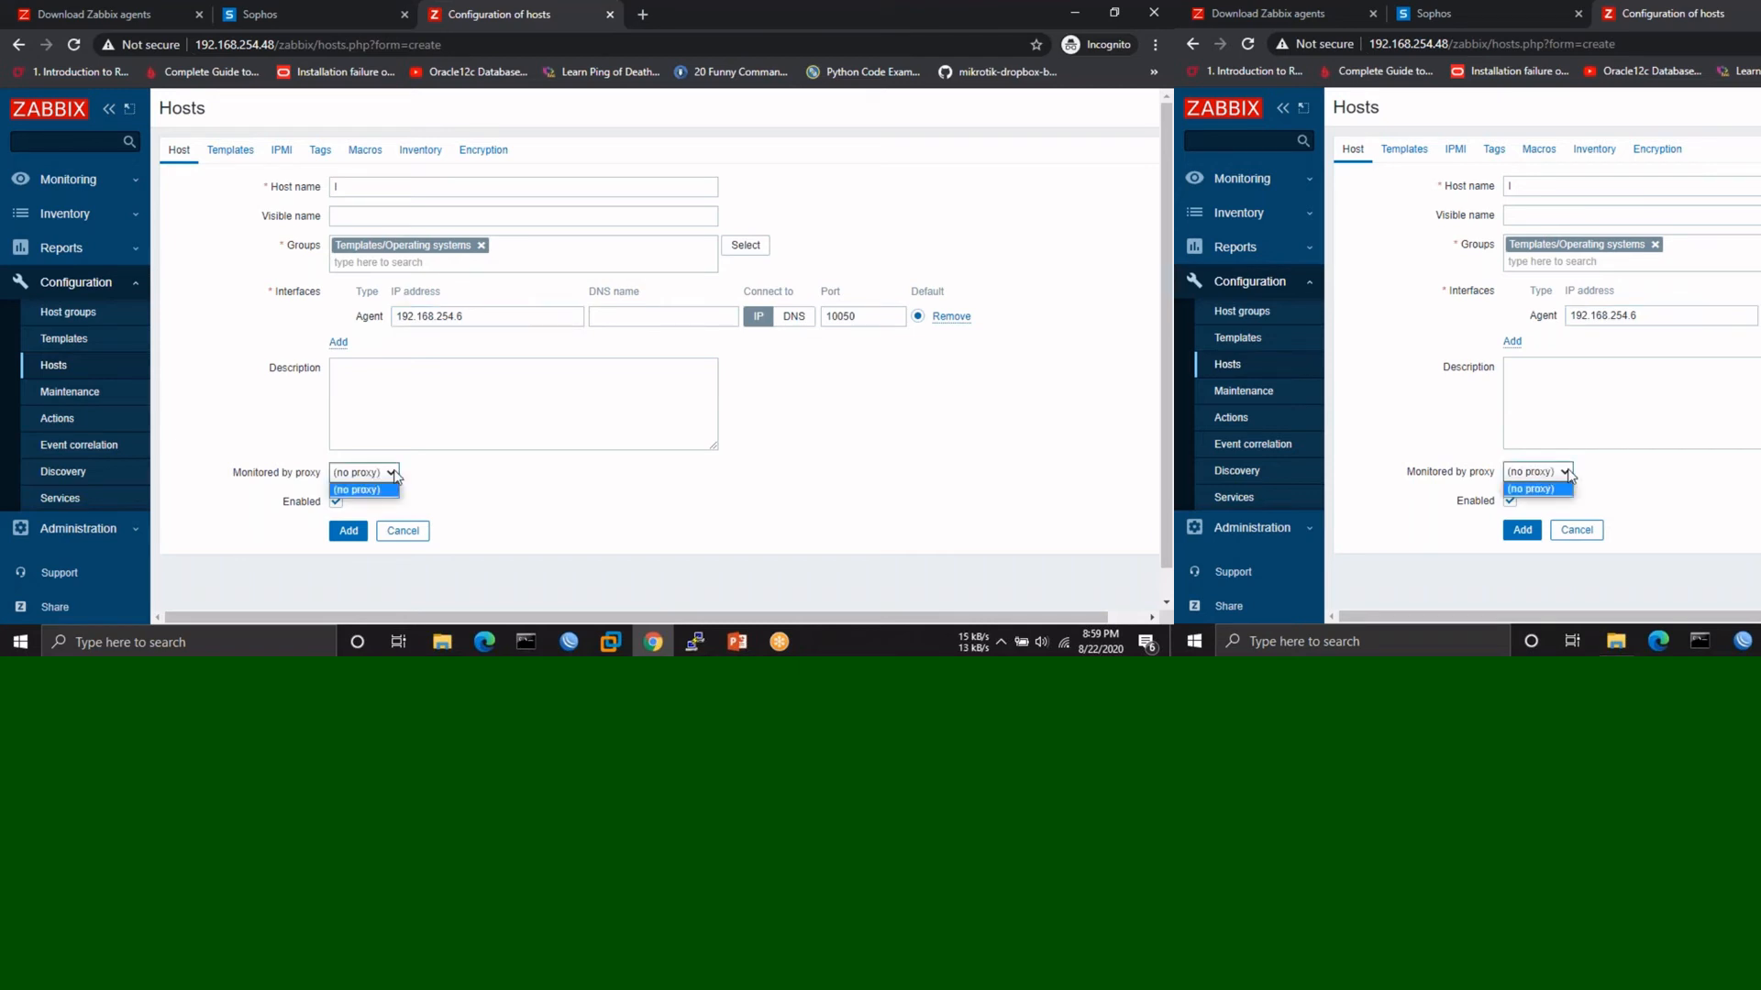
click(886, 476)
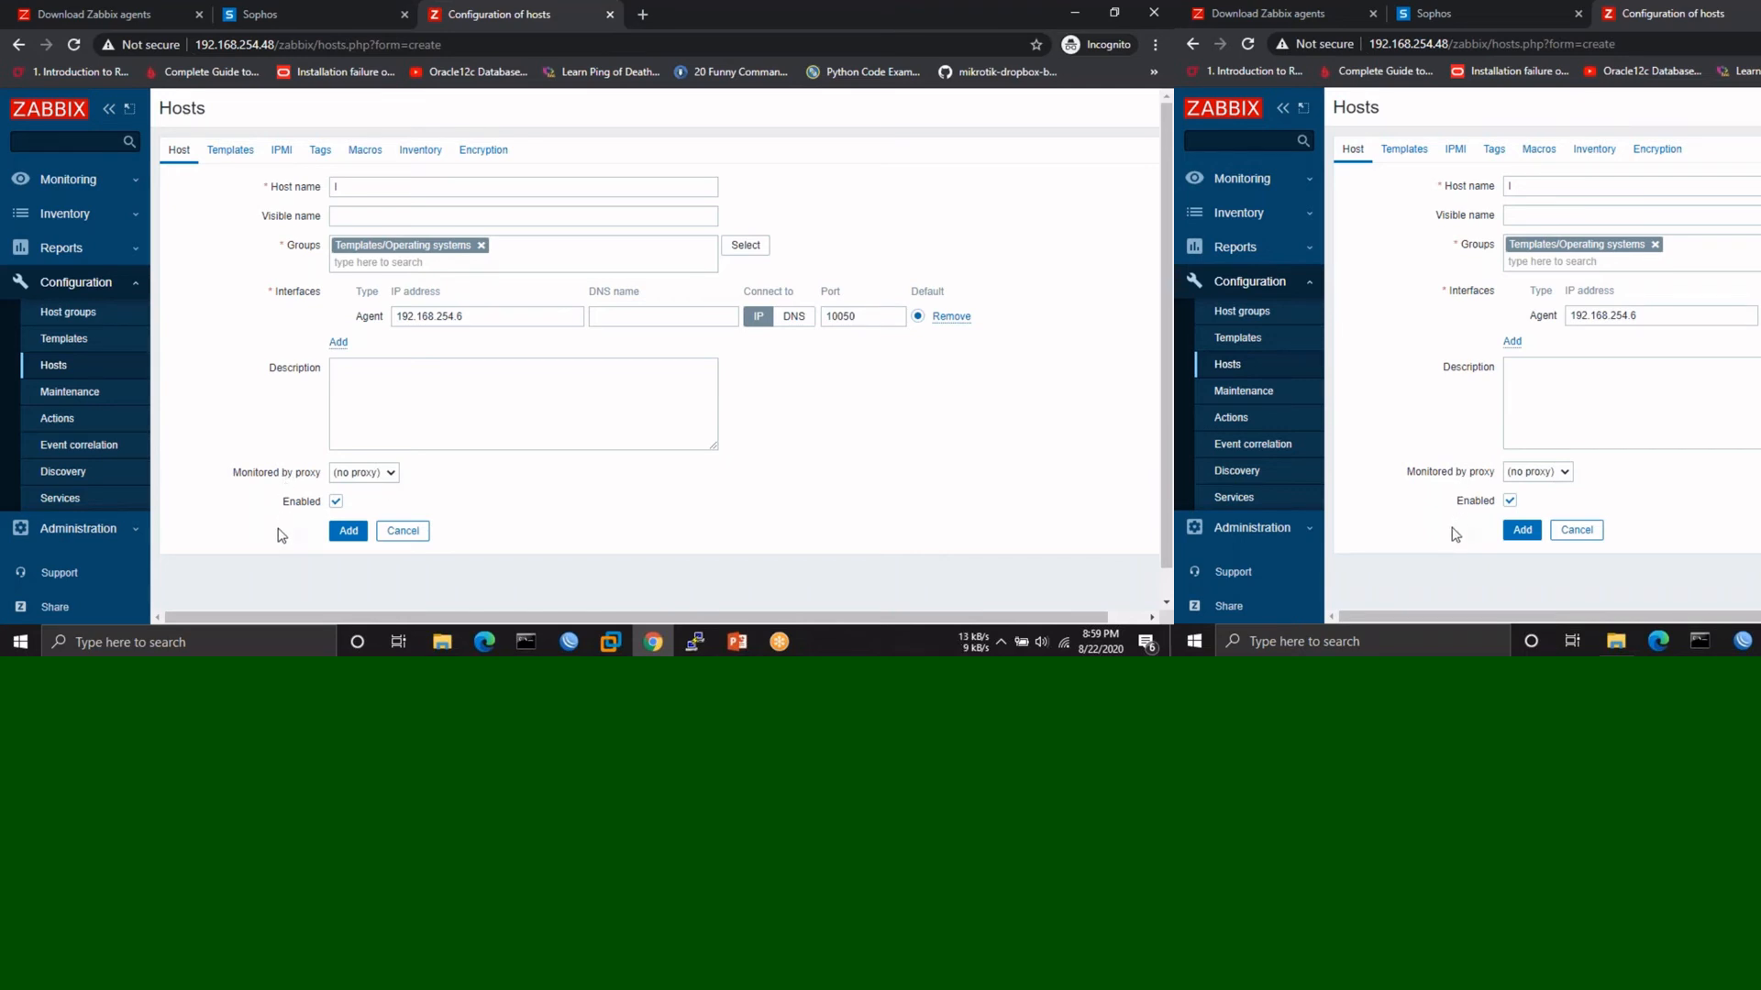
- Link Template OS Windows by Zabbix agent to the new Windows host and save it
click(228, 152)
click(431, 237)
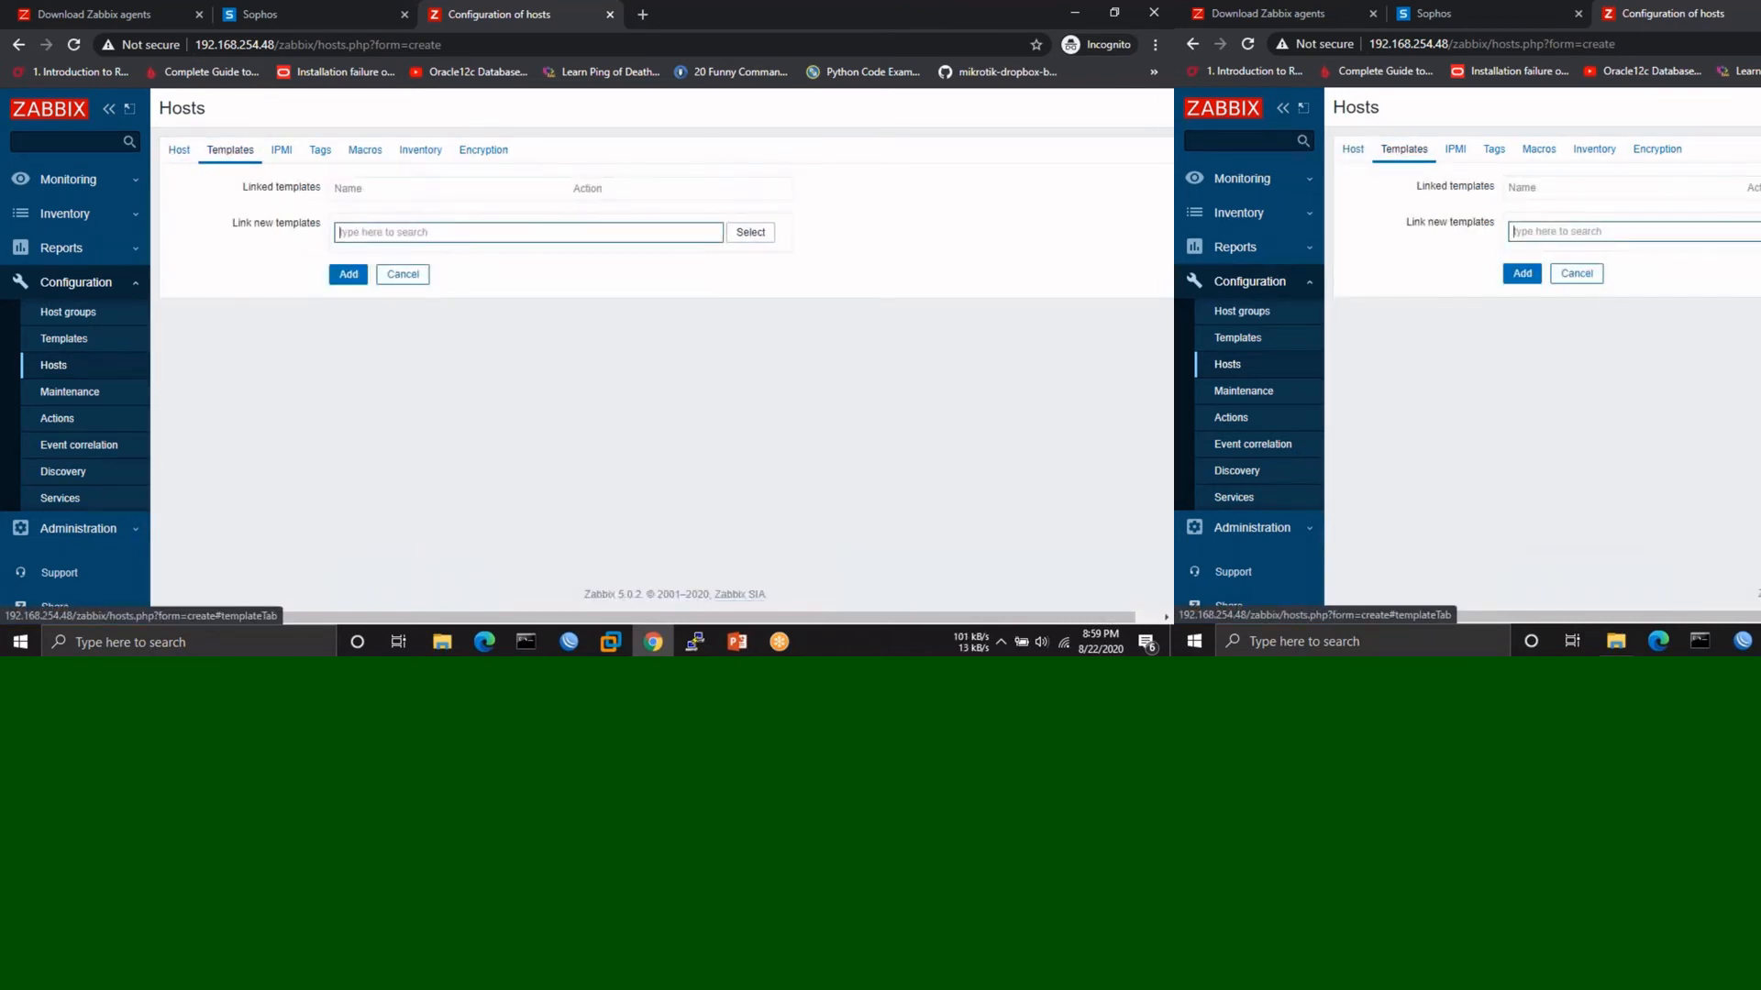
text(windows)
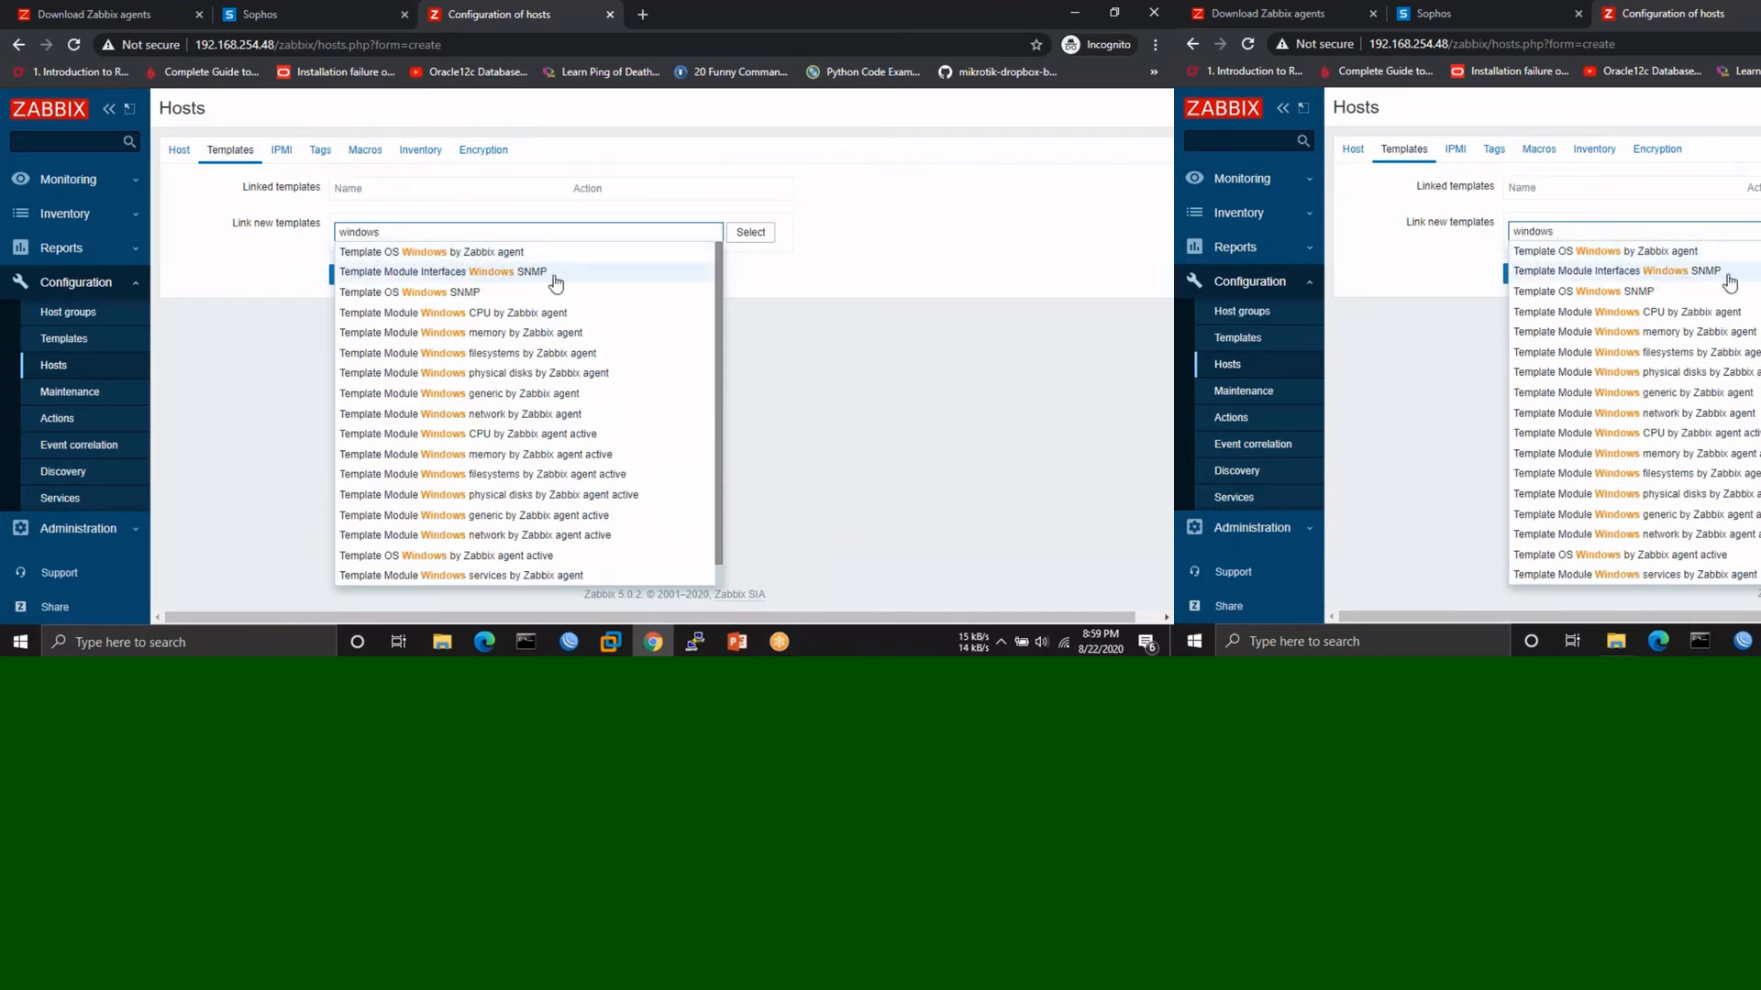
click(484, 253)
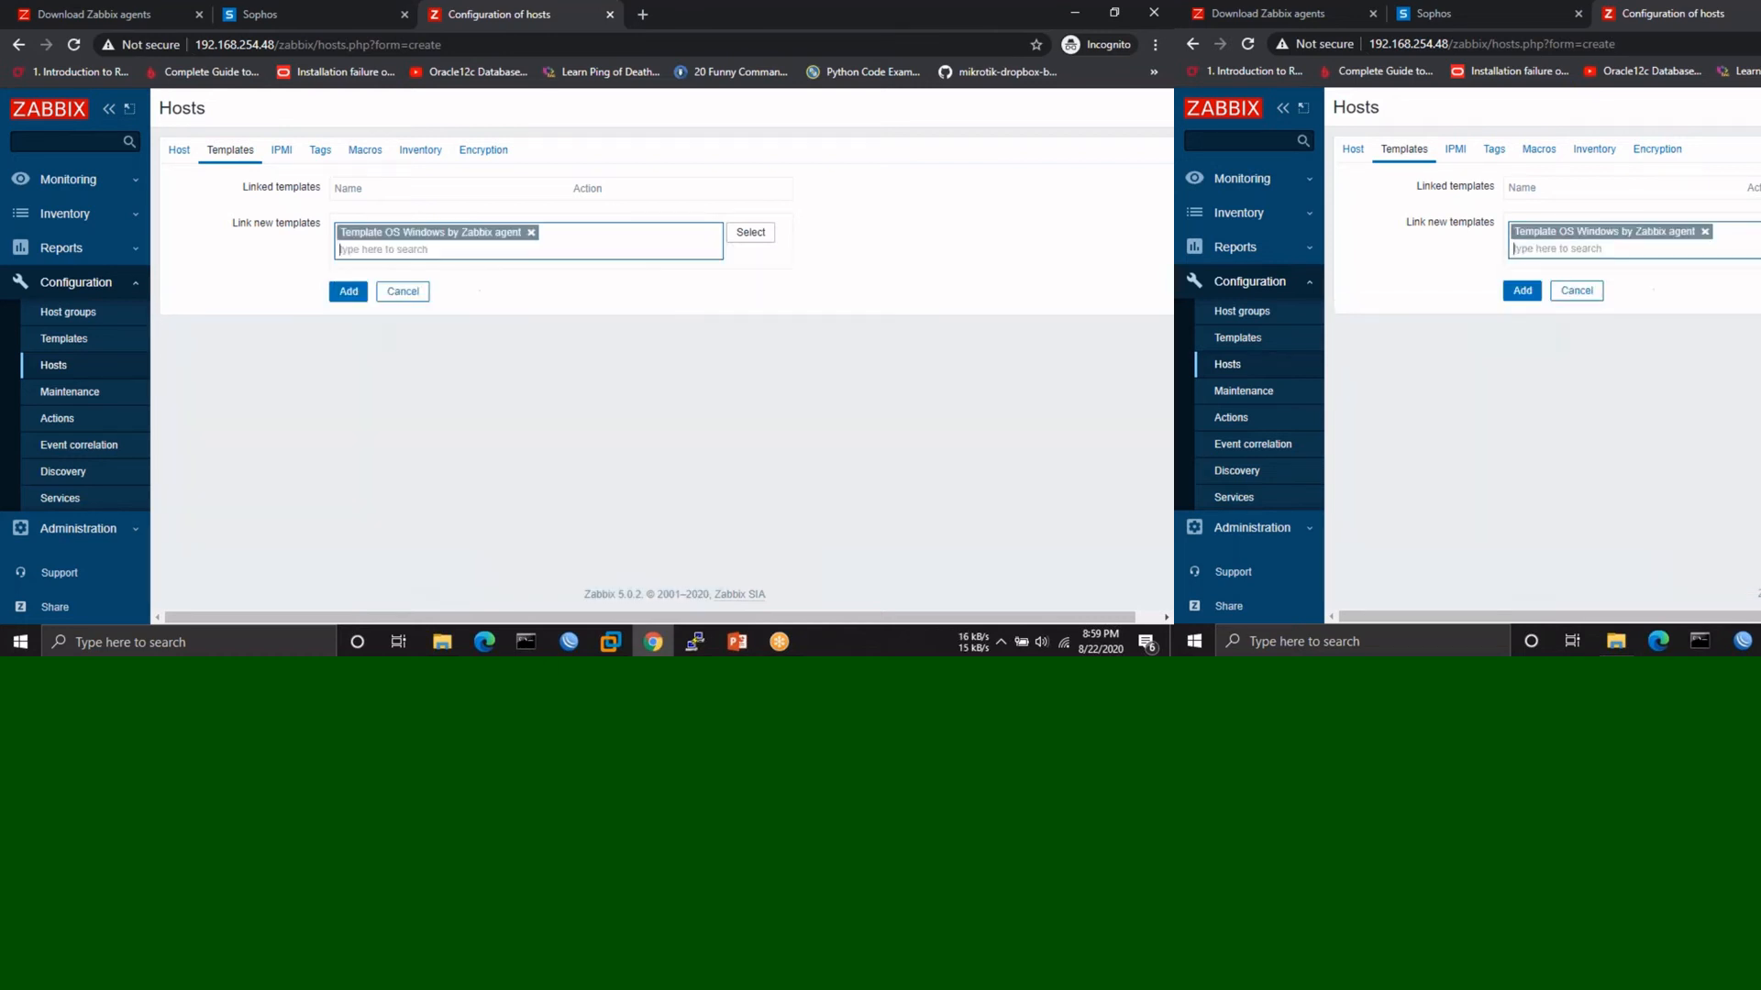
click(348, 291)
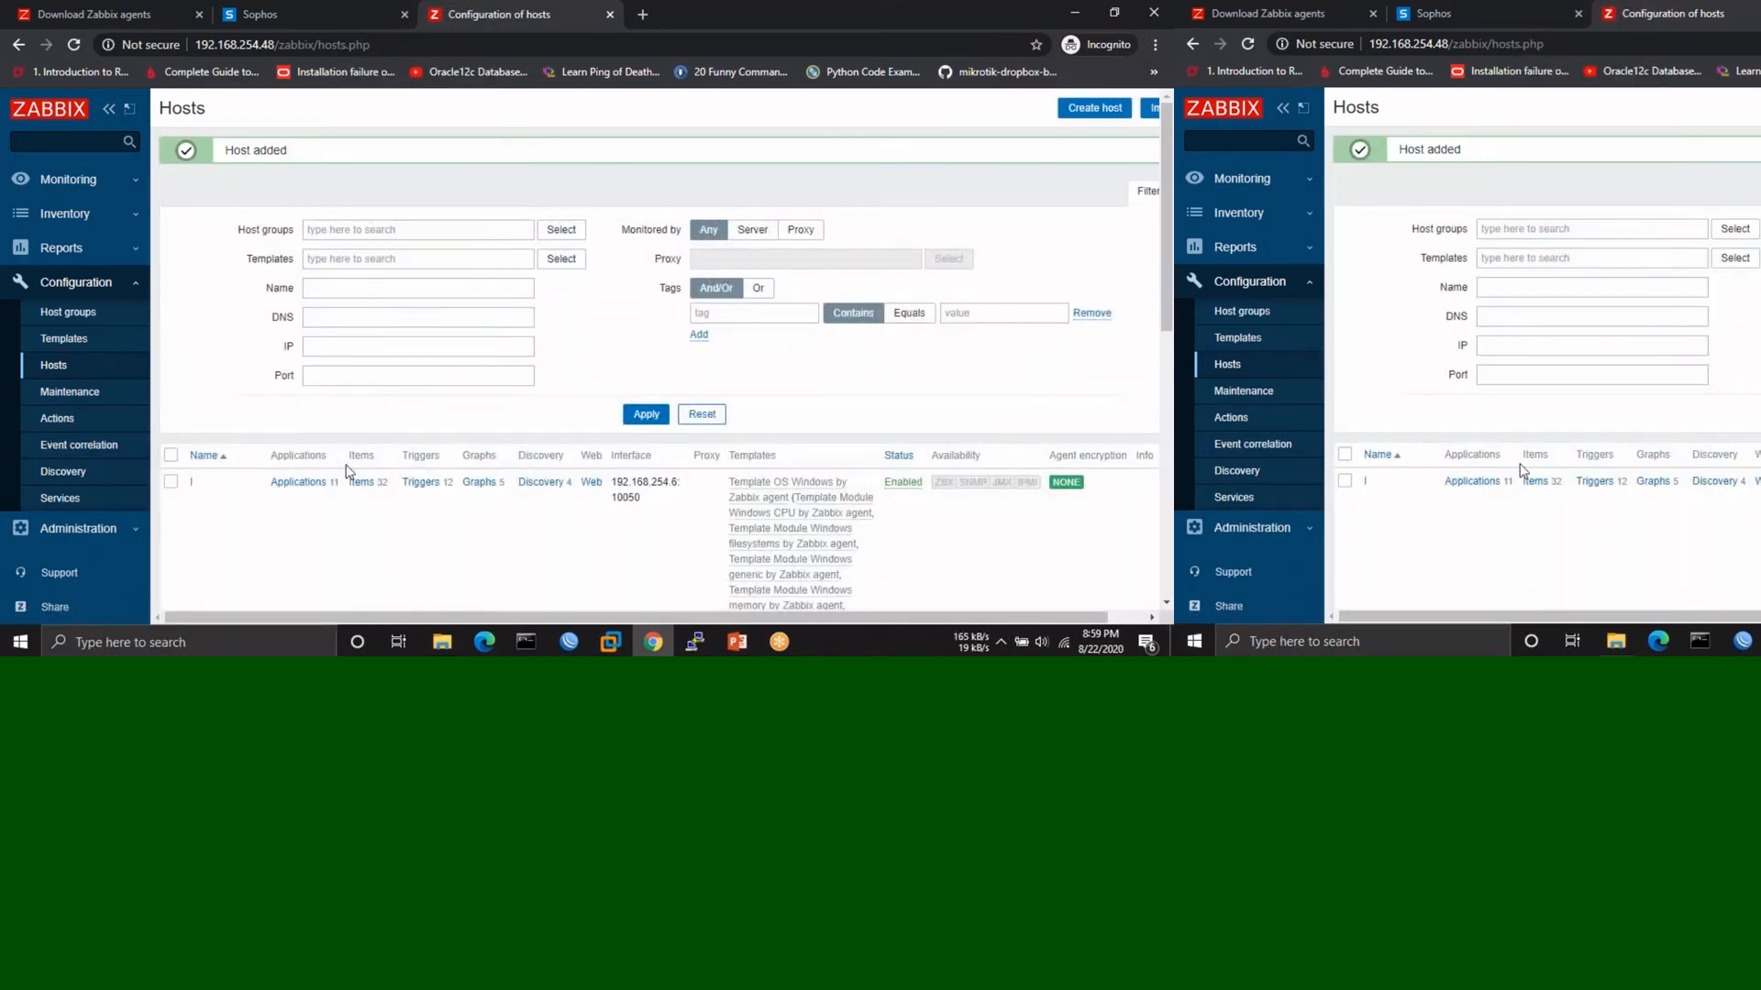
scroll(349, 471, down, 5)
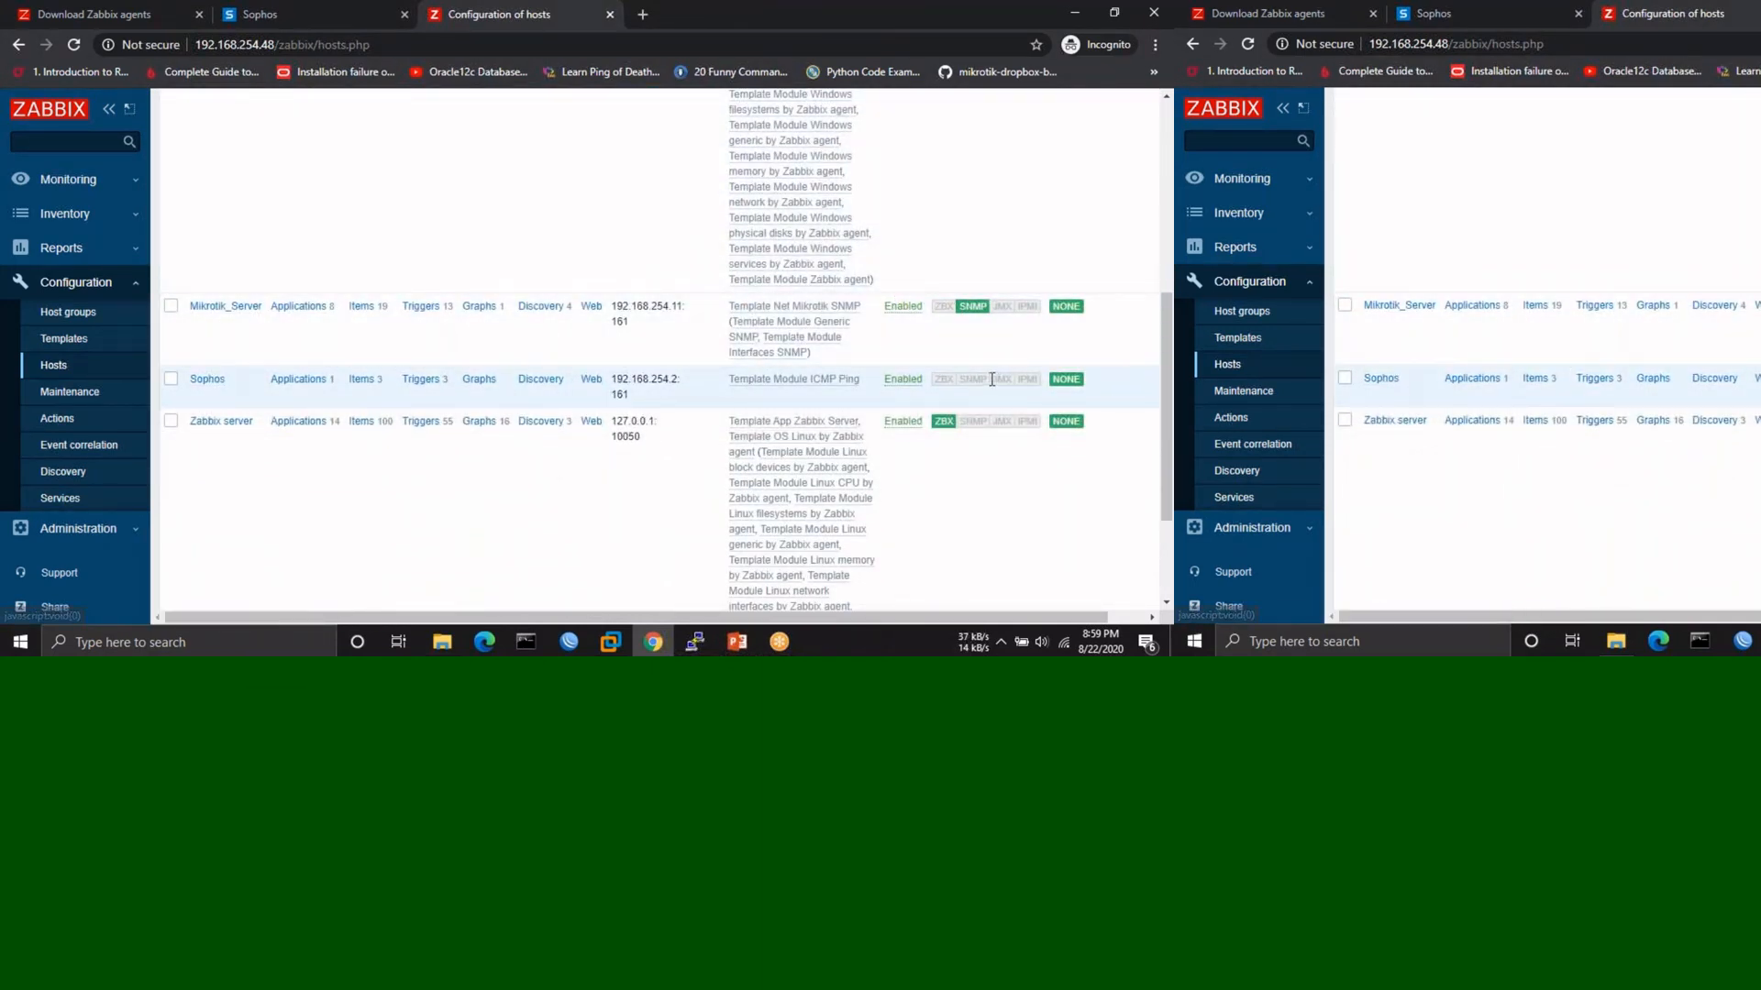
- Open the firewall VM console in VMware and reload the Sophos web console tab
click(605, 645)
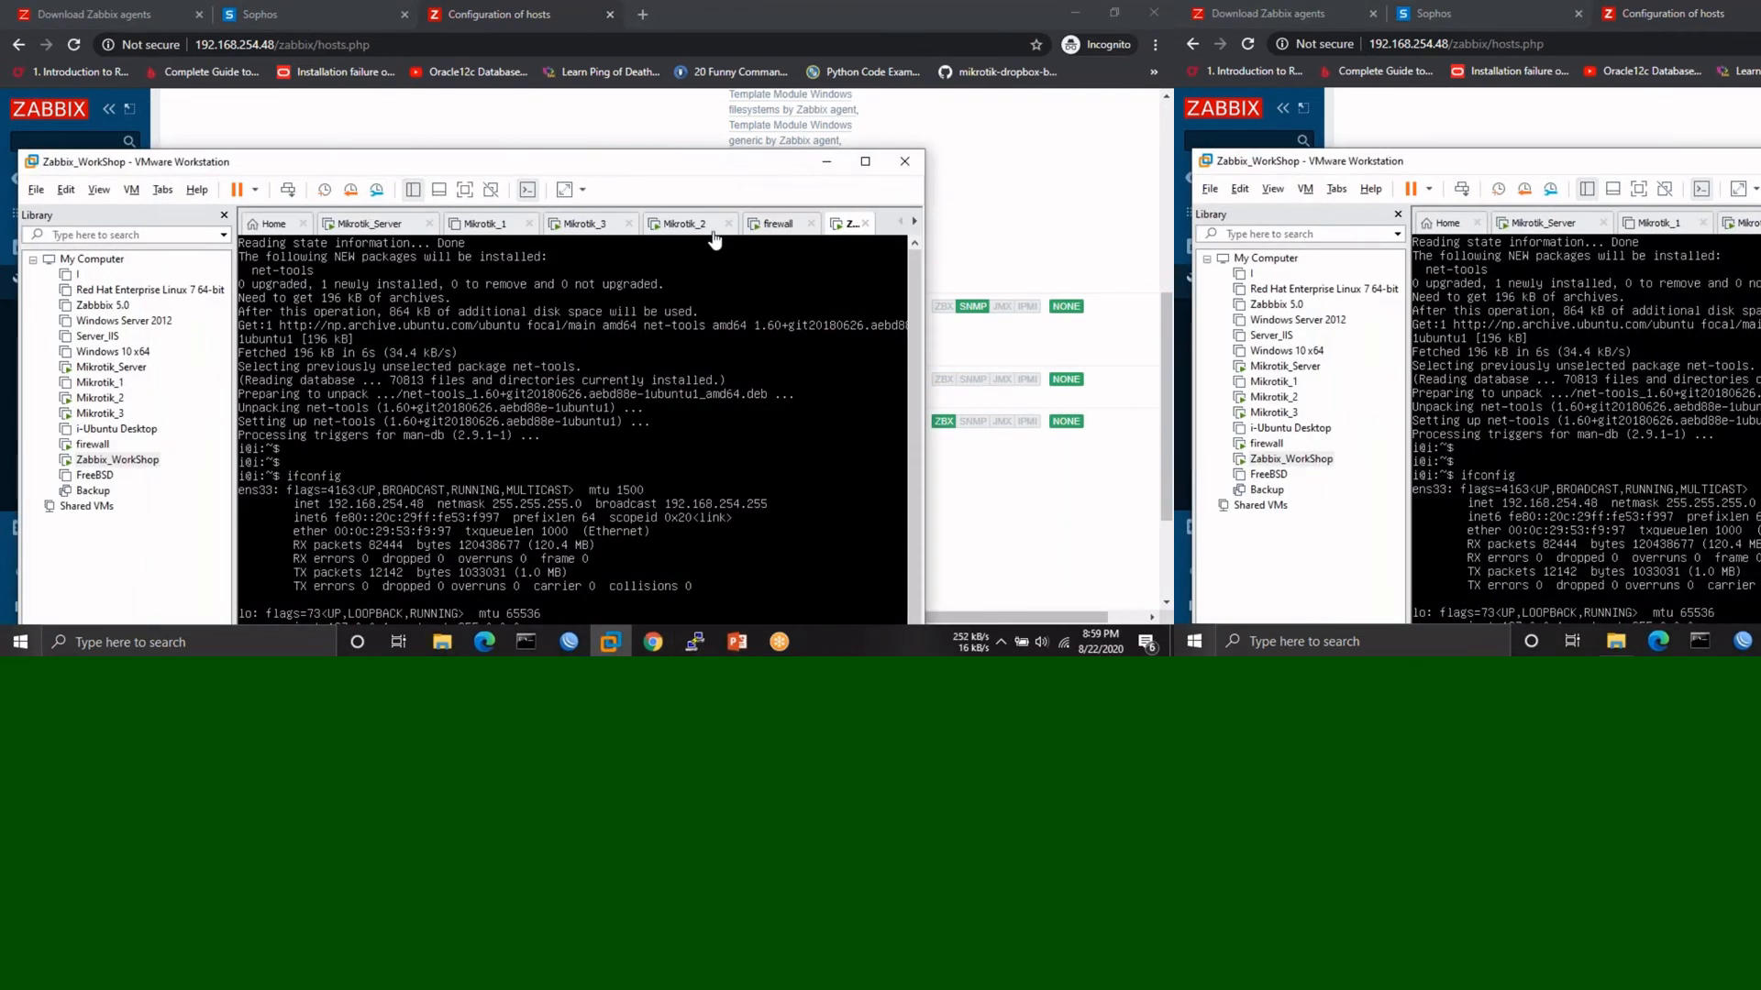
click(780, 225)
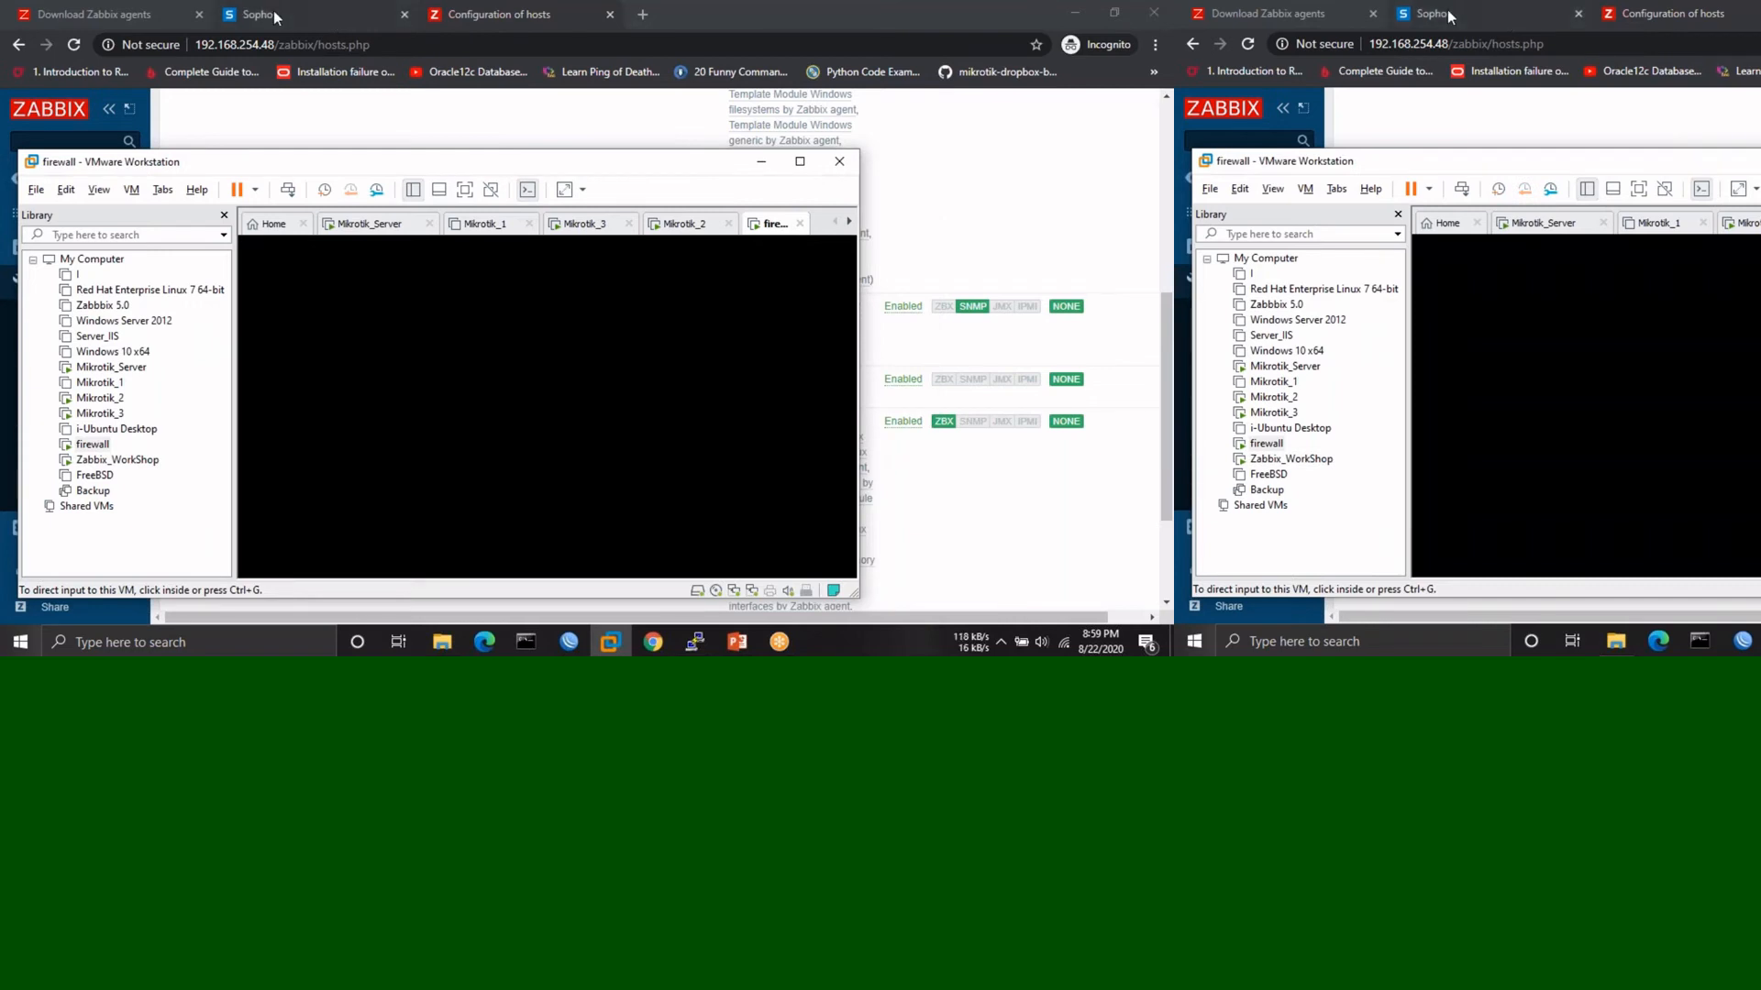
click(273, 11)
click(73, 45)
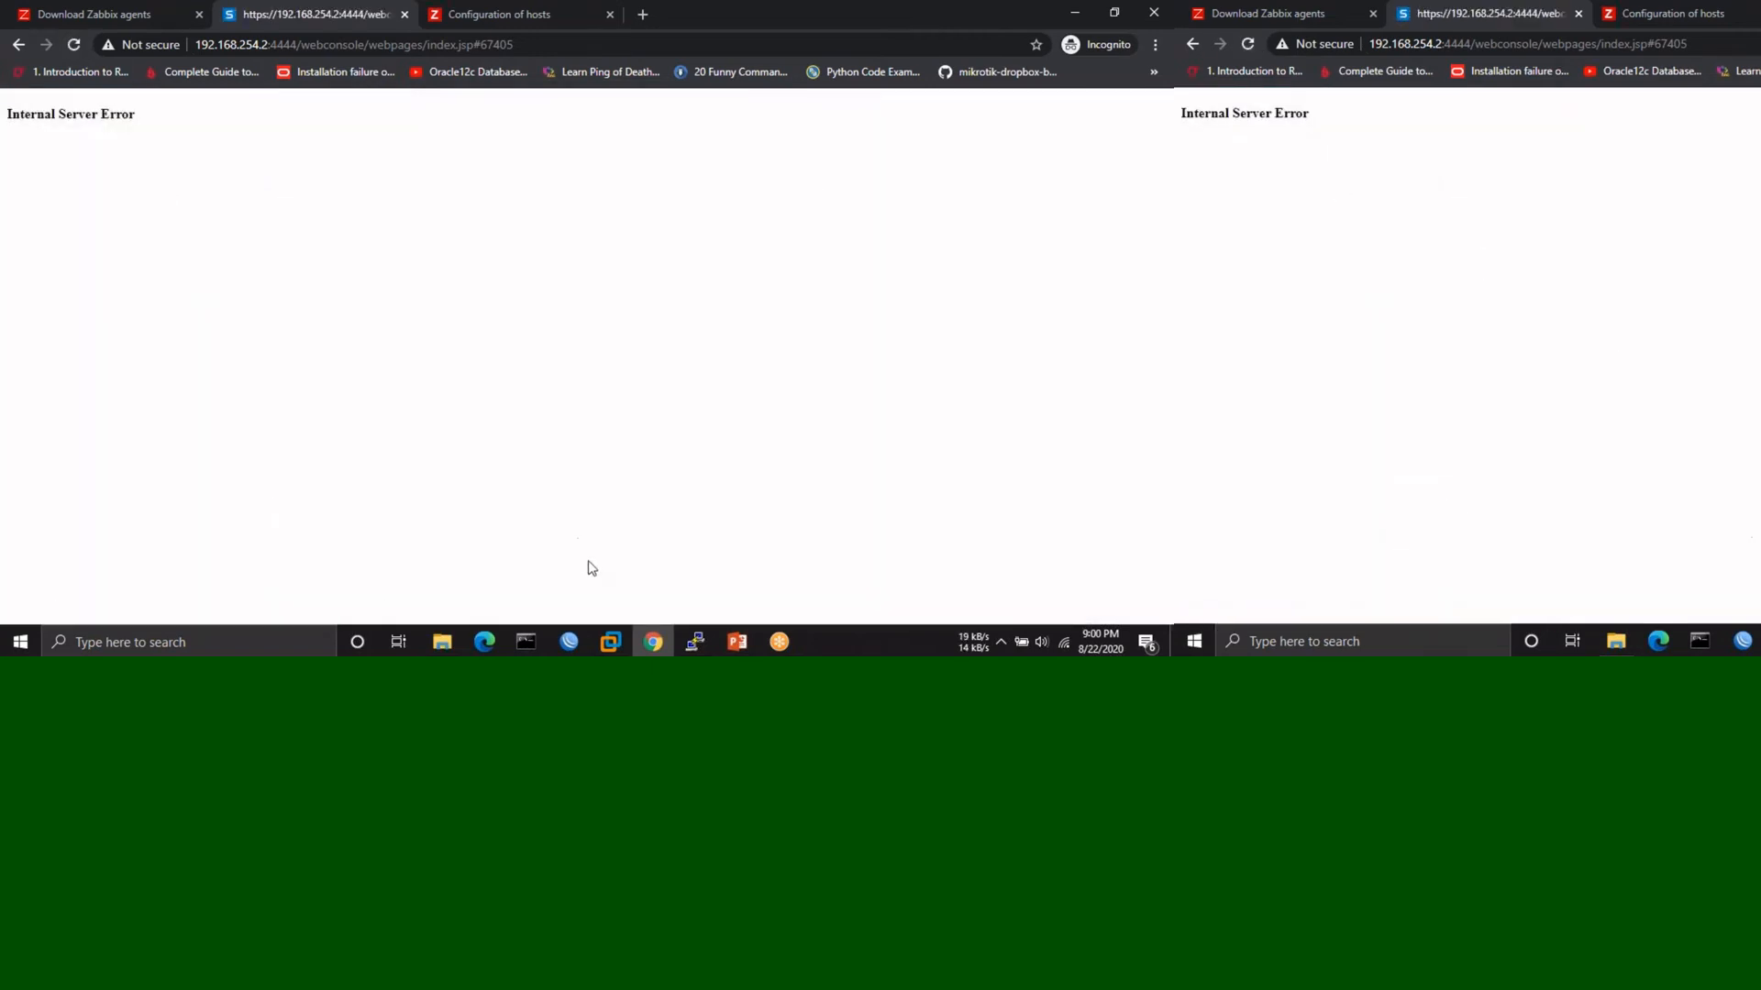
- Reboot the Sophos firewall via console menu option 7, then minimize VMware
click(605, 645)
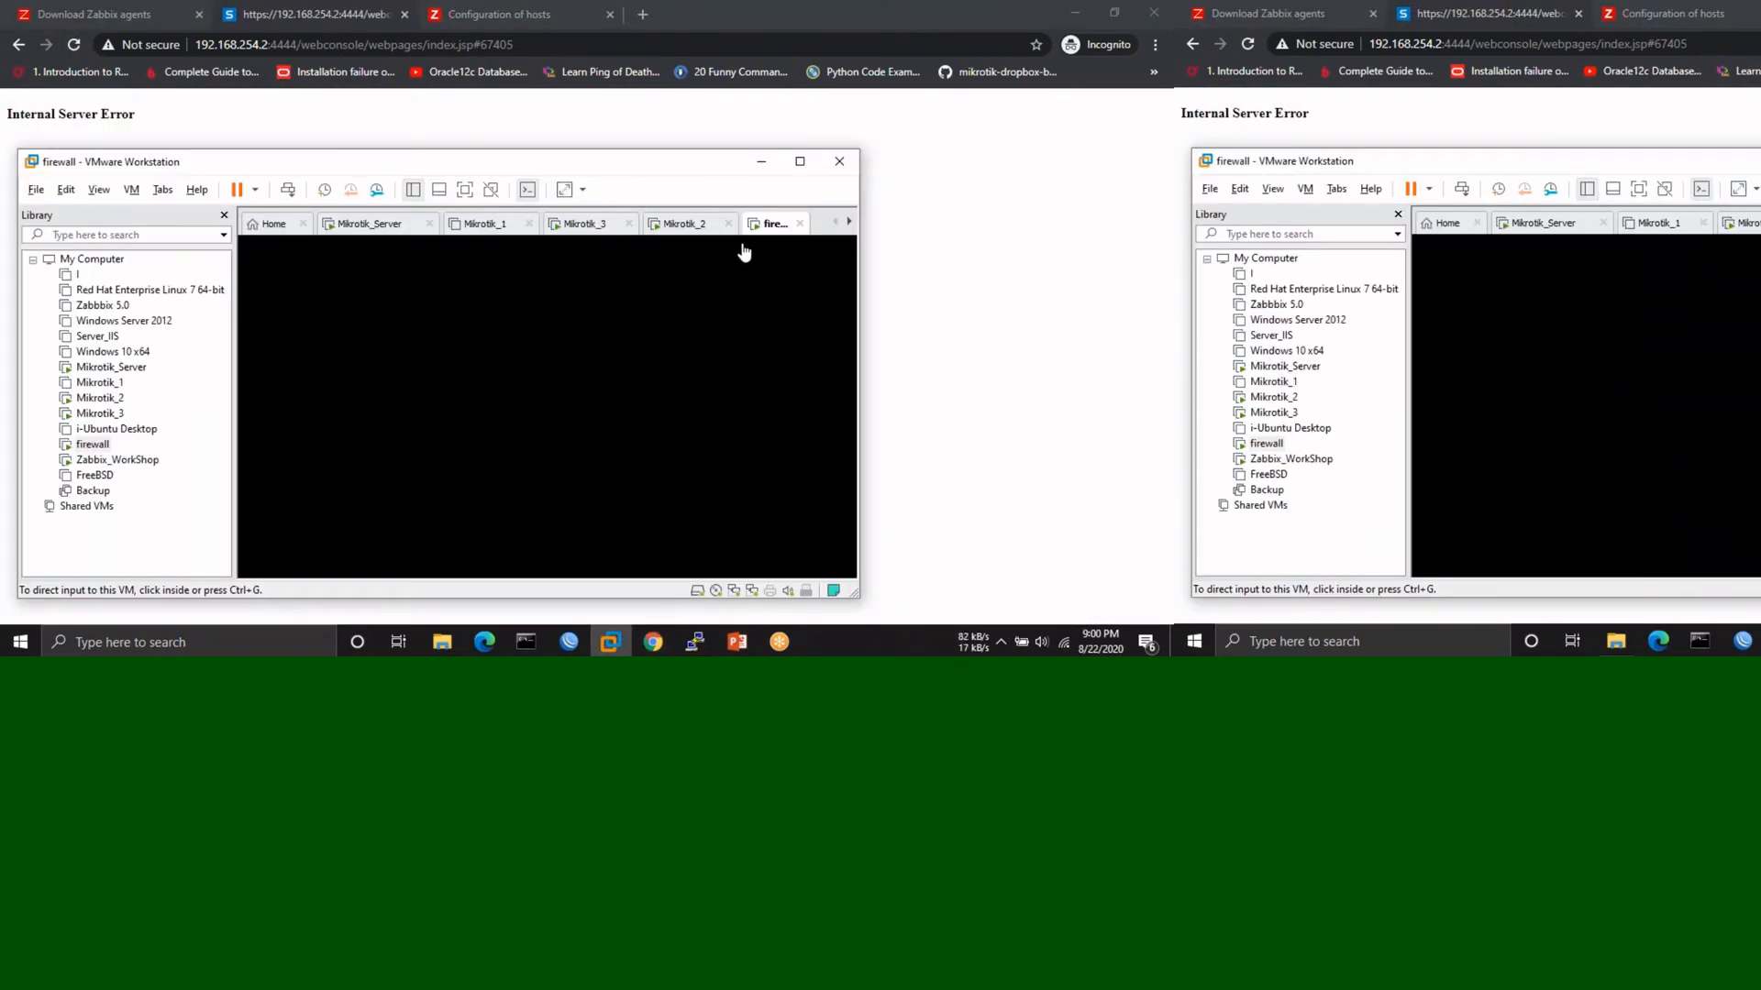
click(657, 366)
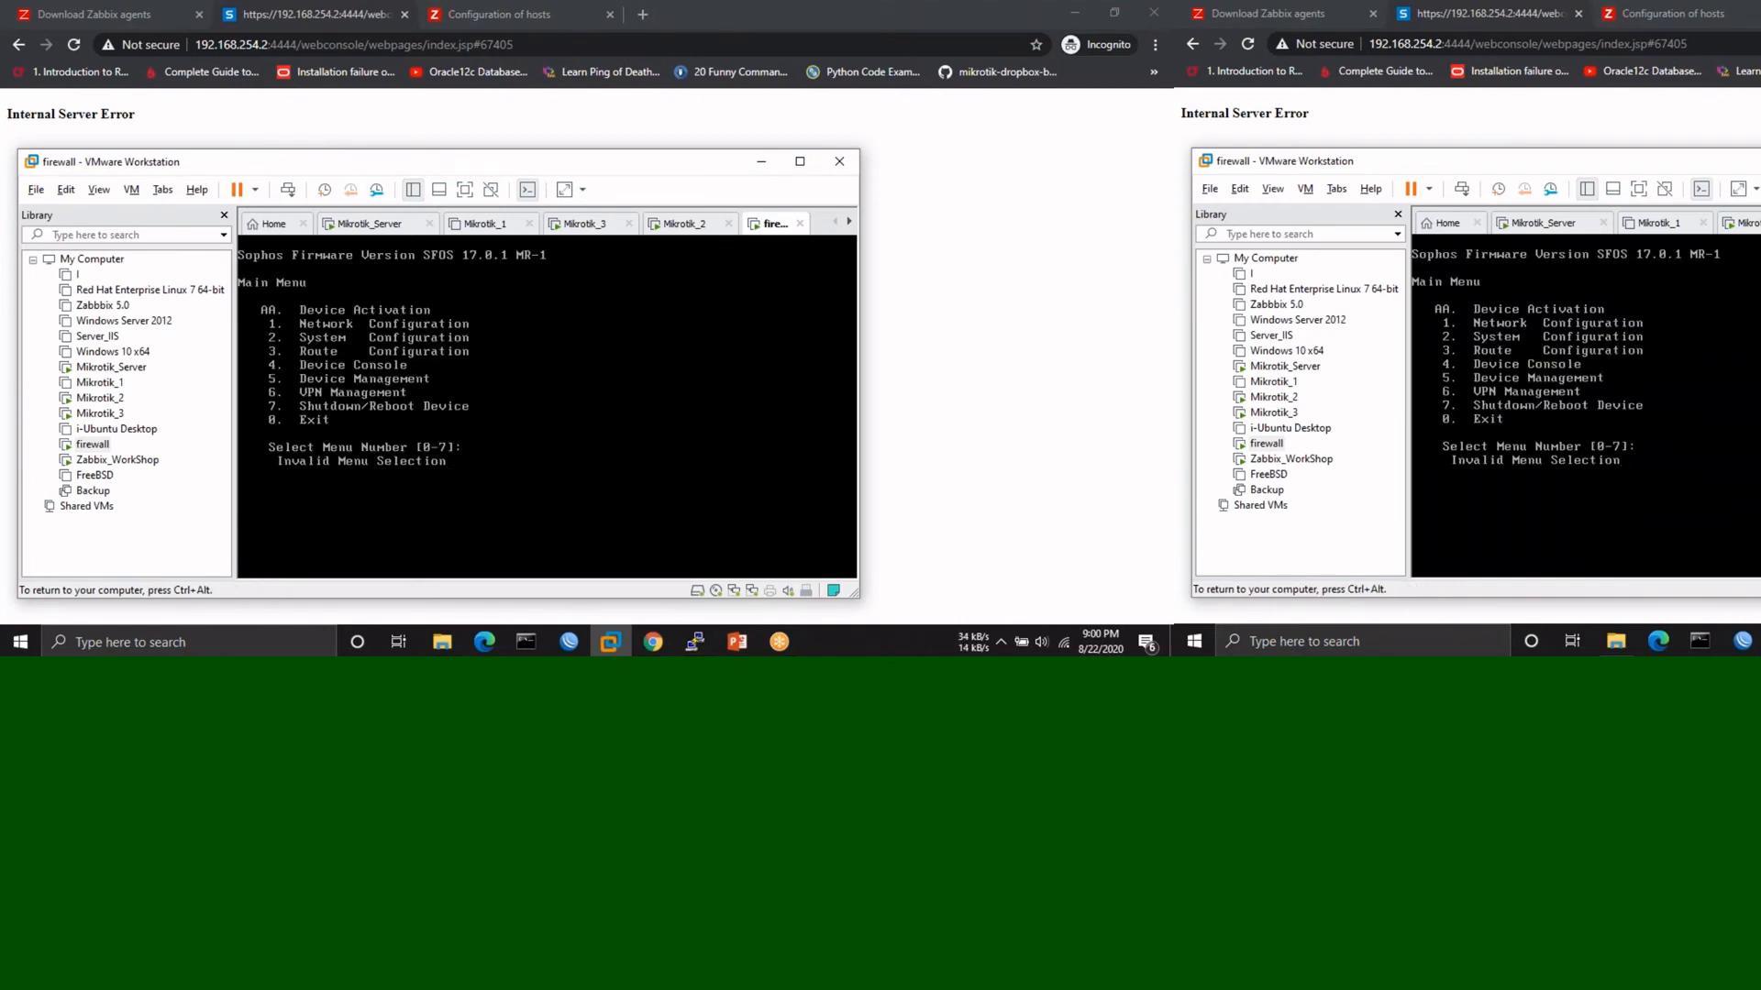
text(7)
key(Return)
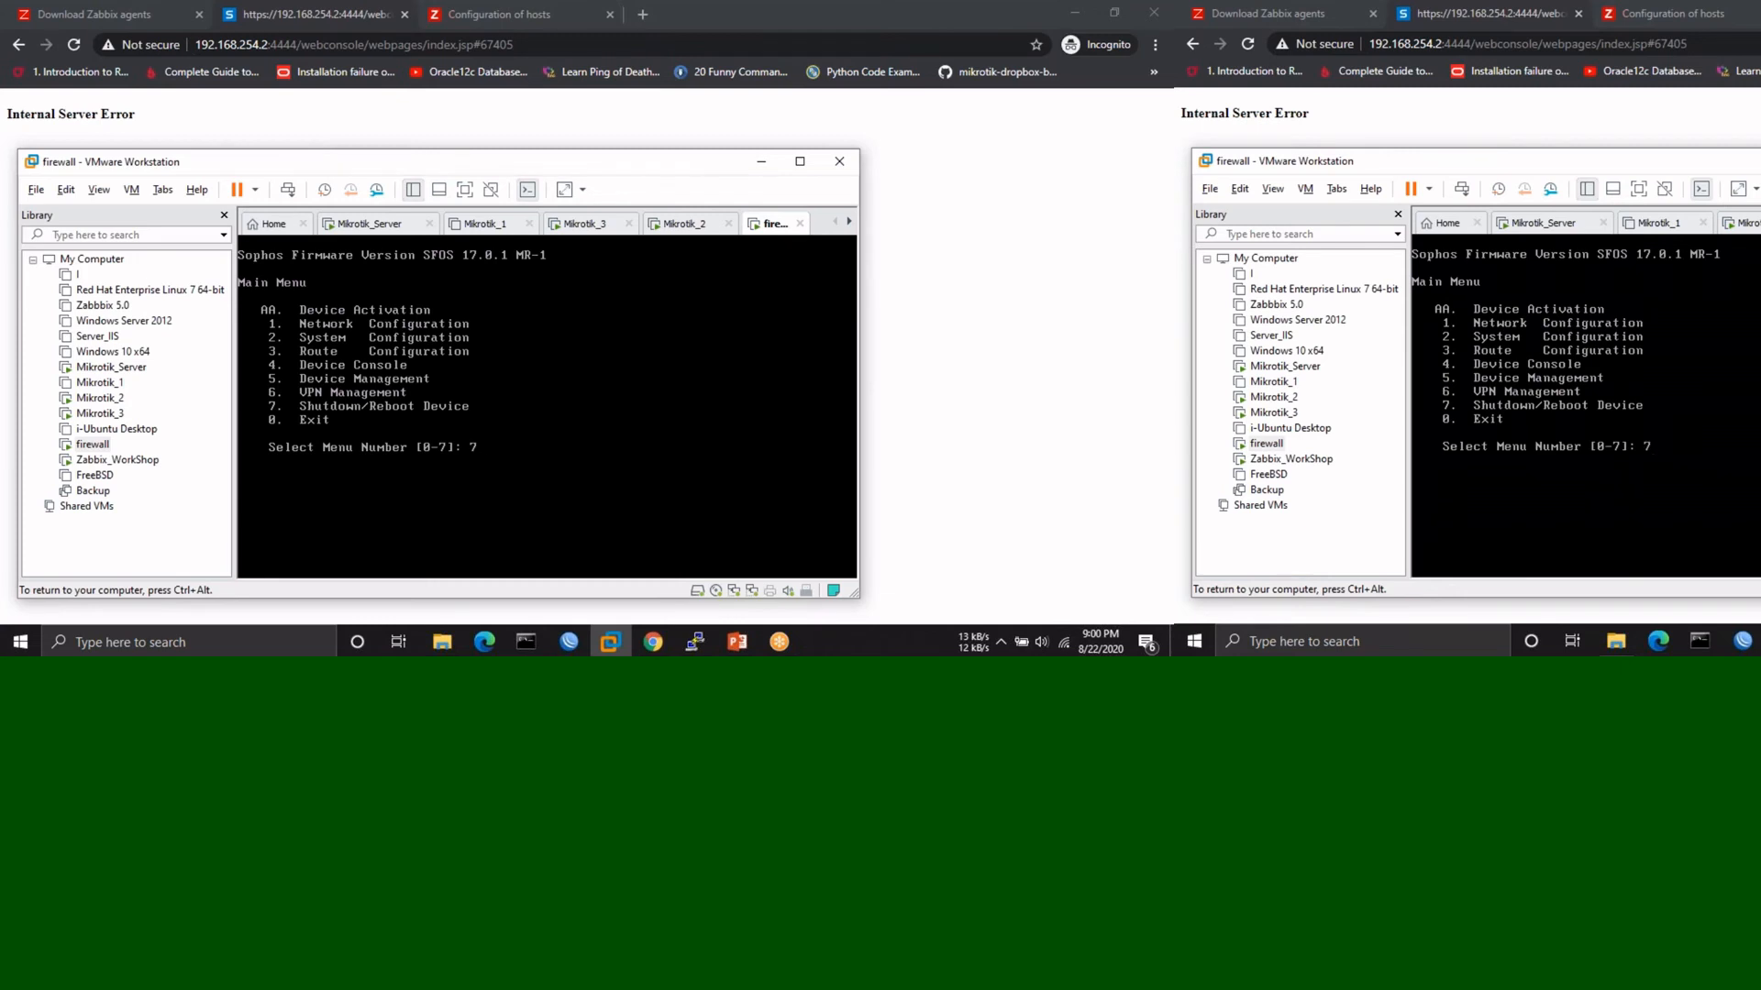
key(Return)
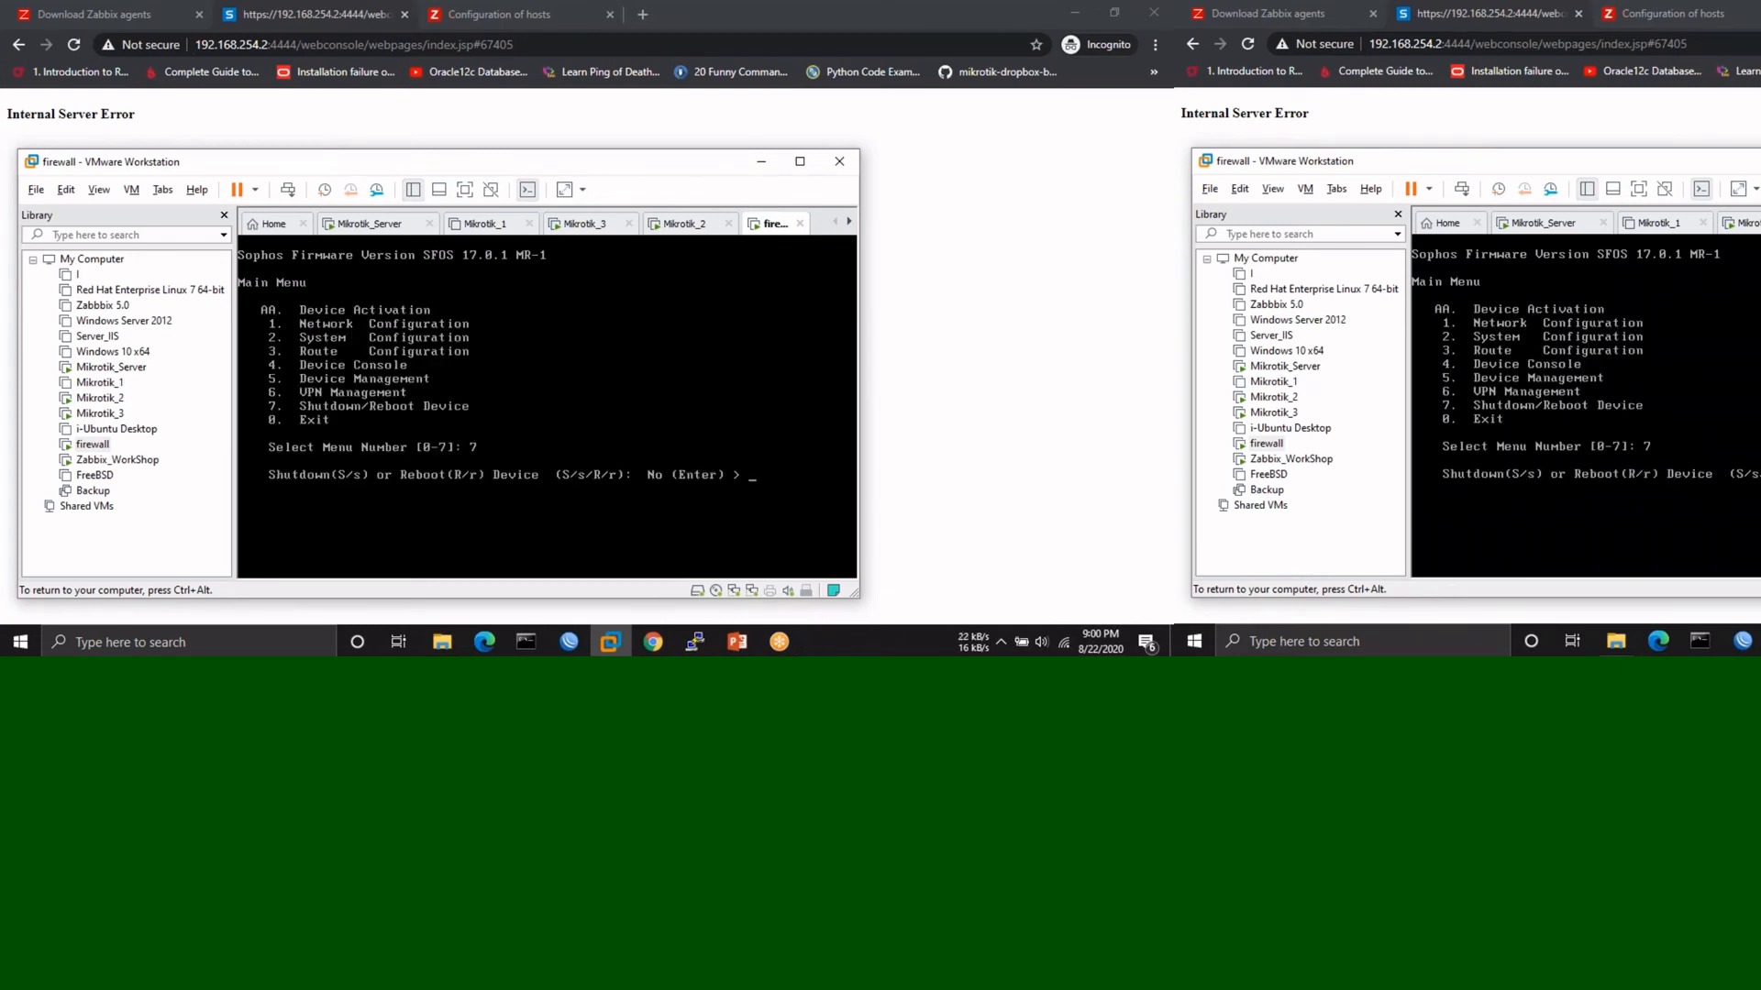
key(Return)
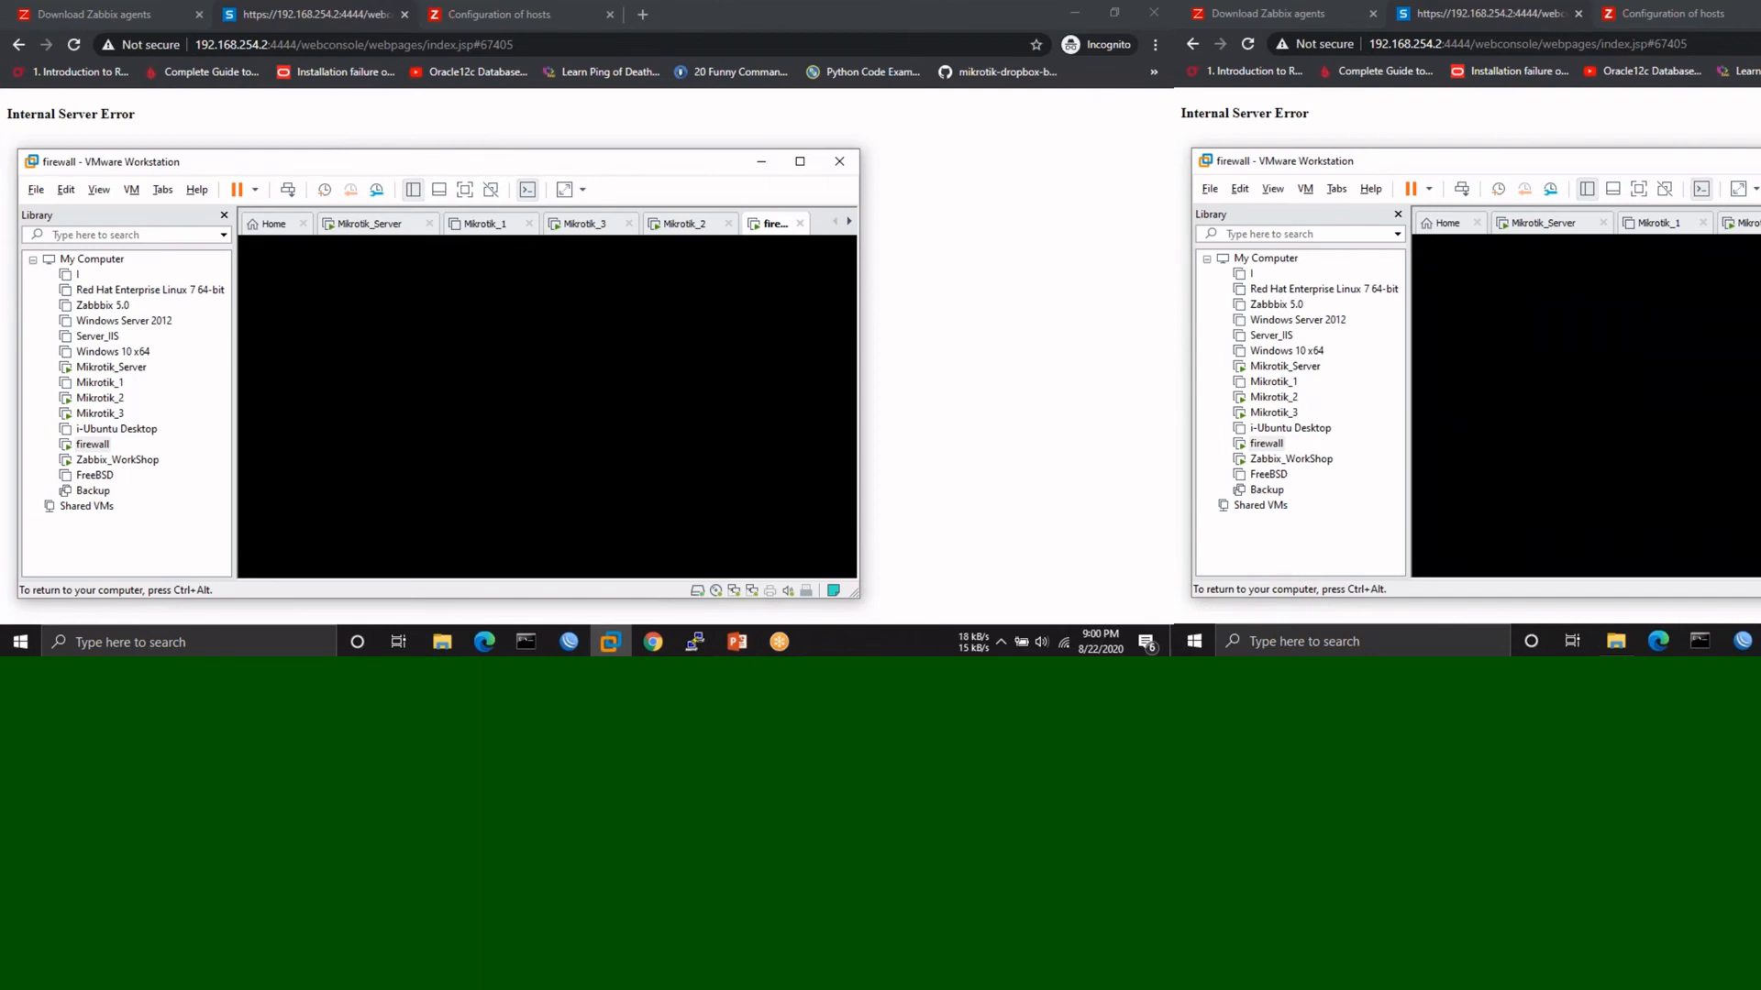
click(752, 159)
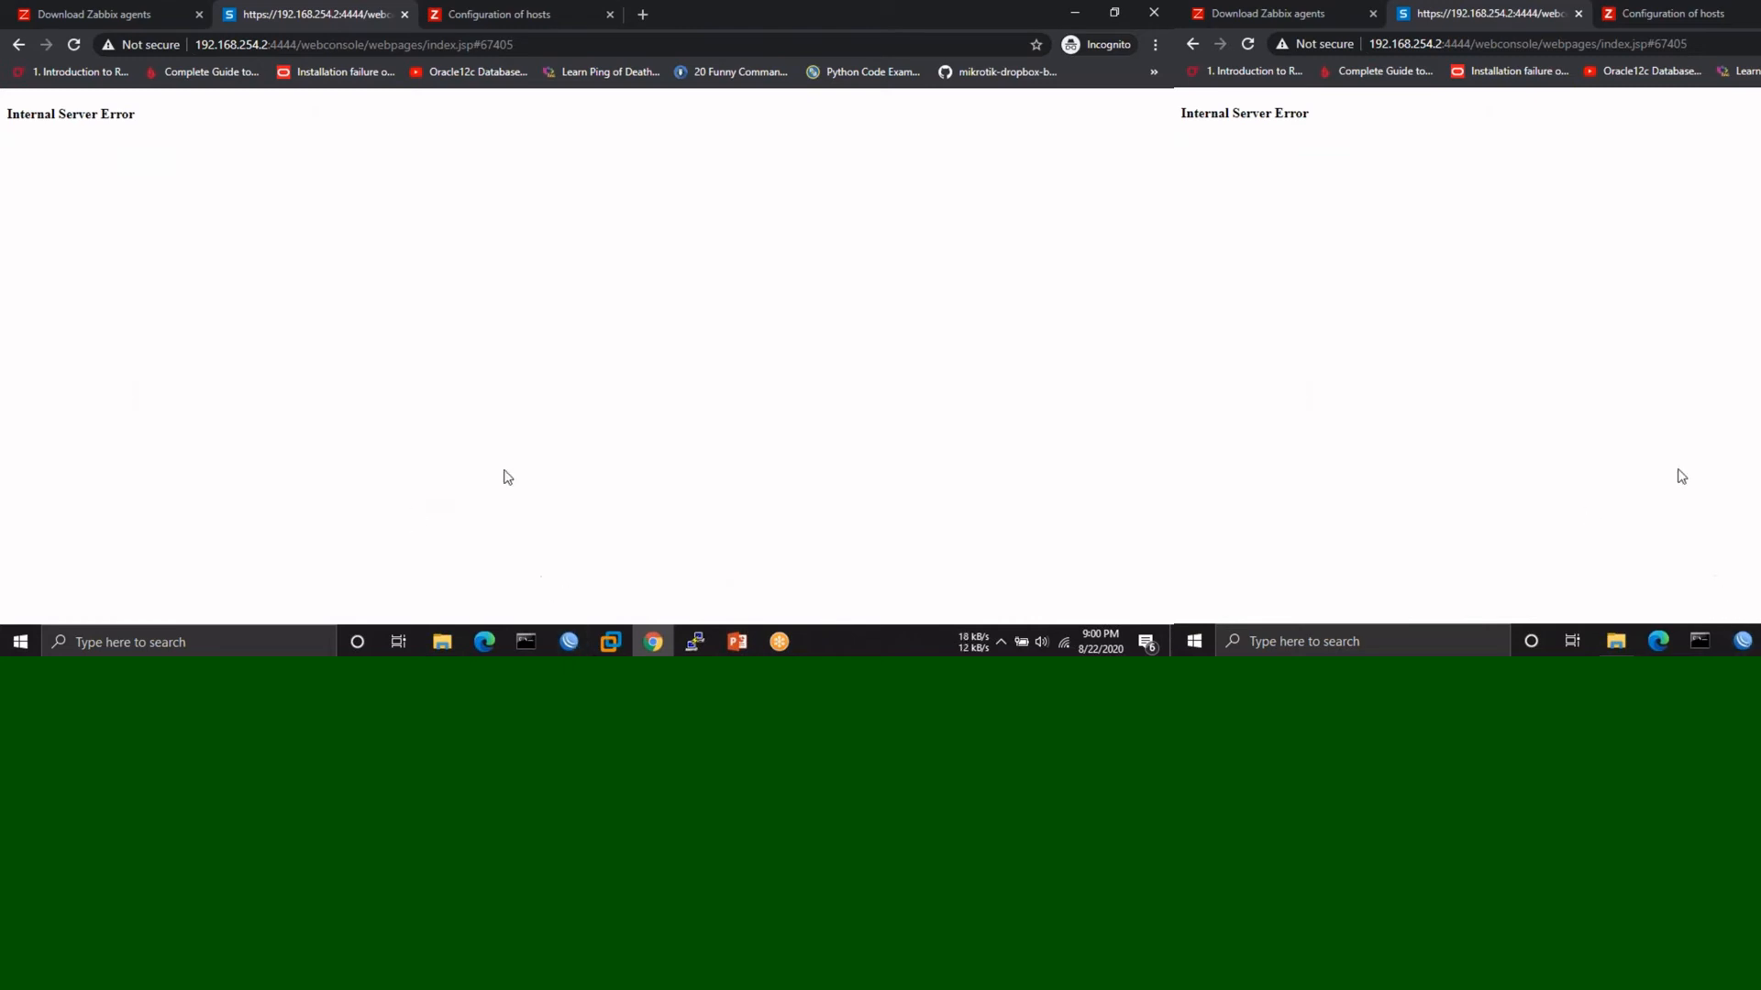
- Try snmpwalk in PuTTY, then install the snmp package with sudo apt install snmp
click(706, 640)
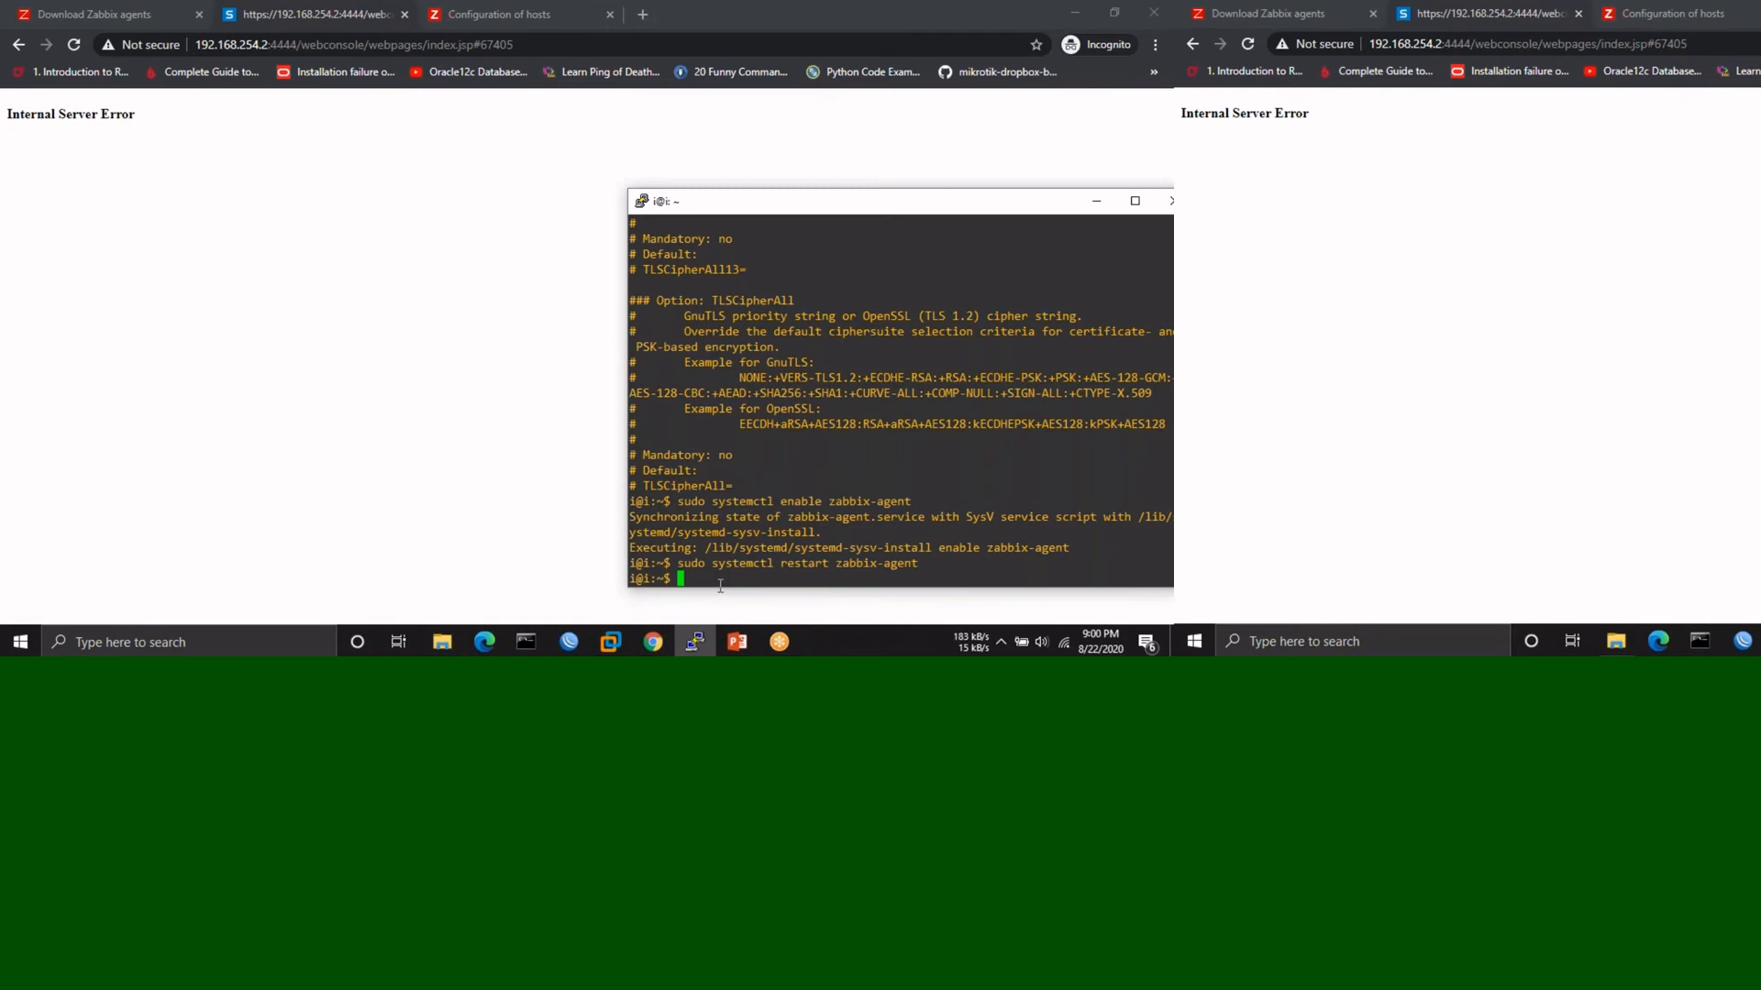
key(Return)
key(Return)
key(Return)
key(Return)
key(Return)
key(Return)
key(Return)
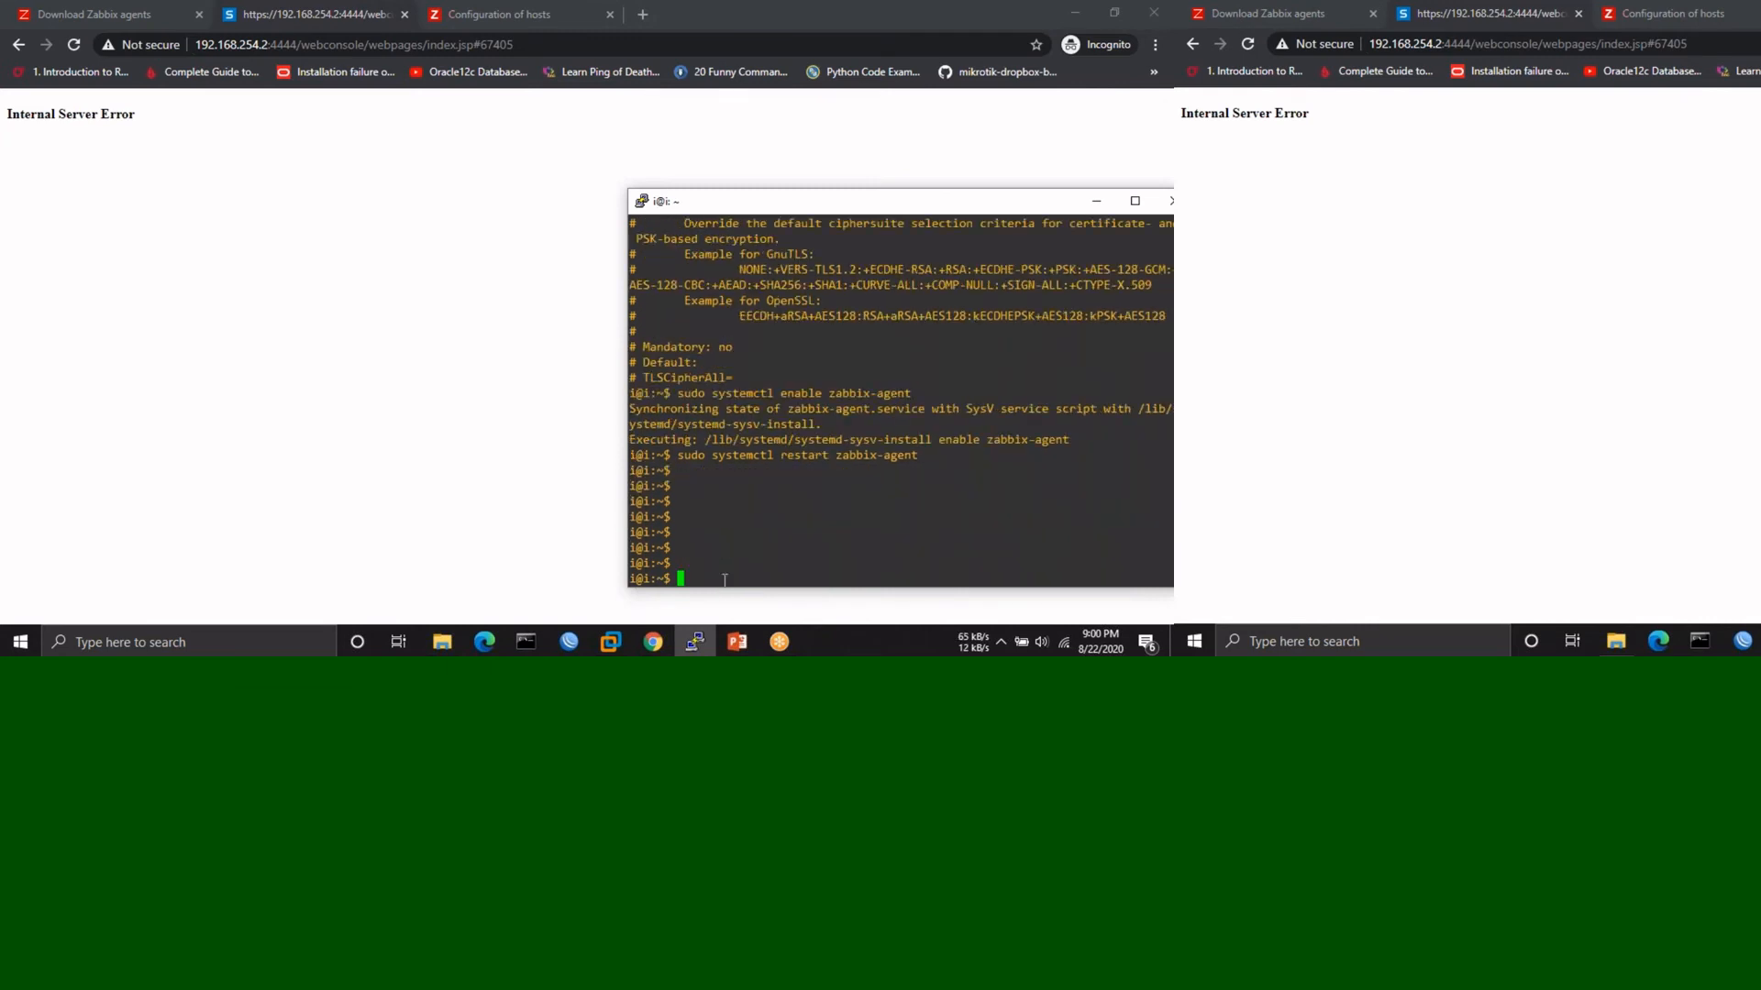
text(snmpwal)
key(Return)
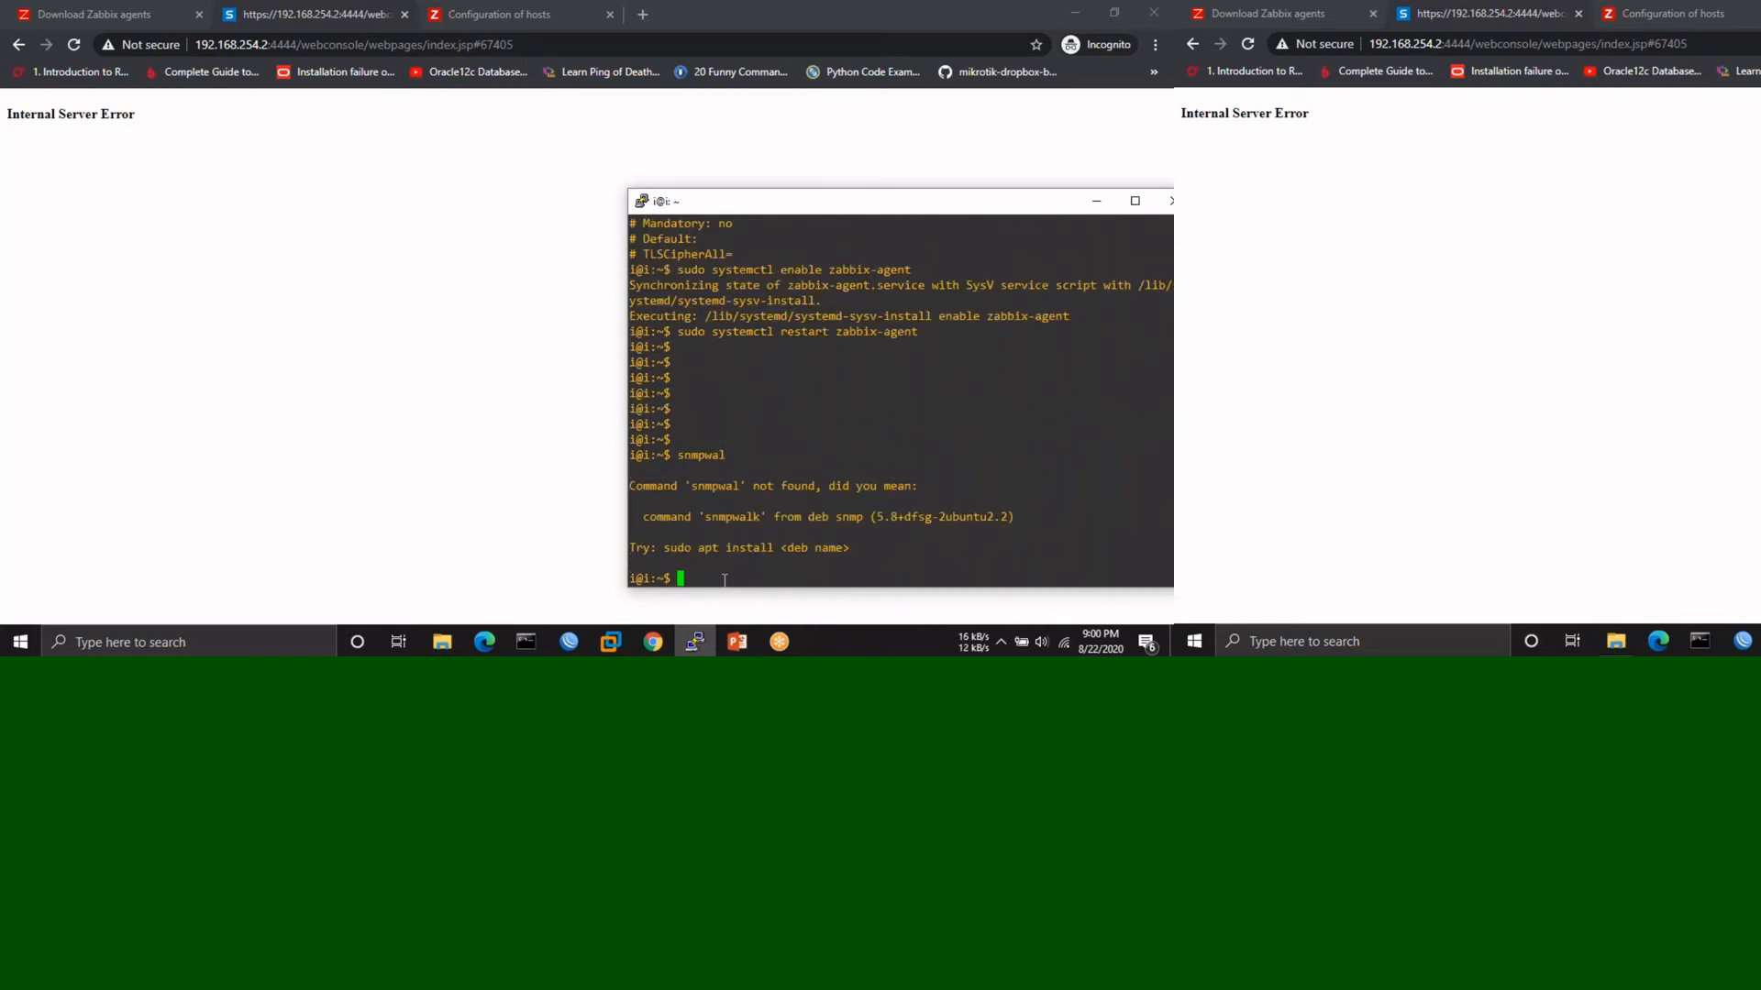
text(sudo apt install snmp)
key(Return)
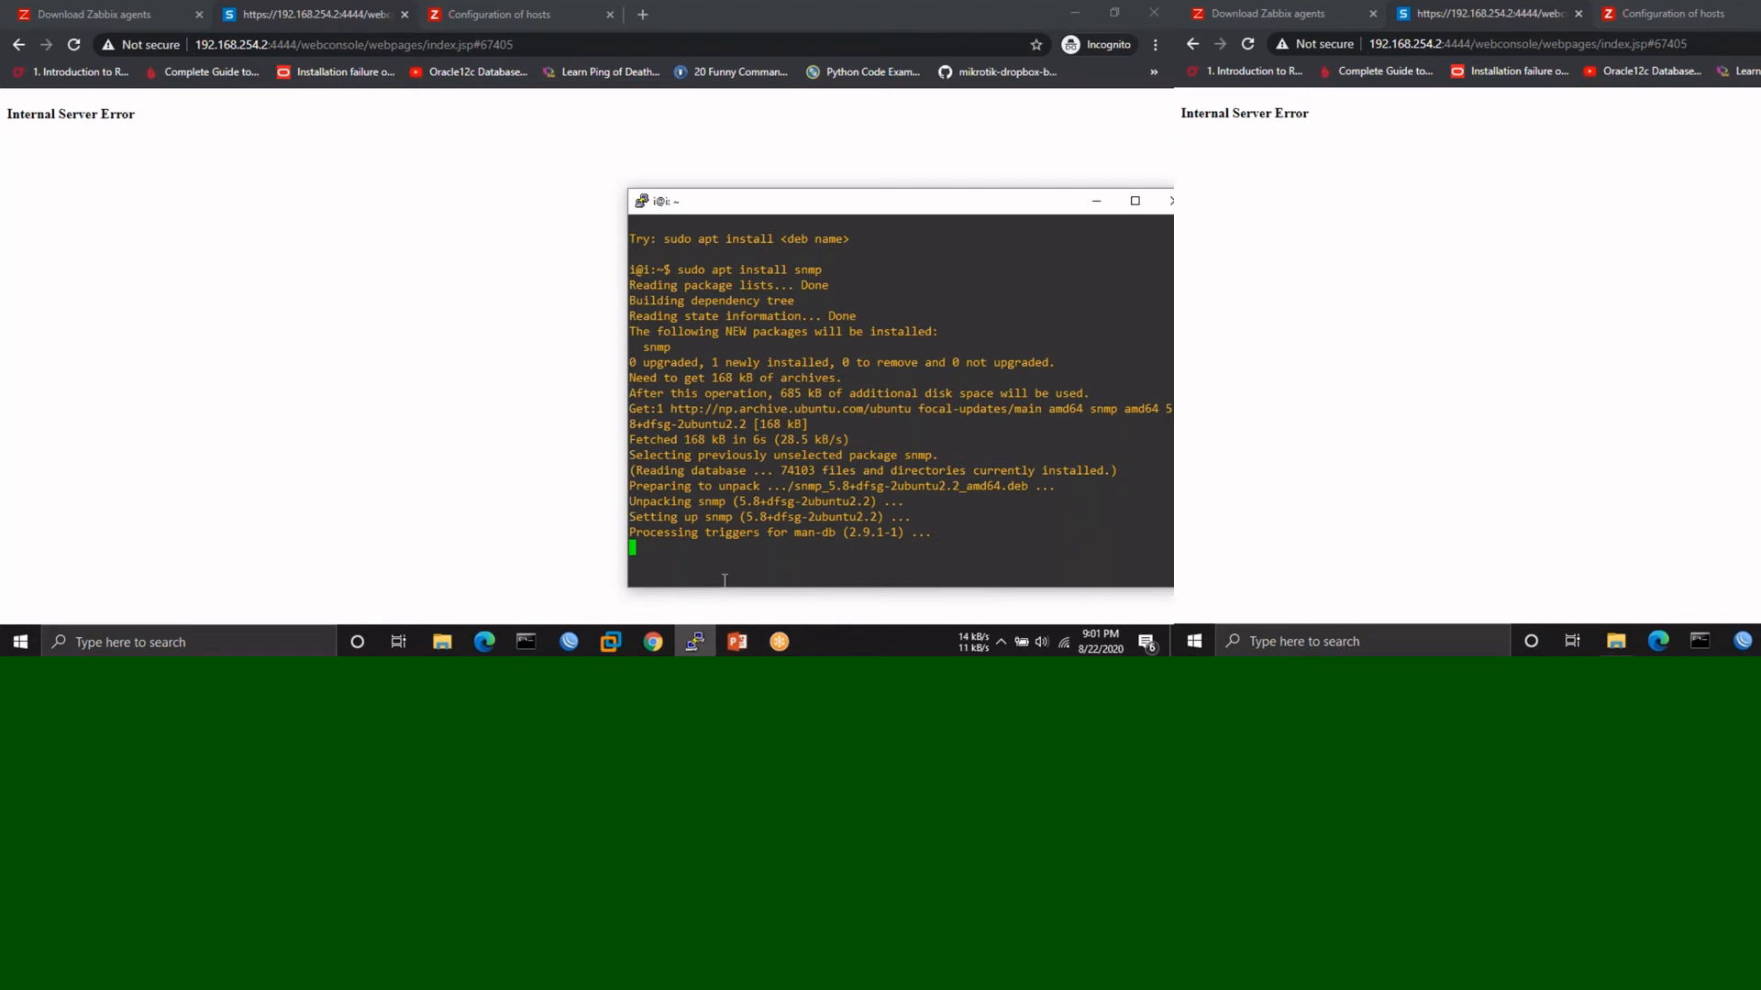
- Reload the Zabbix hosts list, cancelling form resubmission, to check Mikrotik_Server SNMP availability
click(521, 15)
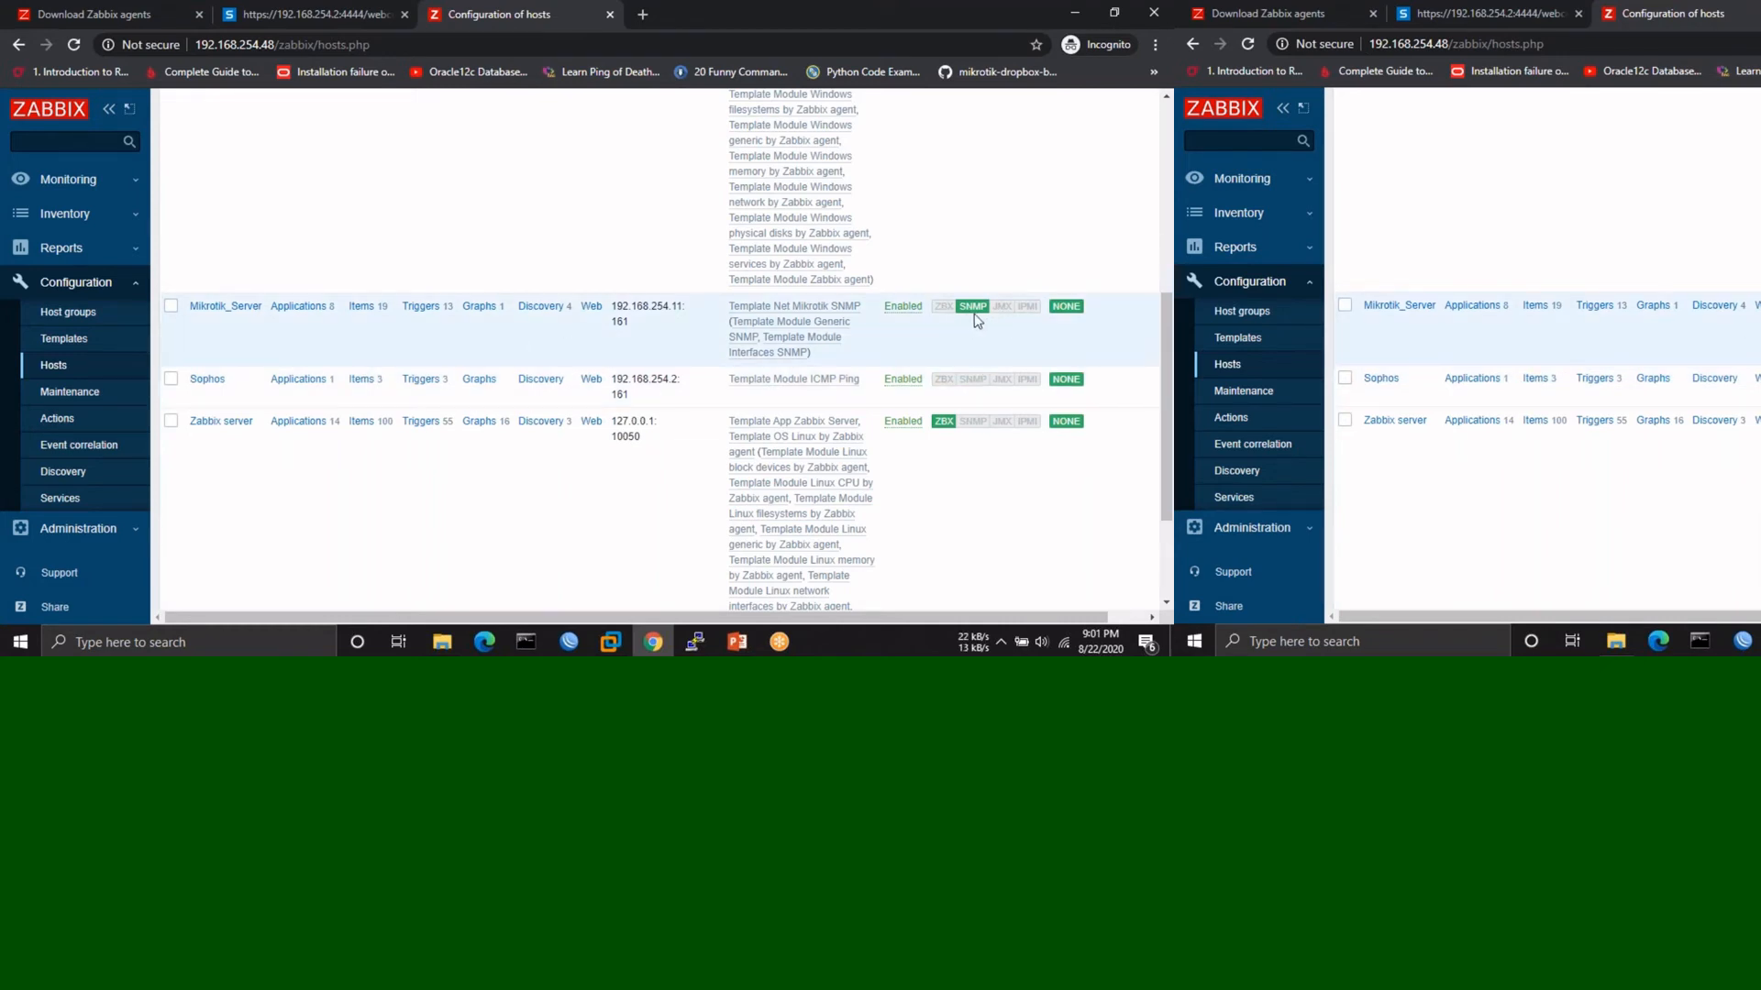
scroll(978, 321, up, 3)
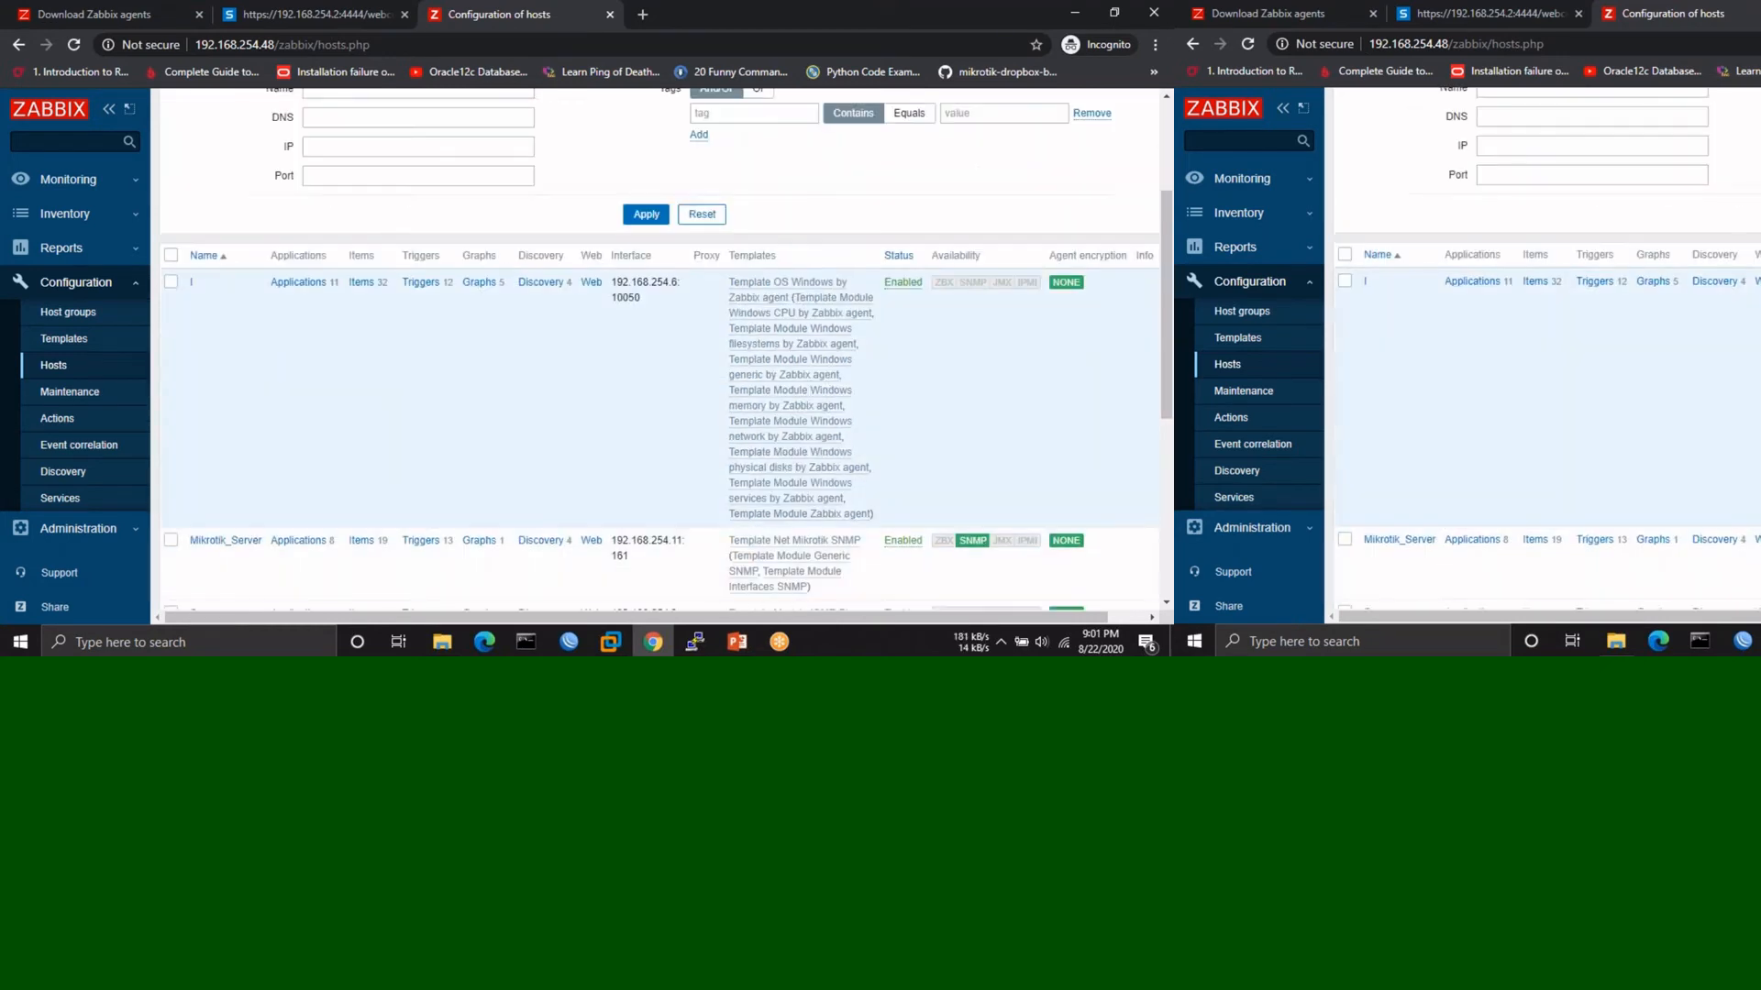
click(73, 45)
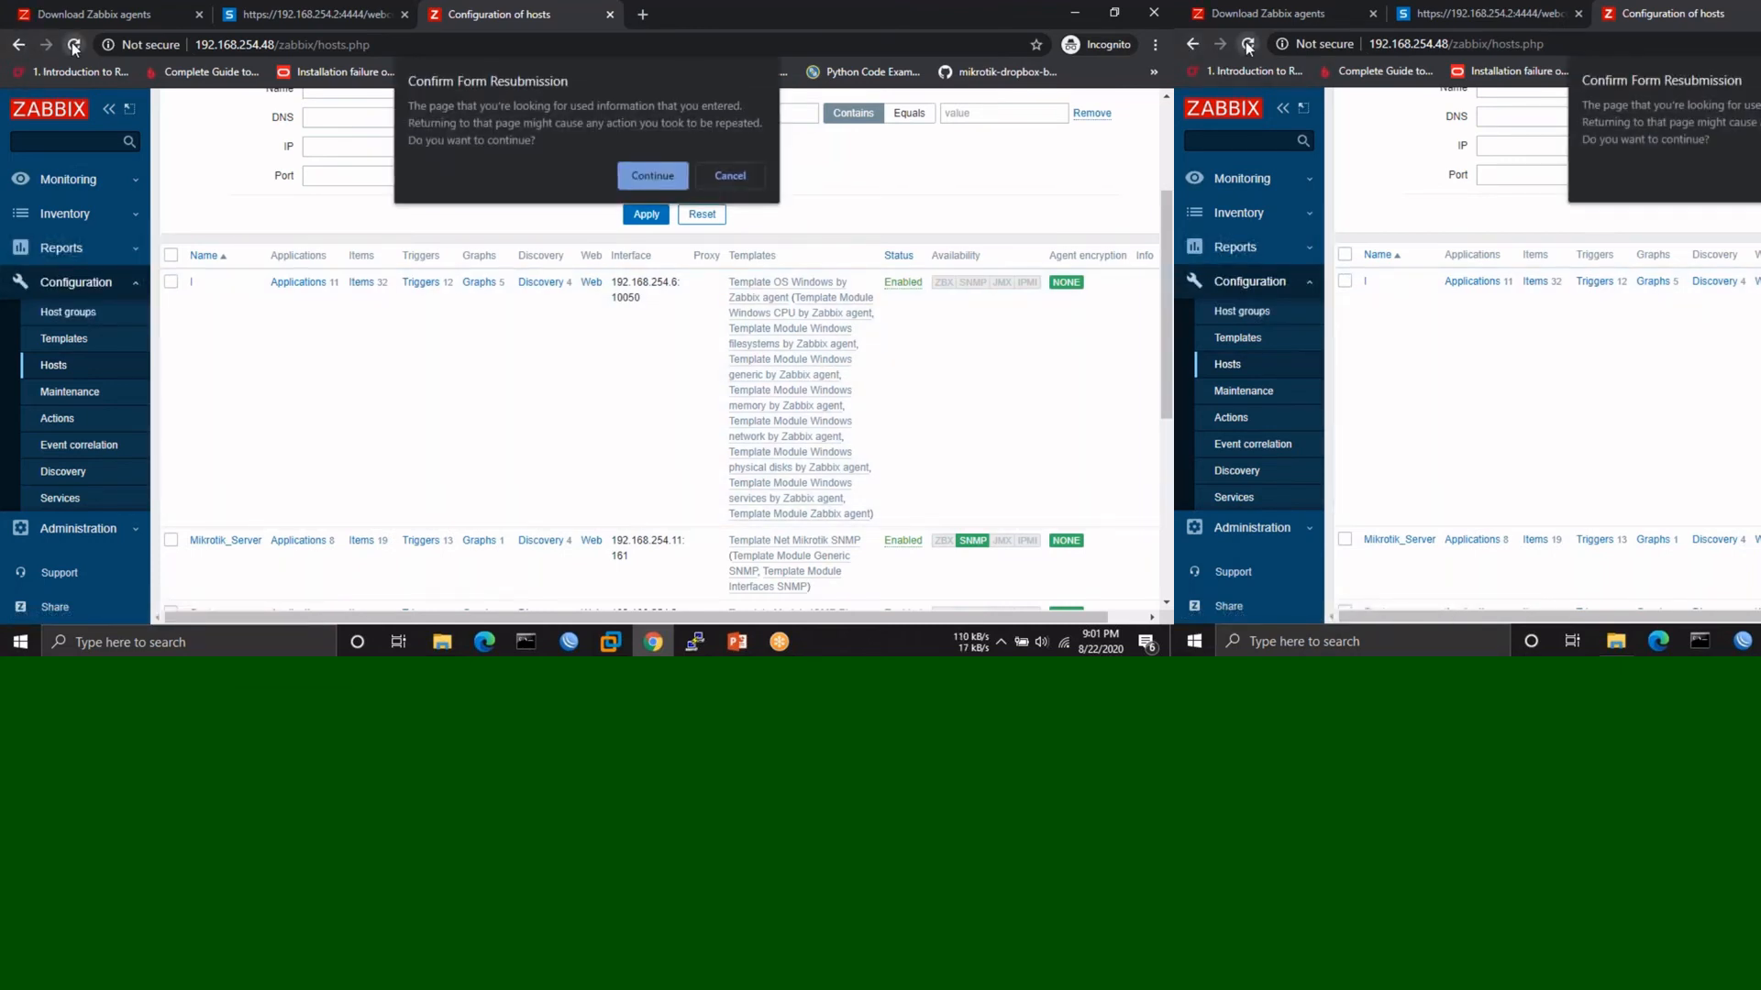
click(730, 177)
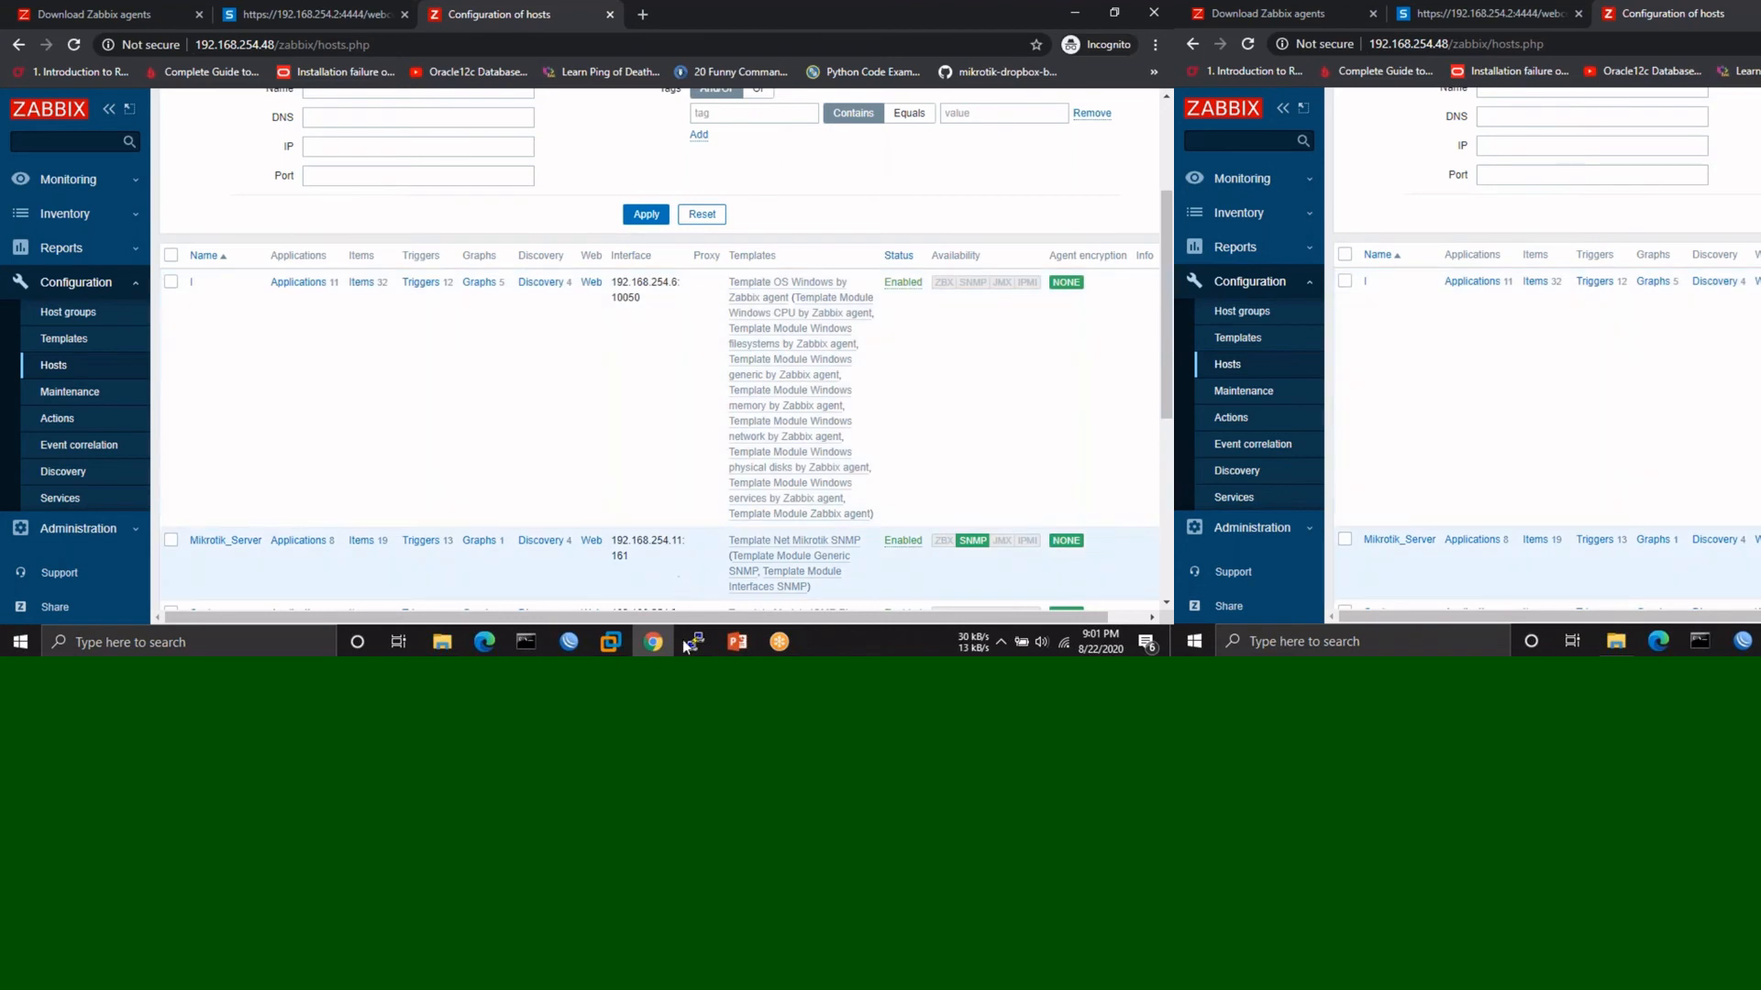
click(683, 643)
- Clear the PuTTY terminal screen with the clear command
key(Return)
key(Return)
key(Return)
key(Return)
key(Return)
key(Return)
key(Return)
key(Return)
key(Return)
key(Return)
key(Return)
key(Return)
key(Return)
key(Return)
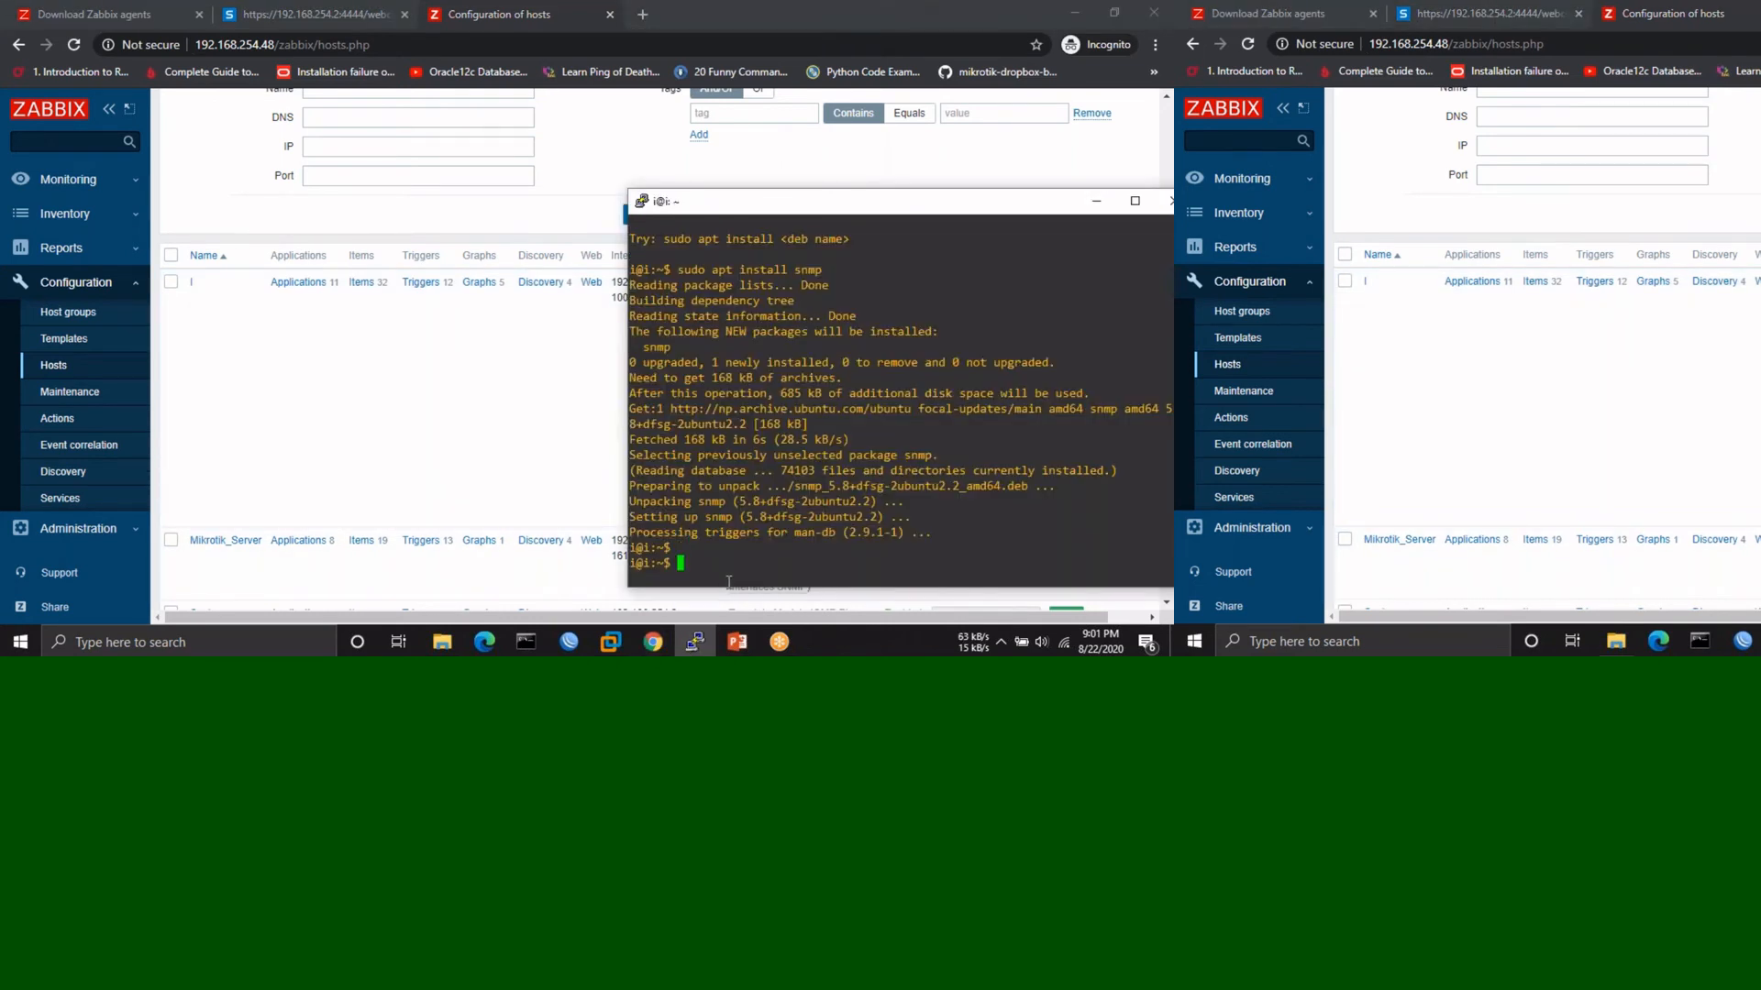
text(c;)
key(BackSpace)
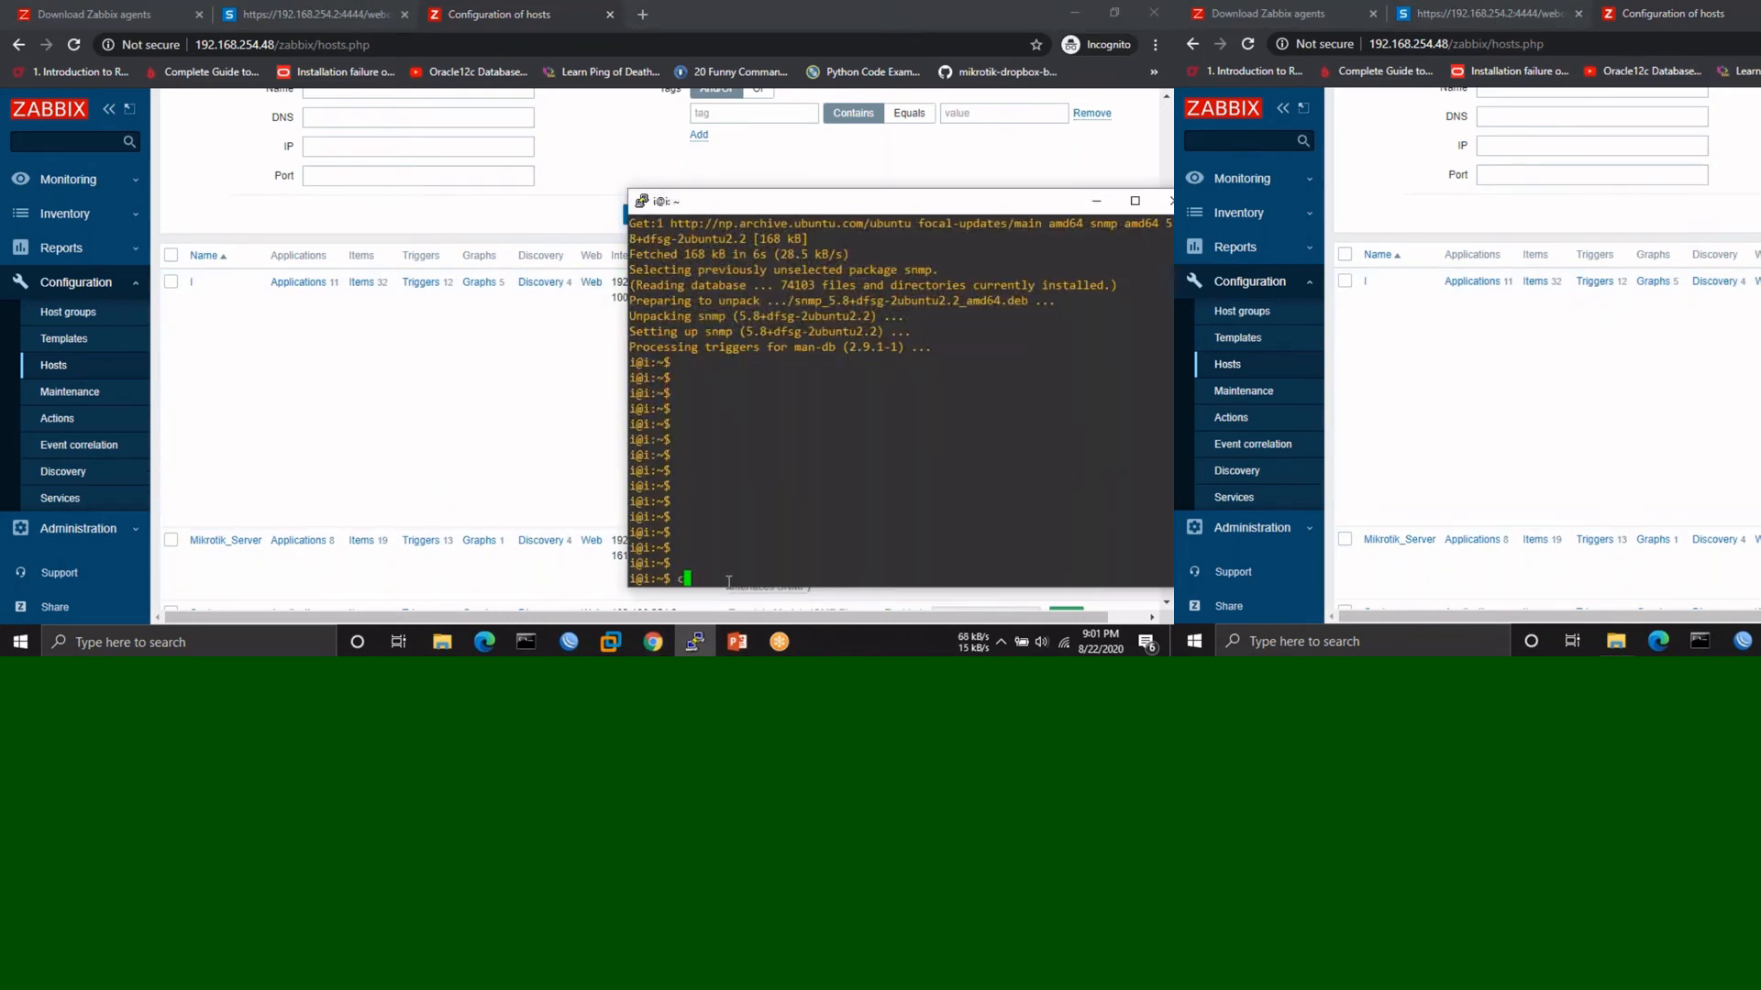
text(lear)
key(Return)
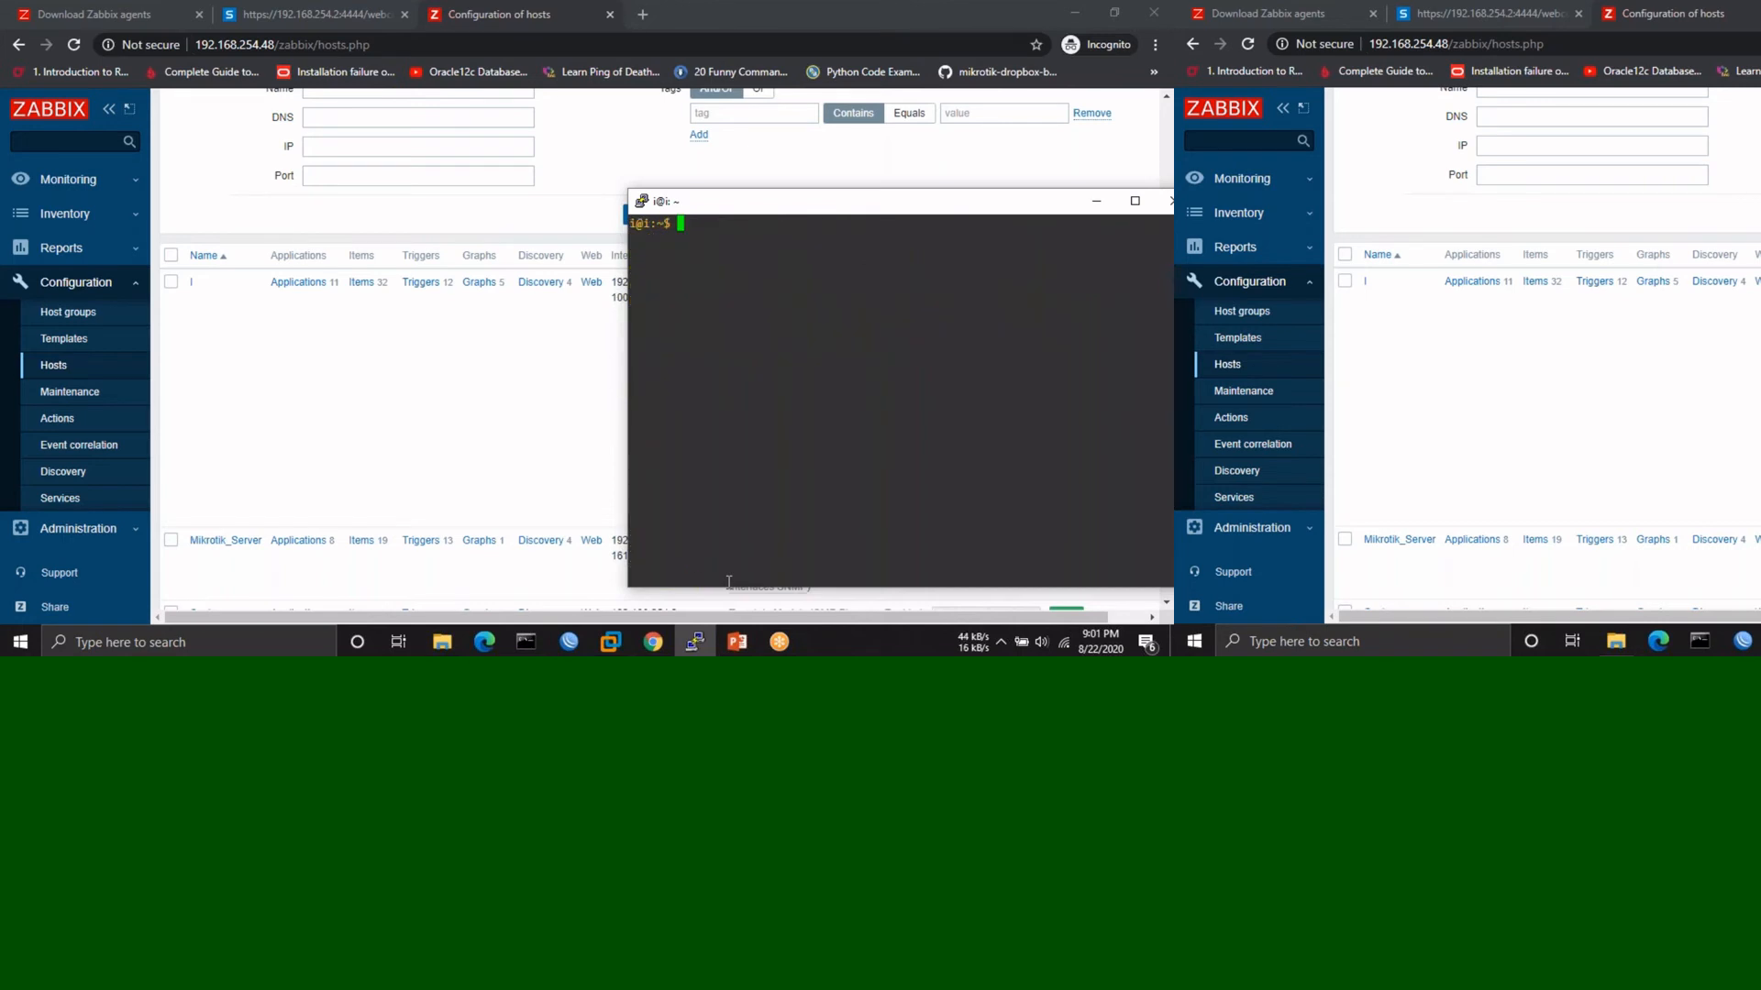
- Run snmpwalk -v2c -c public 192.168.254.254 and scroll through the Mikrotik output
text(snmpwal)
text(k )
text(-v2c )
text(-c )
text(pu)
text(b)
text(lic )
text(192.168.2)
text(54.254)
key(Return)
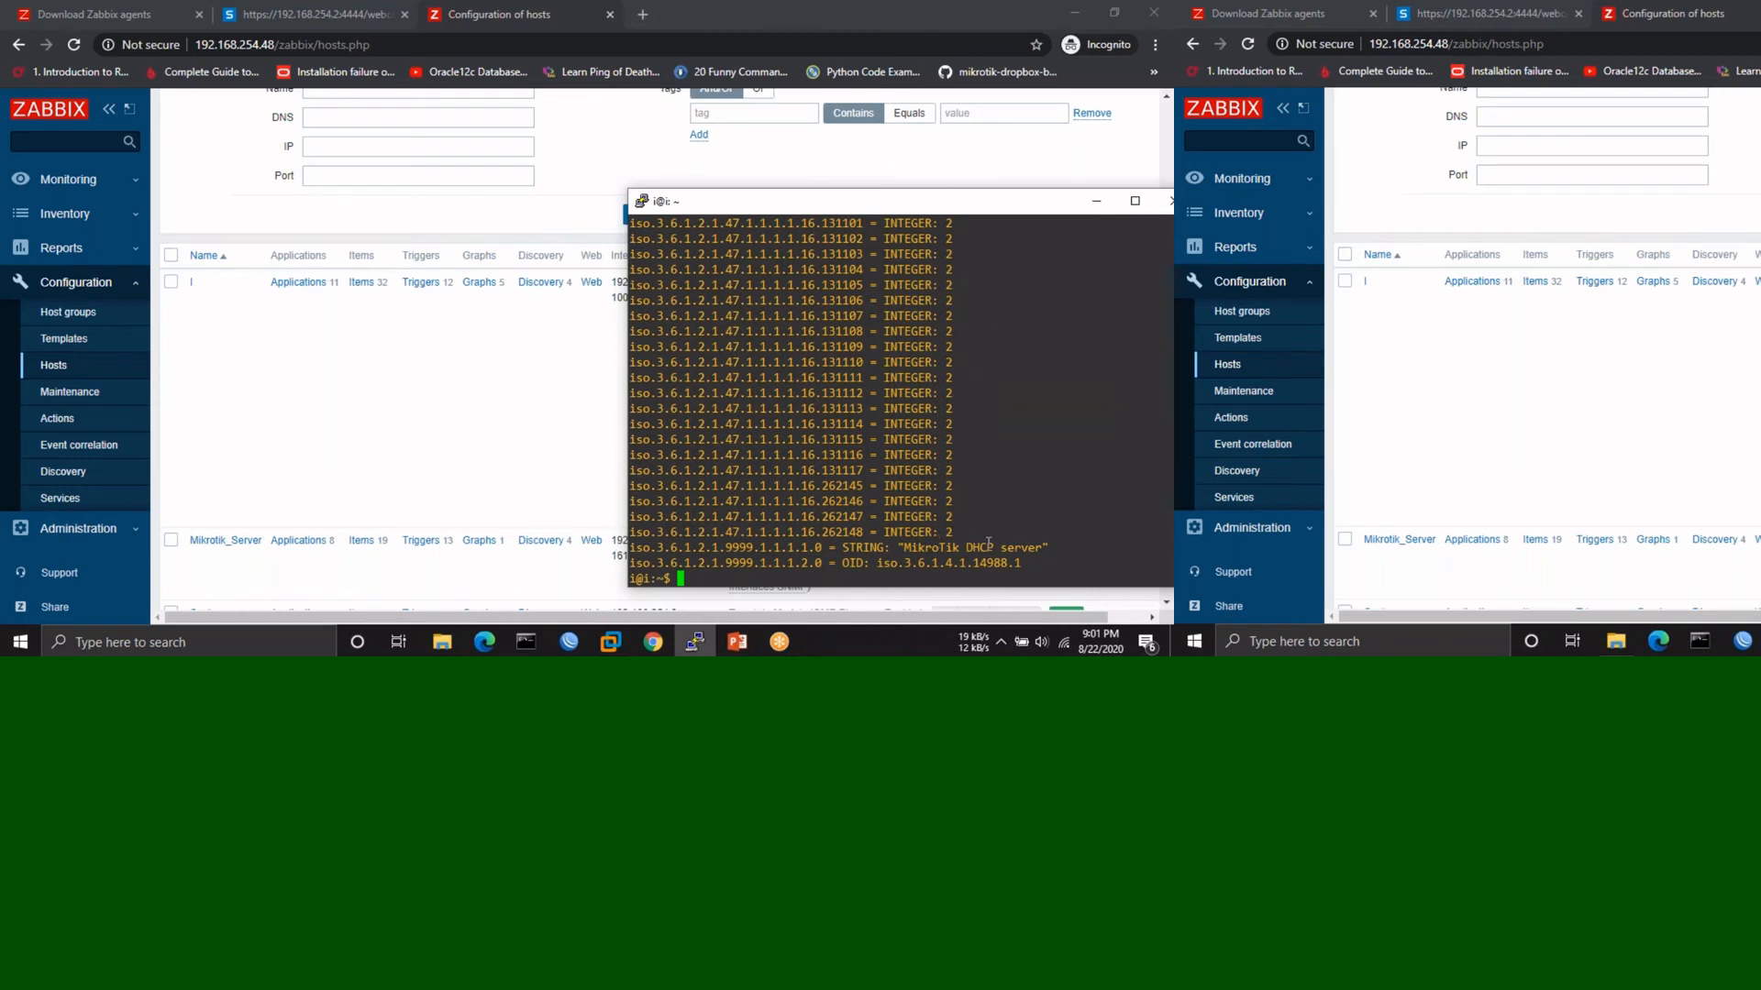
key(Up)
key(Return)
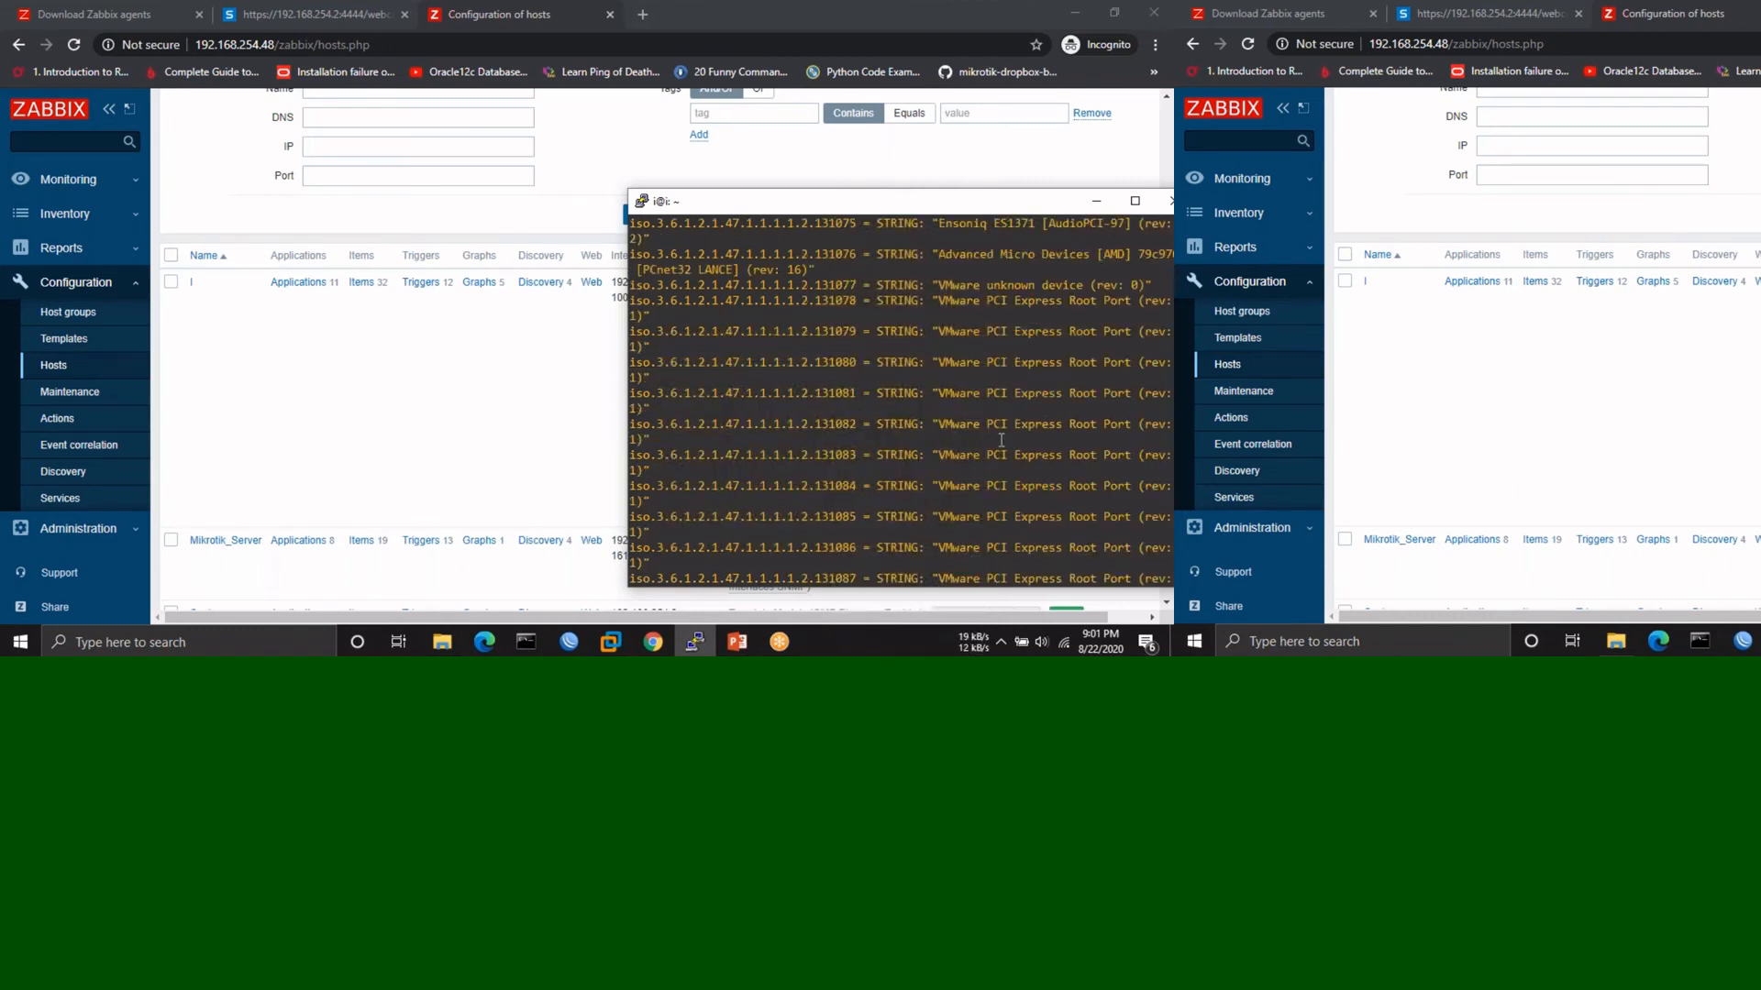
scroll(1001, 440, up, 8)
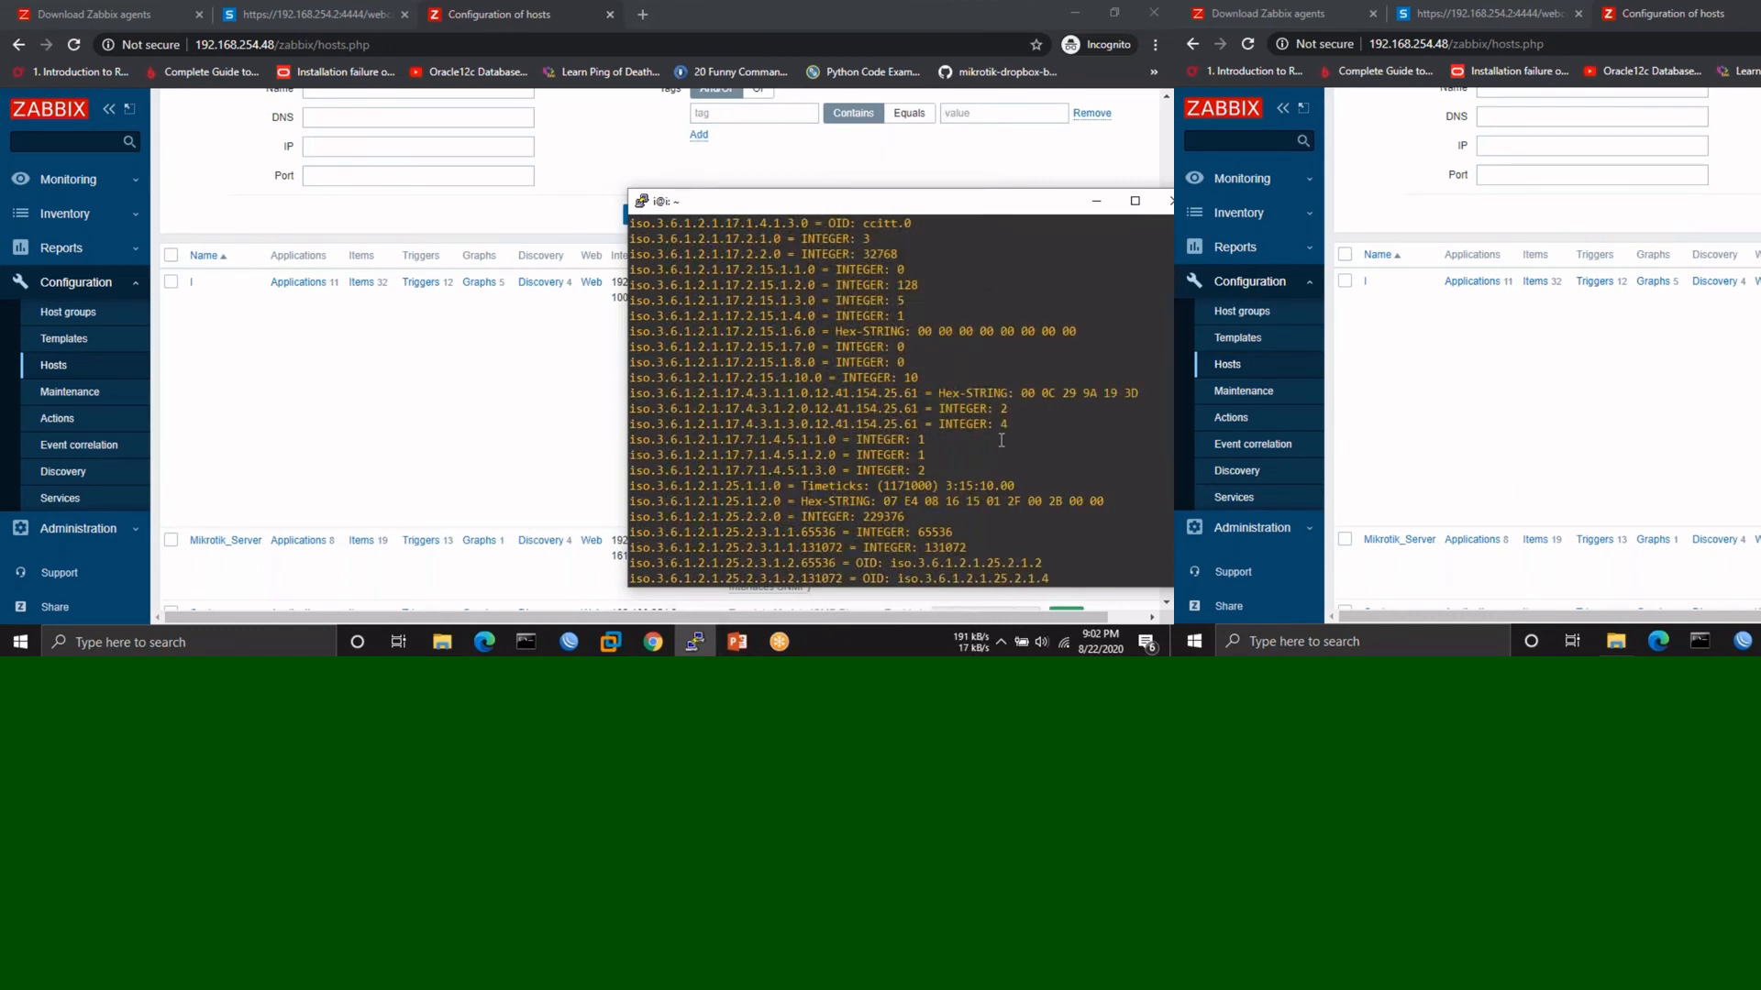
scroll(1001, 440, down, 4)
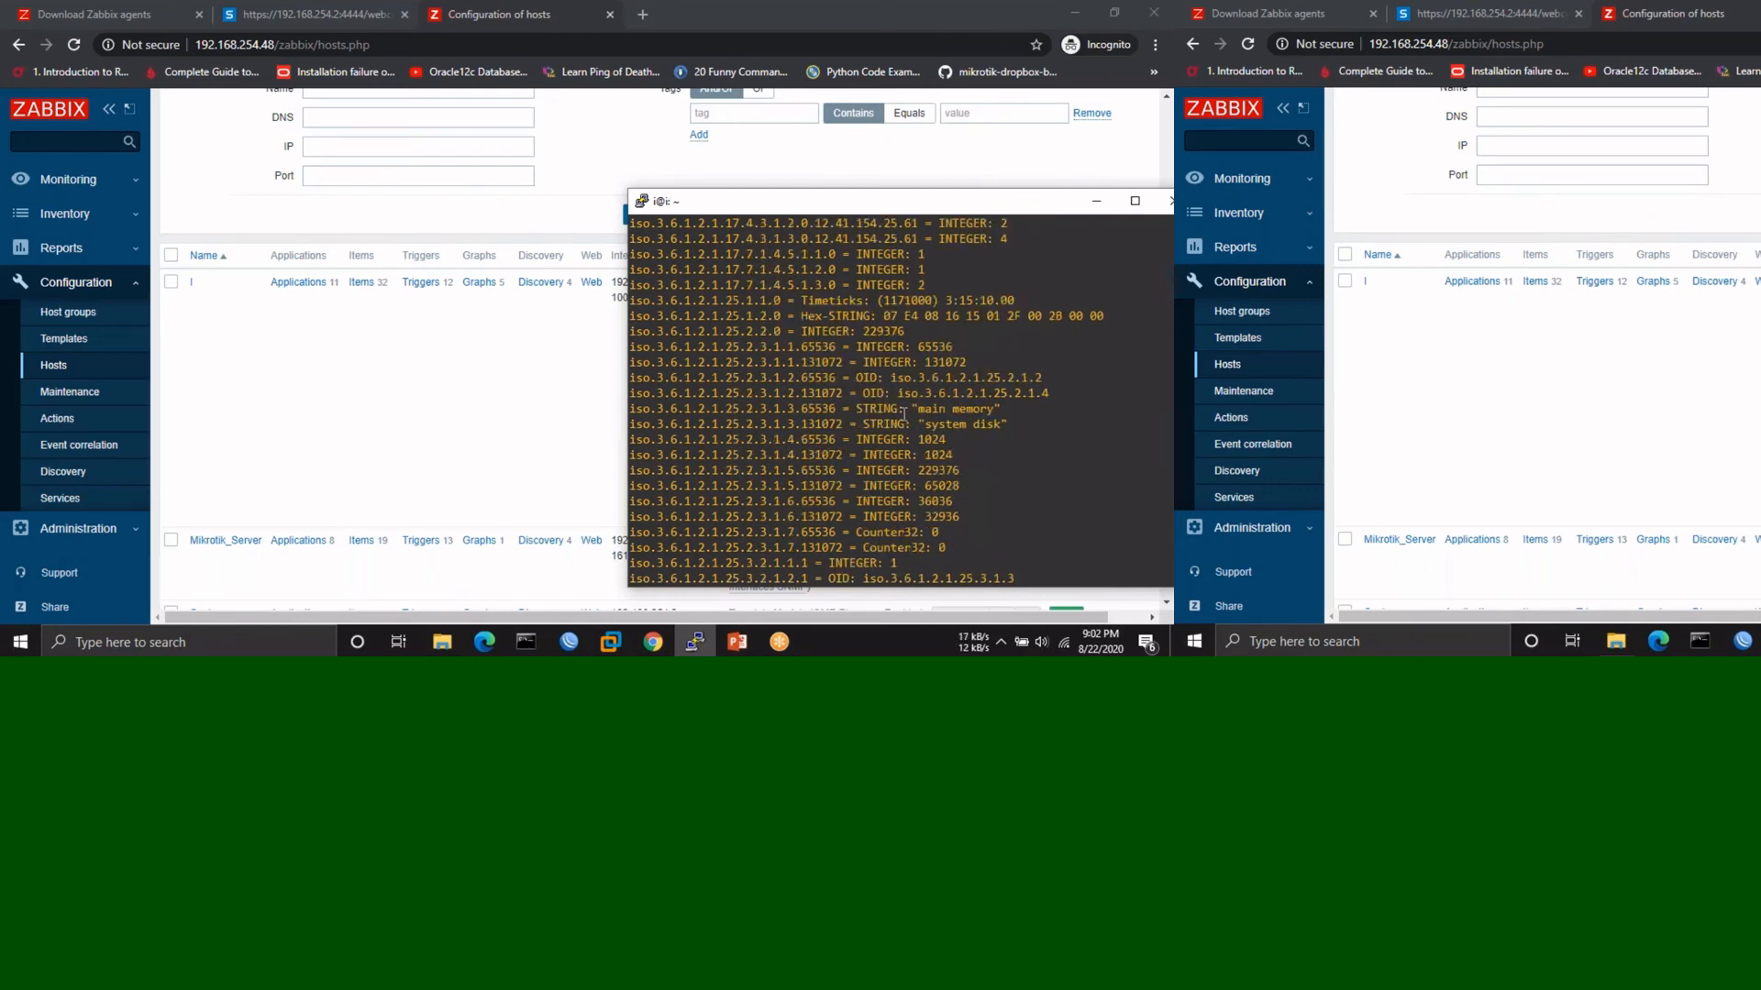
scroll(904, 415, down, 10)
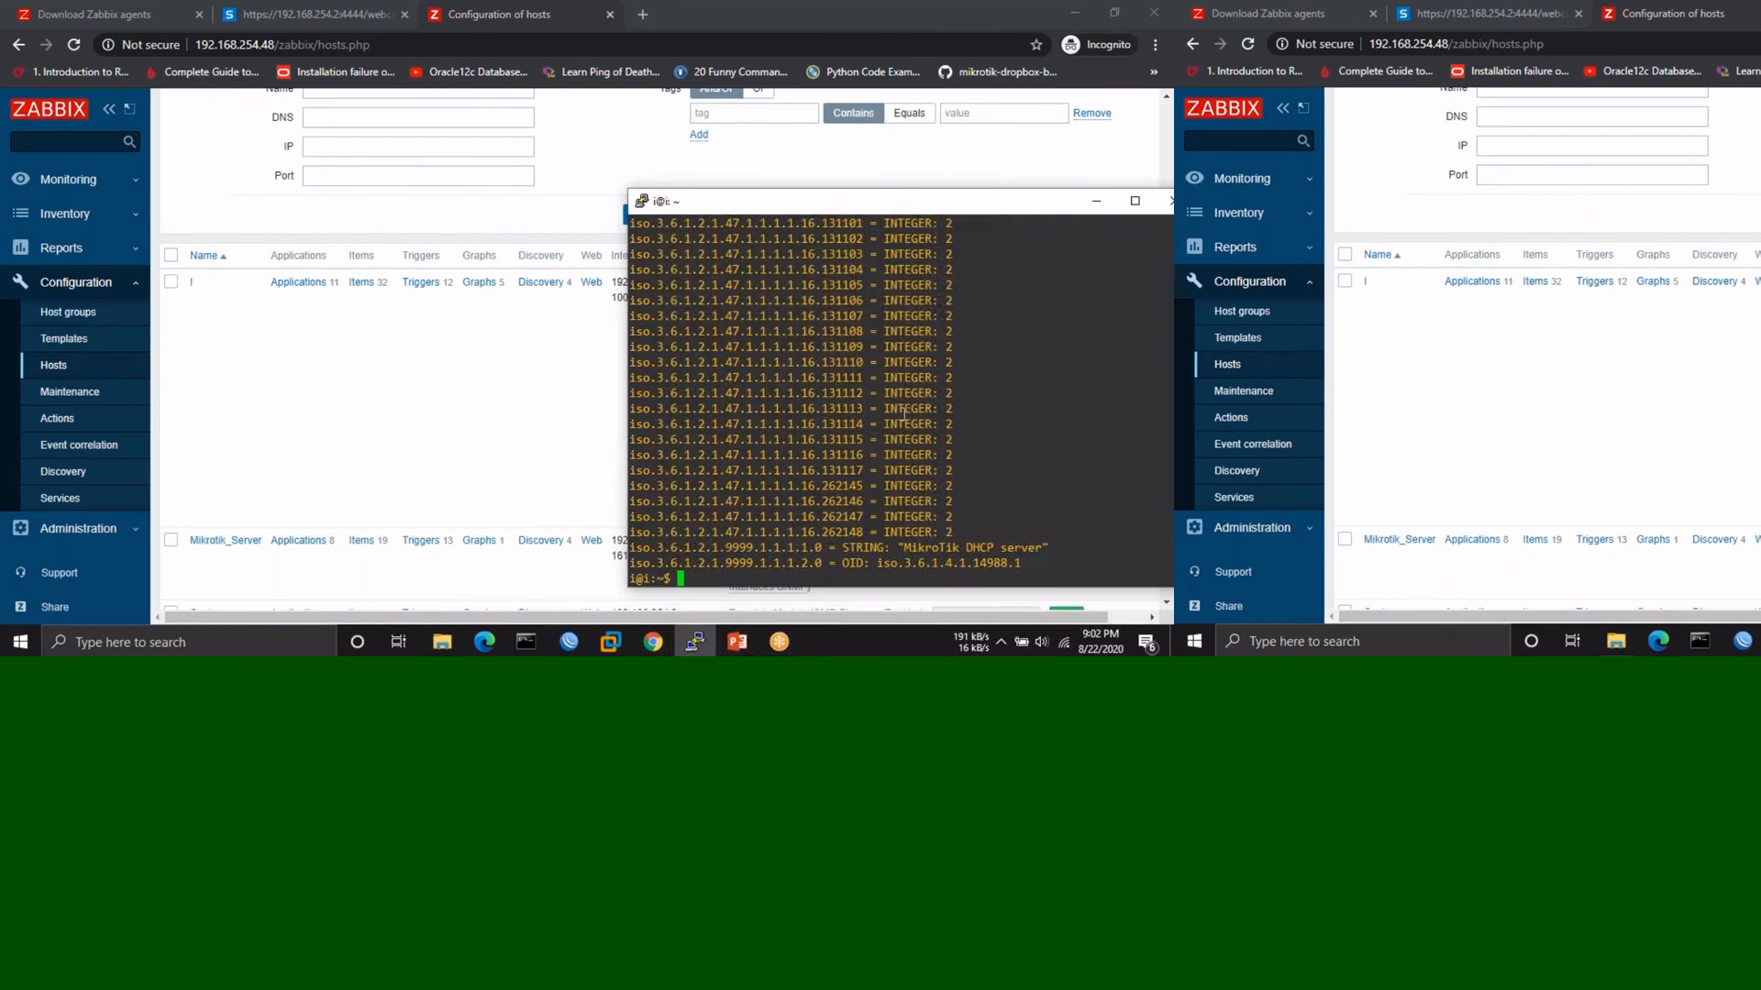
- Rerun the snmpwalk with community test instead of public
key(Up)
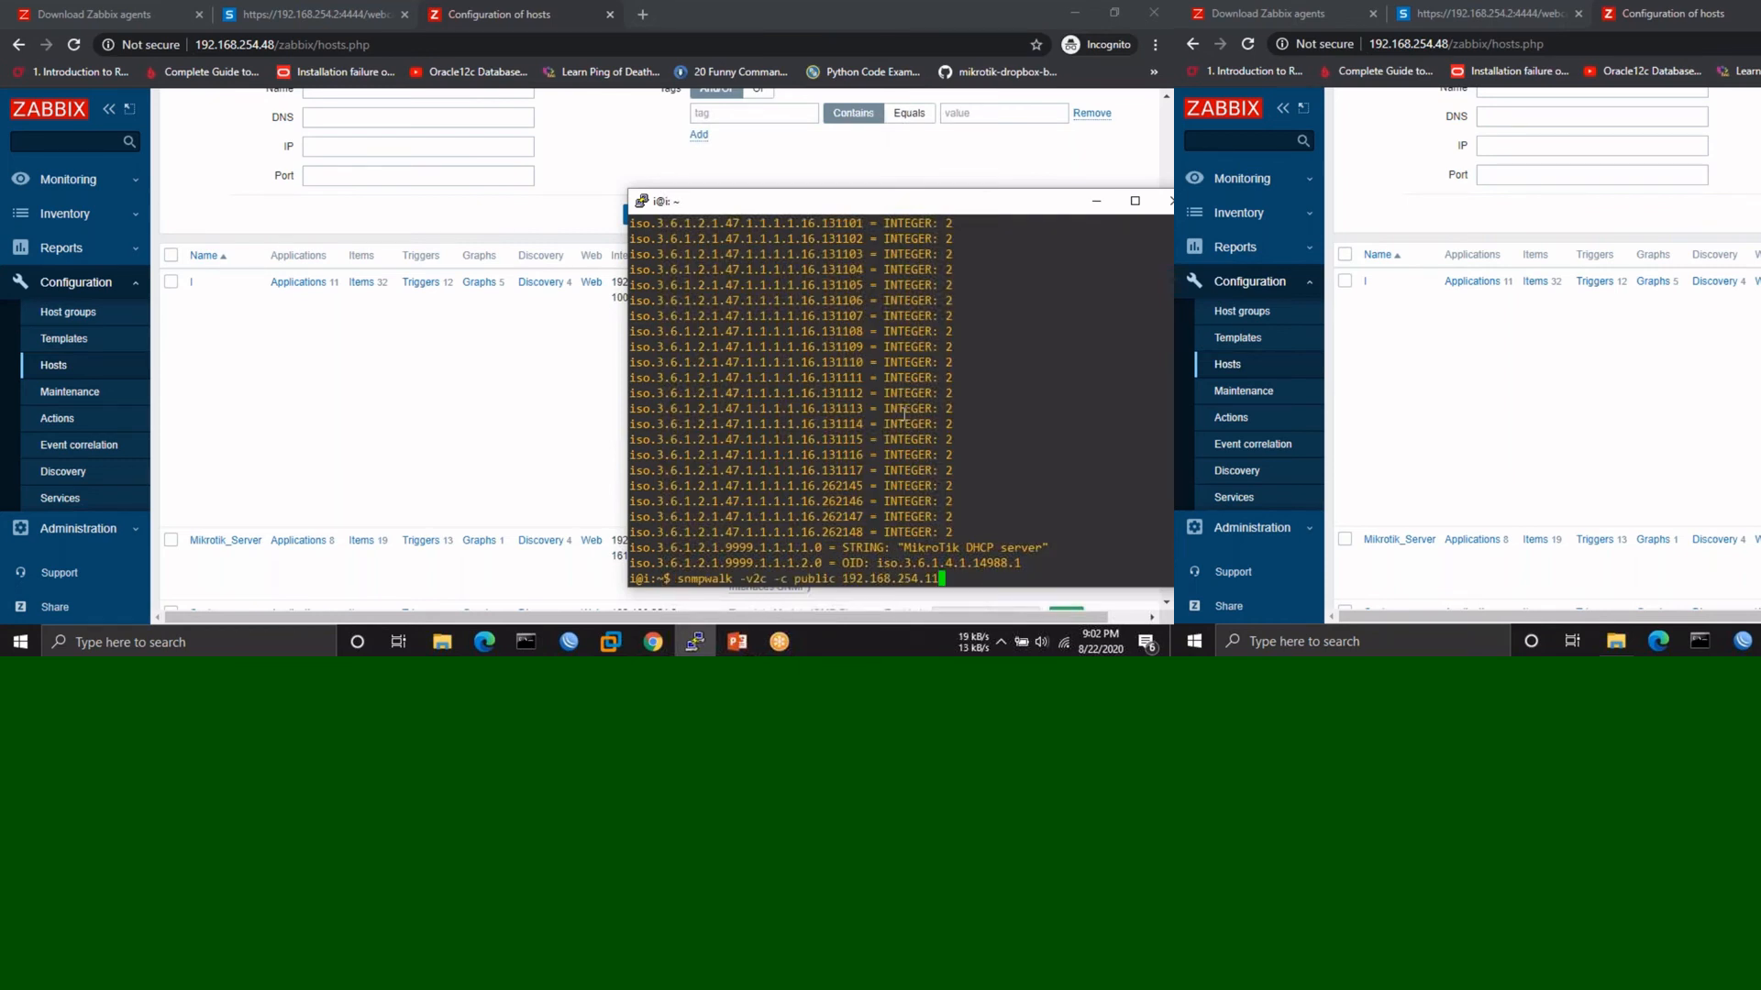
key(Left)
key(Left)
key(Left)
key(Left)
key(Left)
key(Left)
key(Left)
key(Left)
key(Left)
key(Left)
key(Left)
key(Left)
key(Left)
key(Left)
key(Left)
key(BackSpace)
key(BackSpace)
key(BackSpace)
key(BackSpace)
key(BackSpace)
key(BackSpace)
text(test)
key(Return)
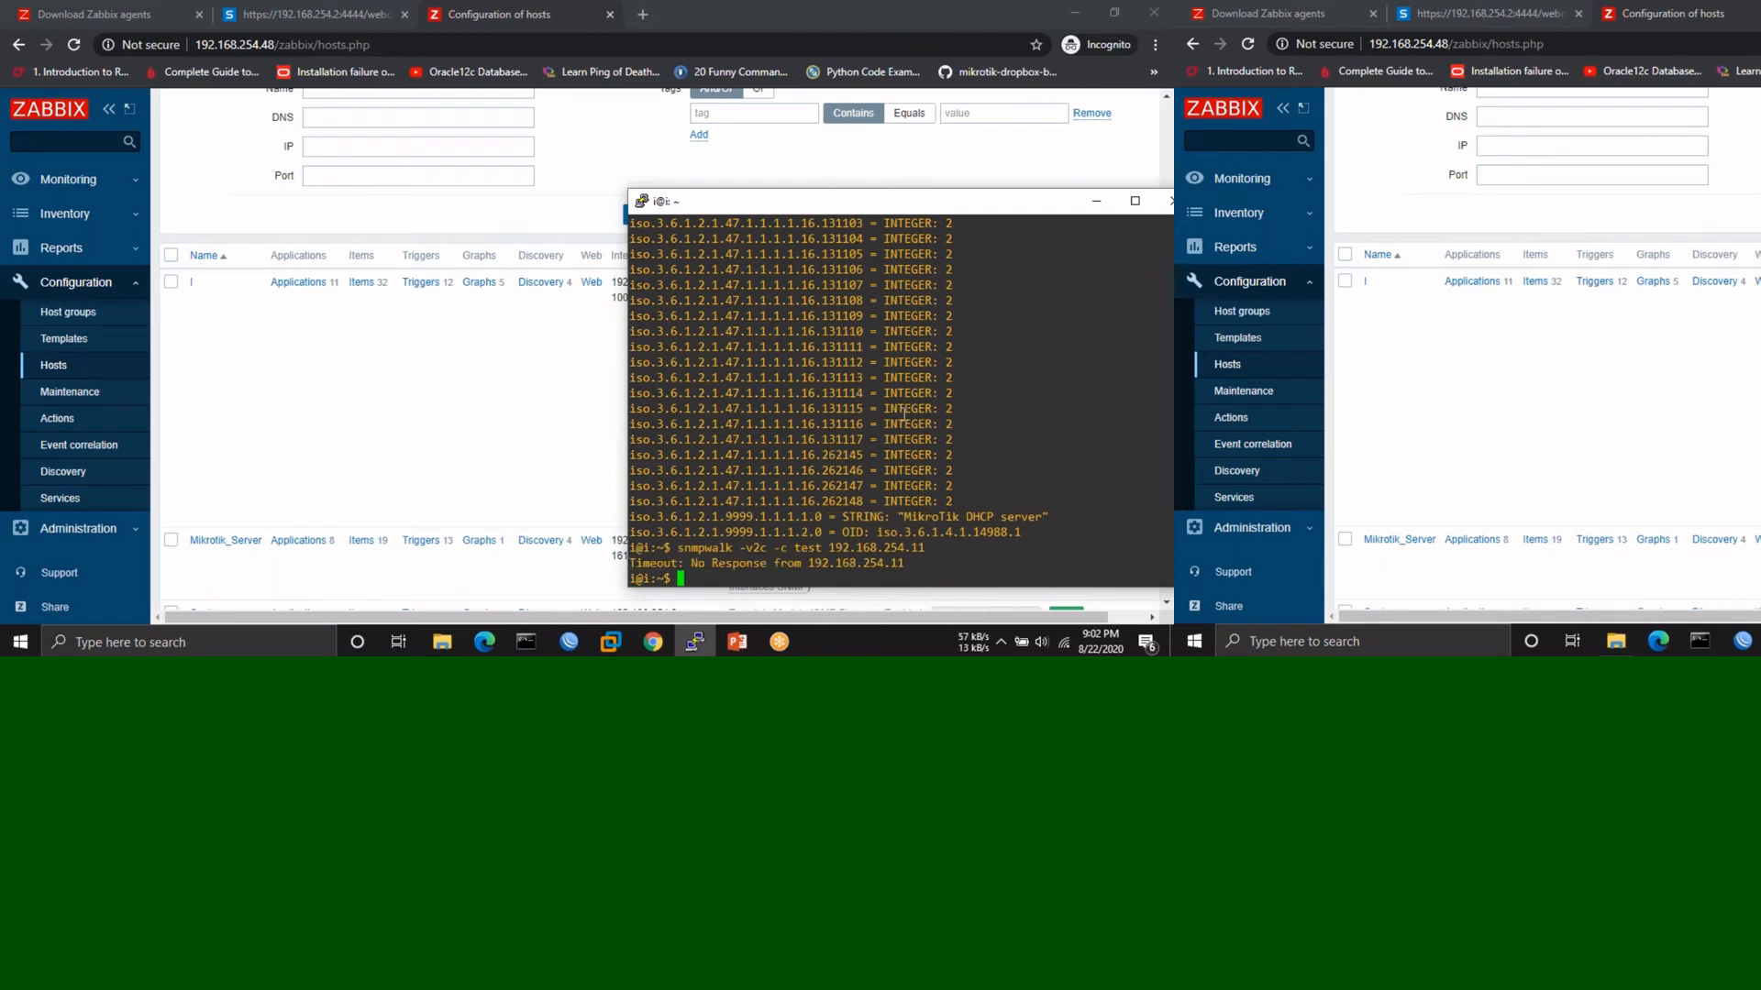
- Run snmpwalk against 192.168.254.10, stop it with Ctrl+C, and bring up the firewall VM
key(Up)
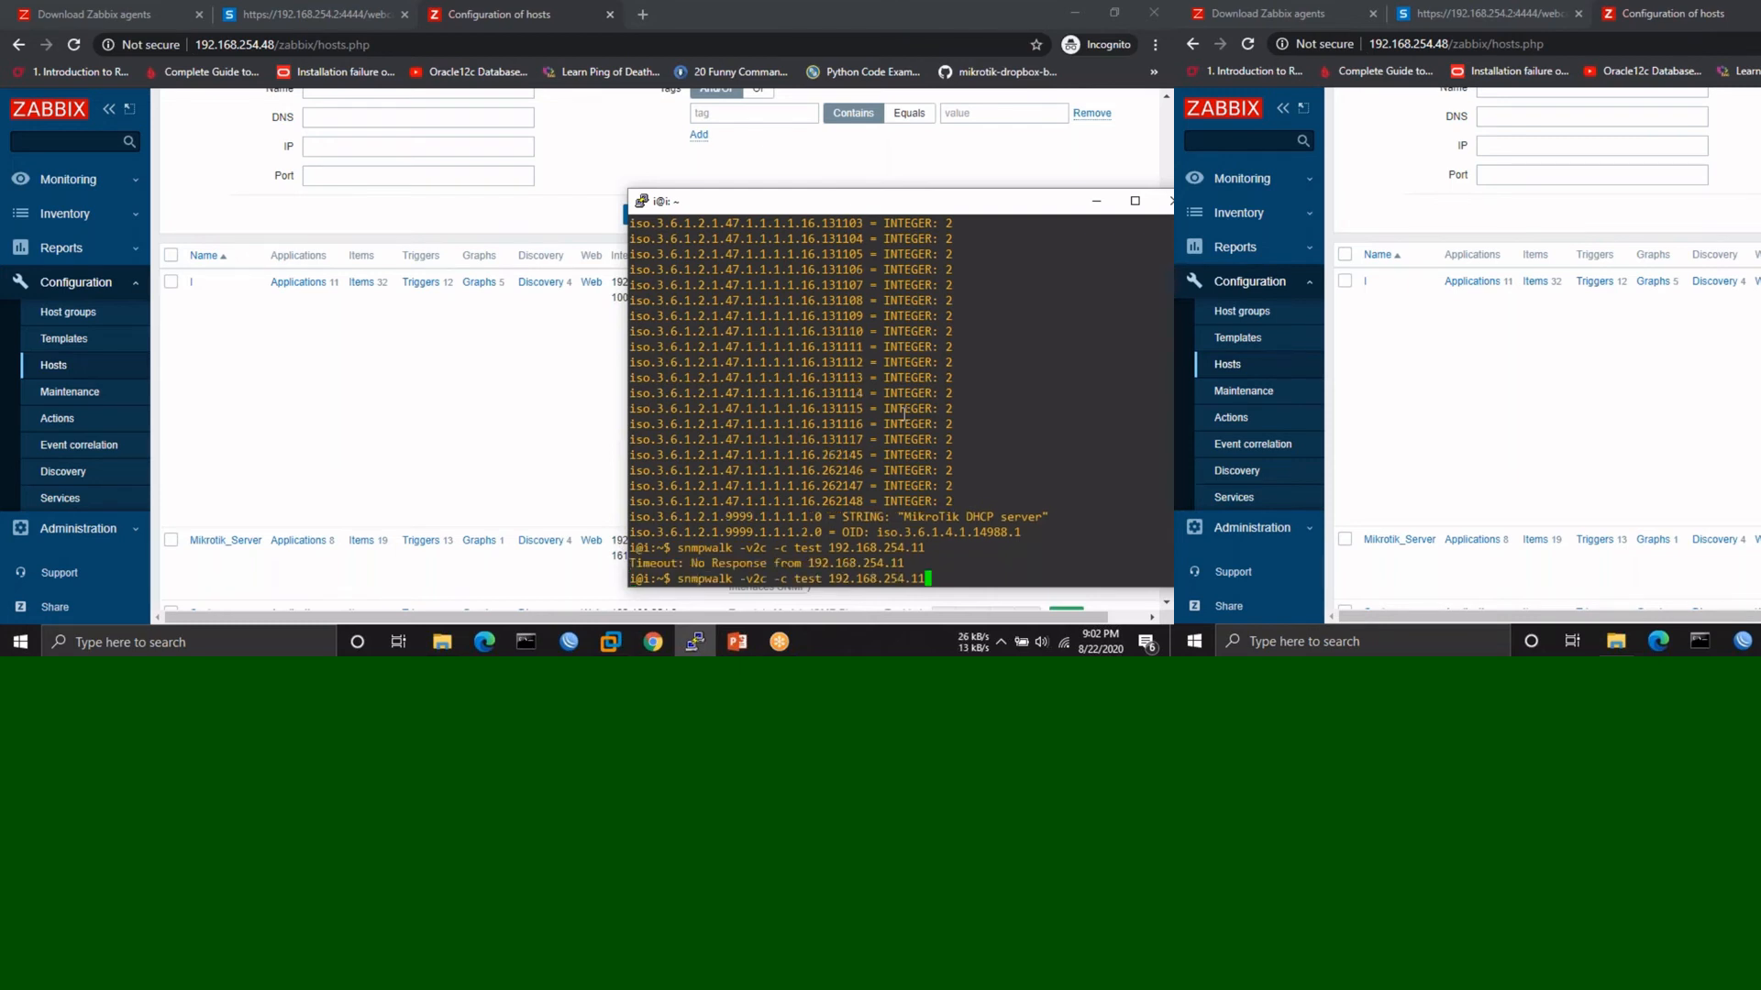
key(Up)
key(BackSpace)
text(0)
key(Return)
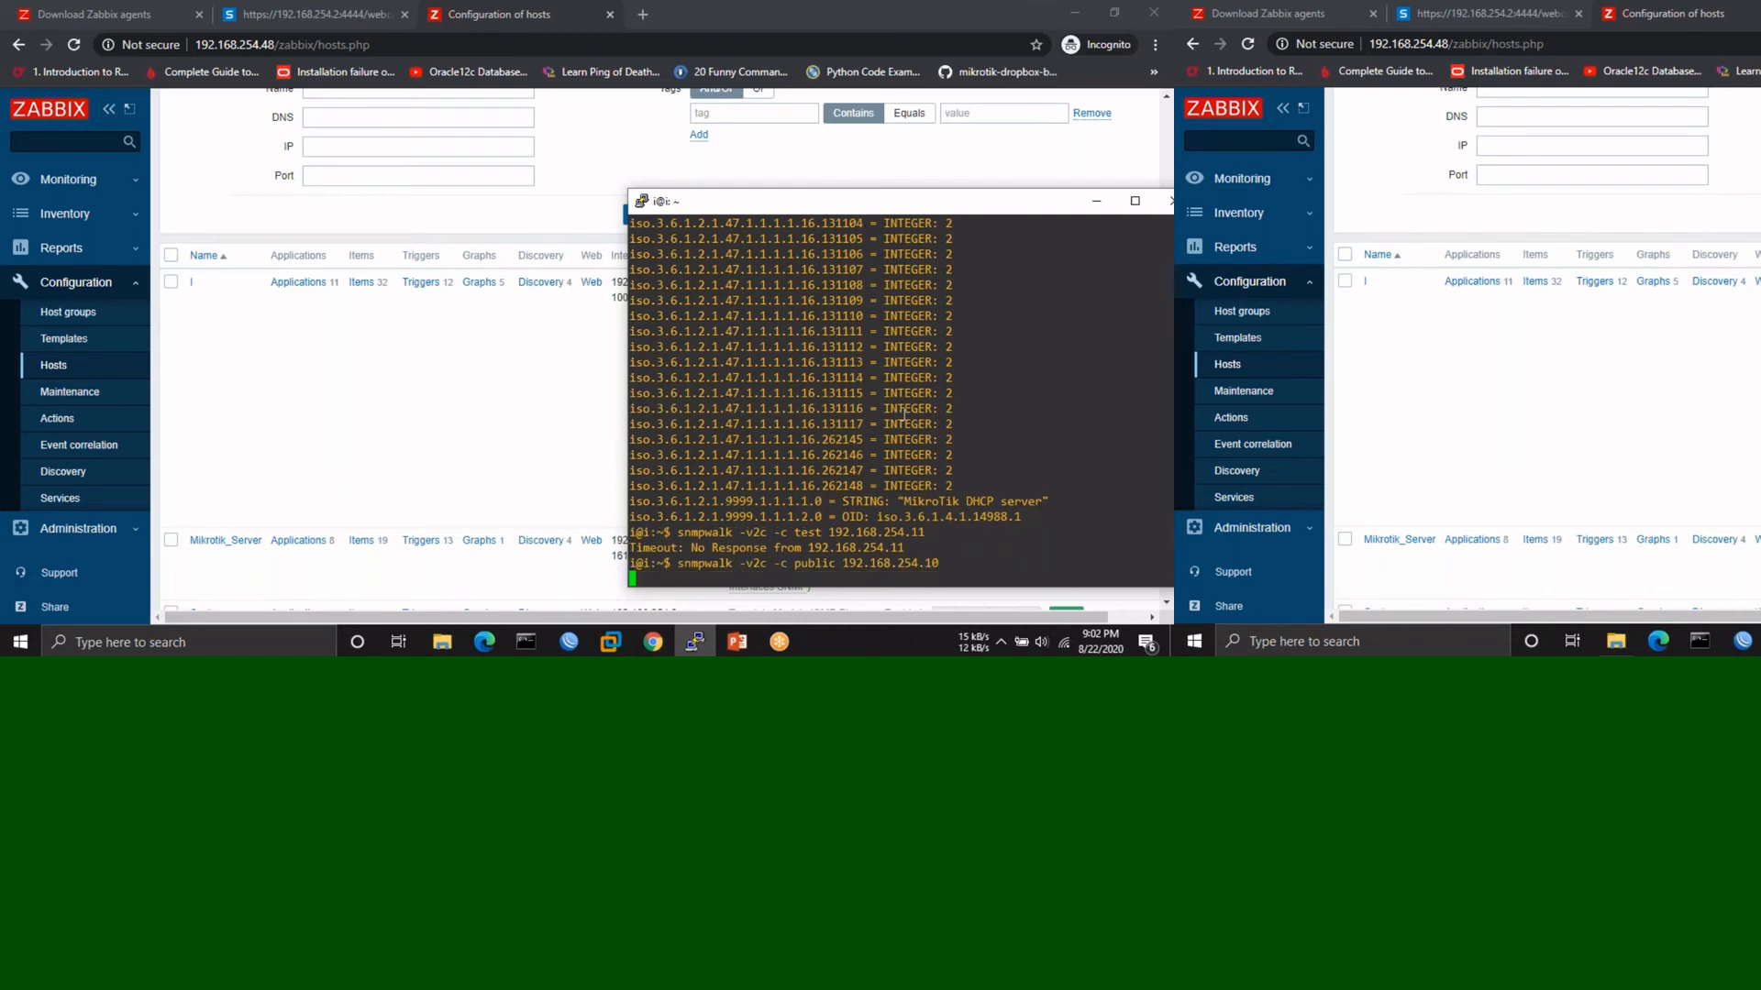
key(ctrl+c)
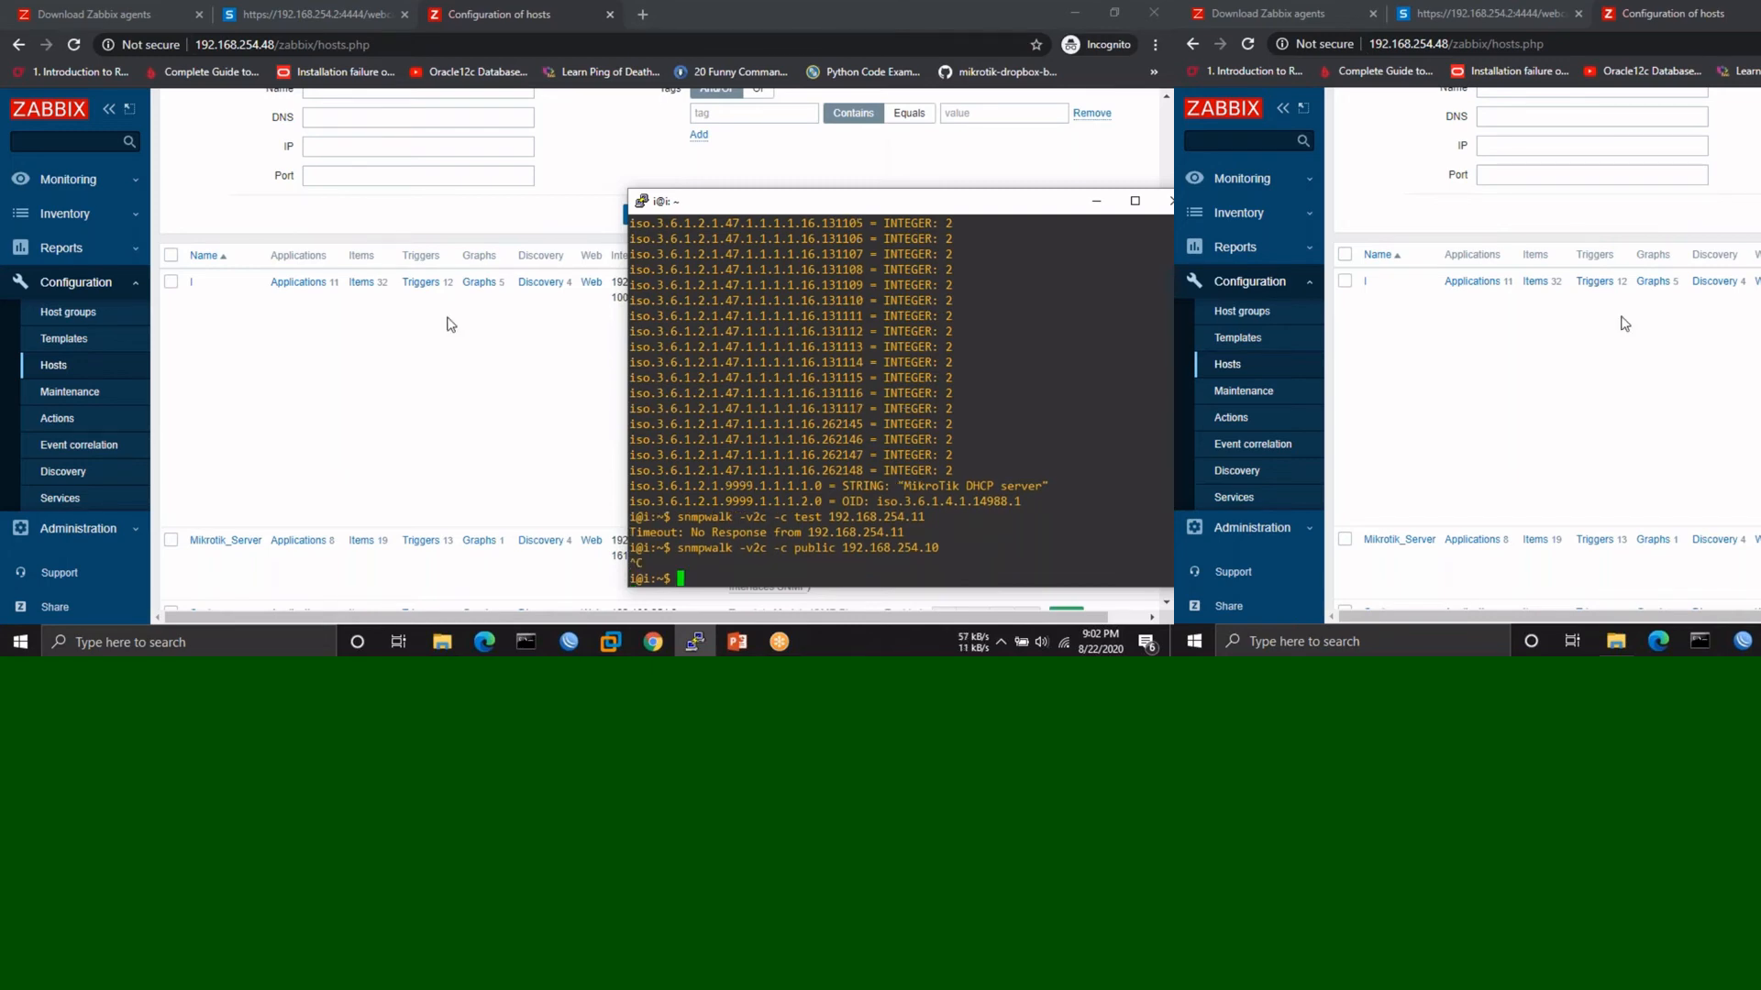
click(605, 646)
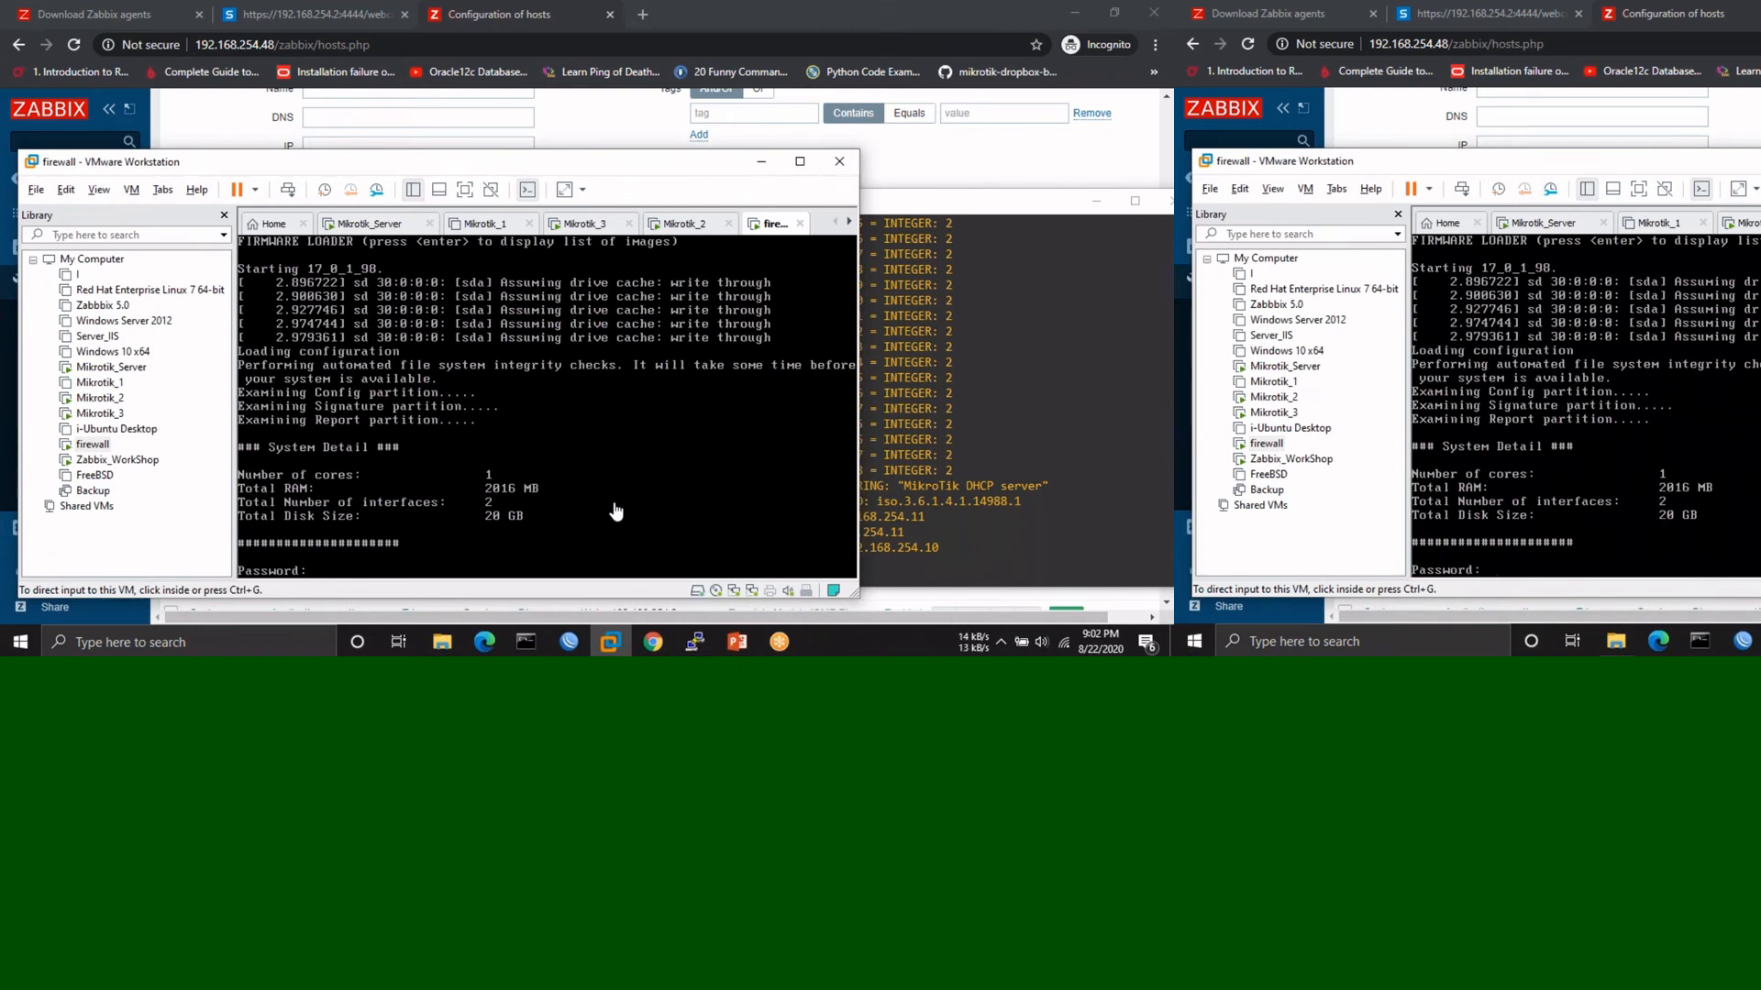
- Get past the Sophos firewall console's Password prompt to reach the SFOS main menu
click(347, 561)
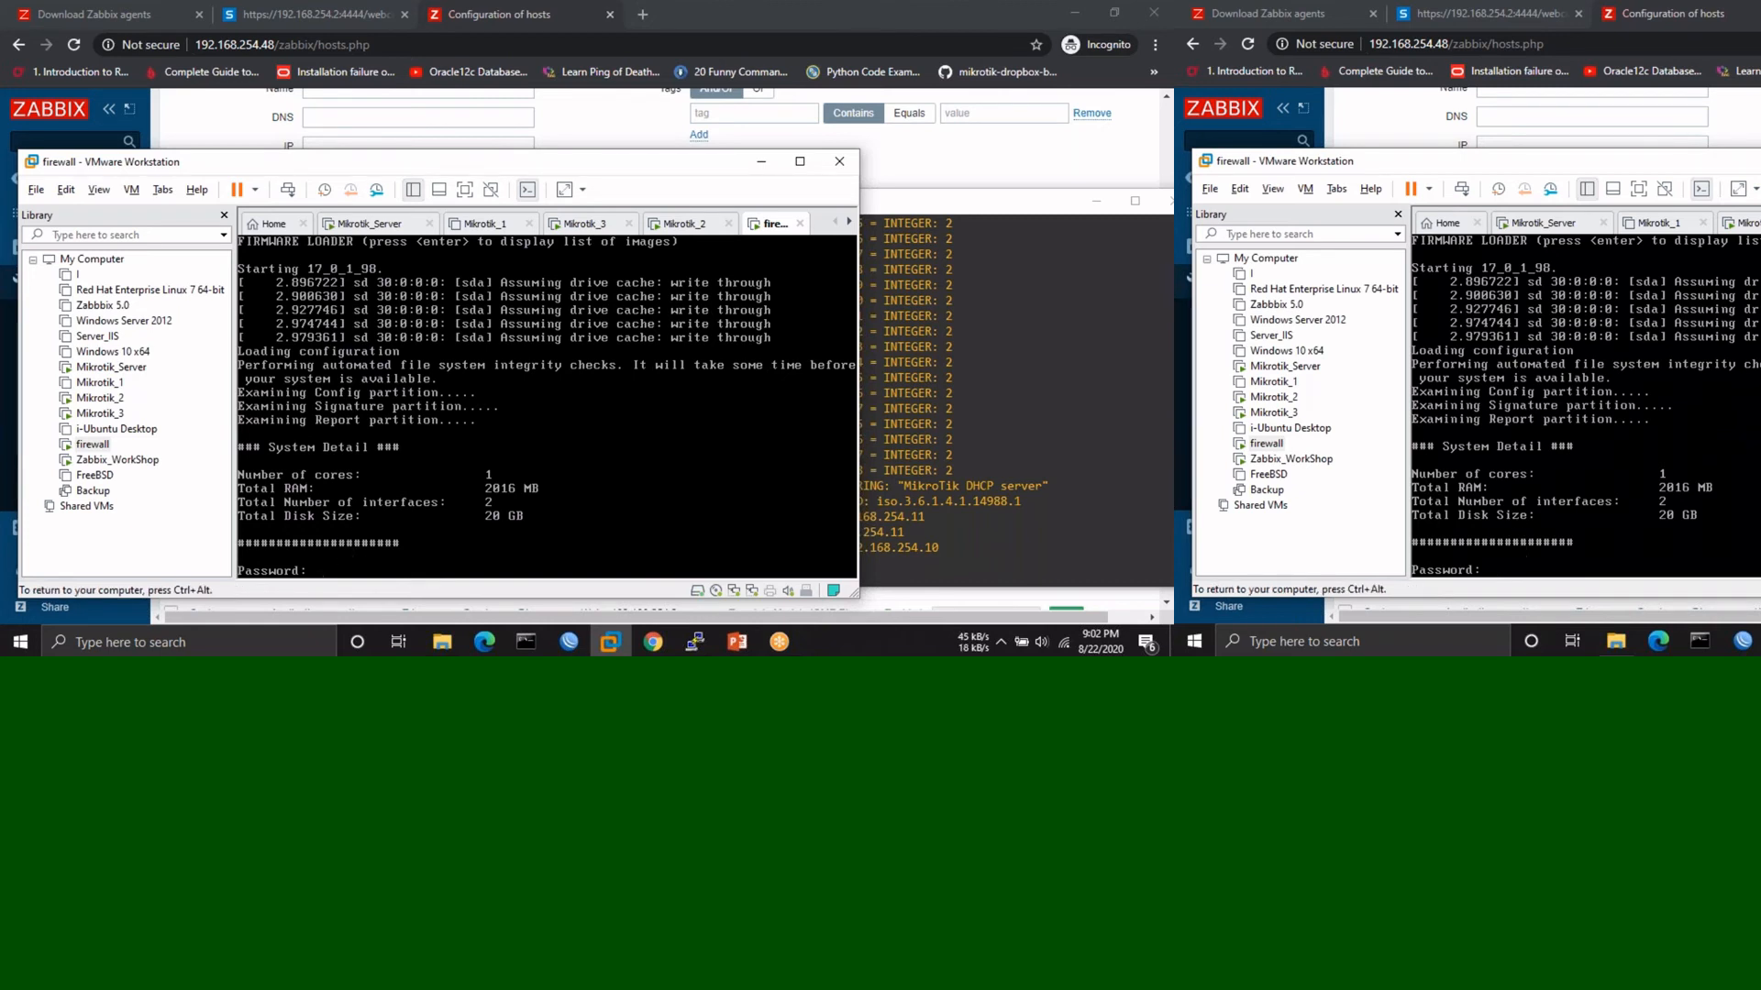
key(Return)
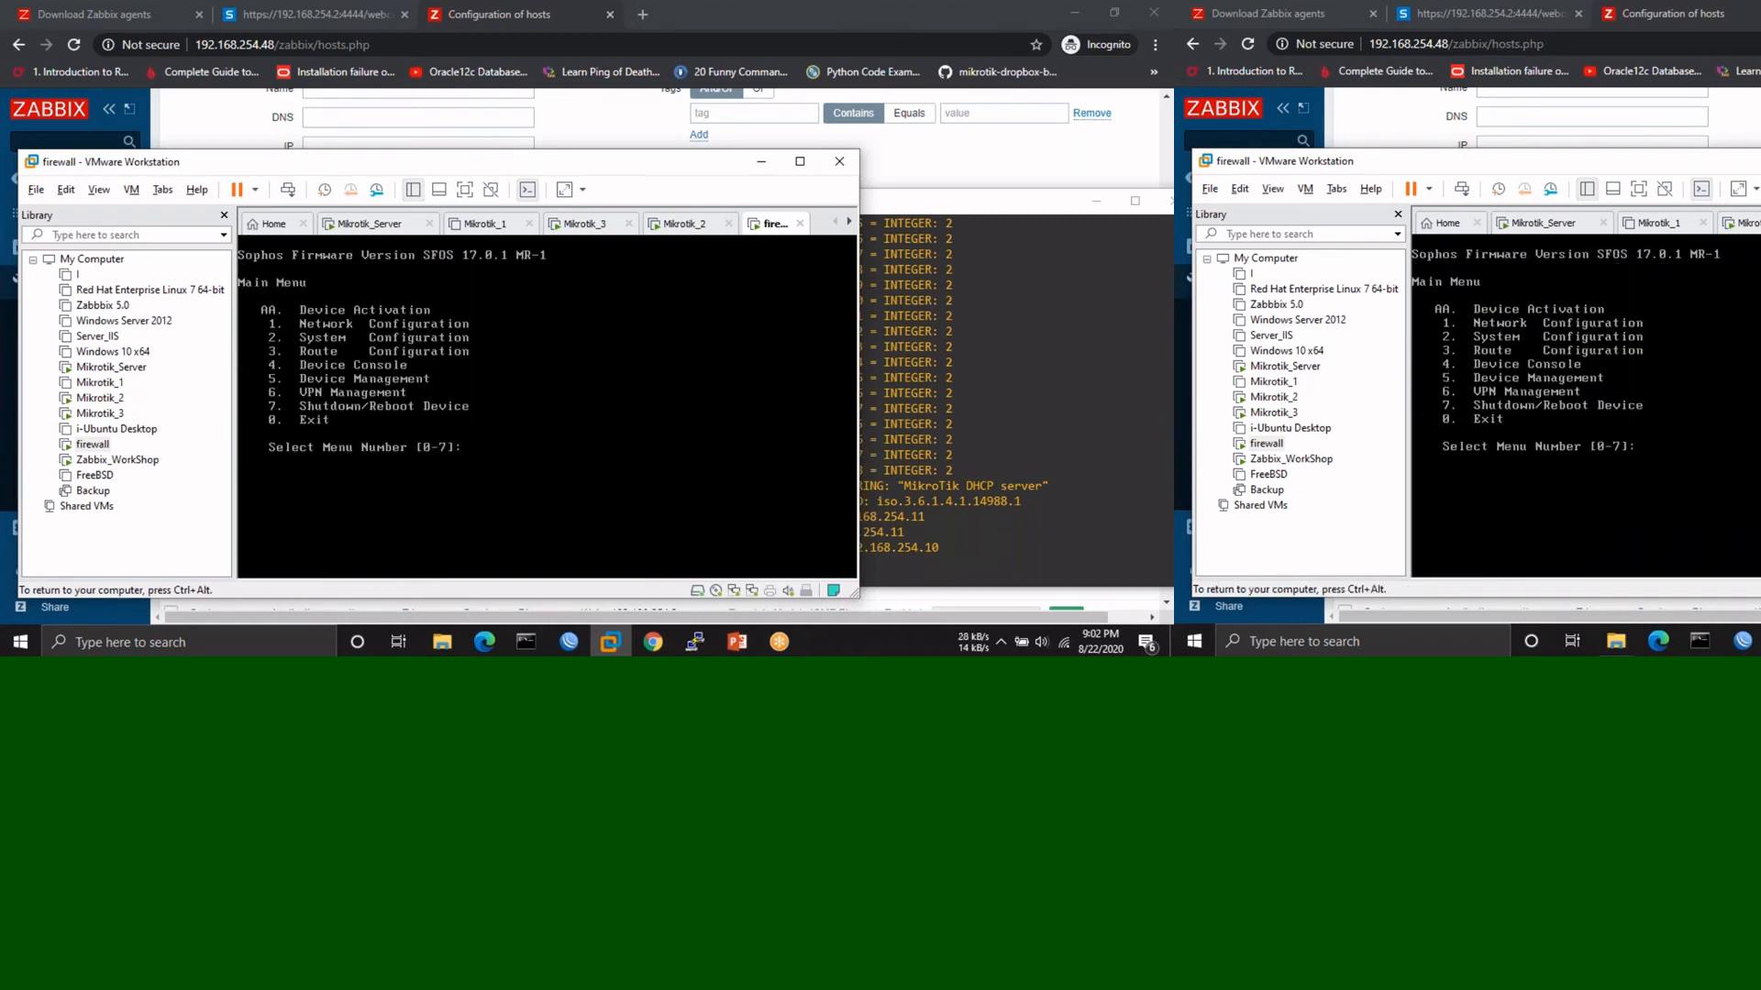
key(ctrl+alt)
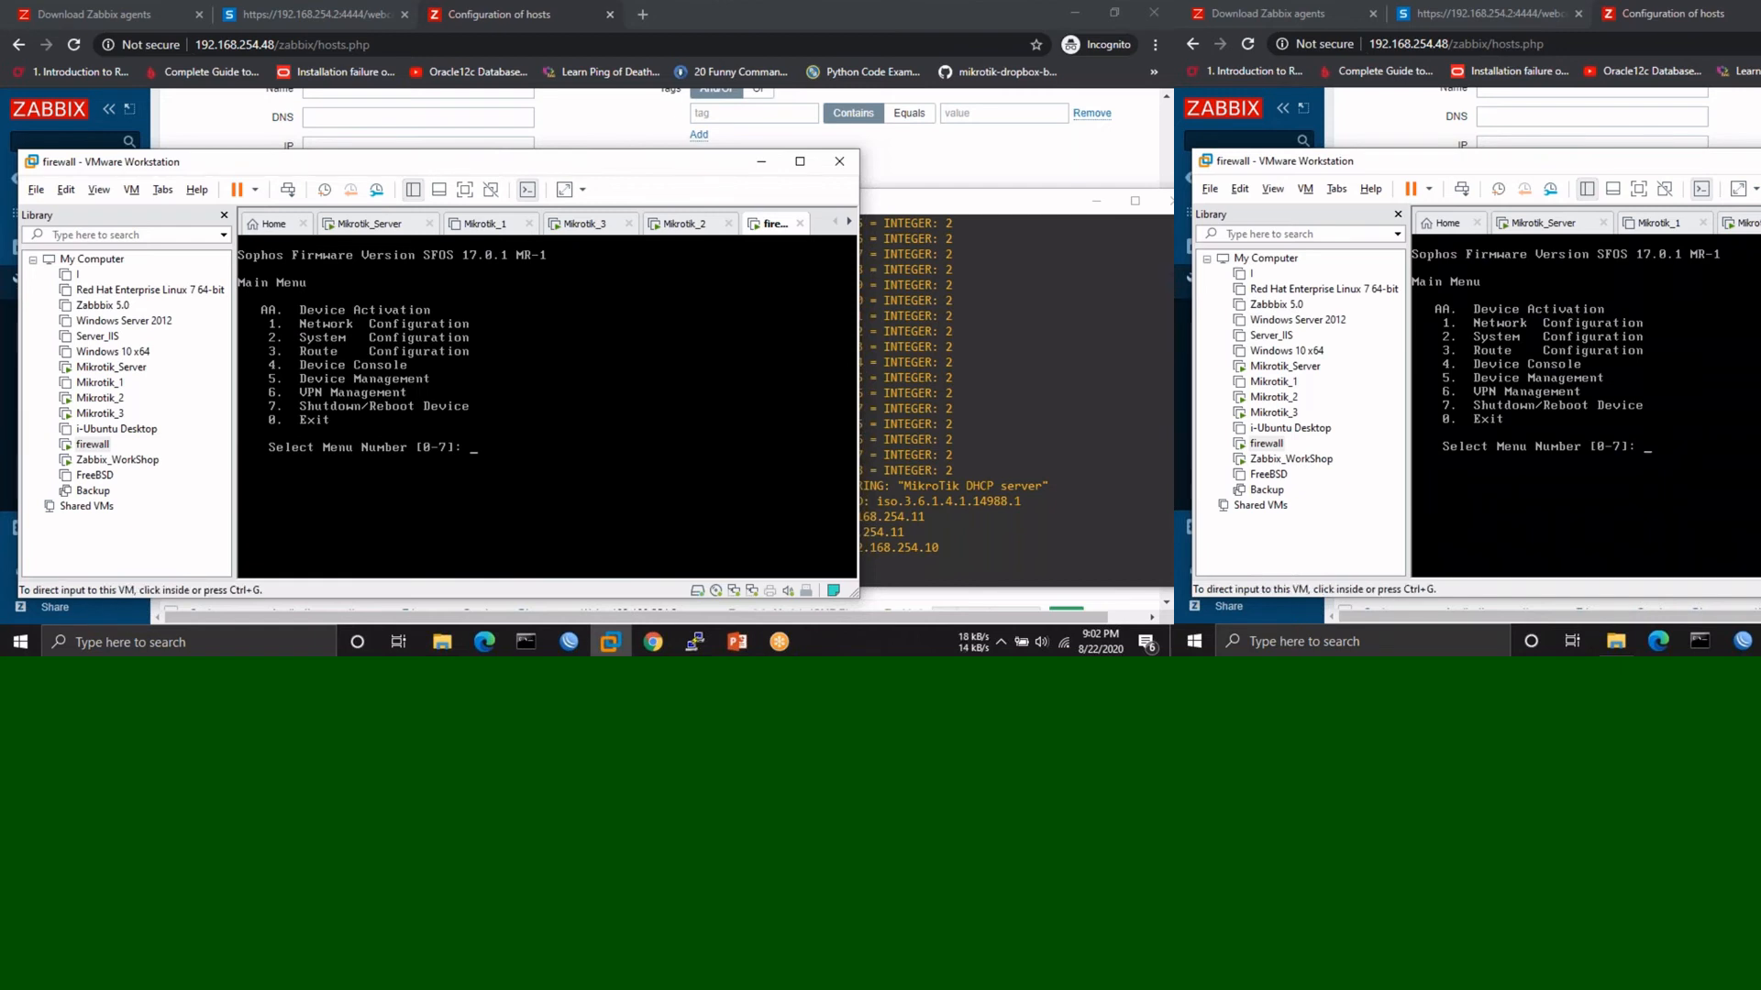
- In PuTTY, recall the previous snmpwalk command and erase the end of its IP address
click(1018, 562)
key(Up)
key(BackSpace)
key(BackSpace)
key(BackSpace)
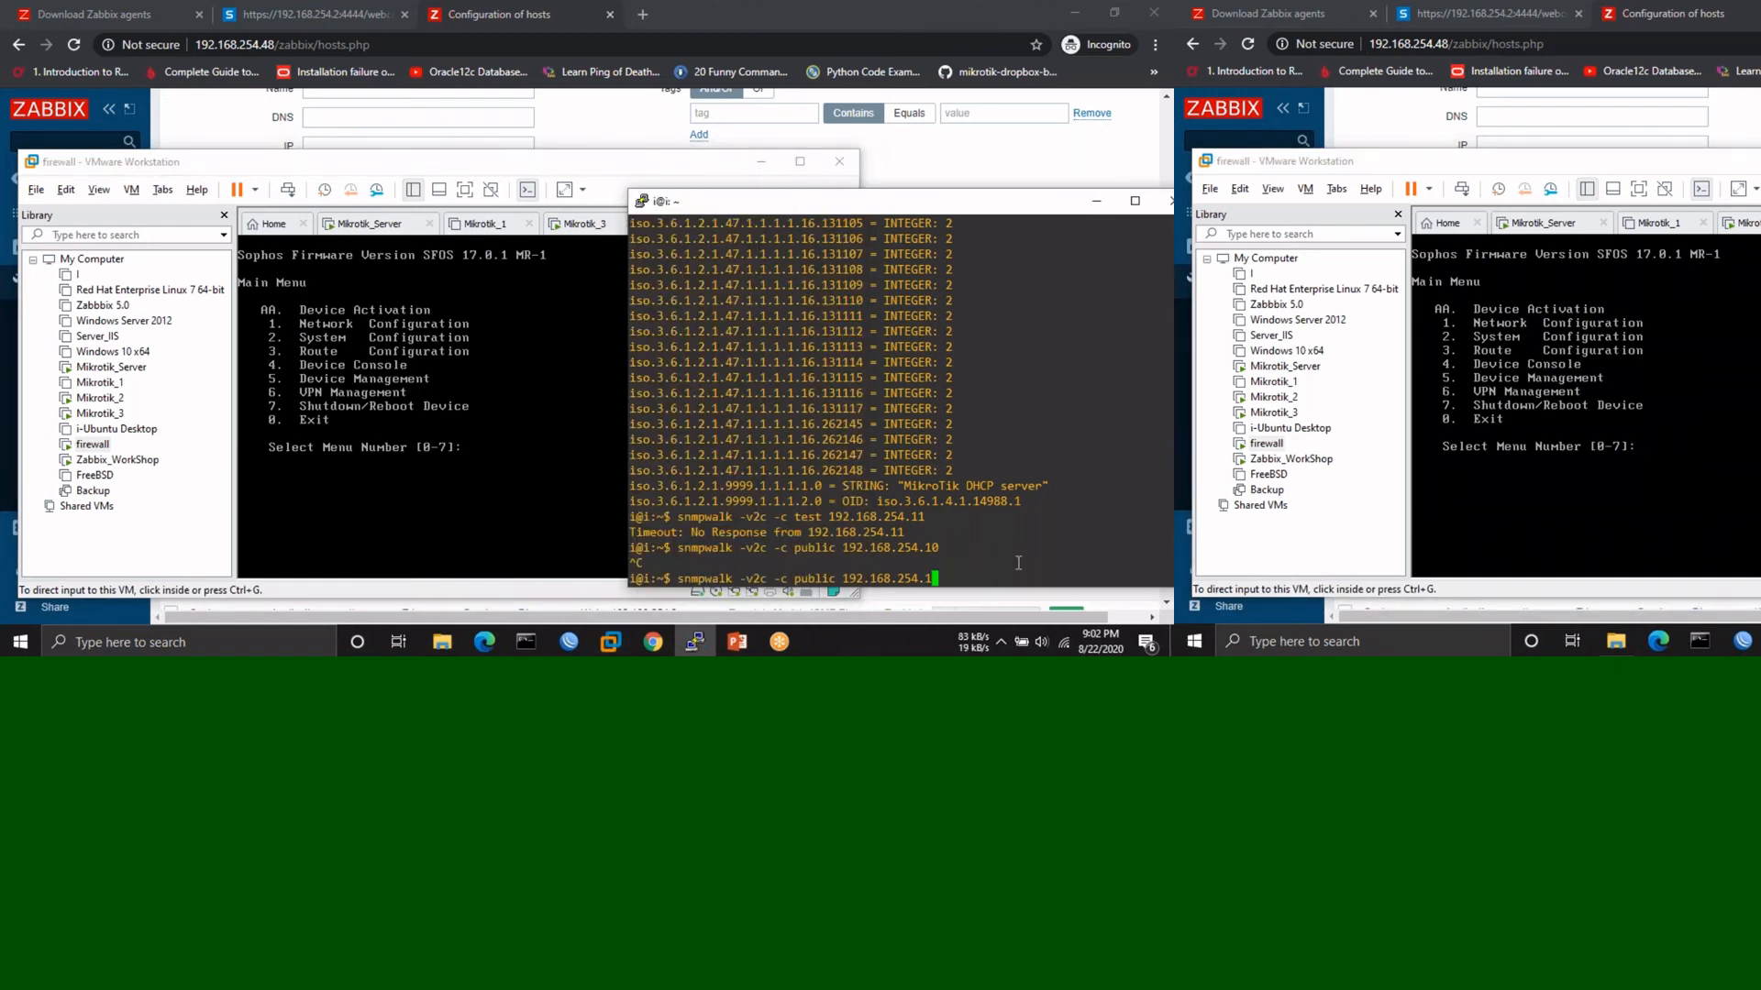
- Point the snmpwalk command at 192.168.254.1 and run it to get the firewall's SNMP values
text(.1)
key(Return)
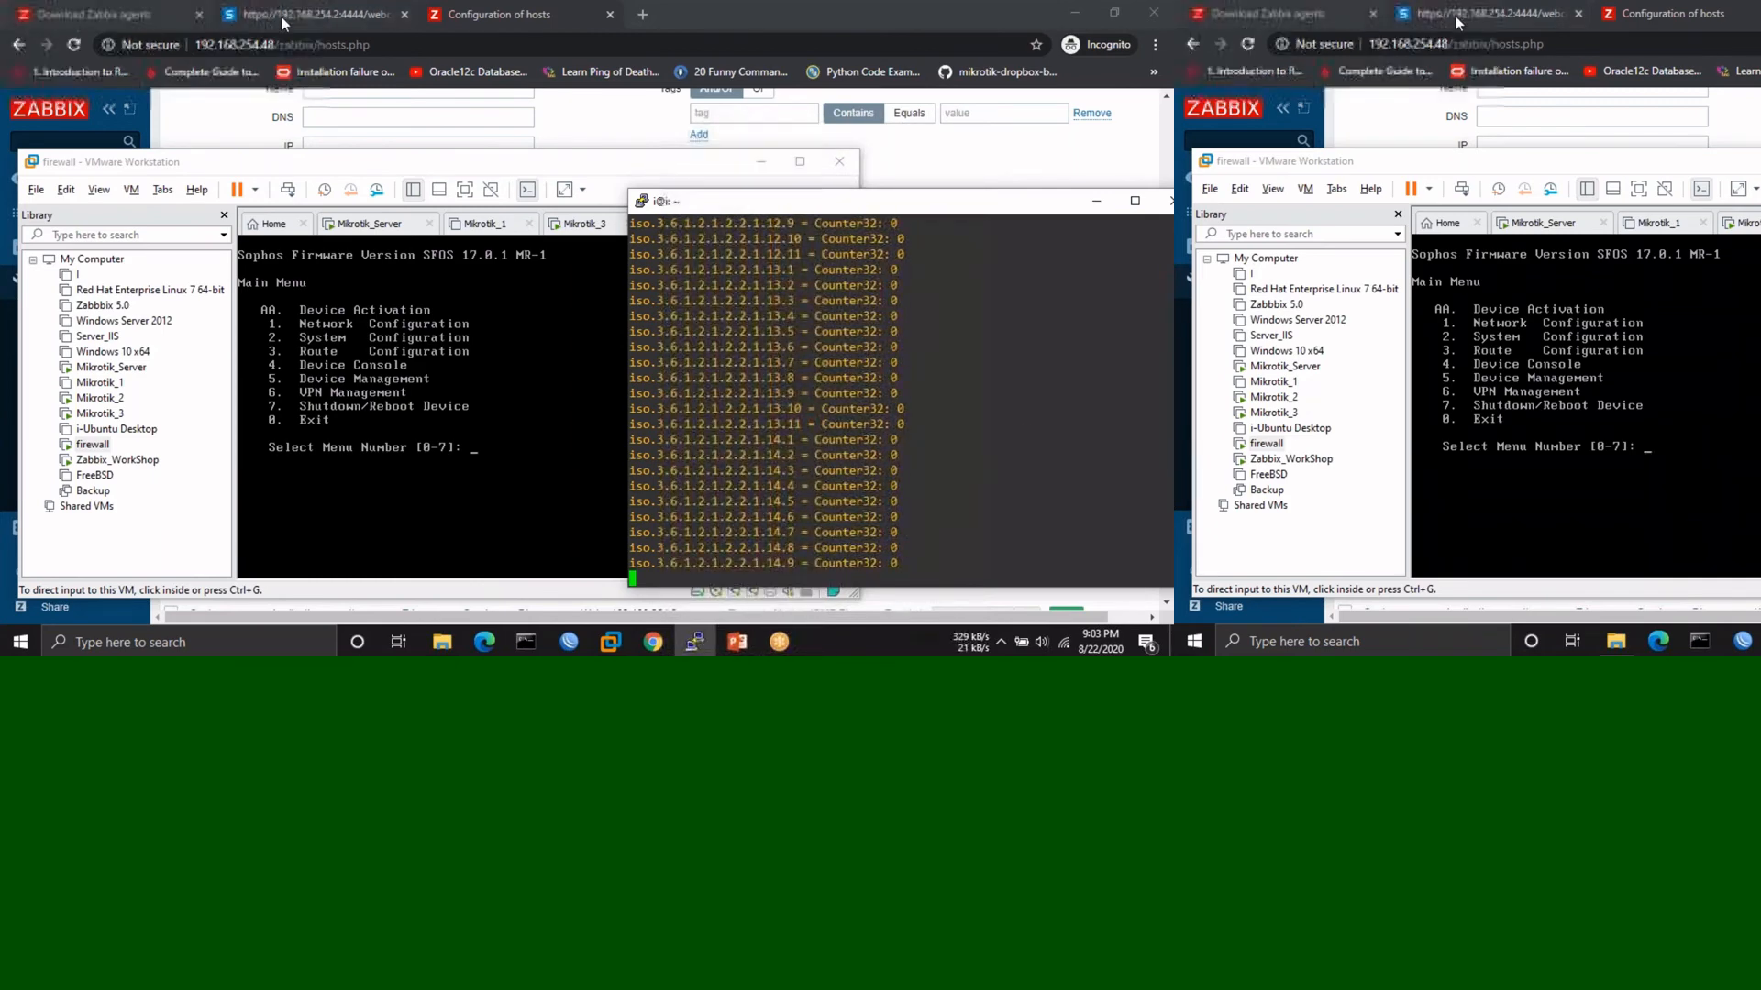
- Open the Sophos host in Configuration > Hosts and confirm its SNMP interface 192.168.254.2:161 and Template Module ICMP Ping
click(531, 16)
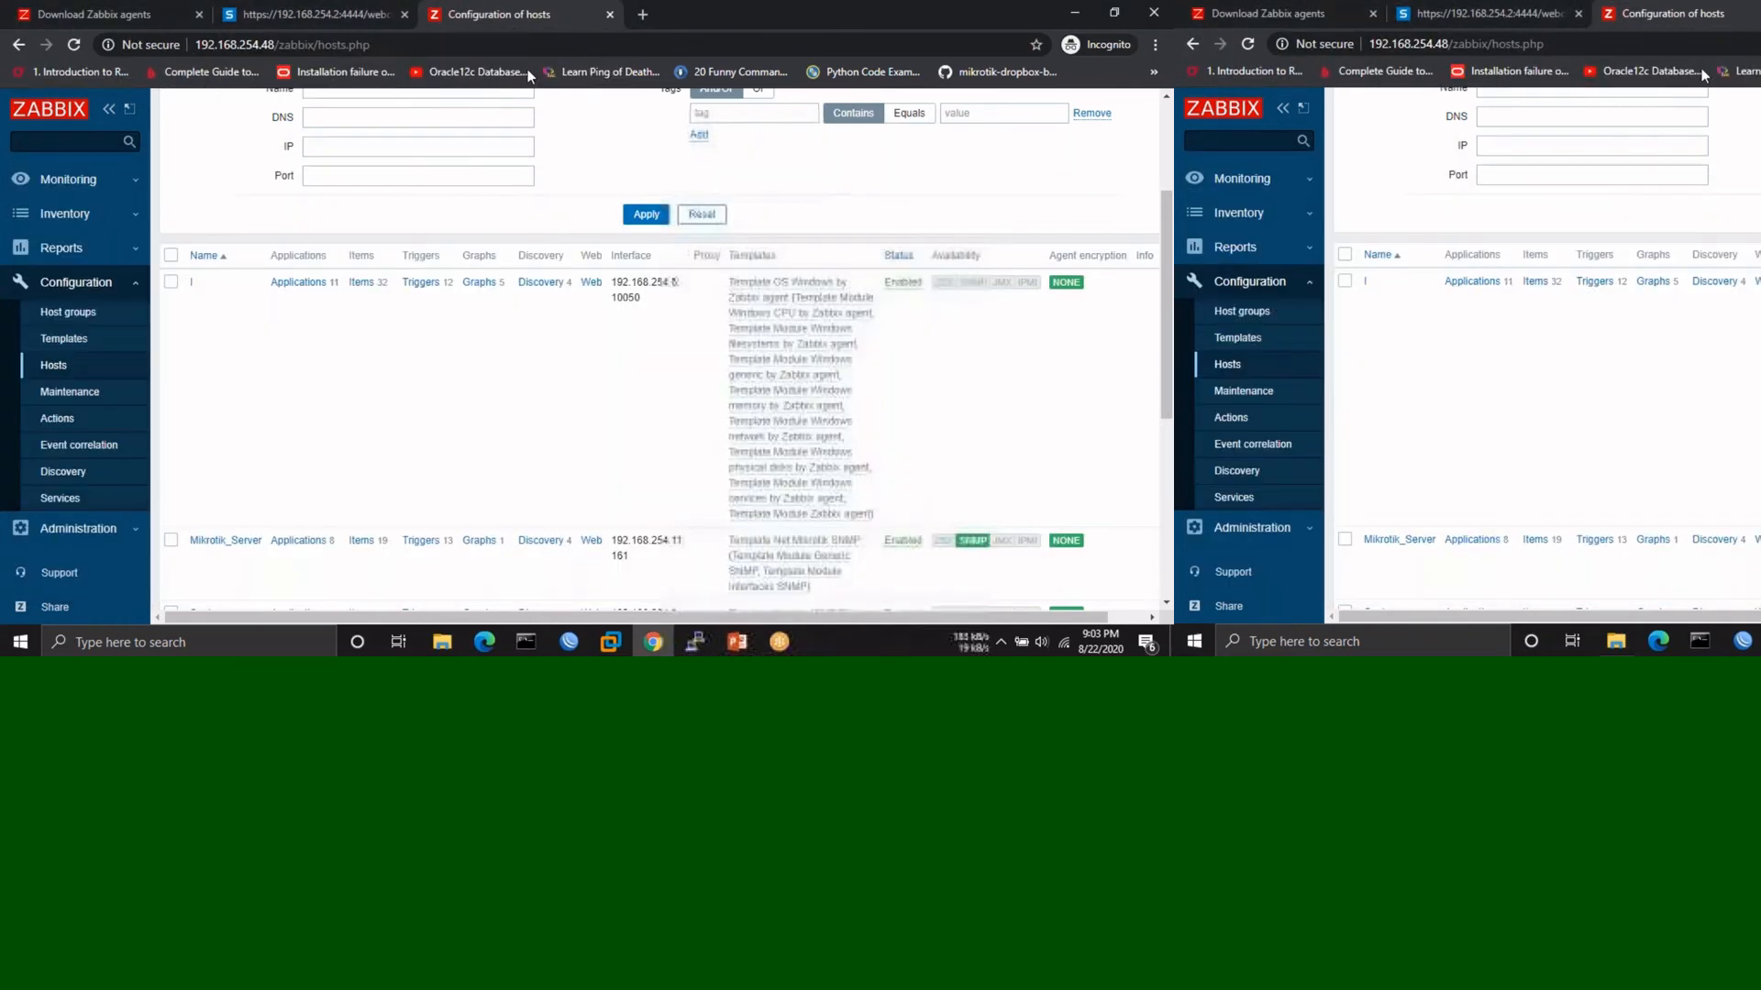
scroll(567, 361, down, 1)
scroll(567, 367, down, 2)
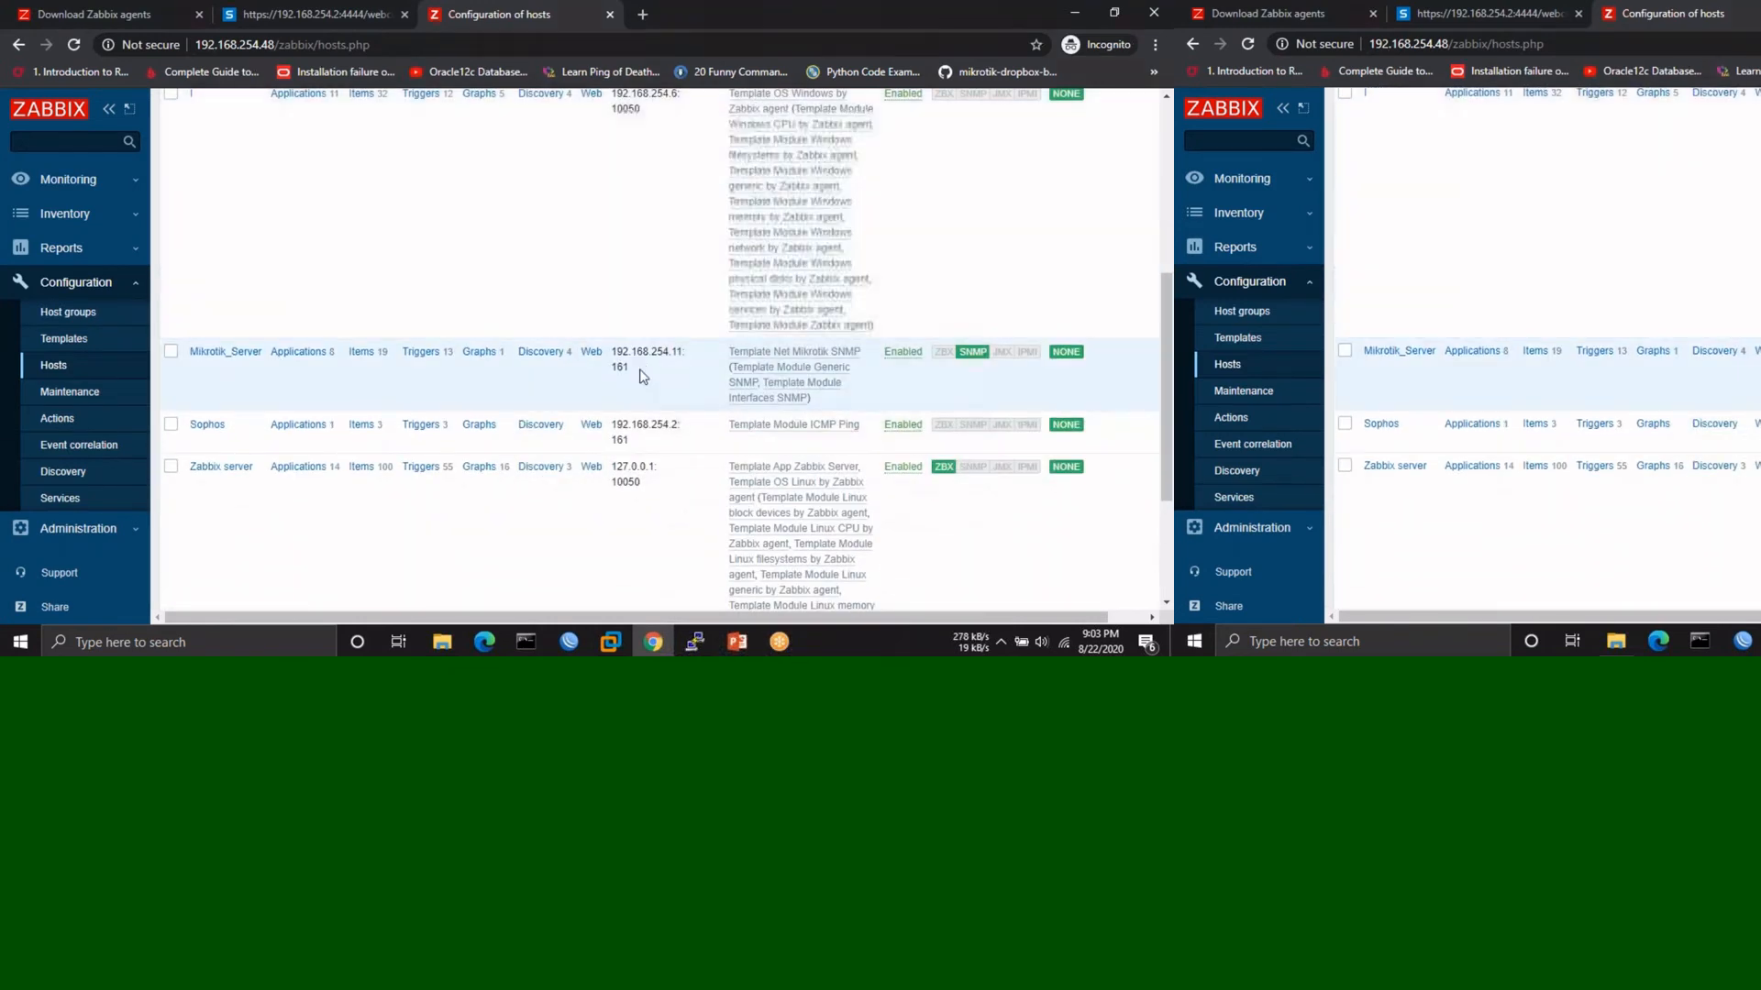
click(207, 426)
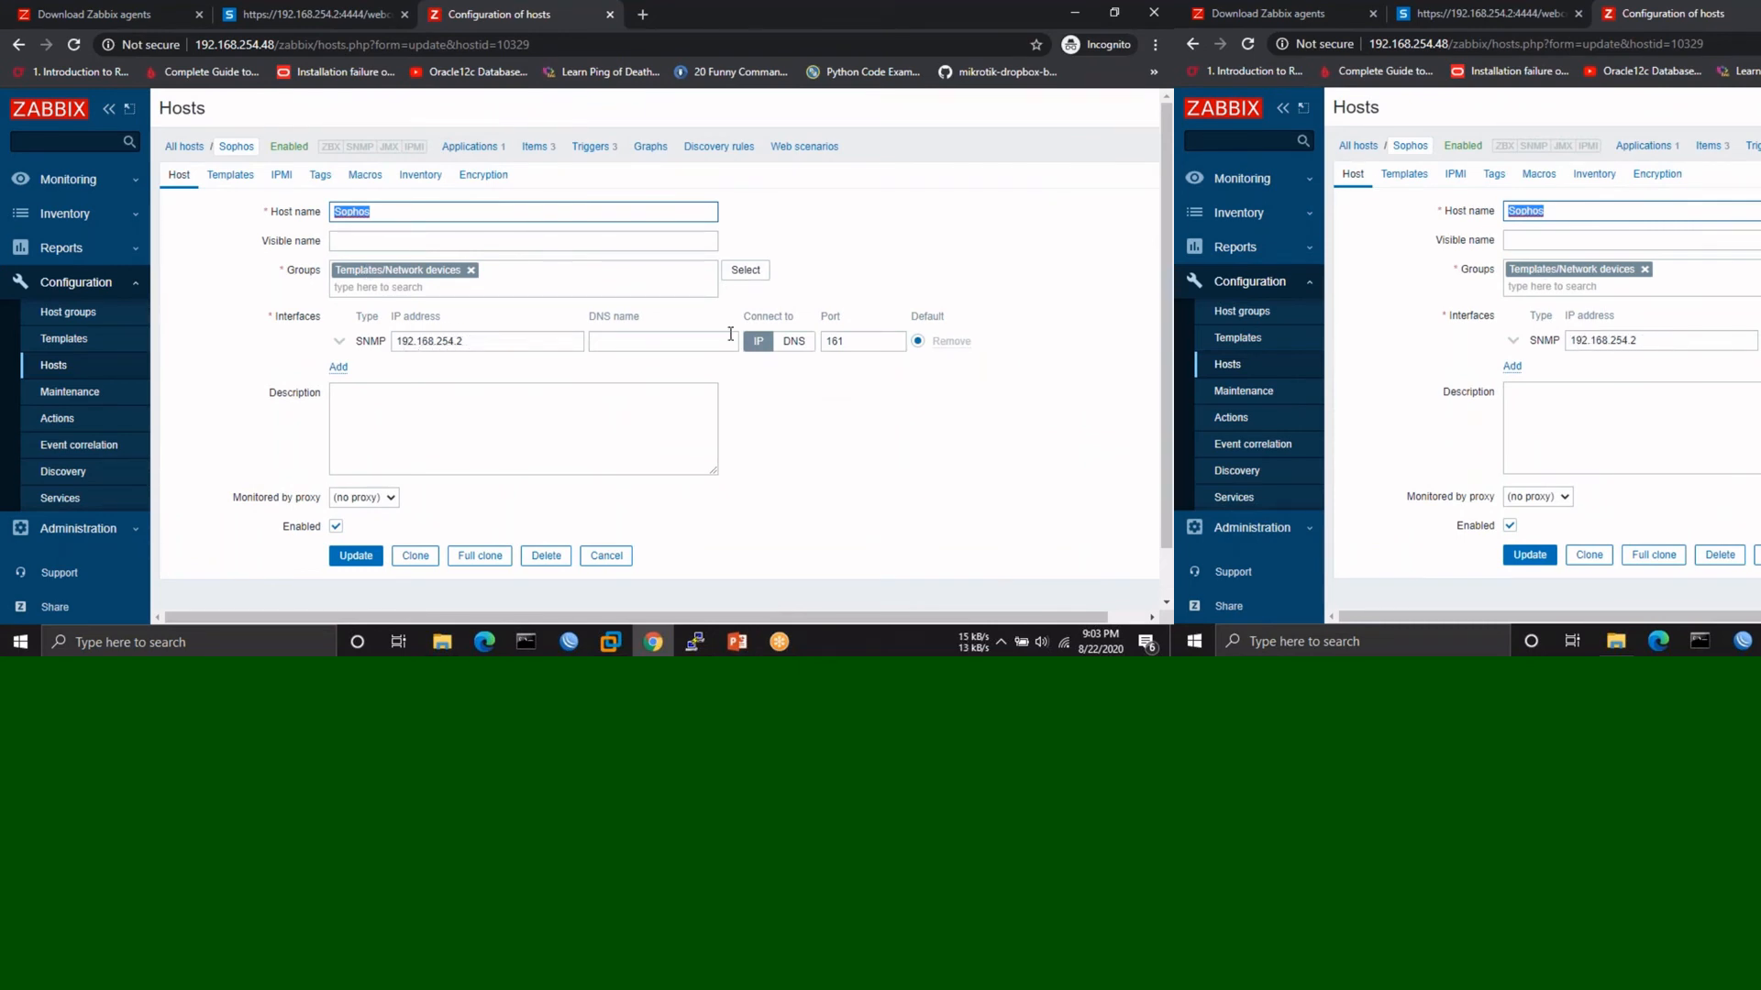
scroll(510, 443, down, 1)
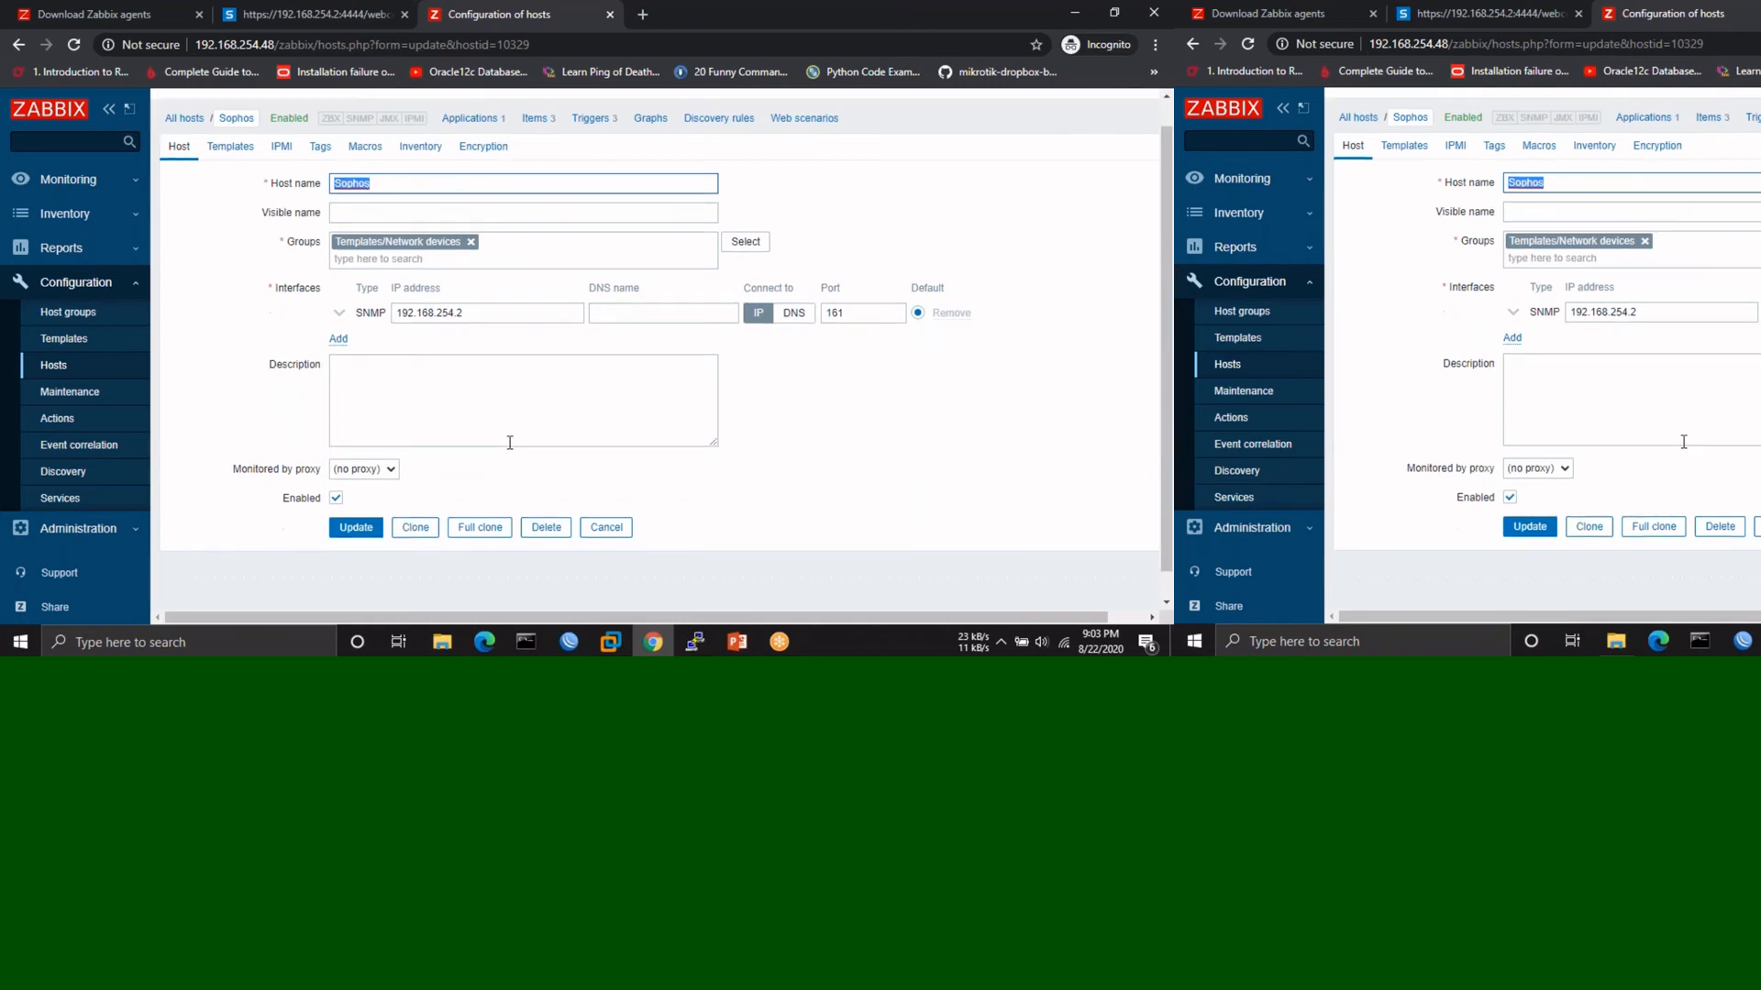
click(230, 119)
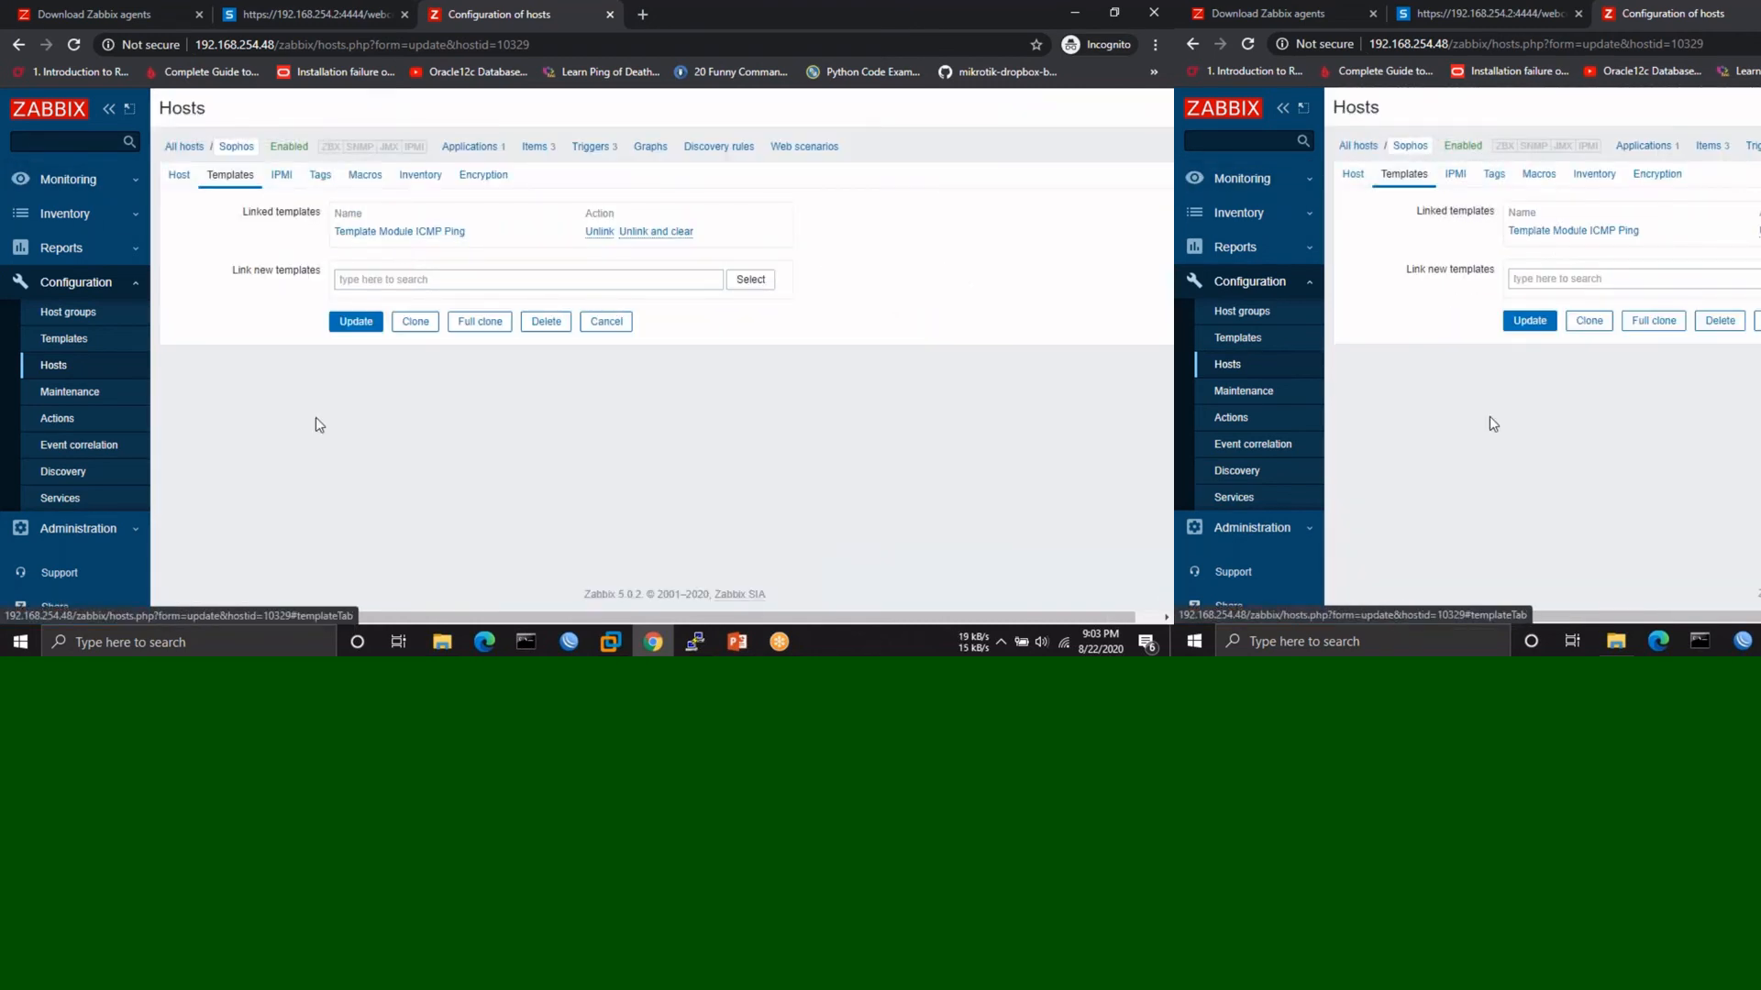
click(173, 183)
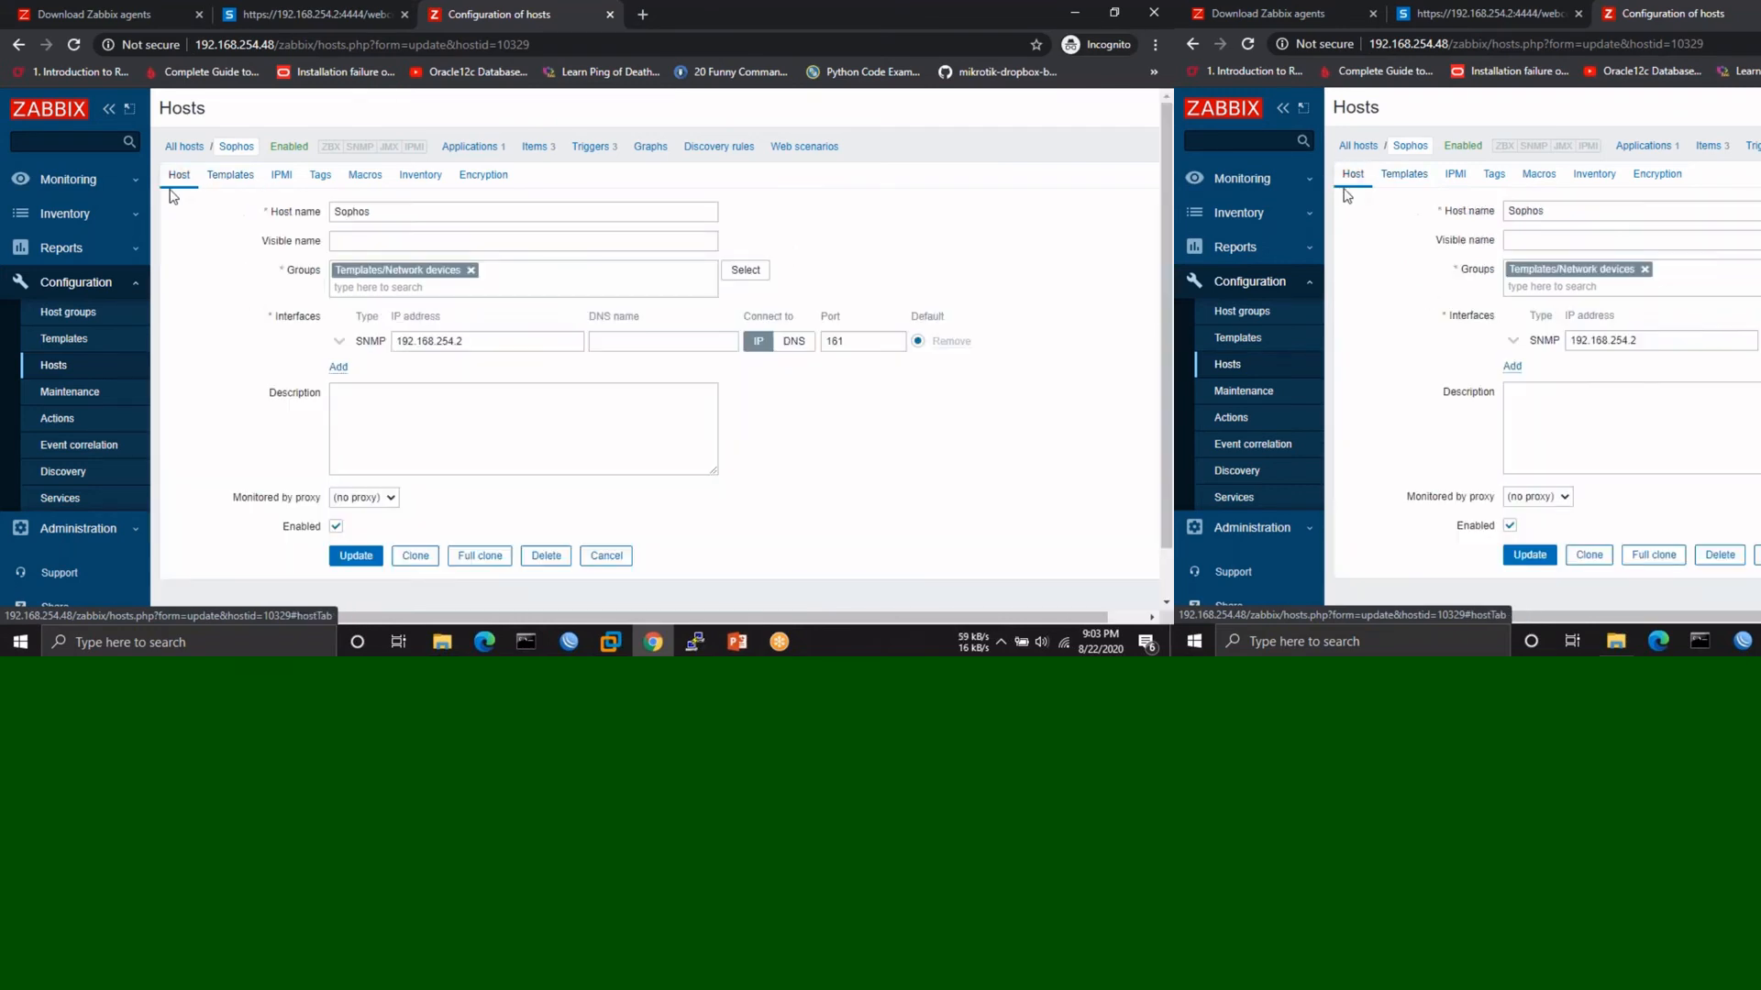
click(87, 180)
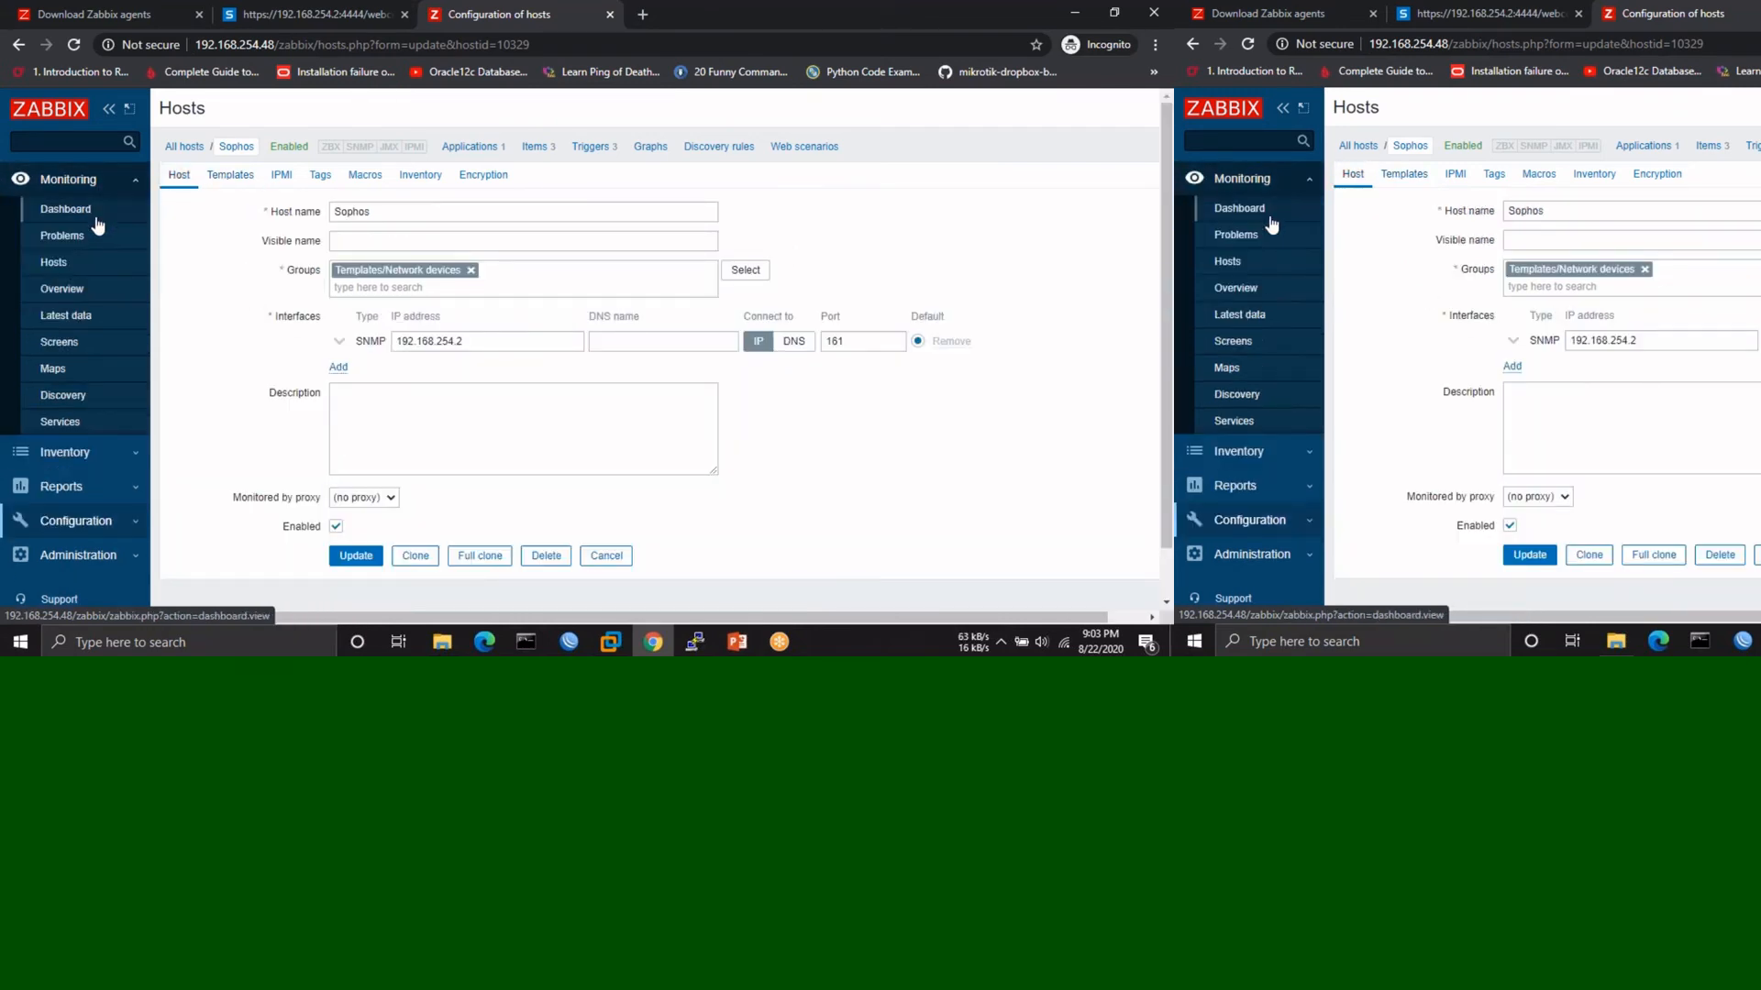
- Review host availability under Monitoring > Hosts, then open Administration > General GUI settings
click(74, 266)
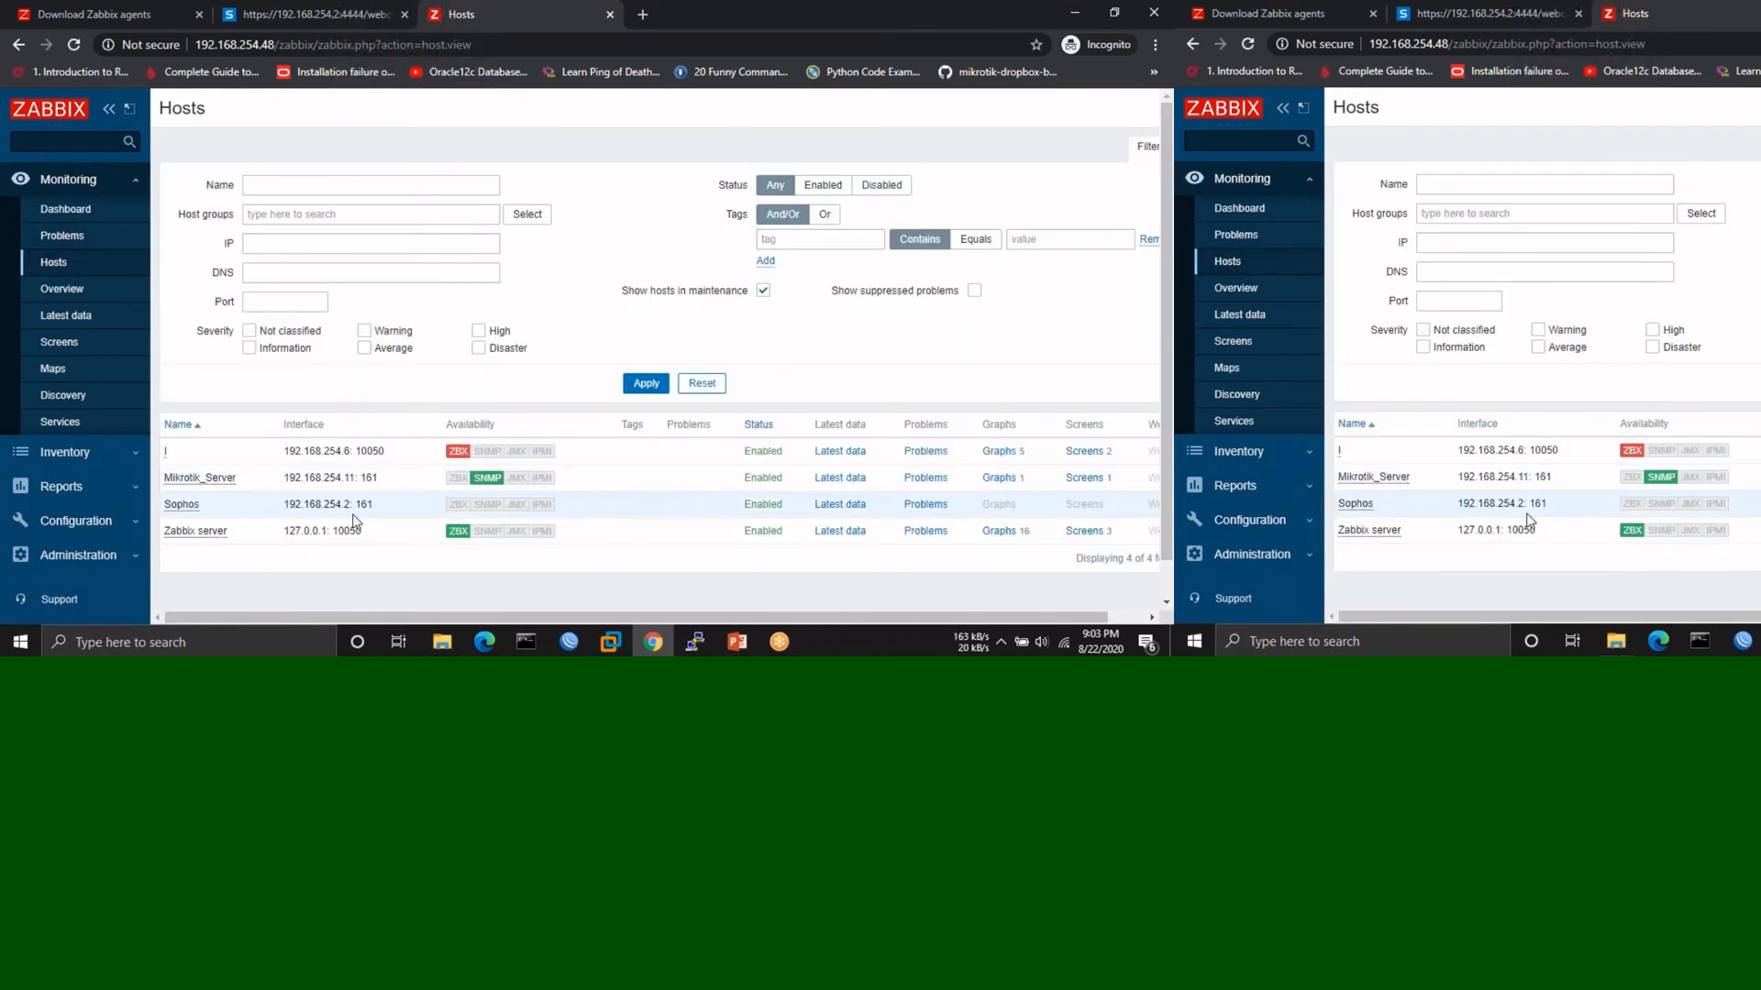
scroll(356, 521, down, 1)
mouse_move(457, 431)
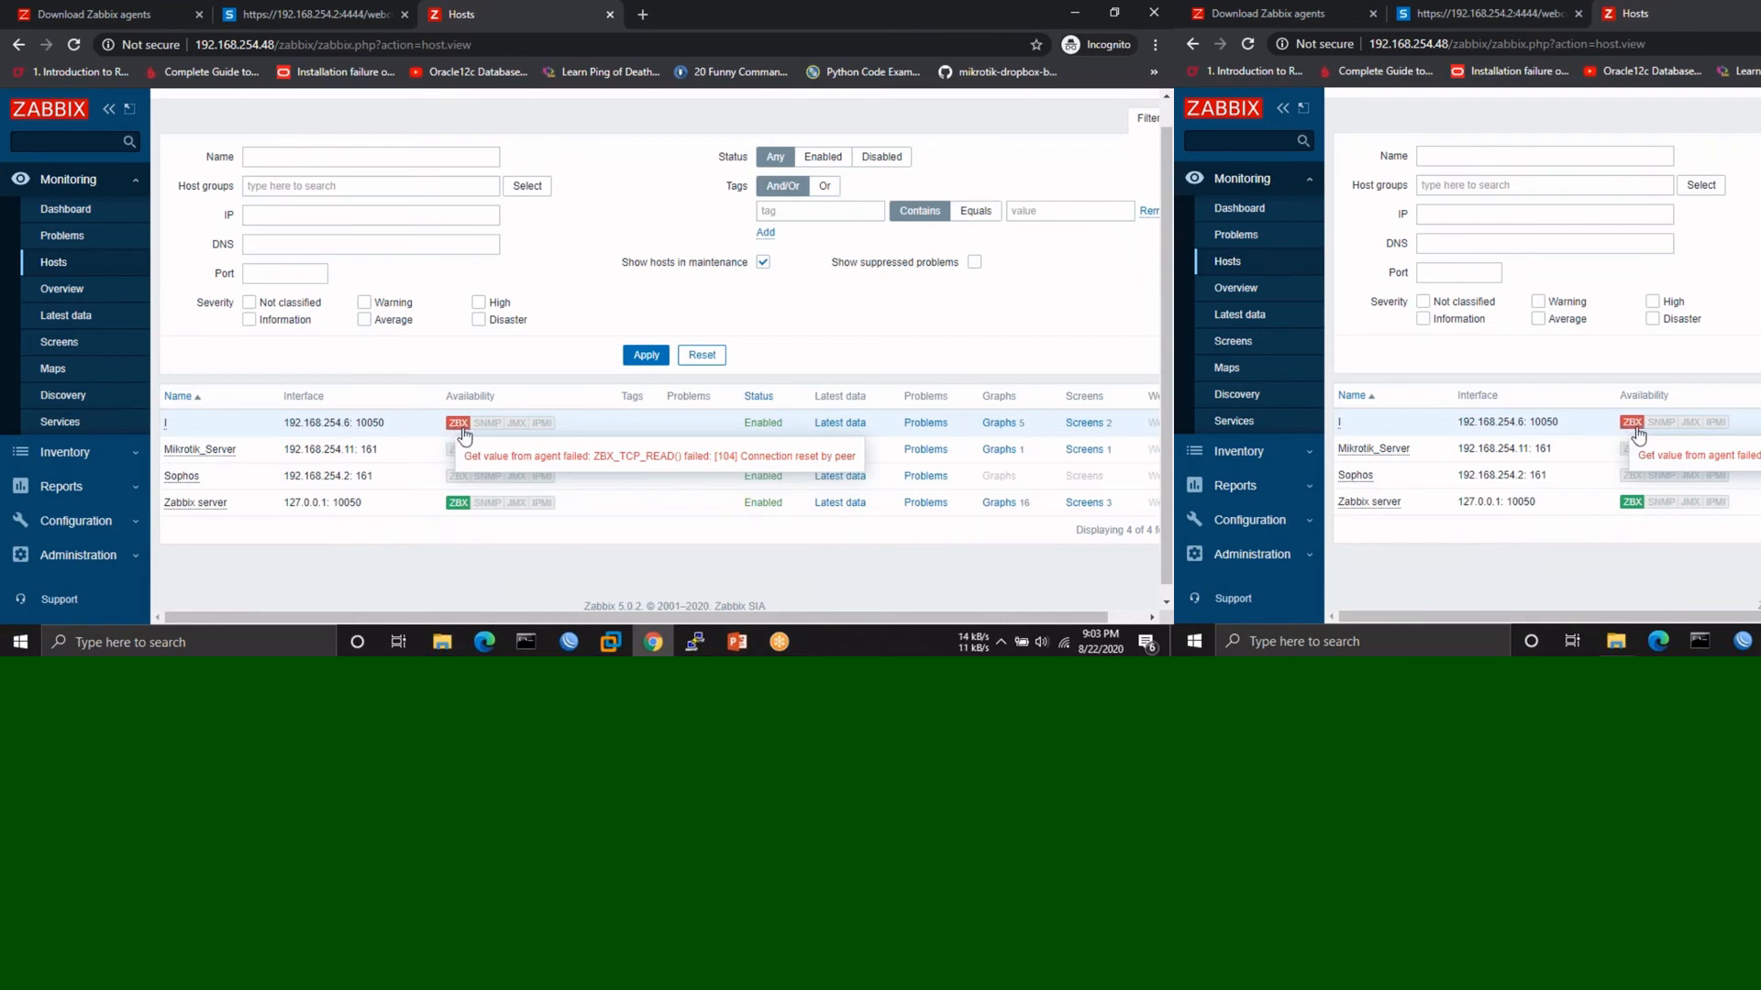
scroll(66, 514, down, 2)
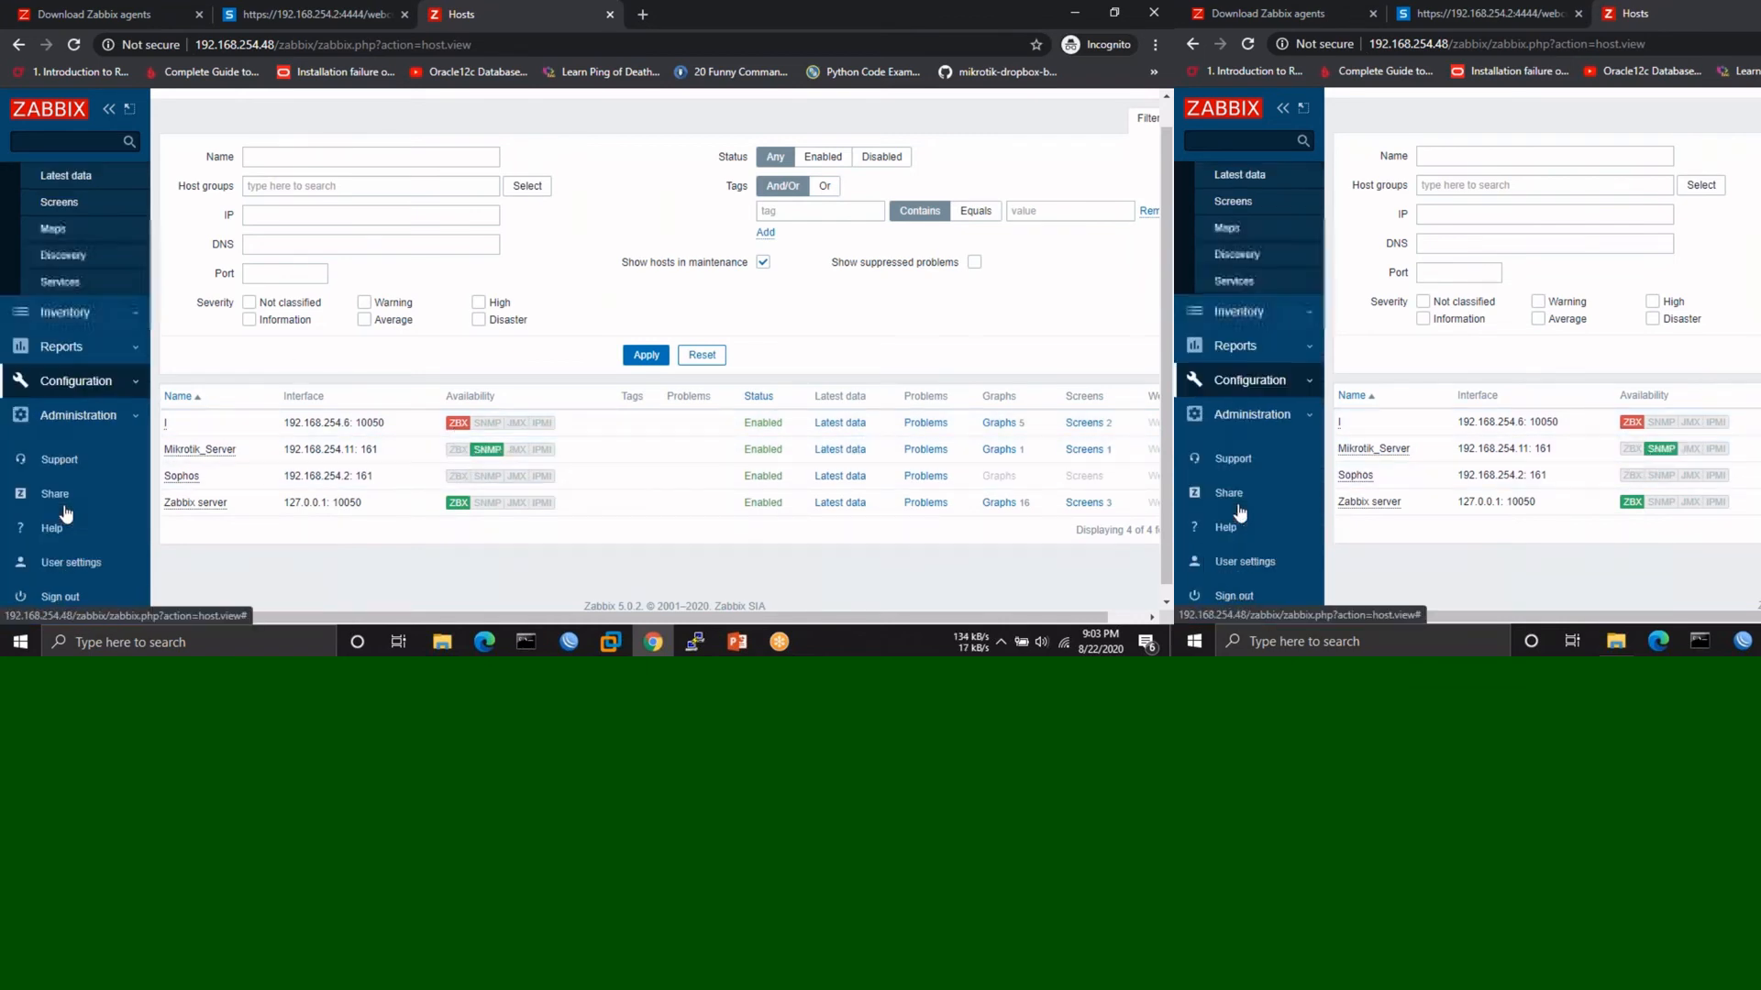
click(110, 419)
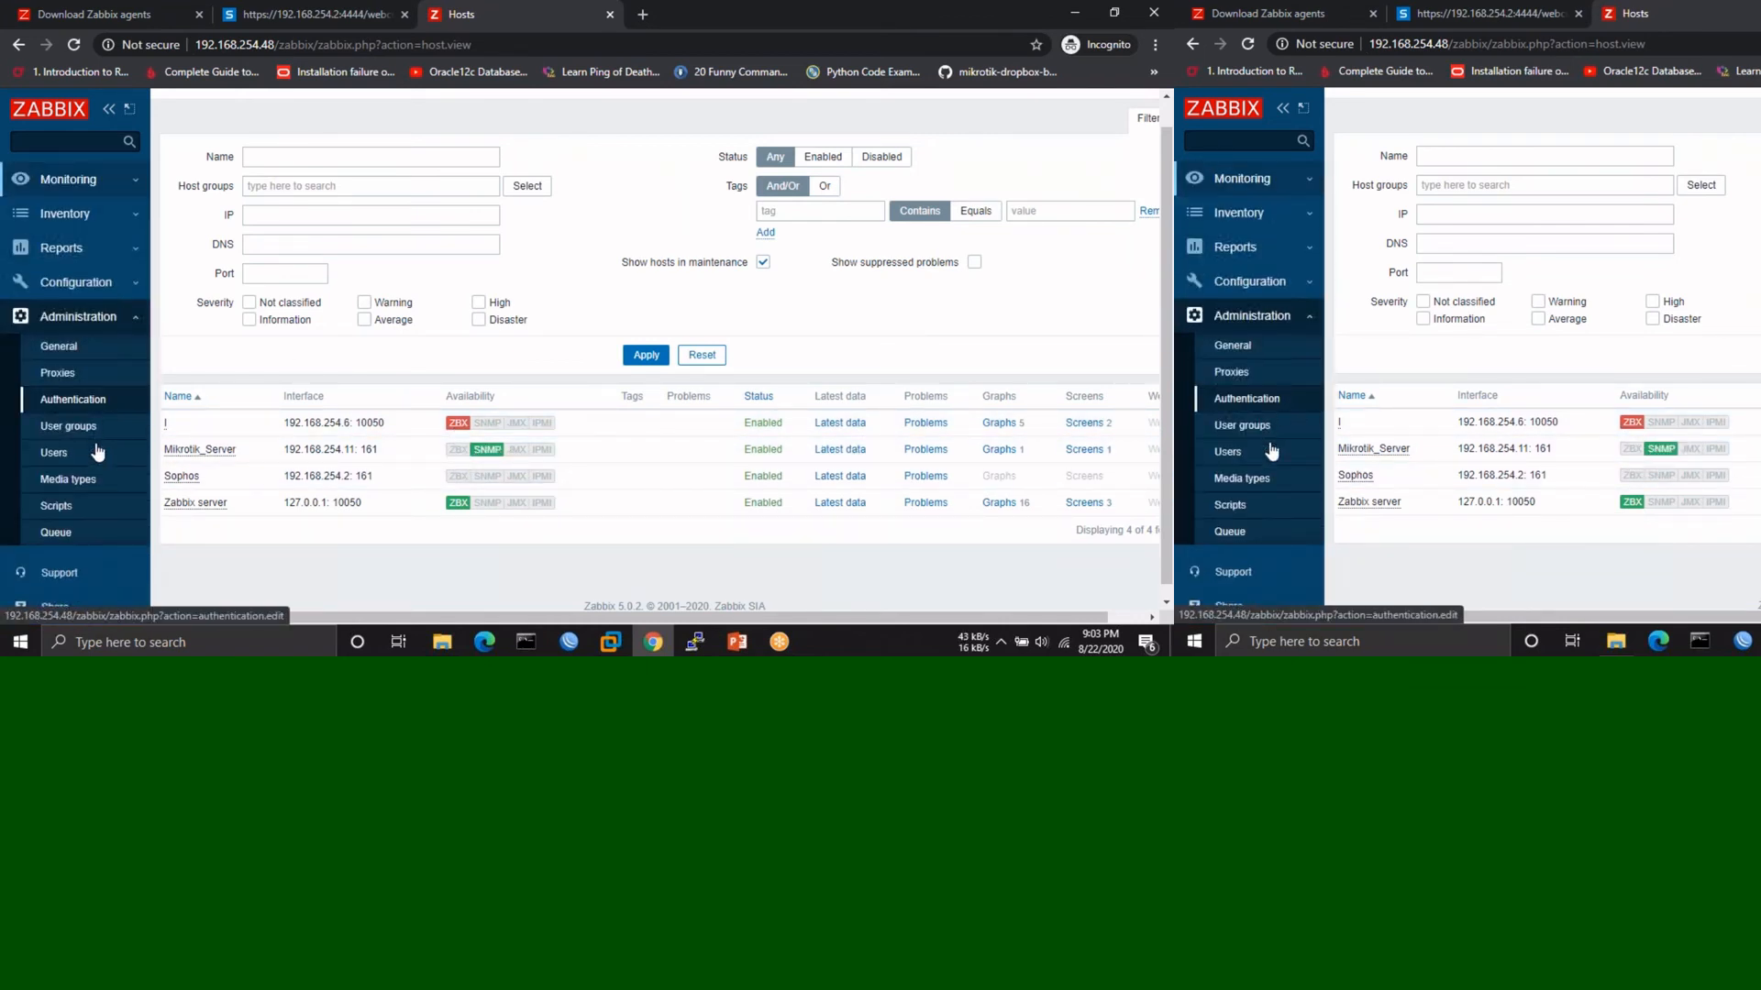
click(66, 356)
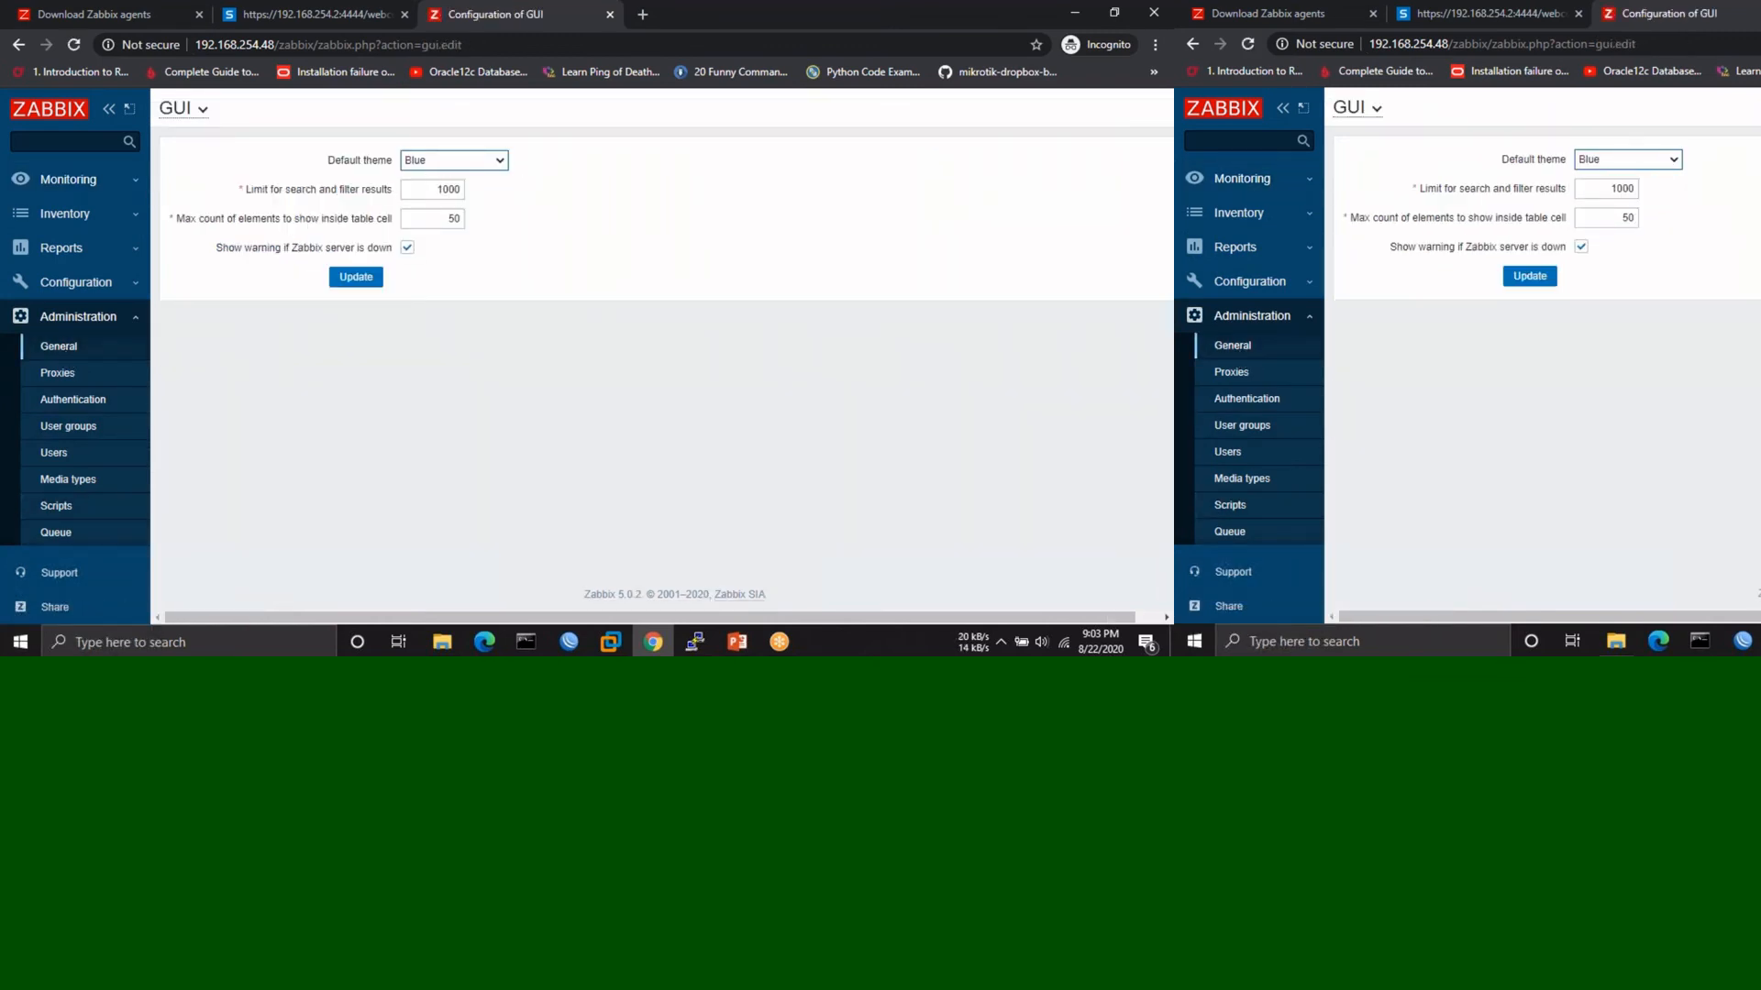
- Set Refresh unsupported items to 30s and discovered hosts group to Templates/Operating systems, then save
click(194, 109)
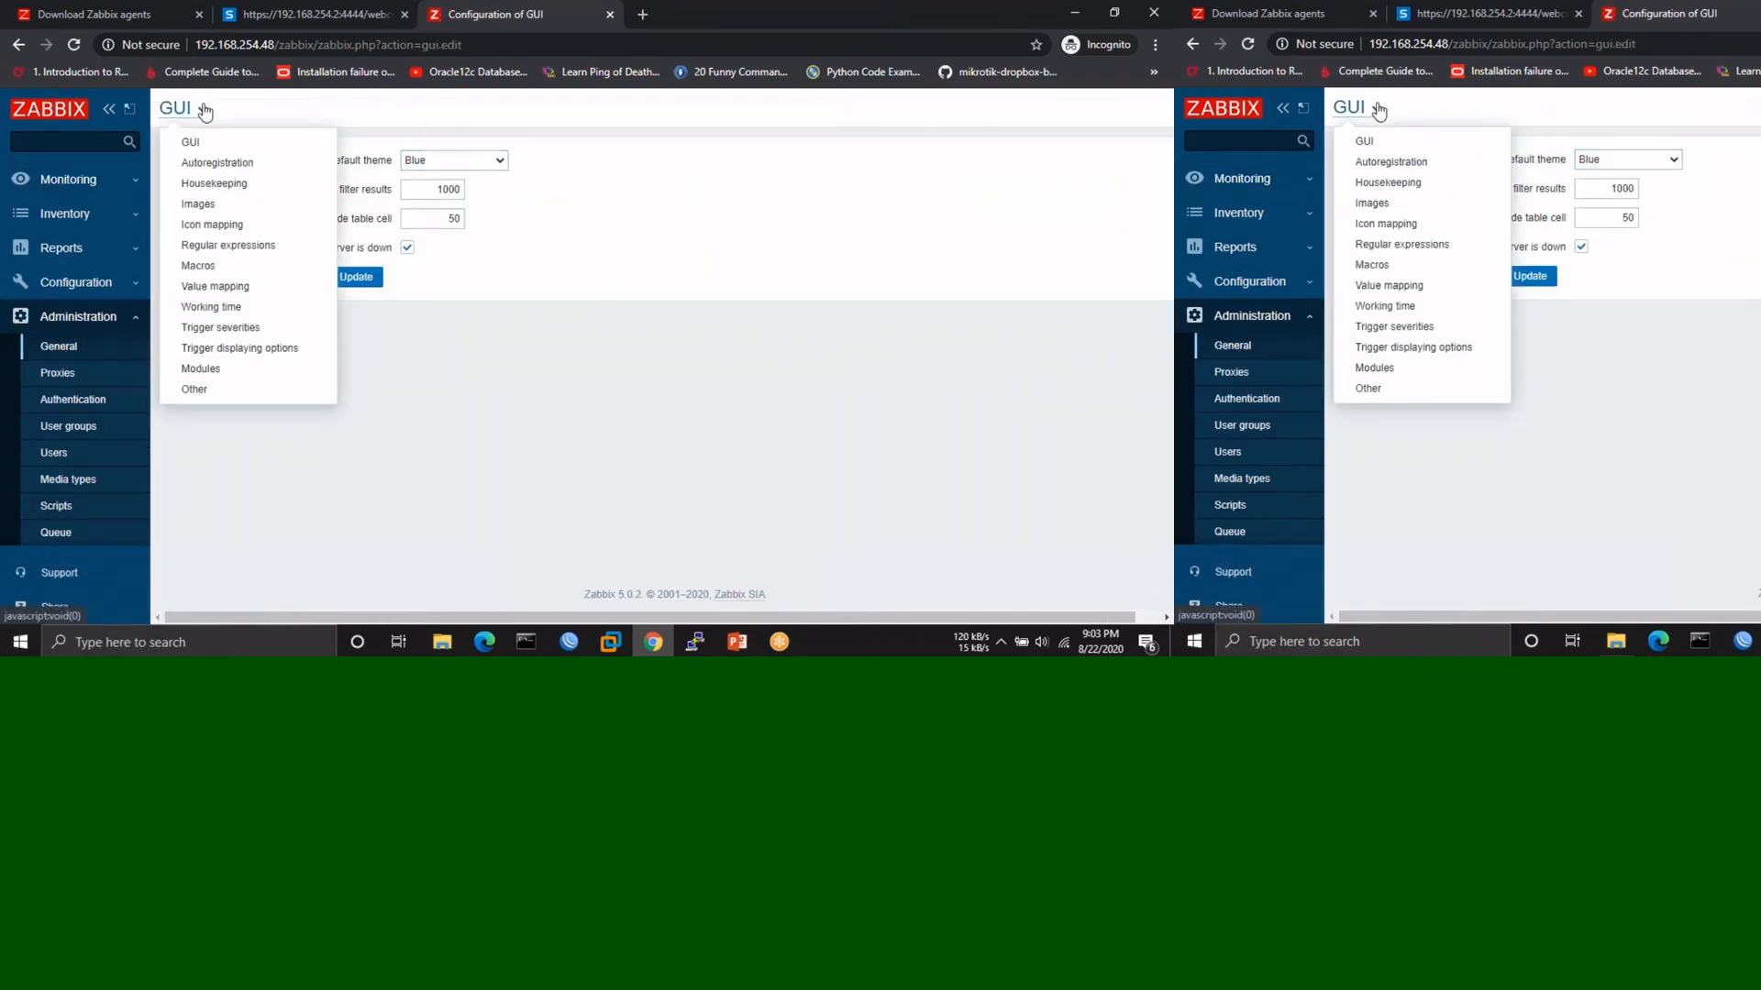
click(194, 390)
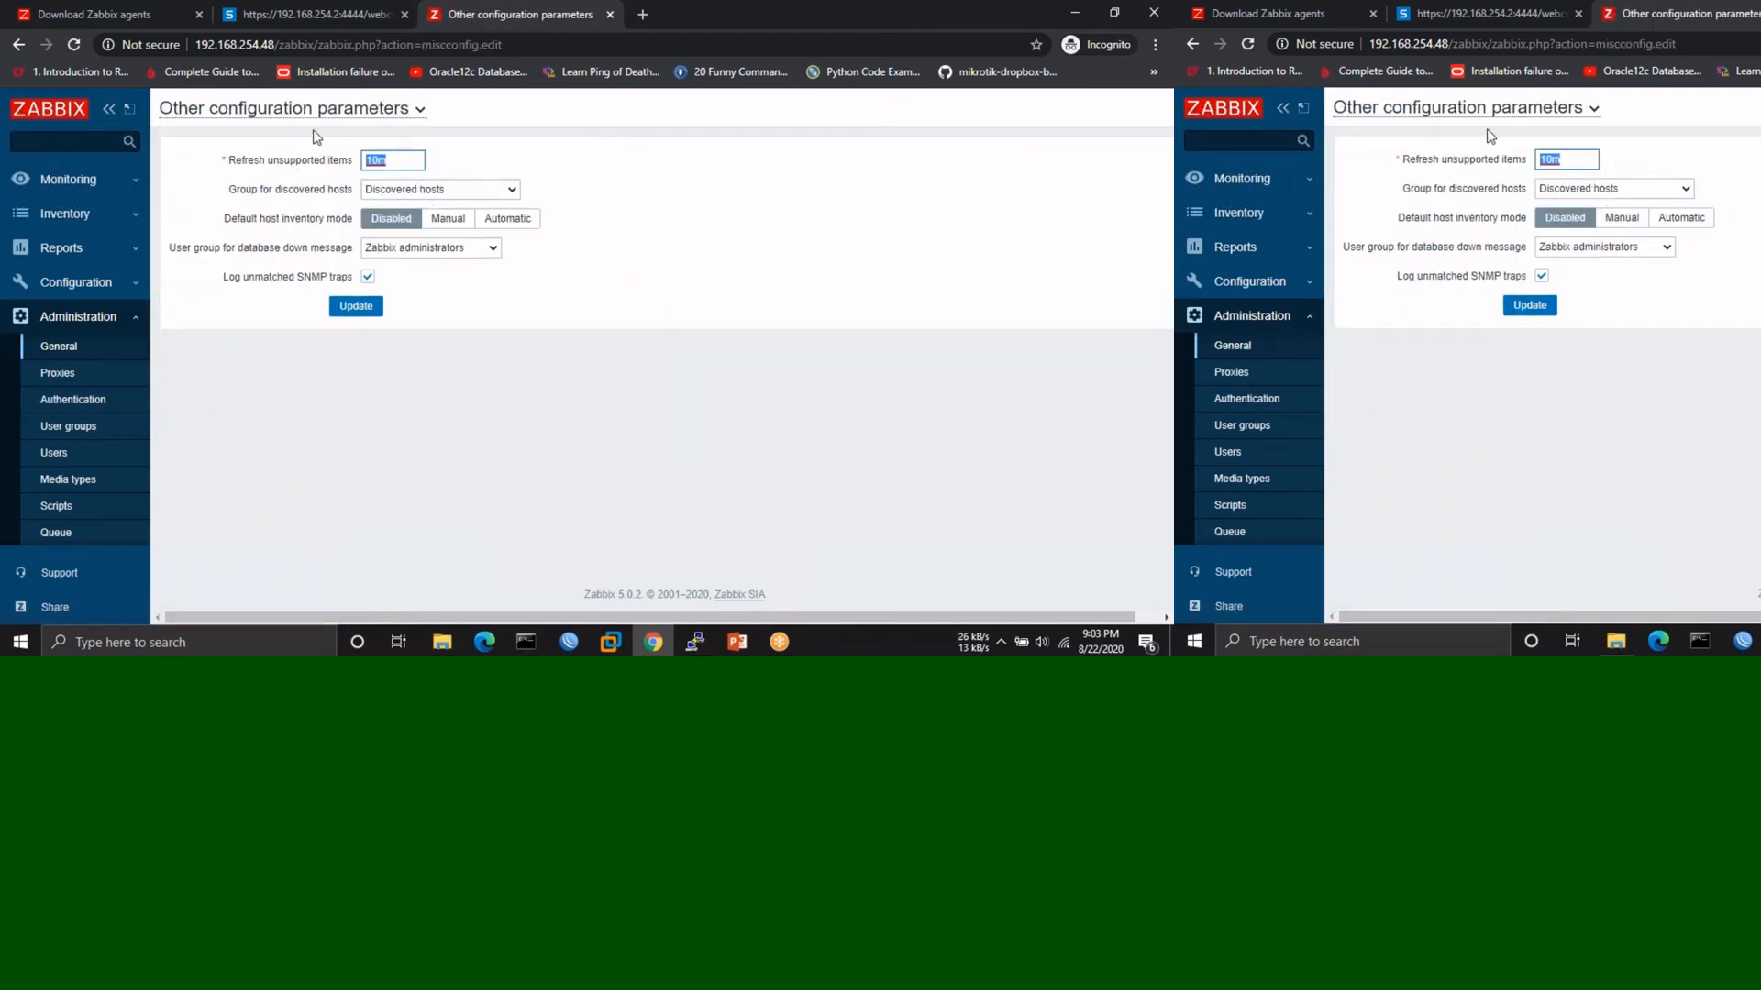
key(BackSpace)
text(30s)
click(510, 190)
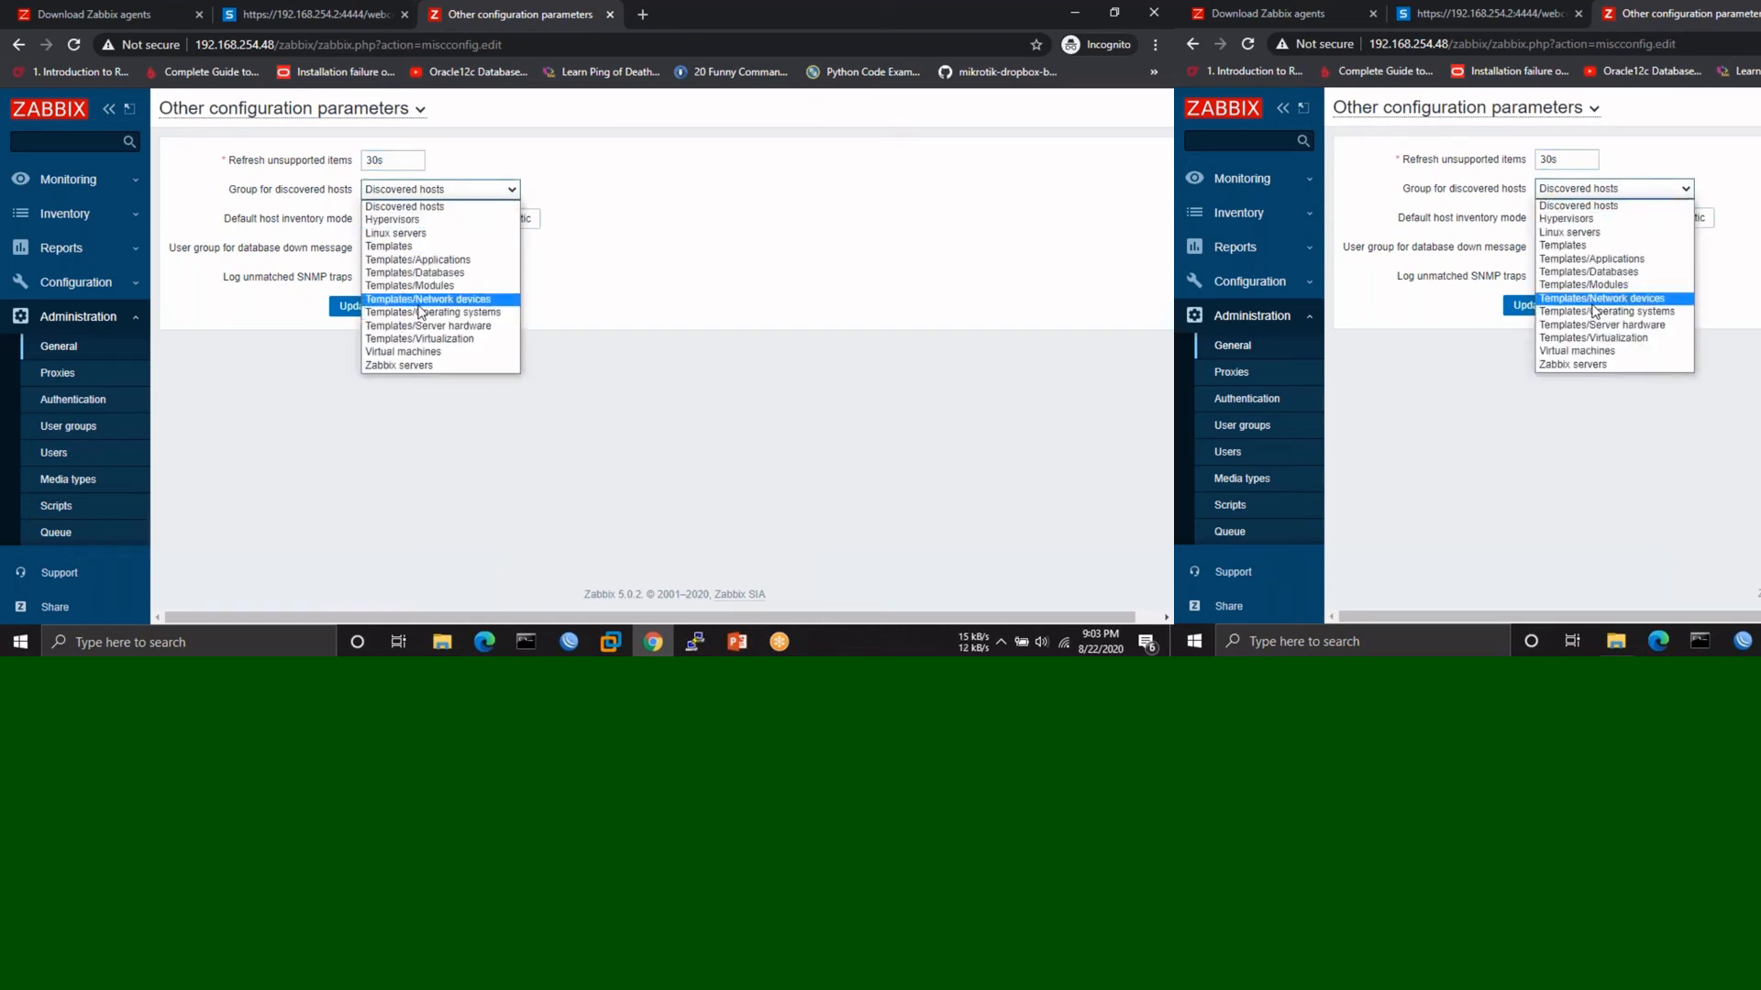
click(392, 313)
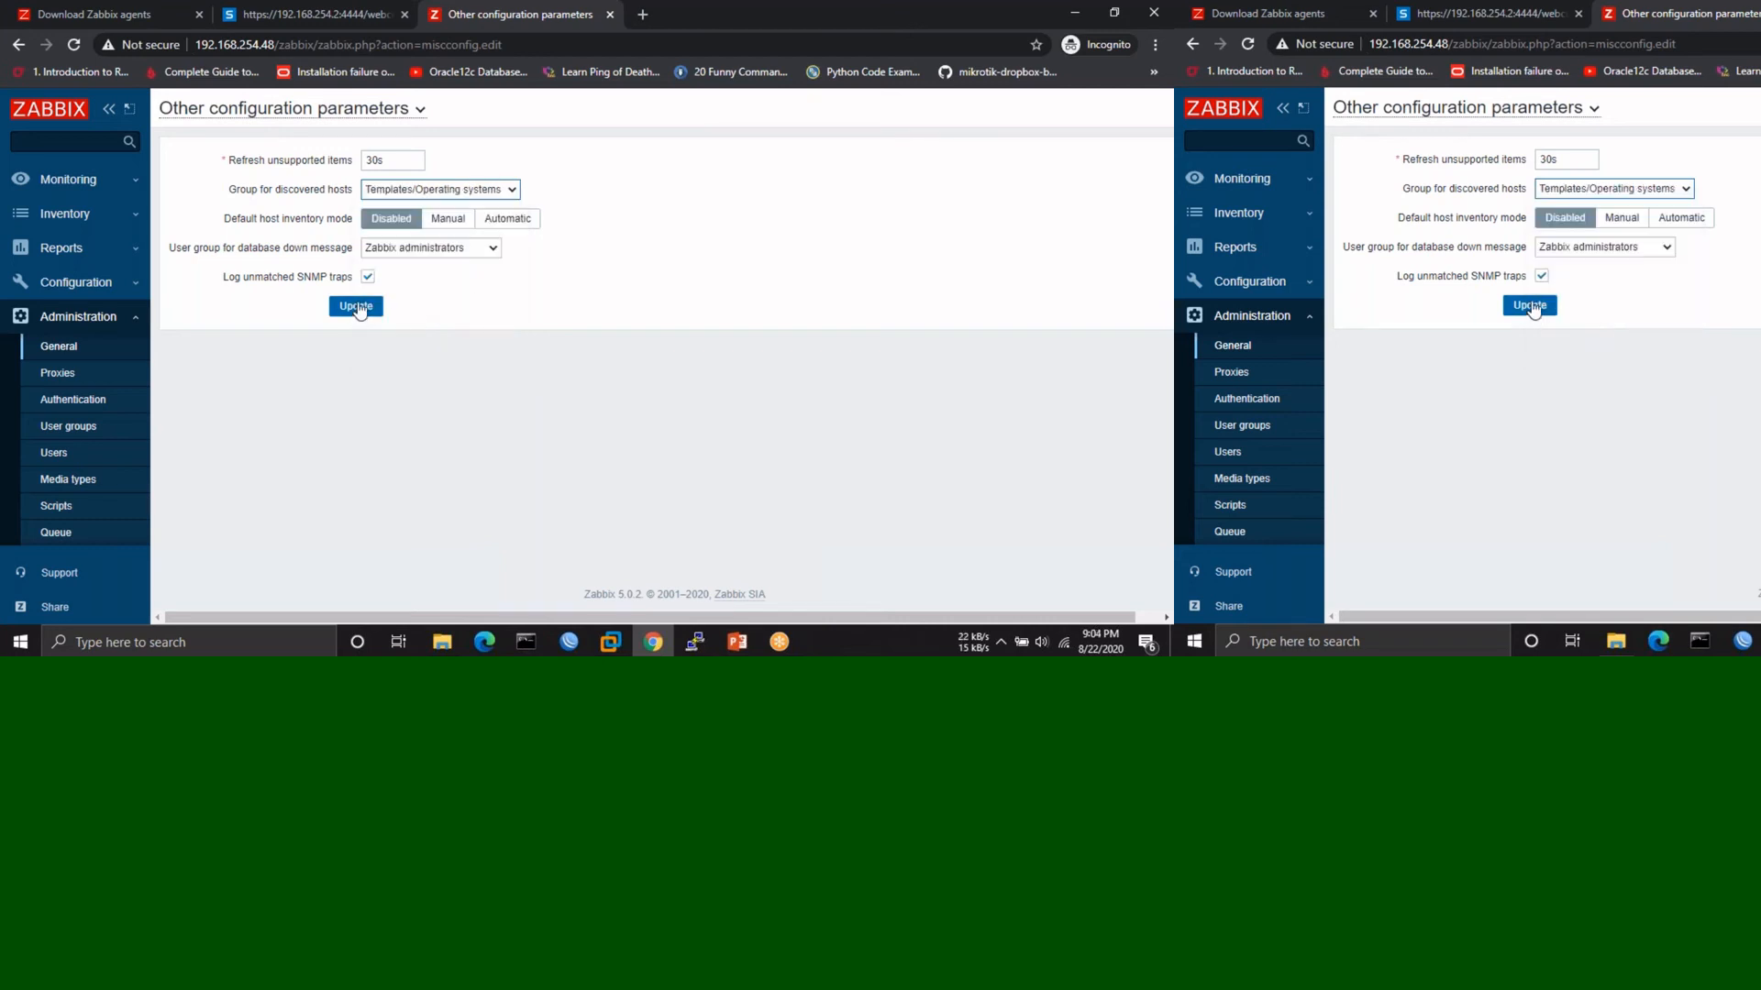
click(358, 308)
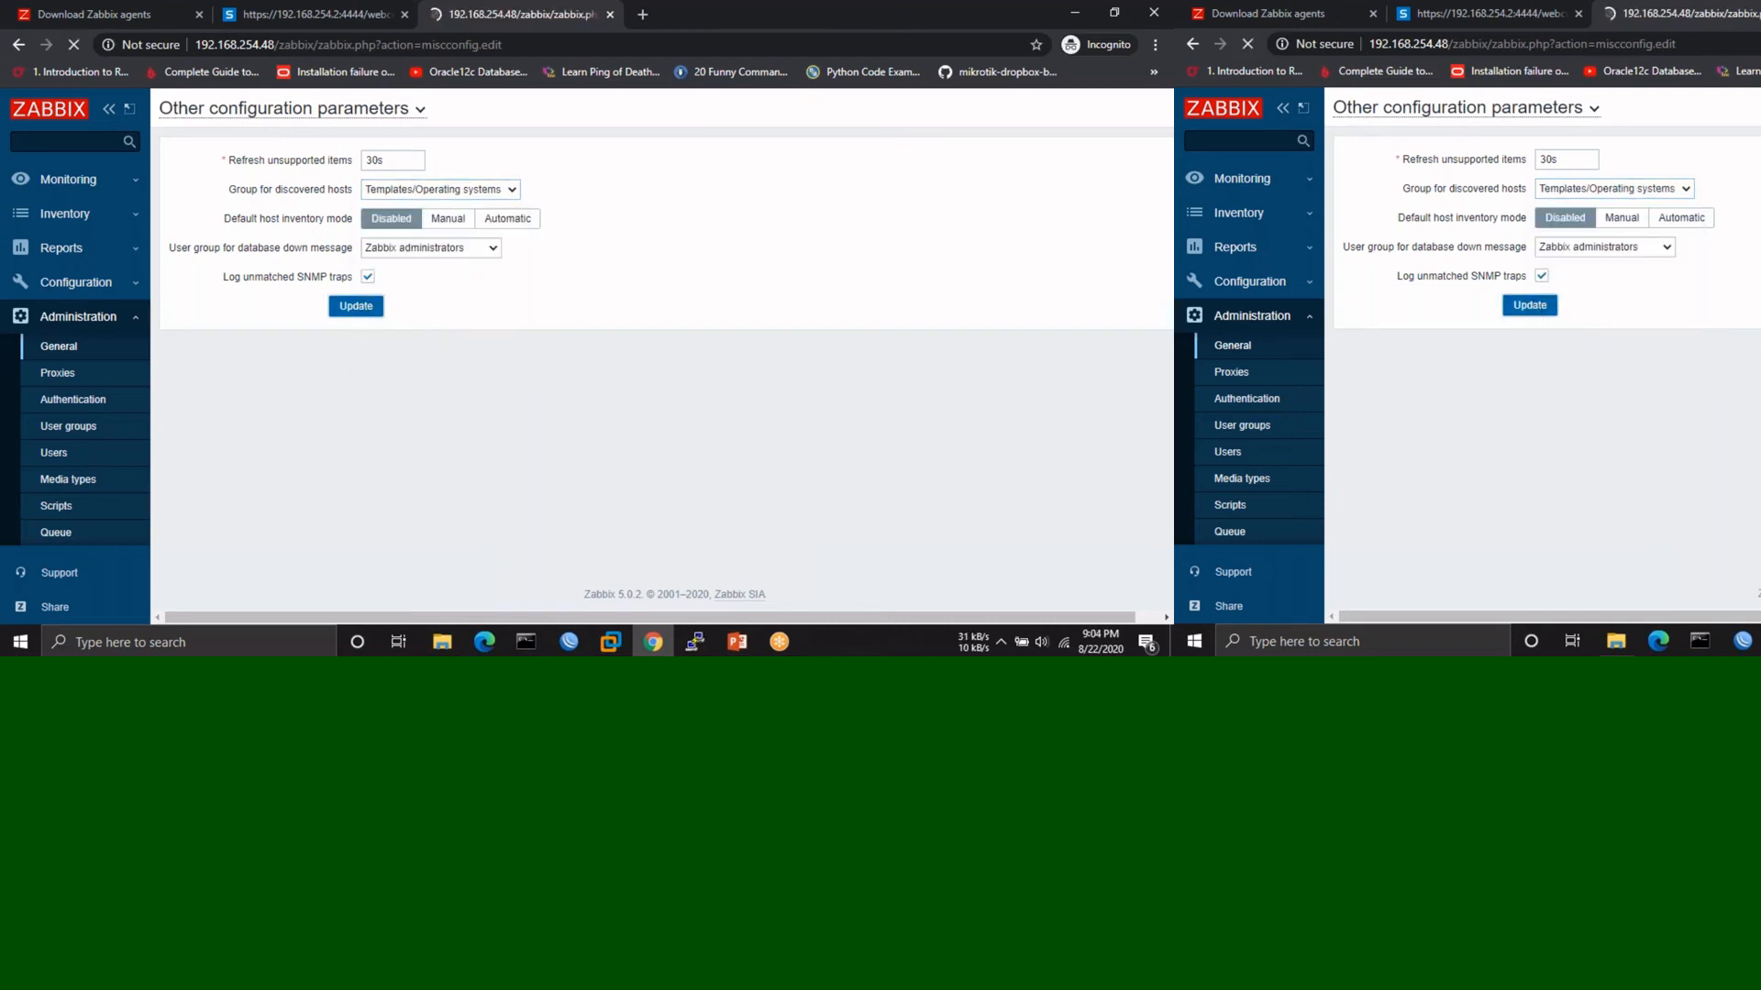
click(64, 179)
- View Sophos latest data from Monitoring > Hosts: ICMP ping Up, 0% loss, 2.49ms response
click(53, 263)
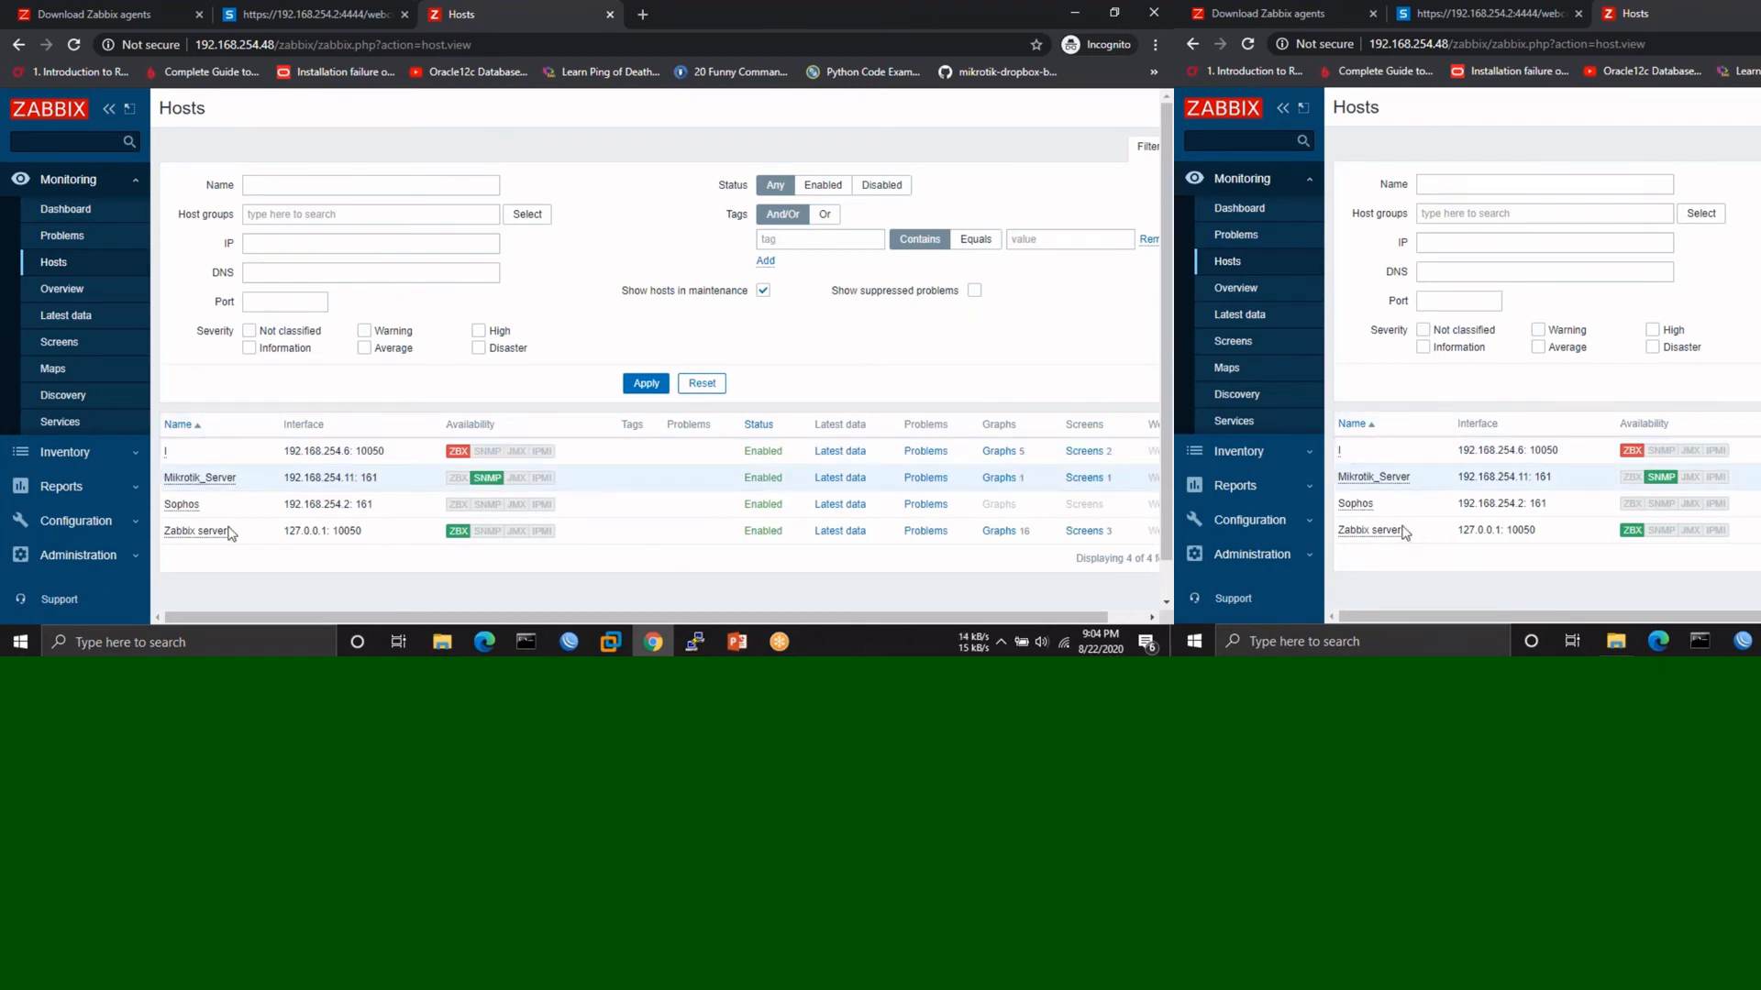
click(840, 505)
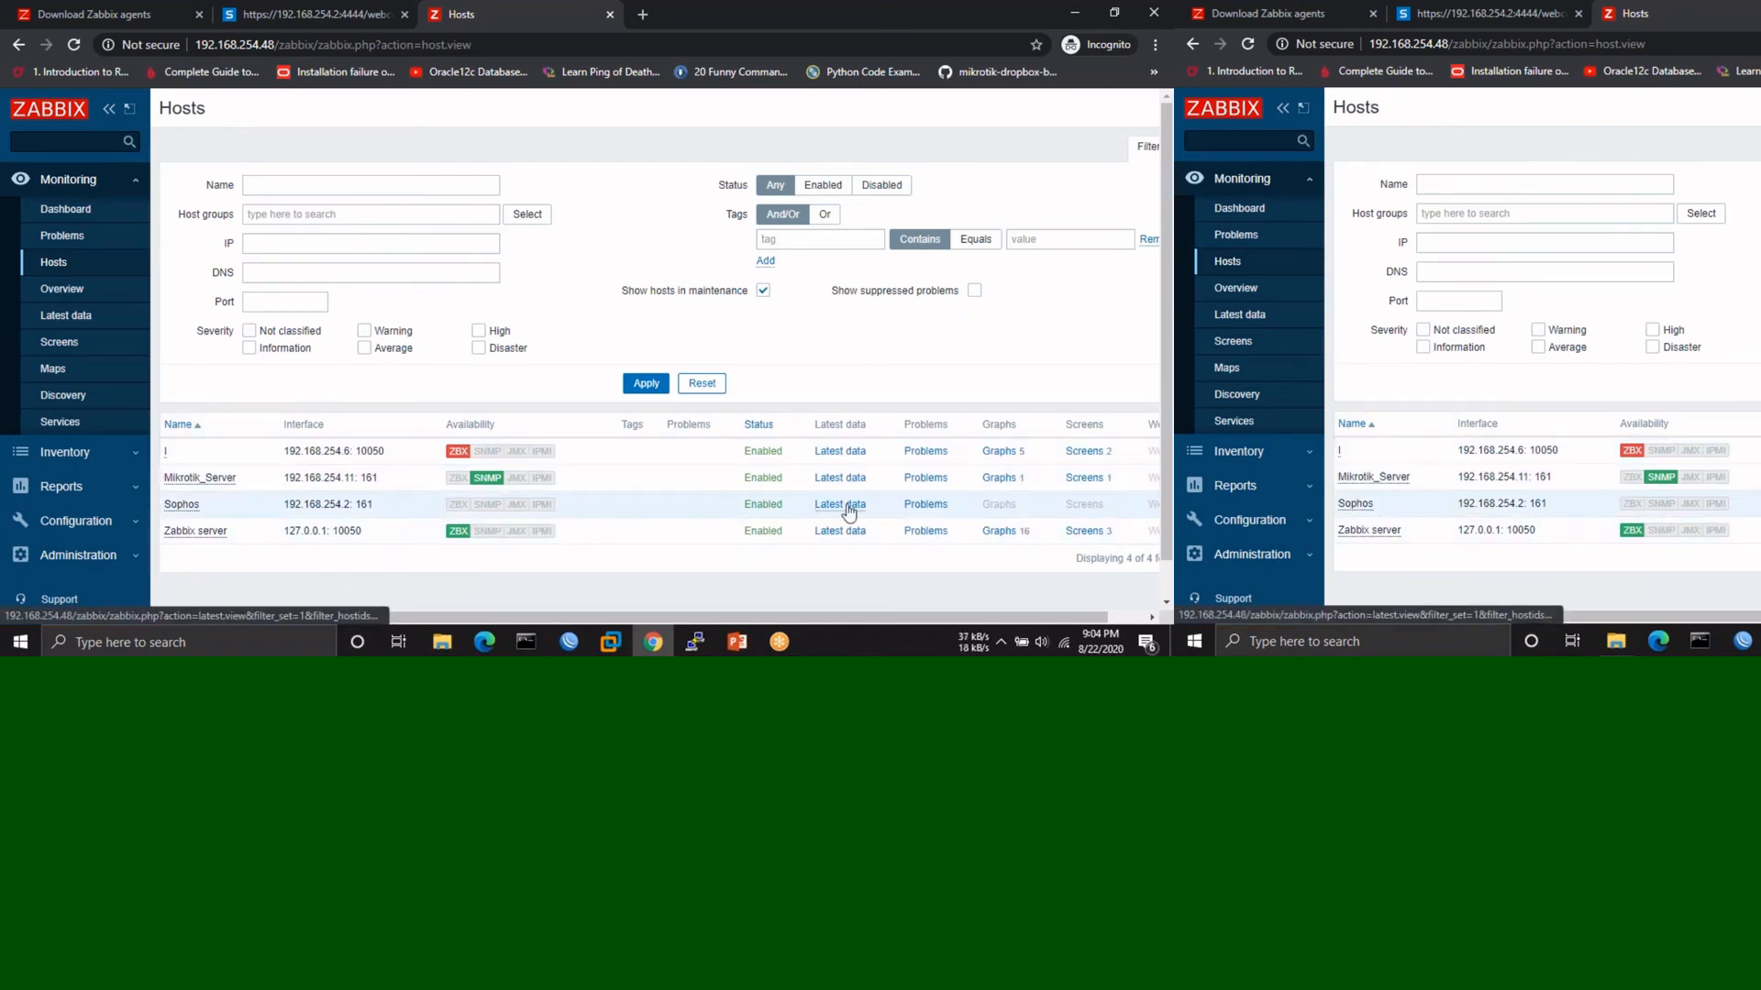
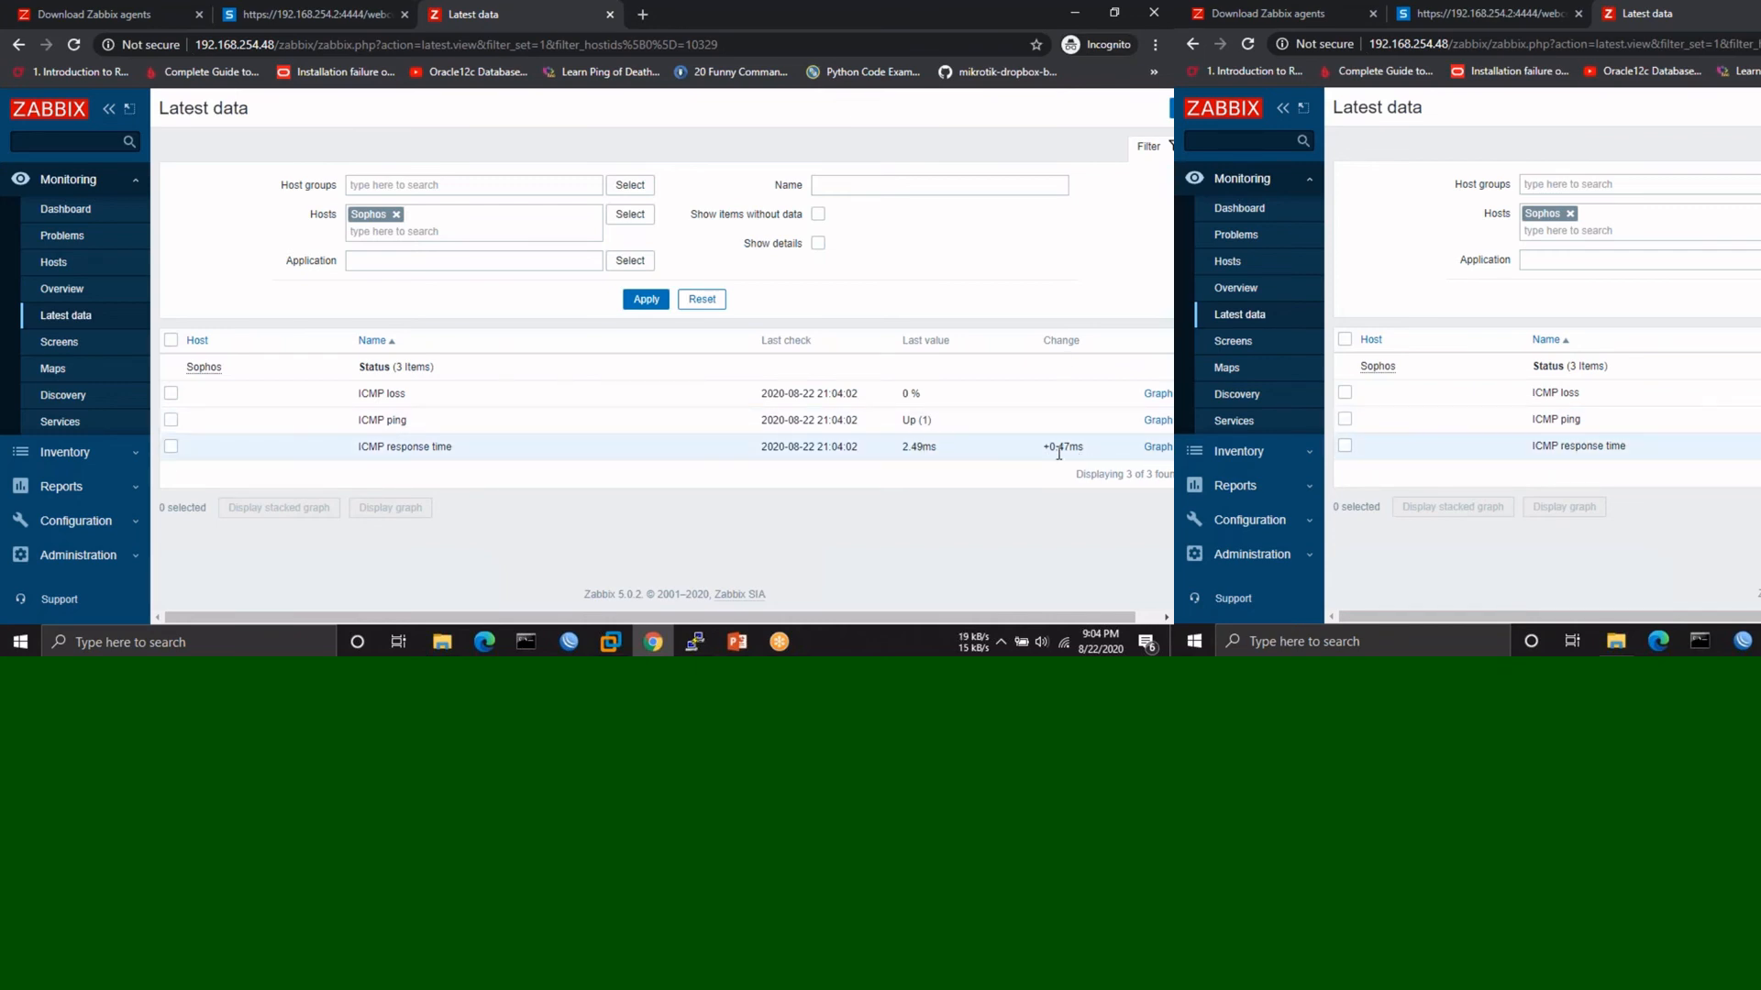
- Review the Sophos ICMP response time history graph, then go back to the Global view dashboard
click(1148, 79)
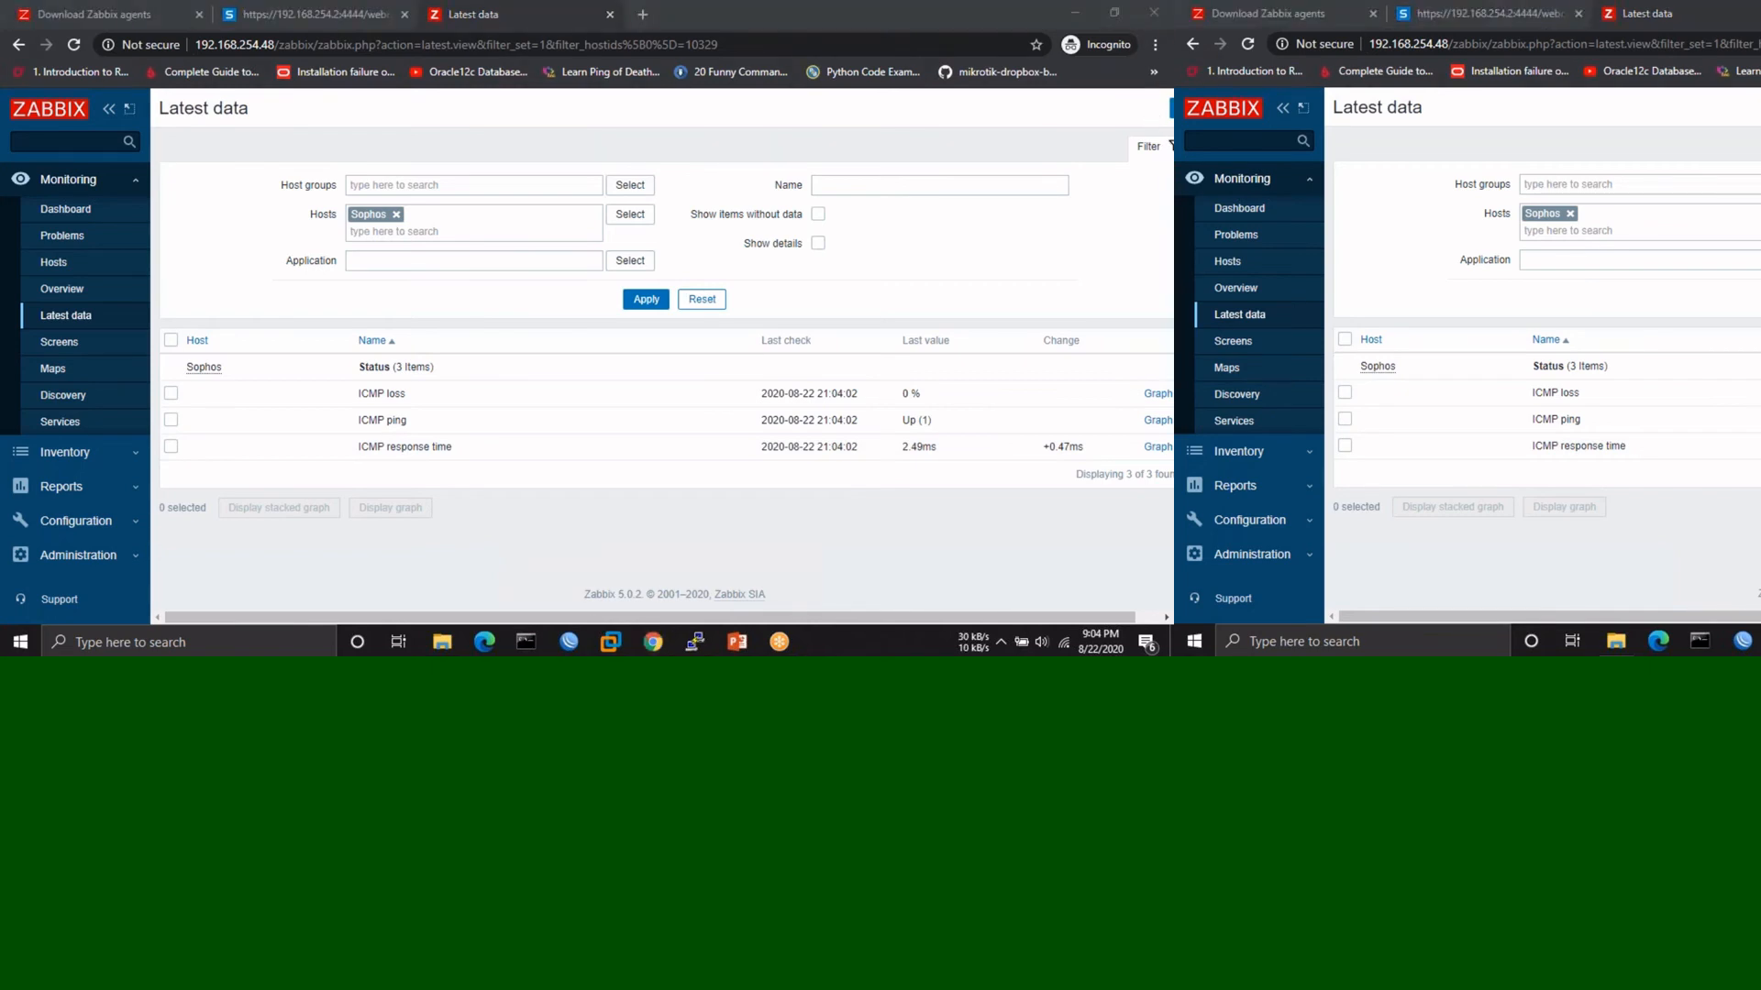
click(1157, 447)
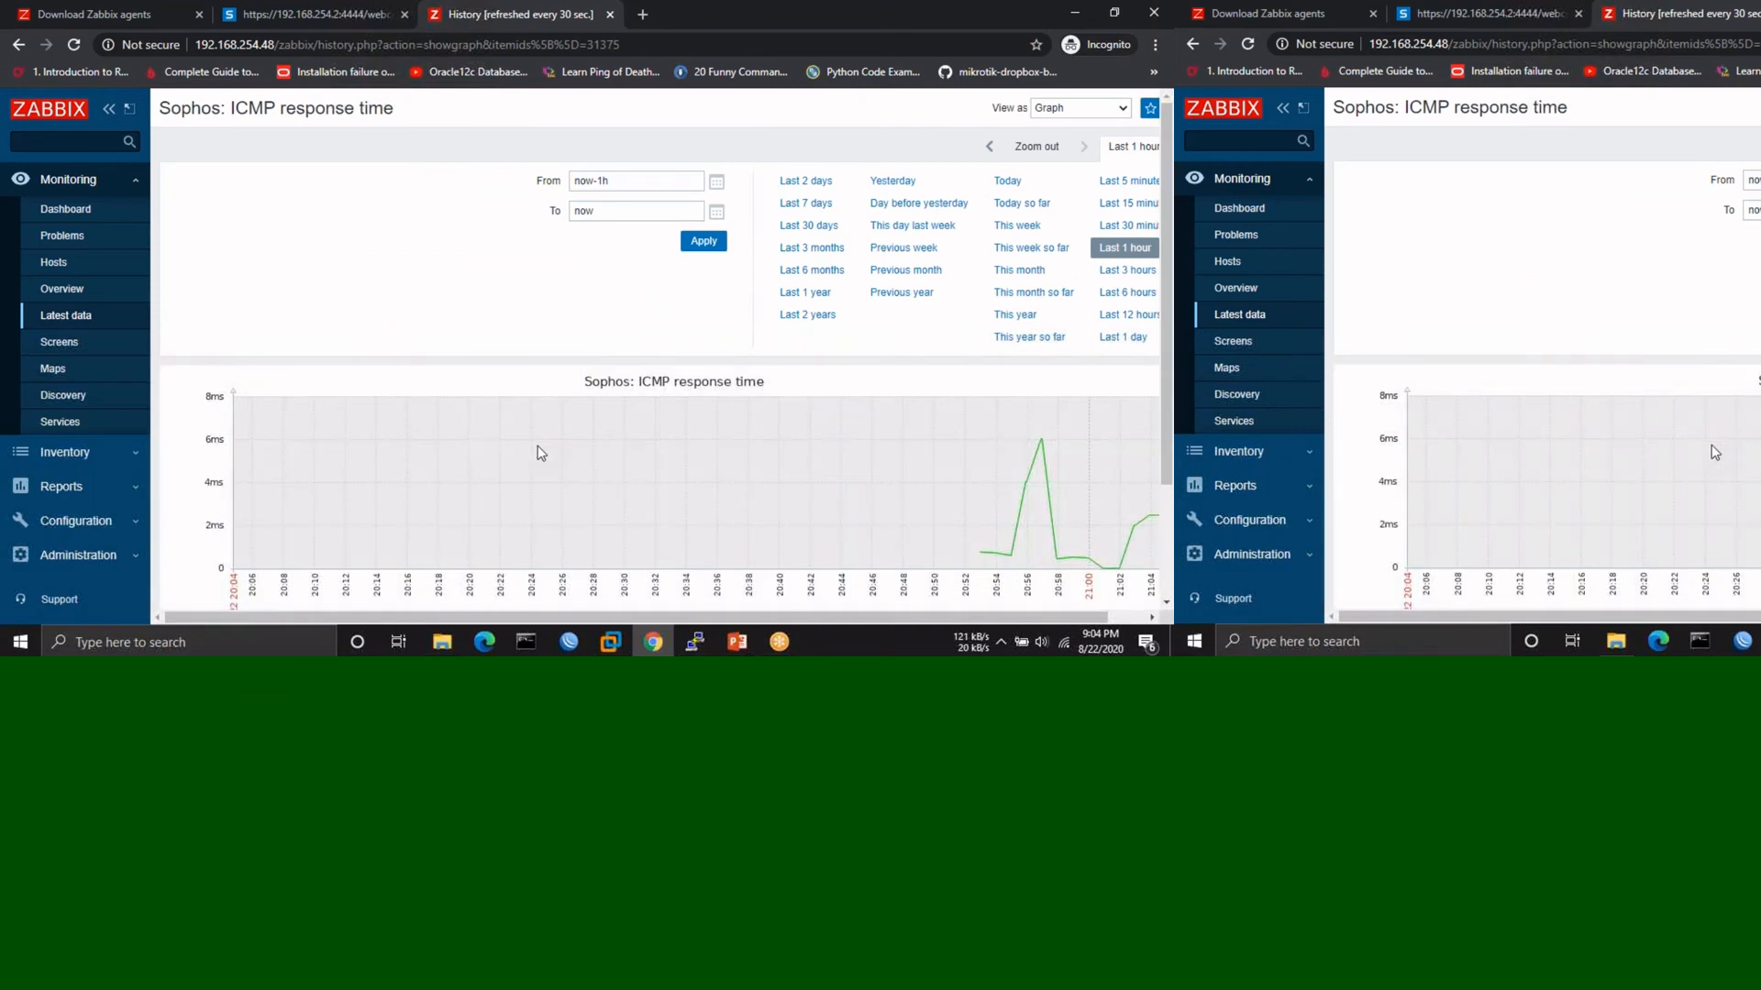
scroll(1012, 446, down, 1)
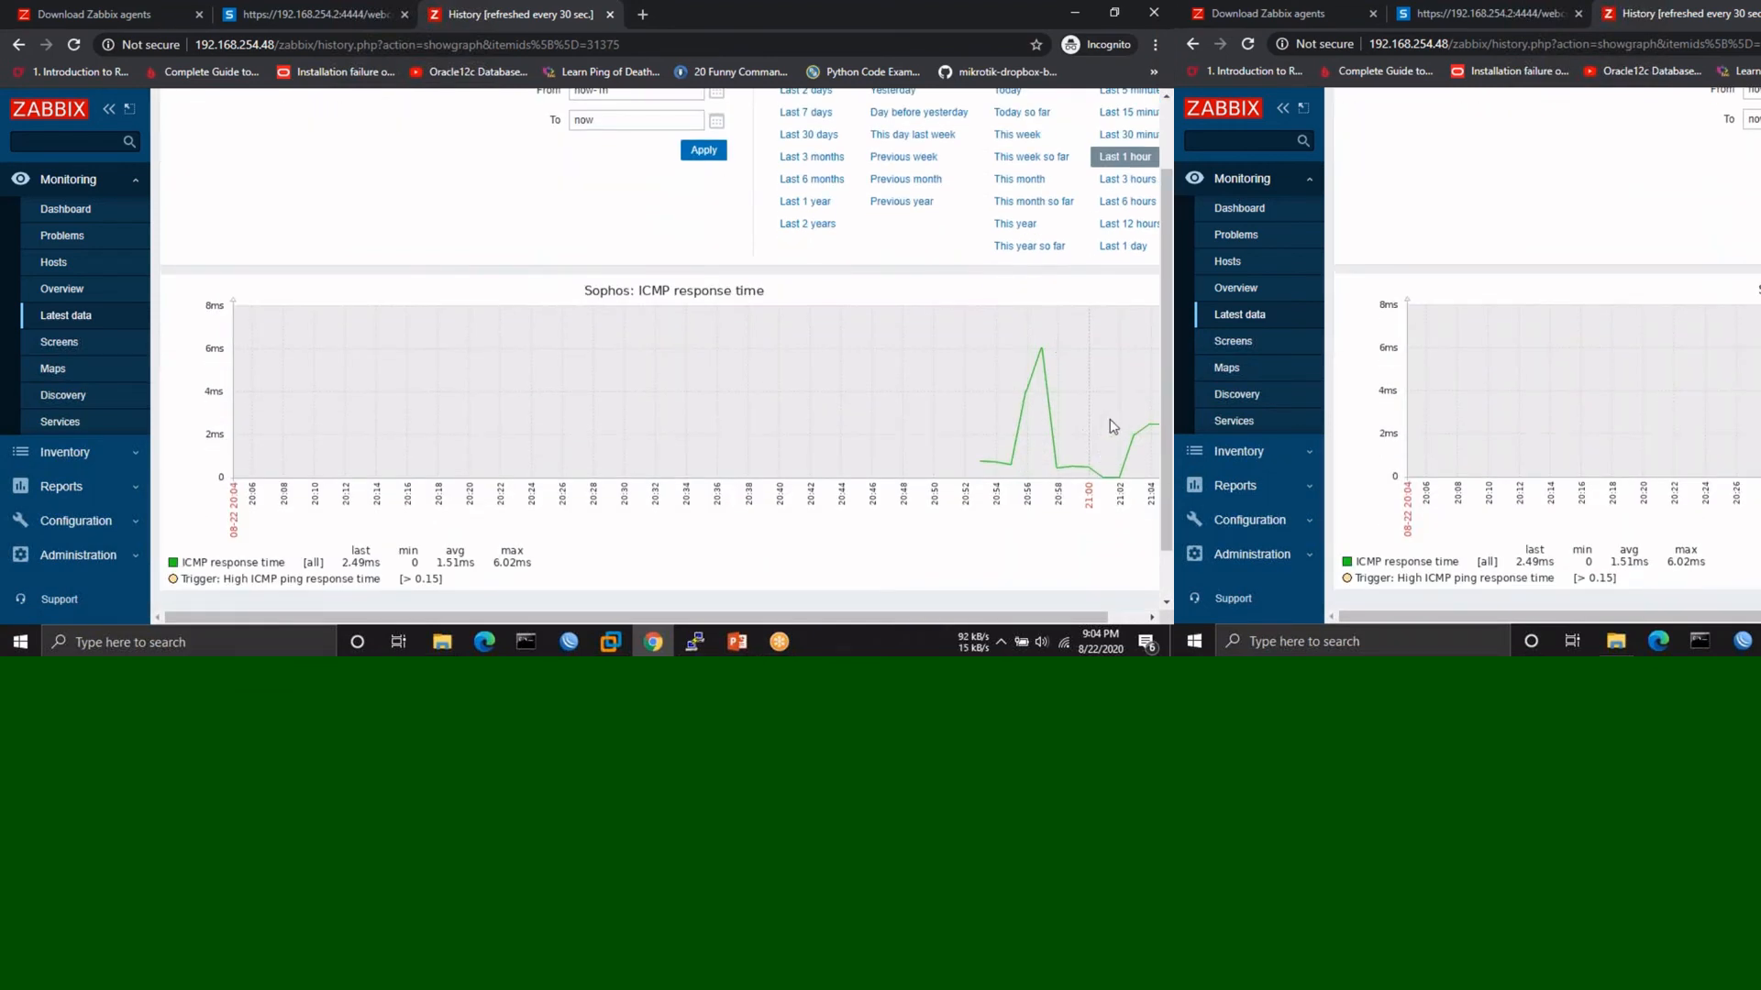
scroll(667, 426, up, 1)
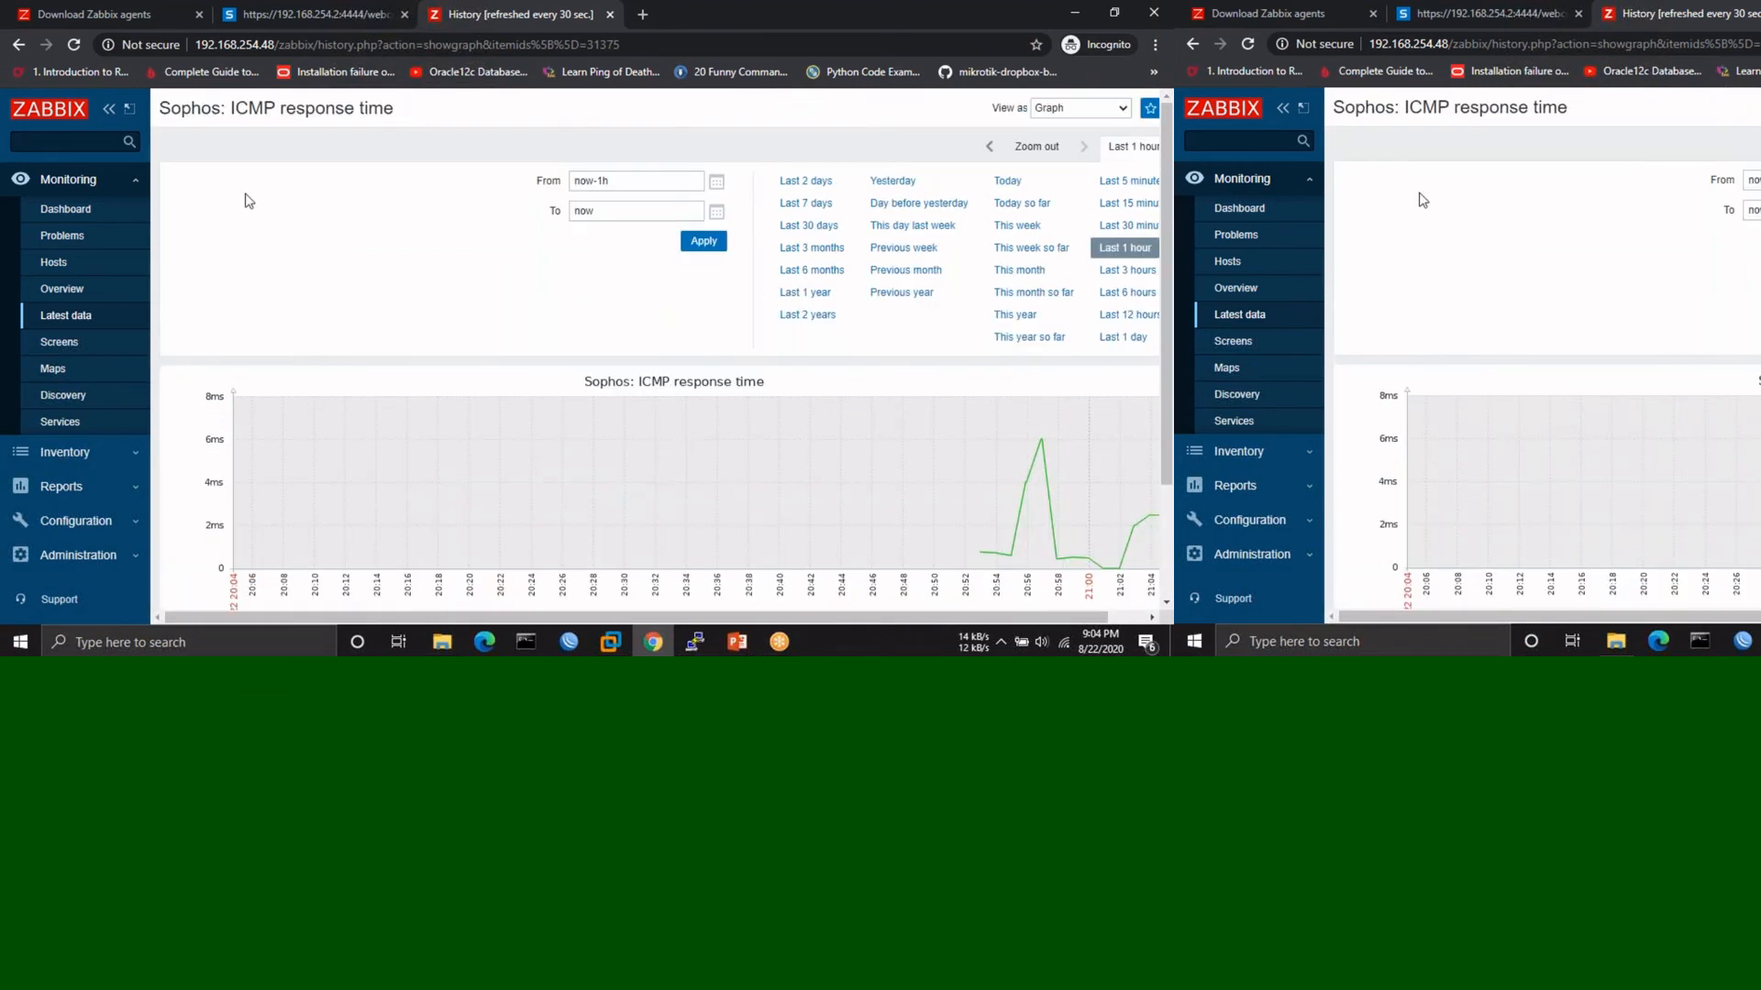
click(64, 210)
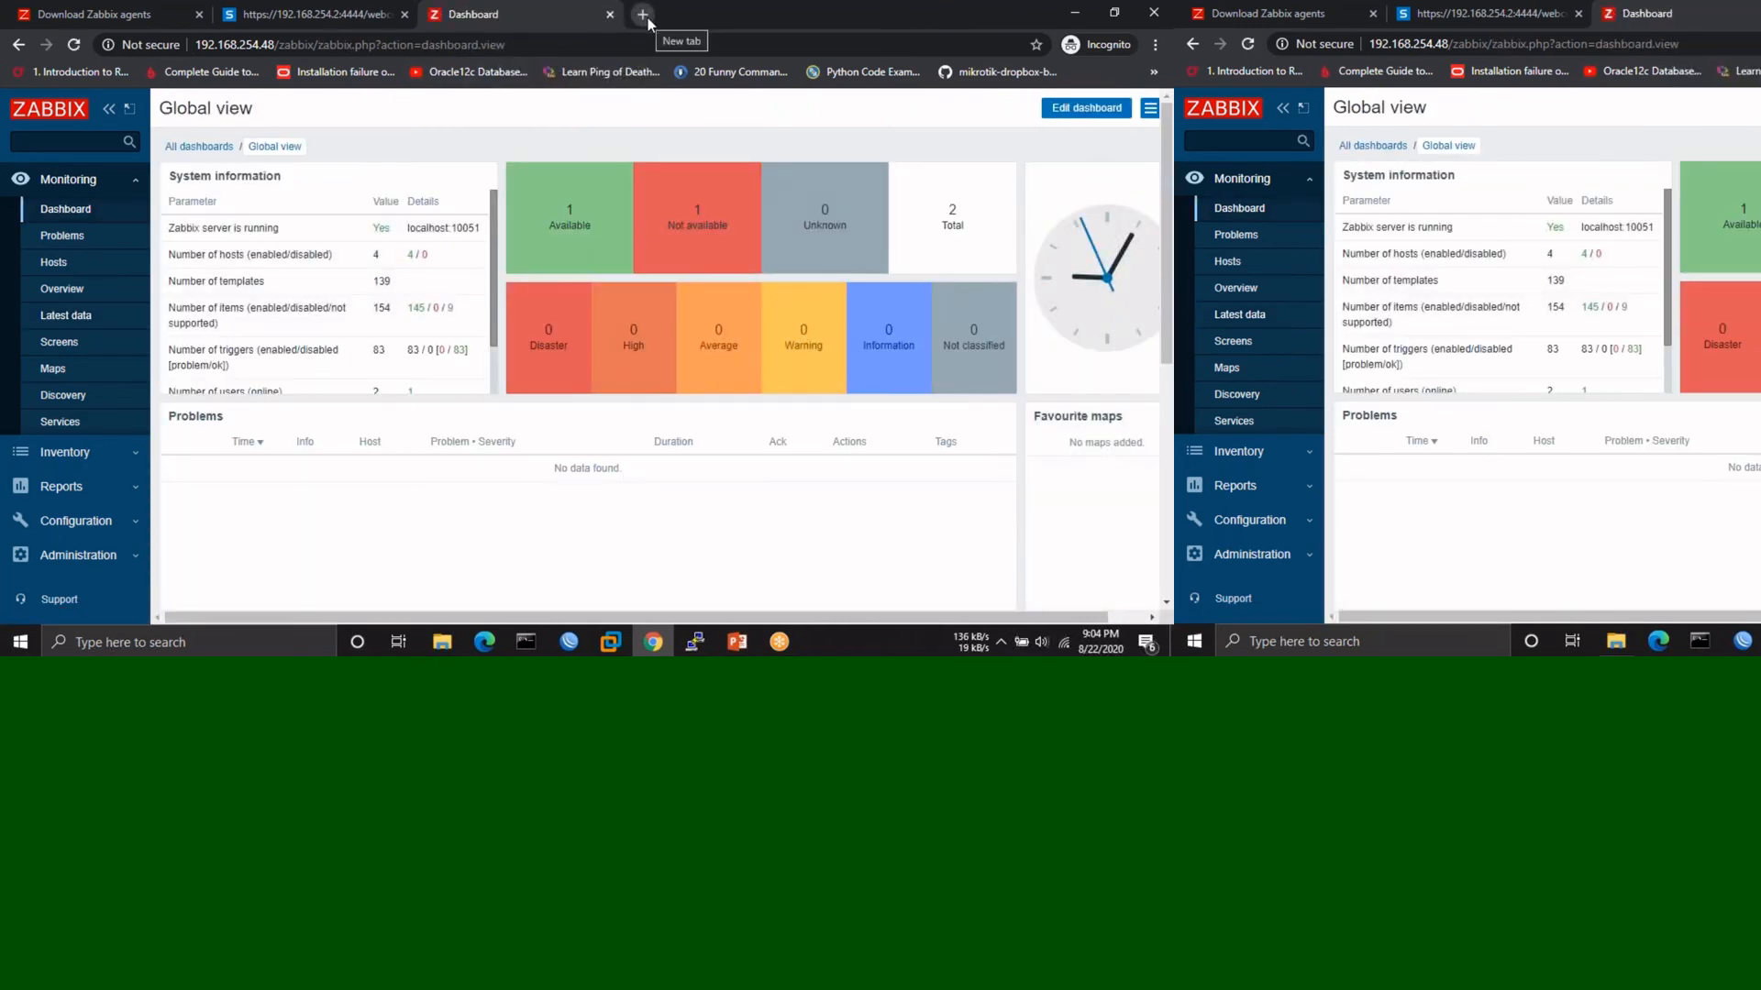
- Google 'zabbix share' in a new tab and open the share.zabbix.com result
click(646, 16)
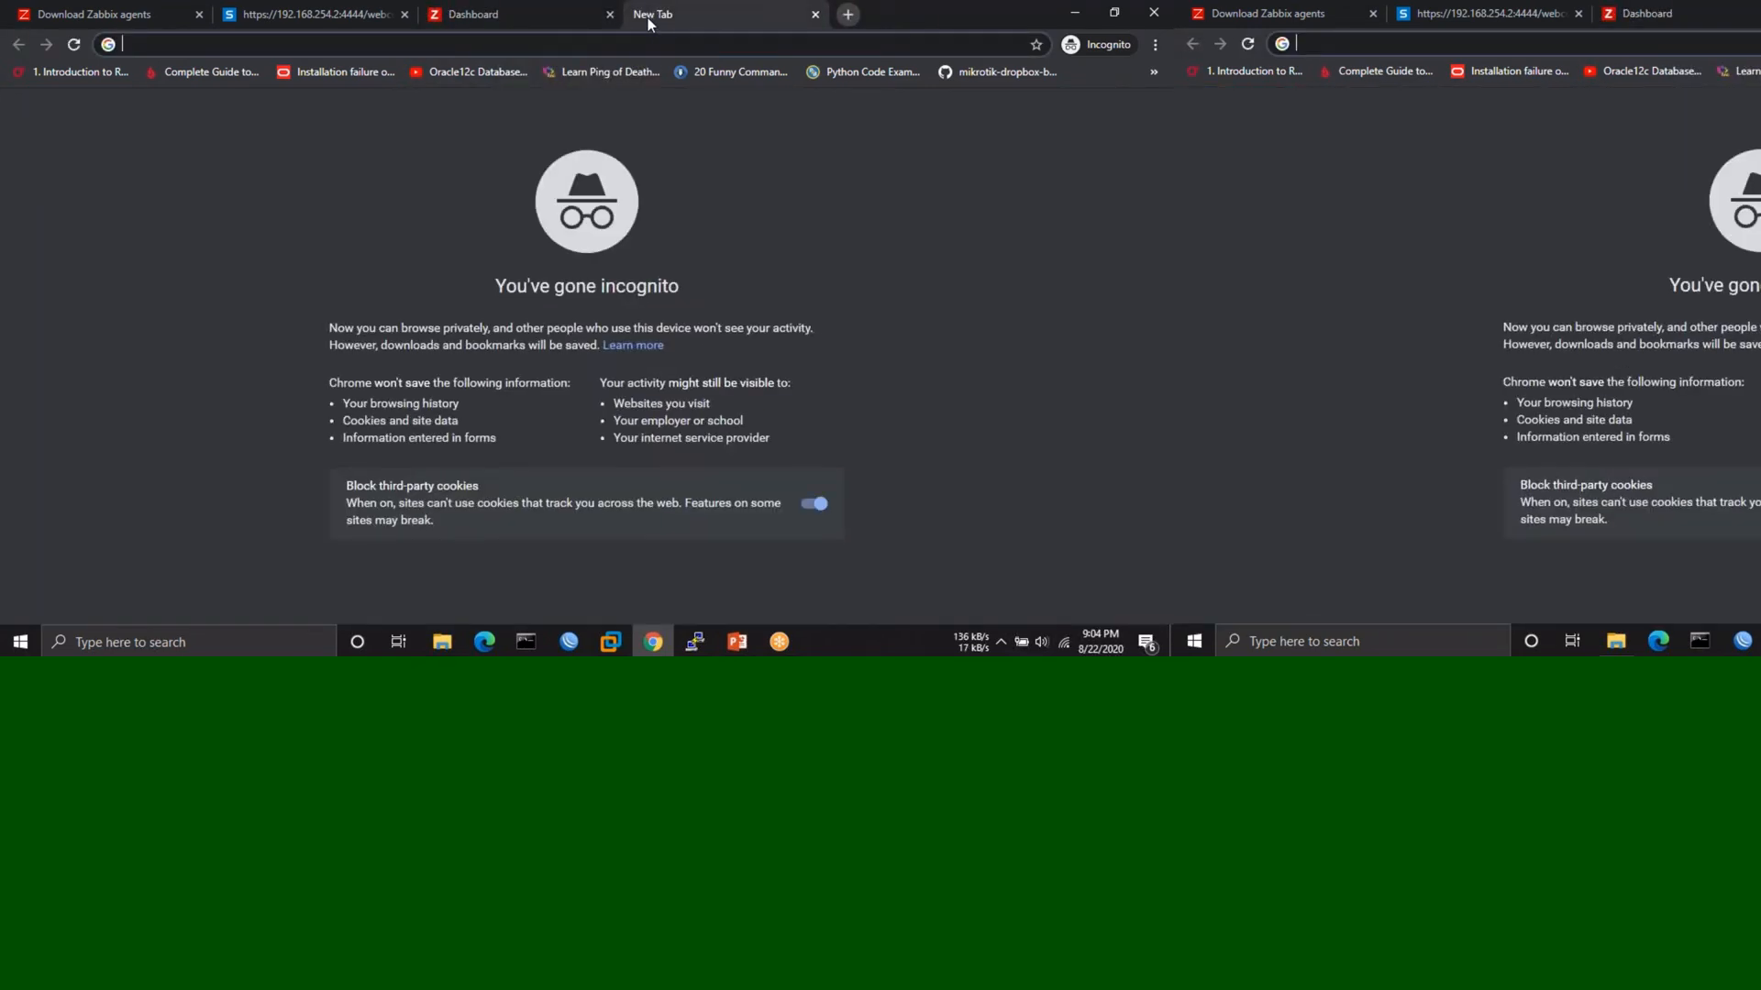
text(zabbi)
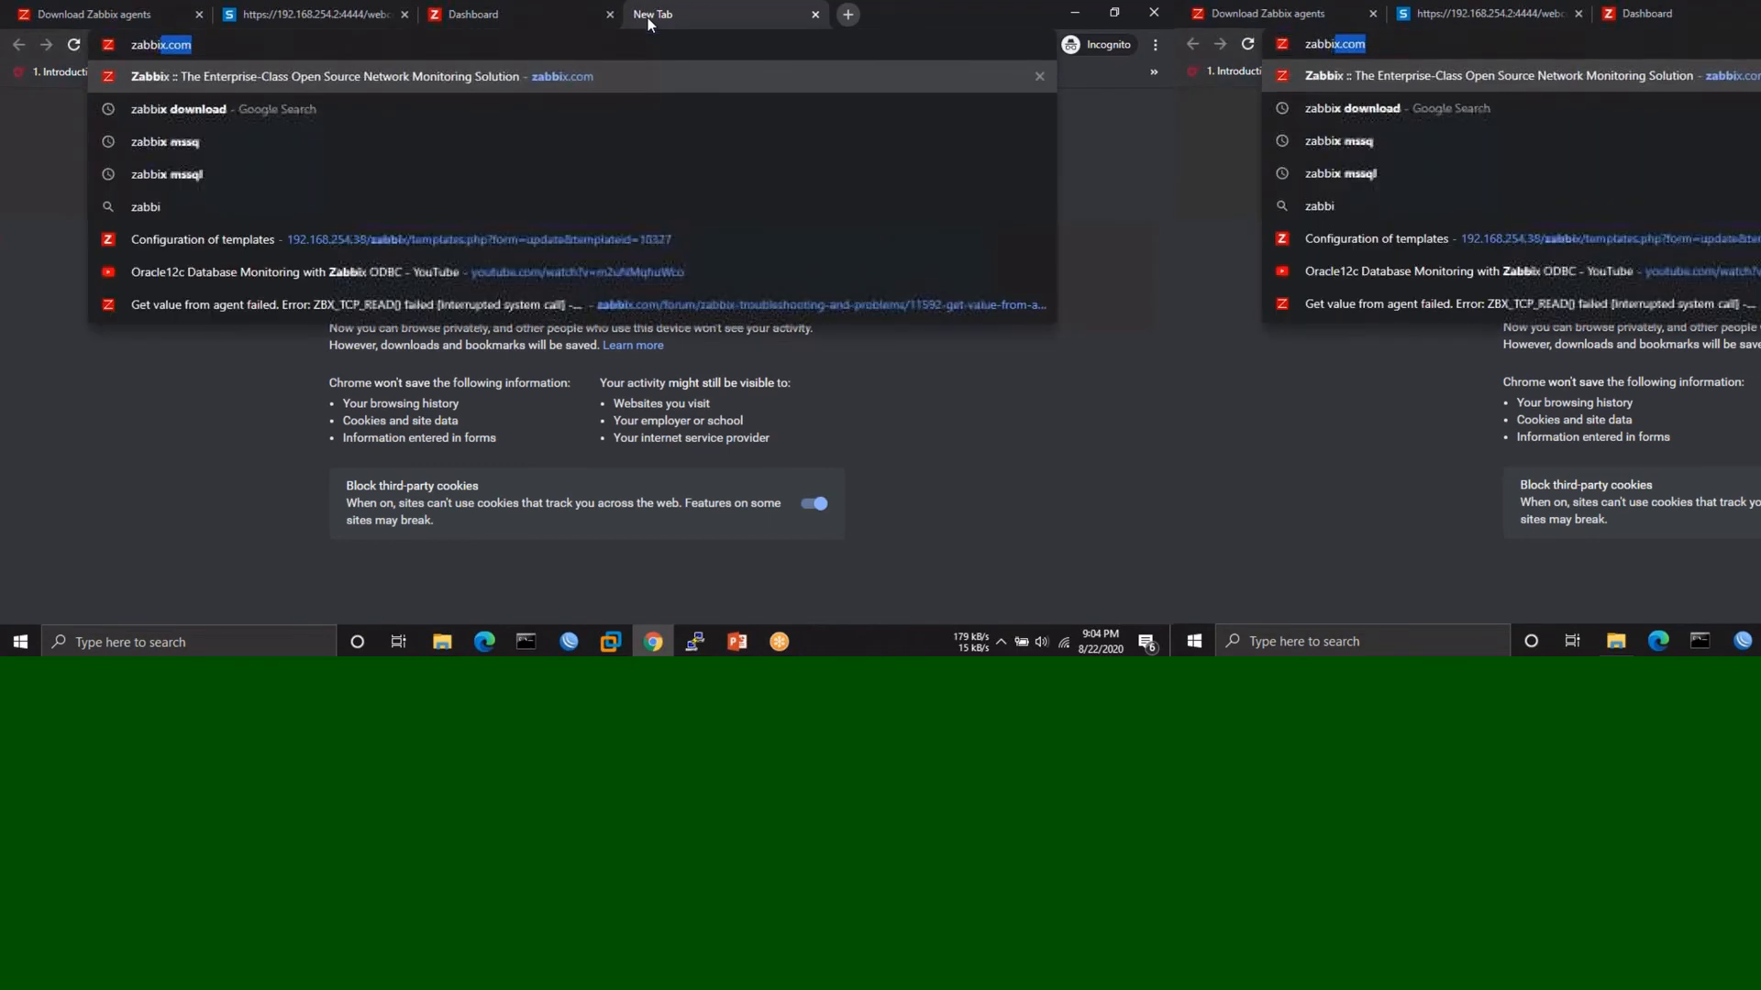
text(x share)
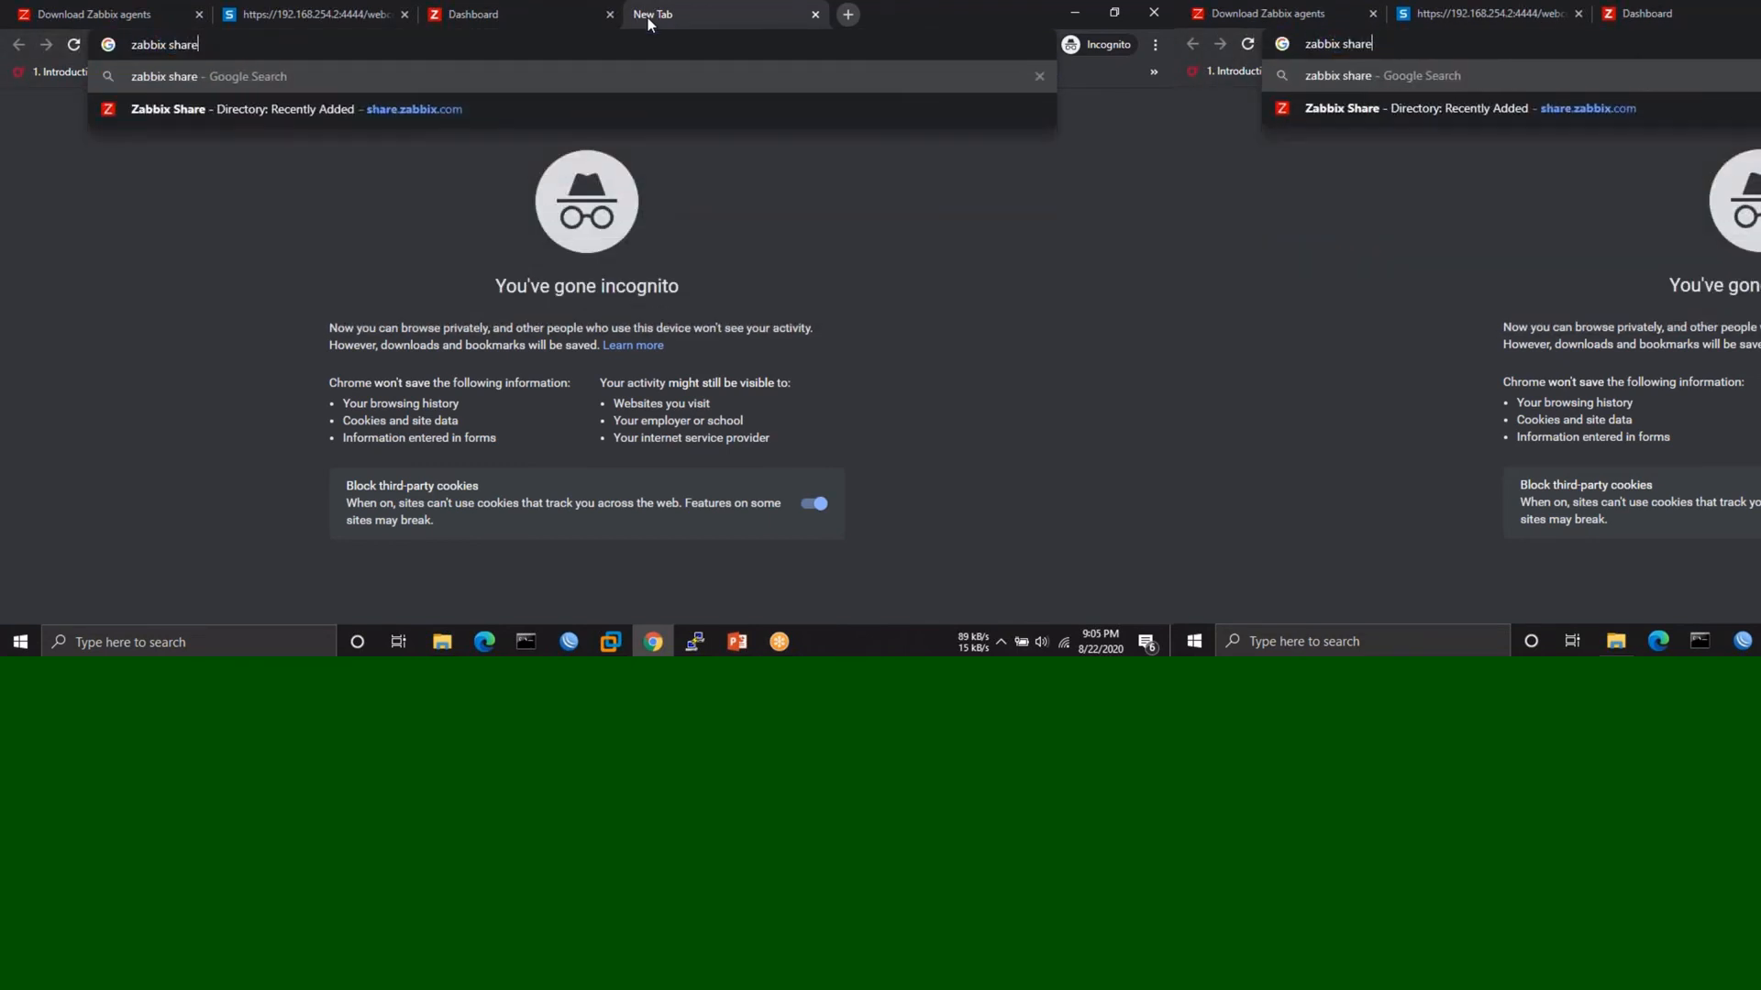
key(Return)
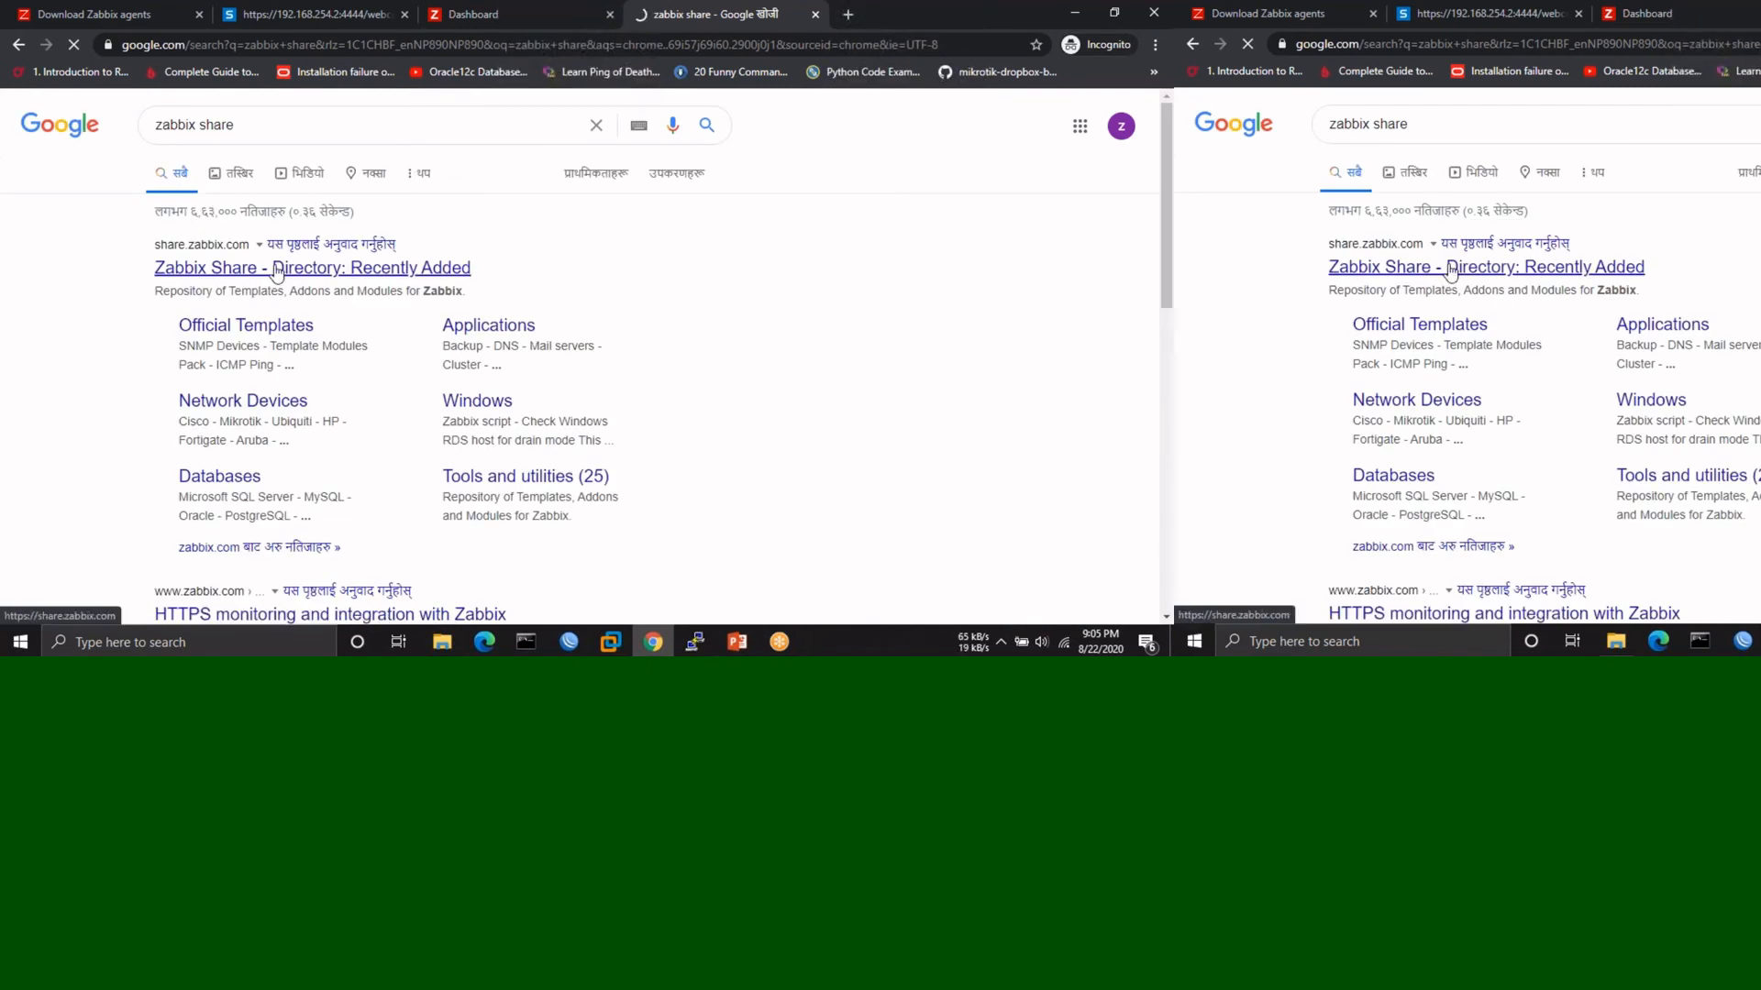
click(323, 269)
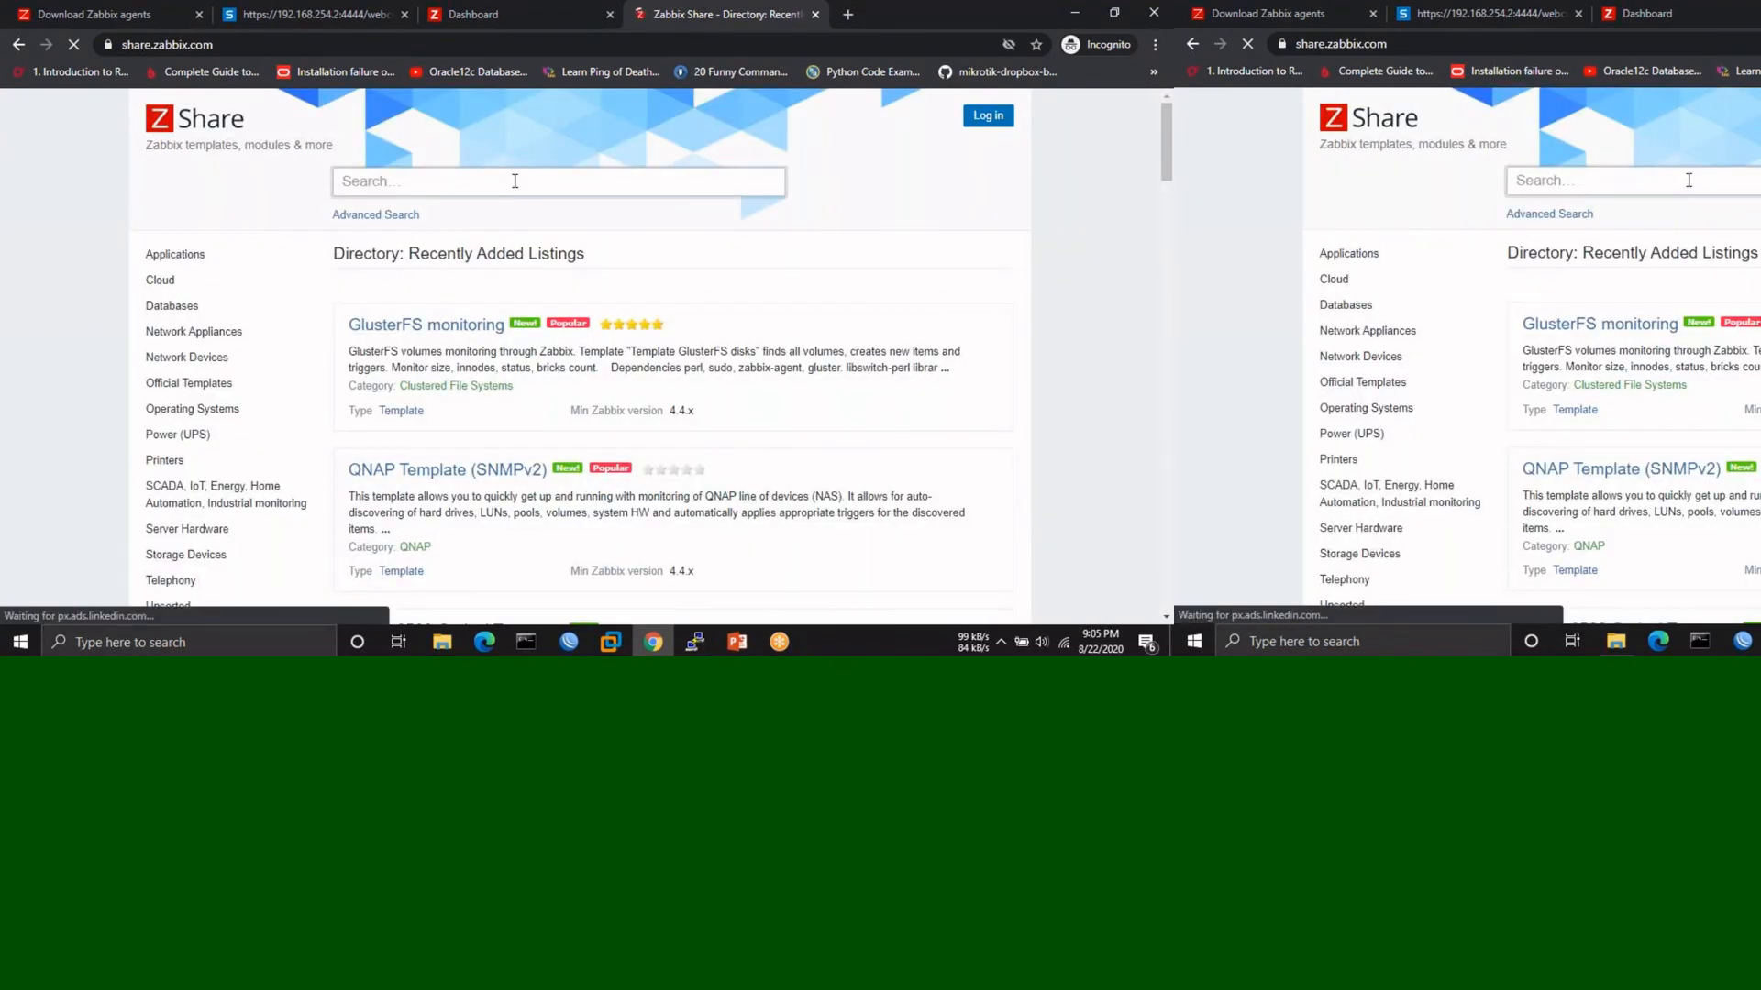
- Search Zabbix Share for 'Sop' and browse the Sophos UTM 9 Firewall VM Appliance & Hardware listing
click(515, 181)
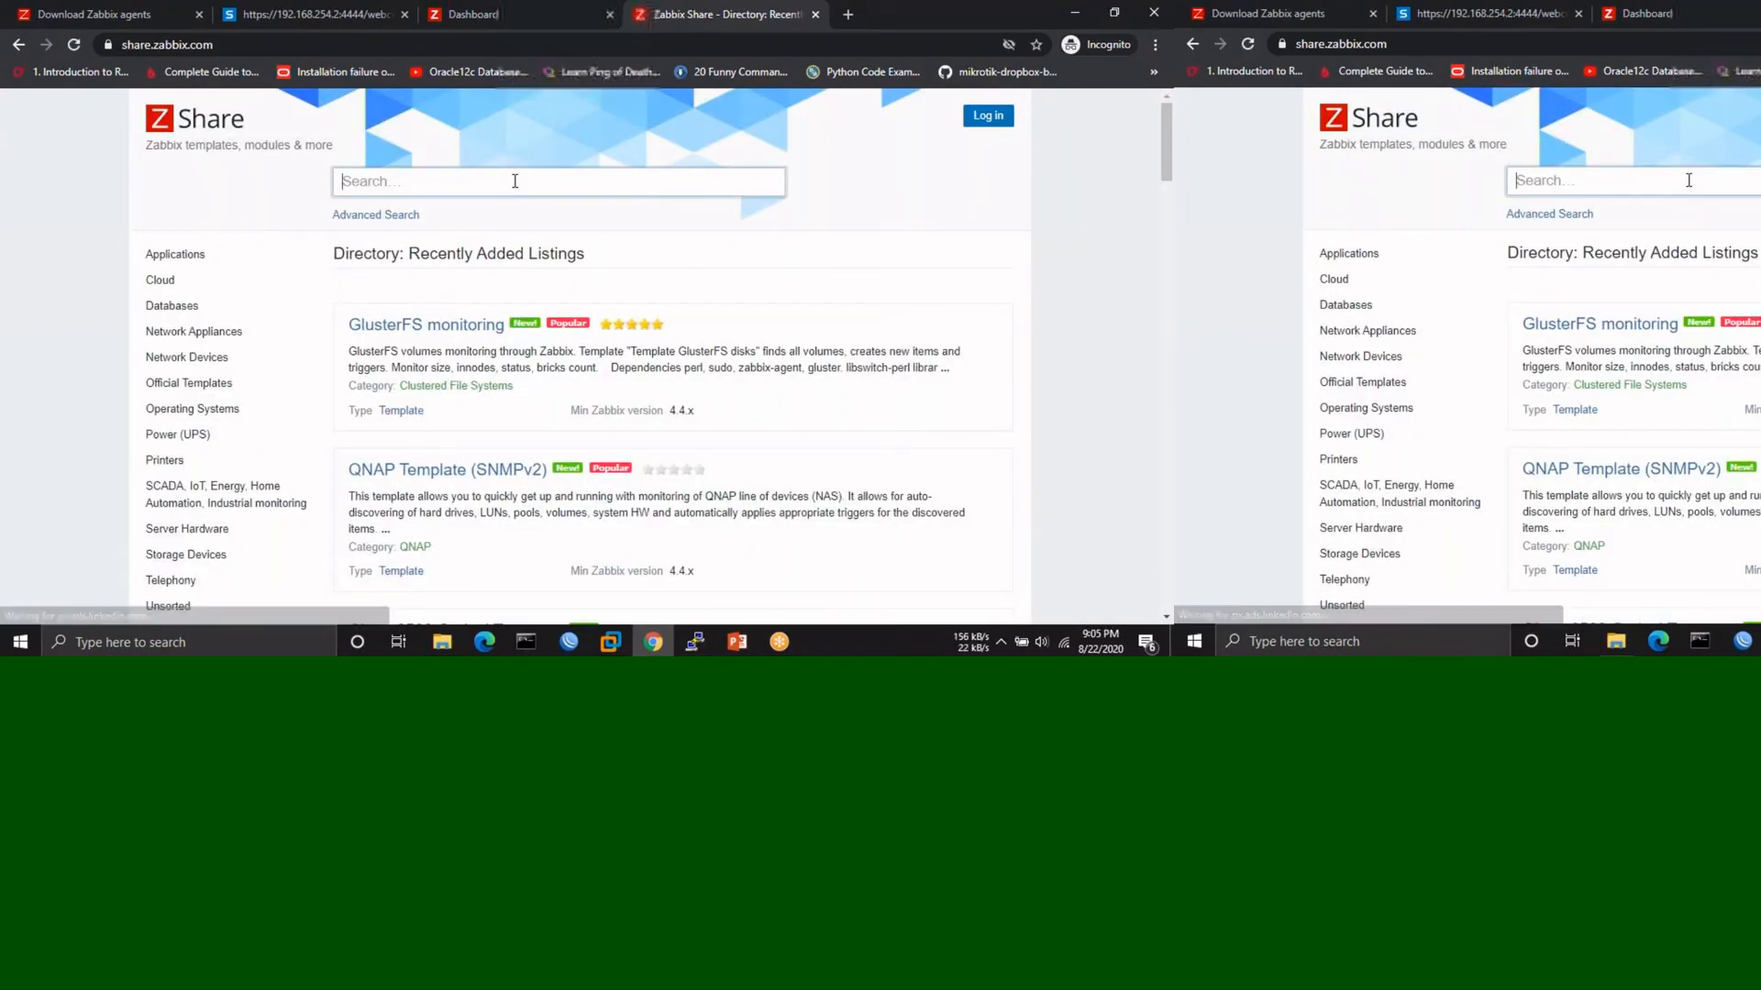
text(Sophos)
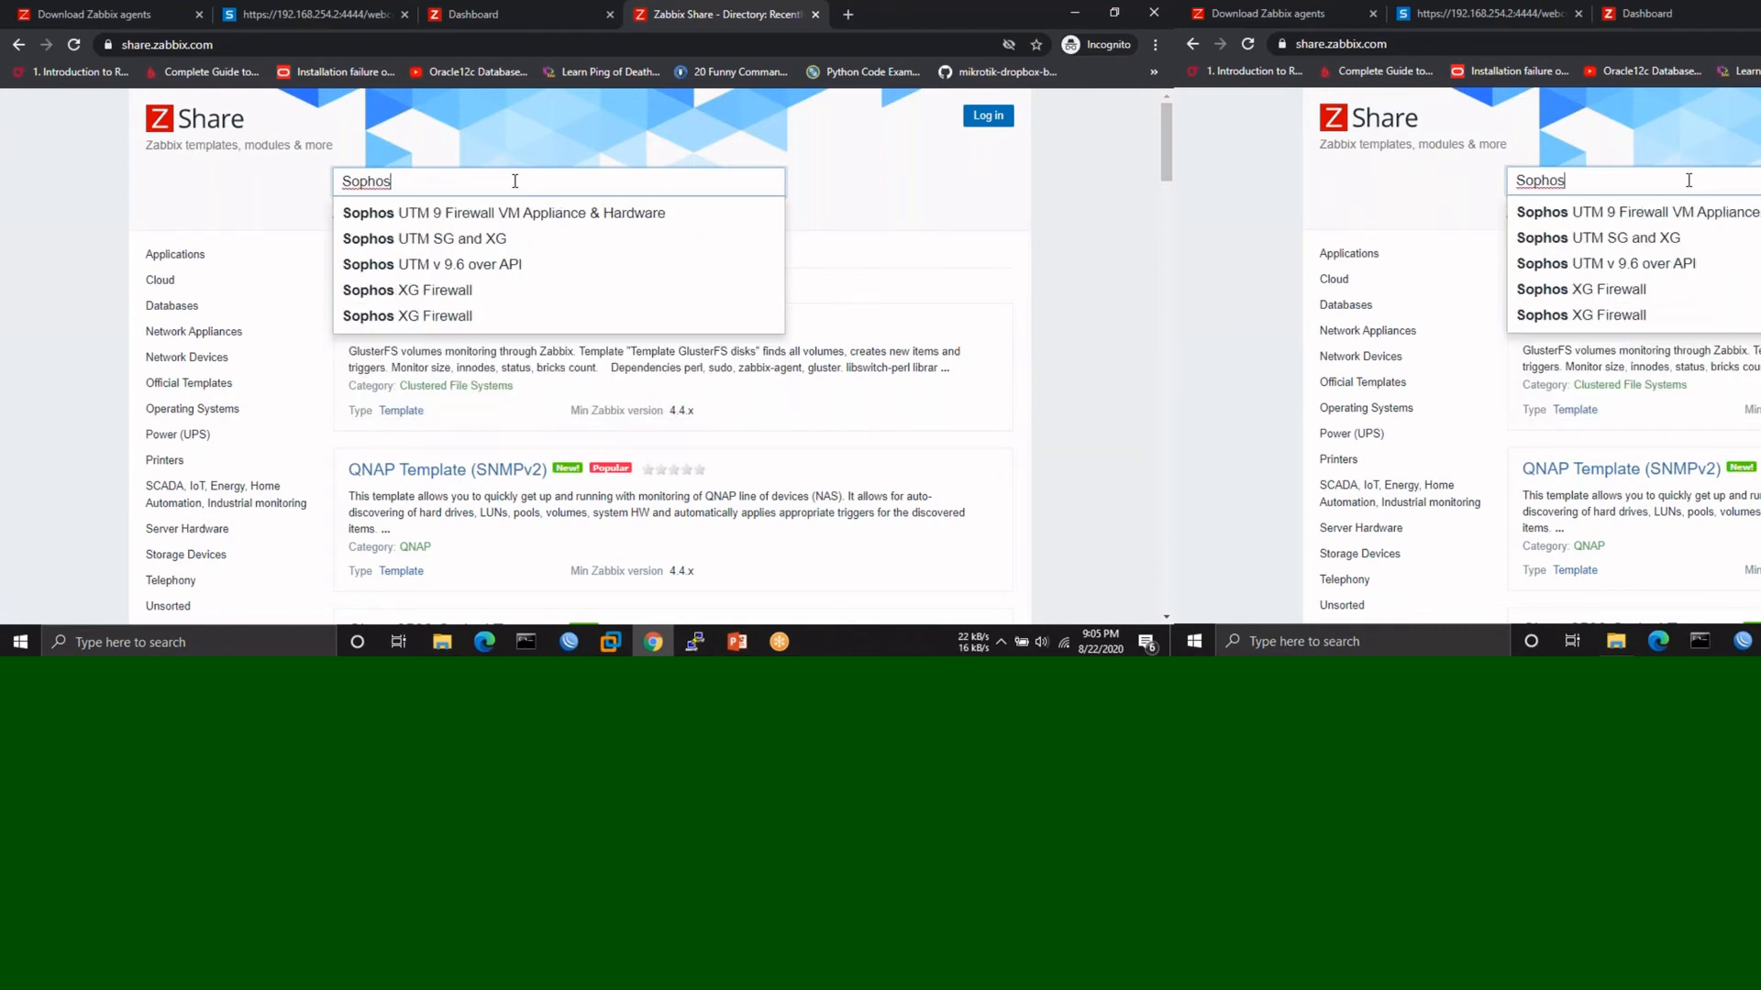
click(417, 296)
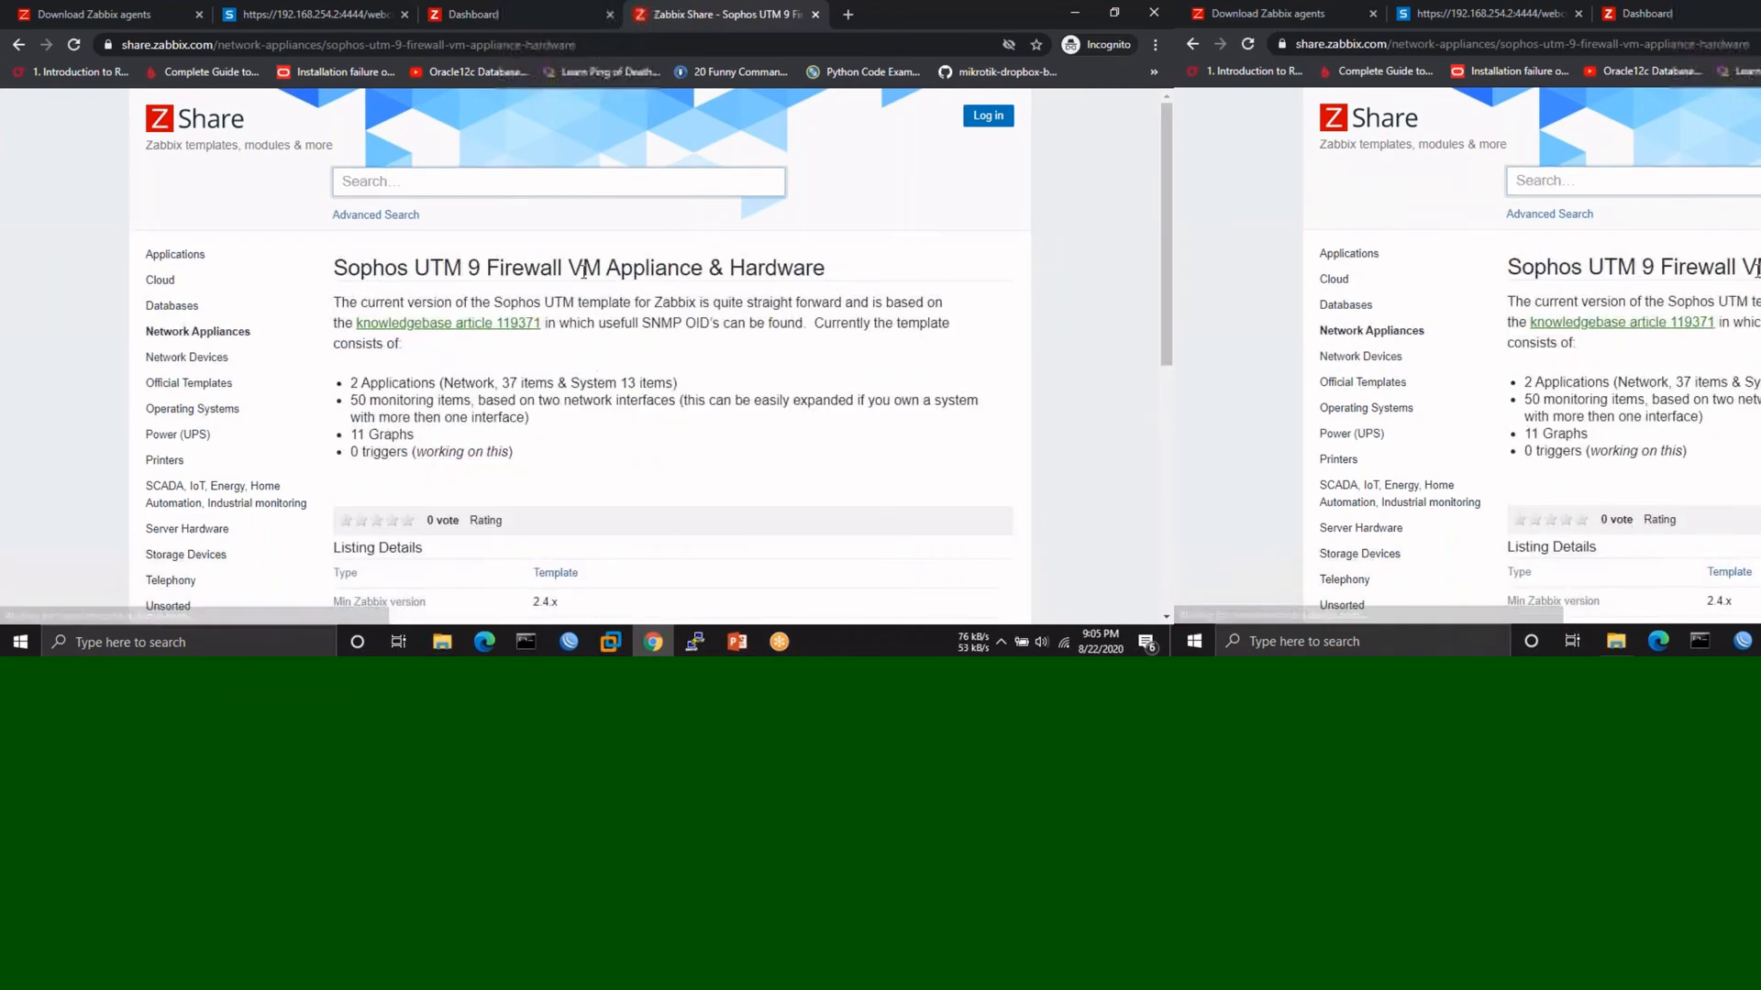
scroll(669, 379, down, 1)
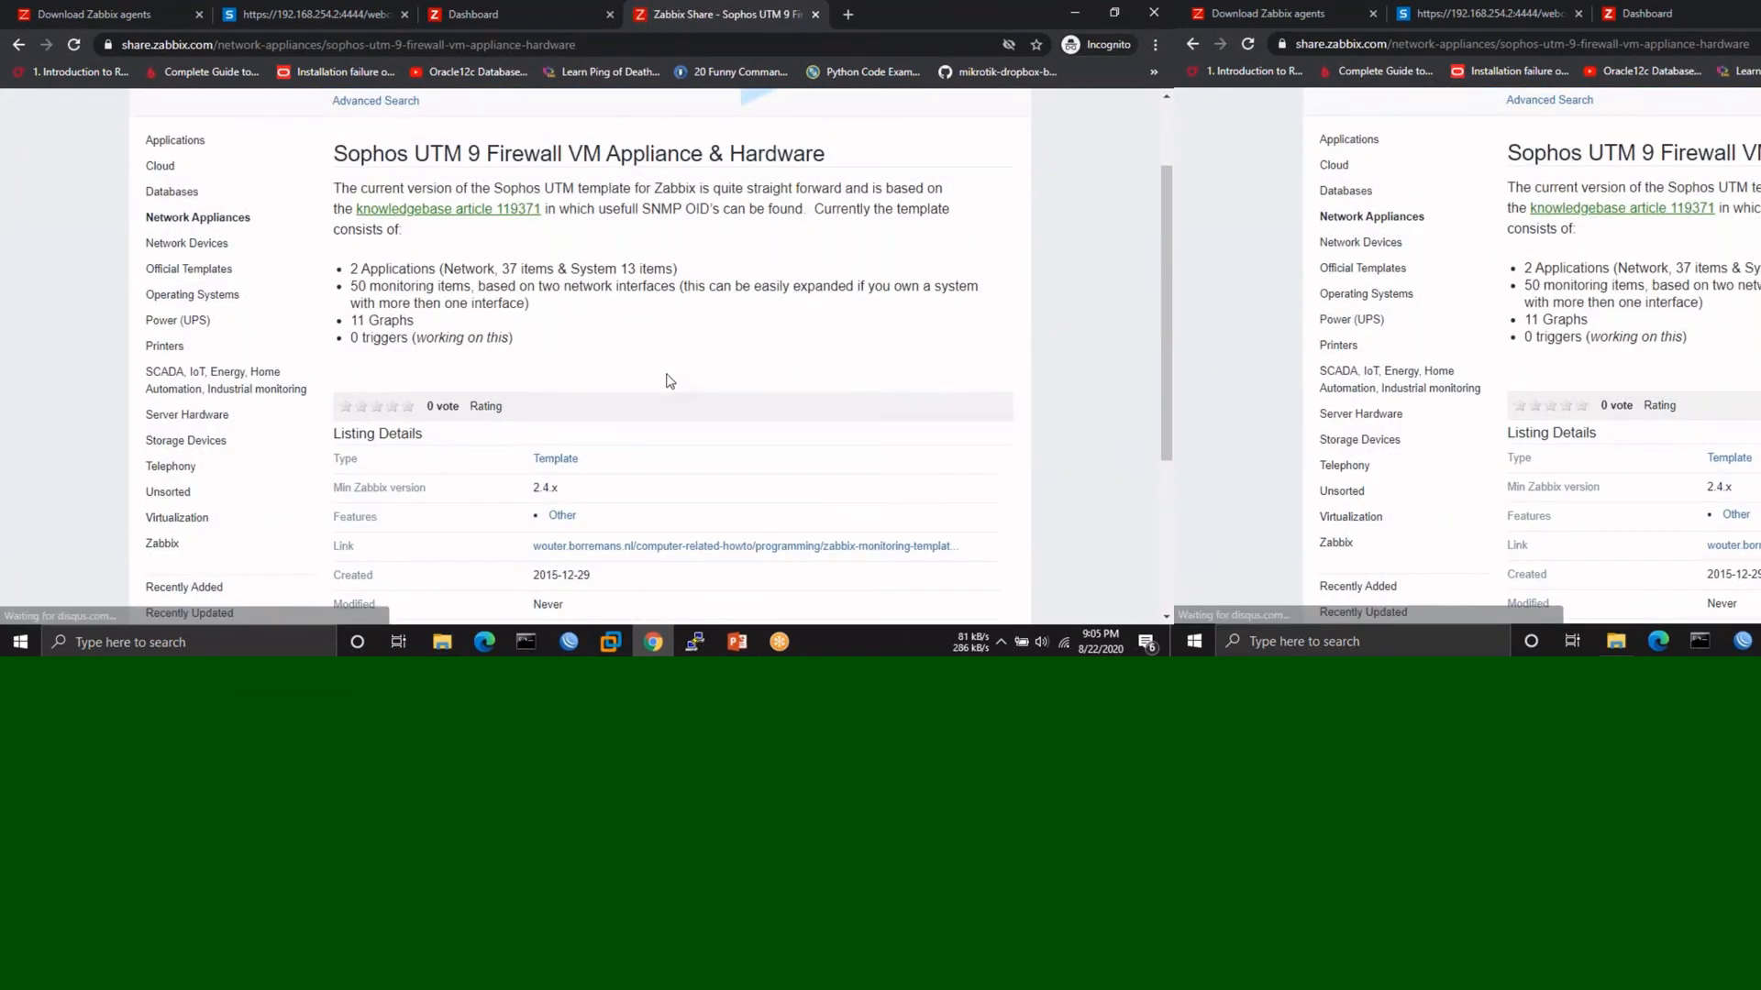
scroll(668, 380, down, 3)
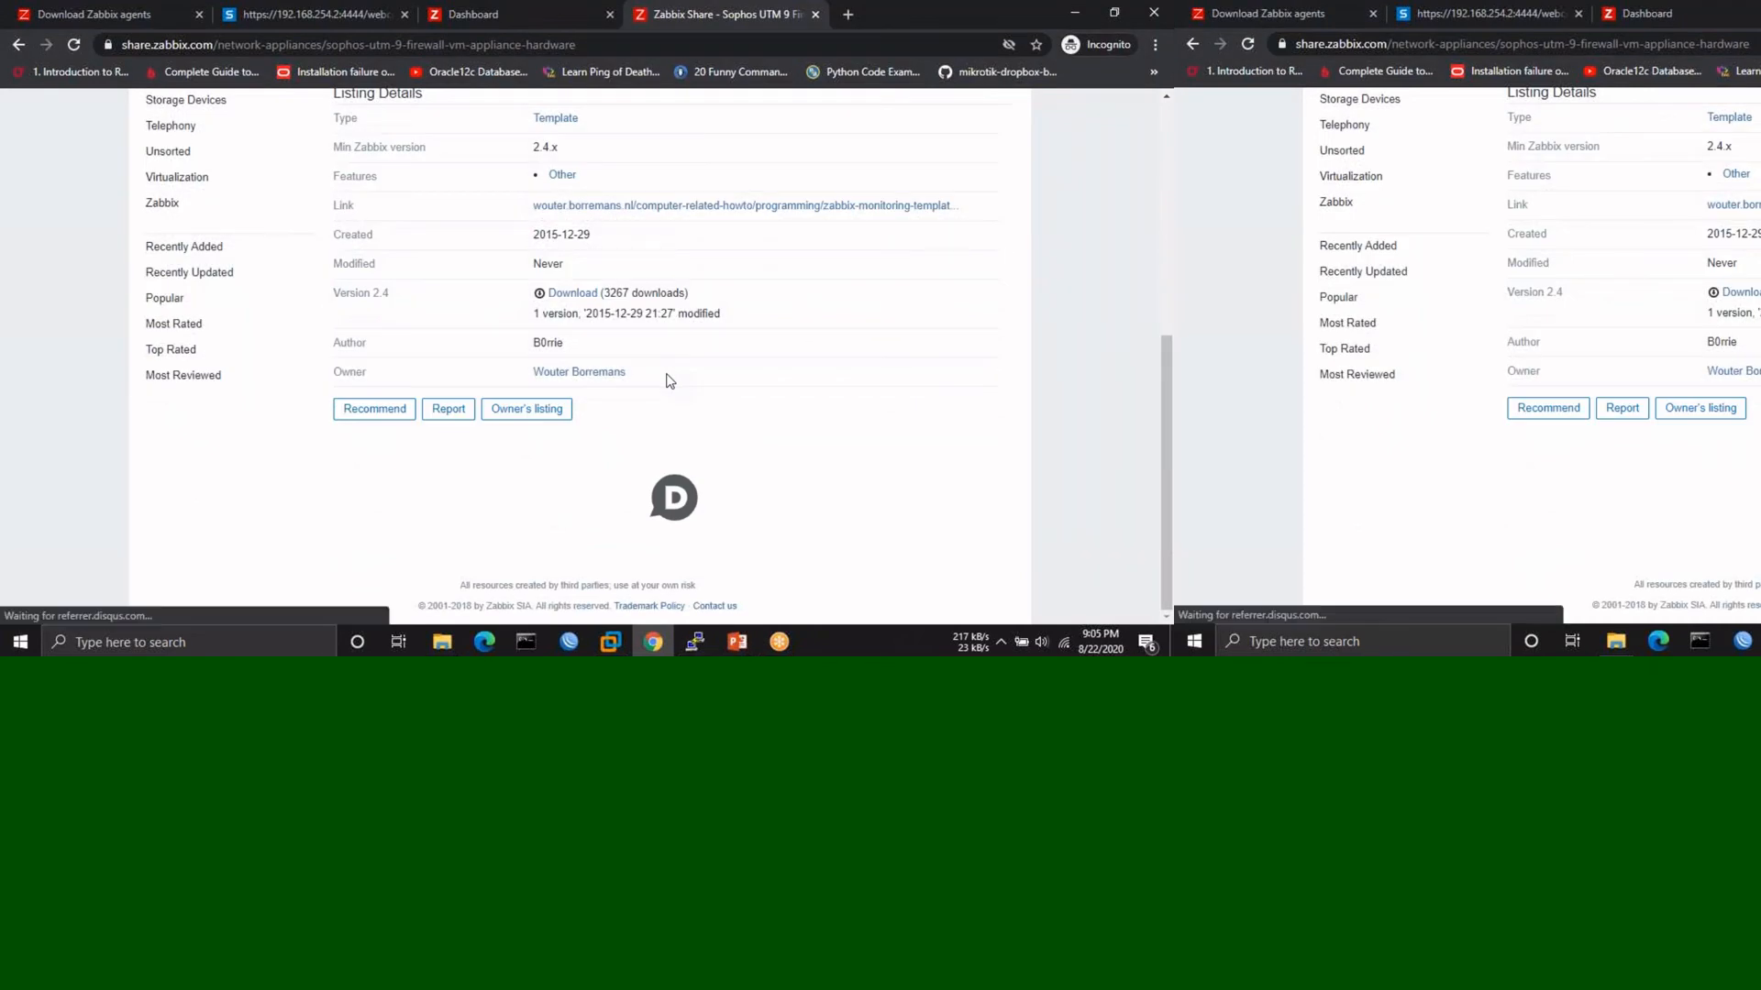
scroll(668, 380, up, 5)
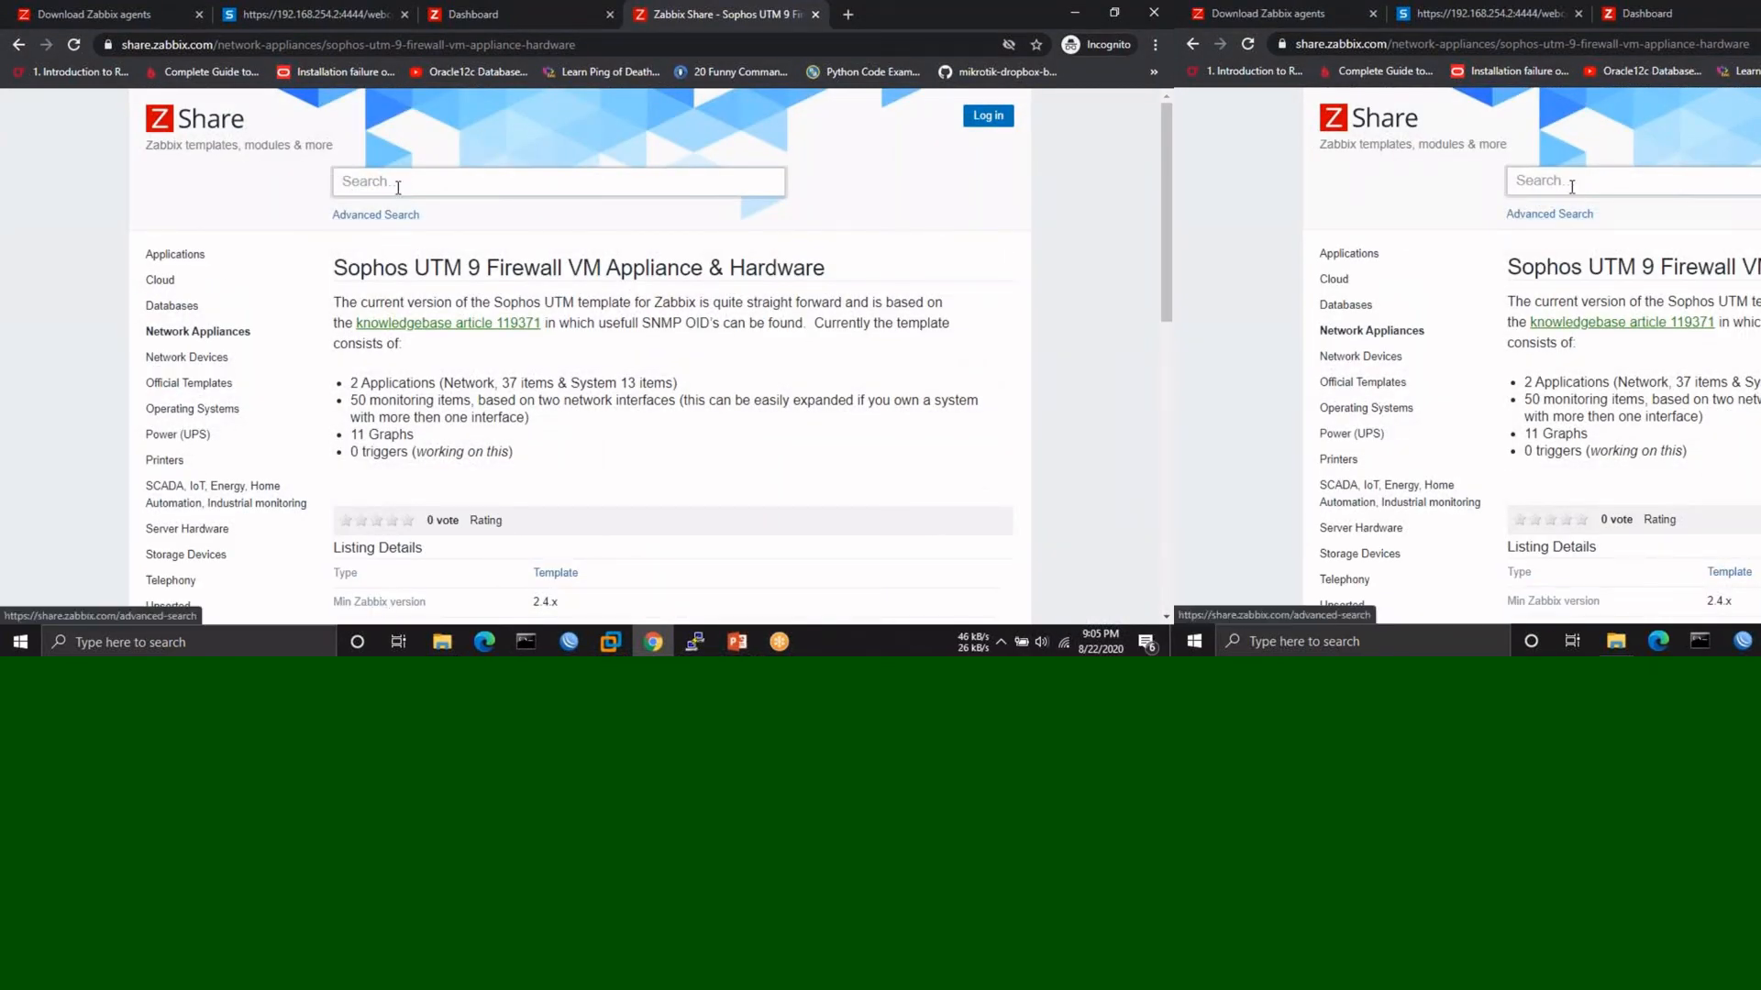
- Find the Sophos XG Firewall template, download it, and return to the Zabbix dashboard tab
click(399, 183)
text(Sophos)
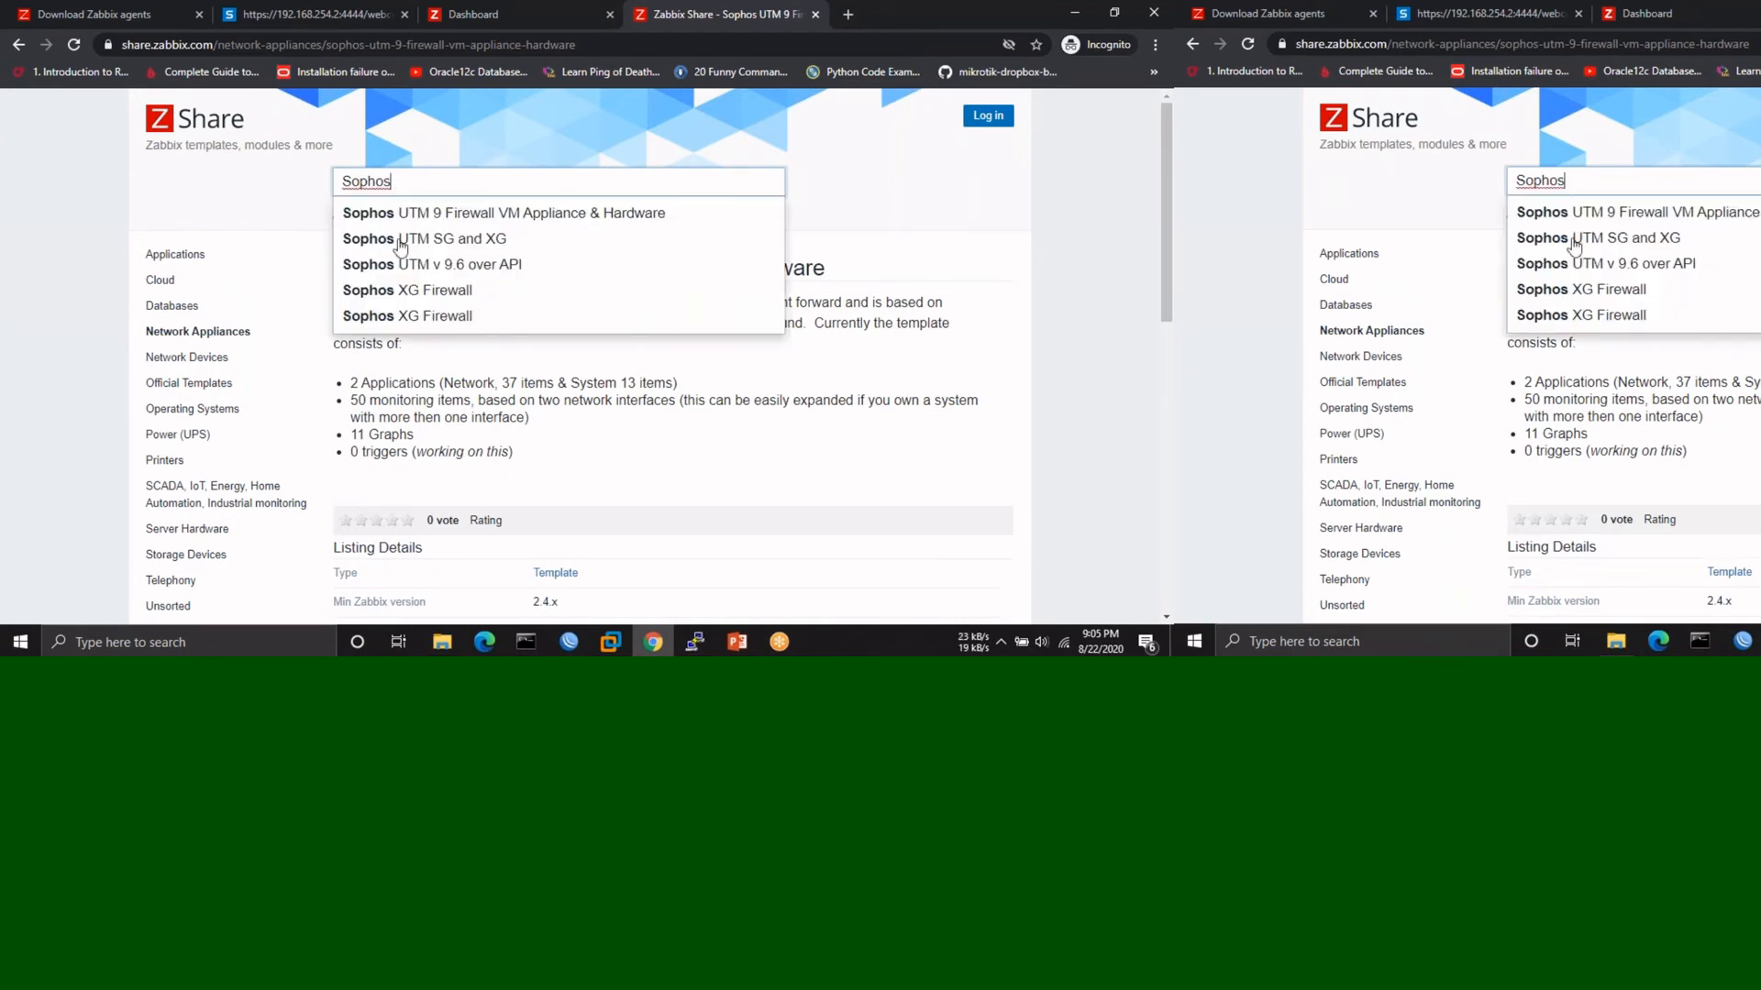
click(382, 288)
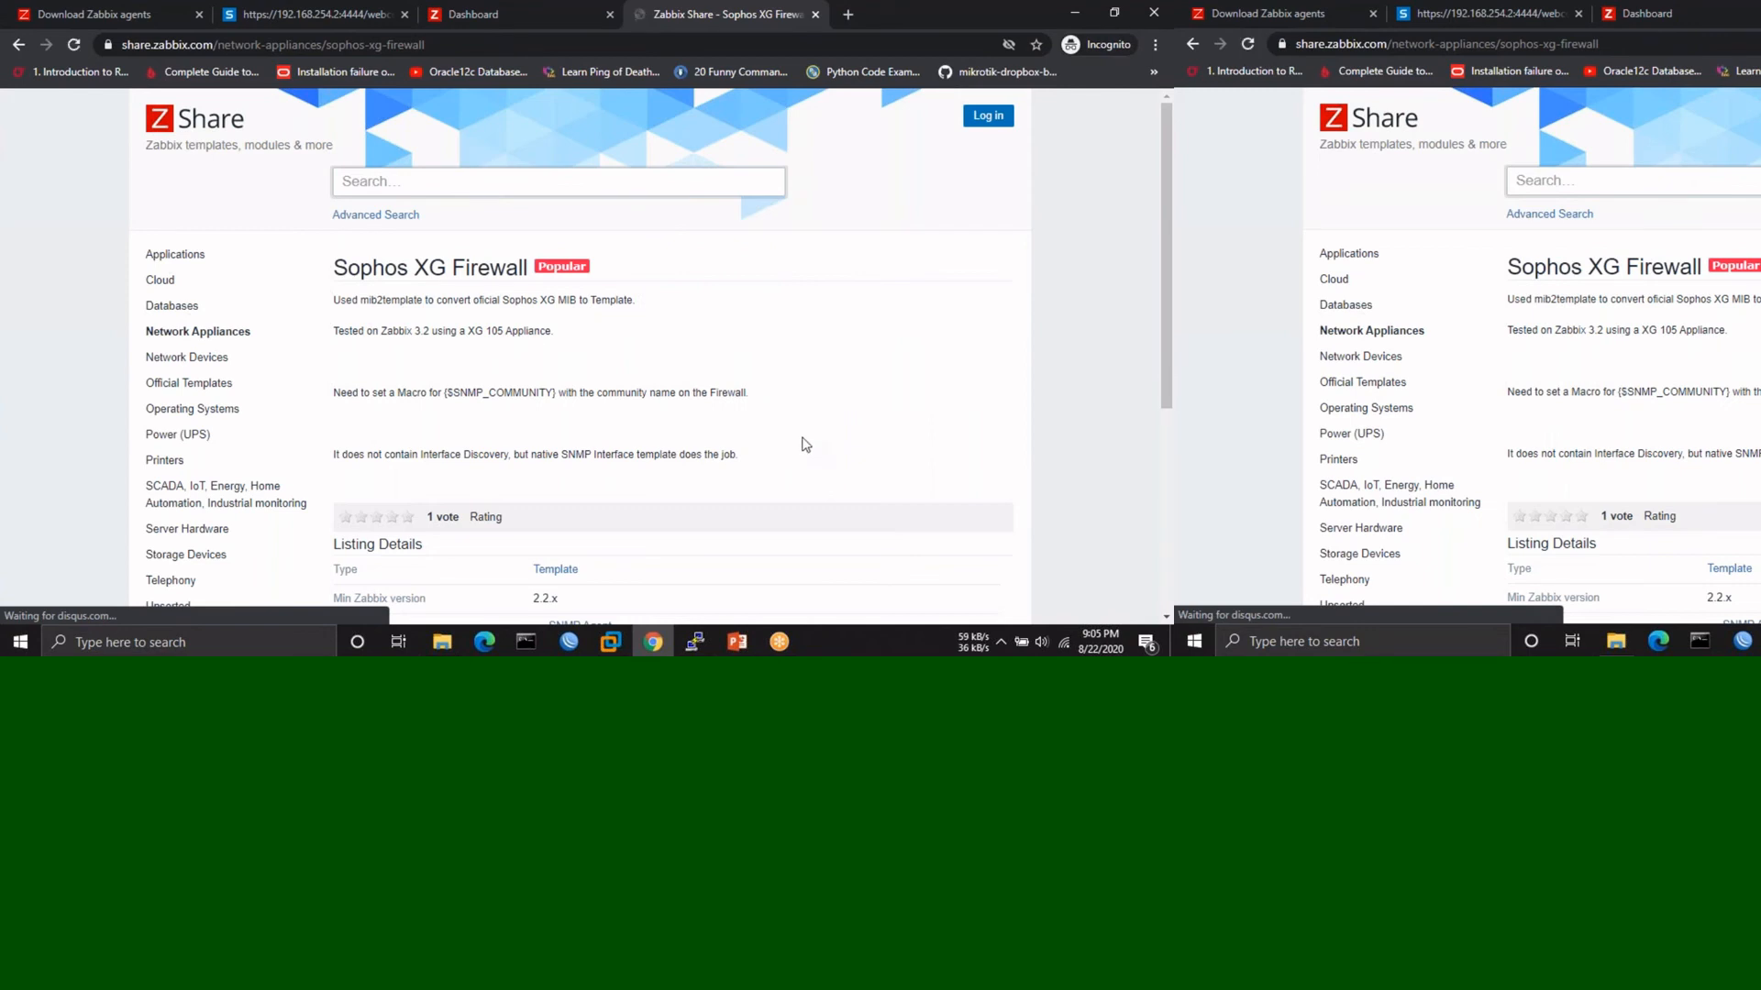
scroll(804, 444, down, 4)
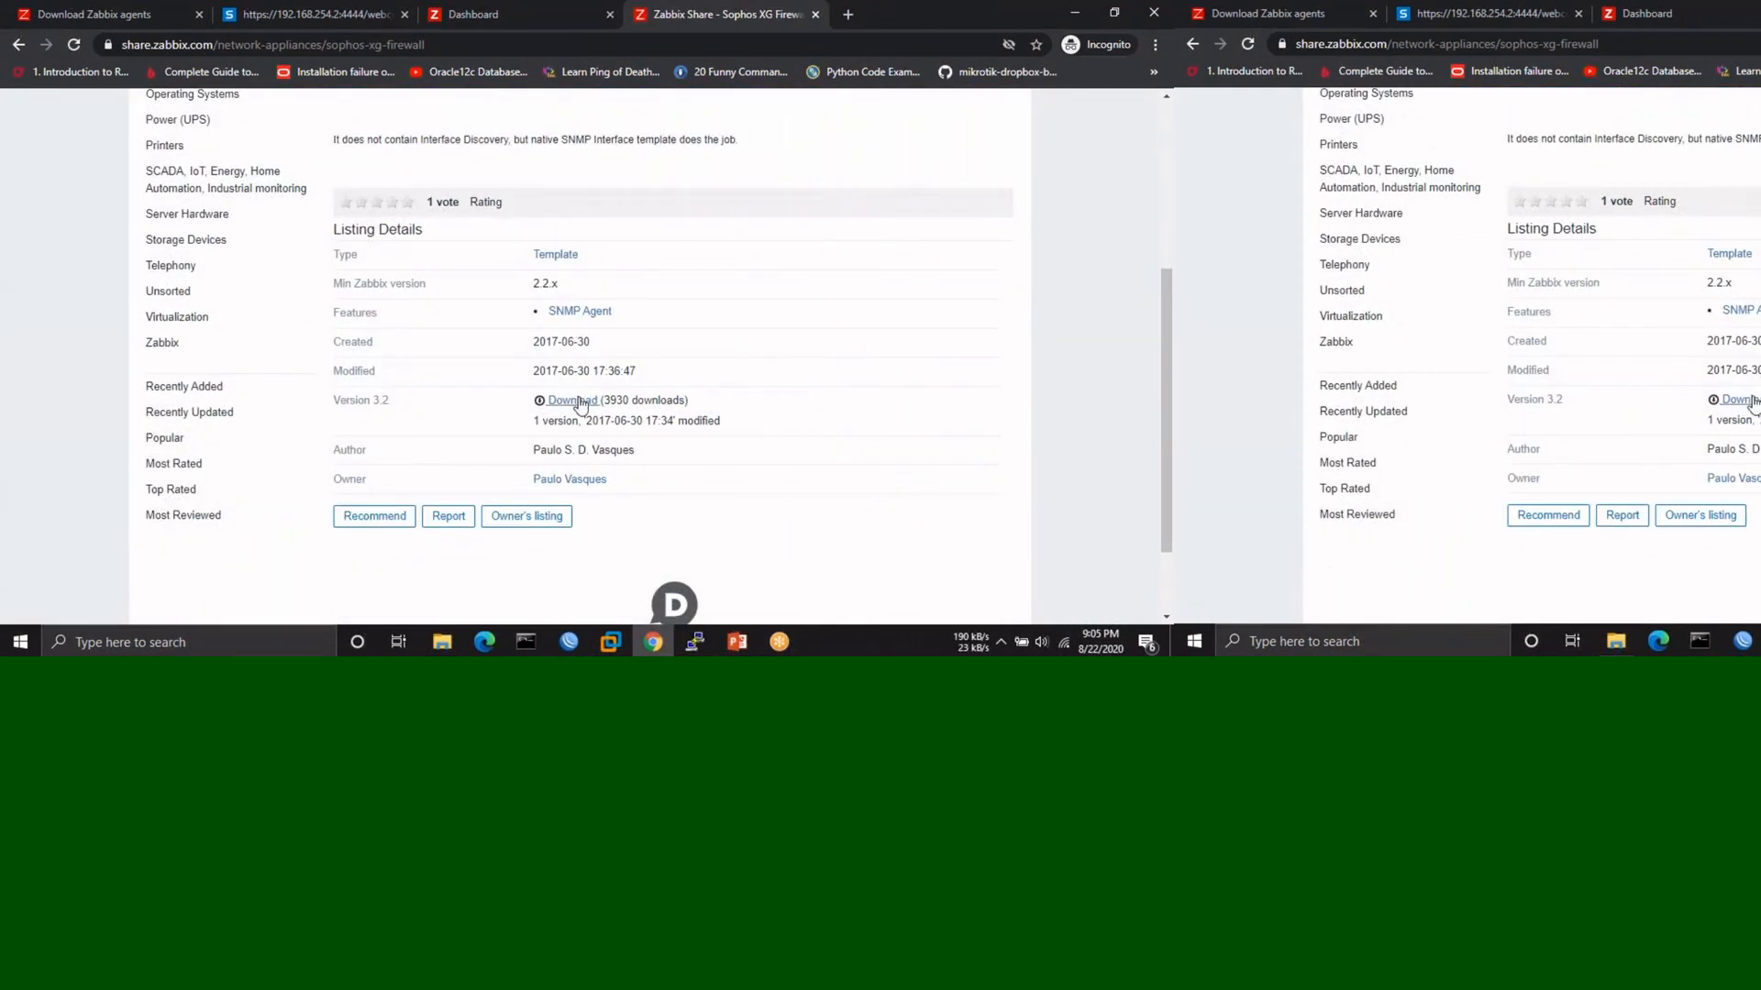
click(574, 401)
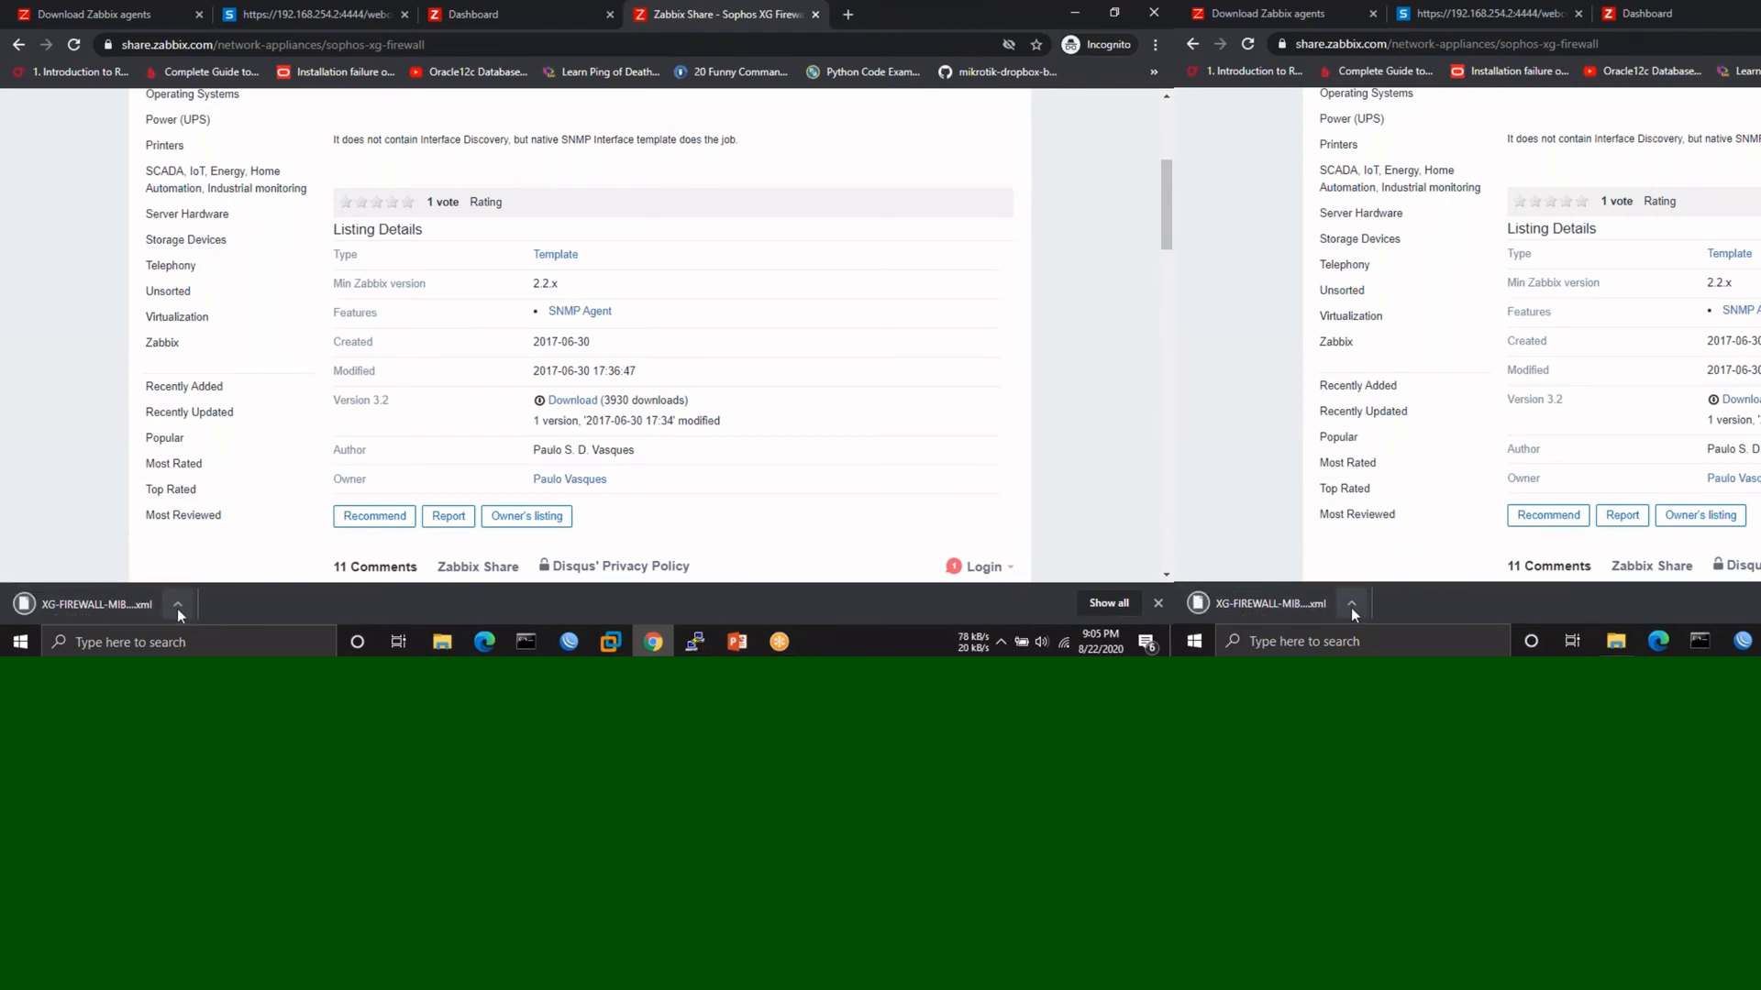
click(461, 26)
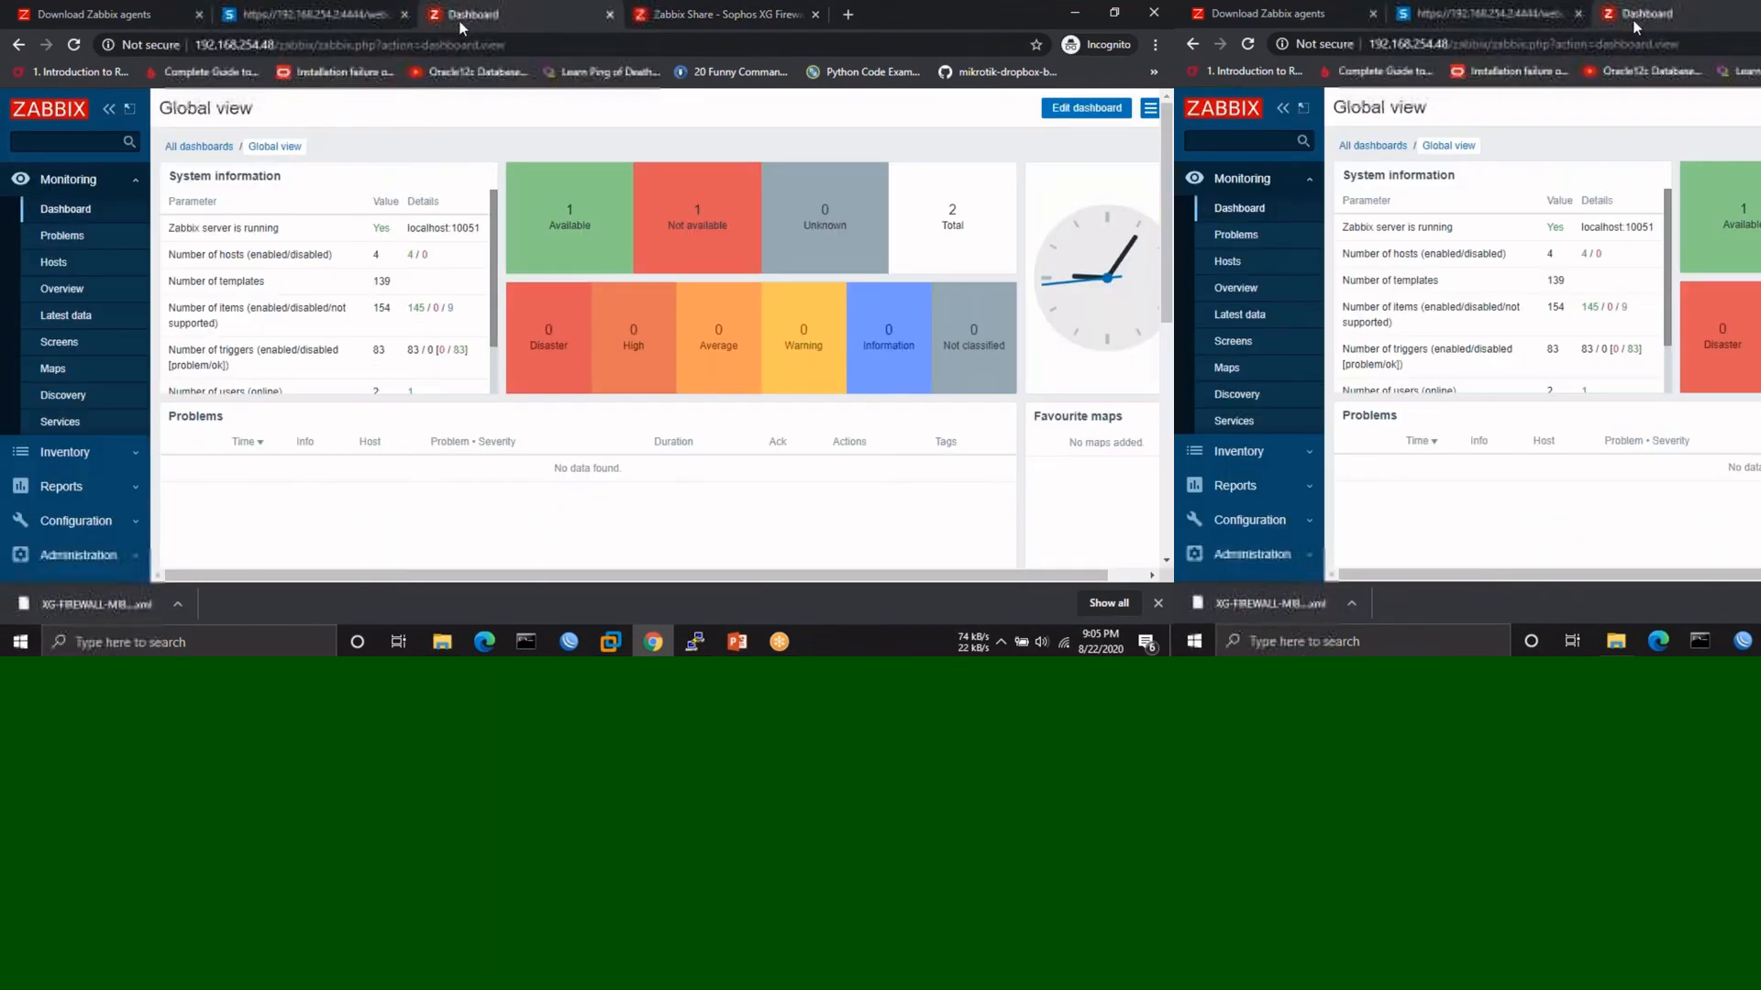
- Open Configuration > Templates, start a new template, then back out to the Templates list unsaved
scroll(61, 288, down, 2)
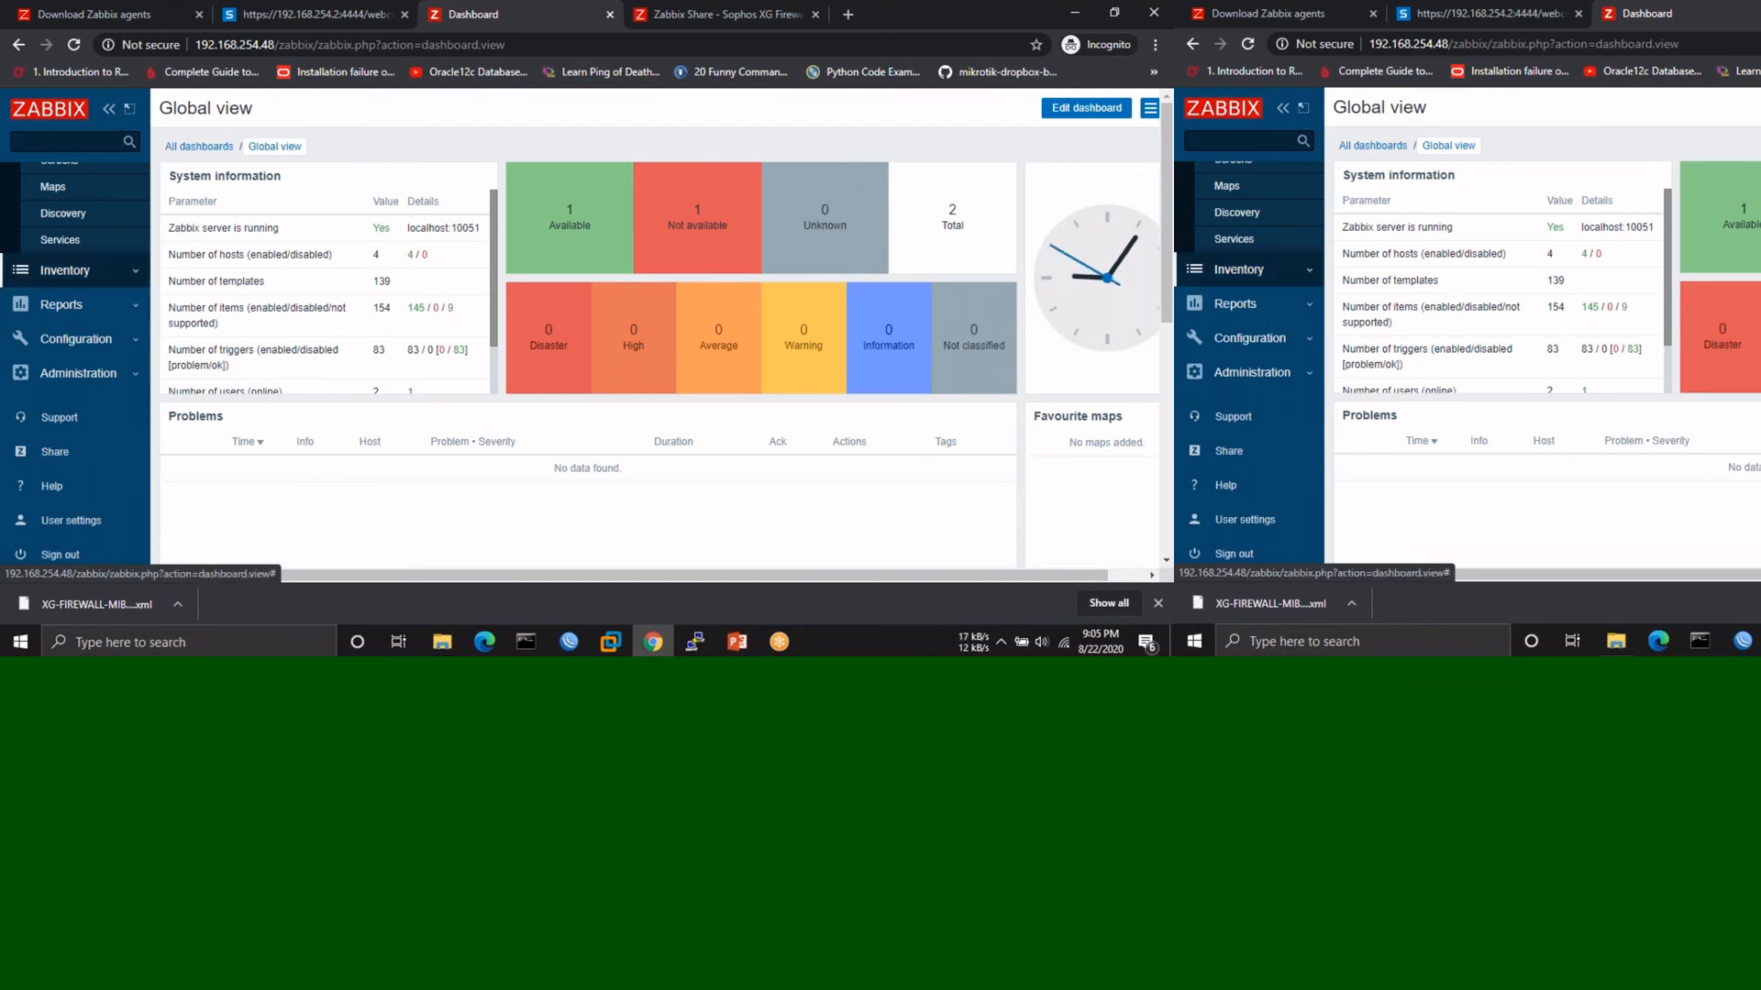
click(103, 354)
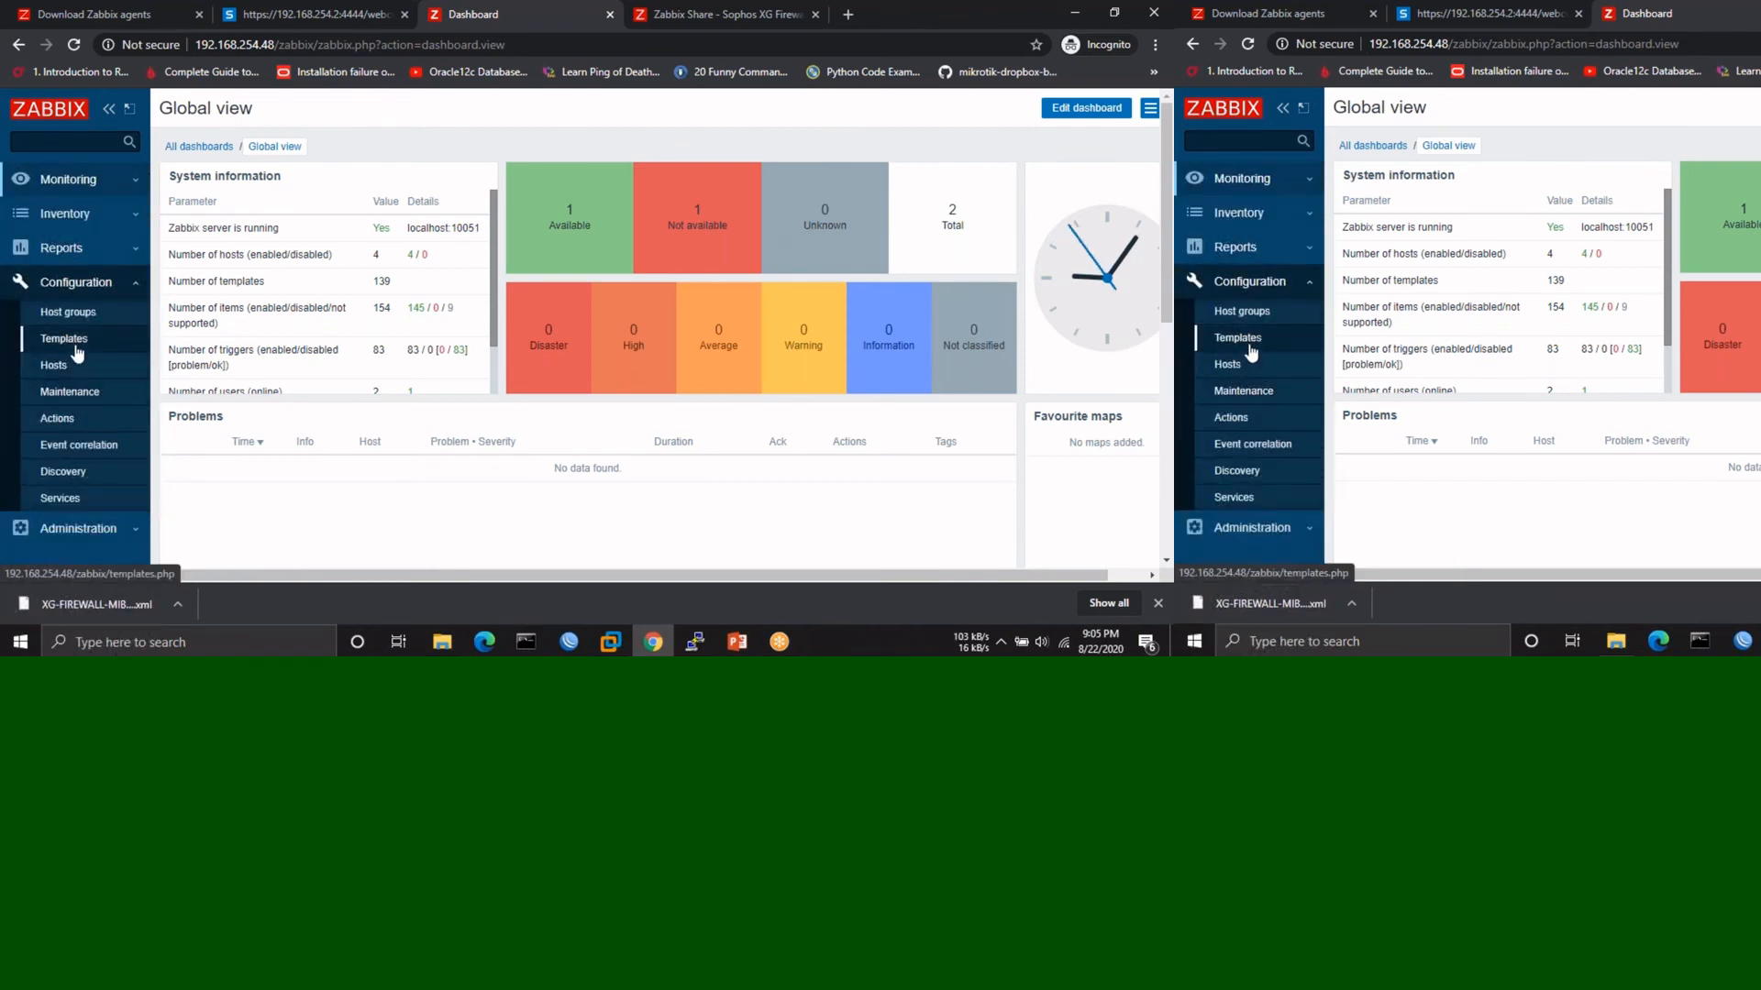
click(77, 349)
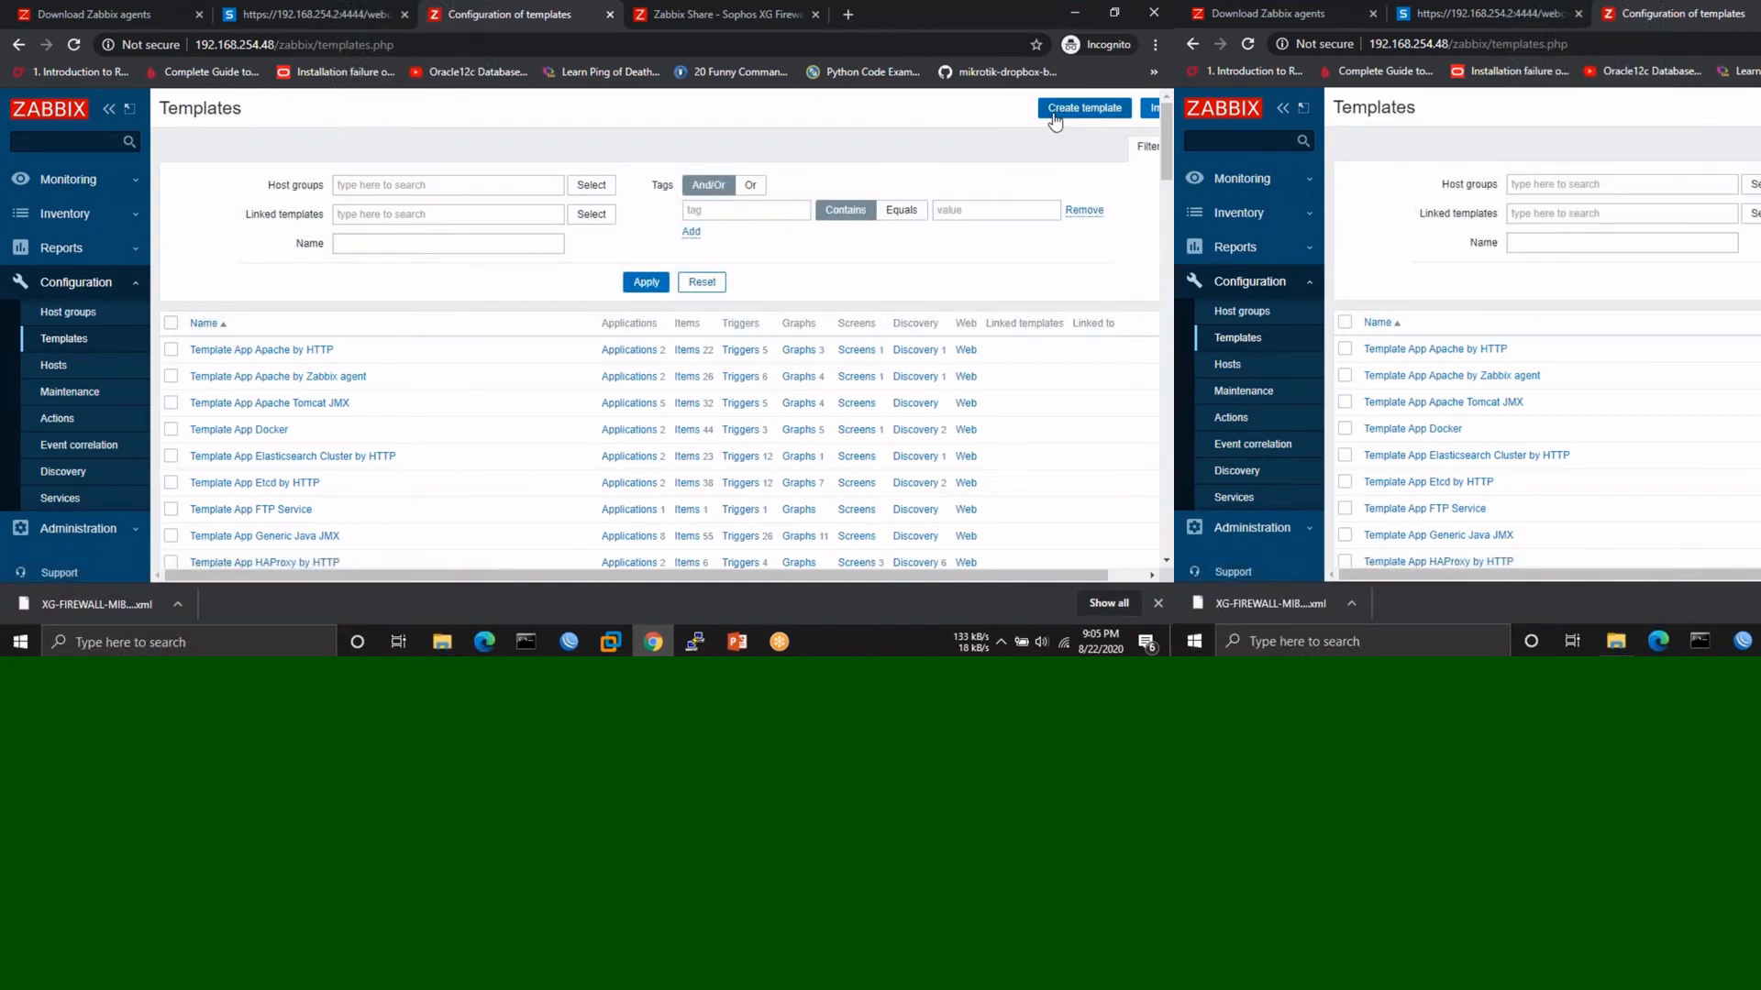
click(1056, 110)
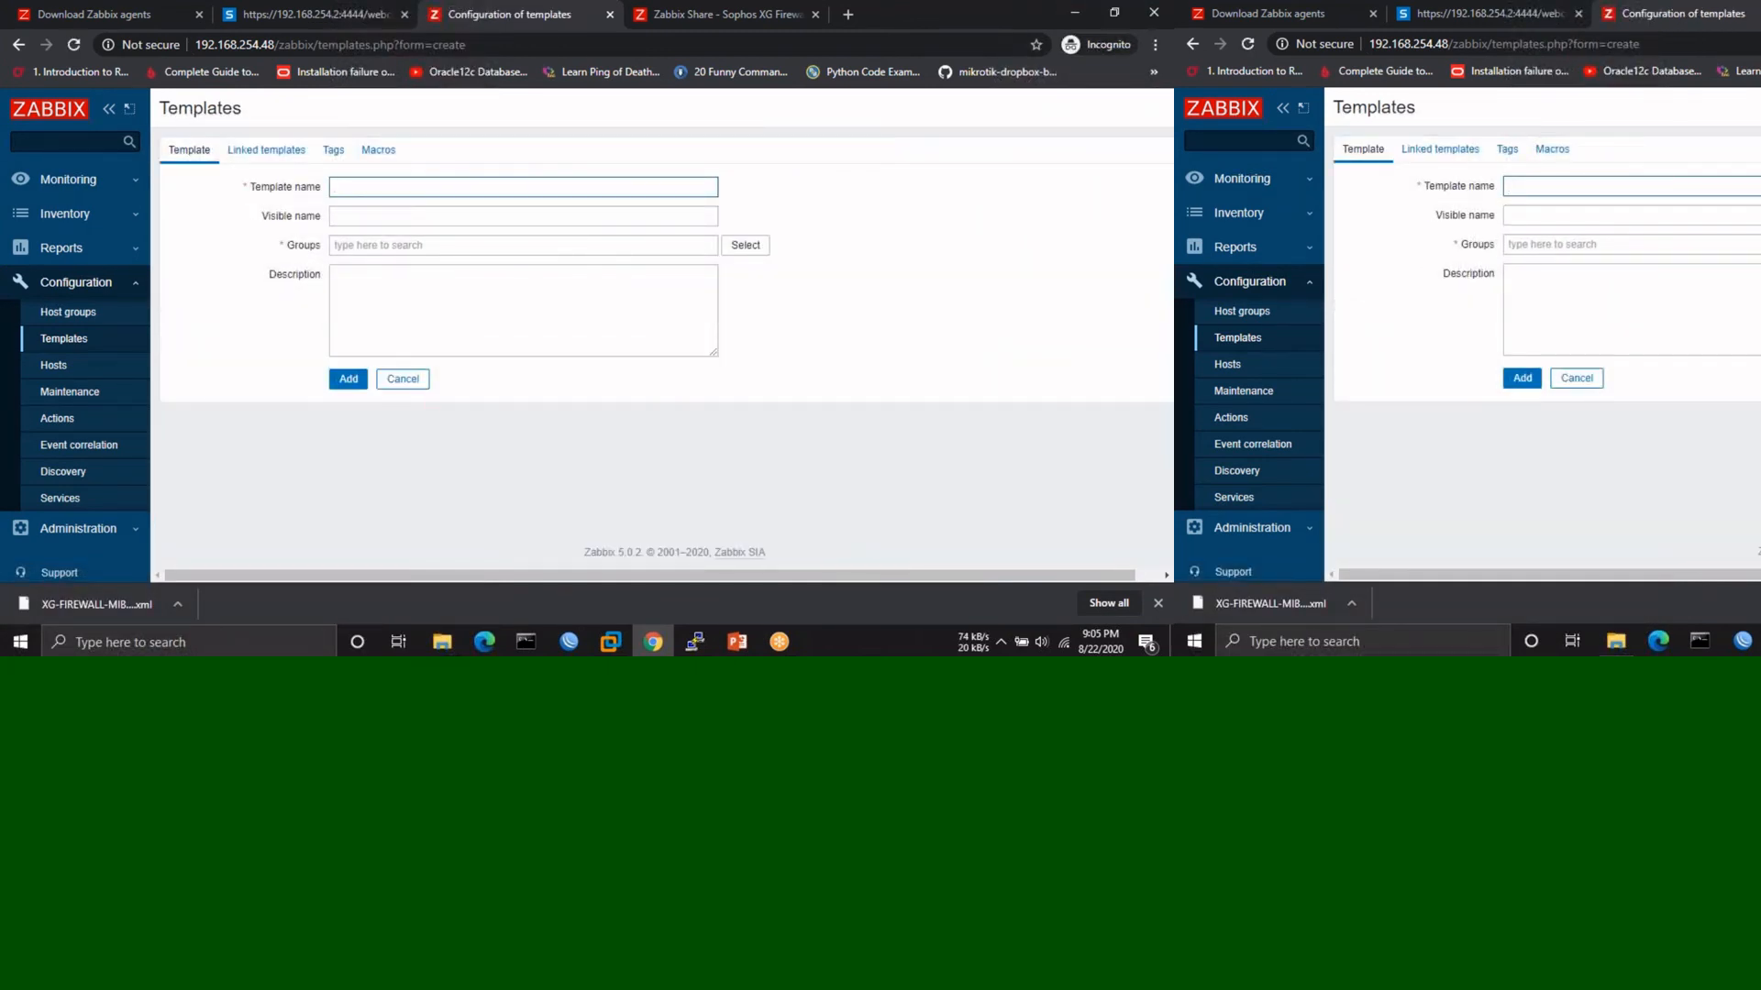
click(18, 45)
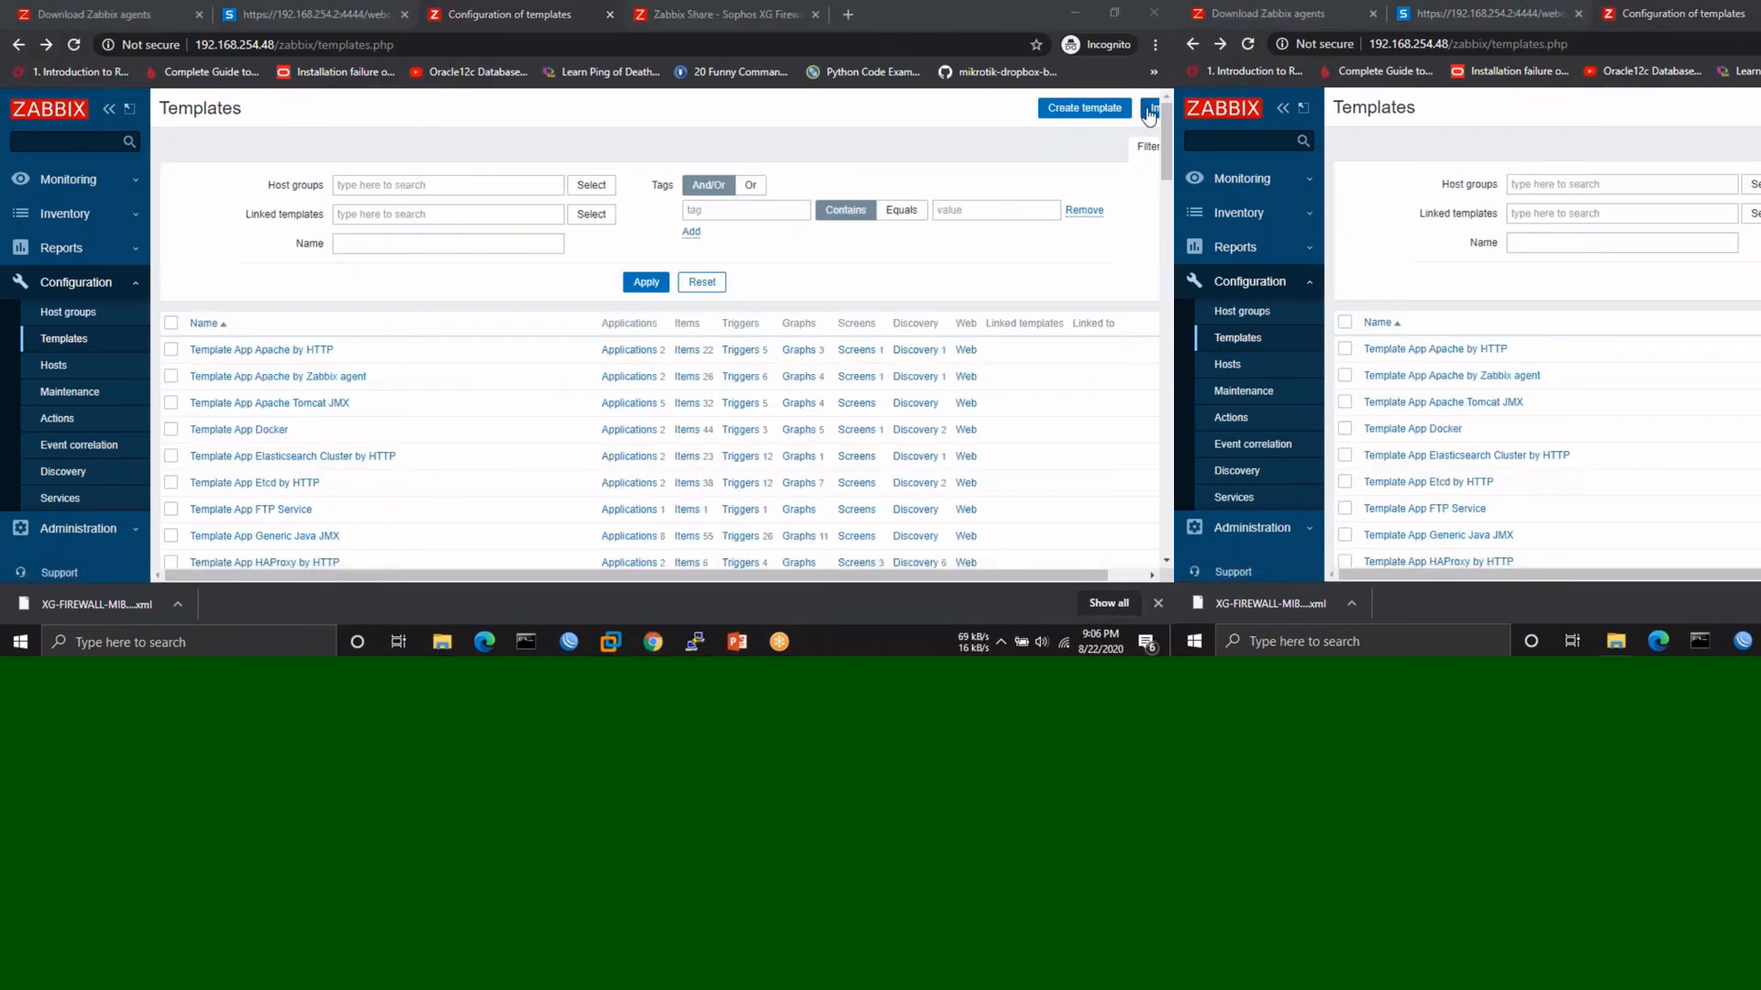
- Import the downloaded XG-FIREWALL-MIB (1).xml template file, then expand Configuration to reach Hosts
click(1152, 109)
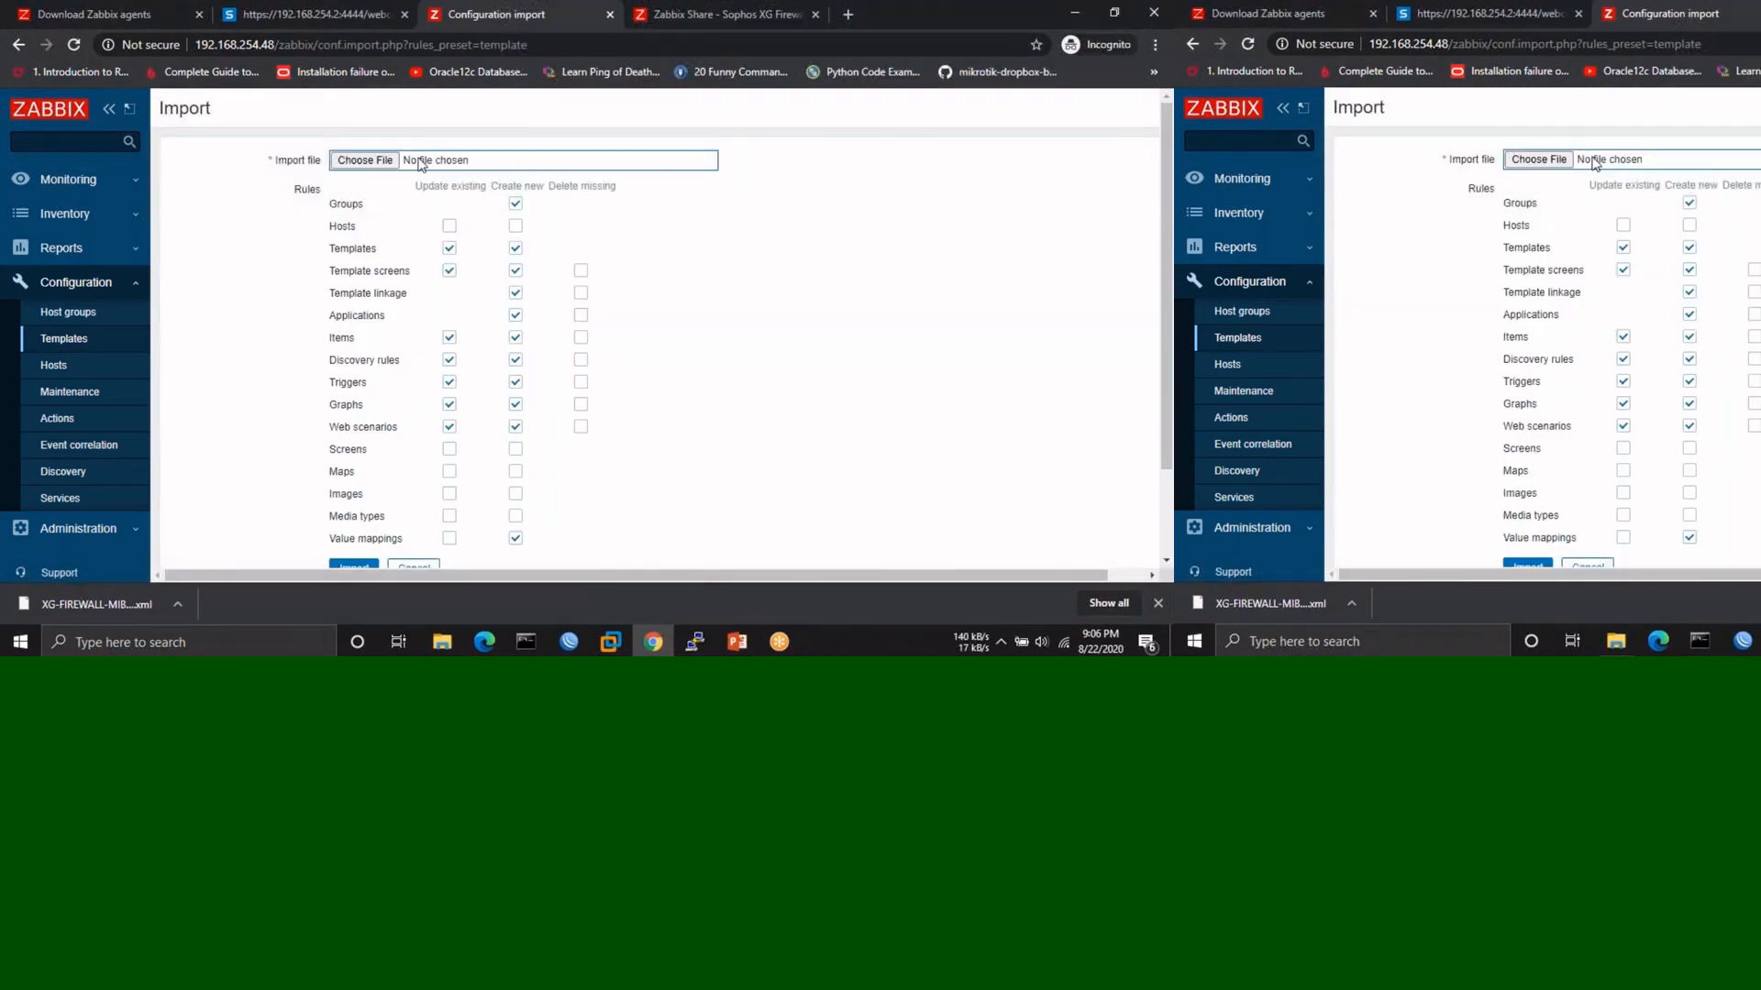
click(364, 160)
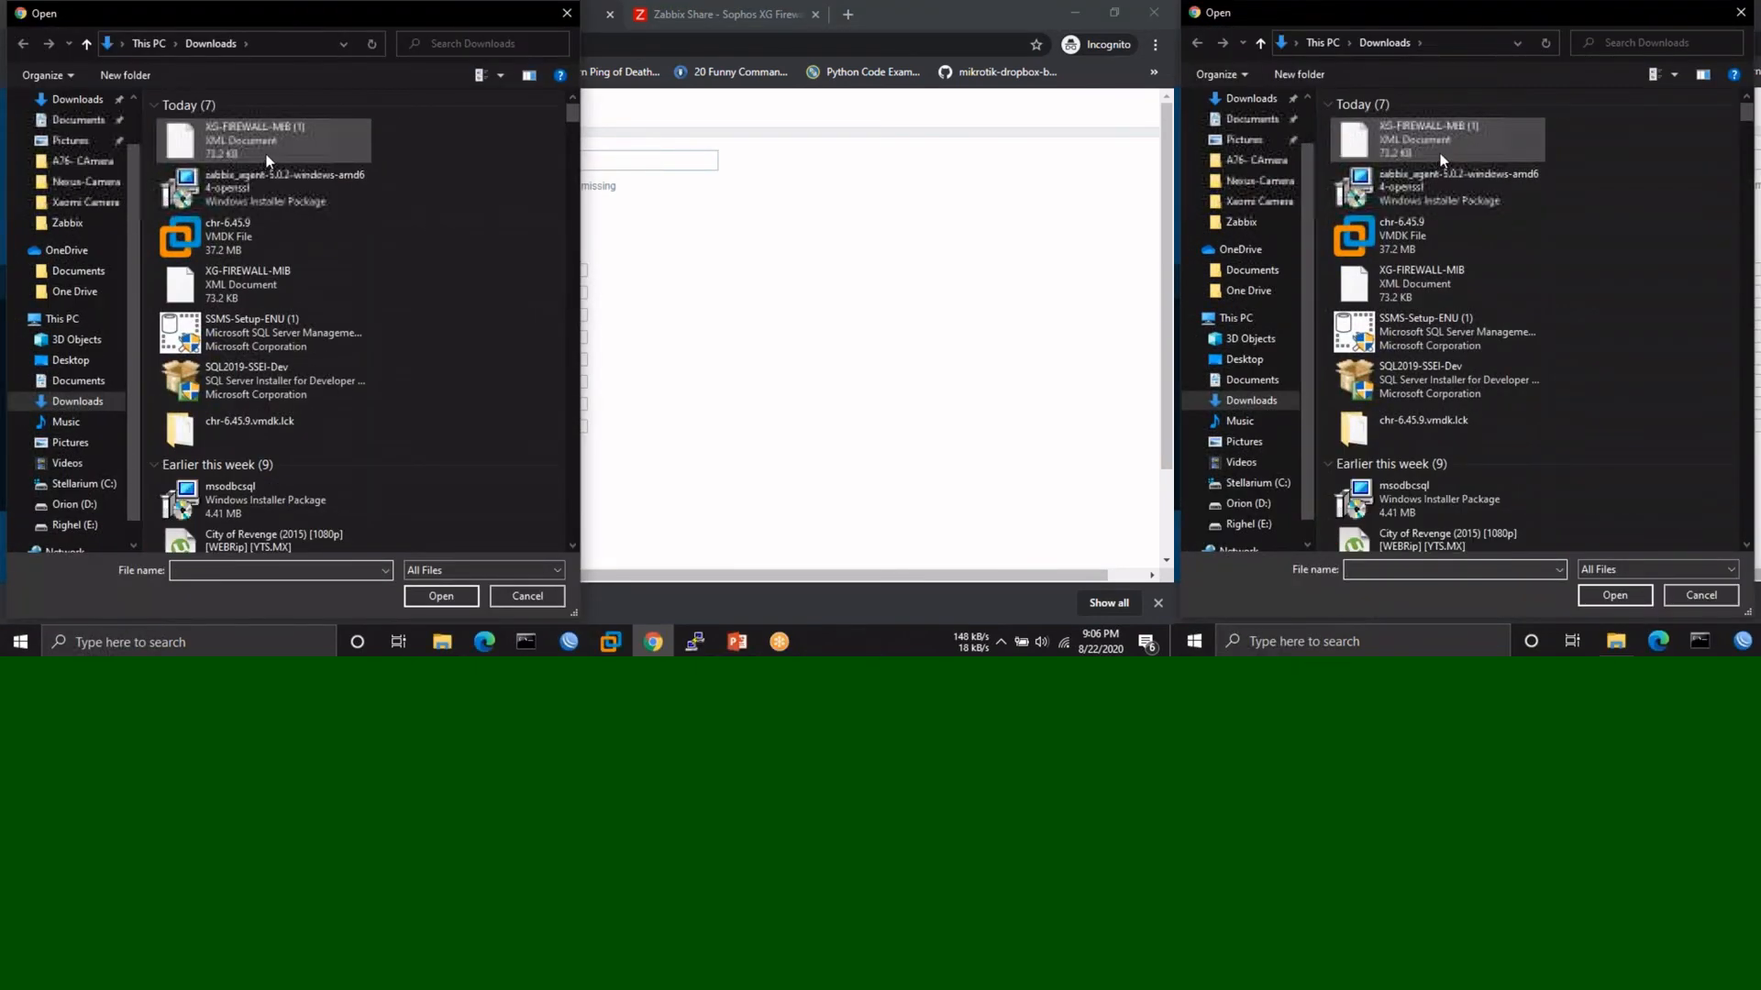
double_click(293, 154)
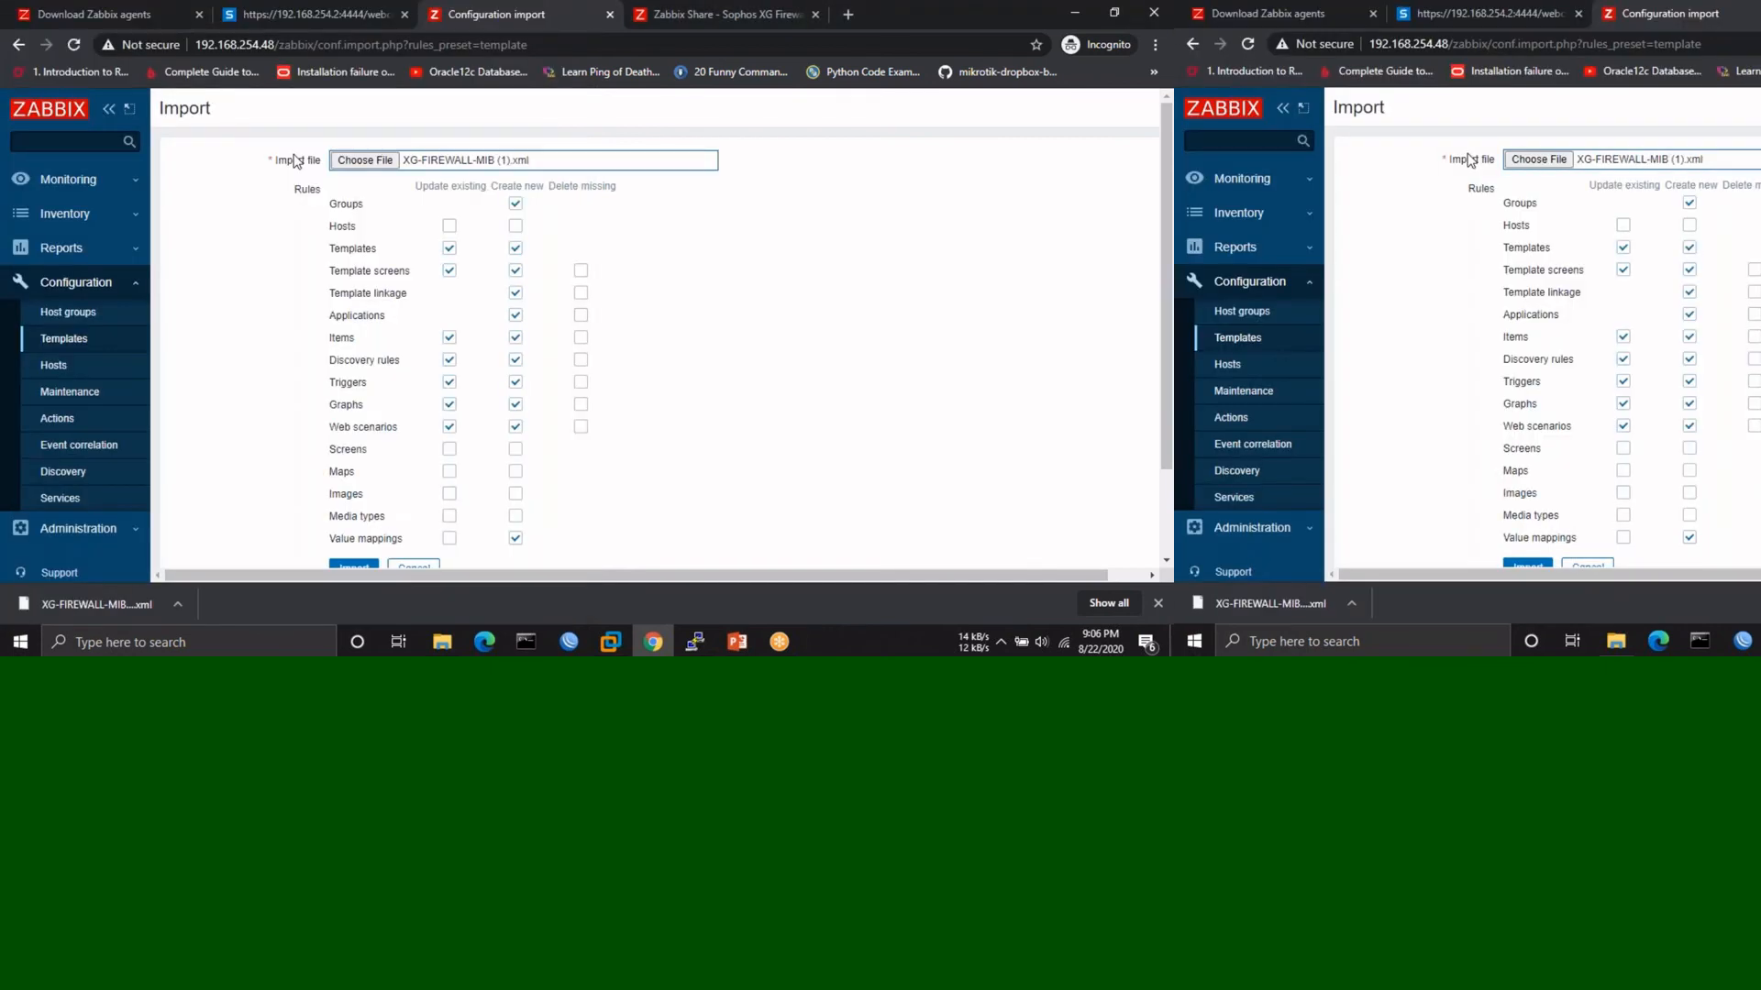
scroll(200, 540, down, 2)
click(354, 457)
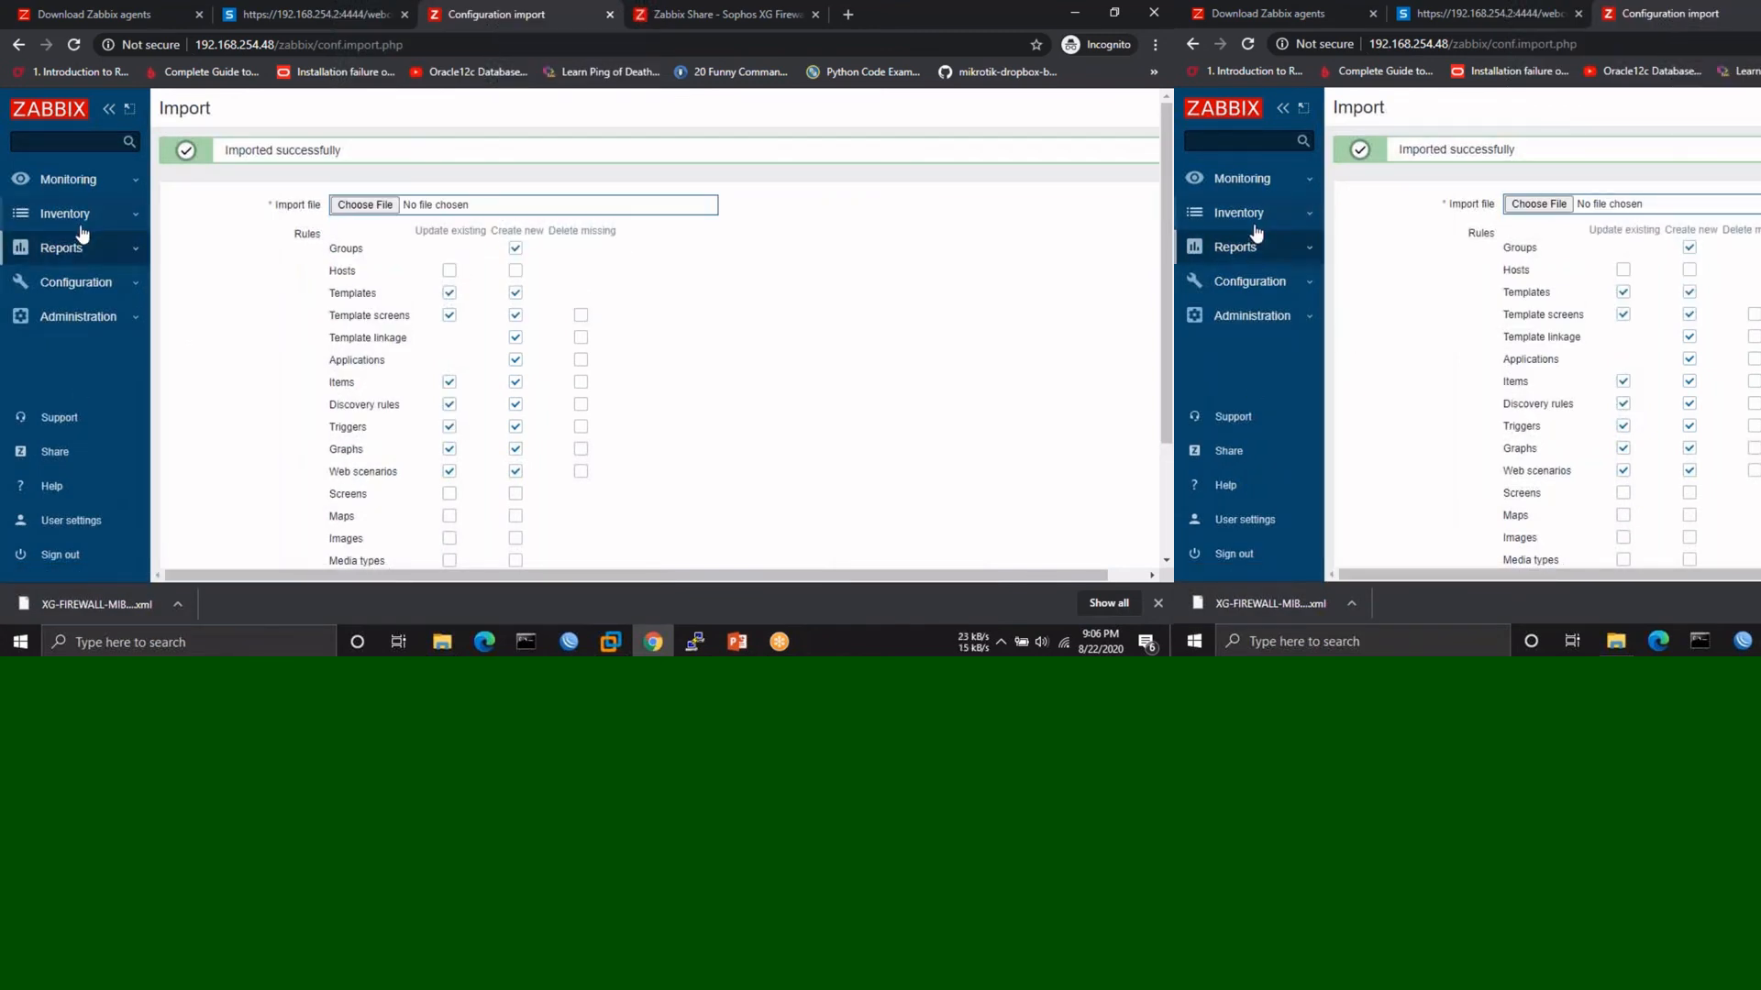
click(69, 282)
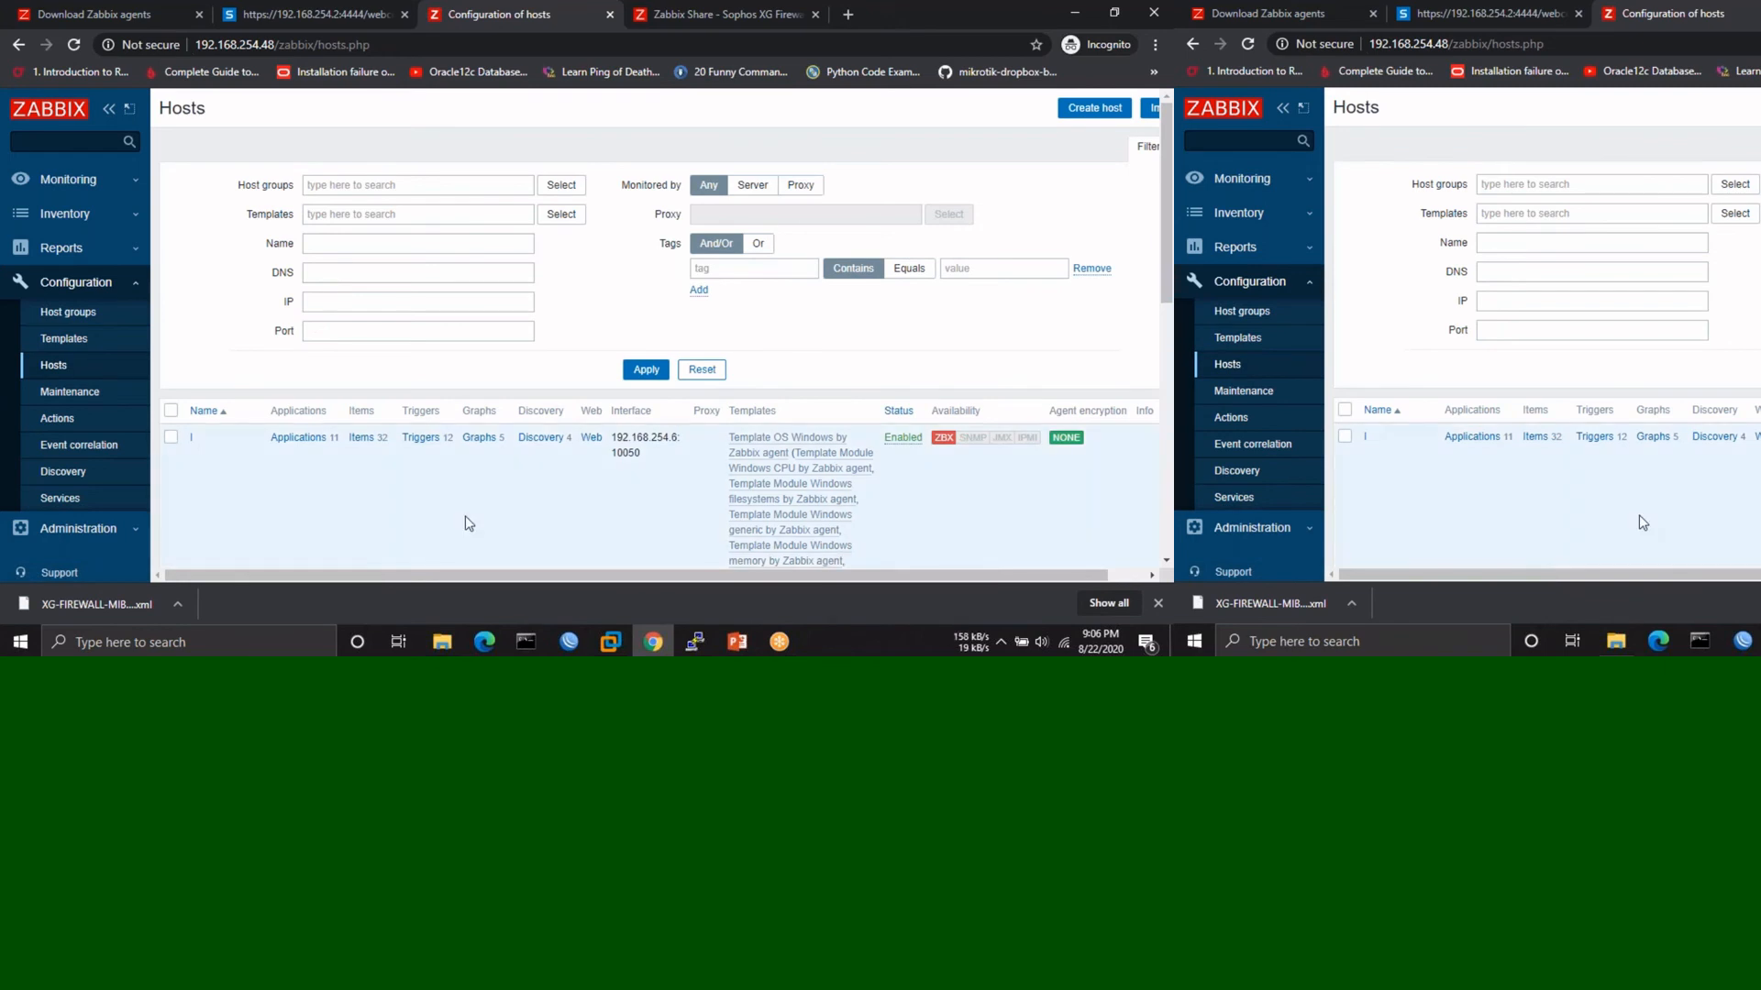
- On the Sophos host, link Template MIB XG-FIREWALL-MIB - sophos, unlink ICMP Ping, and update
scroll(468, 523, down, 5)
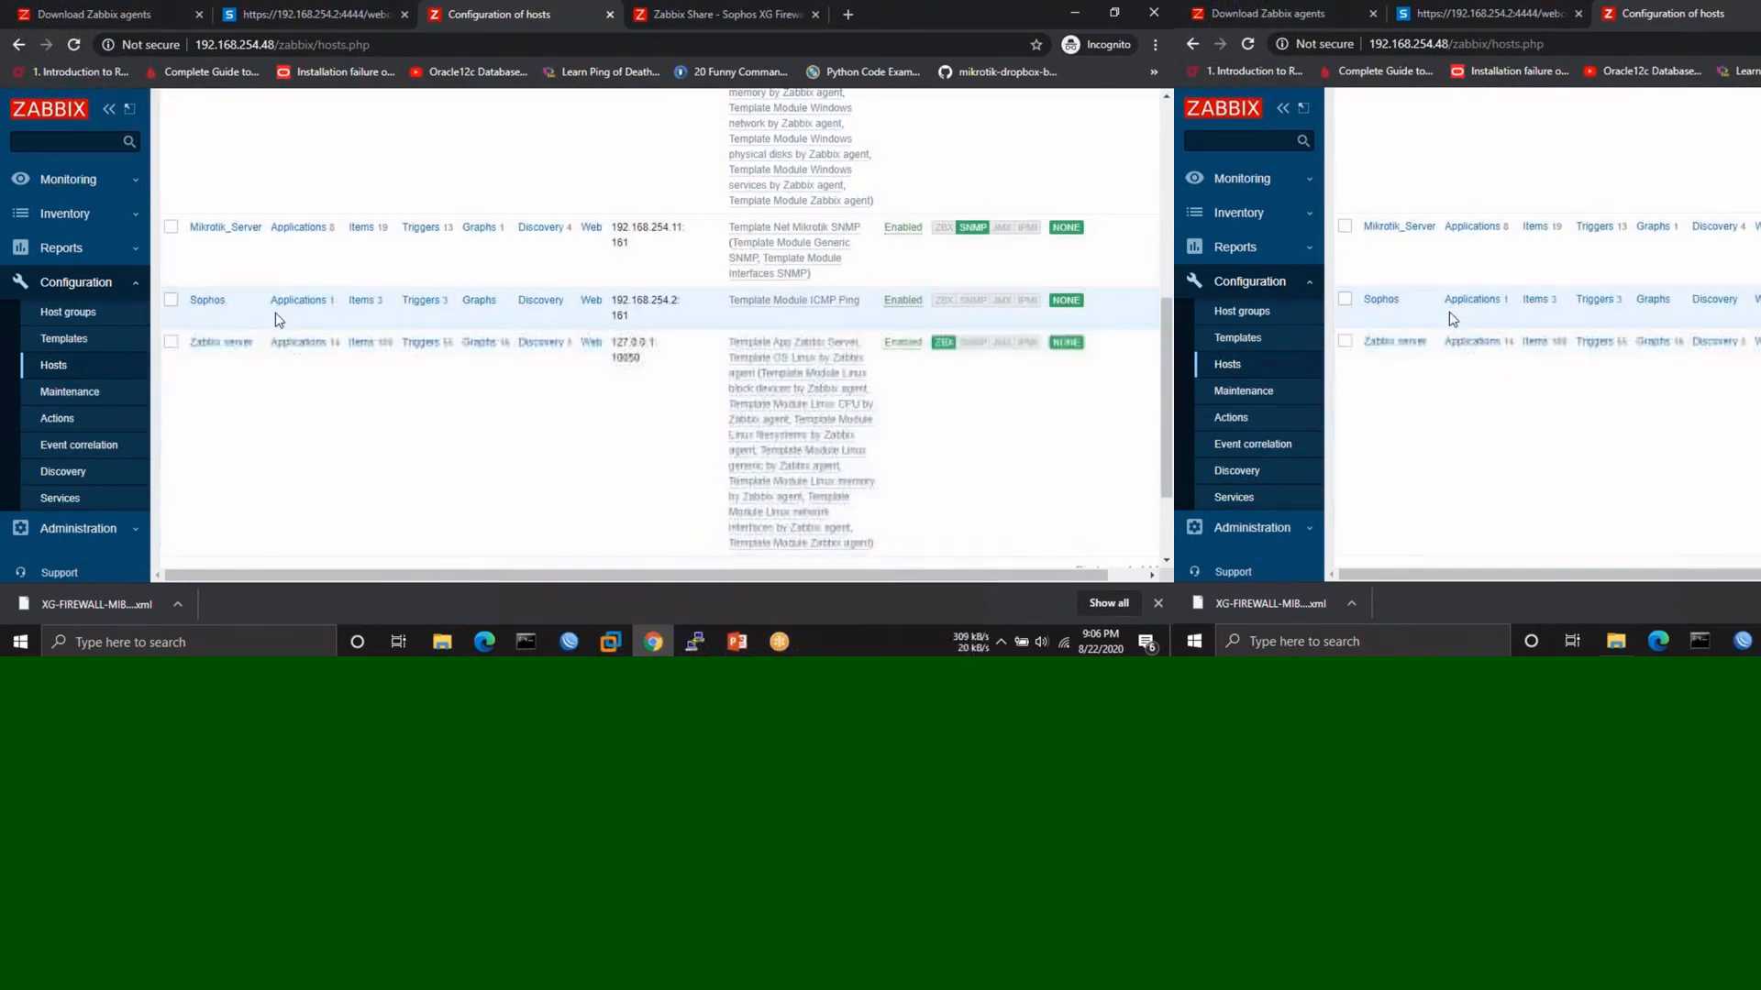
click(207, 300)
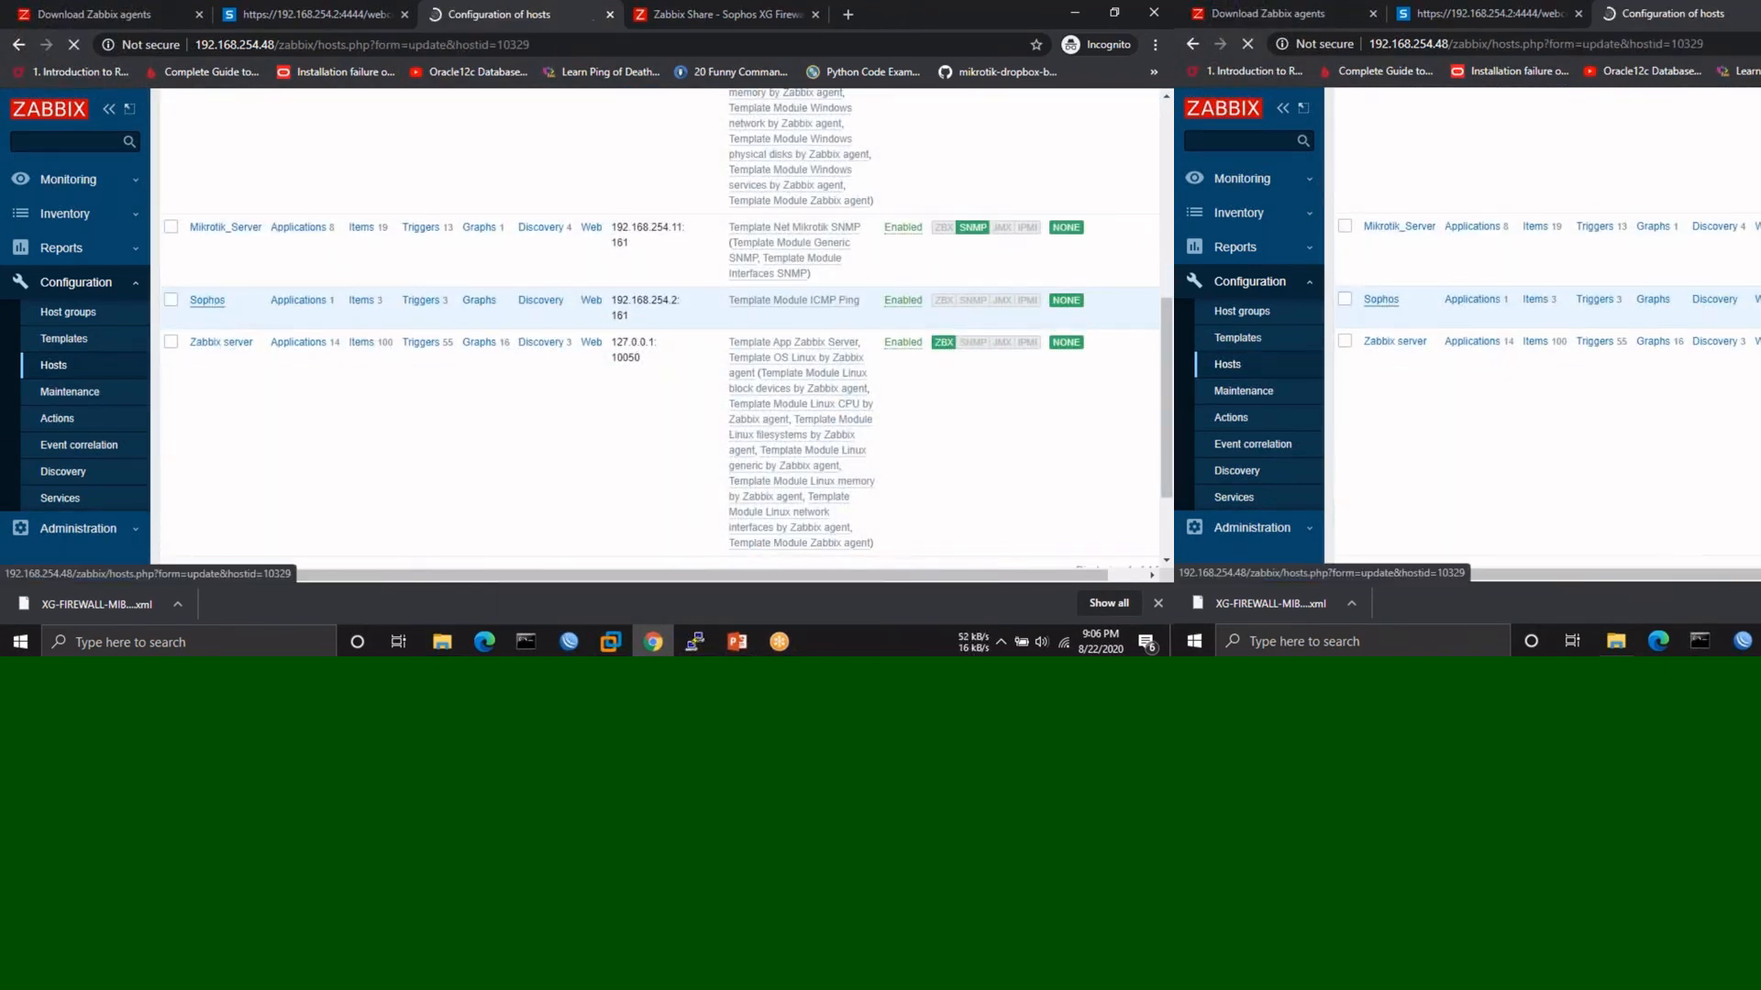
click(238, 174)
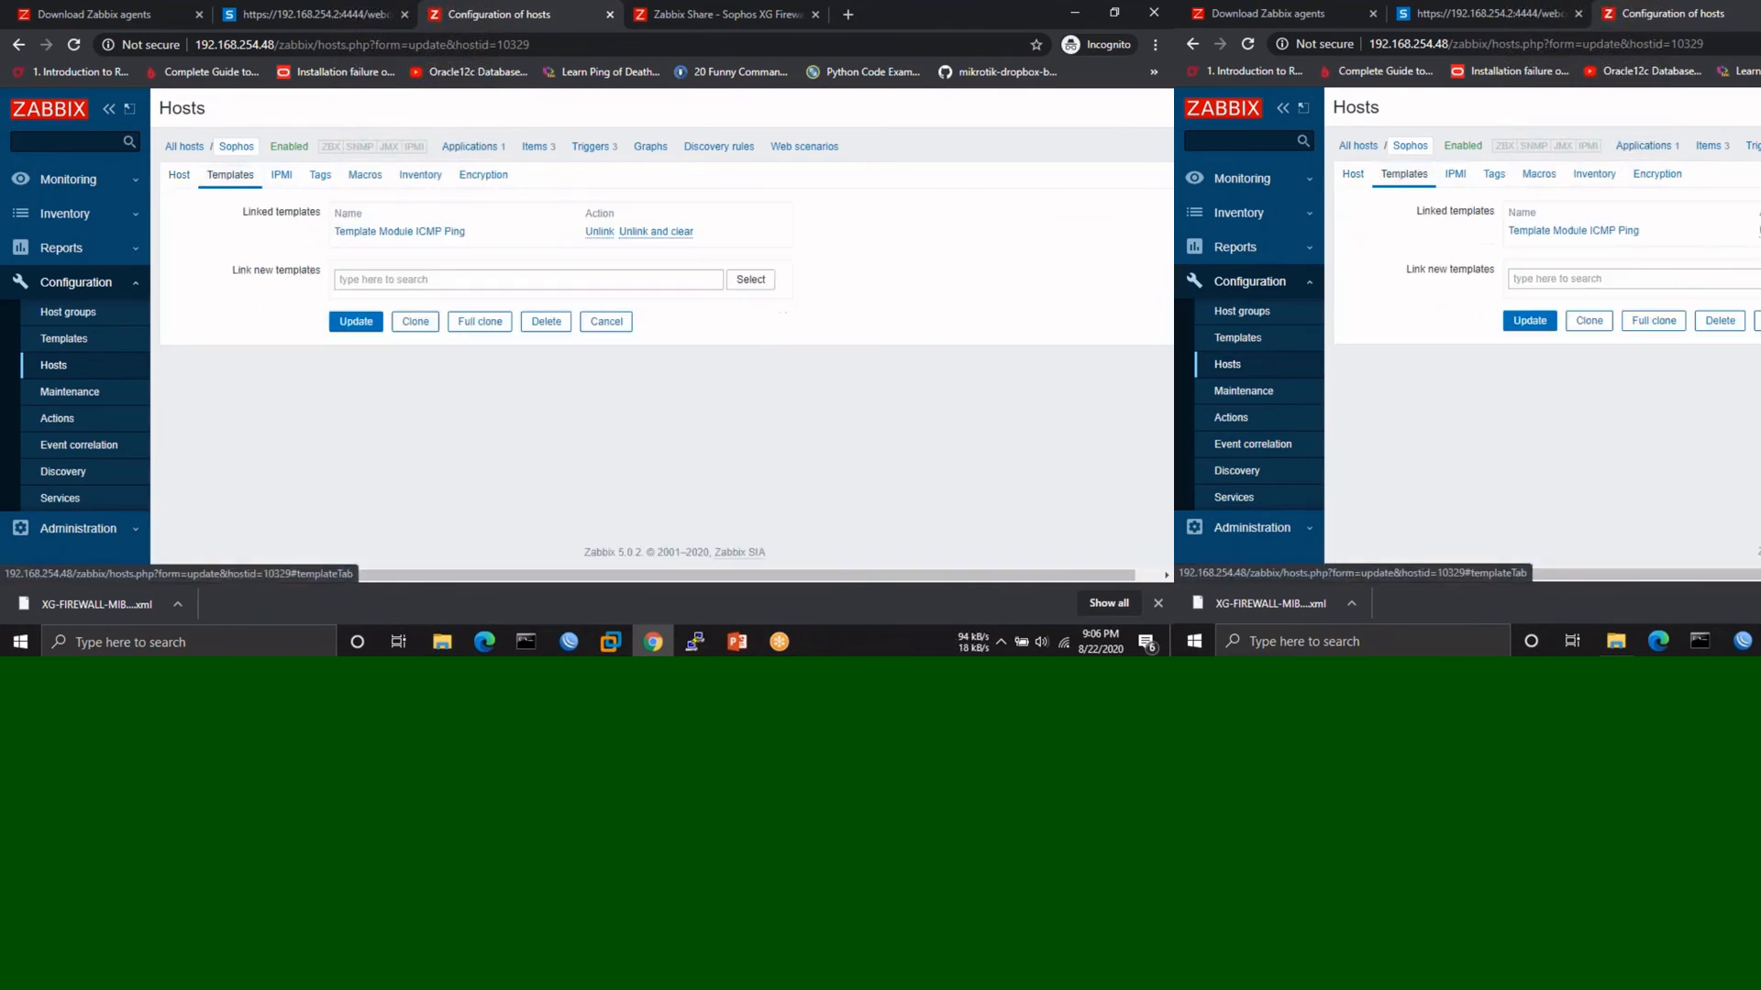
click(418, 280)
text(sophos)
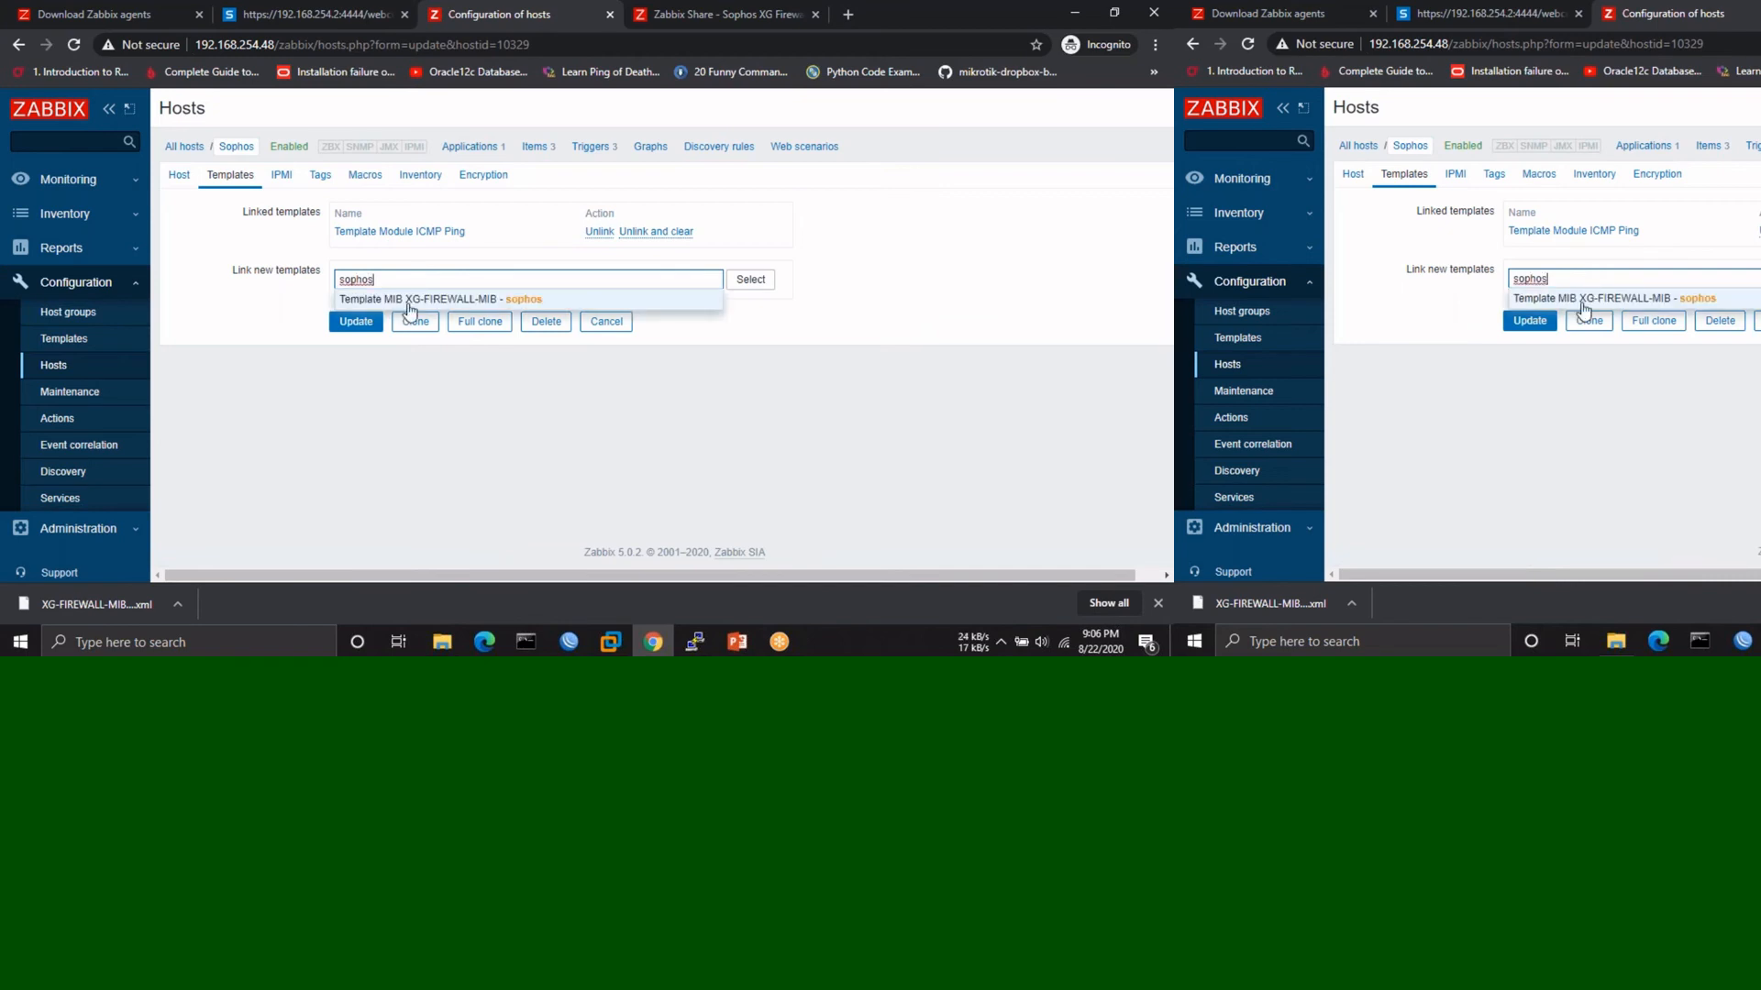
click(410, 302)
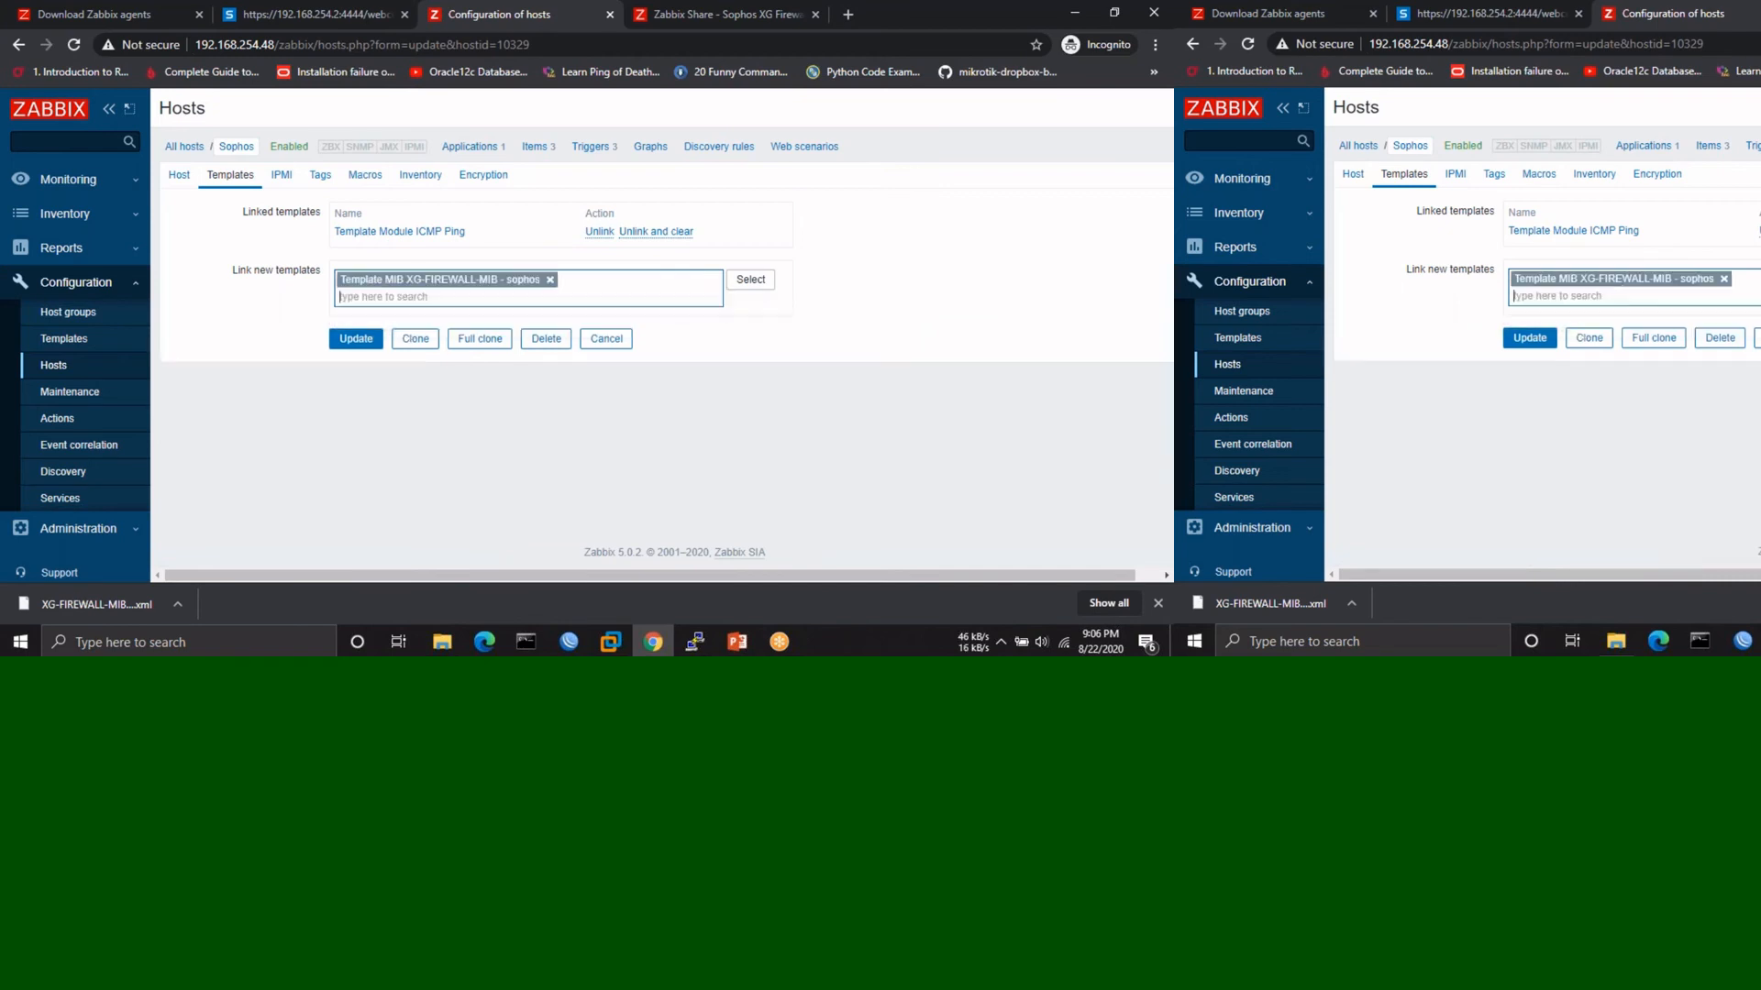
click(599, 232)
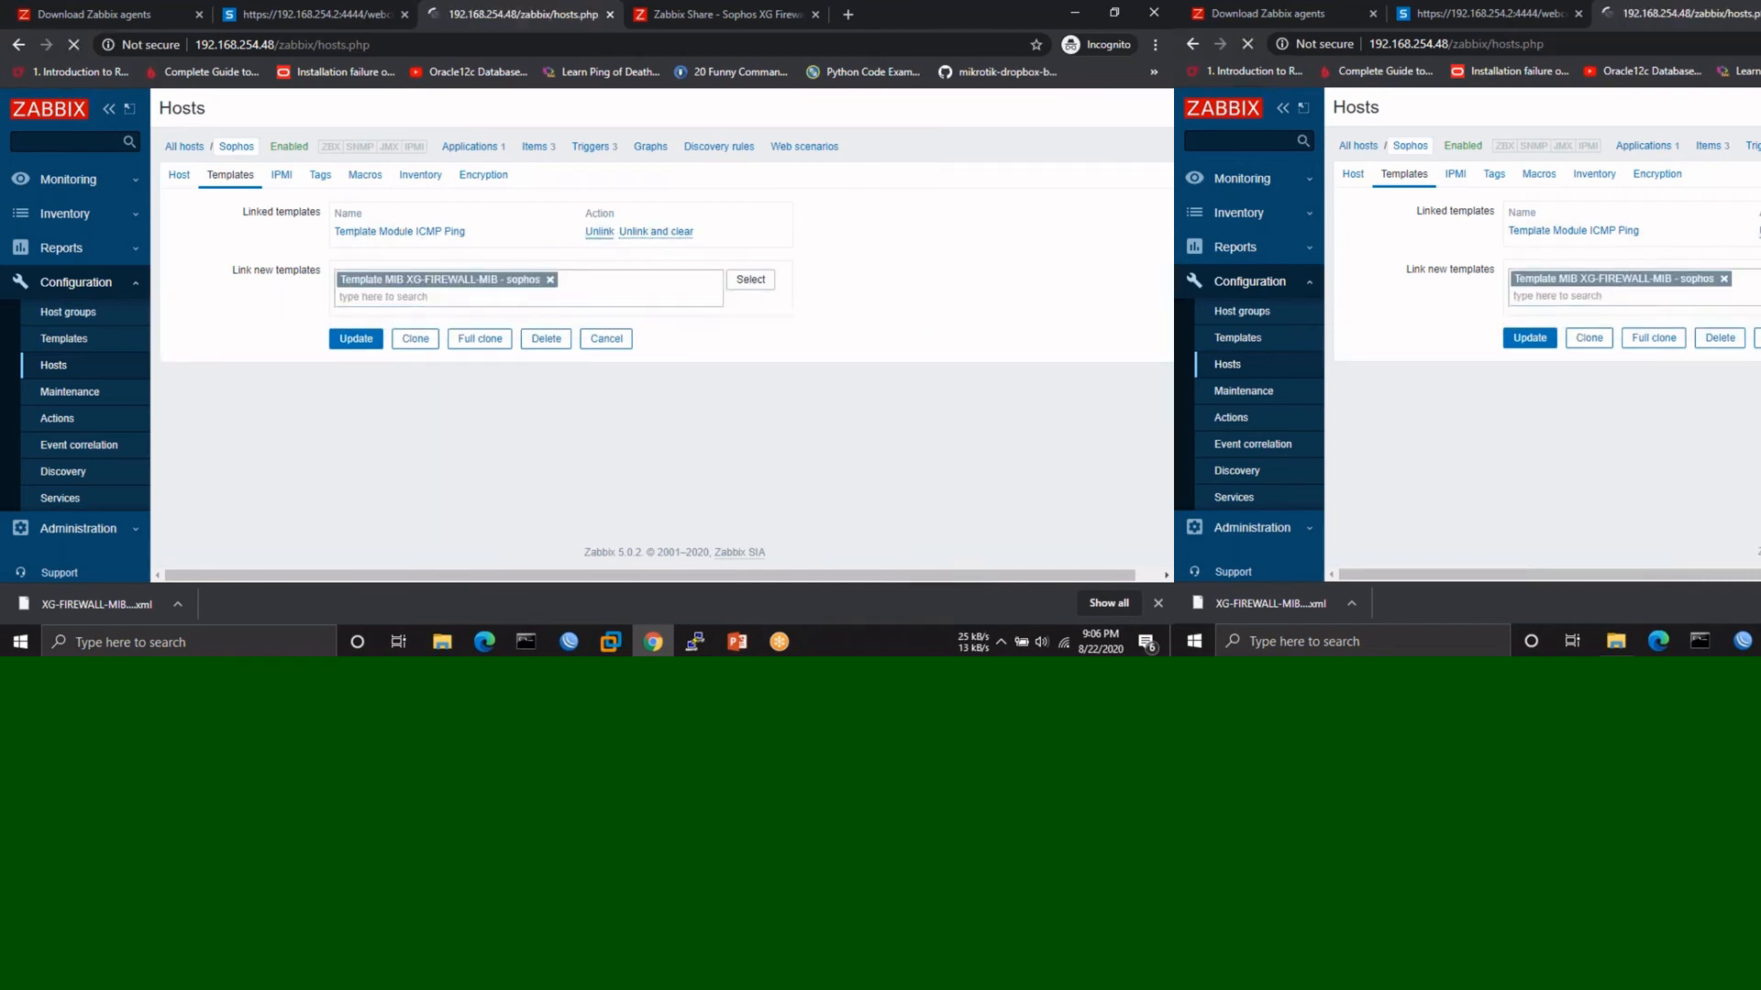
click(355, 316)
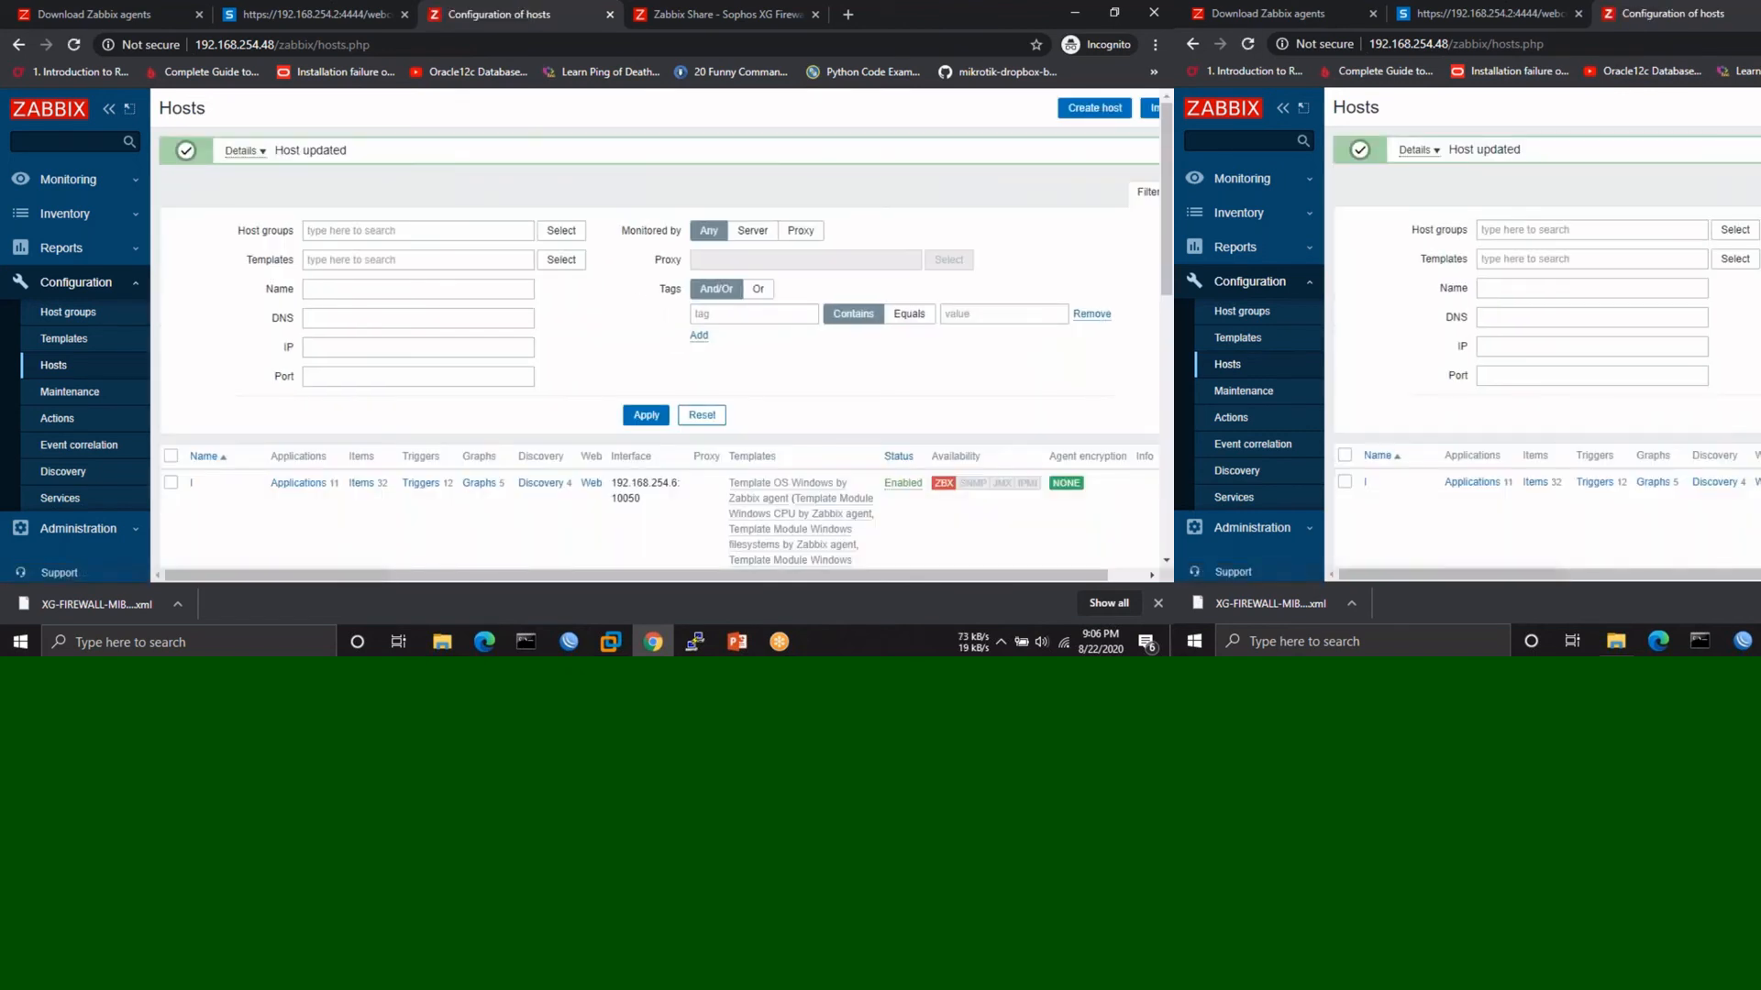
- Check Monitoring > Hosts: four hosts, with the Windows host's ZBX agent badge red
click(55, 179)
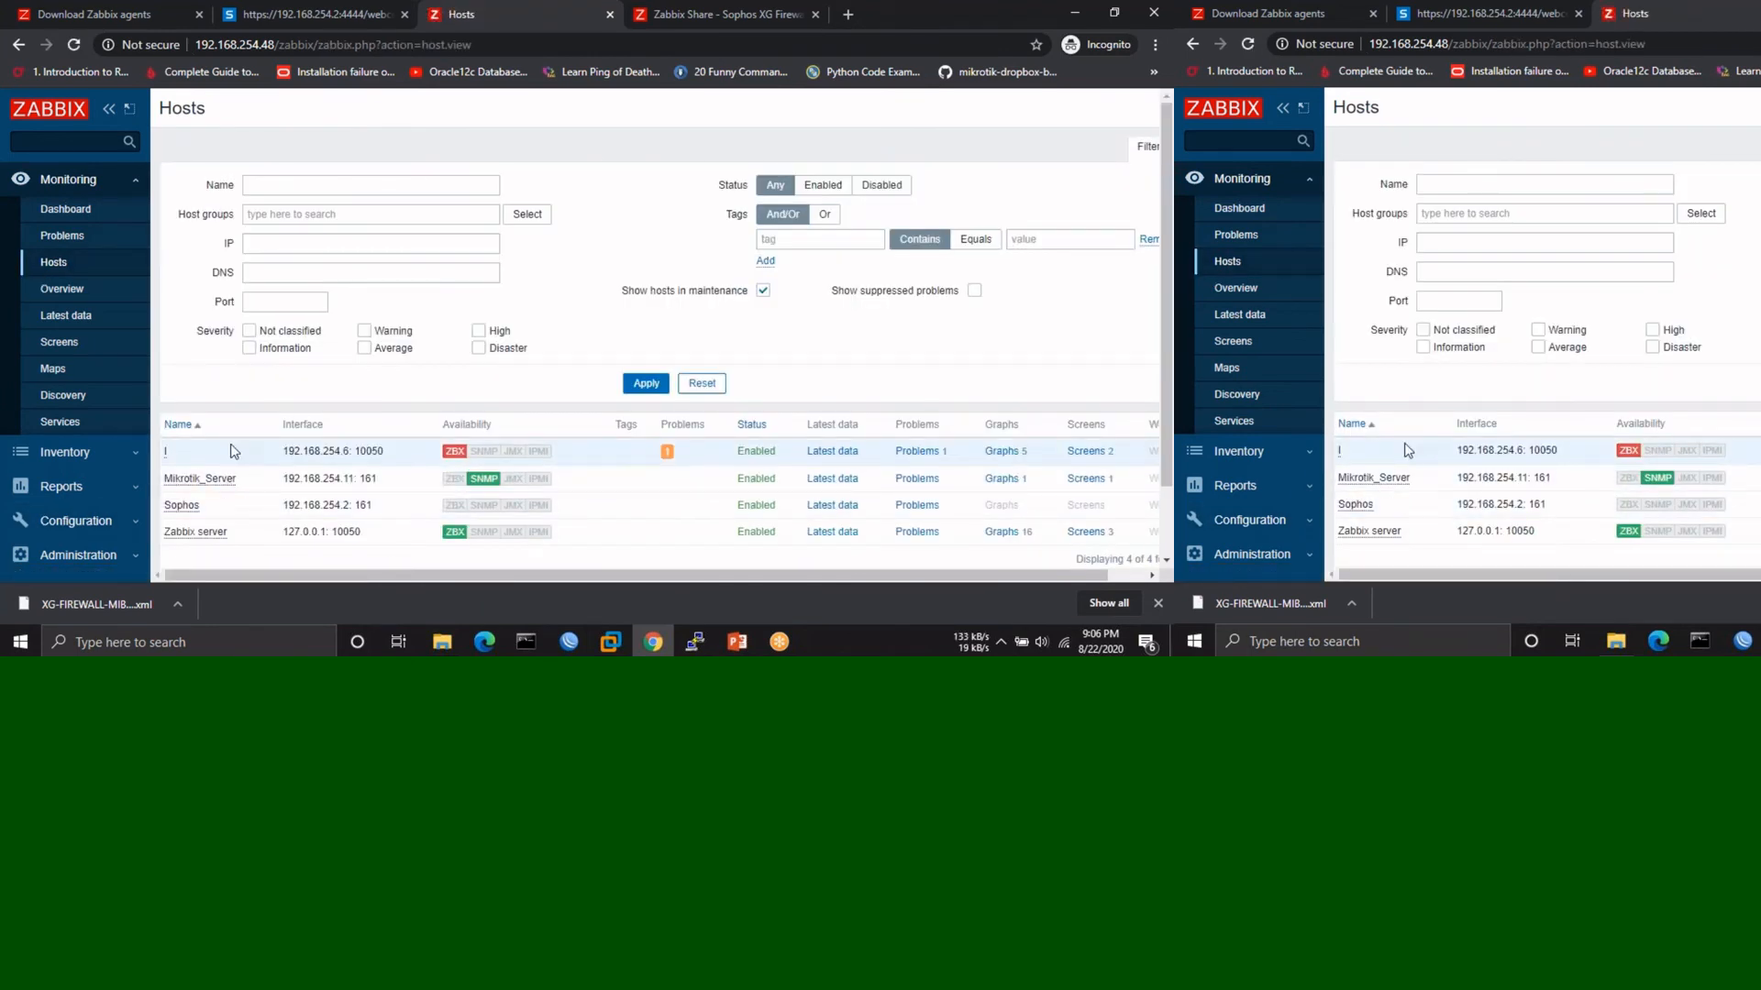
scroll(231, 450, down, 1)
mouse_move(455, 401)
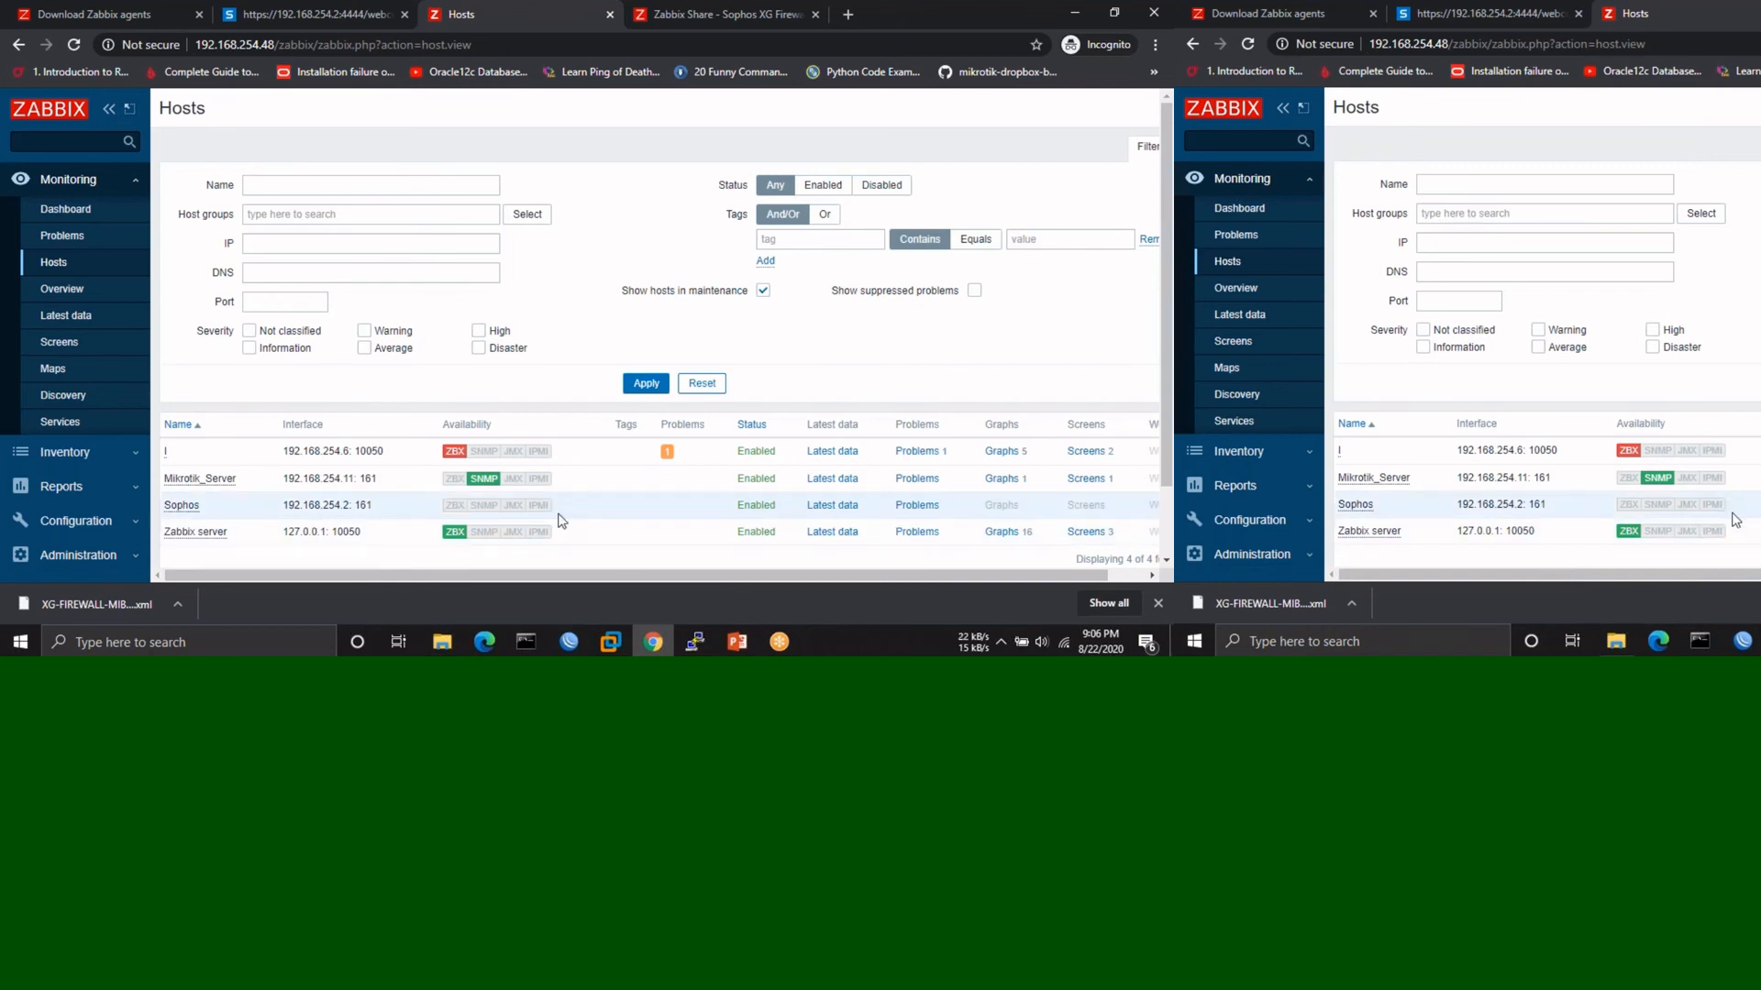
- Open zabbix_agentd.conf from the Zabbix Agent folder in Notepad
click(442, 642)
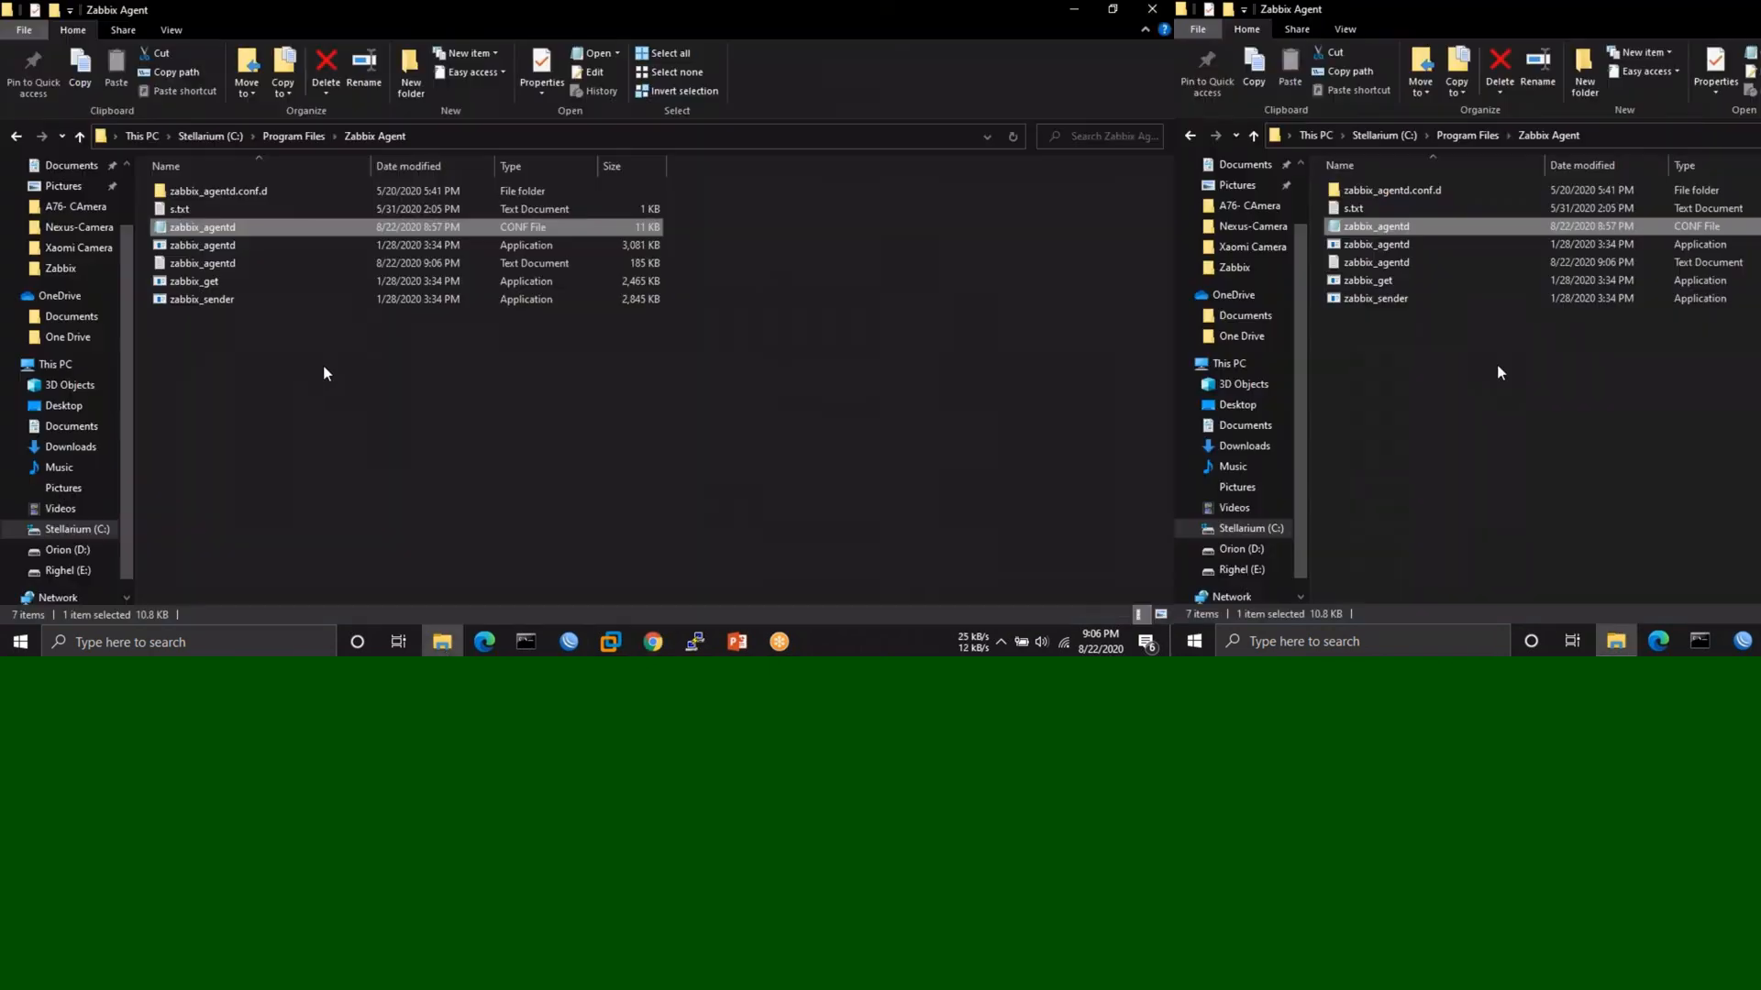
click(211, 229)
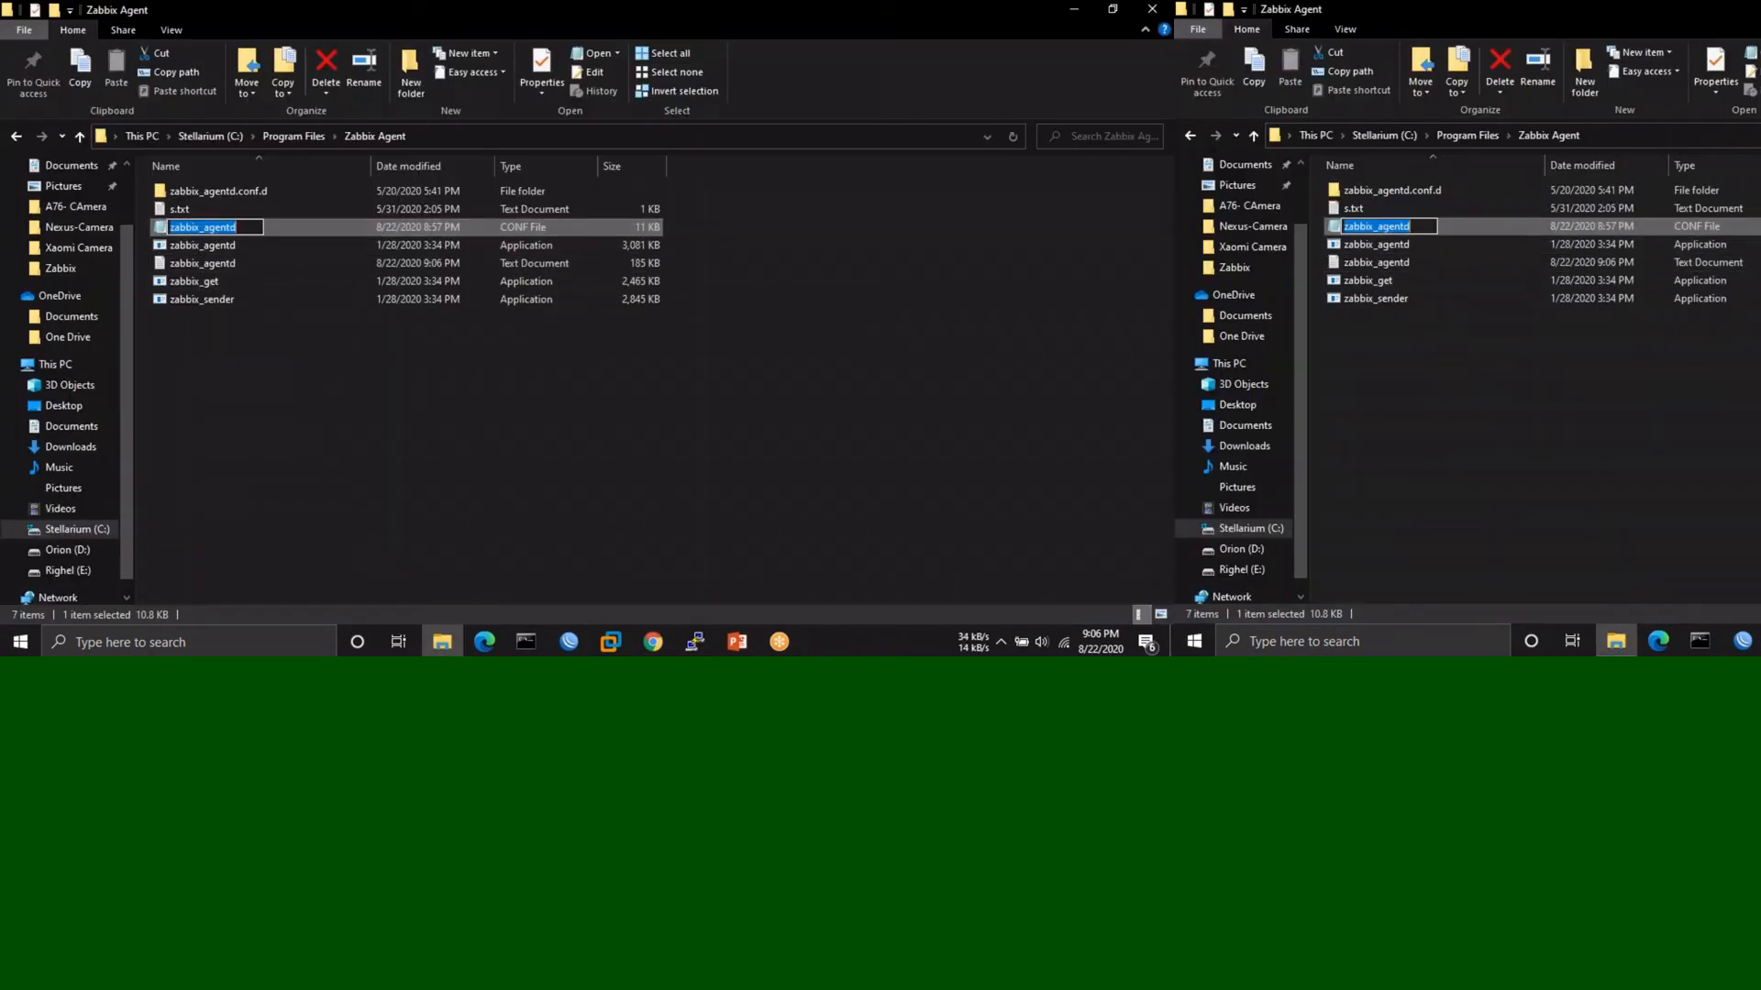
click(450, 224)
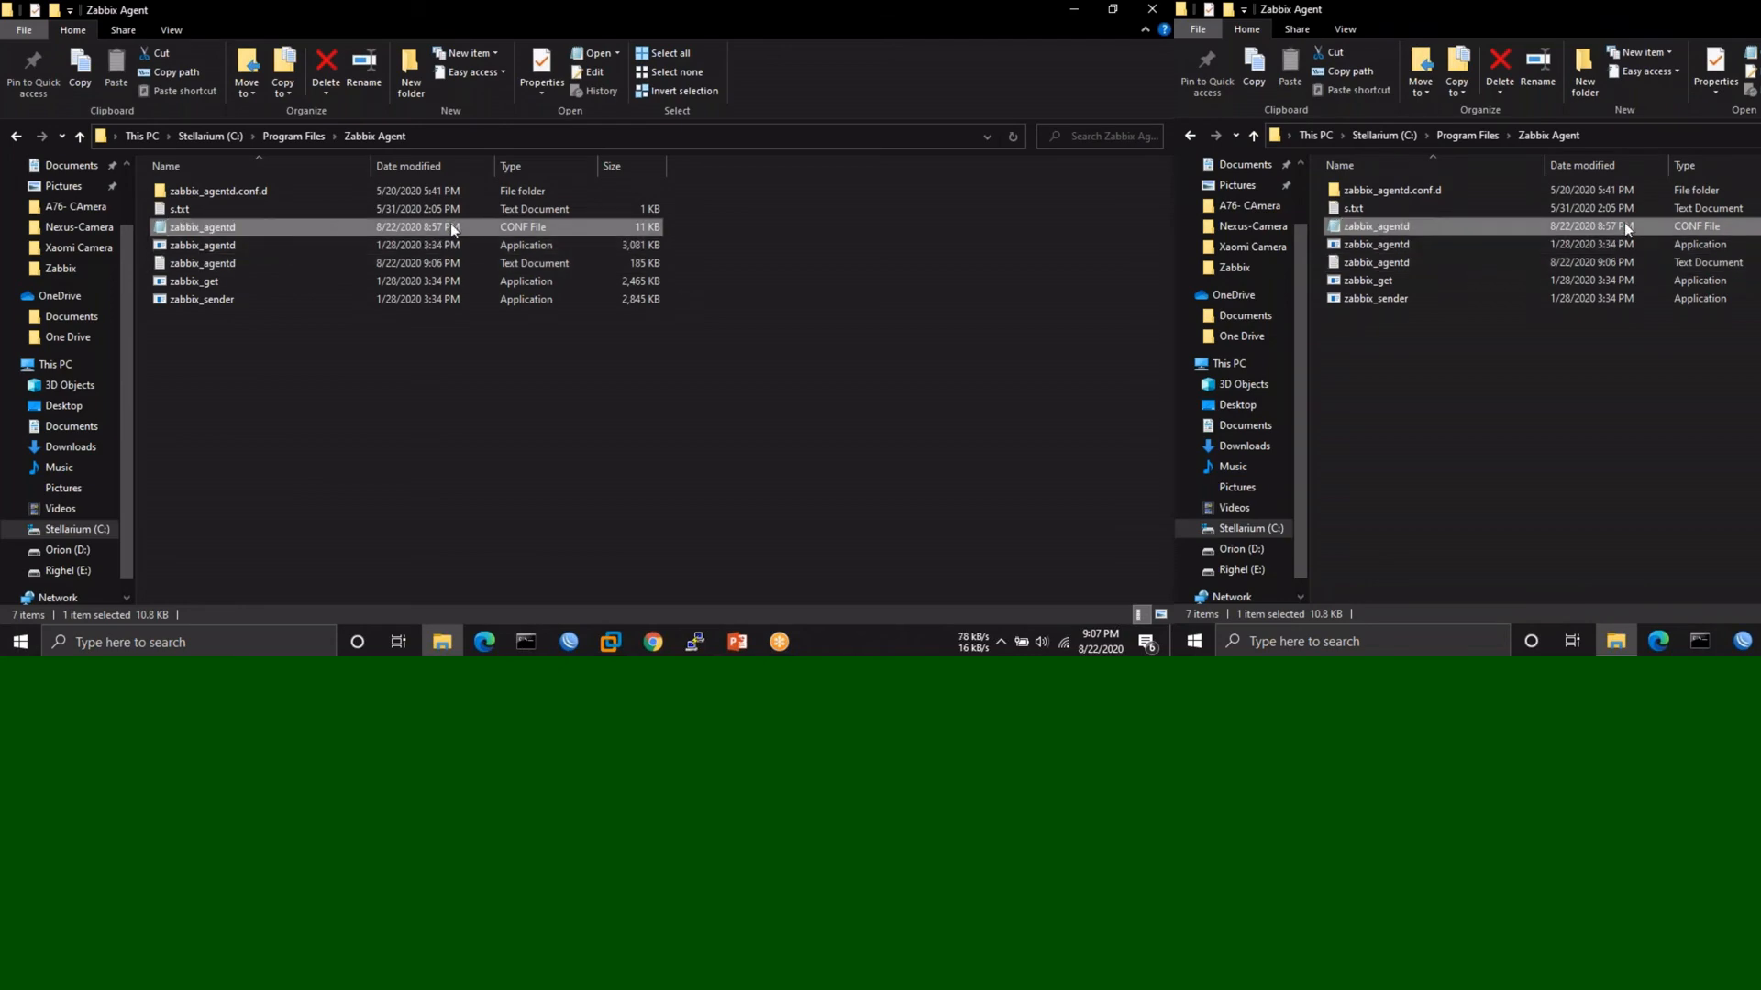
double_click(450, 227)
- Read the config to confirm Server and ServerActive are 192.168.254.48, then minimize Notepad
scroll(574, 348, down, 15)
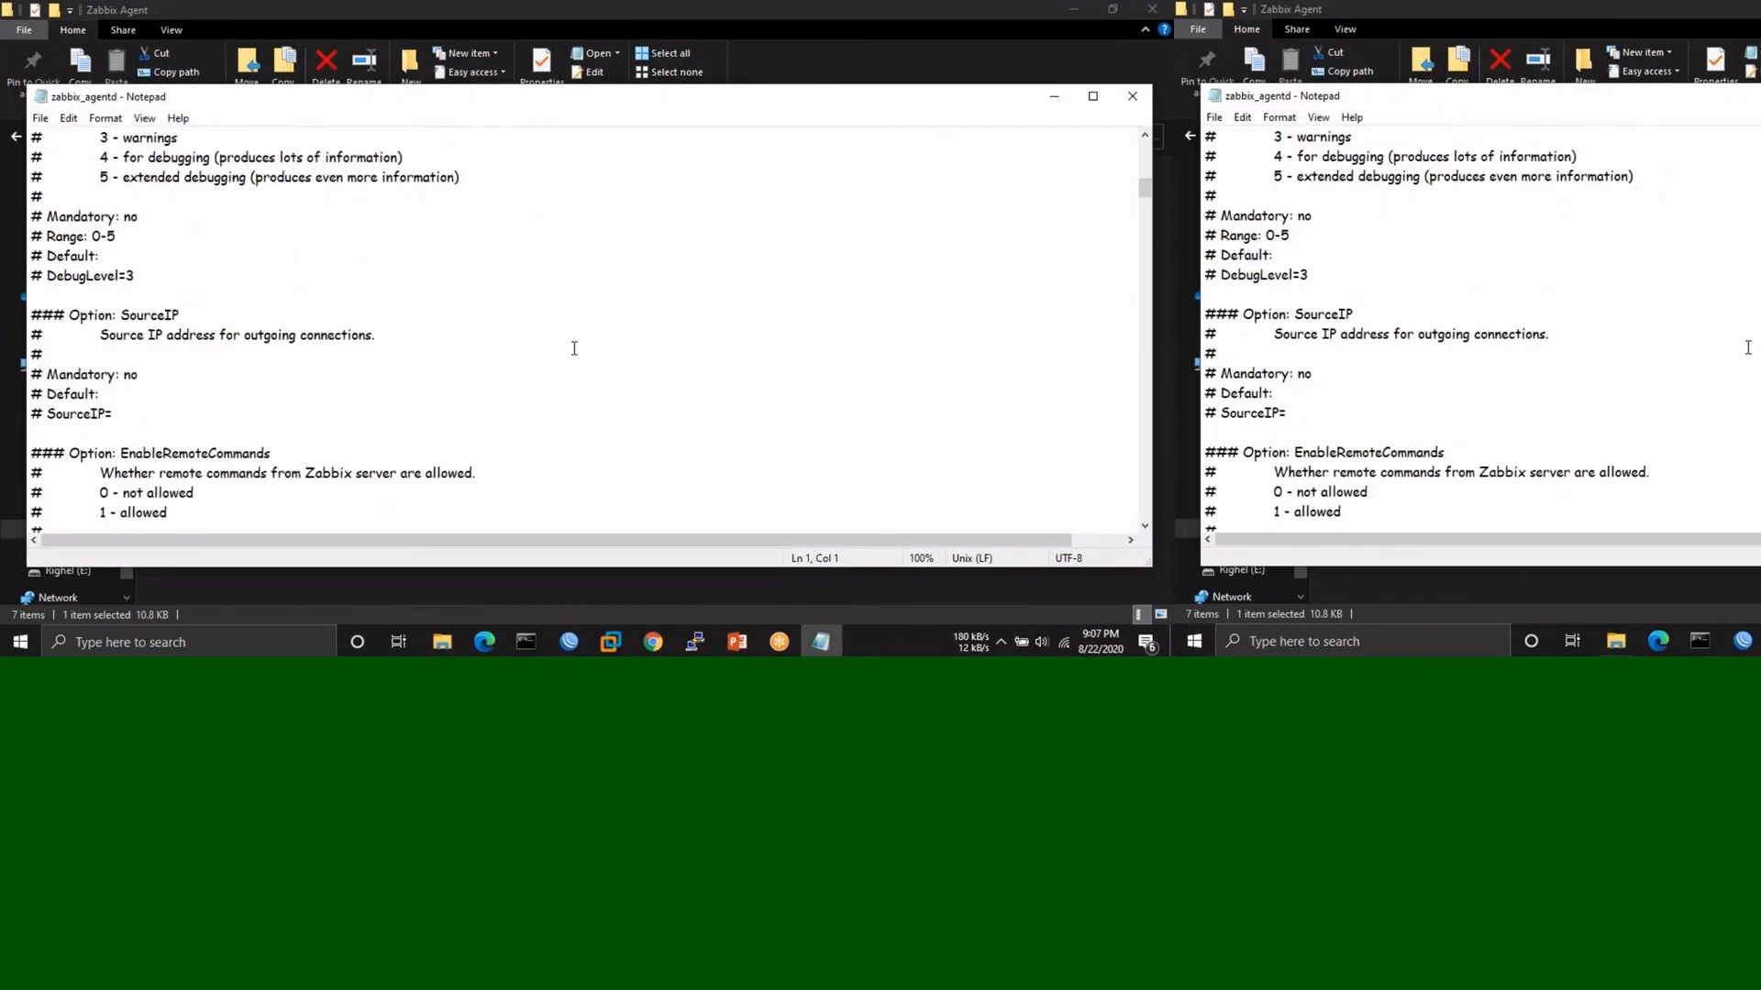
scroll(574, 349, down, 20)
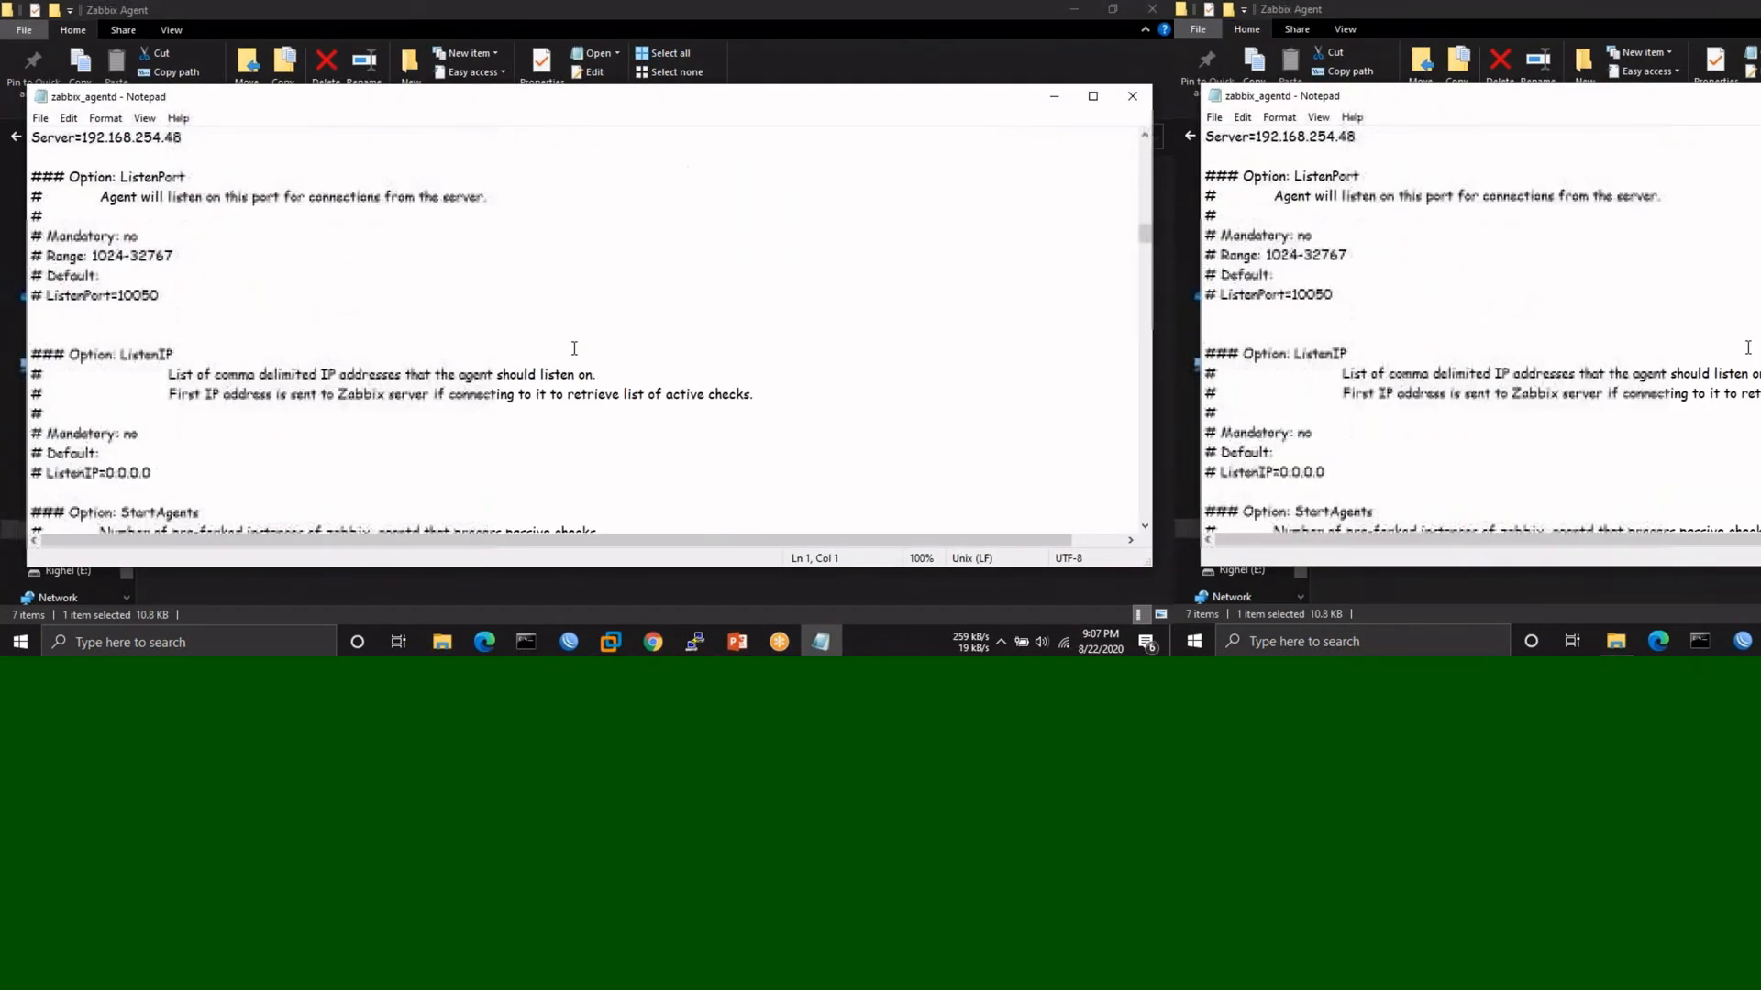
scroll(574, 349, down, 6)
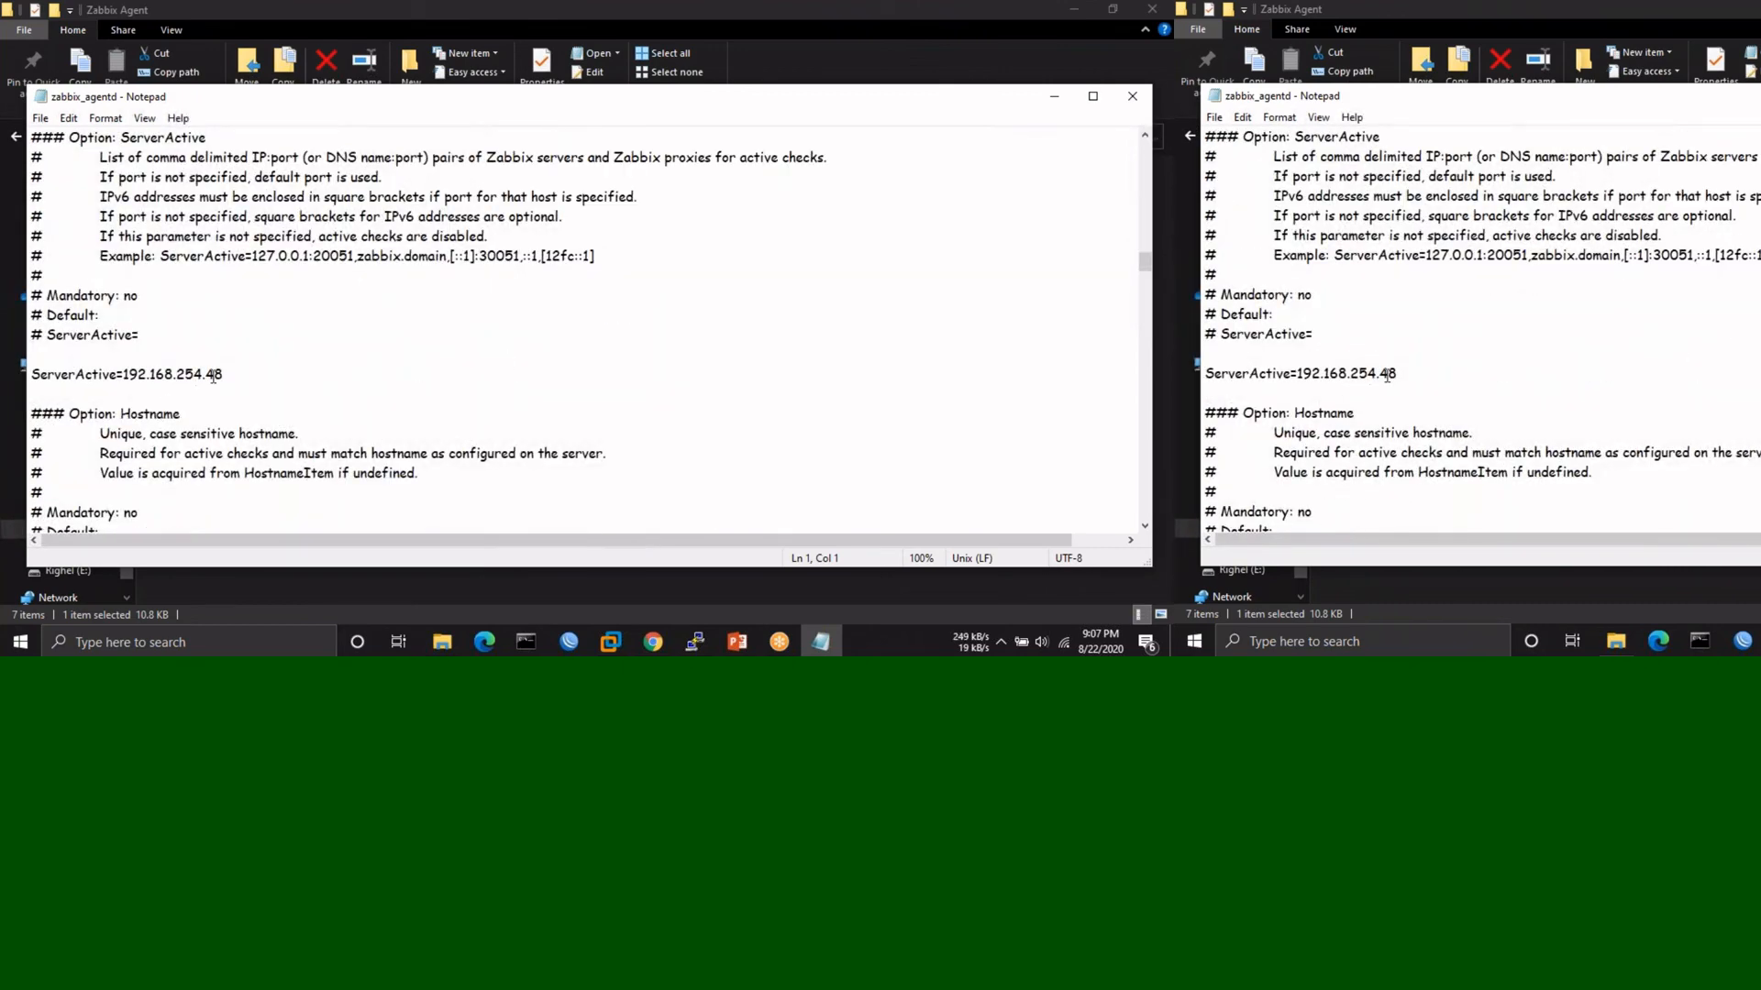
scroll(267, 376, down, 20)
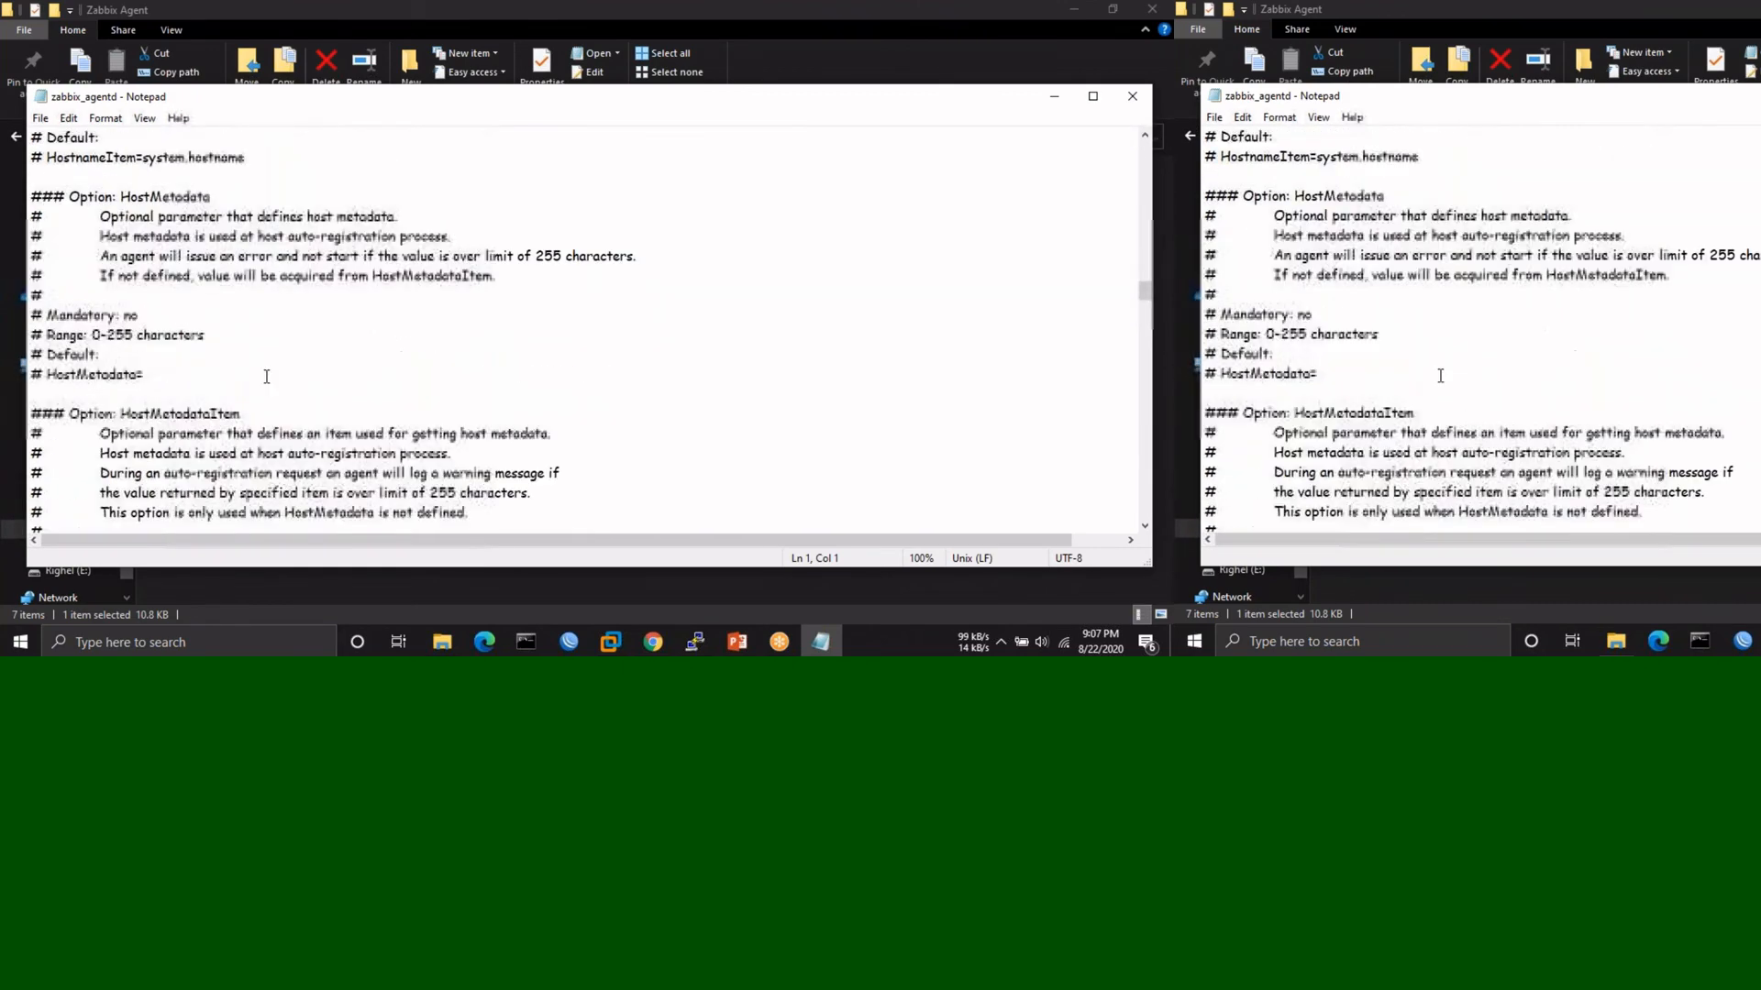
scroll(267, 376, down, 13)
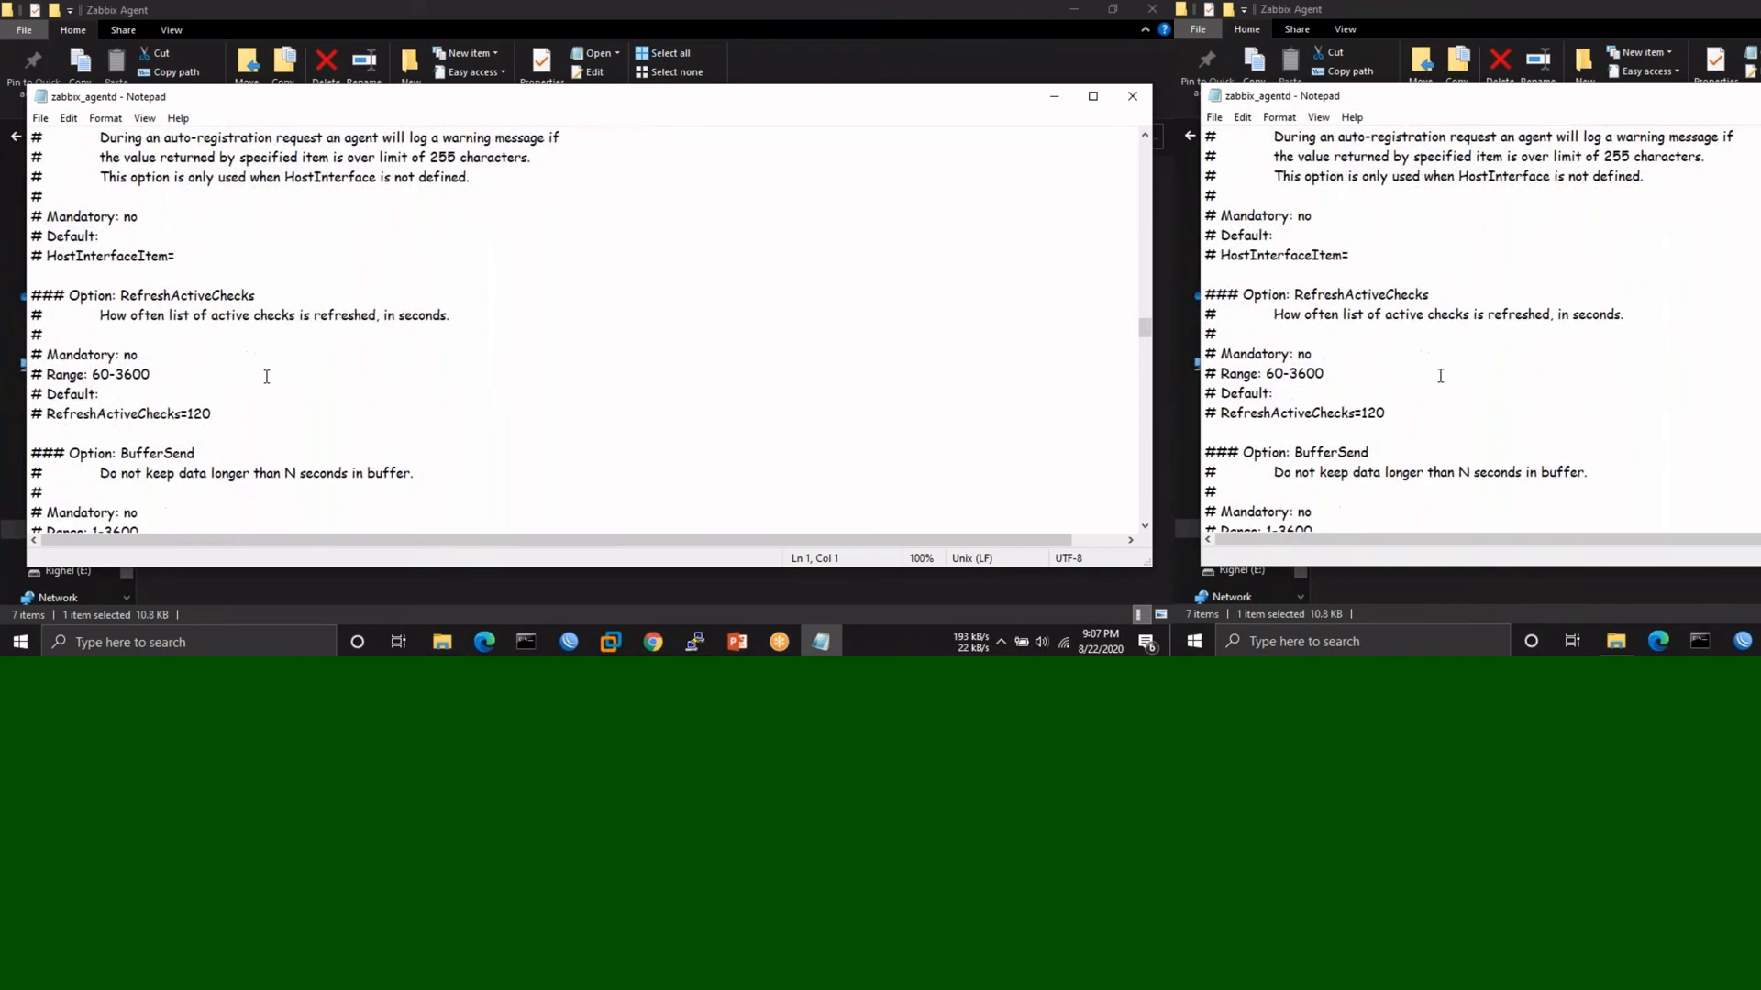
scroll(267, 376, down, 3)
scroll(267, 376, up, 15)
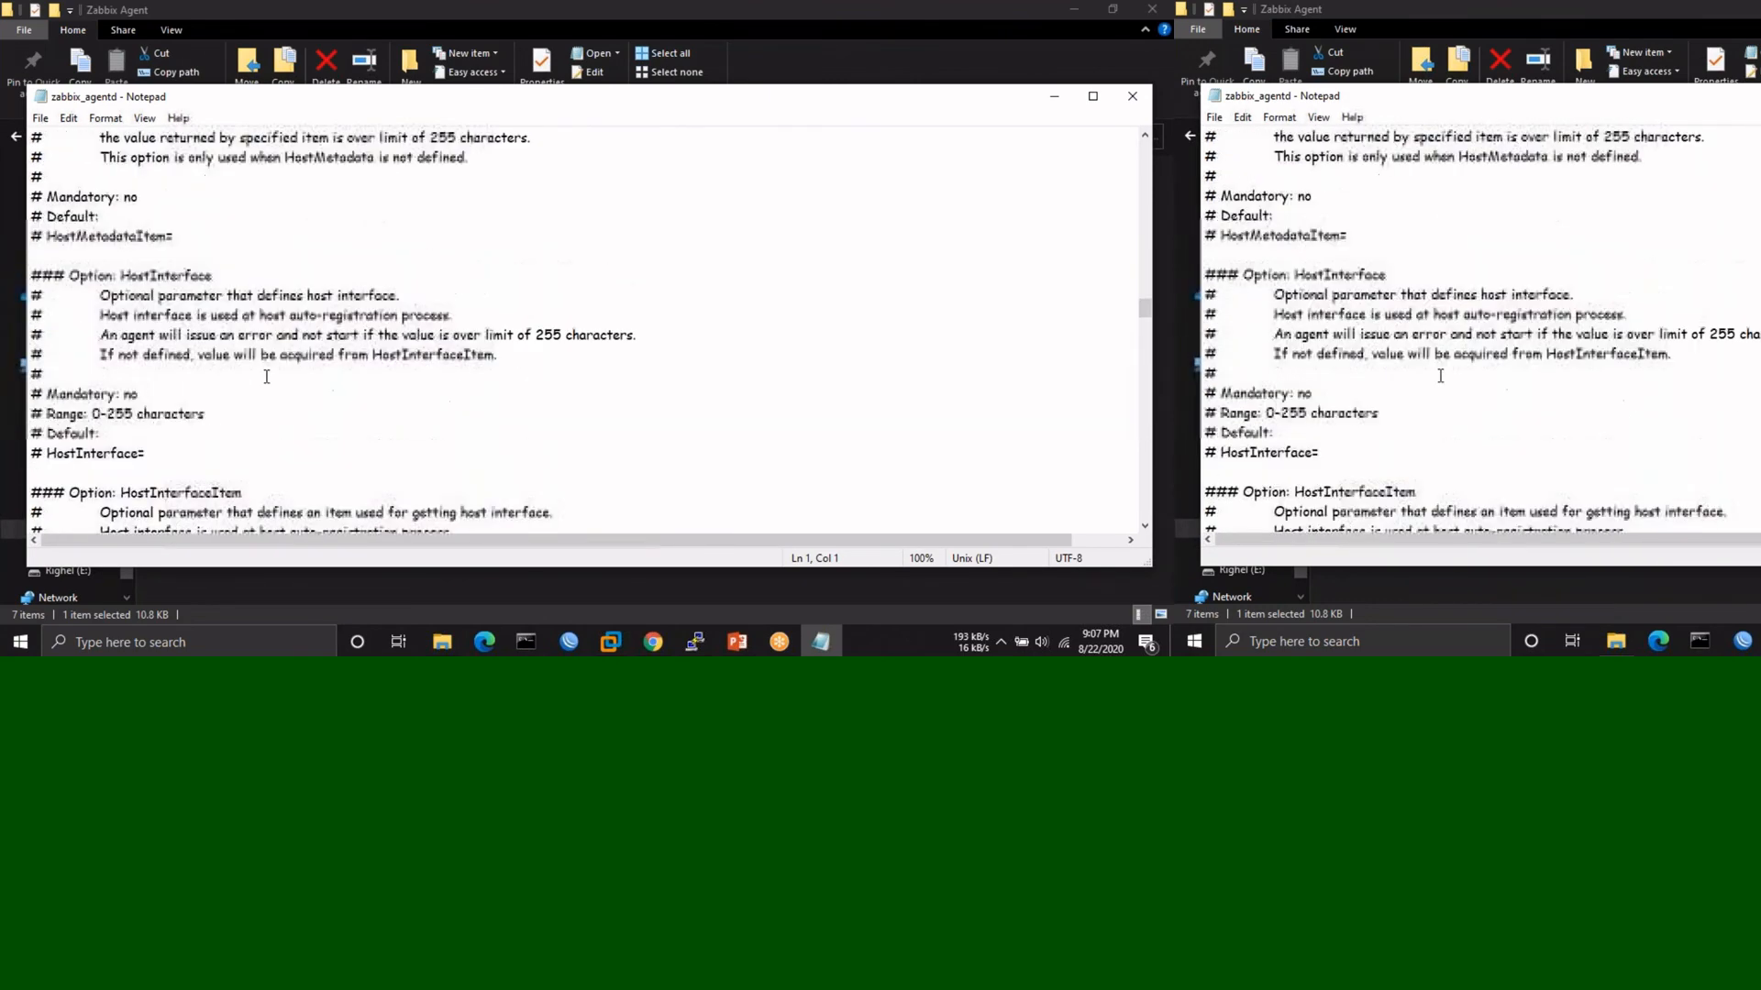
scroll(267, 376, up, 8)
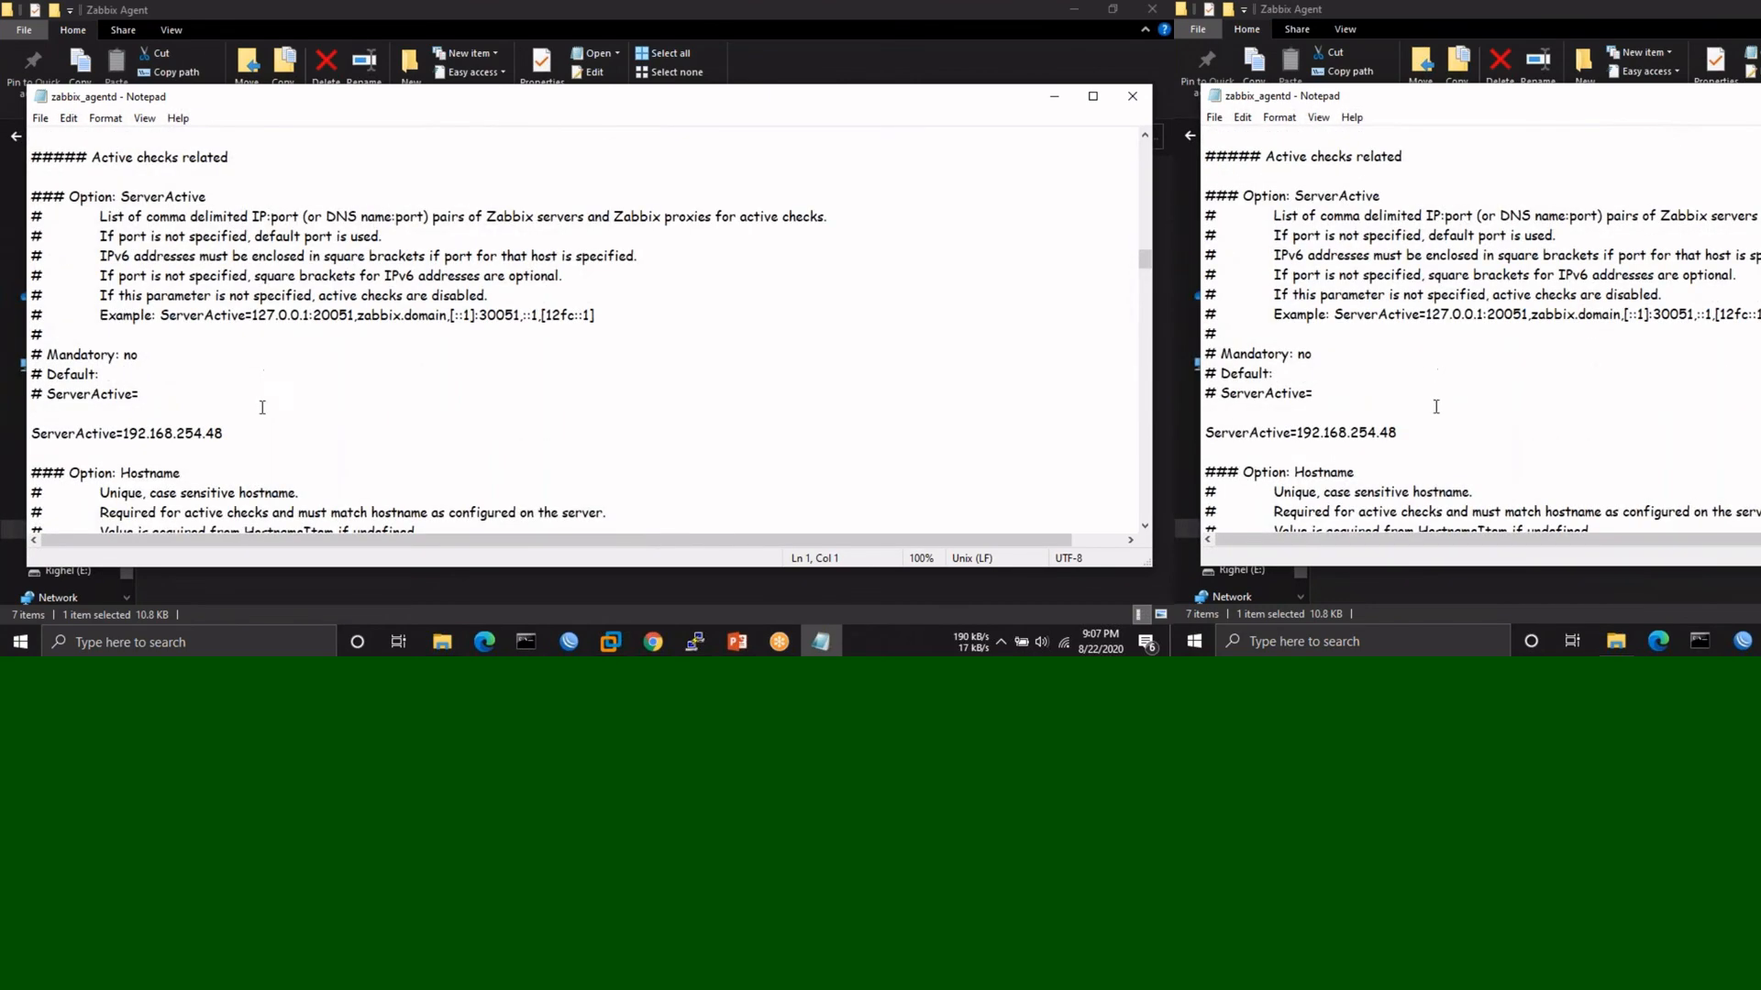
scroll(261, 419, up, 4)
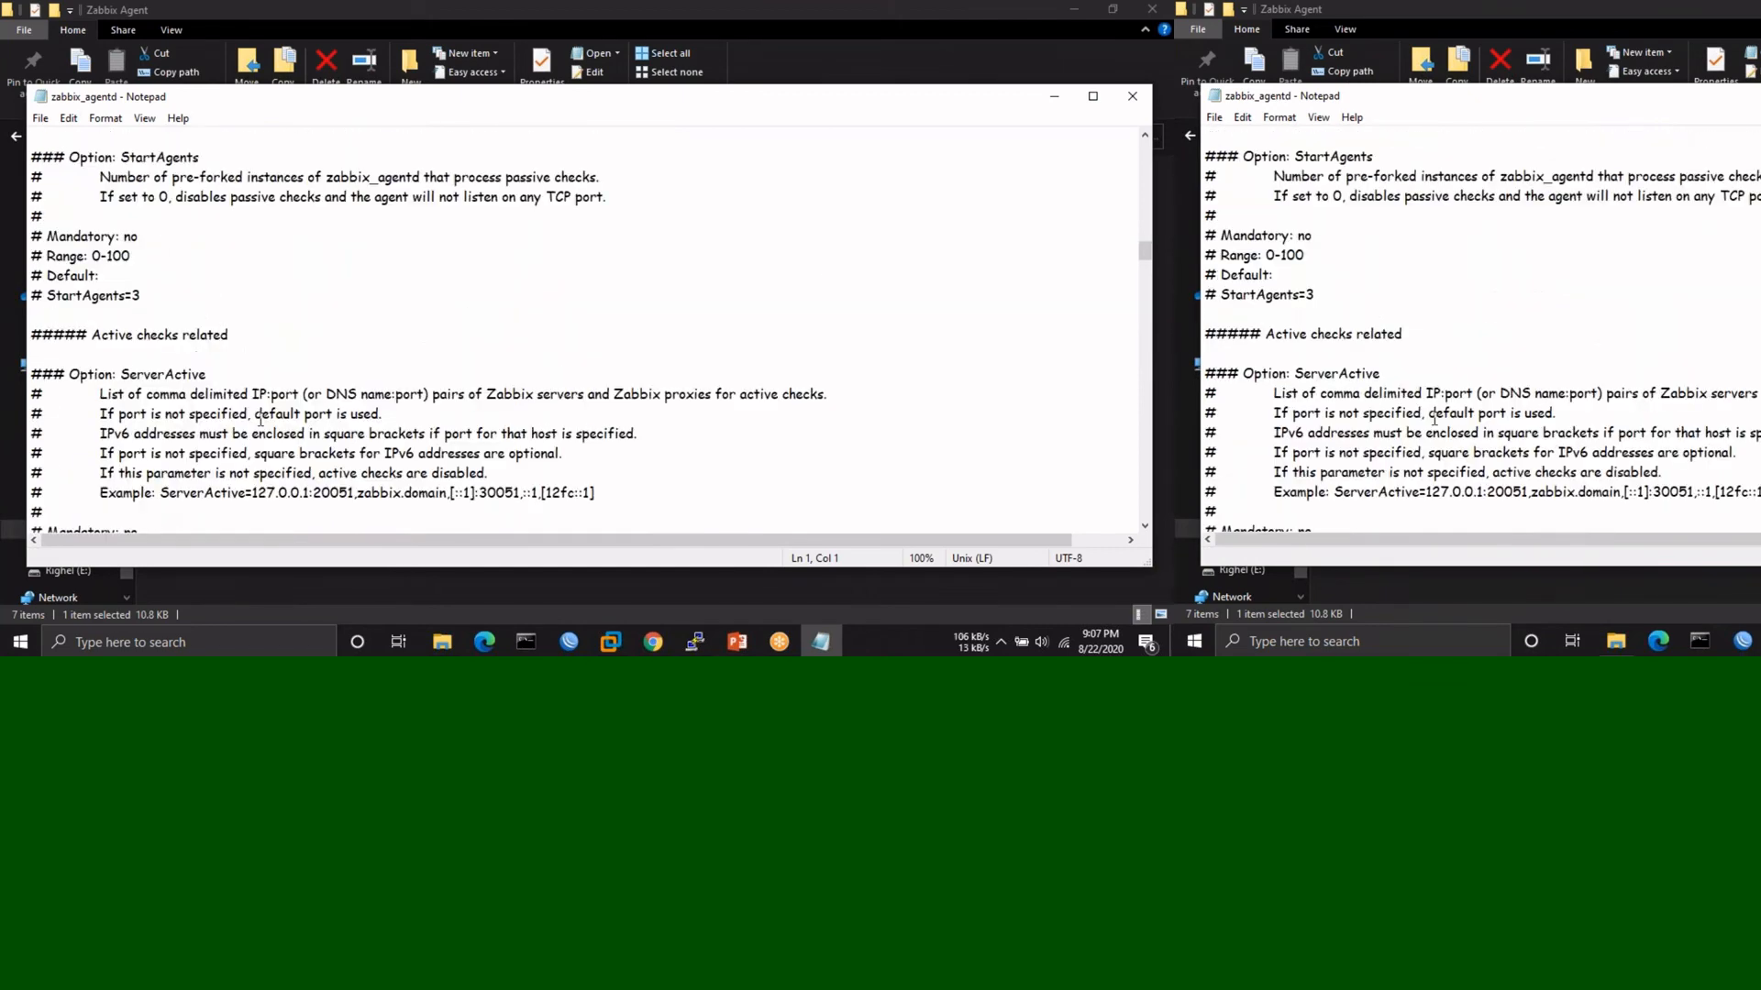
scroll(260, 419, down, 3)
scroll(261, 419, up, 5)
scroll(260, 419, up, 2)
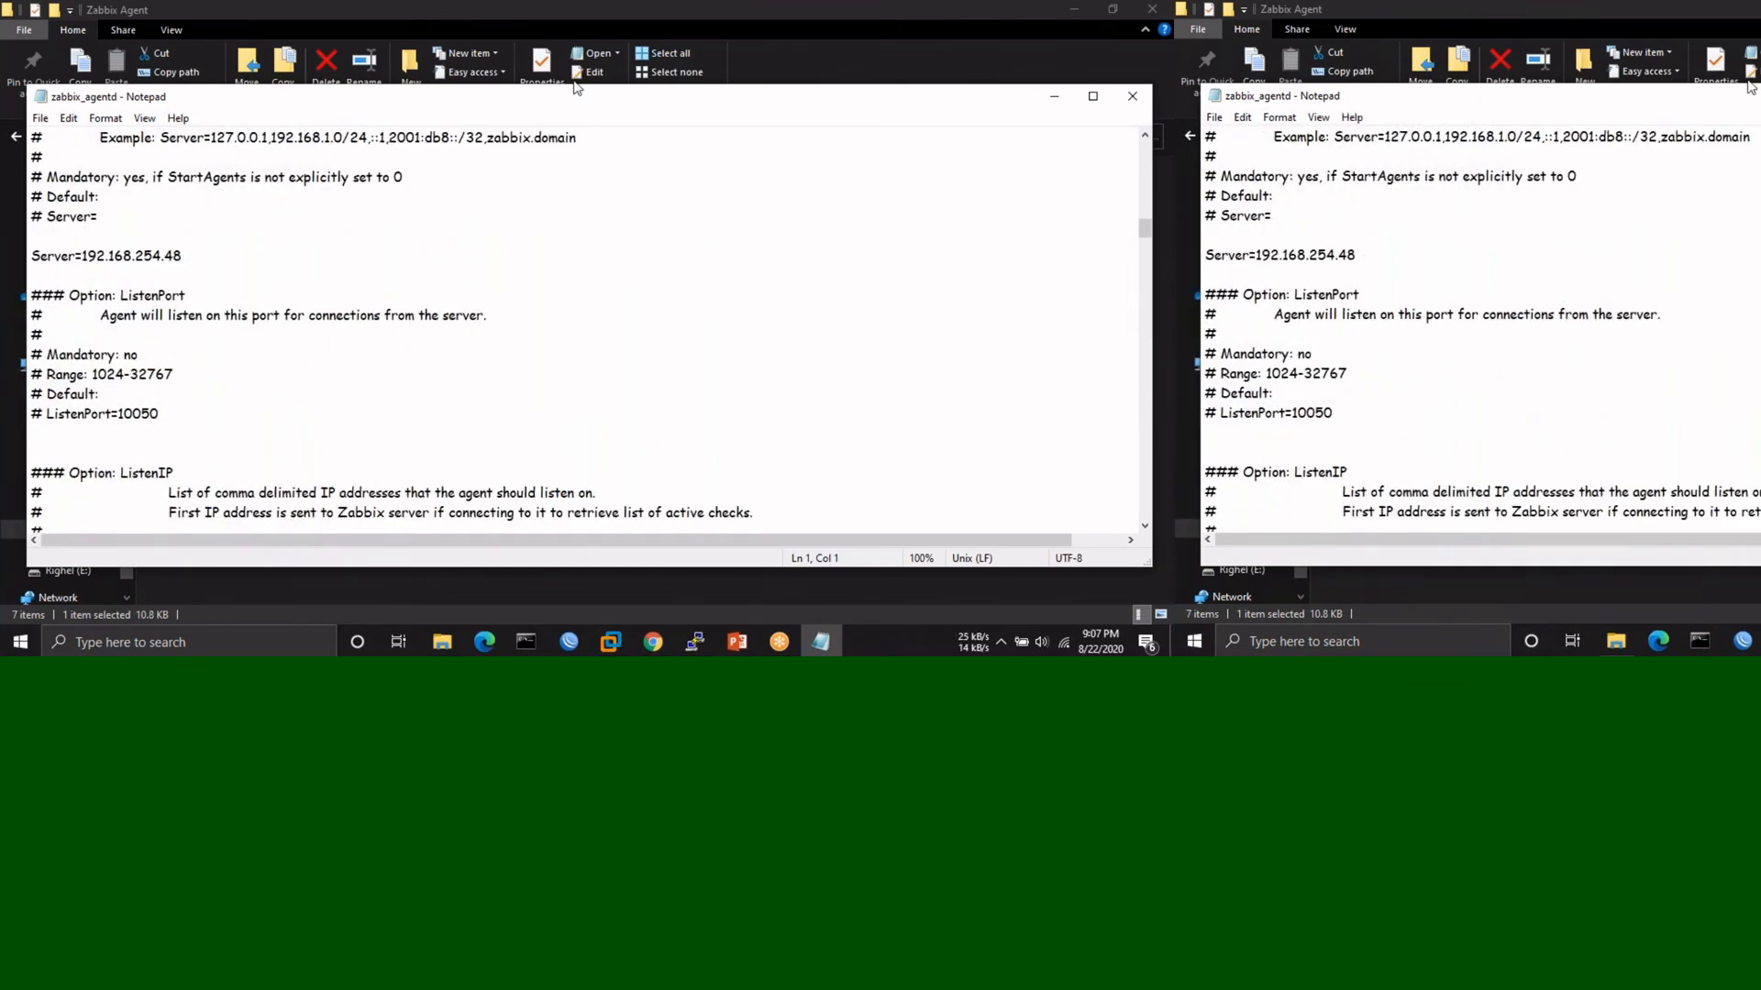
drag(577, 106, 340, 171)
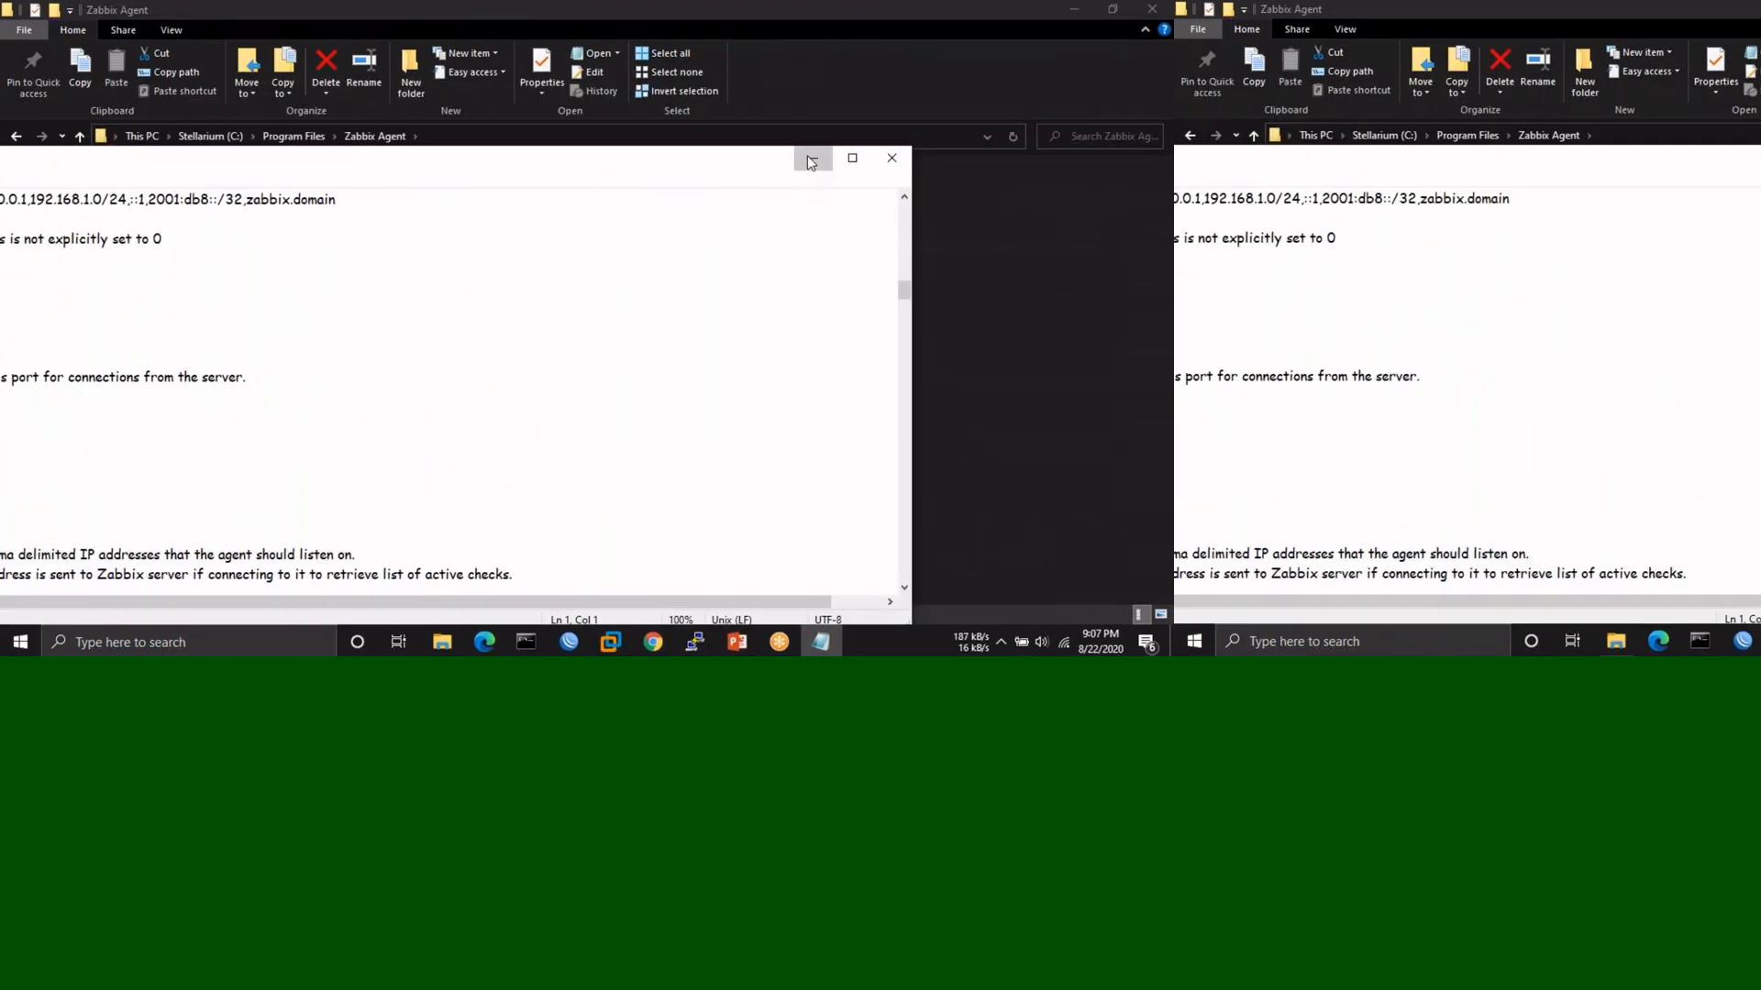
click(813, 163)
- Restart the Zabbix Agent service in services.msc until it shows Running, then minimize Services
key(super+r)
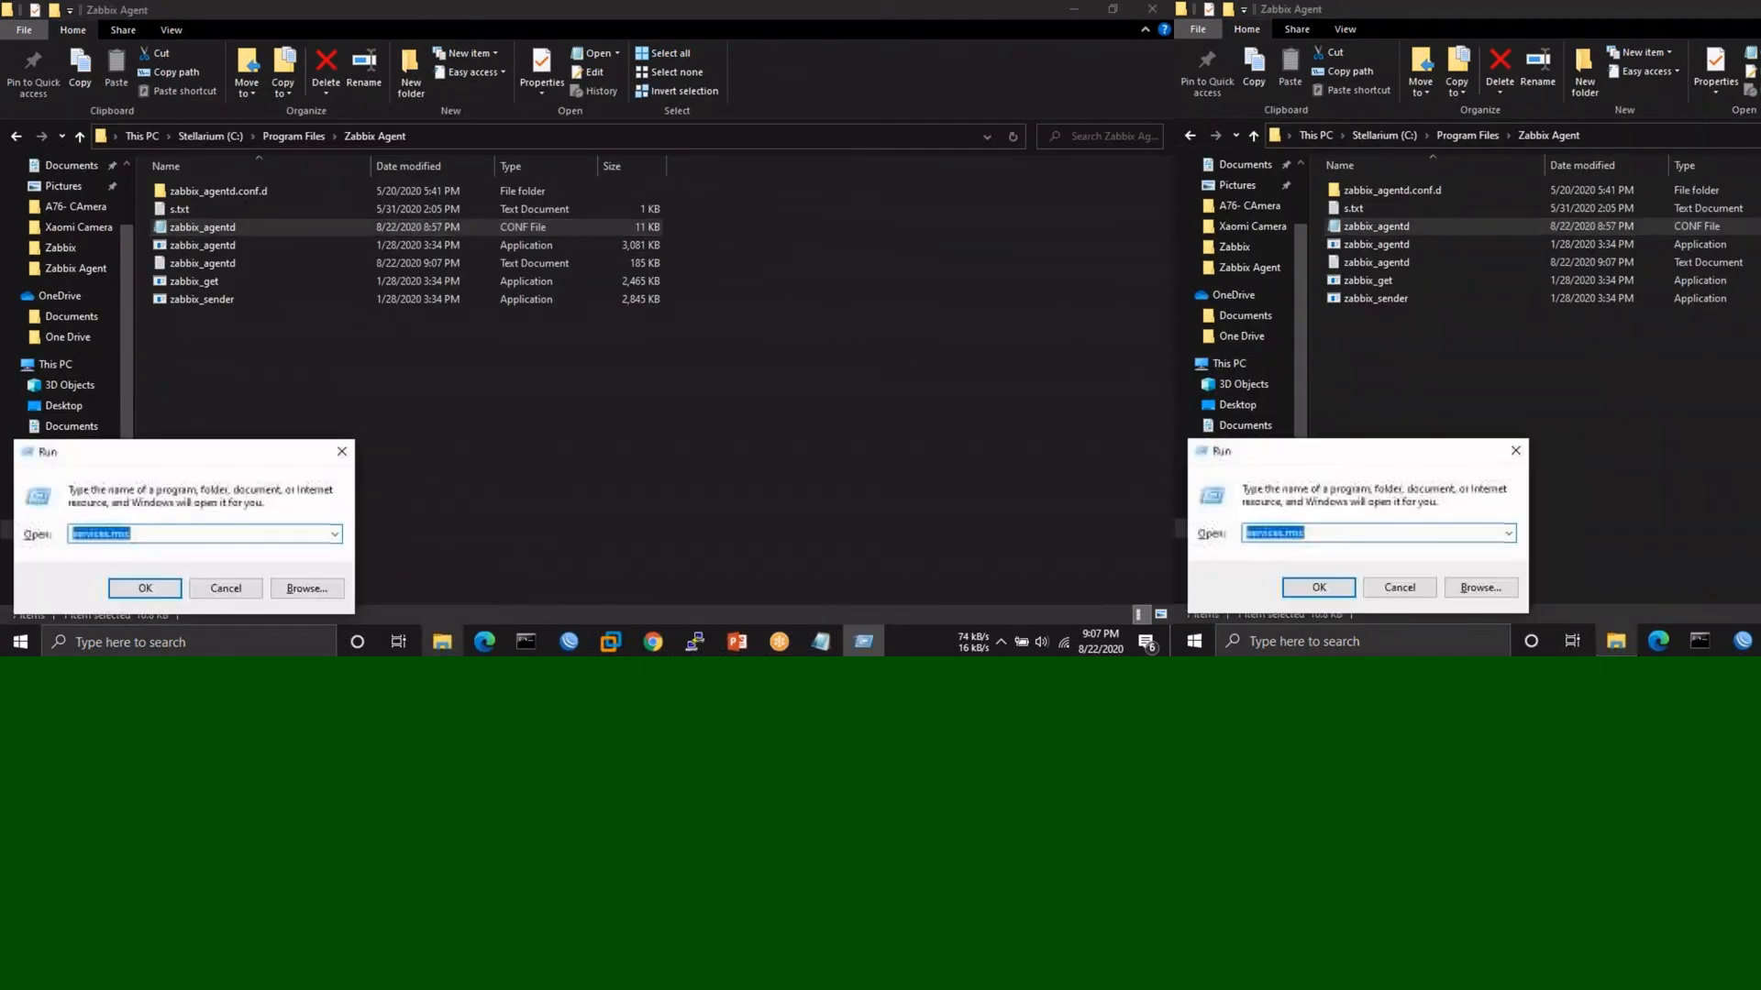
key(Return)
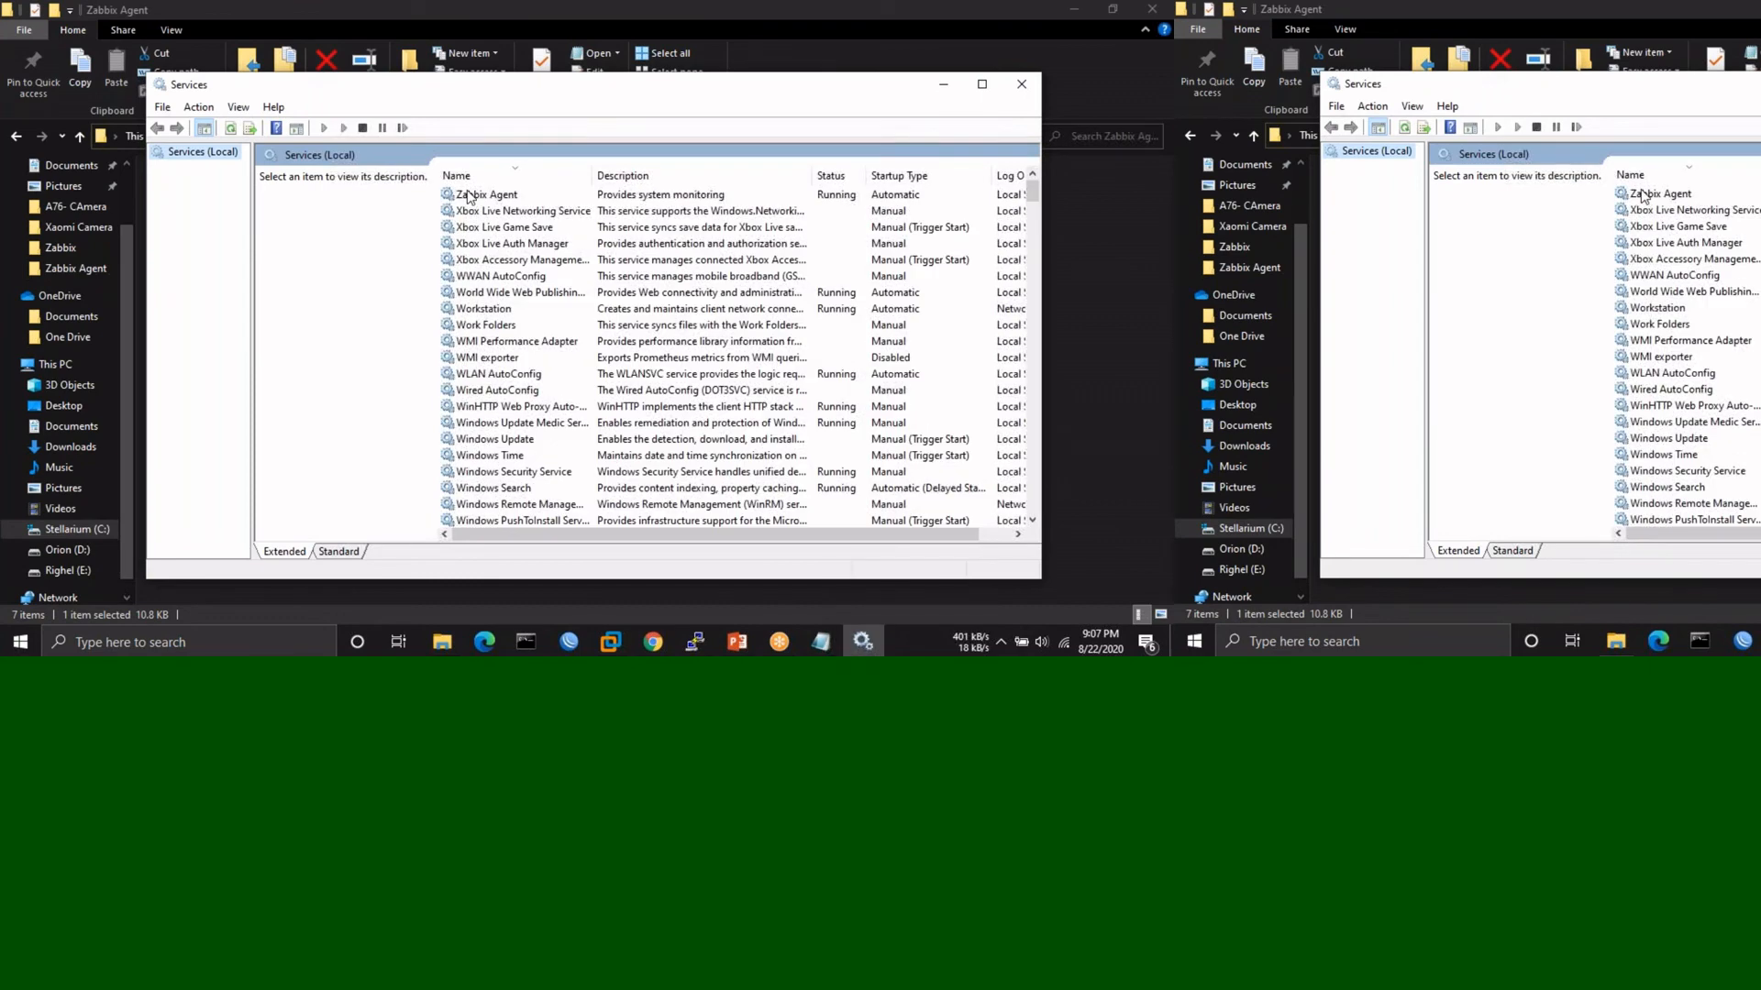
click(468, 195)
right_click(468, 196)
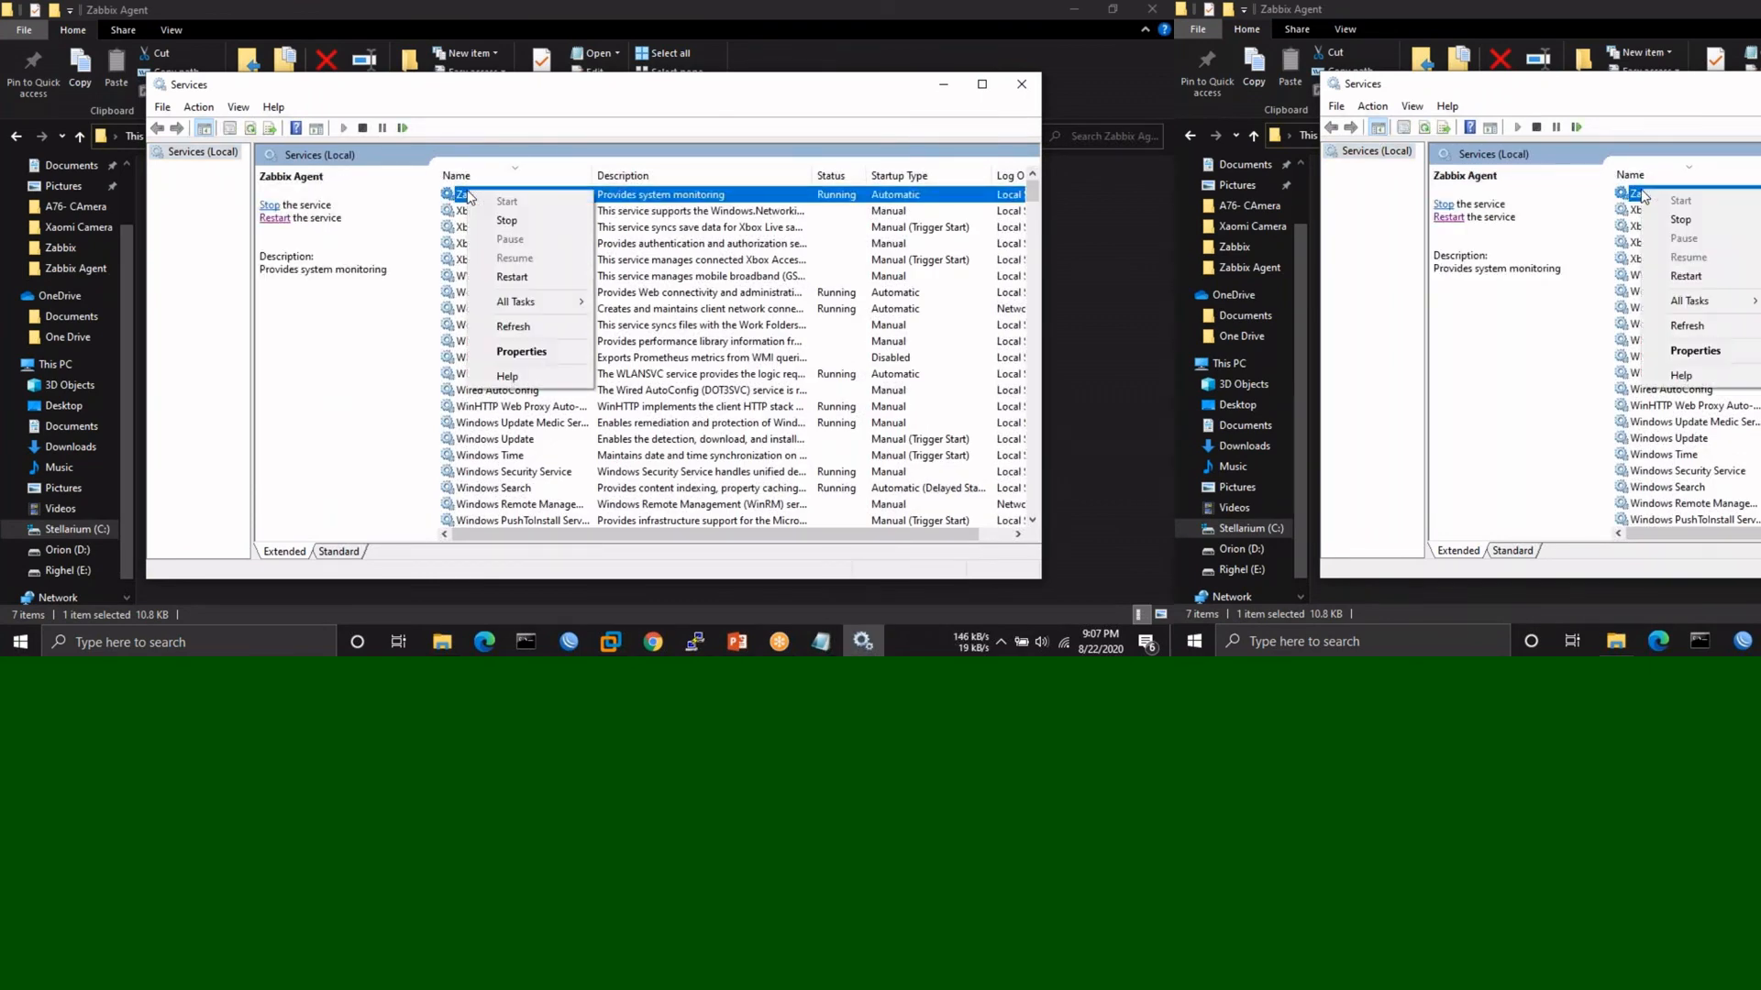
click(272, 220)
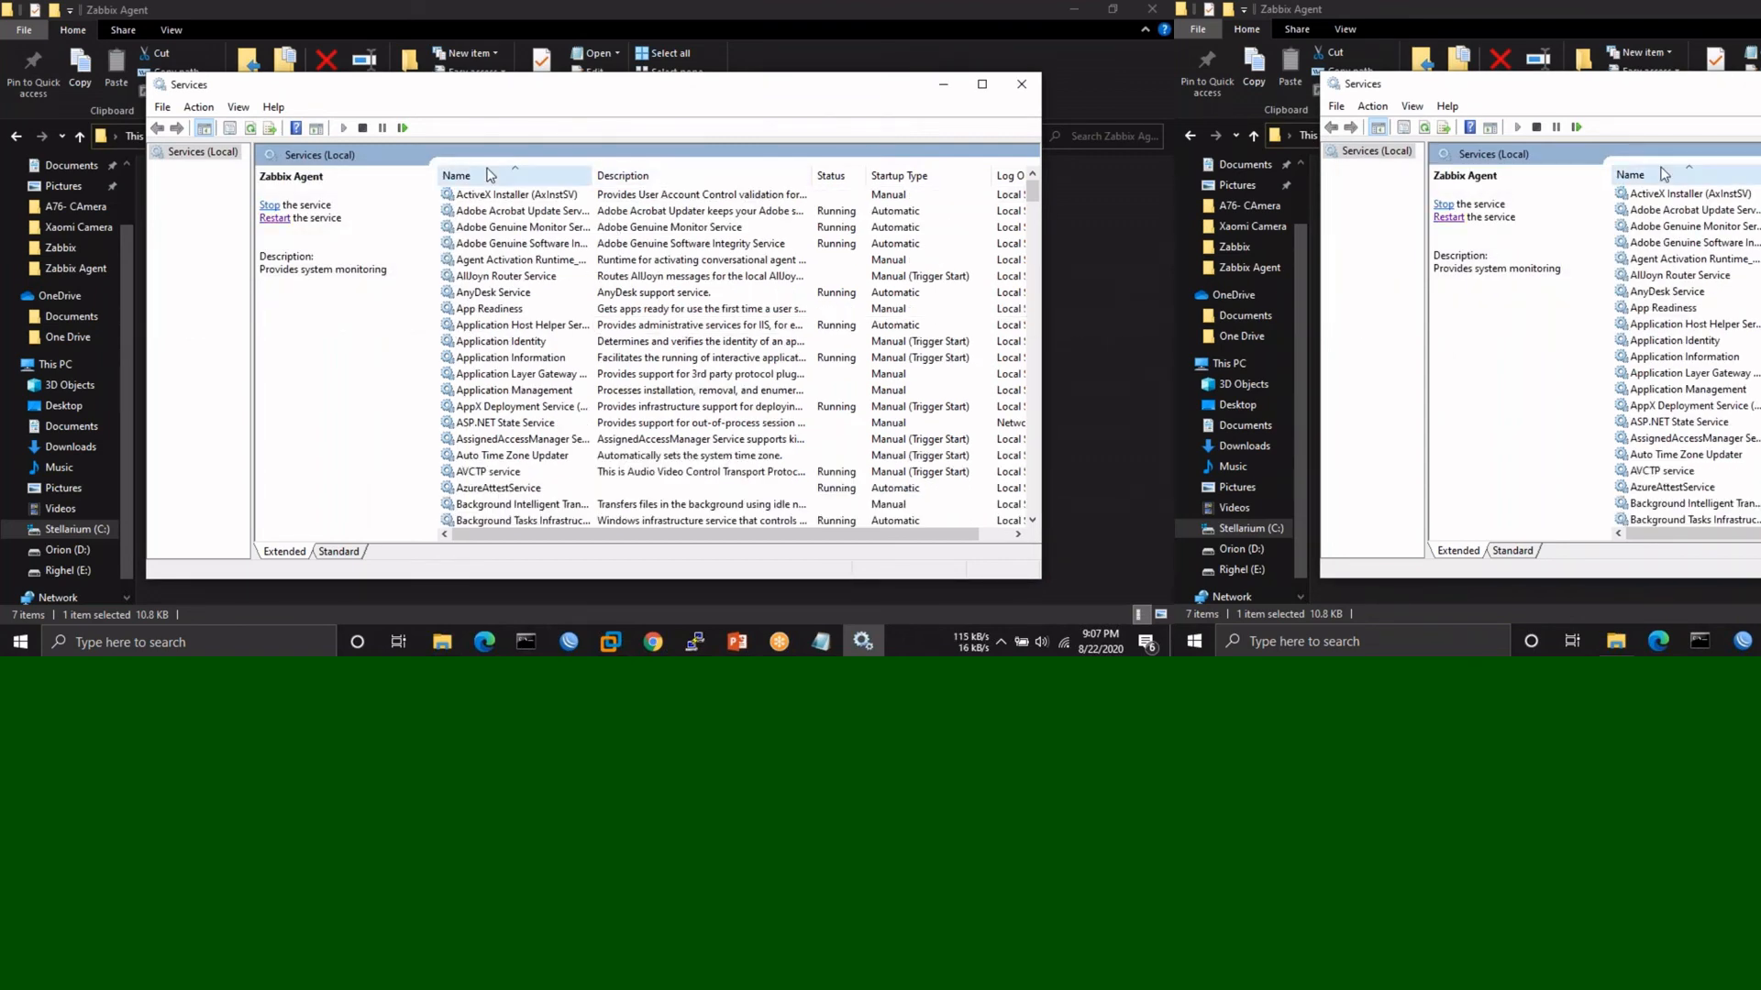
click(489, 177)
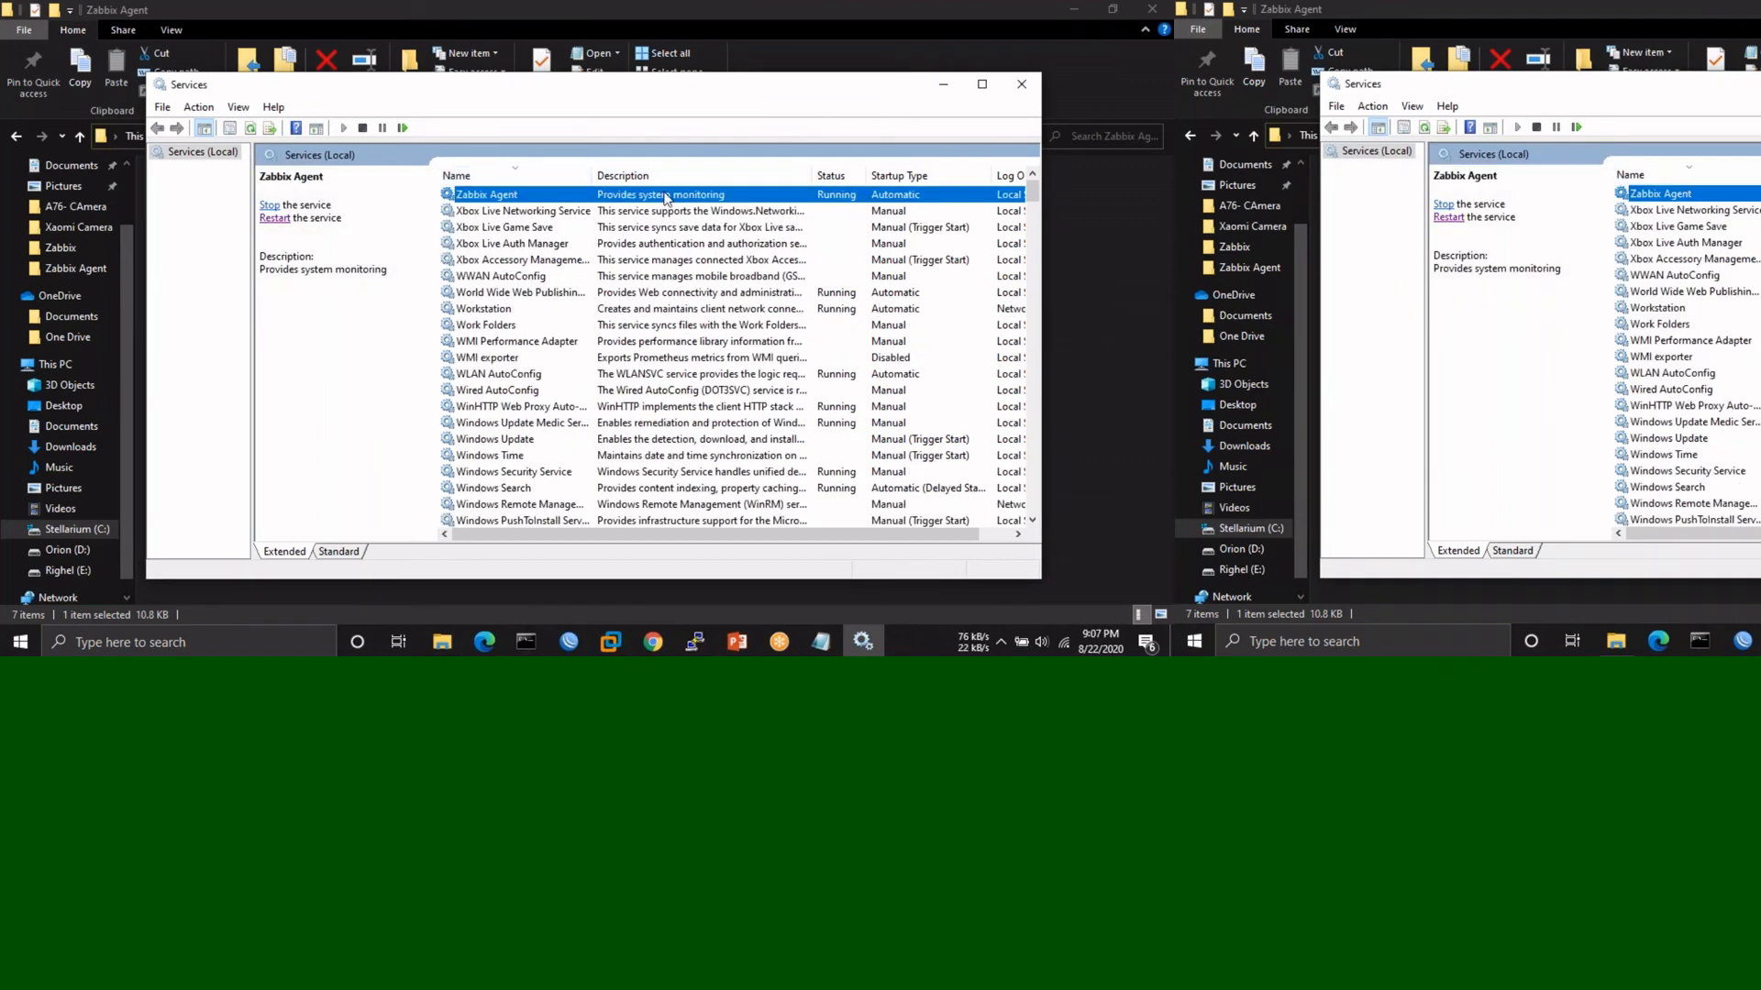
click(944, 85)
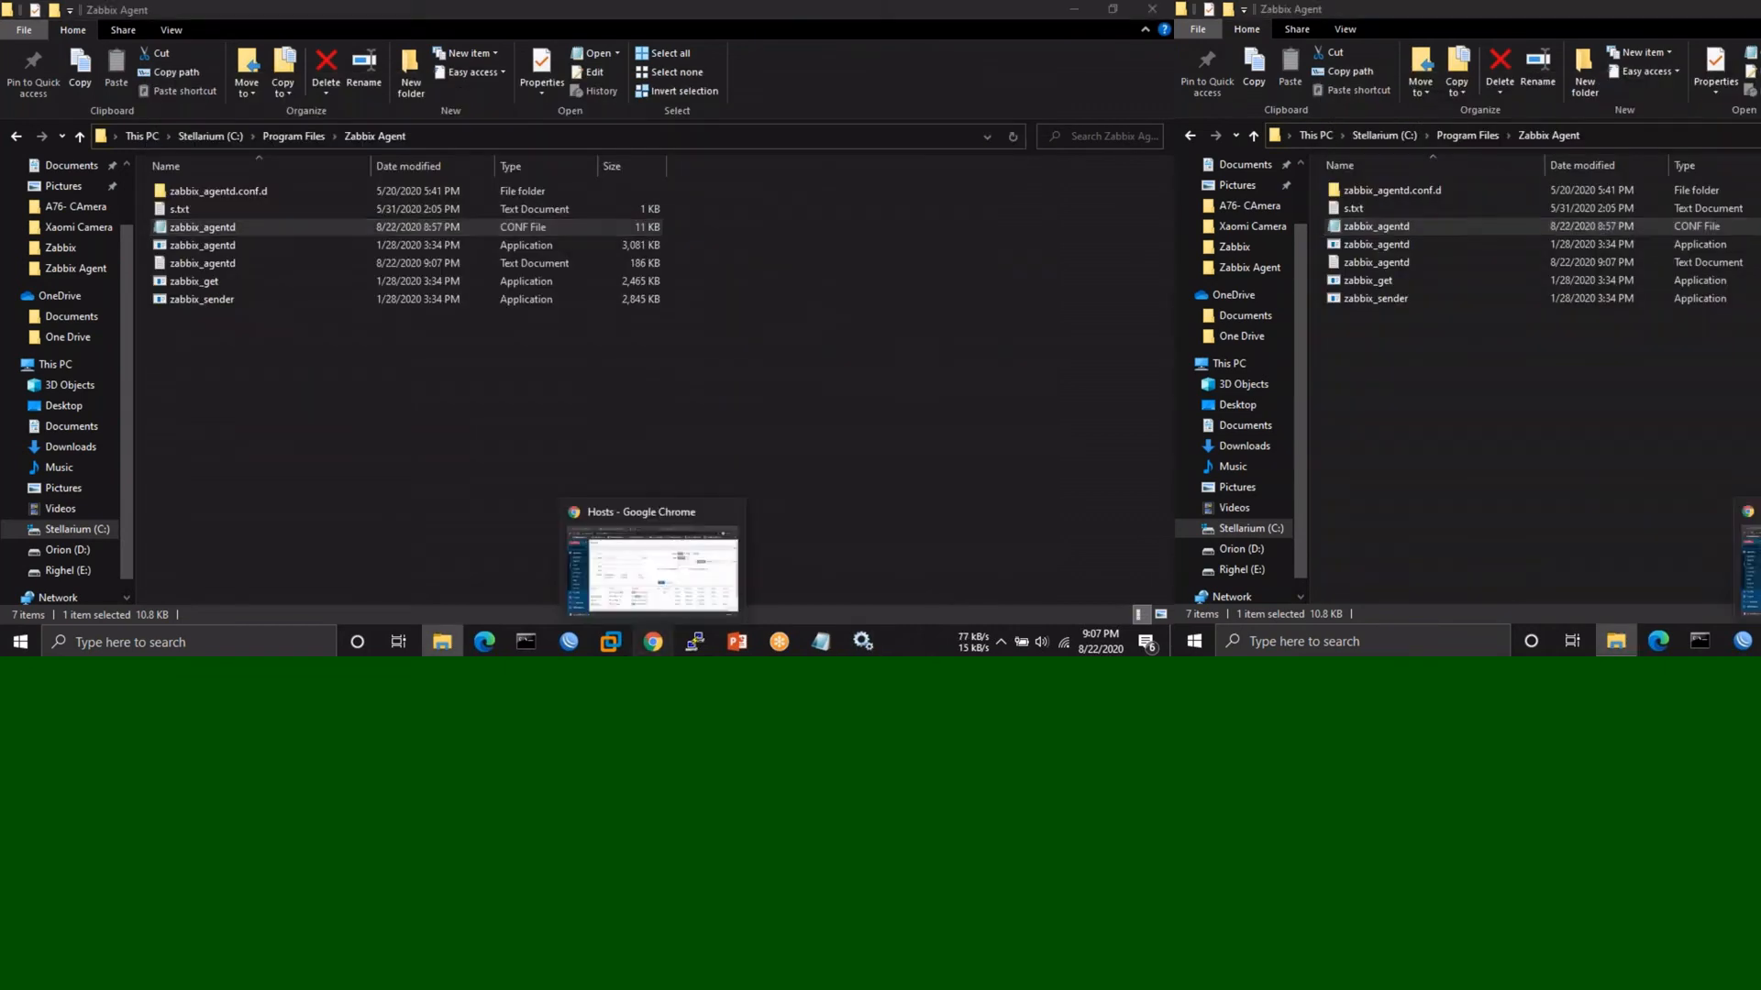
- Reload the Zabbix hosts list, rerun snmpwalk against 192.168.254.2 in PuTTY, and return to Chrome
click(652, 641)
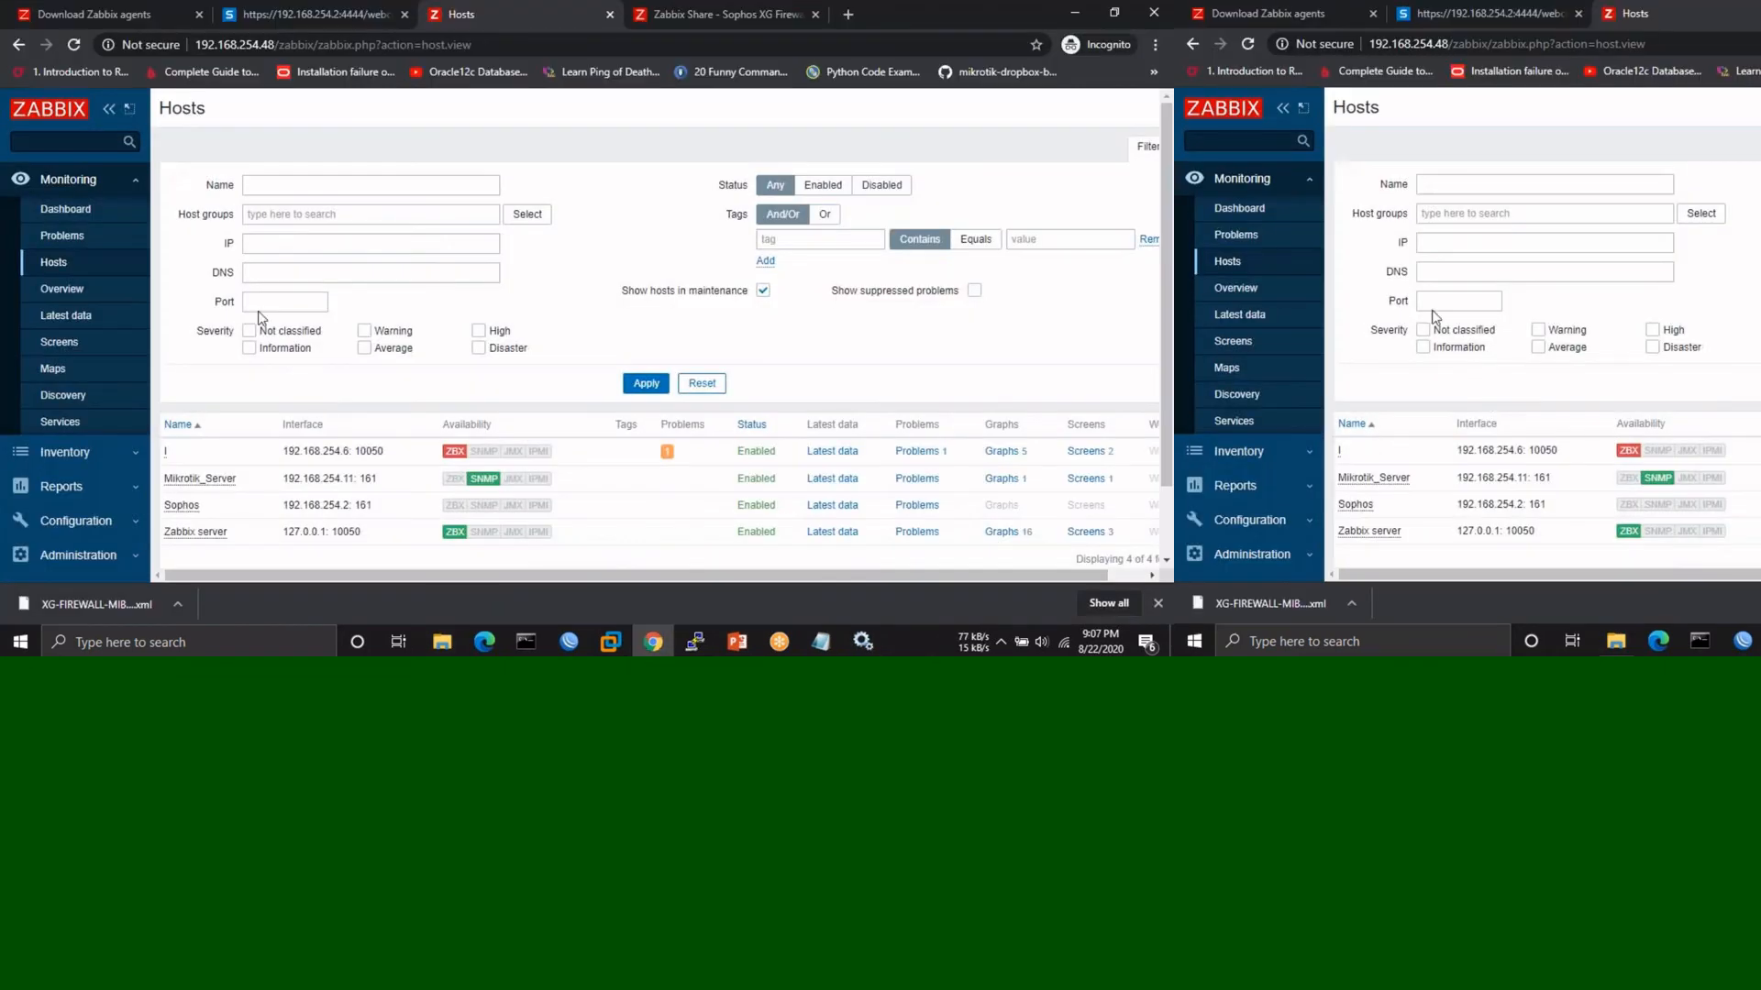
click(77, 44)
click(695, 641)
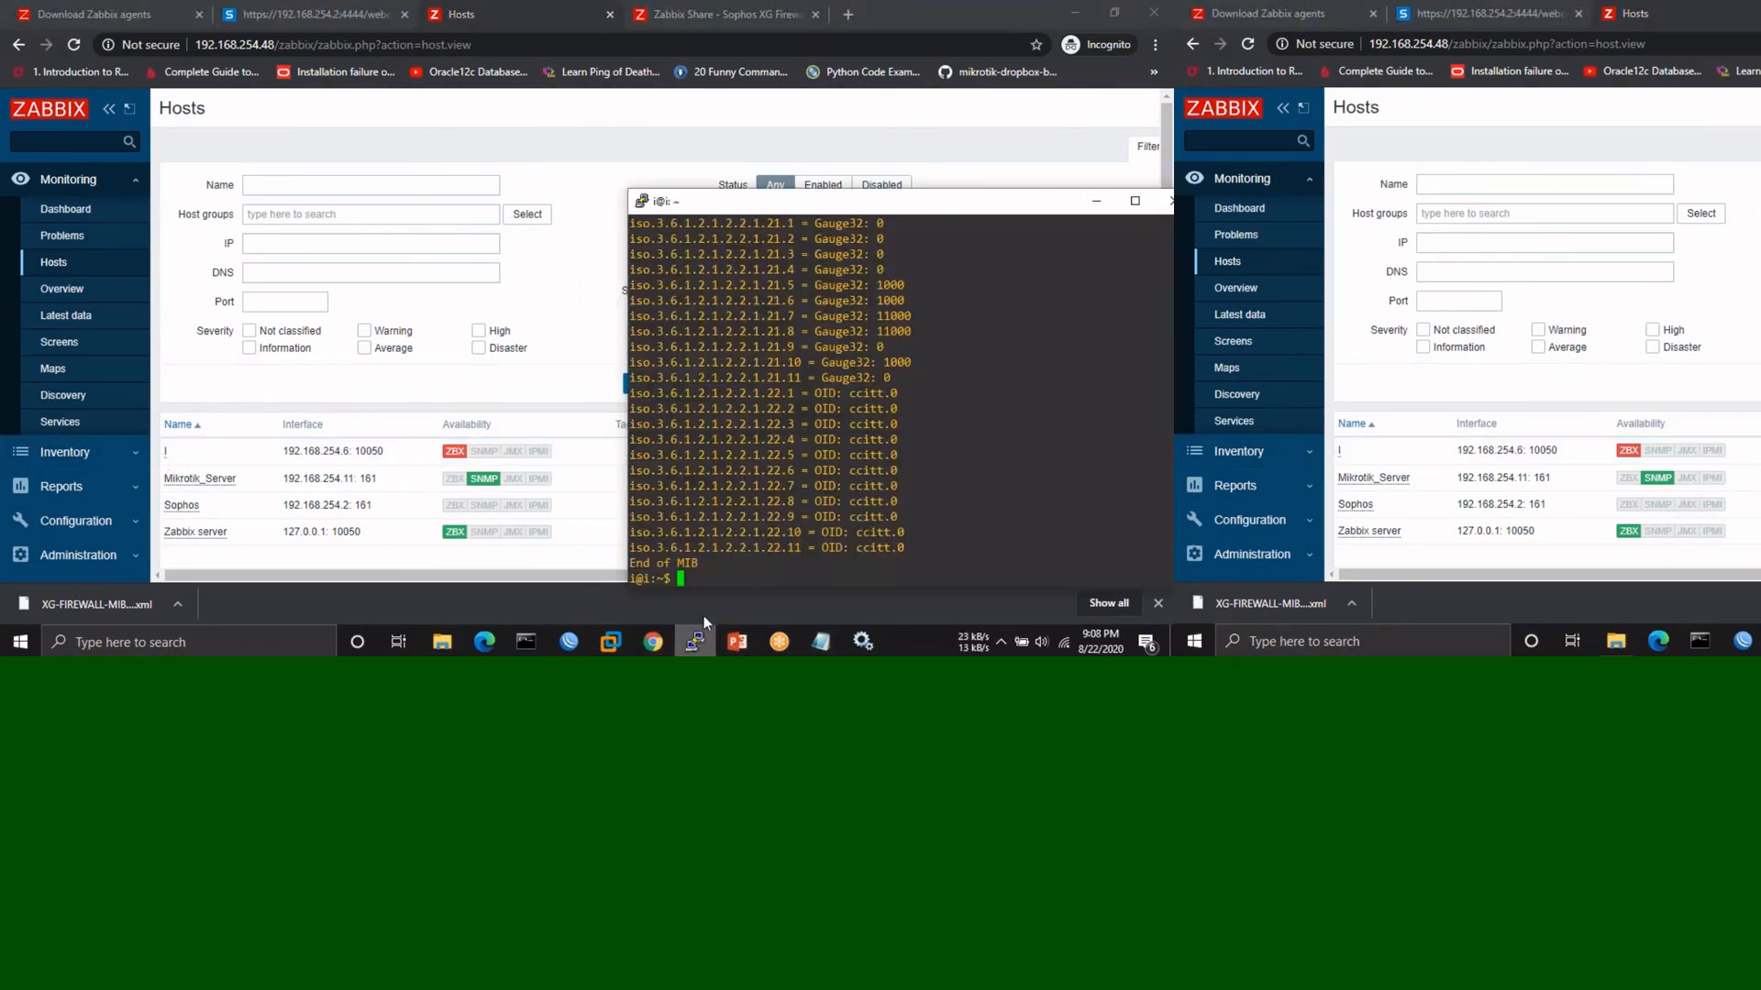
key(Up)
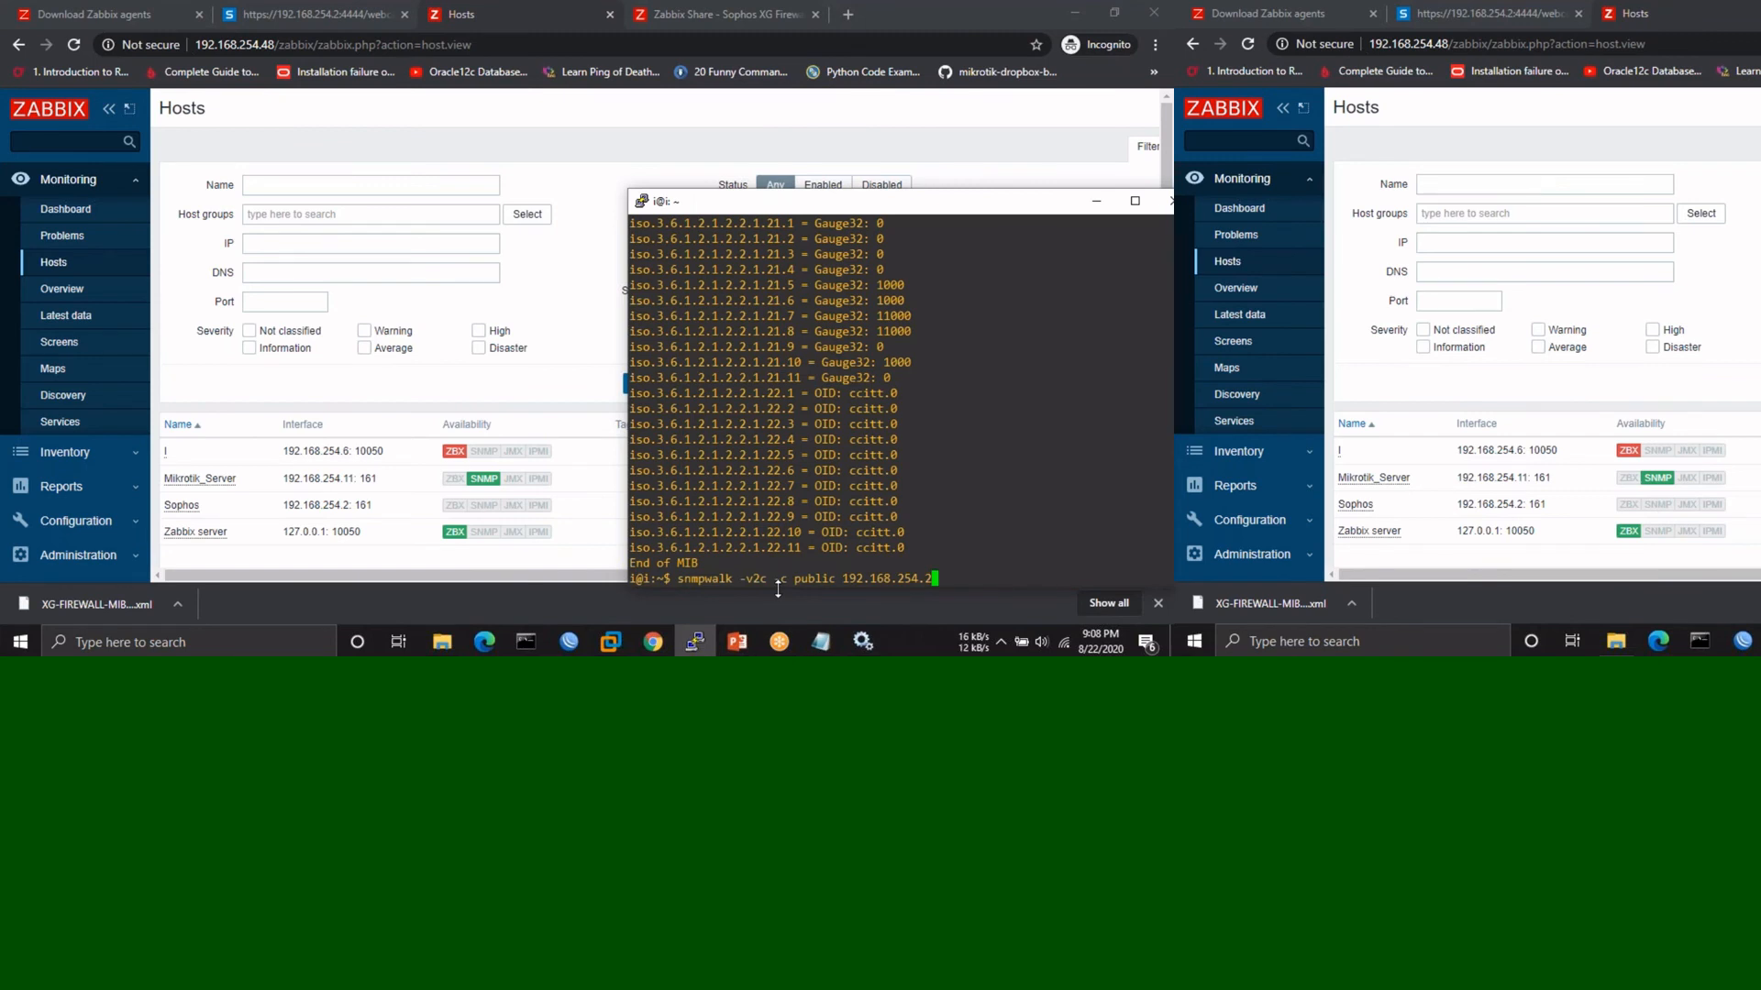
key(Return)
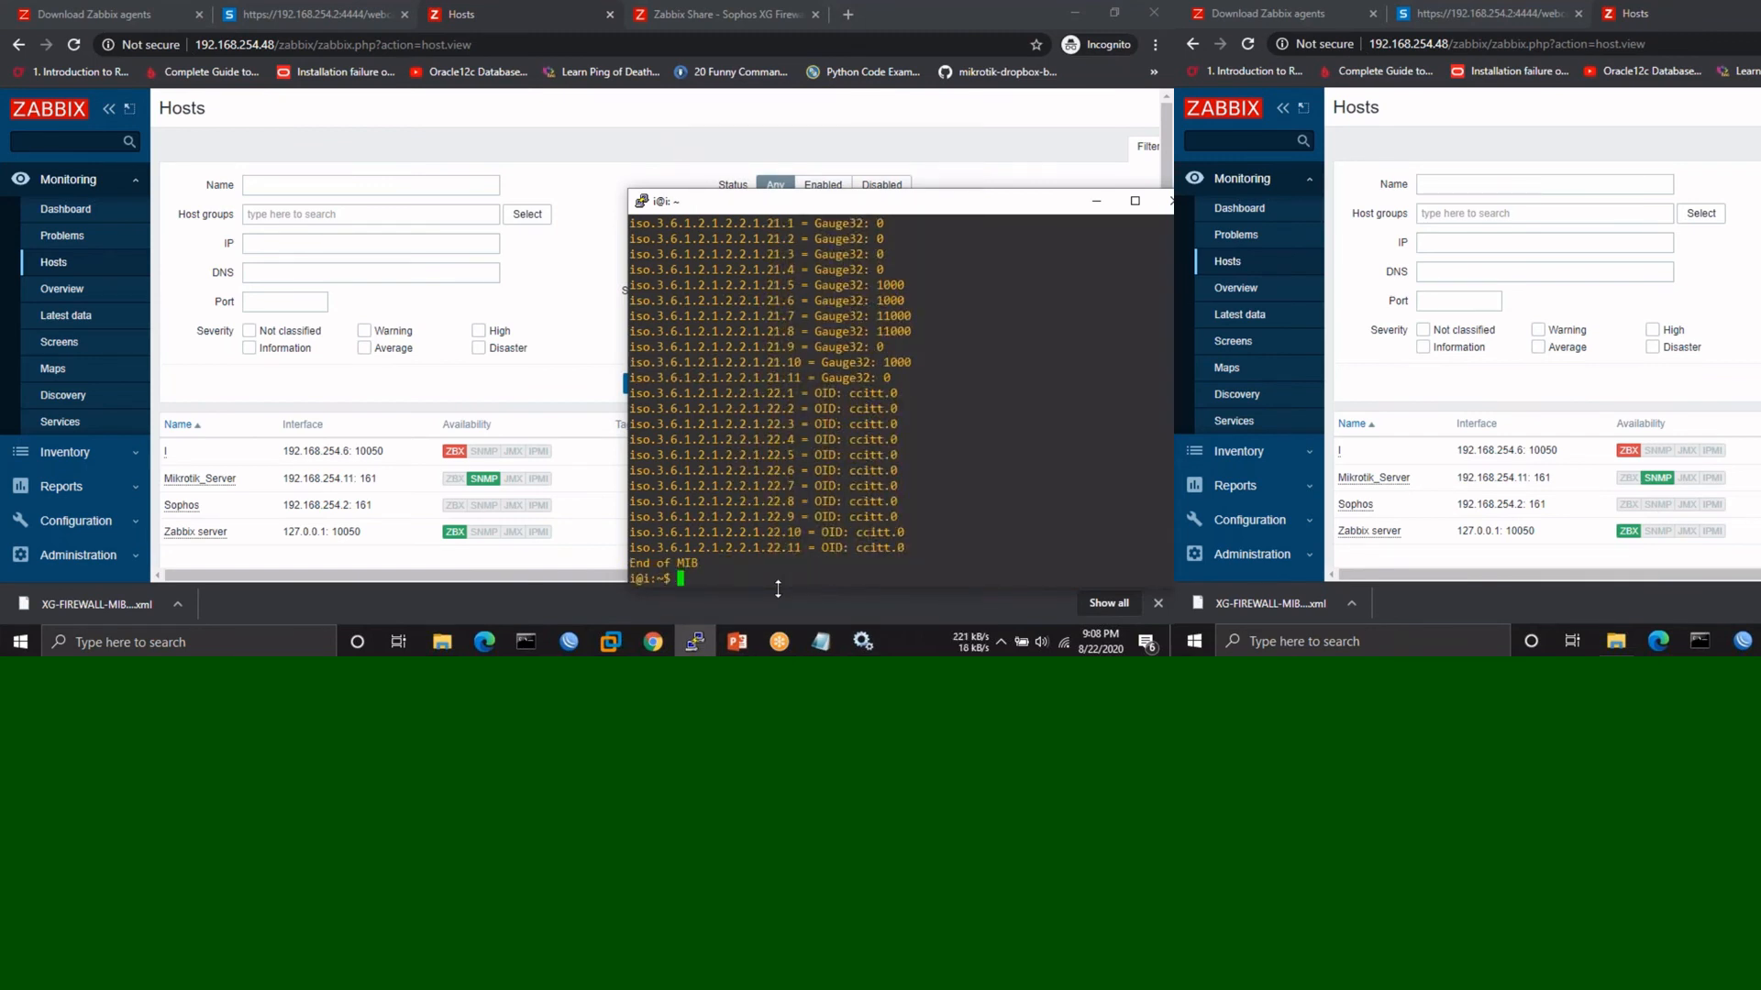
click(413, 532)
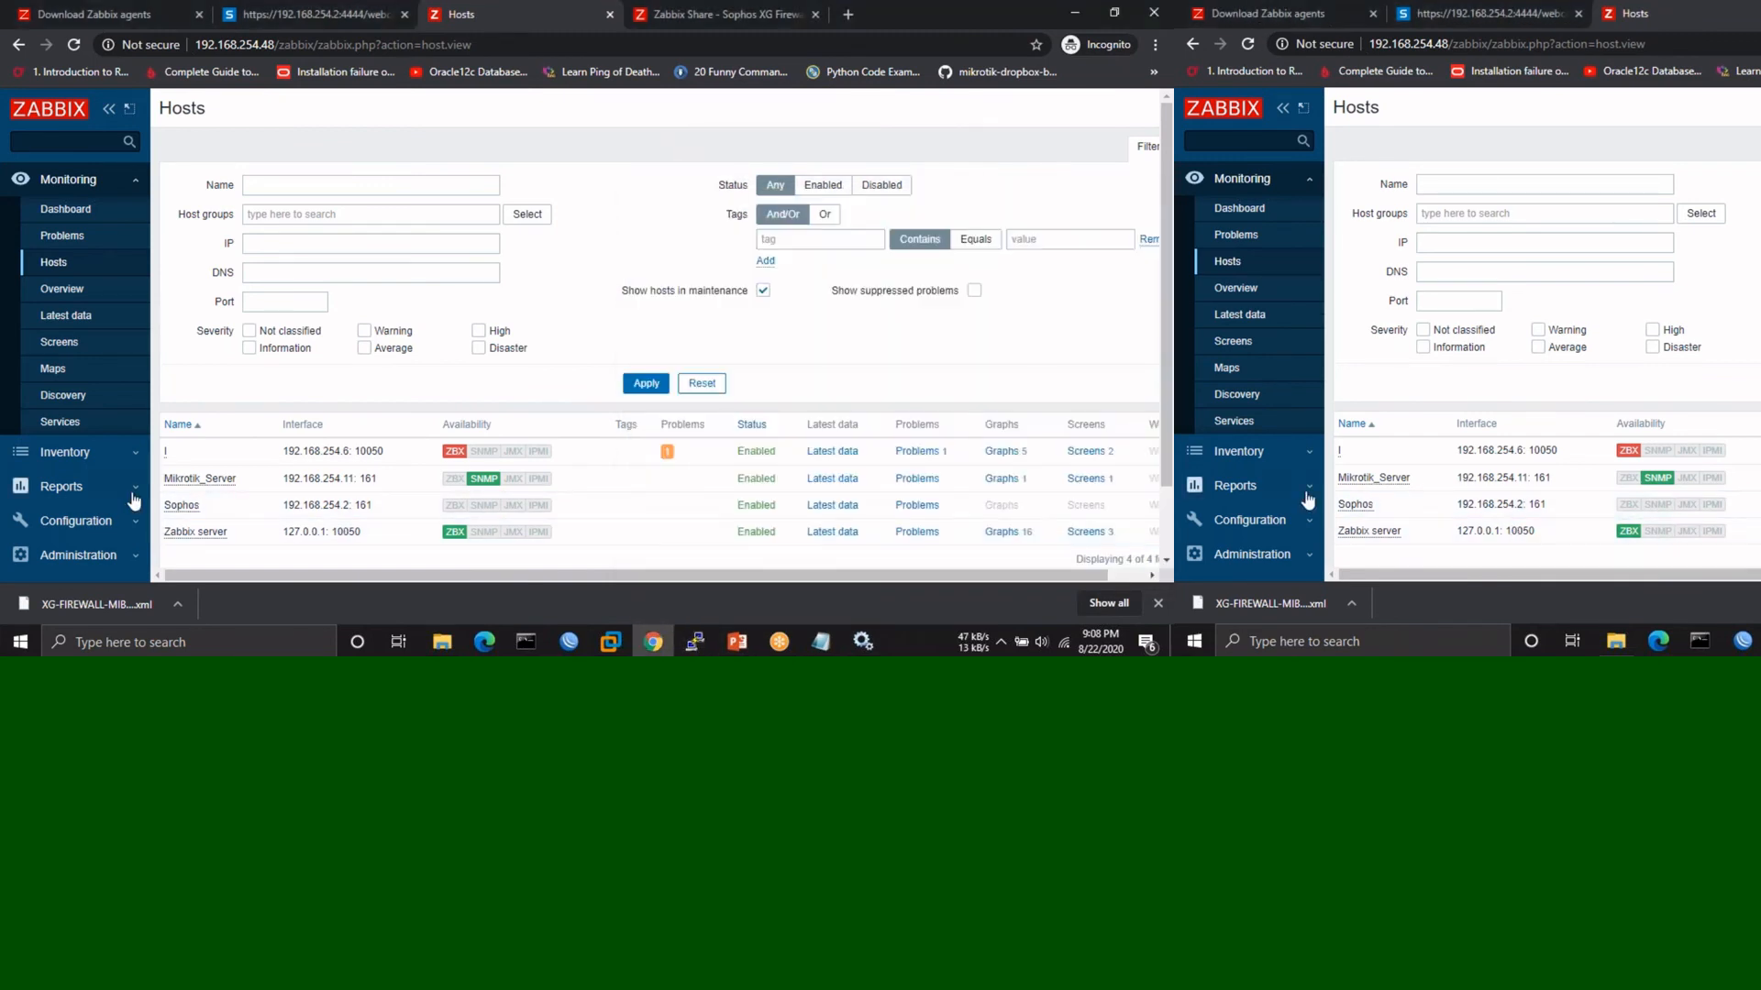
- Ping the Sophos host (0% loss), then reload Hosts so 192.168.254.6 shows its agent available
click(181, 505)
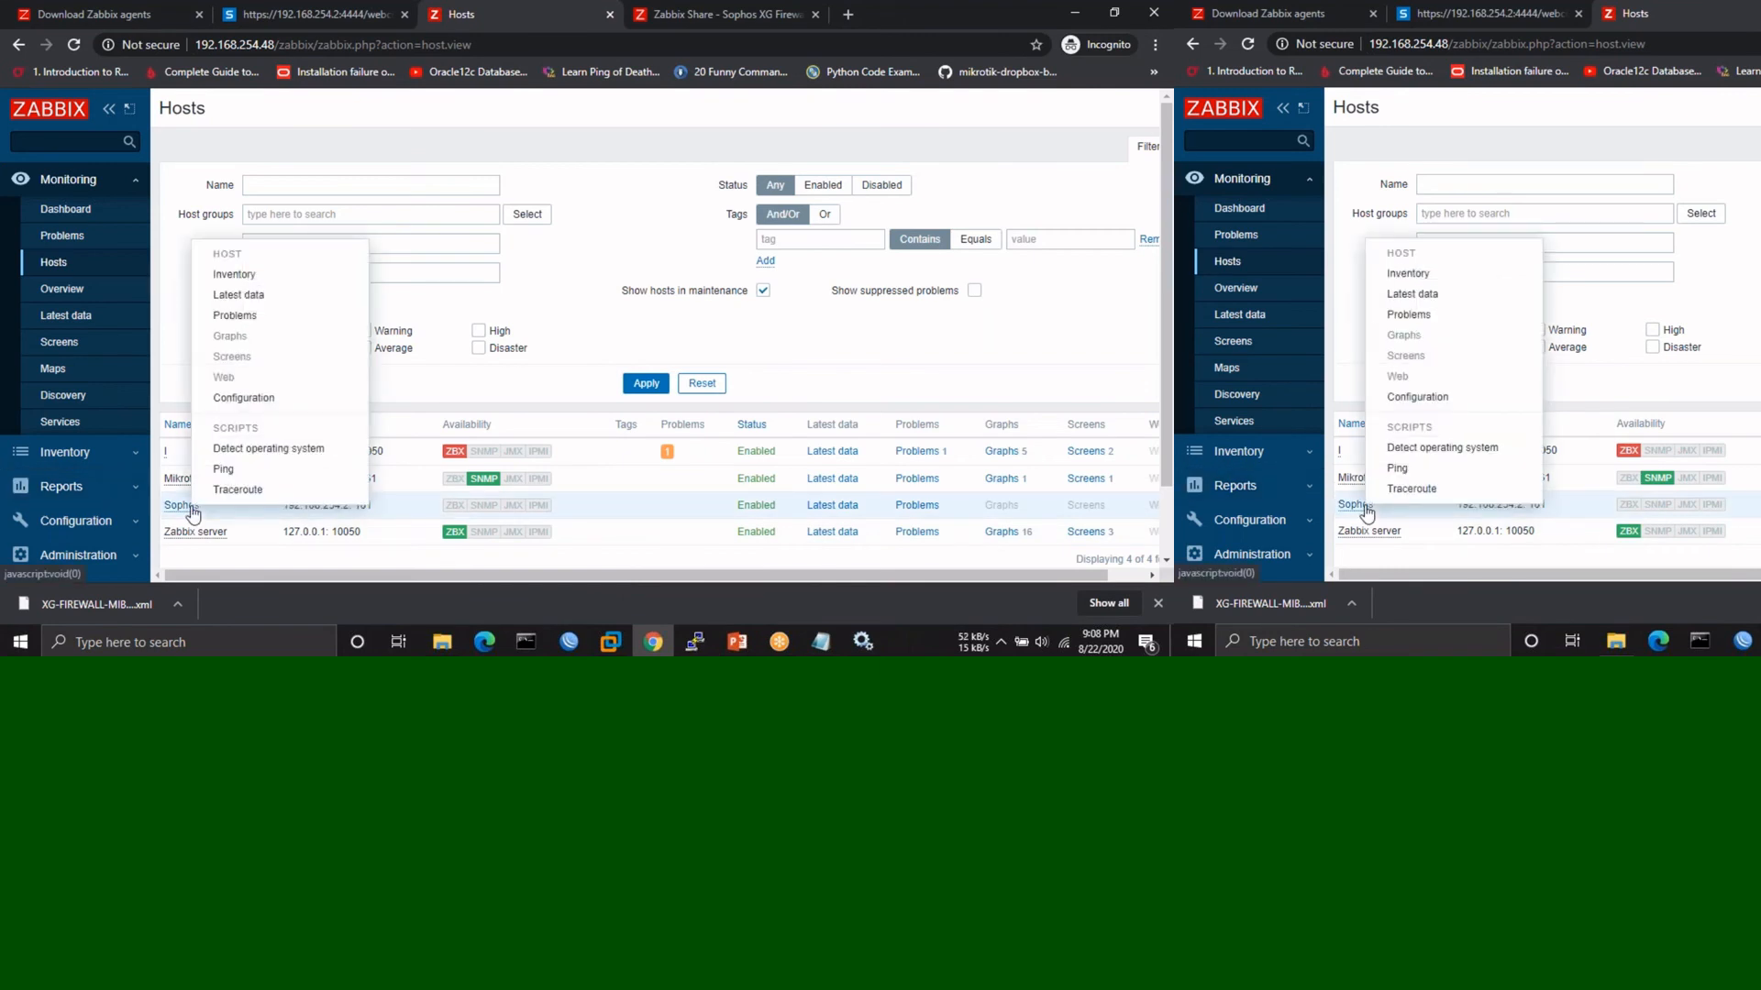
click(223, 468)
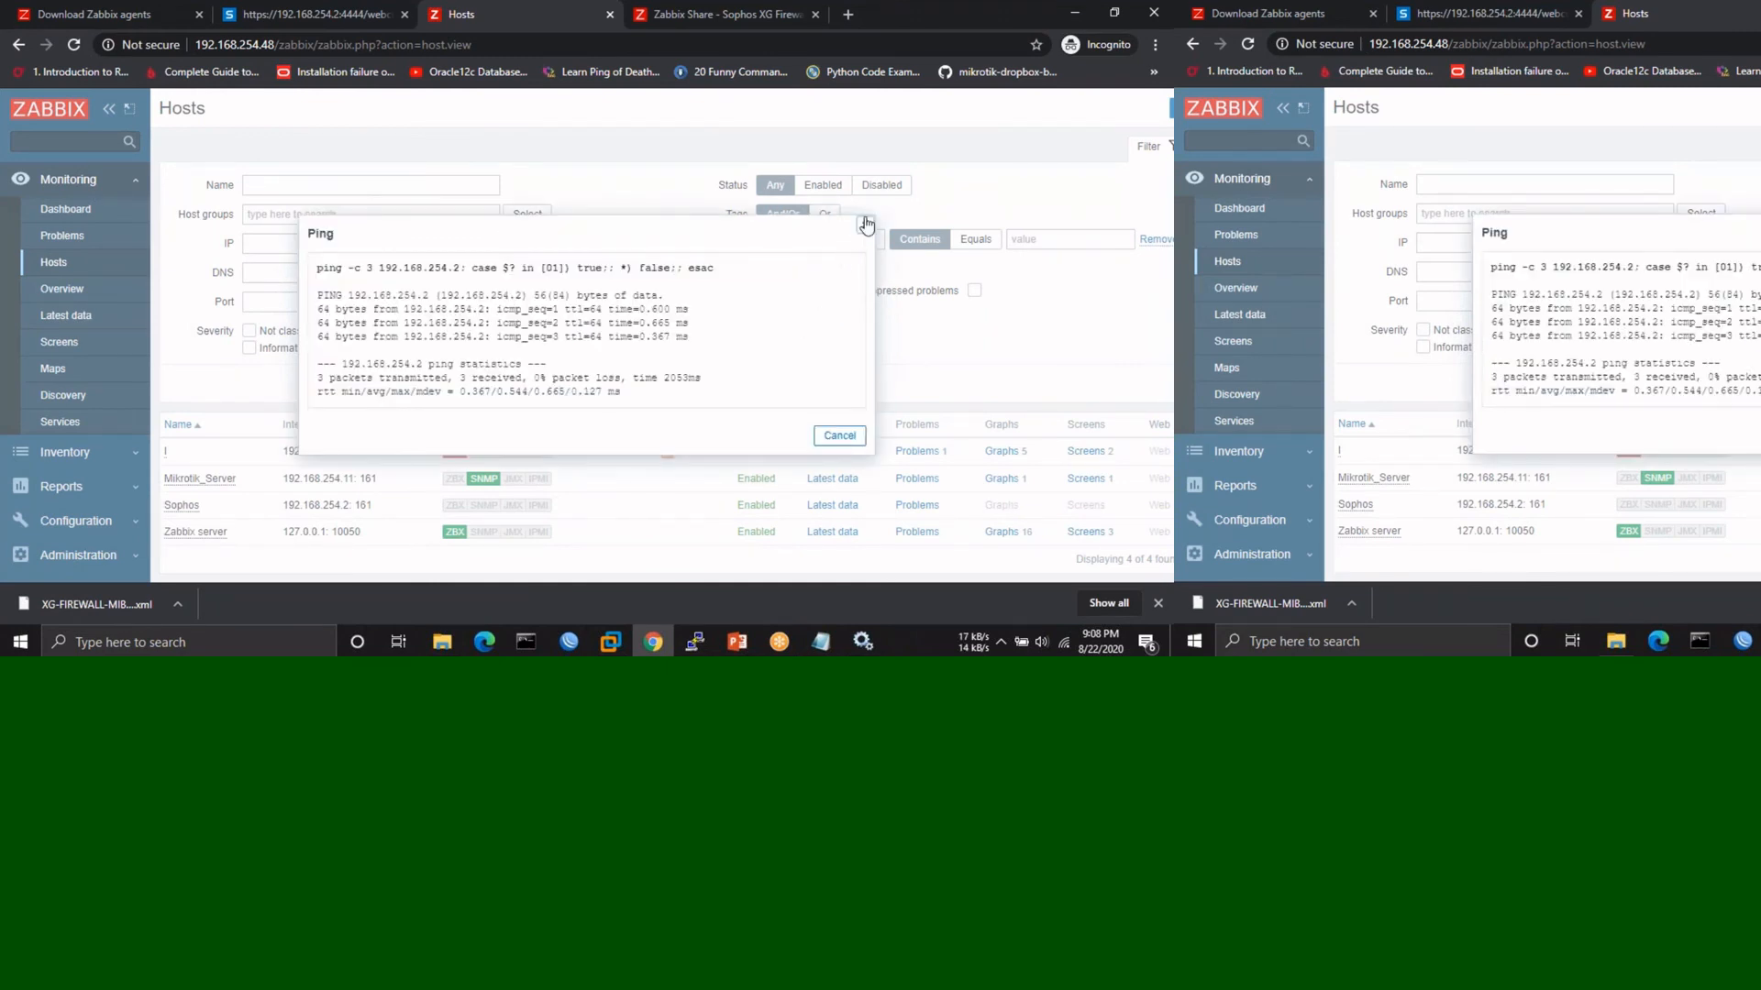
click(864, 227)
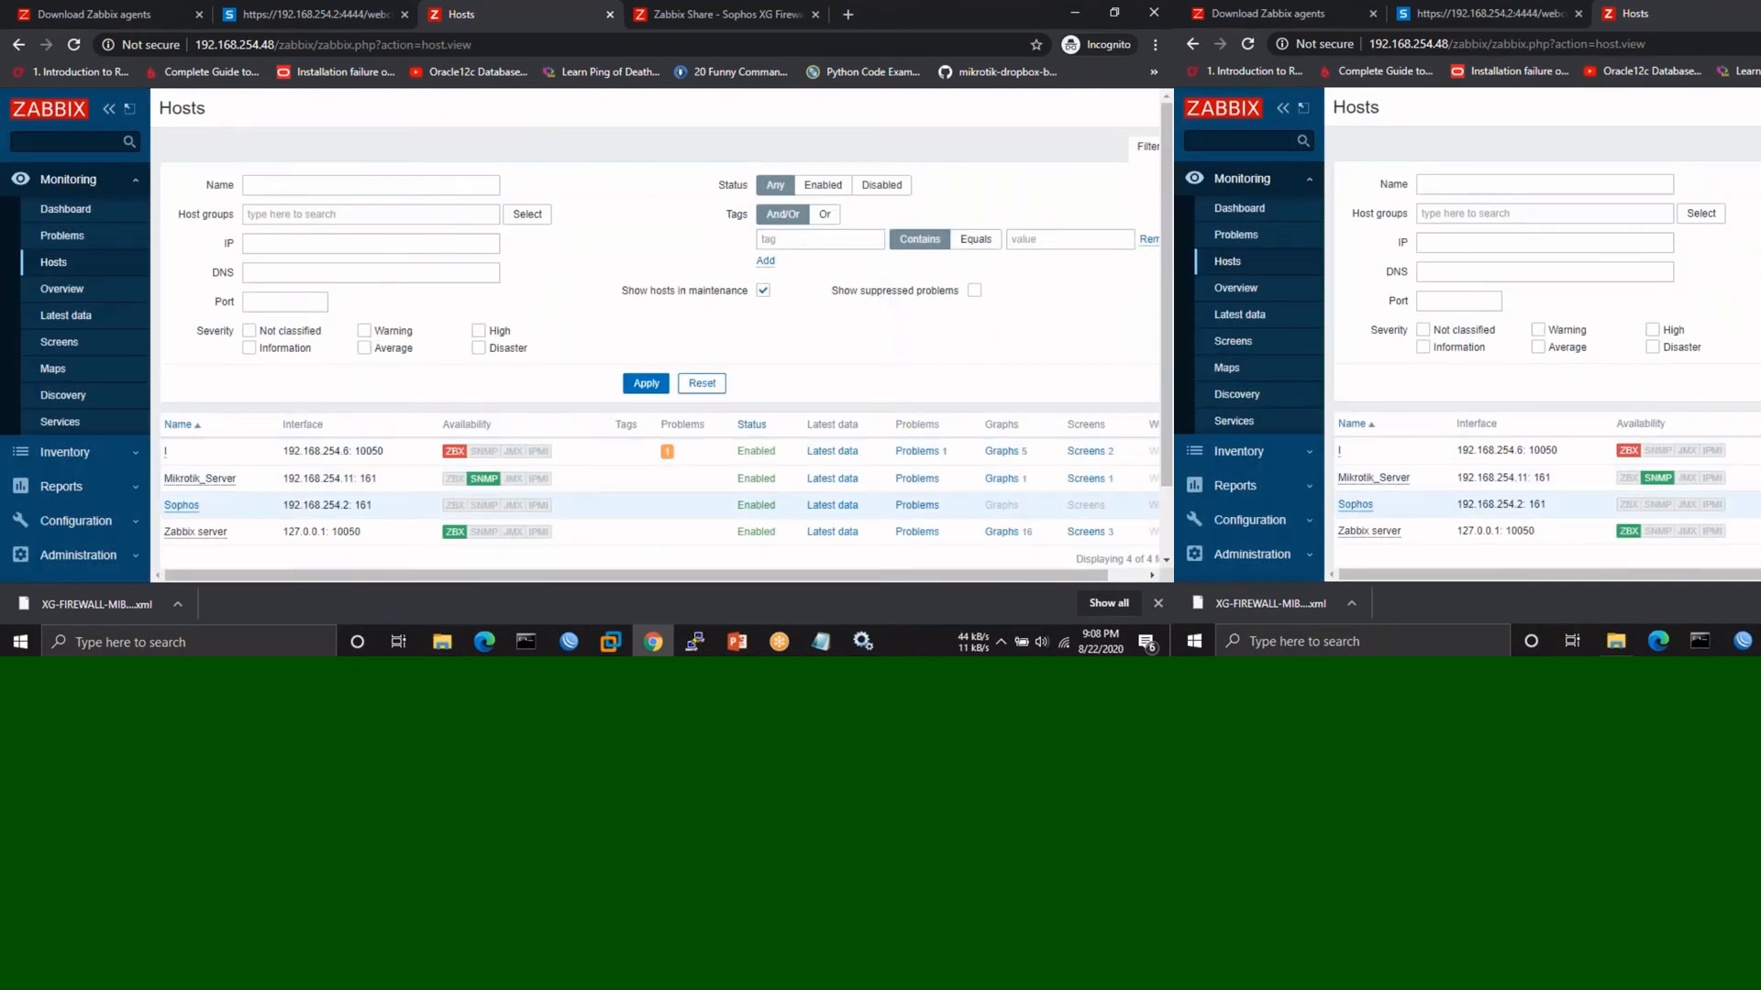
click(73, 45)
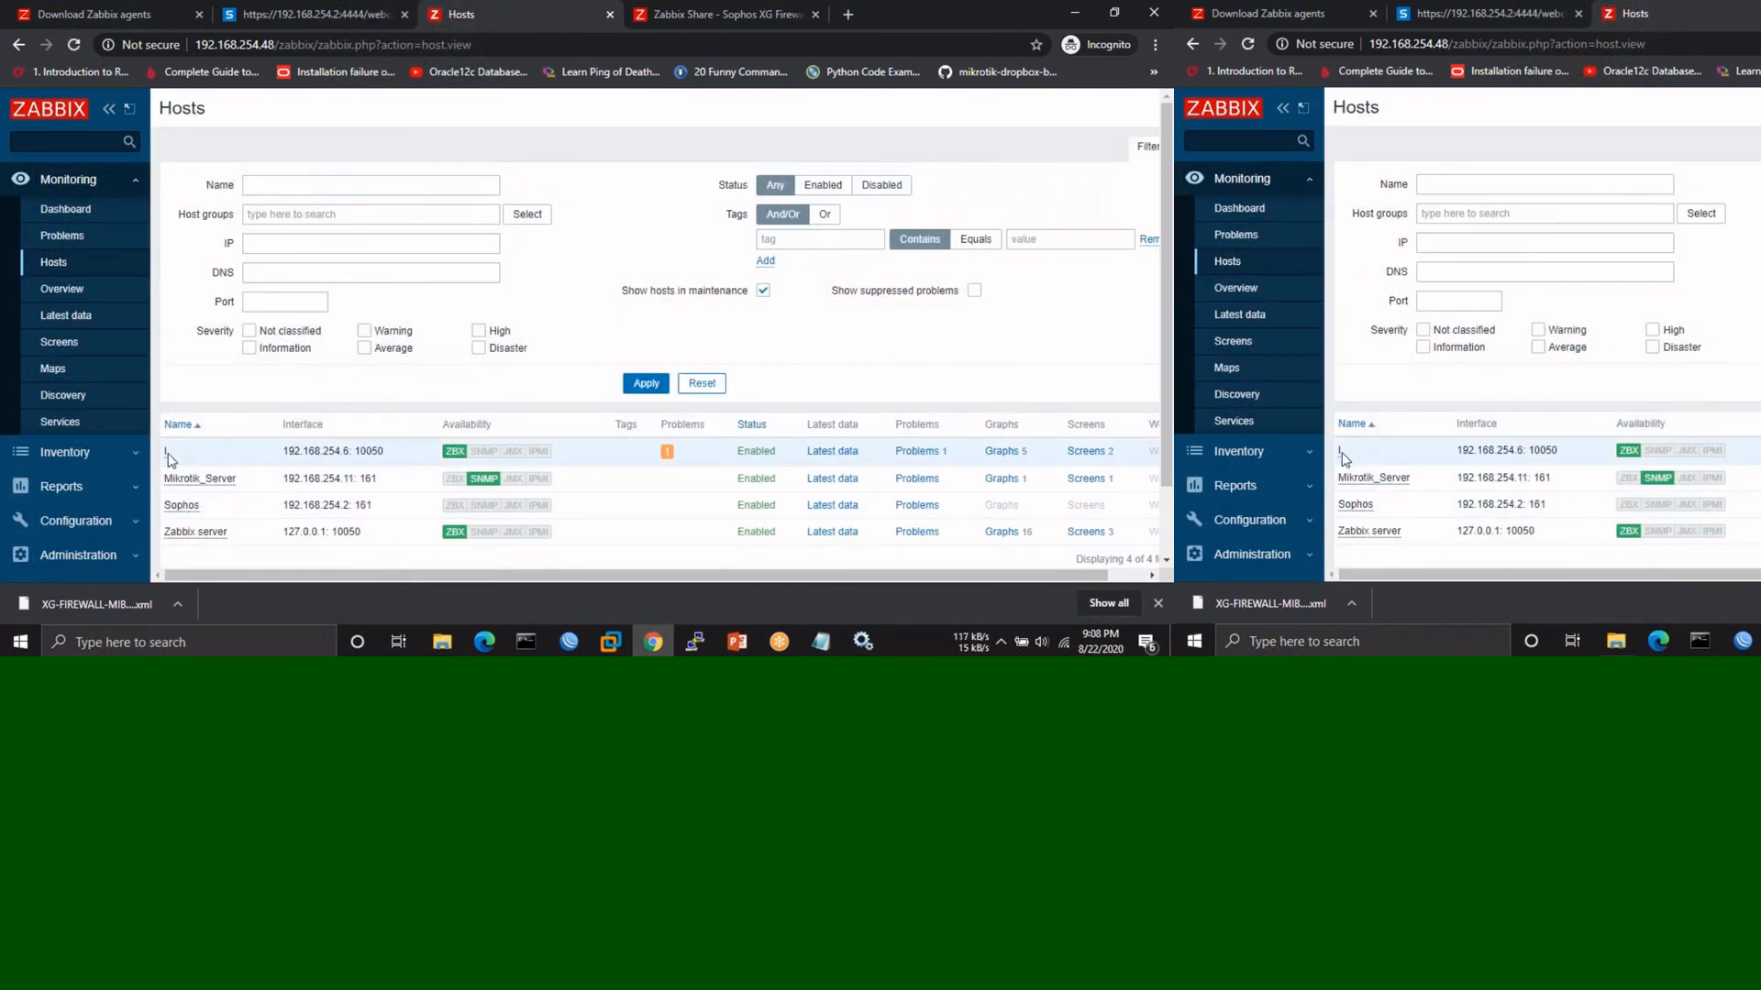
- Check the Windows host's open problem and return to the hosts list
click(918, 458)
scroll(661, 330, down, 1)
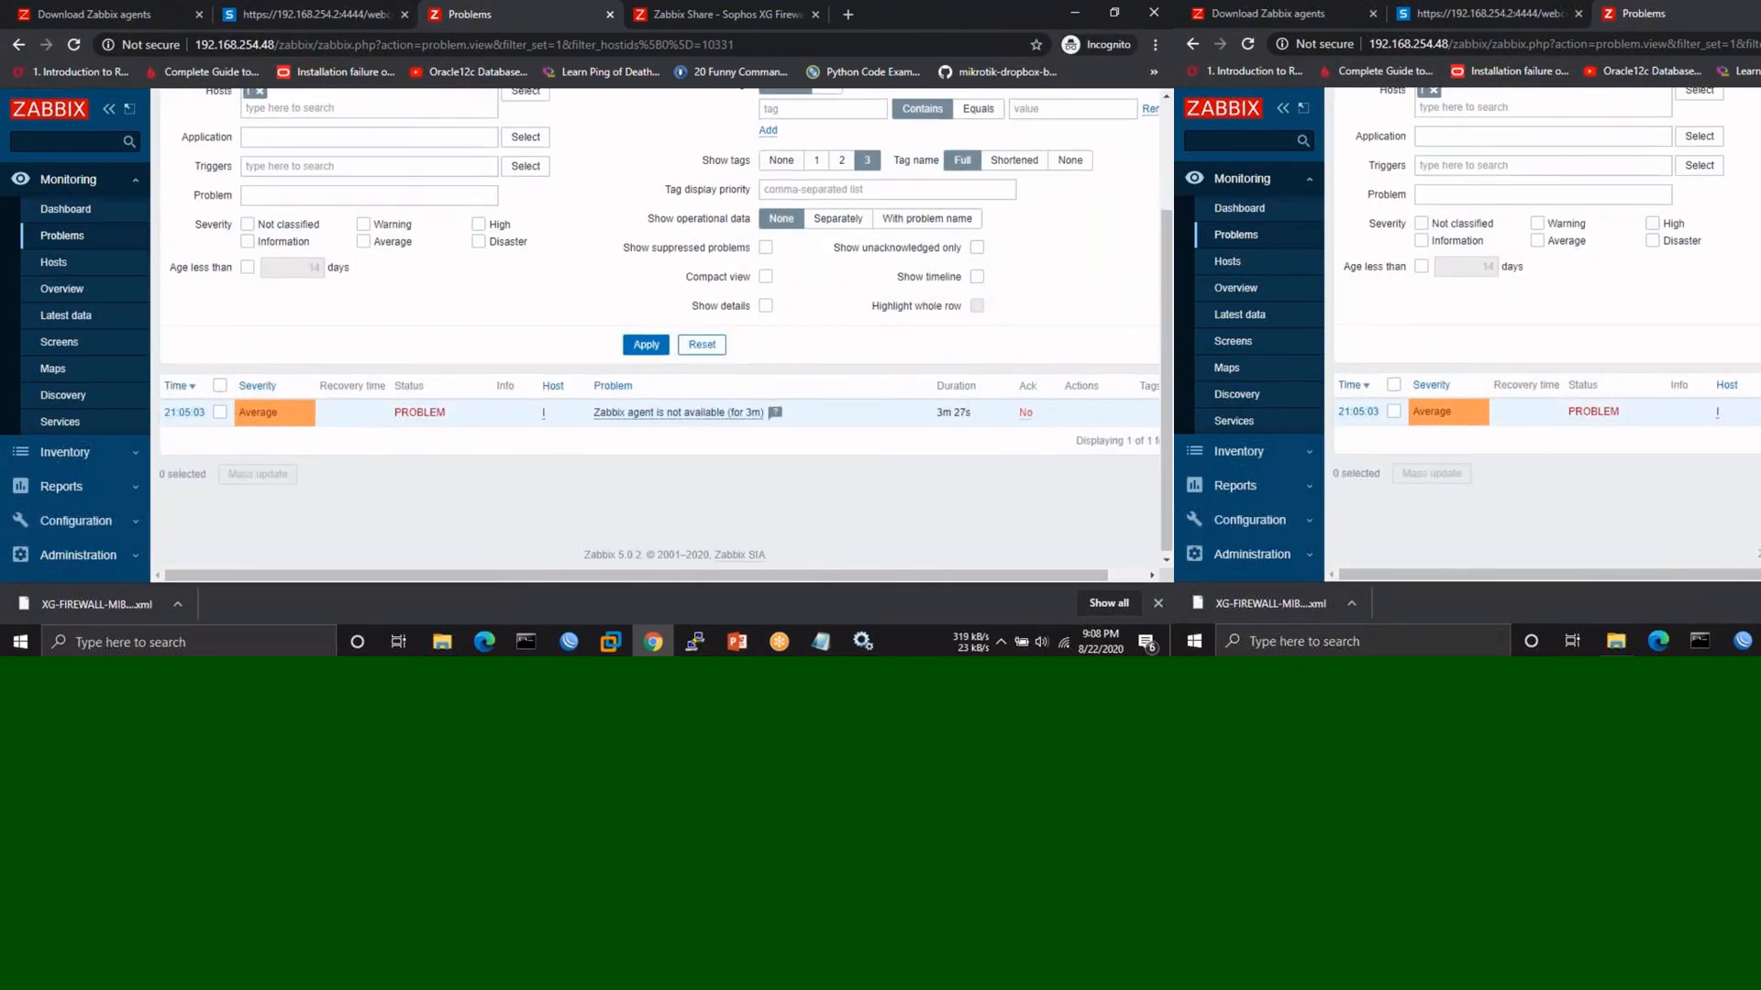
scroll(660, 330, up, 2)
click(18, 46)
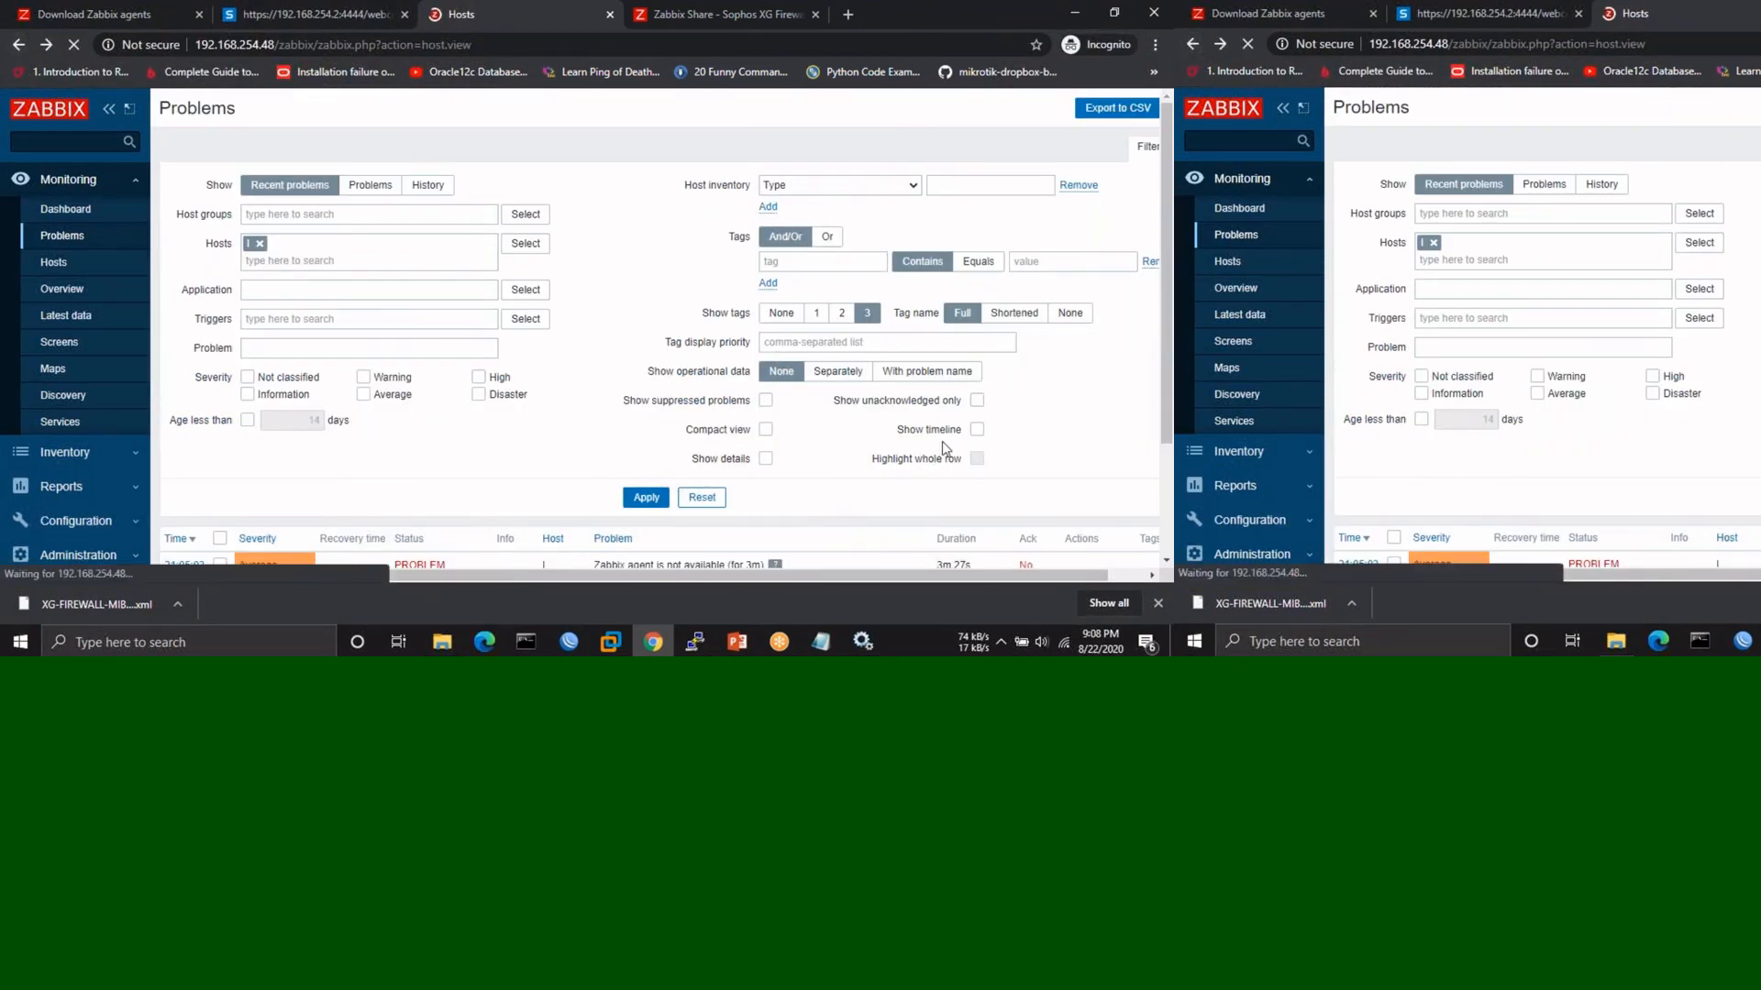
- Scroll through 192.168.254.6's graphs, from CPU jumps and CPU usage (46.08% user) to Memory utilization
click(1014, 365)
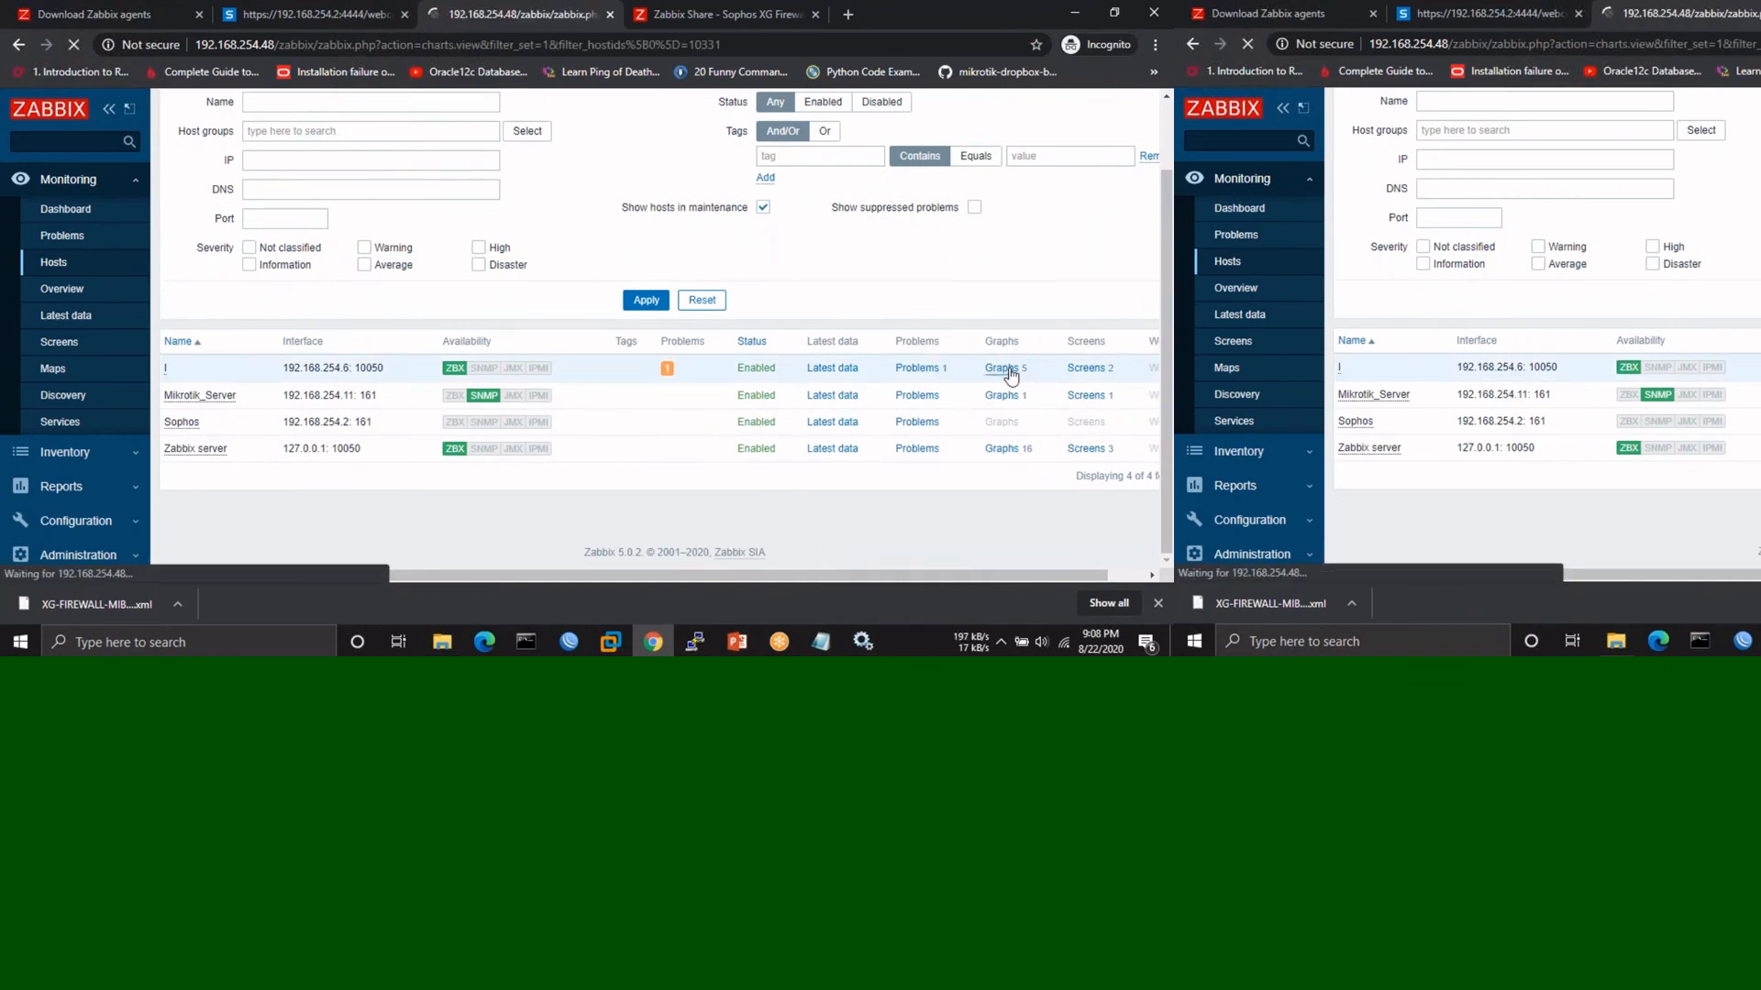
scroll(598, 398, down, 1)
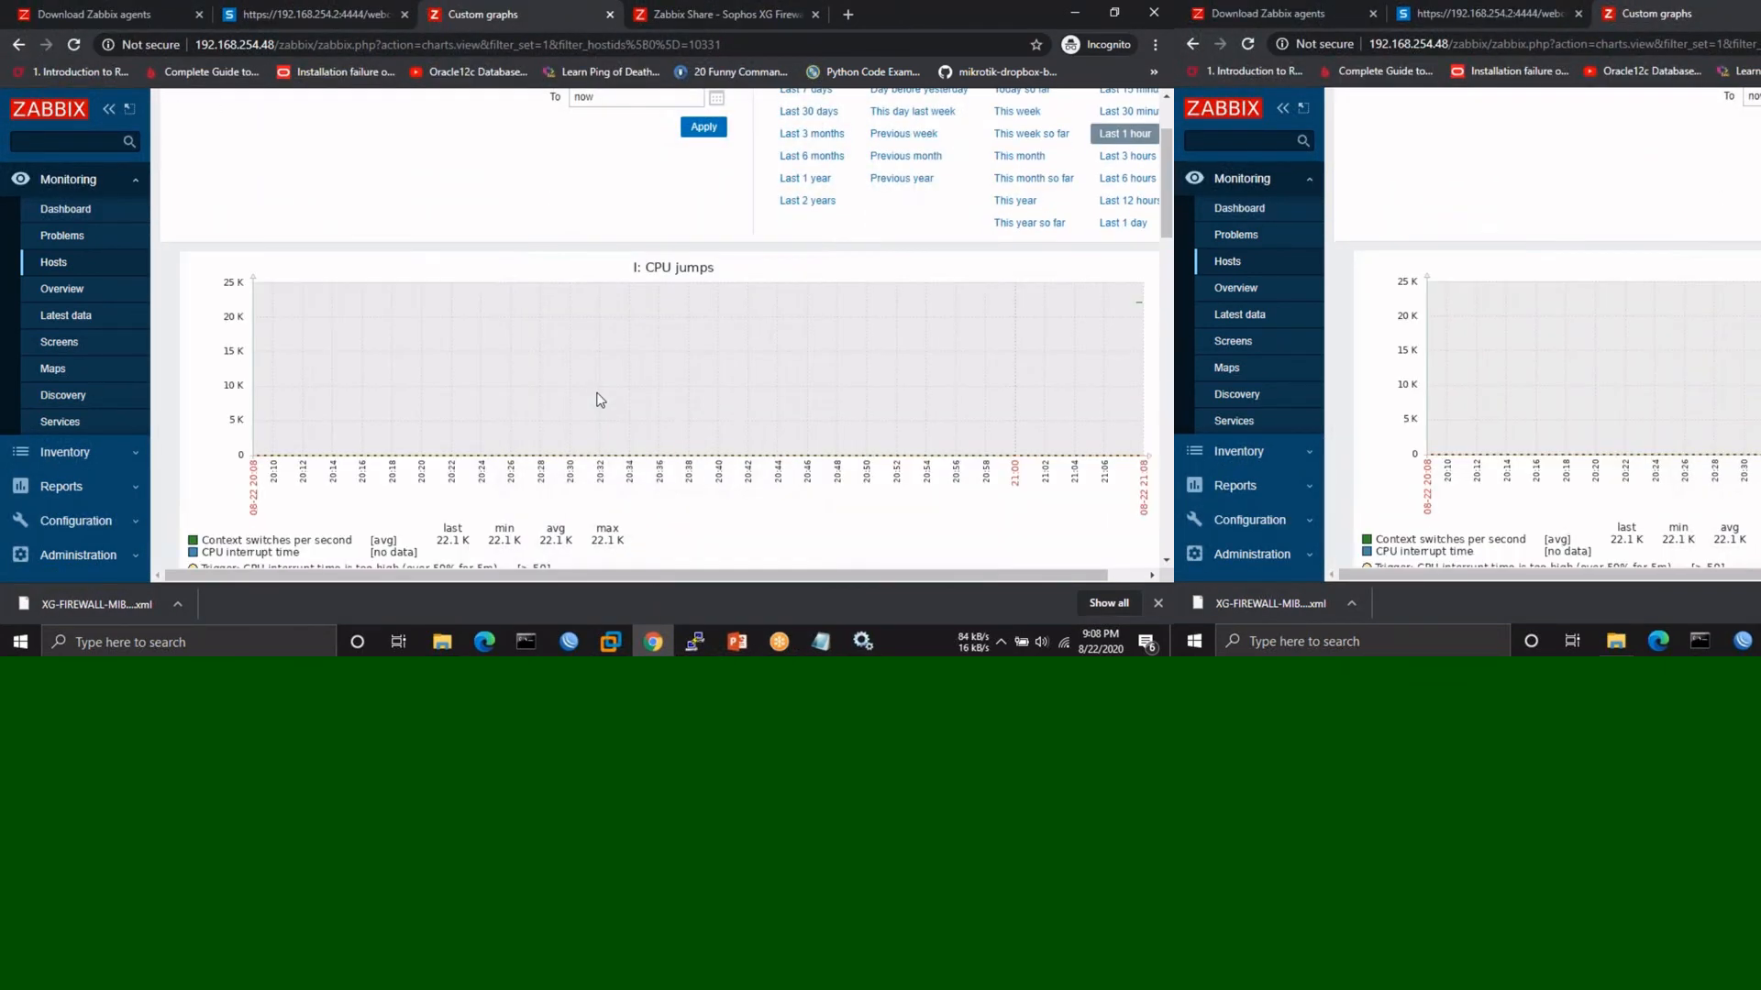
scroll(598, 400, down, 8)
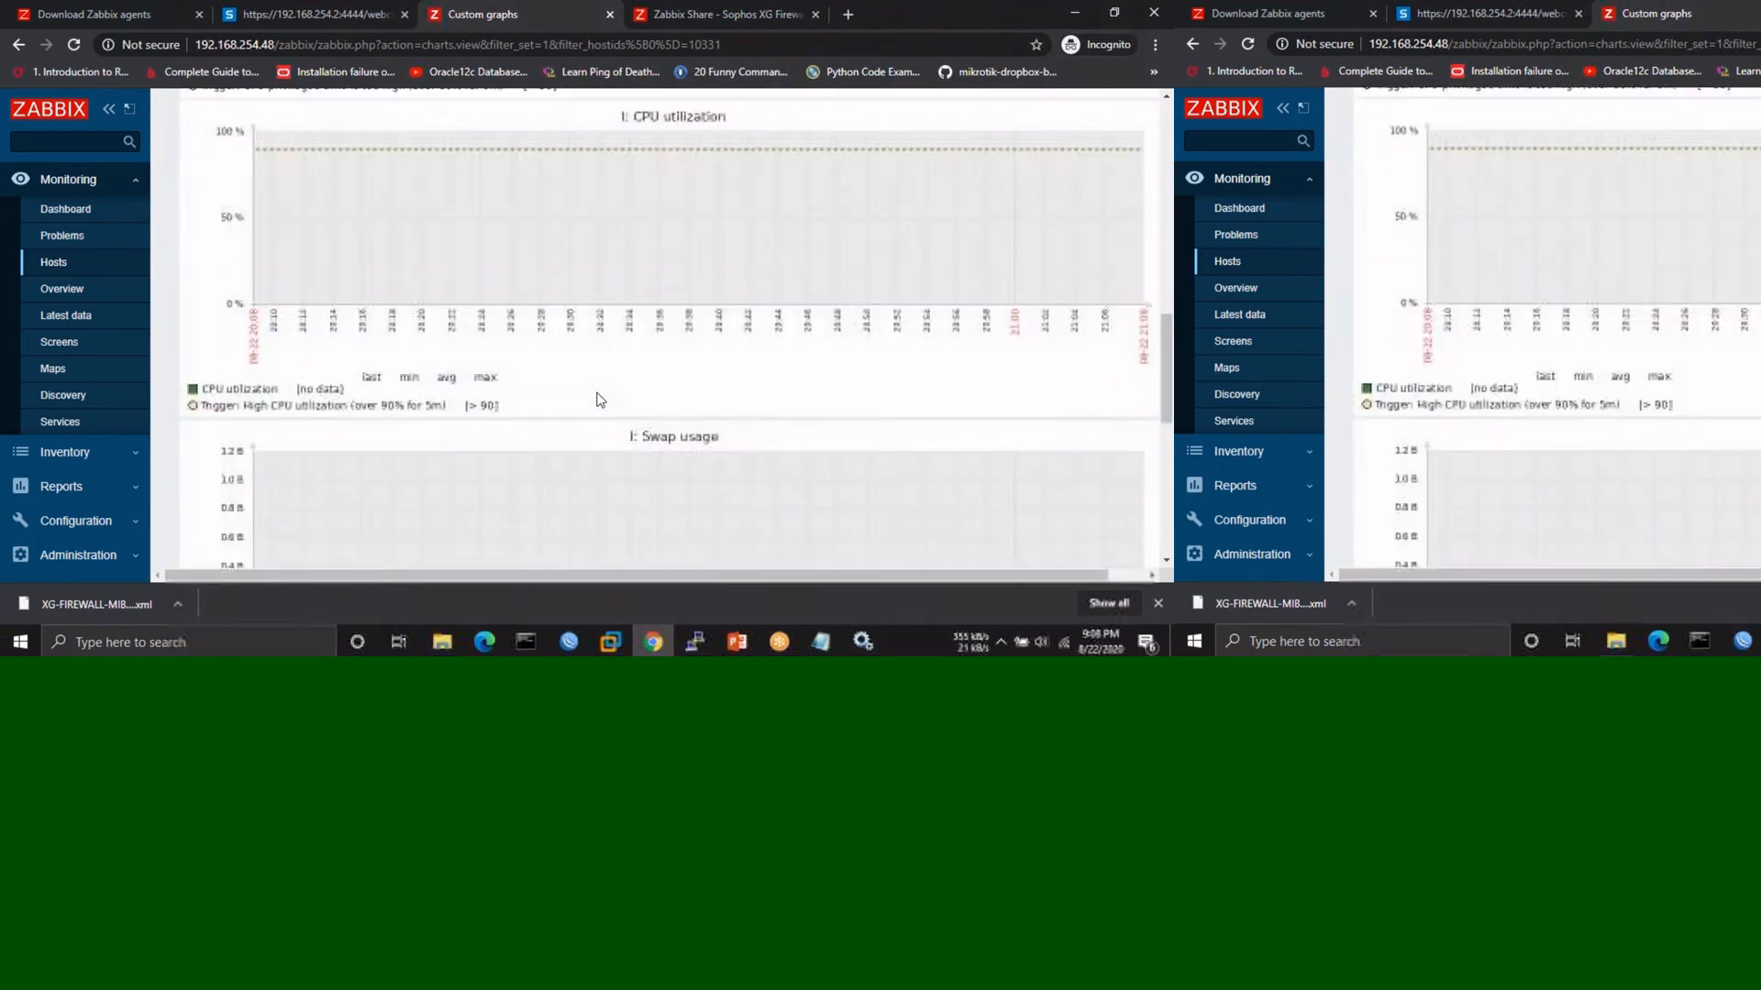
scroll(598, 399, down, 5)
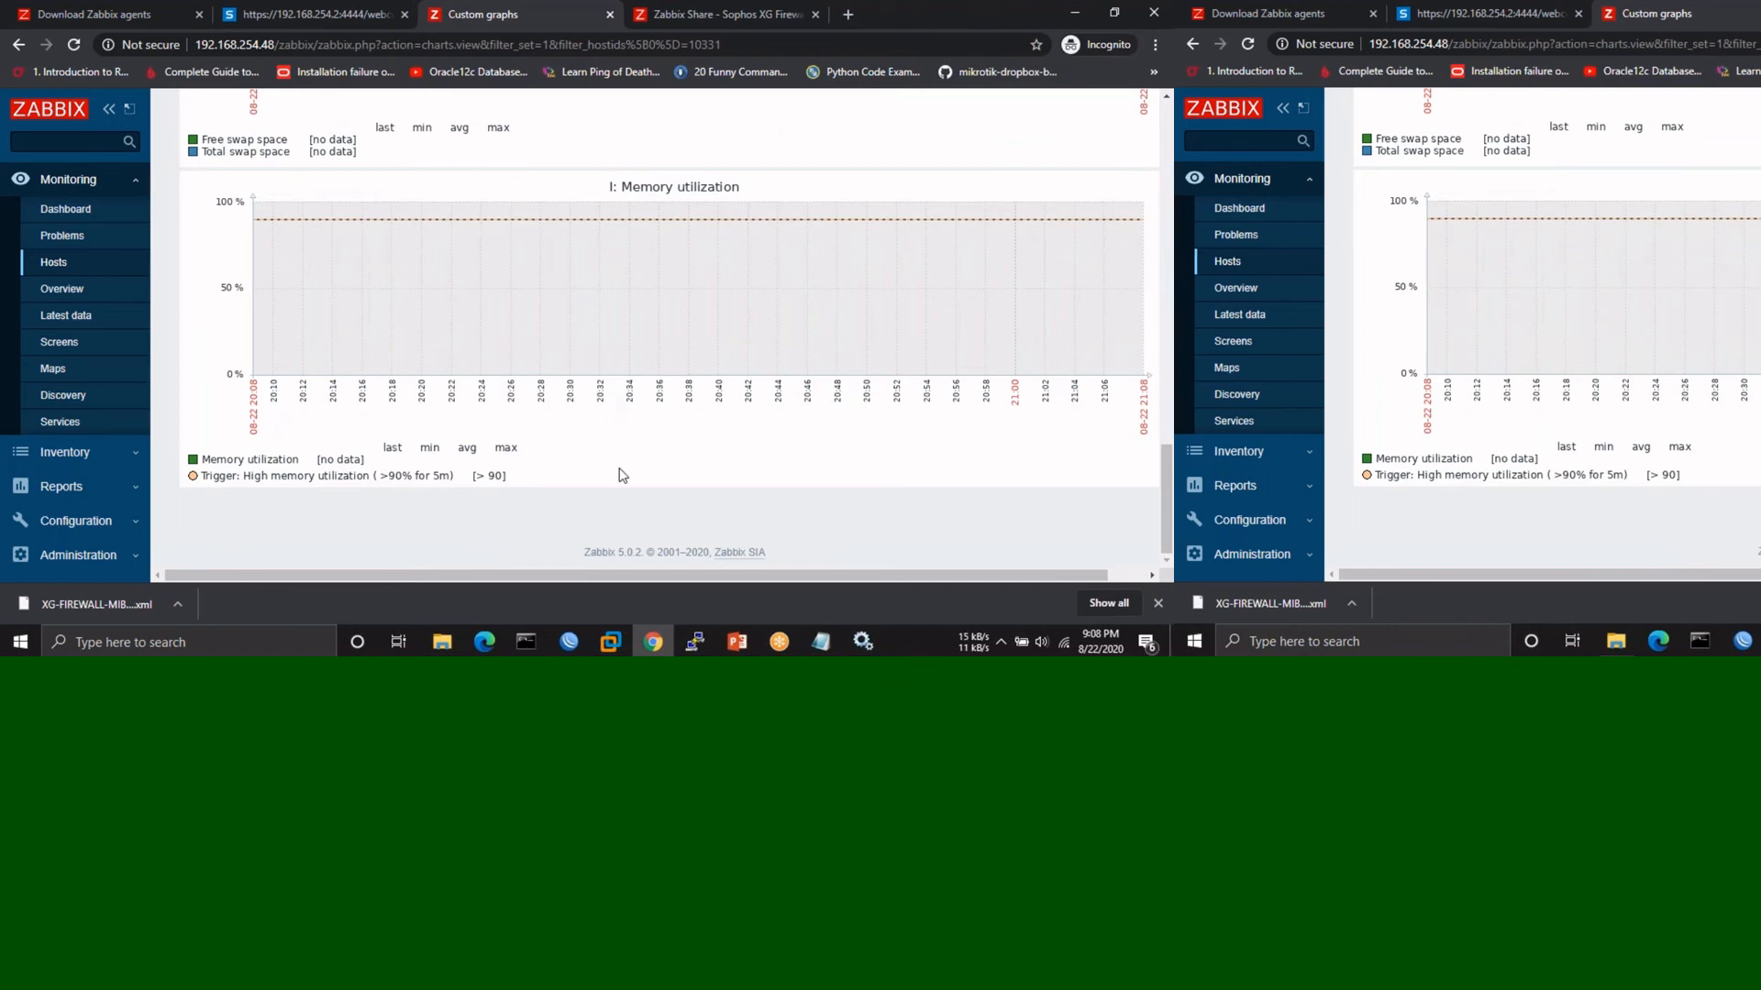
scroll(623, 475, up, 15)
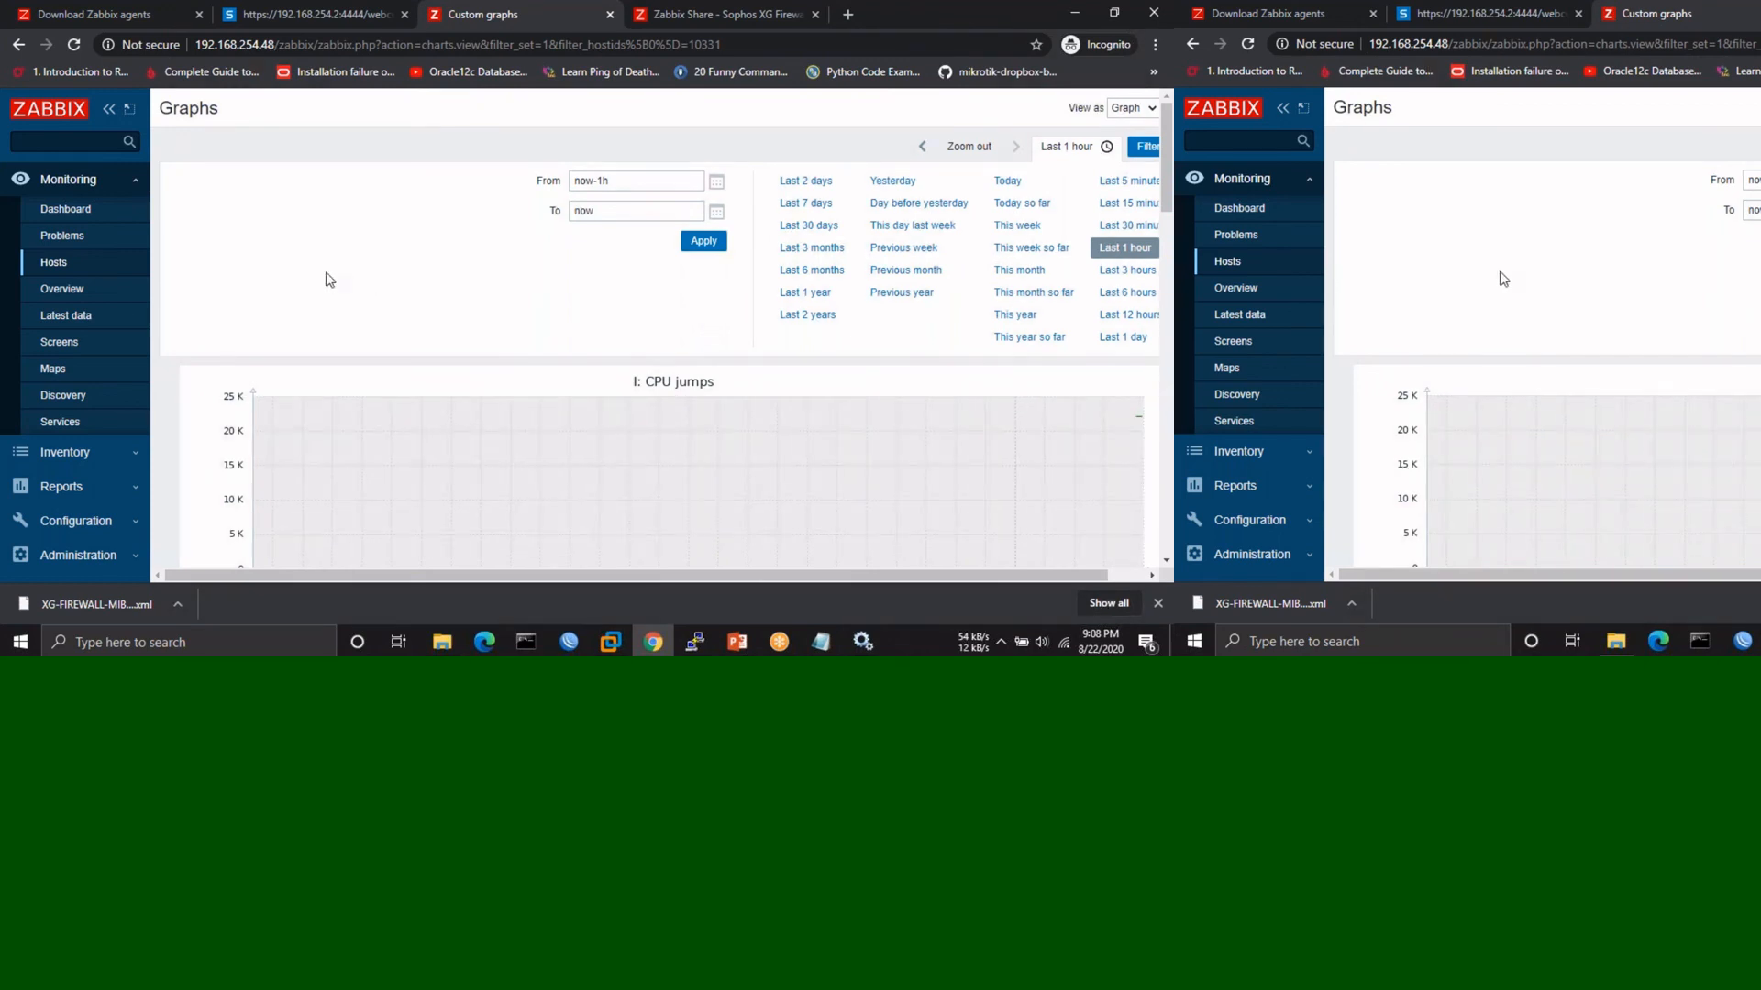
scroll(440, 360, down, 5)
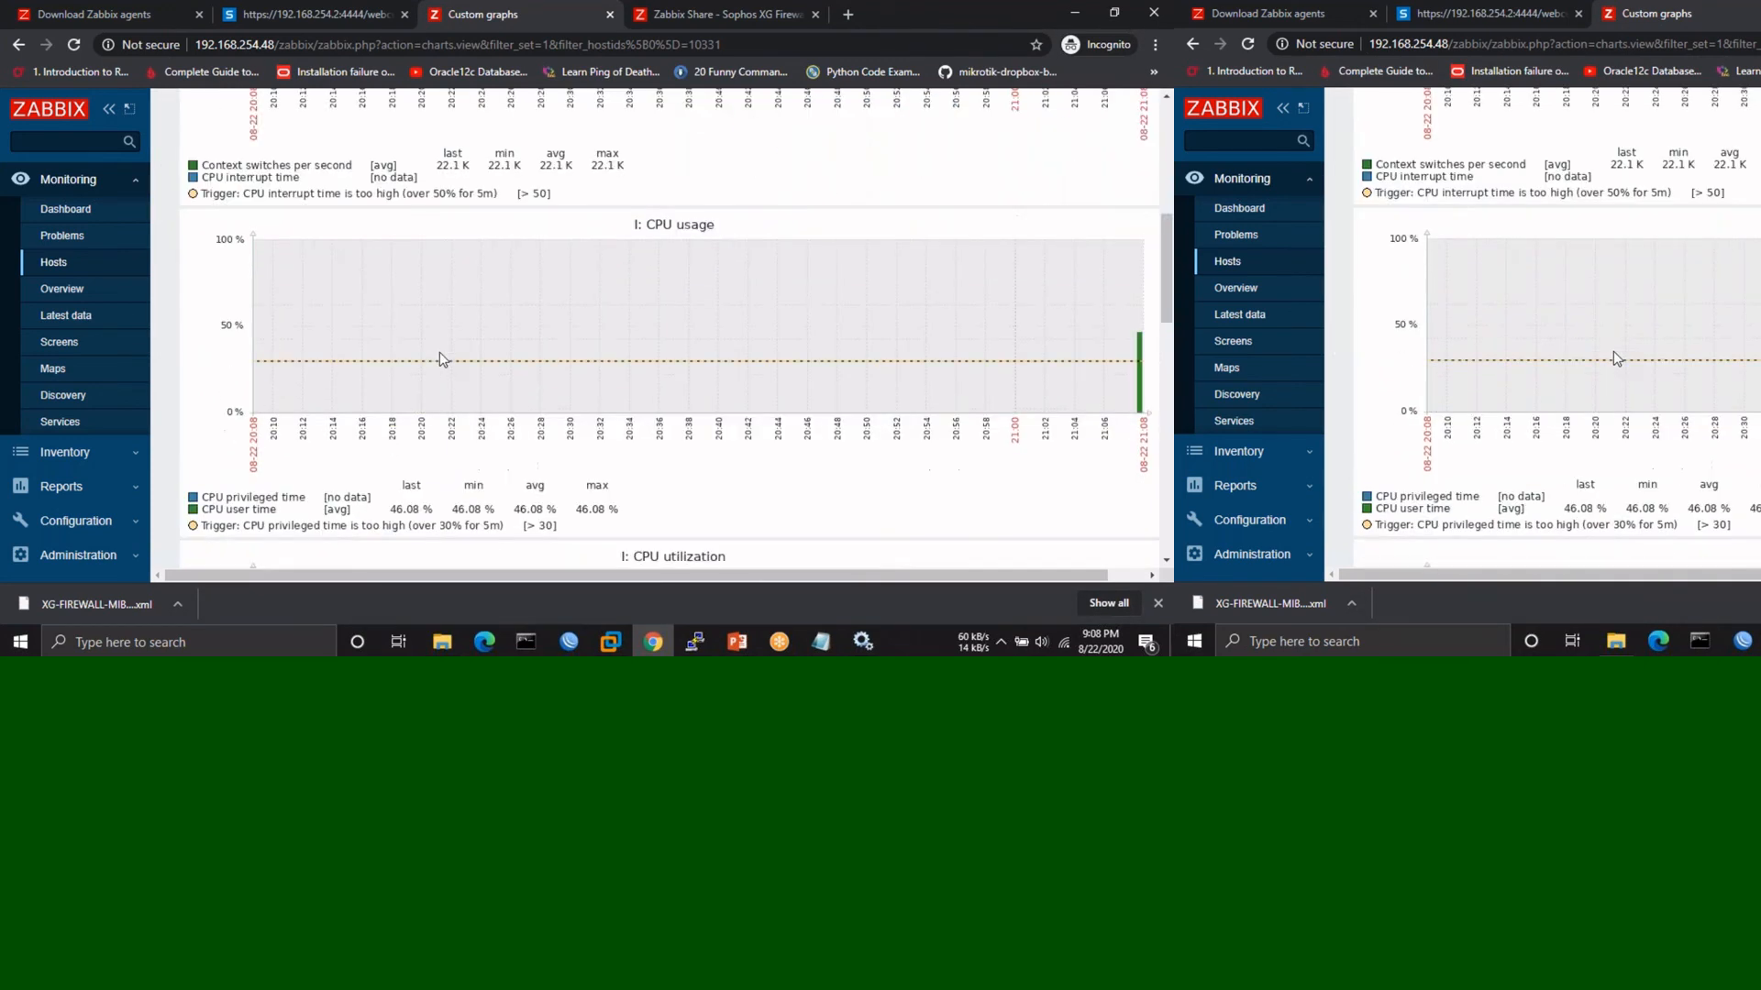
scroll(440, 358, down, 8)
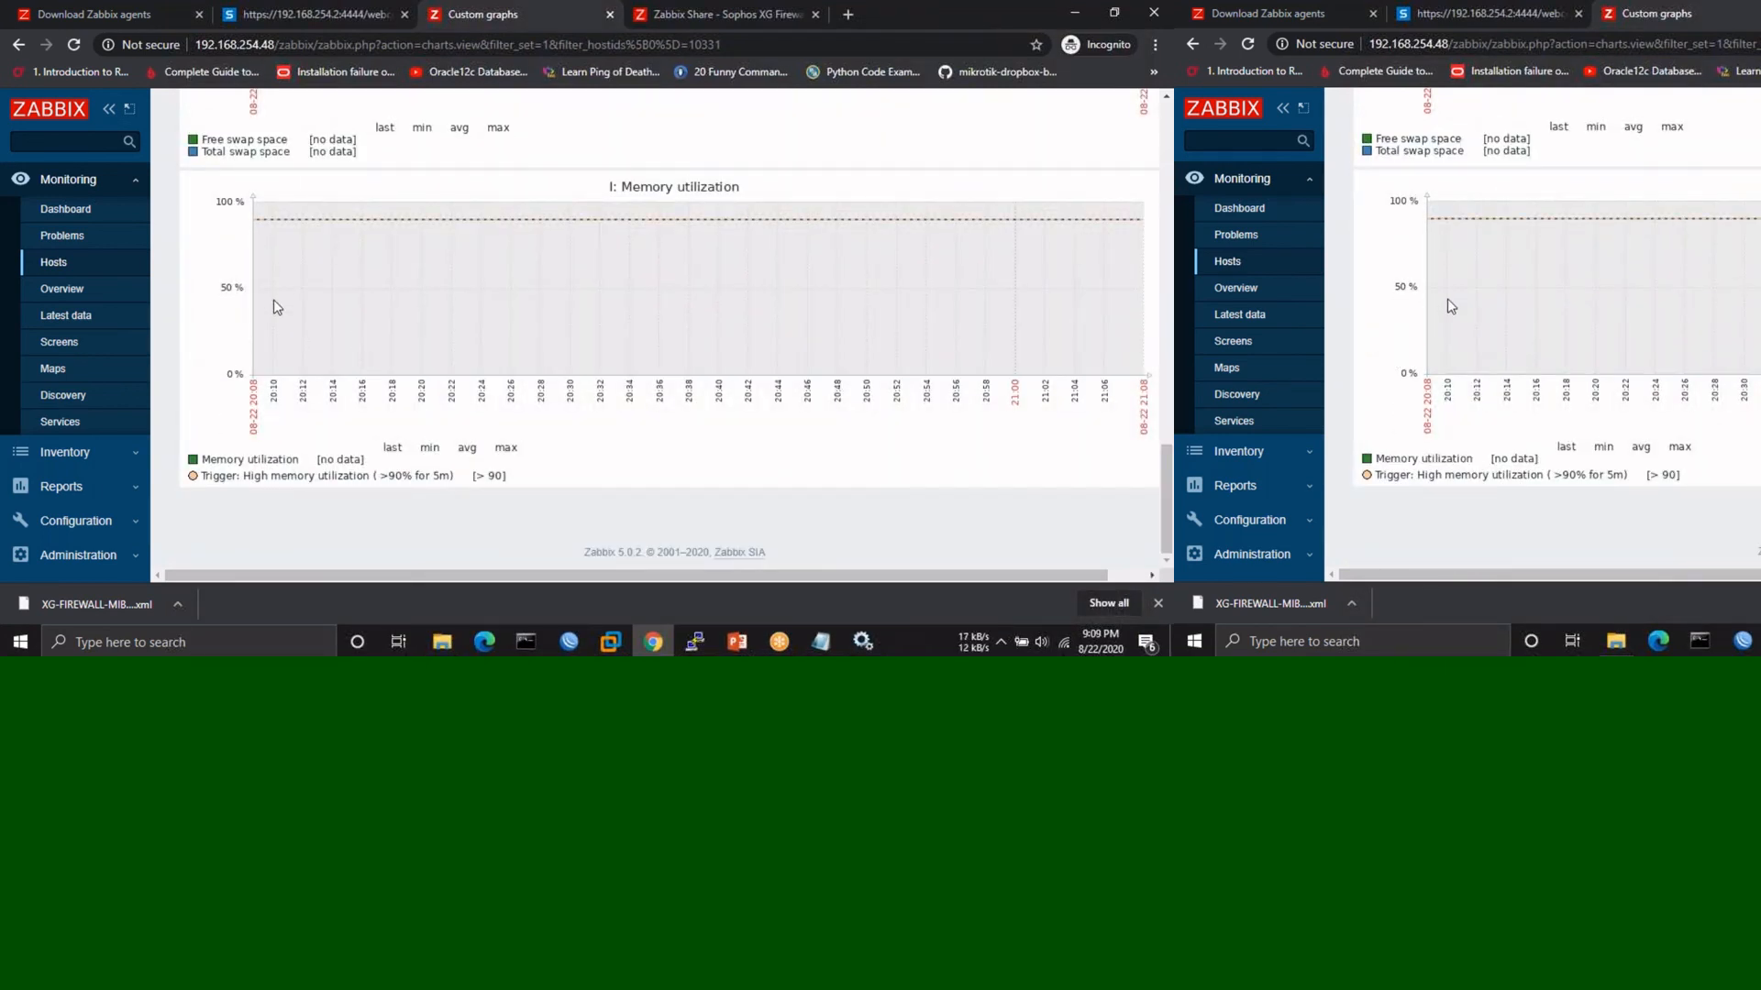
click(126, 520)
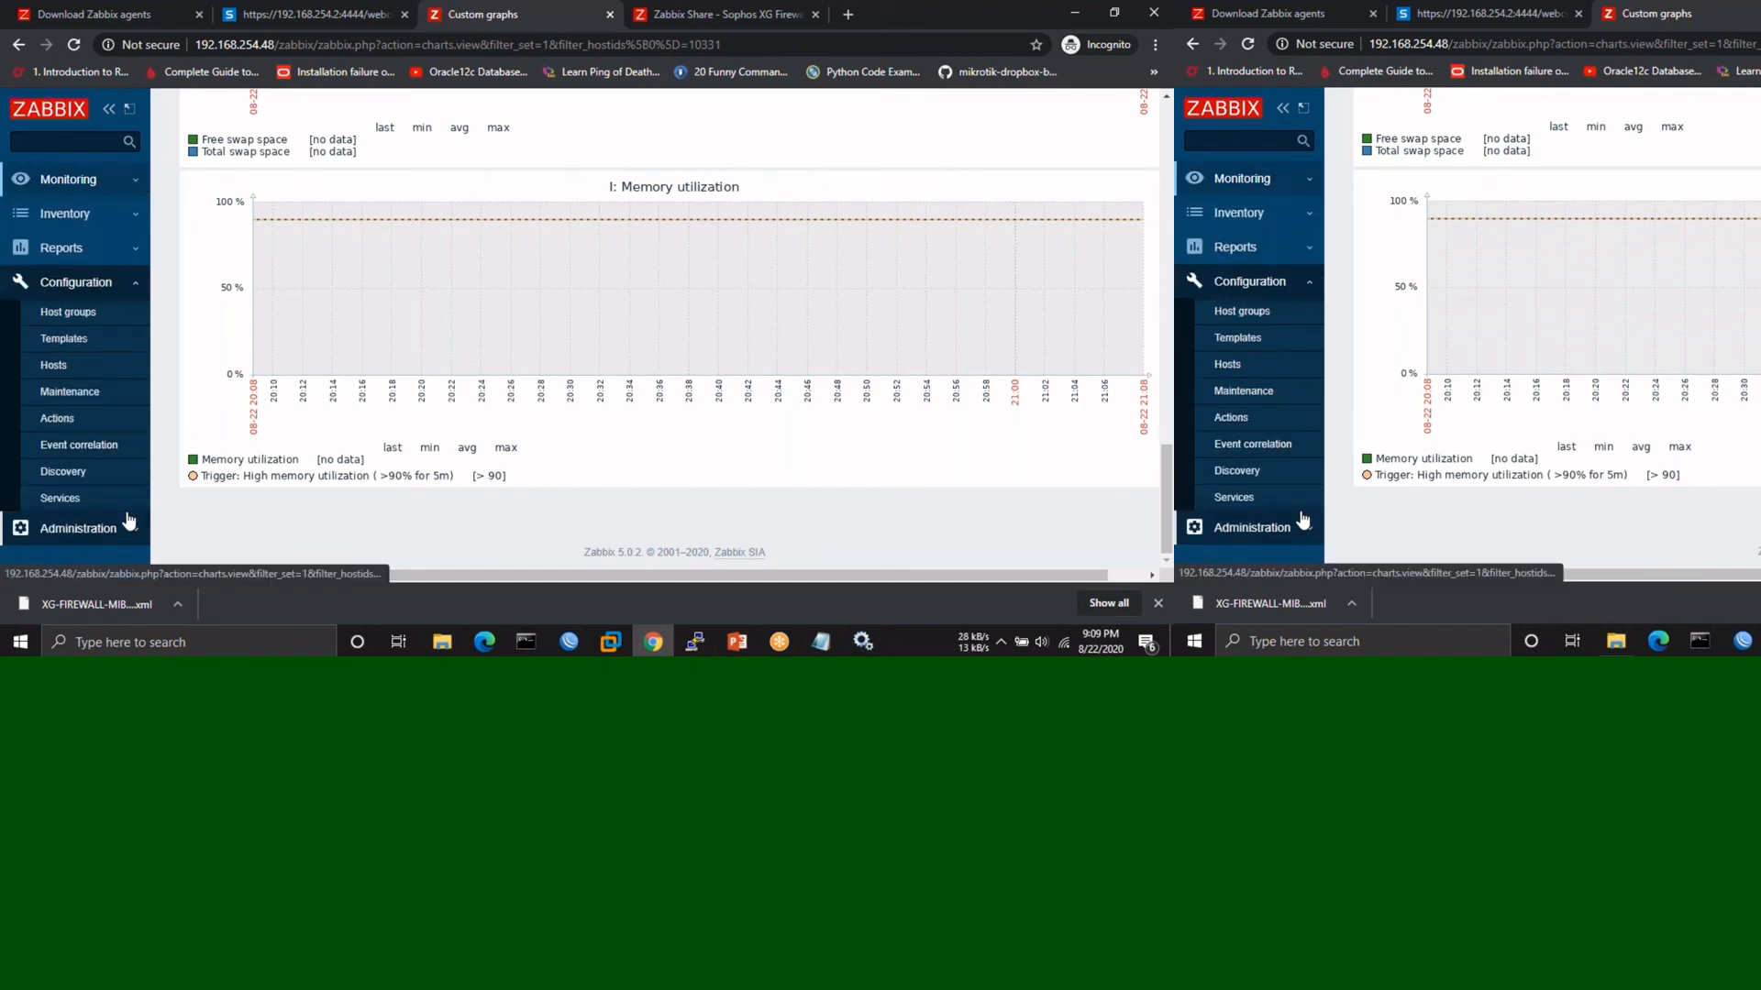
- Show Configuration > Hosts, where the Windows host has 41 items, 16 triggers and 6 graphs
click(60, 371)
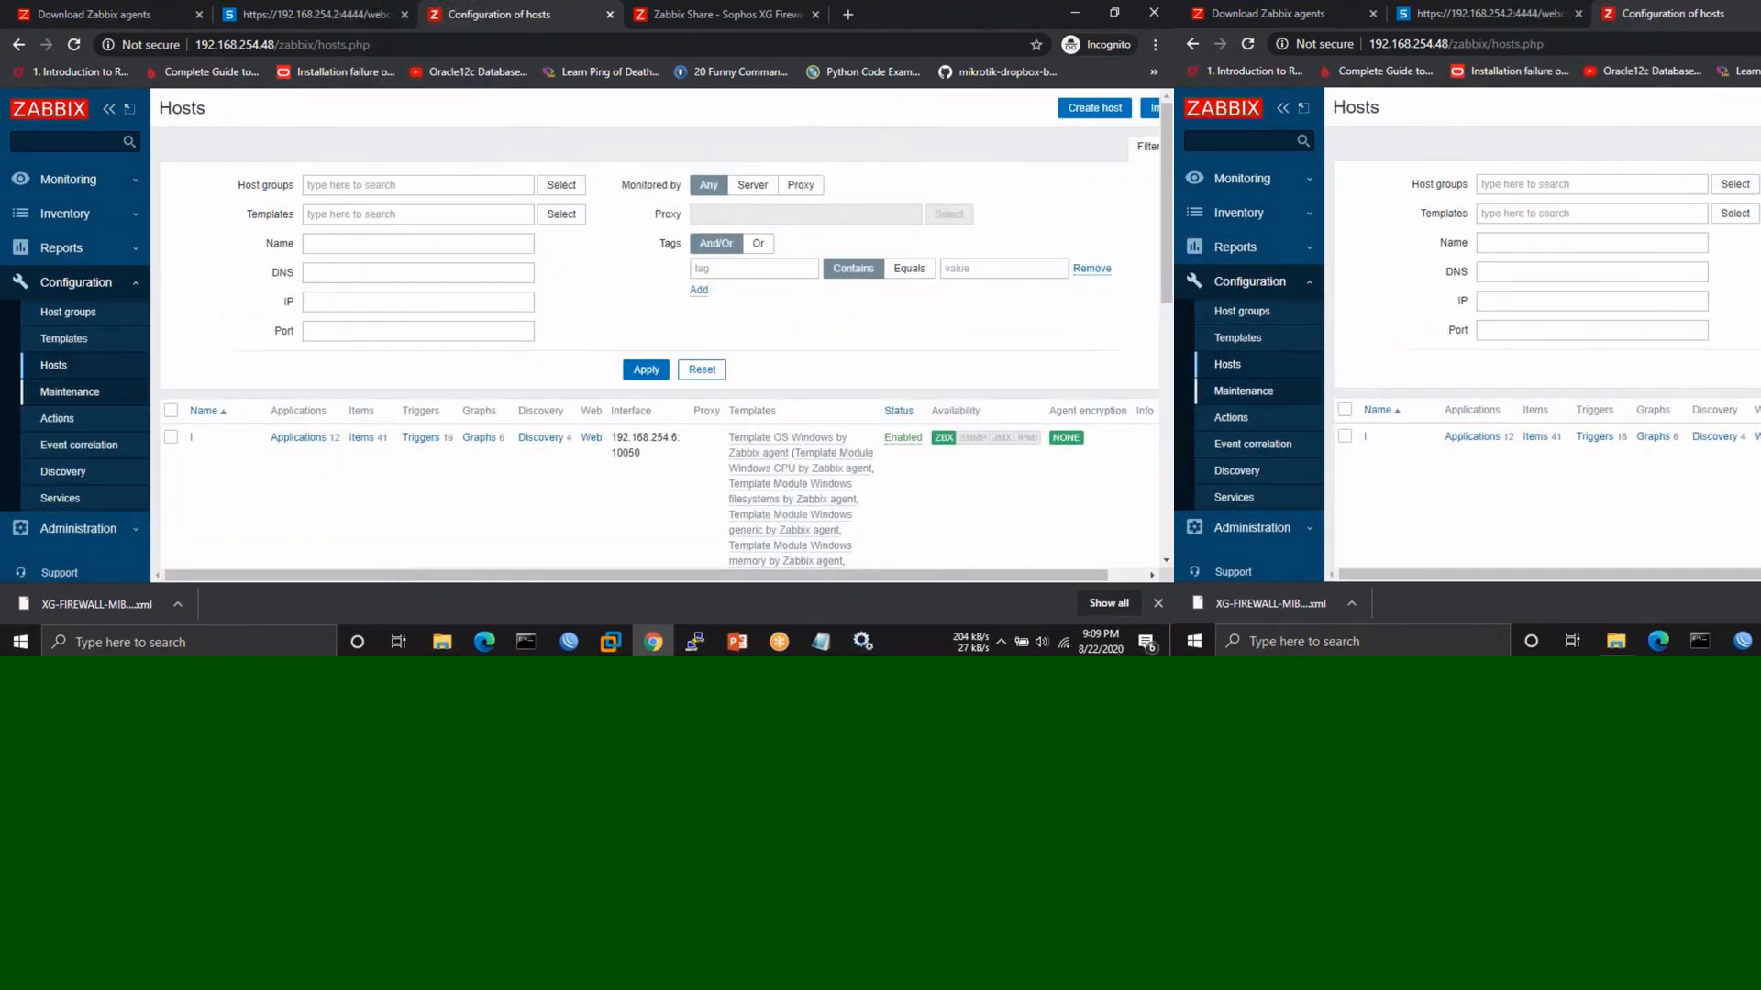
scroll(215, 440, down, 1)
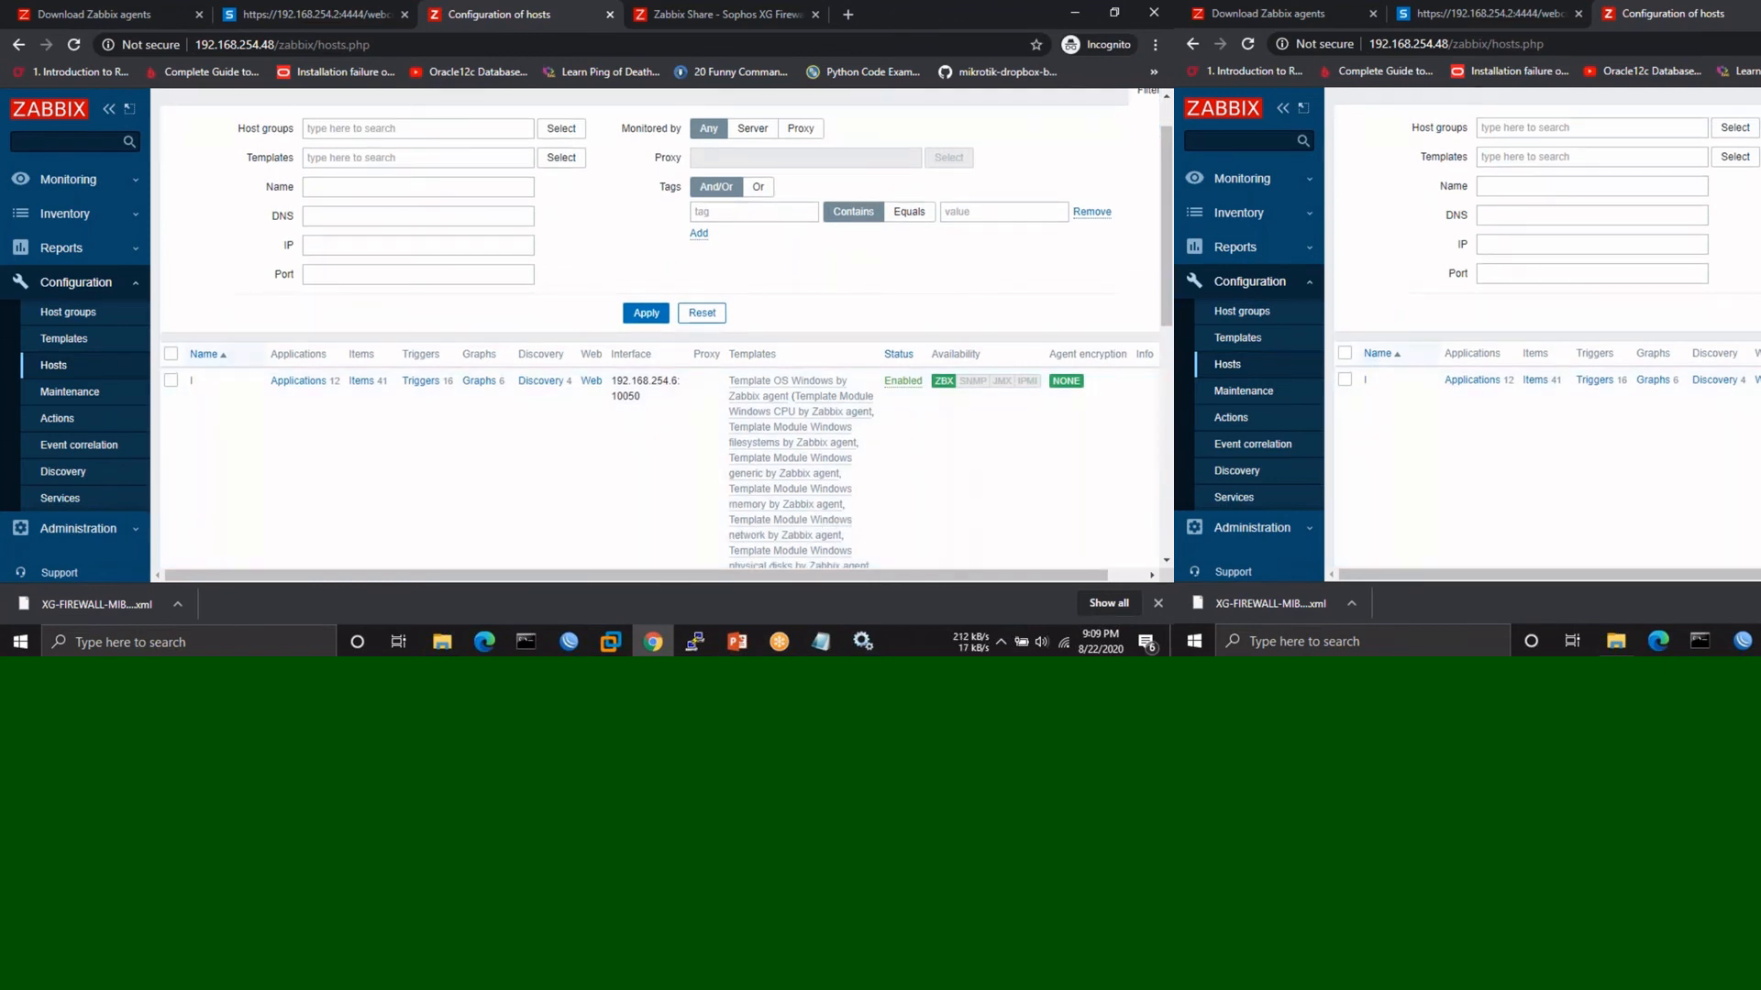
scroll(202, 414, down, 1)
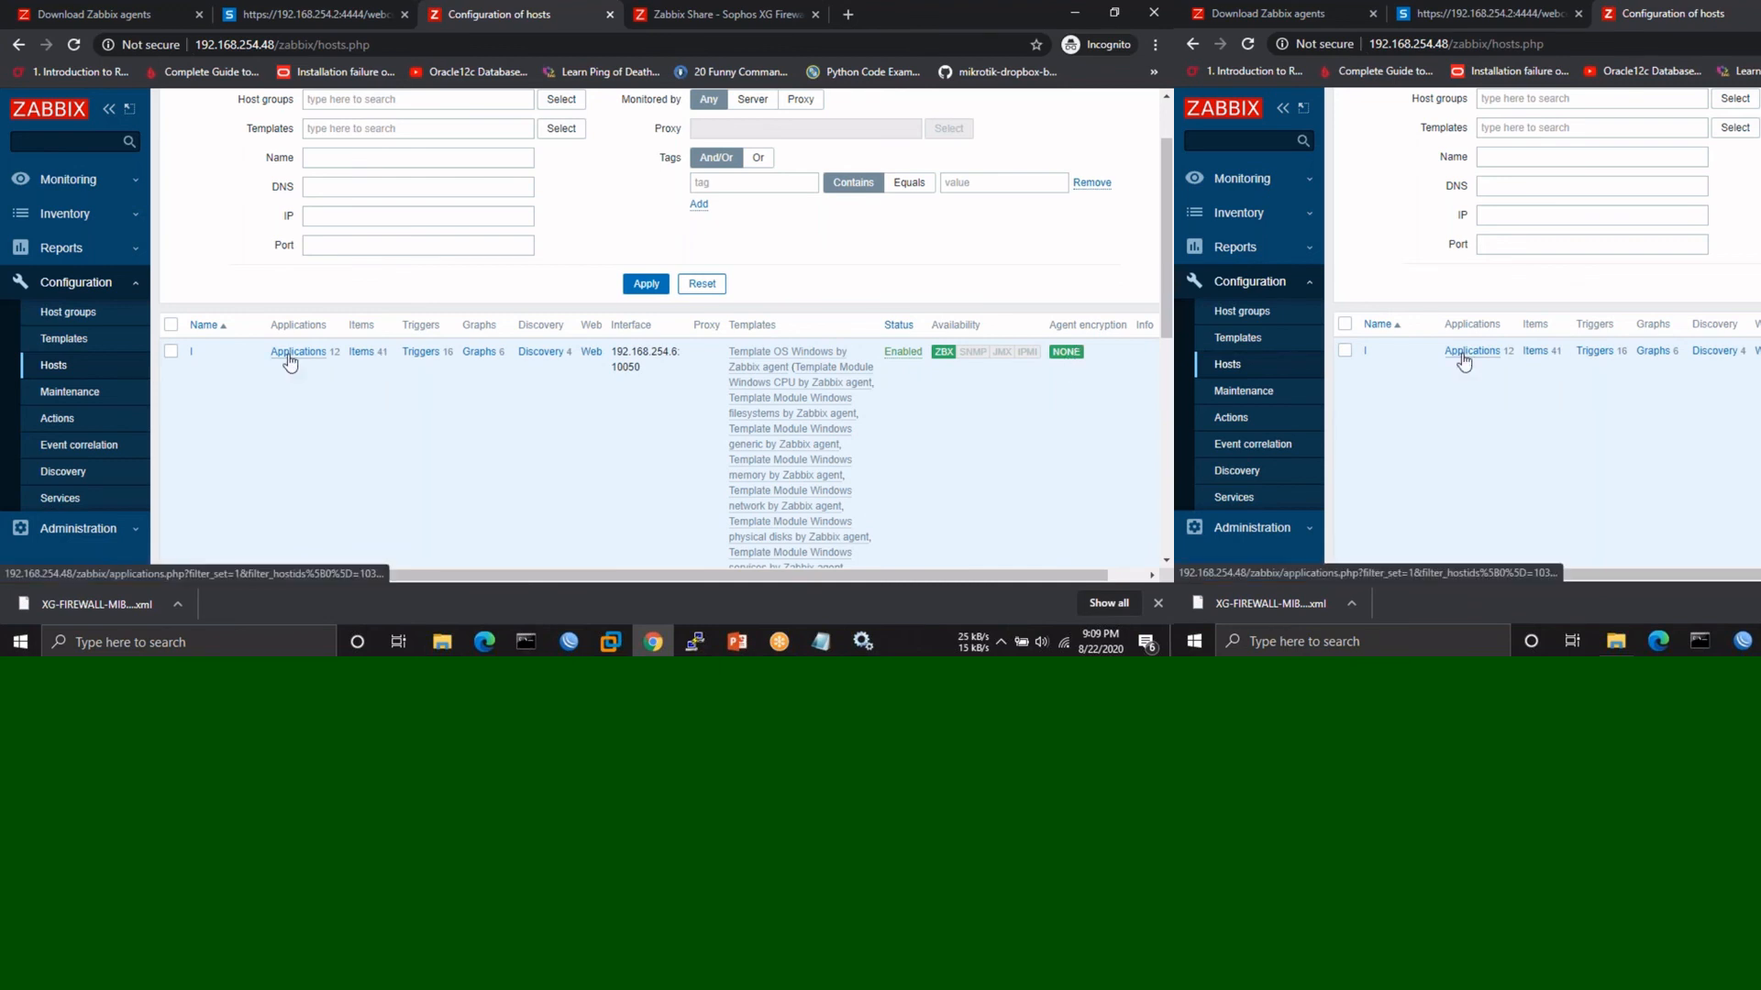
- Review the Windows host's eight CPU items, each polled every 1m with 7d history, and return to Applications
click(290, 355)
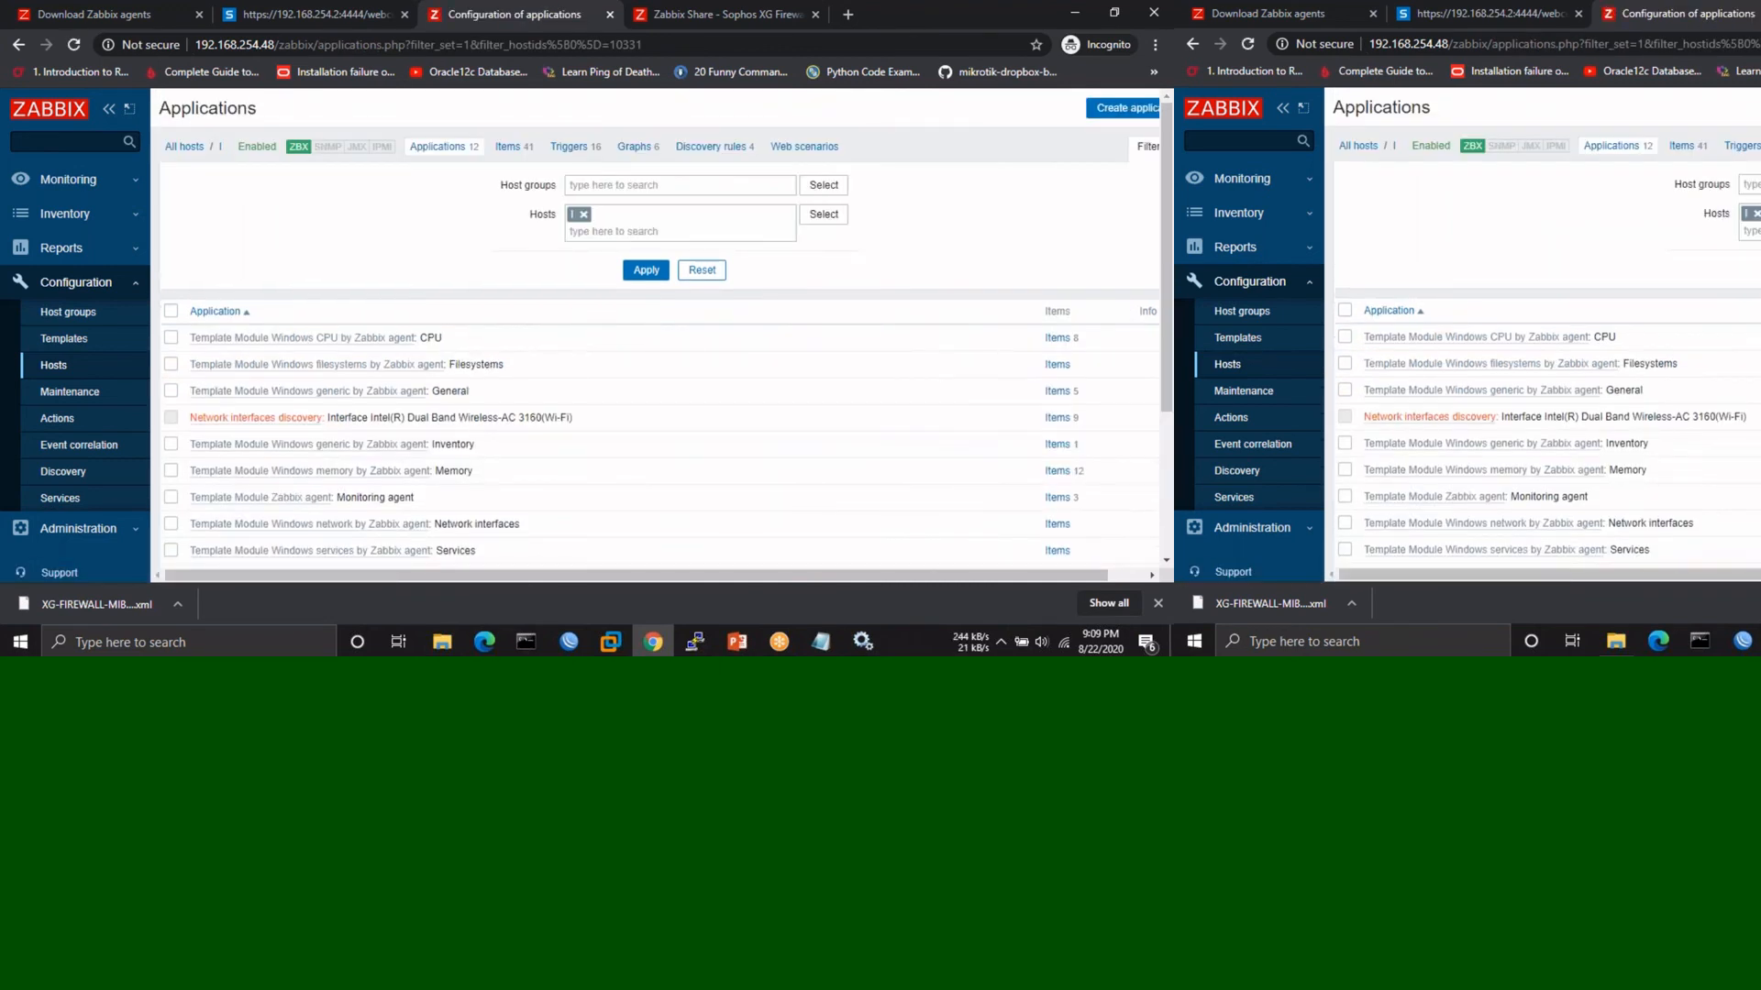
scroll(461, 259, down, 1)
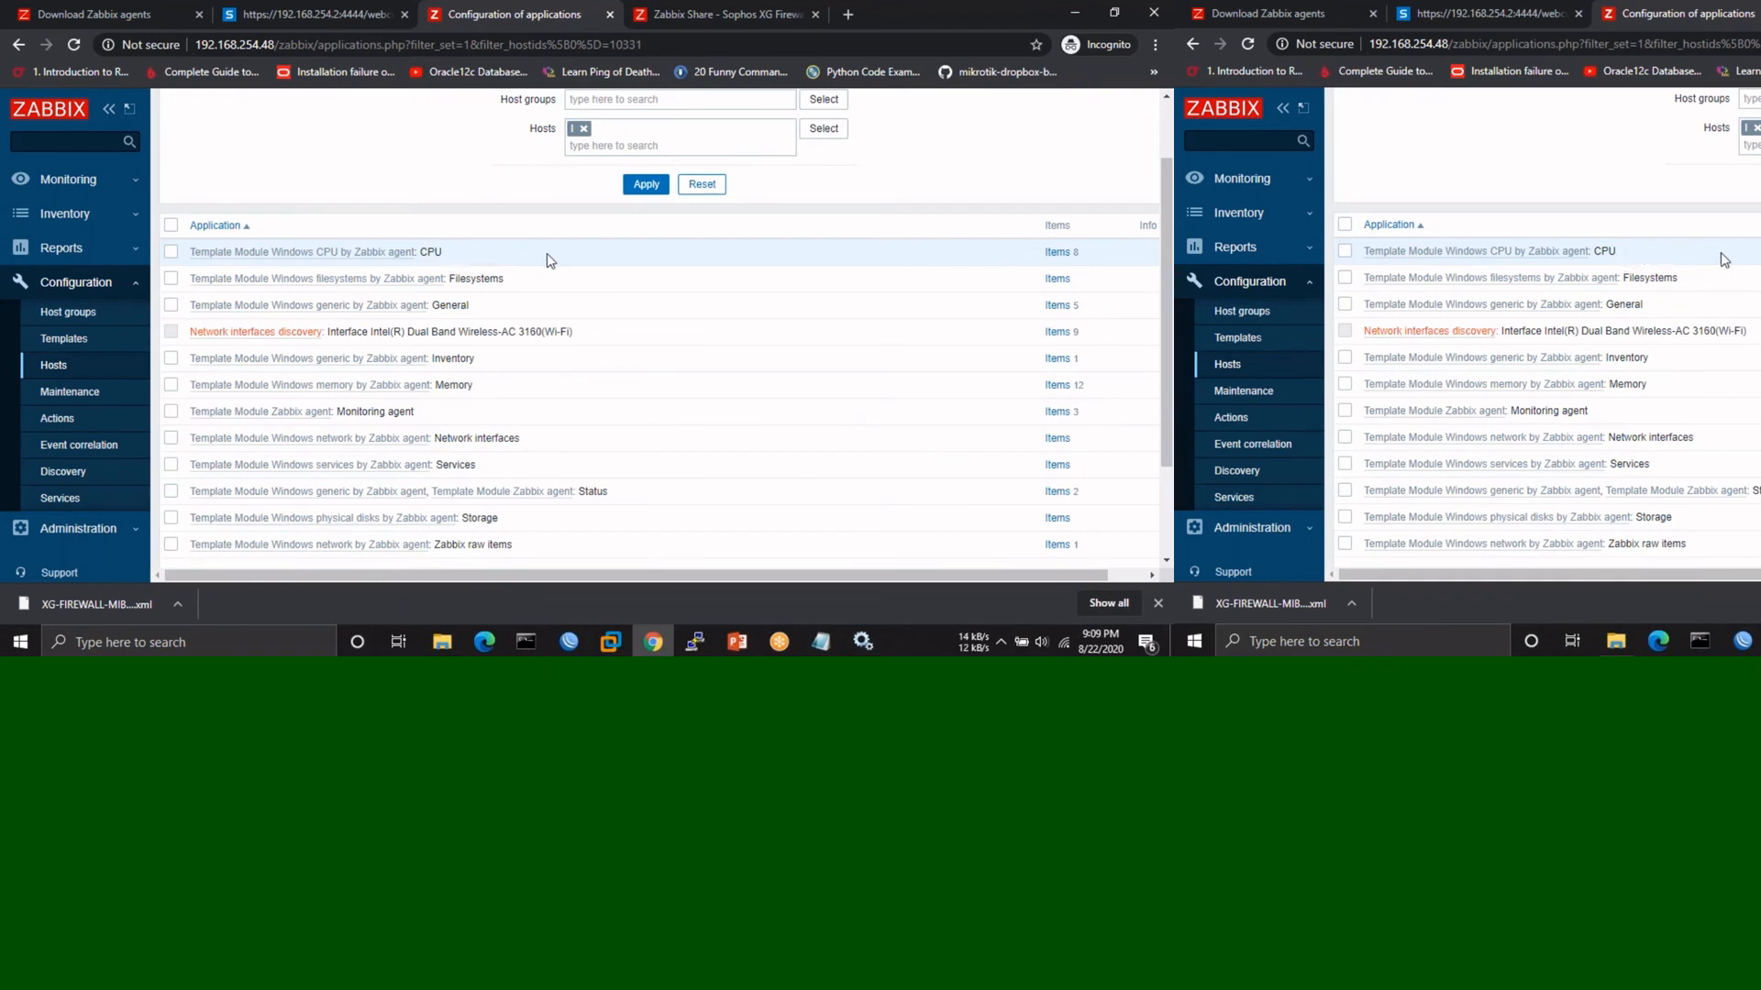
click(1054, 252)
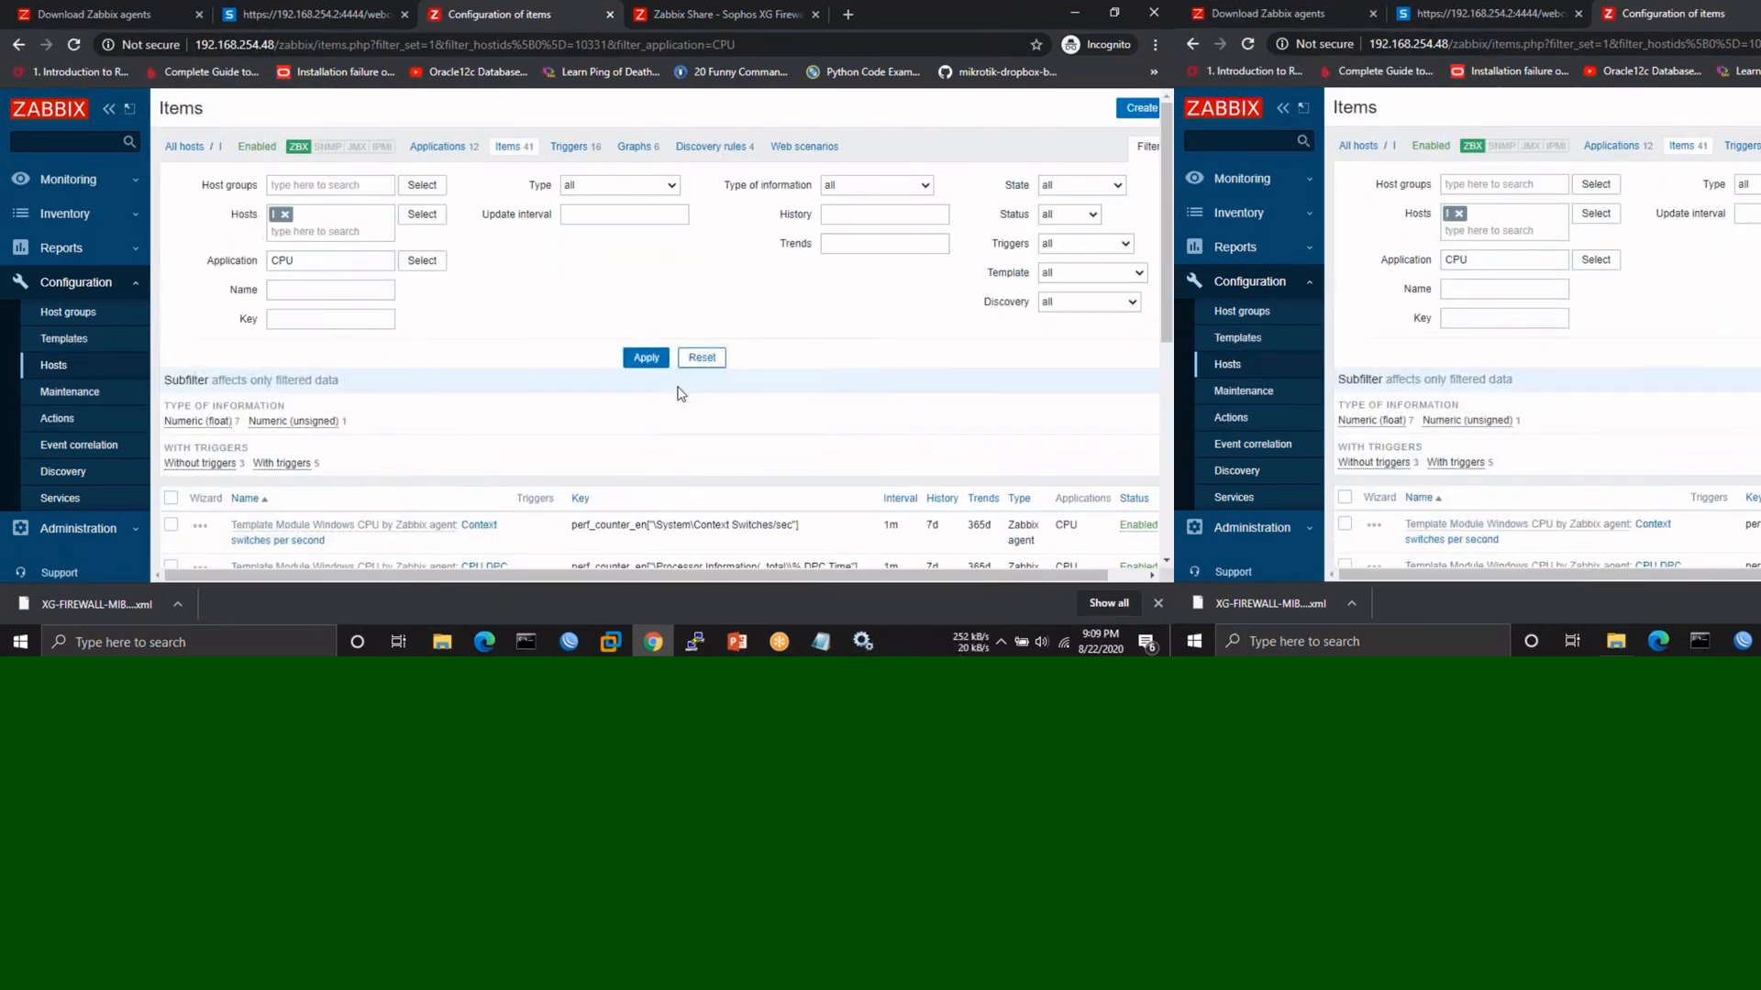
scroll(681, 394, down, 3)
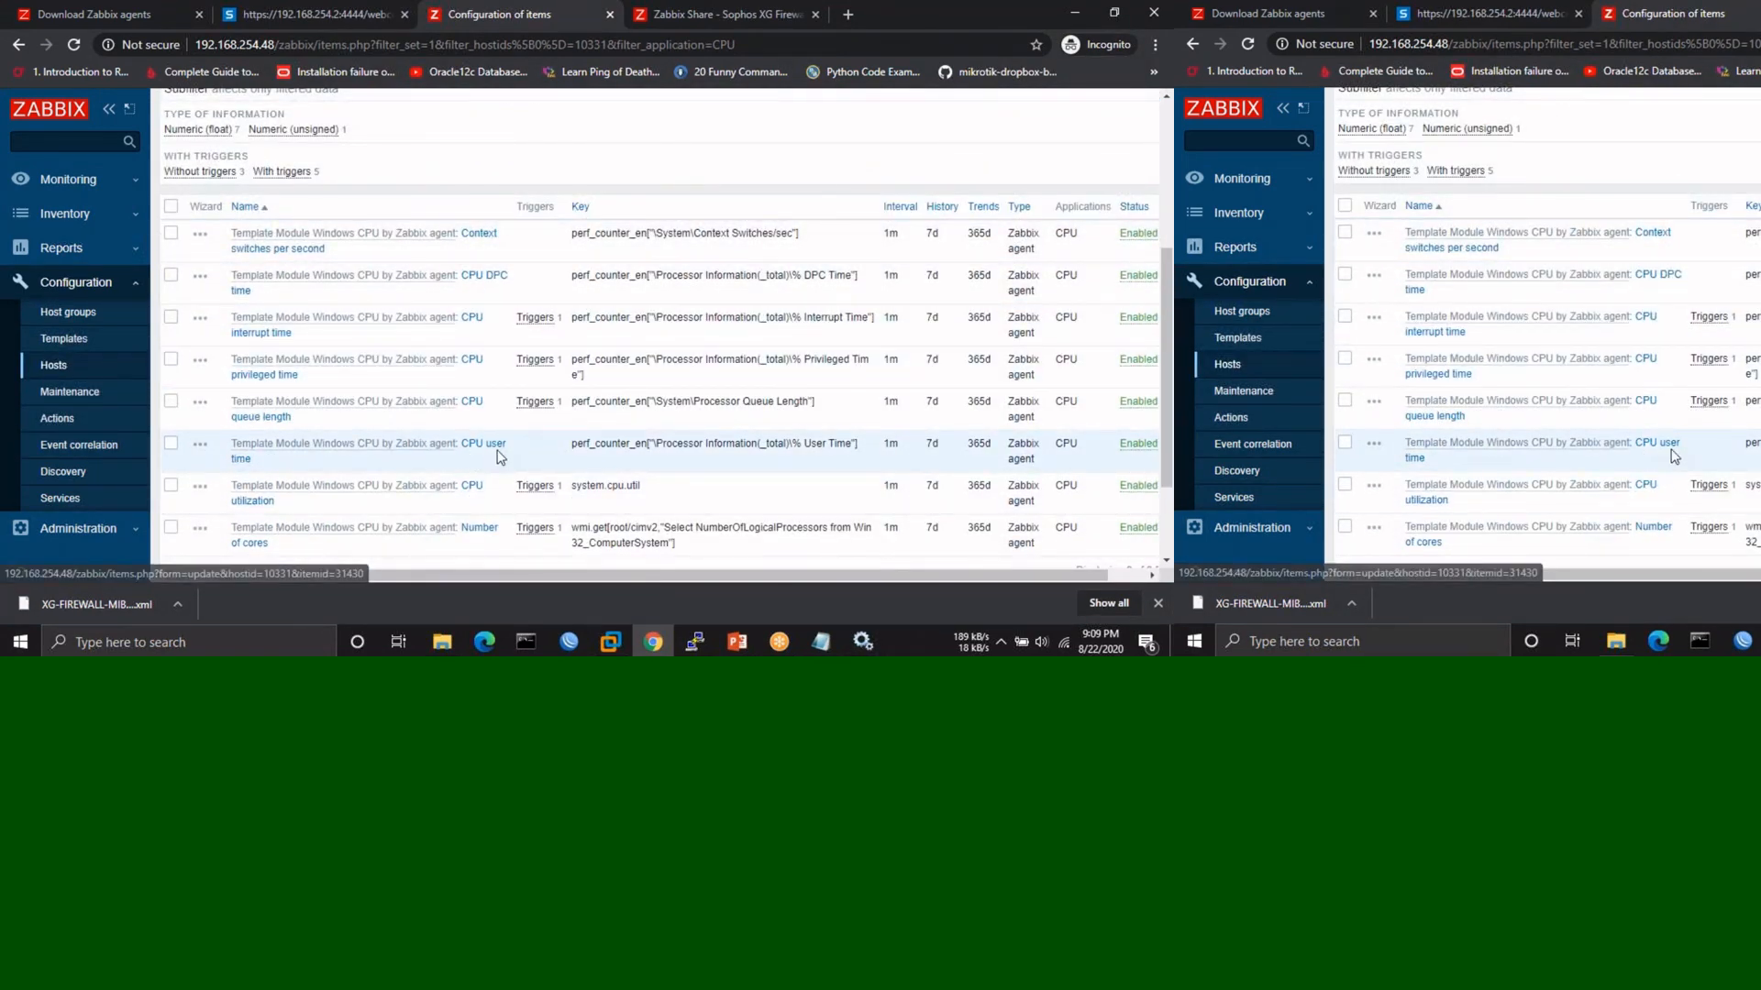
scroll(436, 468, down, 1)
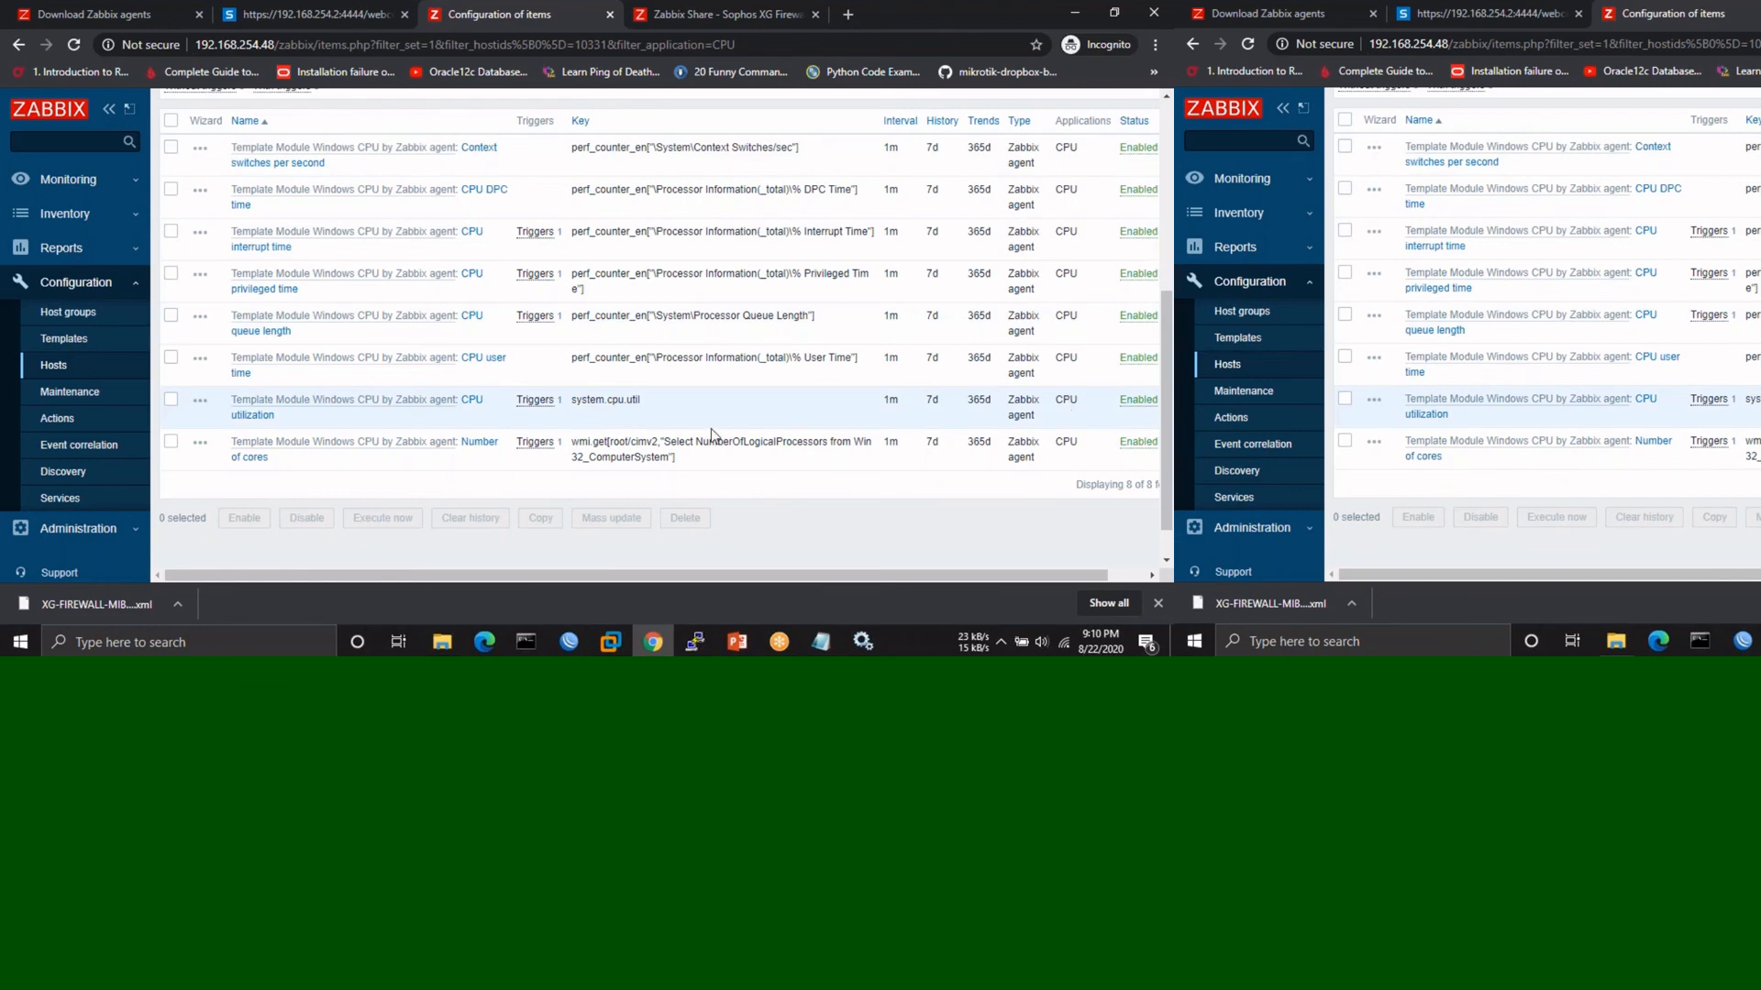
scroll(711, 435, up, 5)
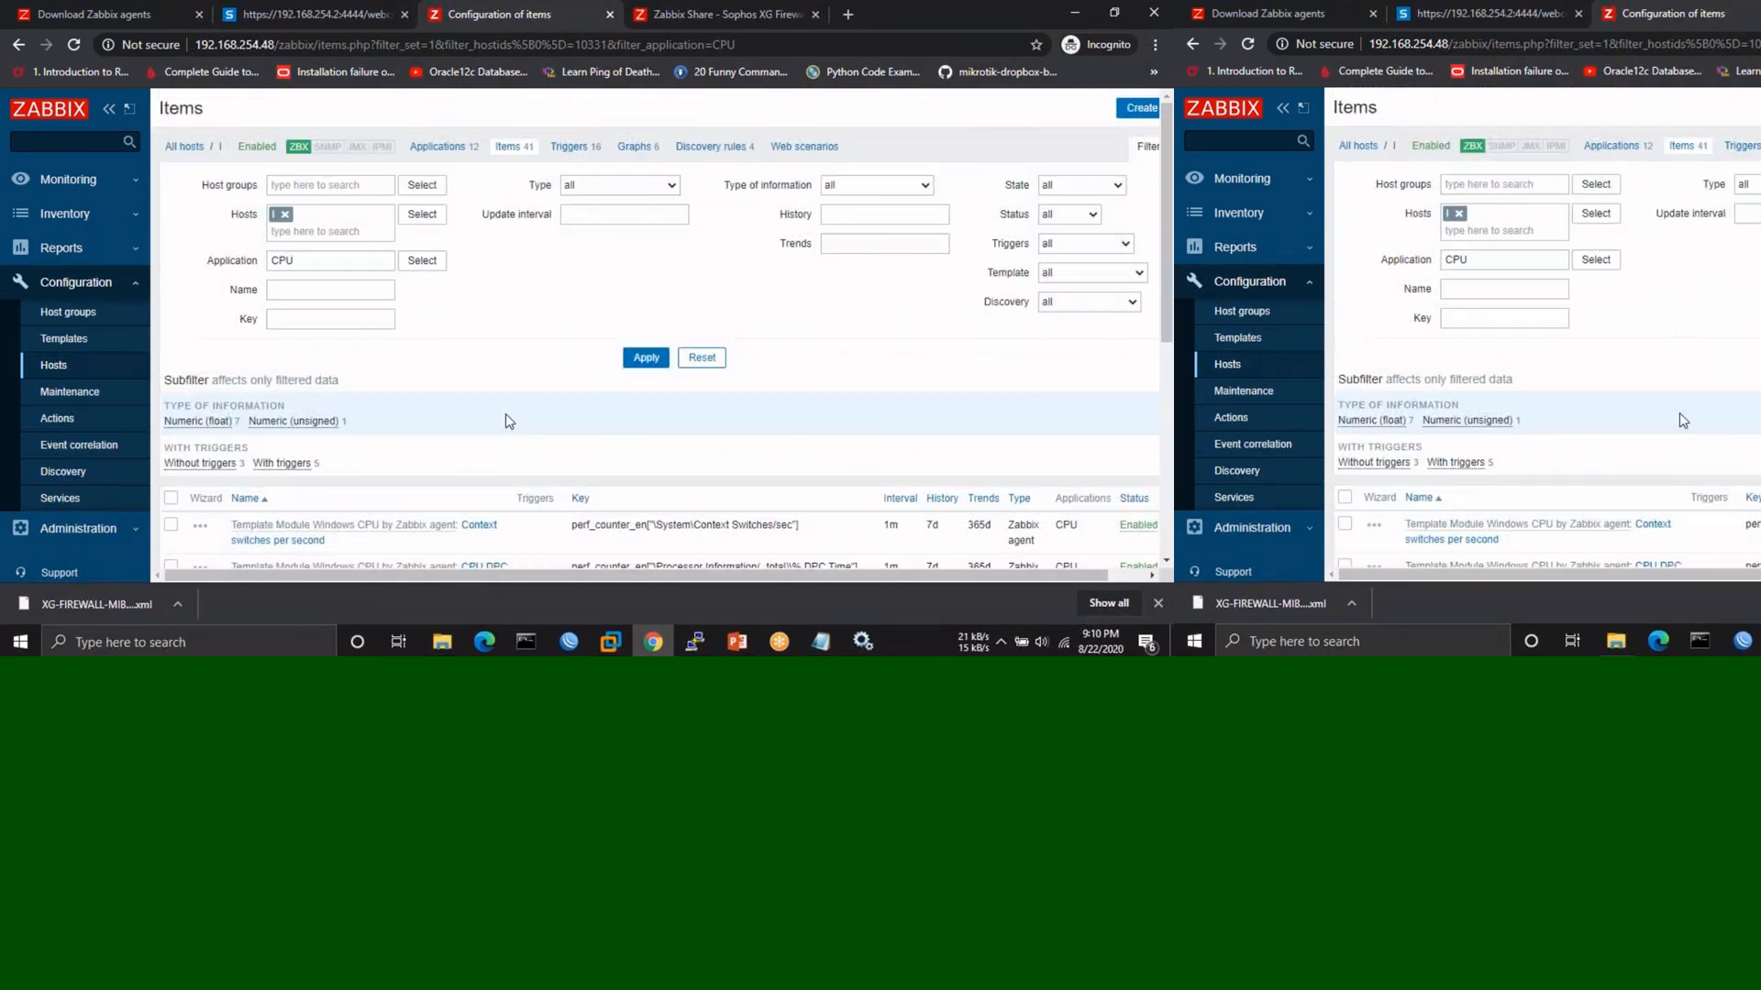
click(451, 149)
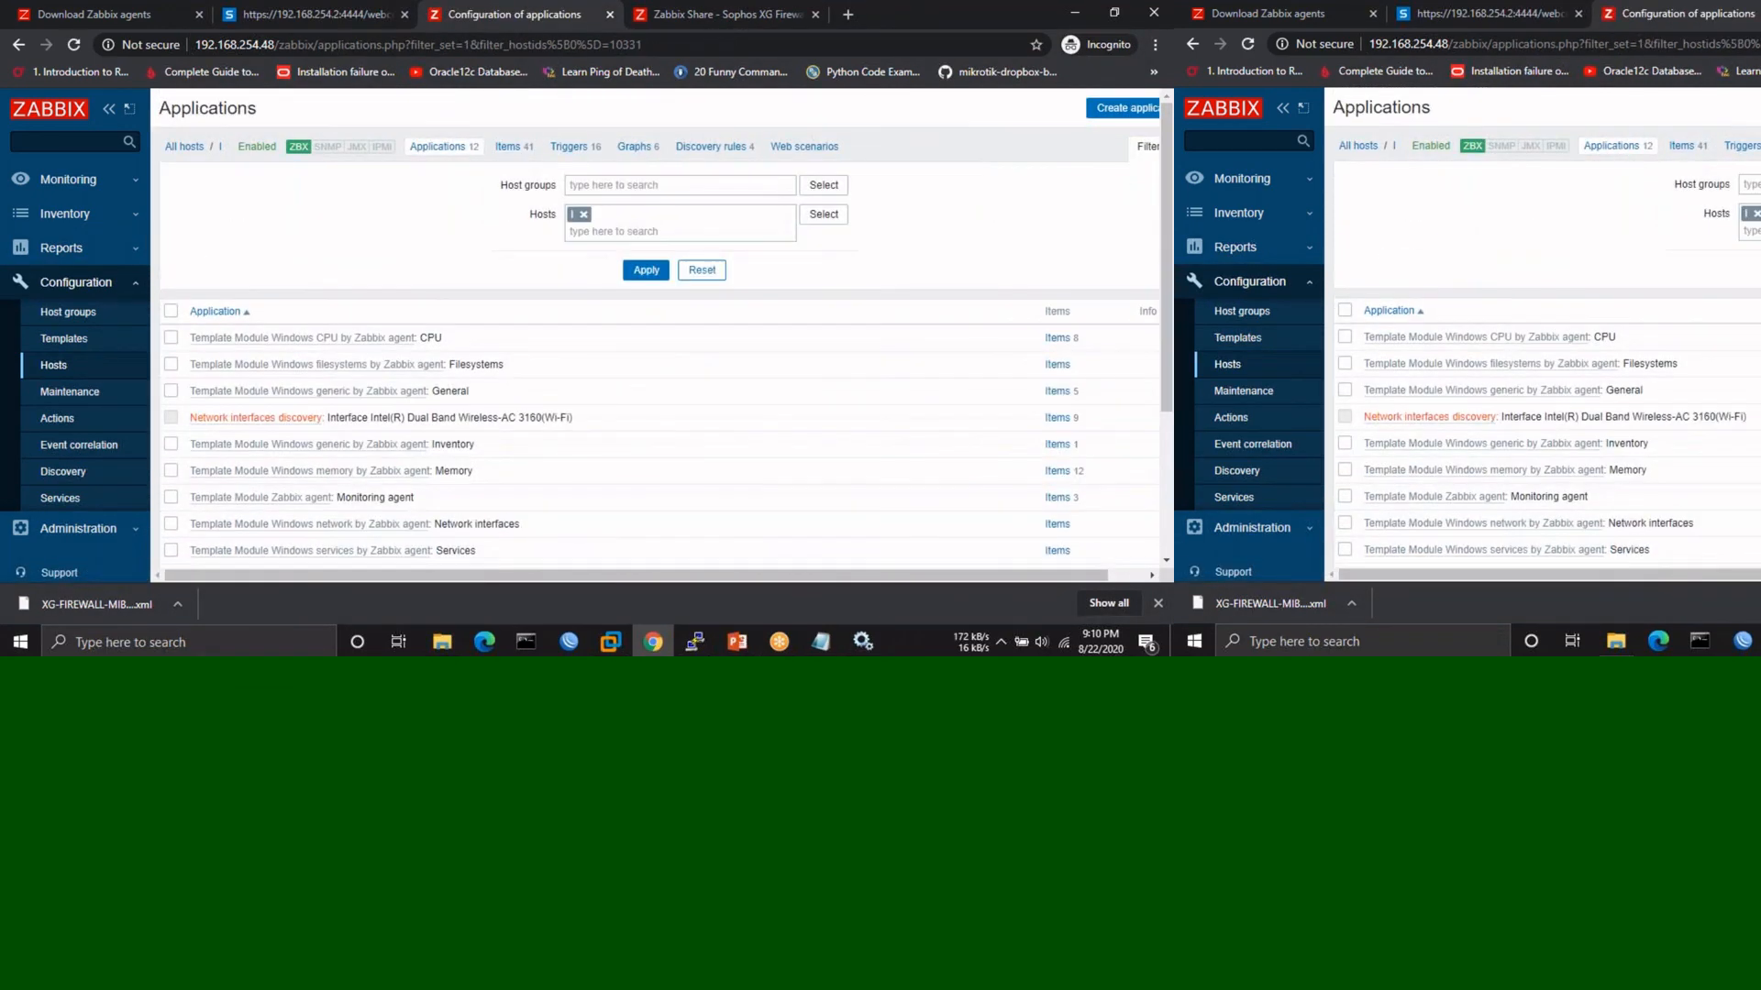
- List all 41 host items and check the CPU queue length and Wi-Fi bandwidth triggers
click(505, 149)
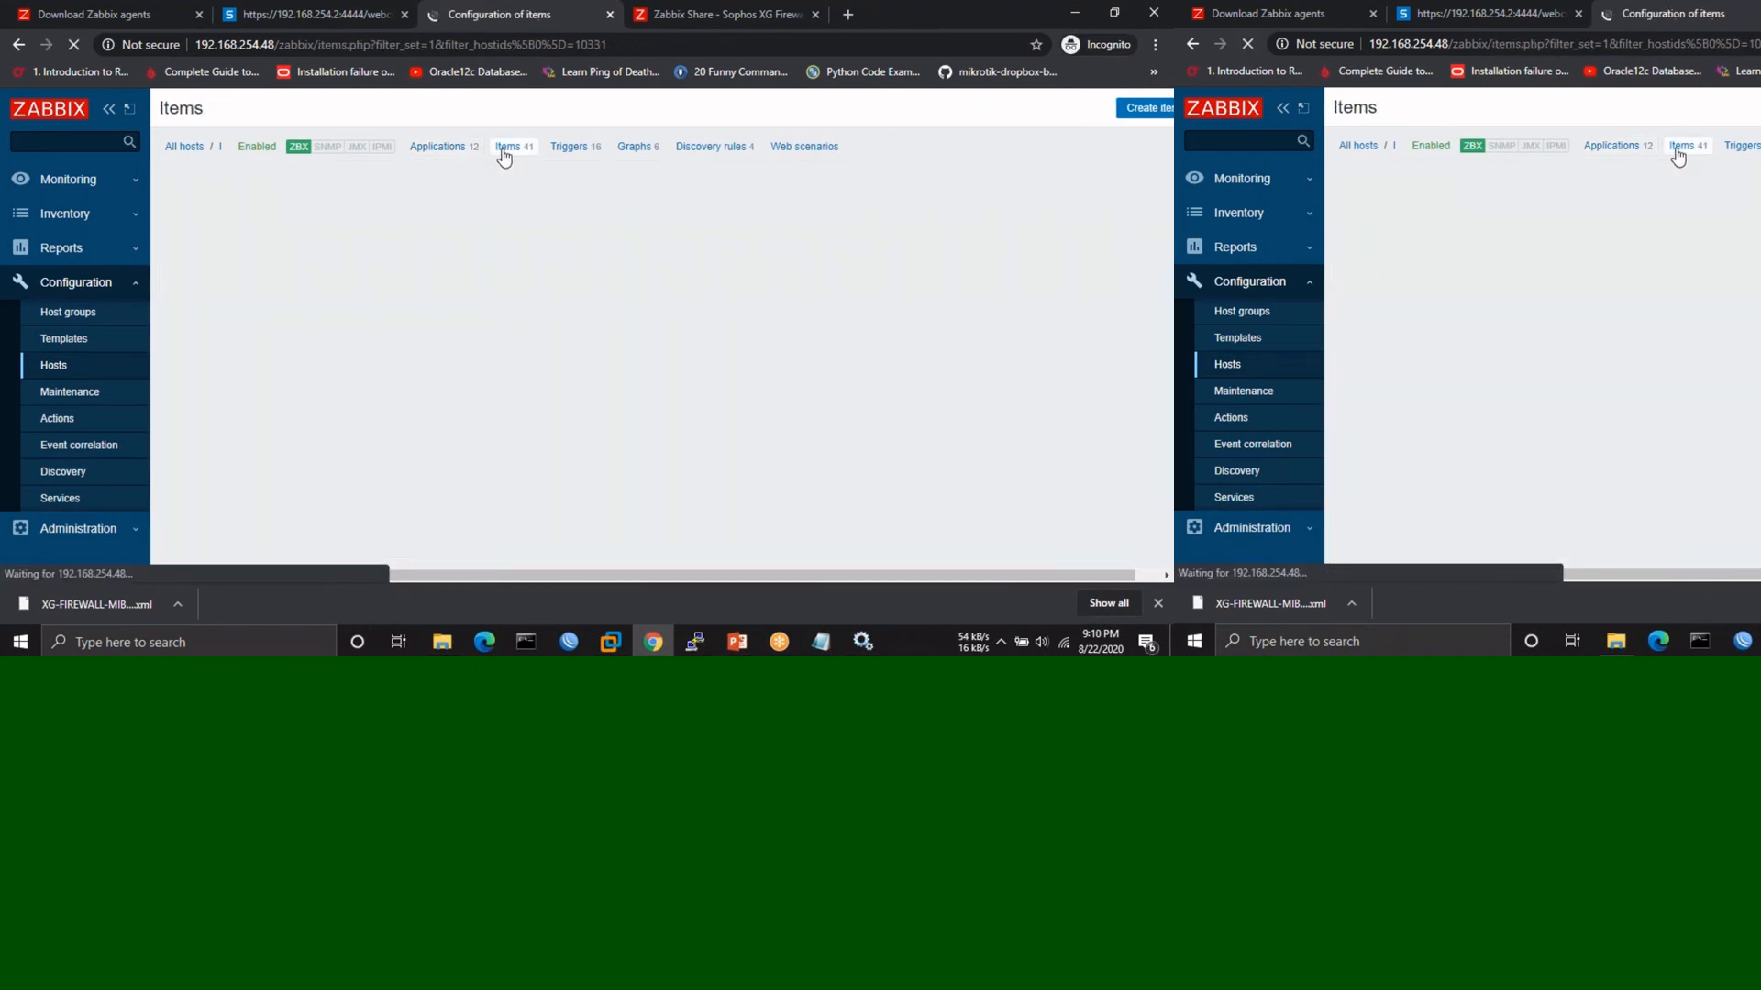
scroll(214, 312, down, 2)
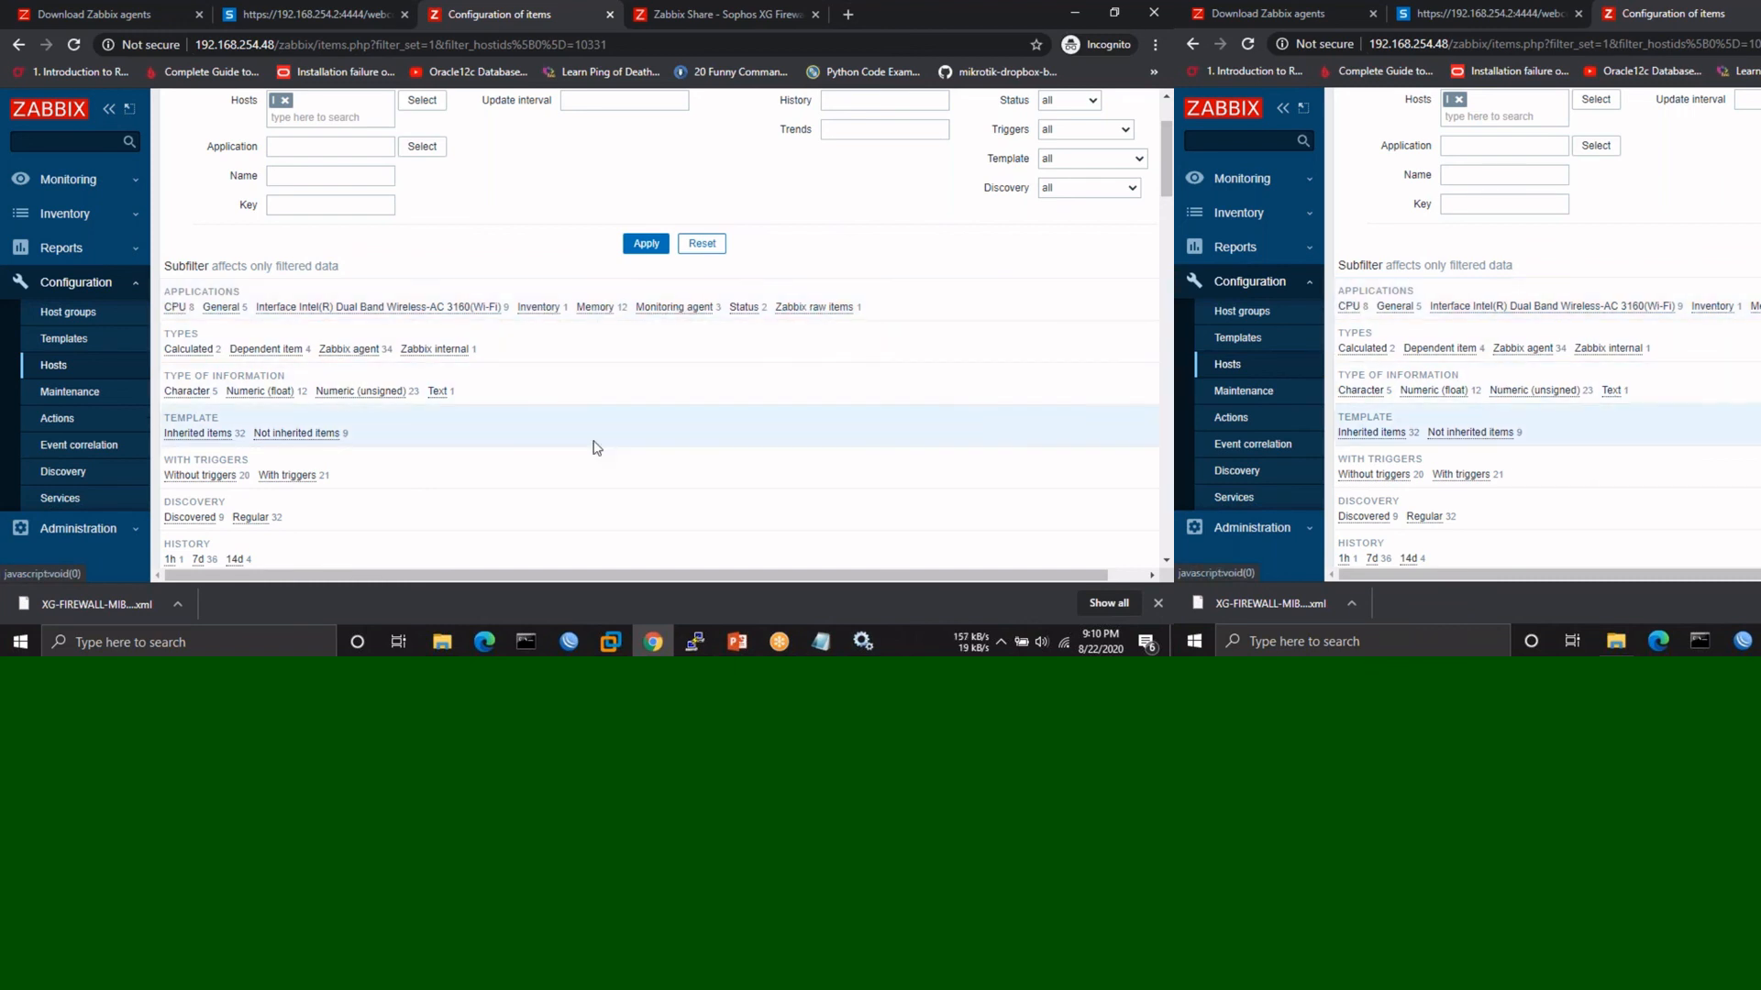
scroll(593, 444, down, 3)
scroll(593, 448, down, 3)
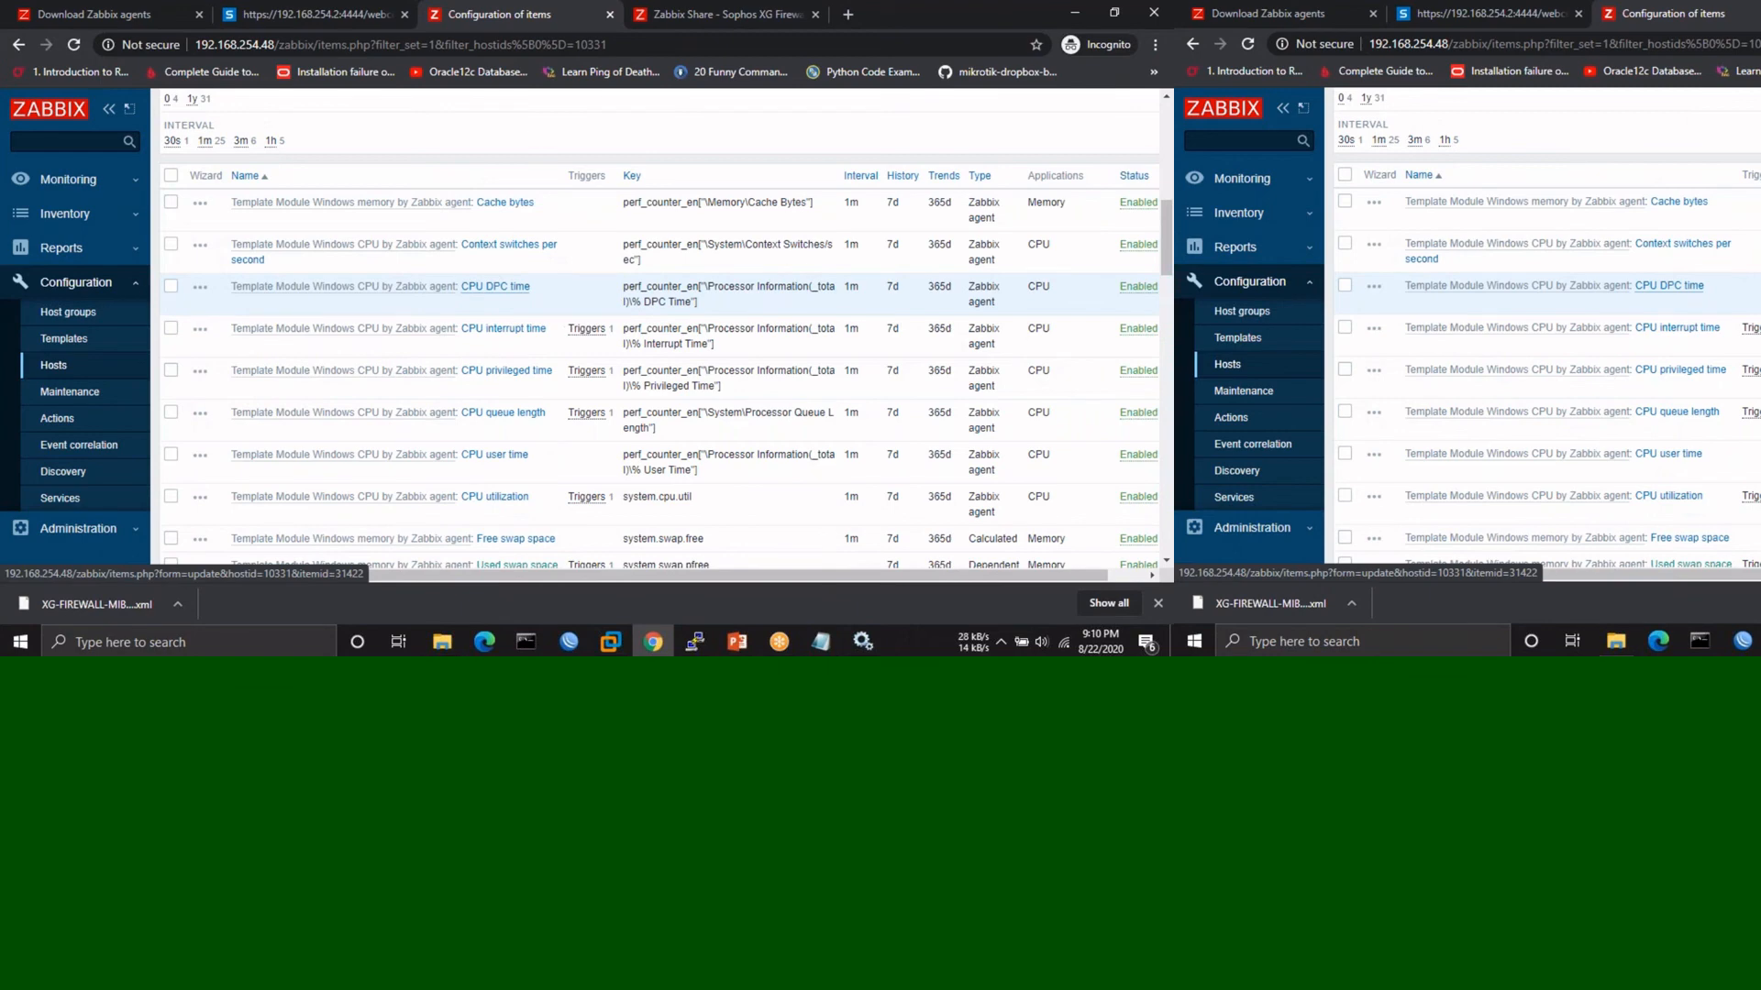
scroll(578, 336, down, 1)
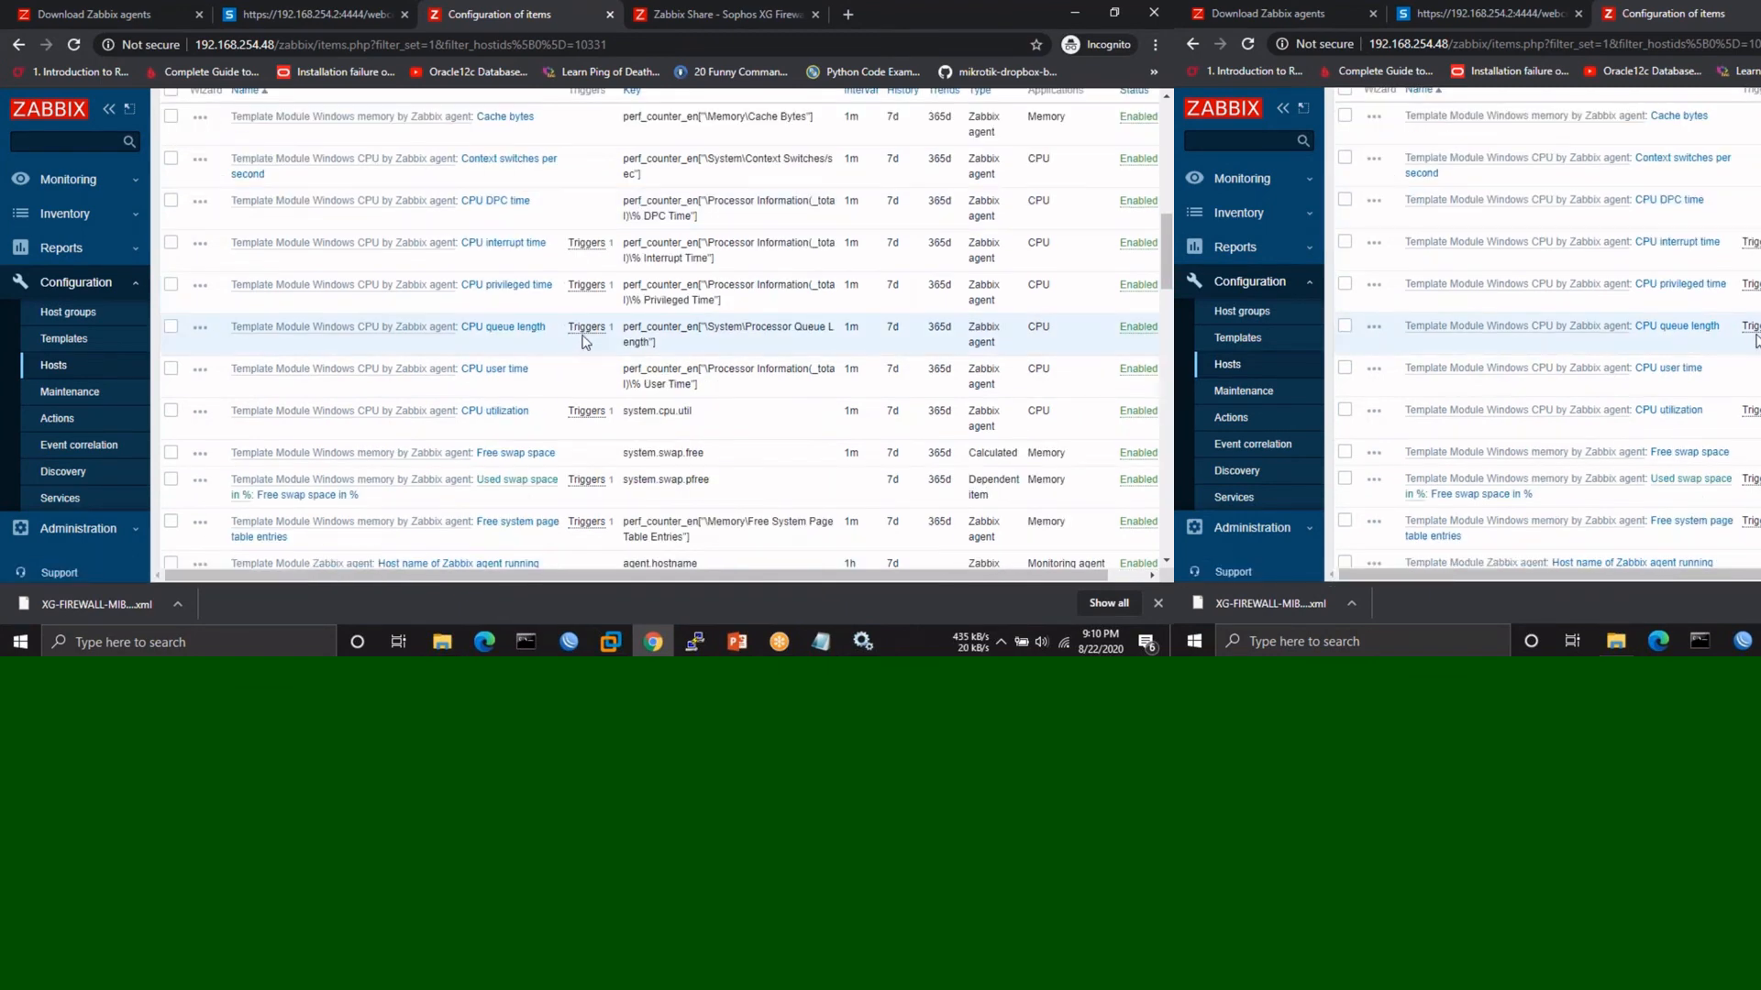
click(587, 332)
scroll(511, 368, down, 3)
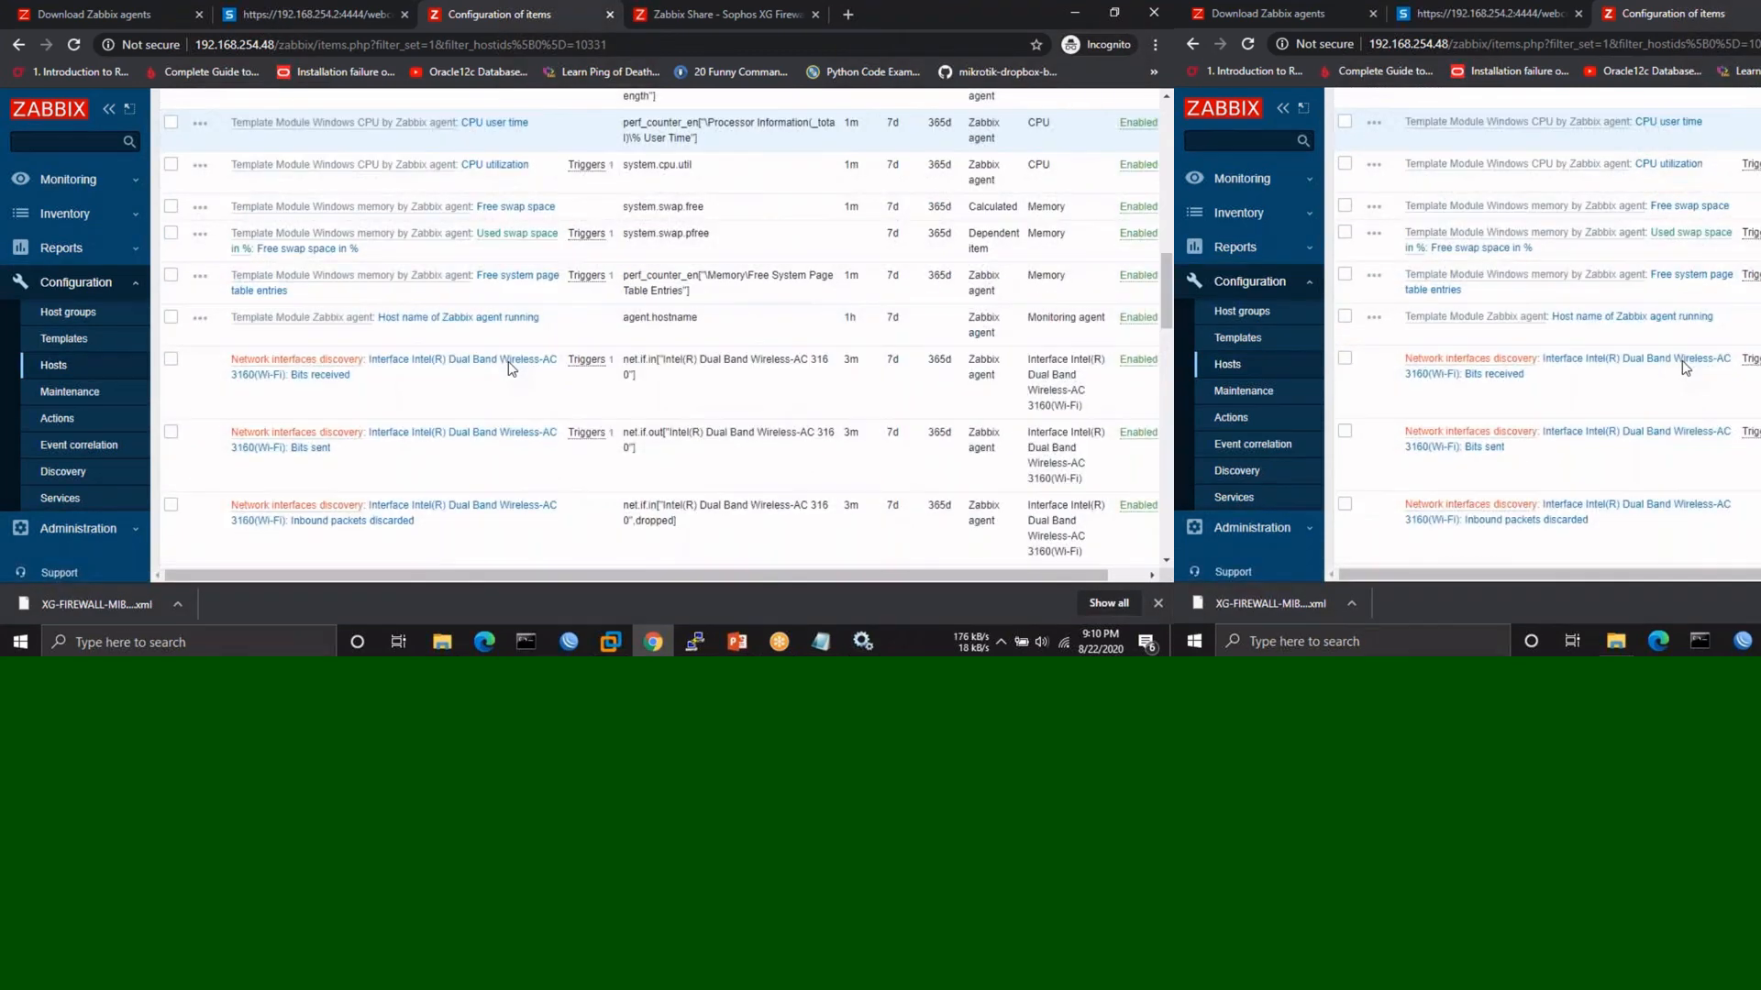
mouse_move(578, 367)
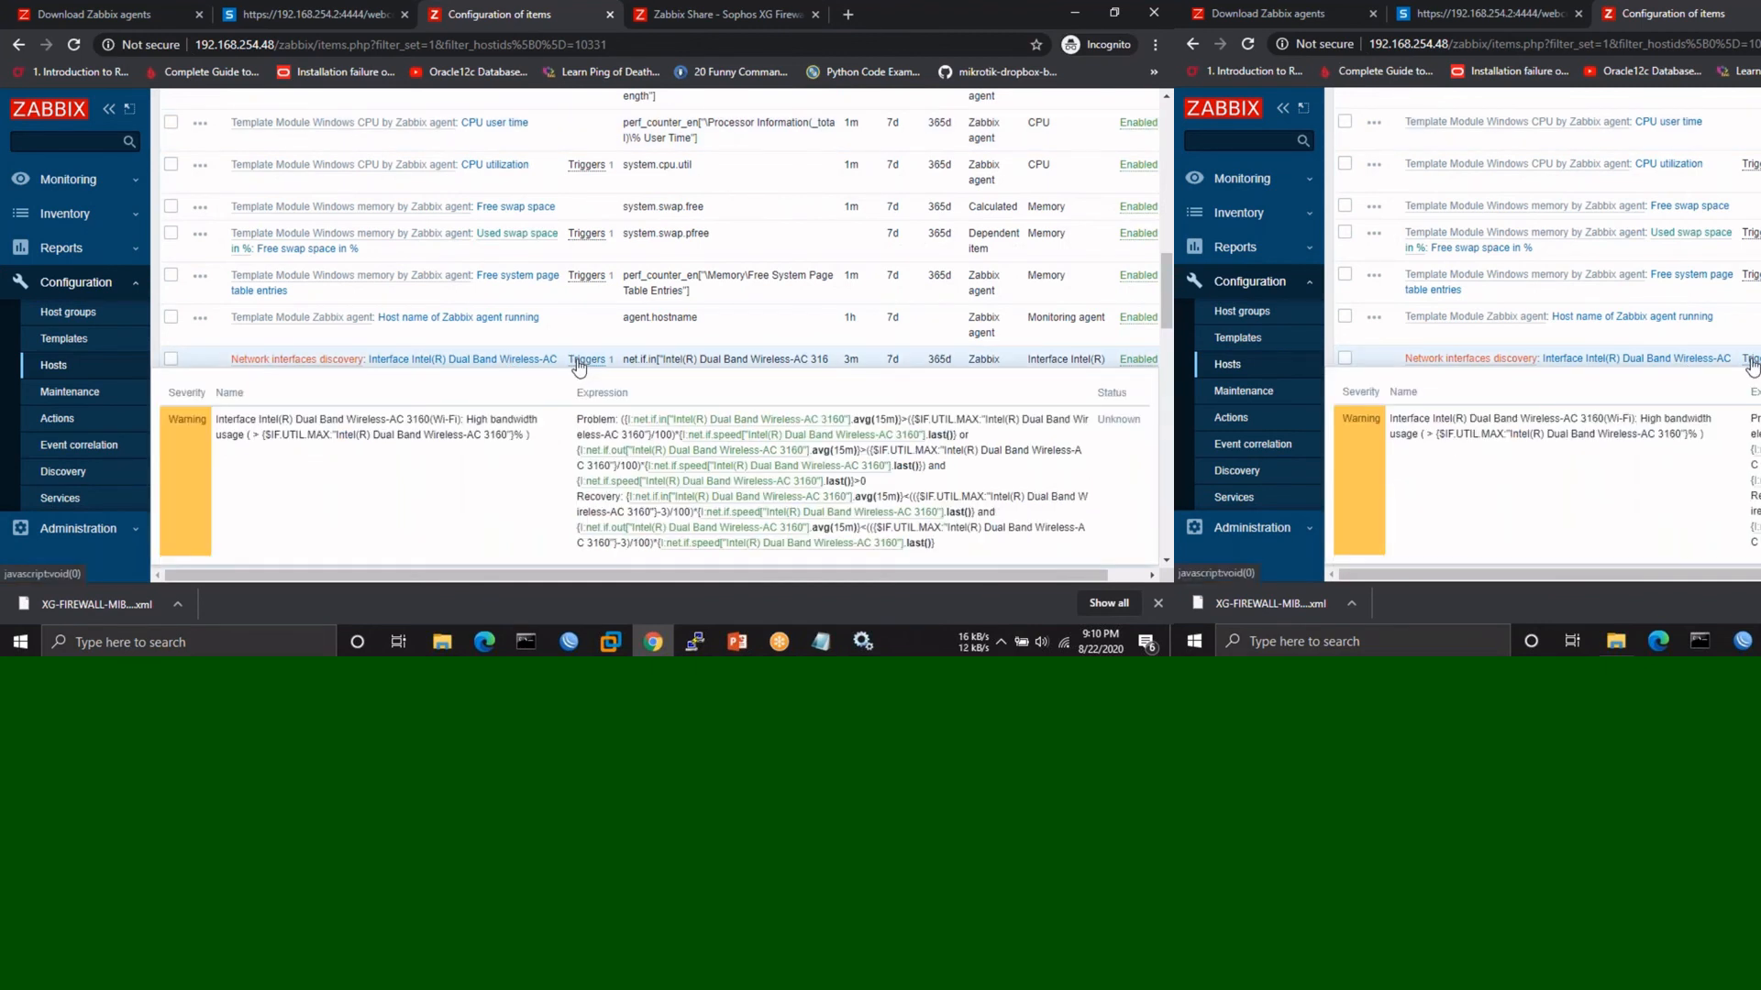
- Inspect the Wi-Fi high bandwidth usage trigger expression, highlighting its {$IF.UTIL.MAX} threshold macro
click(578, 367)
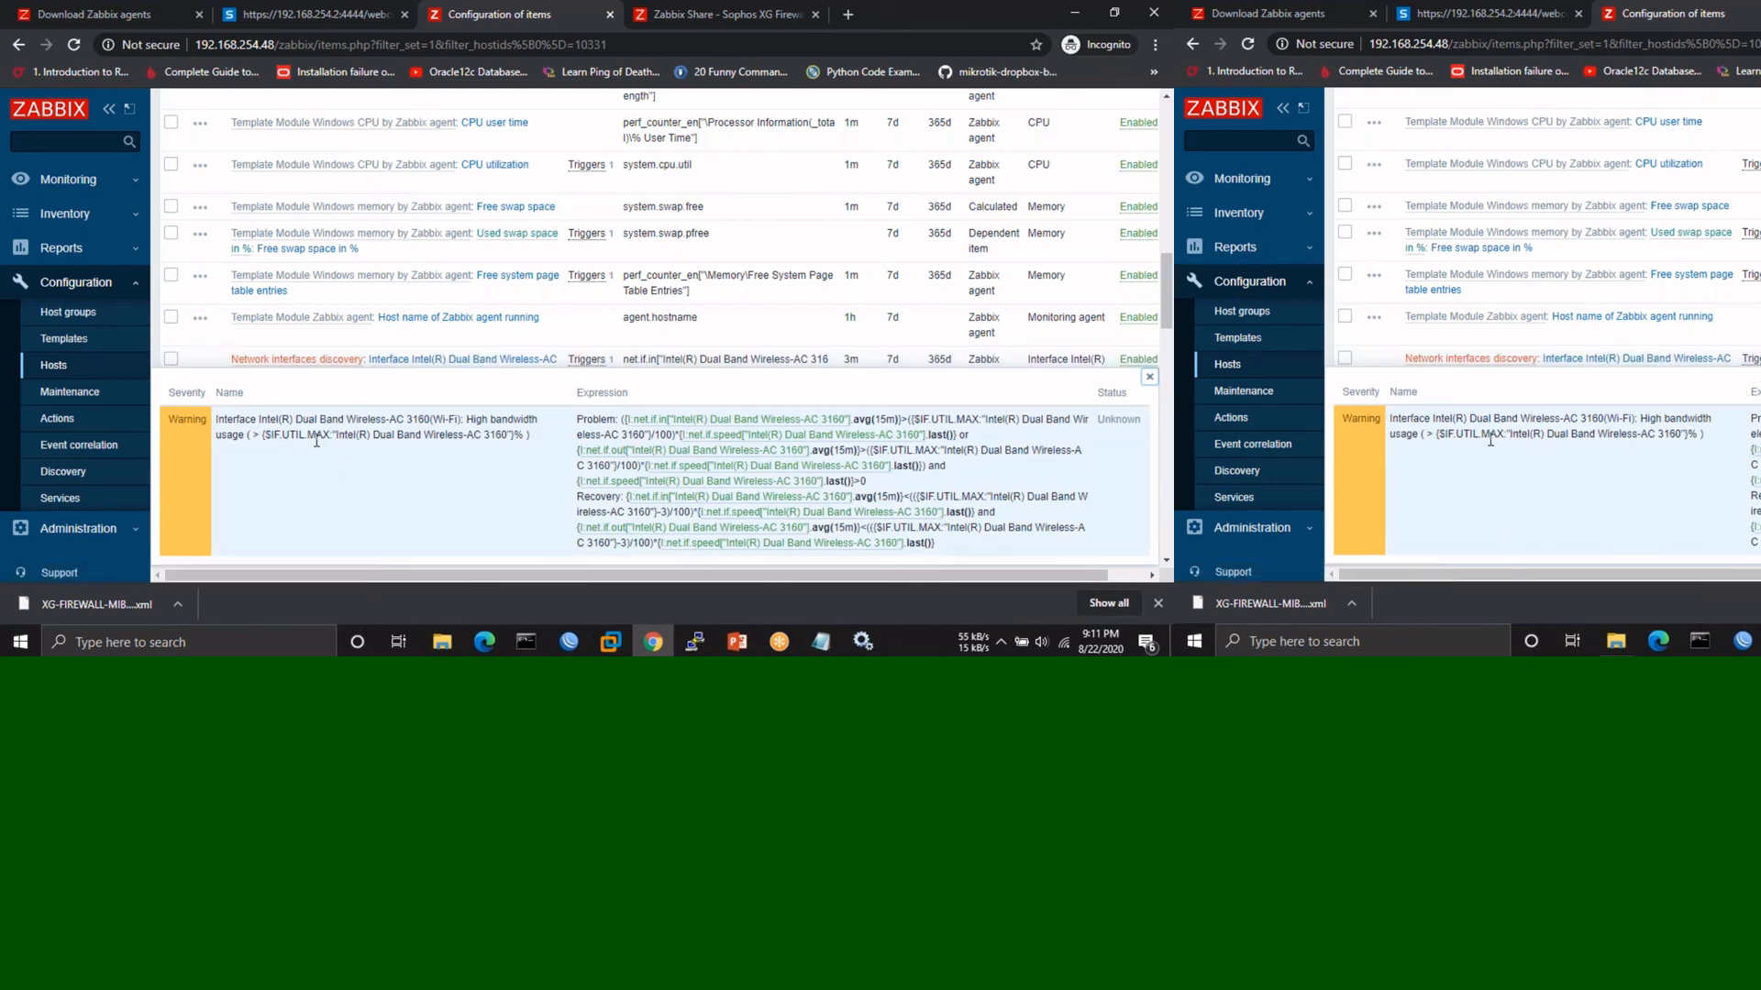
drag(264, 435, 515, 439)
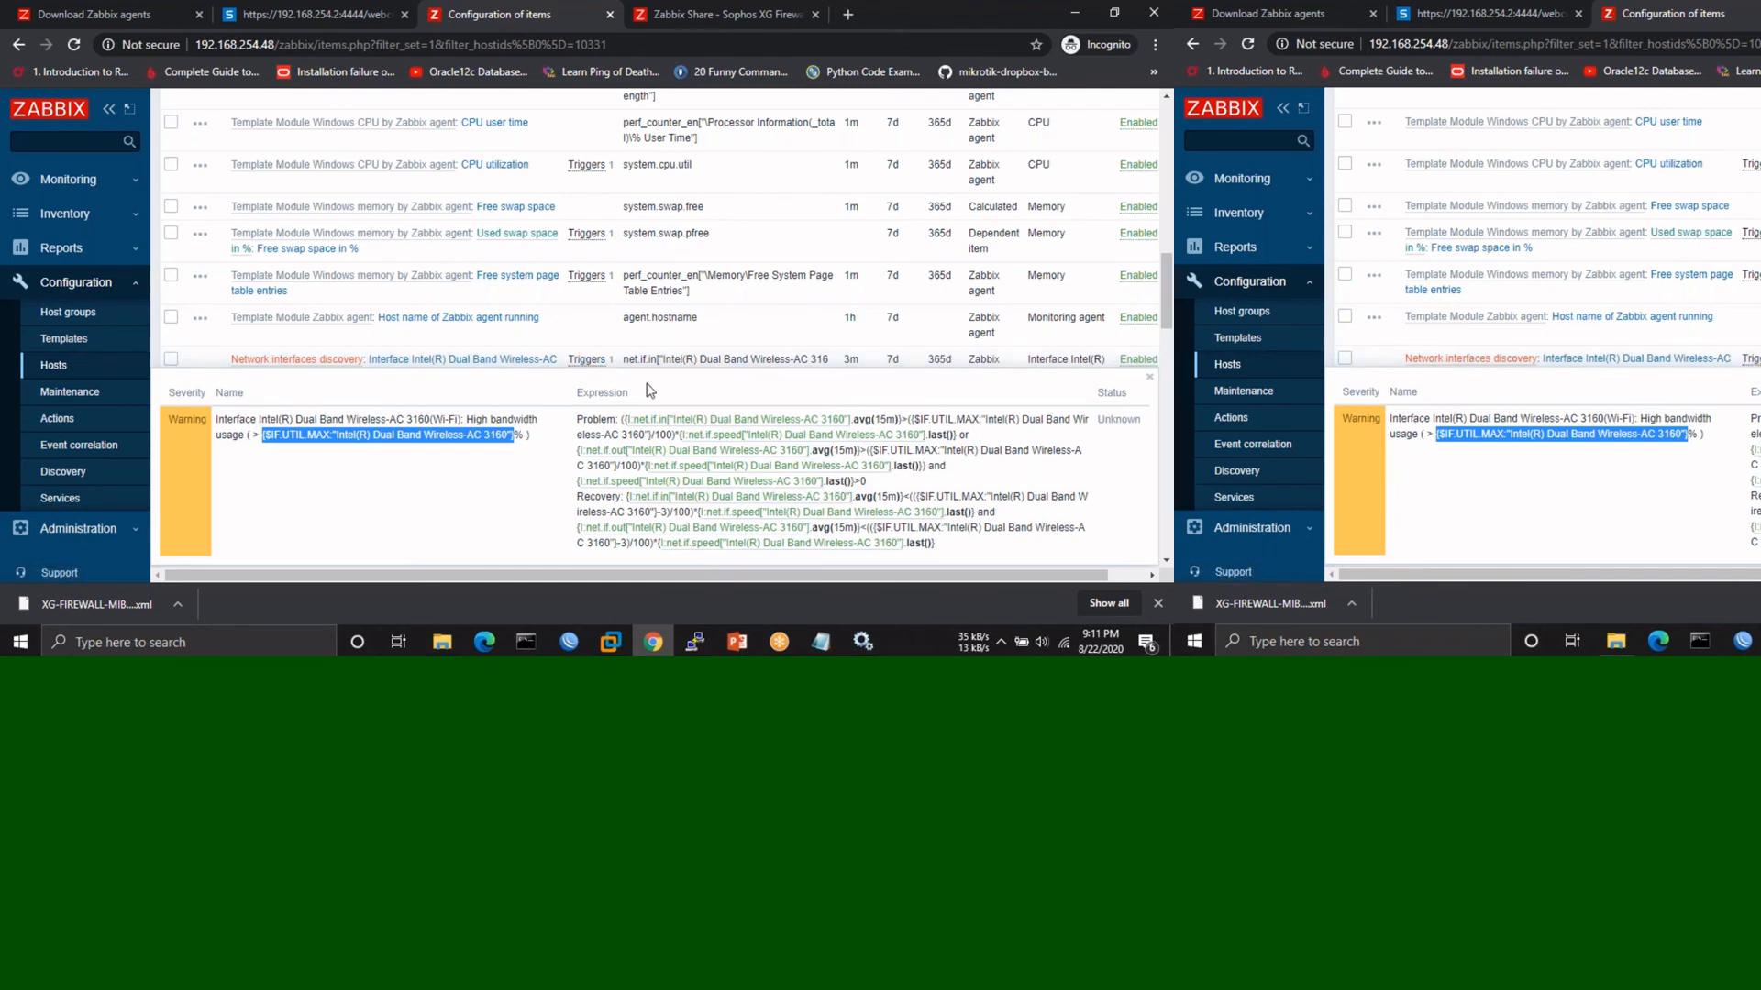
click(67, 180)
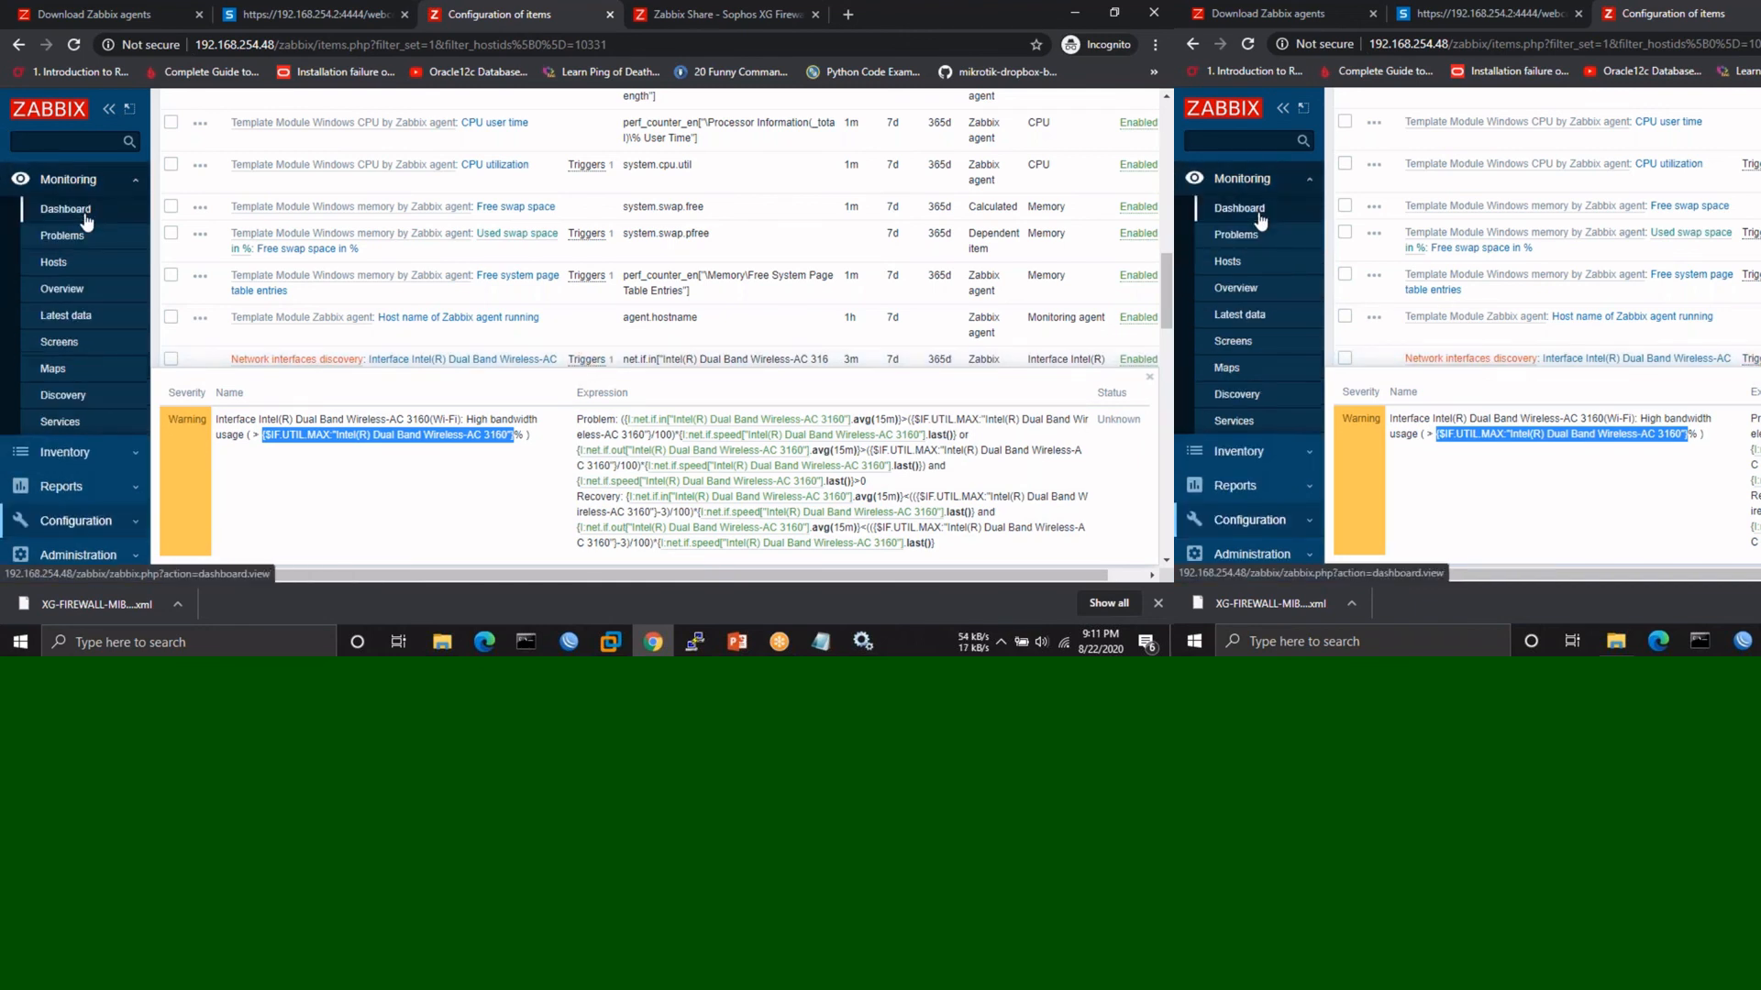
- Review the Global view's high CPU and memory problems, then bring up Task Manager with Ctrl+Shift+Esc
click(85, 218)
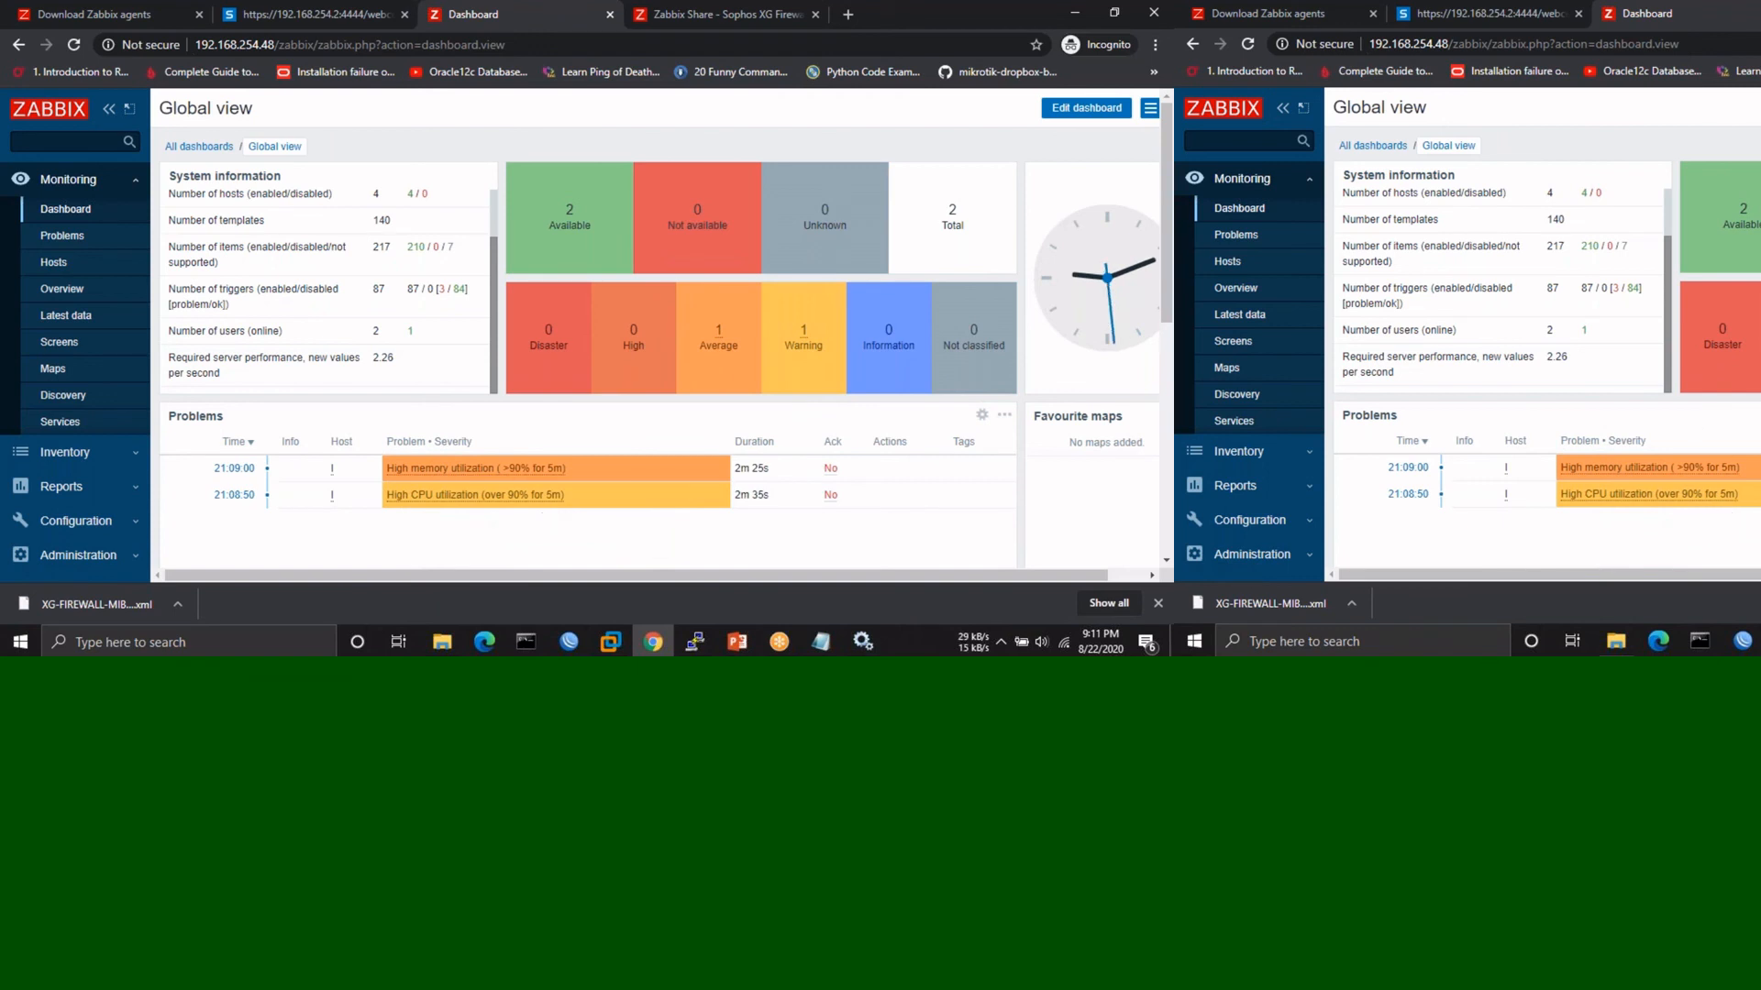
key(ctrl+shift+Escape)
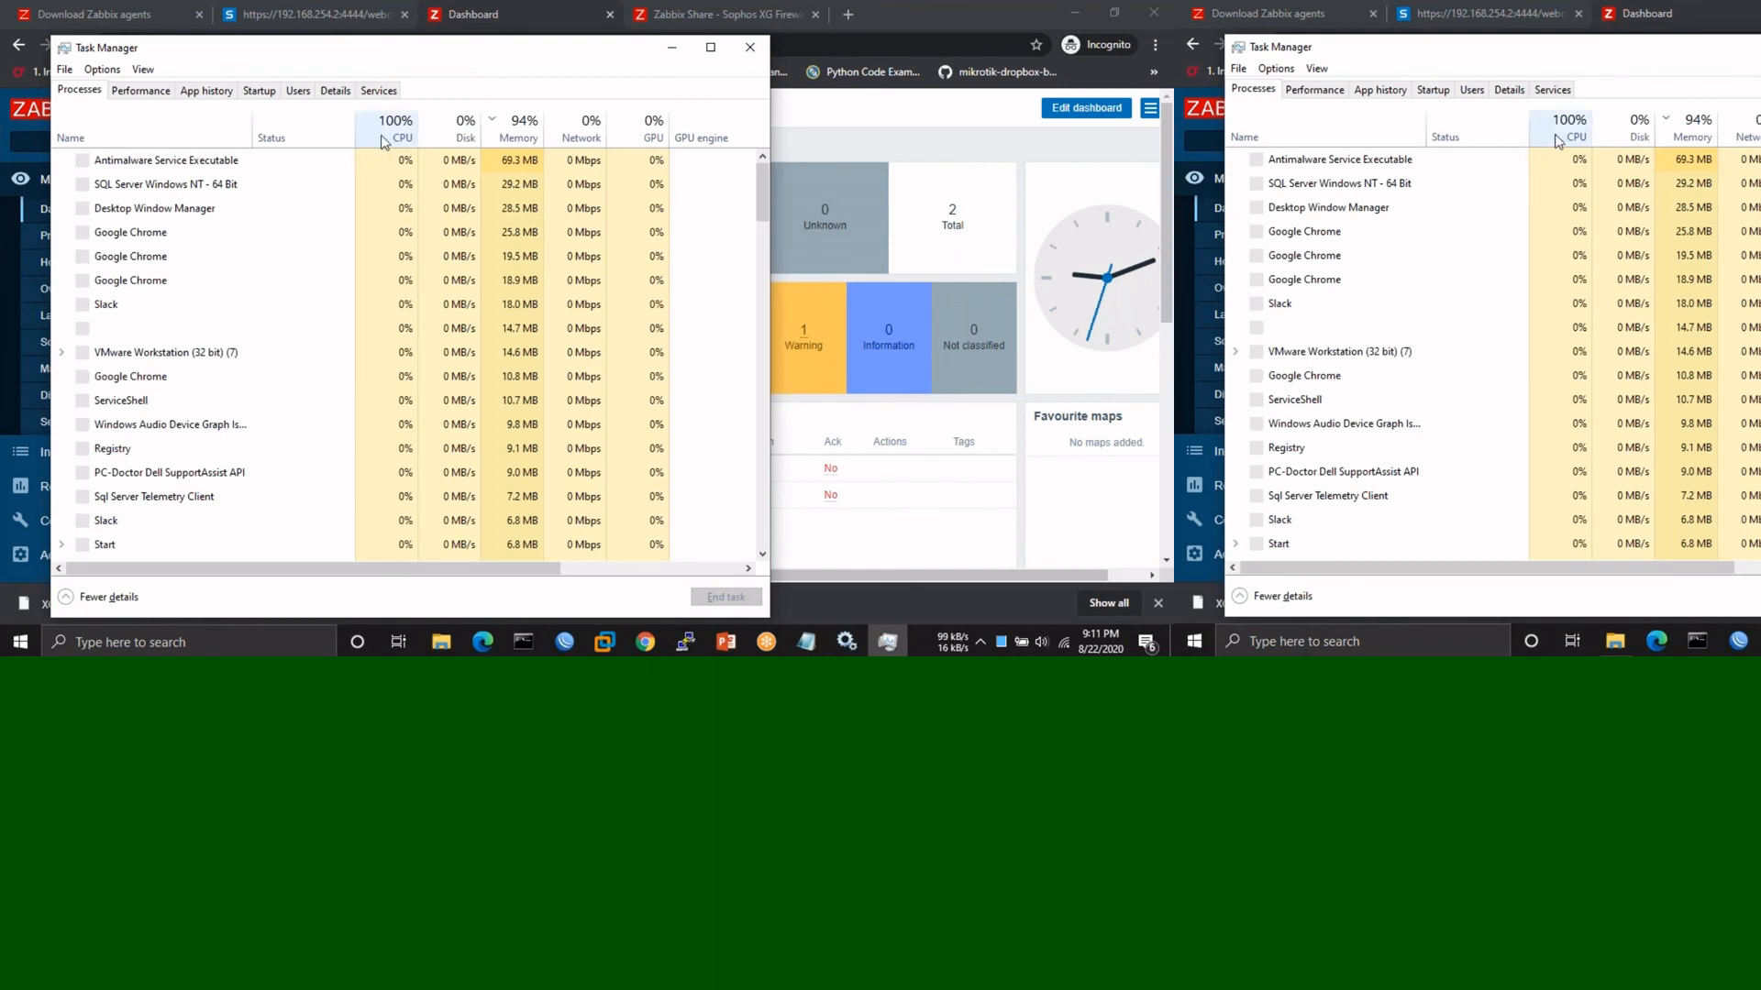
- Rank Task Manager's processes by CPU use, led by System at 20.3%, then close it
click(393, 137)
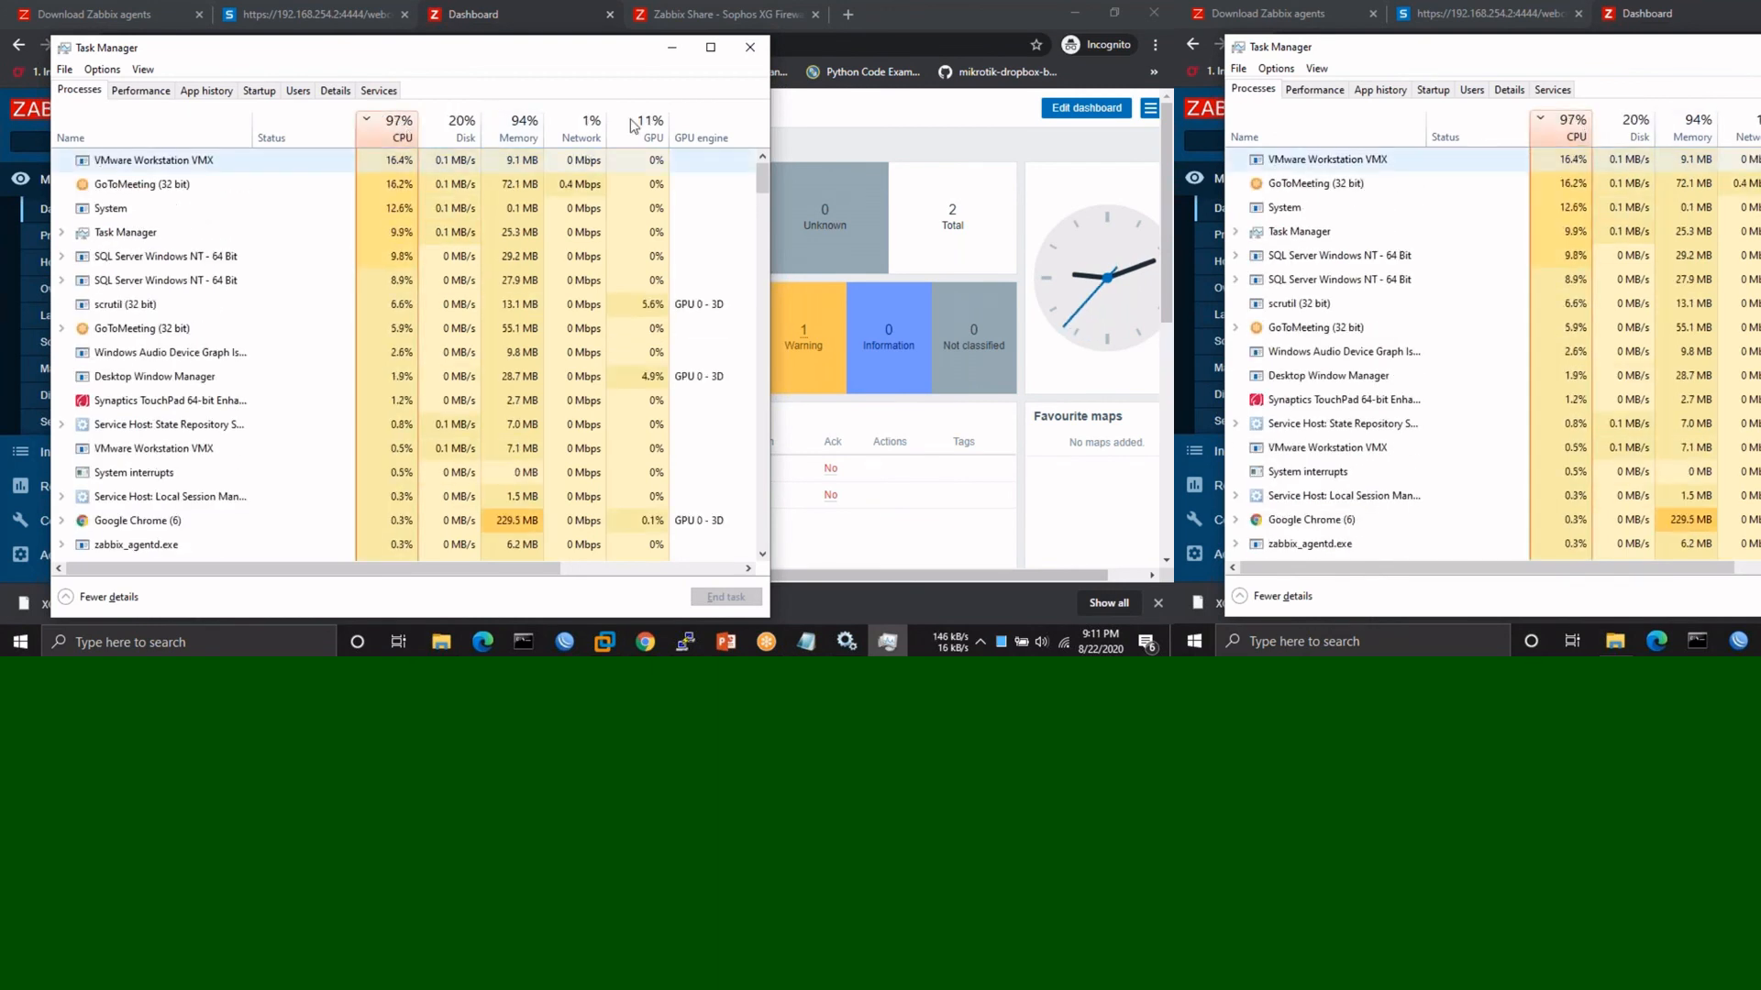
click(751, 48)
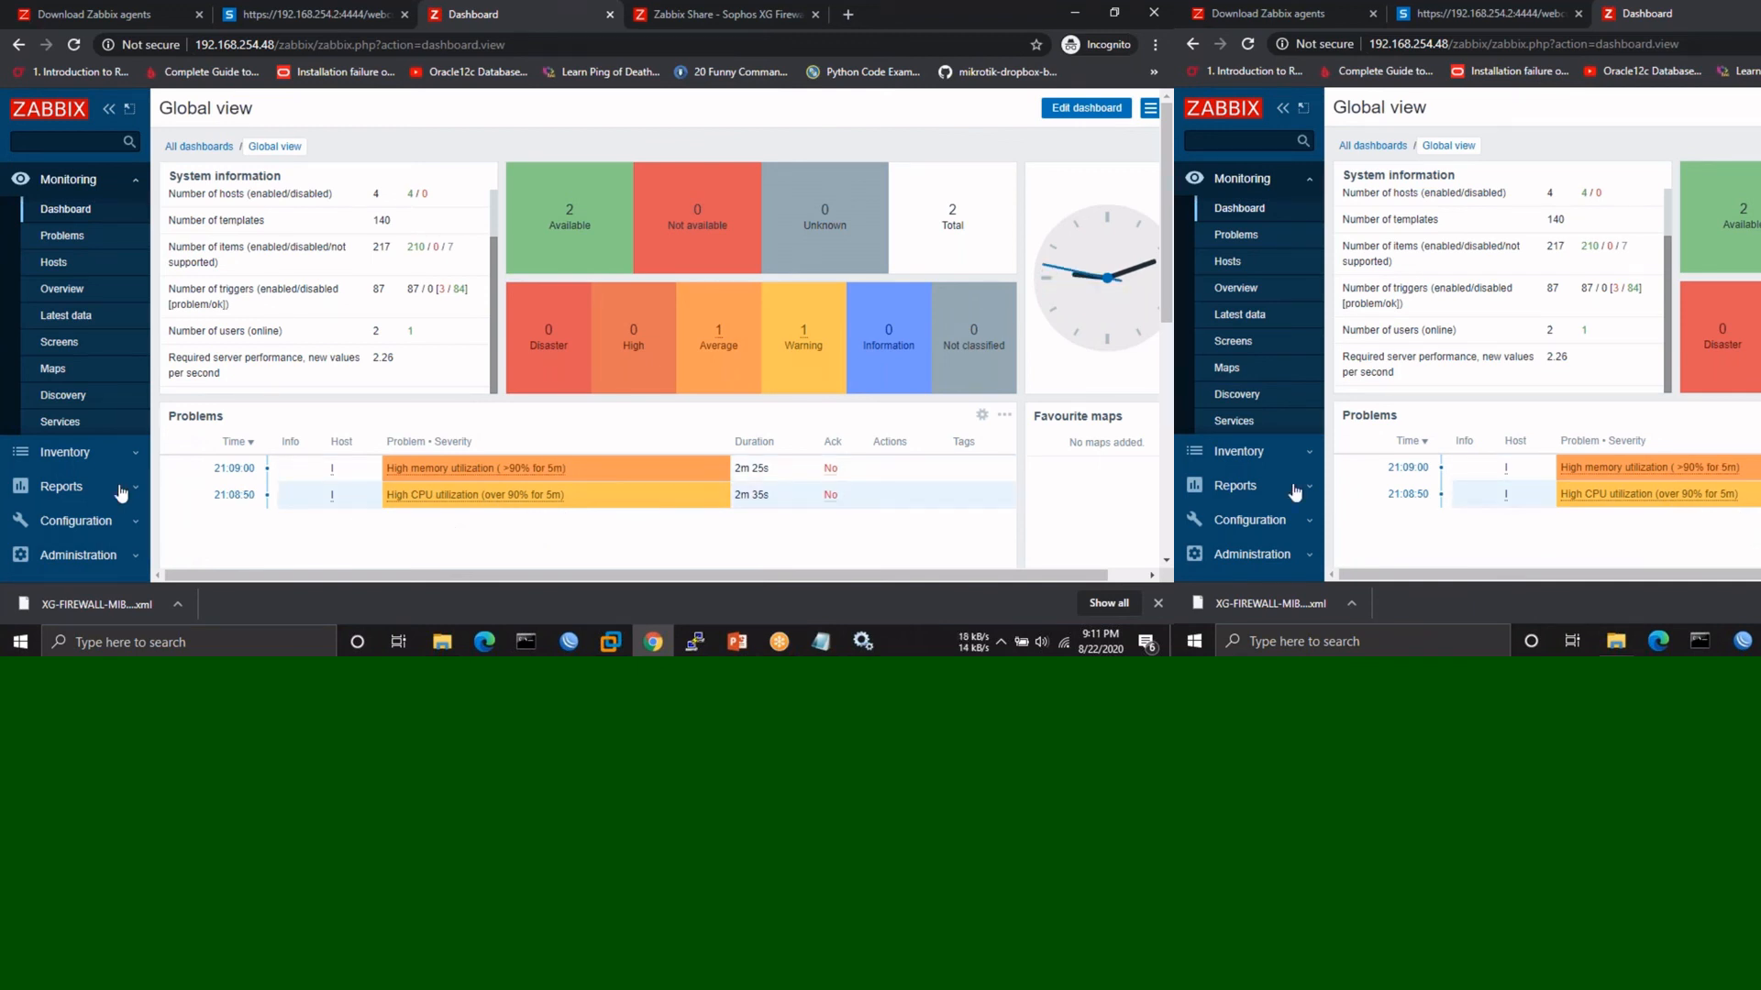
- Expand the sidebar's Administration section to list General through Media types
click(81, 520)
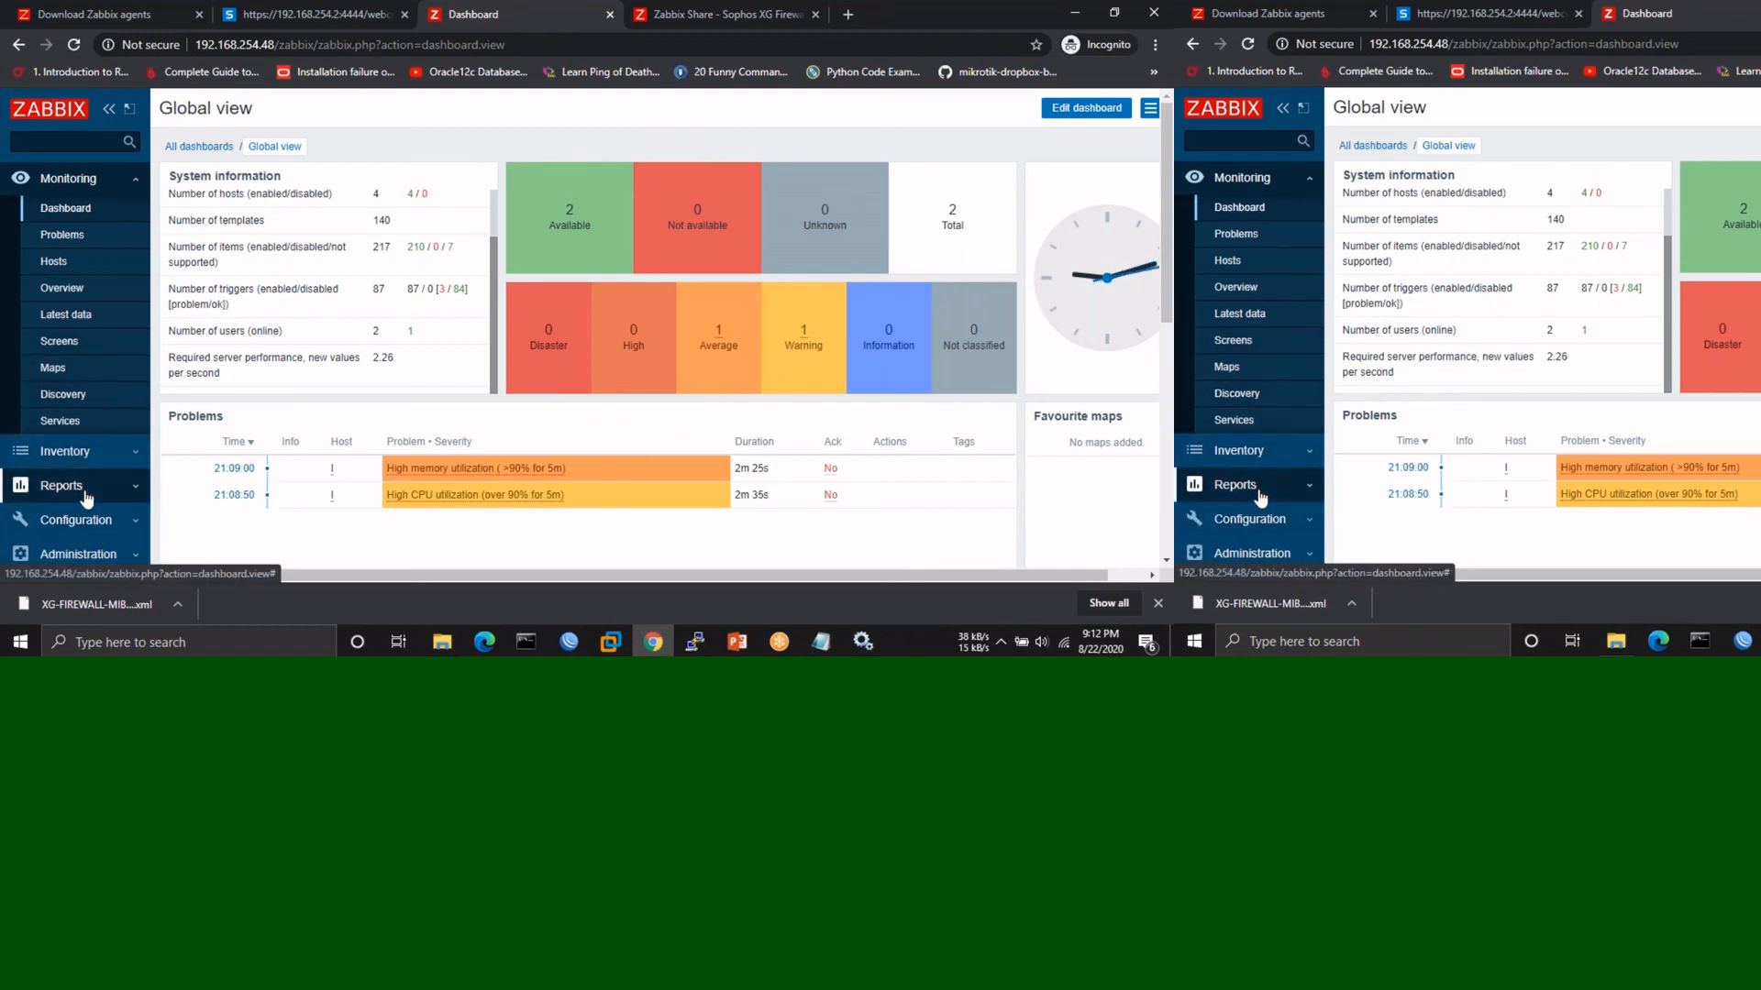
click(81, 520)
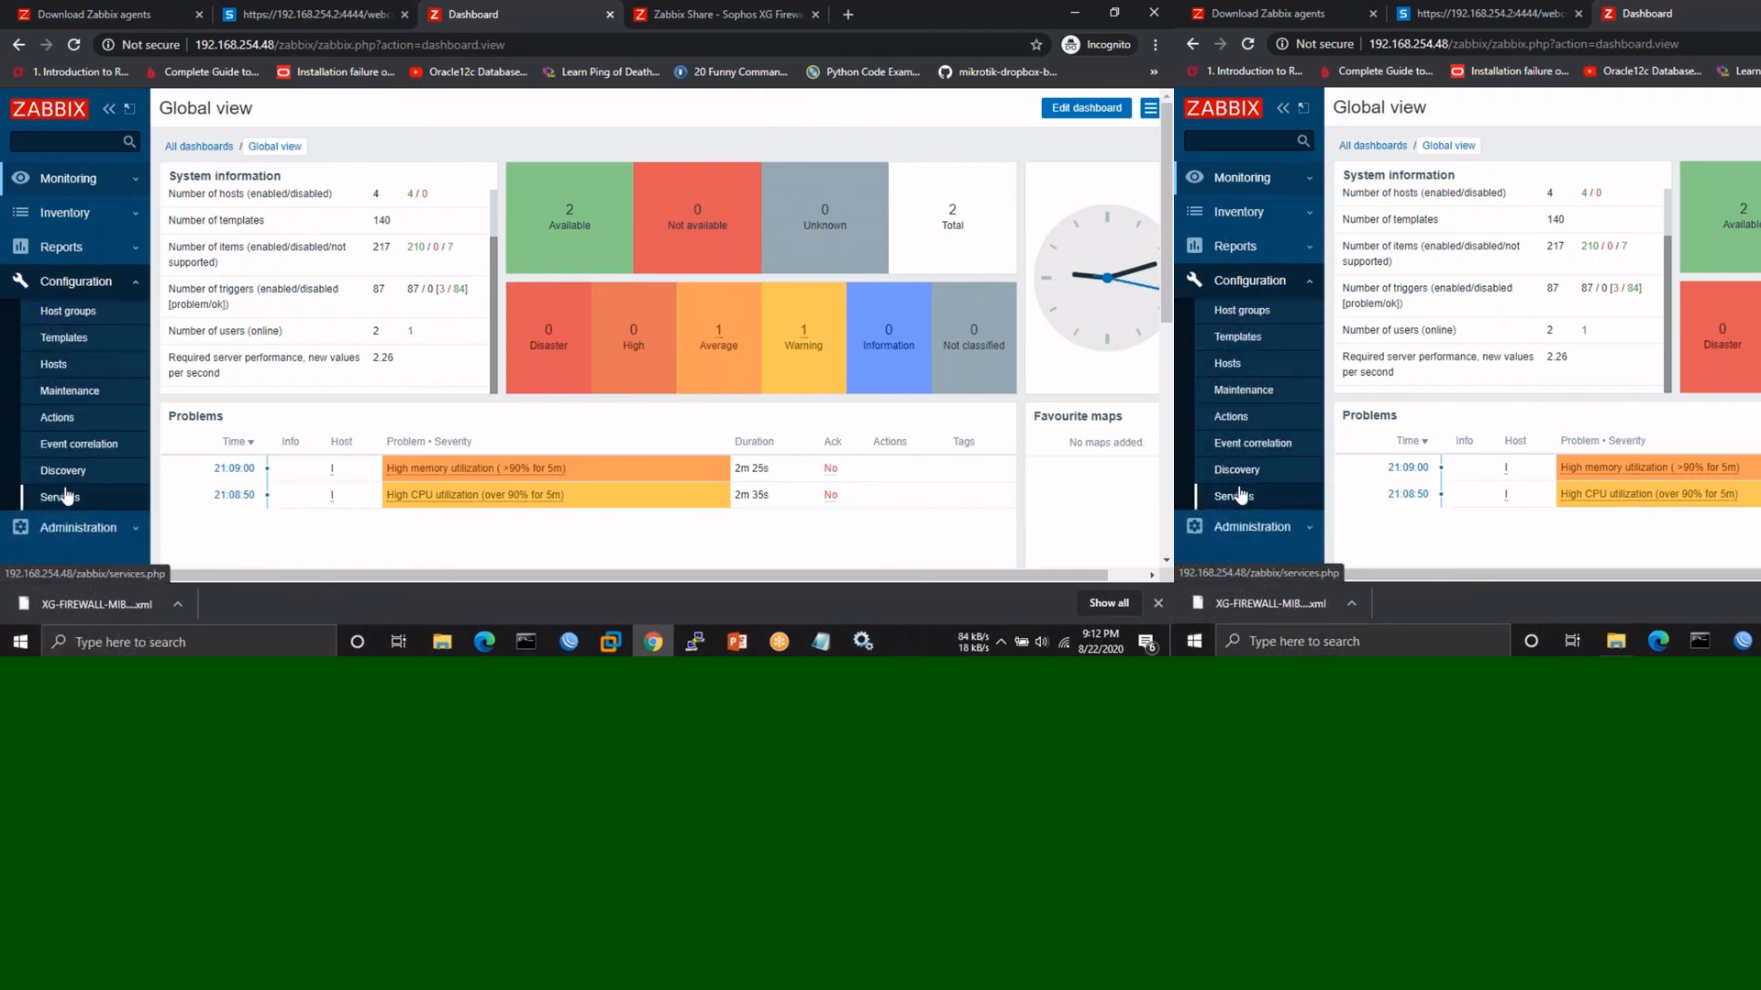
scroll(73, 440, down, 2)
click(81, 376)
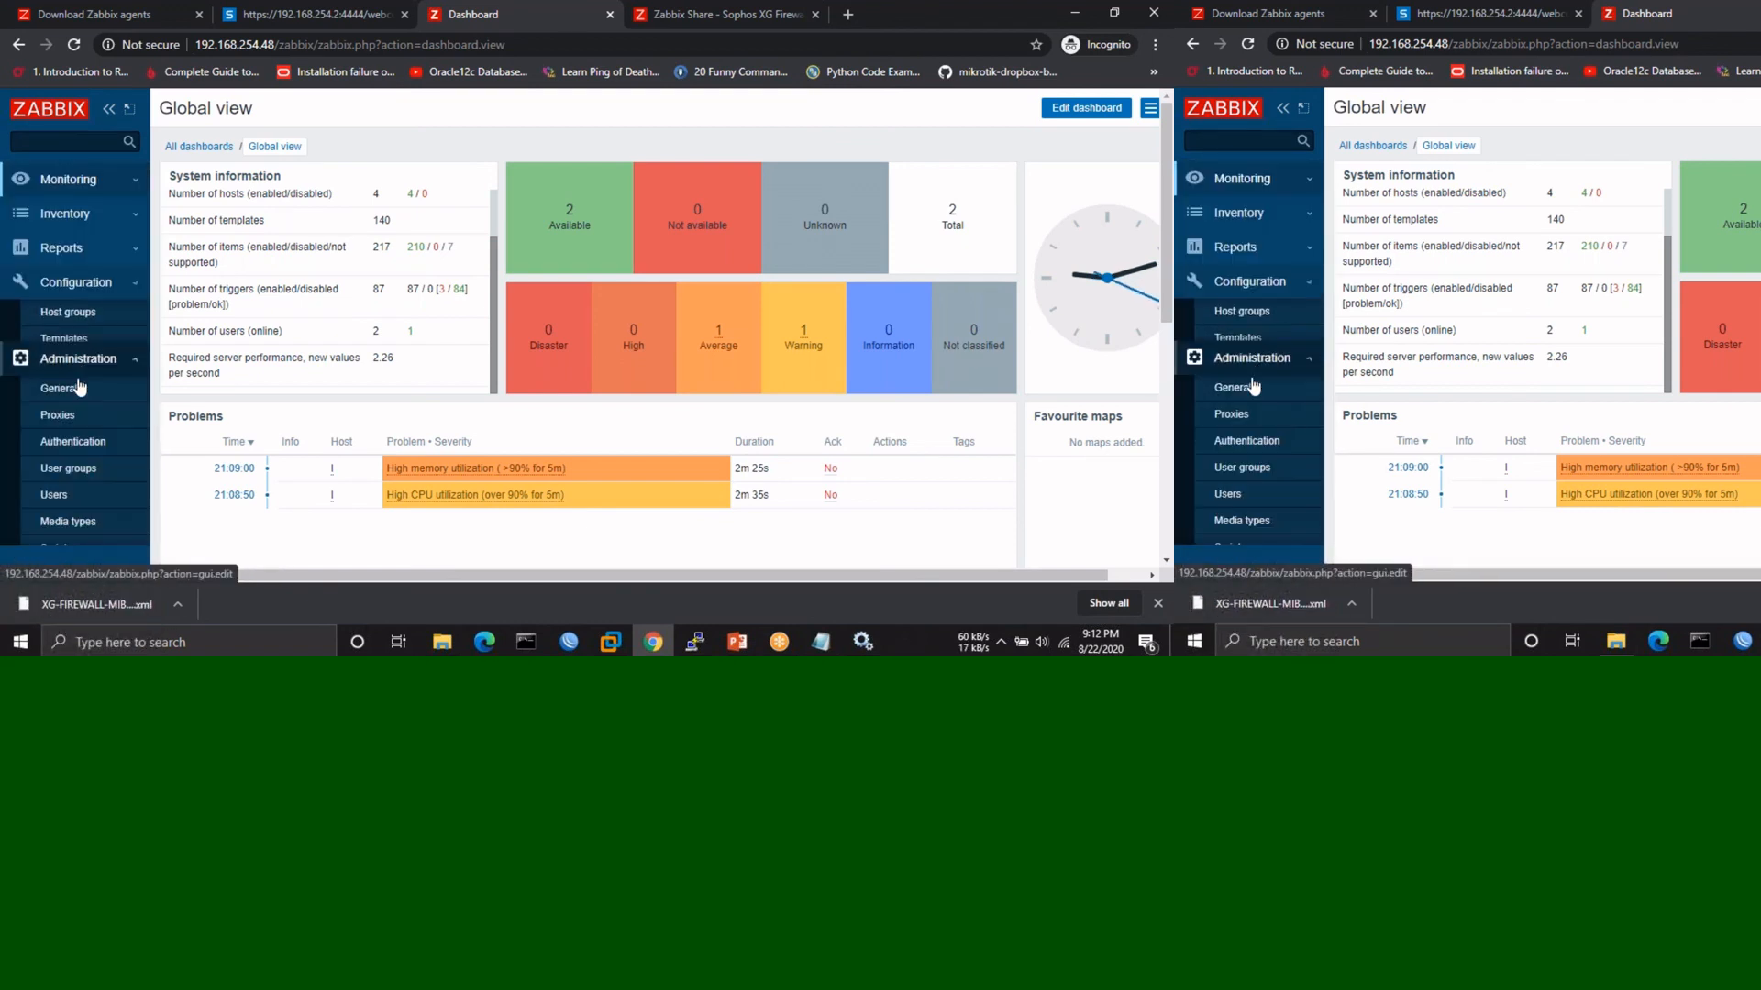
- Browse the 20 media types from Discord to Zendesk, highlighting the SMS row's GSM modem detail
click(64, 483)
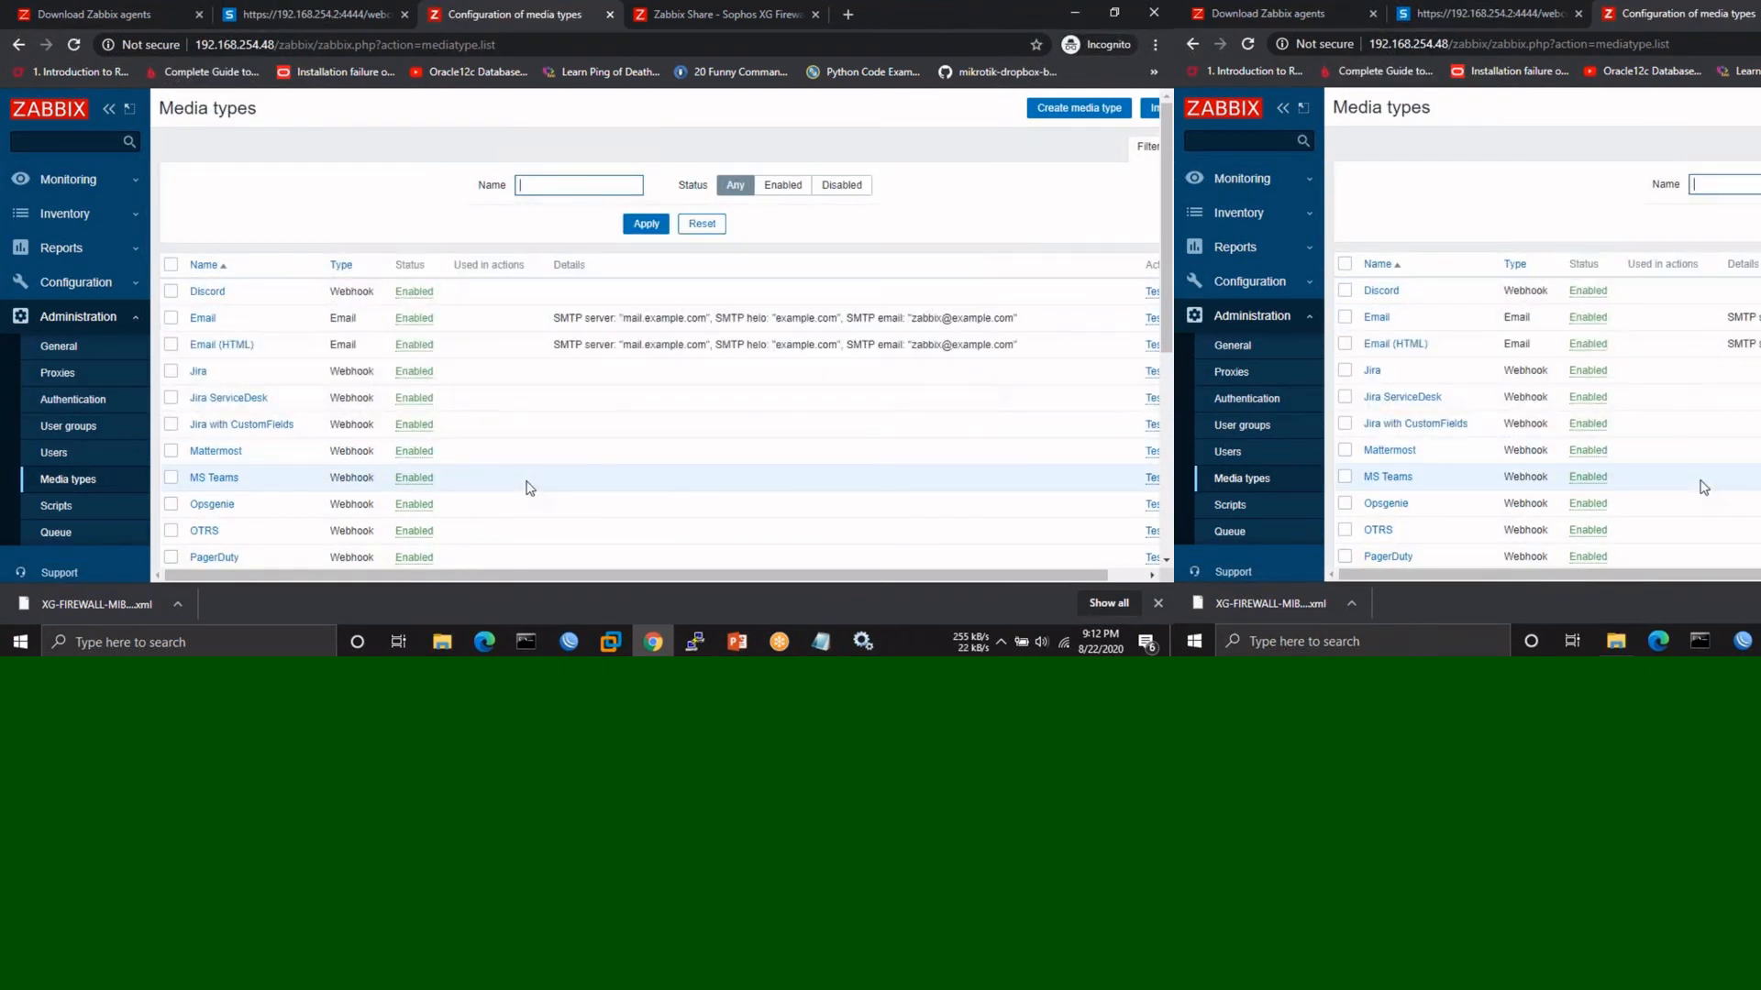
scroll(528, 487, down, 1)
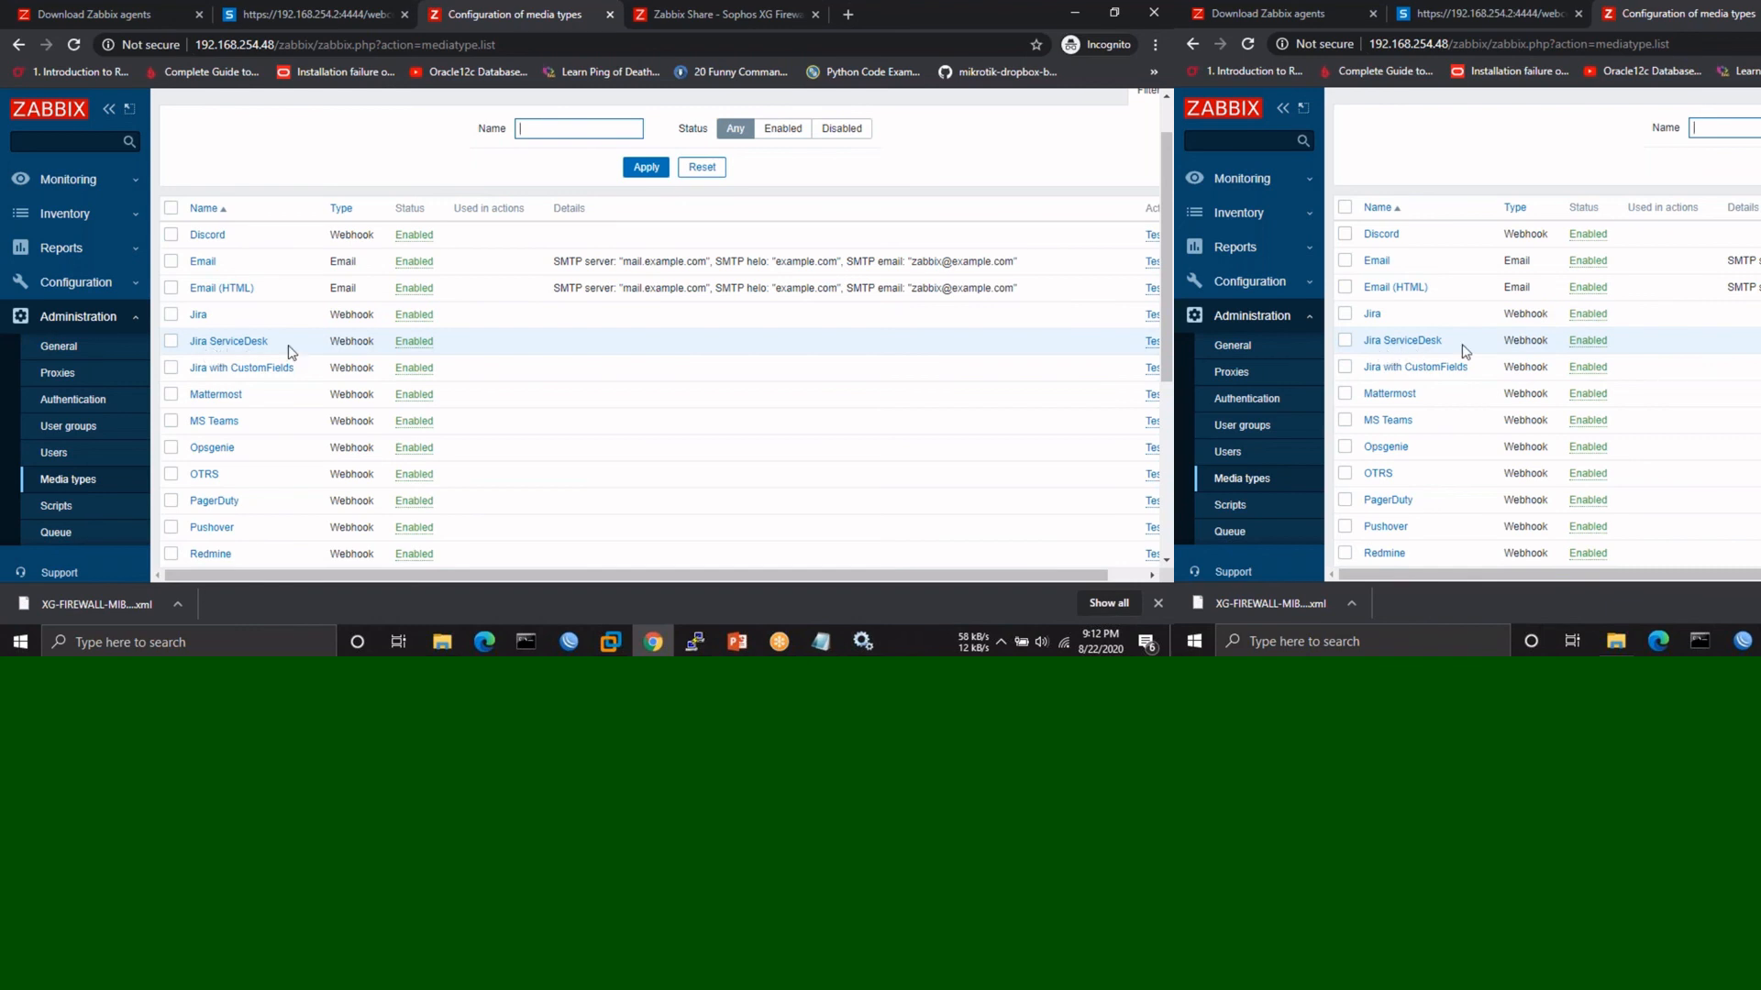
scroll(288, 351, down, 1)
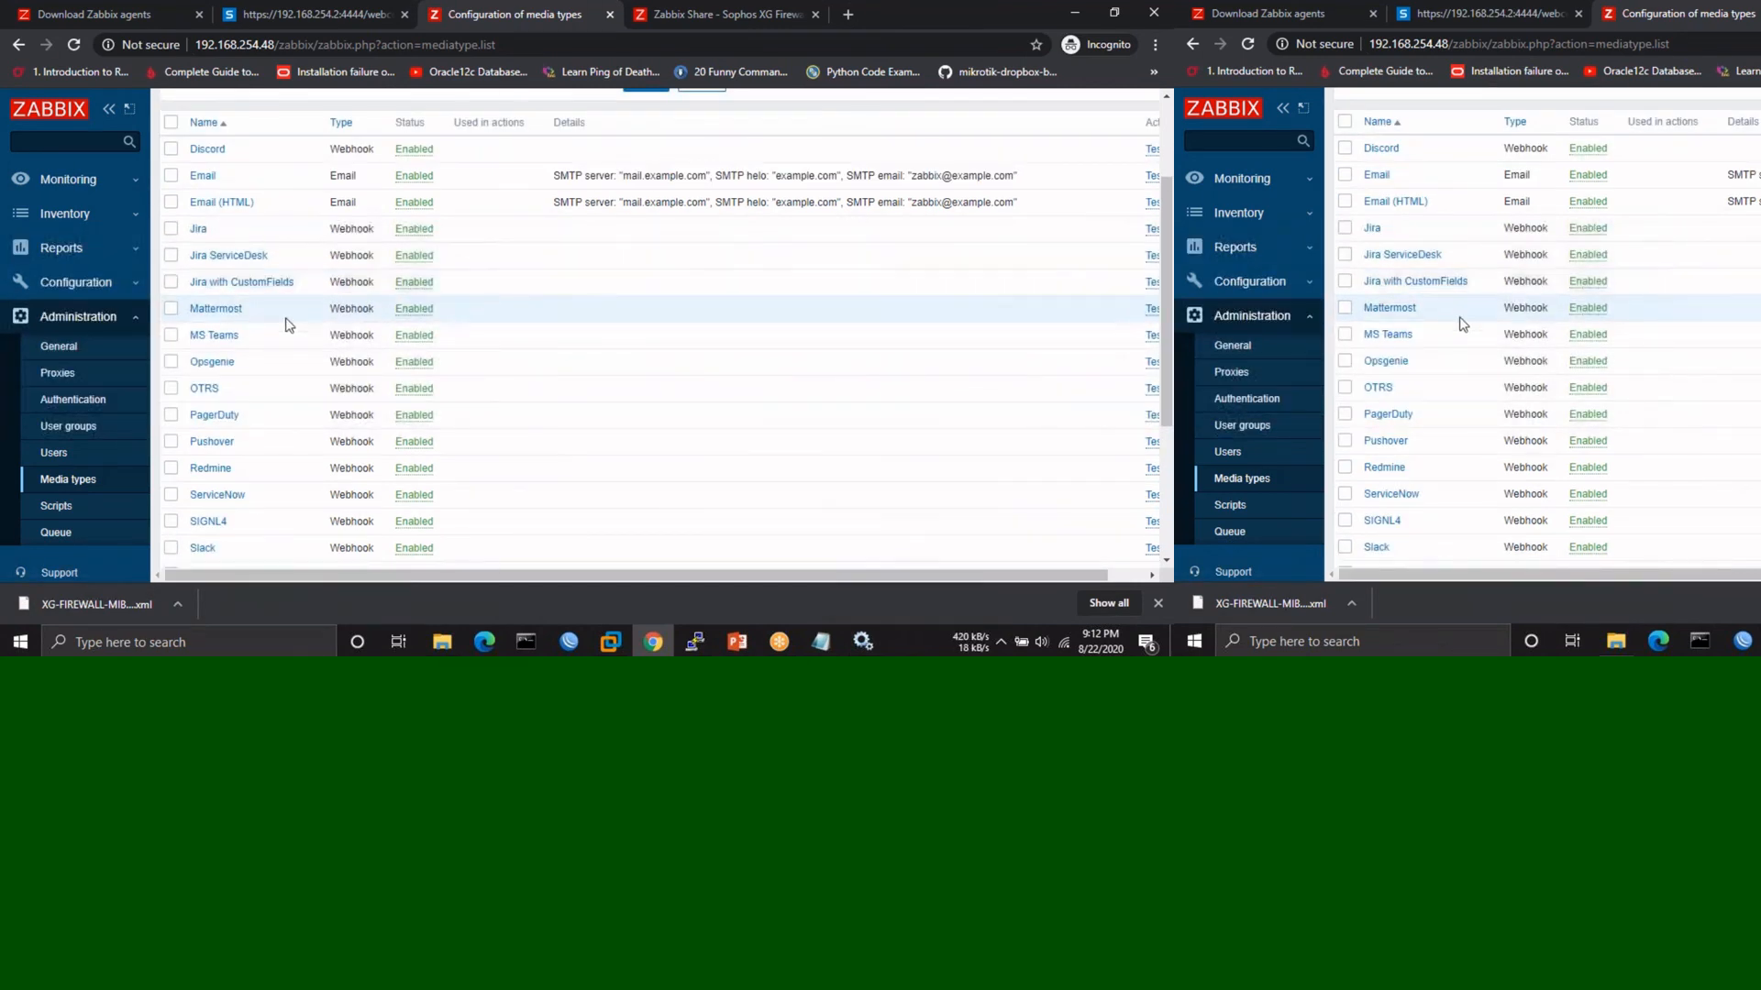
scroll(287, 326, down, 1)
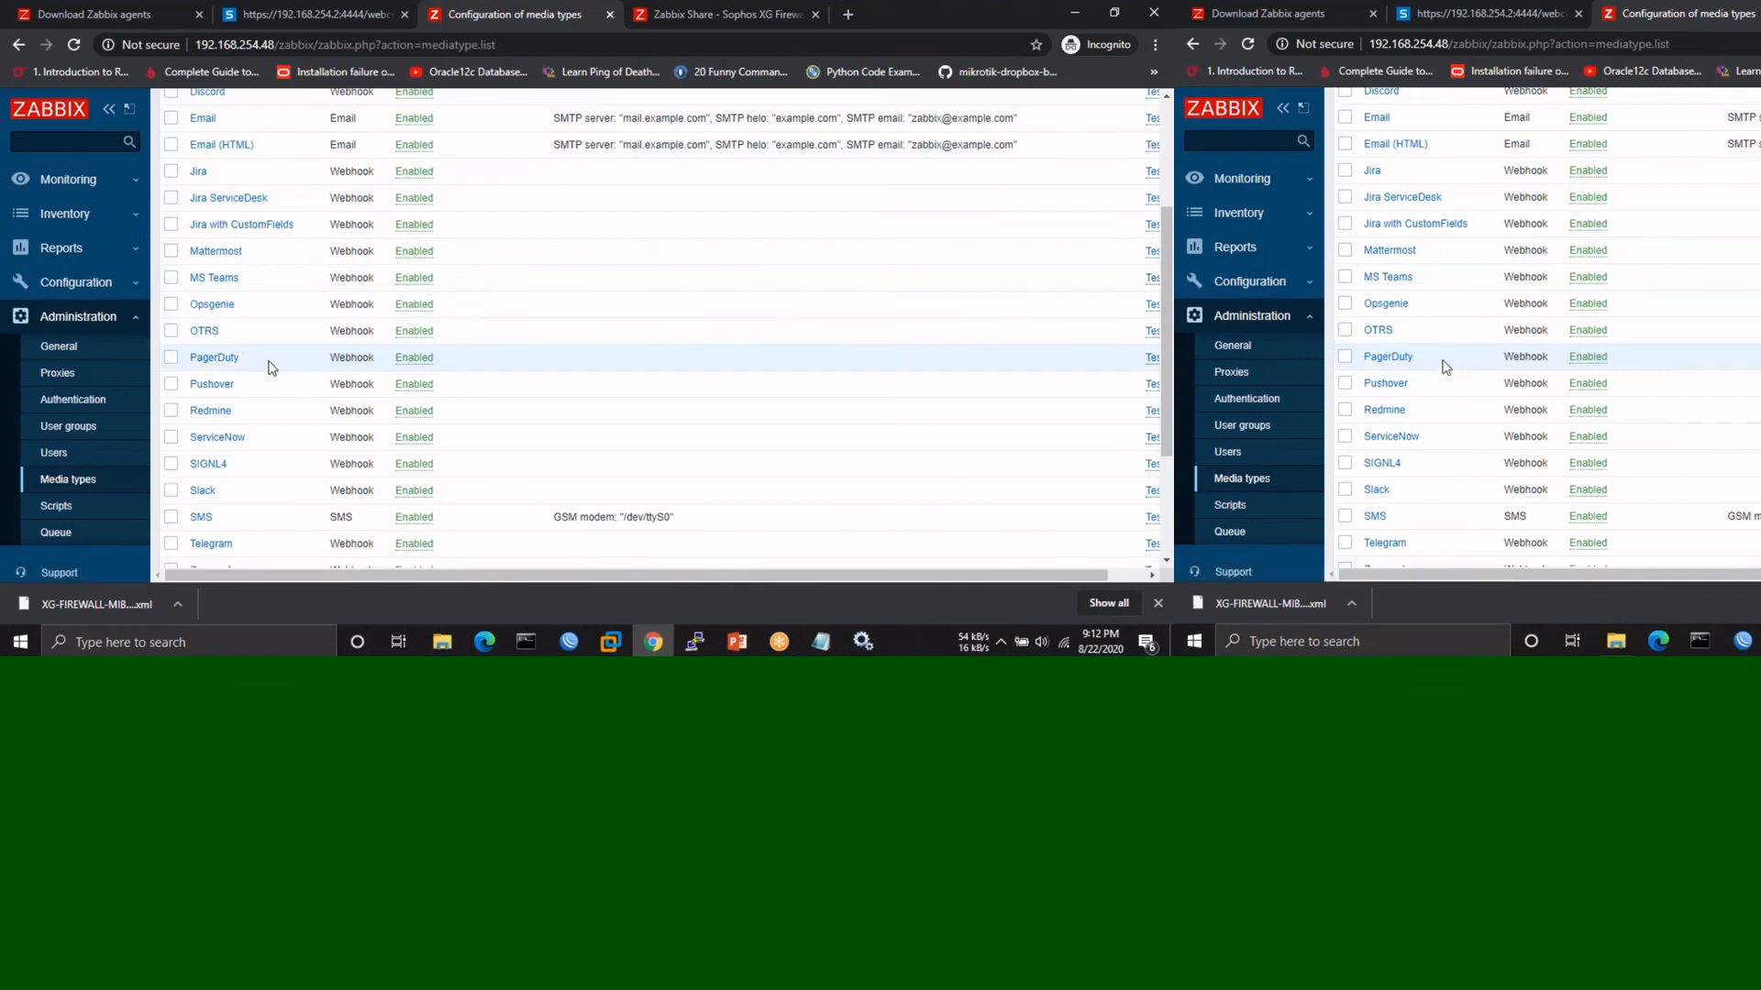
scroll(272, 367, down, 1)
scroll(272, 367, down, 2)
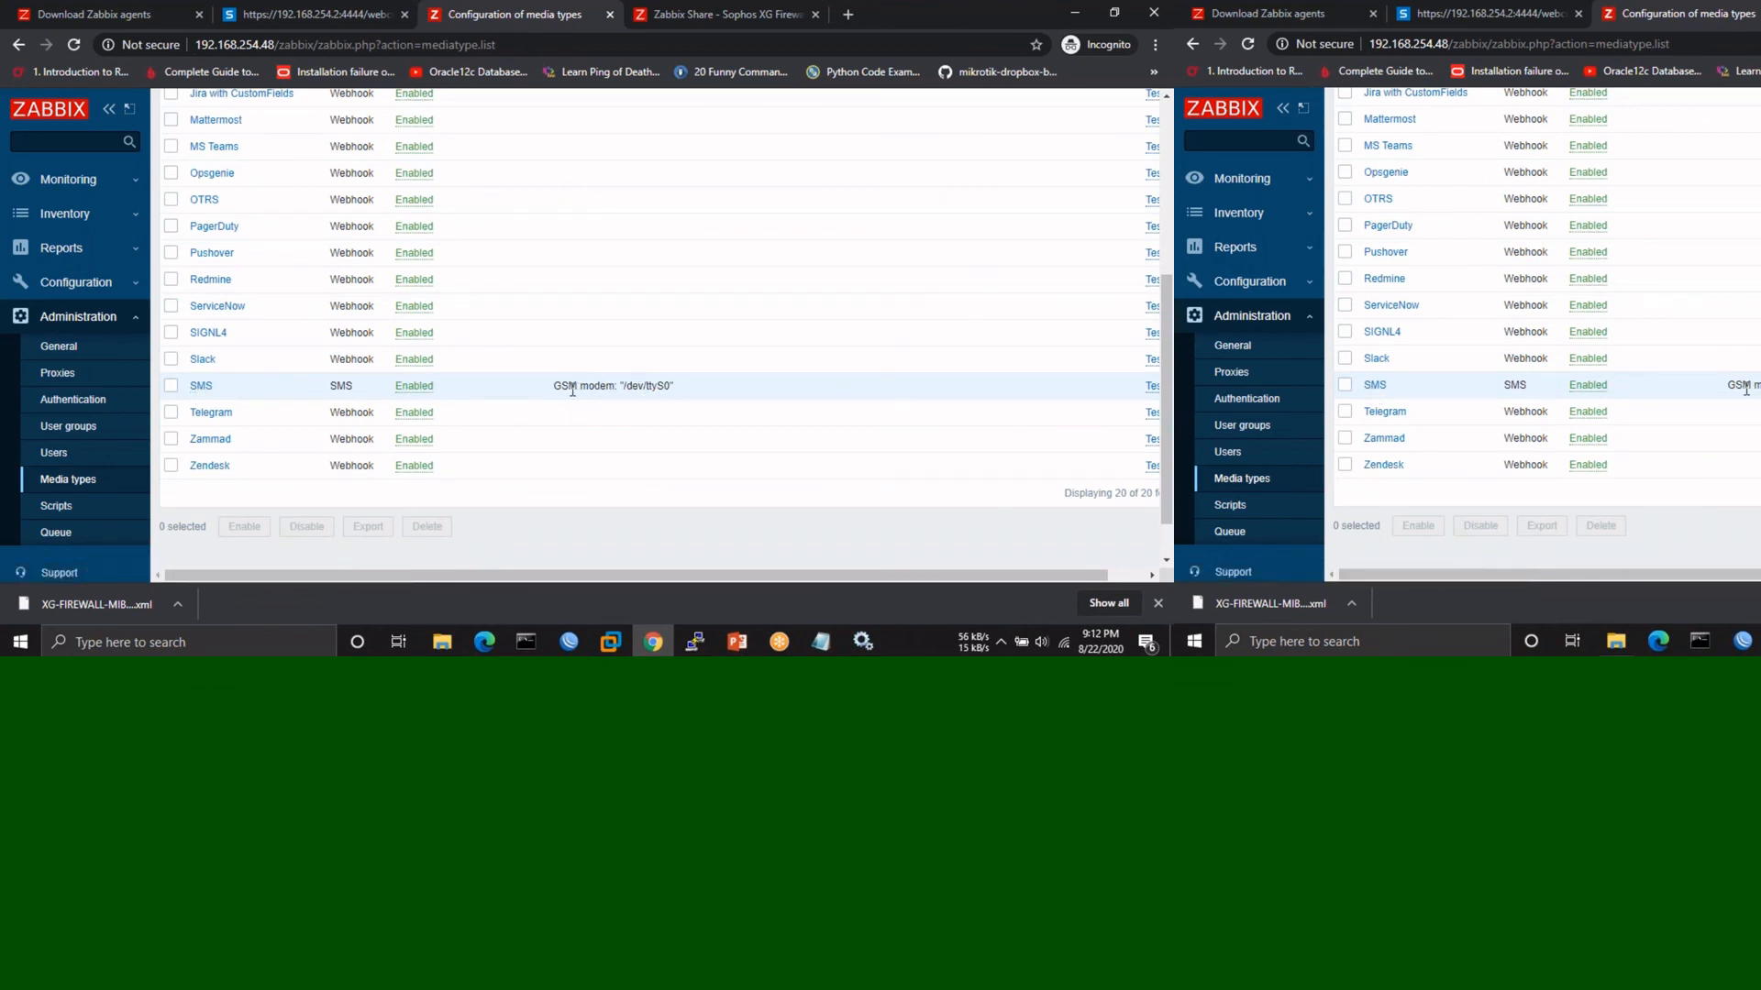
drag(565, 386, 677, 384)
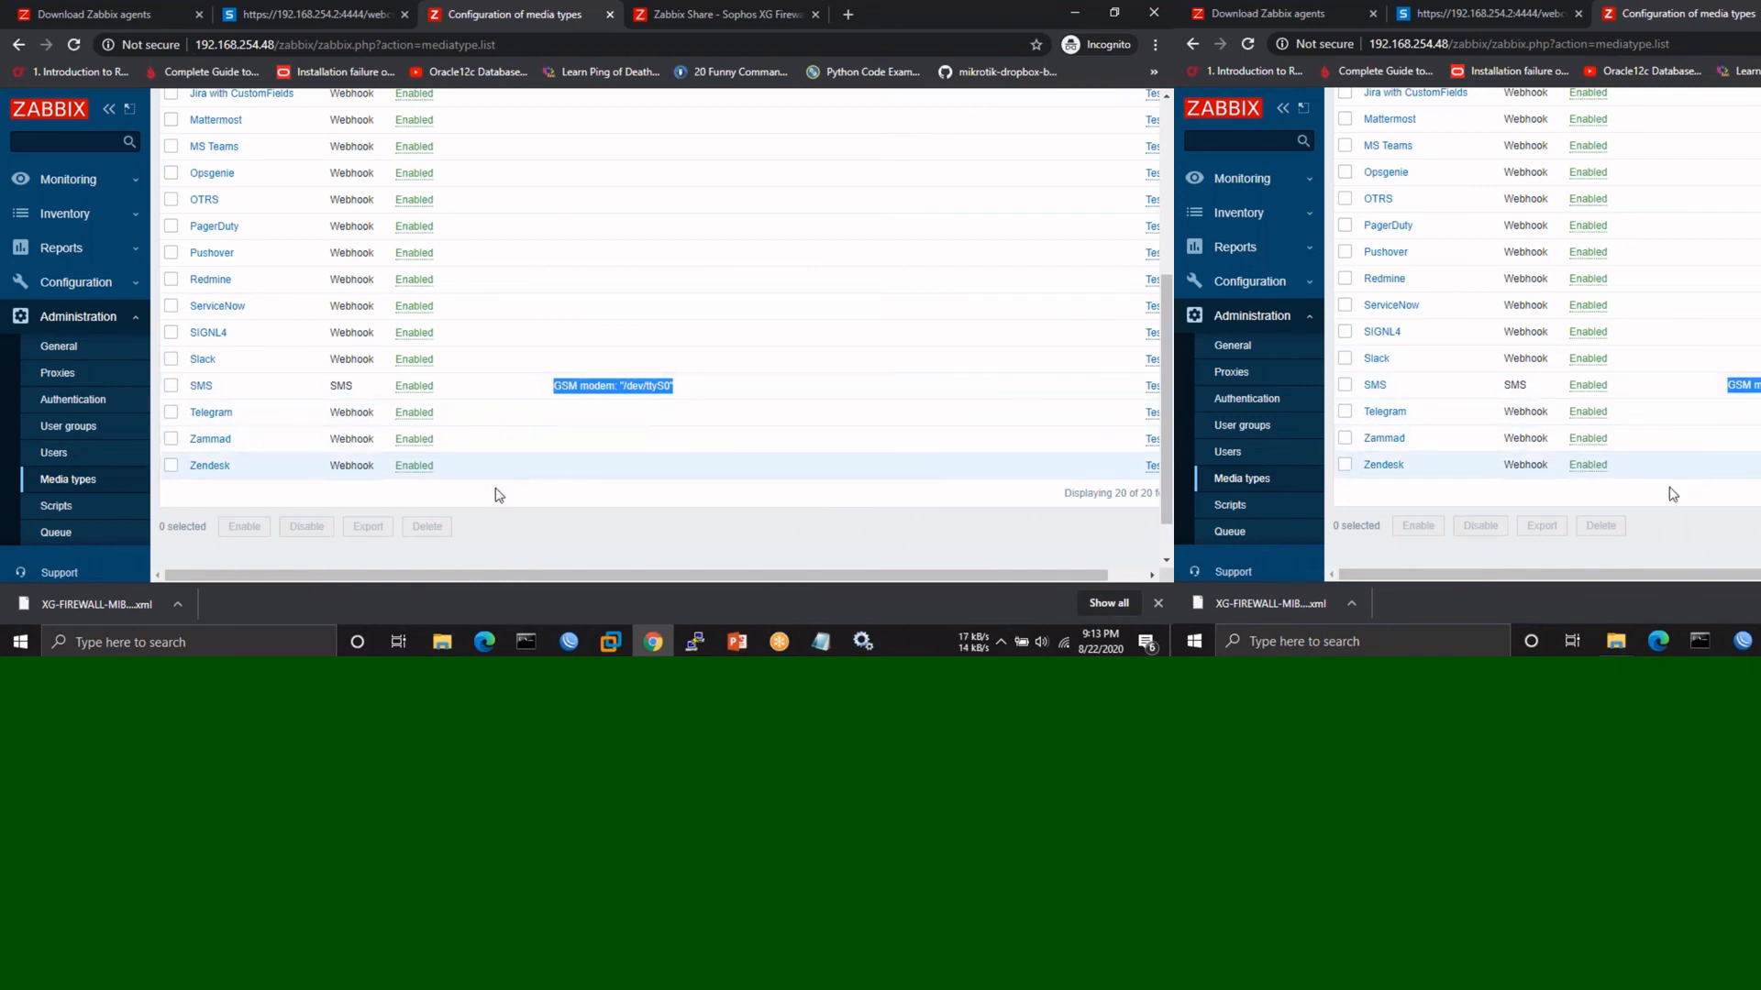
scroll(493, 503, down, 1)
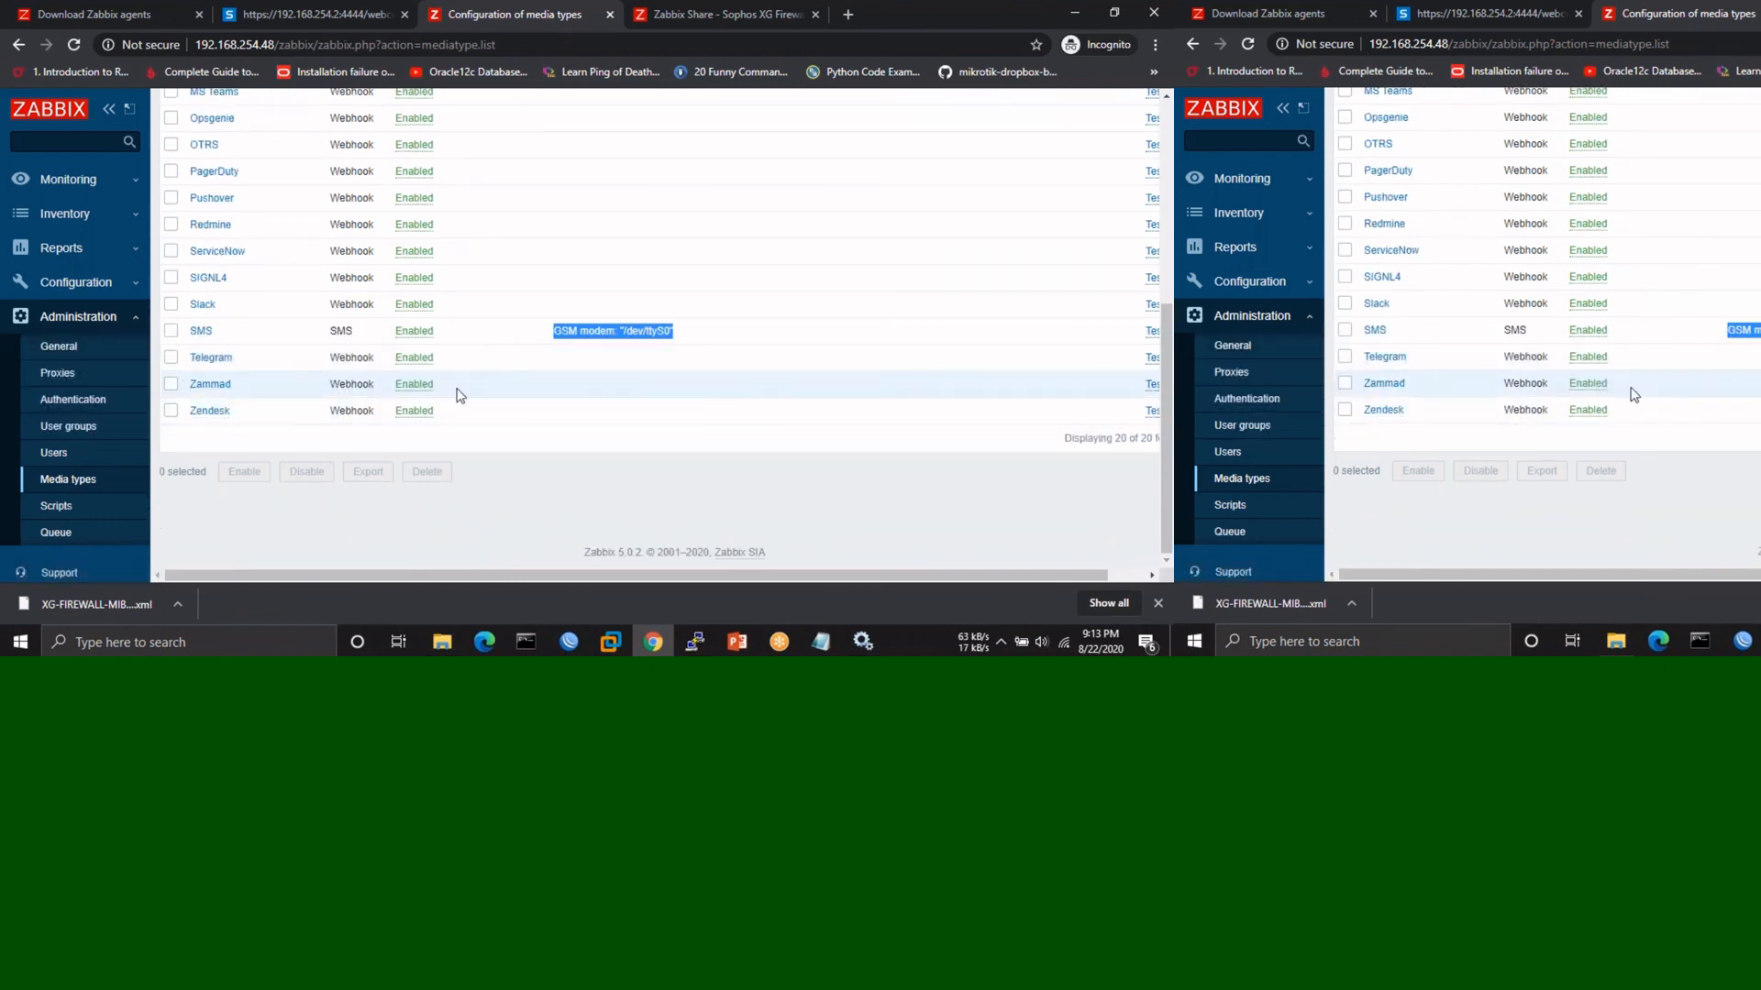
scroll(460, 395, up, 5)
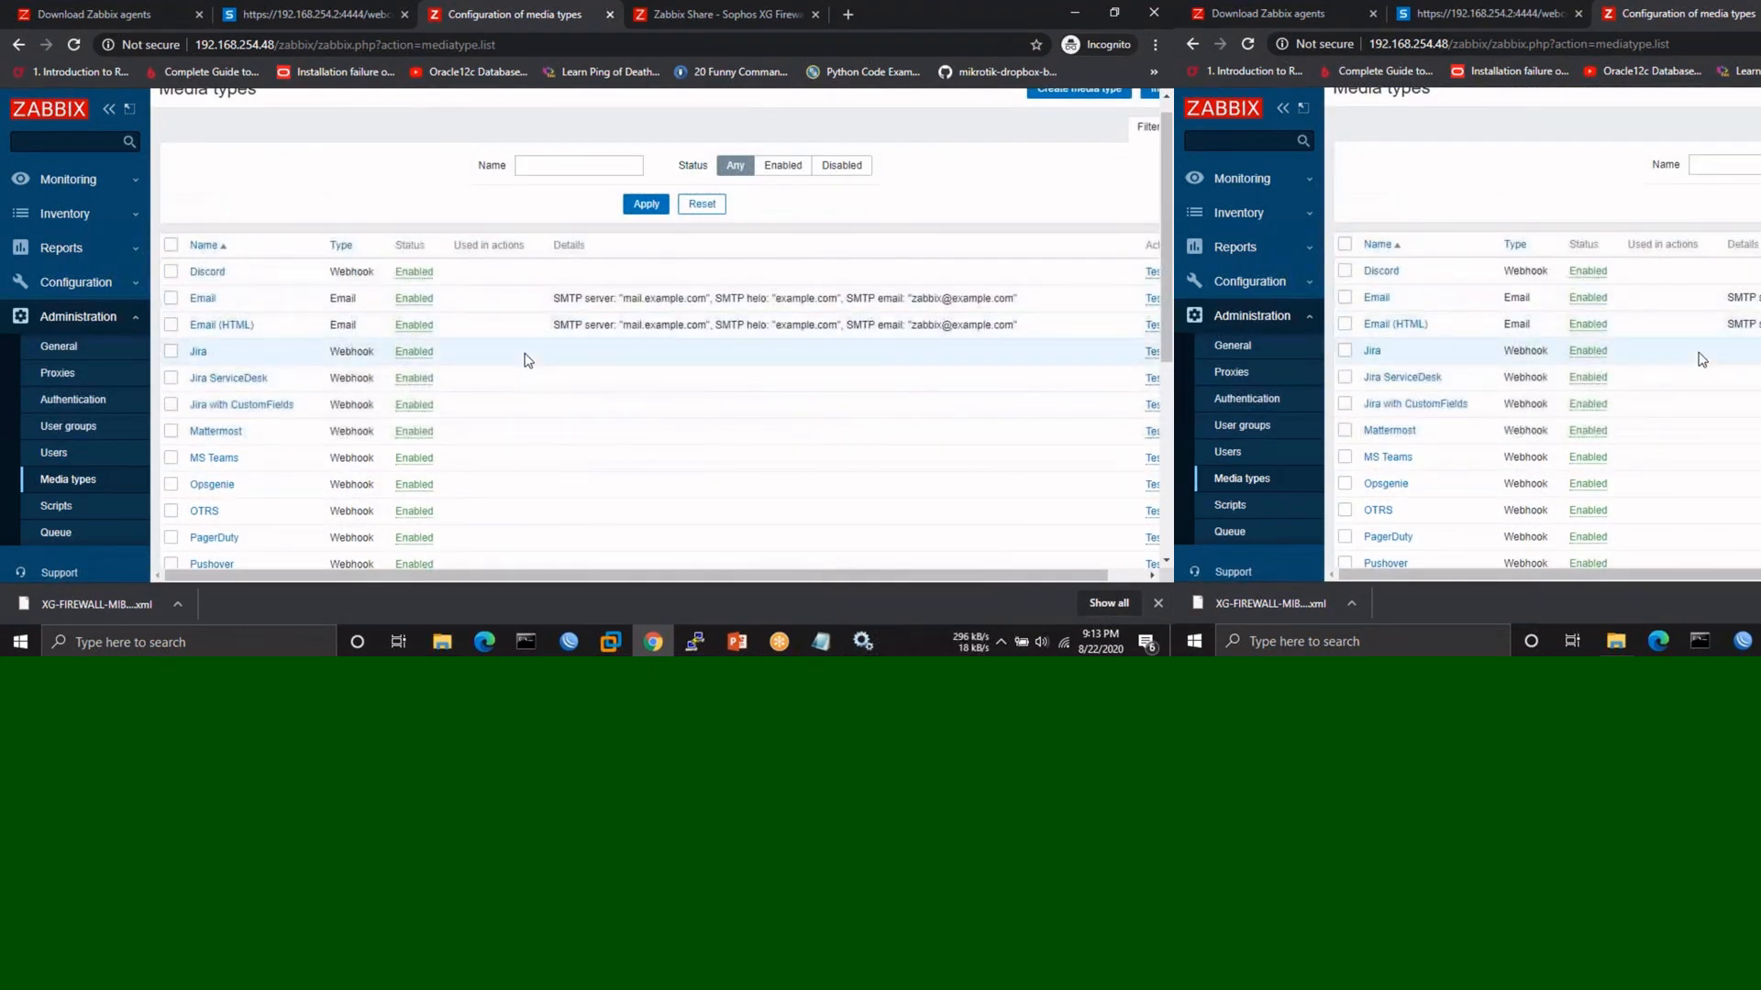
scroll(513, 339, up, 1)
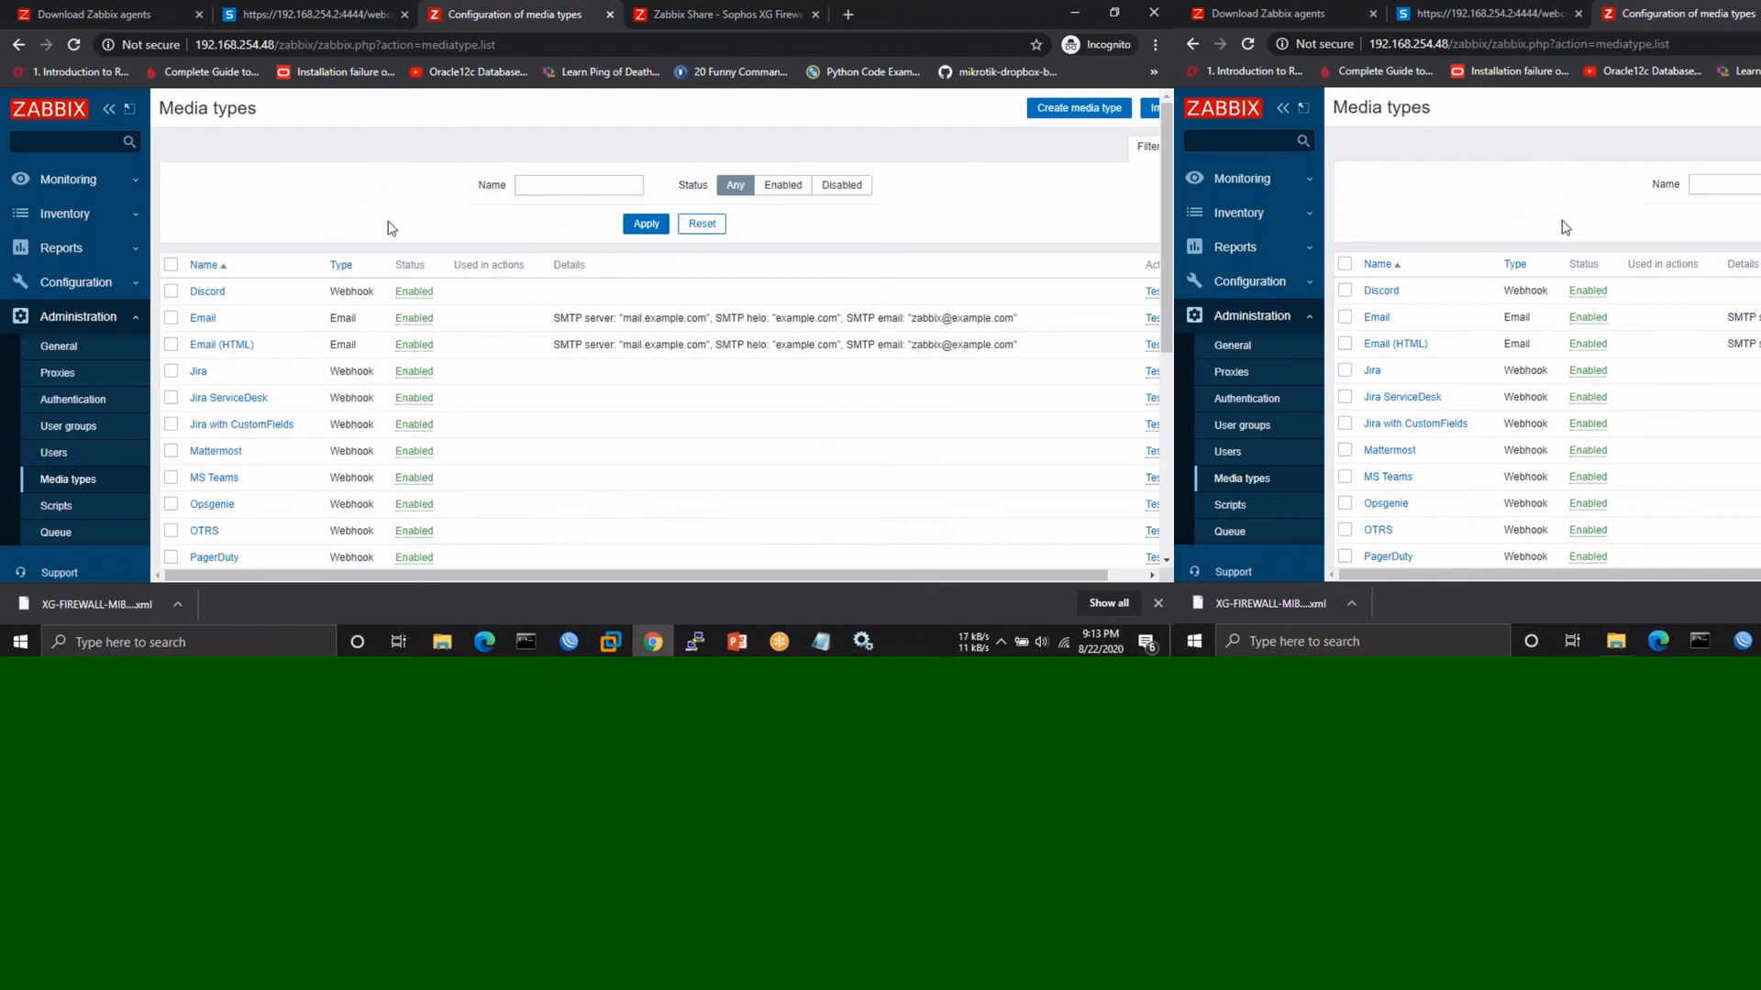
scroll(391, 227, down, 4)
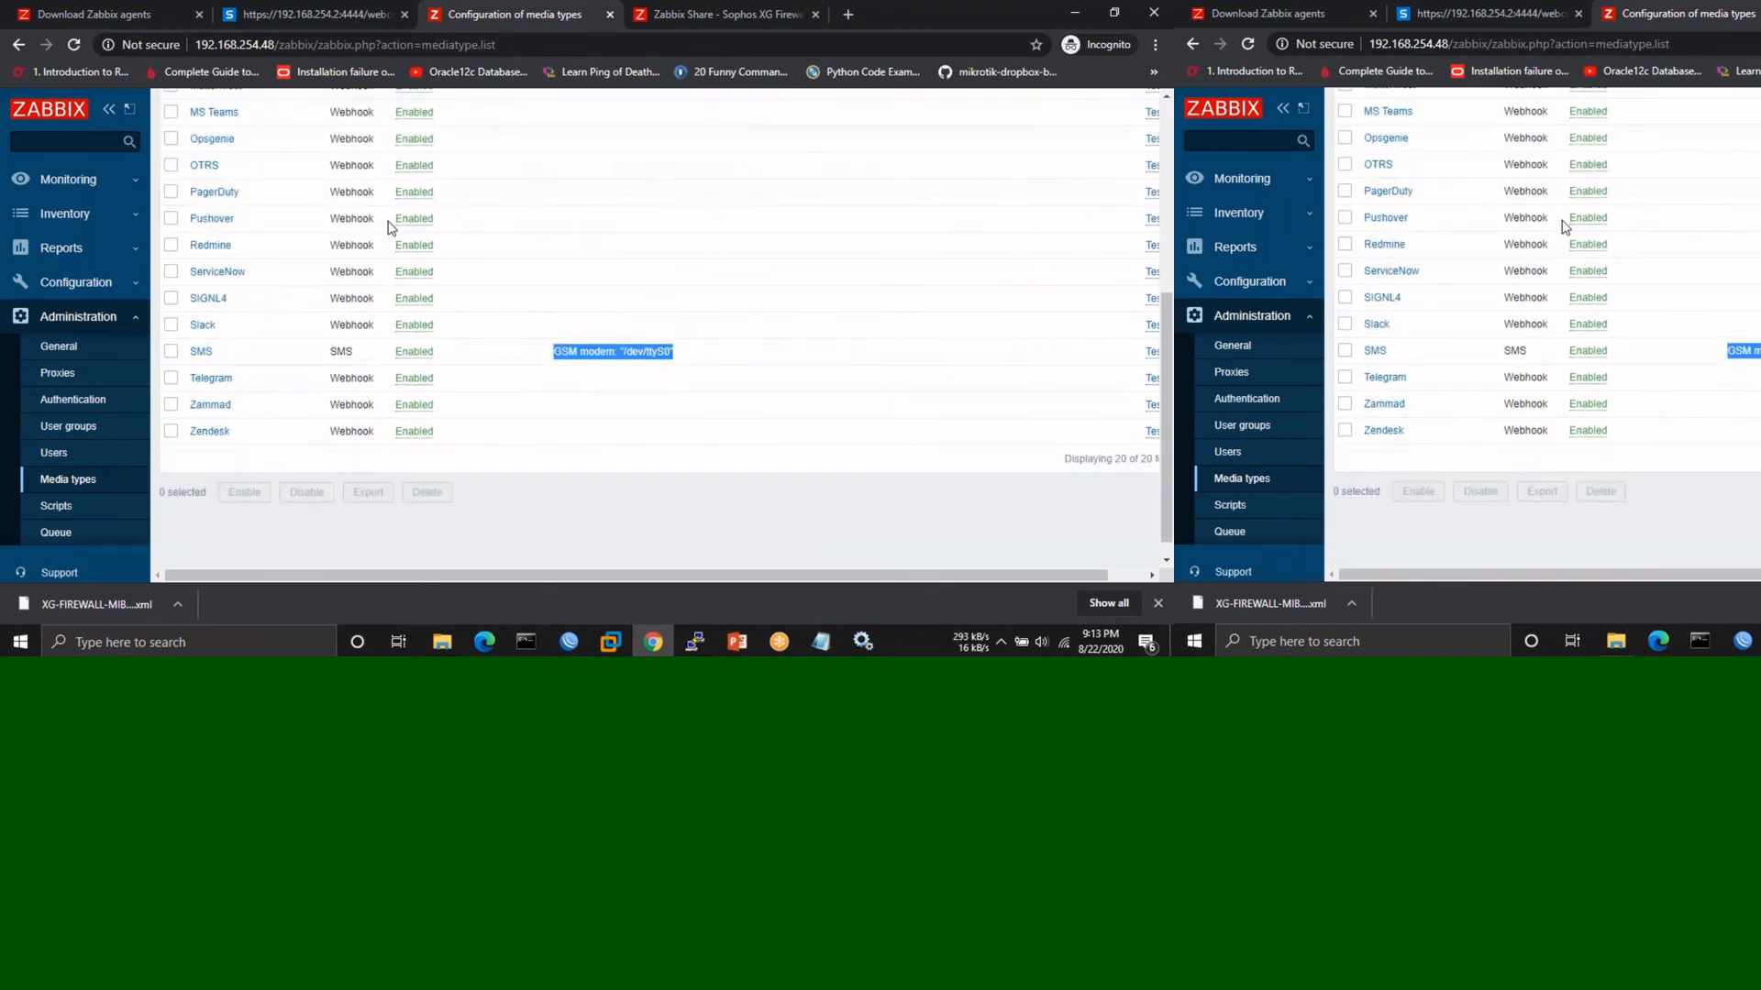
scroll(392, 228, up, 5)
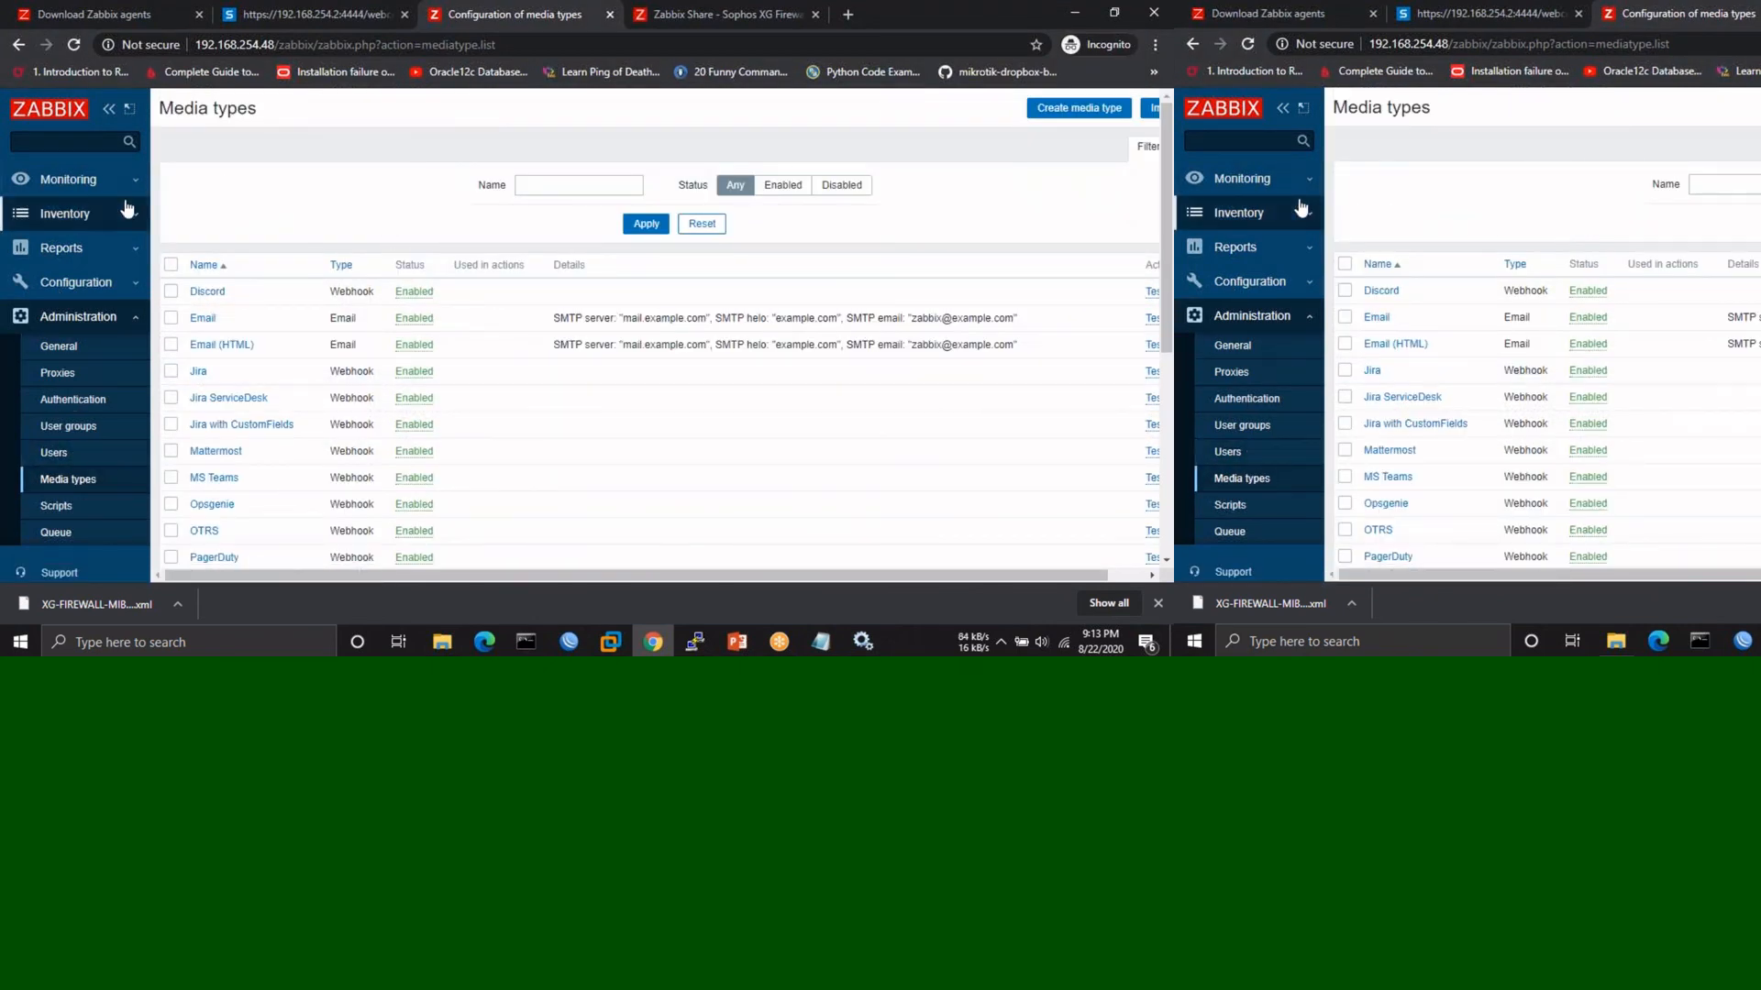
- Review the Windows host's four discovery rules, including Windows services discovery (service.discovery, every 1h)
click(81, 283)
click(70, 374)
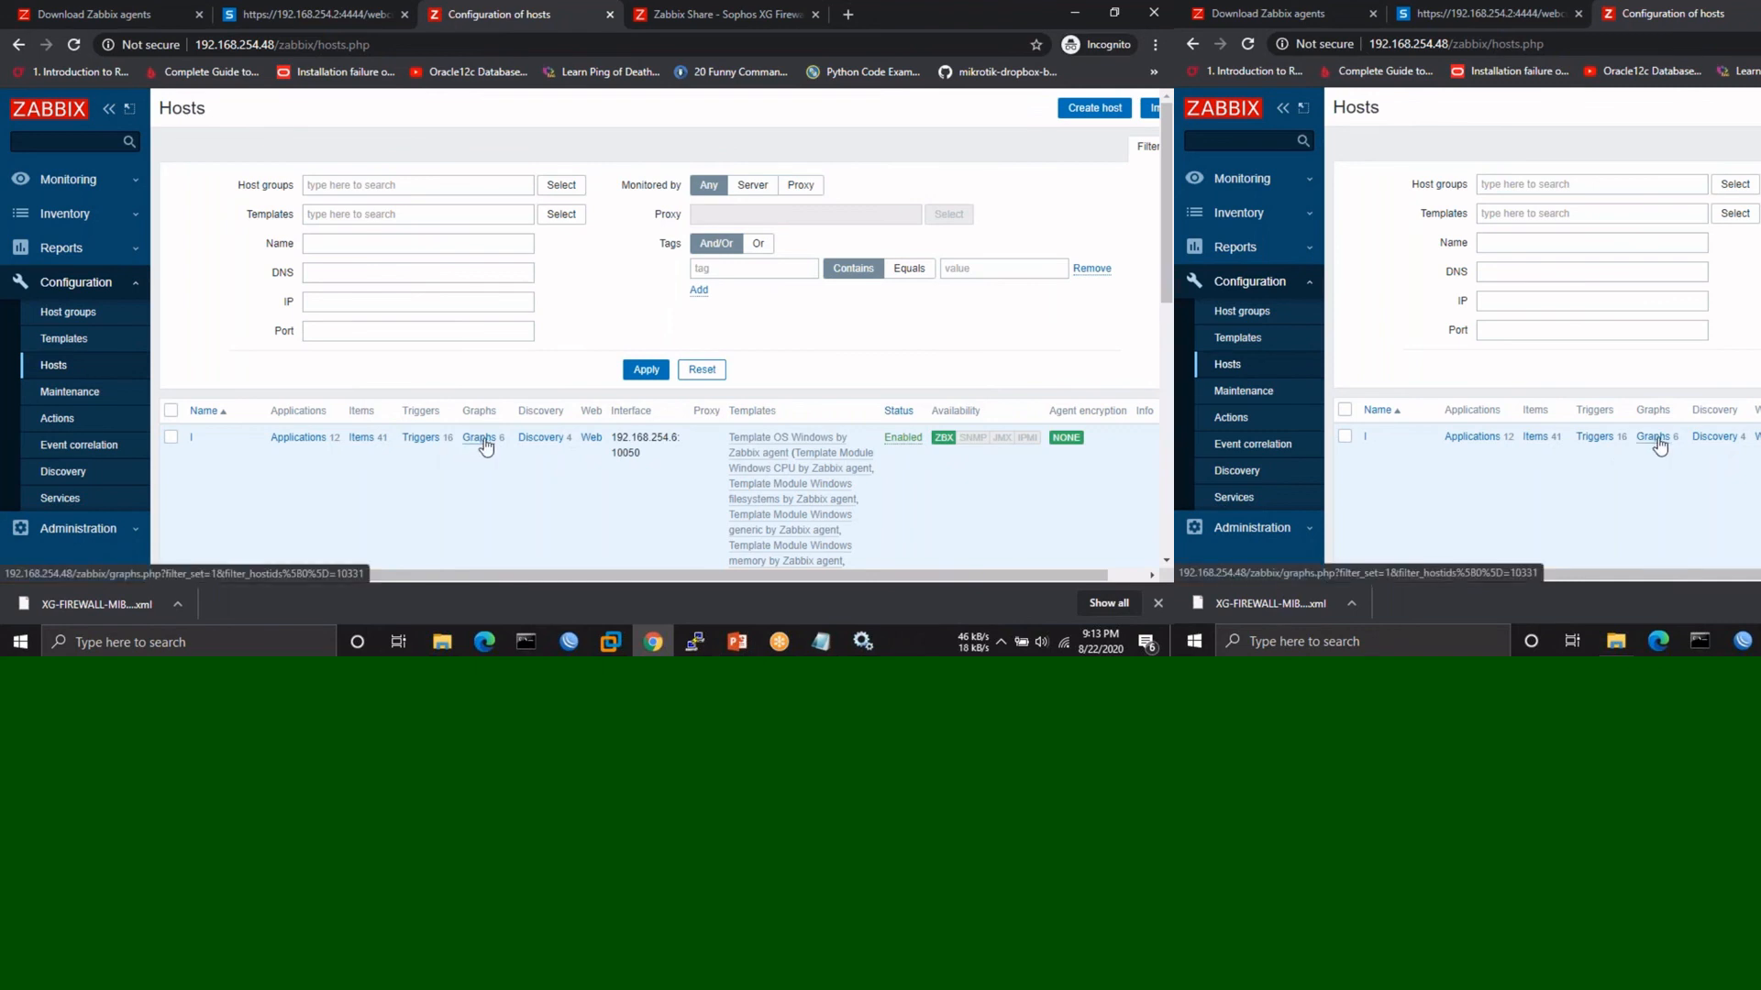
click(538, 439)
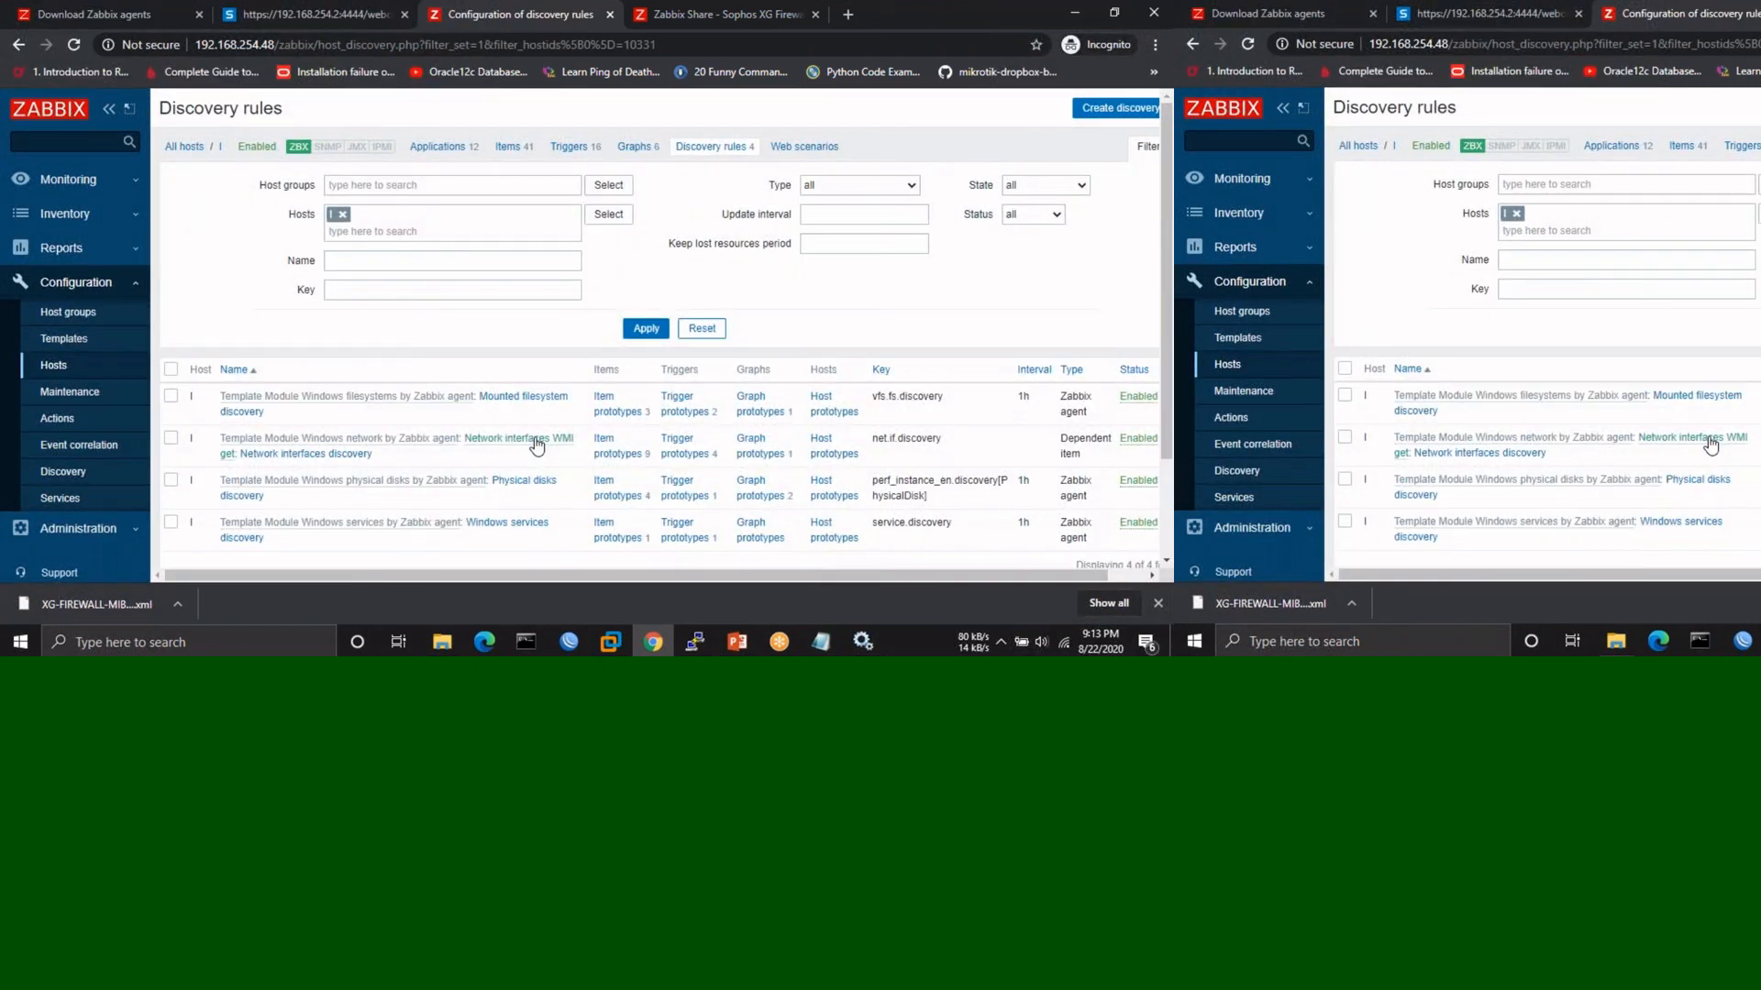
scroll(538, 444, down, 1)
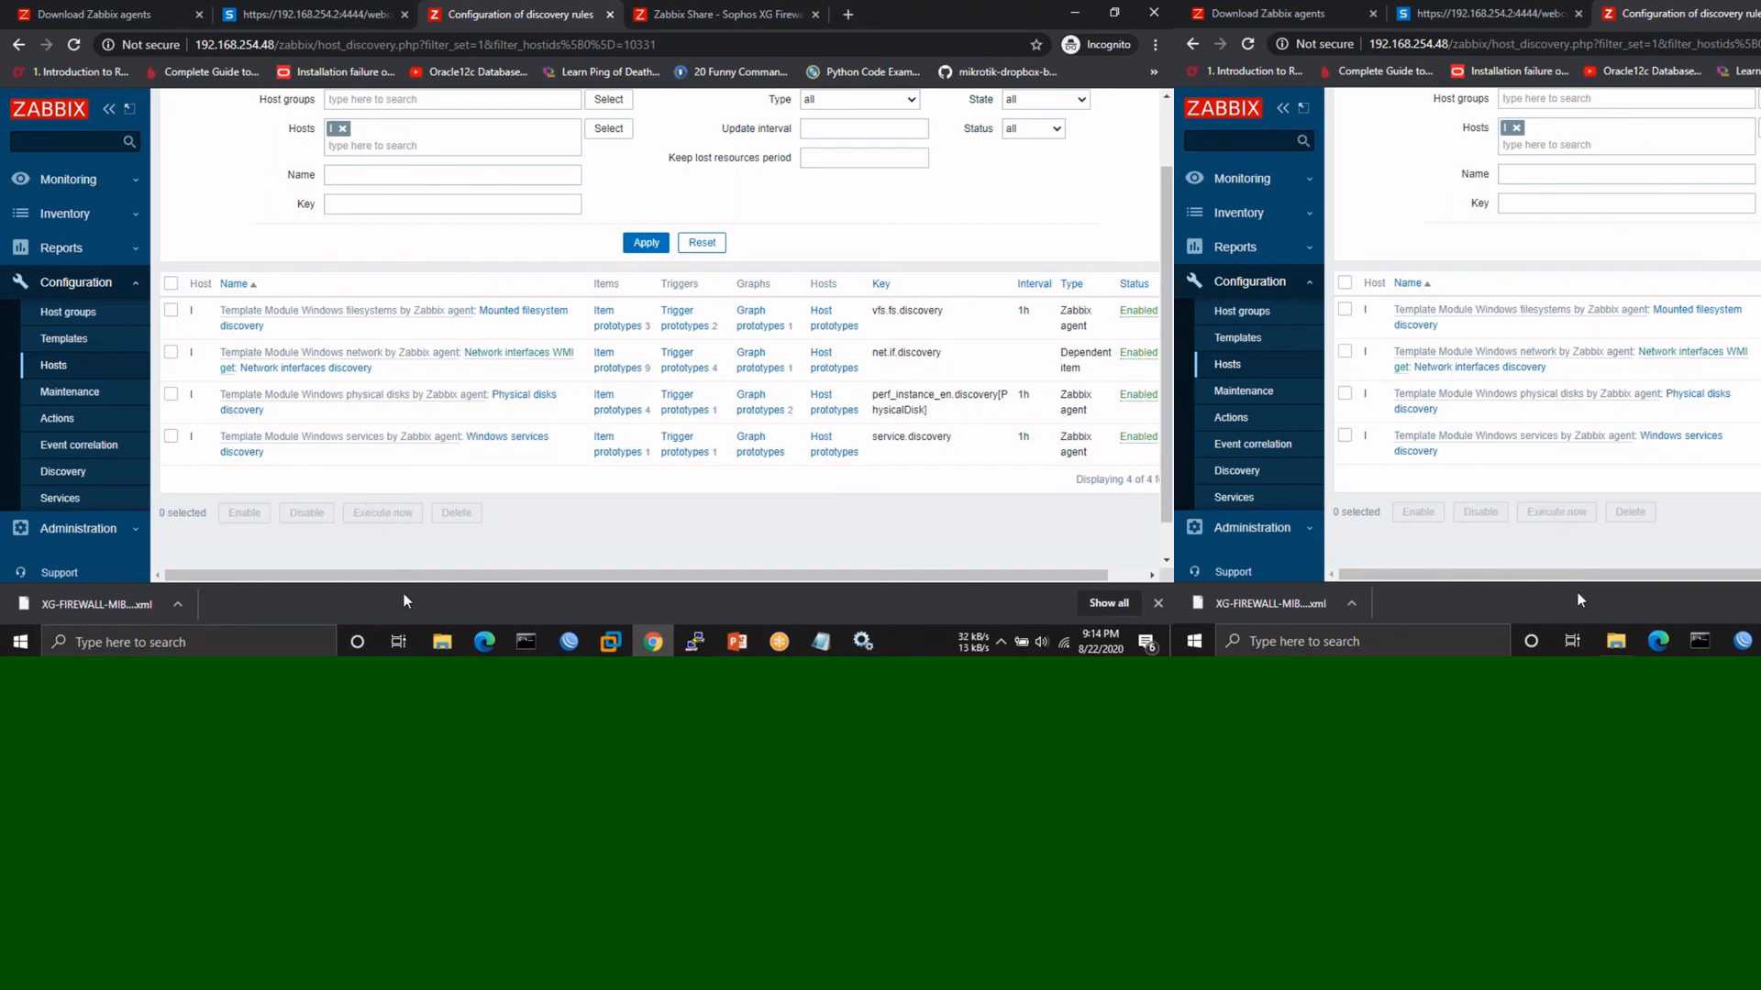
- Check the Windows Services list, then return to the Zabbix hosts configuration list
click(861, 640)
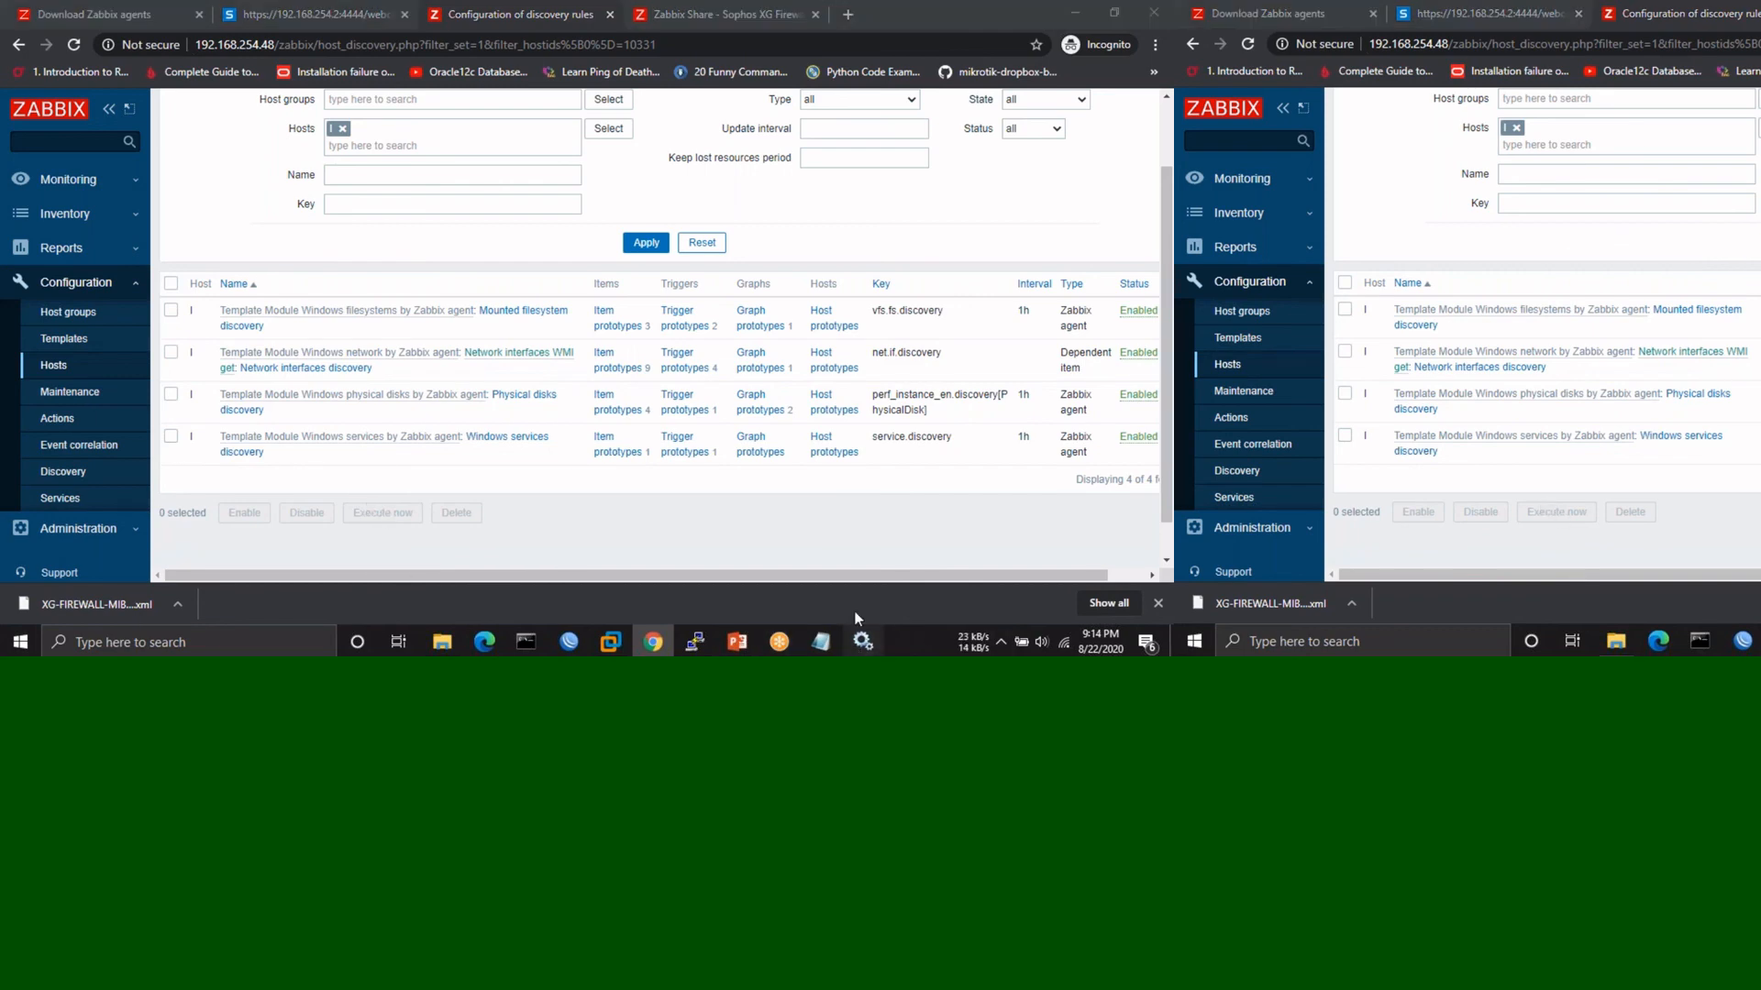
scroll(505, 343, down, 20)
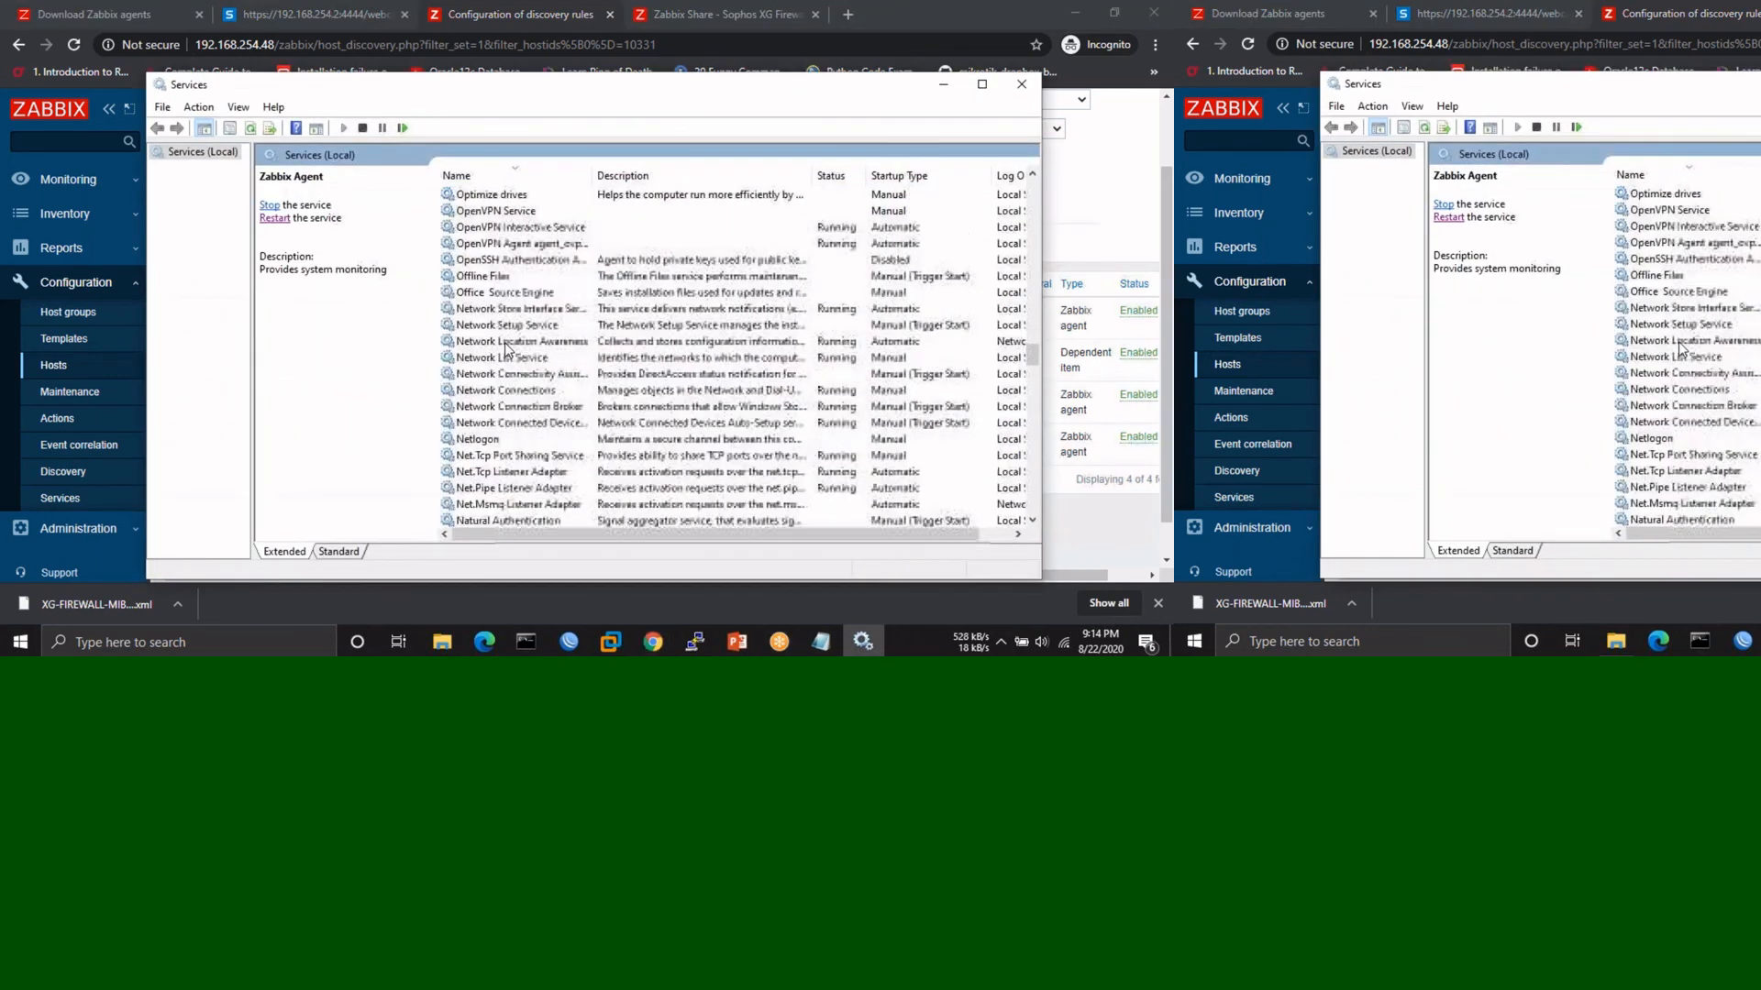
click(1021, 87)
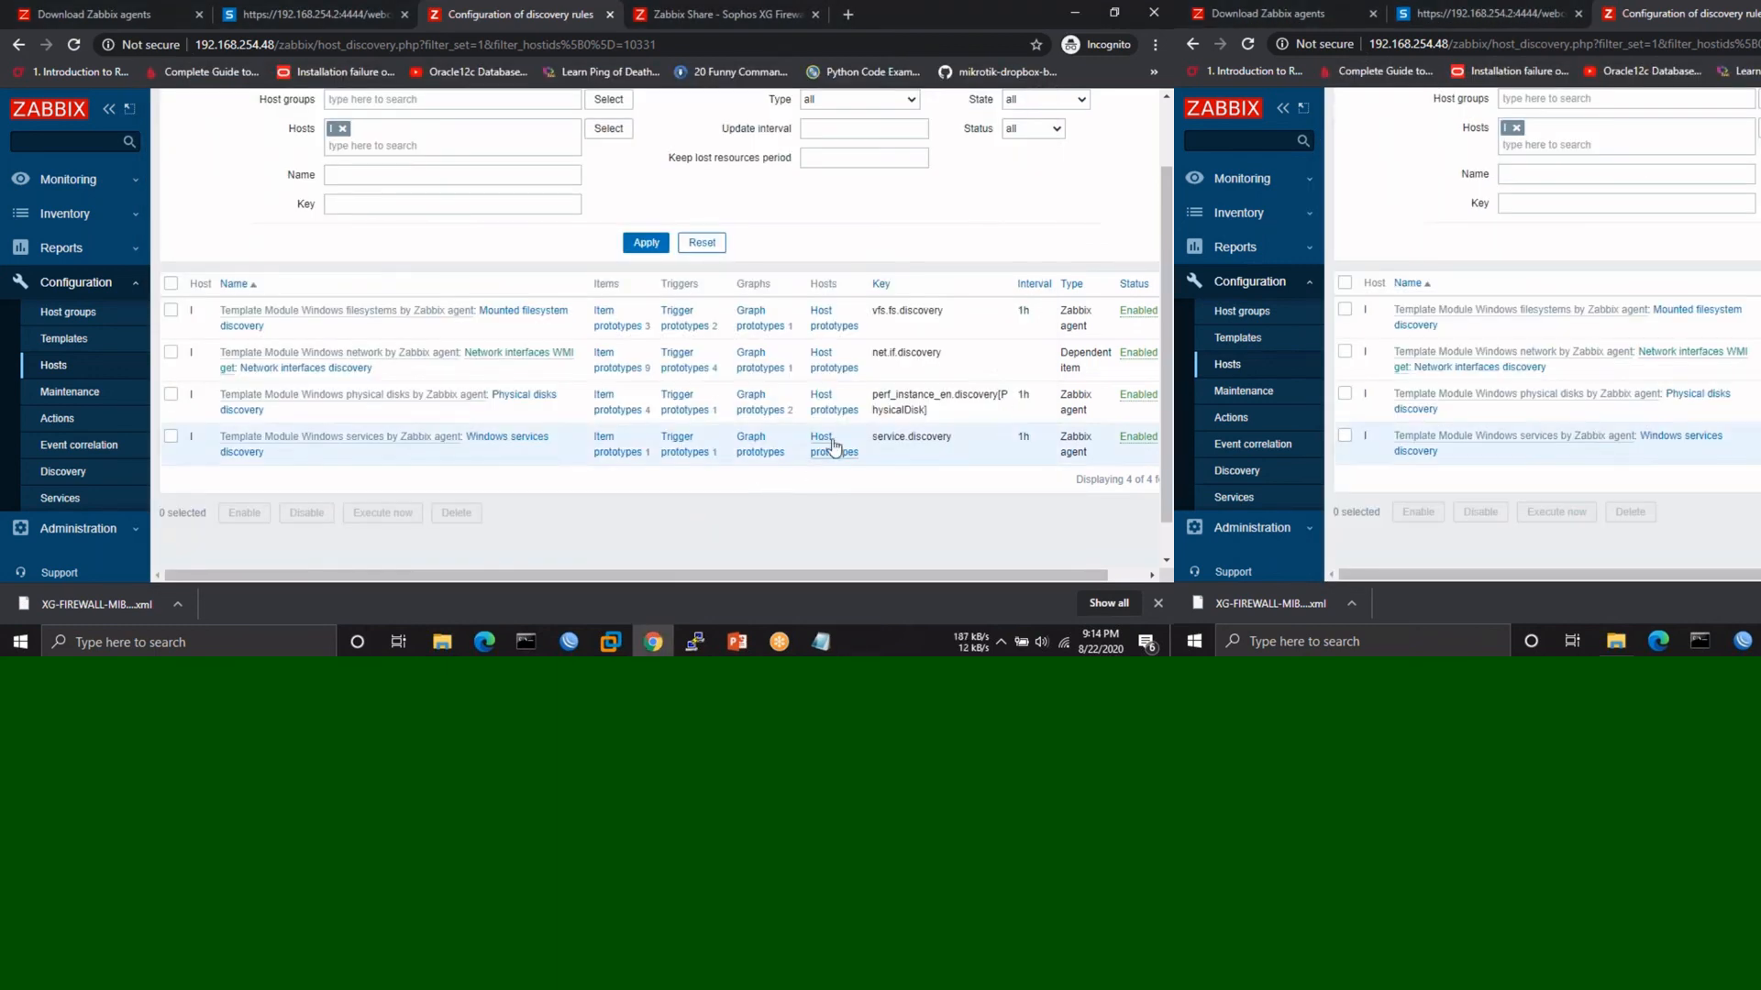
click(41, 367)
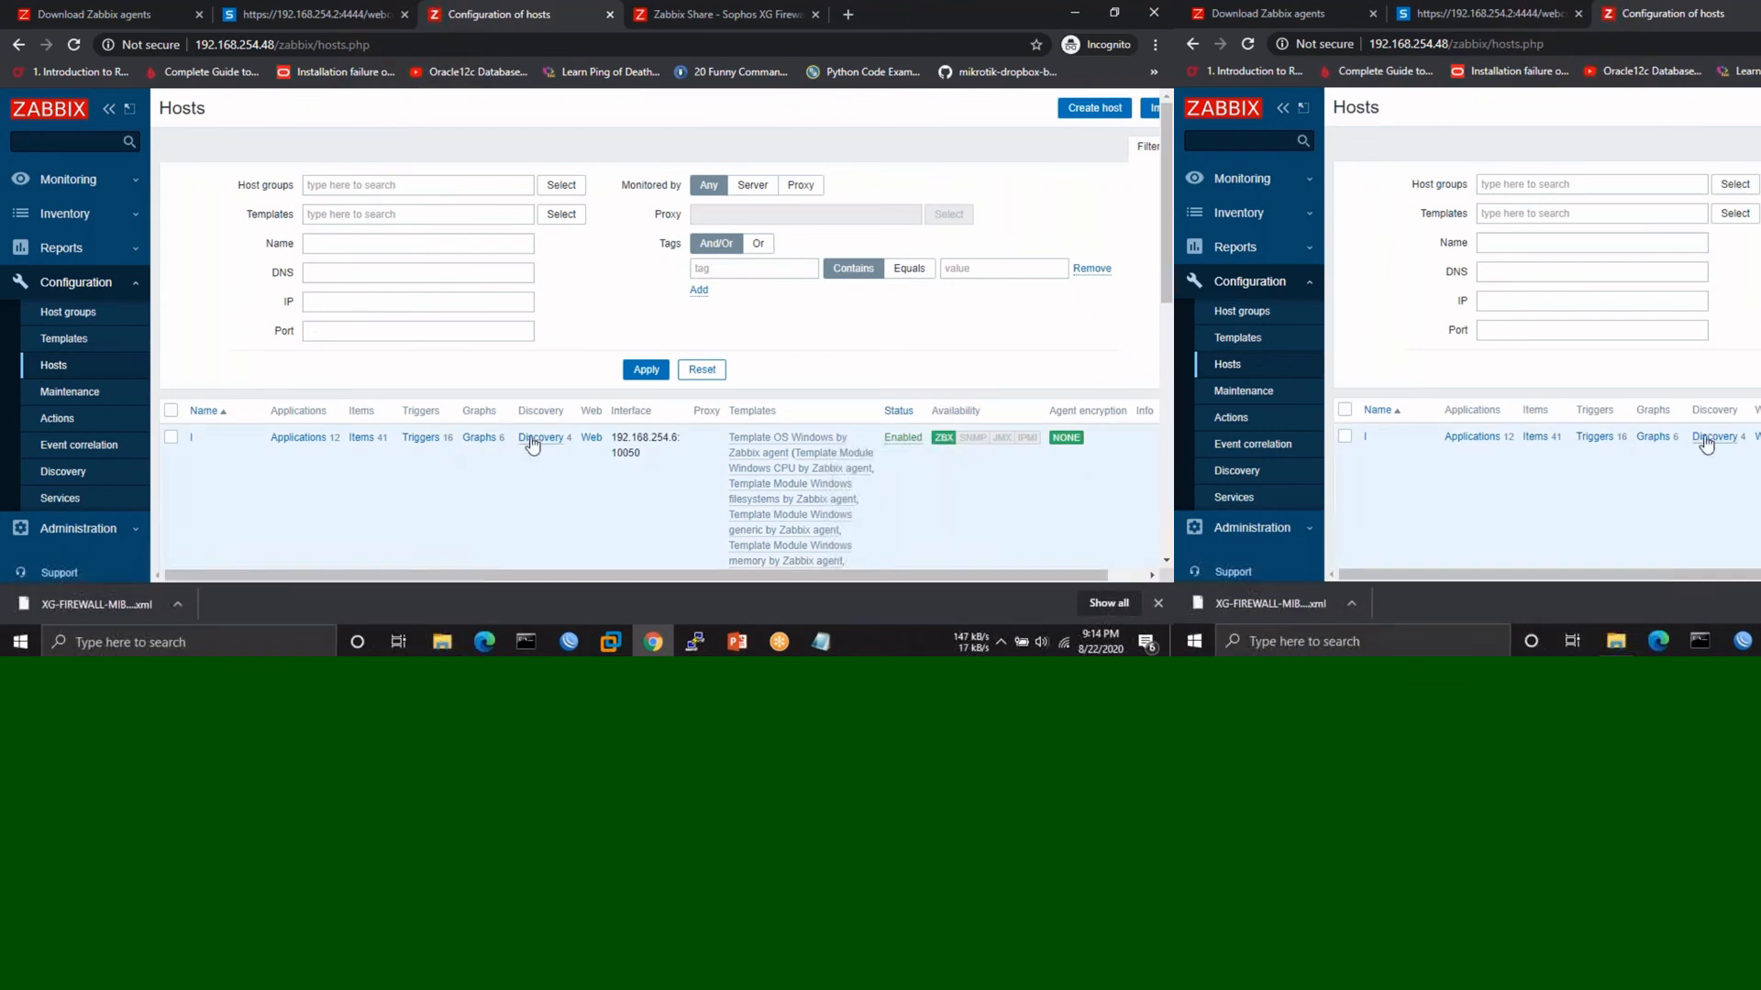
- Inspect the Wi-Fi Network traffic graph settings: 900×200 discovered graph with six interface items
click(479, 438)
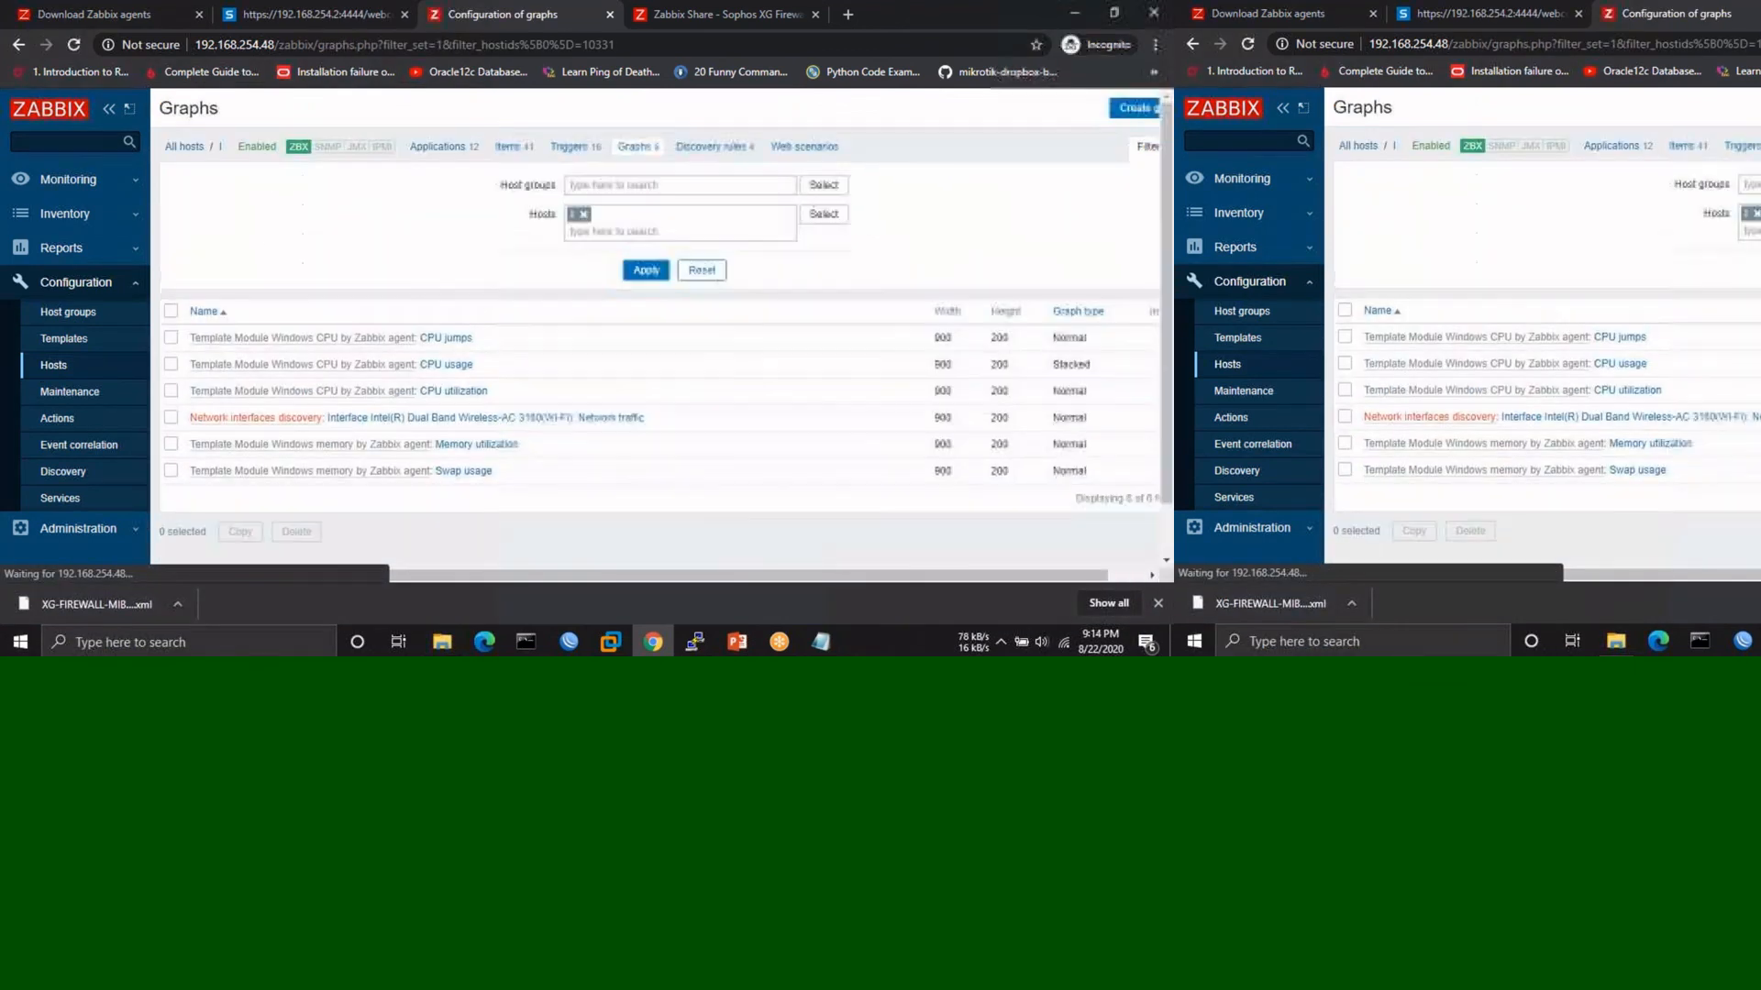
scroll(501, 411, down, 1)
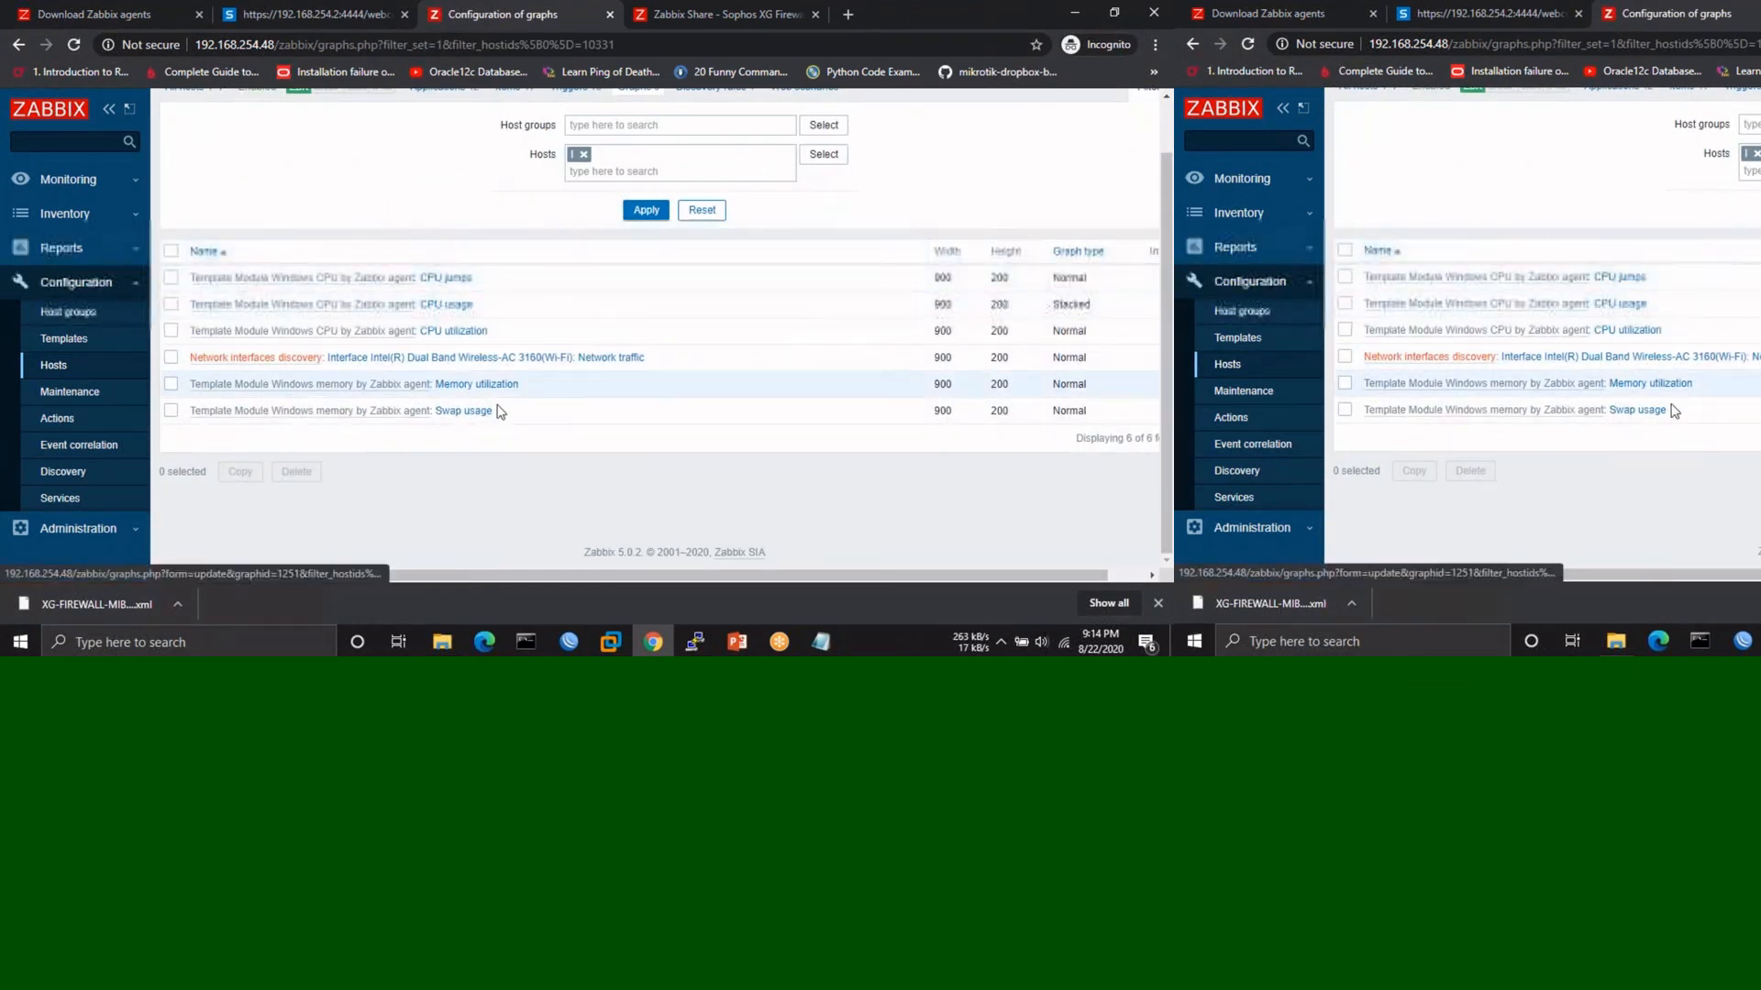
click(527, 358)
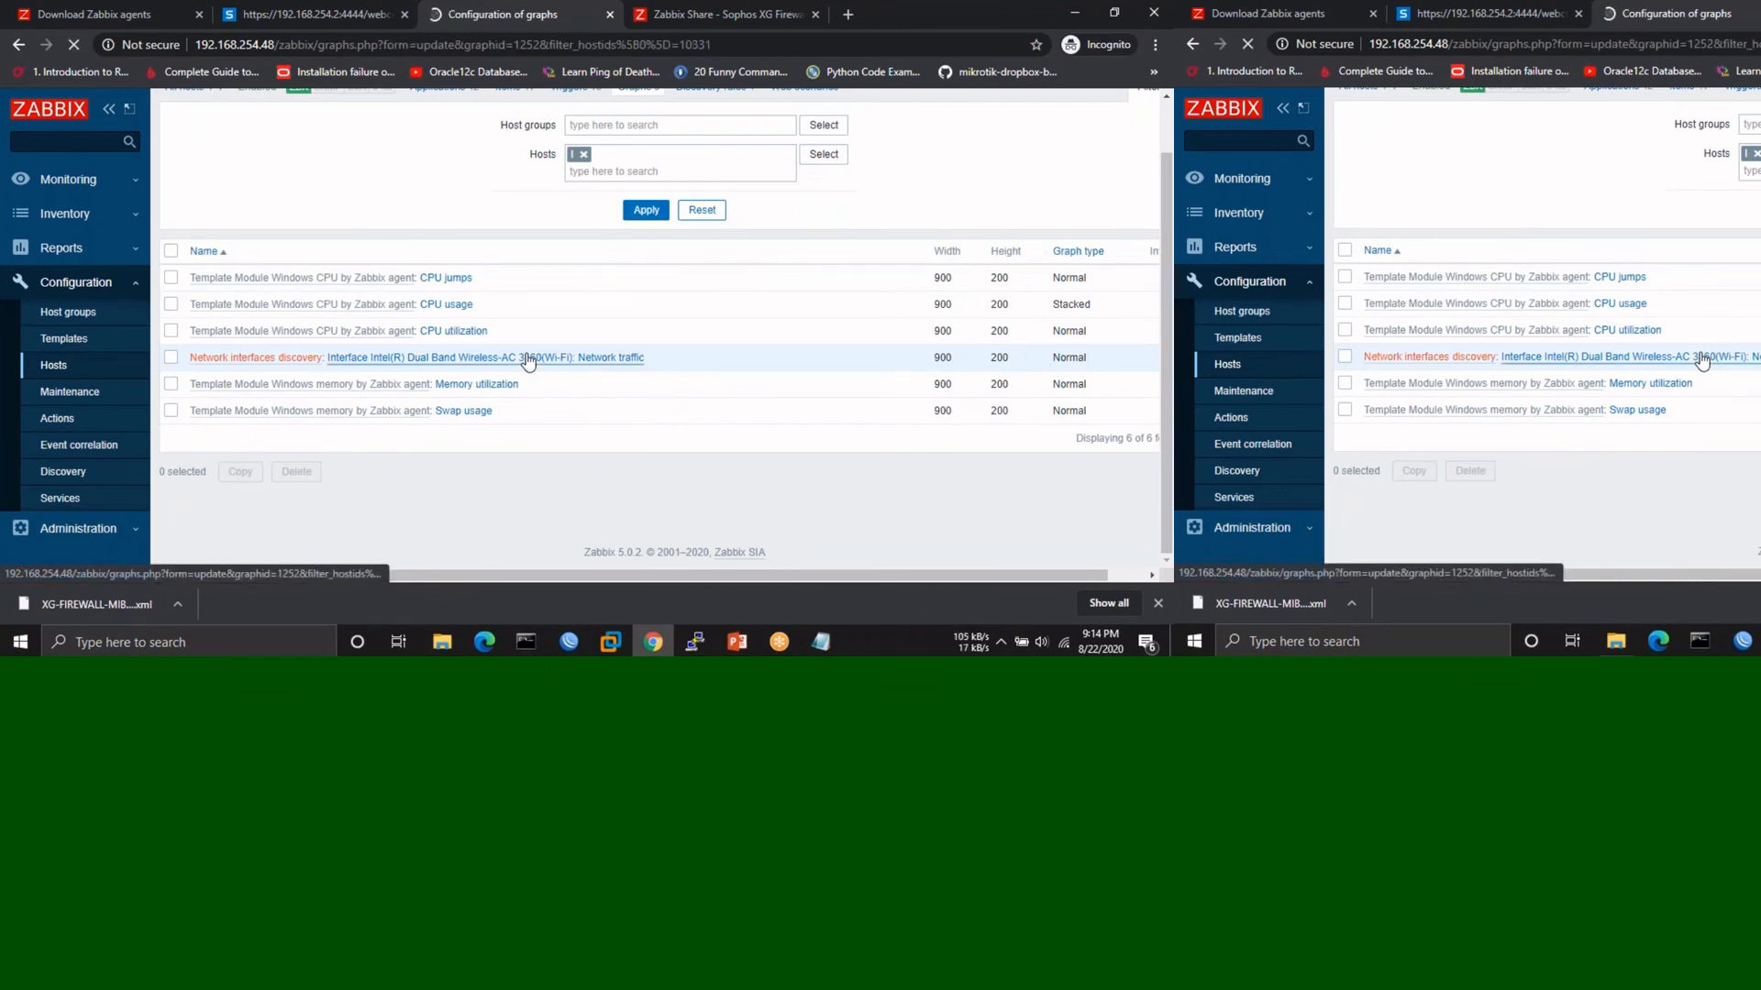
scroll(528, 362, down, 5)
scroll(528, 362, up, 5)
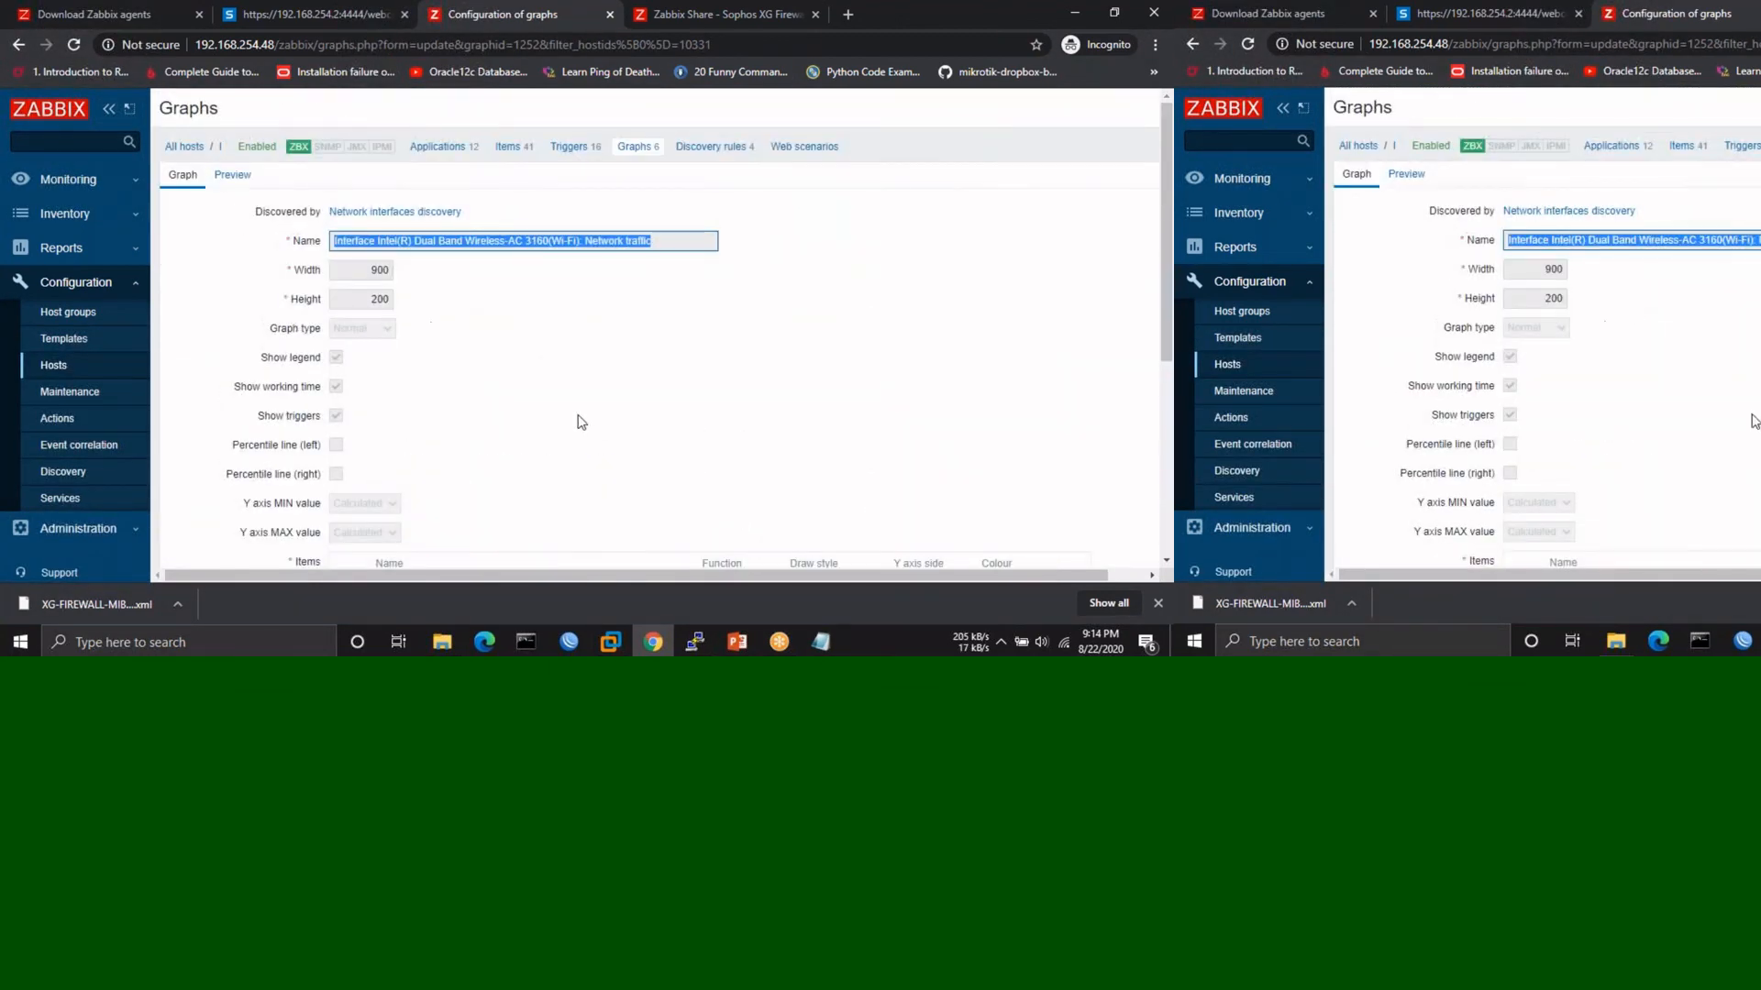
scroll(587, 424, down, 3)
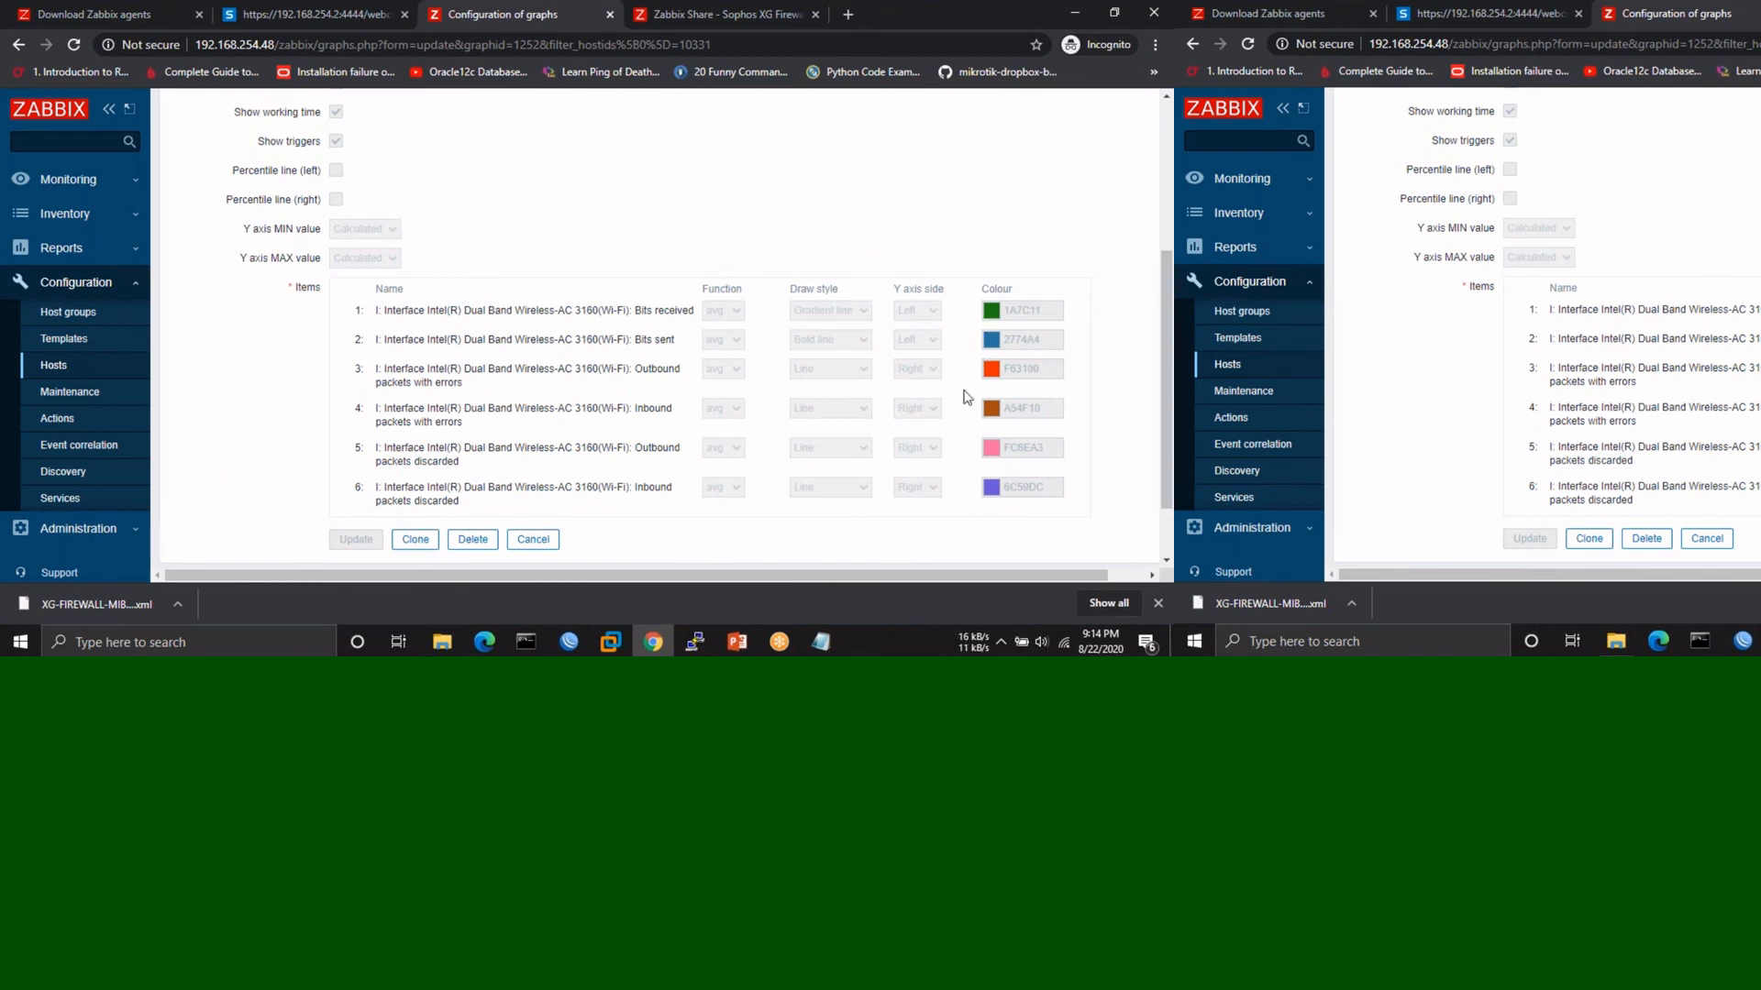
scroll(968, 397, up, 3)
click(89, 181)
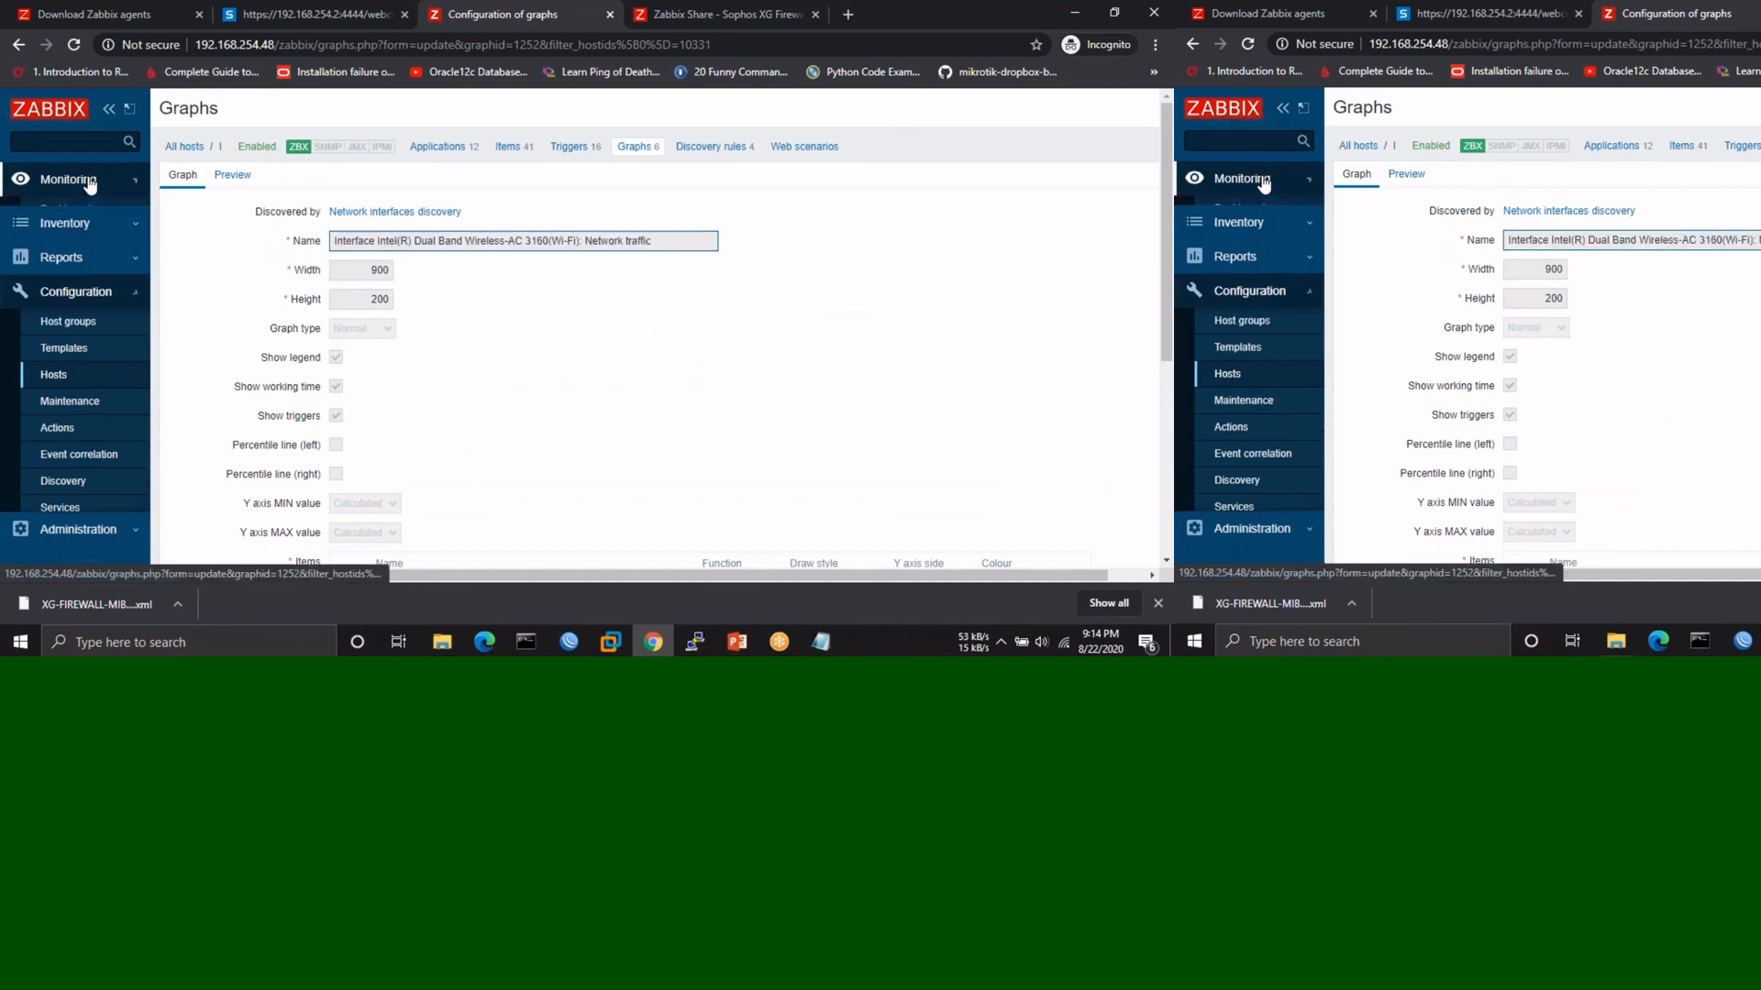
- Open the Windows host's graphs from the Monitoring hosts overview
click(65, 265)
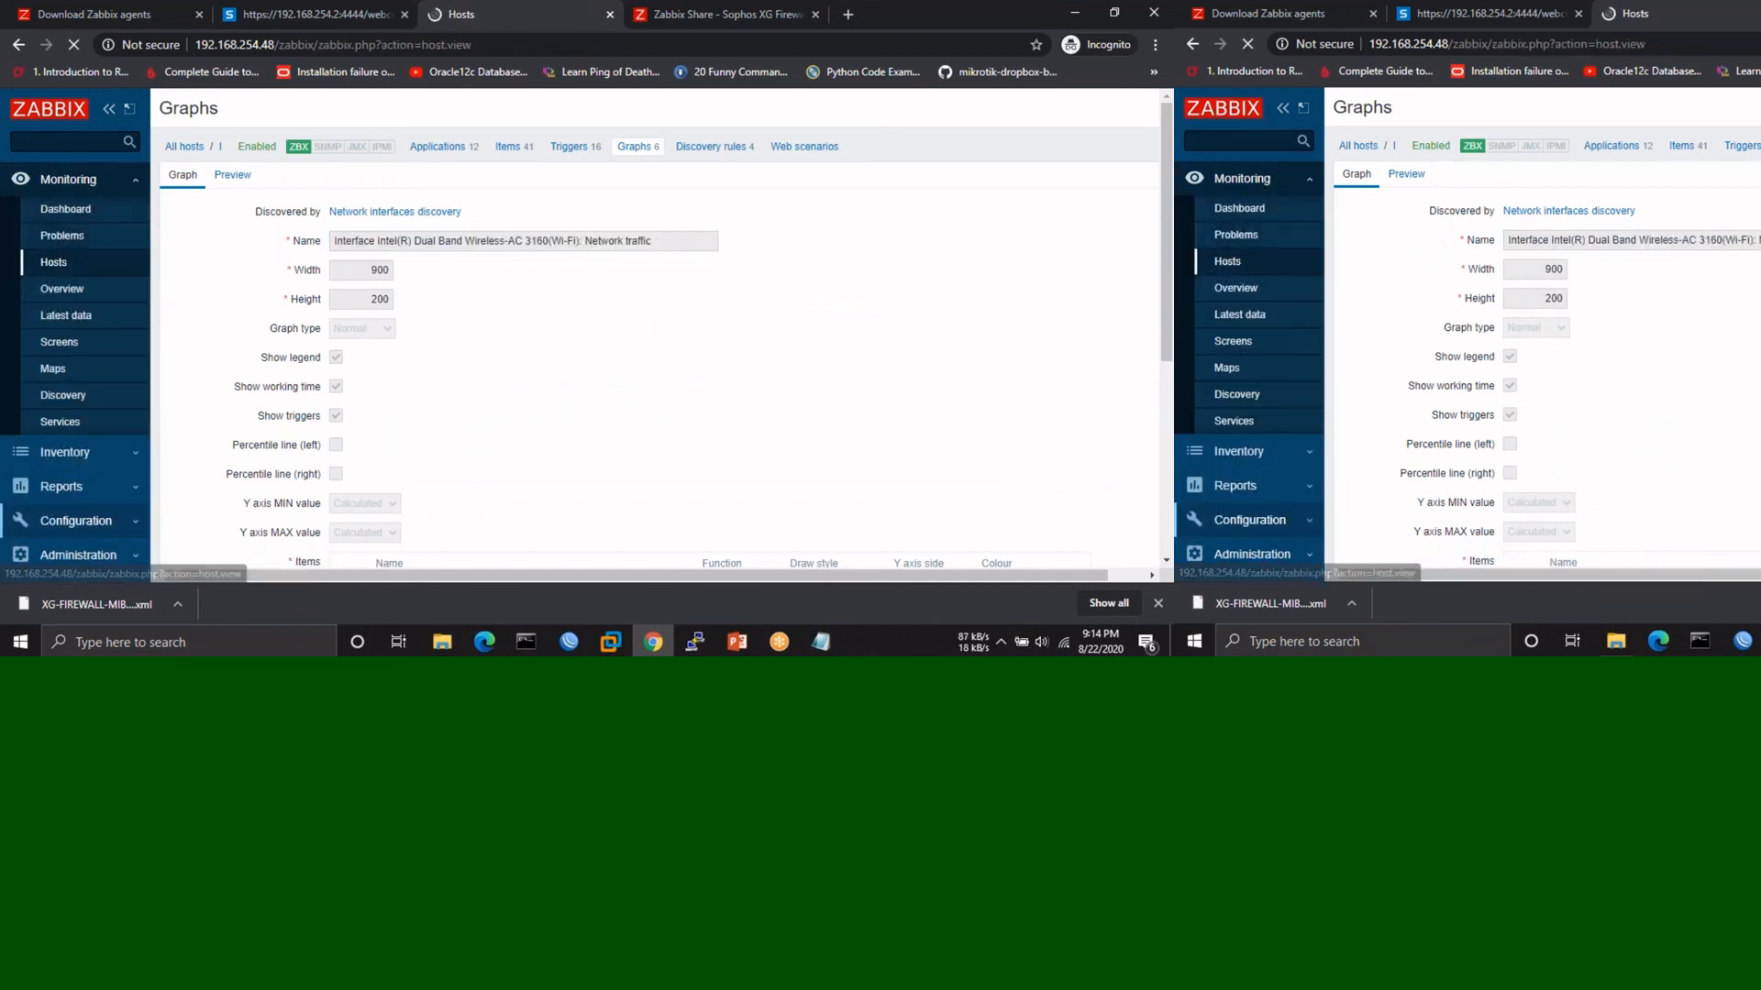
scroll(187, 429, down, 1)
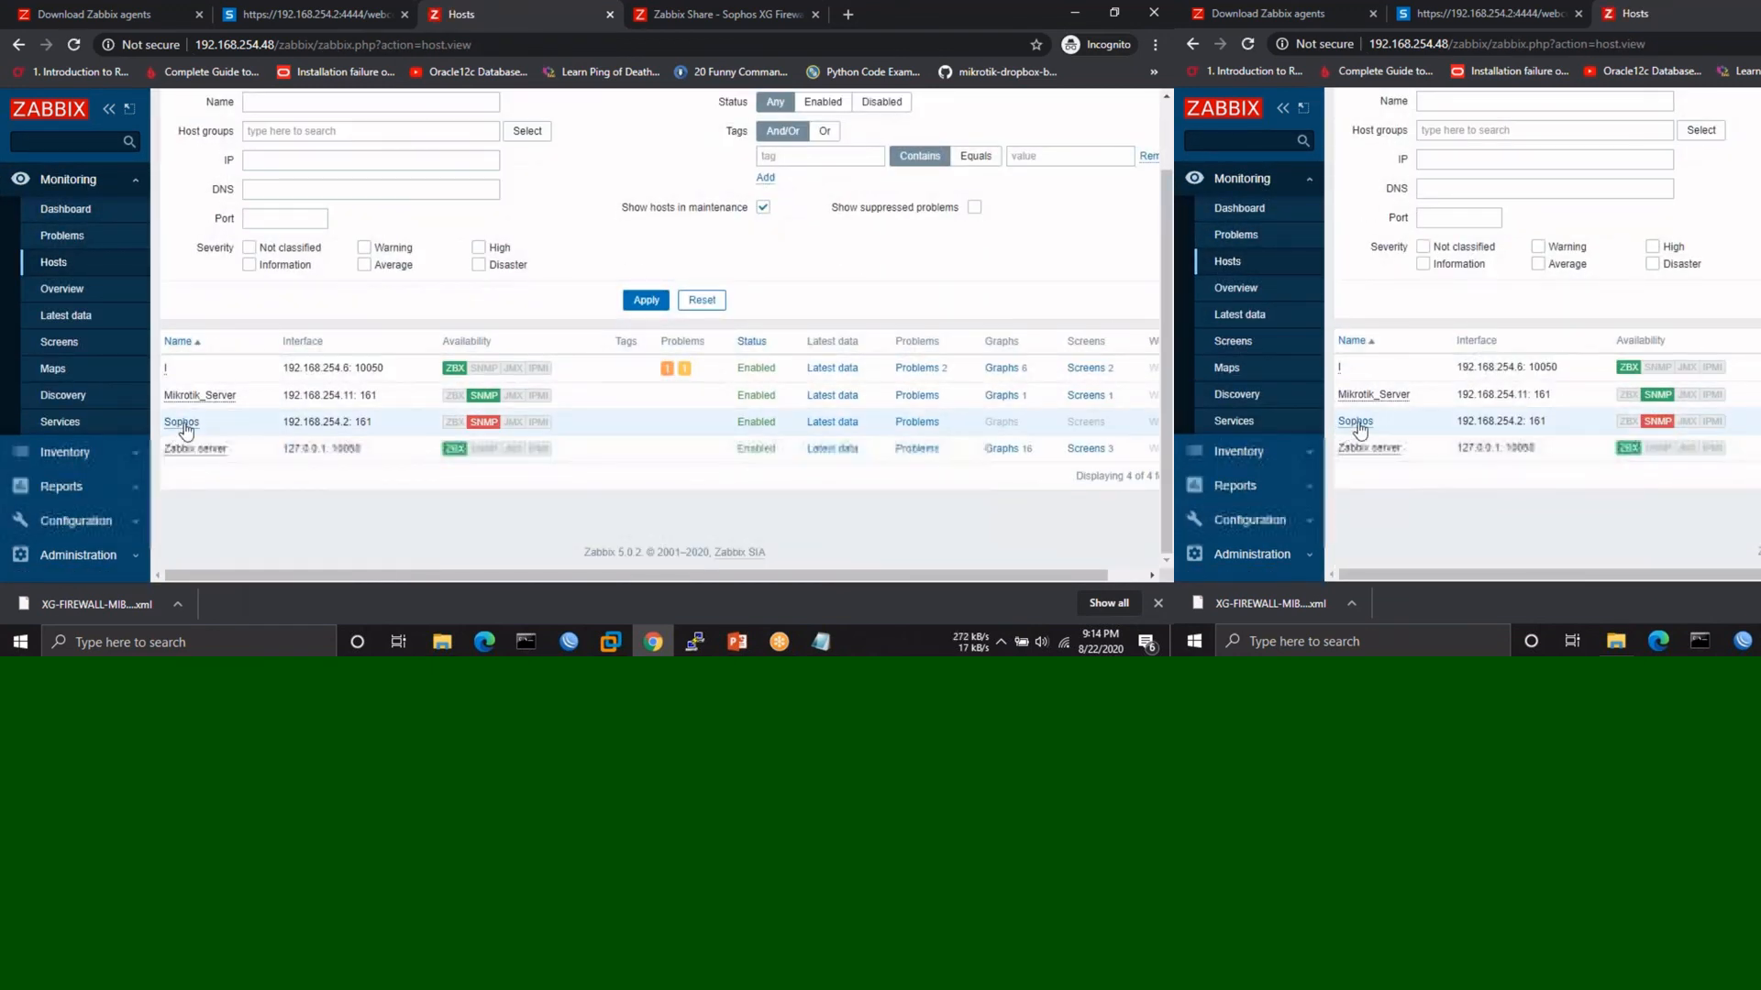
mouse_move(493, 428)
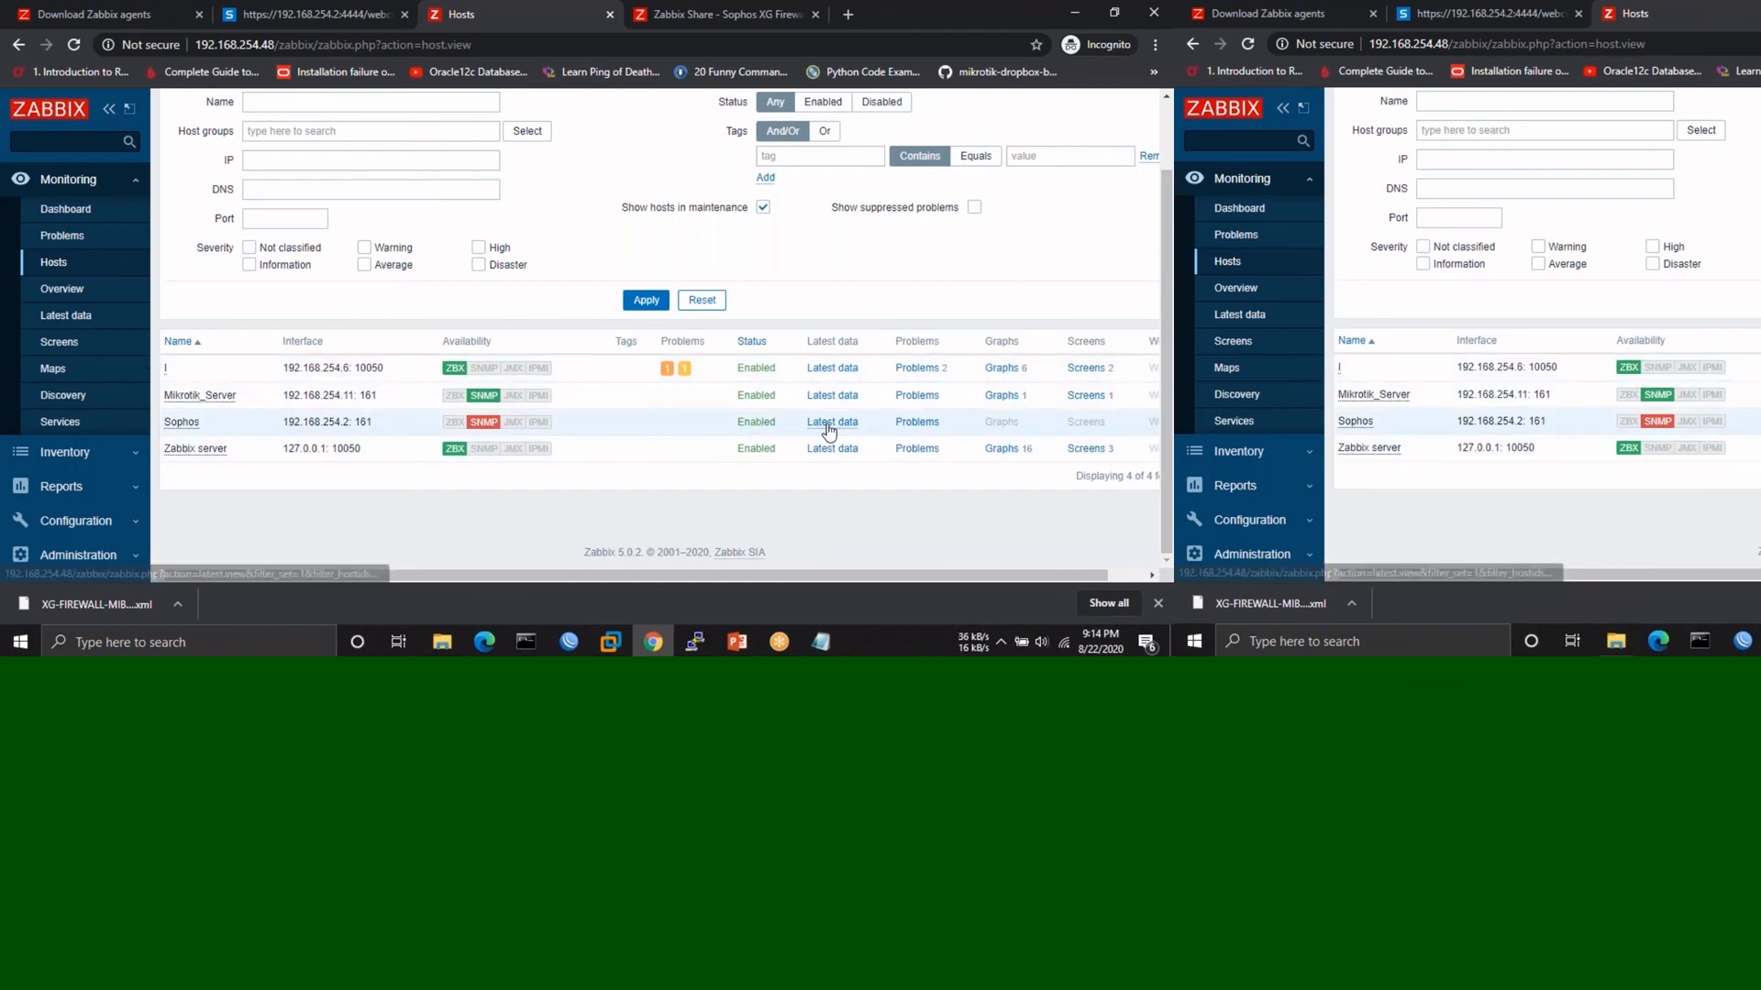
click(1001, 367)
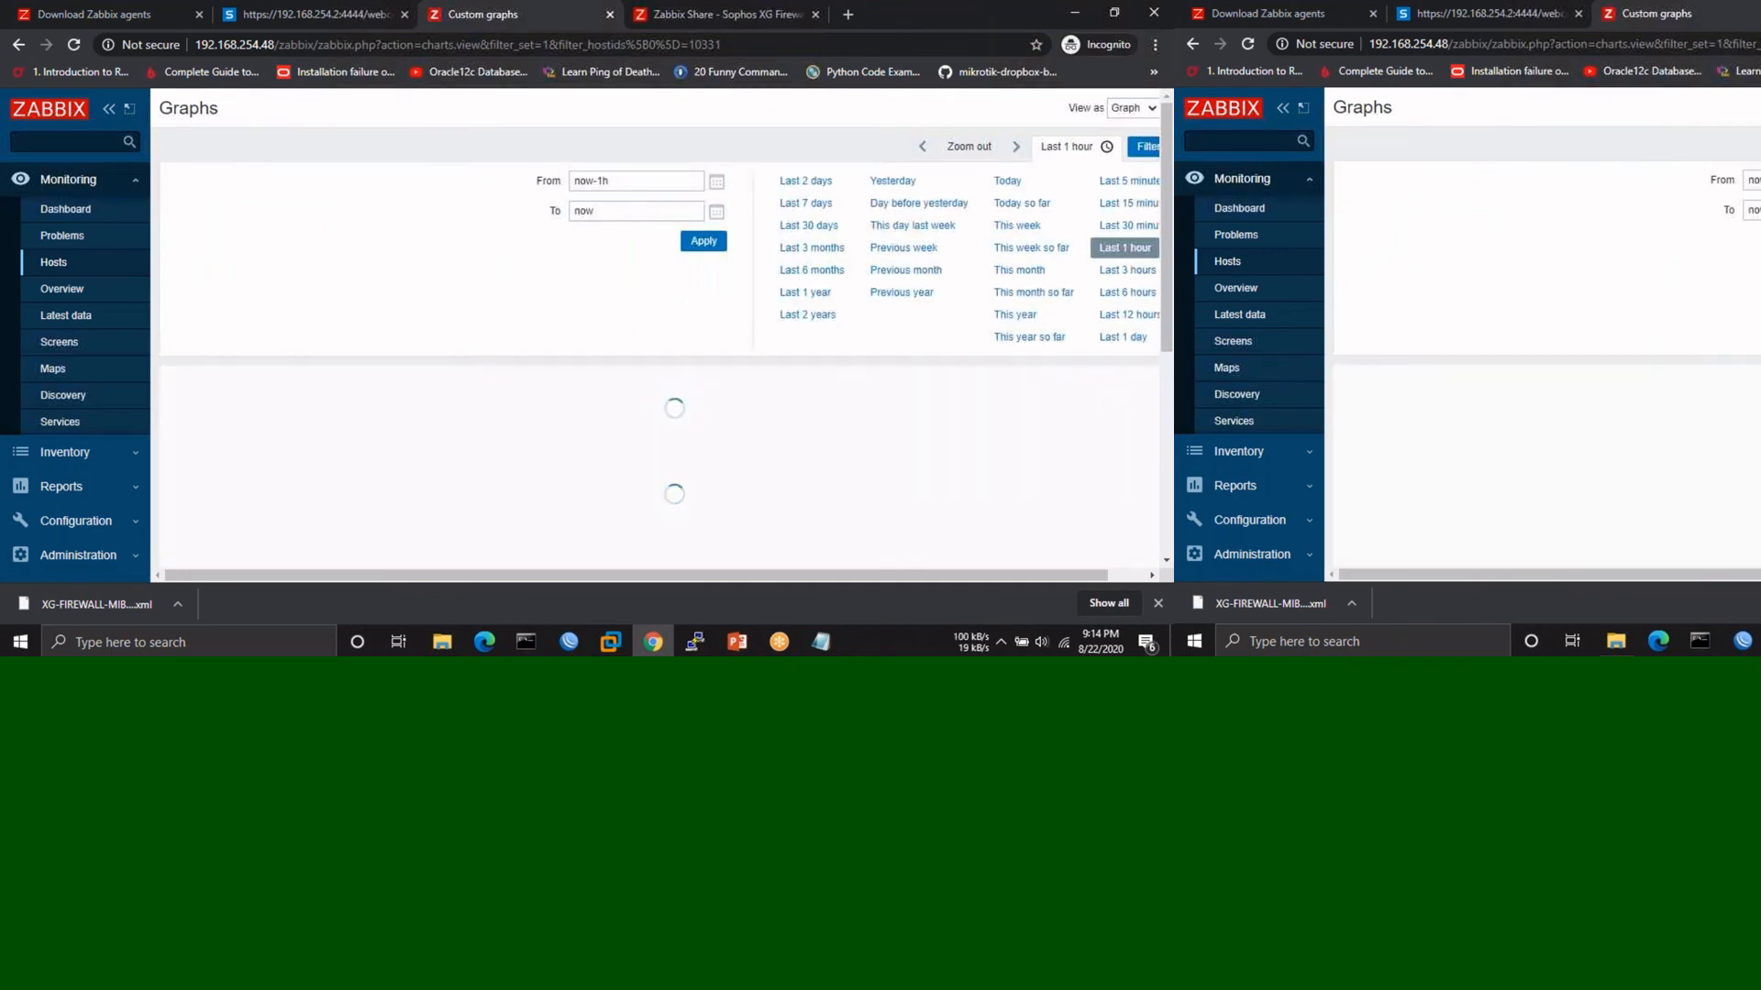
scroll(660, 366, down, 2)
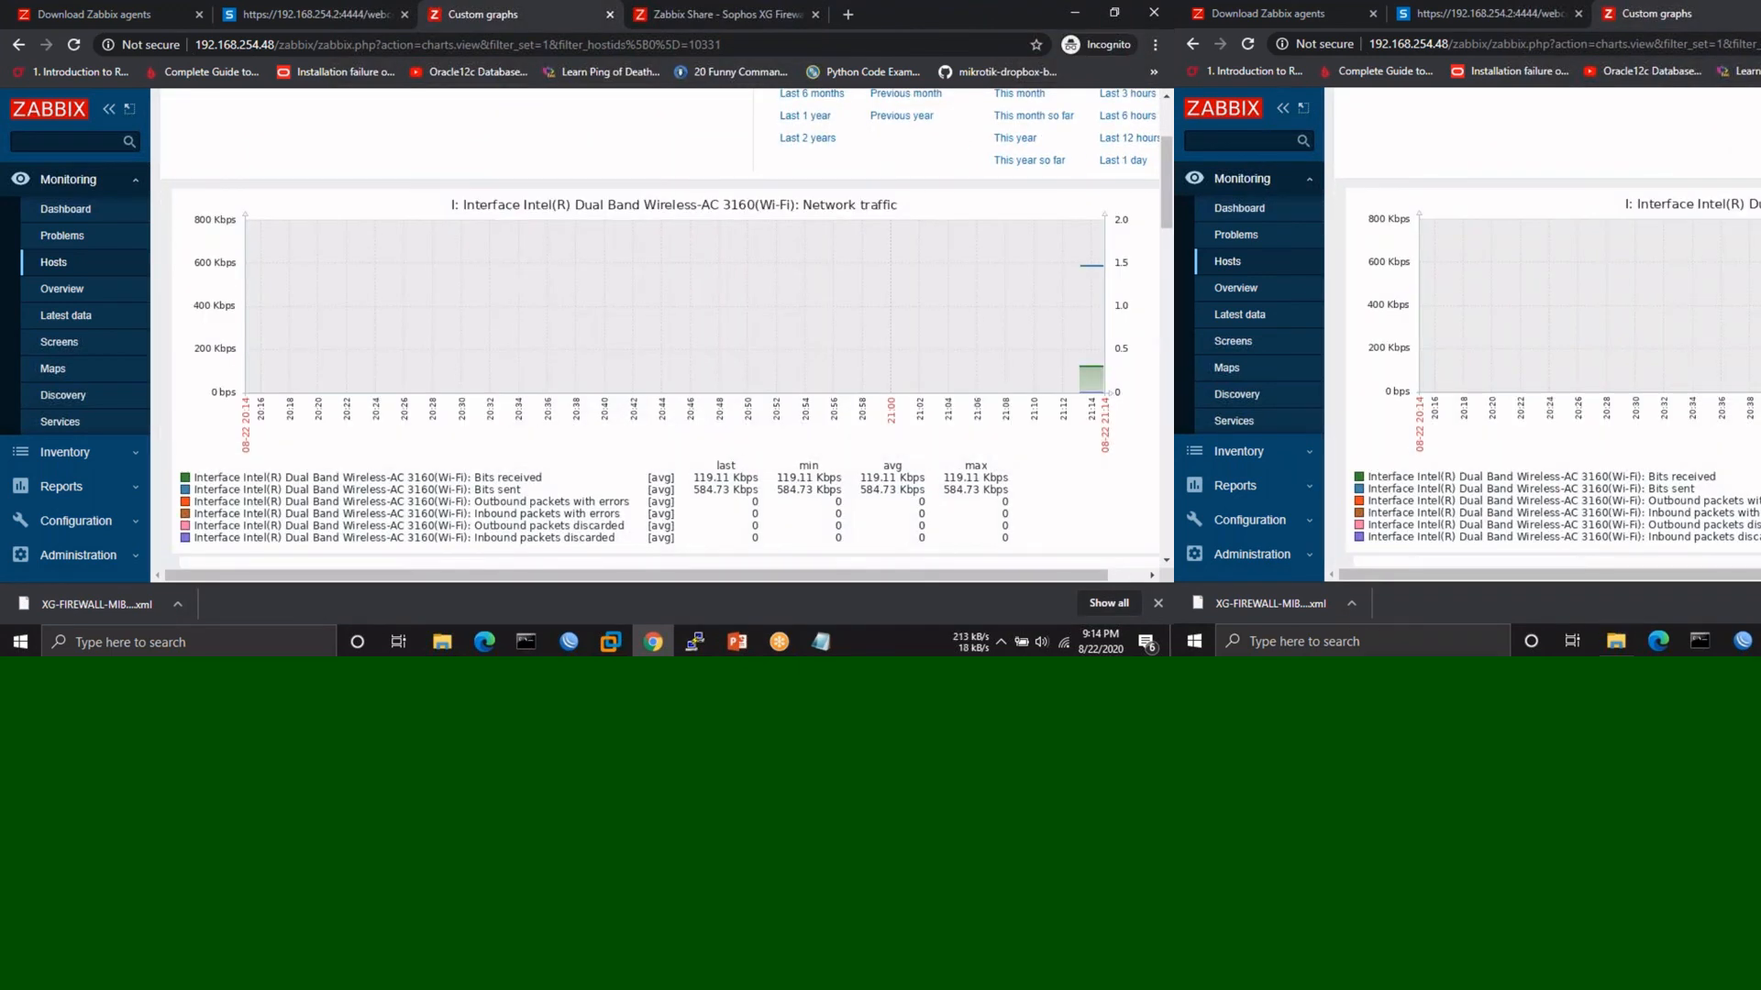
scroll(873, 298, up, 1)
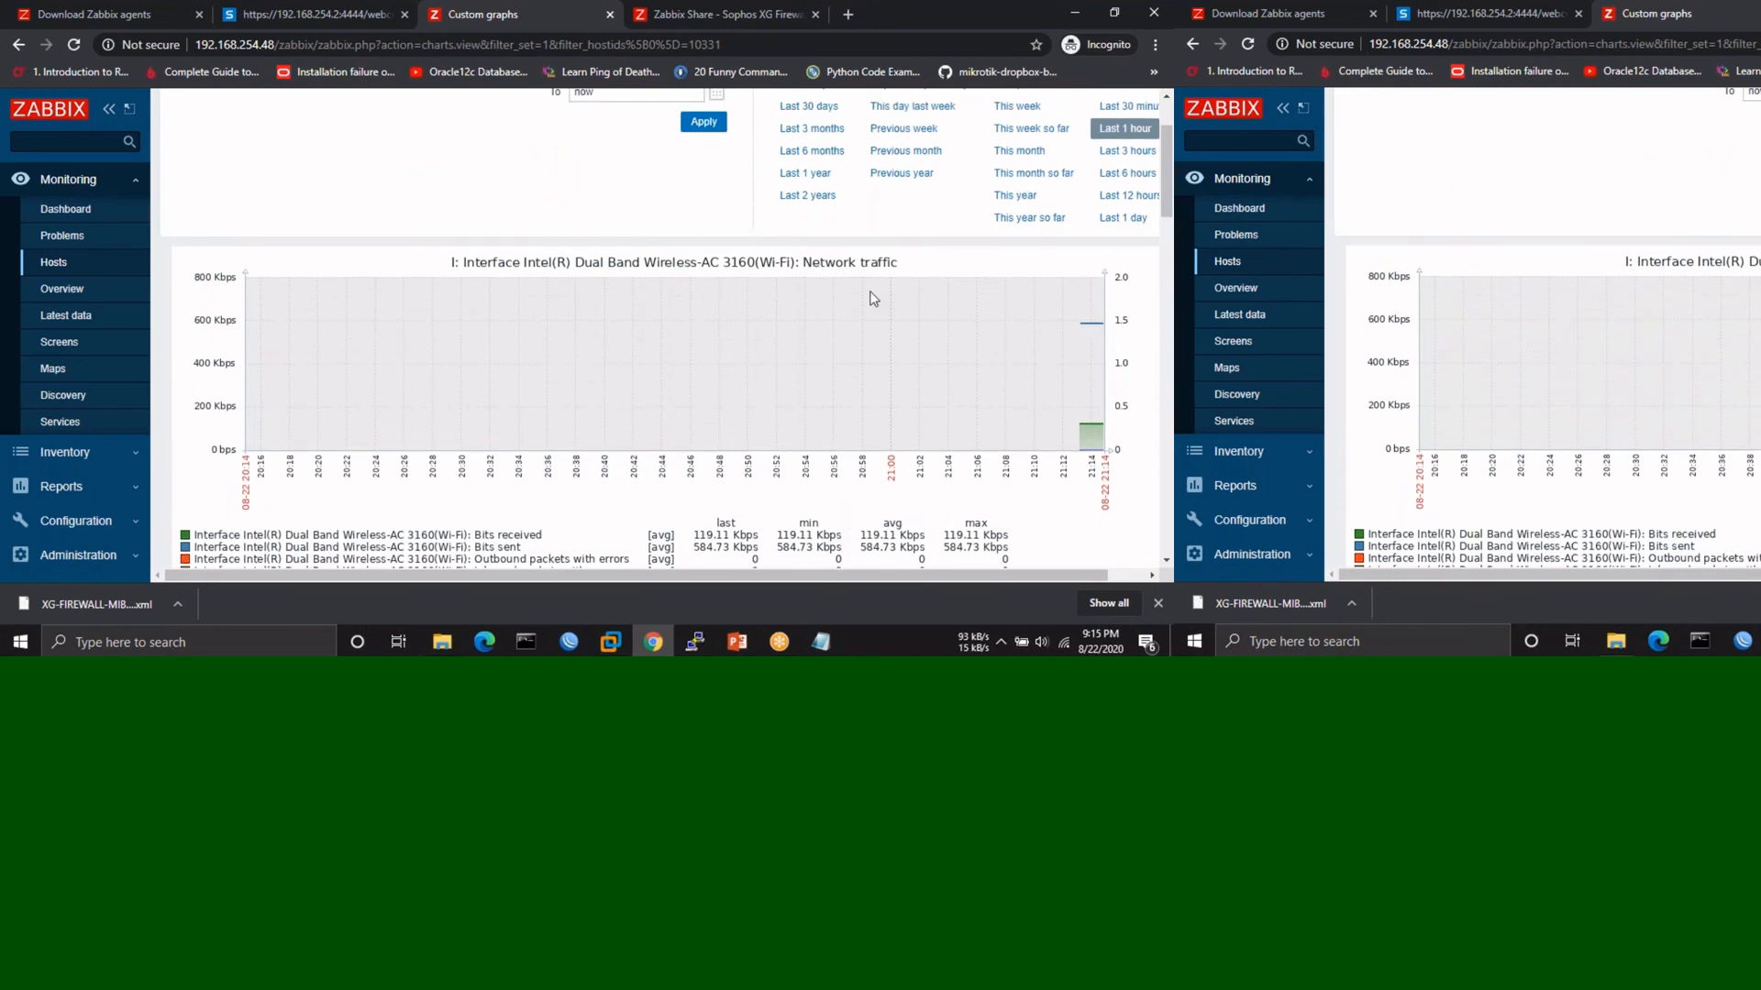
scroll(873, 298, up, 1)
- Show the last 5 minutes and browse the live graphs, including memory utilization near 93.7%
click(1126, 118)
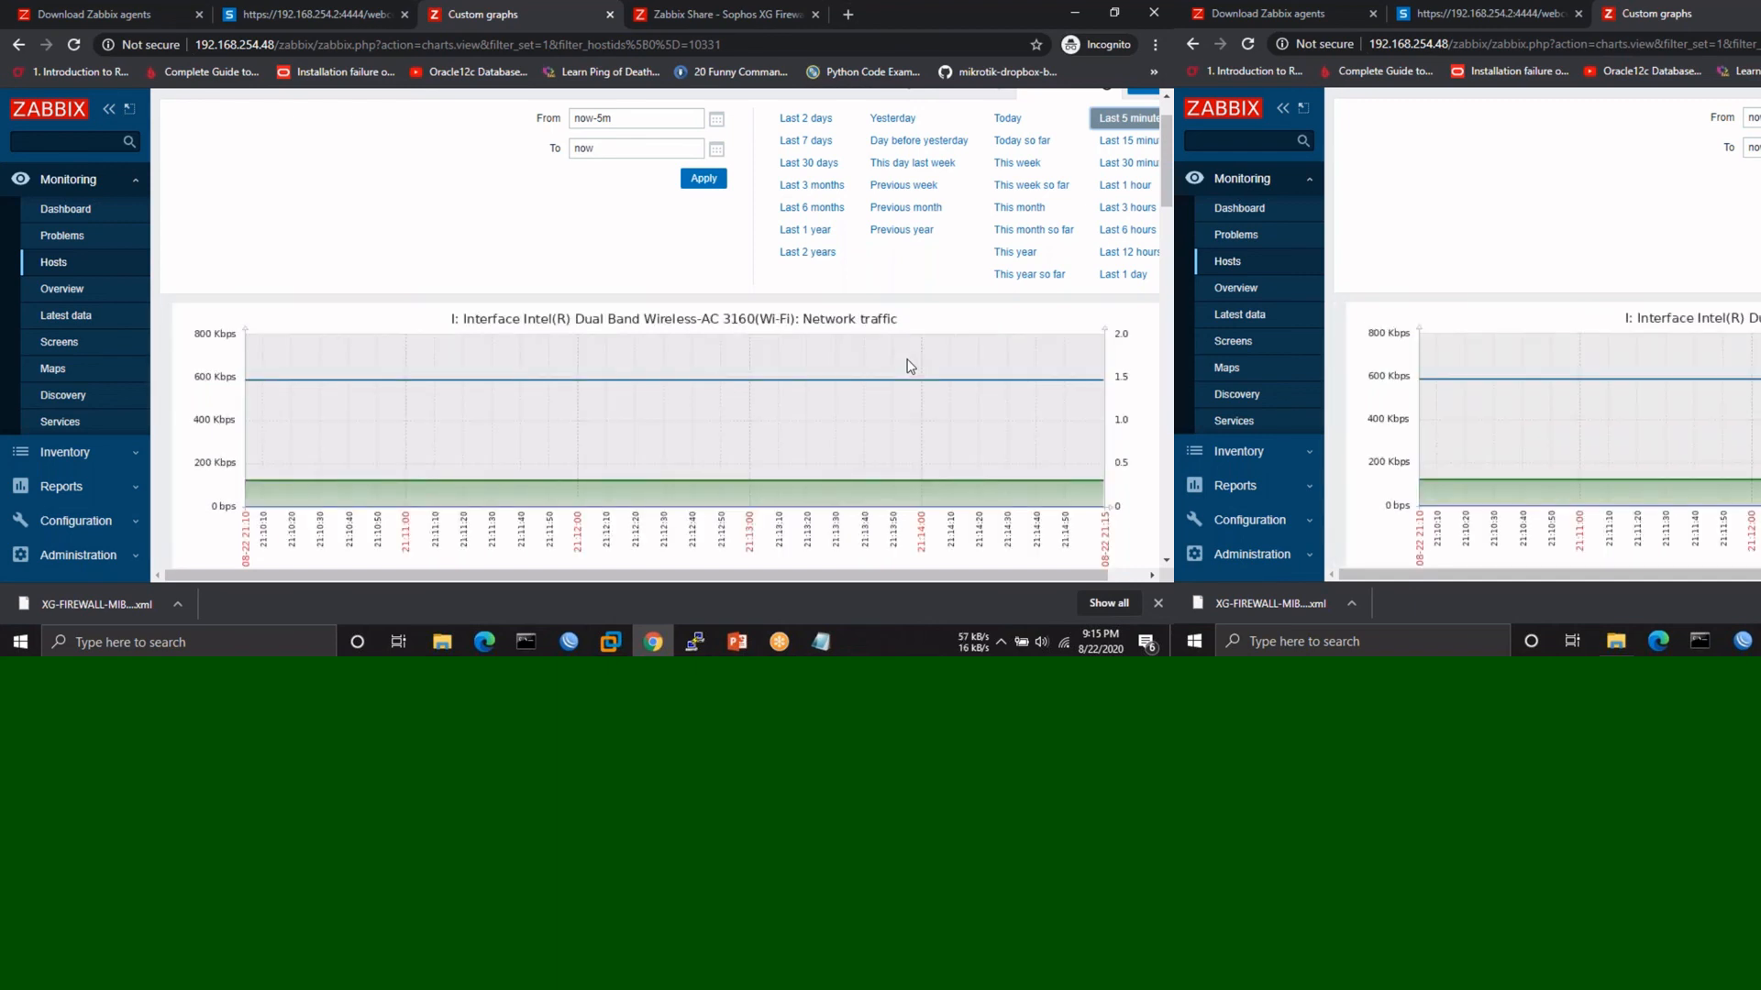
scroll(907, 366, down, 2)
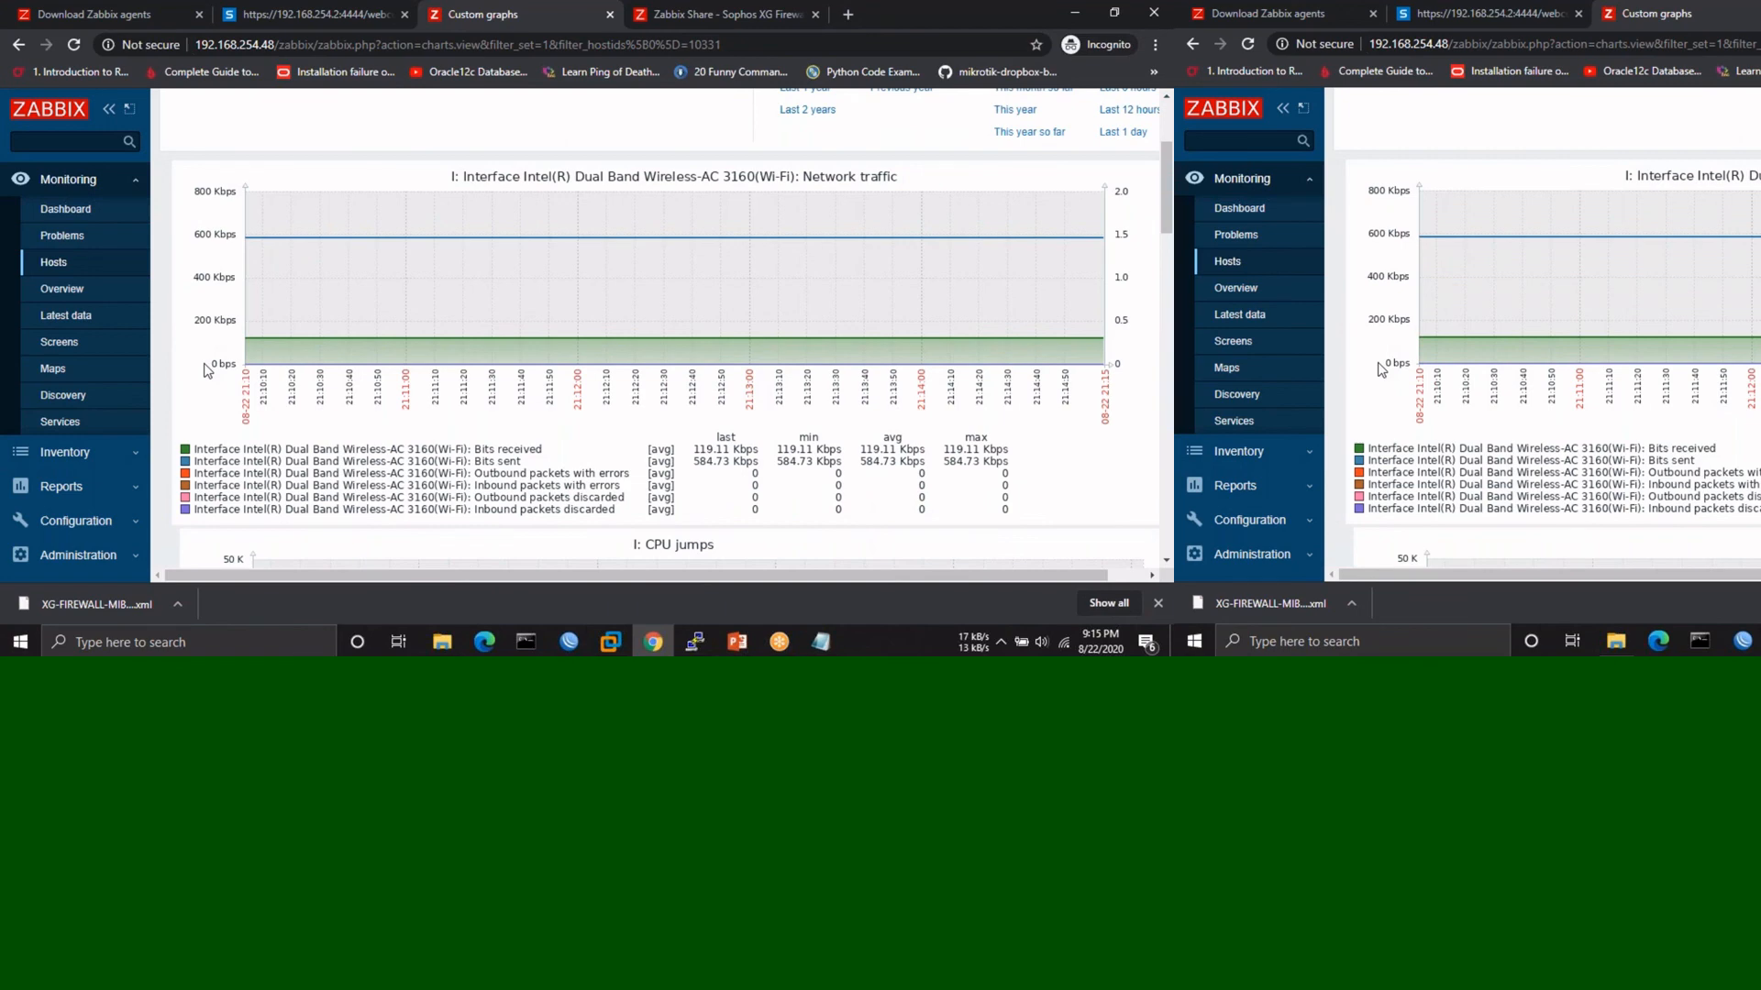
scroll(208, 370, down, 1)
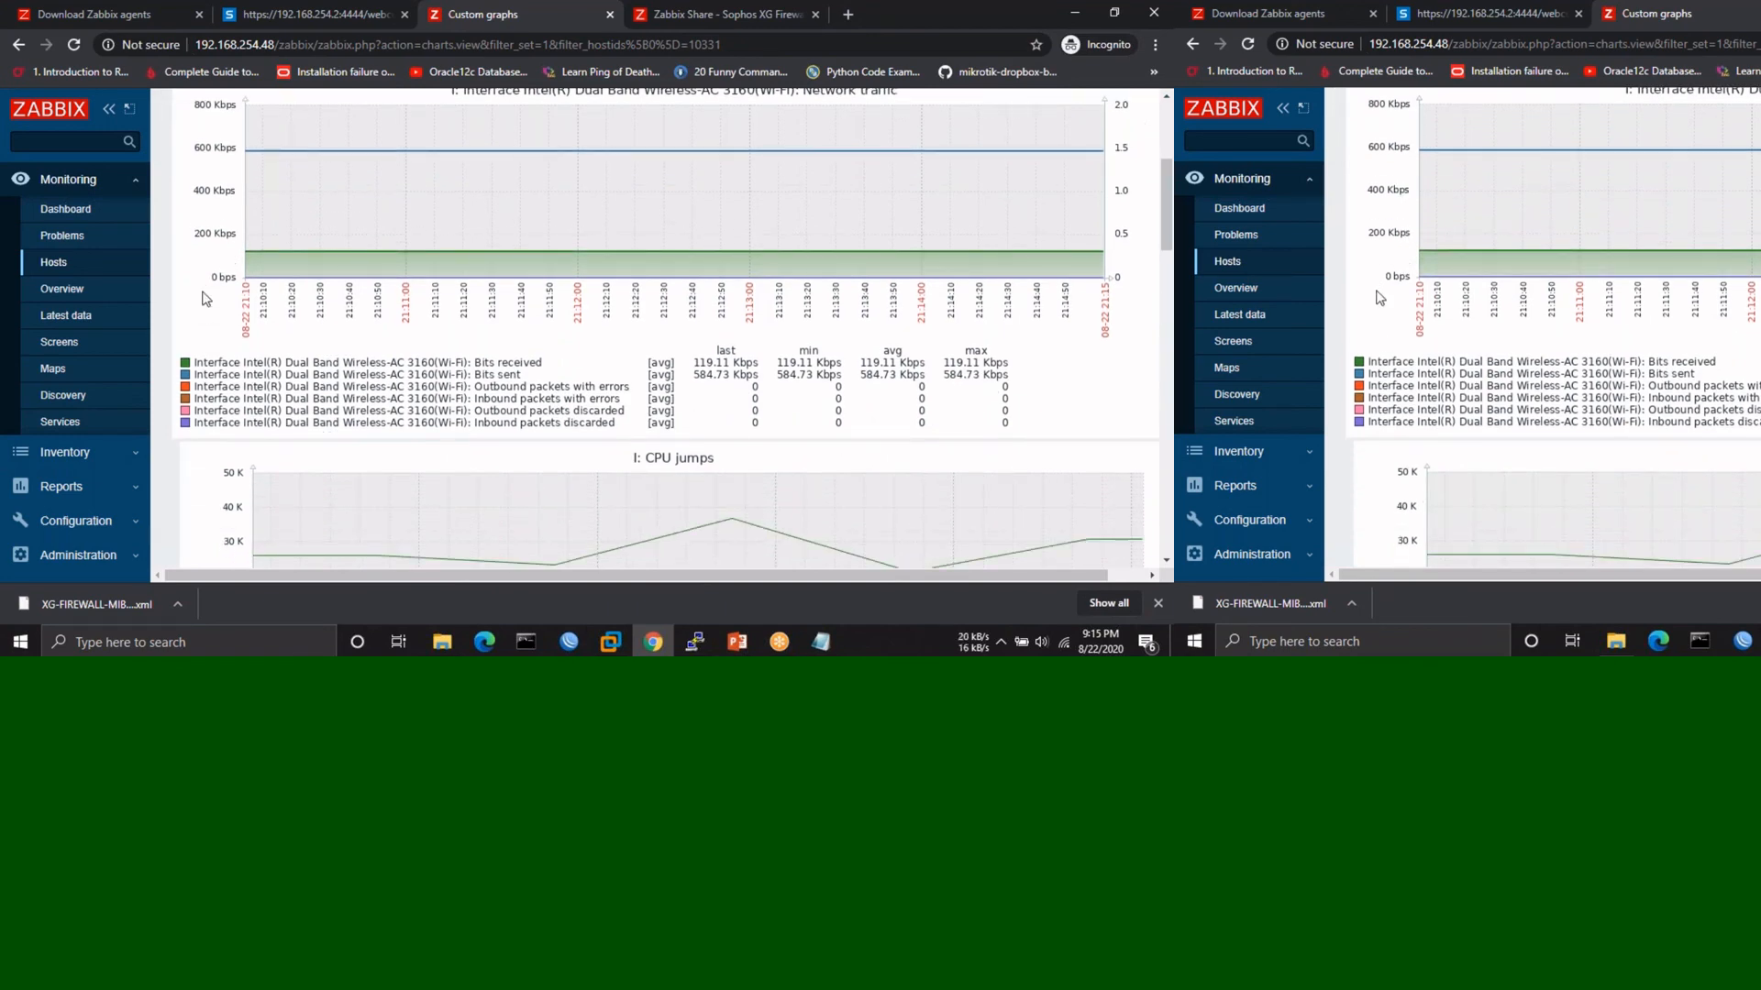
scroll(205, 298, down, 3)
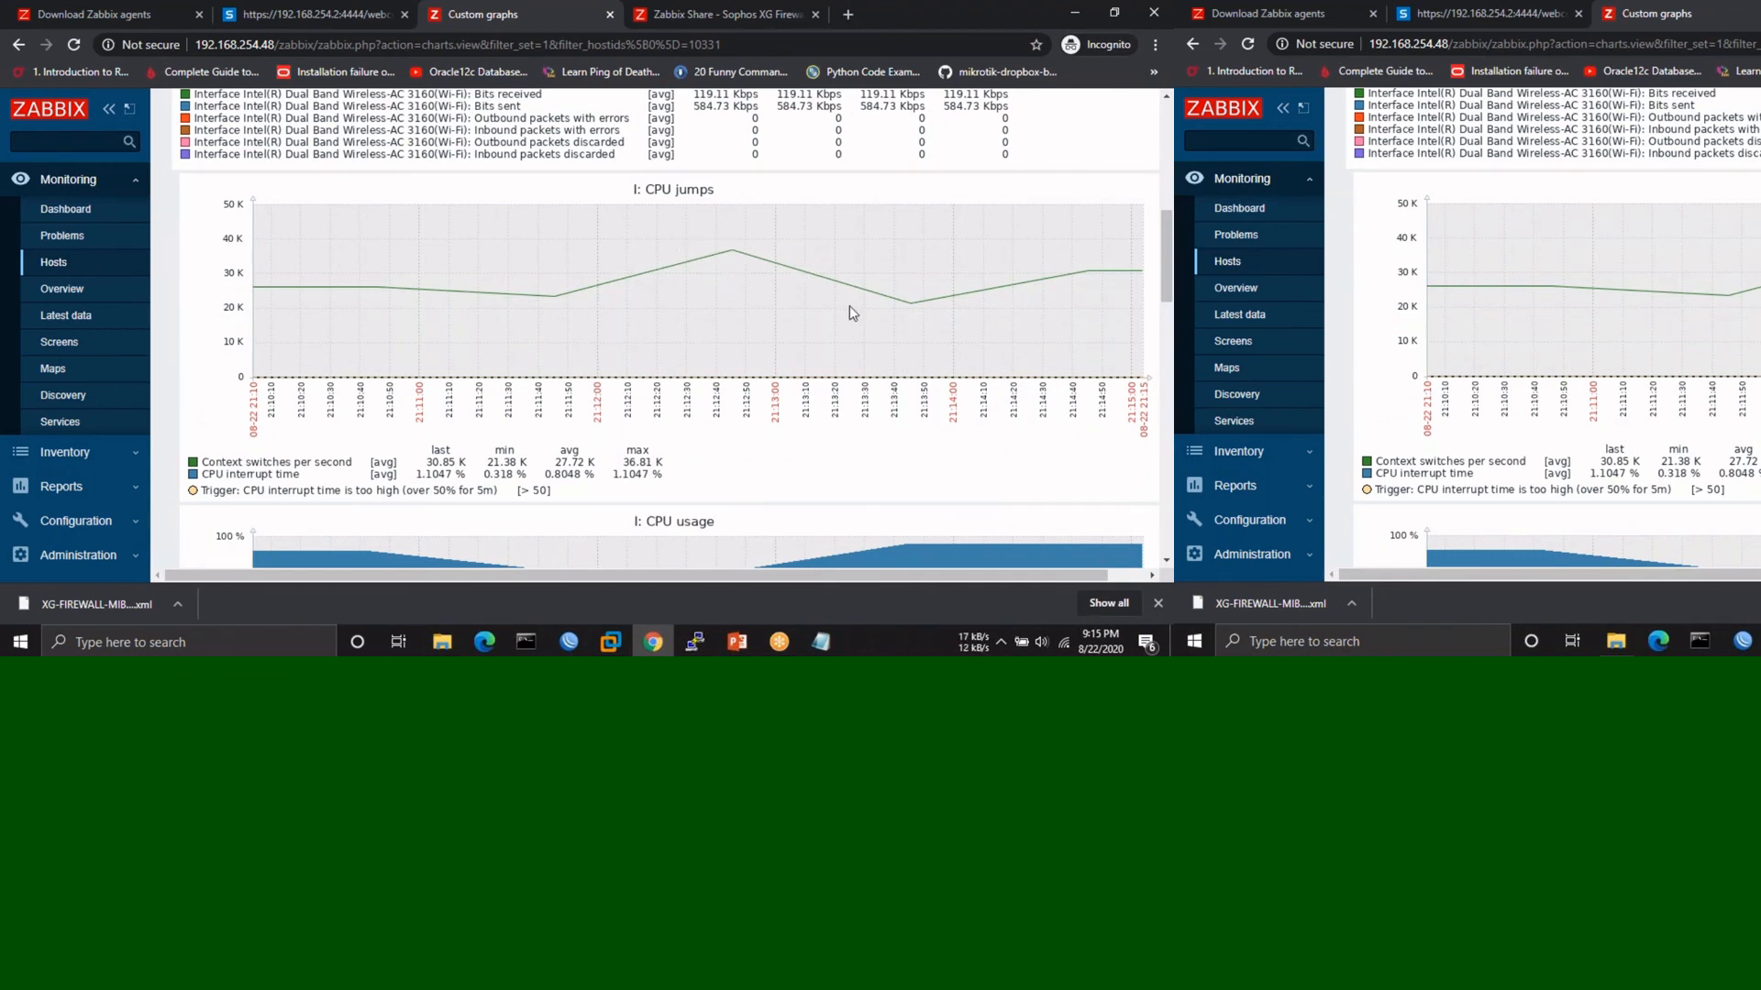
scroll(244, 309, down, 3)
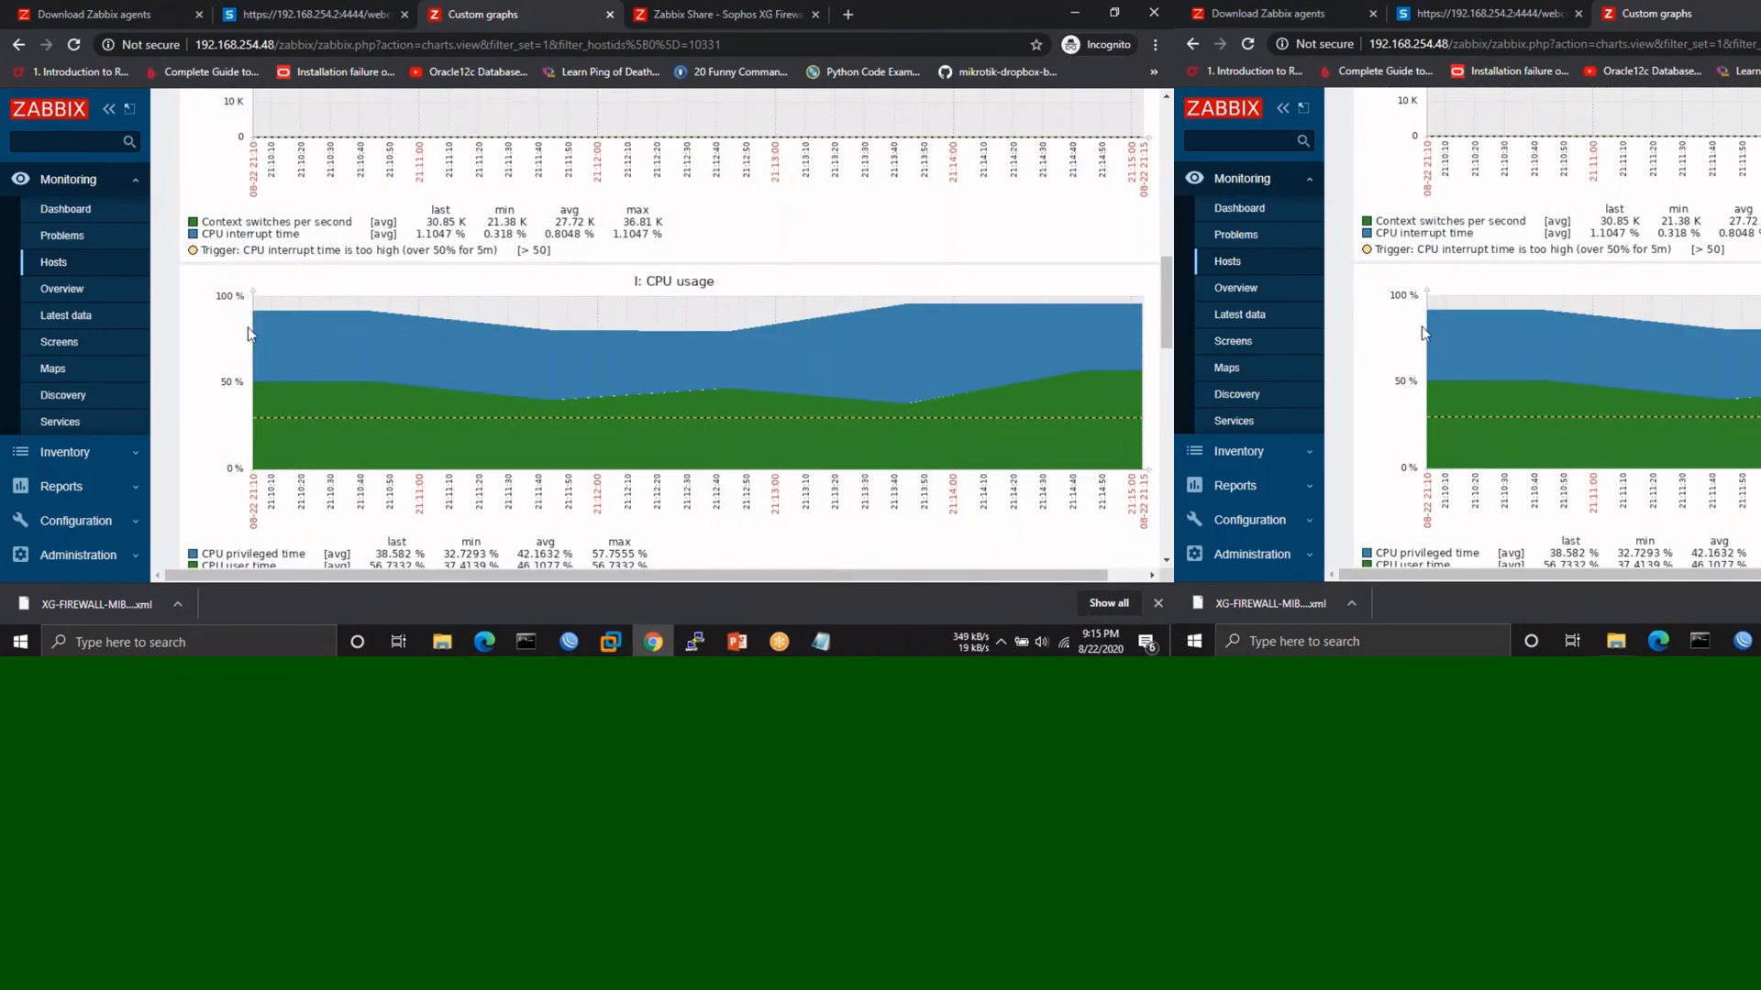
scroll(244, 450, down, 1)
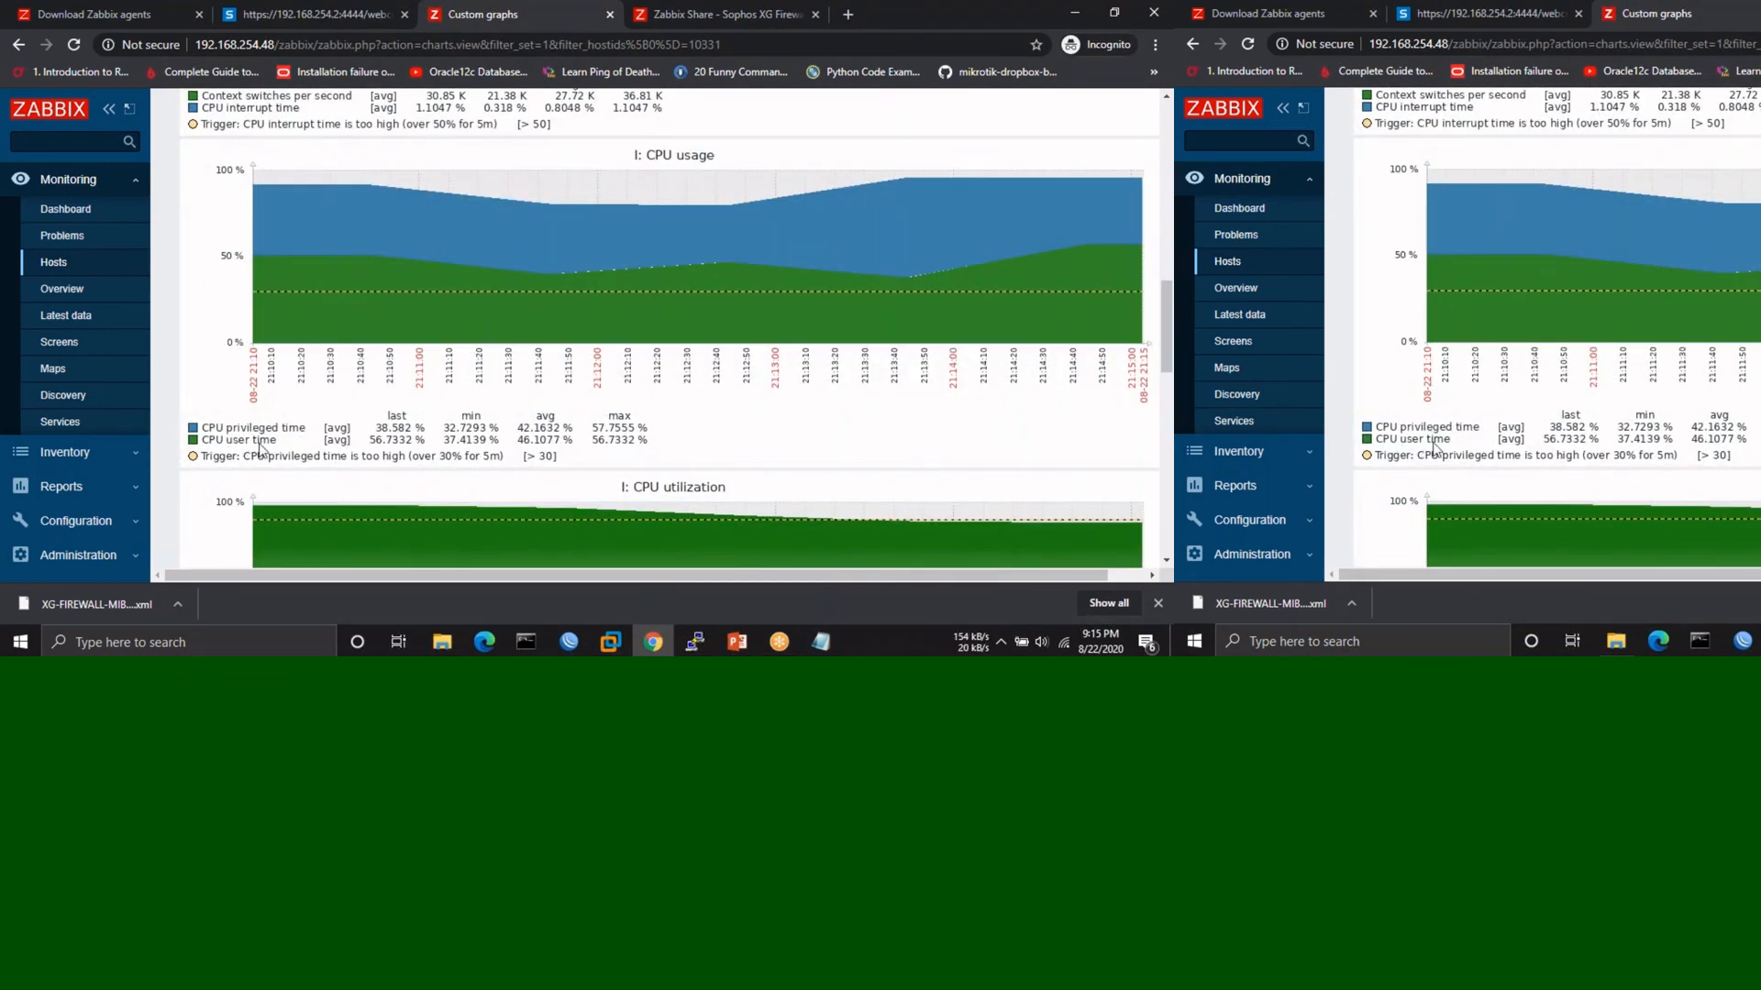
scroll(244, 449, down, 3)
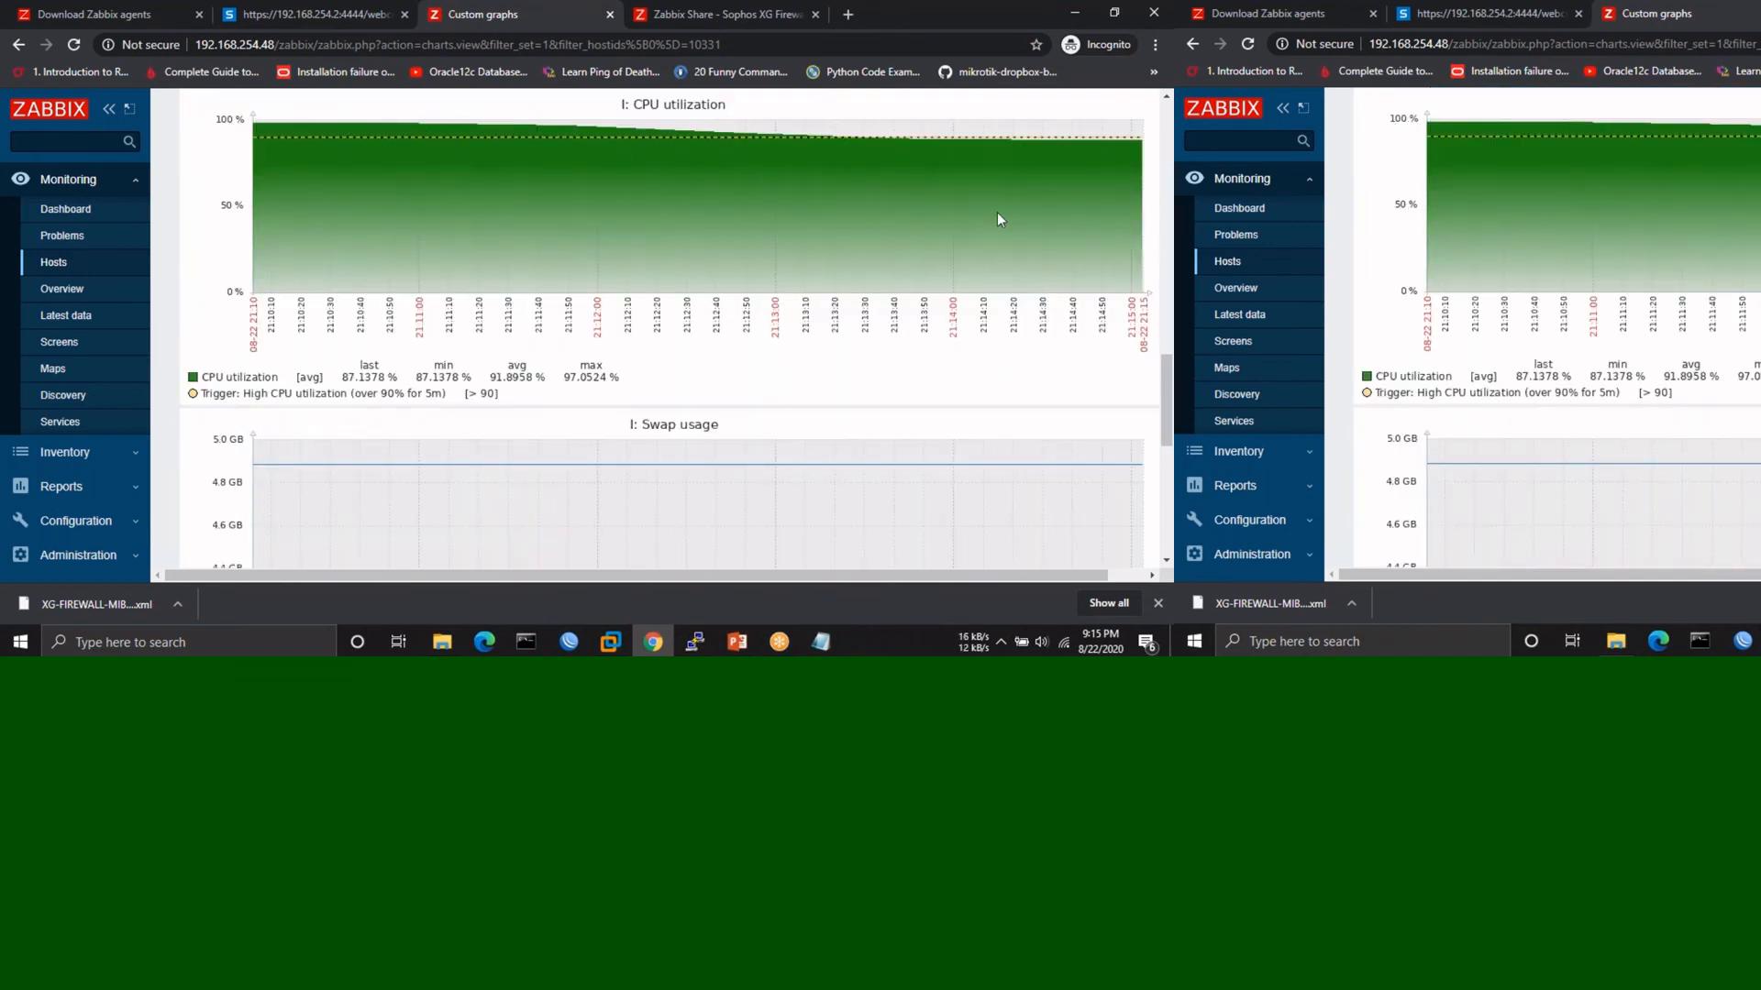
scroll(738, 364, down, 1)
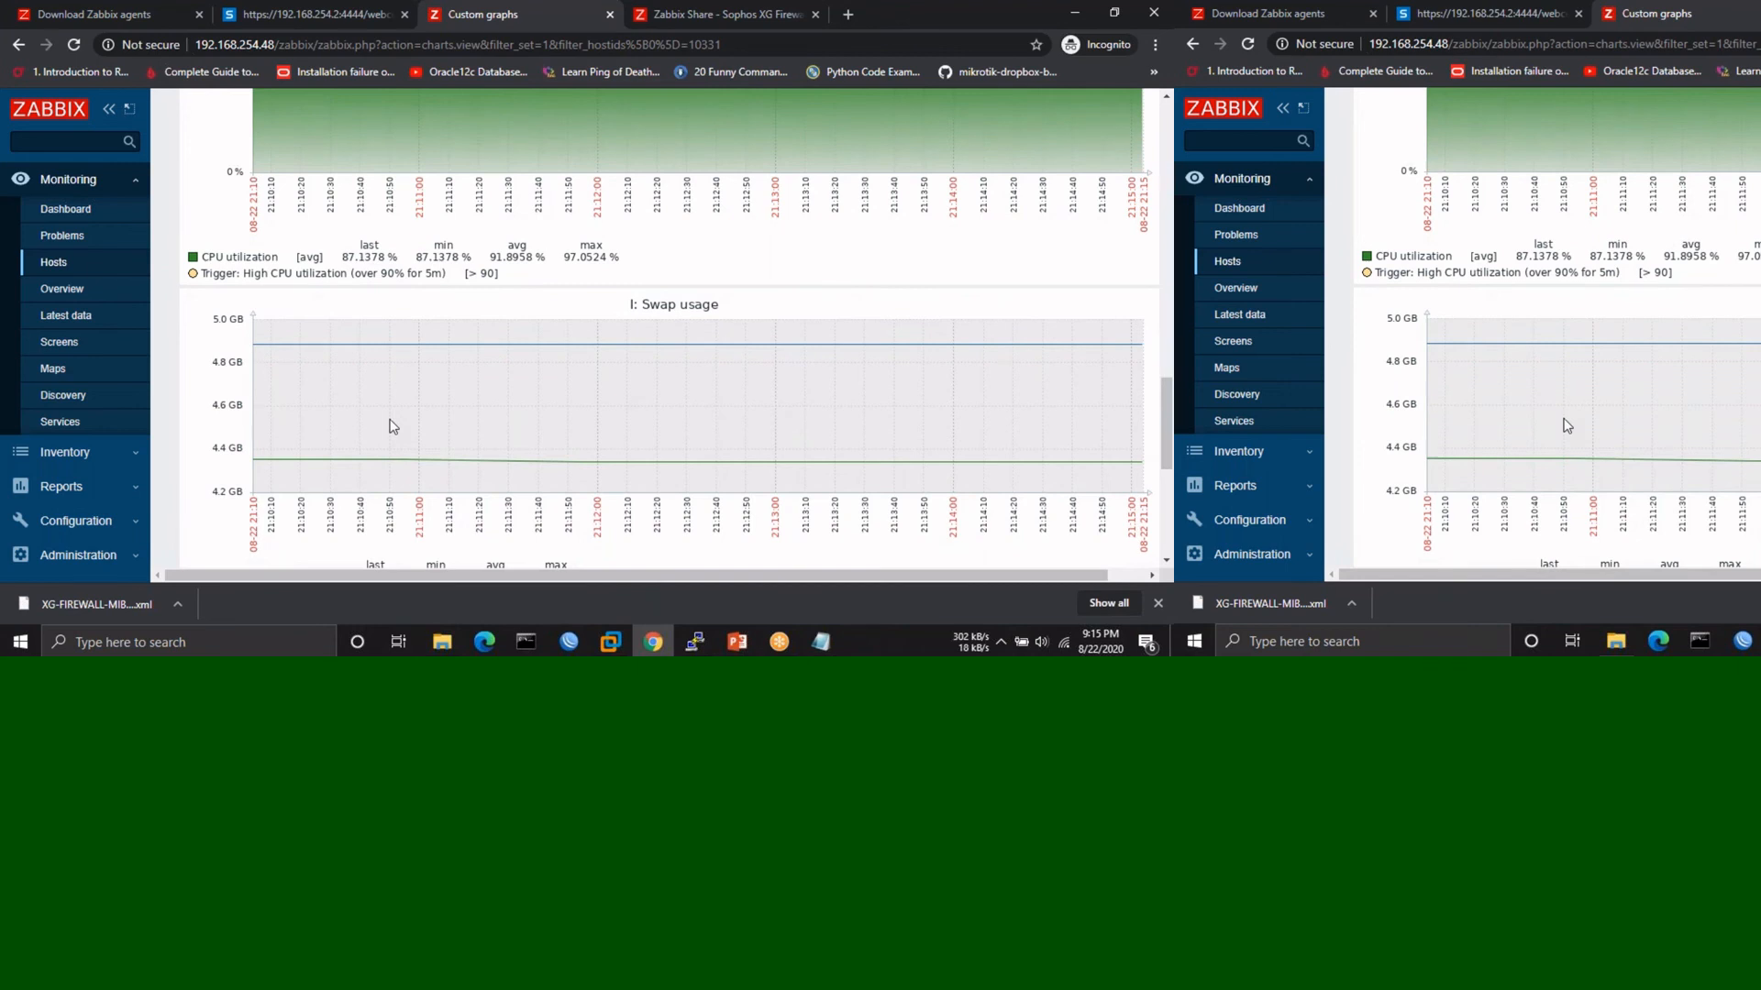
scroll(542, 373, down, 1)
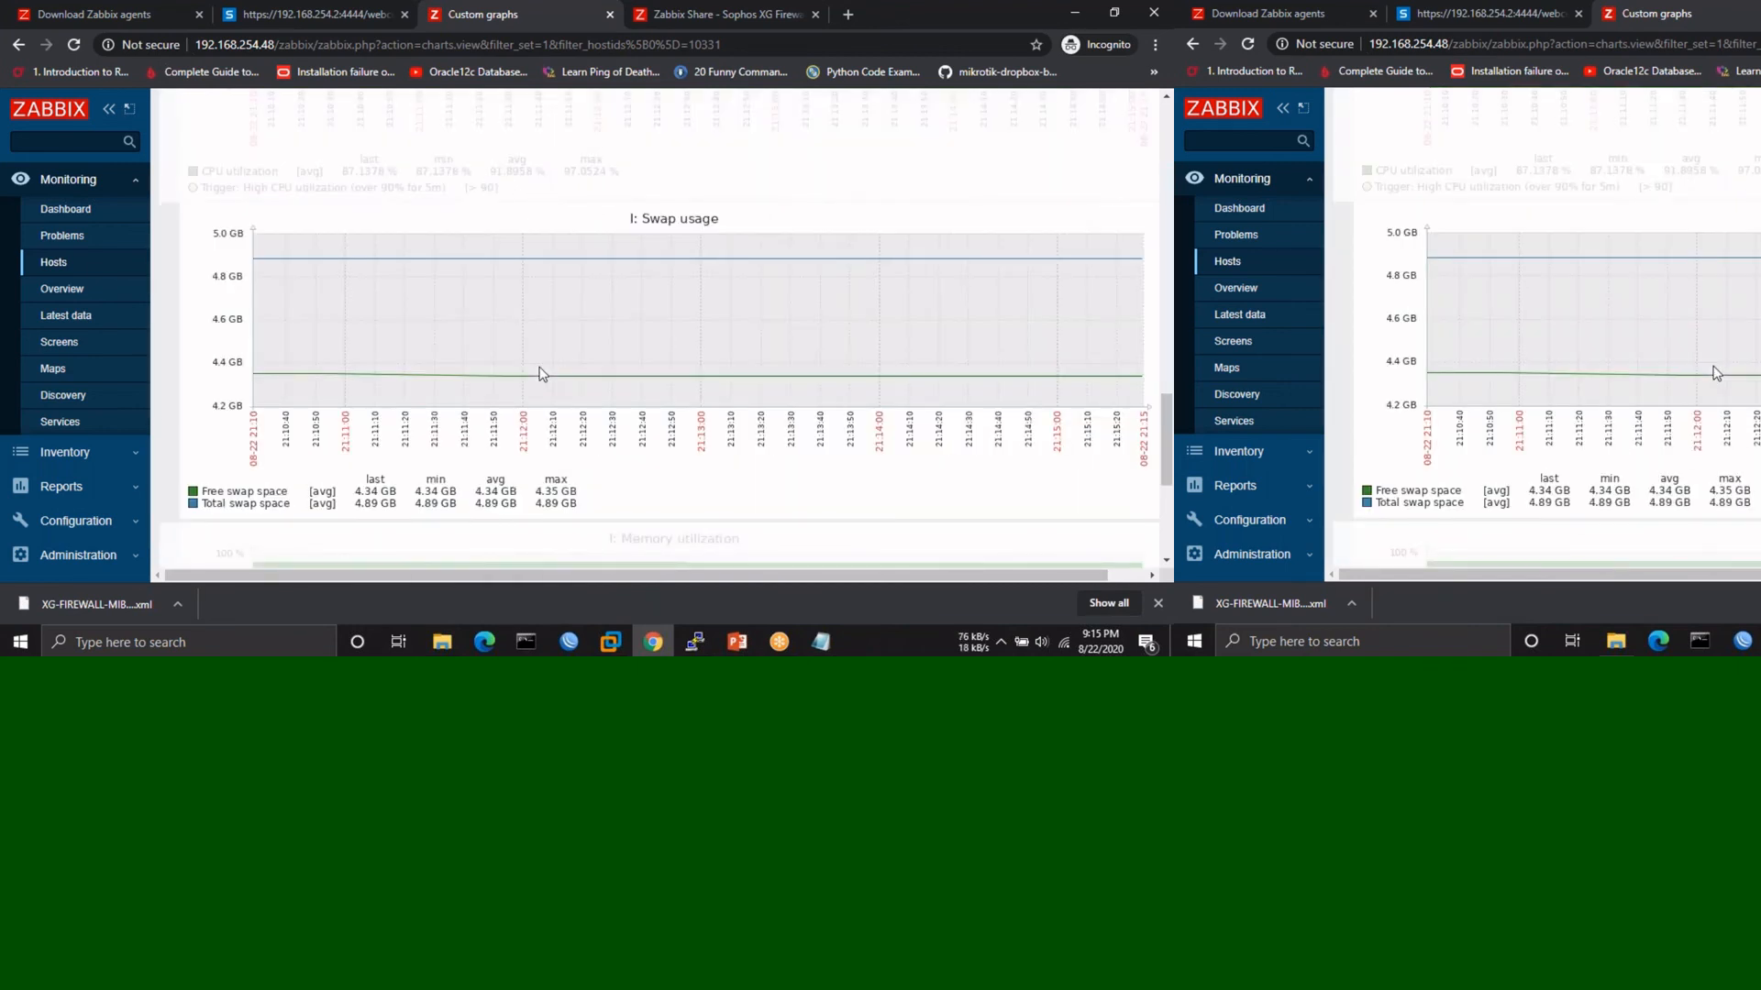
scroll(372, 419, down, 1)
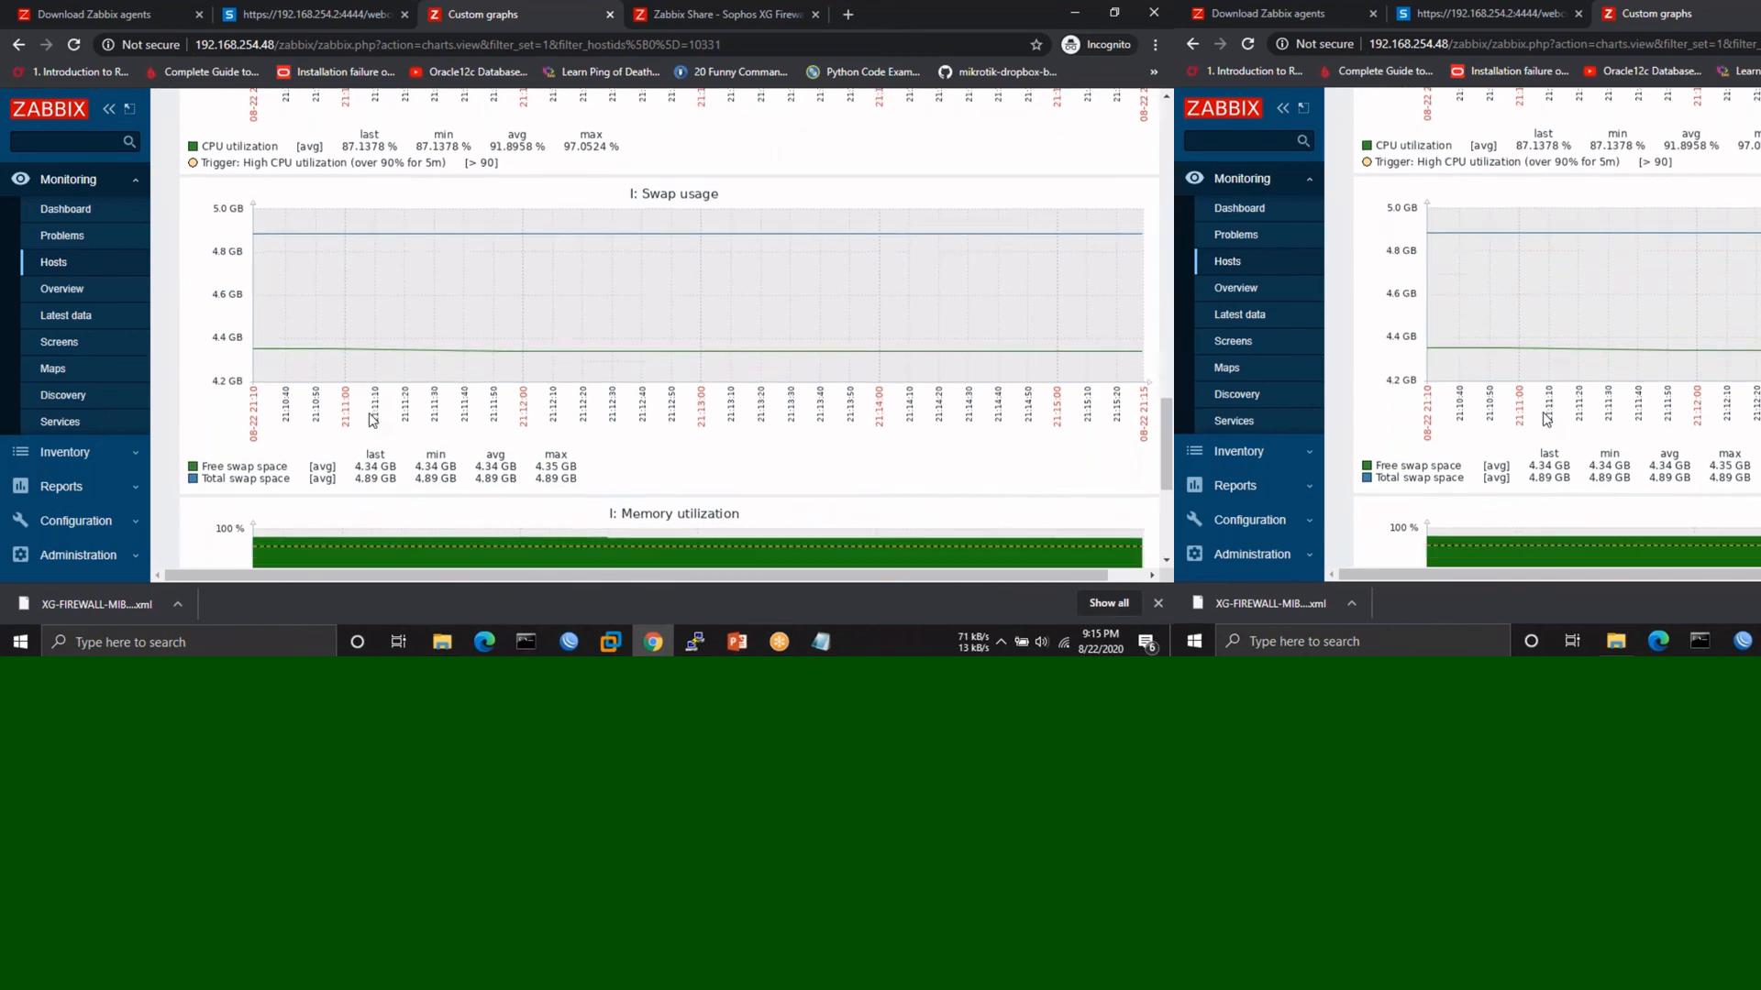
scroll(373, 419, down, 3)
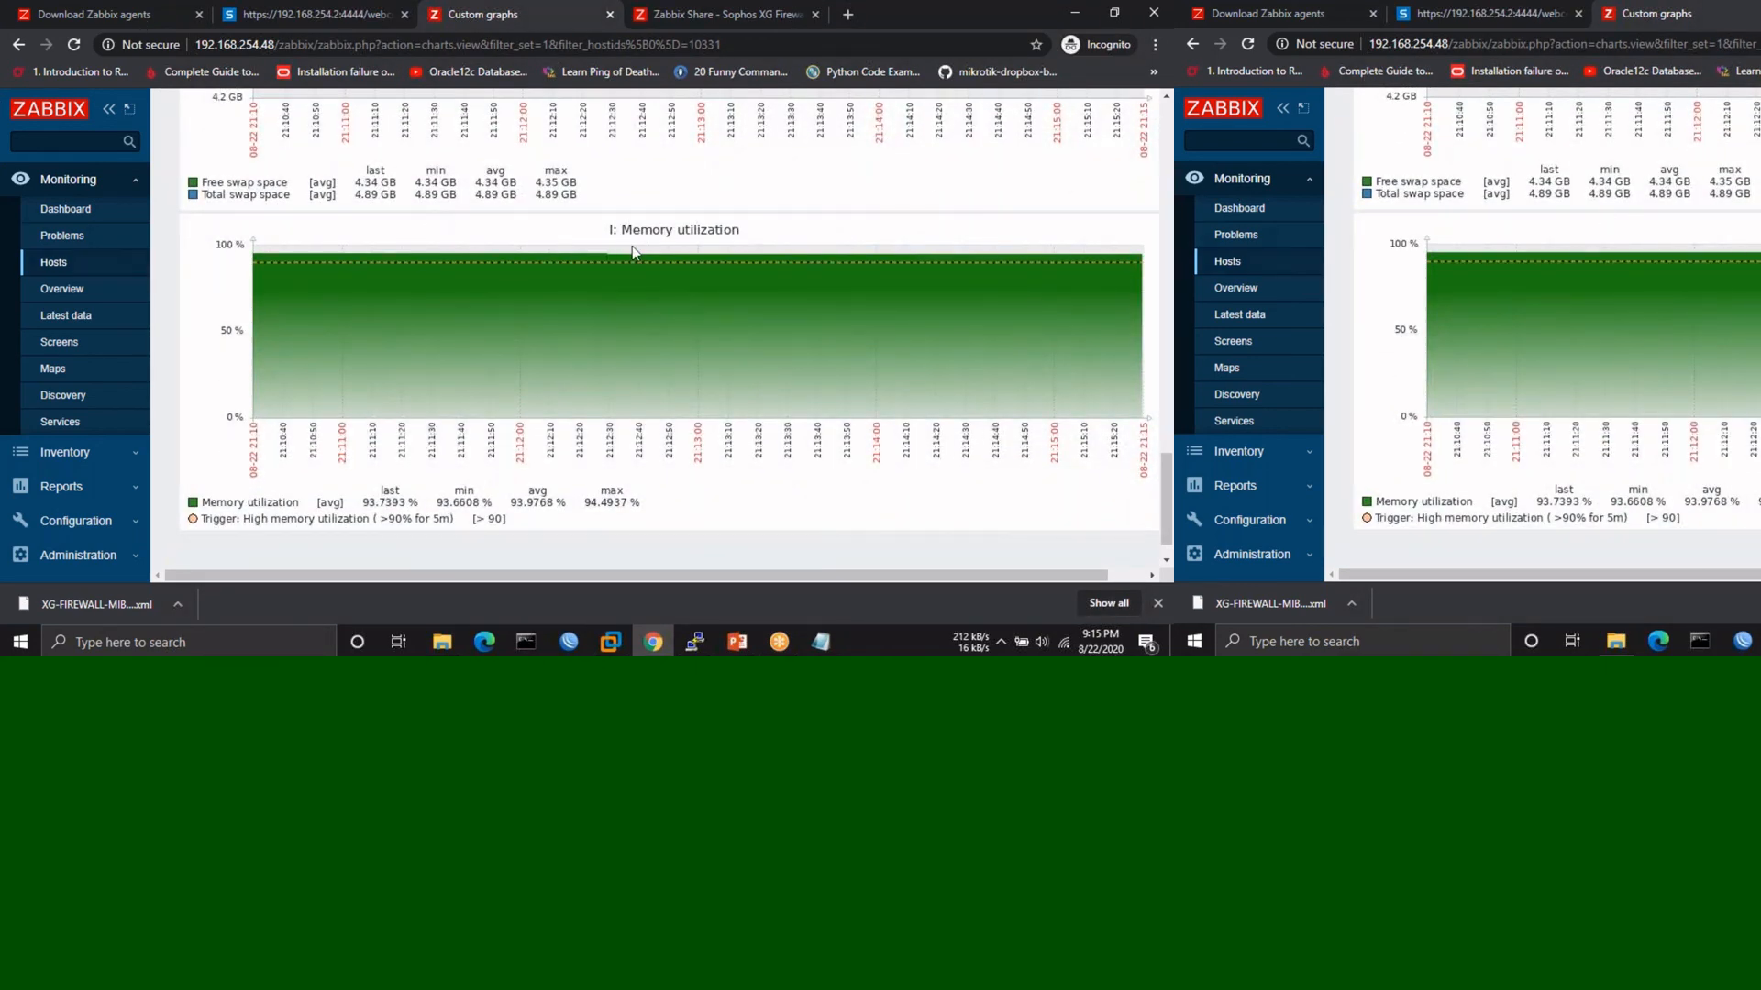
scroll(521, 338, down, 1)
scroll(521, 339, up, 20)
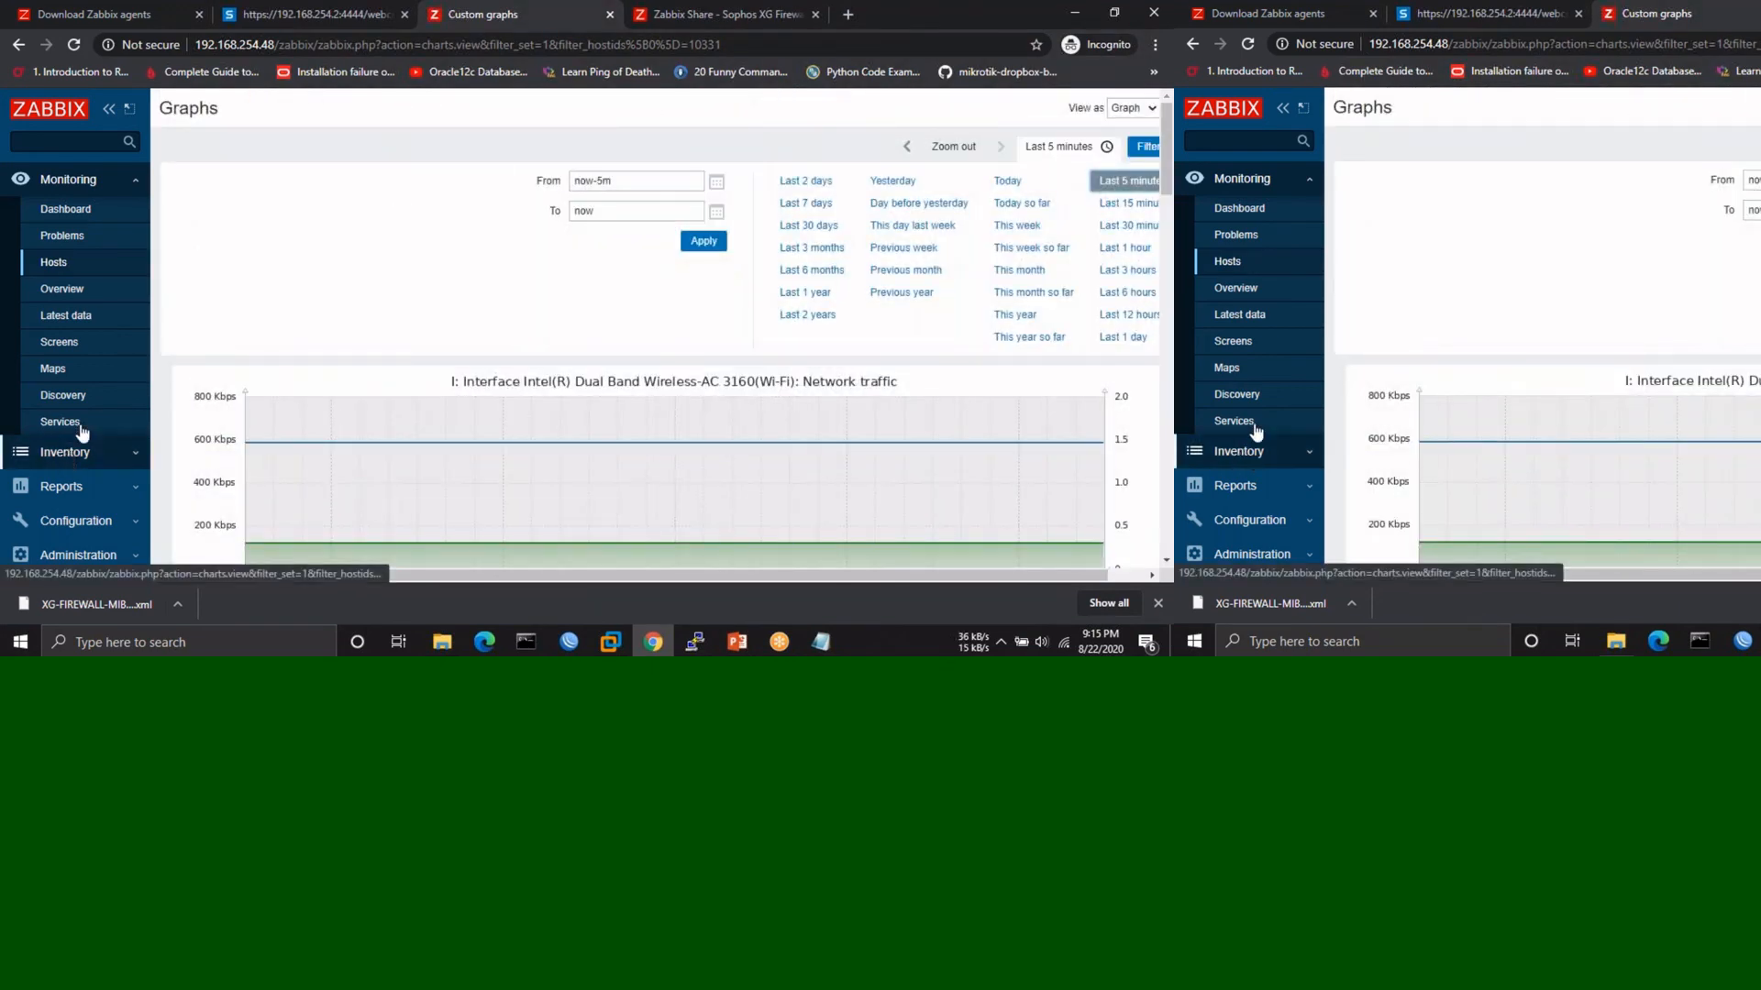
- Open the Windows host's list of 41 items from the host configuration list
click(69, 519)
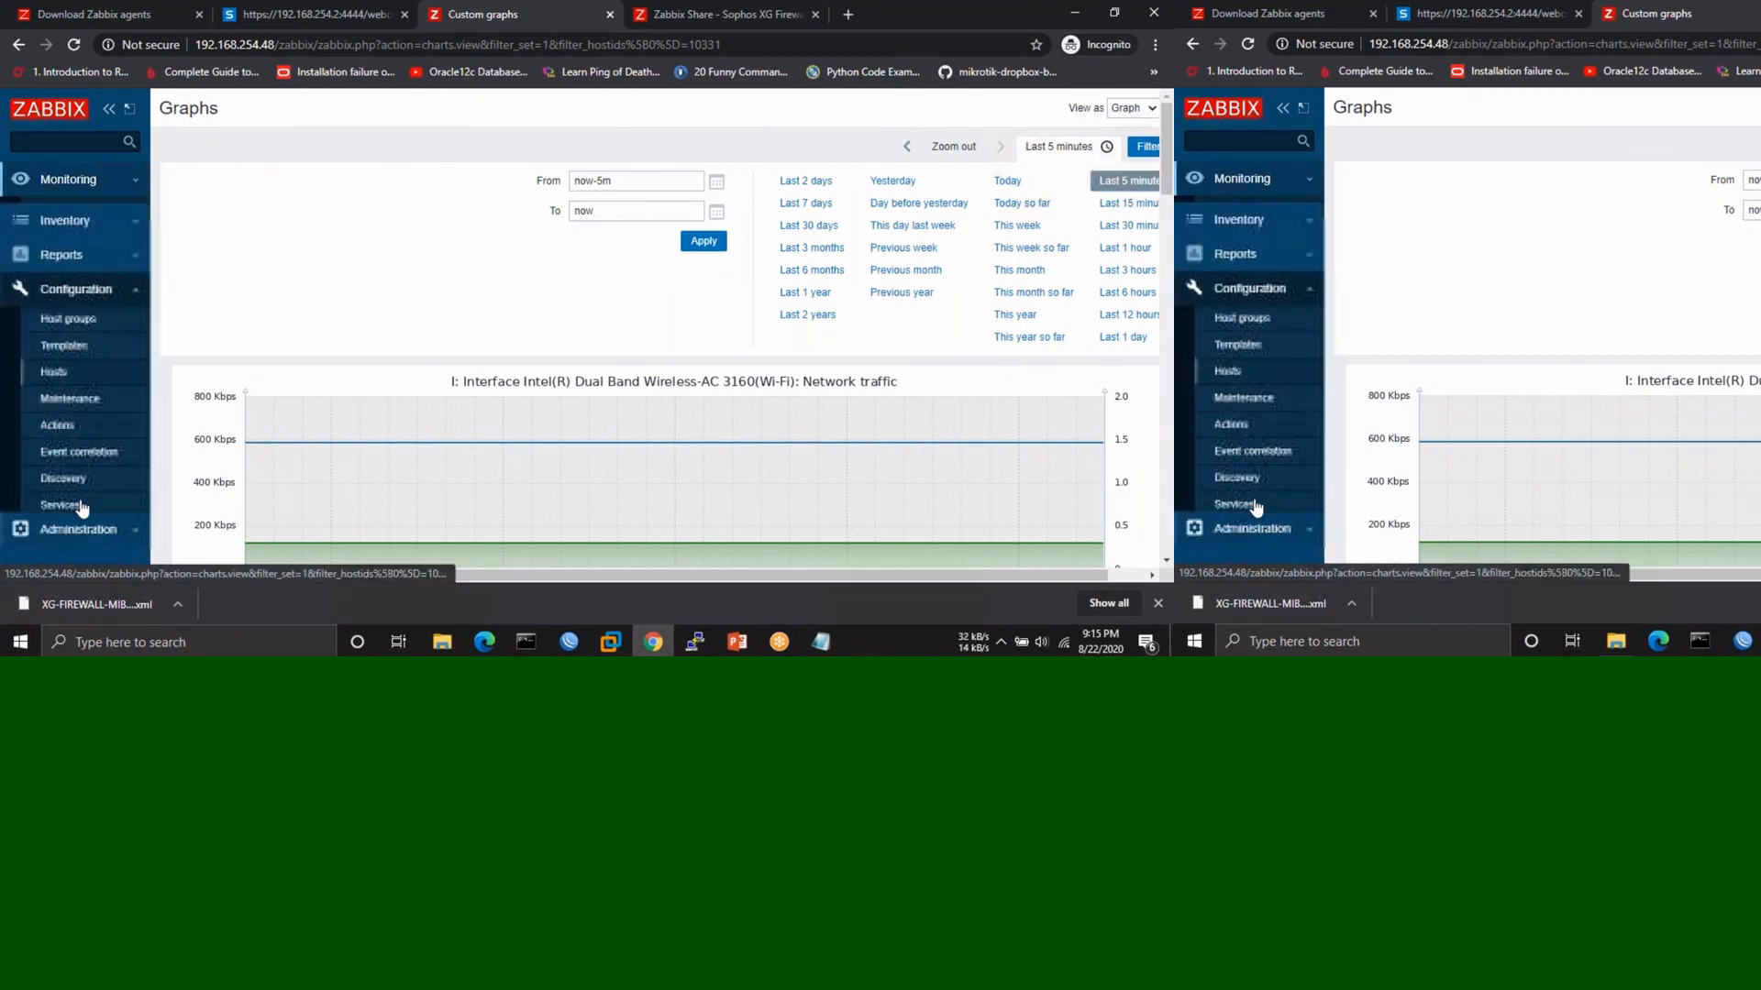
click(55, 365)
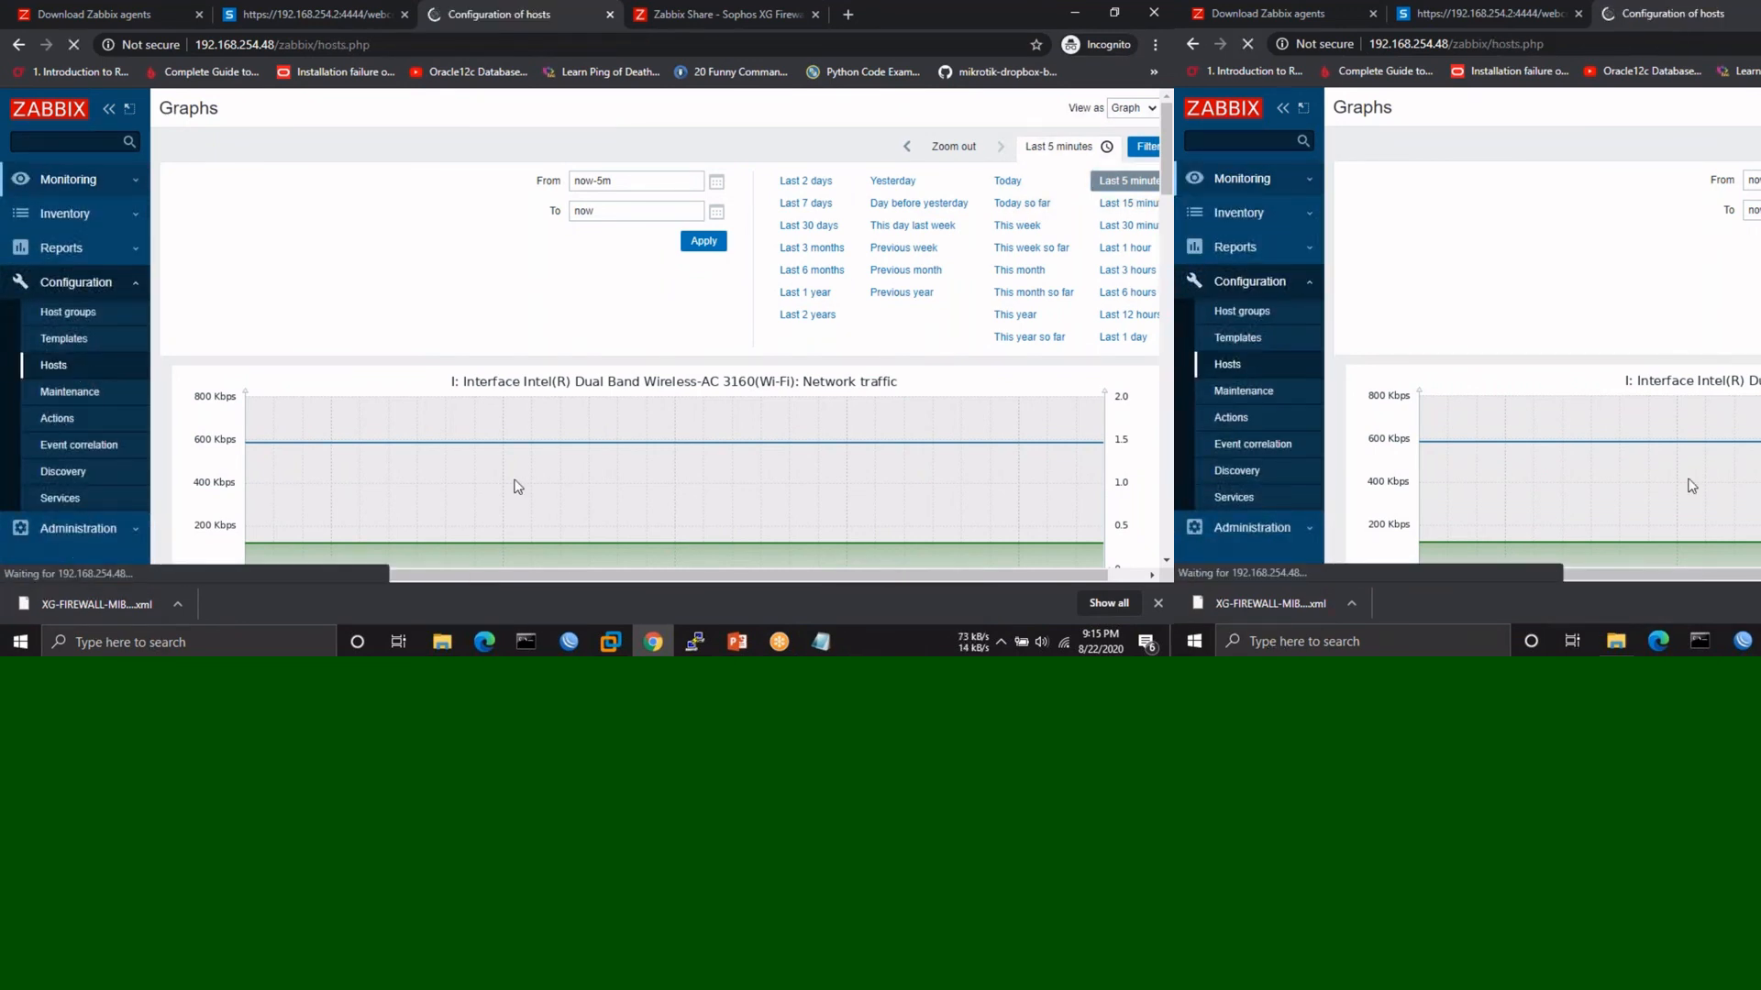
scroll(511, 487, down, 2)
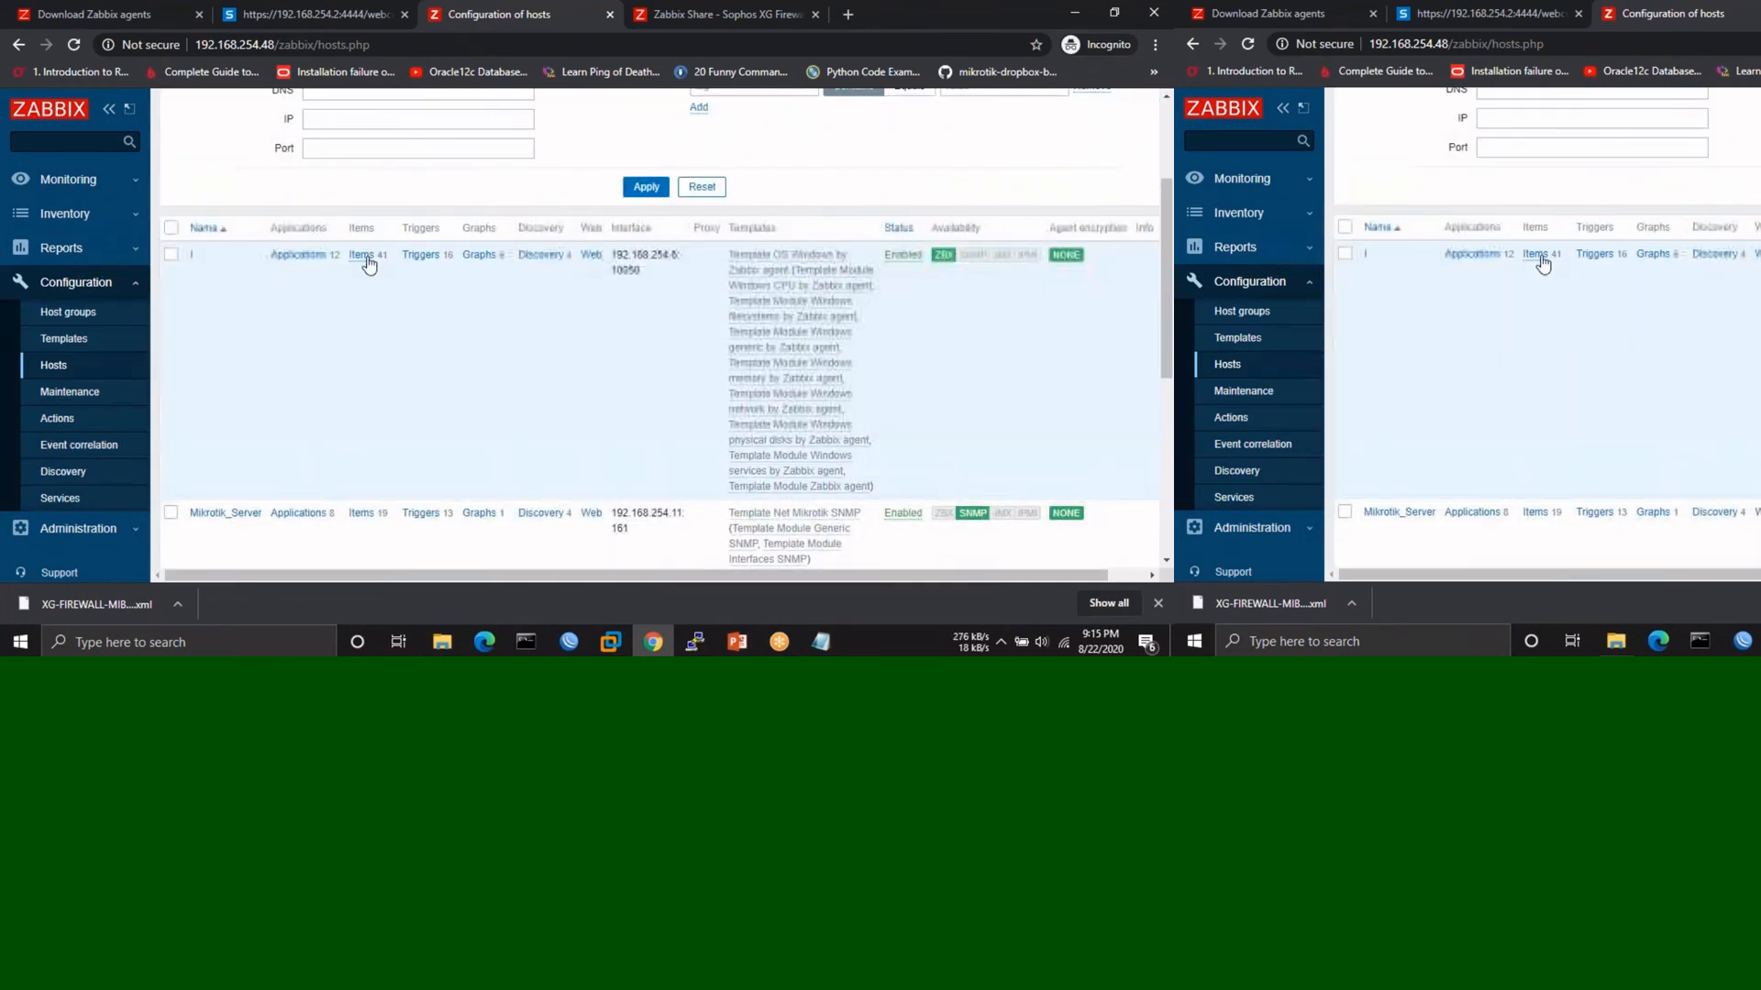
click(364, 256)
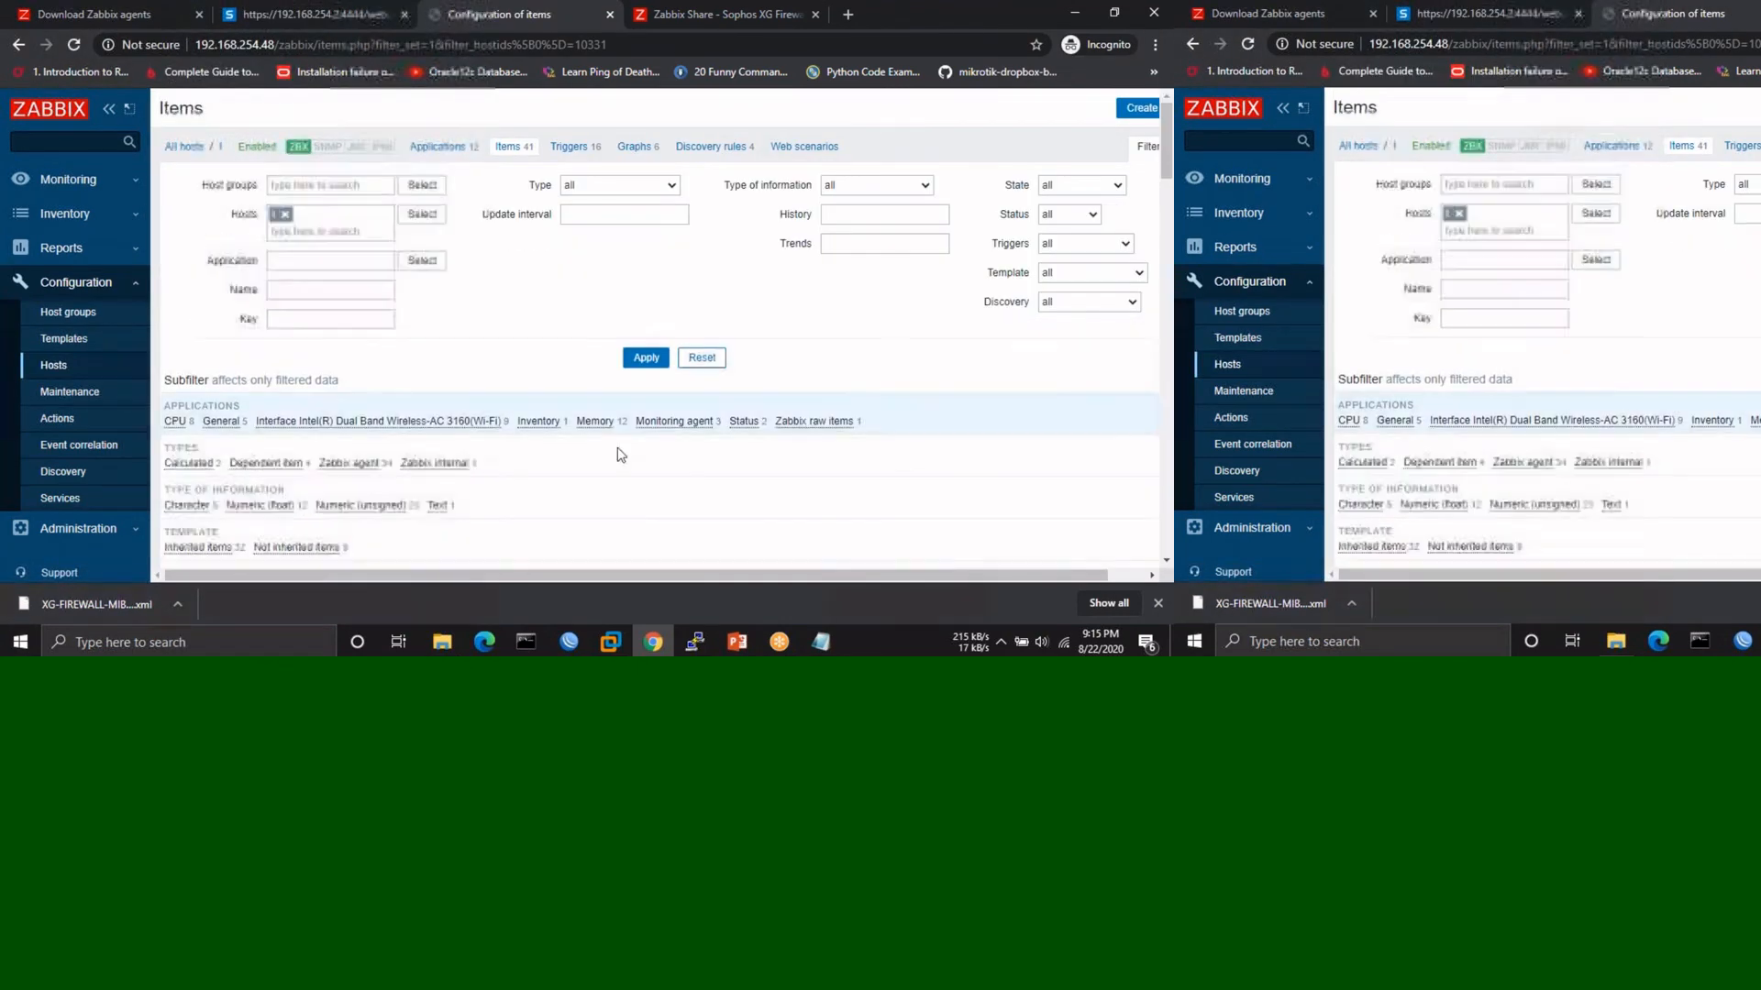
- Scroll through the 41 items, then return to the All hosts list
scroll(620, 455, down, 7)
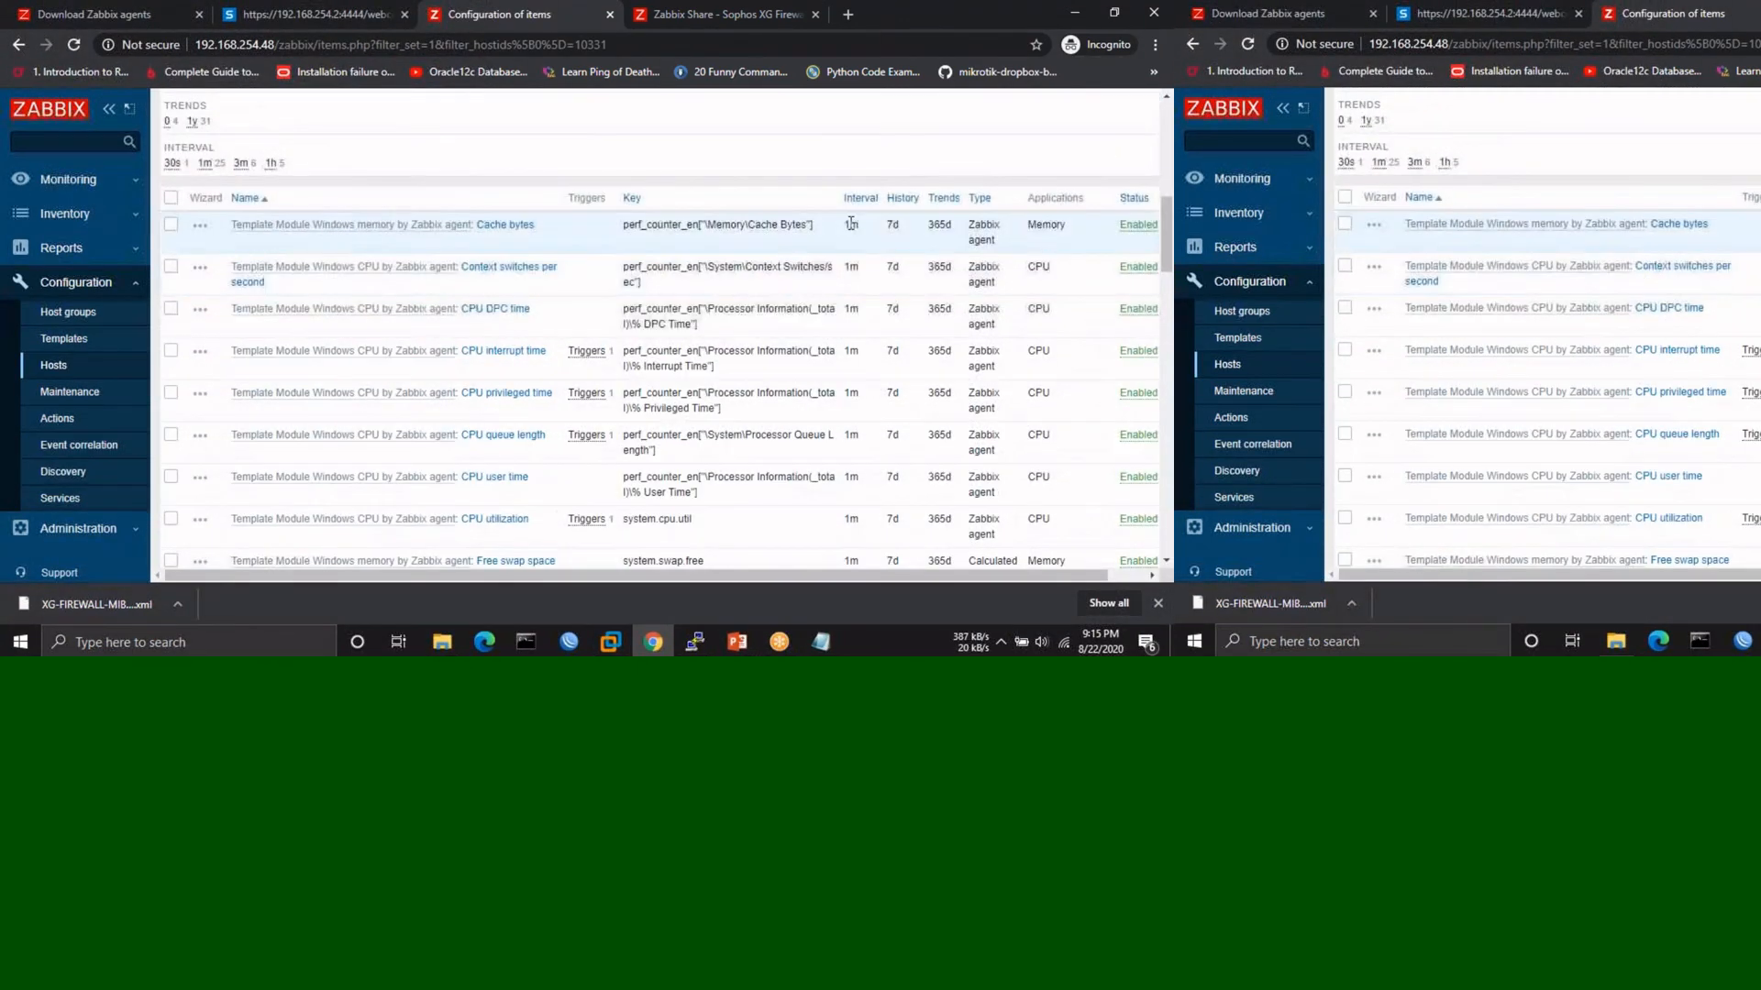
scroll(835, 367, down, 3)
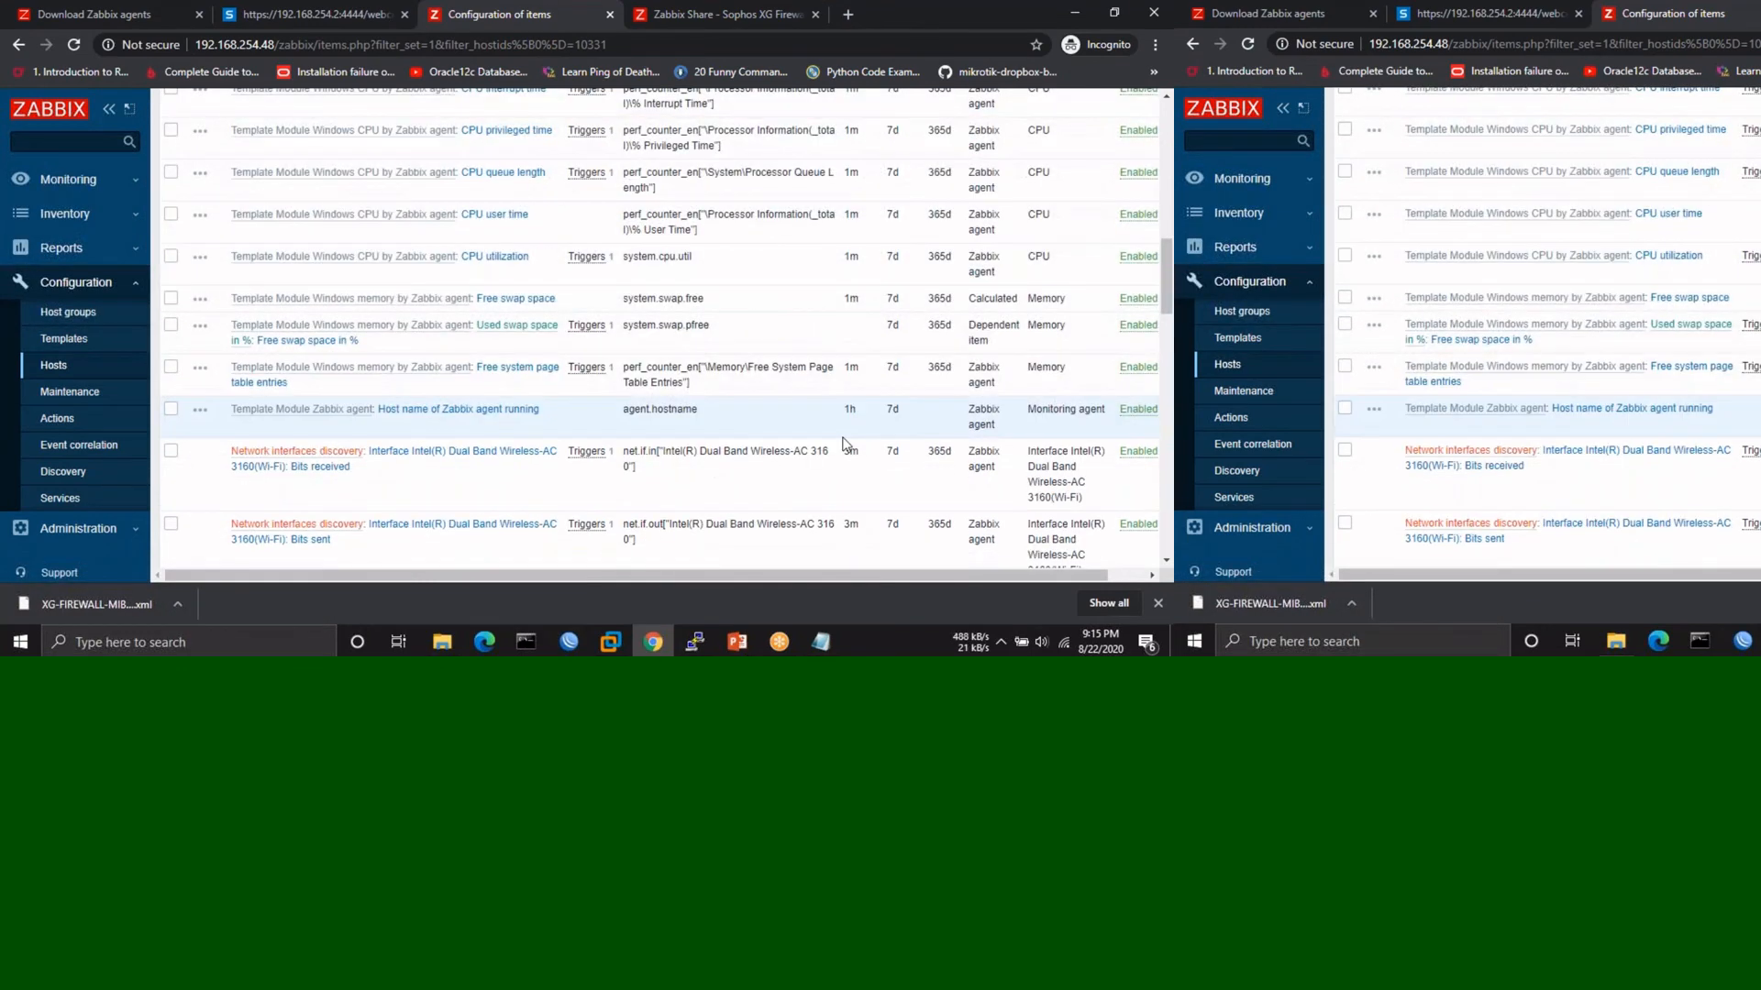
scroll(844, 444, down, 2)
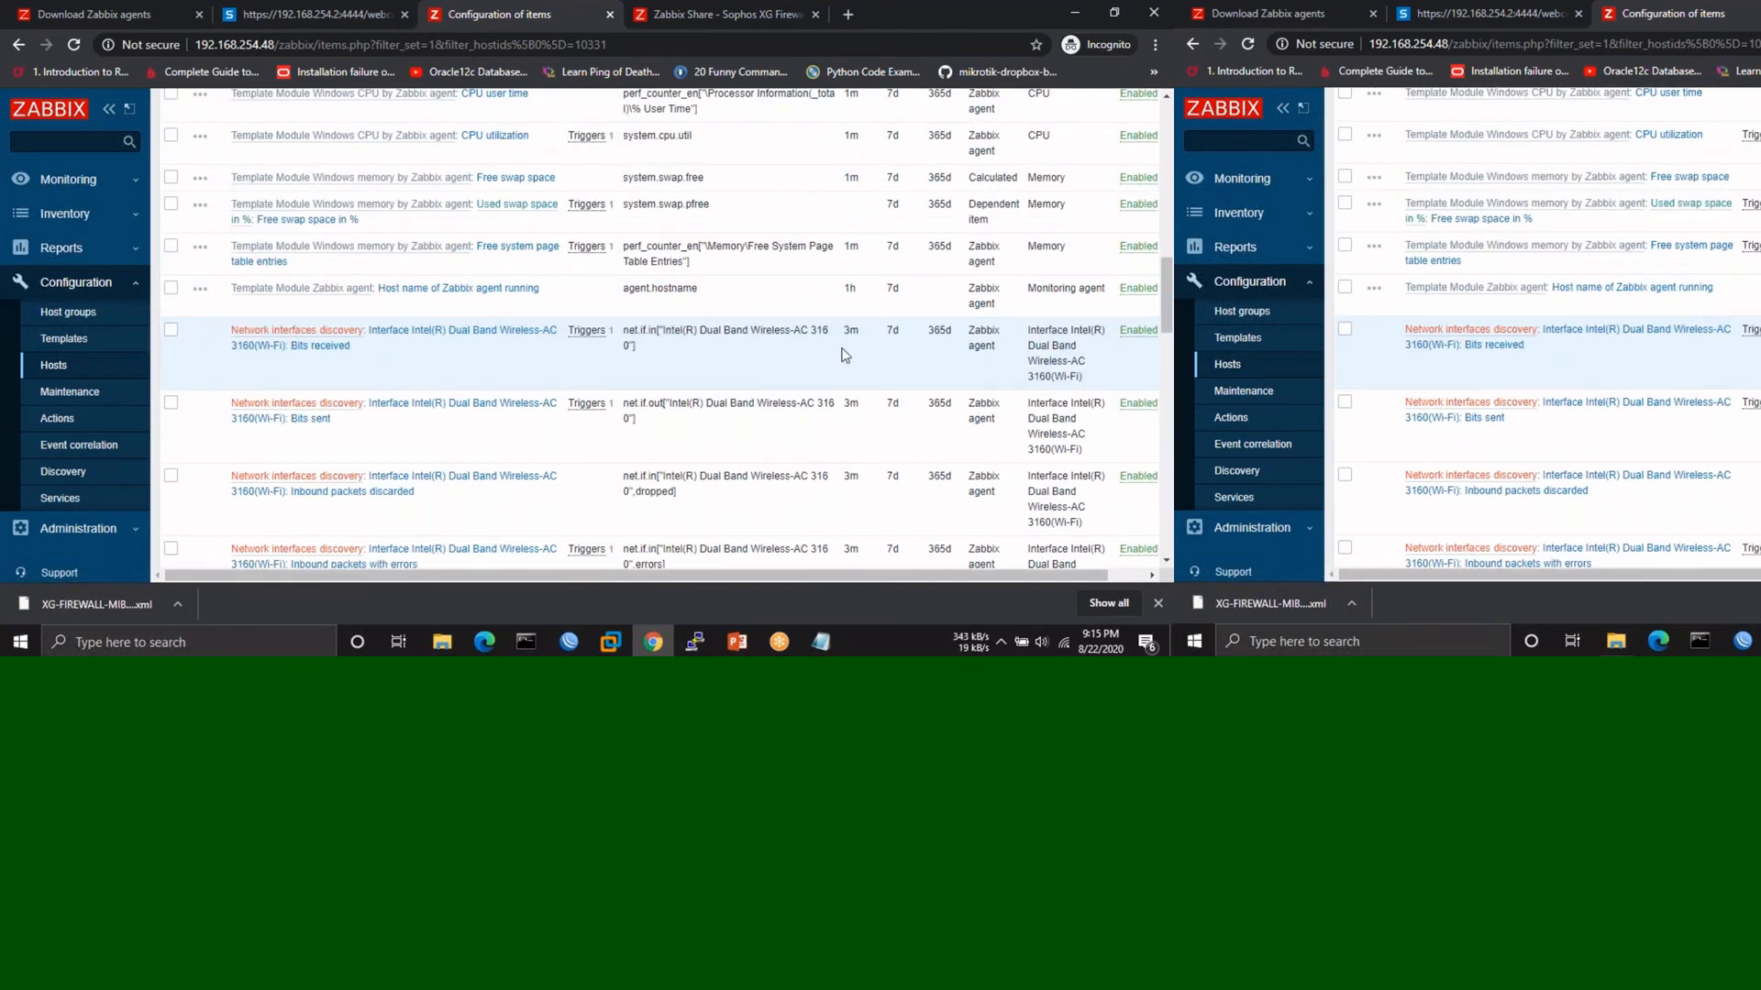
scroll(844, 355, down, 4)
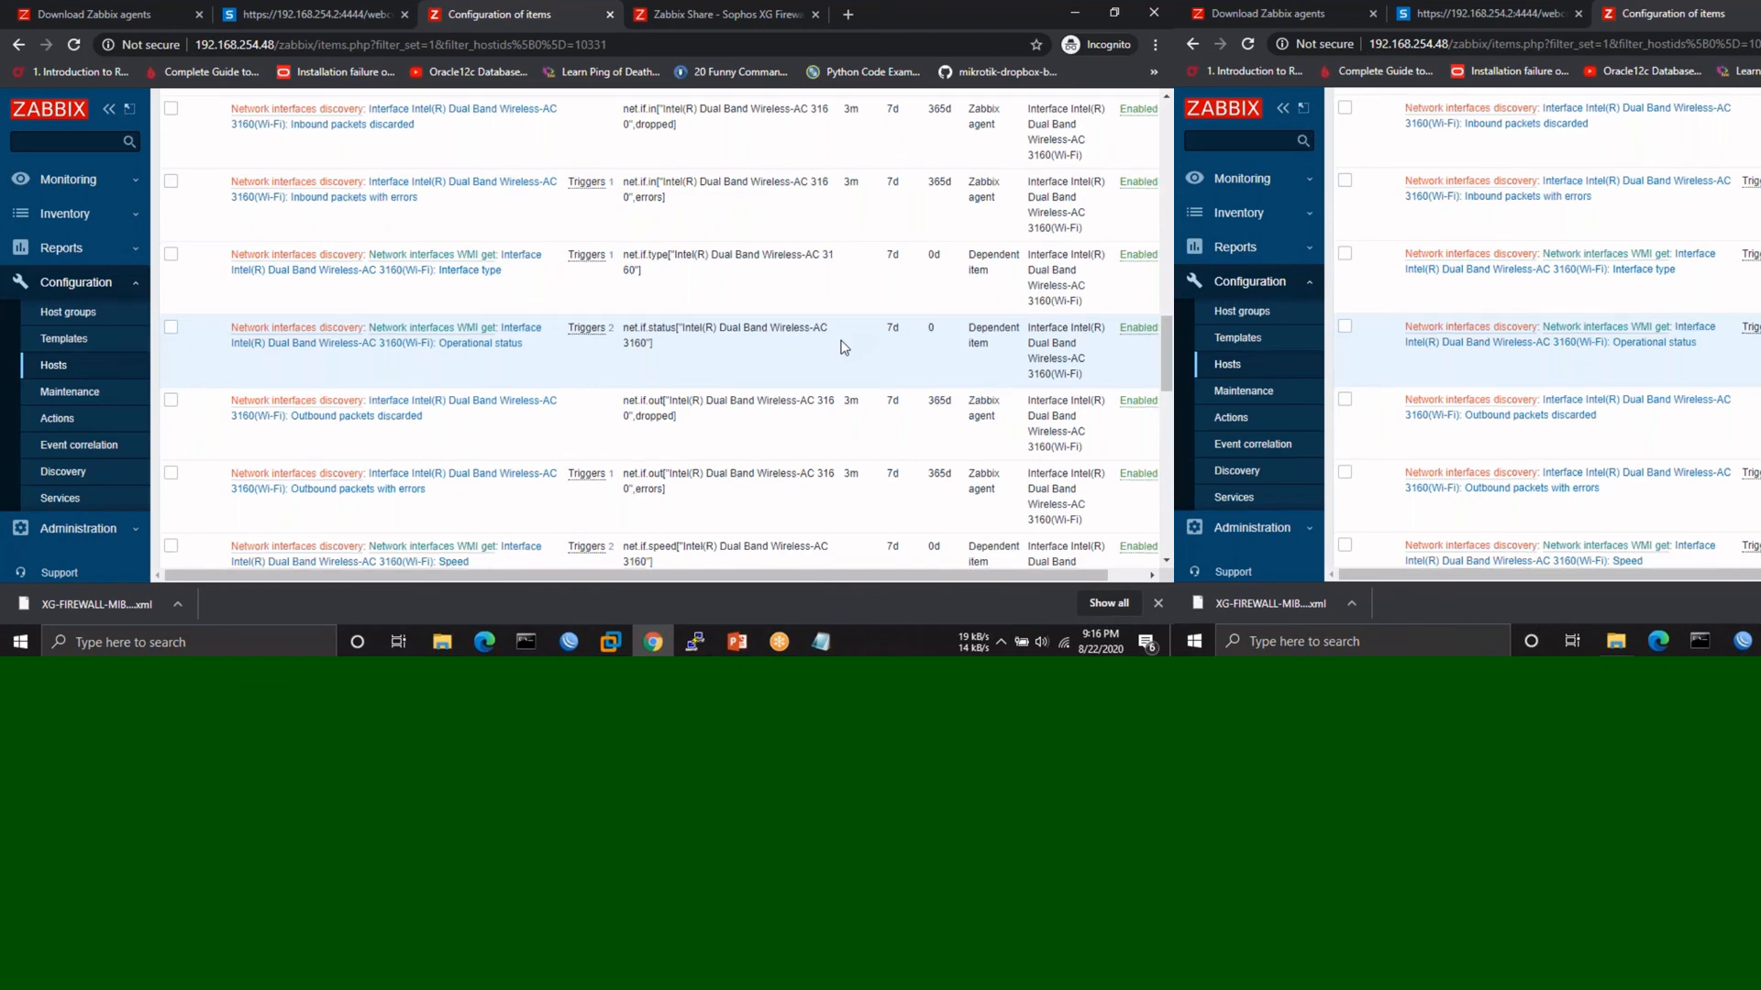
scroll(843, 347, down, 3)
scroll(658, 399, down, 10)
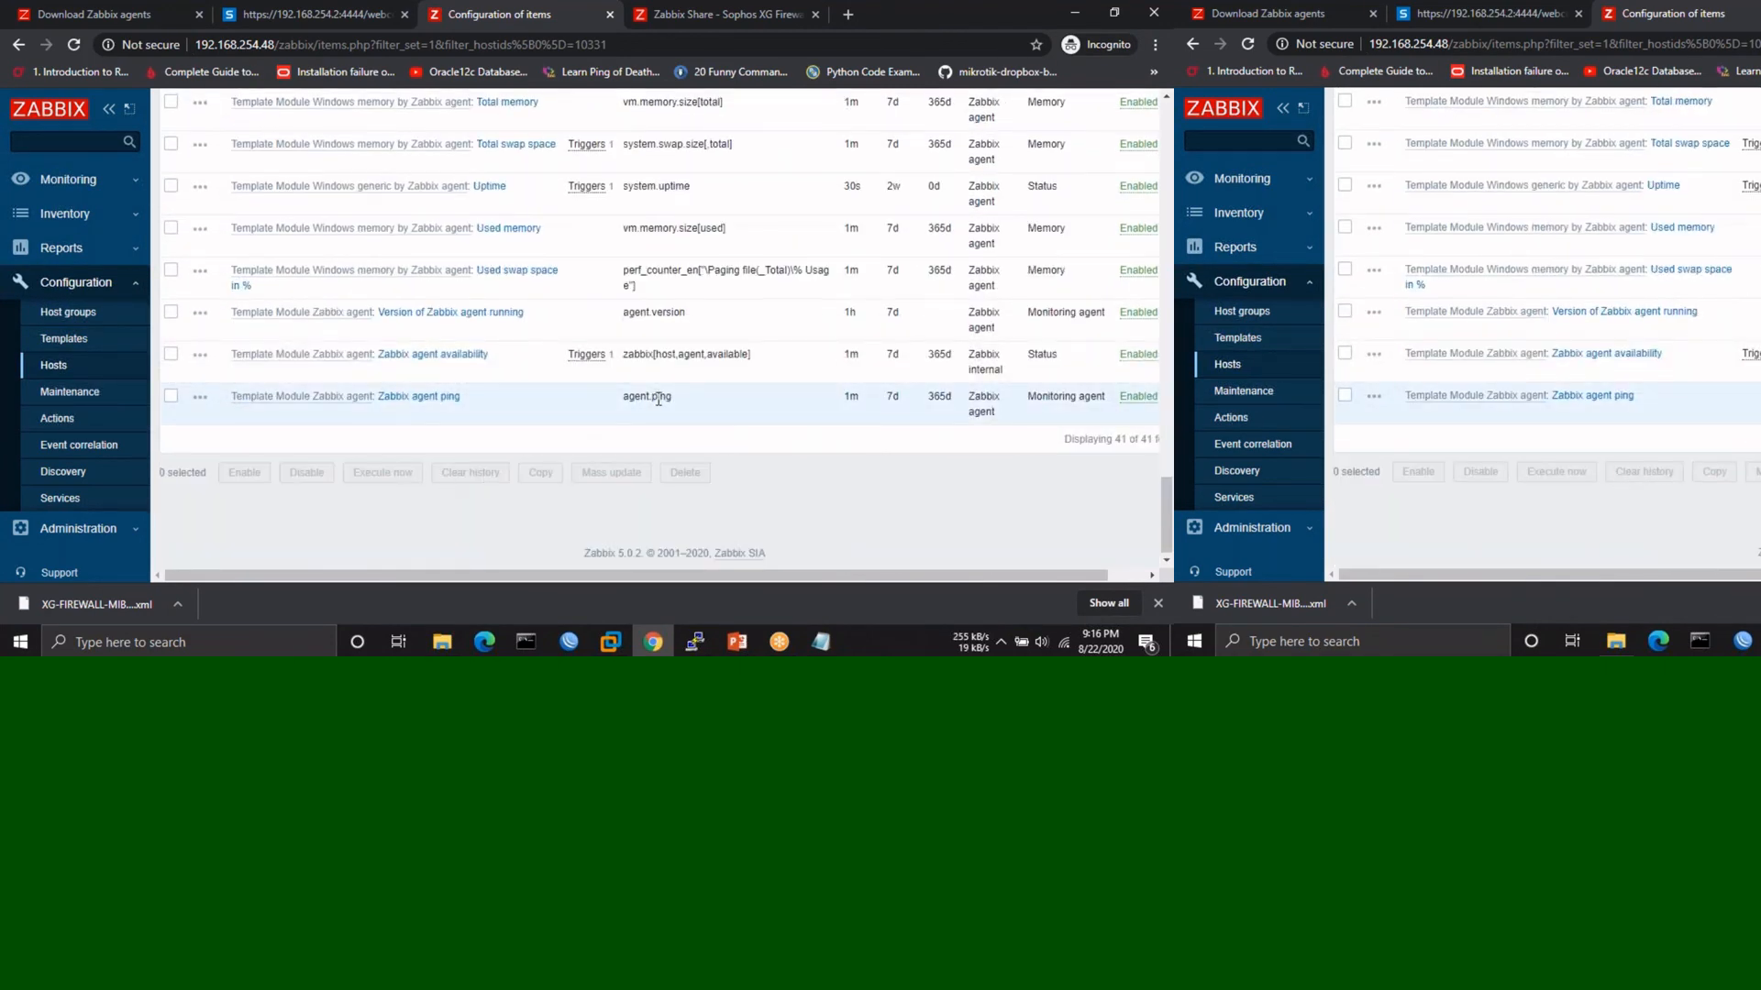
scroll(875, 323, up, 8)
scroll(876, 322, up, 10)
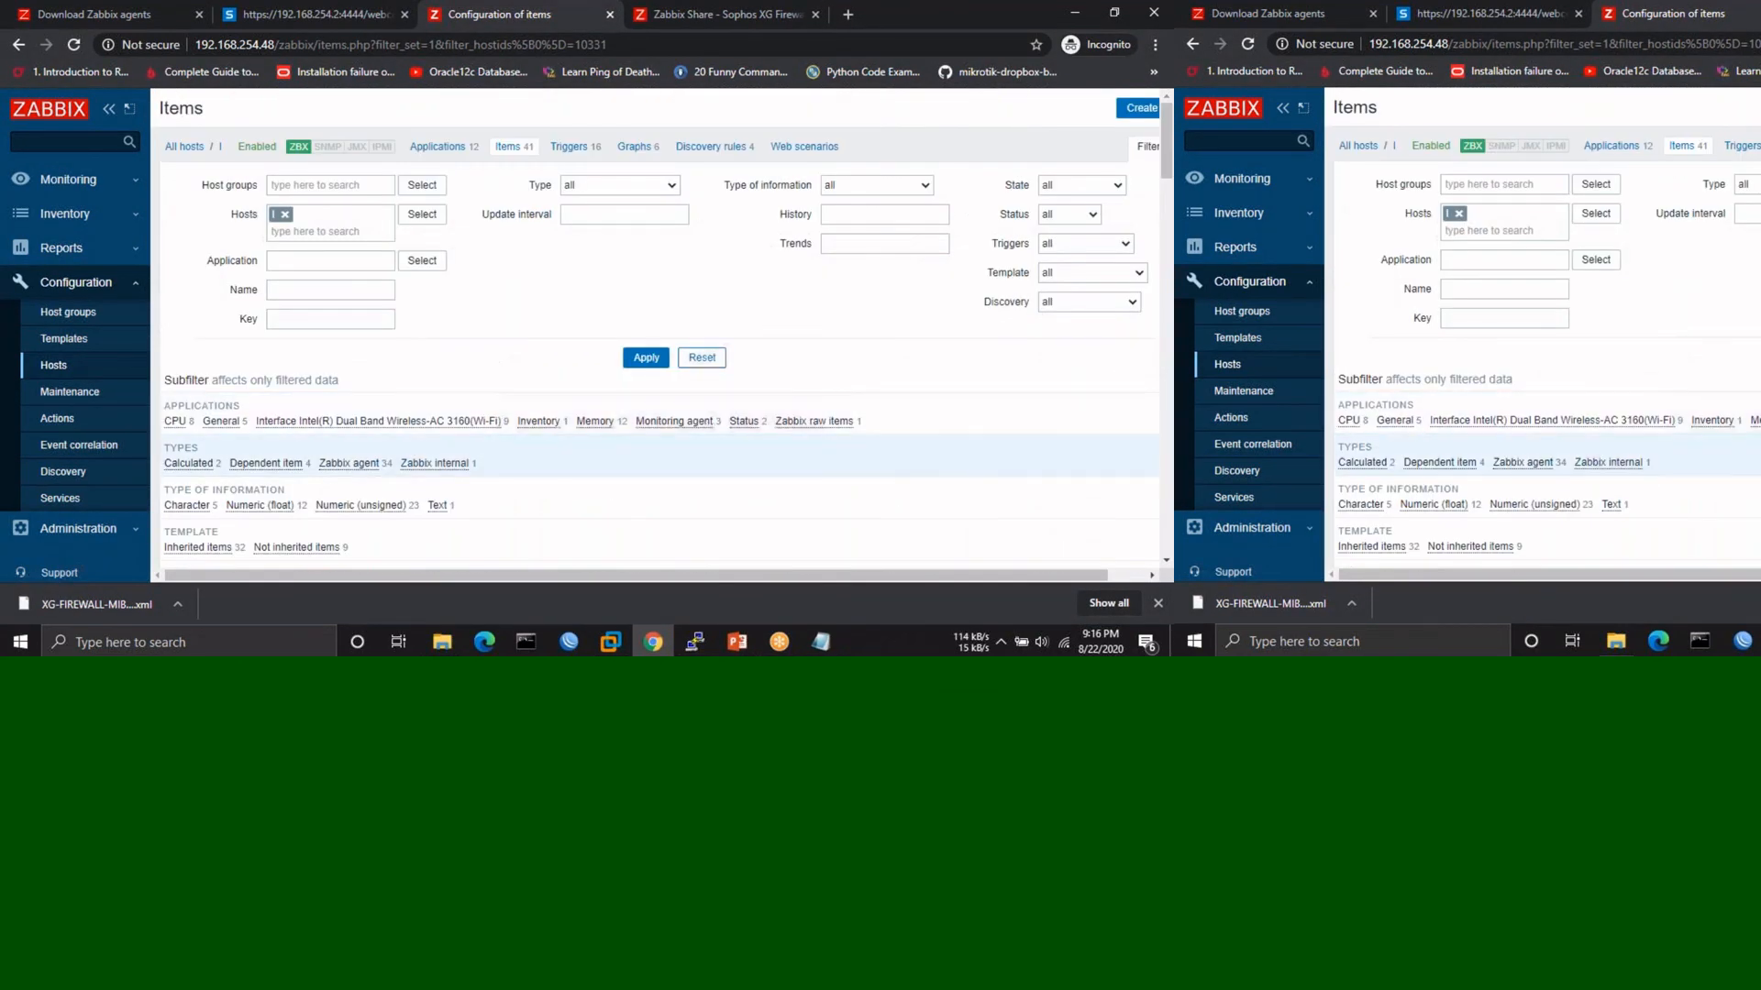
scroll(658, 330, down, 4)
scroll(98, 143, up, 4)
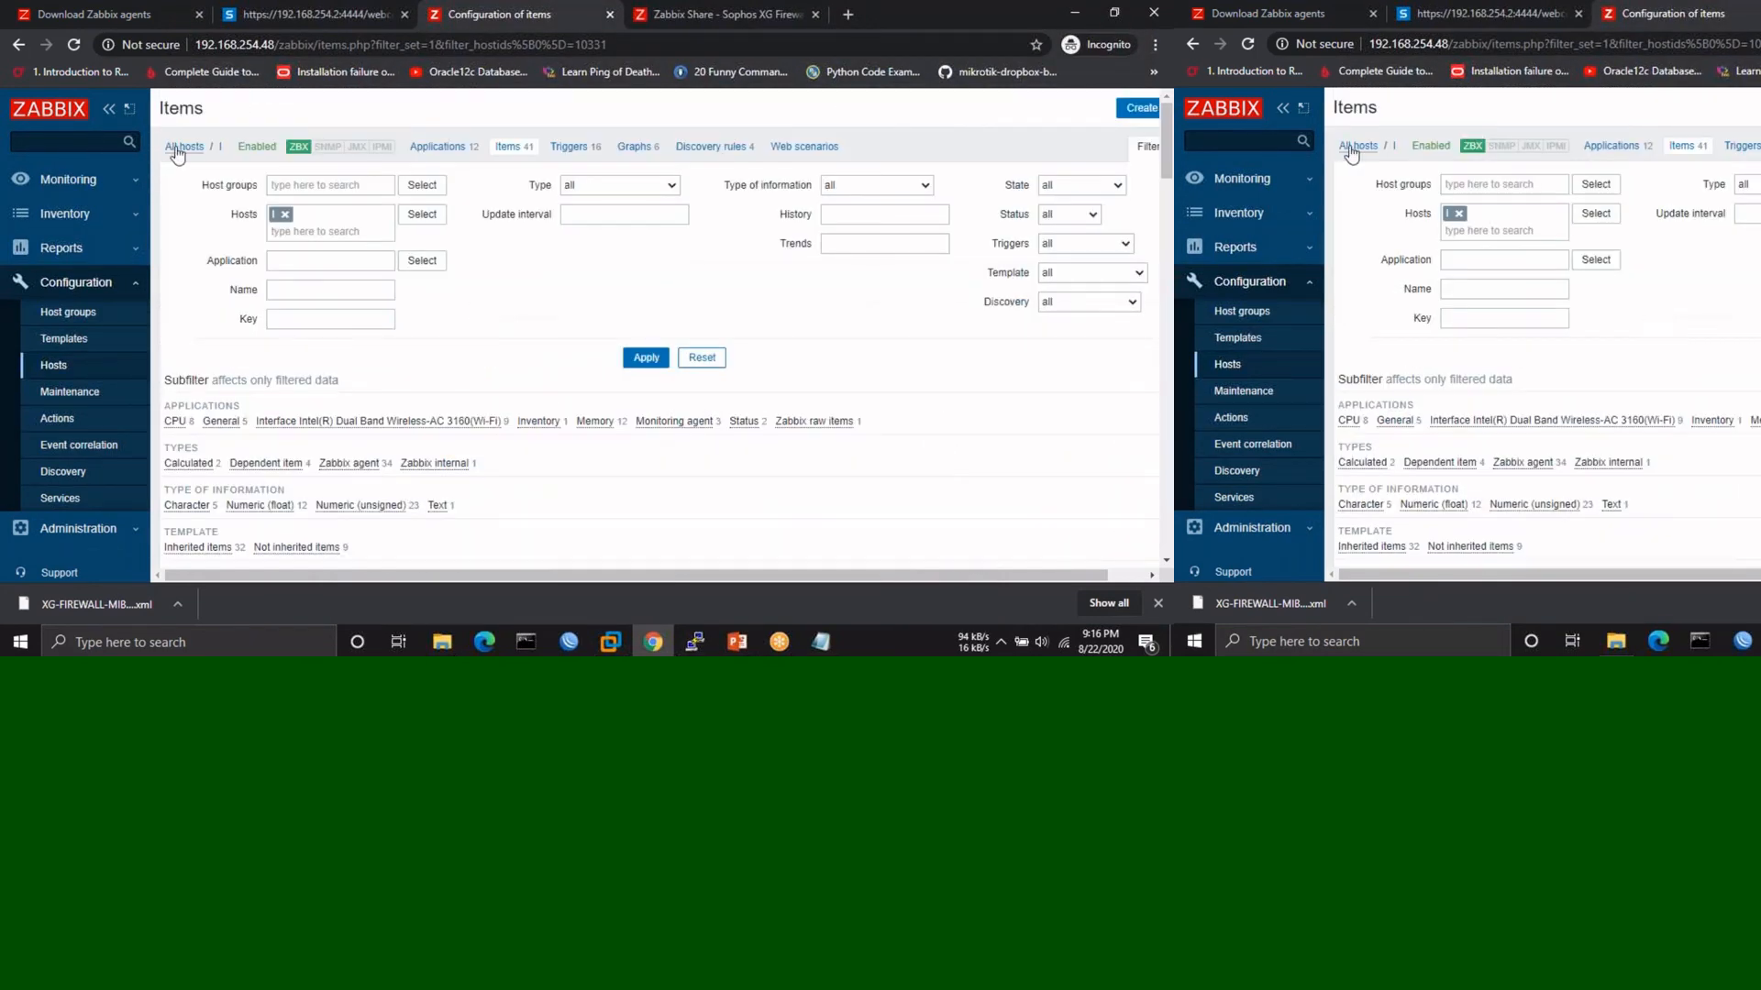
click(183, 146)
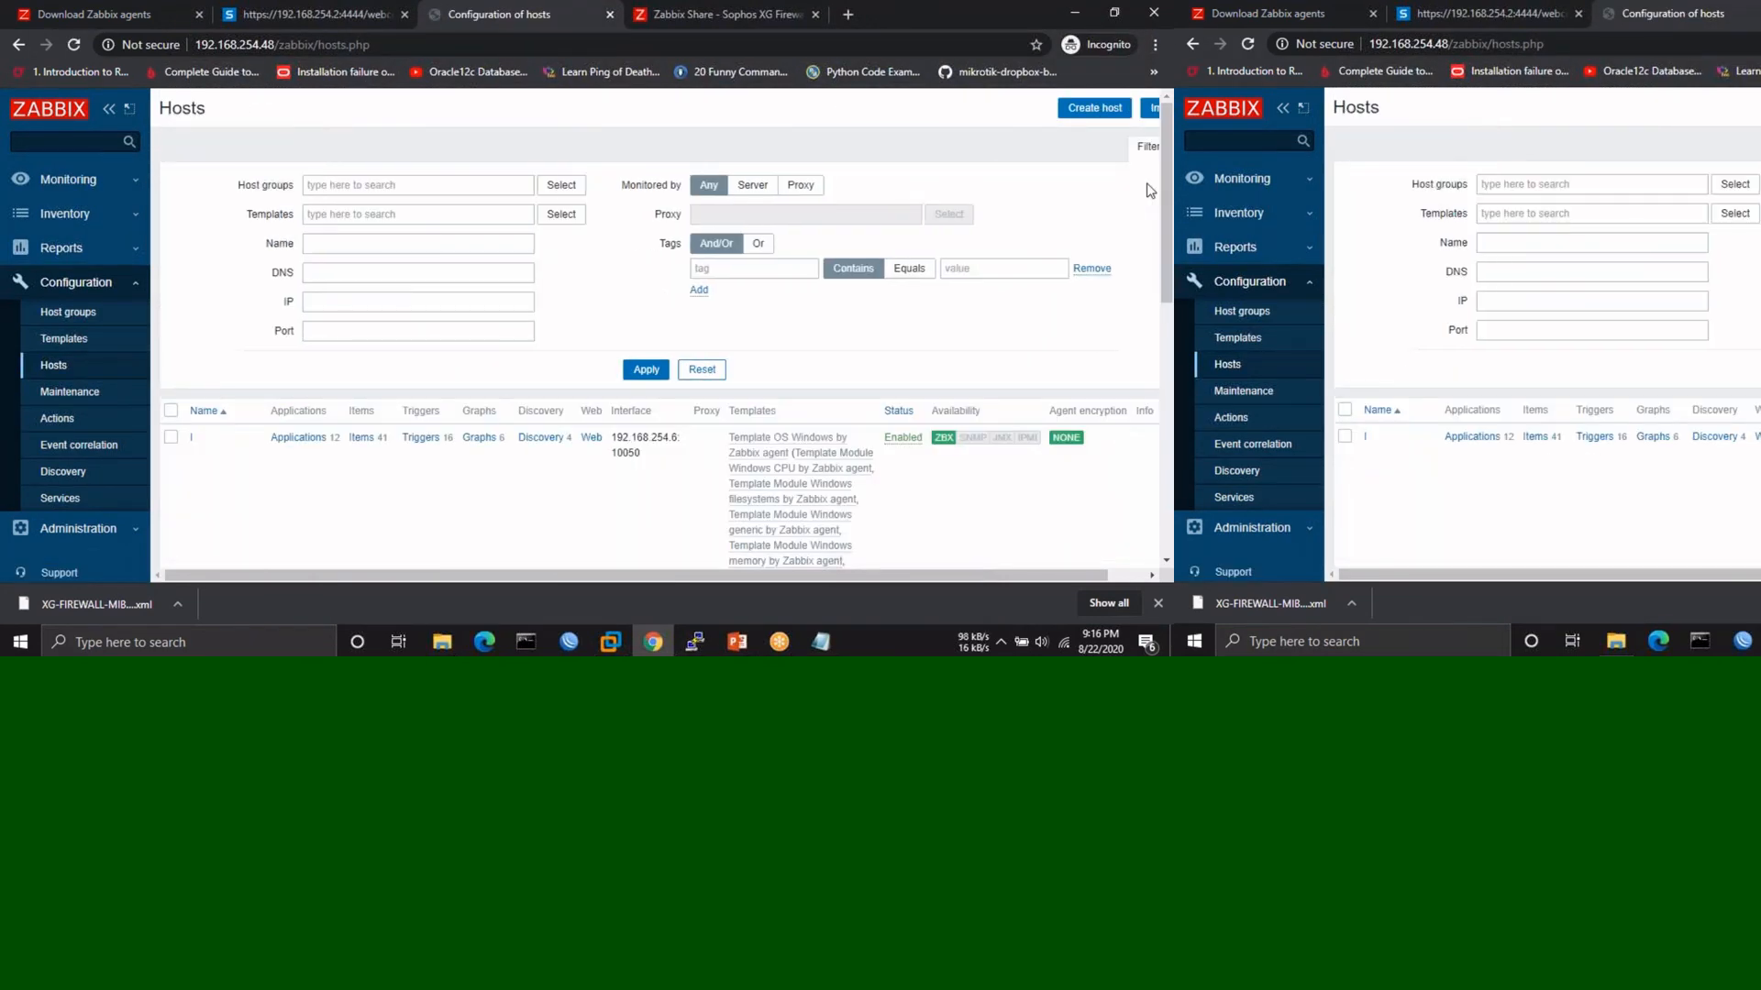